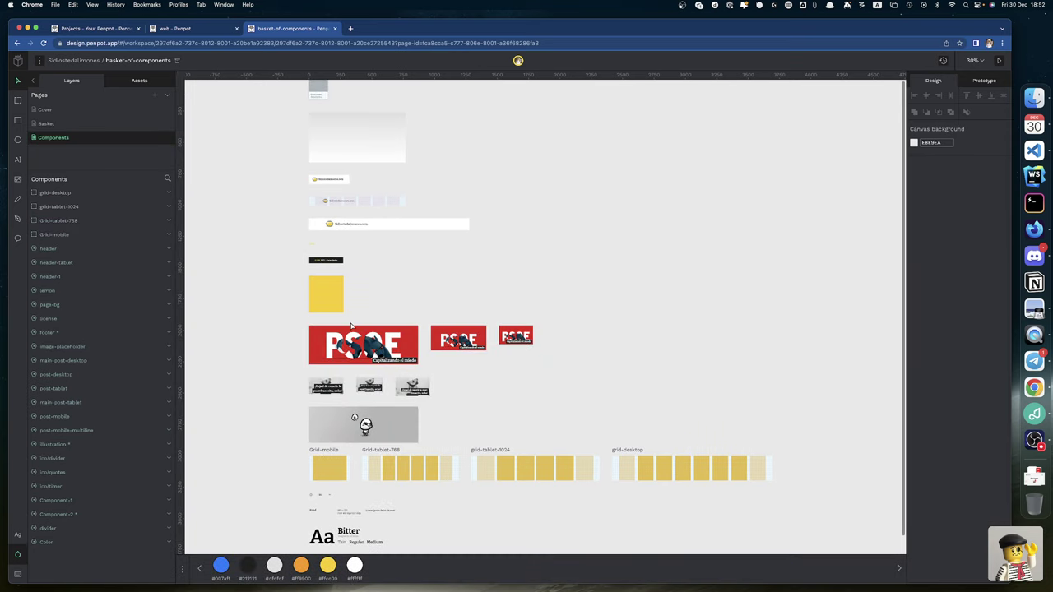
Step: Examine the Components page of the basket-of-components file, from the logo and headers down to the grids and typography samples
scroll(346, 324, "down", 10)
scroll(402, 342, "up", 15)
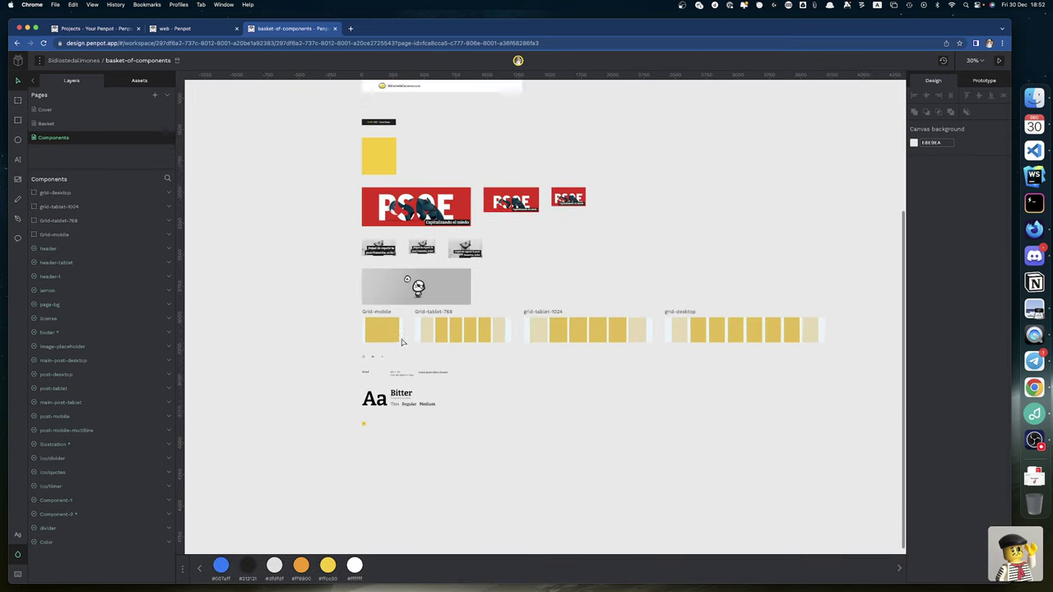
scroll(402, 342, "down", 4)
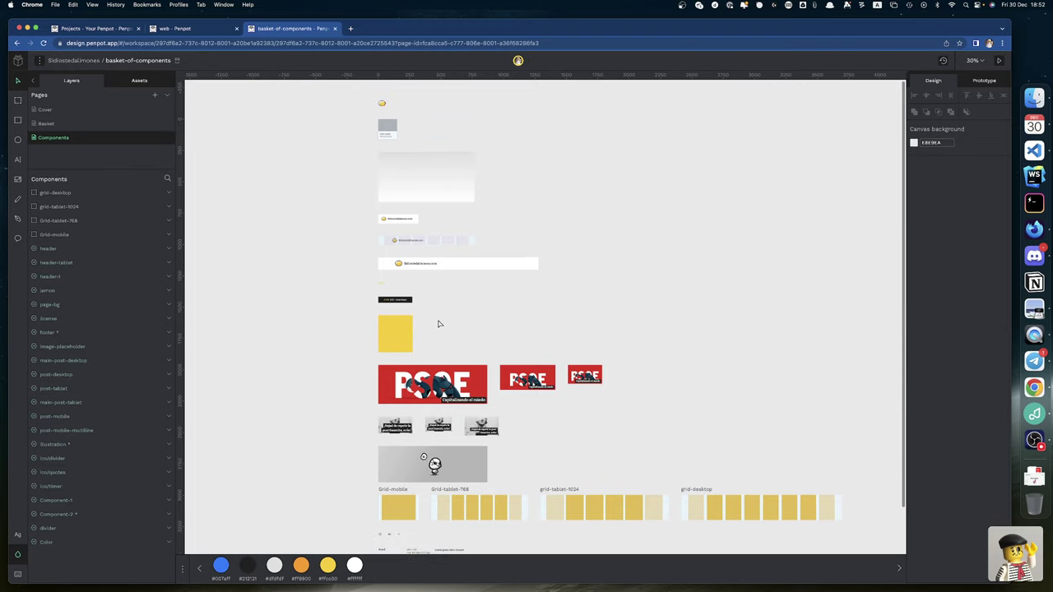
scroll(437, 324, "down", 5)
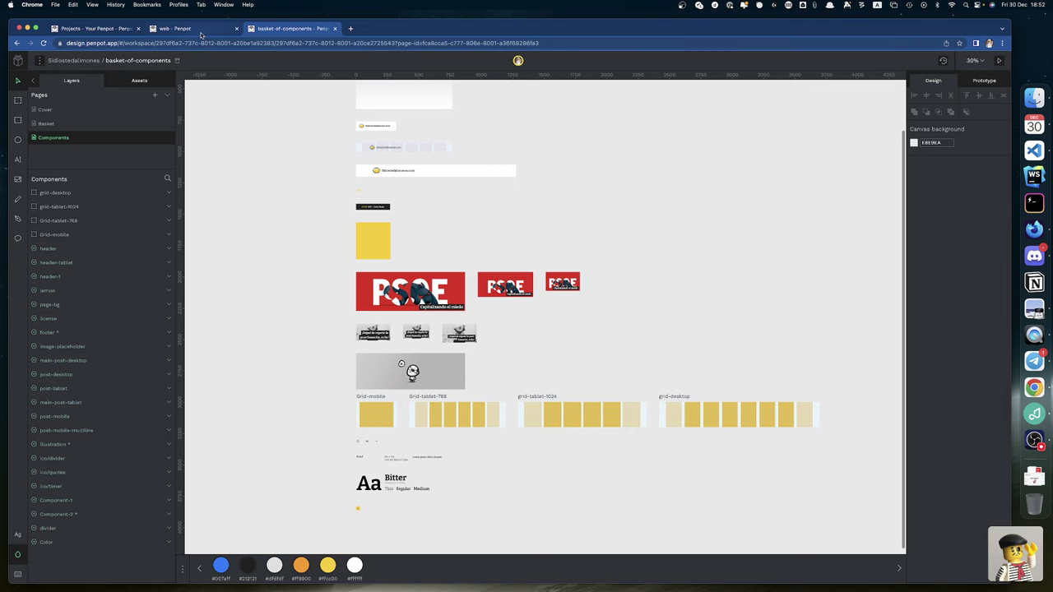
Step: Switch to the web file and examine the Home and Post boards for mobile, tablet and desktop
left_click(175, 28)
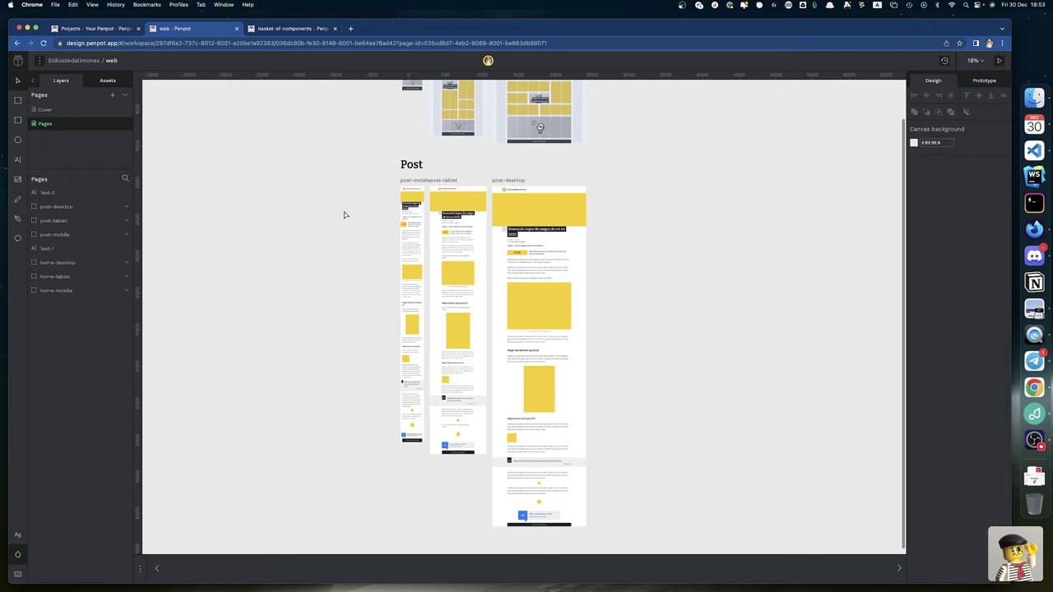
scroll(391, 180, "up", 5)
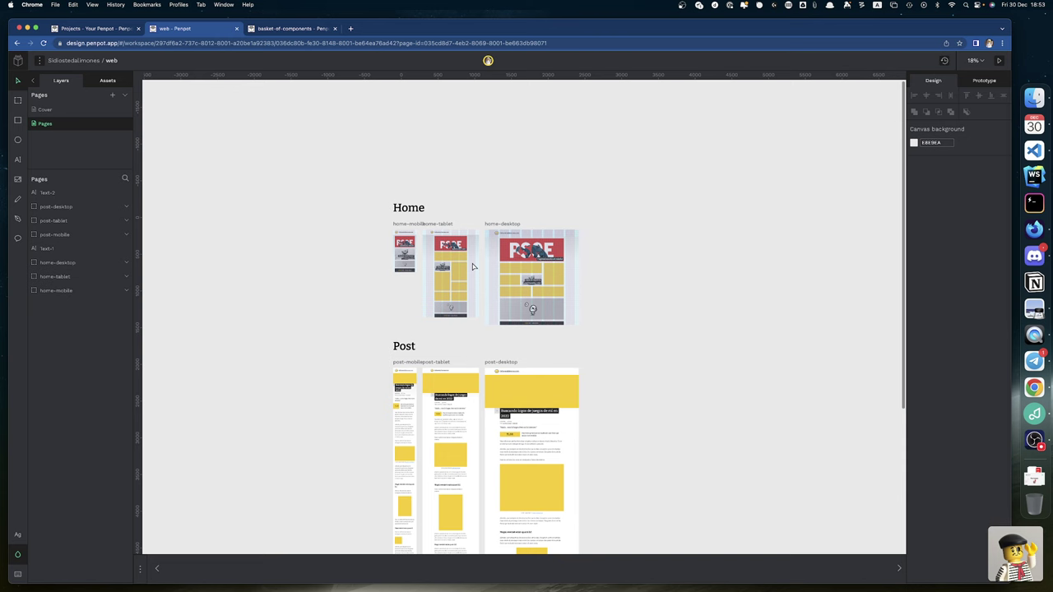
scroll(478, 270, "up", 5)
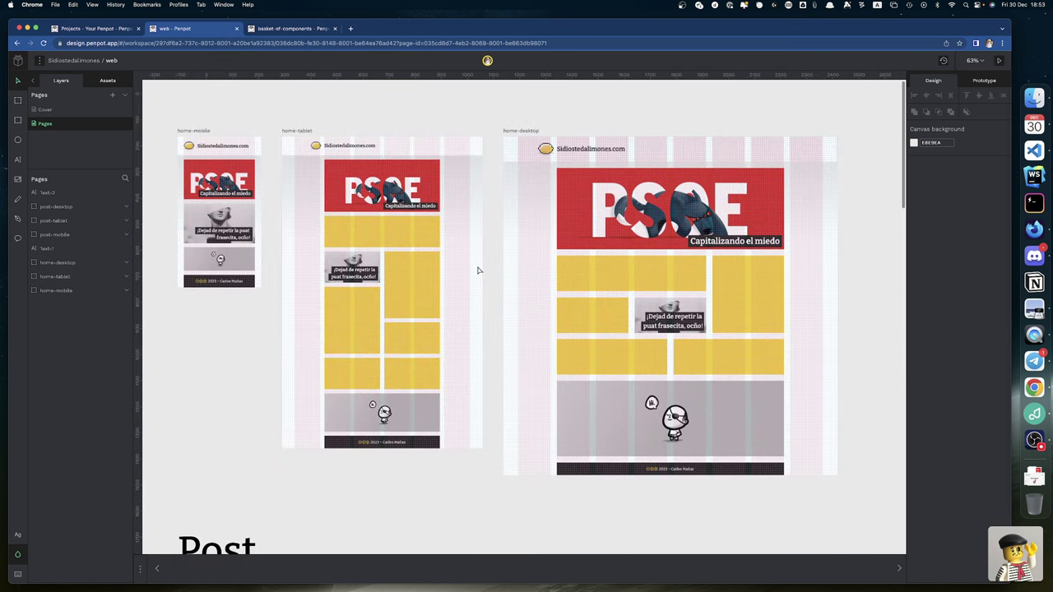
scroll(440, 286, "down", 15)
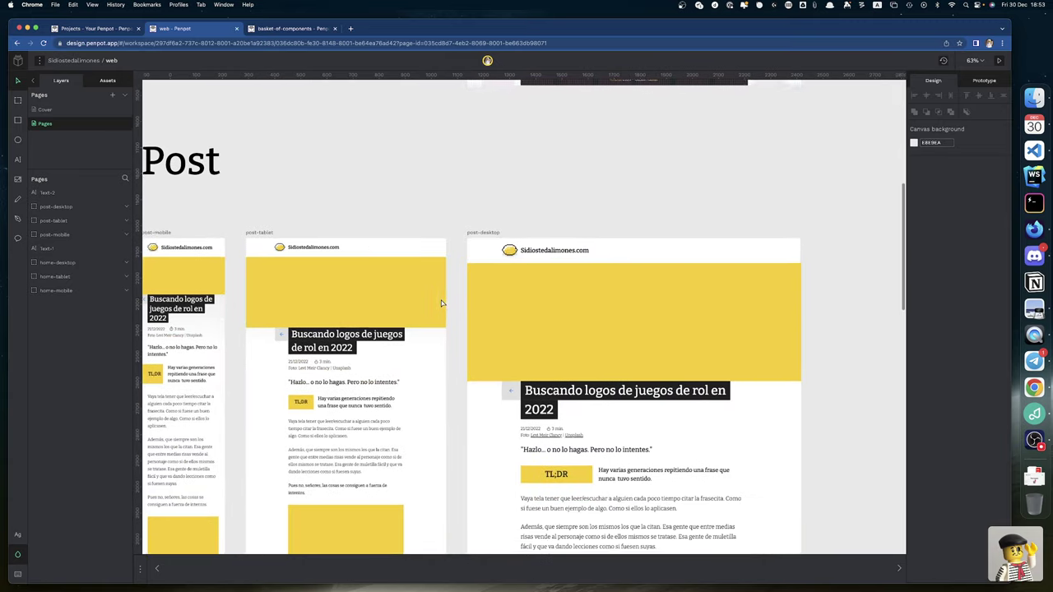
scroll(441, 304, "up", 15)
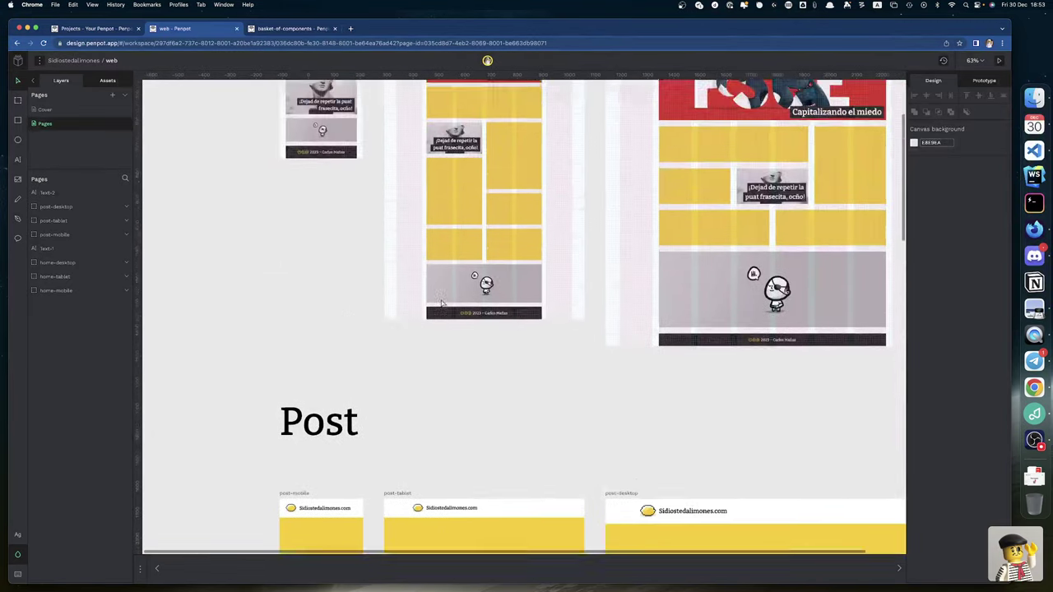
scroll(441, 300, "down", 2)
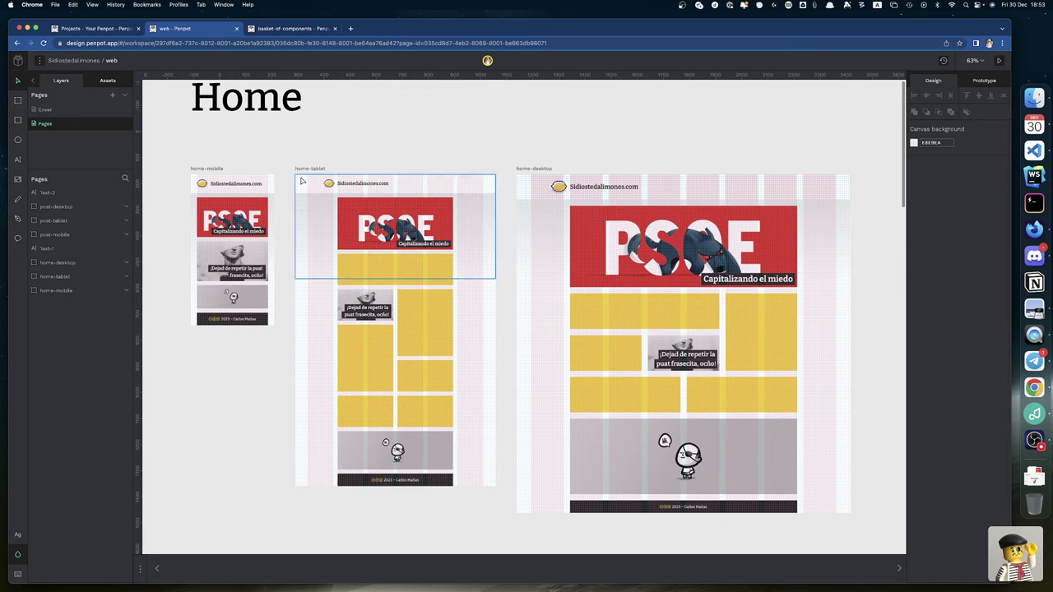
Step: Hide the square and column grids on the home-mobile board
left_click(204, 169)
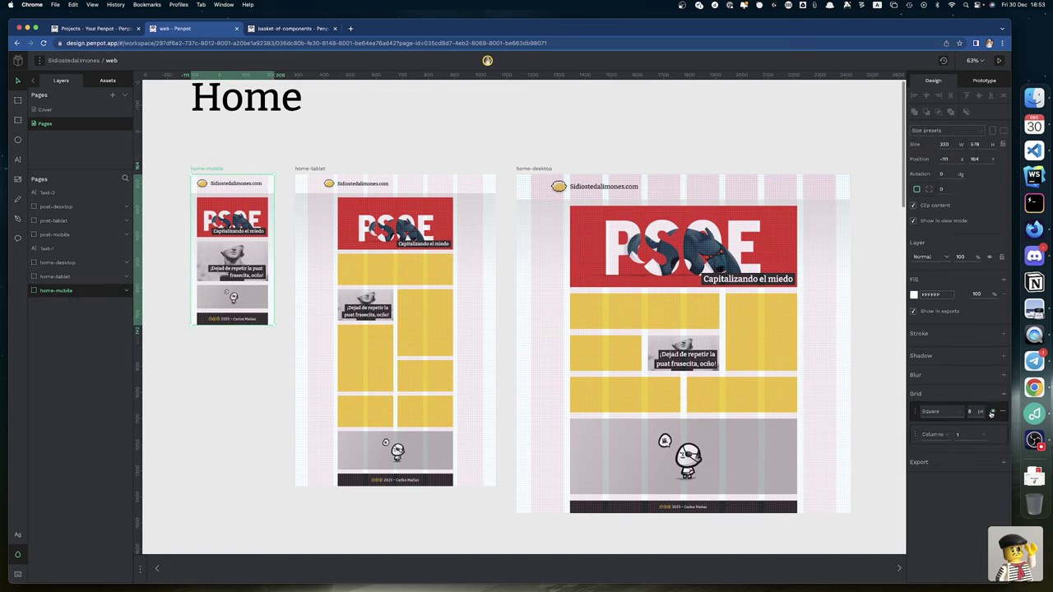
left_click(992, 411)
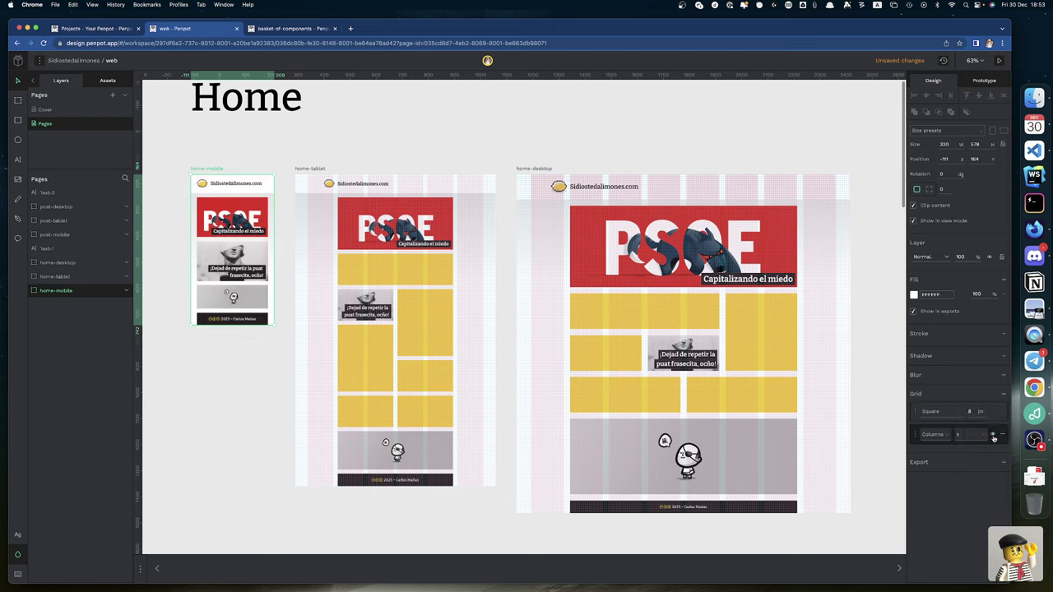
left_click(448, 91)
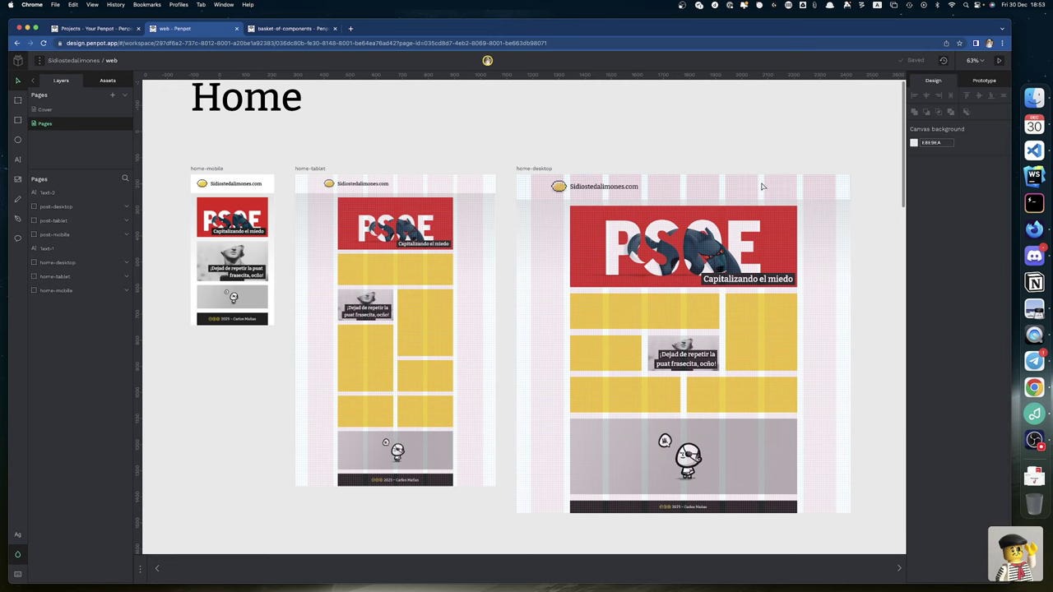
Step: Hide the square and column grids on the home-tablet board
left_click(347, 177)
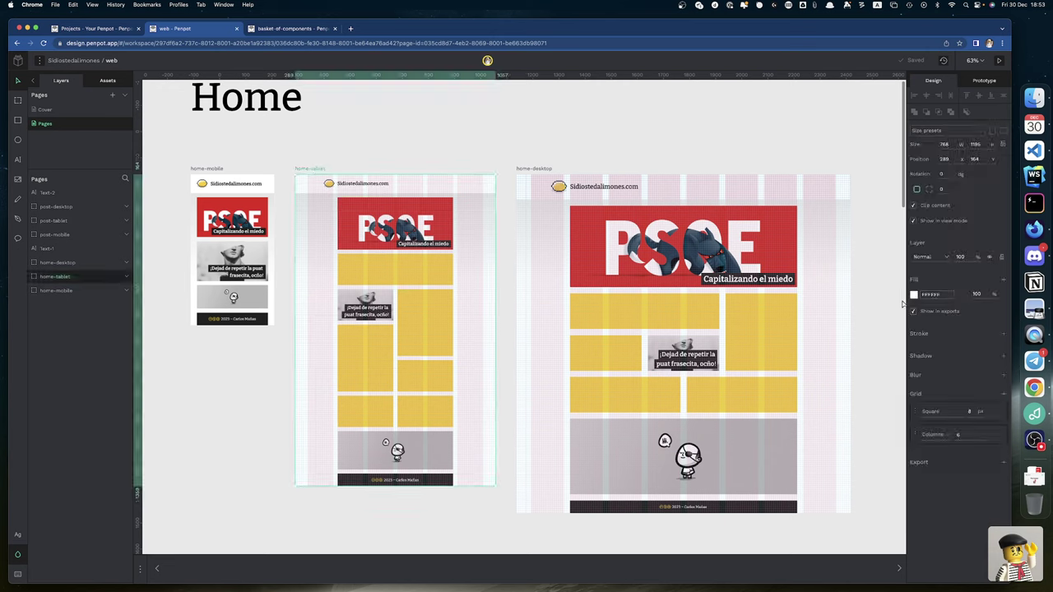
left_click(994, 414)
left_click(994, 434)
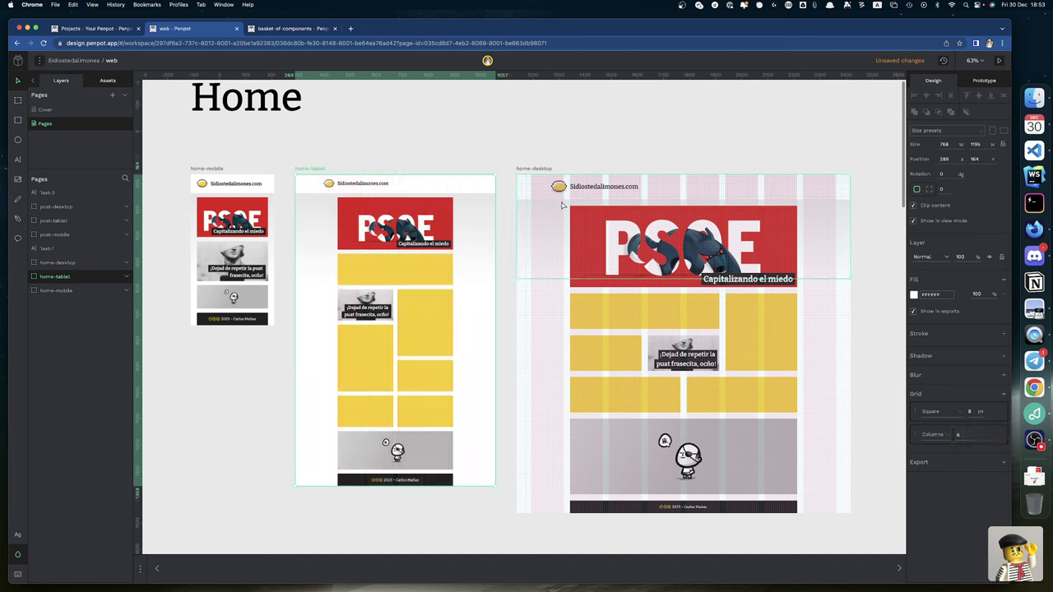
Step: Hide the square and column grids on the home-desktop board
left_click(533, 170)
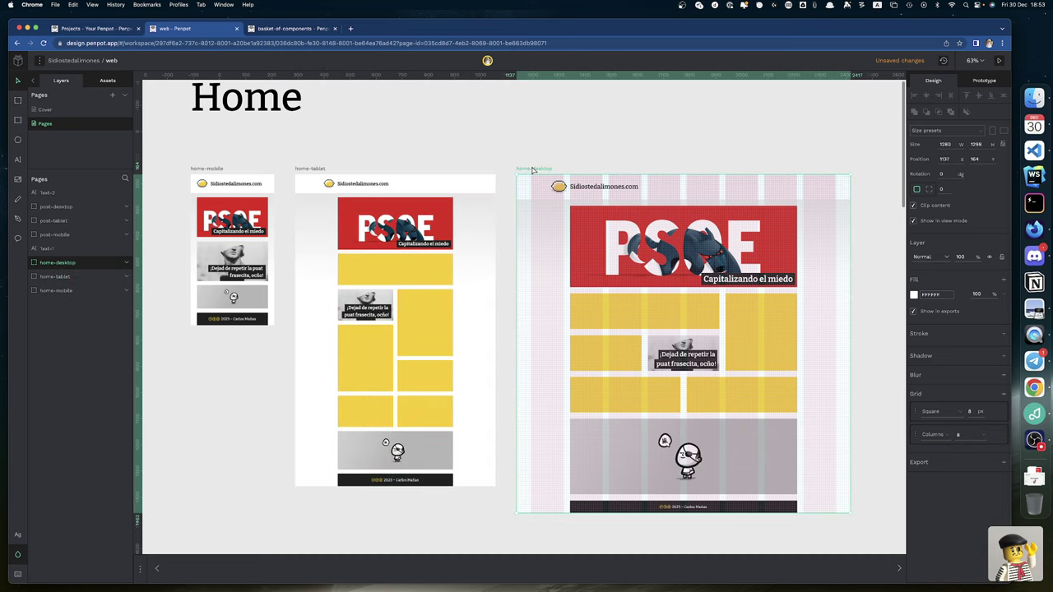
left_click(992, 414)
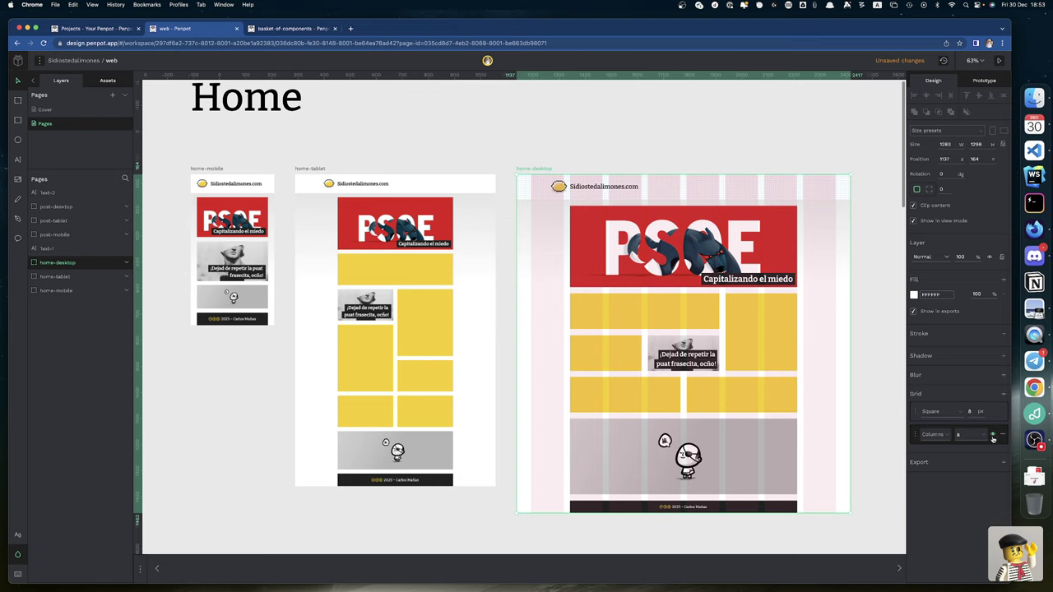
left_click(993, 435)
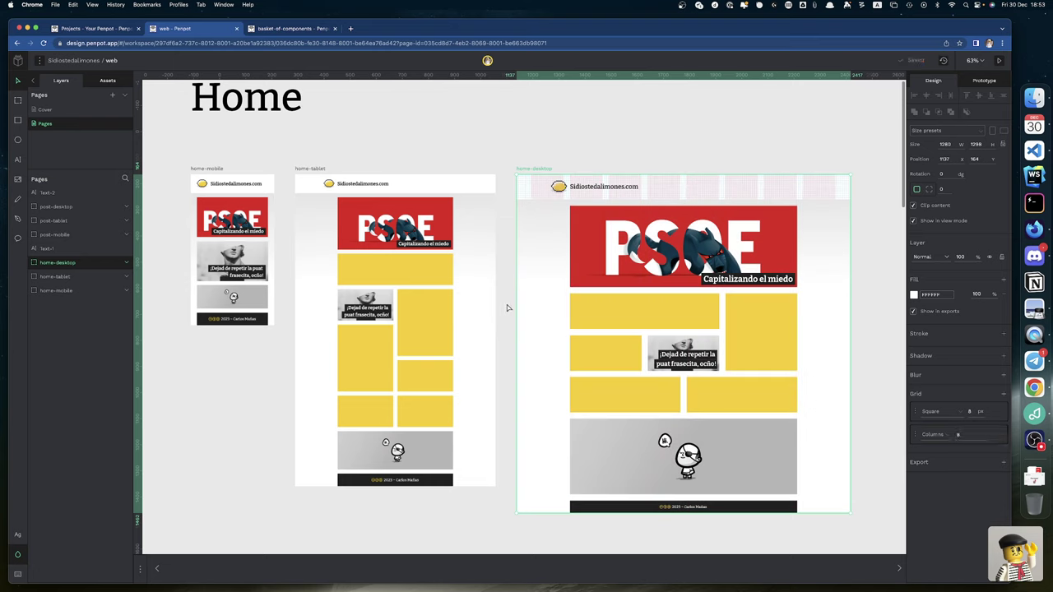
Step: Switch to Firefox and examine the post list on the live sidiostedalimones.com home page, down to its footer
key("super+Tab")
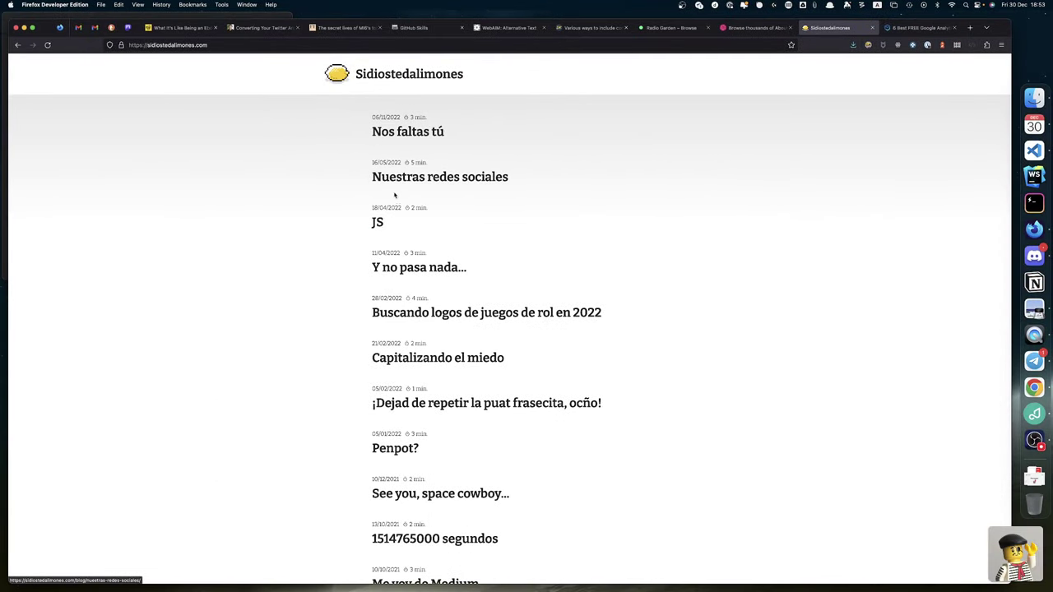
scroll(400, 379, "down", 5)
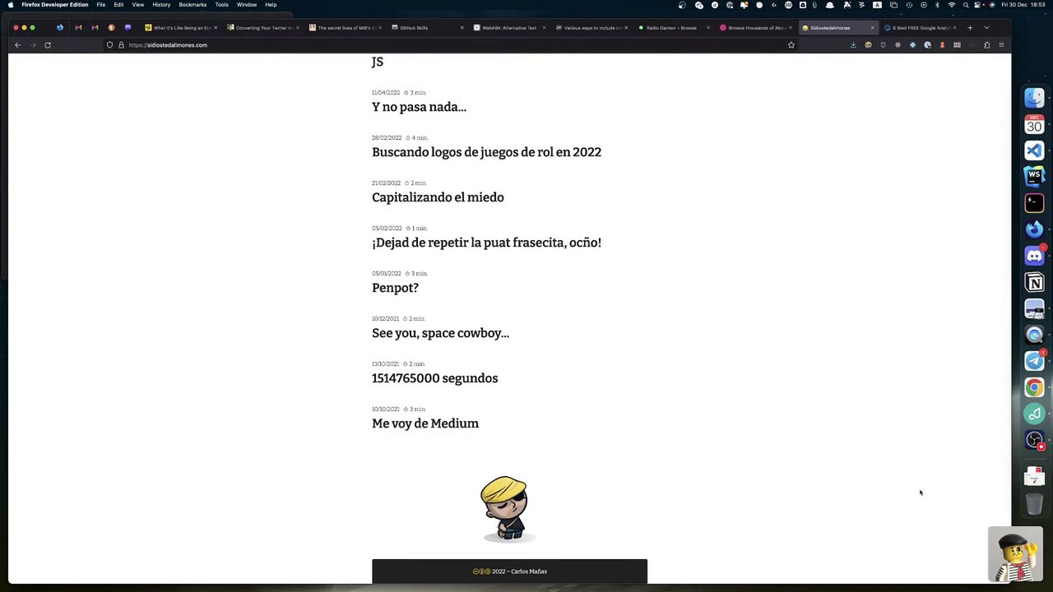
scroll(609, 412, "up", 4)
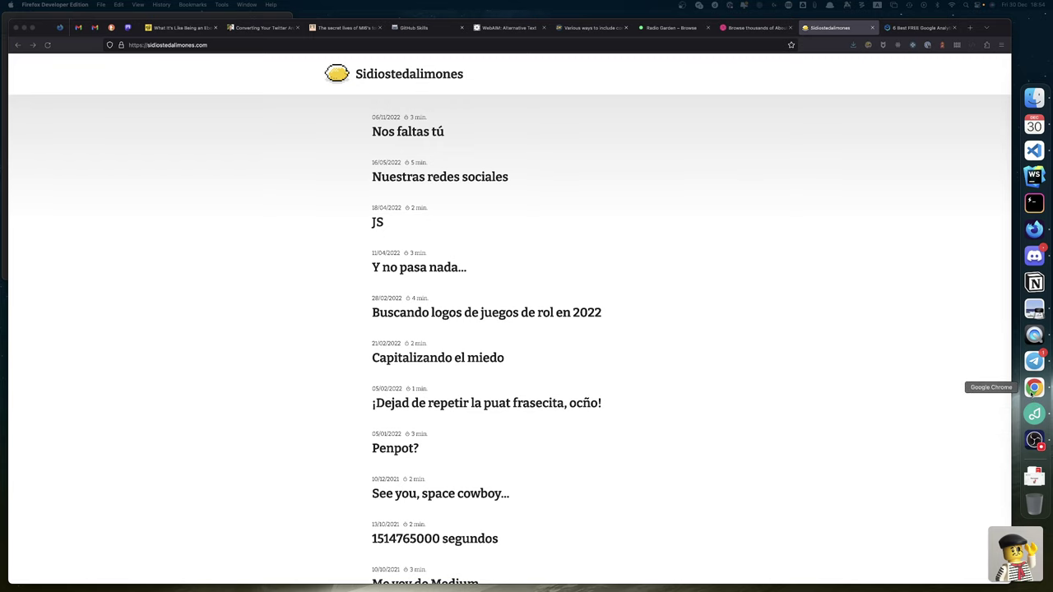
Step: Switch back to Chrome and examine the Post boards in the web file, from the article header to the footer
left_click(1033, 387)
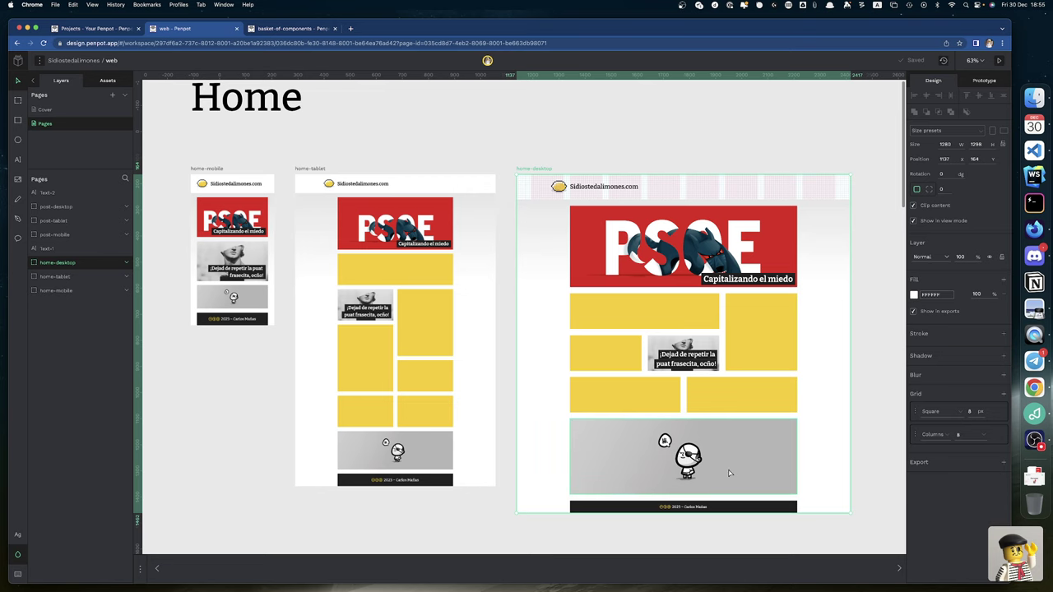
scroll(729, 473, "down", 15)
scroll(728, 472, "up", 5)
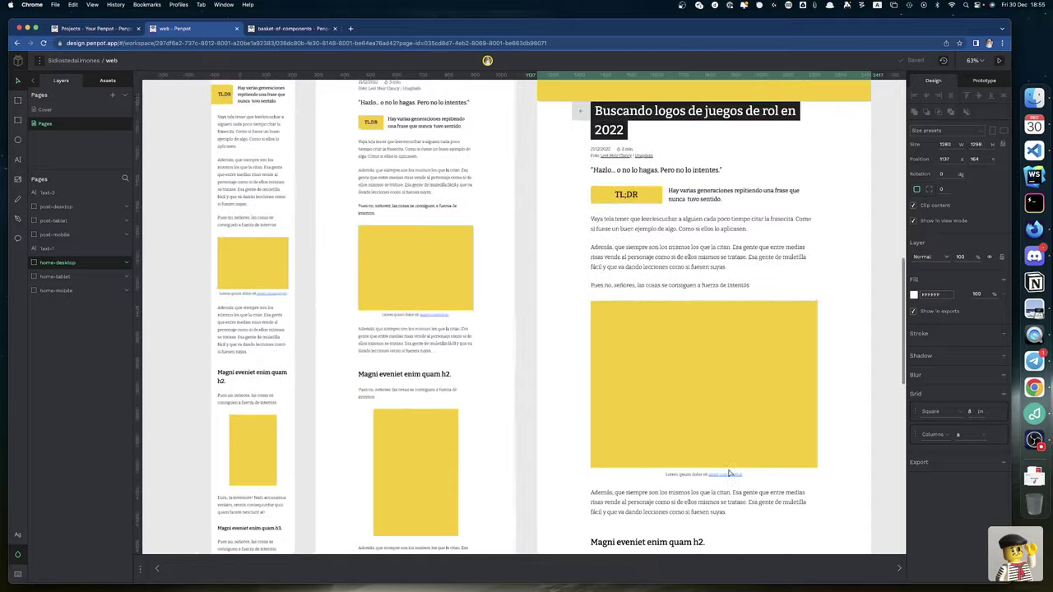
scroll(728, 473, "up", 2)
scroll(729, 473, "down", 15)
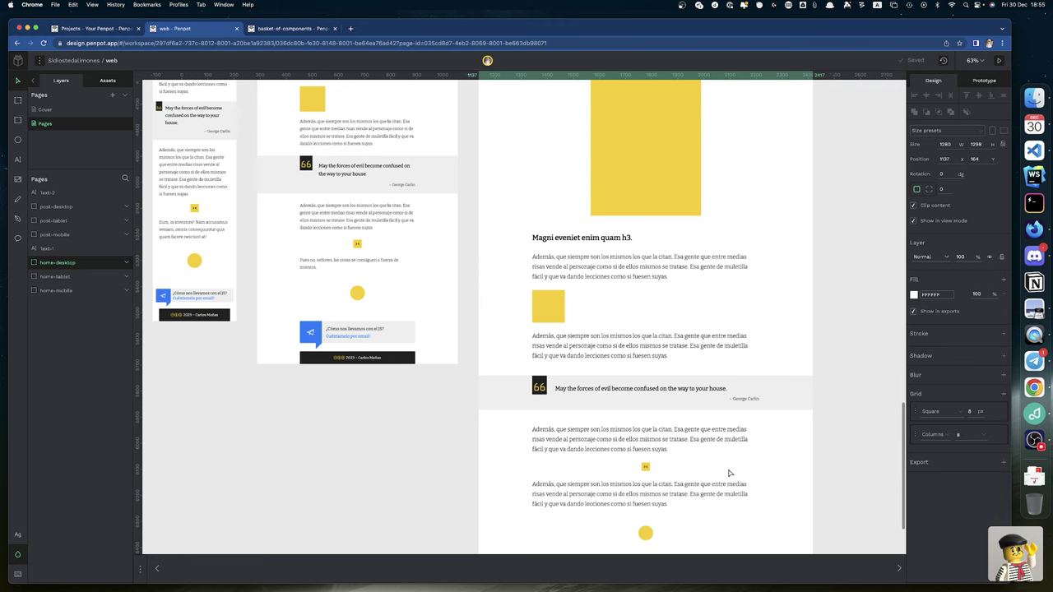
scroll(729, 473, "left", 5)
scroll(729, 472, "up", 2)
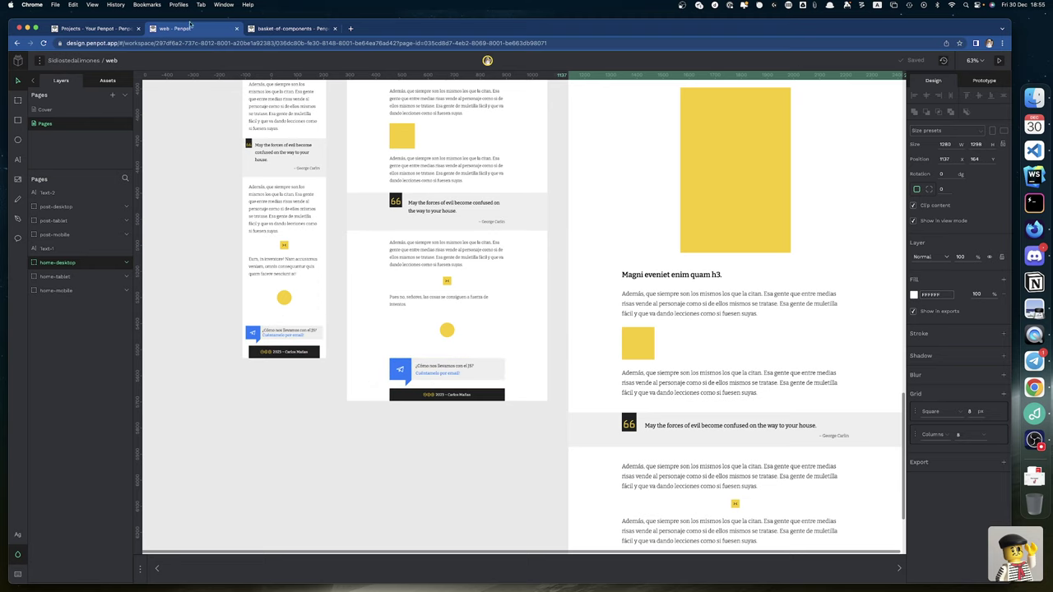
Step: Open the Basket page of the basket-of-components file and examine all text styles on the Typography board
left_click(284, 30)
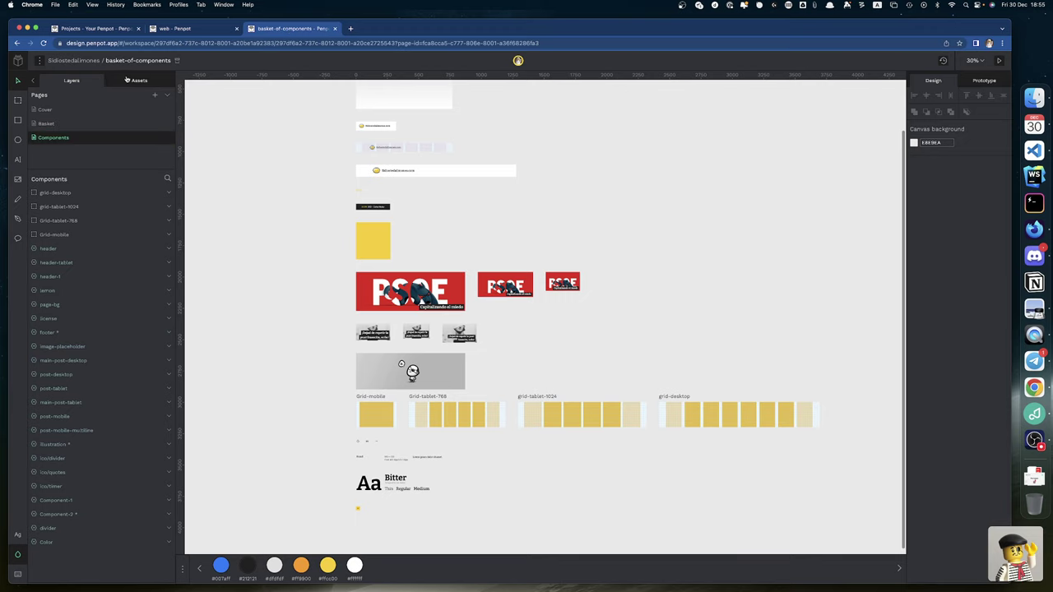
left_click(83, 123)
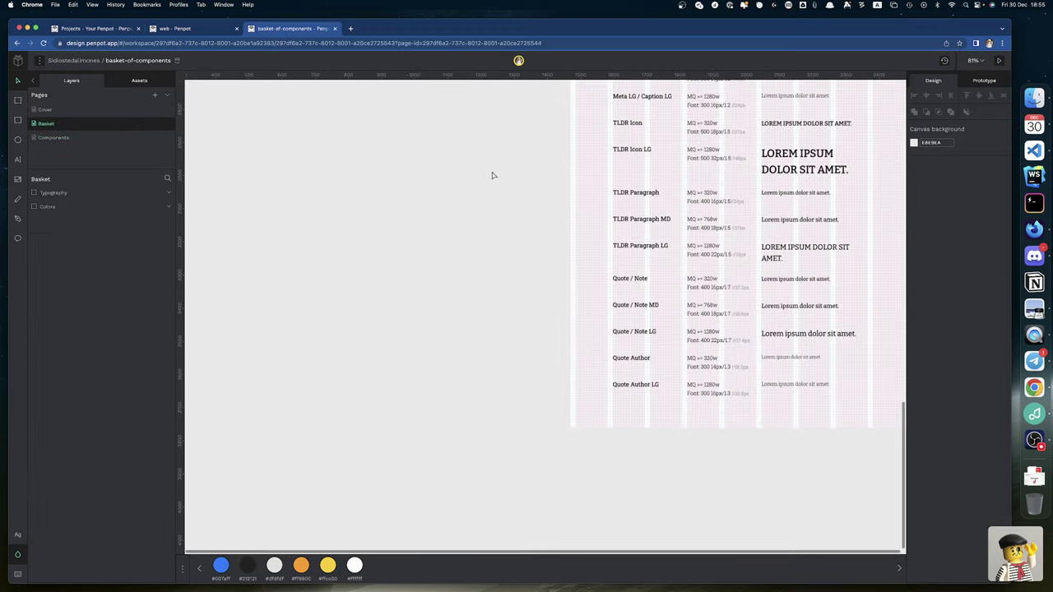
scroll(653, 239, "up", 5)
scroll(653, 239, "right", 4)
scroll(653, 238, "up", 5)
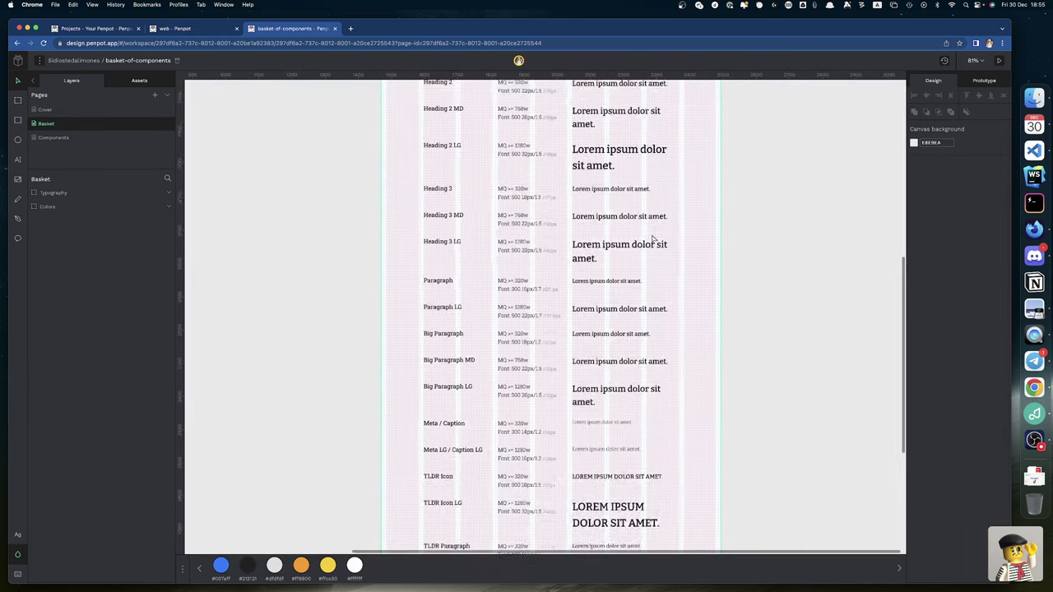
scroll(653, 238, "right", 2)
scroll(653, 238, "up", 5)
scroll(653, 238, "right", 2)
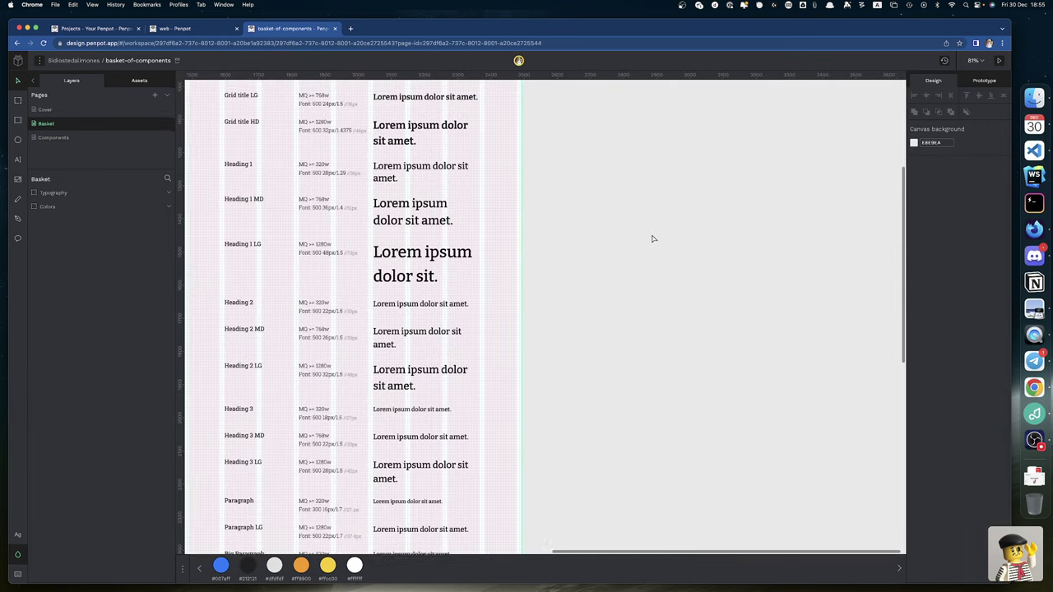
scroll(653, 239, "left", 2)
scroll(653, 238, "up", 1)
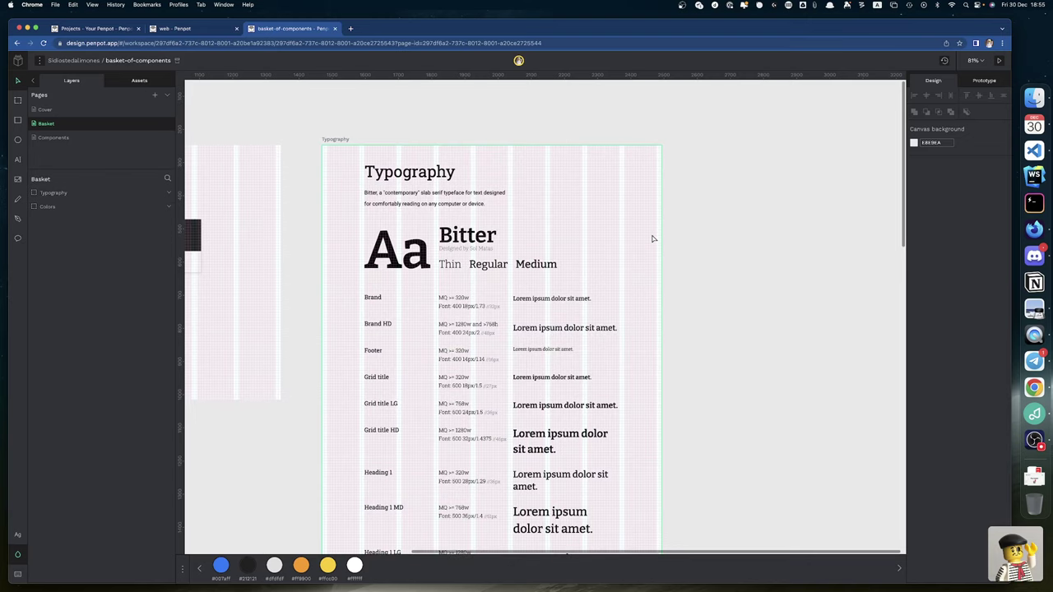
scroll(496, 298, "down", 15)
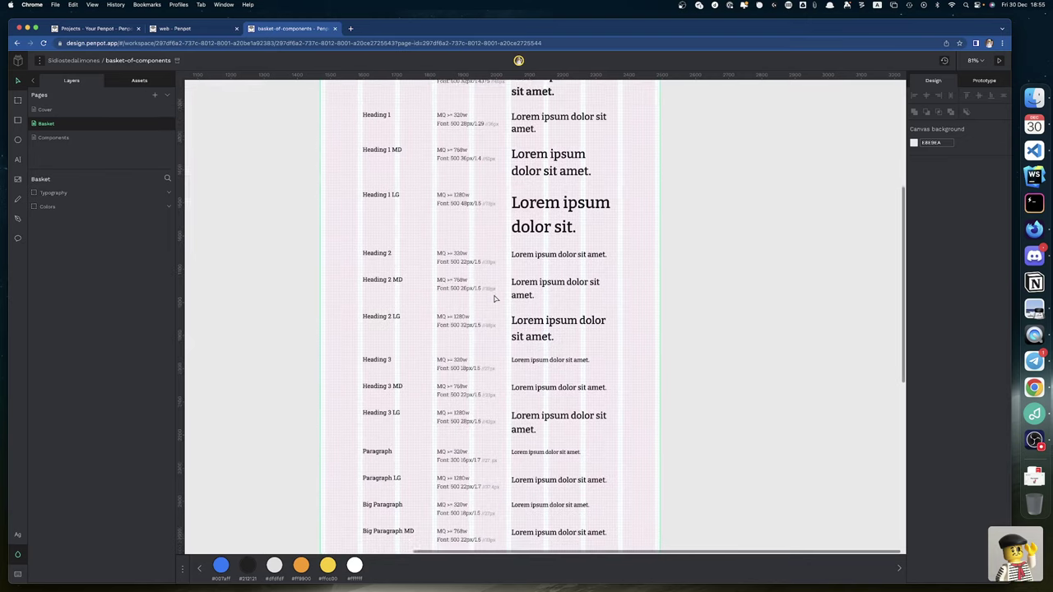
scroll(495, 298, "down", 6)
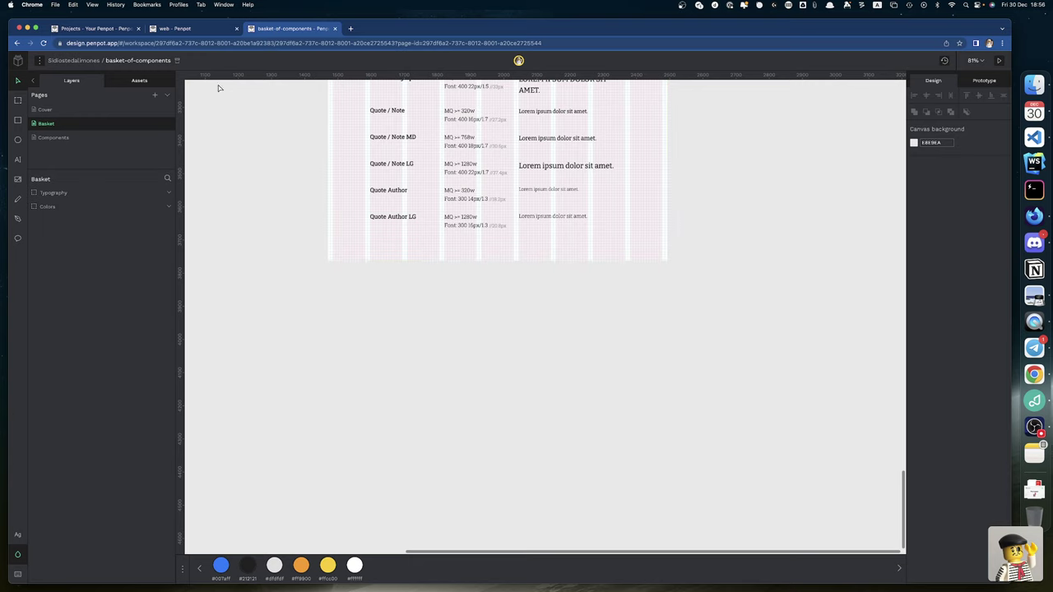
Step: Check the Projects dashboard, then return to the web file and select the email contact text above the post-mobile board's footer
left_click(115, 31)
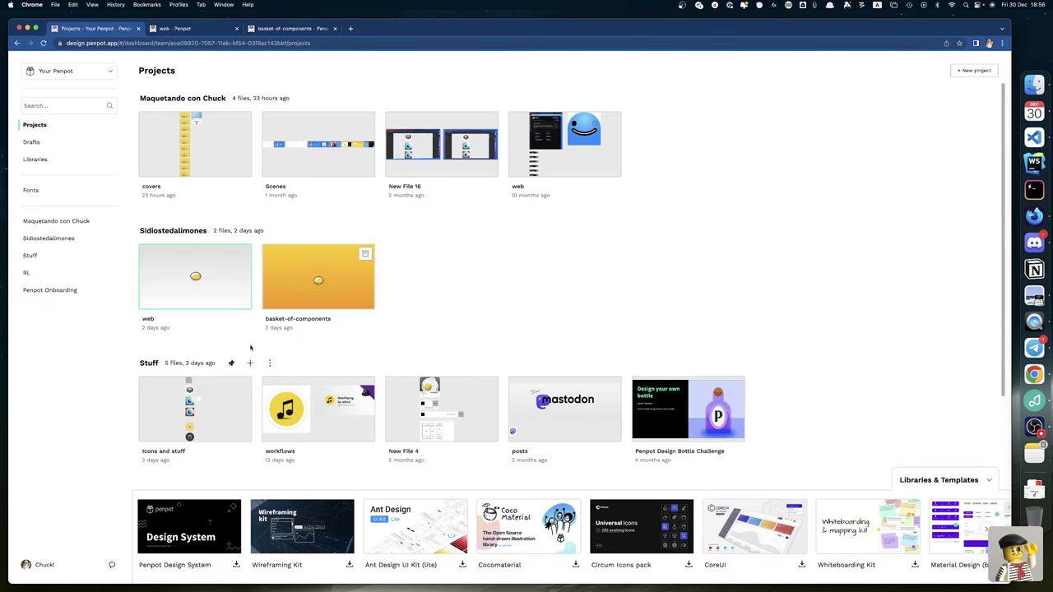
left_click(196, 27)
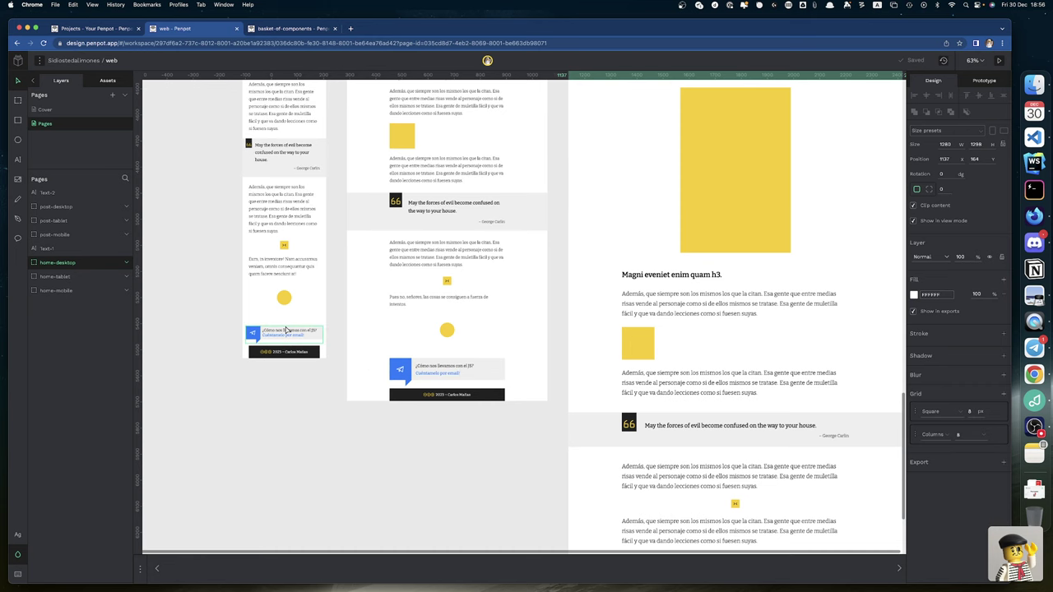
scroll(284, 339, "up", 10)
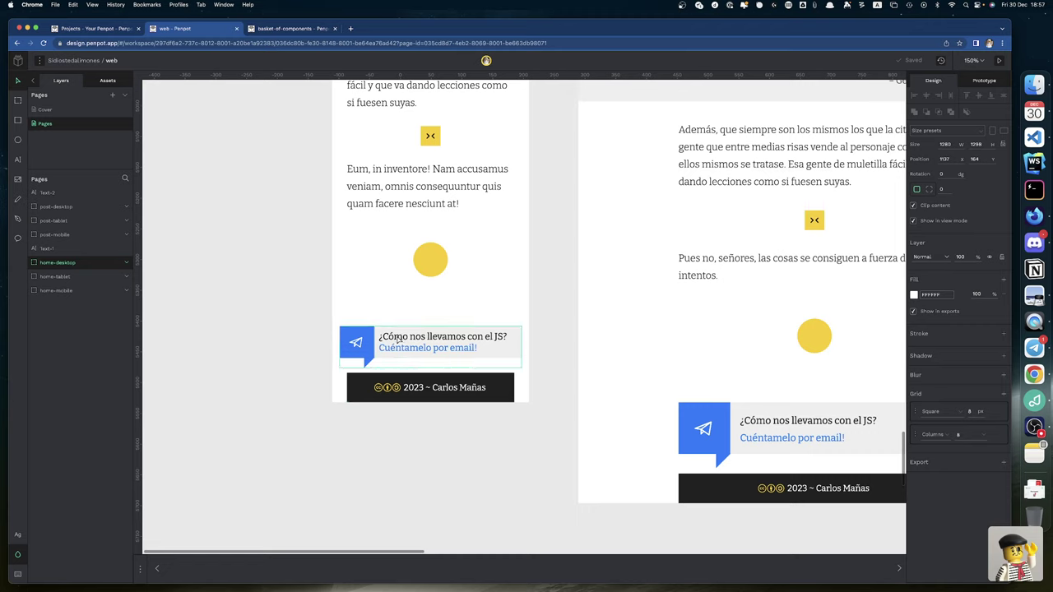
double_click(400, 340)
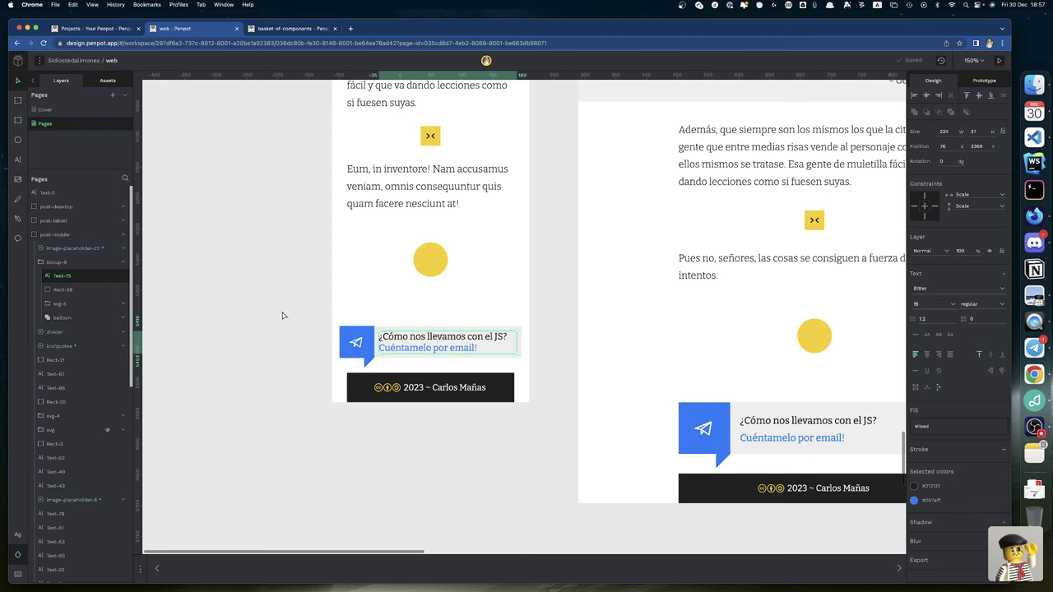
Step: Switch to QuickTime Player, open a new movie recording showing the handwritten notes, and reposition its window over the post boards
scroll(300, 322, "right", 5)
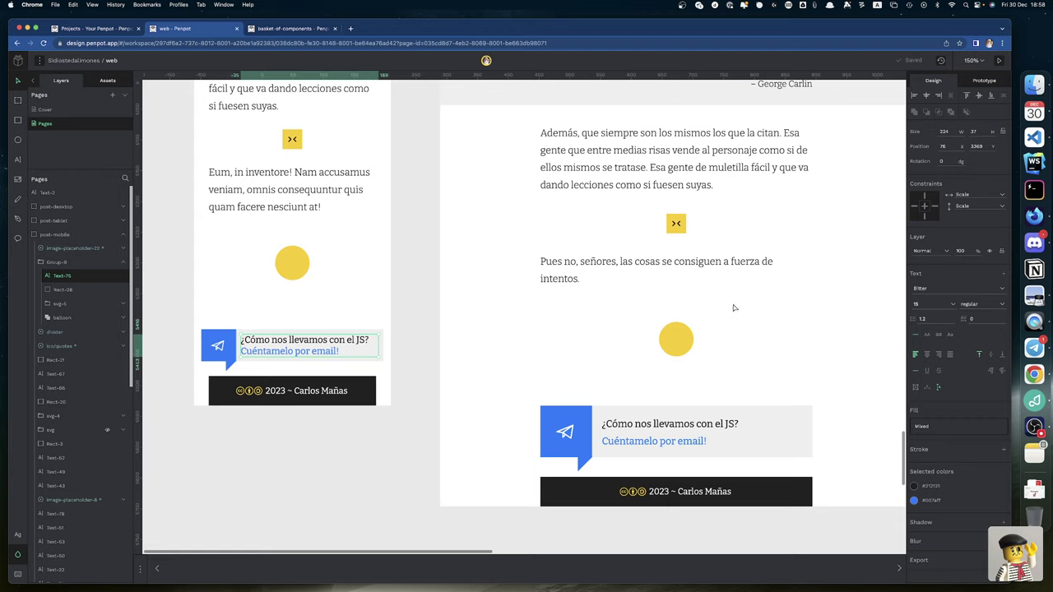
left_click(1038, 323)
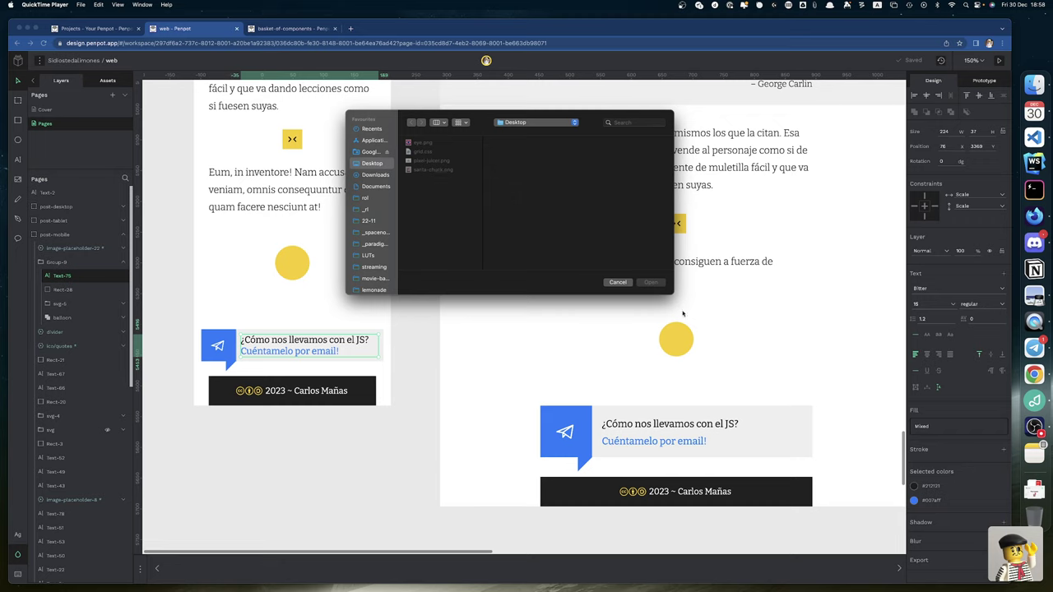
left_click(618, 283)
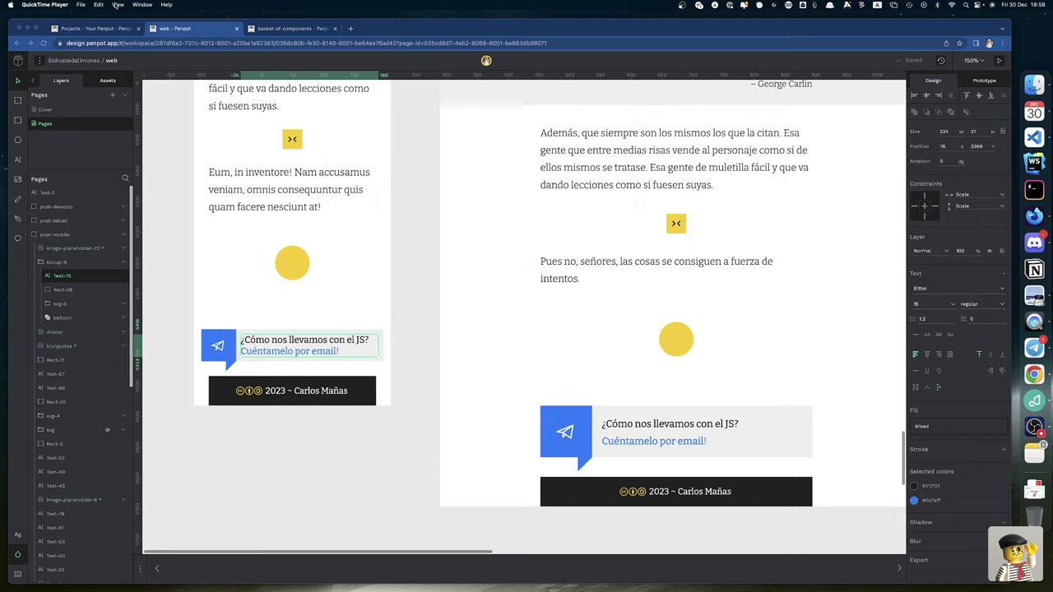
left_click(81, 6)
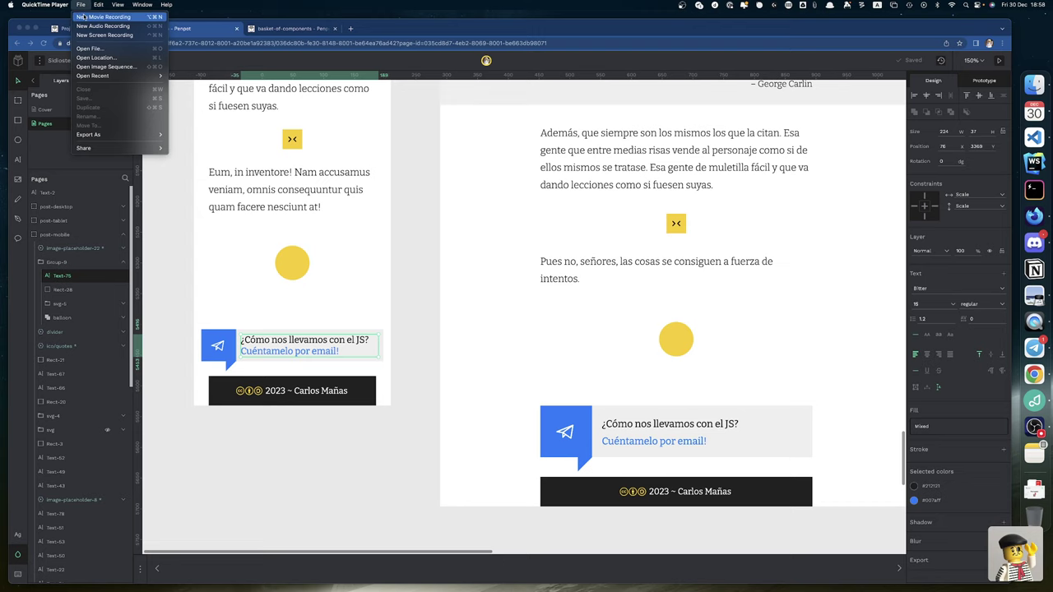
left_click(83, 16)
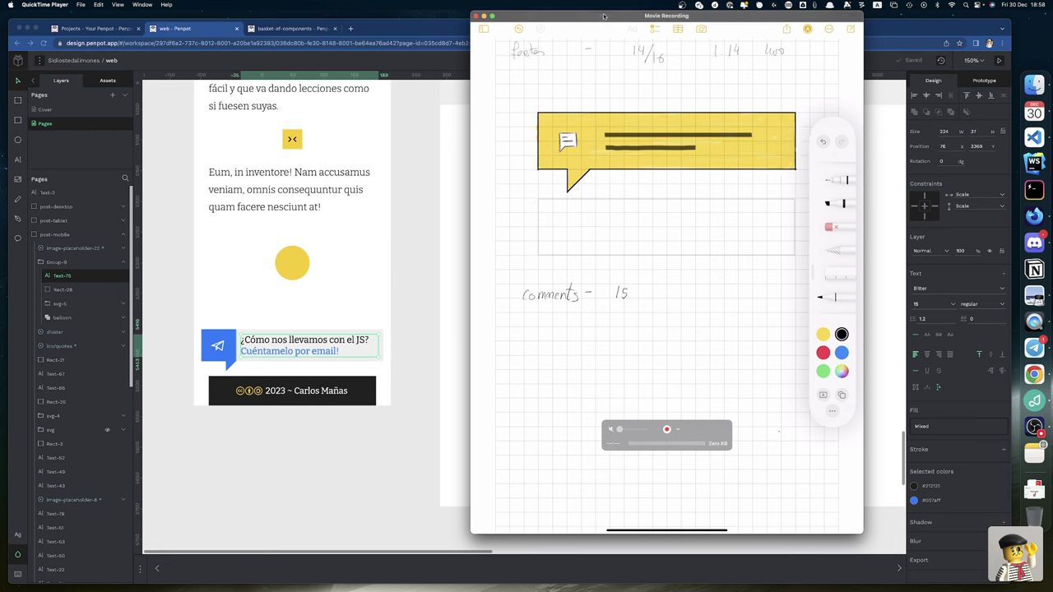
left_click_drag(605, 20, 580, 51)
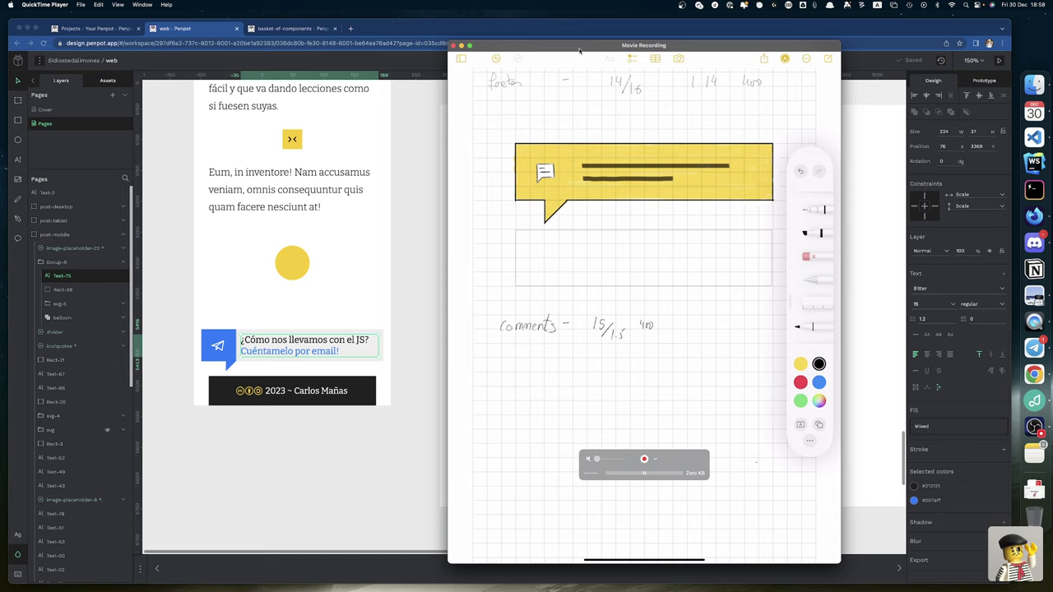
Step: Calculate the mobile comments line height as 15*1,5 in the launcher
key("alt+space")
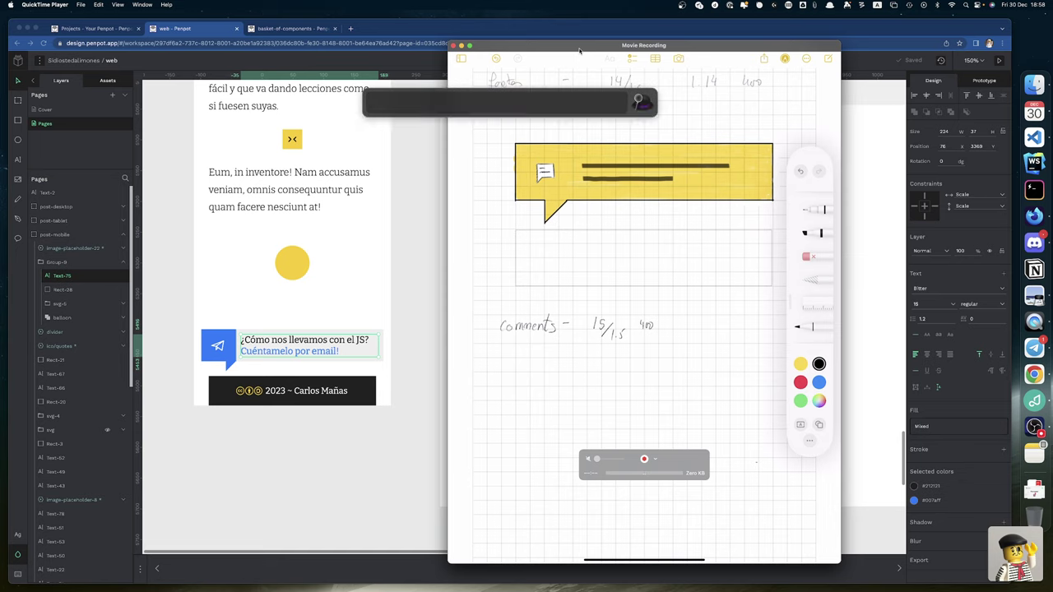
type("15")
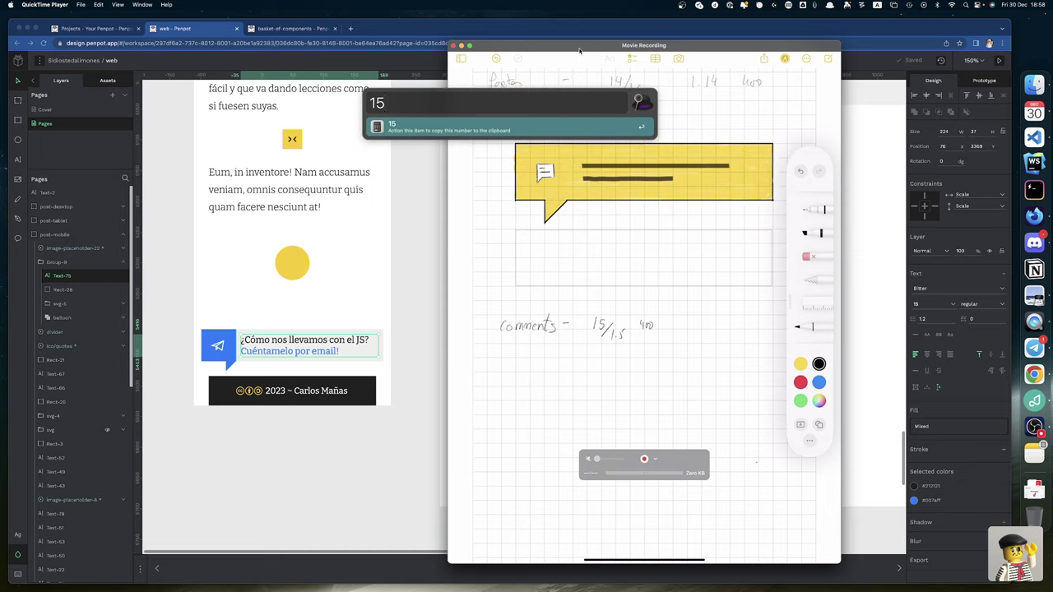
type("*1.5")
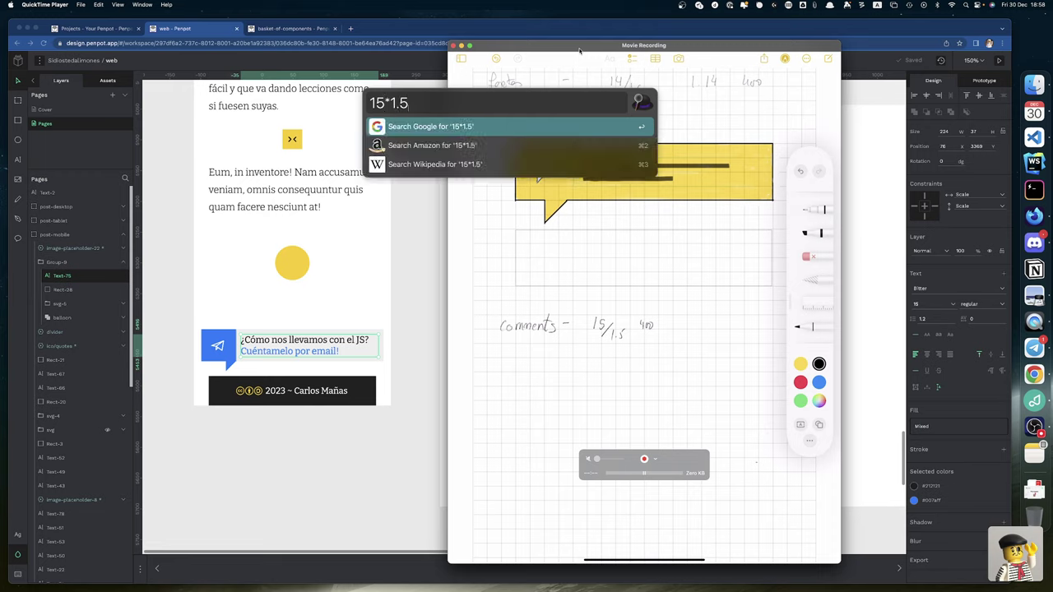
key("BackSpace")
key("BackSpace")
type(",5")
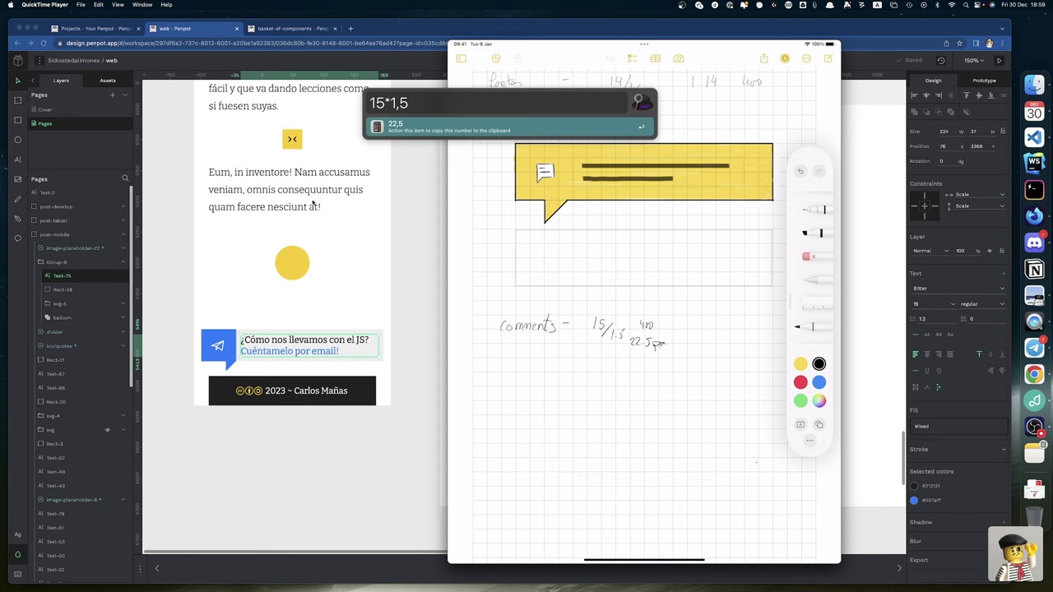
Step: Return to Chrome and select the email contact text above the post-tablet board's footer
scroll(338, 324, "right", 4)
scroll(338, 324, "right", 5)
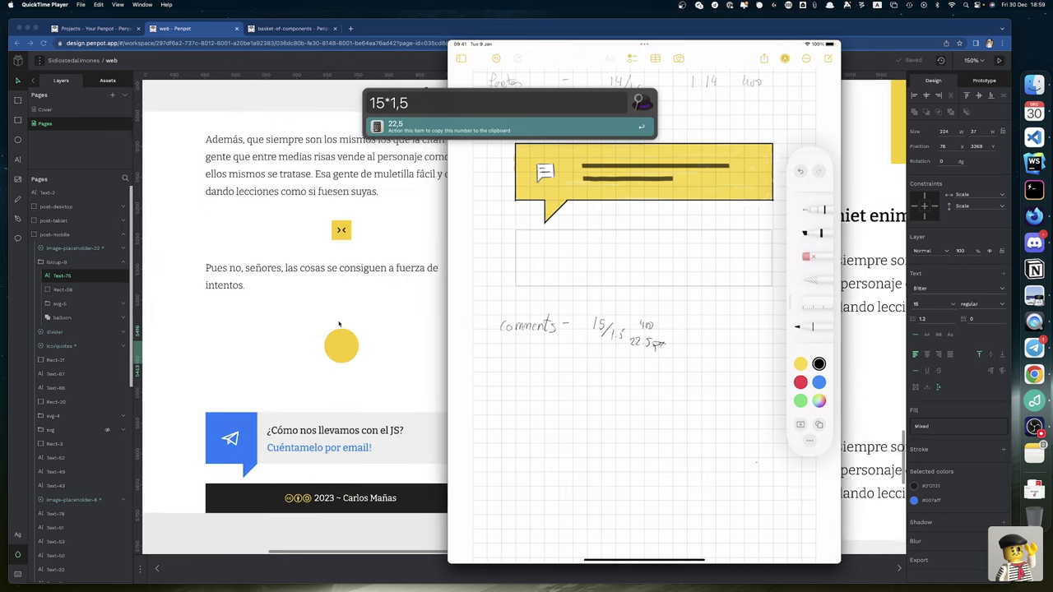
scroll(329, 317, "down", 4)
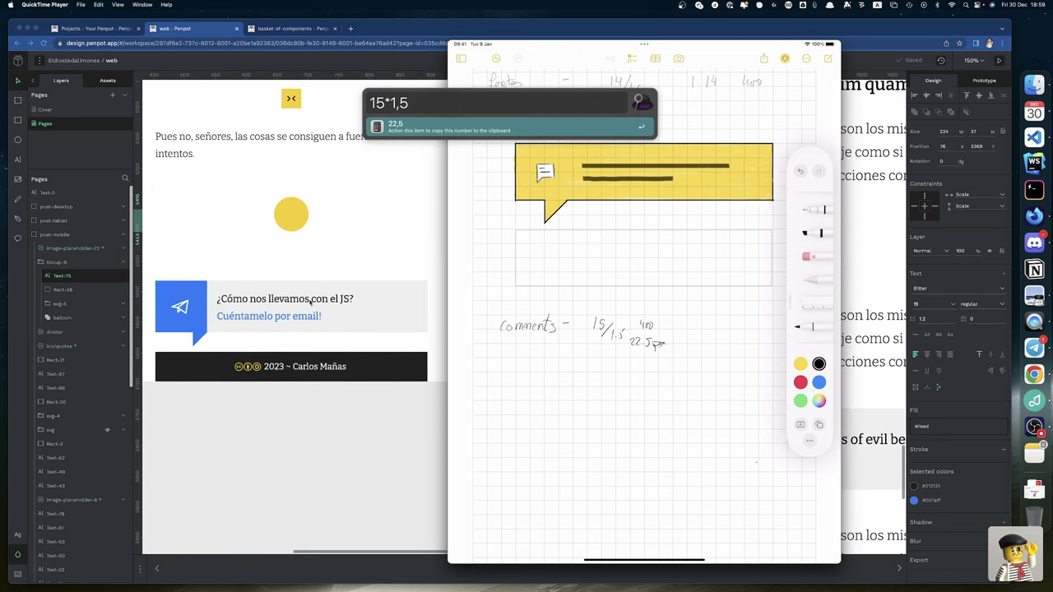
left_click(312, 302)
key("super+h")
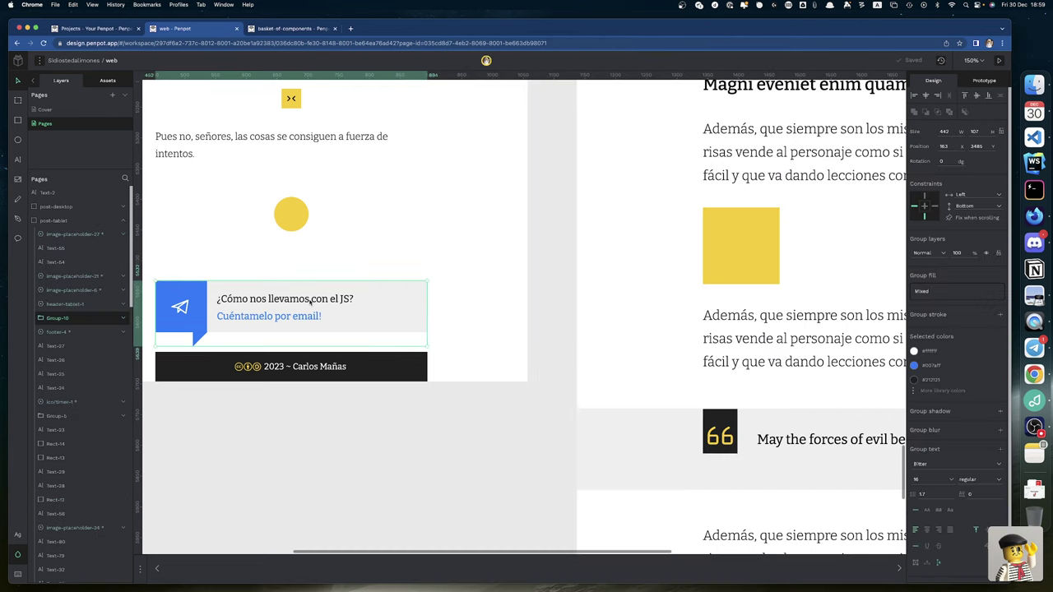
double_click(311, 301)
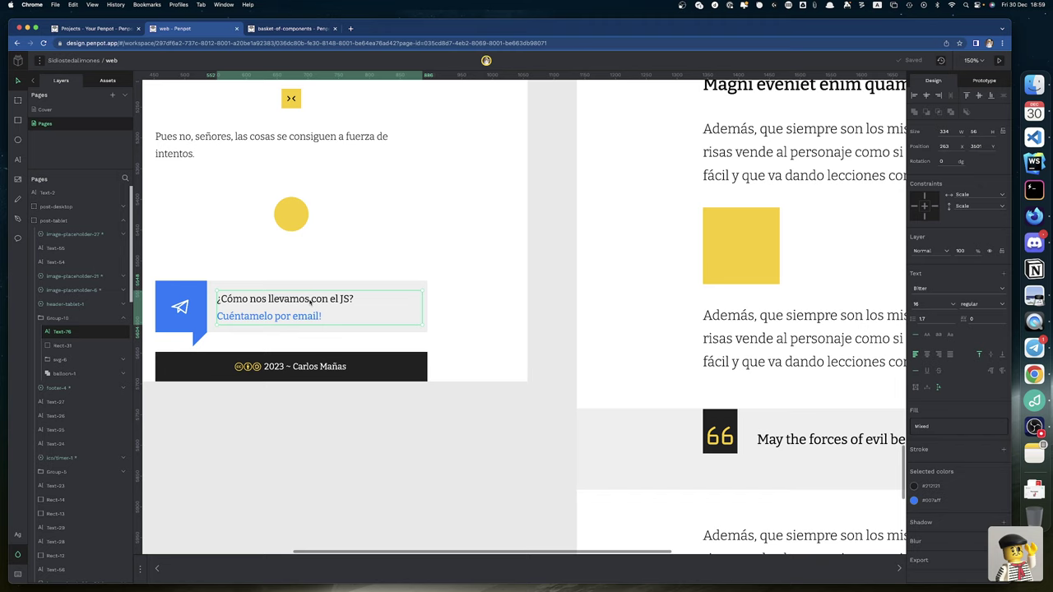
Step: Calculate the tablet contact text's line height as 16*1,7 and check it by dividing its 56 px box height by 2
key("alt+space")
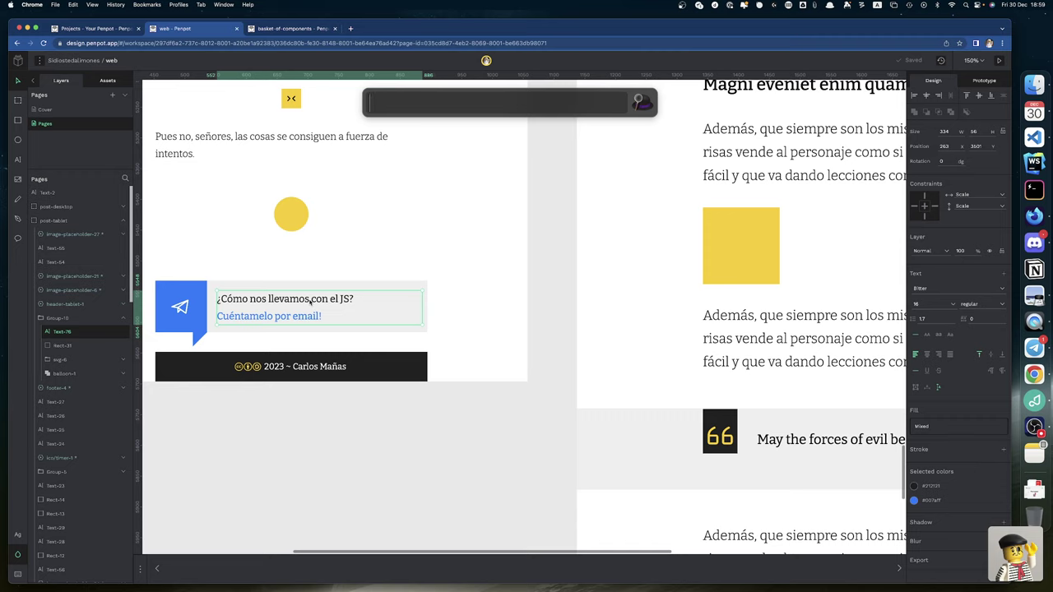
type("16")
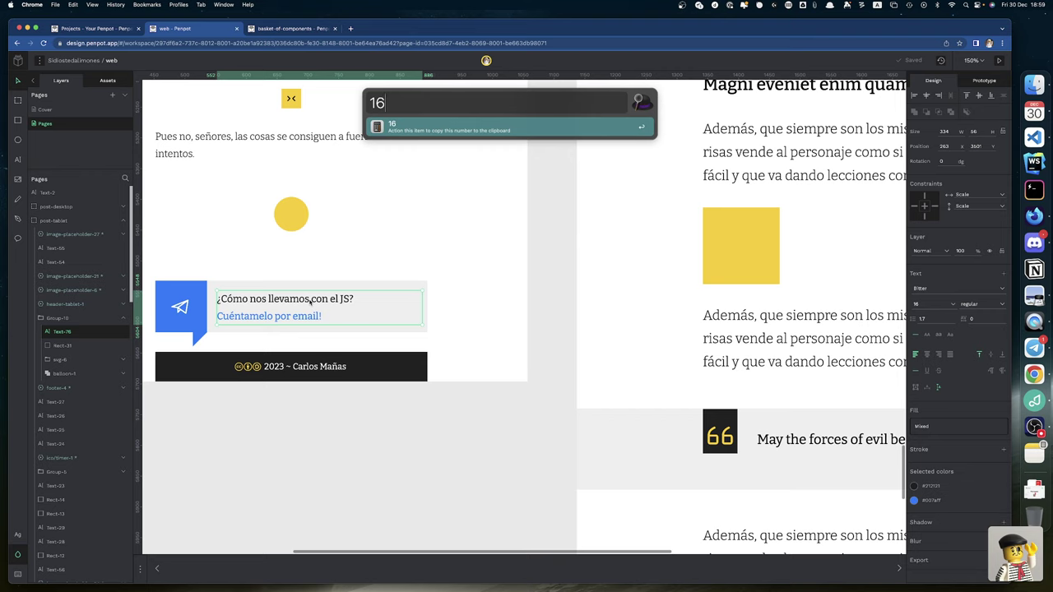
type("*1,8")
key("BackSpace")
type("7")
key("super+a")
type("2")
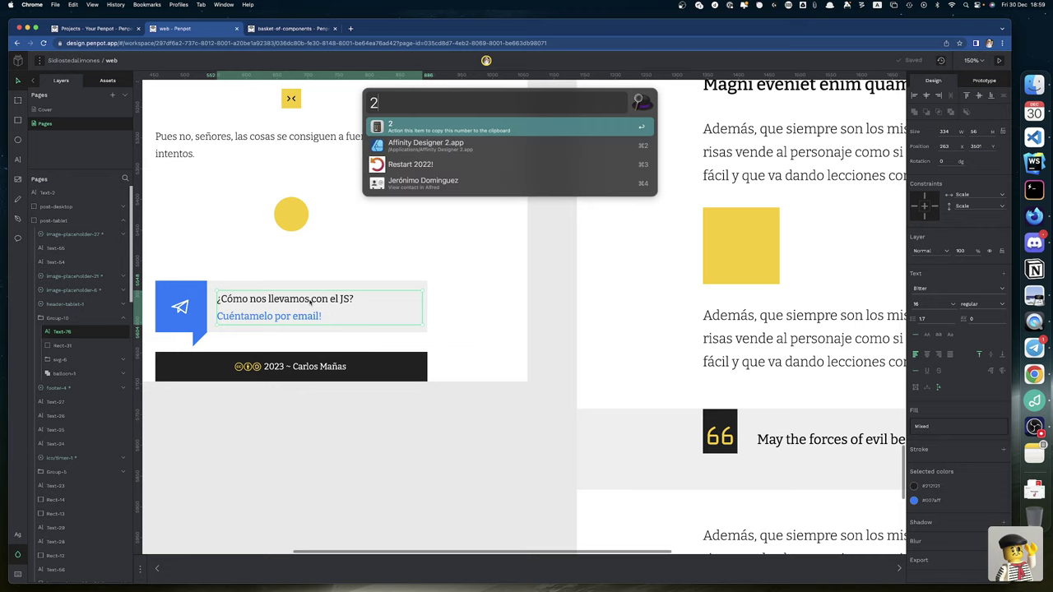
key("BackSpace")
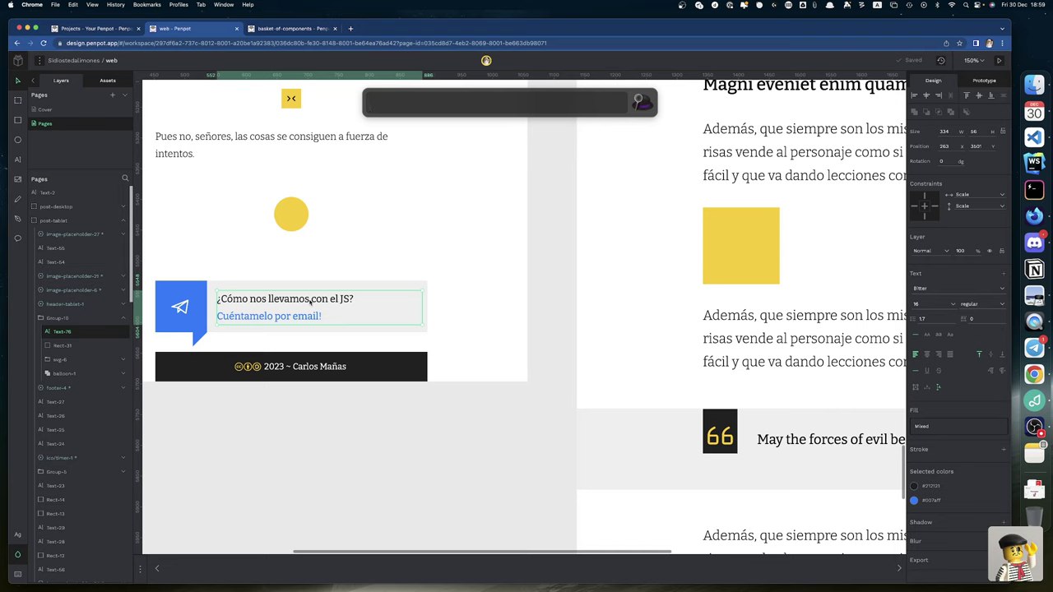
type("56")
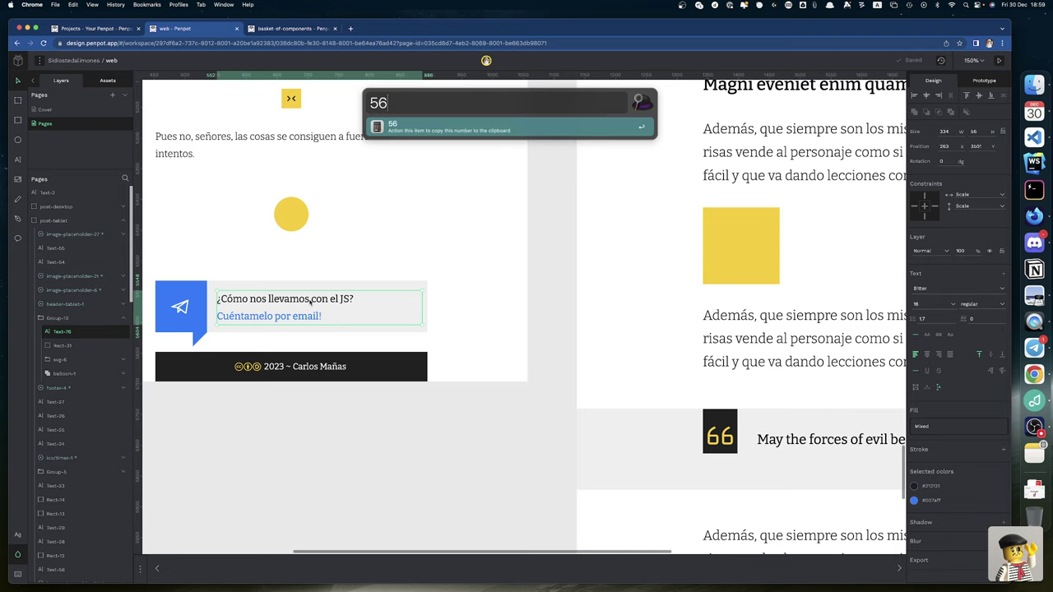
type("/2")
key("Return")
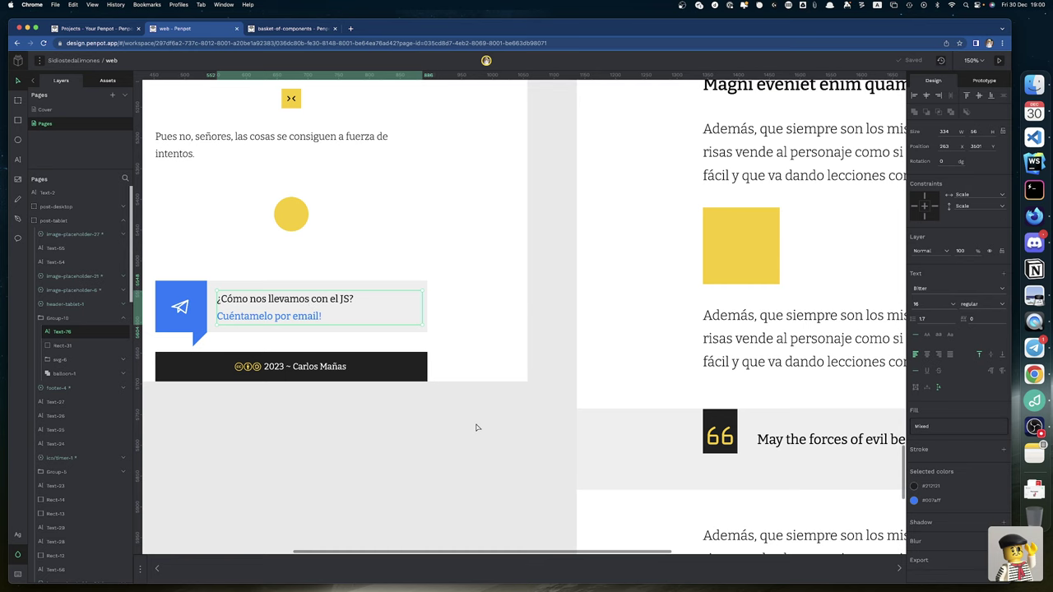
Step: Select the email contact text above the post-desktop board's footer to inspect its font settings
scroll(477, 425, "right", 10)
scroll(477, 425, "down", 4)
scroll(477, 425, "down", 12)
scroll(477, 425, "right", 3)
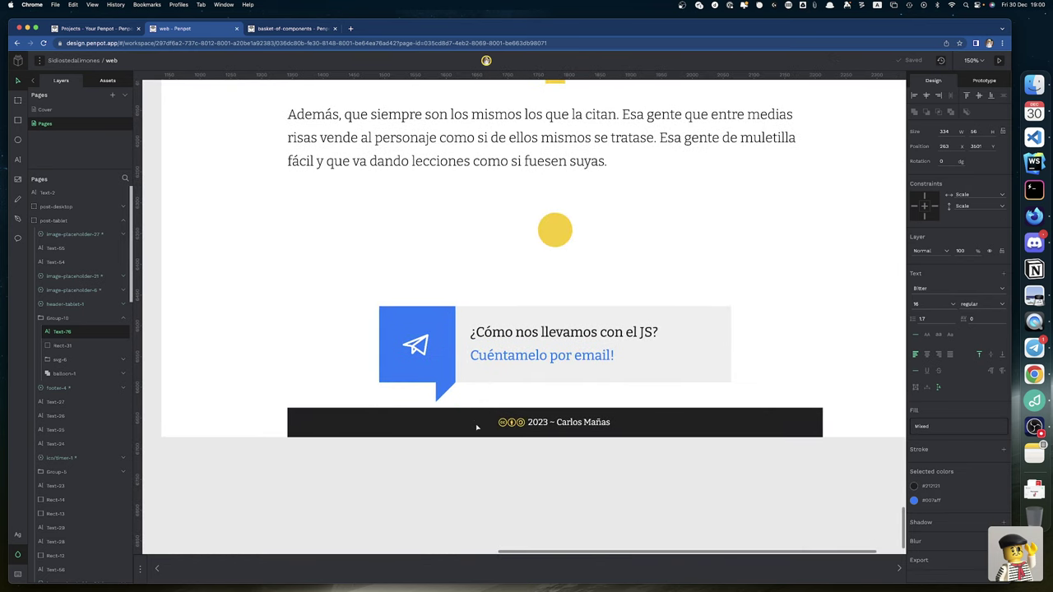
left_click(531, 362)
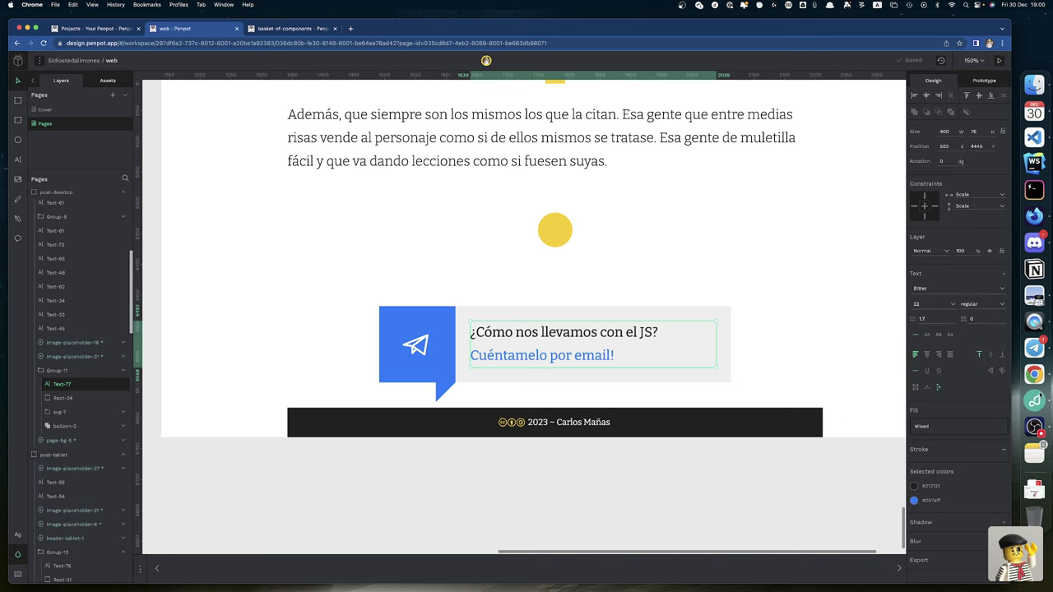
Step: Switch to the handwritten notes in QuickTime Player and calculate the desktop comments line height as 22*1,7
left_click(1033, 321)
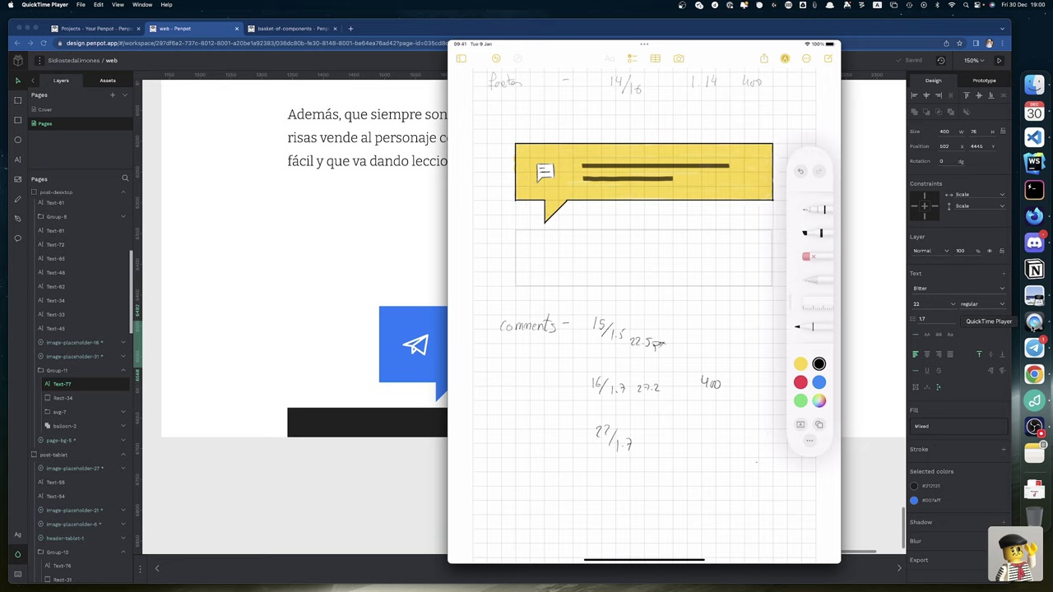
key("super+space")
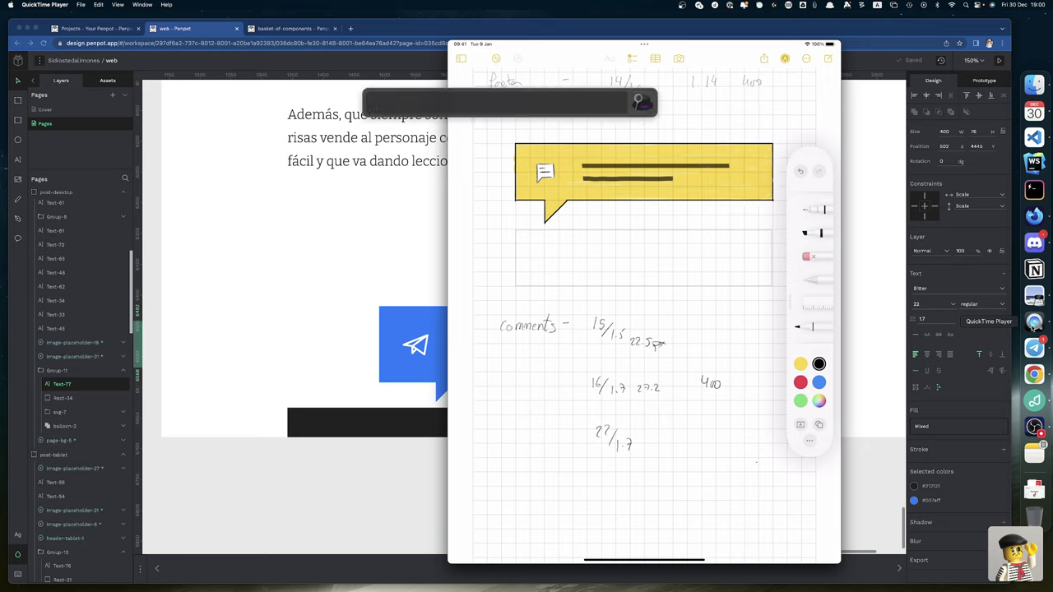
type("22*1,7")
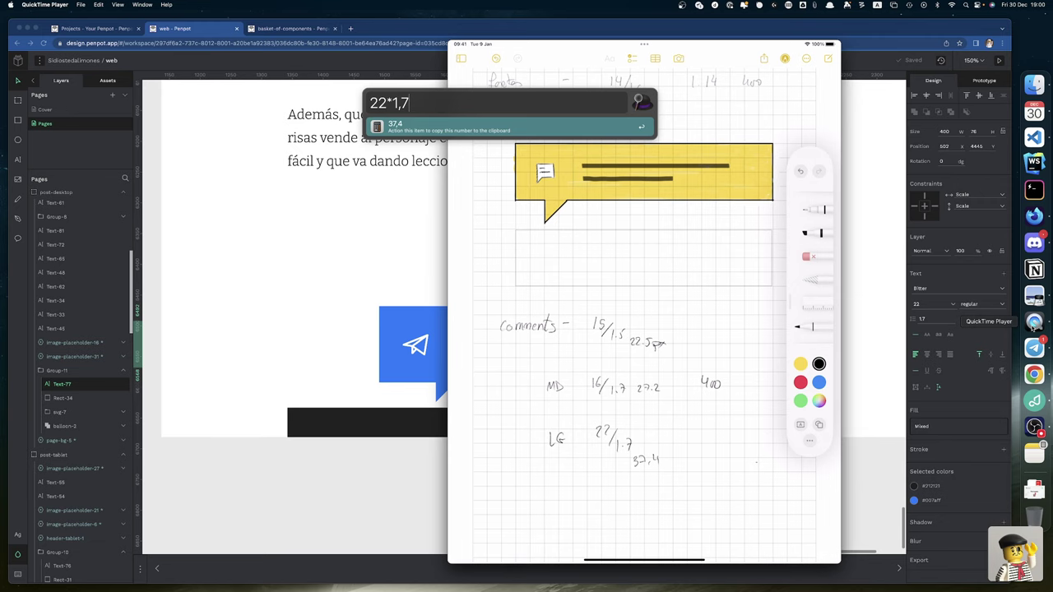
Step: Switch to Chrome and open the basket-of-components file at the end of its Typography board
left_click(294, 31)
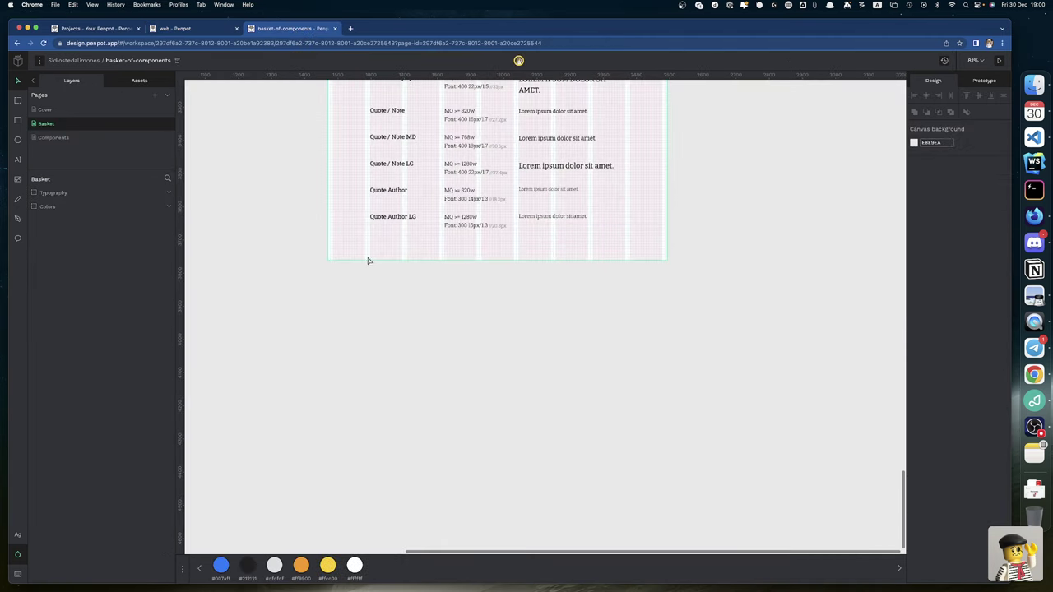
left_click(364, 254)
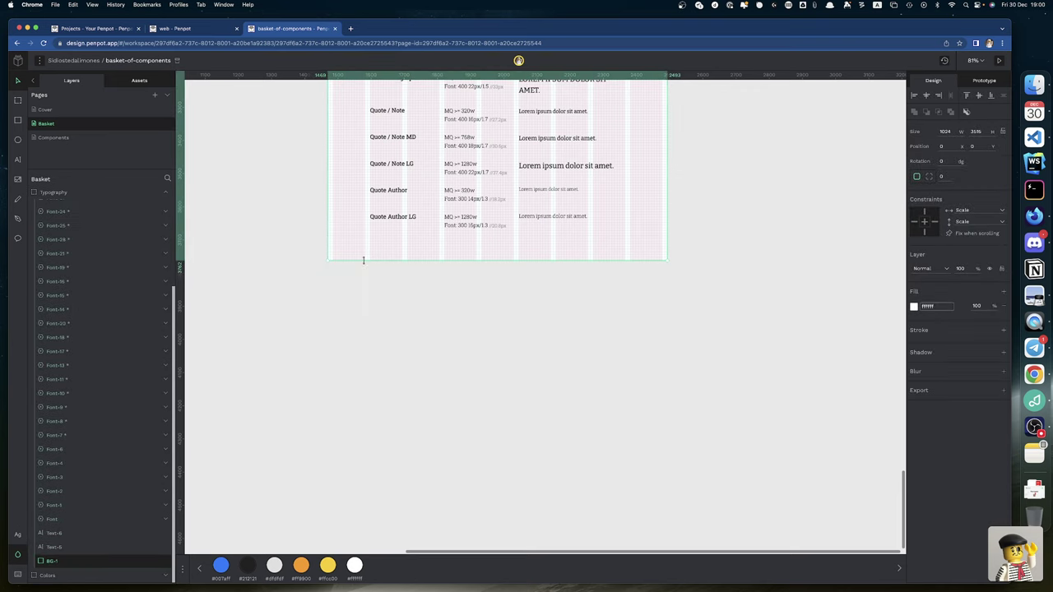
left_click_drag(363, 260, 367, 428)
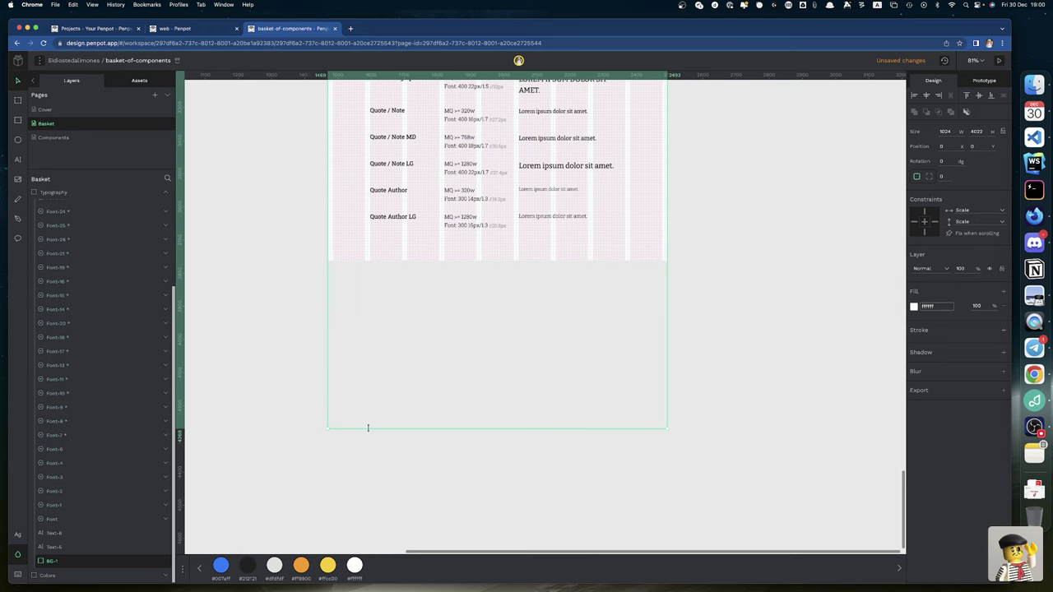
key("super+z")
Step: Extend the Typography board downward to a height of about 3950 px to make room for more text styles
scroll(306, 256, "up", 2)
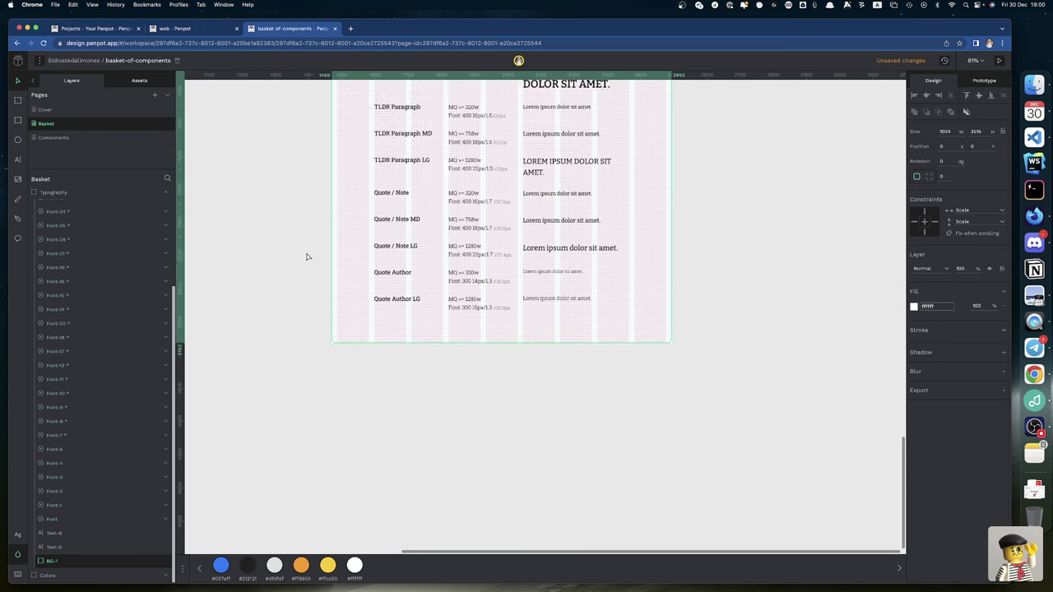
scroll(306, 256, "up", 15)
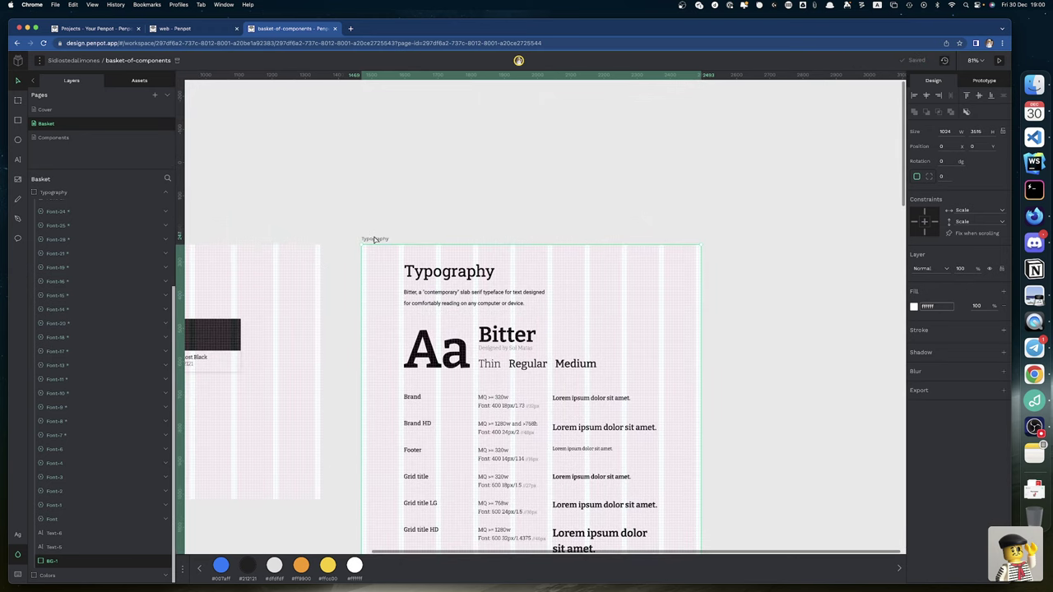
left_click(374, 239)
scroll(300, 451, "down", 15)
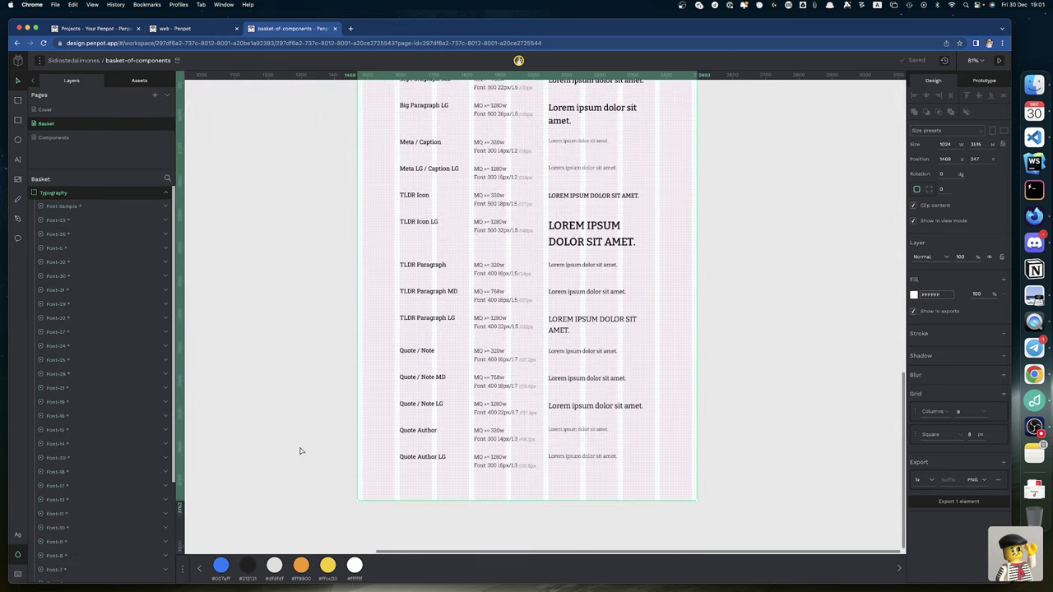
scroll(300, 451, "down", 5)
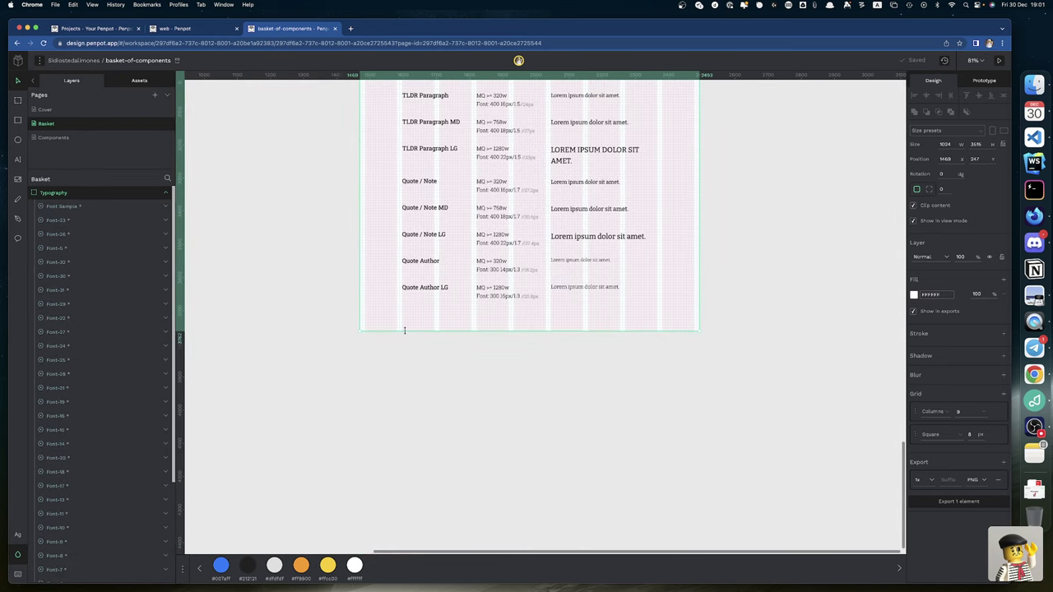
left_click_drag(404, 330, 419, 475)
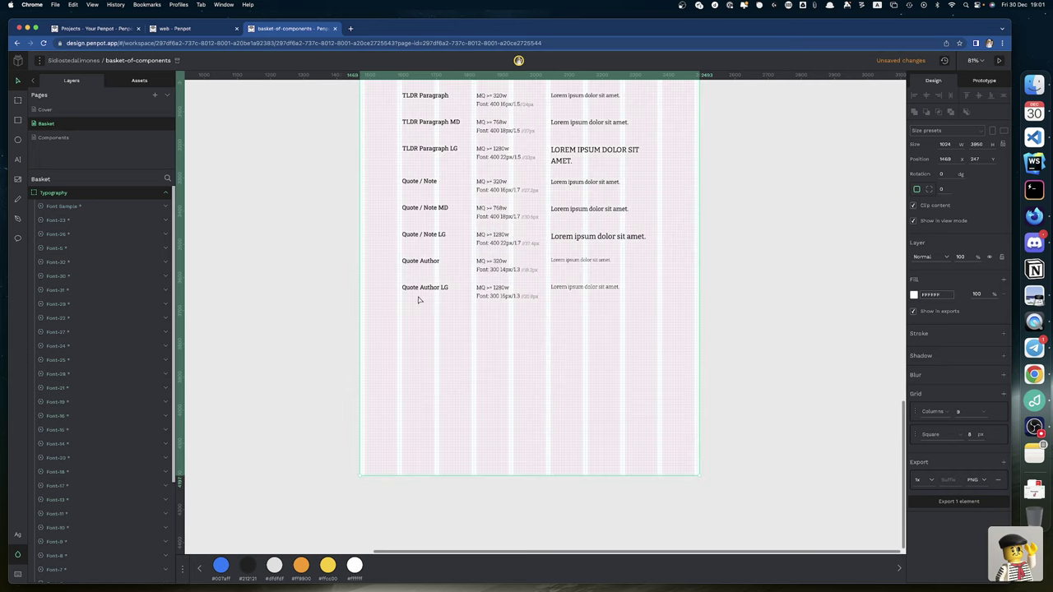
Step: Add three copies of the Quote Author LG row beneath it, spacing the rows 80 px apart
left_click(420, 292)
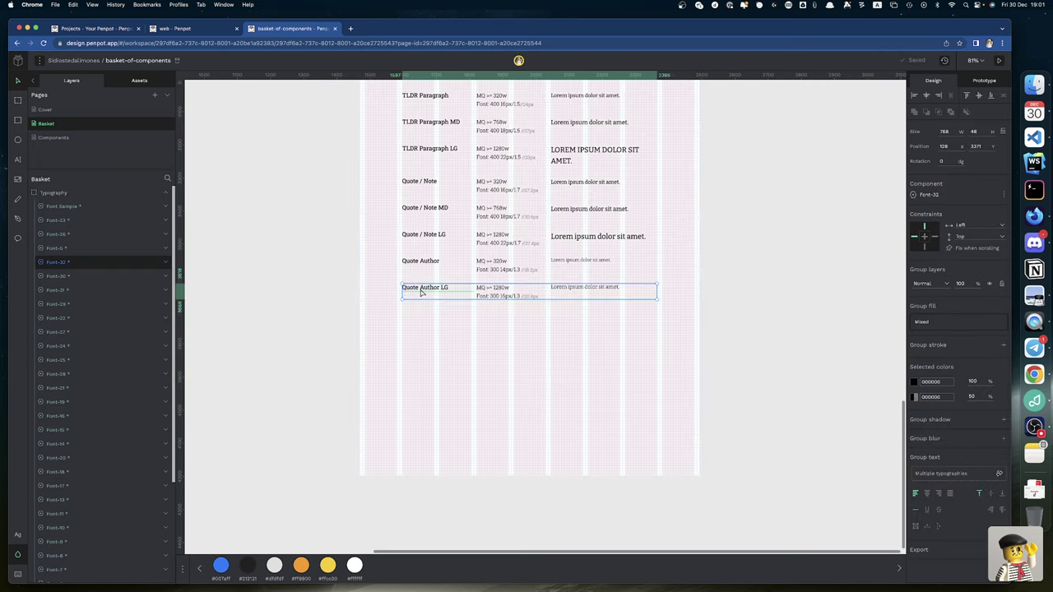
key("ctrl+d")
key("shift+Down")
key("shift+Down")
key("shift+Down")
key("shift+Down")
key("shift+Down")
key("shift+Down")
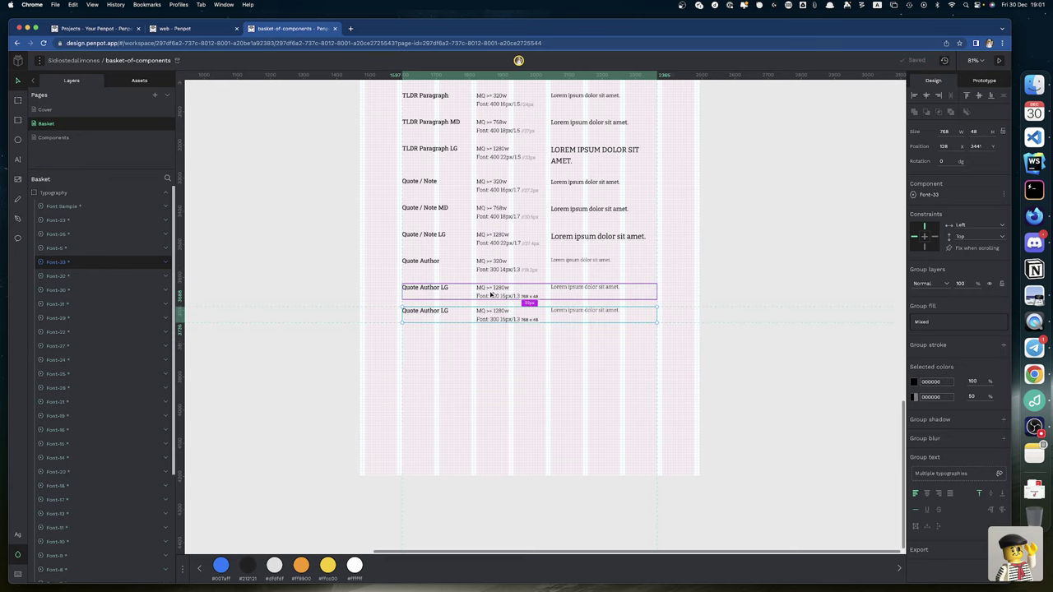
key("shift+Down")
key("Down")
key("Down")
key("Down")
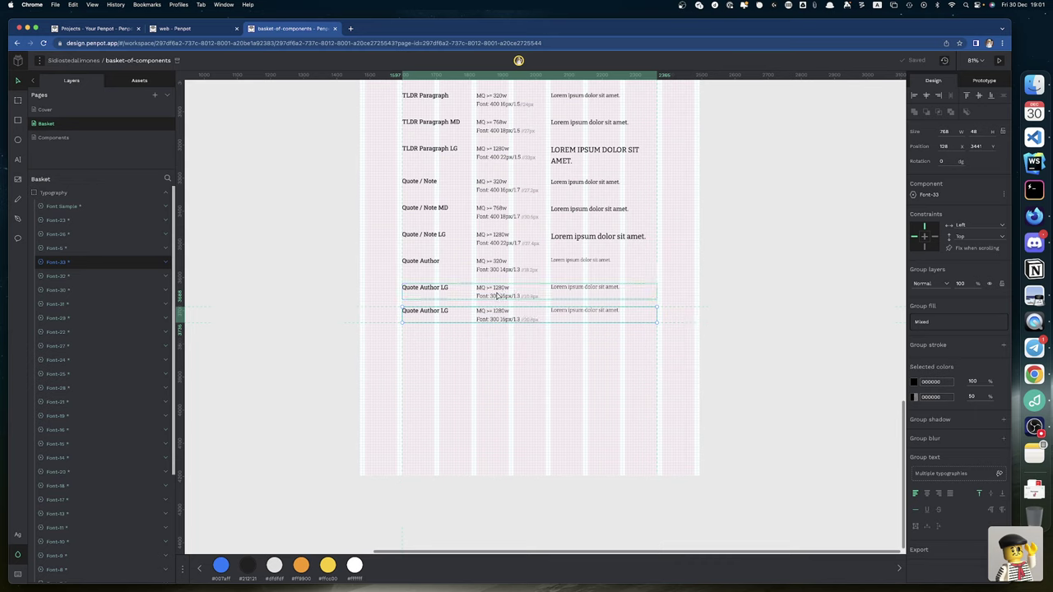
key("Up")
key("Up")
key("Up")
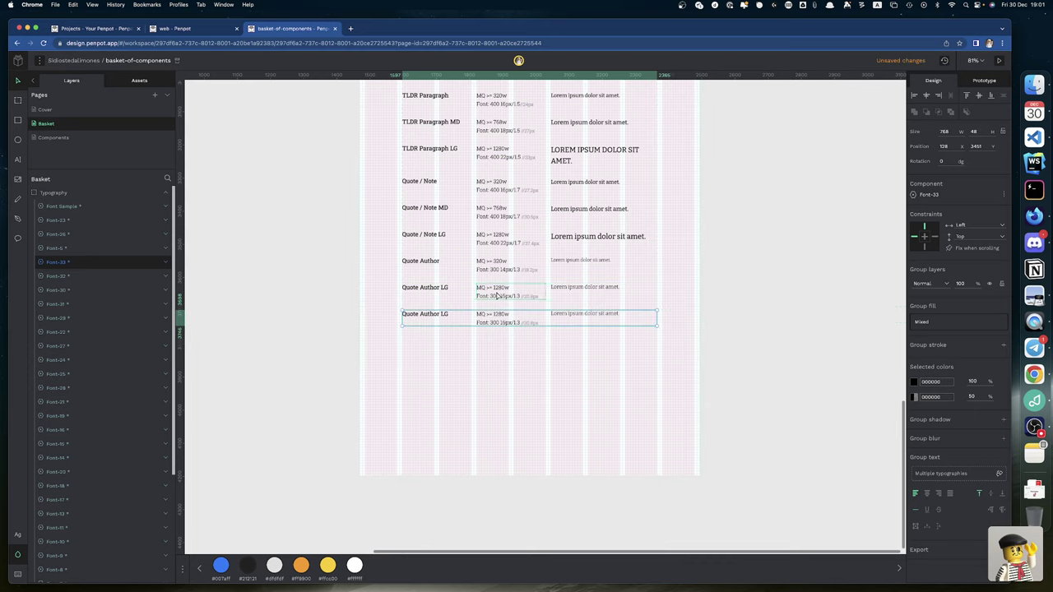
key("super+d")
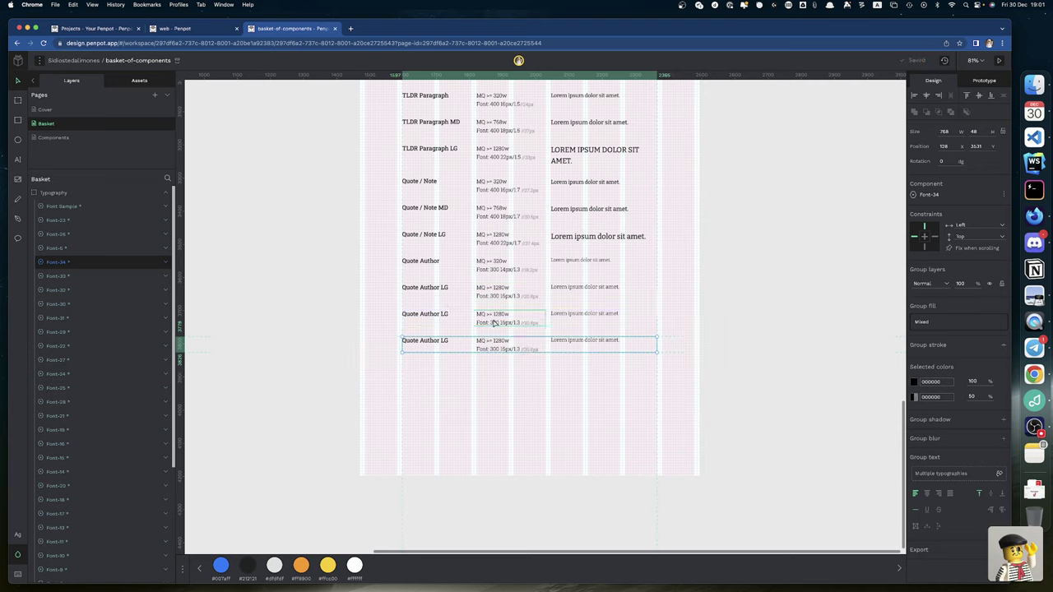
key("super+d")
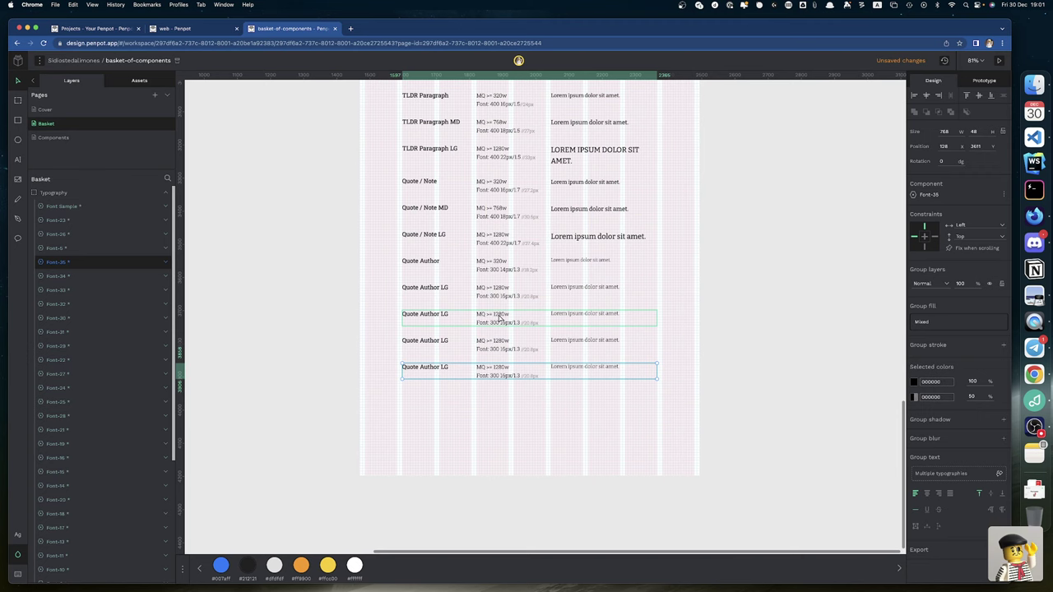
Step: Change the label of the first duplicated row to "Comments"
left_click(499, 317)
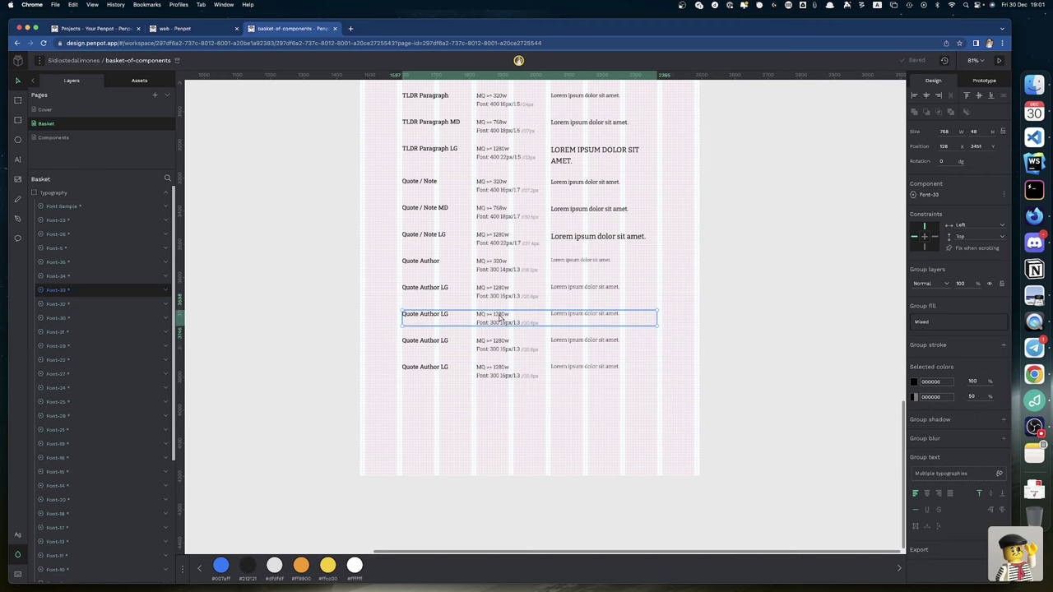
scroll(499, 317, "up", 10)
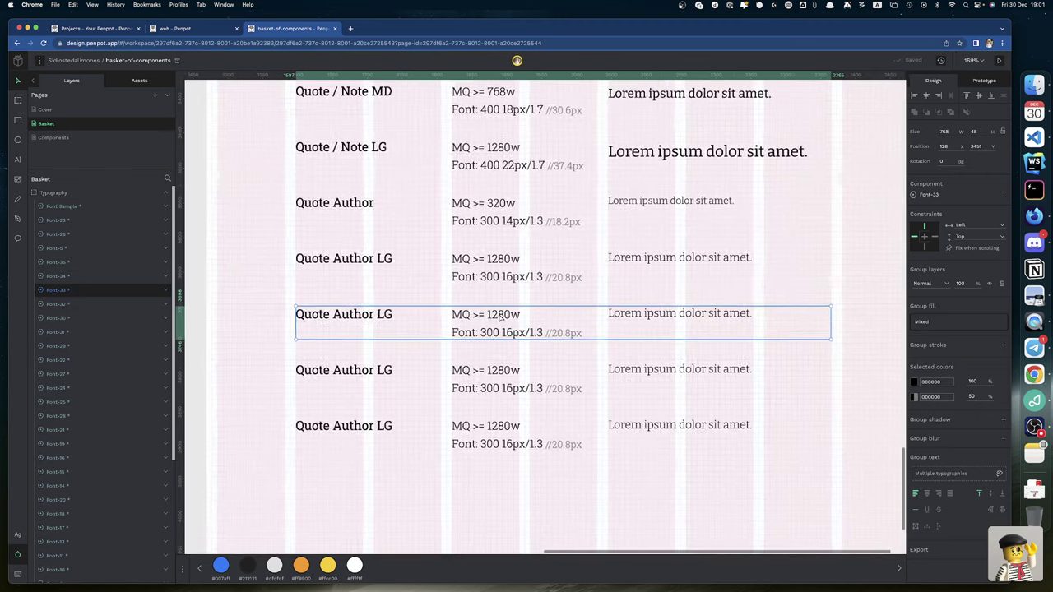
double_click(499, 318)
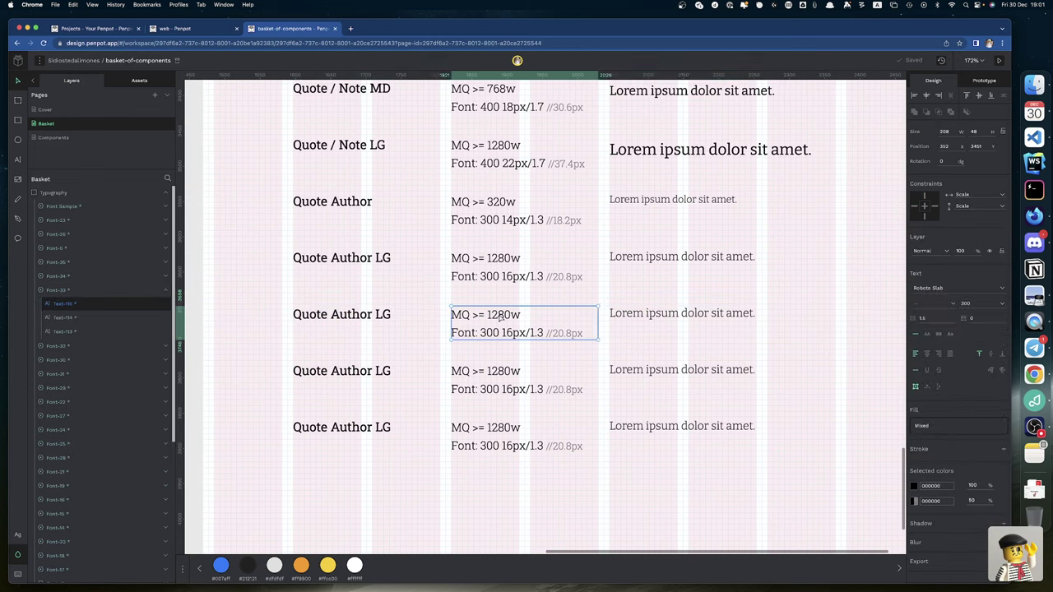
left_click(380, 321)
double_click(377, 314)
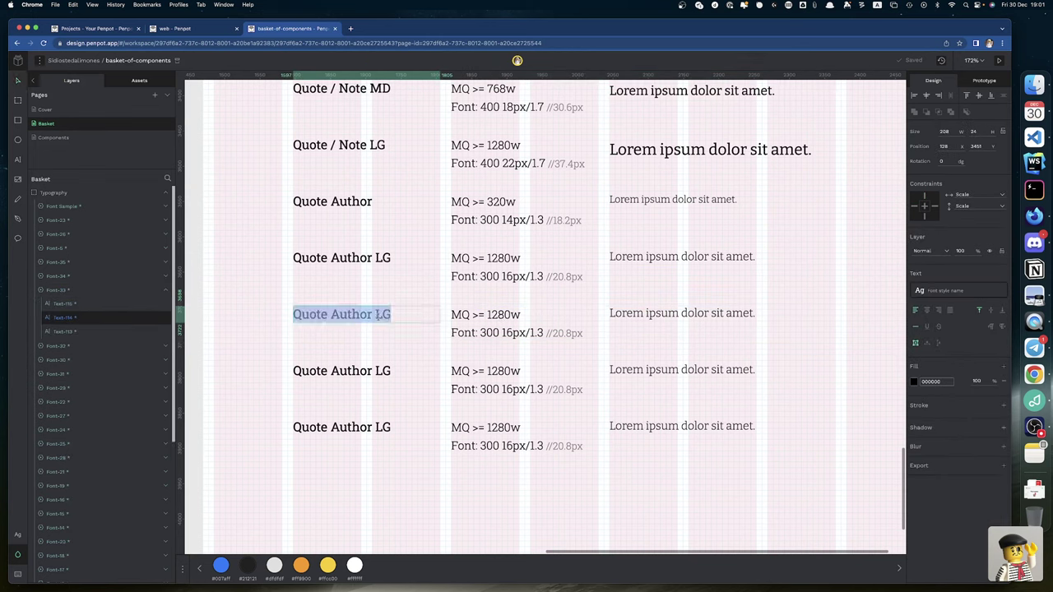
type("Comm")
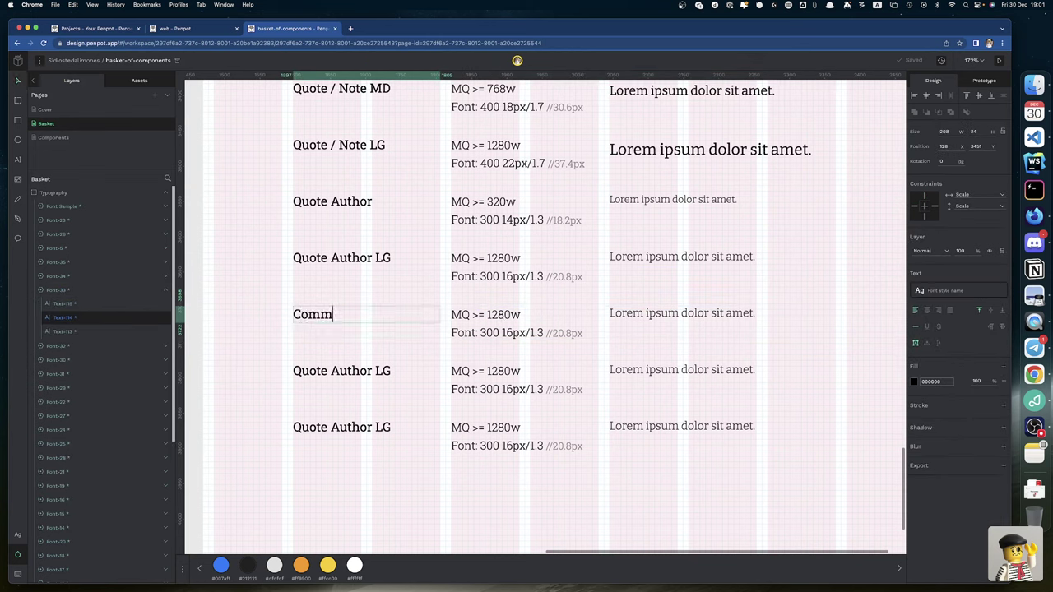
type("ents")
Step: Reuse the Comments label in the second duplicated row, making it read "Comments MD"
left_click(368, 372)
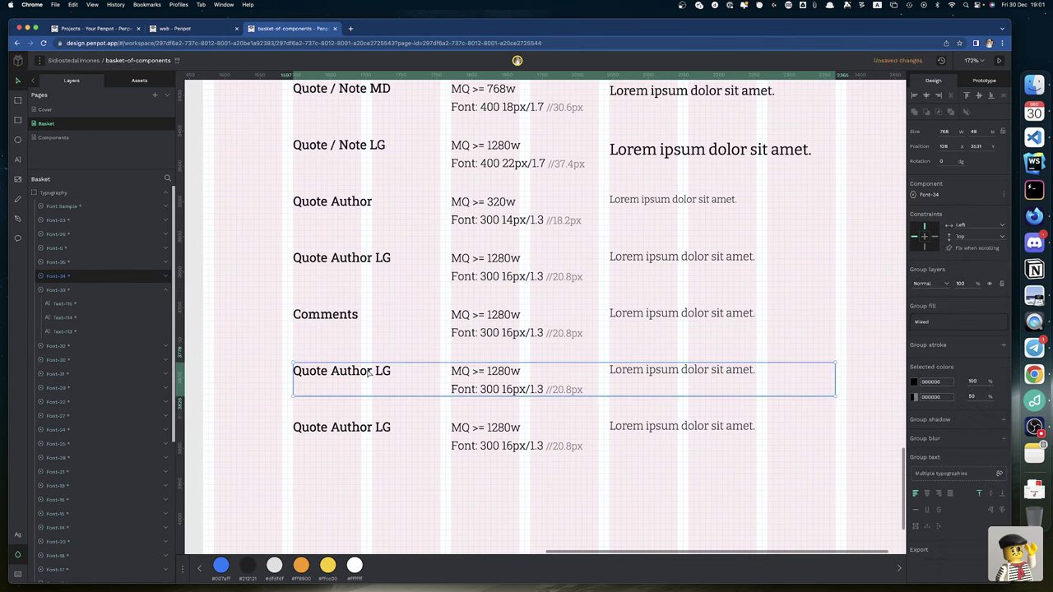
double_click(368, 372)
double_click(357, 317)
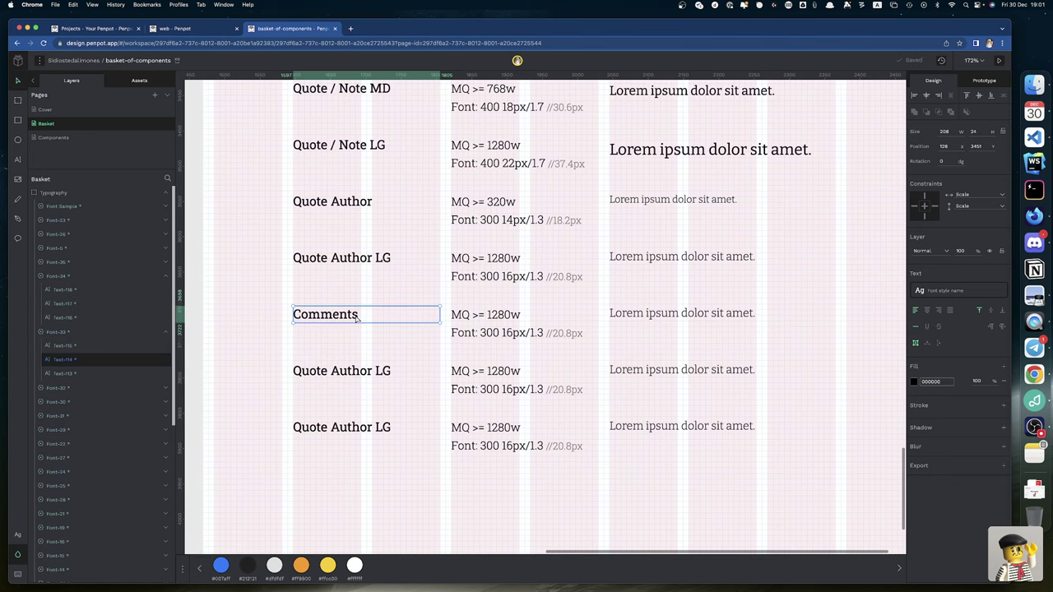
double_click(357, 318)
key("super+c")
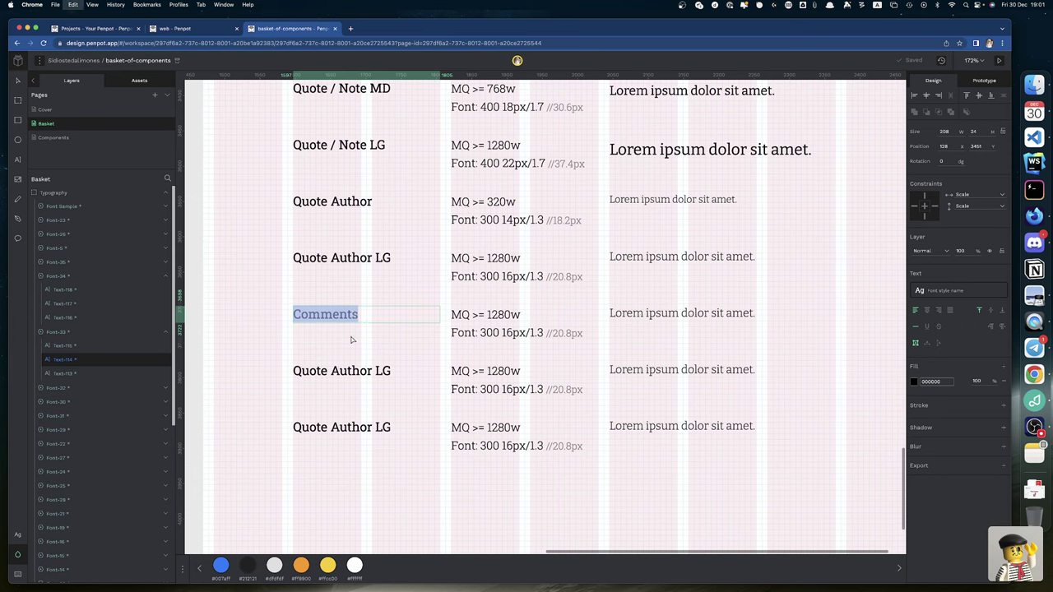
double_click(355, 373)
double_click(355, 372)
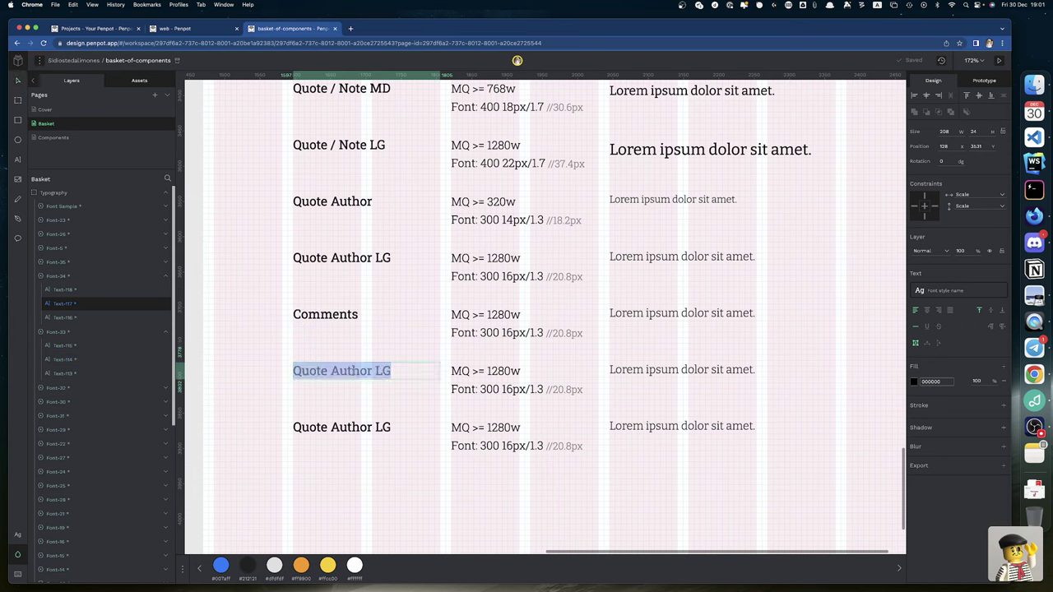
key("super+v")
type("MD")
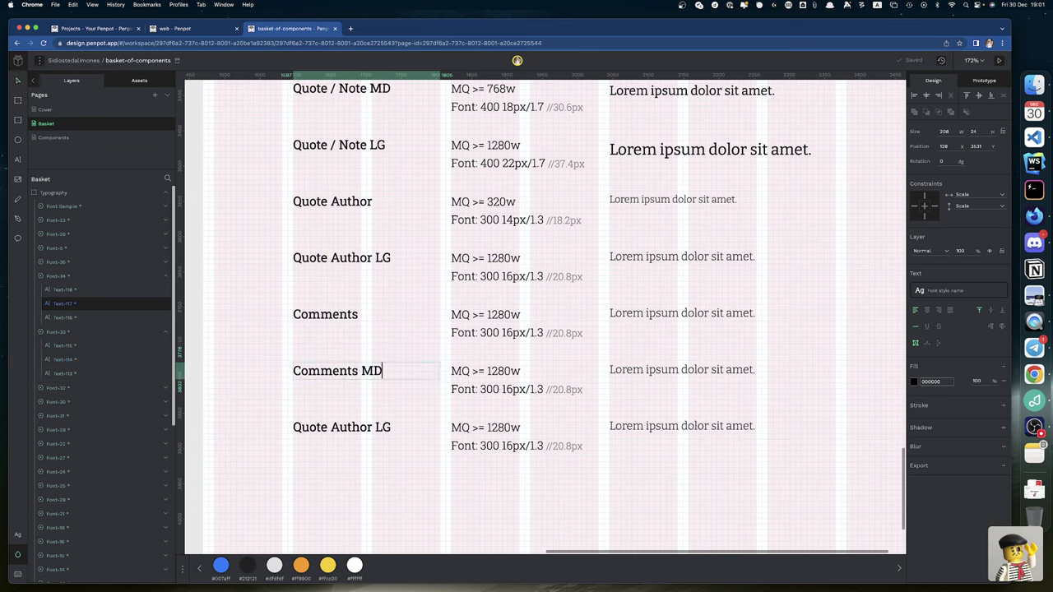
Step: Reuse the Comments label in the third duplicated row, making it read "Comments LG"
double_click(343, 428)
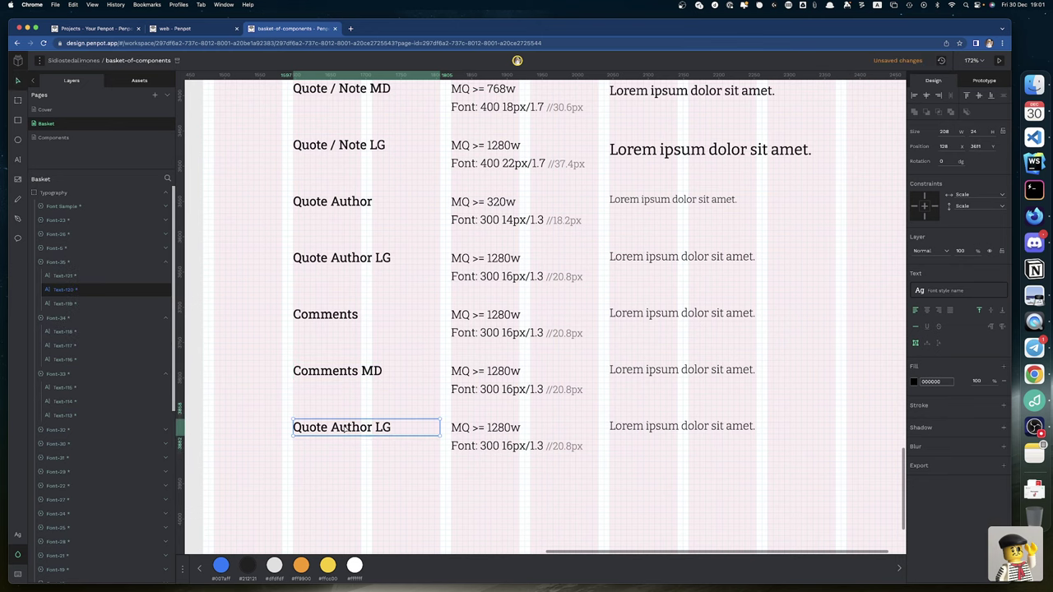
double_click(343, 428)
key("super+v")
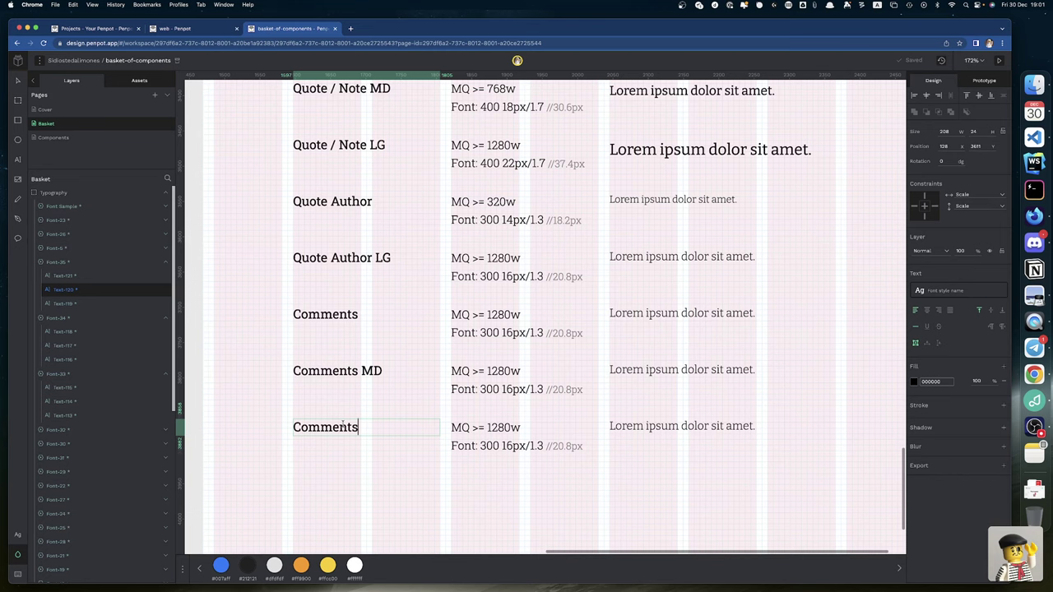
type("LG")
Step: Set the media query in the Comments row's description to "MQ >= 320w"
left_click(492, 319)
double_click(495, 322)
double_click(493, 321)
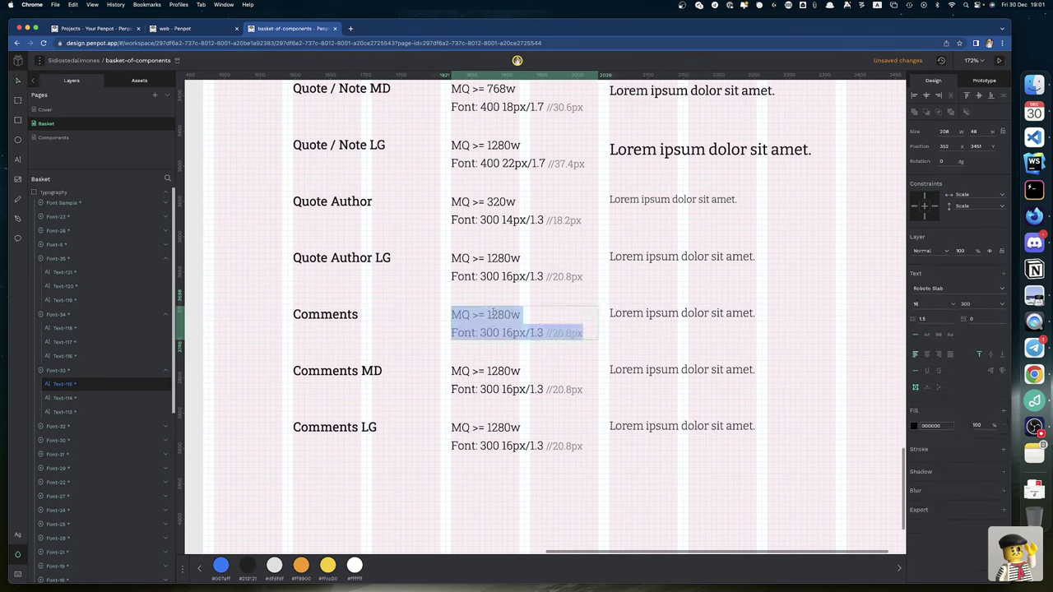
left_click(491, 315)
left_click_drag(489, 315, 511, 315)
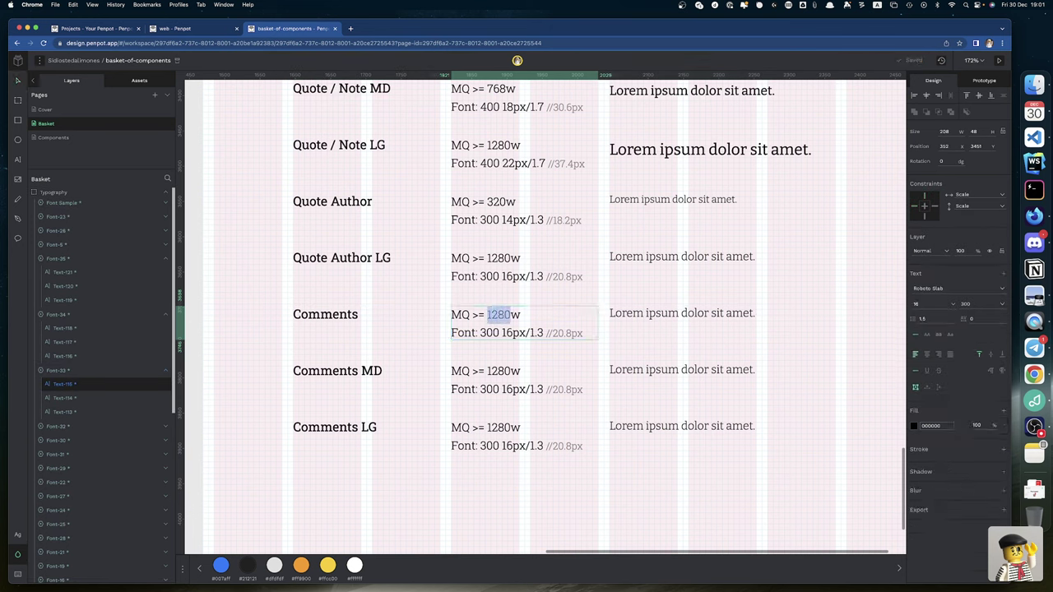
type("3")
key("BackSpace")
type("320")
Step: Change the font line of the Comments row's description to "Font: 400 15px/1.5 //22.5px"
key("Left")
key("Left")
key("Left")
key("Left")
key("Left")
key("Left")
key("Left")
key("Left")
key("Left")
key("BackSpace")
type("4")
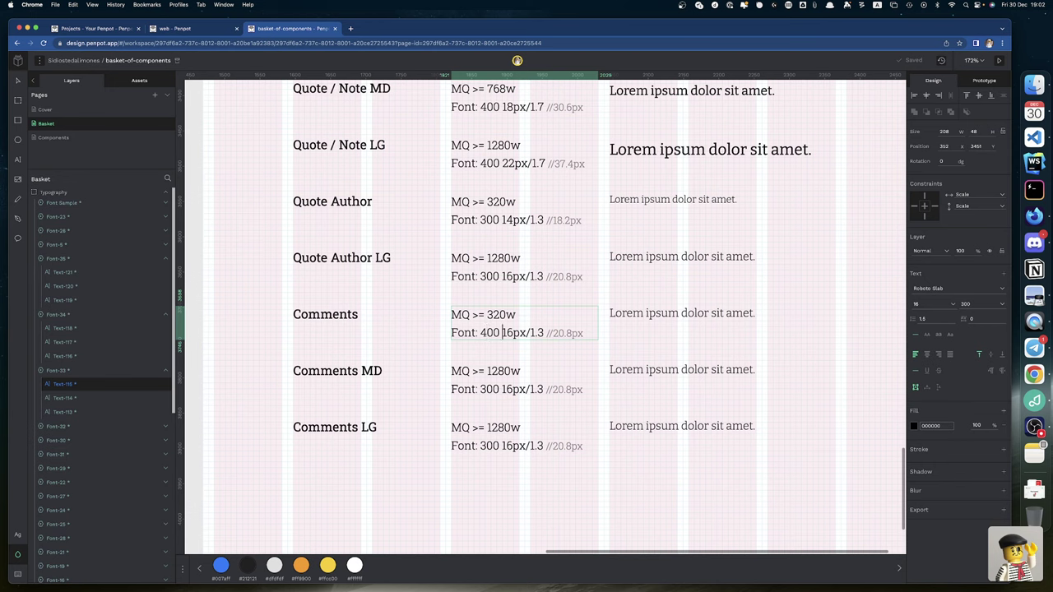
key("Right")
key("Right")
key("Right")
key("Right")
key("BackSpace")
type("5")
key("Right")
key("Right")
key("Right")
key("shift+Right")
key("shift+Right")
key("shift+Right")
key("shift+Right")
type("22.5")
Step: Set the media query in the Comments MD row's description to "MQ >= 768w"
left_click(482, 372)
double_click(495, 372)
double_click(494, 372)
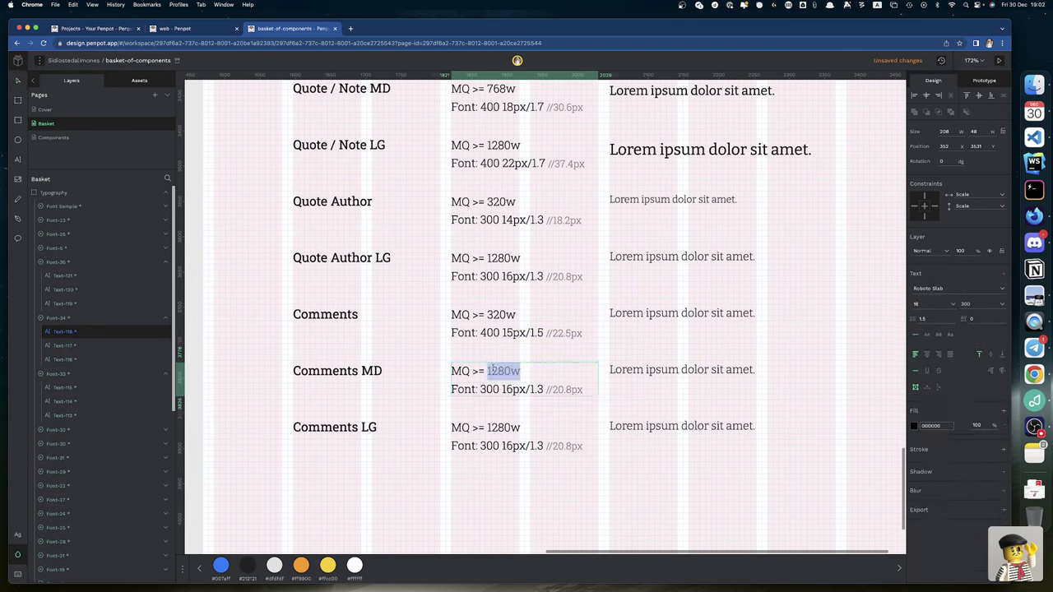
left_click_drag(488, 371, 511, 371)
type("768")
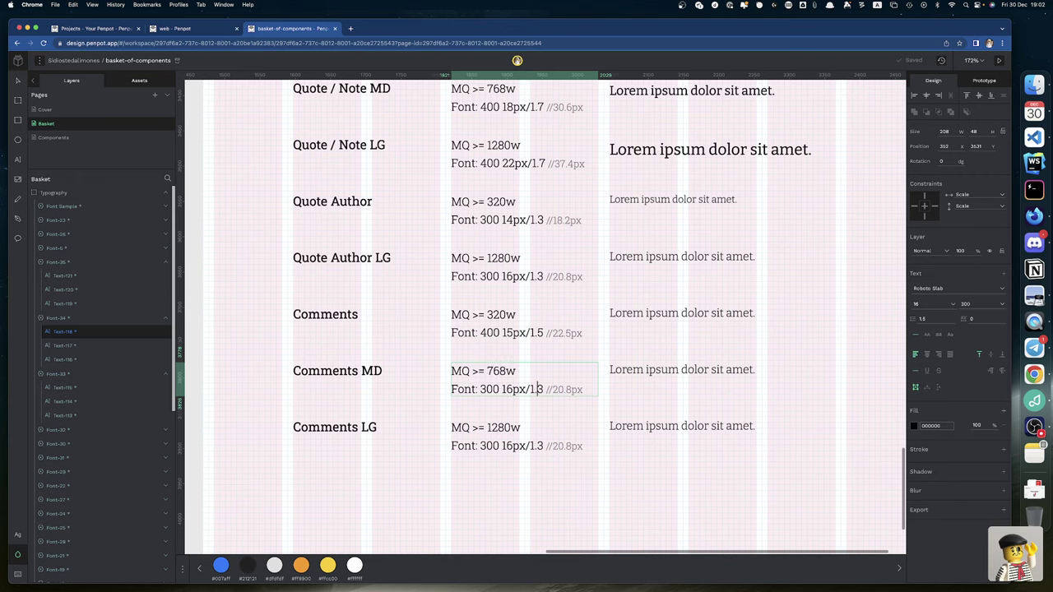
Step: Change the font line of the Comments MD row's description to "Font: 400 16px/1.7 //27.2px"
double_click(484, 389)
type("400")
left_click_drag(530, 389, 543, 390)
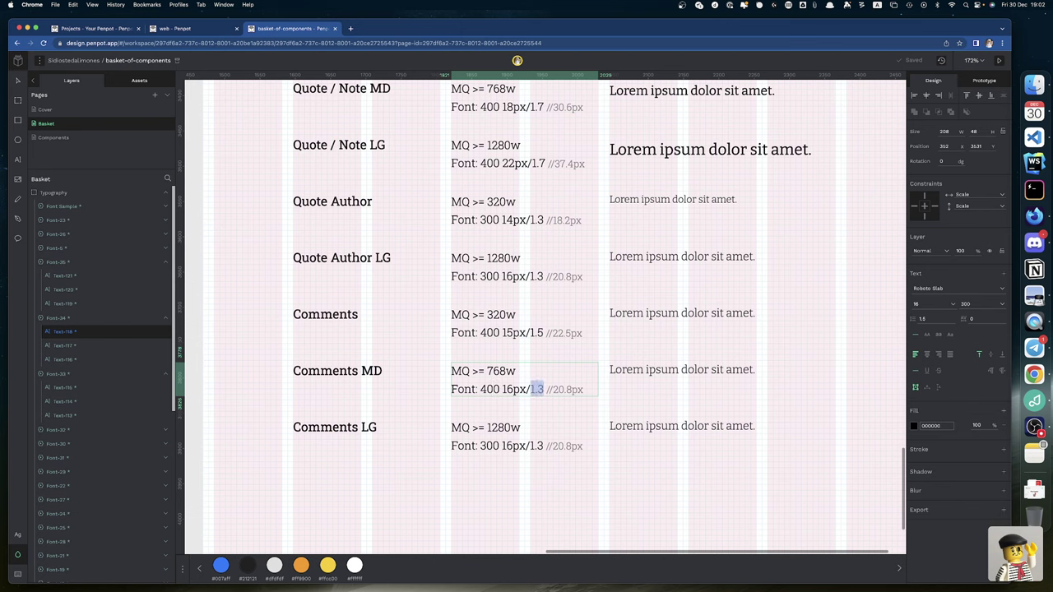
type("1.7")
left_click(552, 389)
left_click_drag(553, 389, 573, 390)
type("27.2")
key("BackSpace")
key("BackSpace")
type(".2")
Step: Set the font weight to 400 and the size to 22px in the Comments LG row's description
left_click(505, 448)
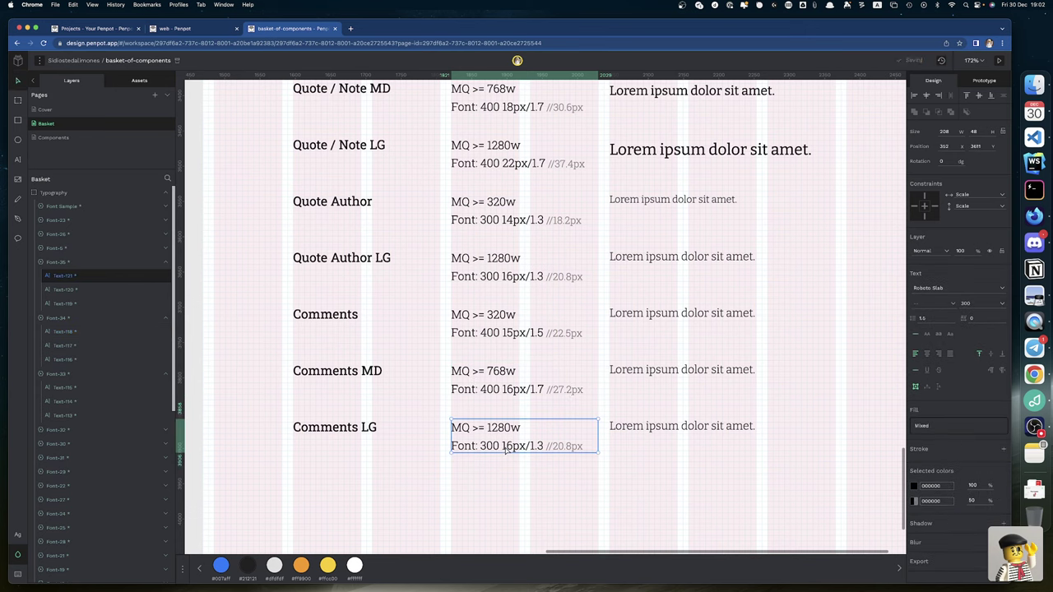
double_click(492, 448)
left_click(490, 449)
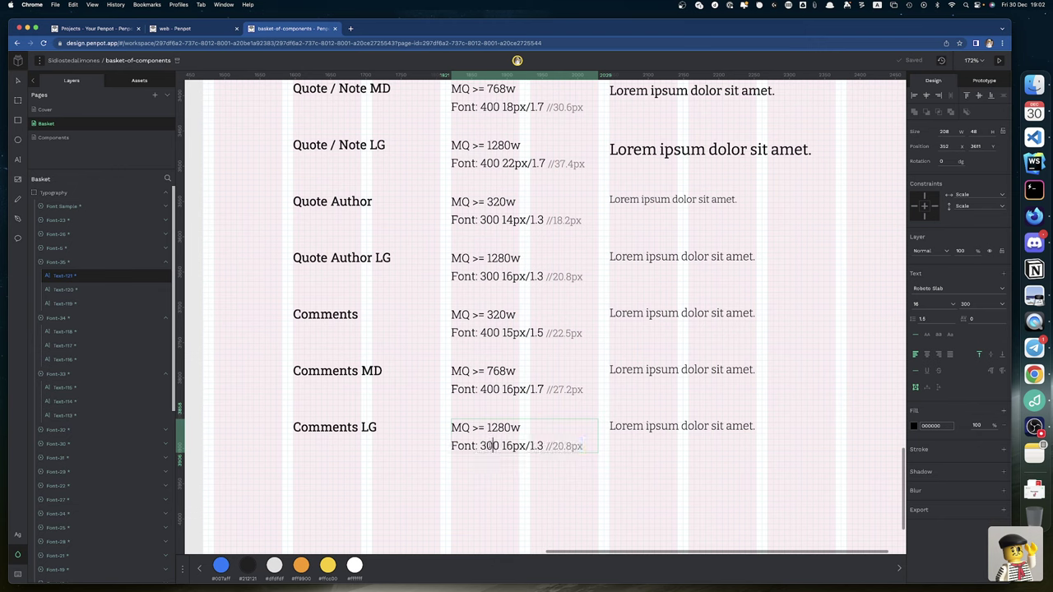
key("BackSpace")
type("4")
key("Right")
key("Right")
key("Right")
key("Right")
key("Right")
key("BackSpace")
key("BackSpace")
type("22")
Step: Set the line height to 1.7 and its pixel note to "//37,4px" in the Comments LG row's description
key("Right")
key("Right")
key("Right")
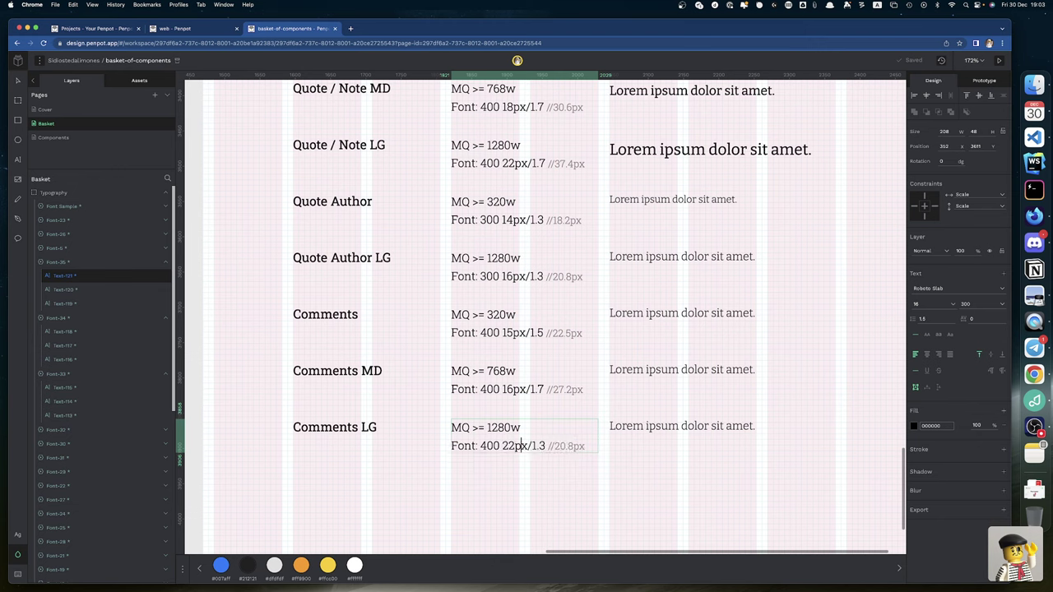
key("Right")
key("Right")
key("shift+Right")
key("shift+Left")
type("1,7")
key("BackSpace")
key("BackSpace")
type(".7")
key("Right")
key("Right")
key("Right")
key("shift+Right")
key("shift+Right")
key("shift+Right")
key("shift+Right")
type("37")
type(".5")
key("BackSpace")
type("4")
key("Escape")
double_click(655, 321)
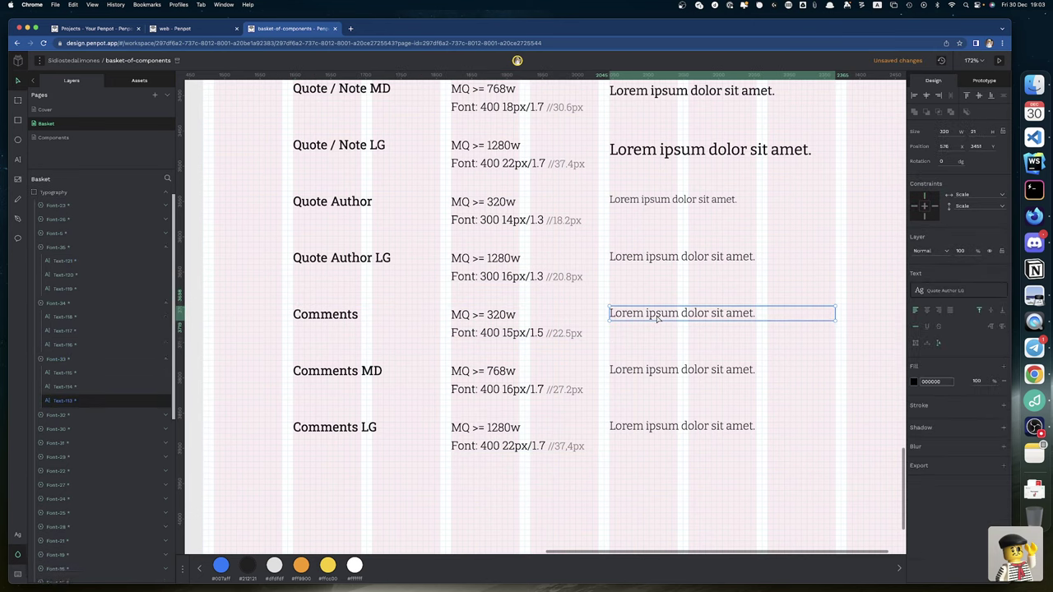
left_click(658, 371, "shift")
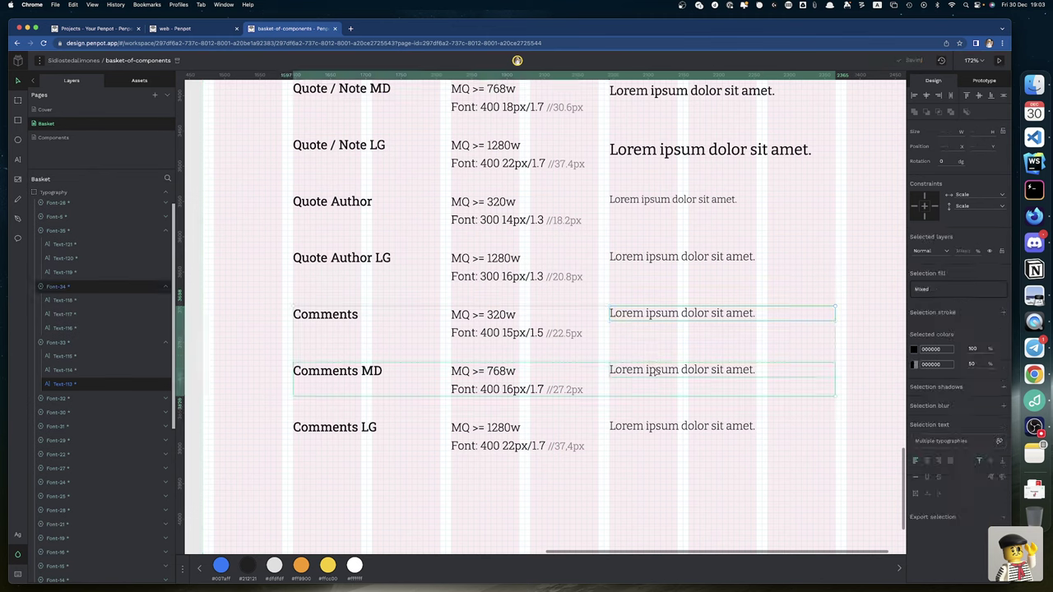
left_click(685, 314)
double_click(683, 310)
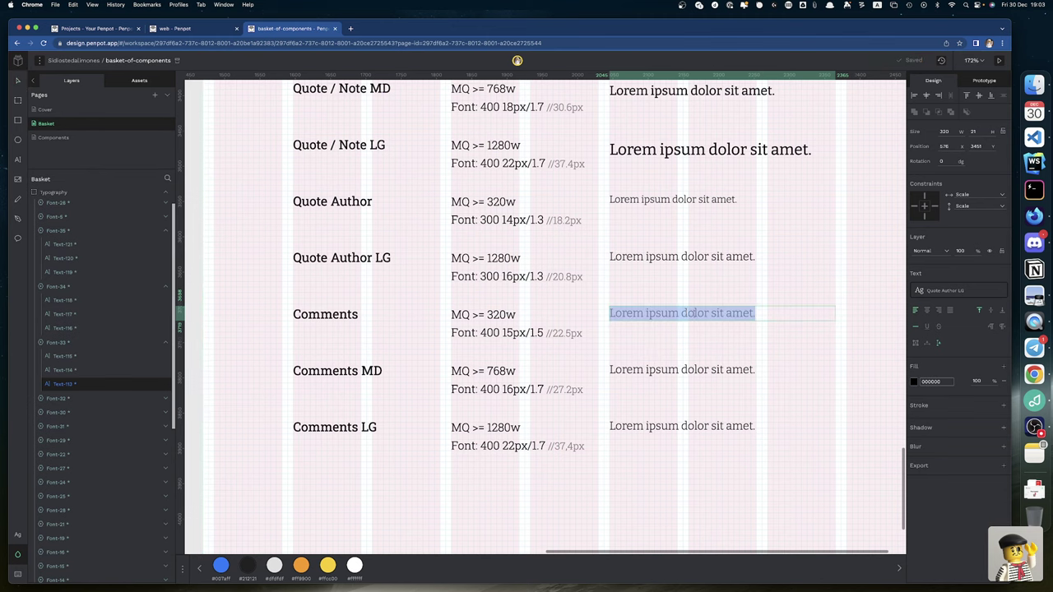
key("Escape")
key("Escape")
Step: Select the Comments, Comments MD and Comments LG sample texts together and detach them from the Quote Author LG typography
left_click(682, 312)
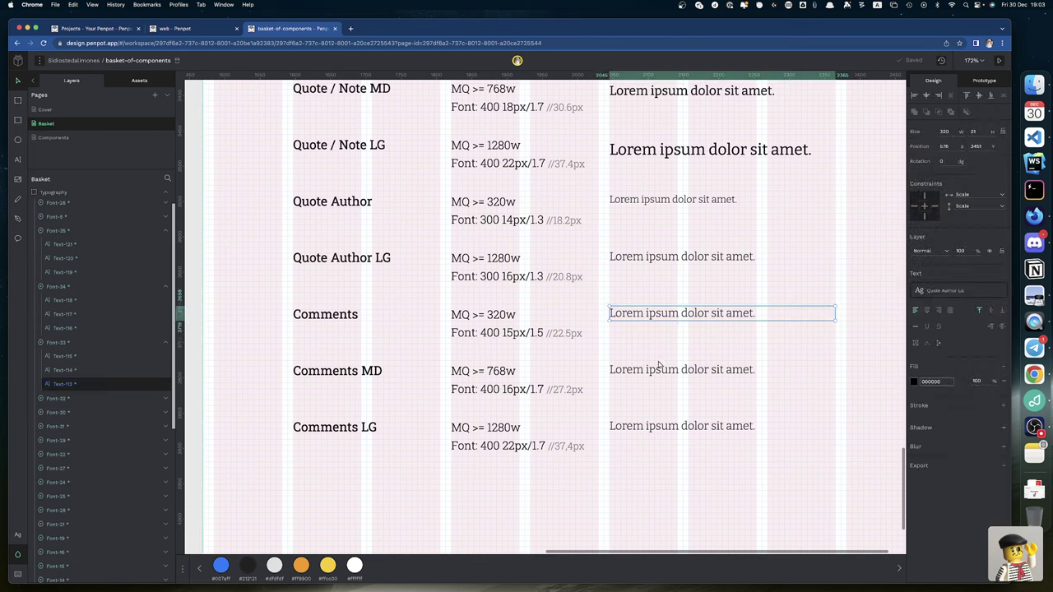
left_click(656, 370, "shift")
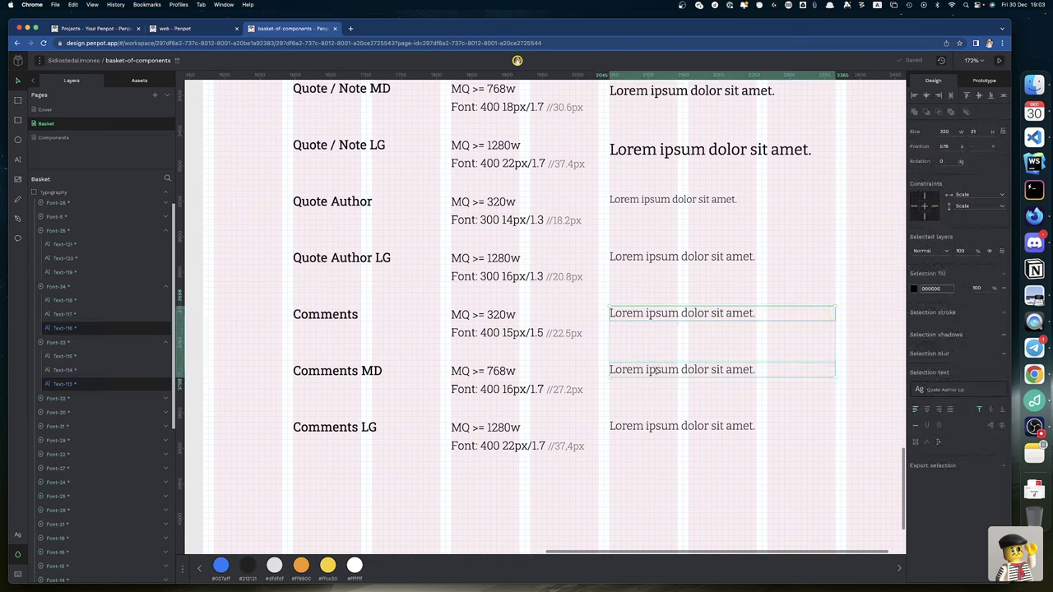
left_click(658, 431, "shift")
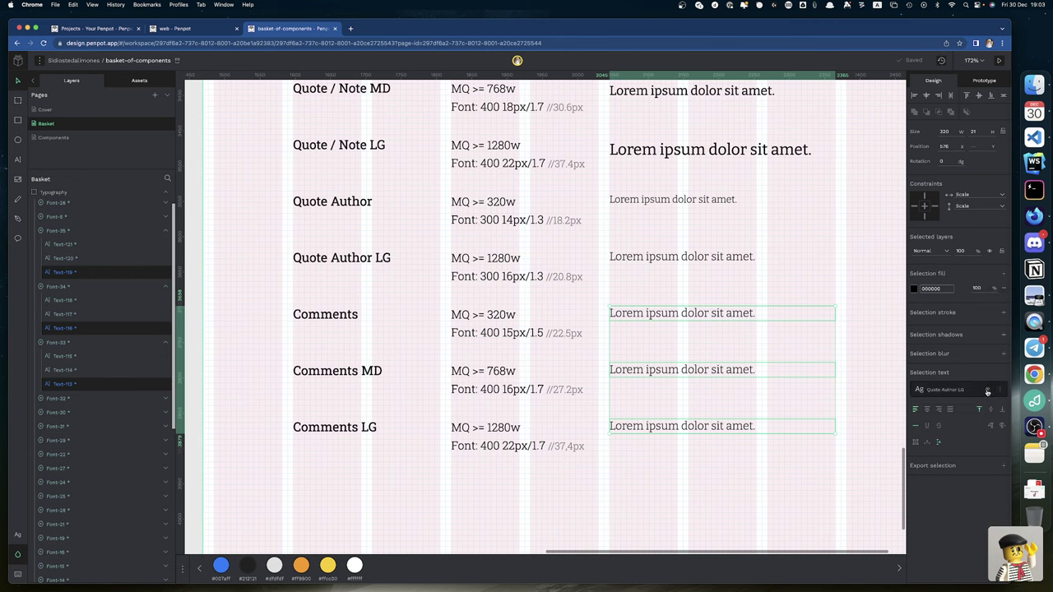
left_click(987, 391)
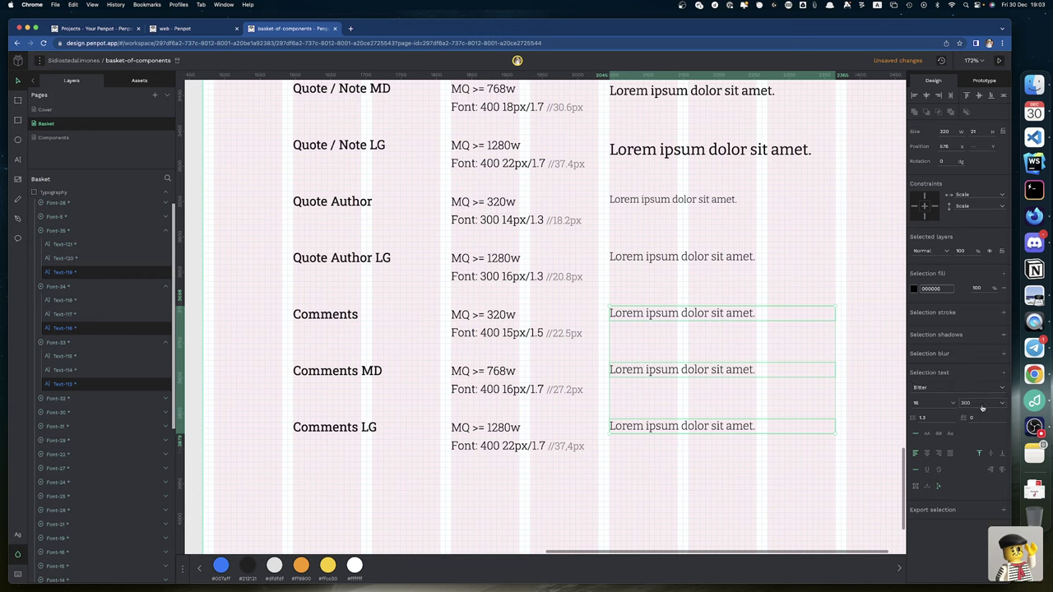
Step: Set the three selected sample texts to regular weight with a line height of 1.7
left_click(978, 402)
left_click(973, 411)
left_click(936, 417)
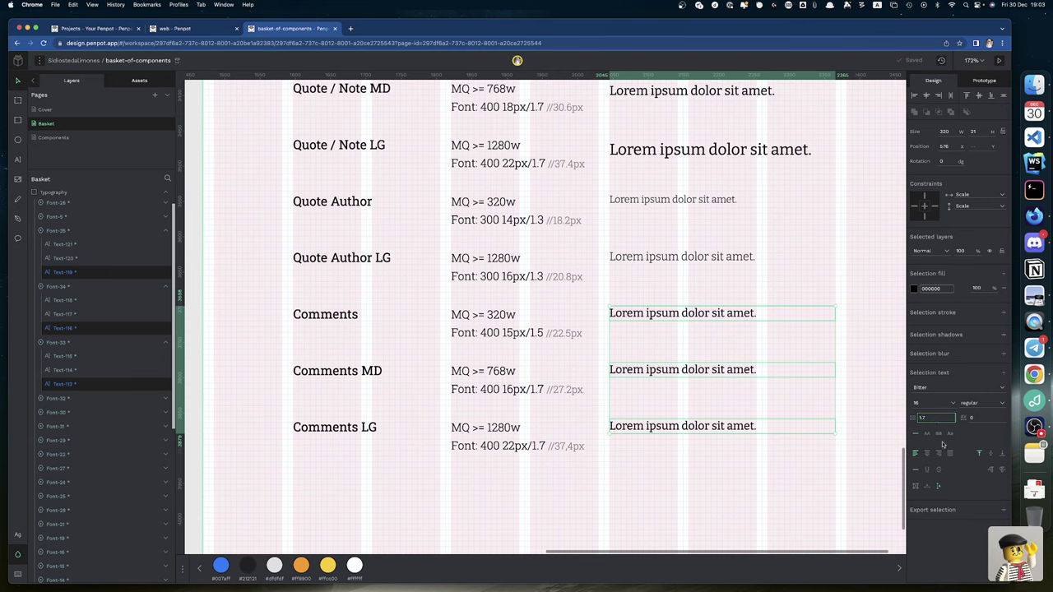
left_click(946, 536)
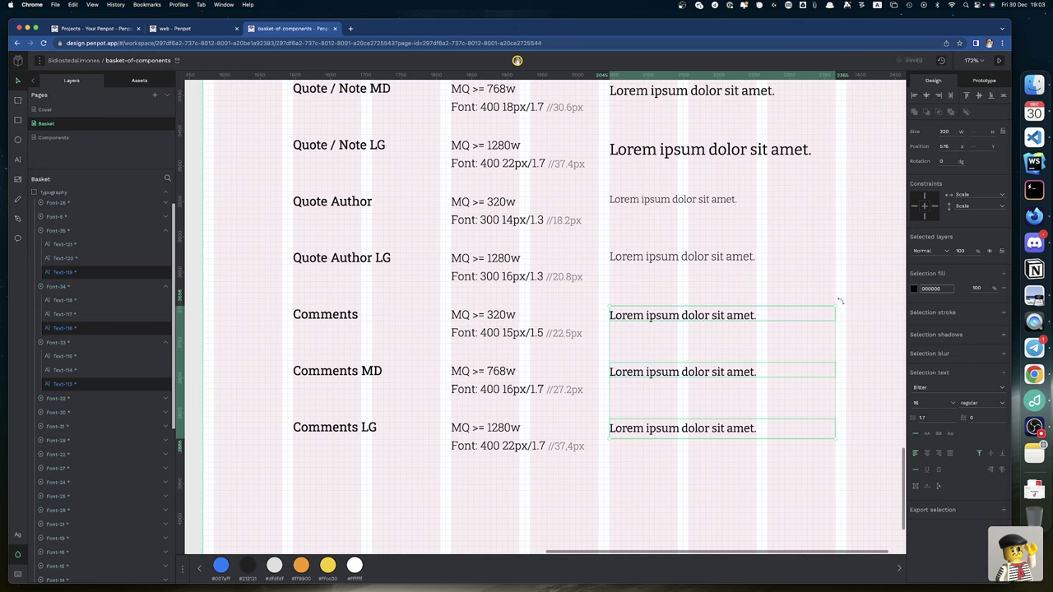
Step: Set the Comments row's sample text to font size 15 and line height 1.5
left_click(750, 324)
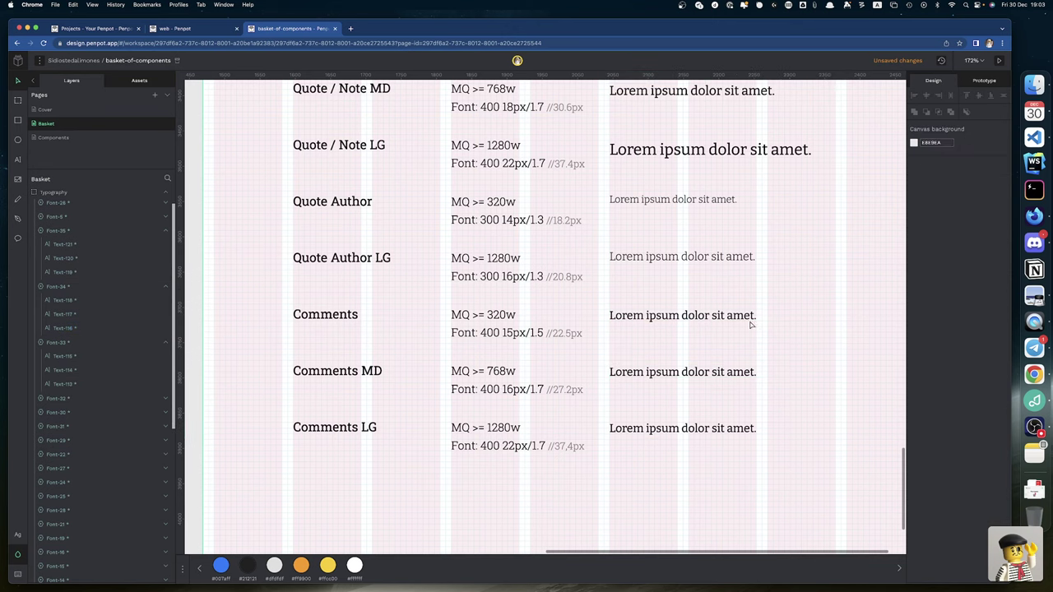
left_click(727, 316)
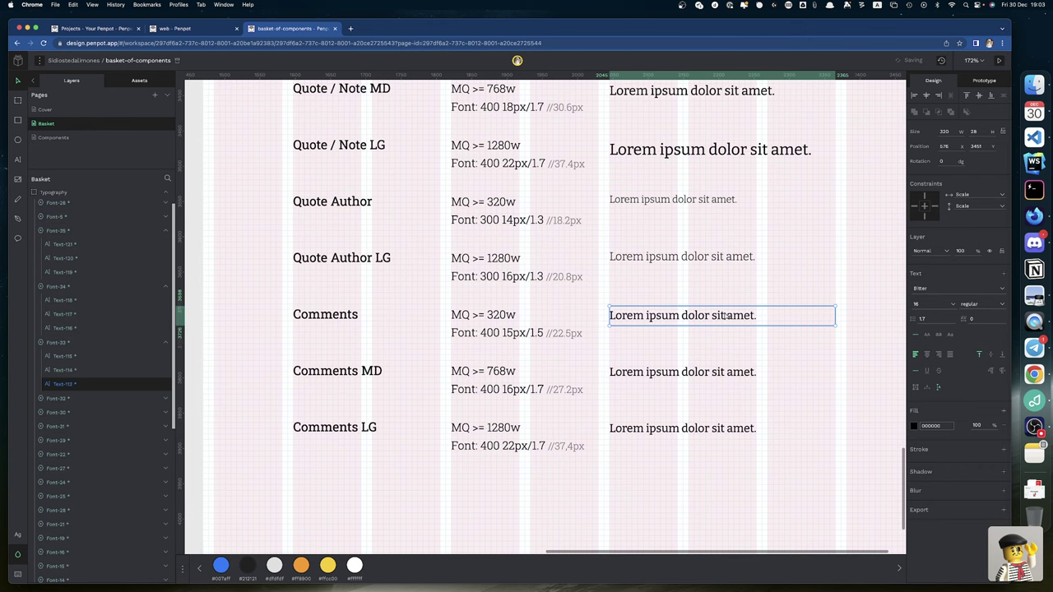
left_click(931, 304)
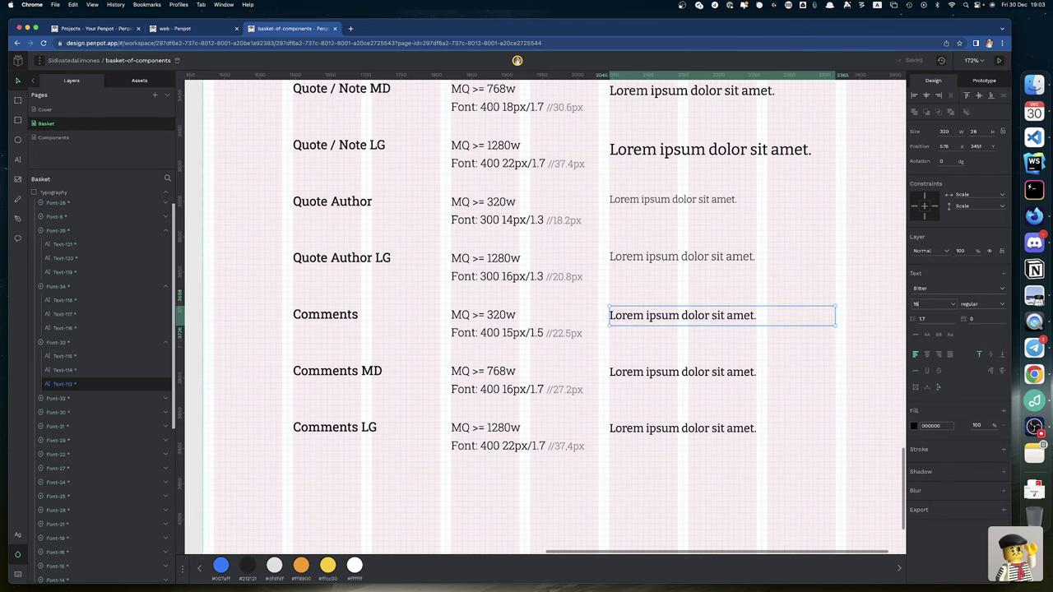
type("15")
key("Tab")
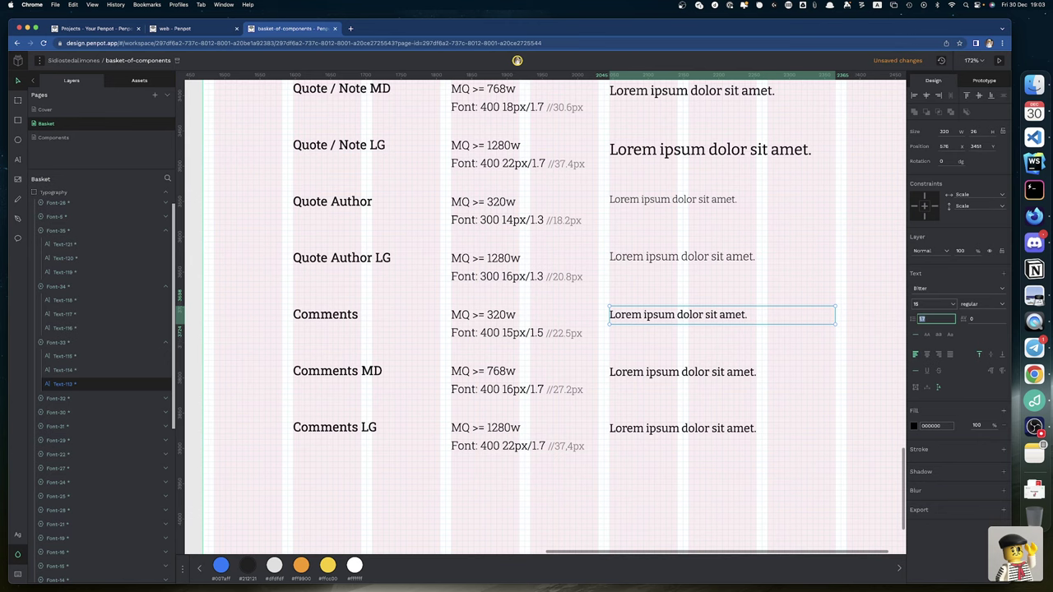
type("1.5")
key("Tab")
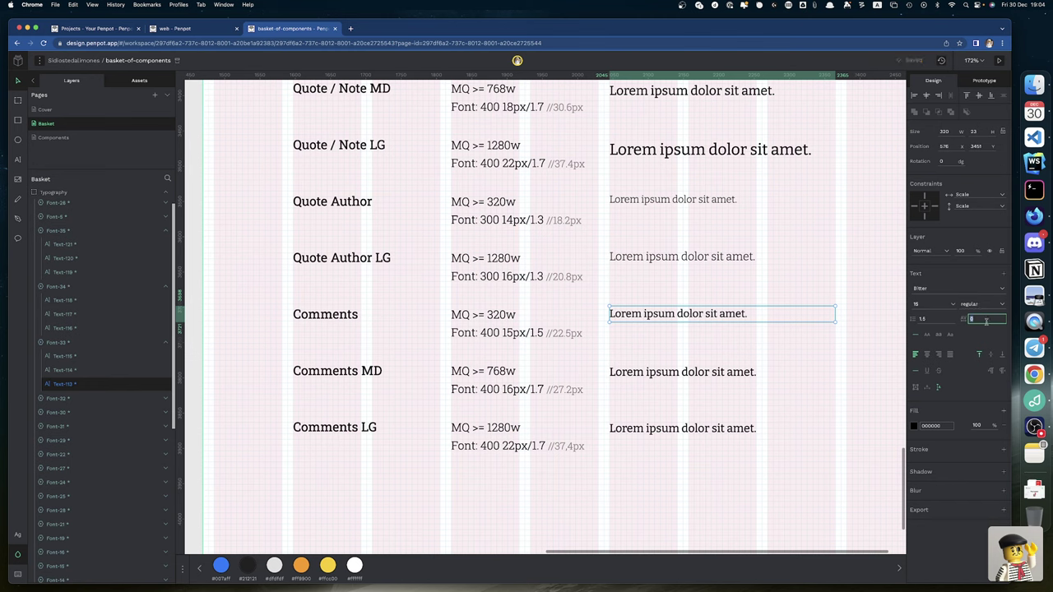
Step: Save the Comments sample text's formatting as a typography style named "Comments"
left_click(1002, 274)
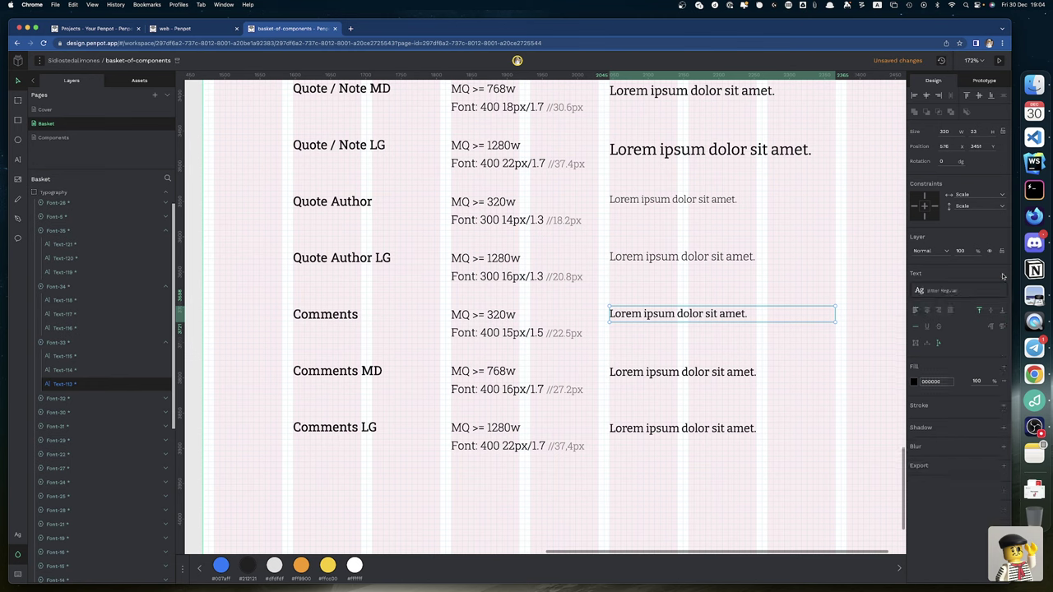
left_click(953, 296)
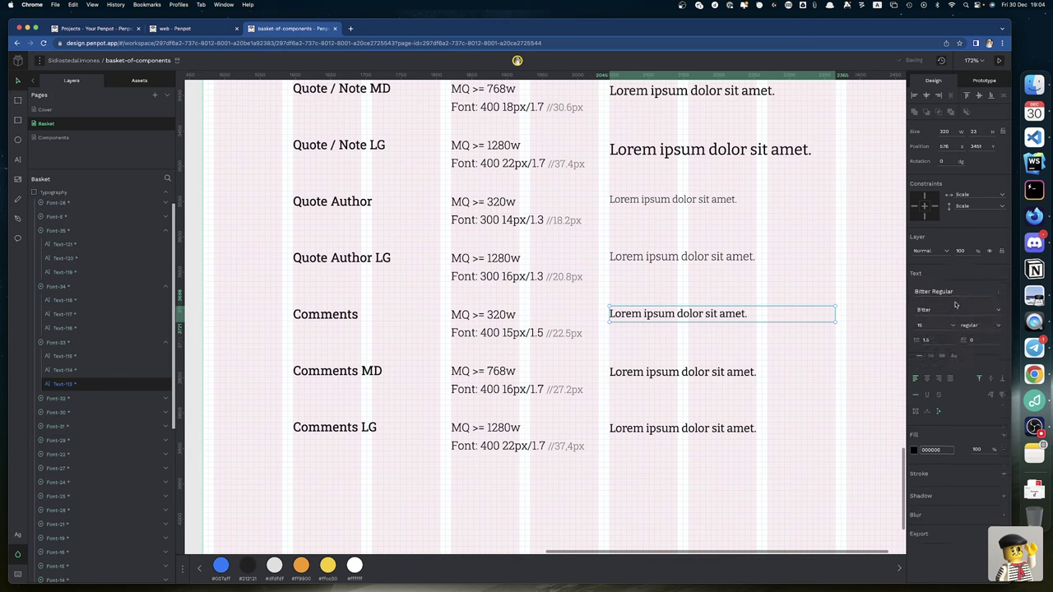
left_click(952, 291)
type("Comments")
left_click(998, 293)
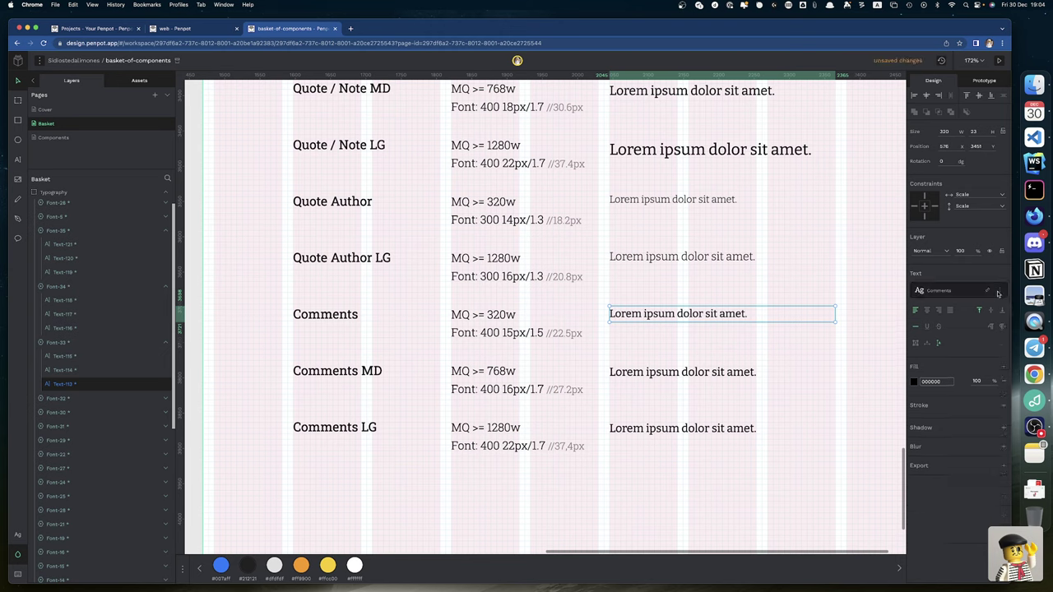
Step: Save the Comments MD sample text's formatting as a typography style named "Comments MD"
left_click(740, 373)
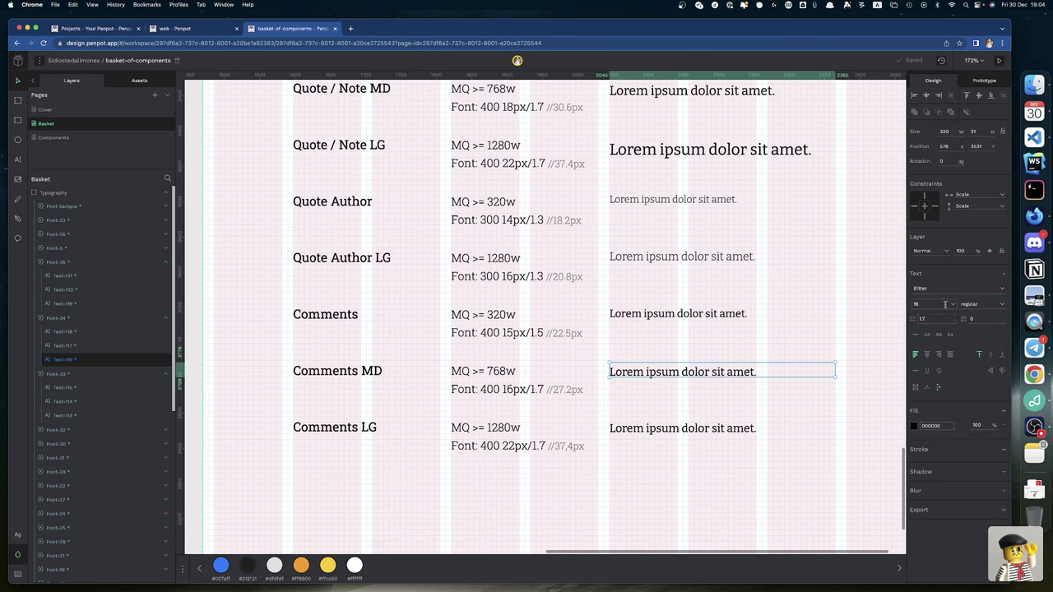
left_click(1003, 274)
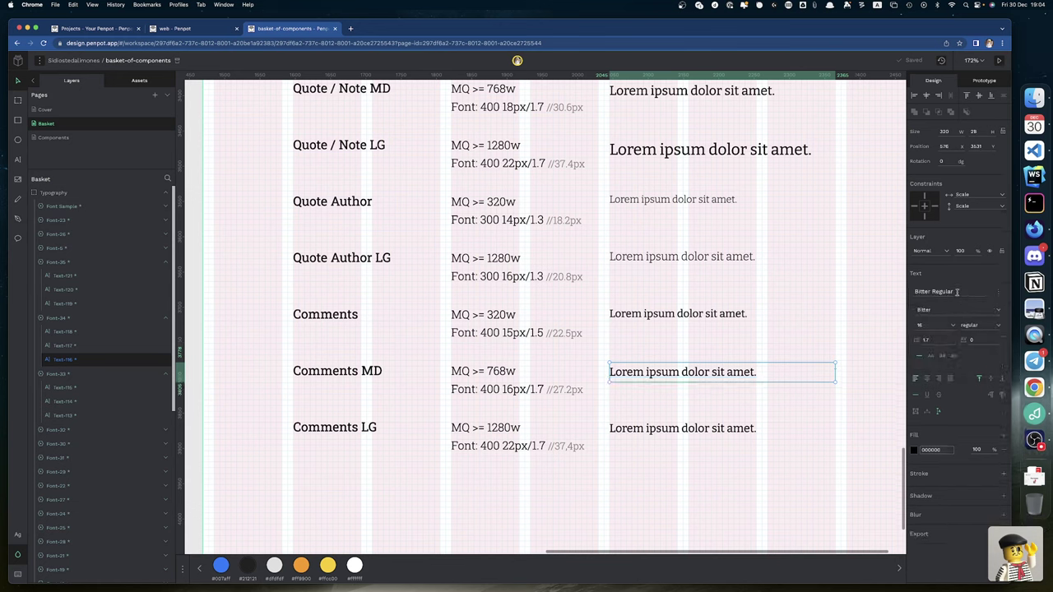
key("super+a")
type("Comments MD")
key("Return")
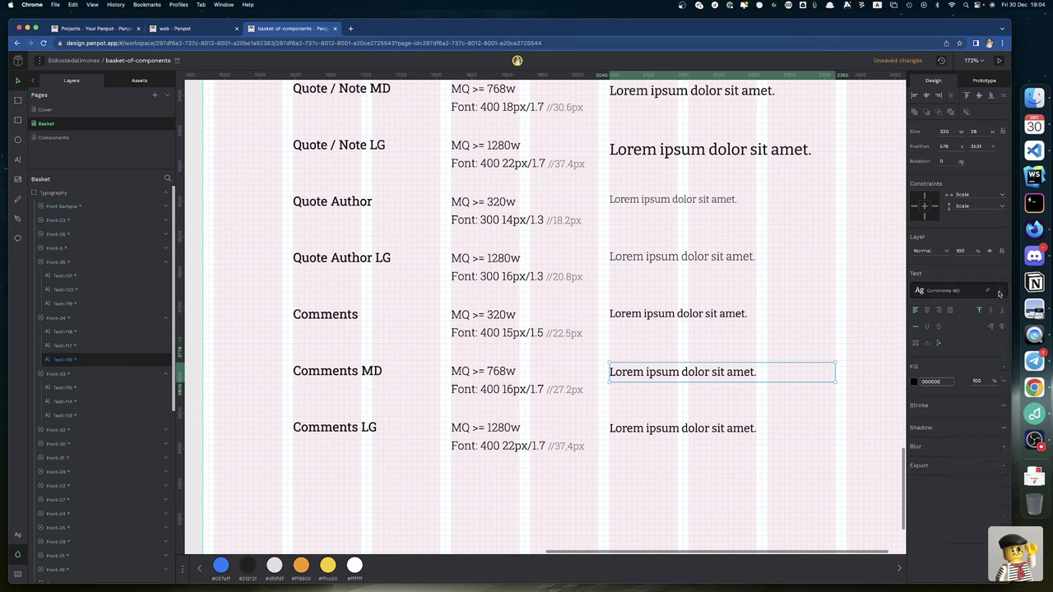
Step: Set the Comments LG row's sample text to font size 22
left_click(748, 434)
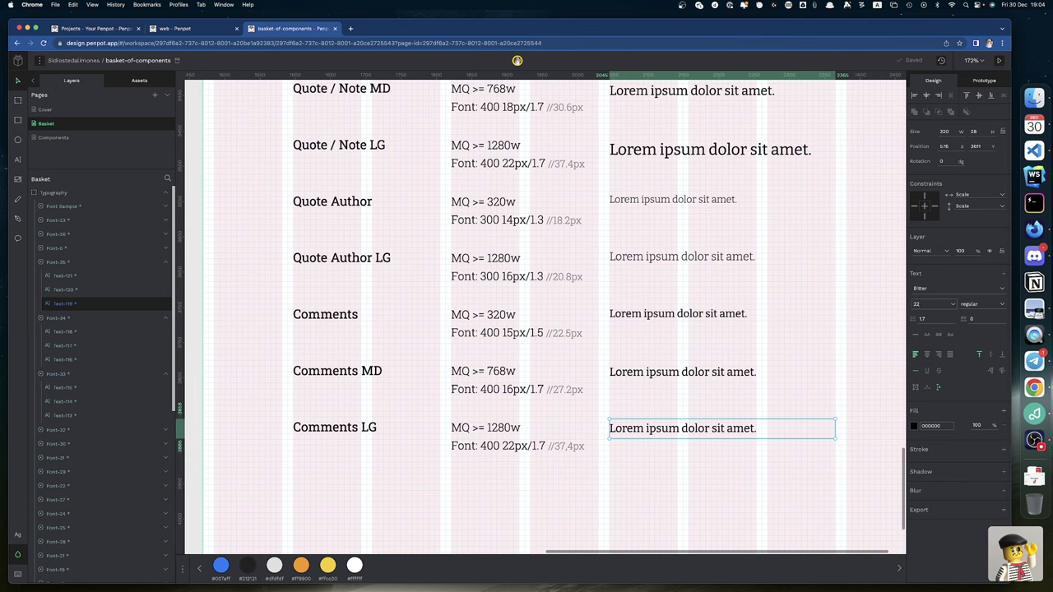
key("Tab")
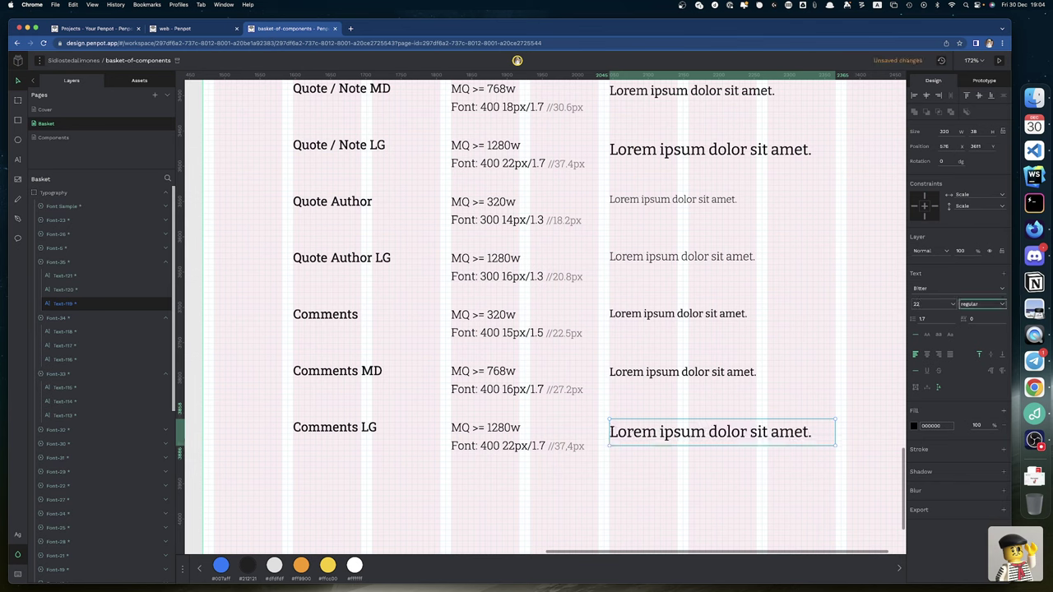
key("Tab")
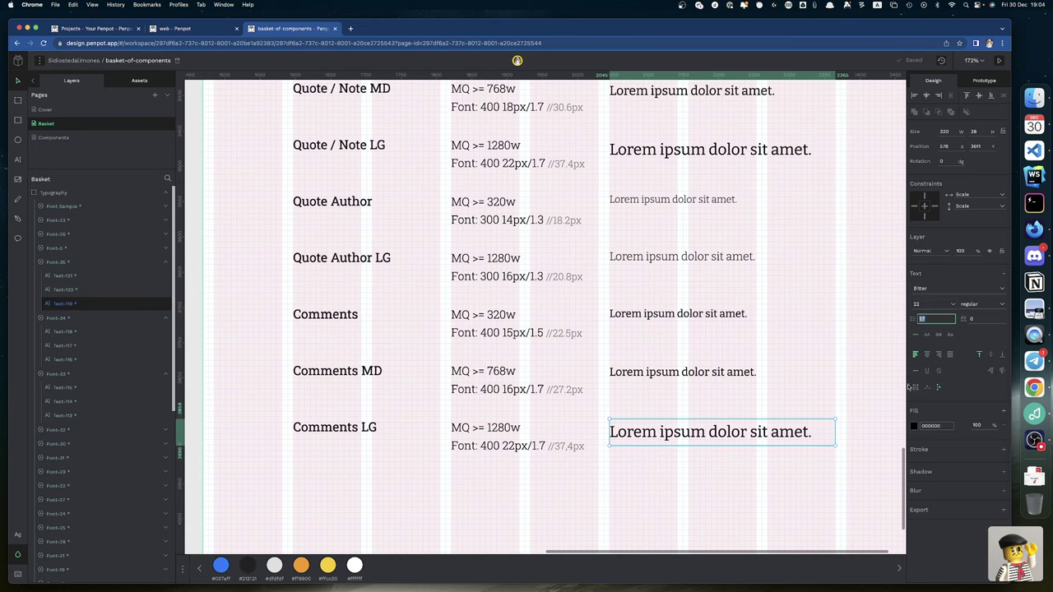
Step: Save the Comments LG sample text's formatting as a typography style named "Comments LG"
left_click(1003, 275)
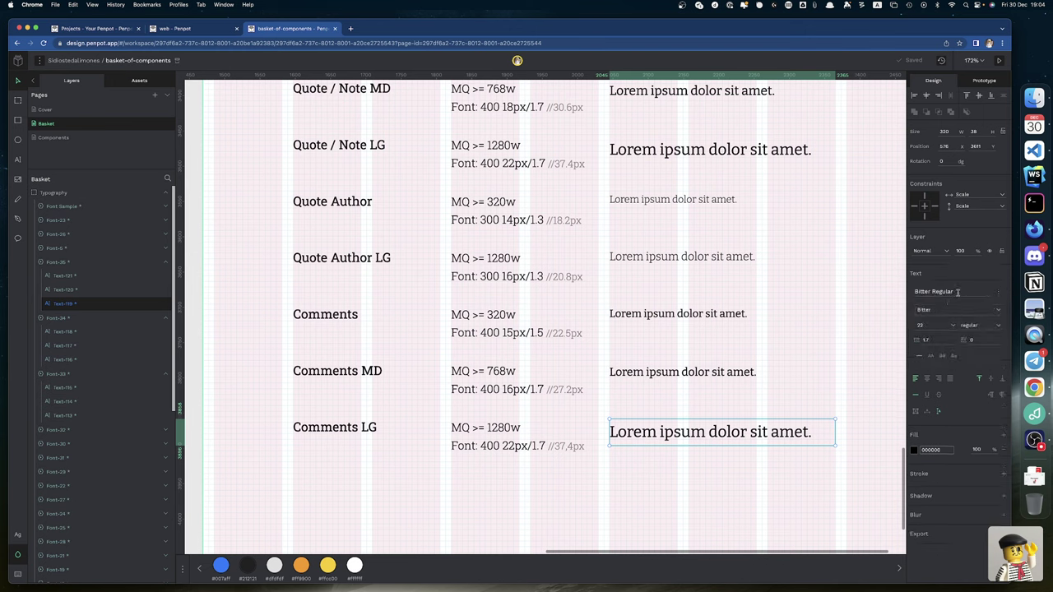
double_click(958, 293)
type("Comments LG")
left_click(1000, 291)
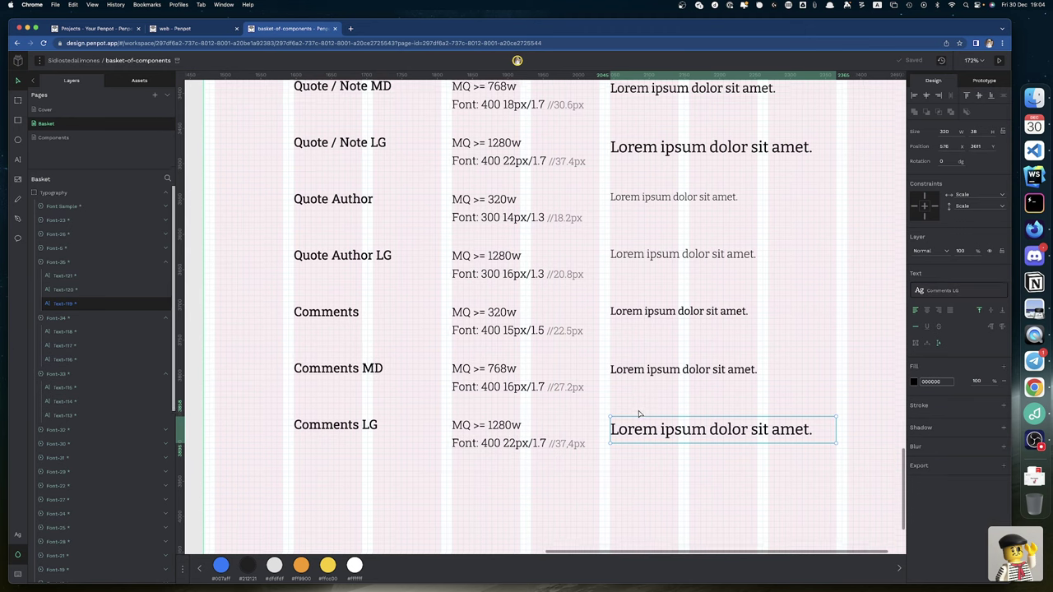
Step: Measure the gap between the Comments LG row and the board's lower edge, and calculate 291-128 to find the excess height
scroll(638, 405, "down", 5)
scroll(638, 413, "left", 1)
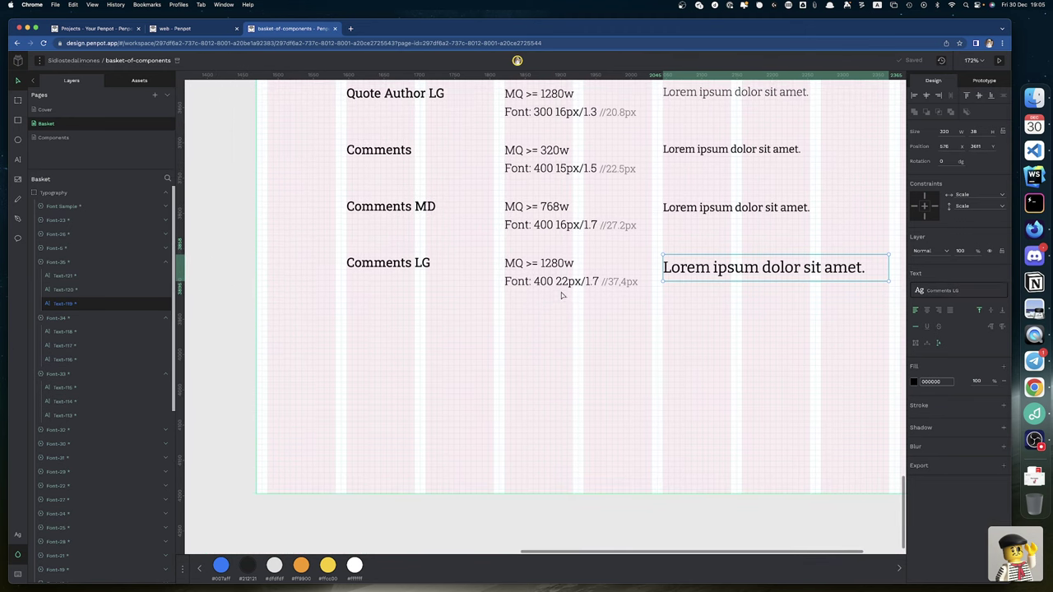
left_click(519, 296)
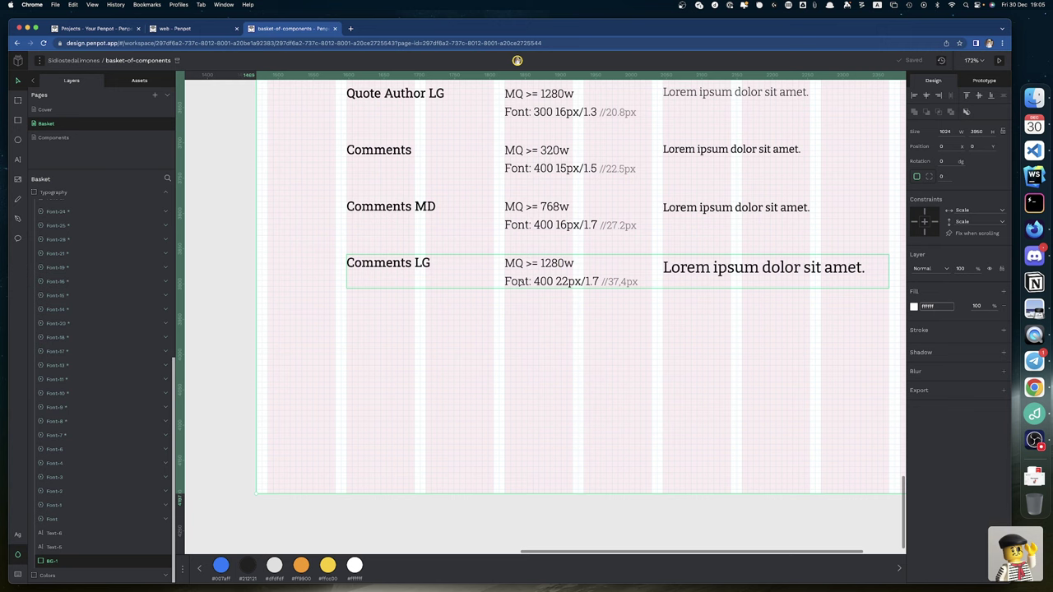
left_click(519, 282)
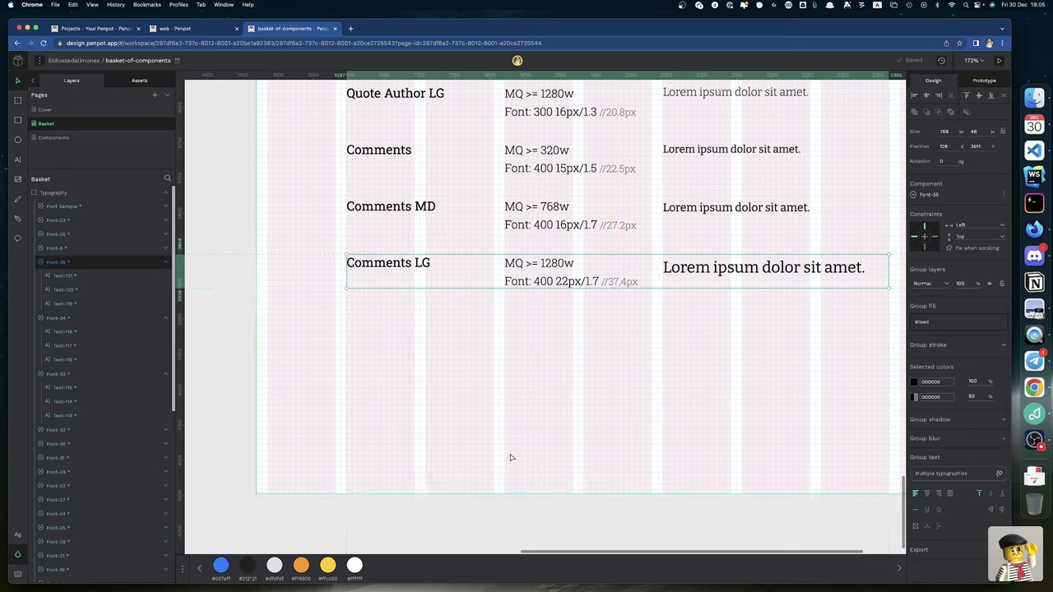
key("alt+space")
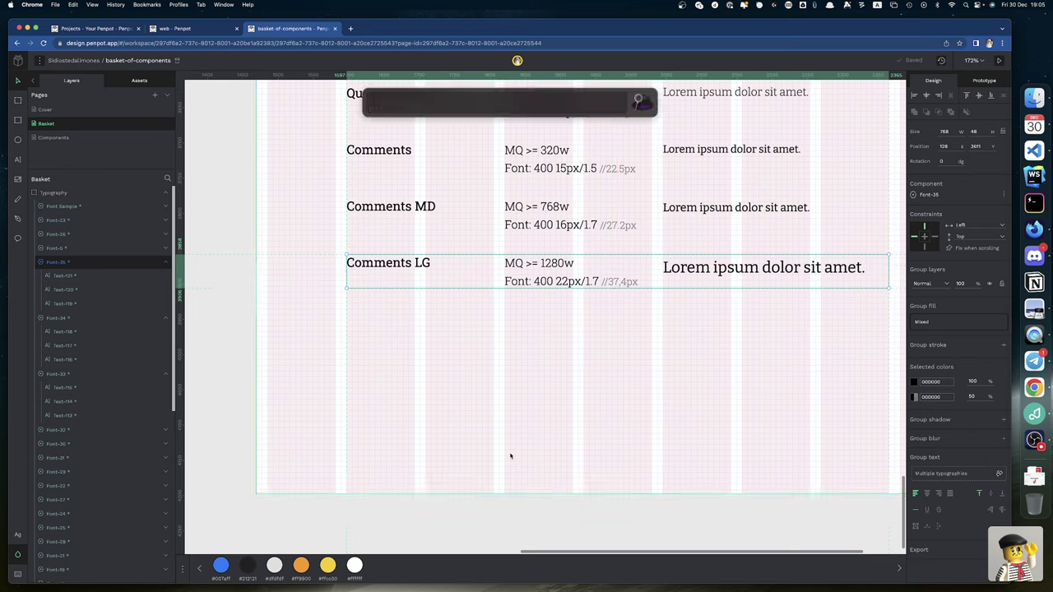
type("291")
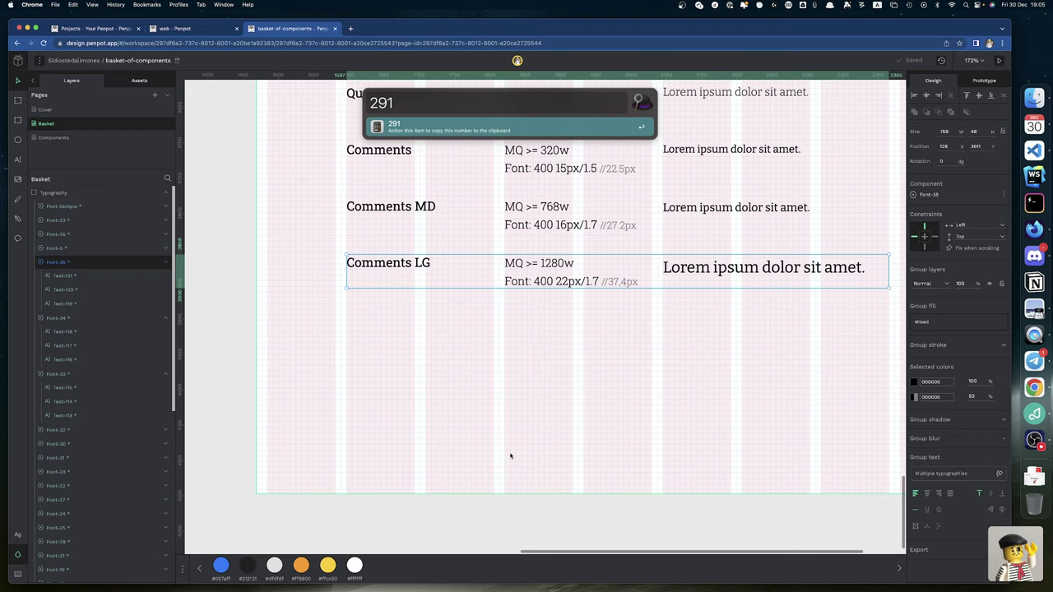
type("-128")
key("Escape")
key("Escape")
Step: Select the Typography board and set its height to 3787
left_click(99, 293)
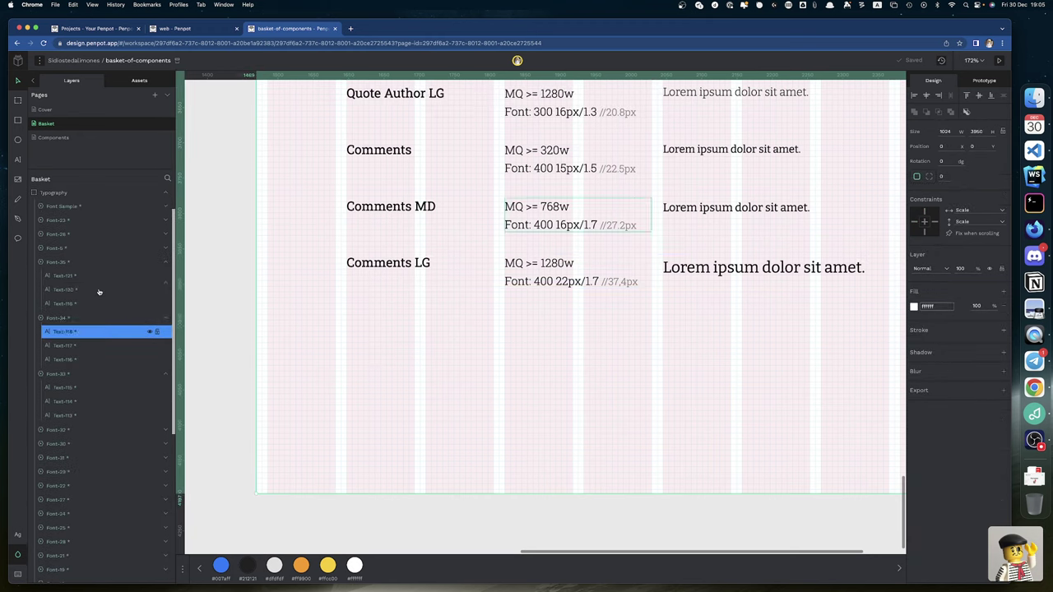
left_click(98, 290)
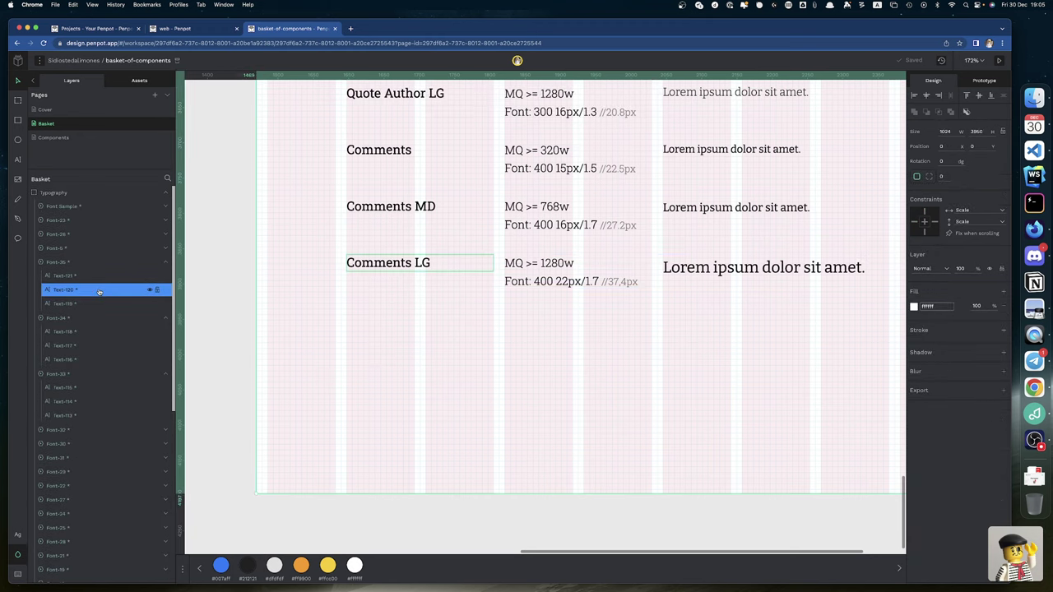
left_click(75, 194)
left_click(981, 144)
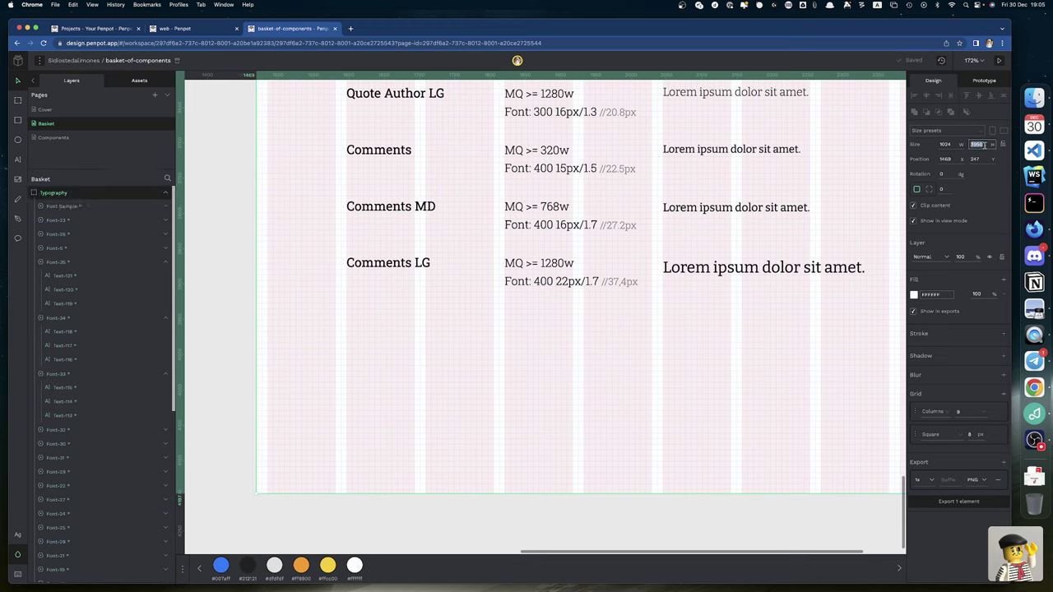
type("3950")
key("Return")
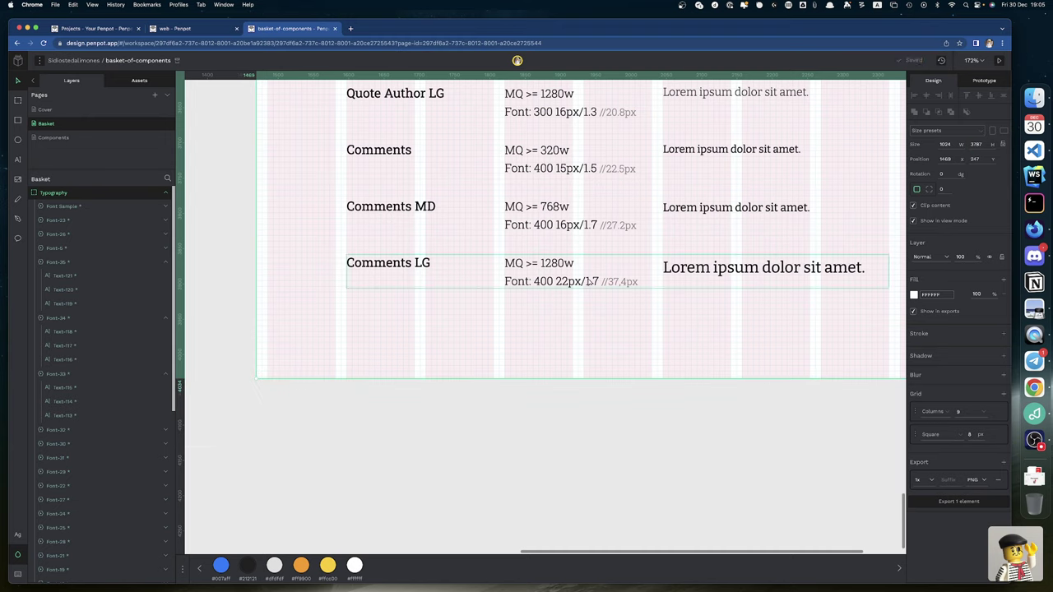
Step: Check the spacing beneath the Comments LG row and look over the lower rows of the Typography board
left_click(594, 290)
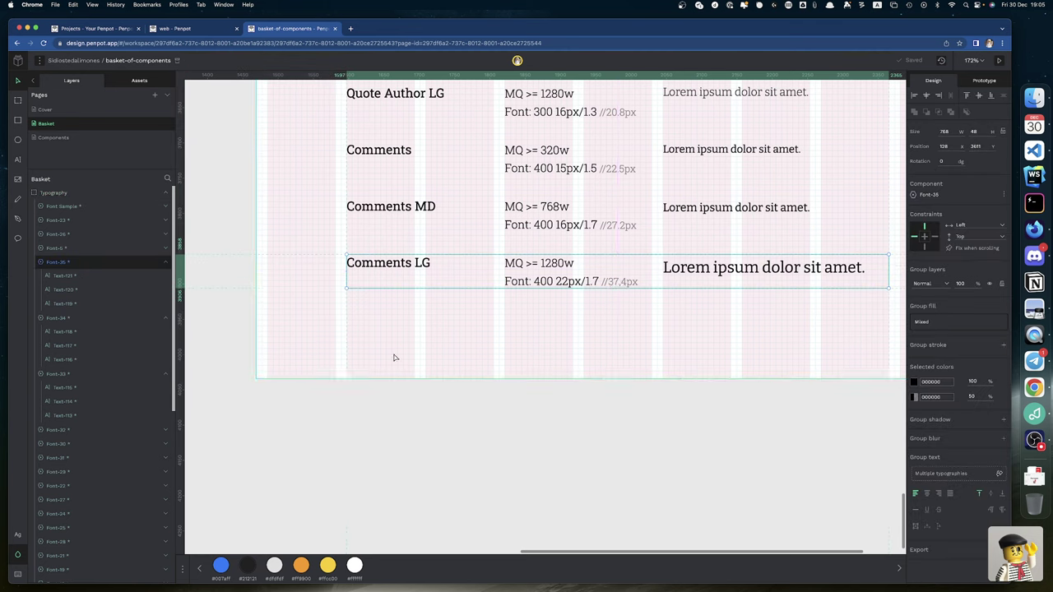
left_click(420, 415)
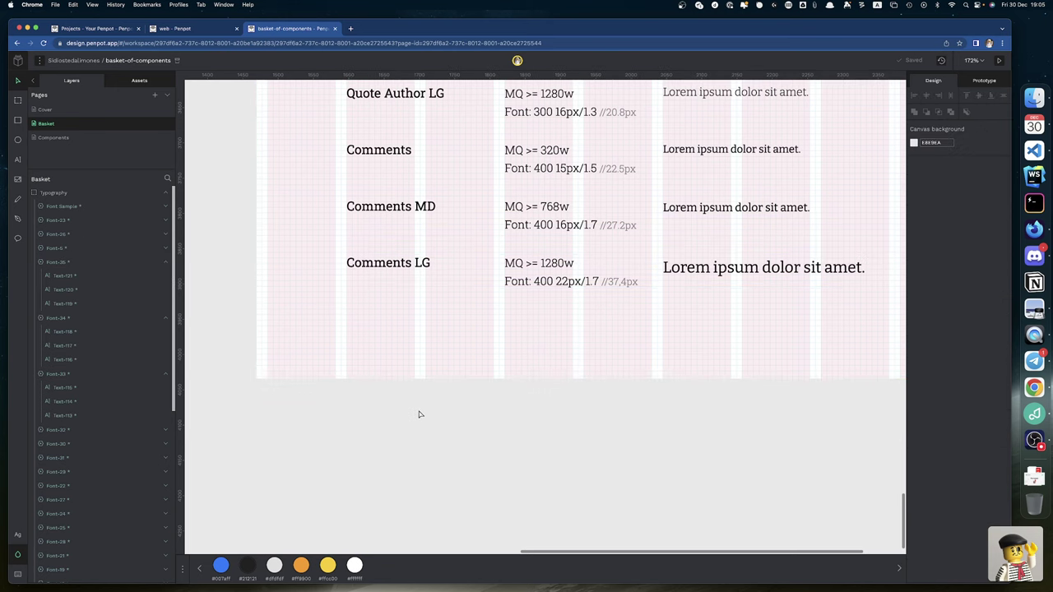
scroll(419, 415, "down", 5)
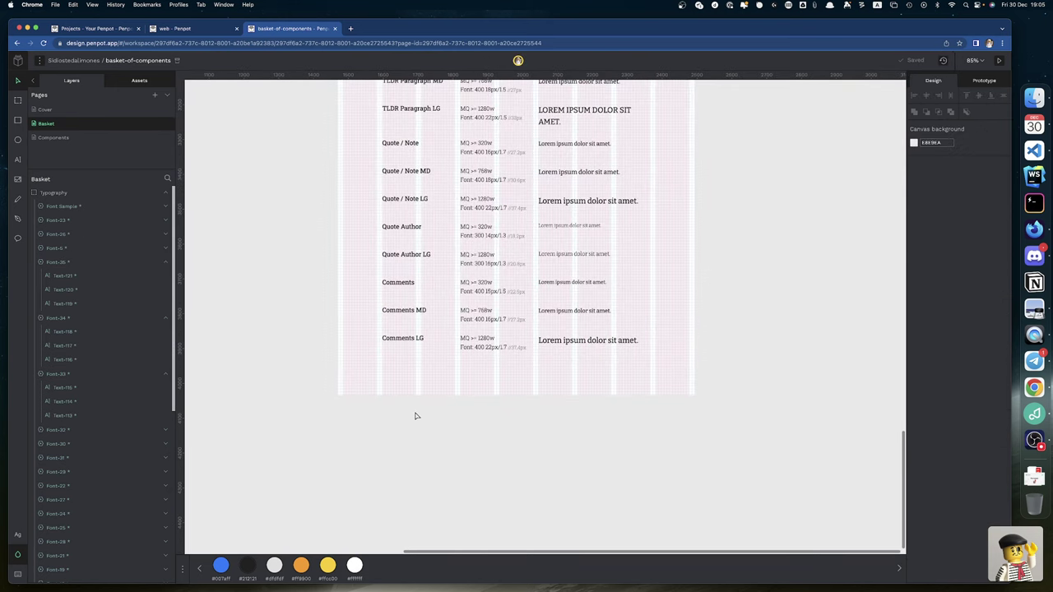
scroll(394, 310, "up", 4)
scroll(394, 309, "left", 1)
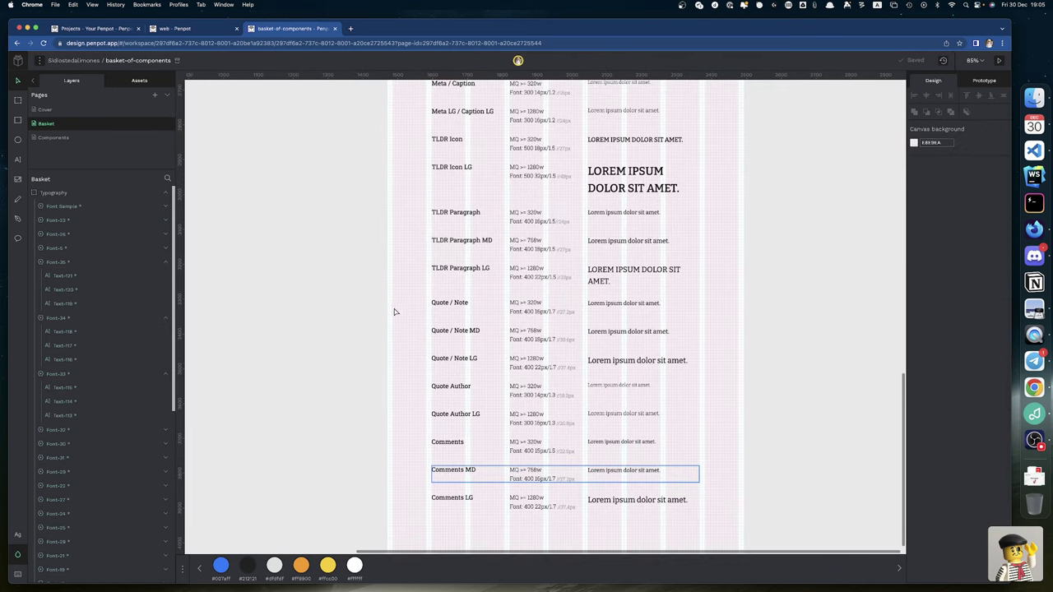
Step: Quit QuickTime Player
scroll(394, 311, "left", 2)
scroll(394, 311, "down", 1)
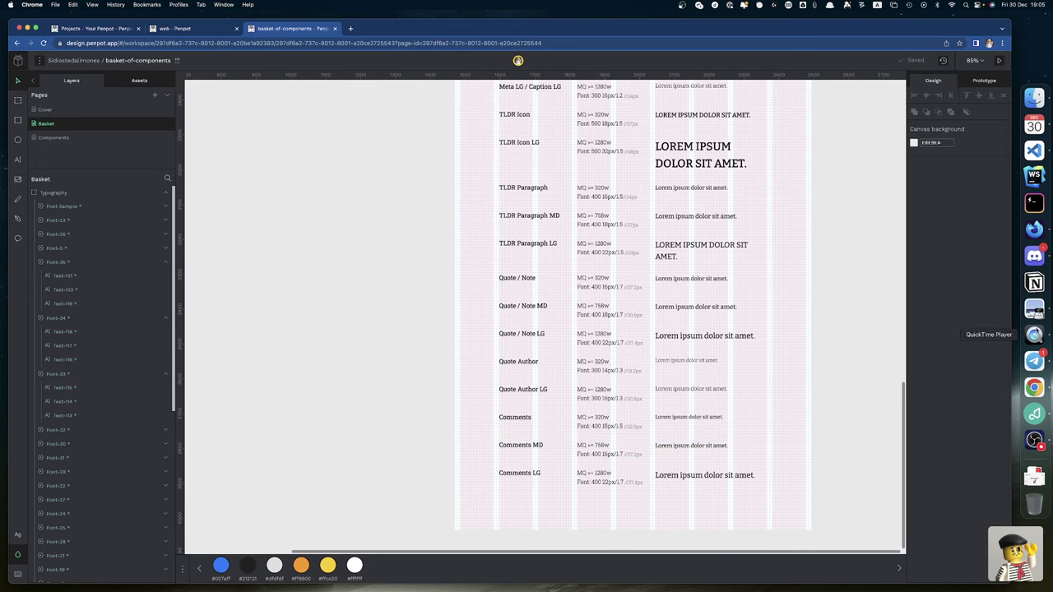
right_click(1033, 334)
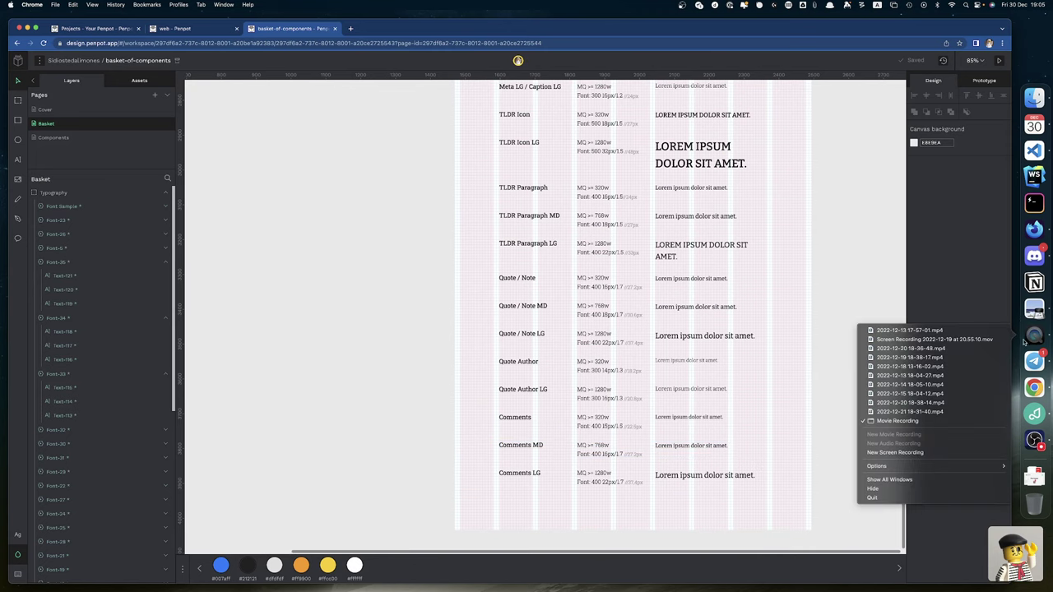
left_click(888, 499)
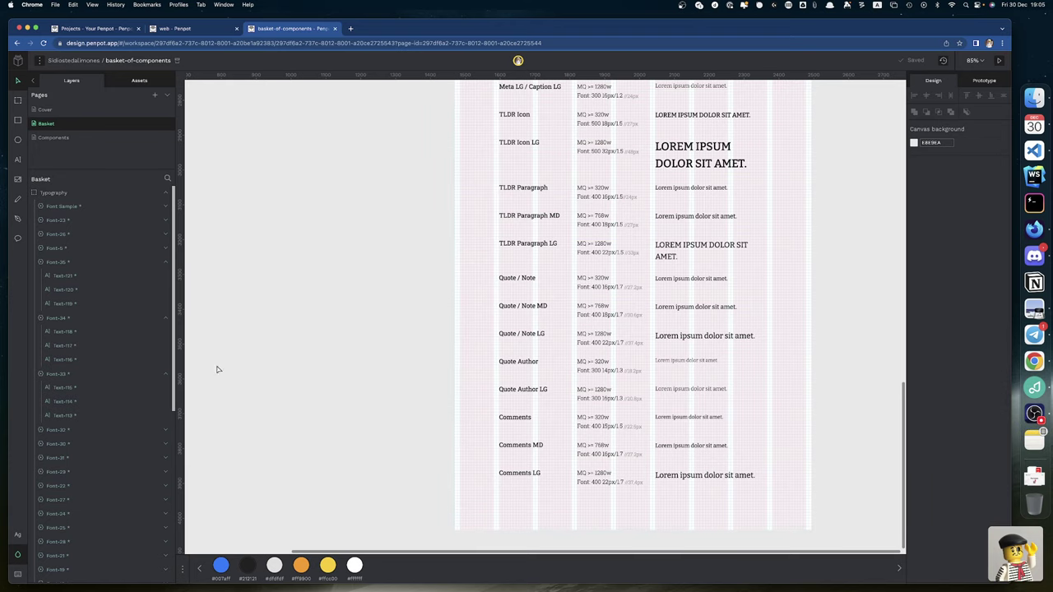
Step: Switch to the web file and apply the pending shared library updates
left_click(188, 30)
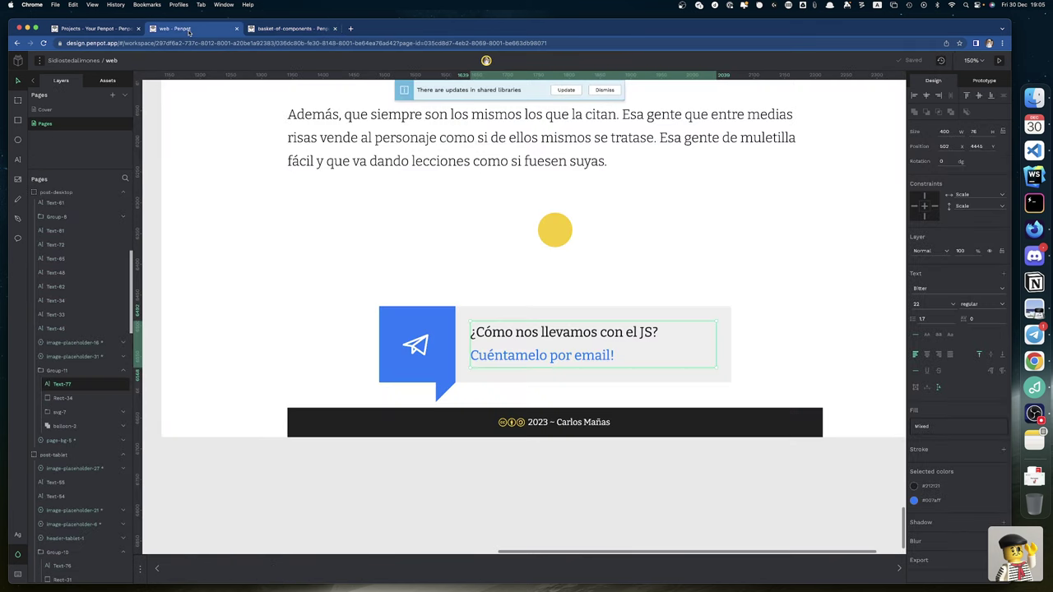
left_click(566, 91)
scroll(594, 323, "down", 8)
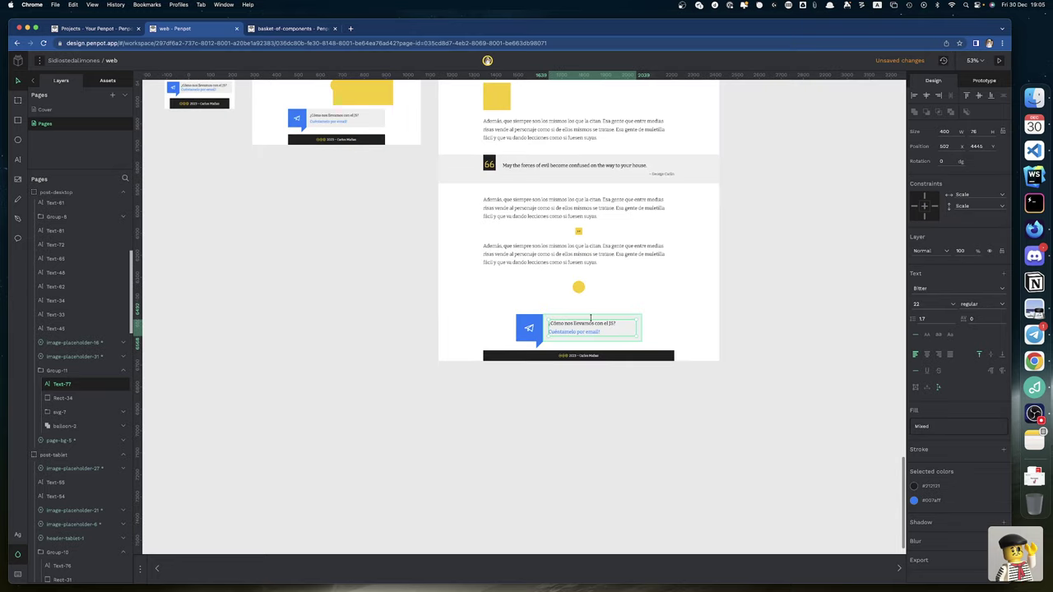
scroll(590, 325, "up", 10)
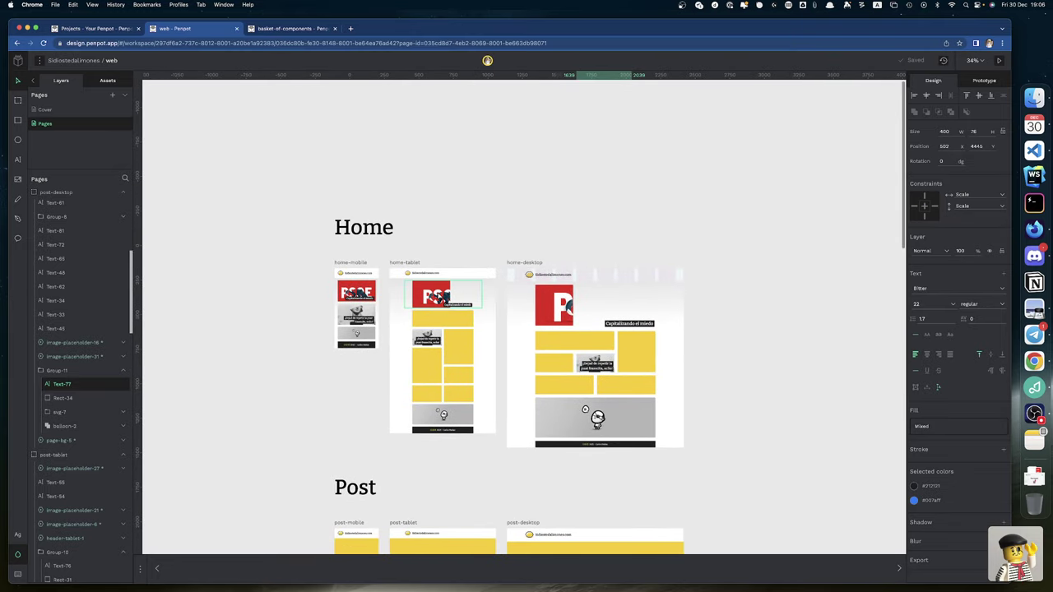
left_click(443, 298)
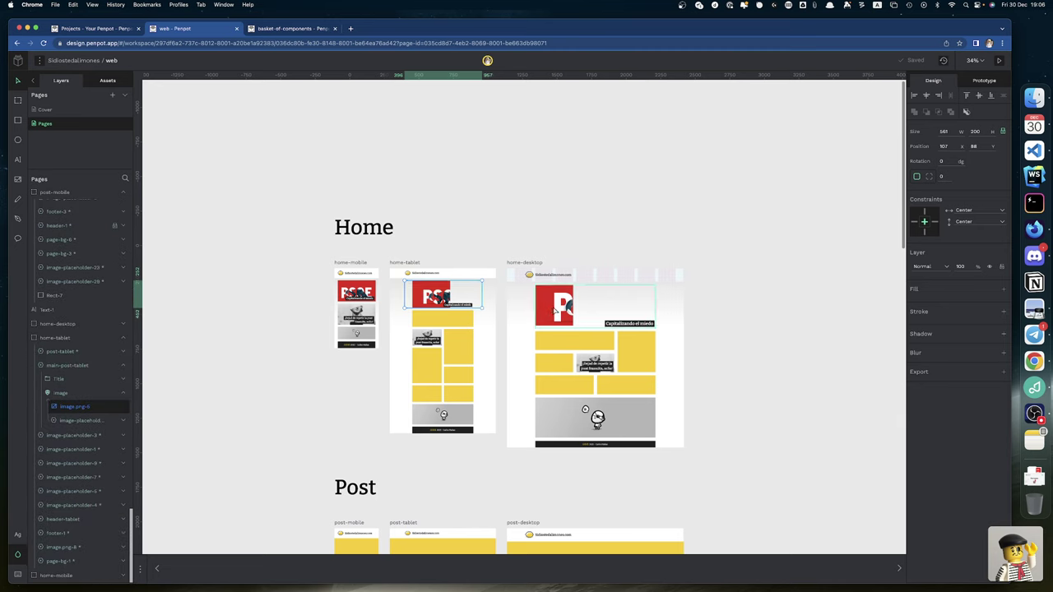
left_click(554, 310, "shift")
left_click(581, 207)
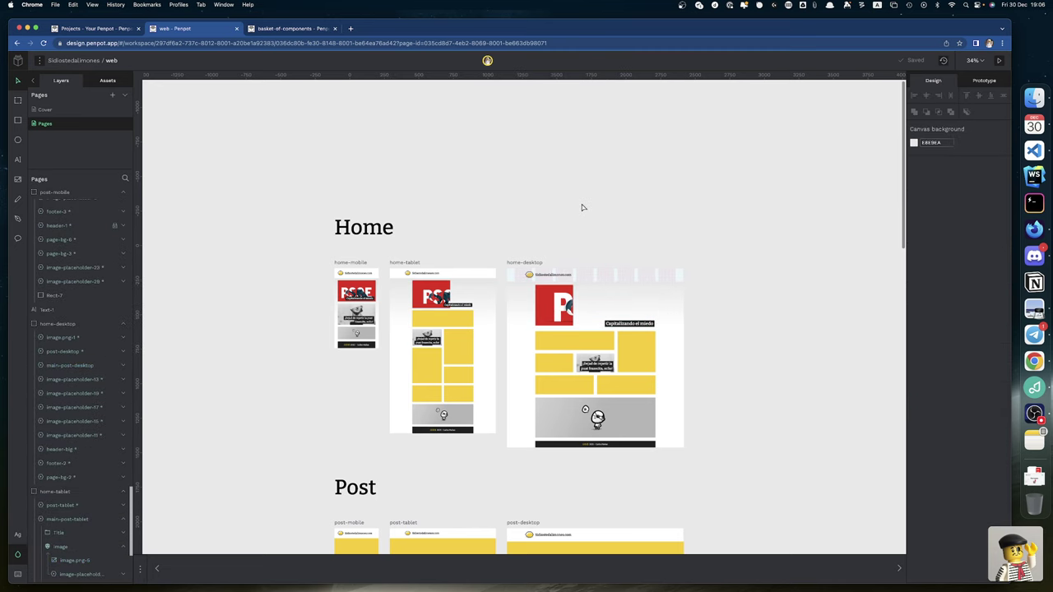
Step: Reset the overrides of the main post component in the home-desktop and home-tablet boards
left_click(562, 298)
right_click(560, 299)
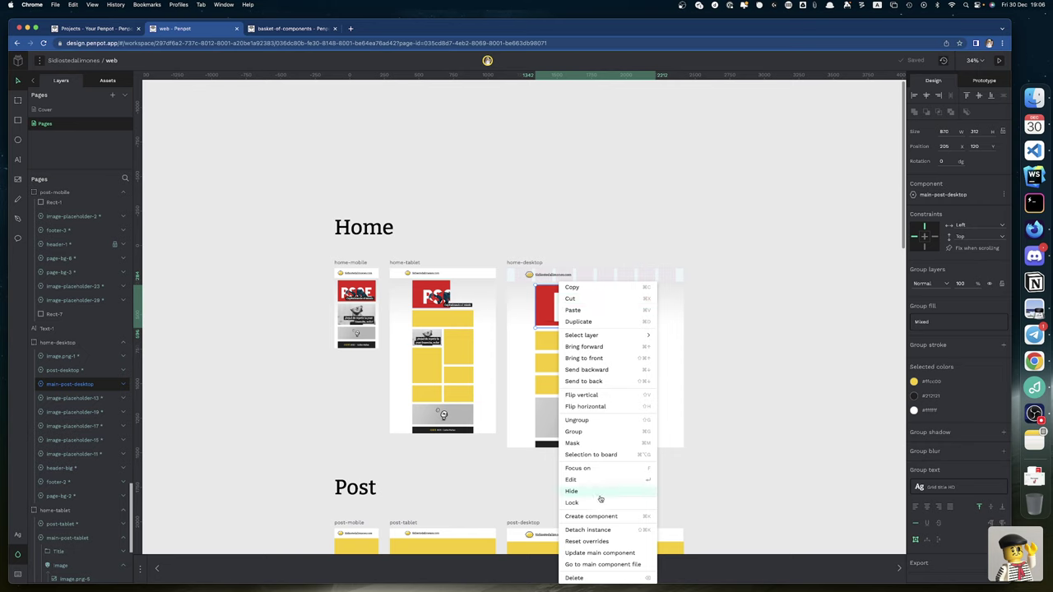
left_click(601, 541)
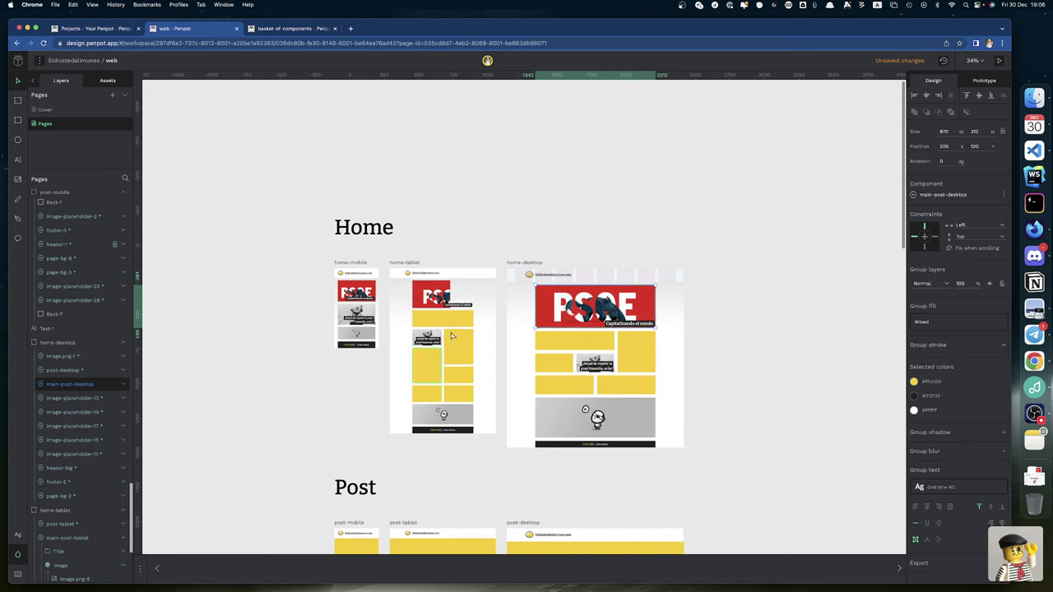
left_click(436, 292)
right_click(436, 293)
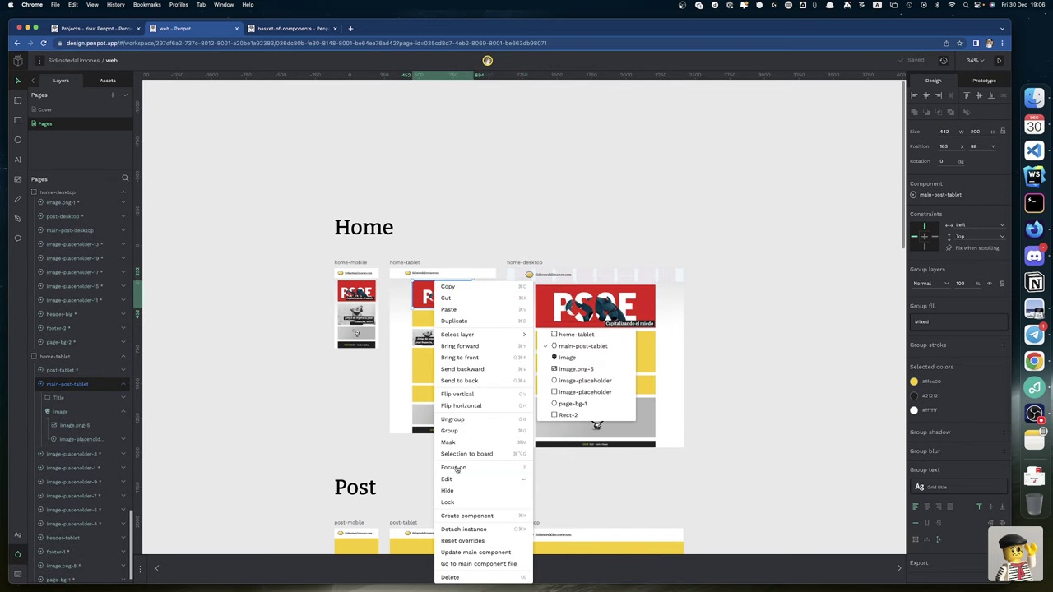
left_click(465, 541)
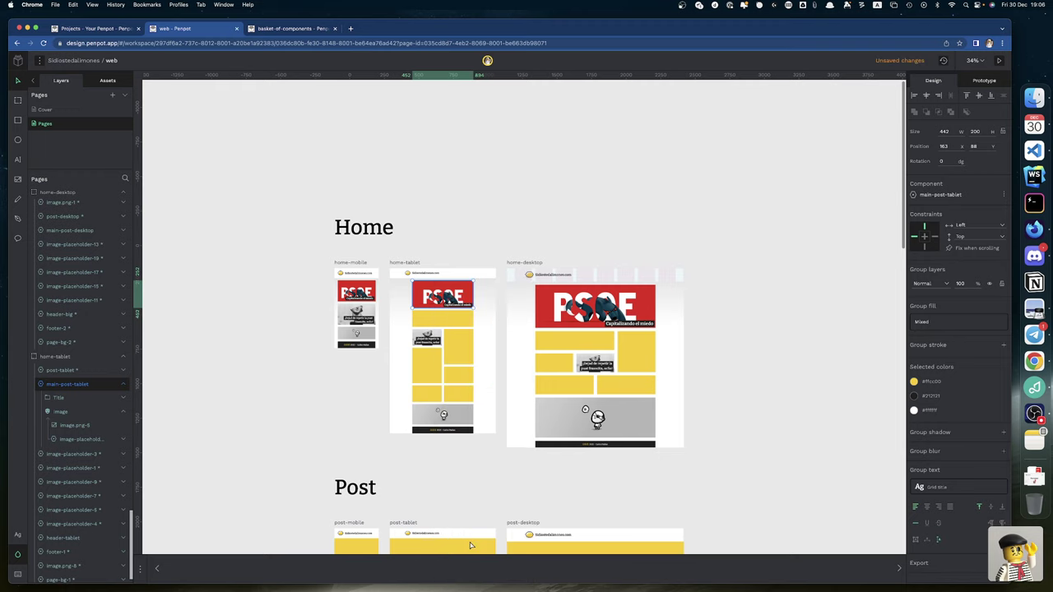
left_click(740, 381)
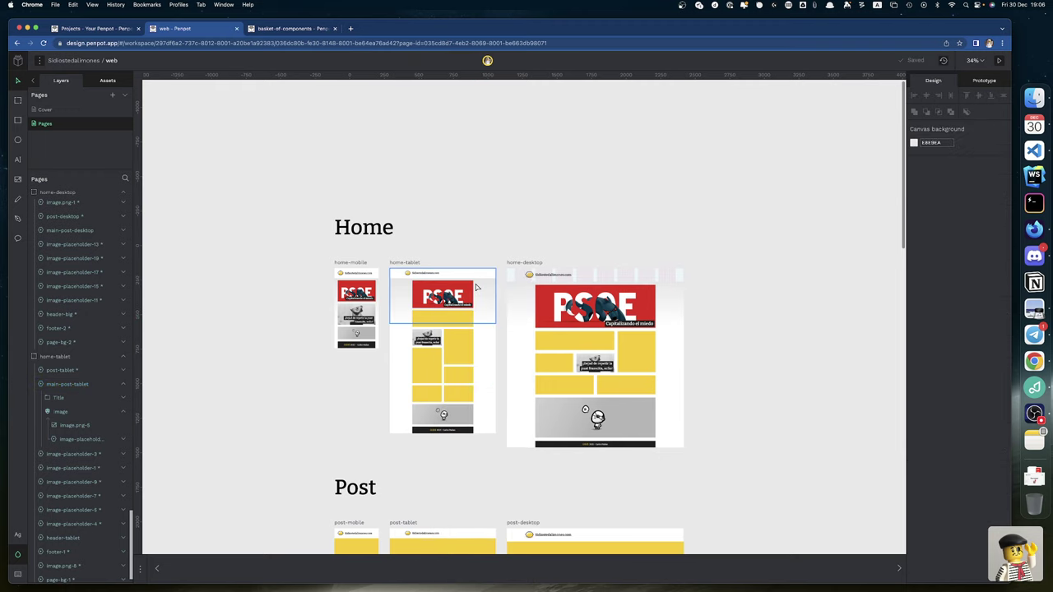
Step: Reset the overrides of the oversized divider component near the end of the post-tablet board
scroll(491, 405, "down", 5)
scroll(491, 406, "down", 1)
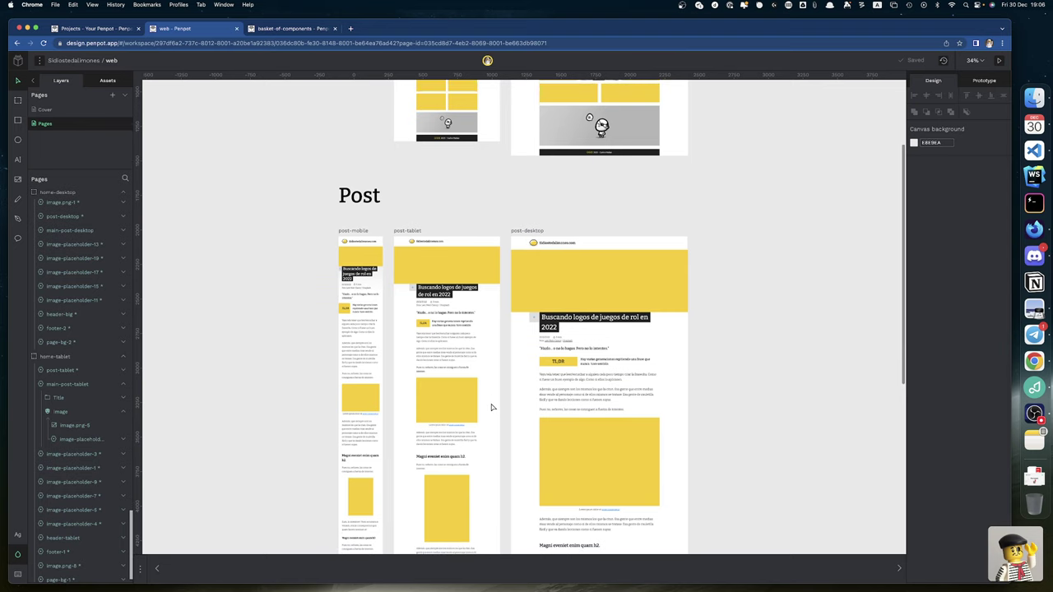
scroll(491, 407, "down", 1)
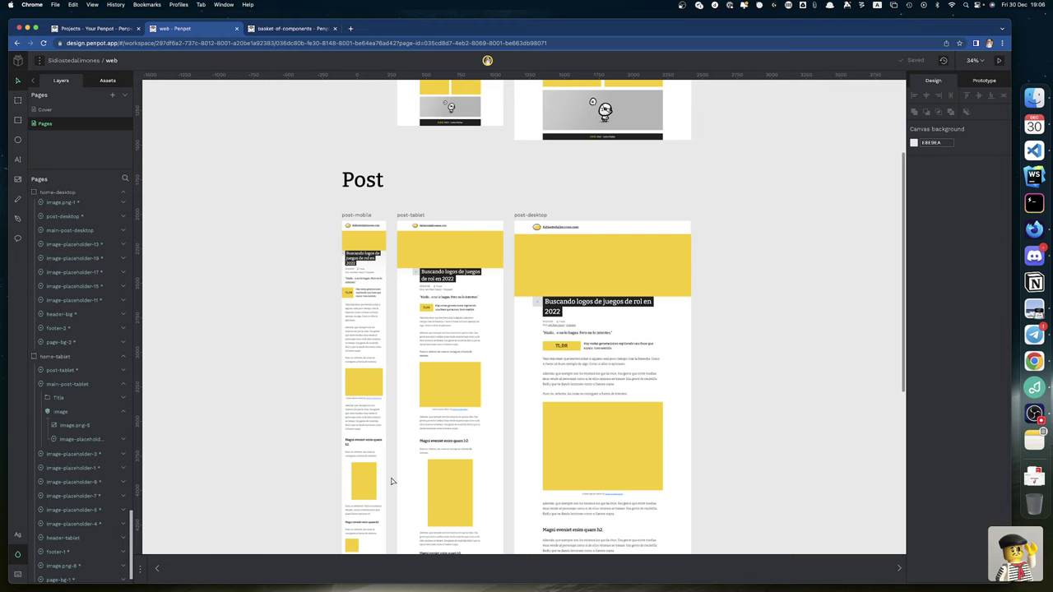
scroll(392, 481, "down", 6)
scroll(391, 482, "left", 1)
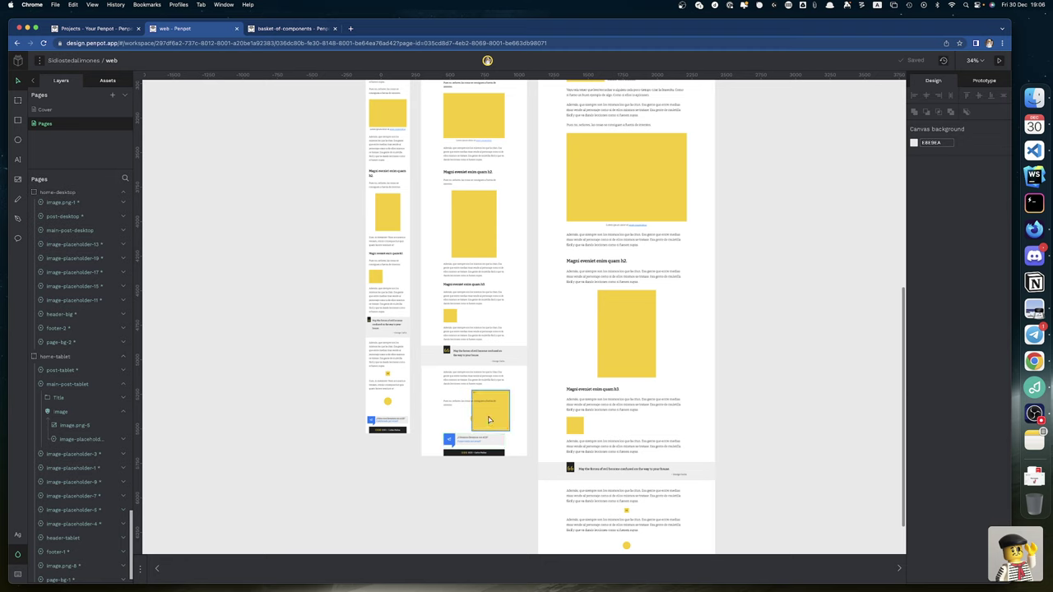
right_click(489, 419)
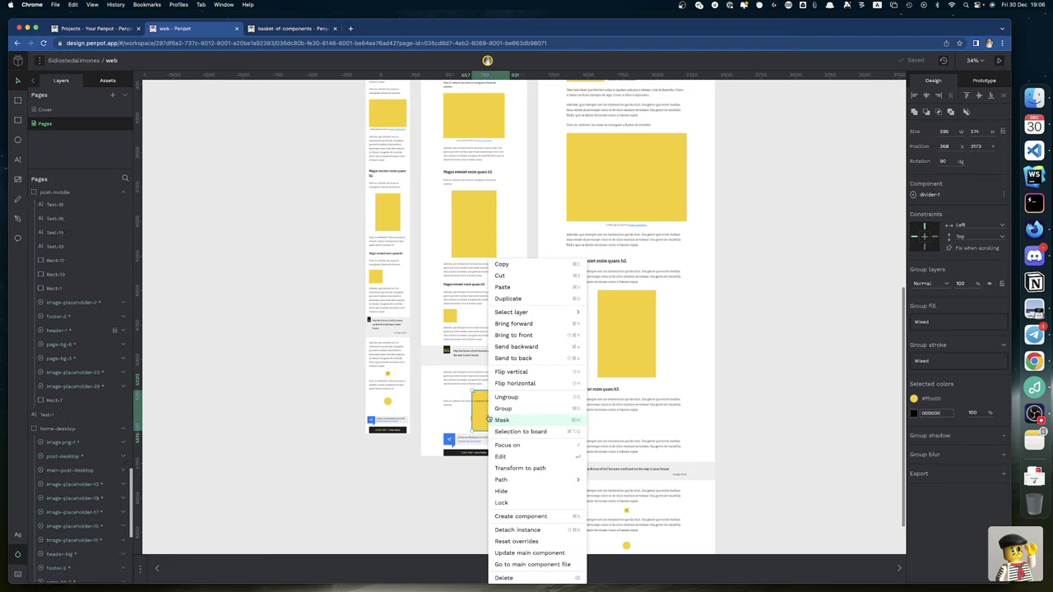
left_click(516, 542)
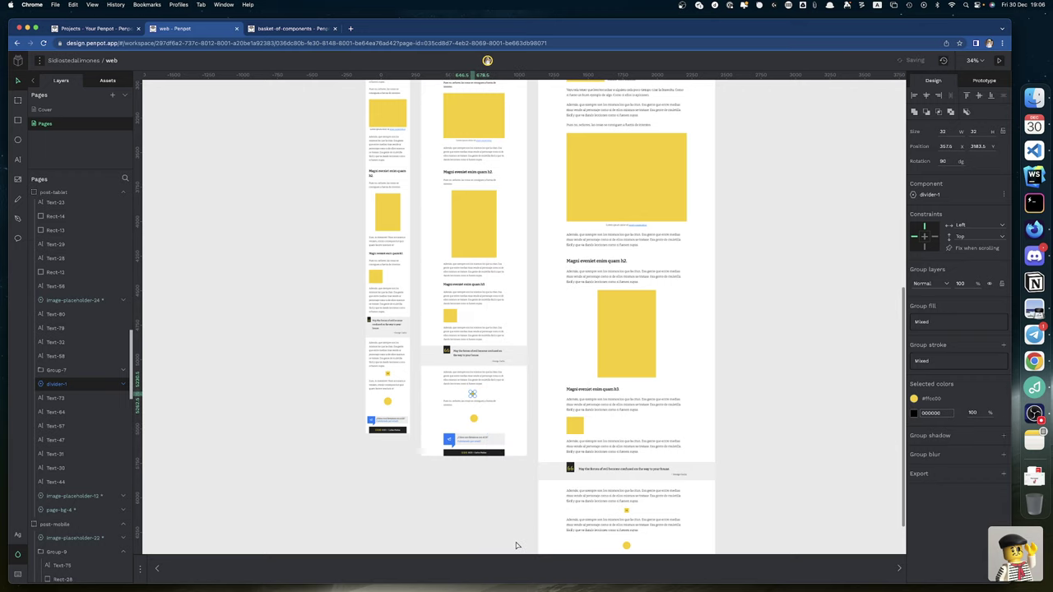
left_click(373, 524)
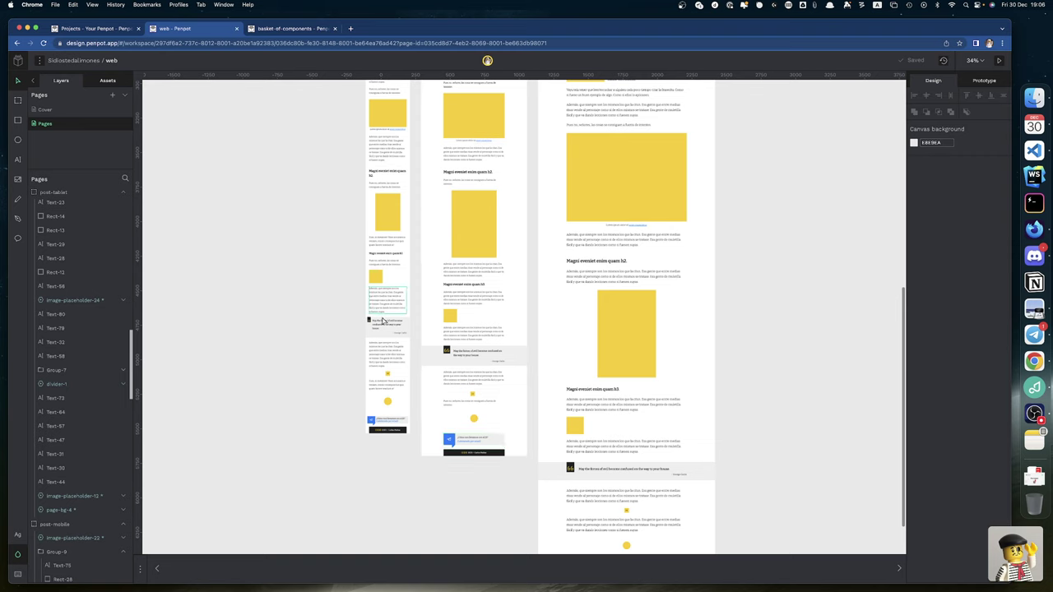
Step: Reset the overrides of the divider component in the post-mobile board
left_click(393, 380)
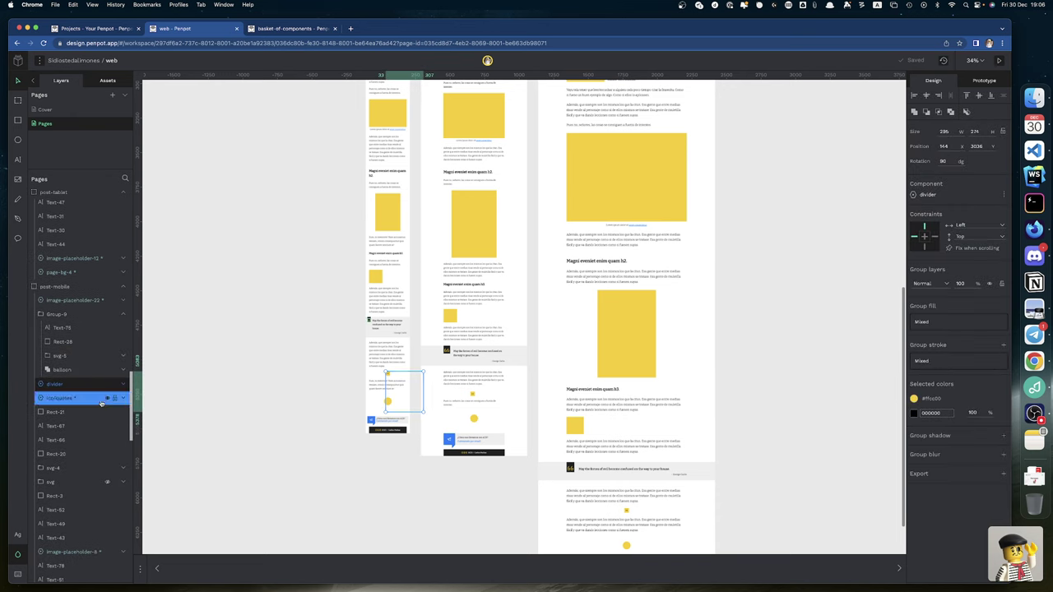
left_click(81, 385)
right_click(83, 385)
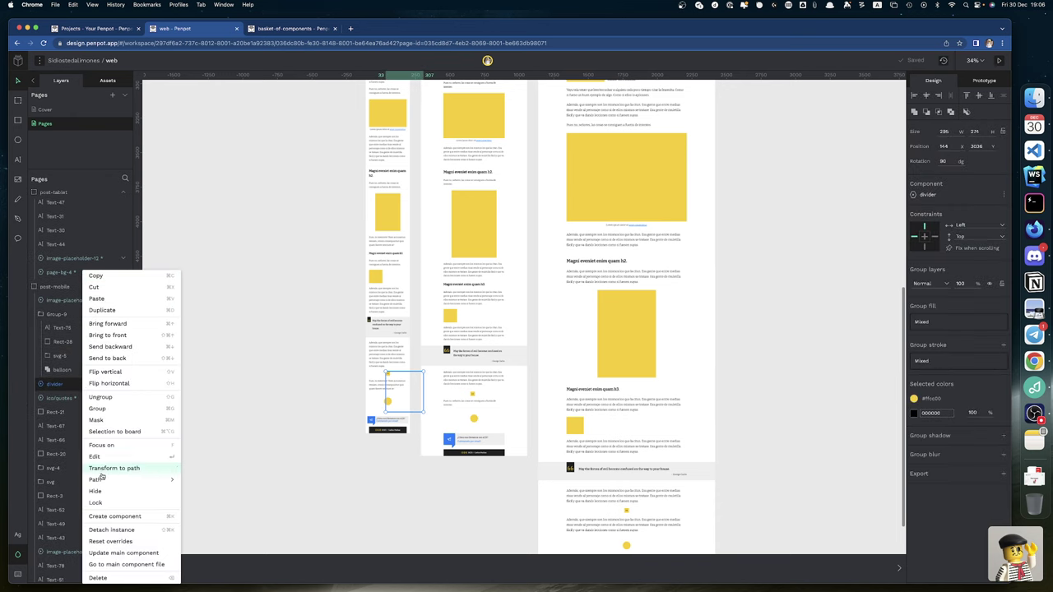
left_click(113, 541)
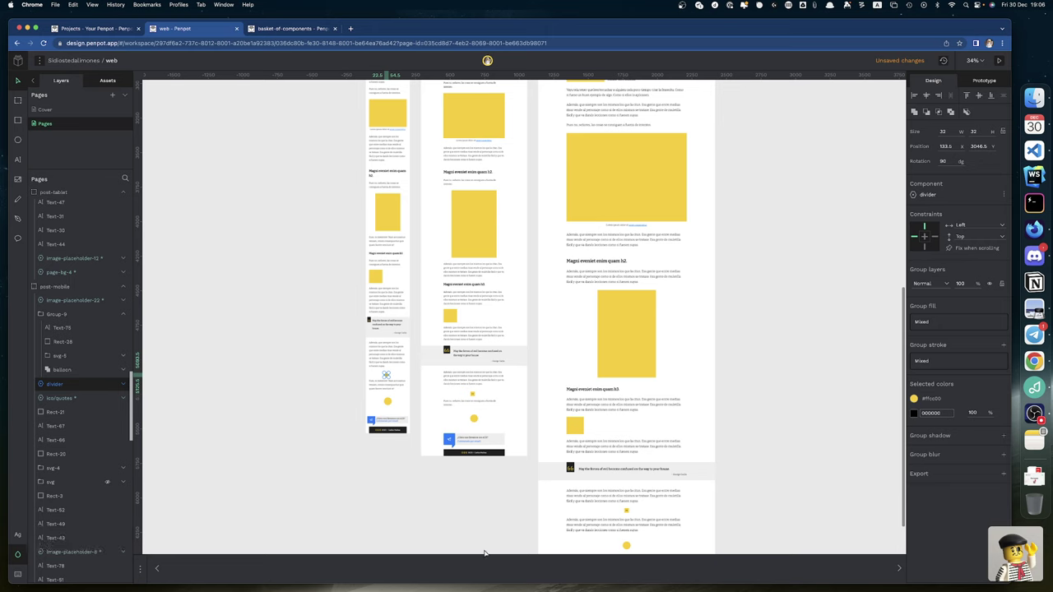
Step: Inspect the divider in the post-desktop board and look over the lower ends of the three post boards
left_click(626, 513)
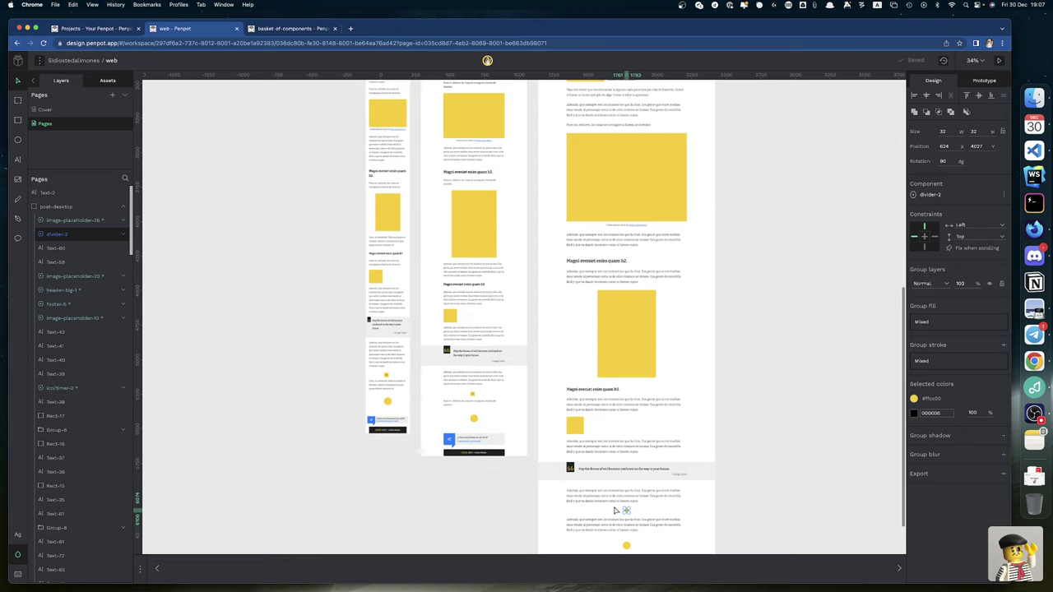
scroll(615, 510, "down", 3)
scroll(615, 511, "left", 4)
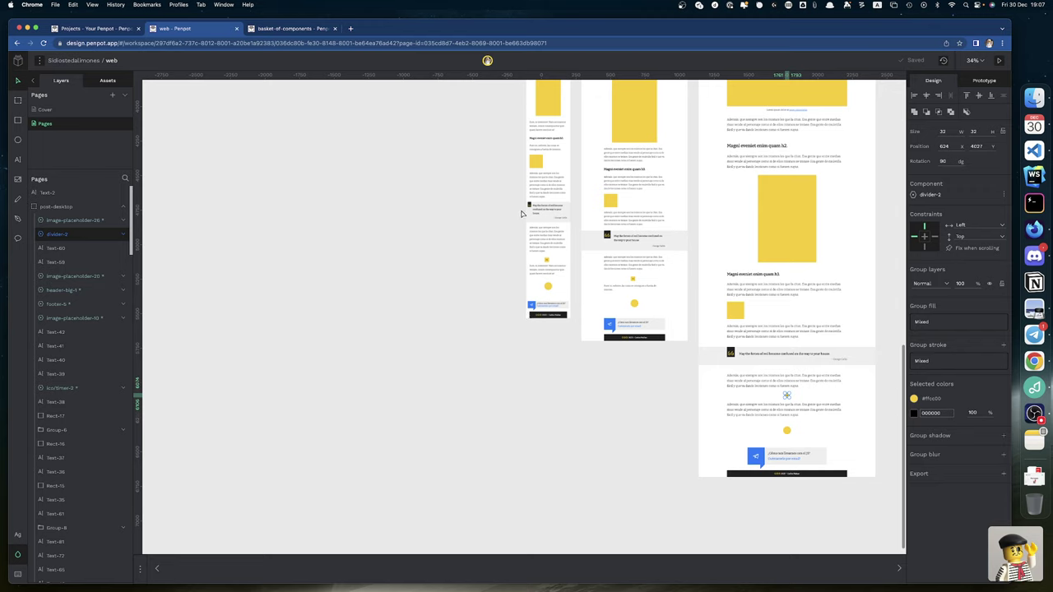
left_click(539, 370)
Step: Switch to the basket-of-components file and view its Components page
left_click(284, 28)
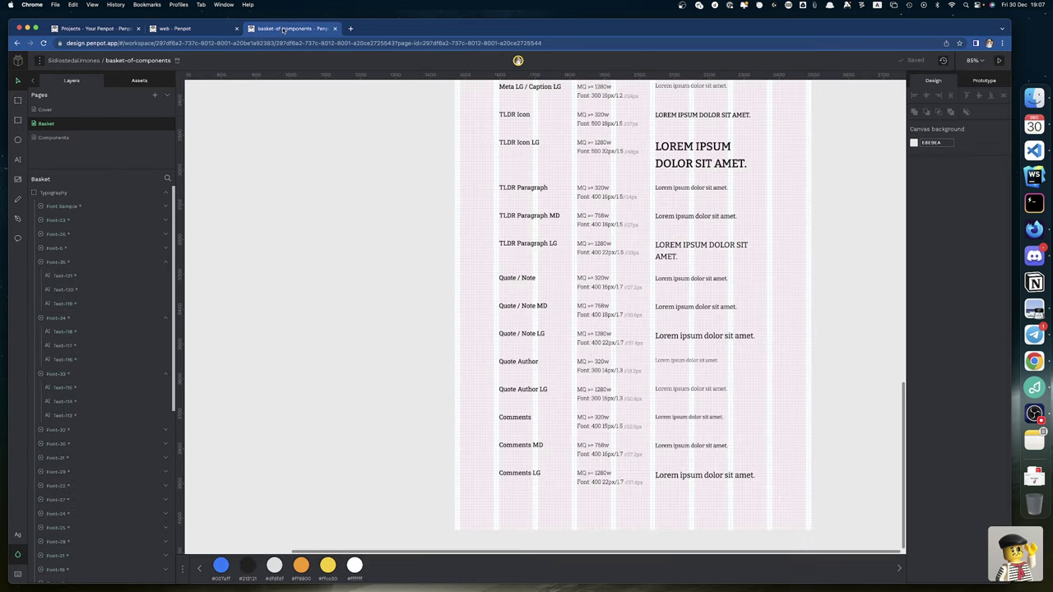
scroll(369, 239, "up", 5)
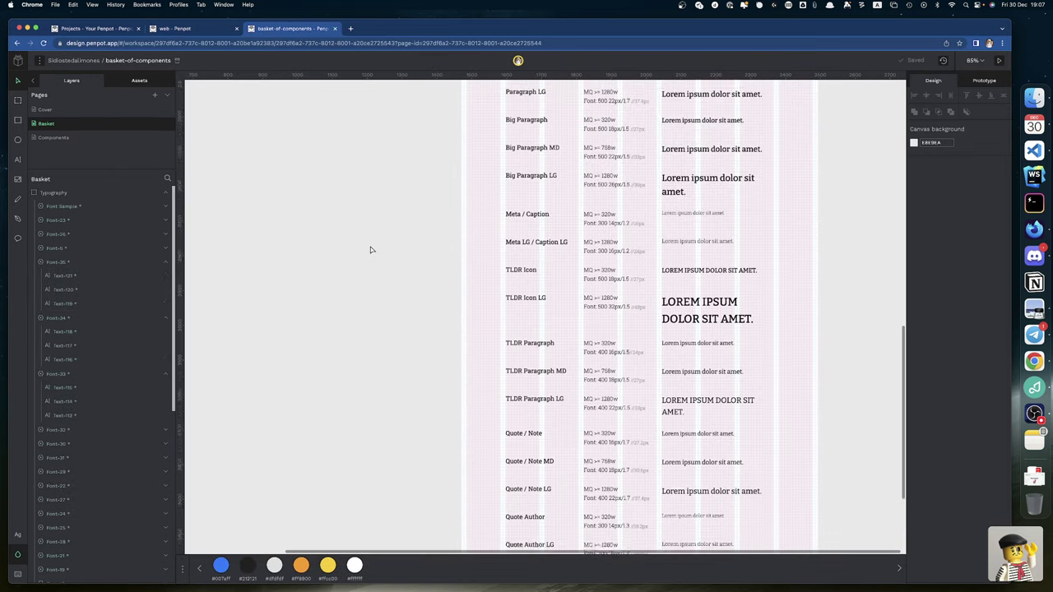
left_click(73, 143)
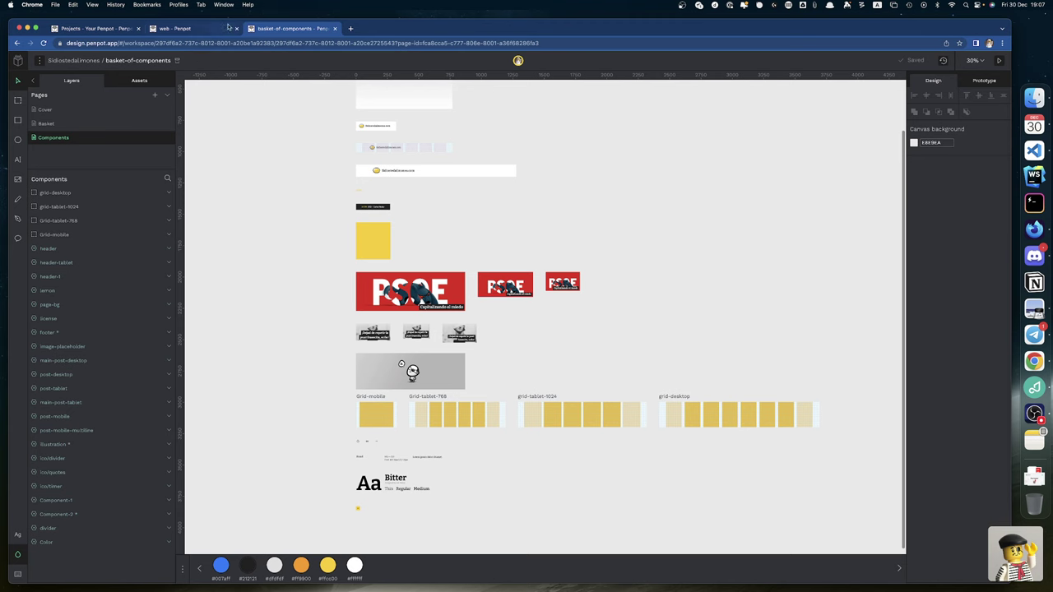
Step: Return to the web file and narrow the blue balloon rectangle in post-mobile's email callout to 56 wide, flush with the grey box
left_click(200, 28)
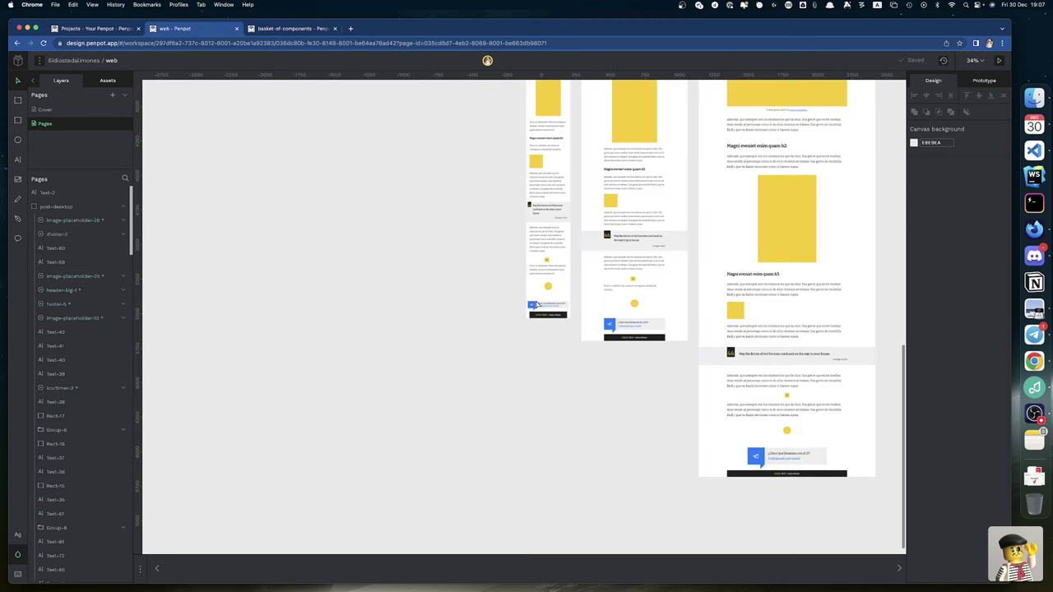
scroll(530, 304, "up", 10)
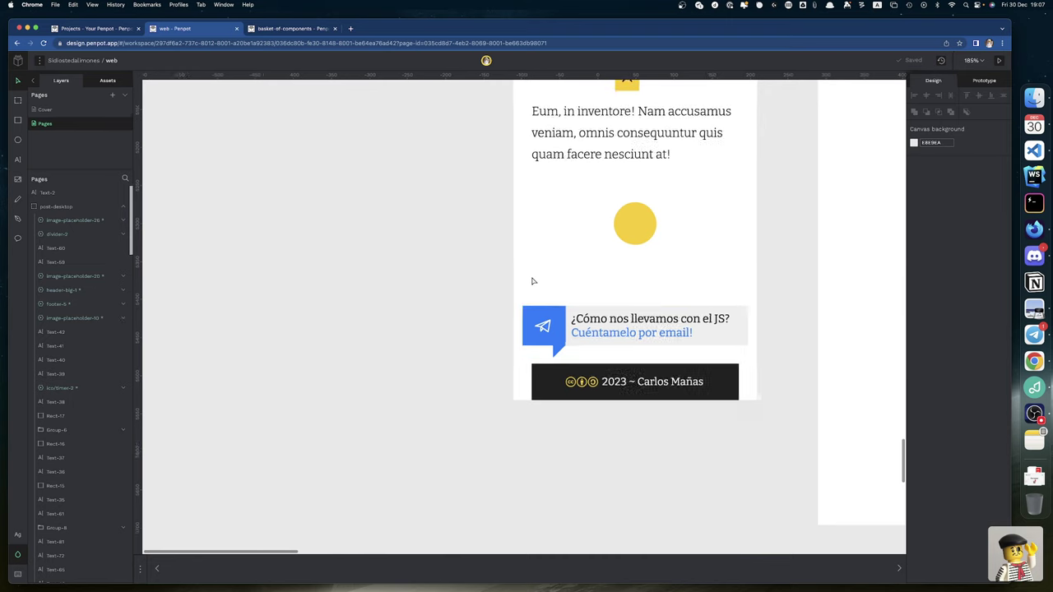
scroll(533, 280, "up", 5)
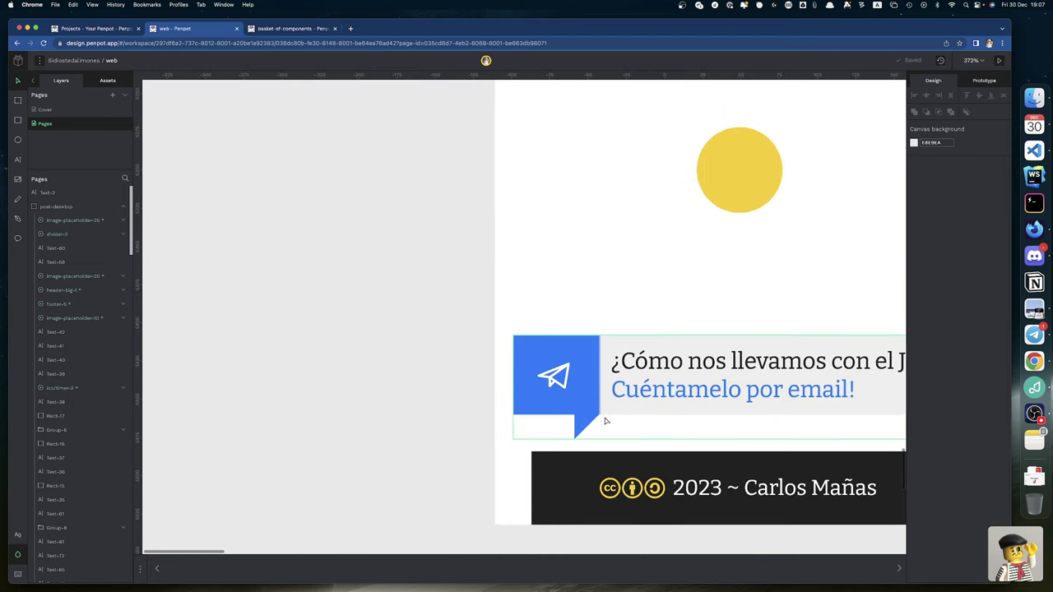
scroll(601, 395, "up", 6)
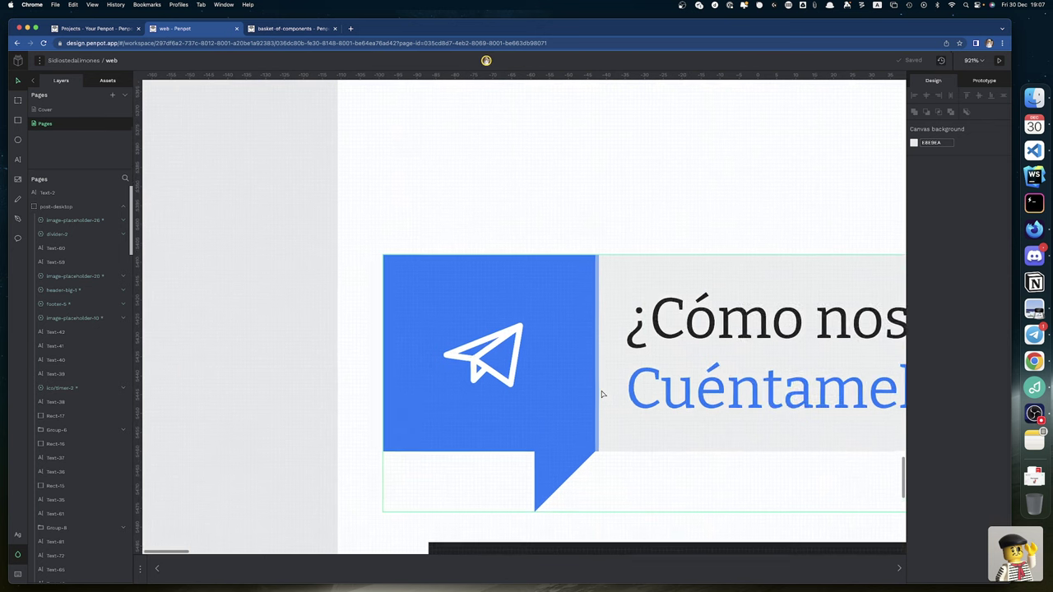
left_click(617, 399)
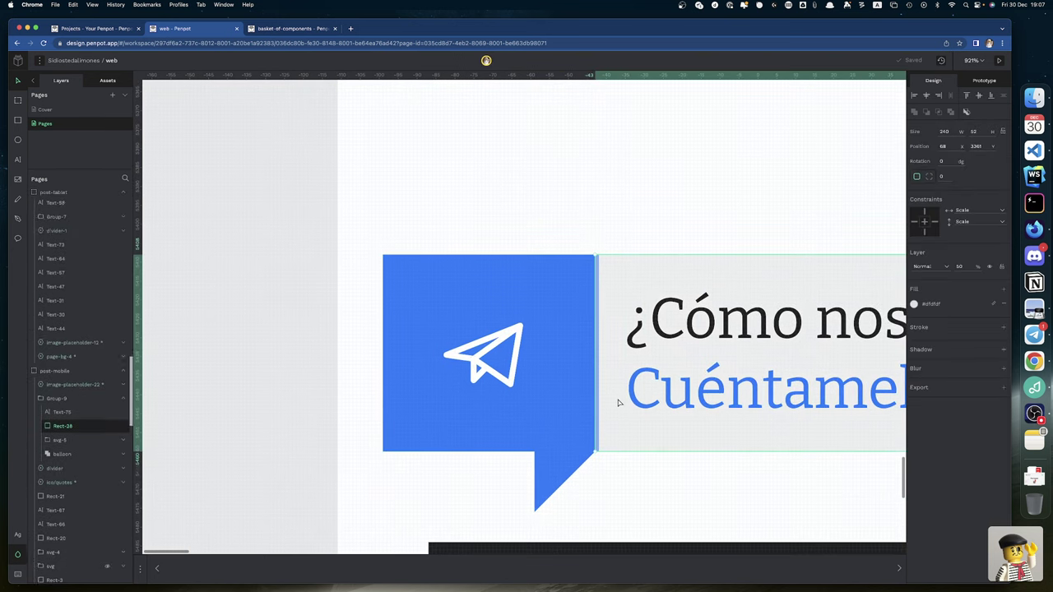
left_click(573, 400)
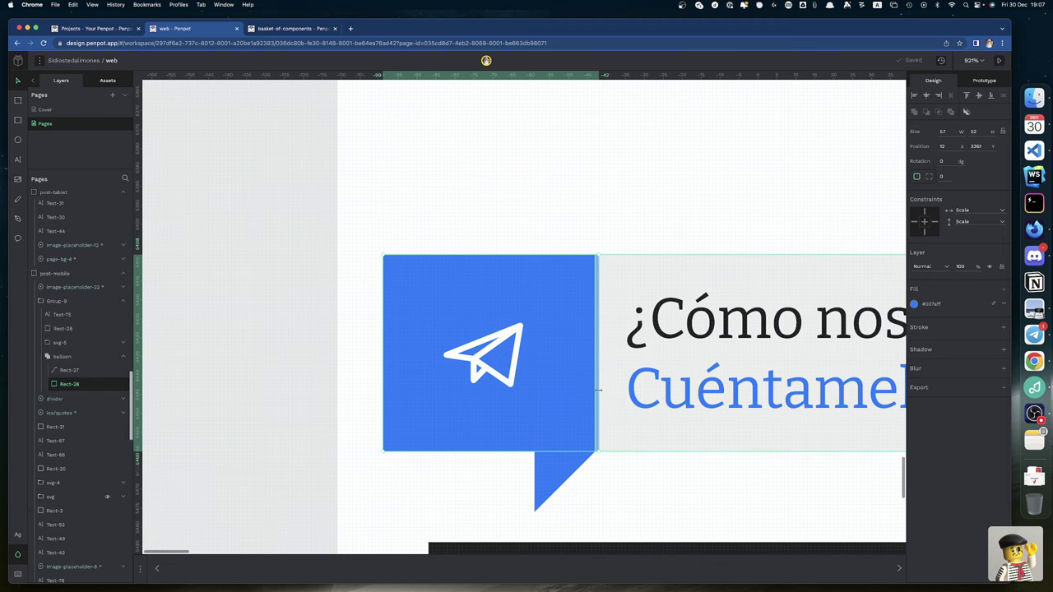
left_click_drag(597, 390, 593, 391)
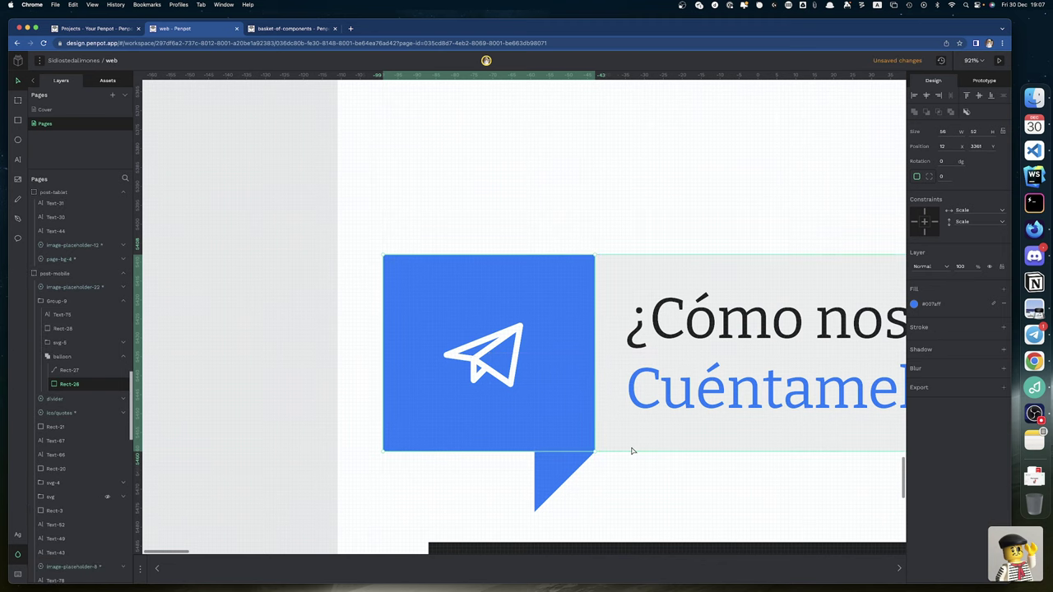
scroll(632, 450, "right", 15)
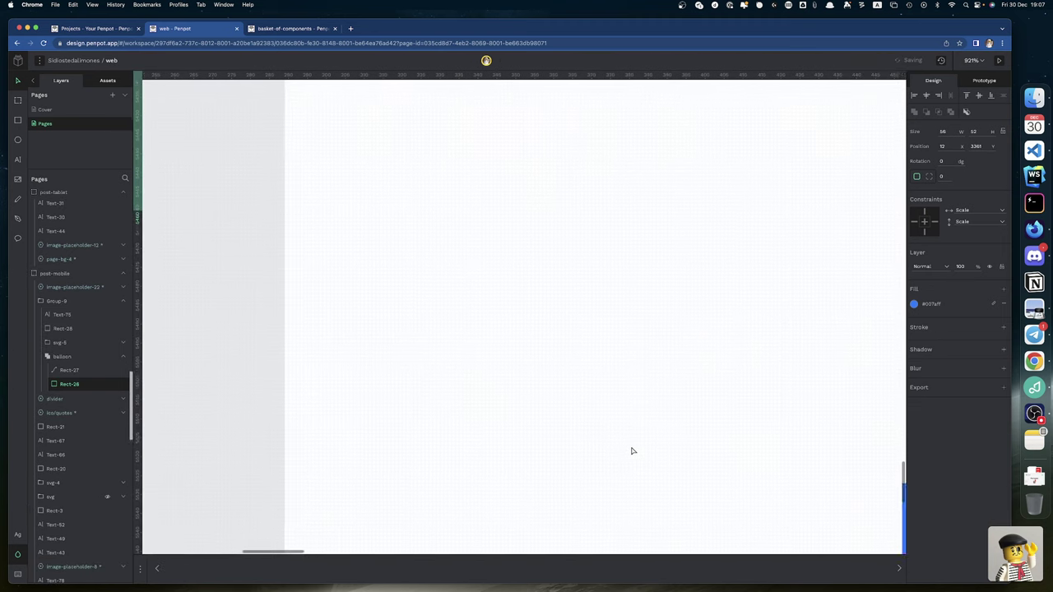
Step: Set the balloon tail in post-tablet's email callout to 24 by 24 and align it flush with the blue rectangle
scroll(632, 451, "right", 10)
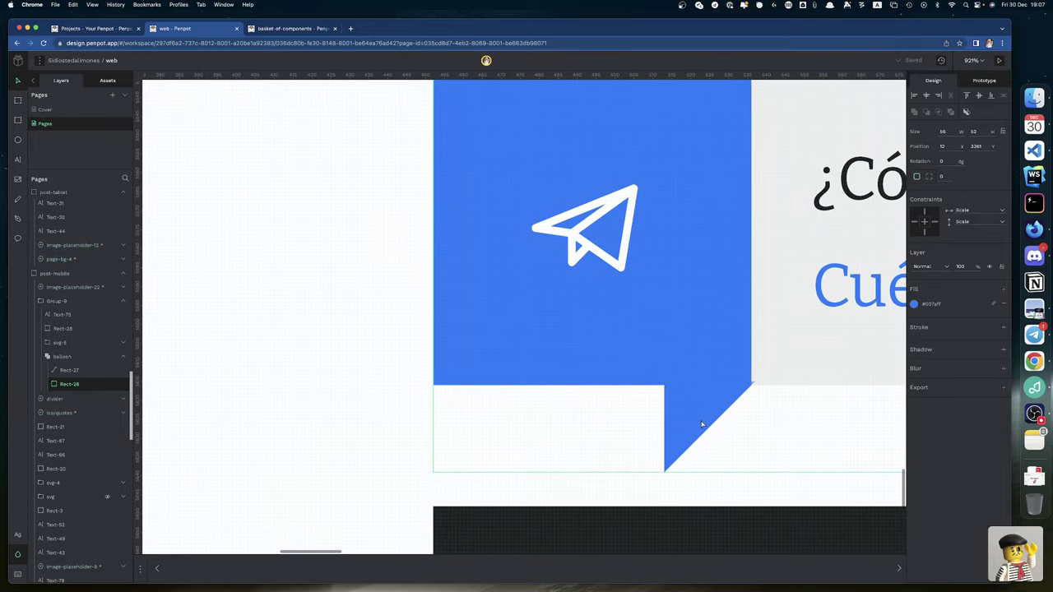
left_click(701, 425)
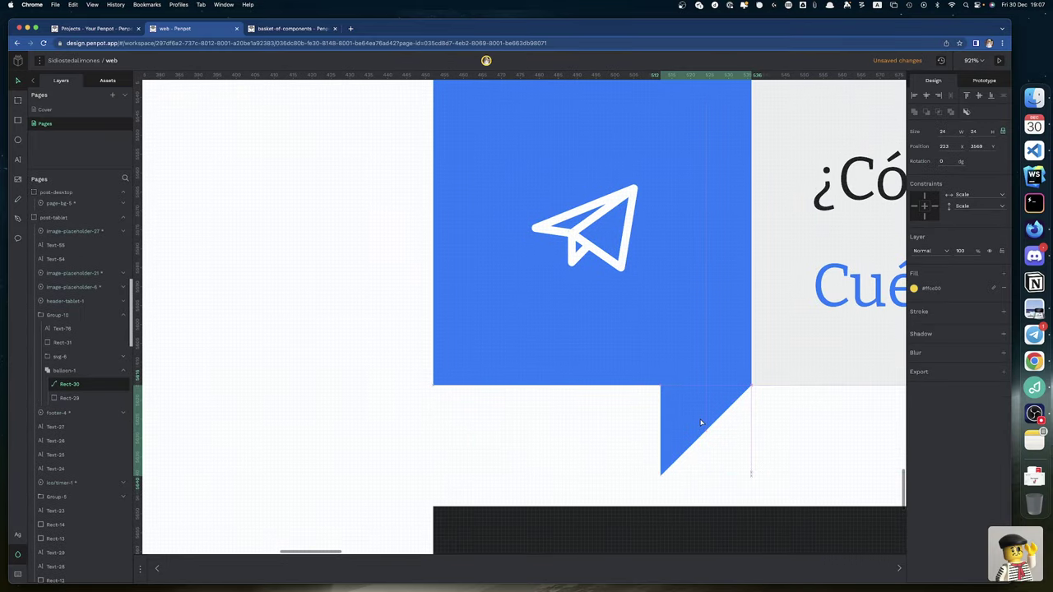
Step: Inspect the email callout in post-desktop, checking how its blue balloon meets the grey box
scroll(701, 423, "right", 20)
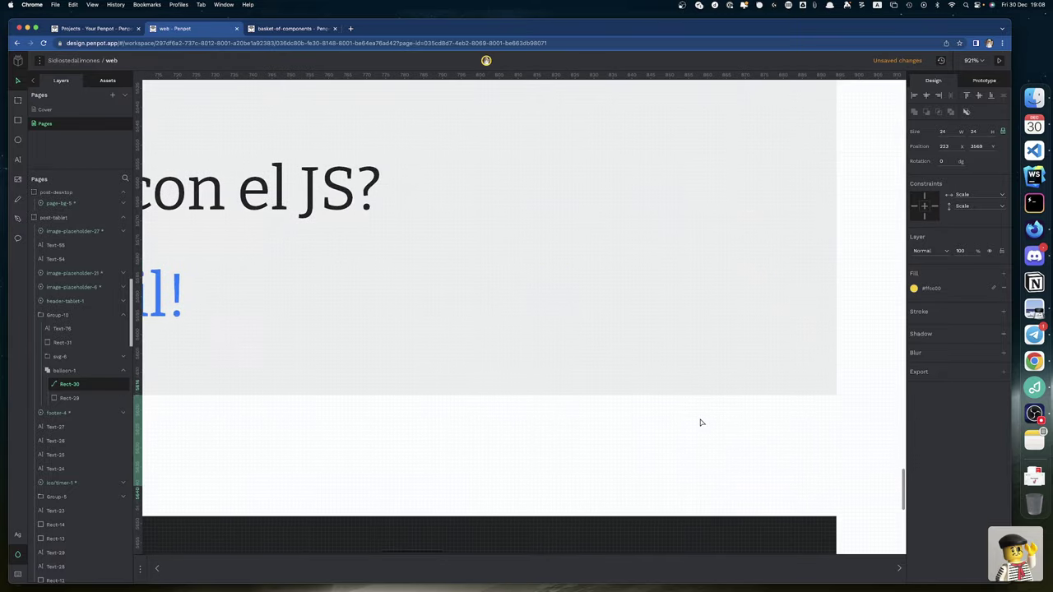
scroll(702, 422, "right", 15)
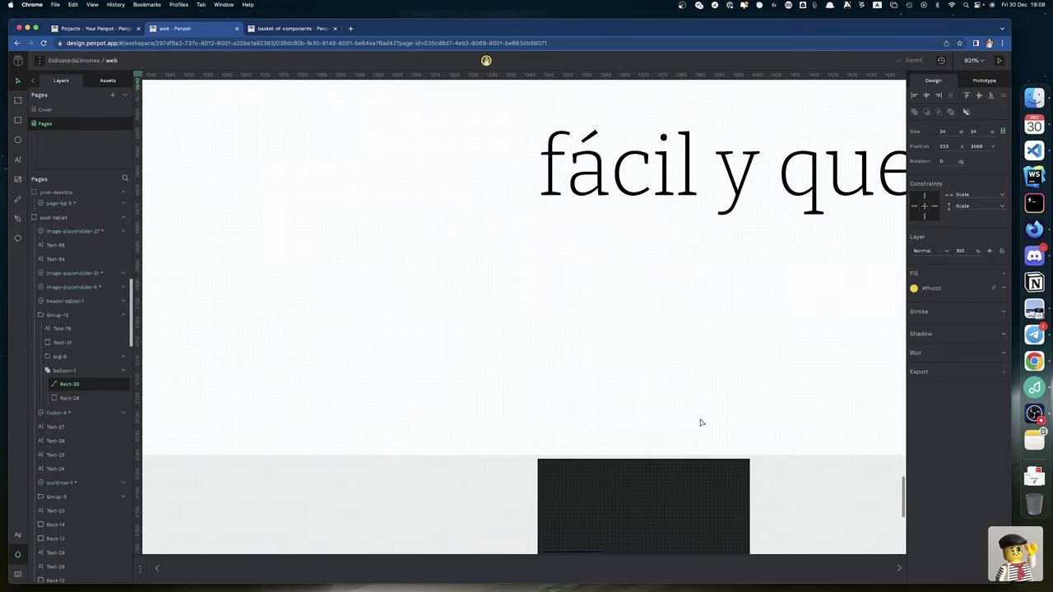
scroll(702, 423, "down", 3)
scroll(701, 423, "up", 10)
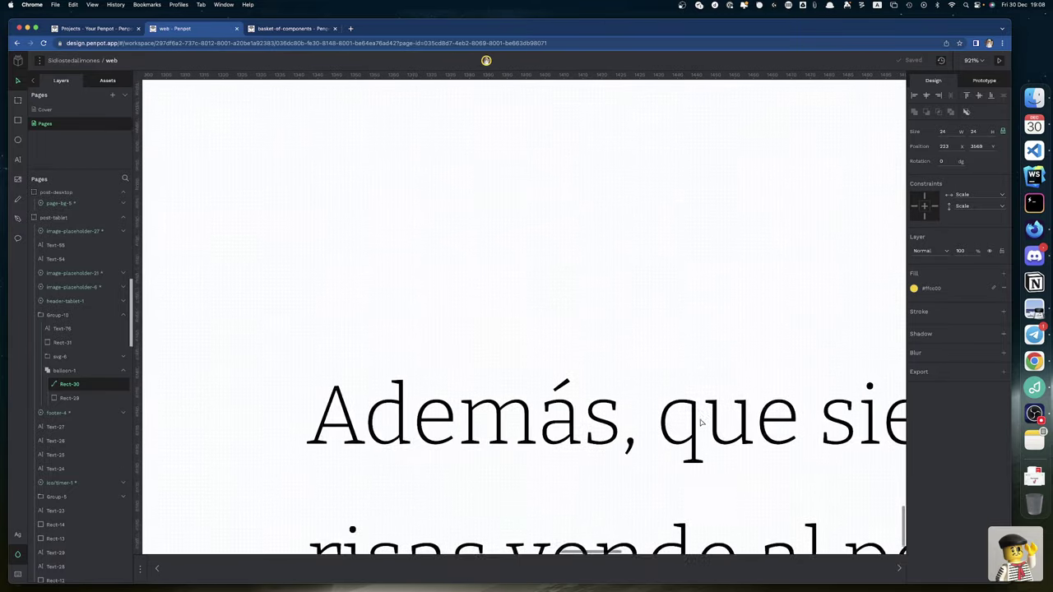
scroll(701, 423, "down", 5)
scroll(701, 423, "right", 6)
scroll(701, 422, "down", 10)
scroll(701, 423, "right", 4)
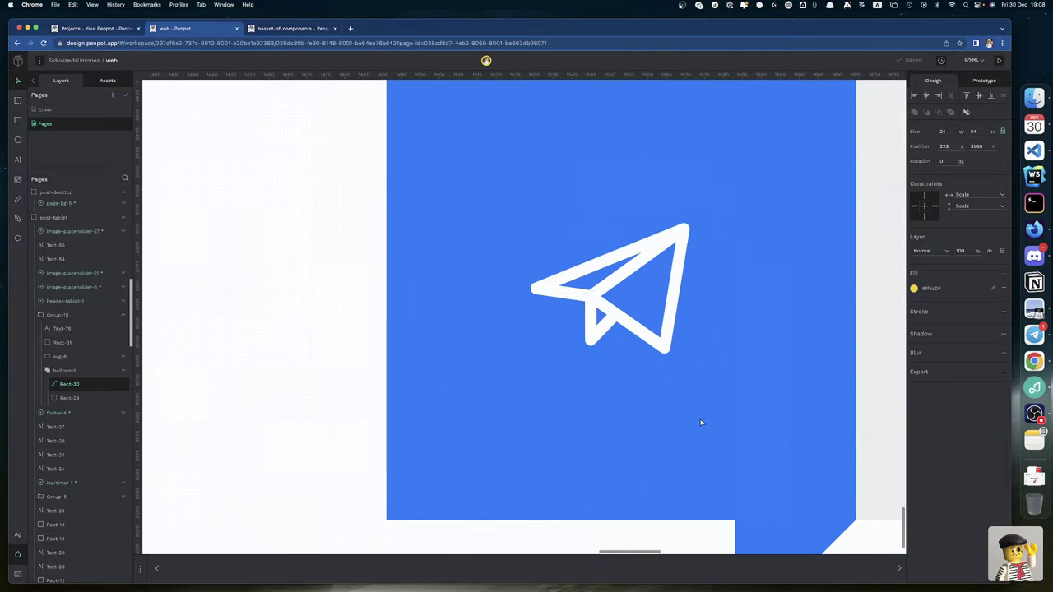
scroll(702, 422, "right", 8)
scroll(701, 423, "up", 3)
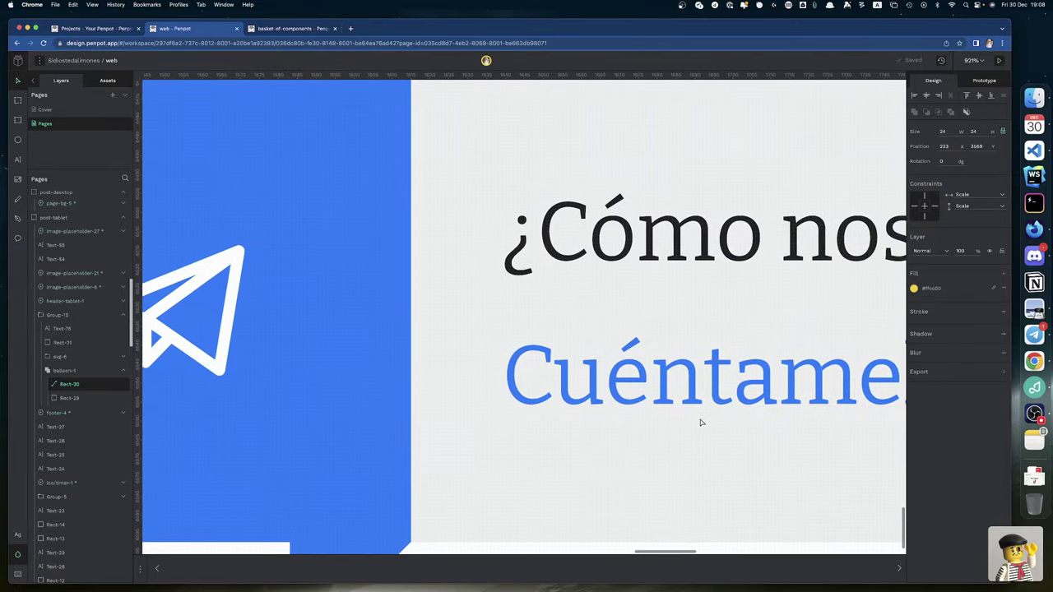
scroll(701, 422, "left", 10)
scroll(702, 422, "up", 3)
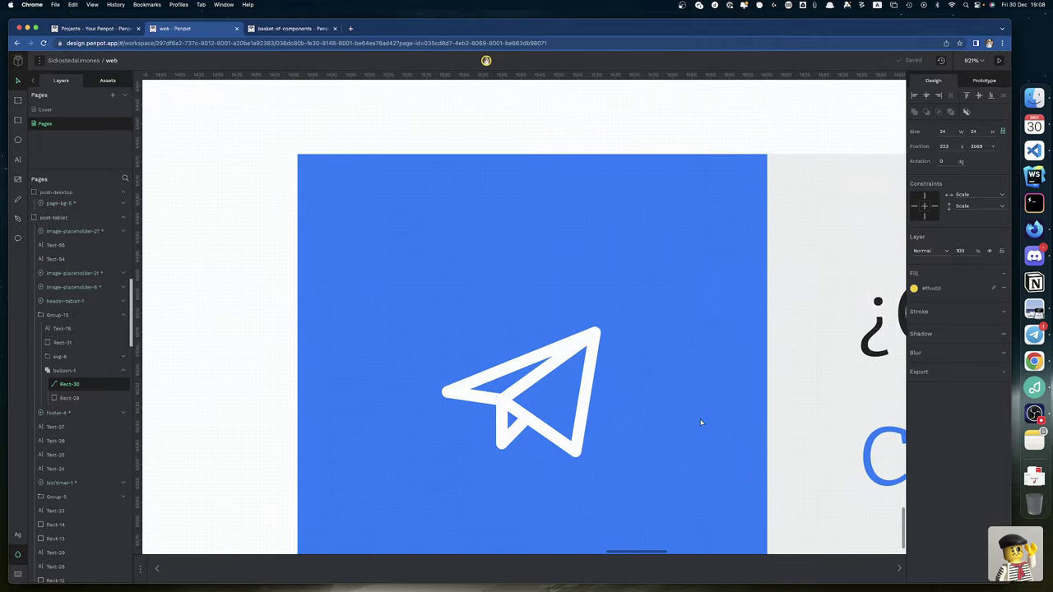
Step: Delete the stray arc nodes at the inner joint of the paper-plane icon's path in post-desktop's email callout
left_click(618, 397)
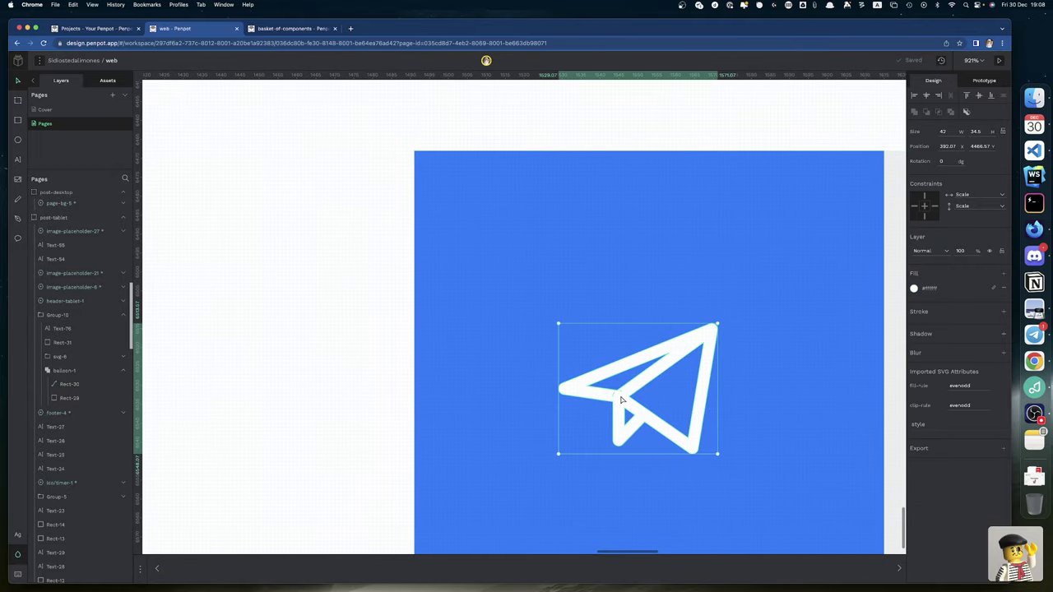
scroll(621, 400, "up", 10)
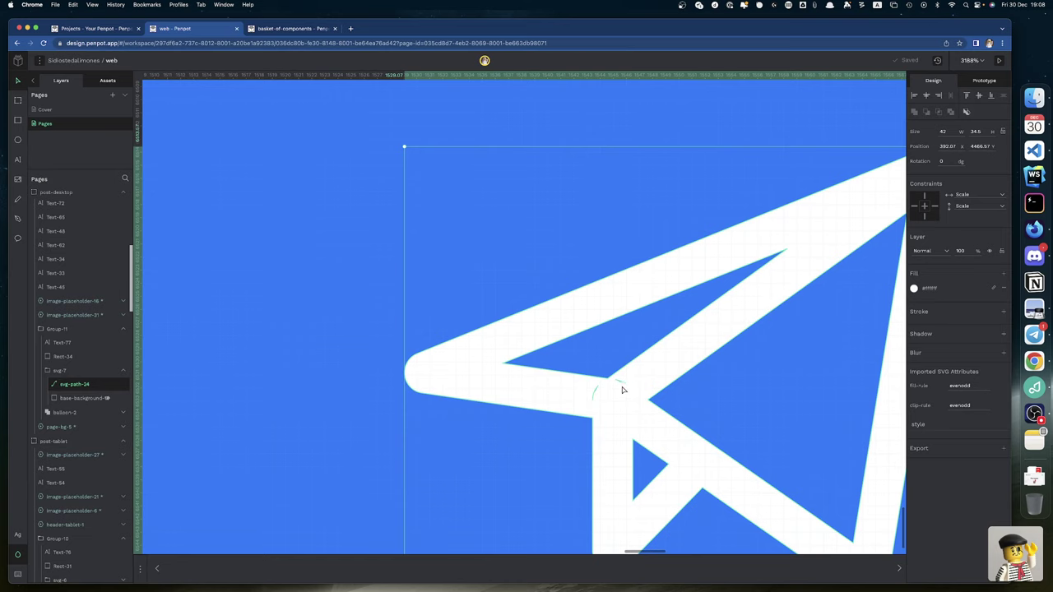
left_click(560, 466)
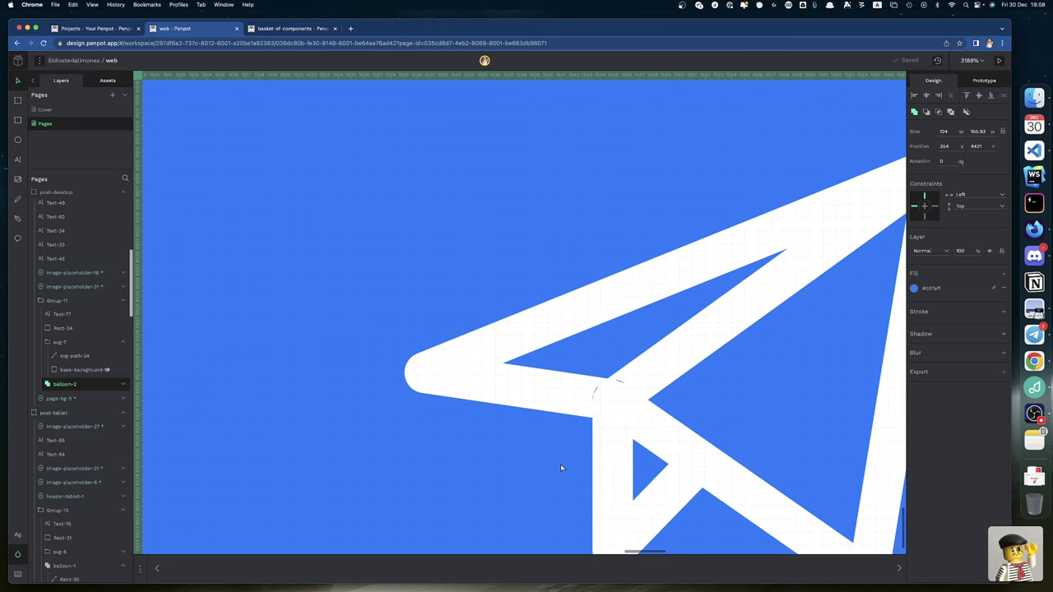
key("Escape")
left_click(617, 402)
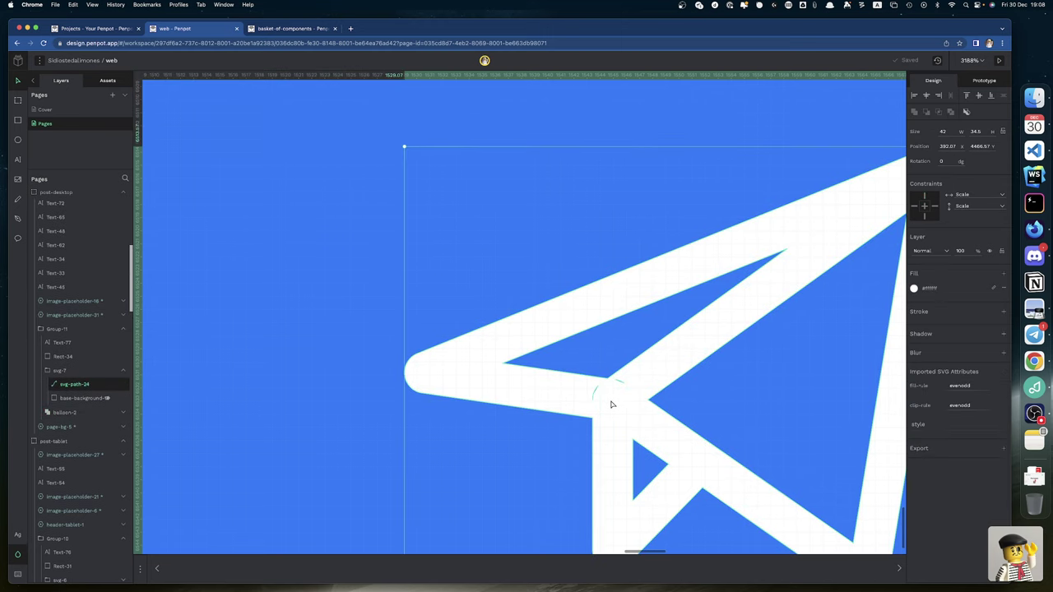
double_click(611, 404)
left_click(599, 386)
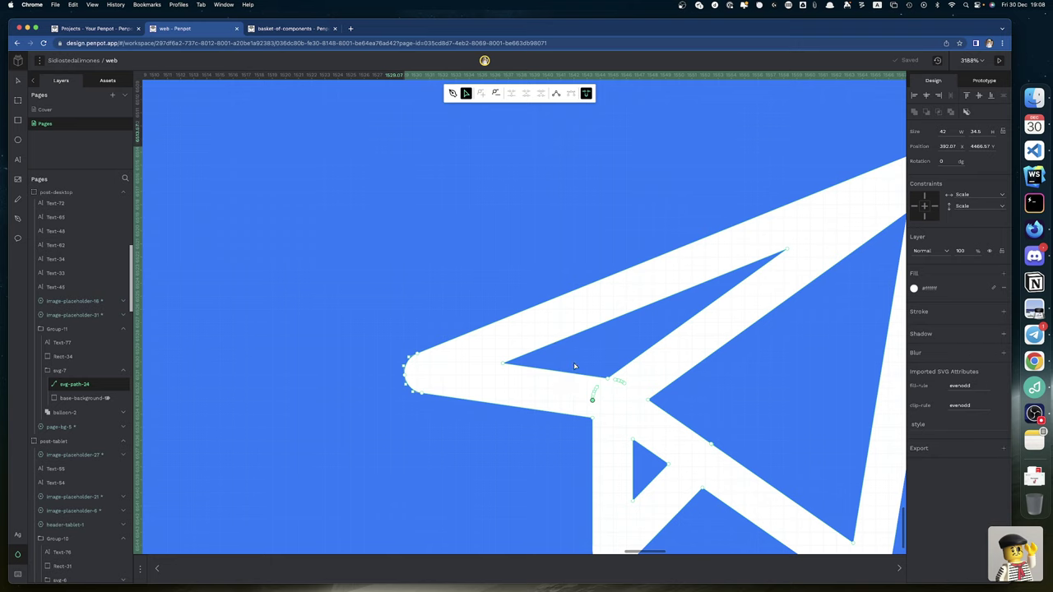
left_click_drag(574, 361, 601, 408)
key("Delete")
left_click_drag(613, 367, 634, 392)
key("Delete")
scroll(634, 391, "up", 3)
scroll(634, 391, "right", 3)
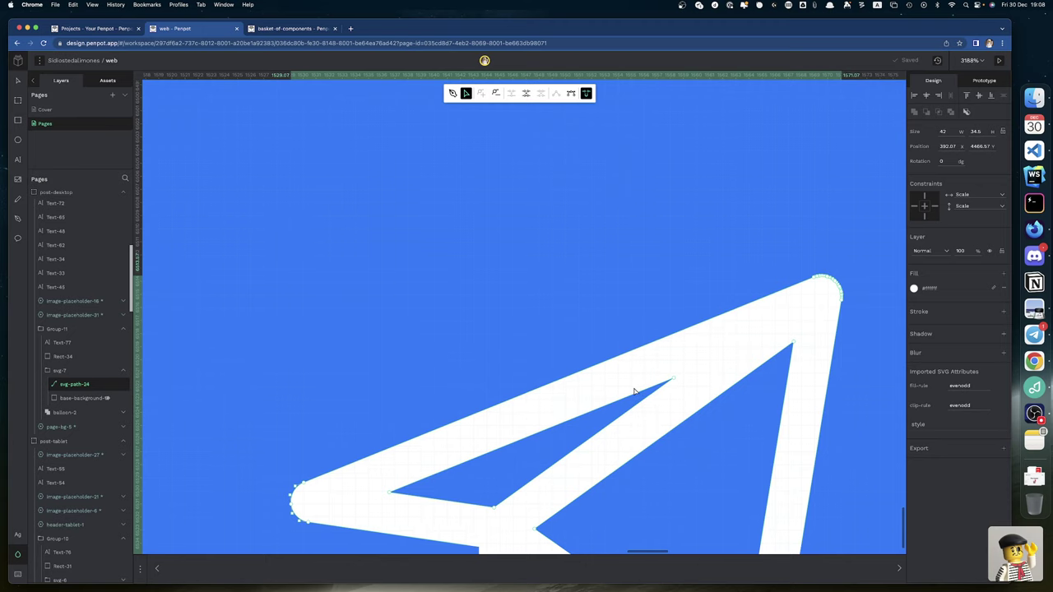
scroll(634, 392, "down", 2)
scroll(634, 392, "left", 4)
scroll(633, 393, "down", 5)
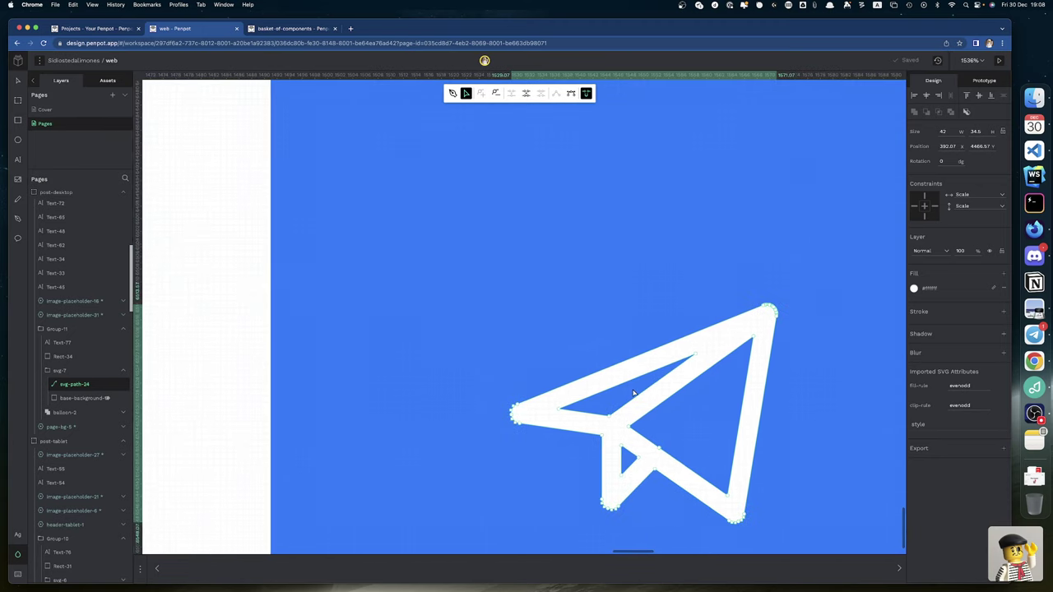
Step: Delete the stray arc nodes at the inner joint of the paper-plane icon's path in post-mobile's email callout
scroll(633, 393, "left", 8)
scroll(634, 393, "left", 4)
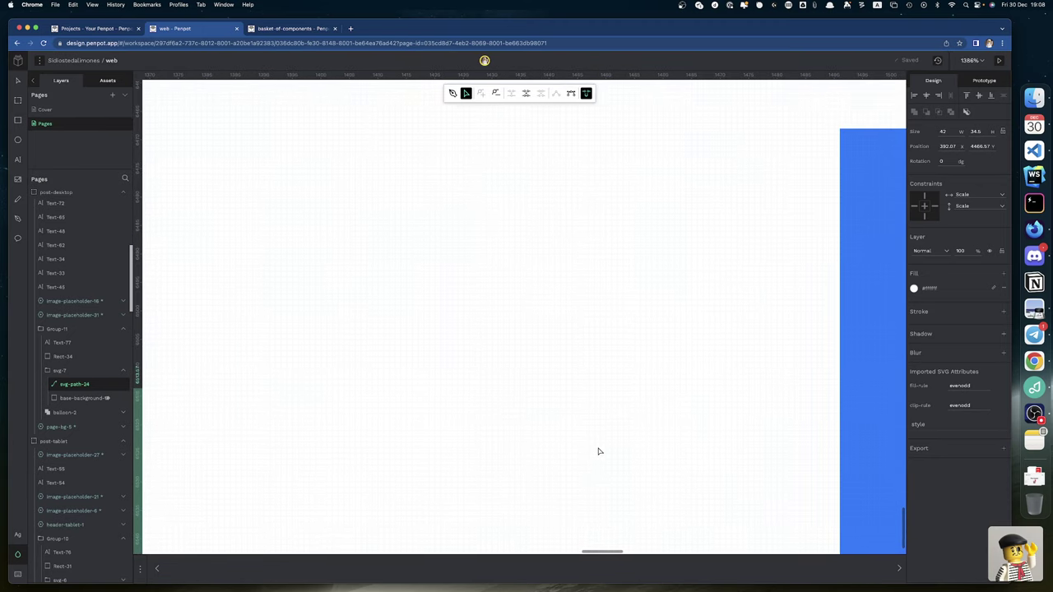
scroll(595, 459, "down", 5)
scroll(597, 462, "left", 10)
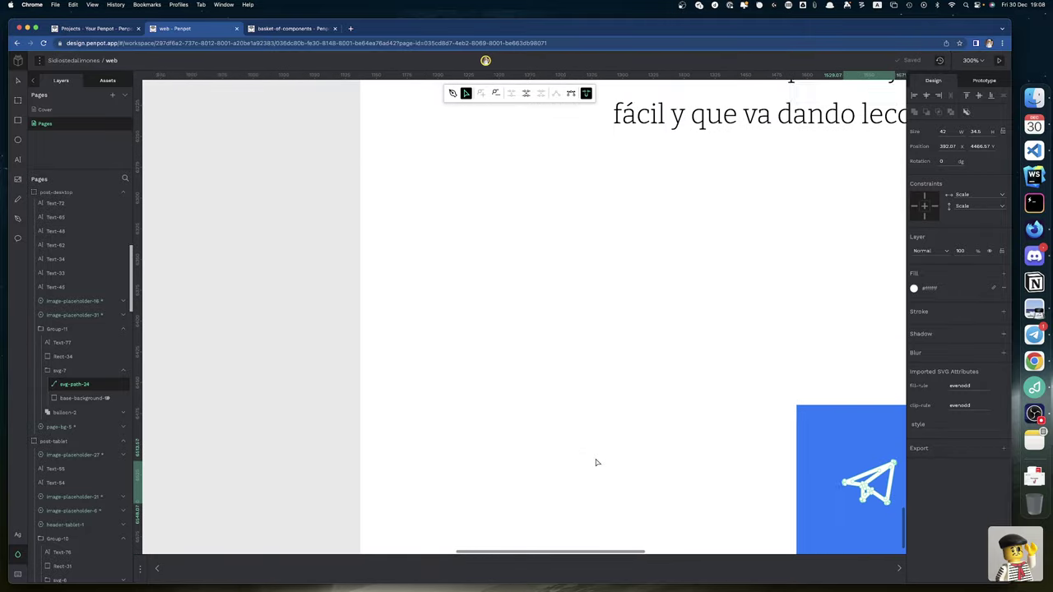
scroll(595, 461, "left", 5)
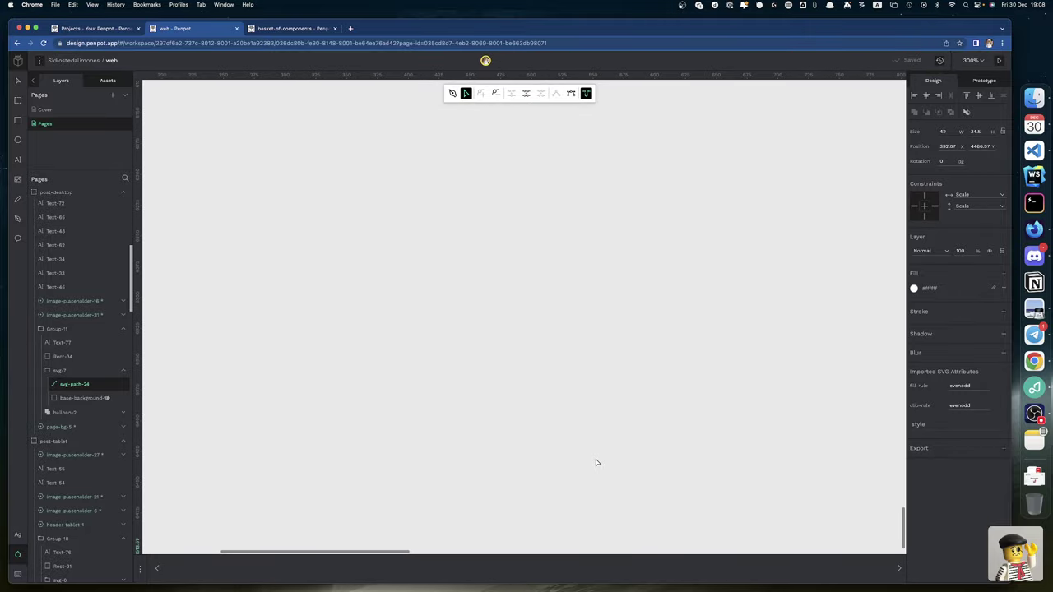
scroll(551, 488, "down", 10)
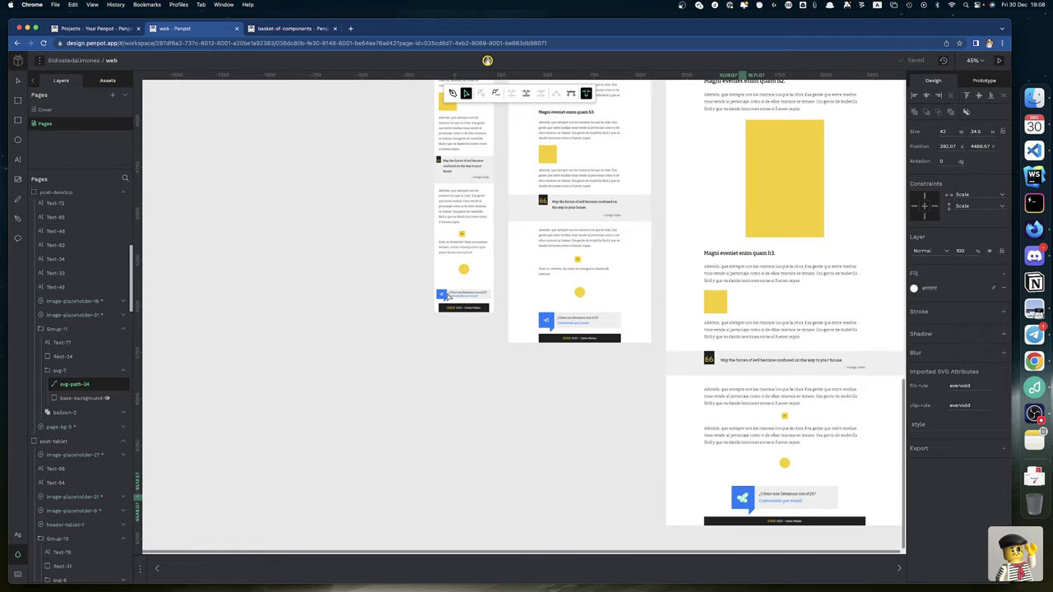
scroll(448, 295, "up", 10)
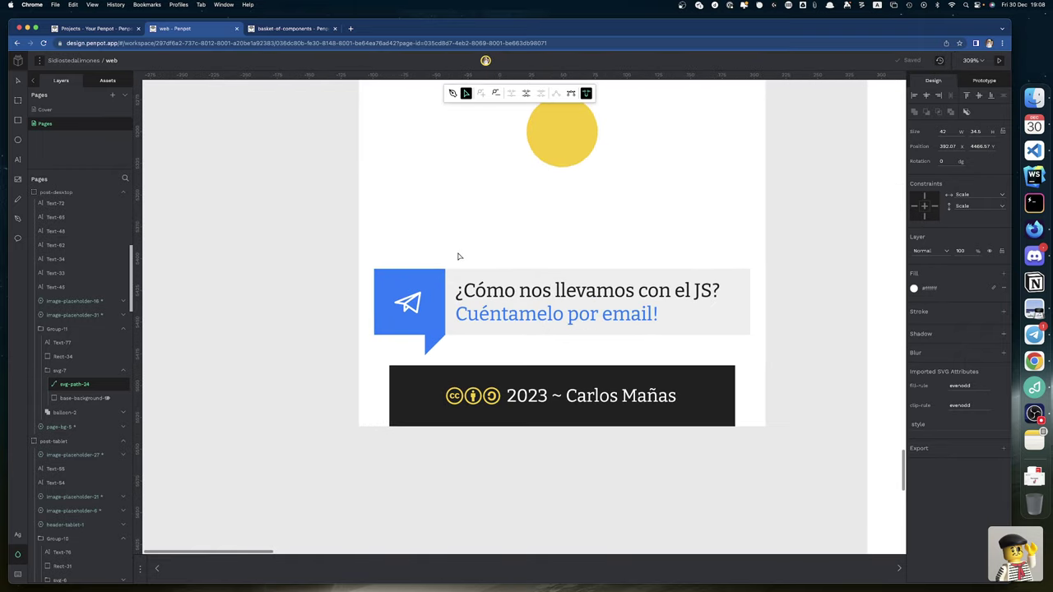
scroll(402, 324, "up", 3)
scroll(402, 324, "left", 3)
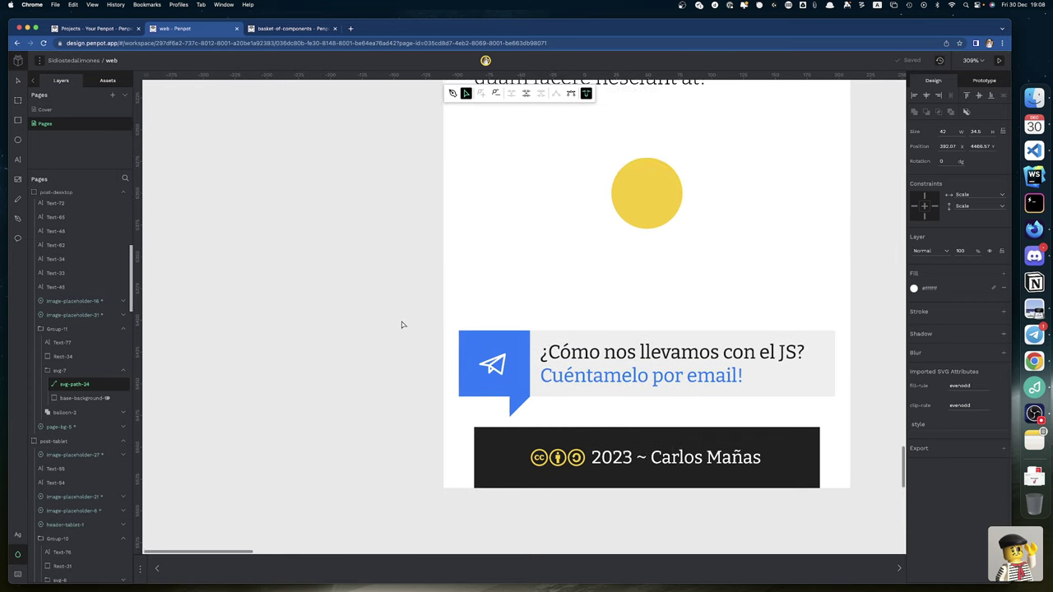
scroll(440, 339, "up", 1)
scroll(440, 339, "up", 9)
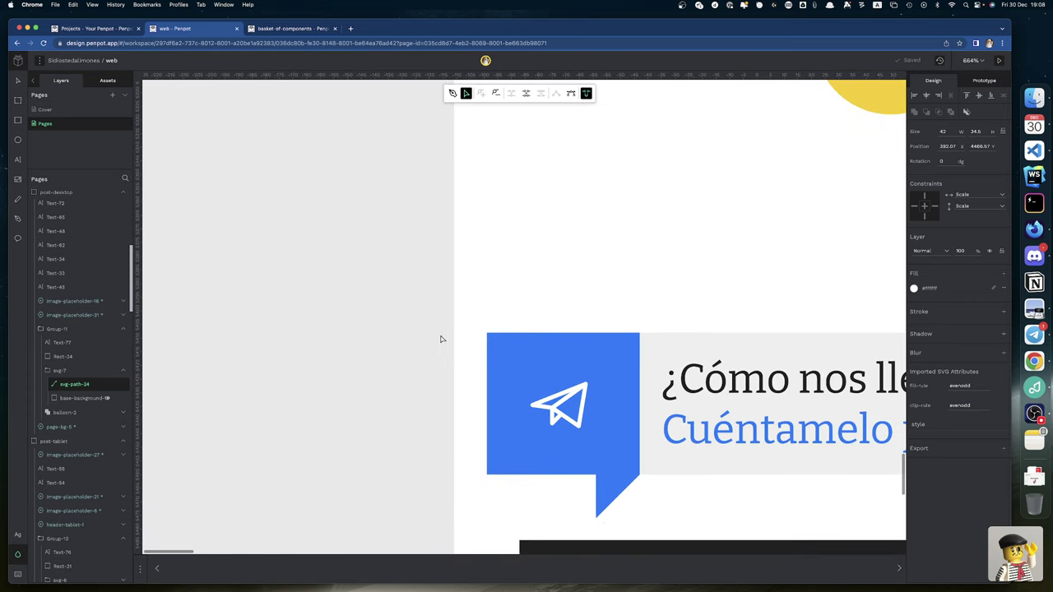
scroll(652, 484, "right", 3)
scroll(651, 484, "down", 1)
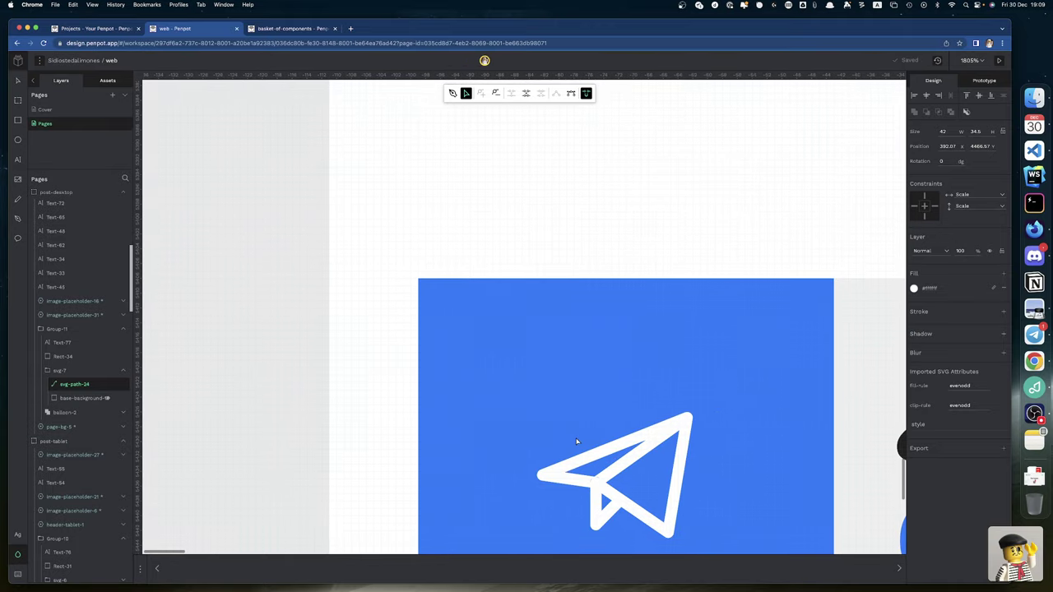
right_click(576, 442)
left_click(343, 435)
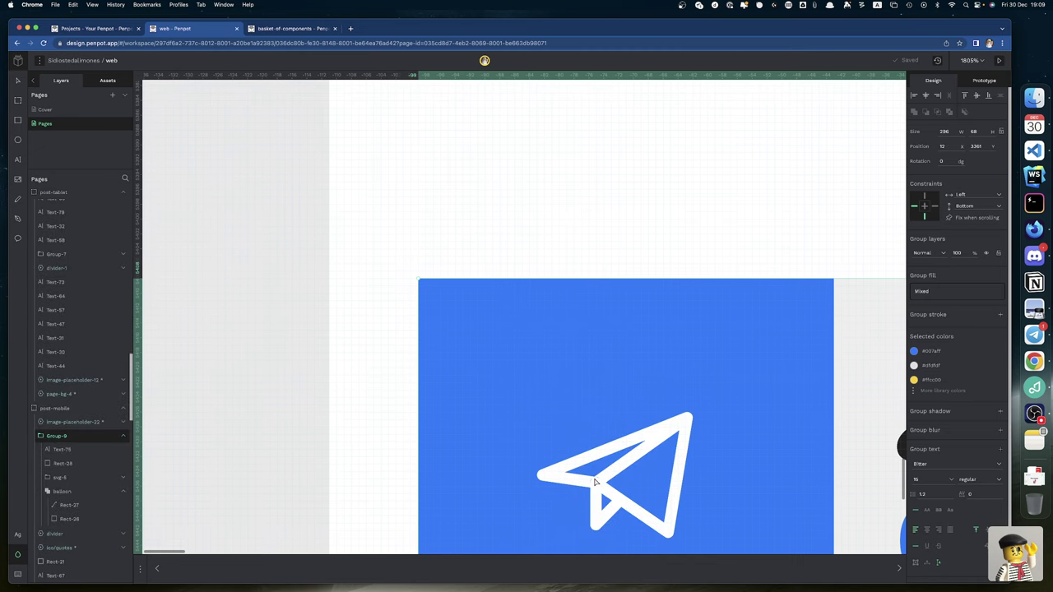
scroll(595, 481, "up", 10)
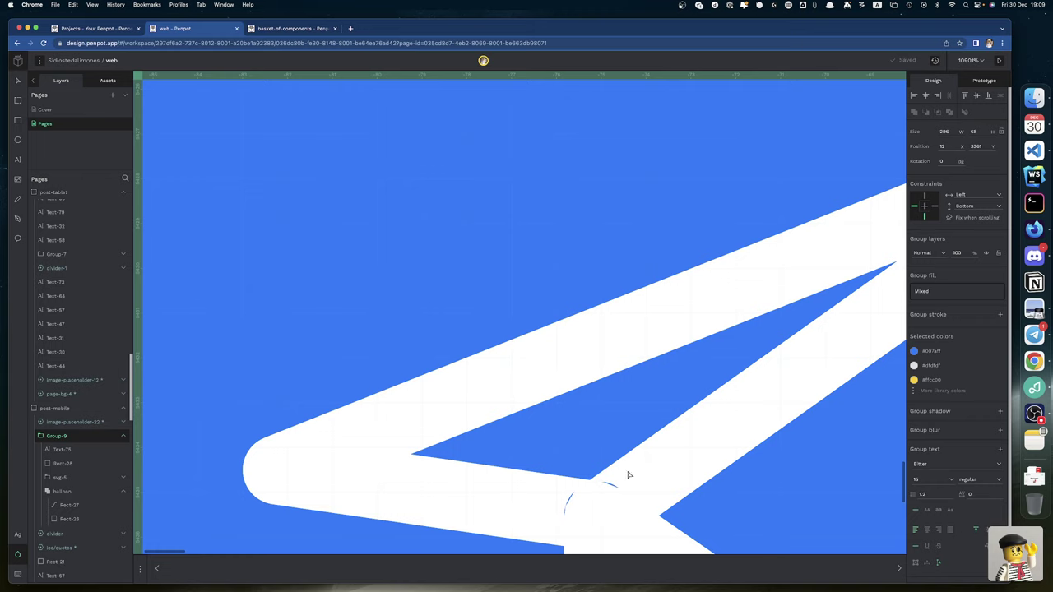
double_click(628, 475)
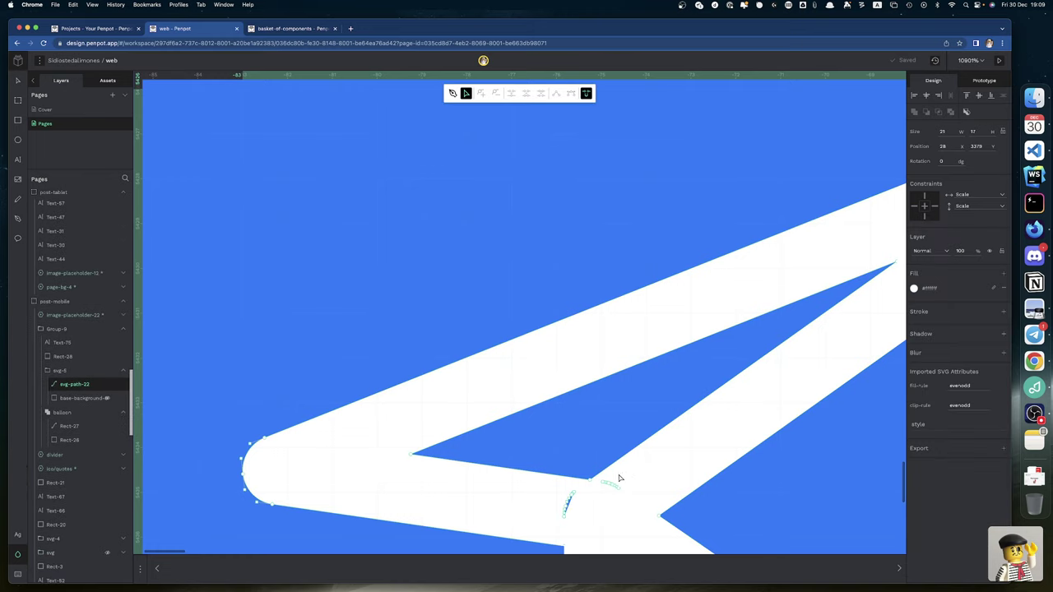
left_click_drag(622, 474, 559, 527)
key("Delete")
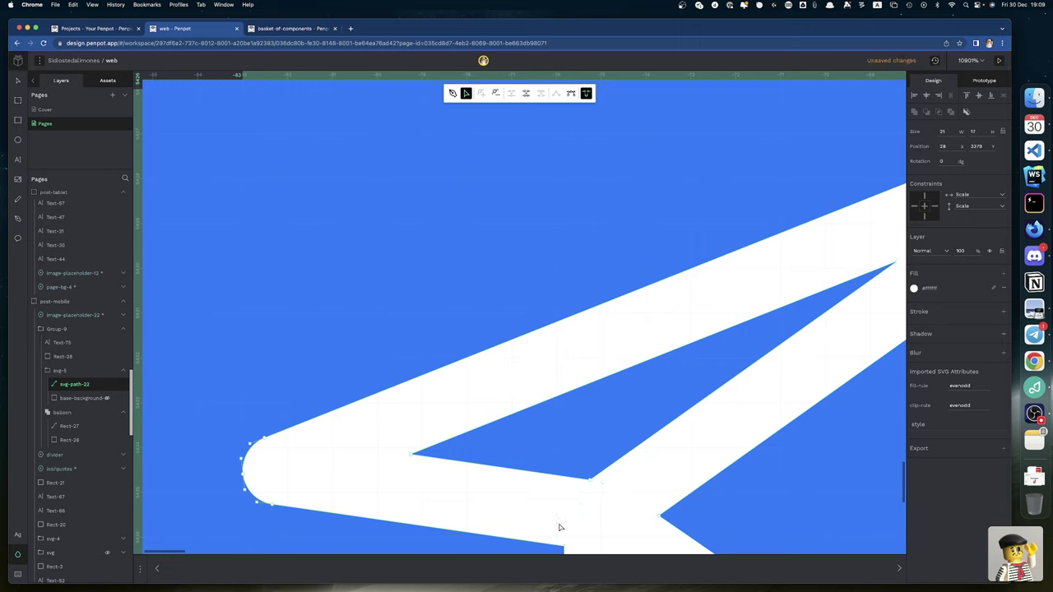
scroll(579, 408, "down", 6)
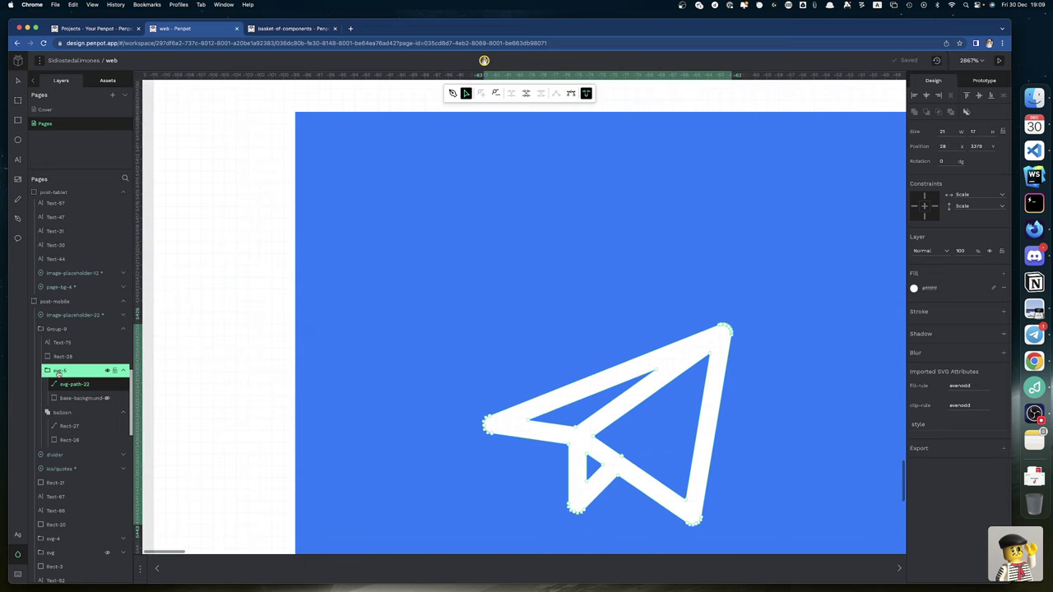
Step: Select post-mobile's paper-plane icon group and switch to the icon row on the Components page of basket-of-components
left_click(58, 373)
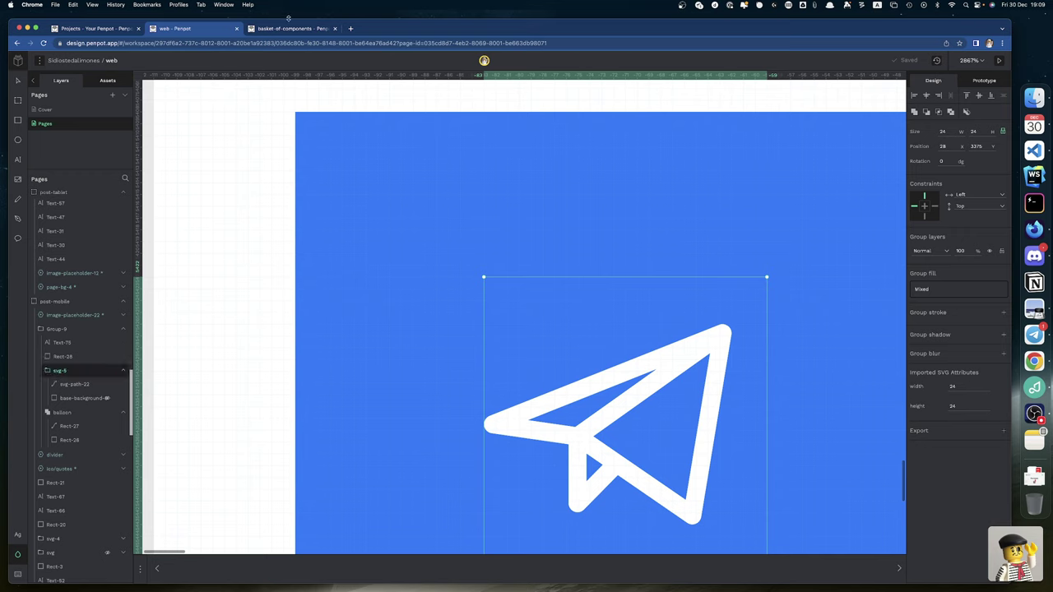
left_click(277, 31)
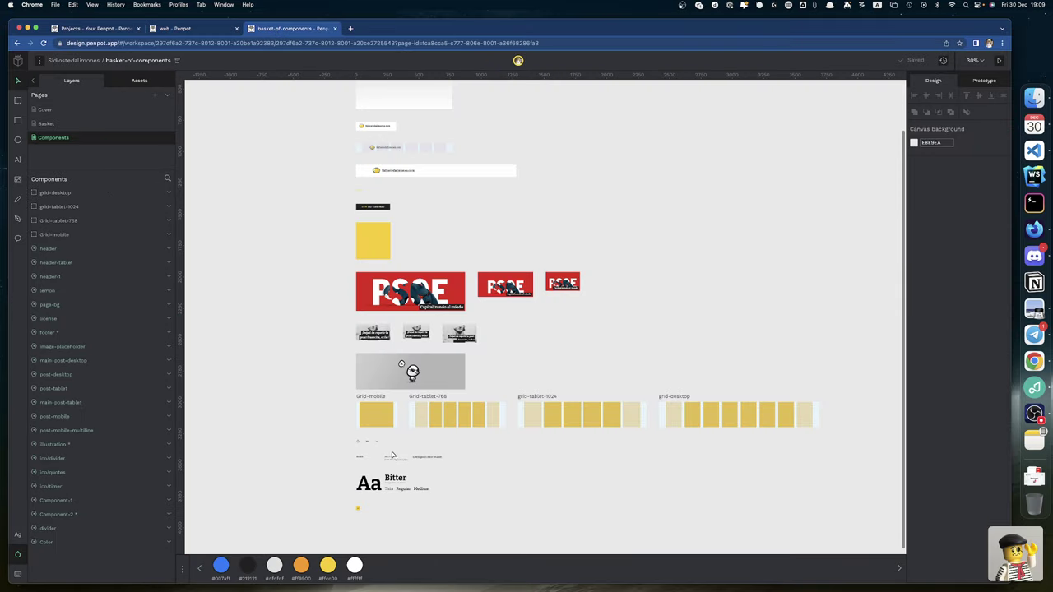
scroll(384, 446, "up", 8)
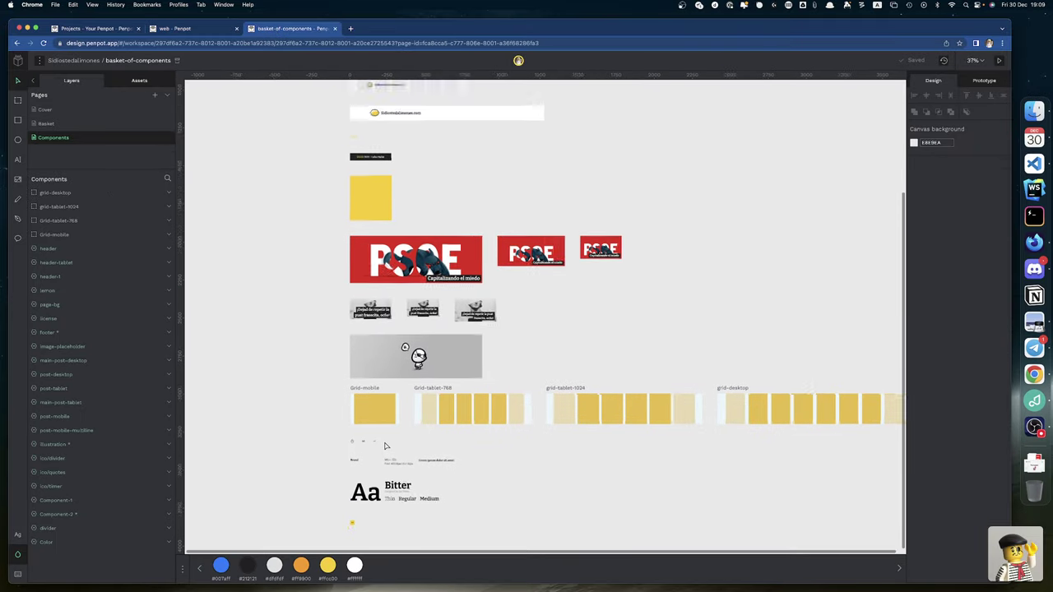
scroll(384, 446, "up", 6)
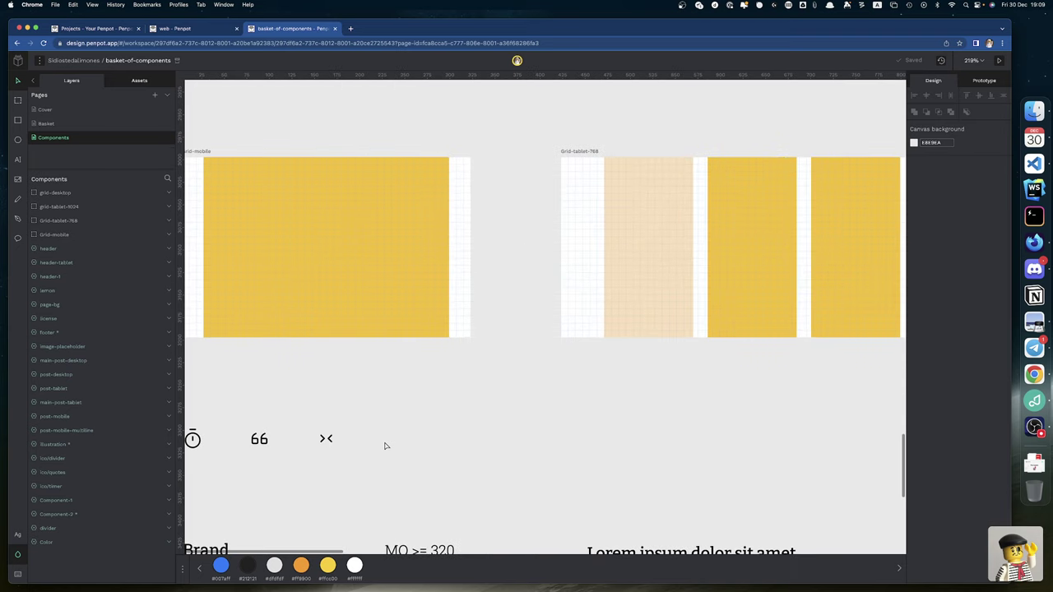
left_click(437, 443)
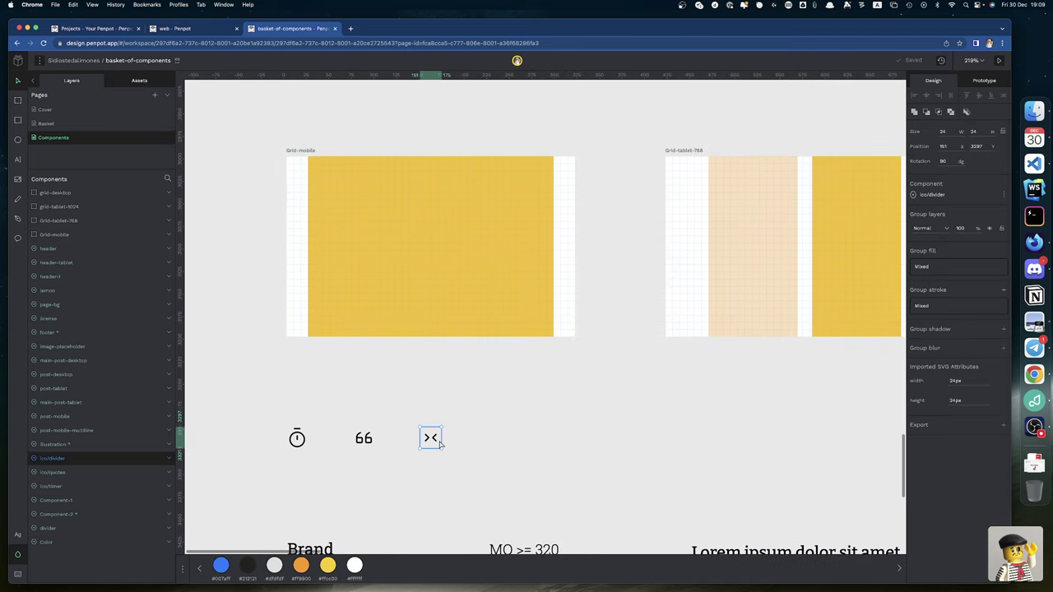
type("Comments")
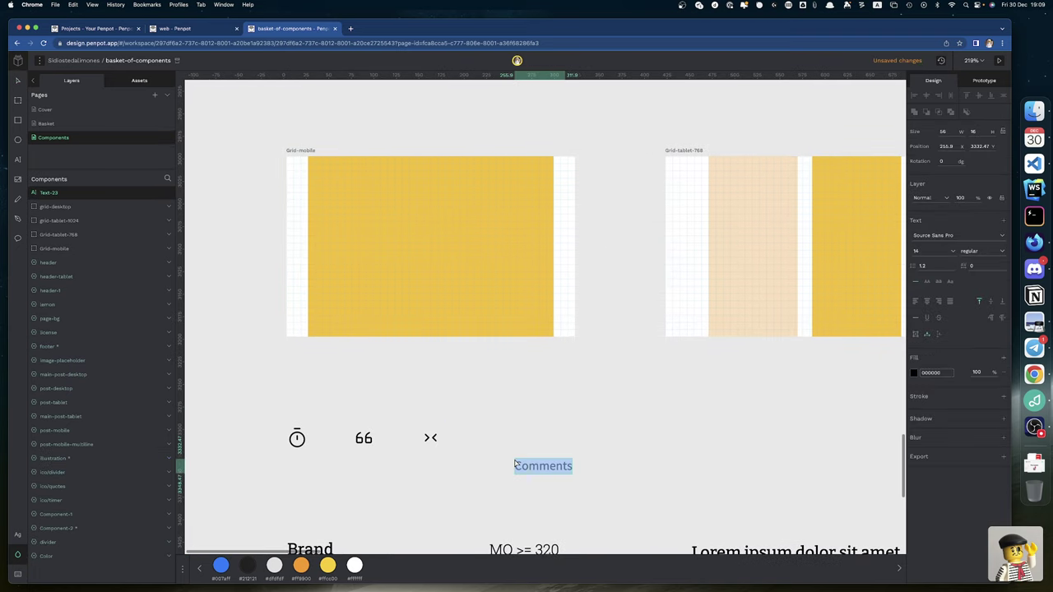
key("BackSpace")
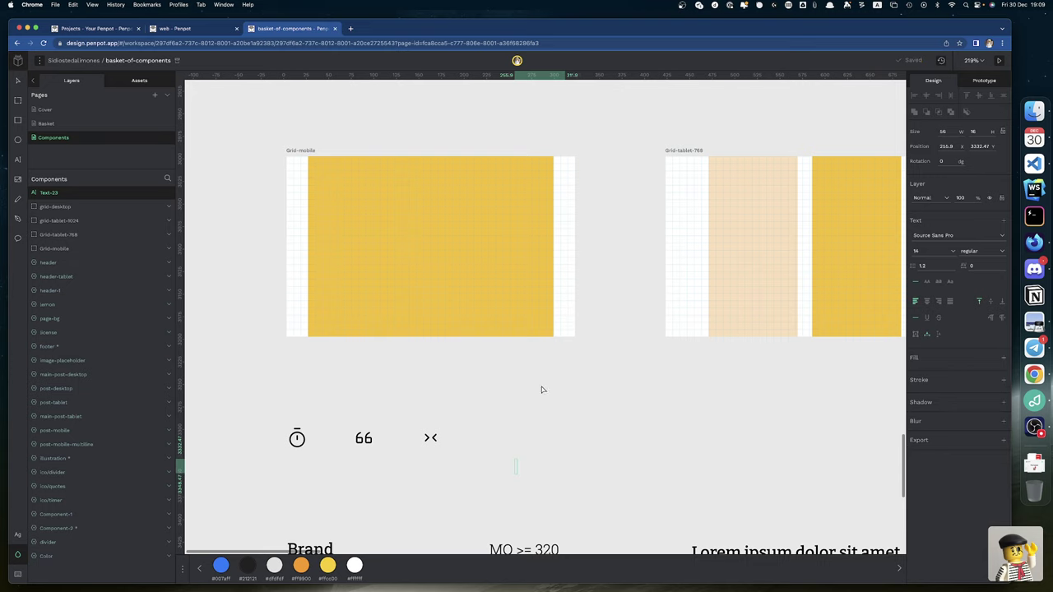
Step: Copy the paper-plane icon group from post-mobile in the web file and paste it into the Components page of basket-of-components
left_click(204, 33)
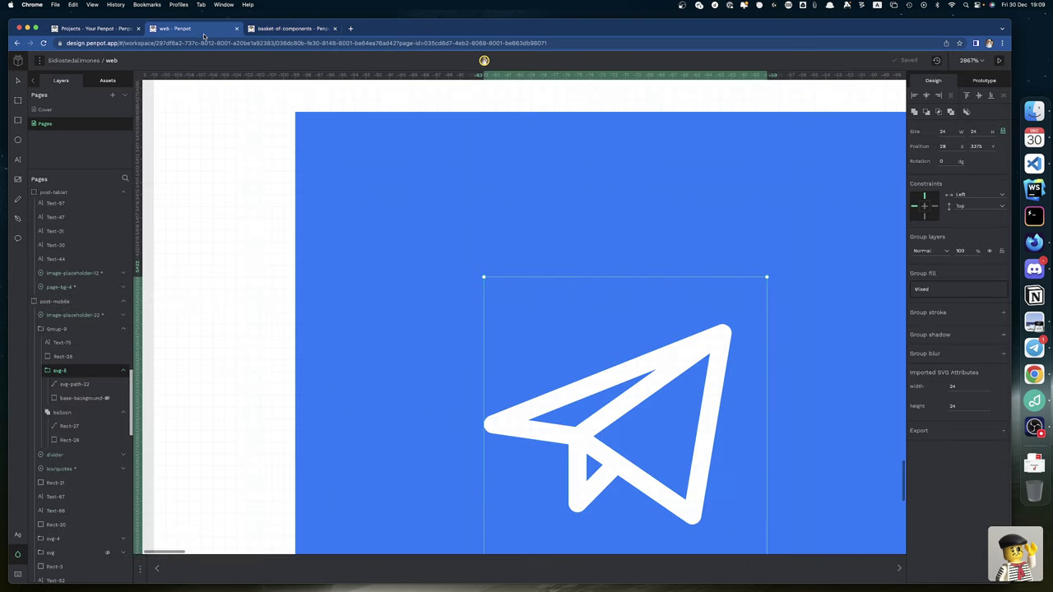
right_click(79, 374)
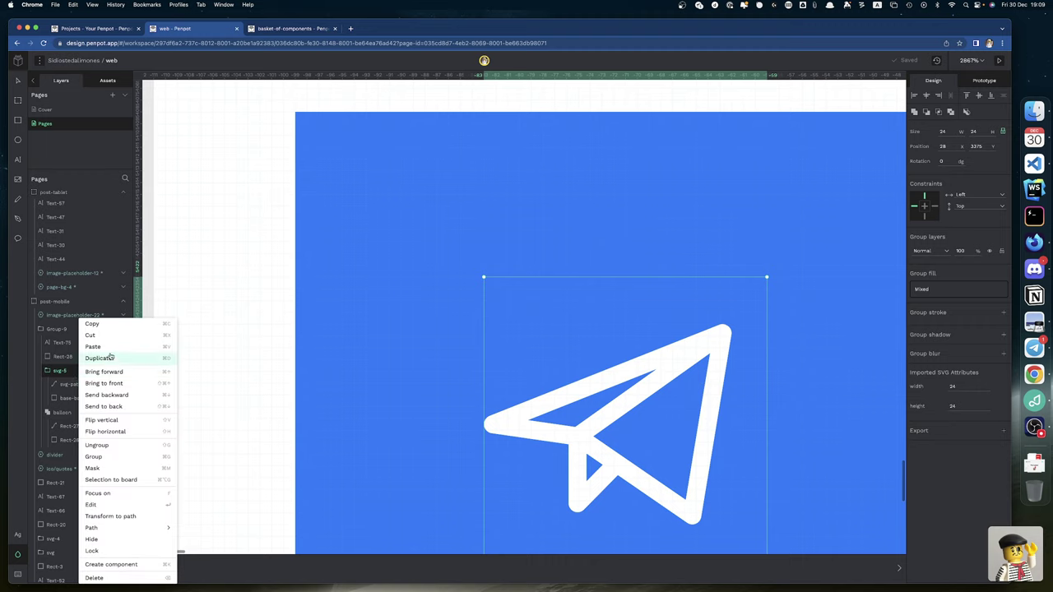
left_click(113, 324)
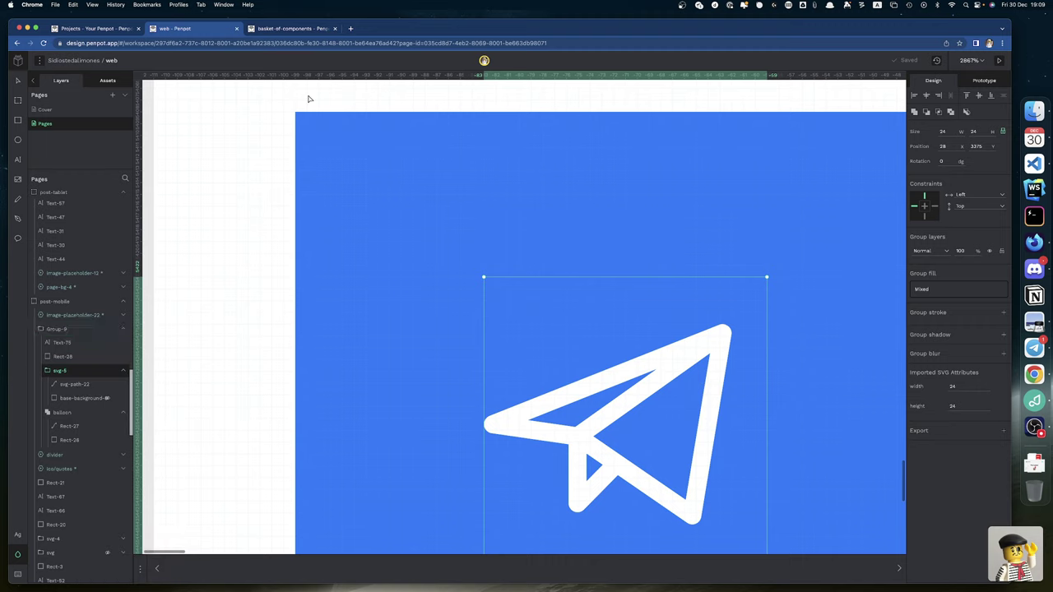
left_click(277, 29)
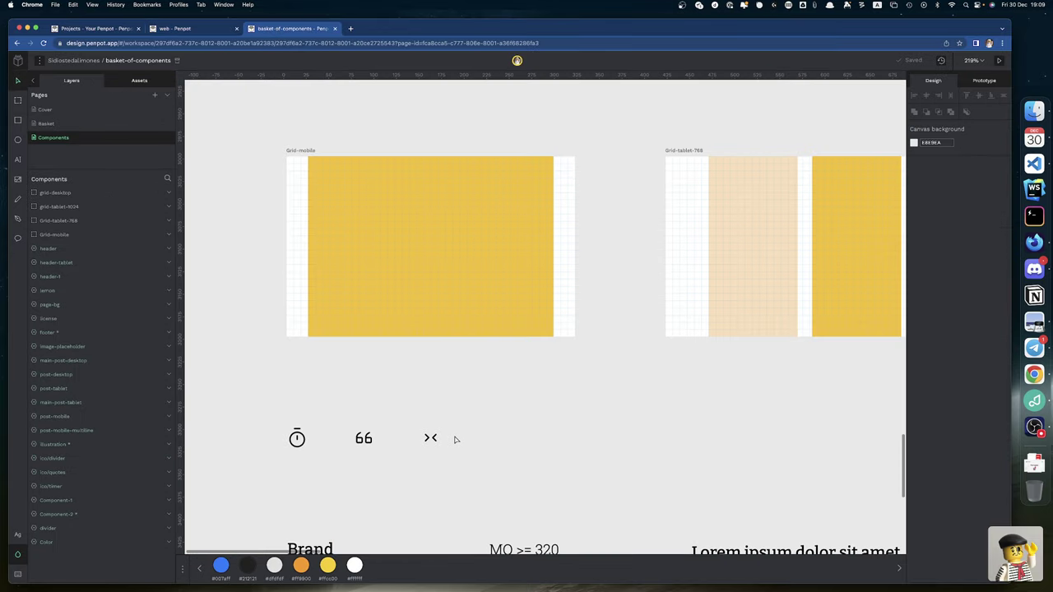
key("super+v")
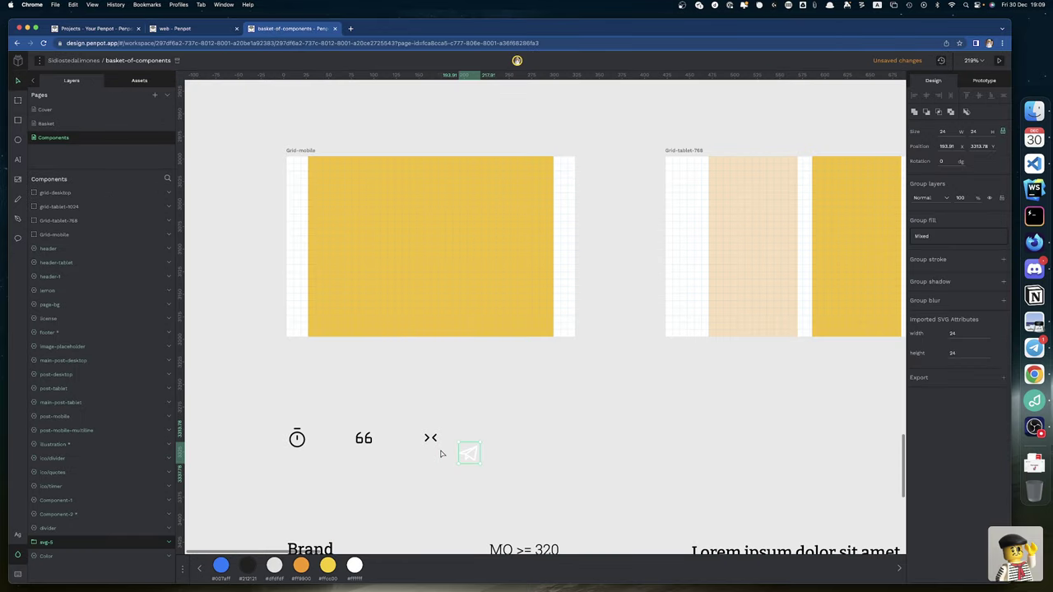
Step: Place the pasted paper-plane icon in the icon row beside ico/divider at X 225, Y 3297, aligning their top edges
key("alt")
left_click(368, 441)
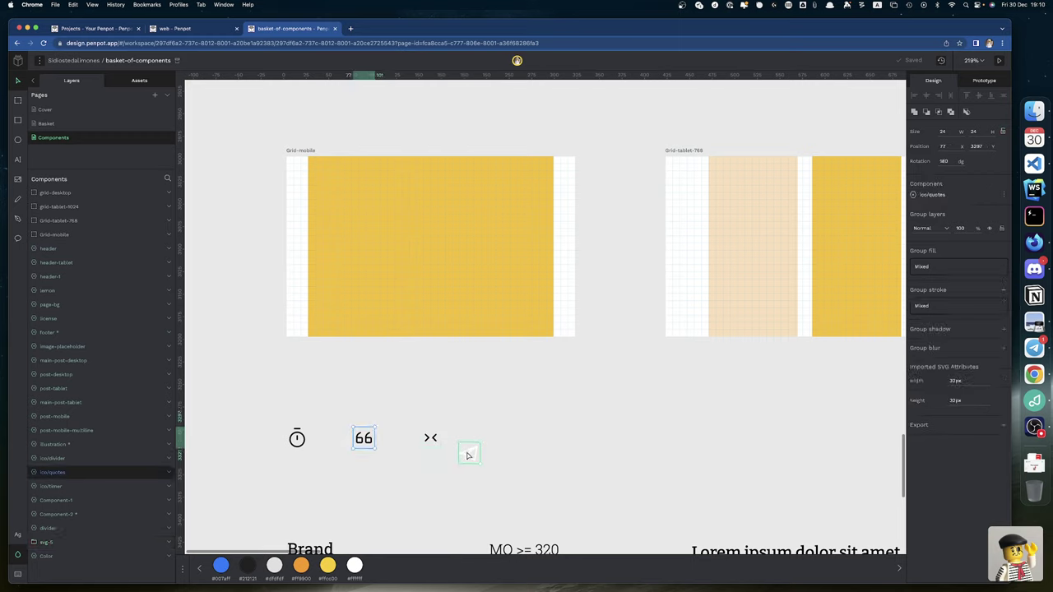
left_click_drag(463, 451, 491, 440)
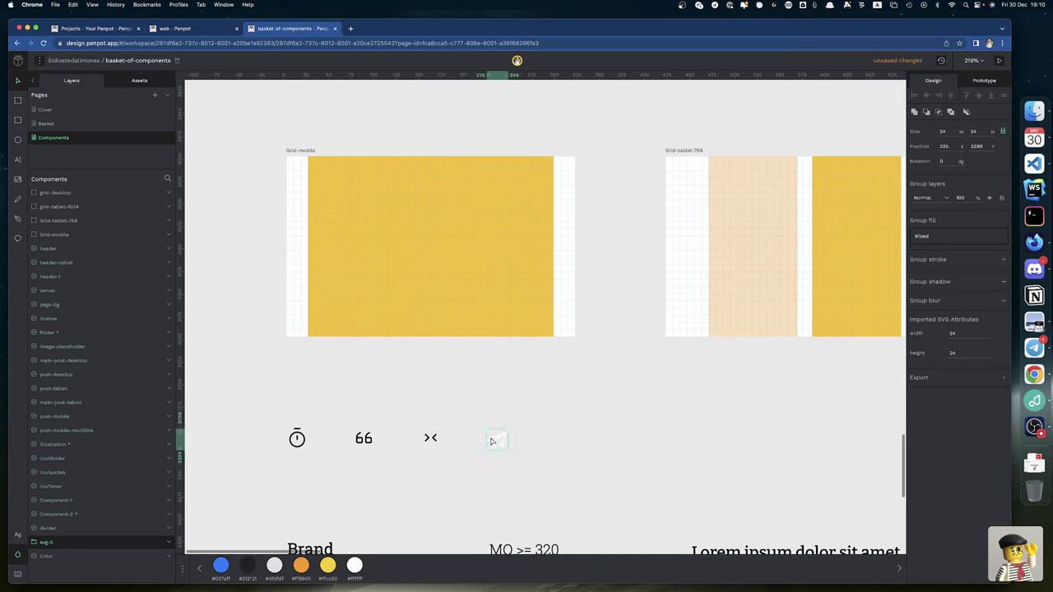
left_click(430, 439, "shift")
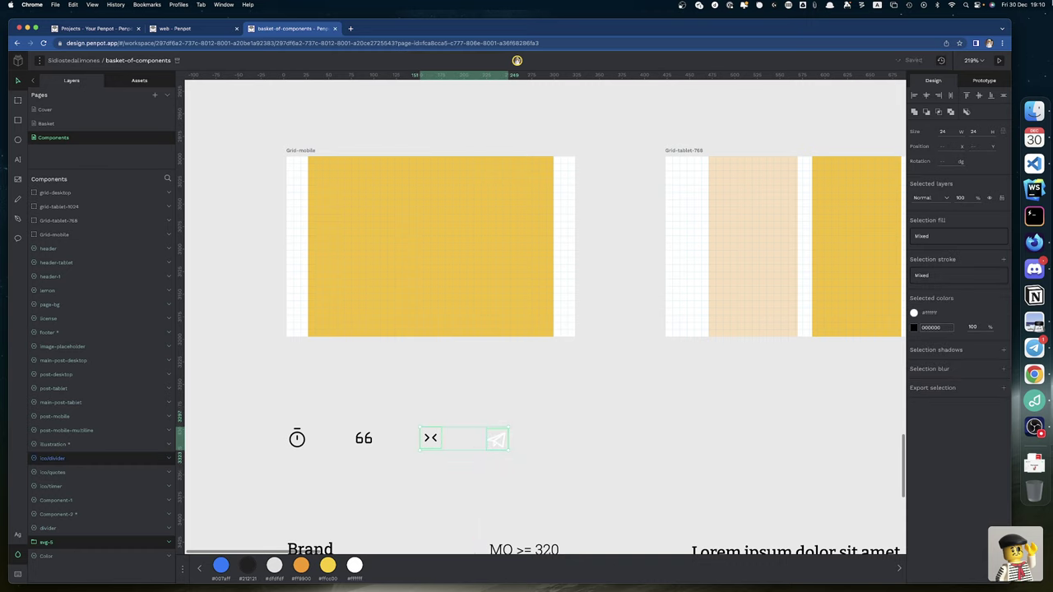
left_click(966, 95)
left_click(555, 463)
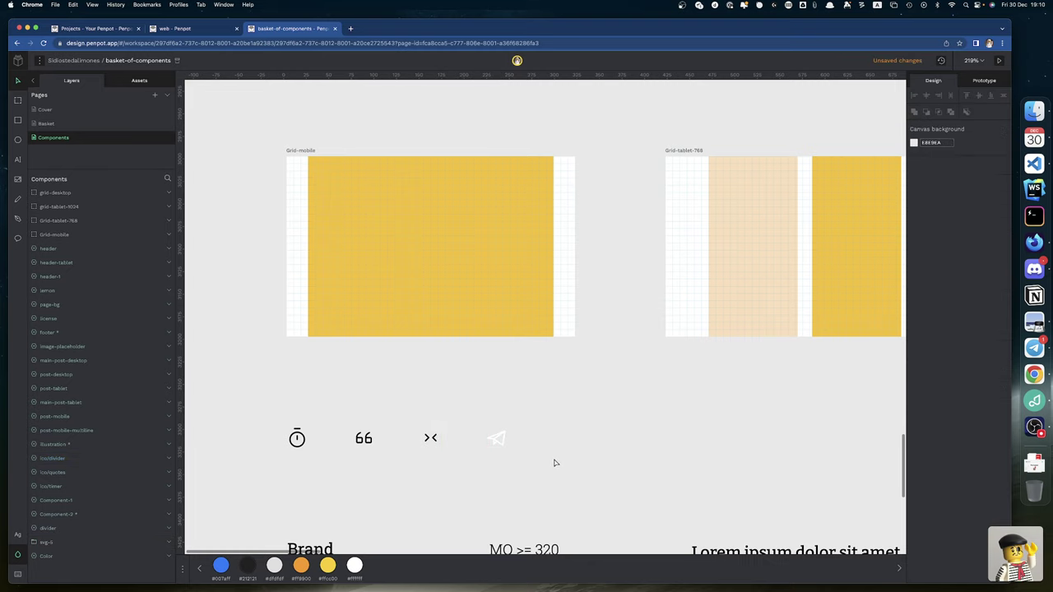
Step: Rename the paper-plane icon group as ico/mail
left_click(497, 446)
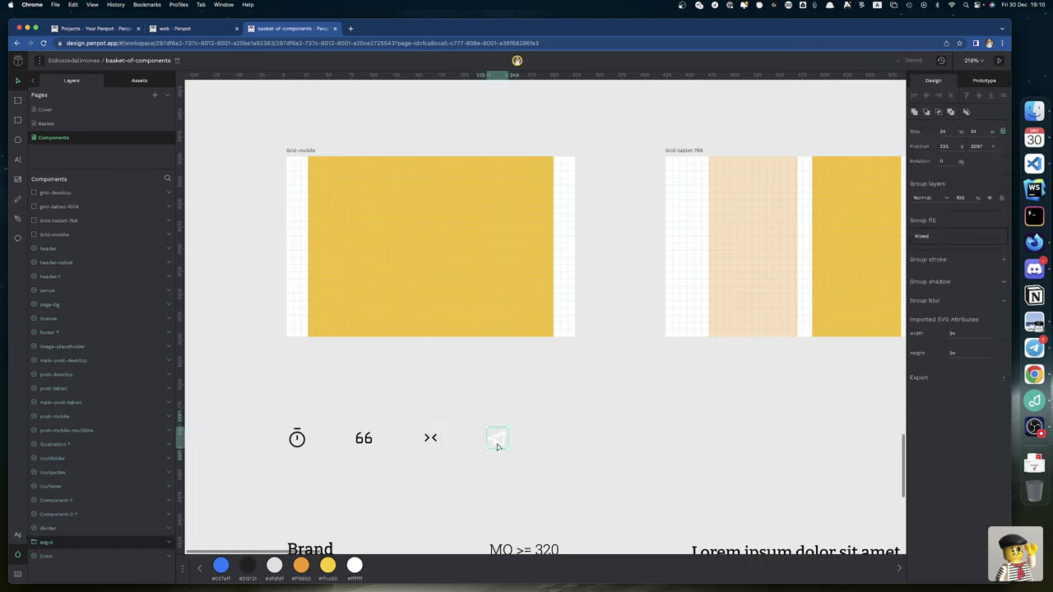
double_click(48, 542)
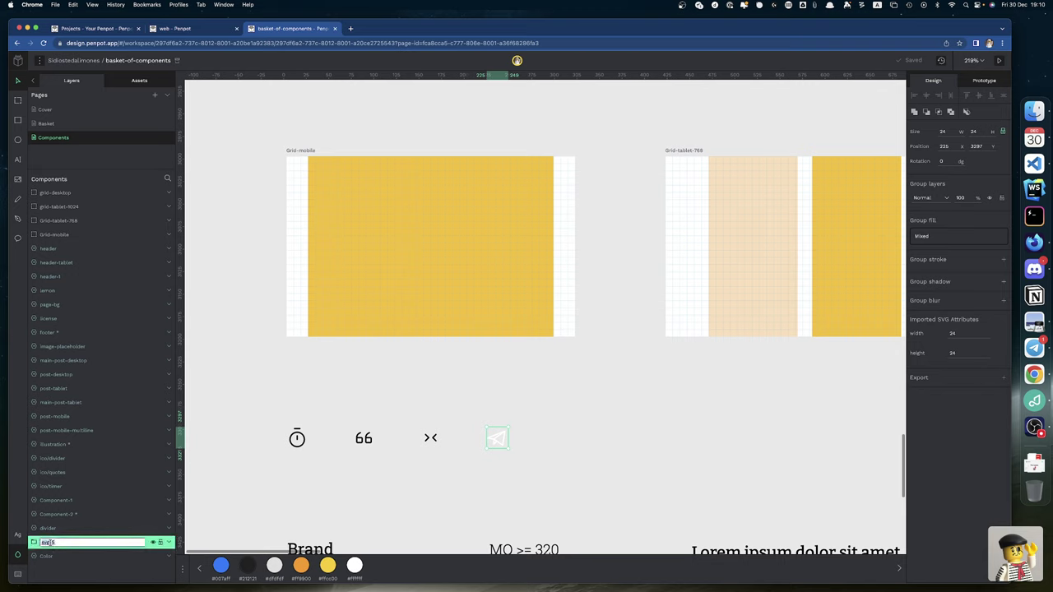
type("ico/mail")
key("Return")
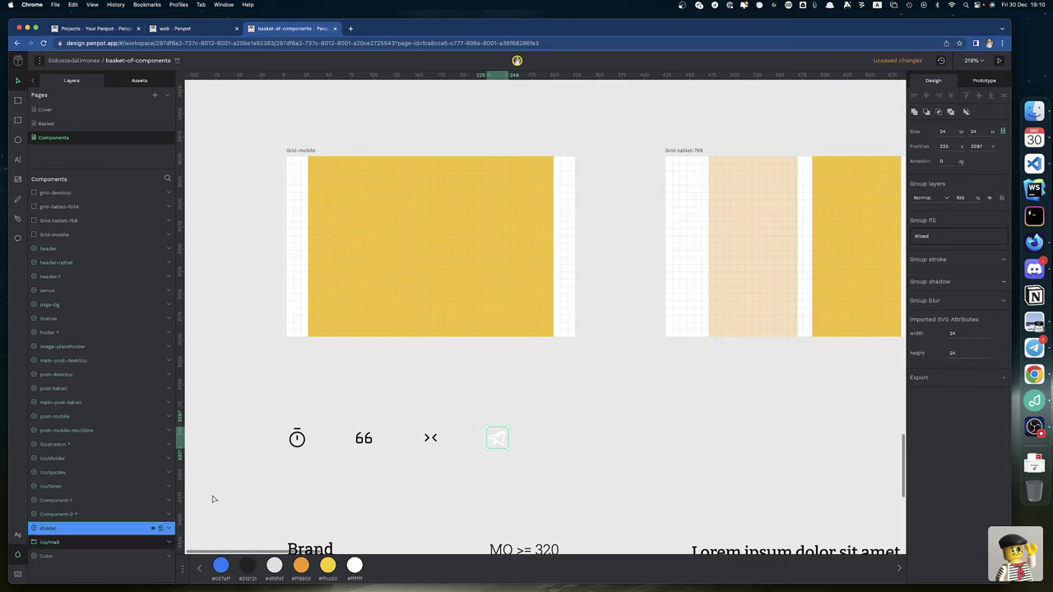
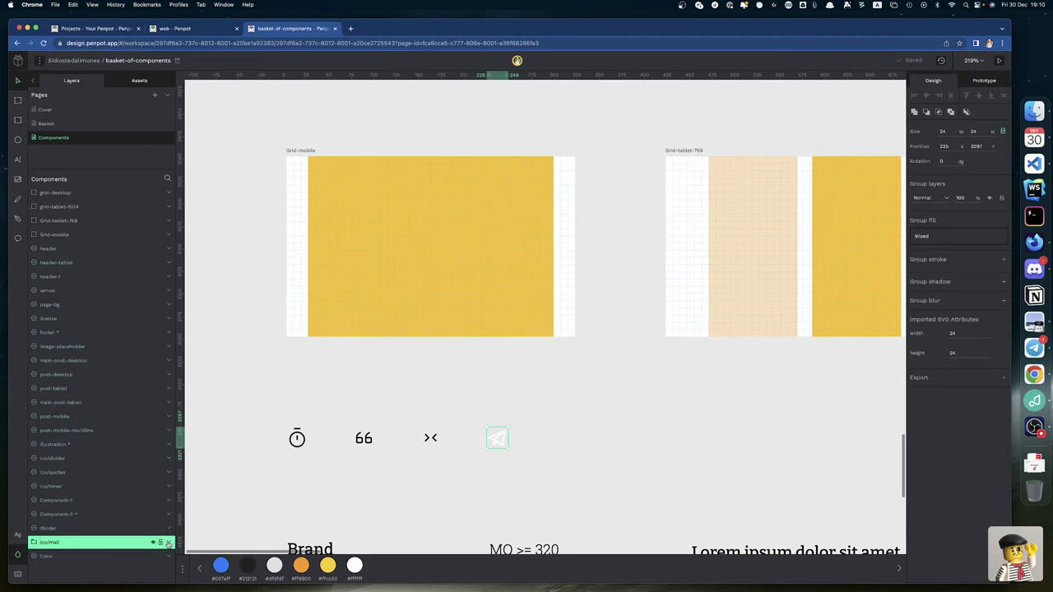
Step: Set the fill of the path inside ico/mail to #212121 from the file library colors
left_click(169, 541)
scroll(119, 522, "down", 1)
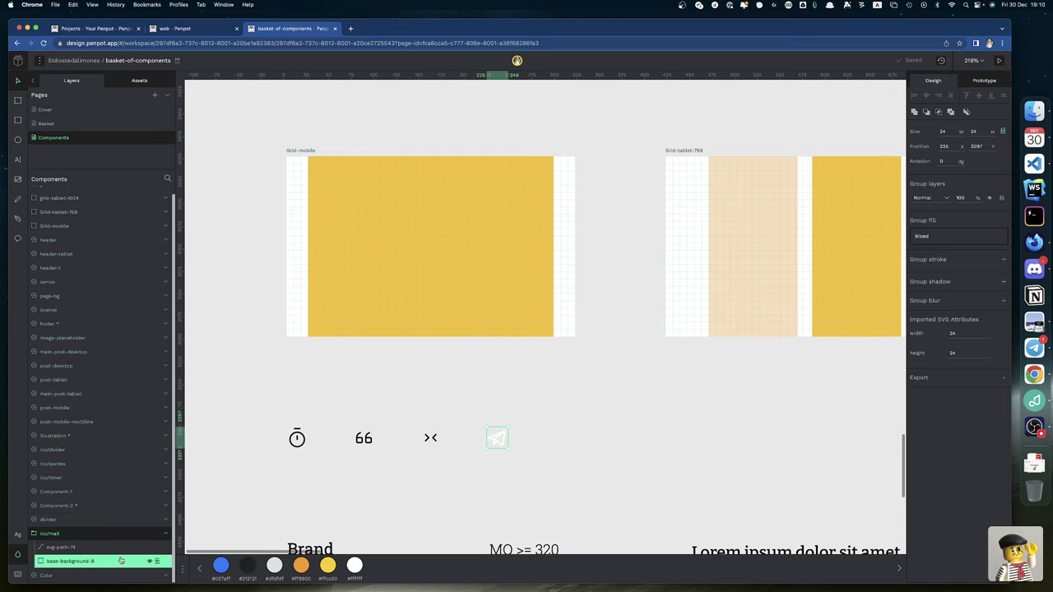
left_click(72, 551)
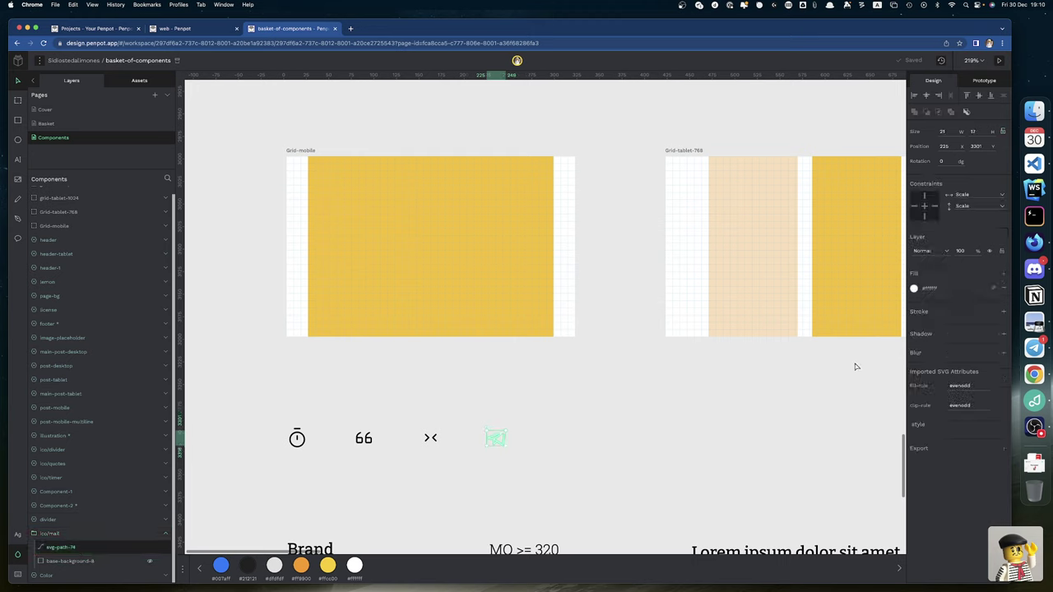
left_click(912, 289)
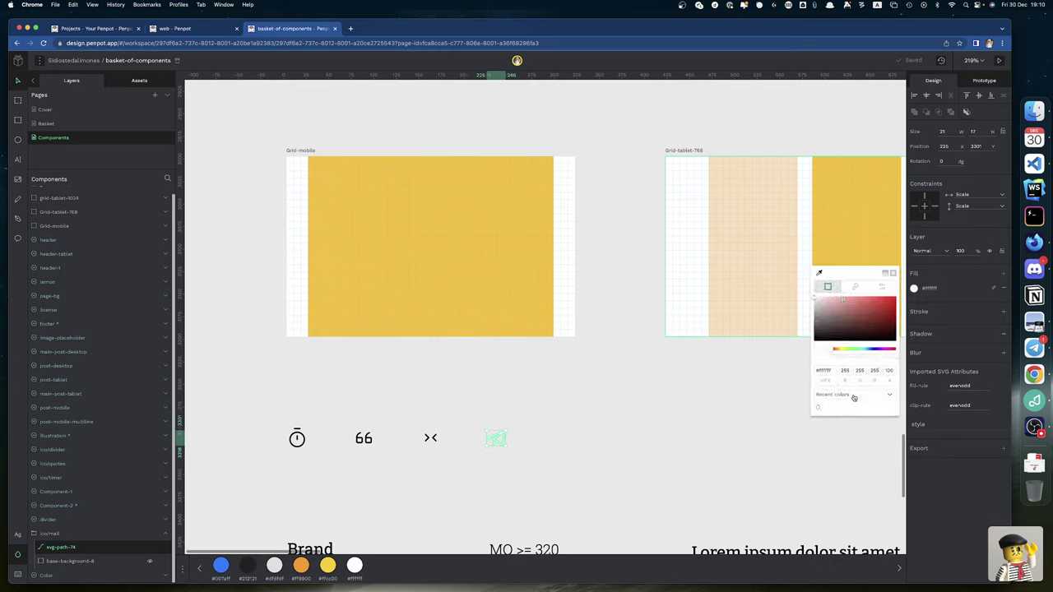
left_click(853, 397)
left_click(839, 403)
left_click(861, 407)
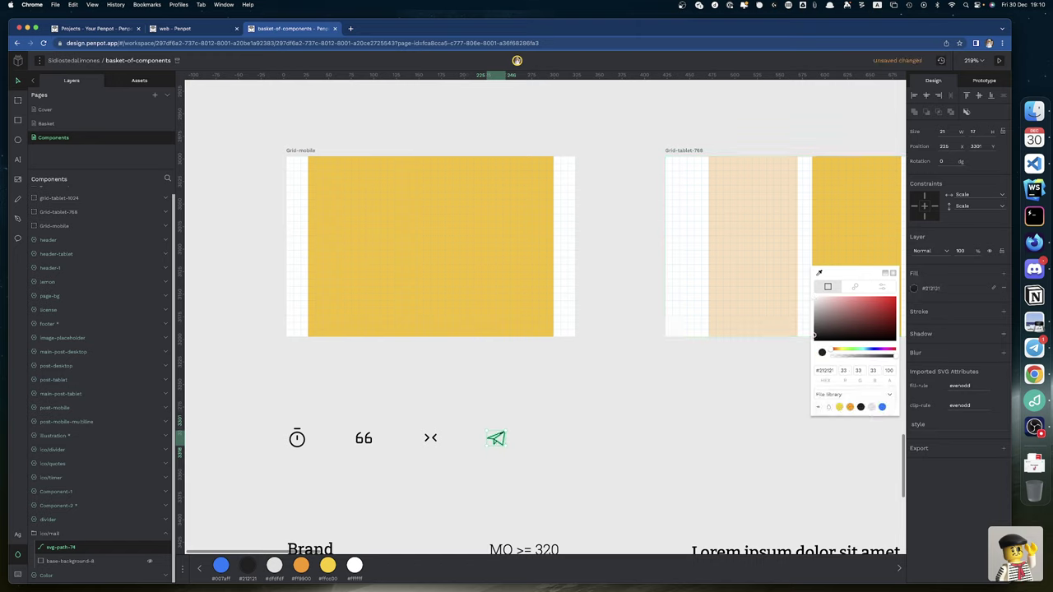
left_click(605, 443)
Step: Create a component from the ico/mail group, and apply the shared library update in the web file
left_click(497, 440)
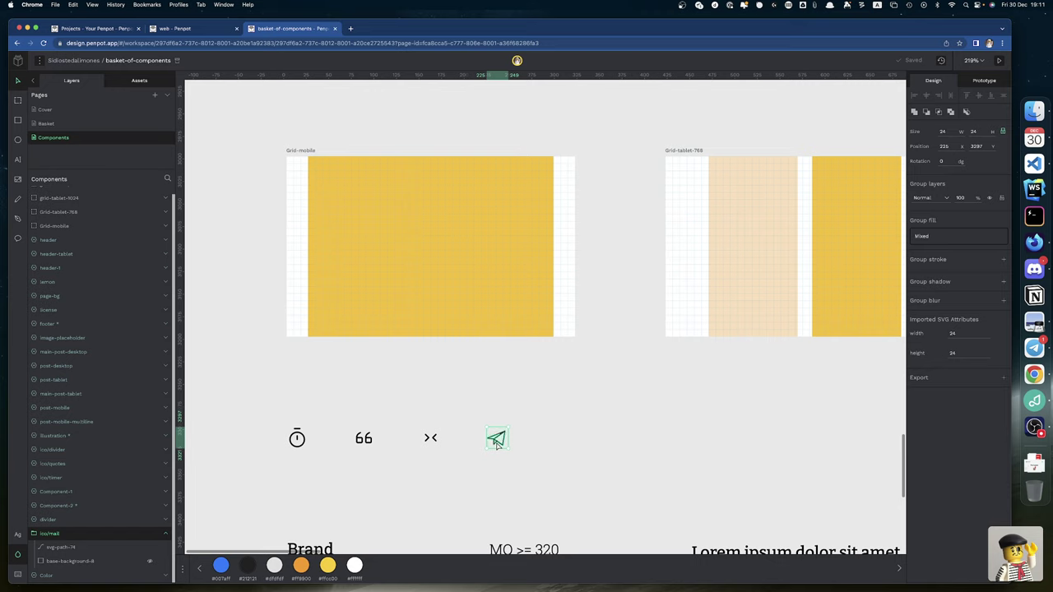
key("super+k")
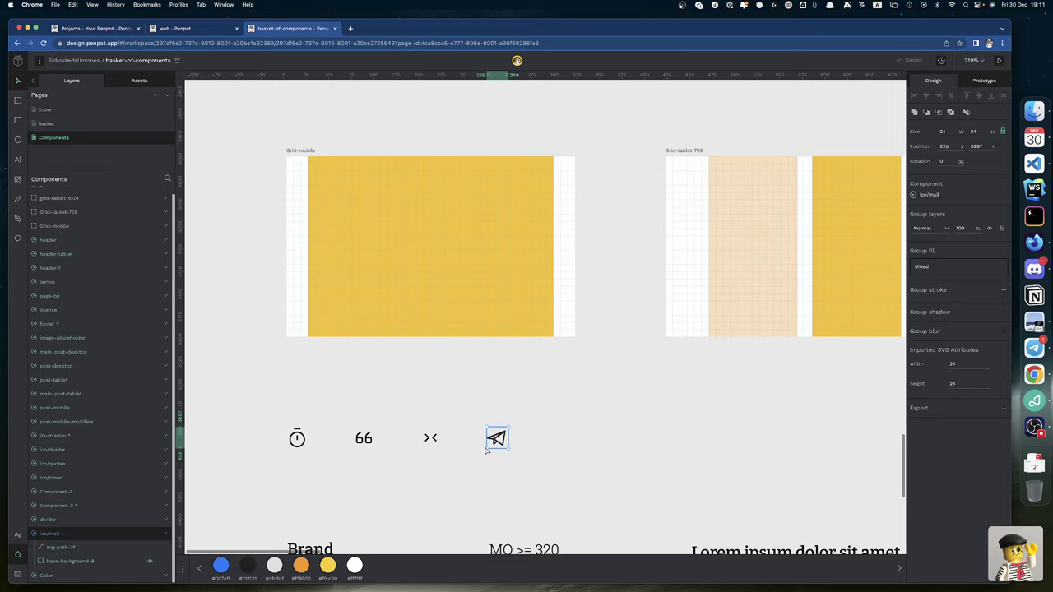
left_click(199, 29)
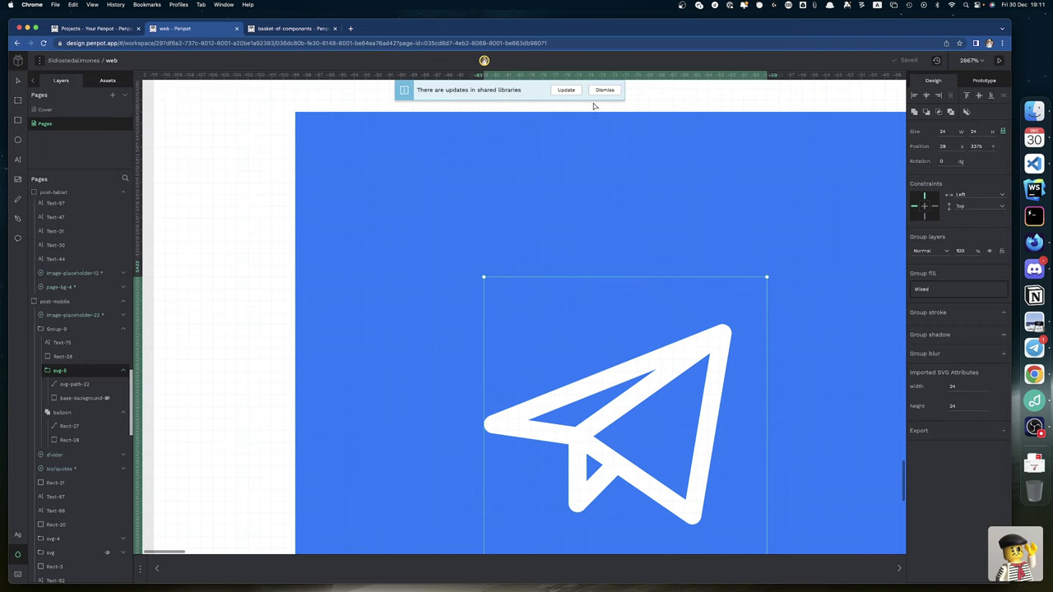
left_click(565, 92)
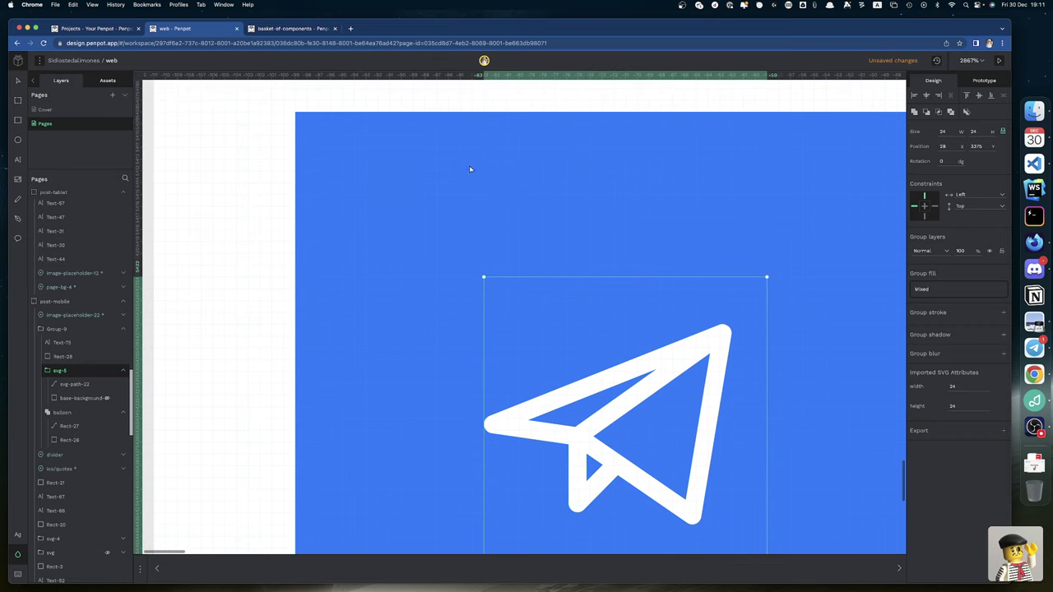
Step: Select the whole email callout group at the bottom of the post-mobile board
scroll(443, 250, "down", 10)
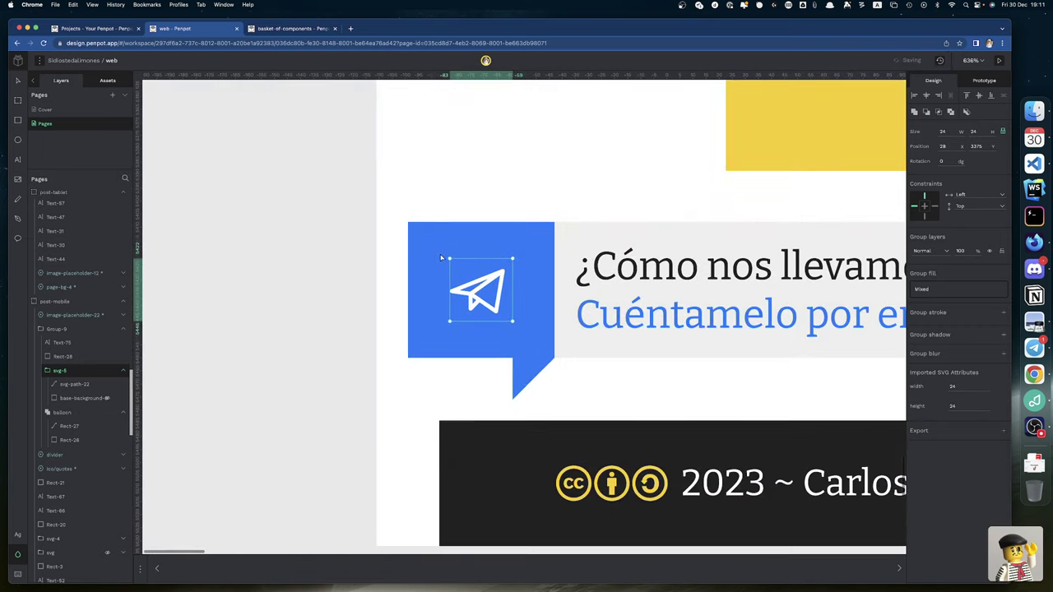
scroll(441, 258, "down", 1)
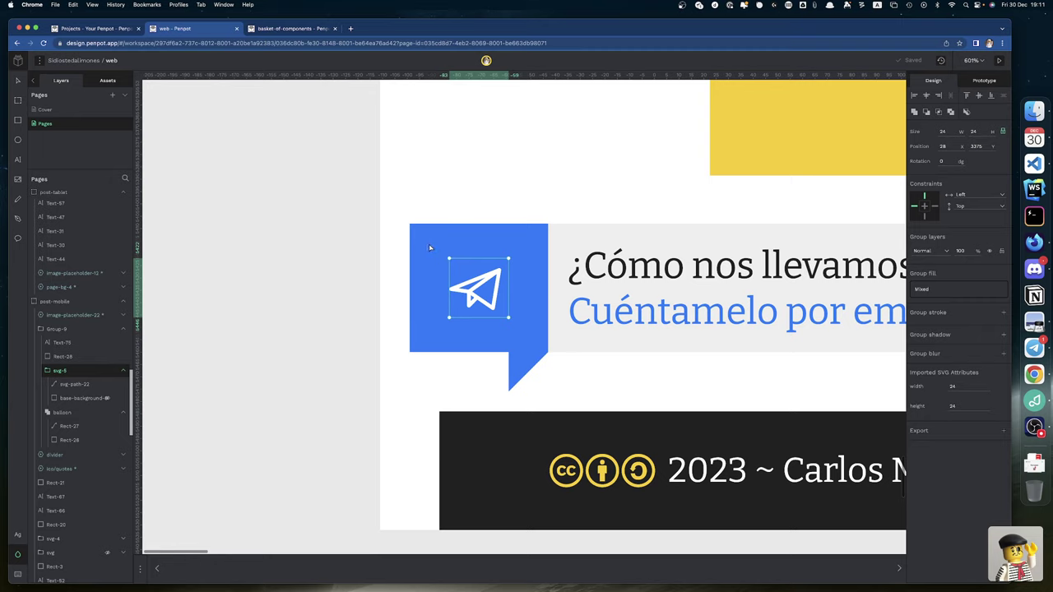
left_click(322, 260)
left_click(473, 251)
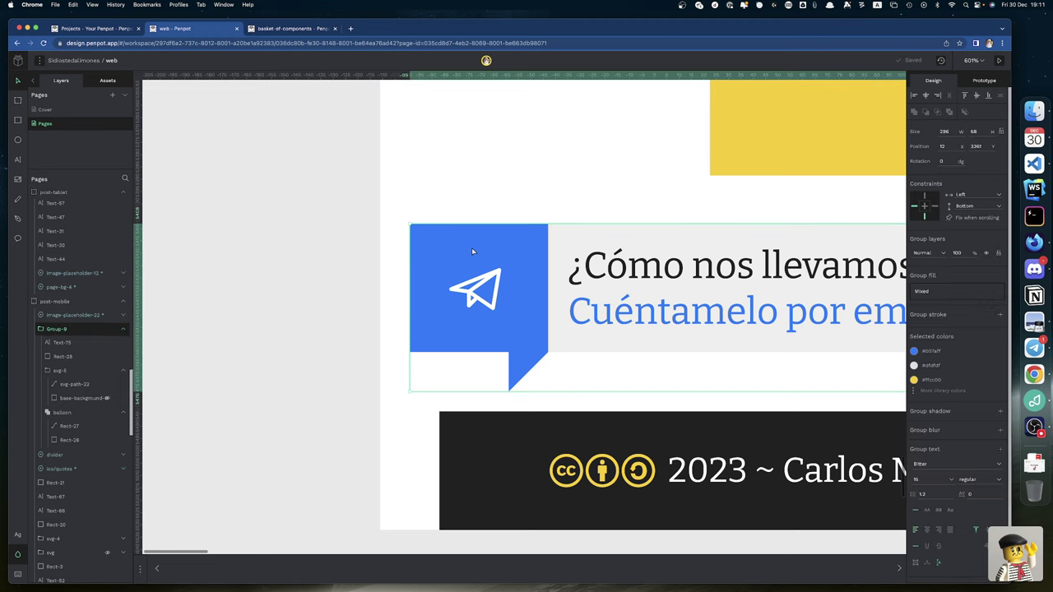
left_click(215, 339)
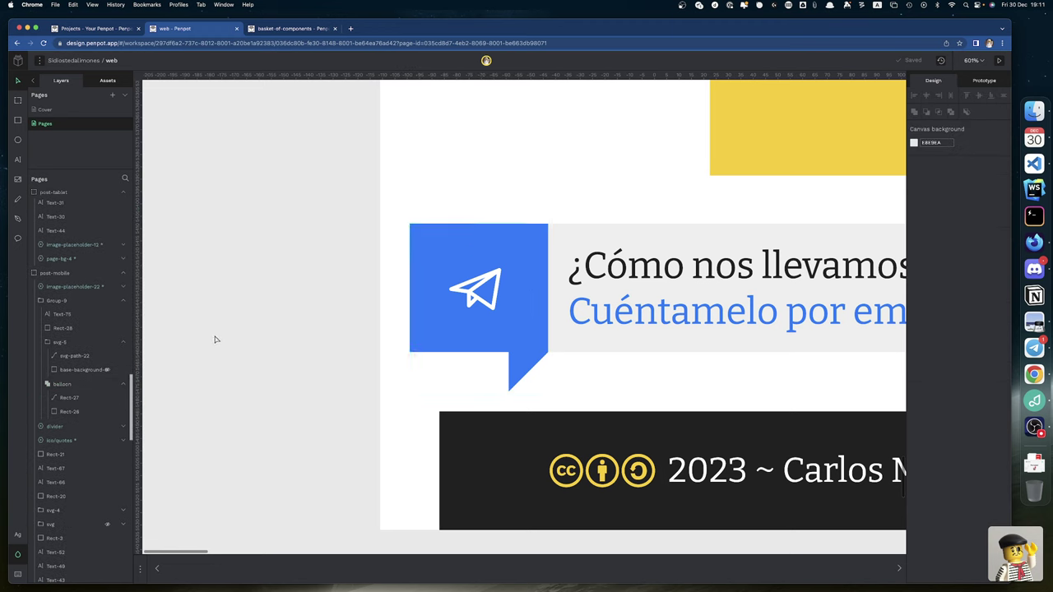
left_click(543, 253)
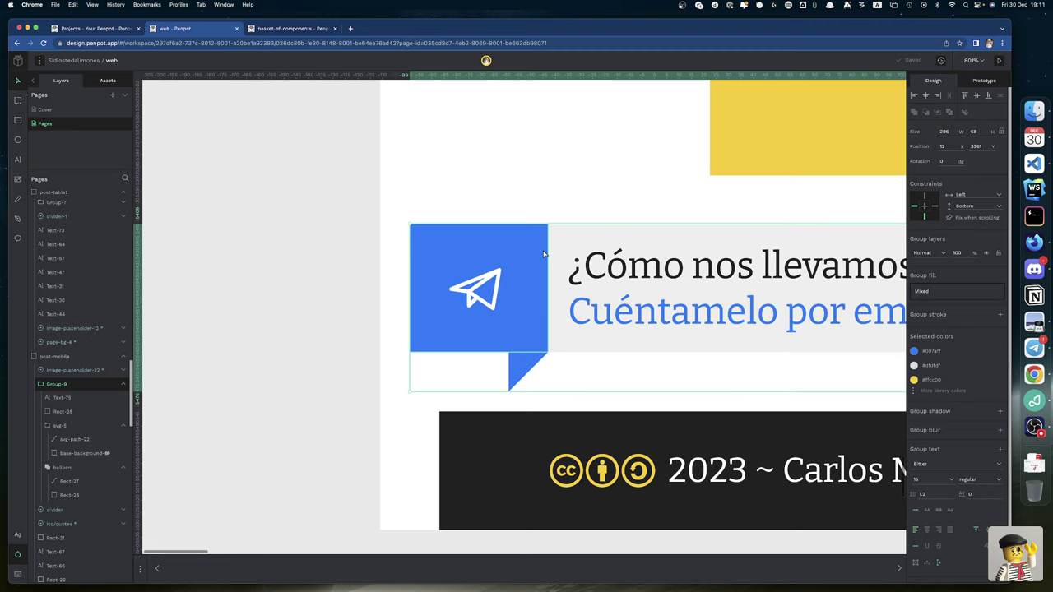
Step: Add the email callouts from the tablet and desktop post boards to the selection and copy all three callouts
scroll(543, 253, "down", 10)
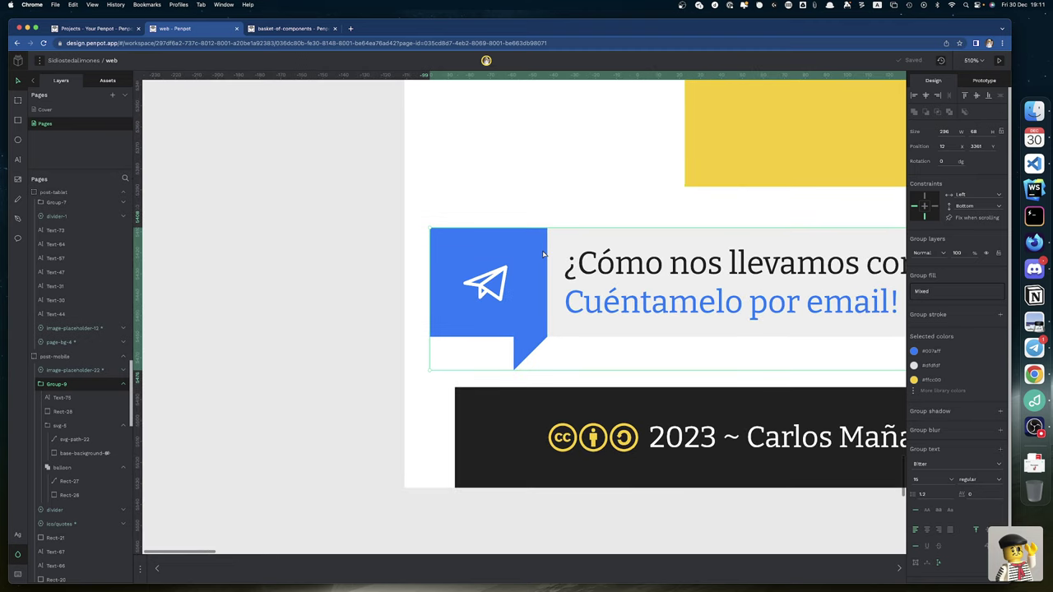
scroll(543, 253, "right", 6)
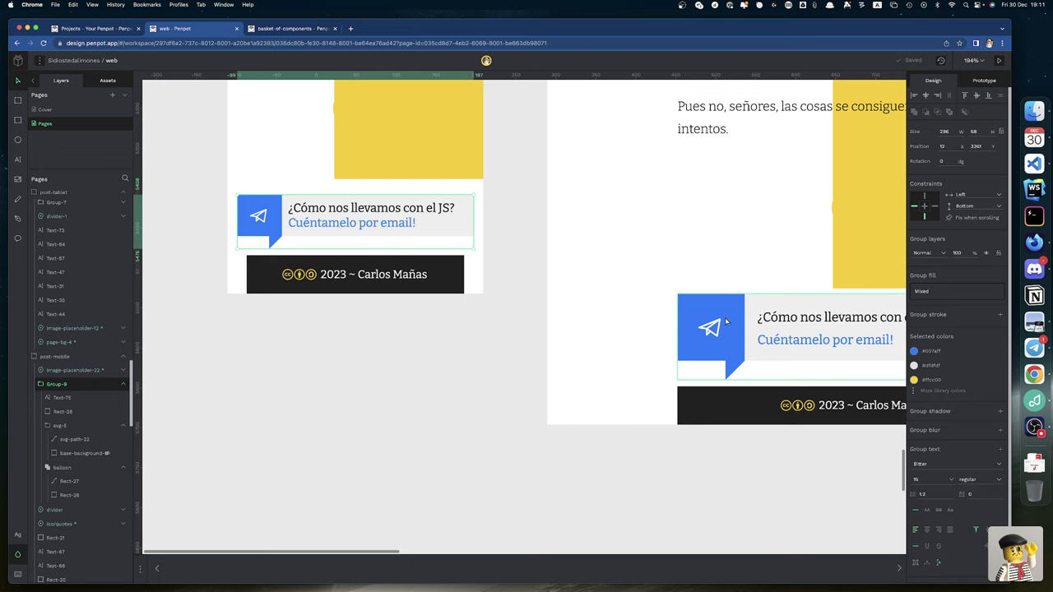
scroll(726, 321, "right", 15)
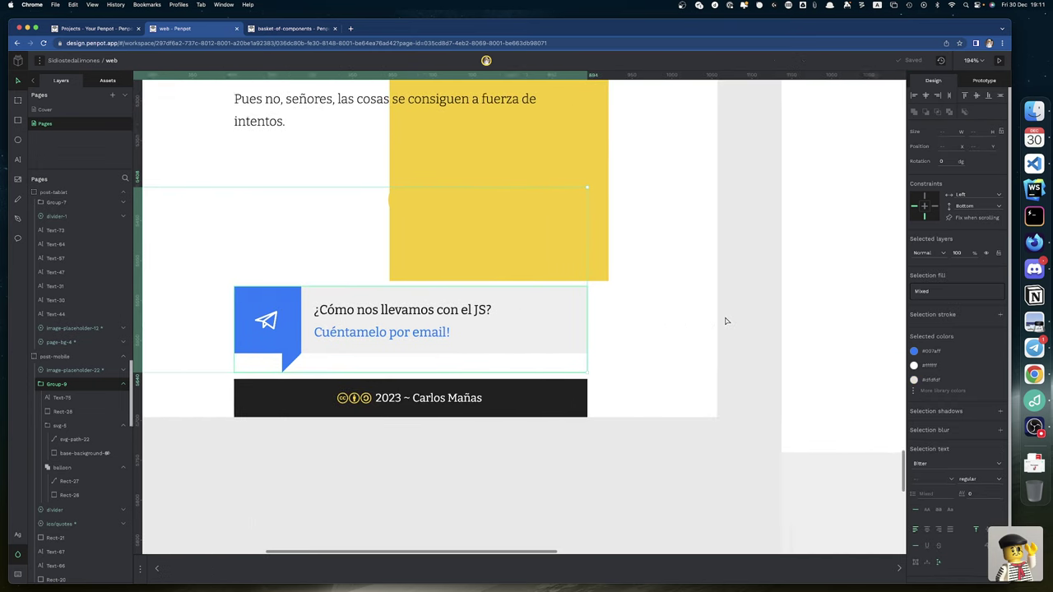
scroll(727, 321, "right", 5)
scroll(726, 321, "down", 10)
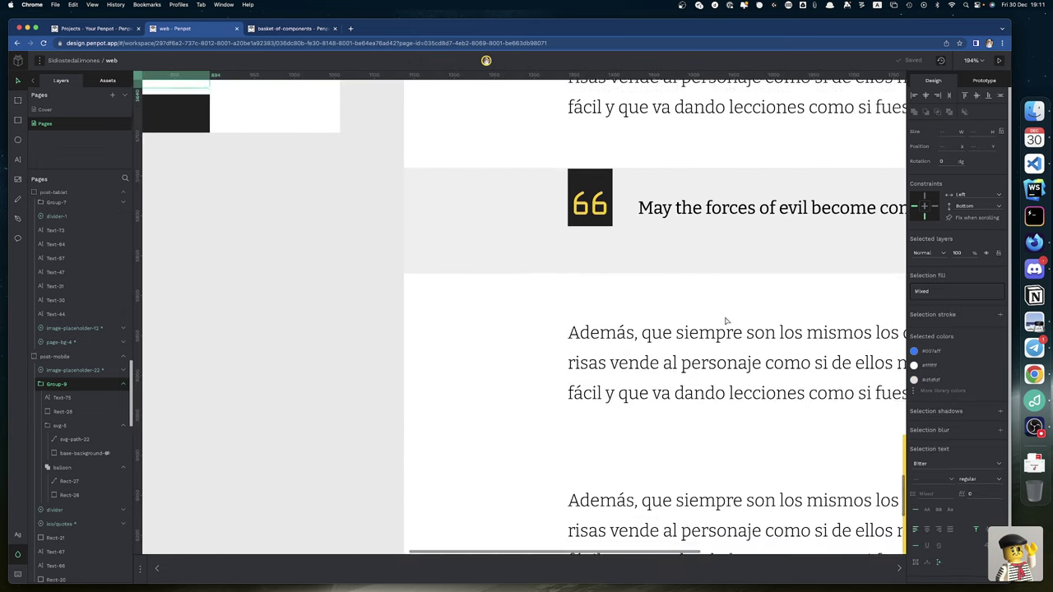
scroll(726, 321, "down", 10)
scroll(726, 321, "up", 10)
scroll(726, 320, "right", 5)
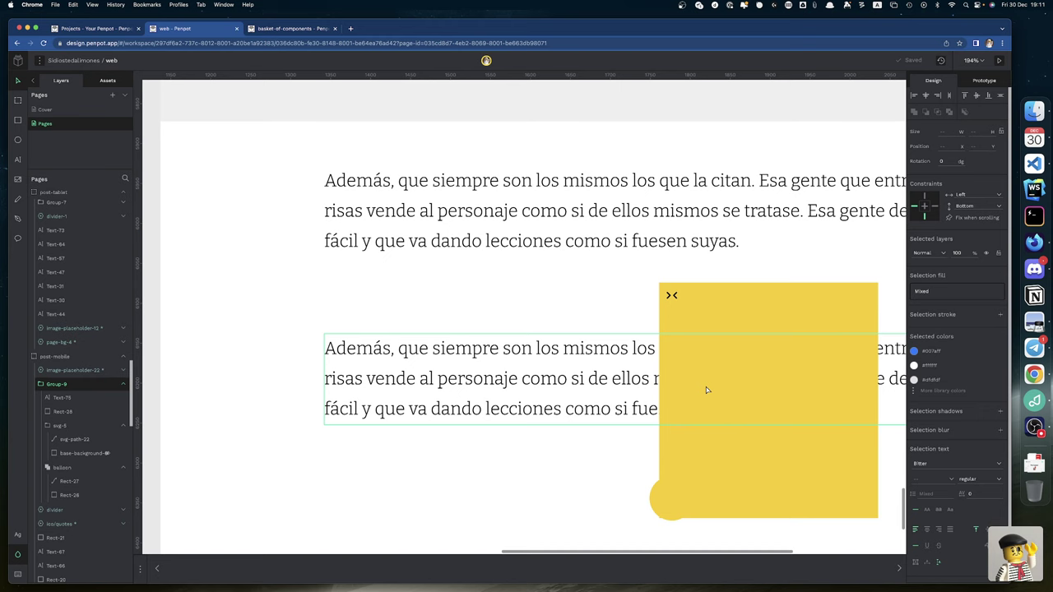
scroll(706, 386, "down", 5)
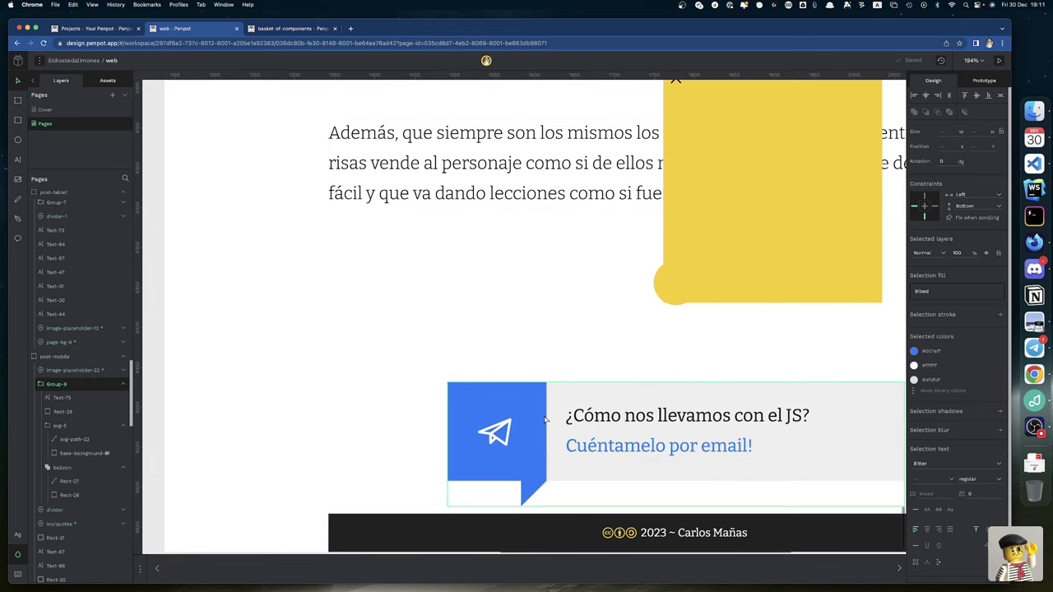
left_click(544, 419, "shift")
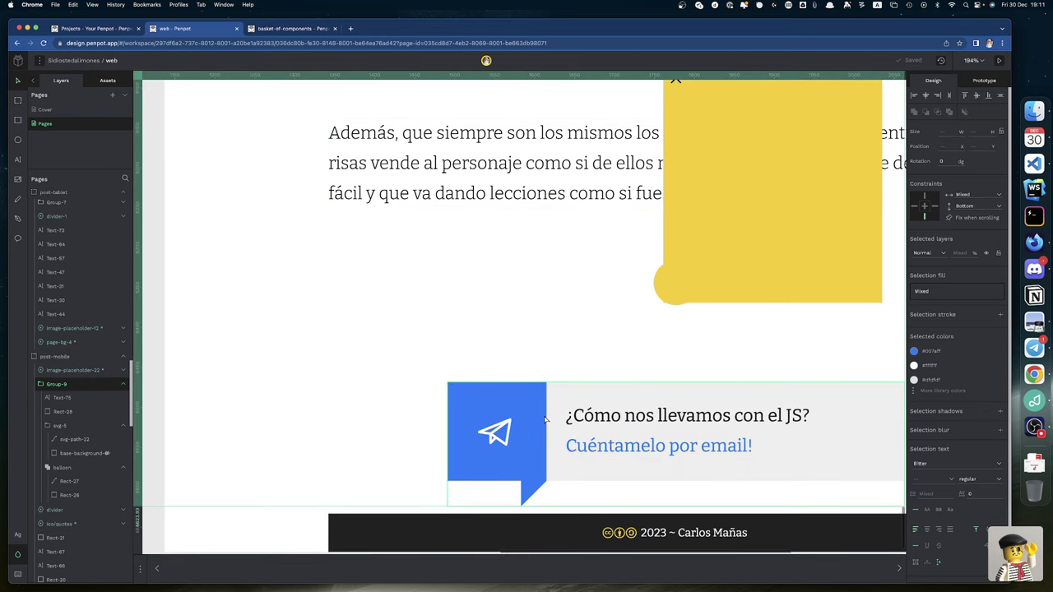
Step: Paste the three email callouts into the basket-of-components file, on the Components page below the yellow divider component
left_click(276, 32)
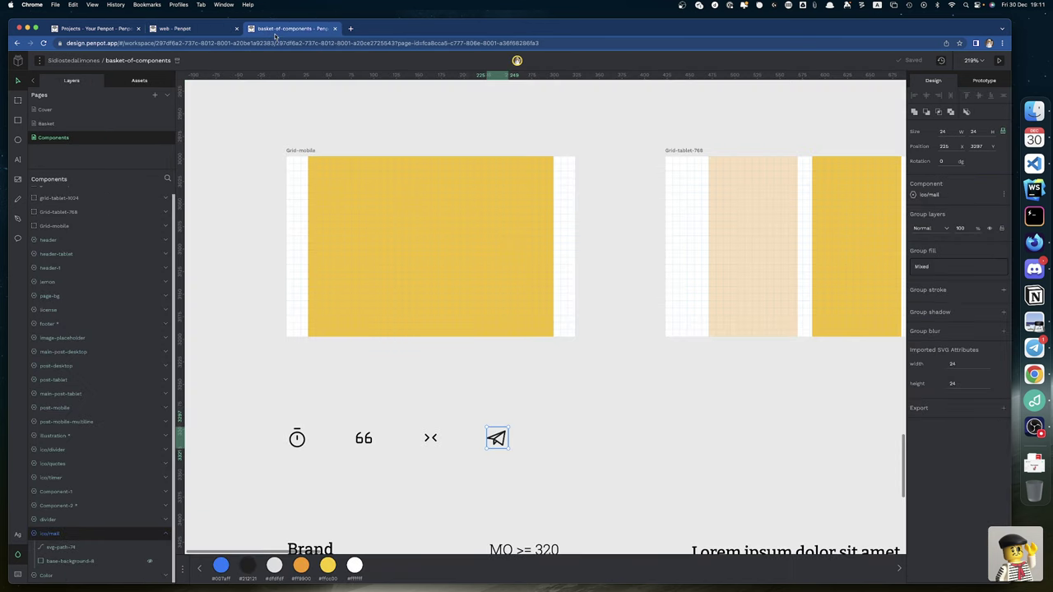
scroll(481, 354, "down", 7)
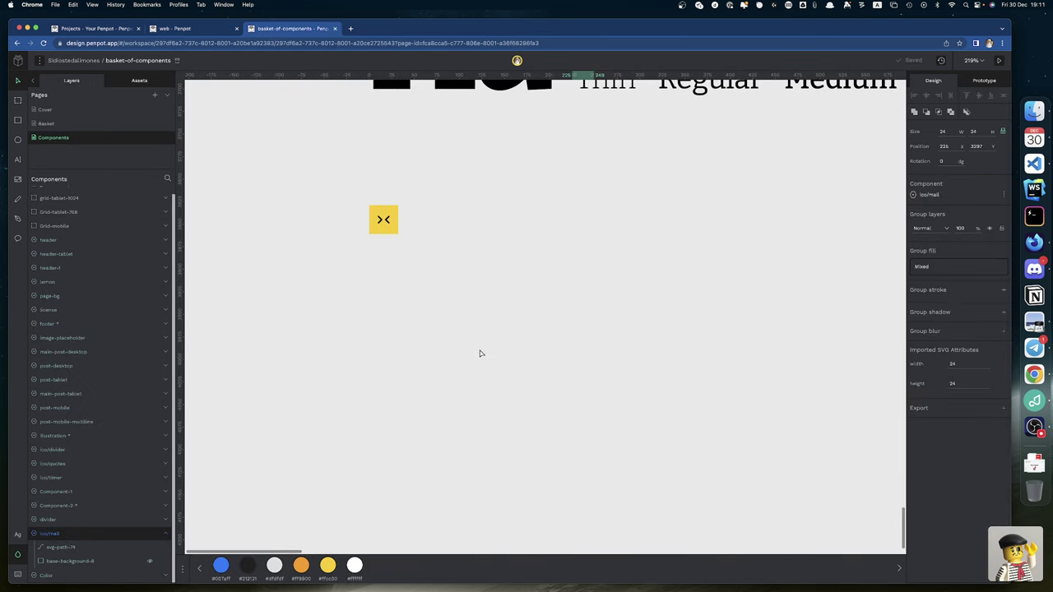
scroll(475, 387, "down", 5)
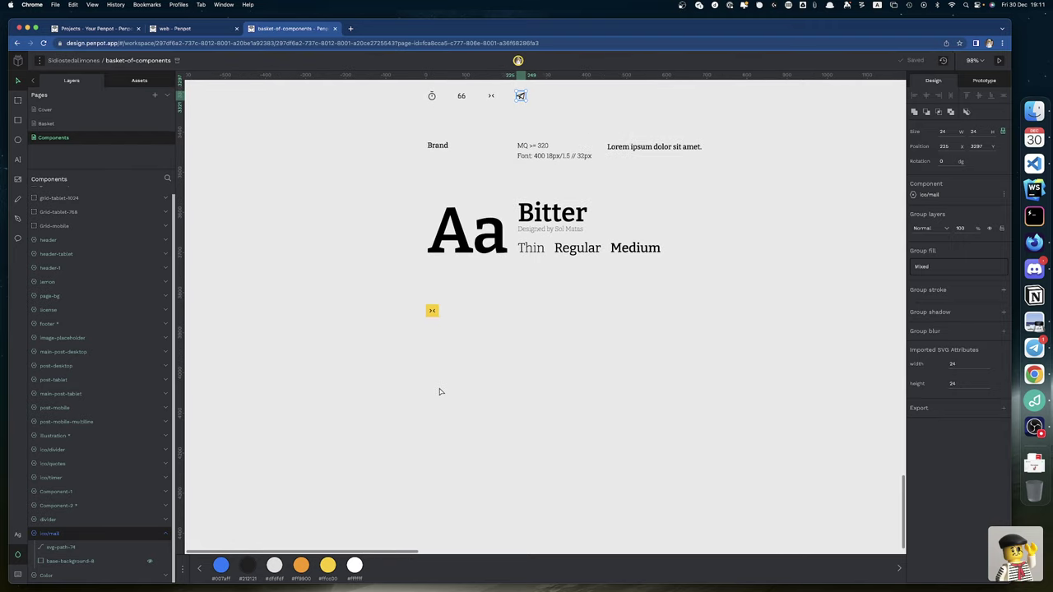
left_click(440, 403)
key("super+v")
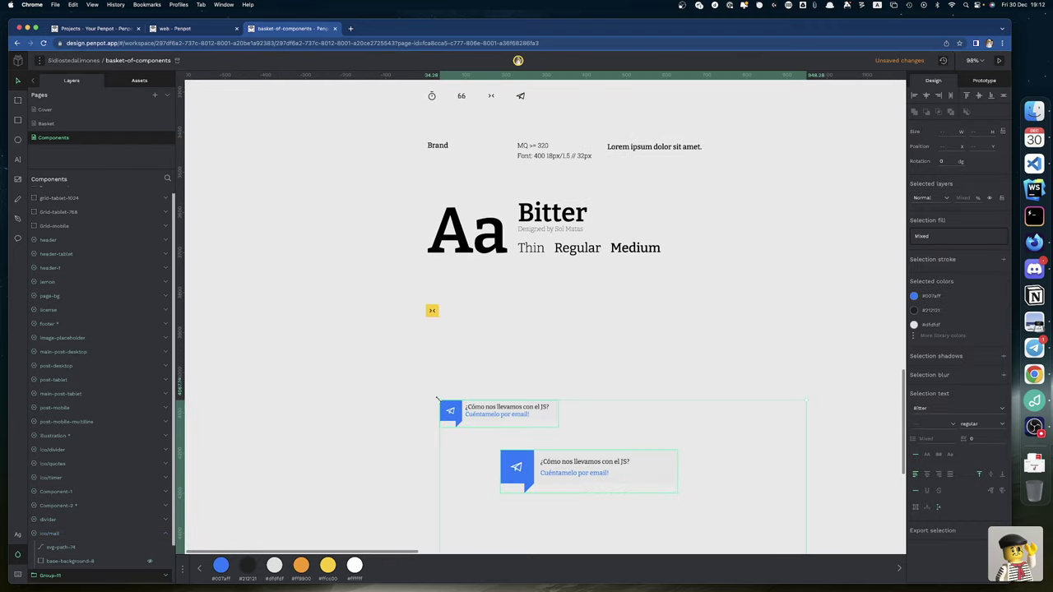
scroll(438, 398, "down", 5)
scroll(448, 402, "right", 2)
scroll(451, 404, "down", 5)
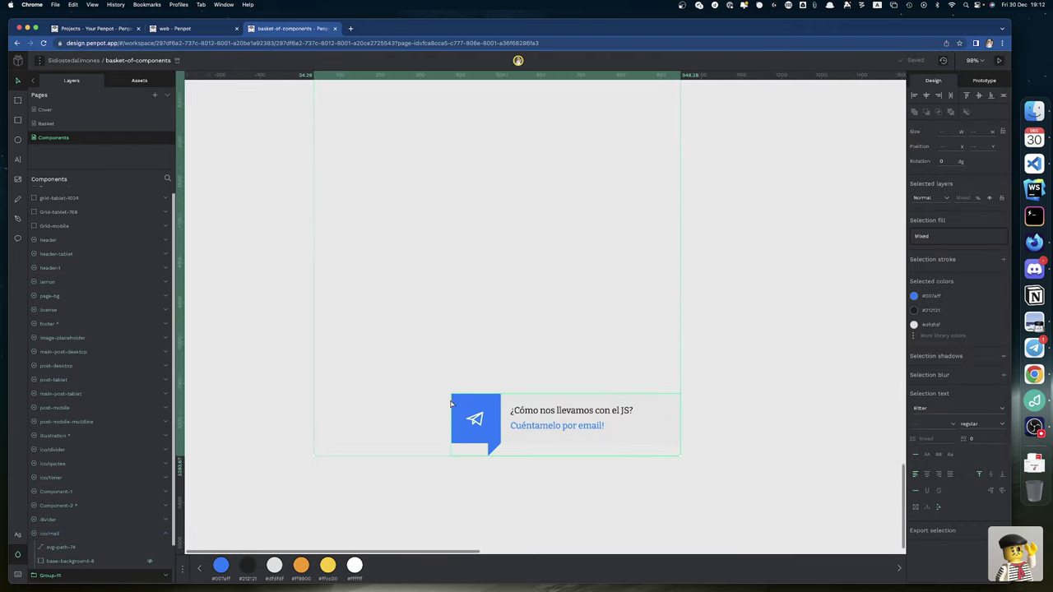
scroll(450, 404, "up", 5)
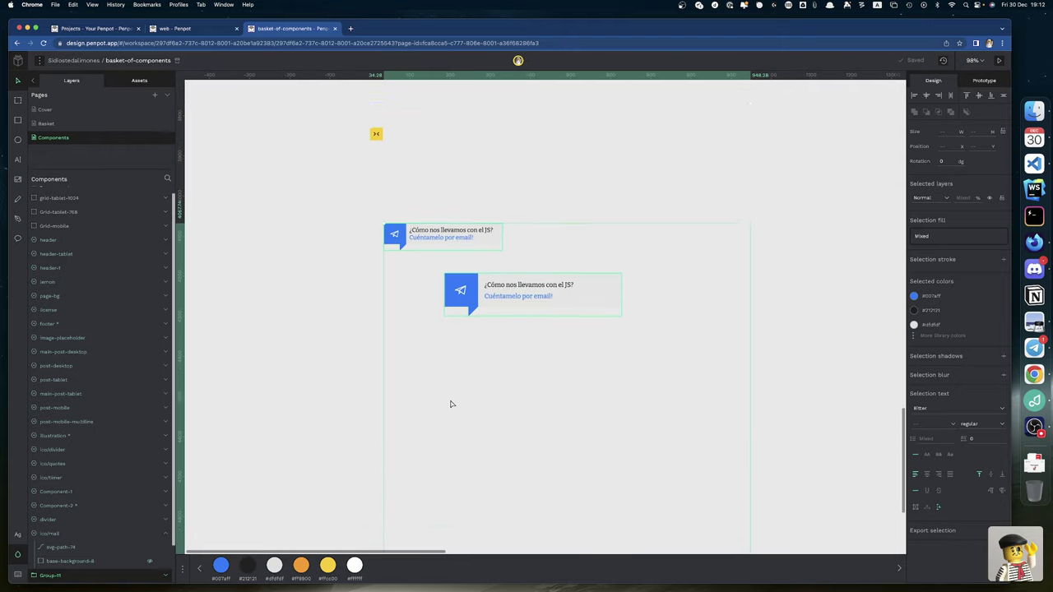
scroll(478, 252, "up", 15)
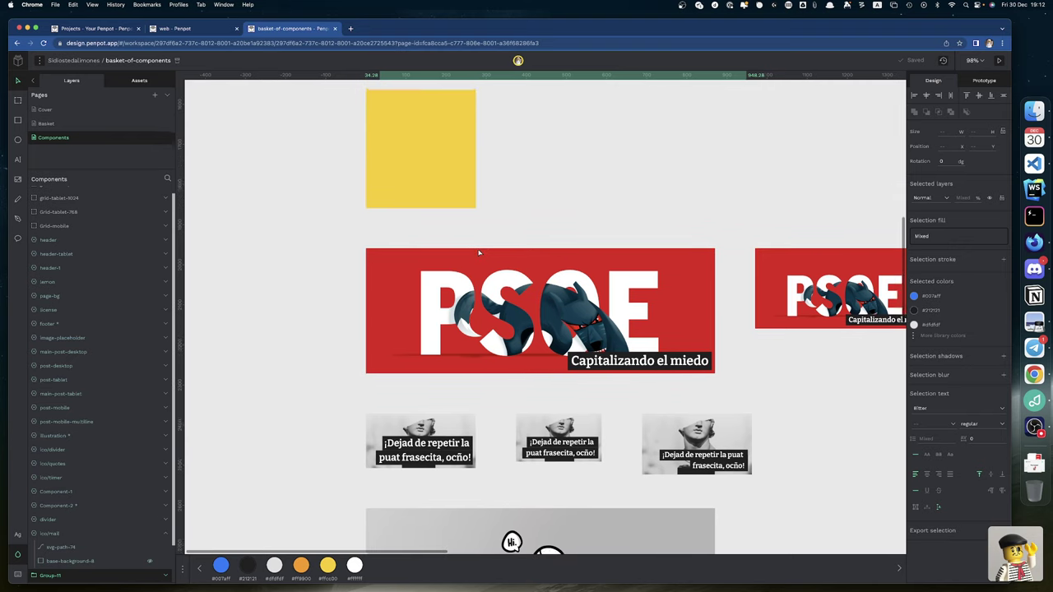
scroll(478, 253, "down", 15)
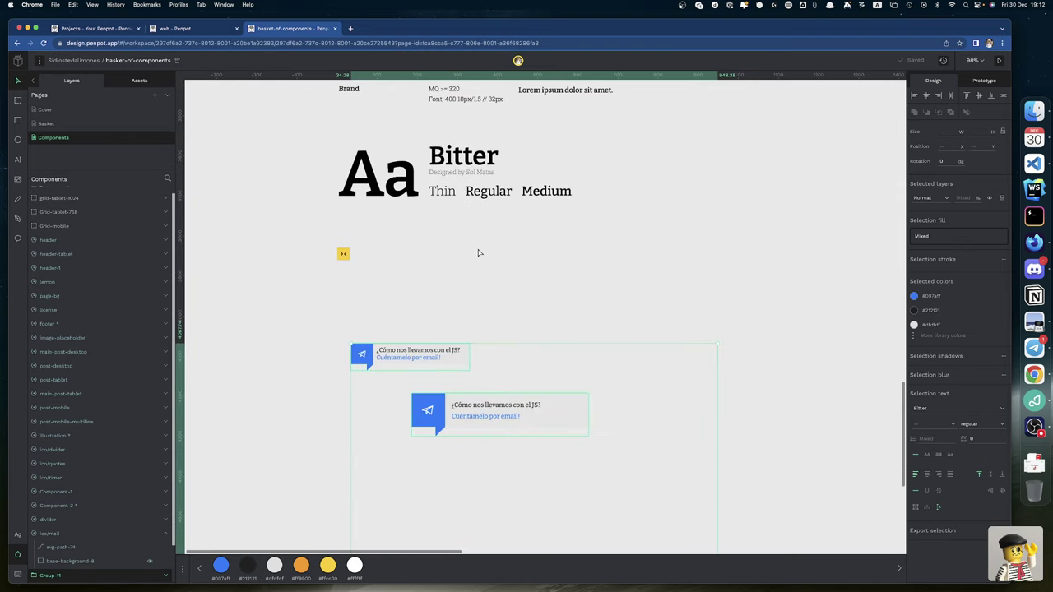
Step: Move the smallest email callout up beneath the divider component and align their left edges
left_click(460, 317)
left_click_drag(404, 361, 402, 315)
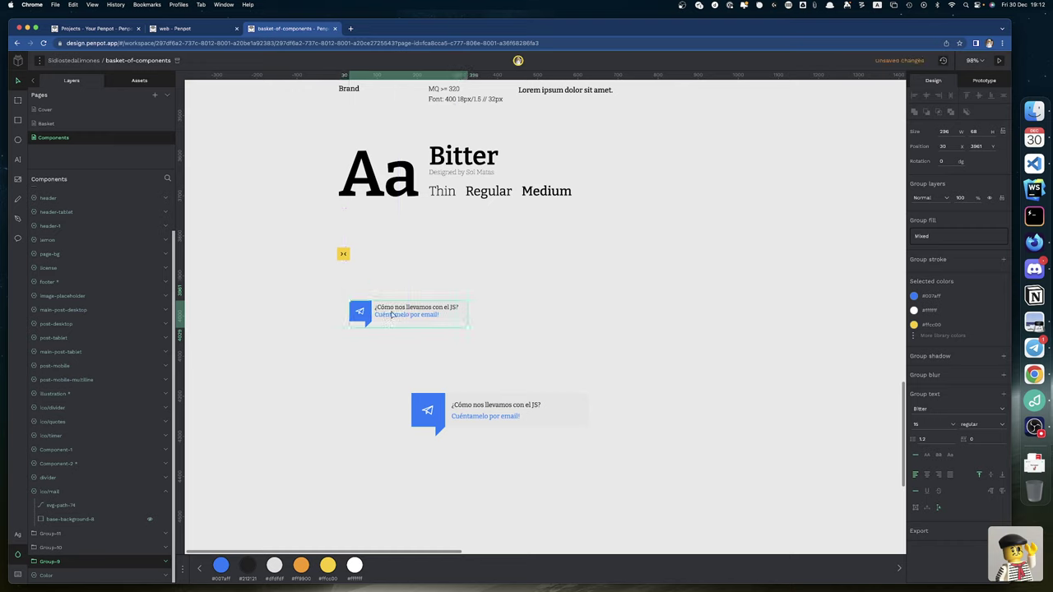
left_click(342, 256, "shift")
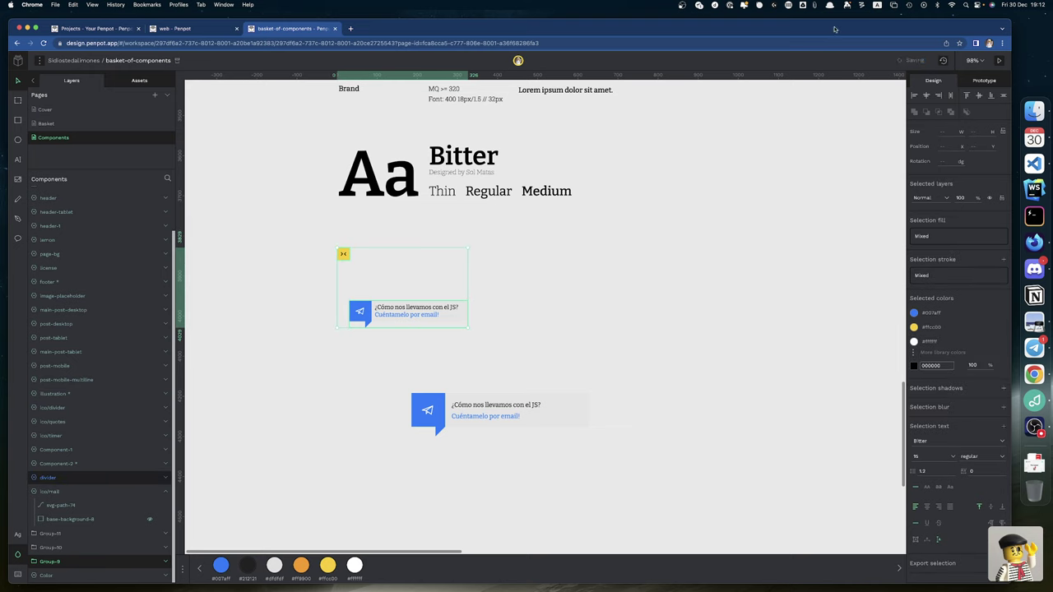
left_click(914, 96)
left_click(597, 328)
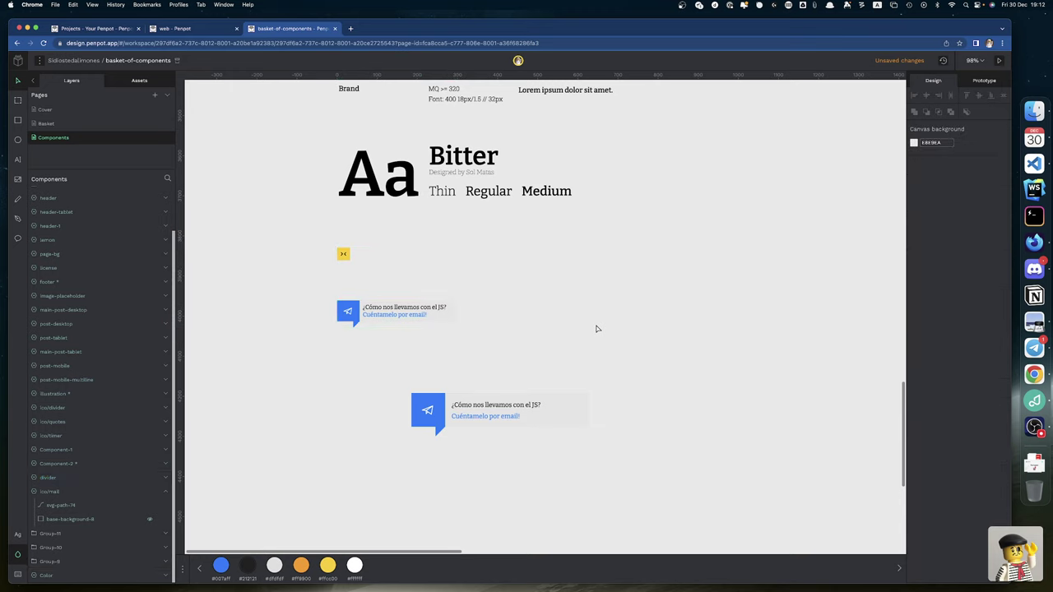
Step: Update the main component from the yellow divider instance and apply the shared library update in the web file
left_click(343, 256)
right_click(343, 257)
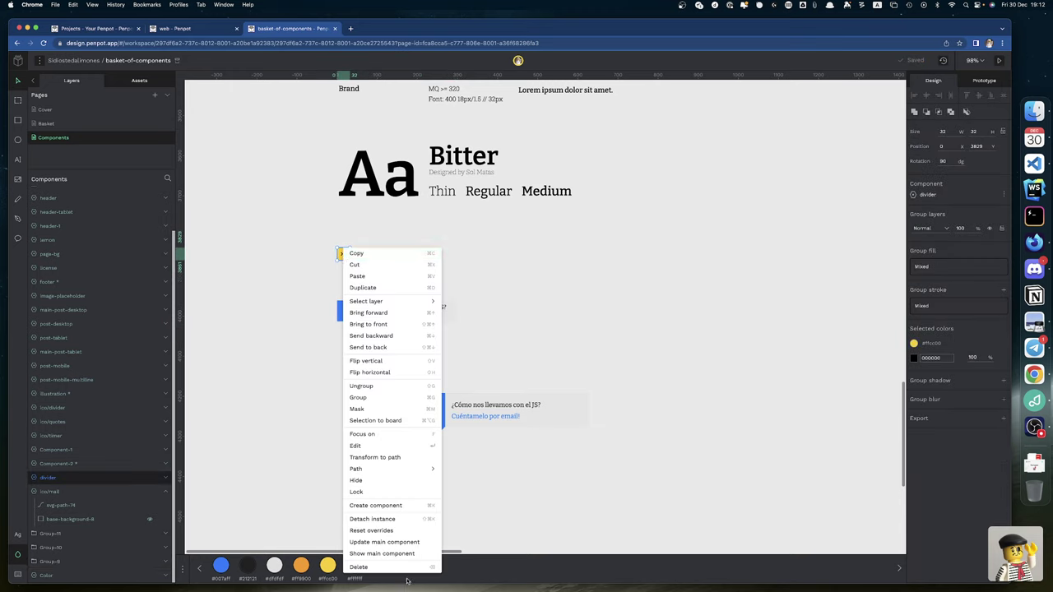
left_click(384, 542)
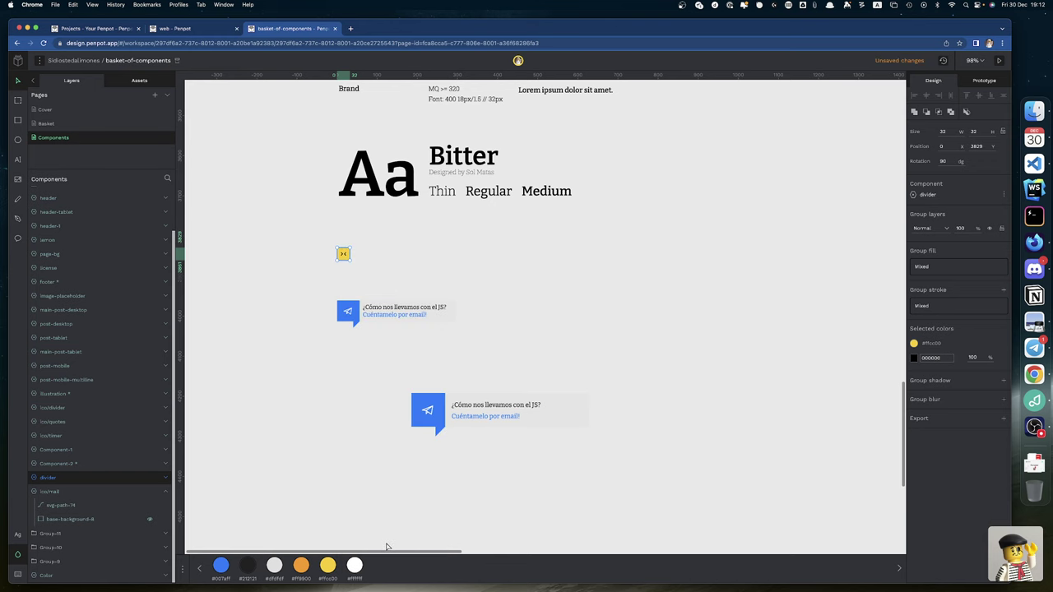
left_click(215, 30)
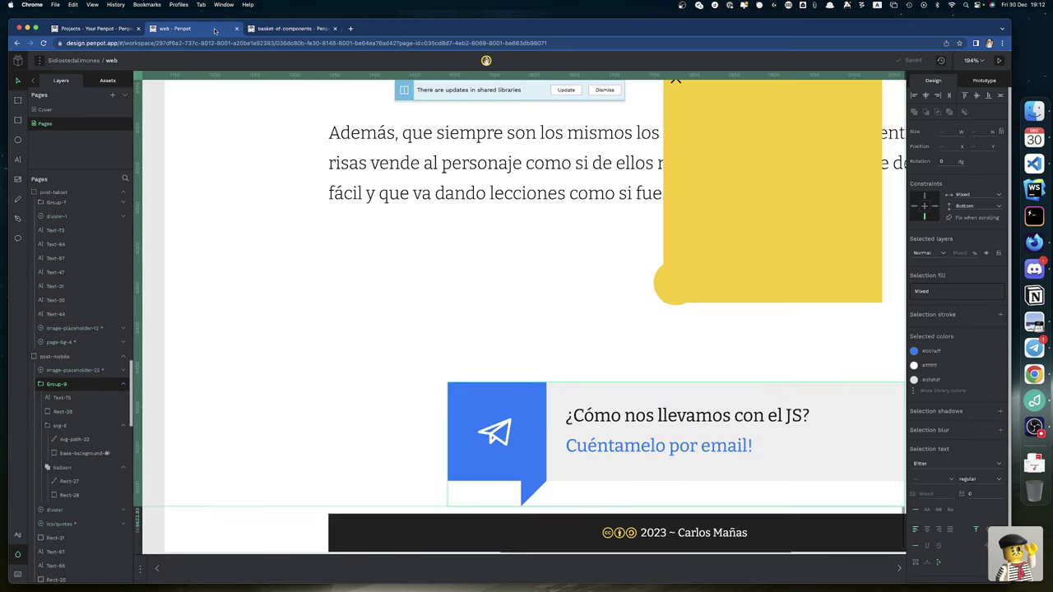
left_click(566, 91)
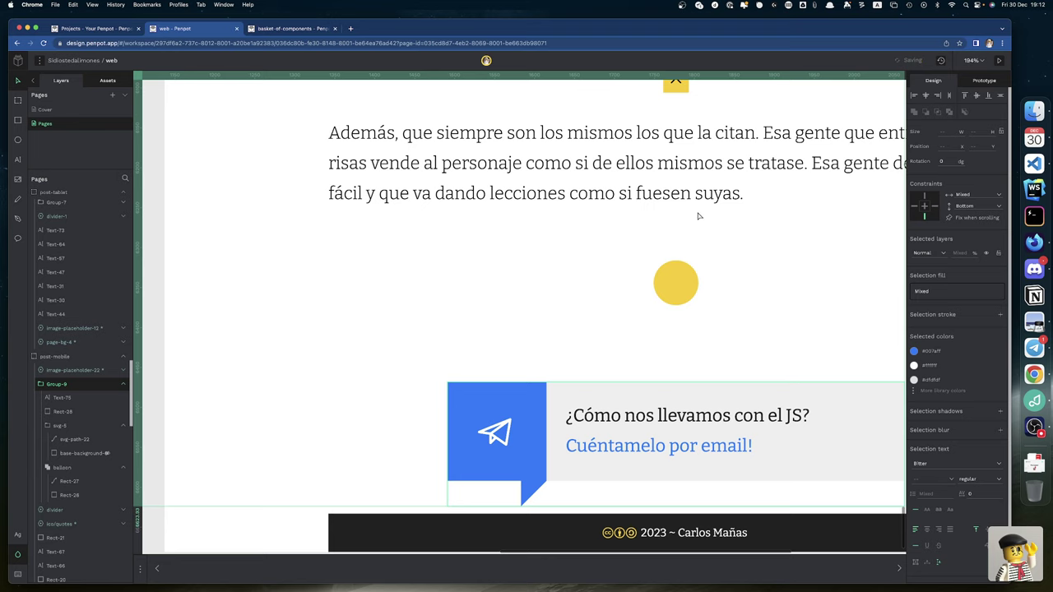
Step: In basket-of-components, place the medium email callout level with the smallest one, 100 px to its right, matching the grid boards' spacing
left_click(290, 28)
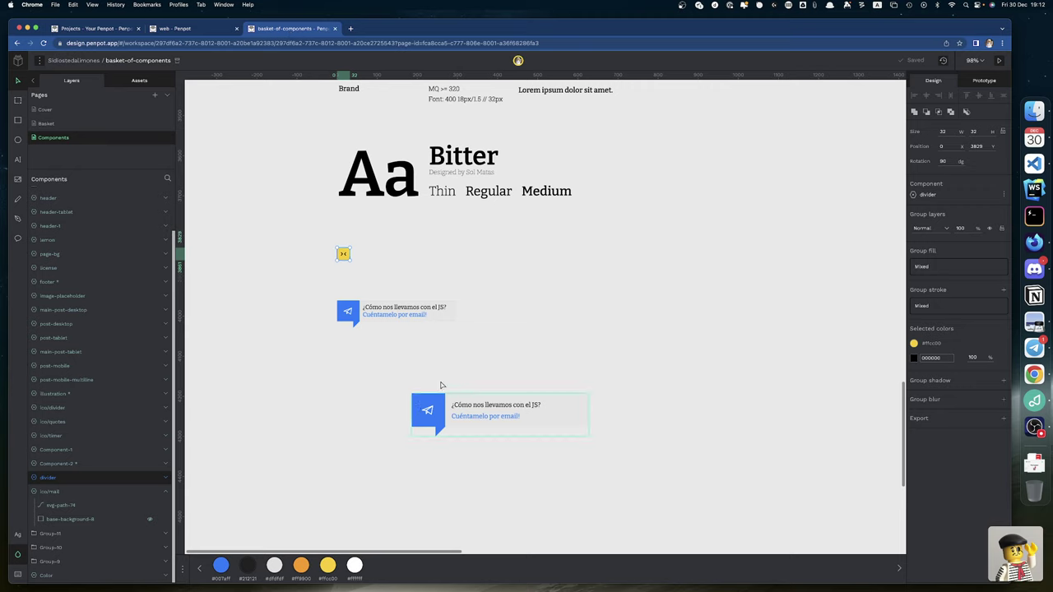
left_click_drag(421, 409, 495, 317)
key("alt")
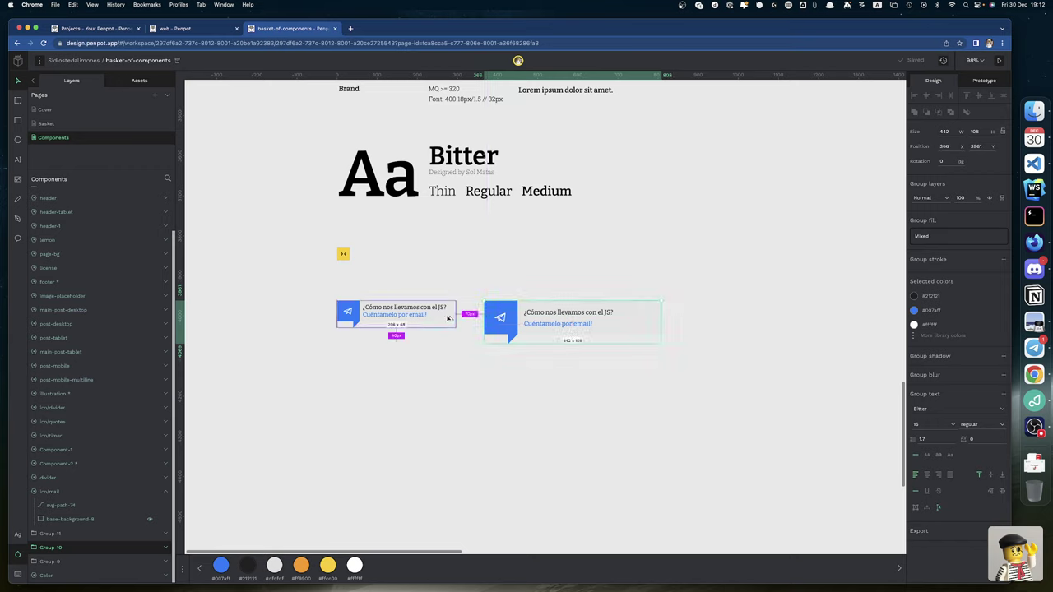
key("shift+Right")
key("shift+Right")
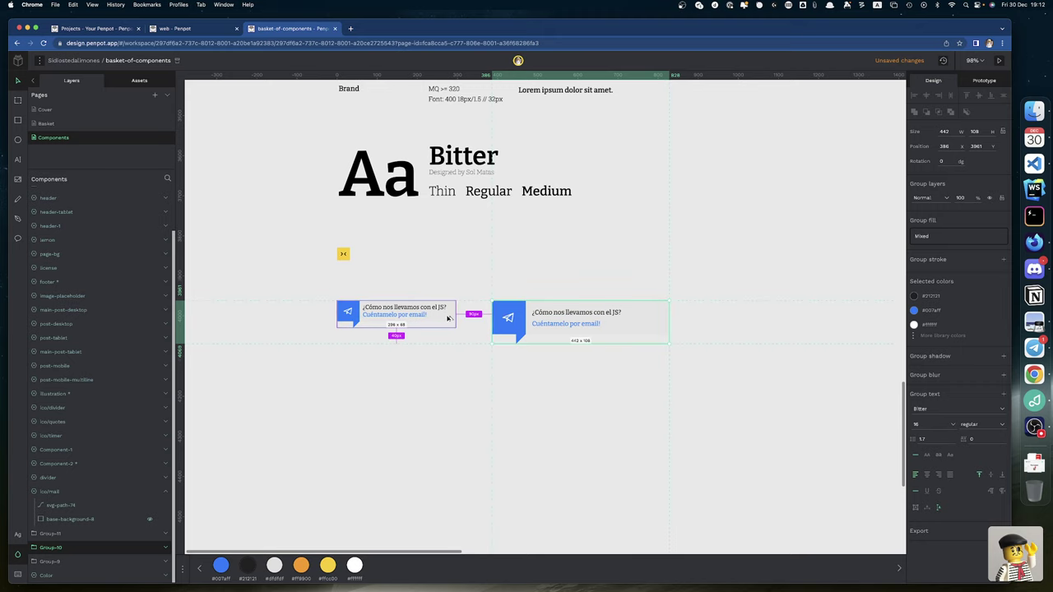
key("shift+Right")
scroll(446, 317, "up", 8)
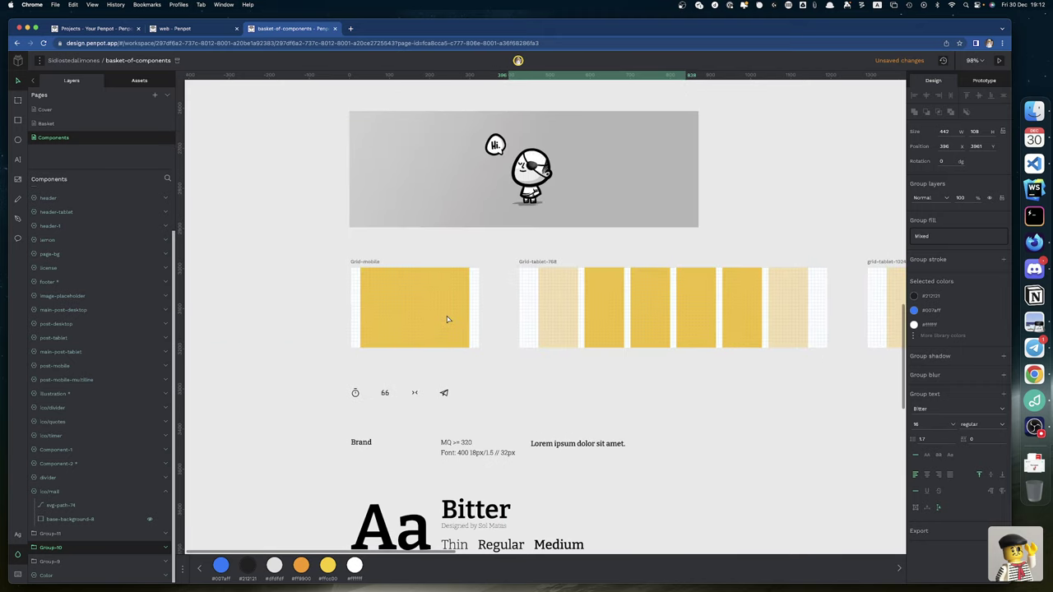
left_click(536, 261)
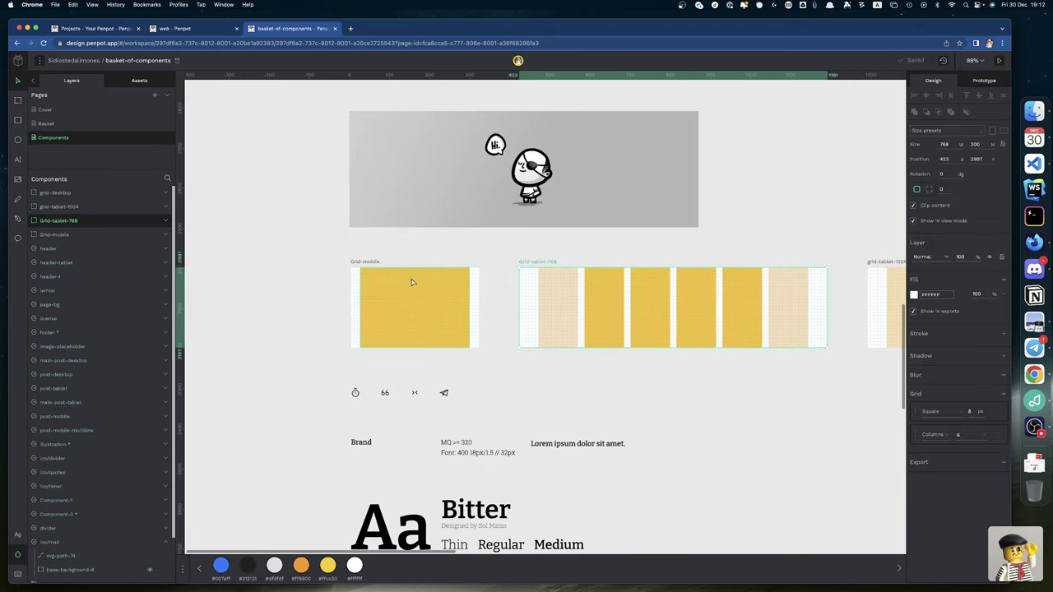
key("alt")
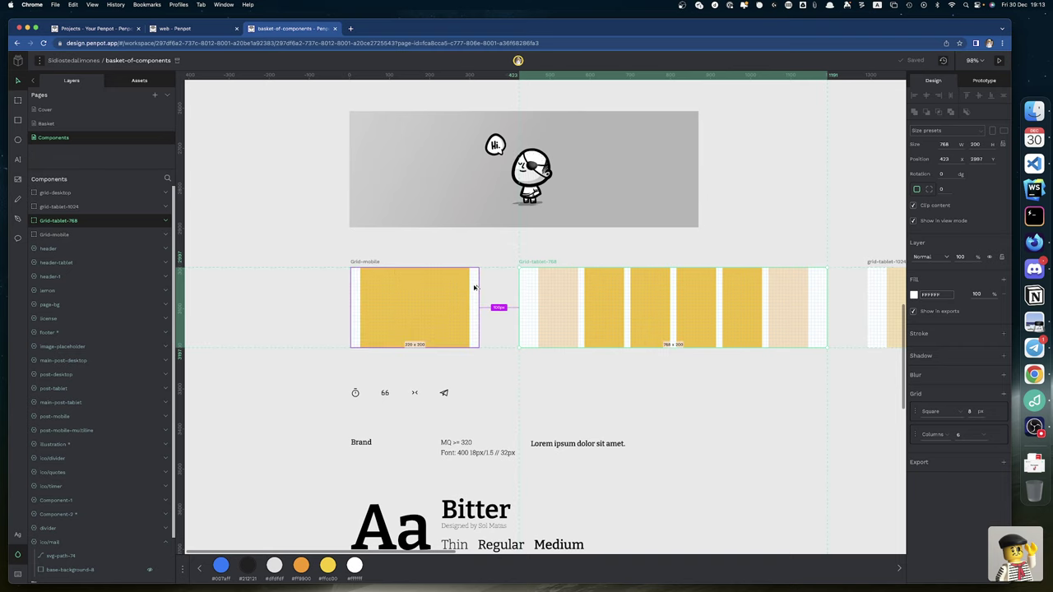
Step: Move the largest email callout up into the same row, 100 px to the right of the medium one
scroll(473, 287, "down", 8)
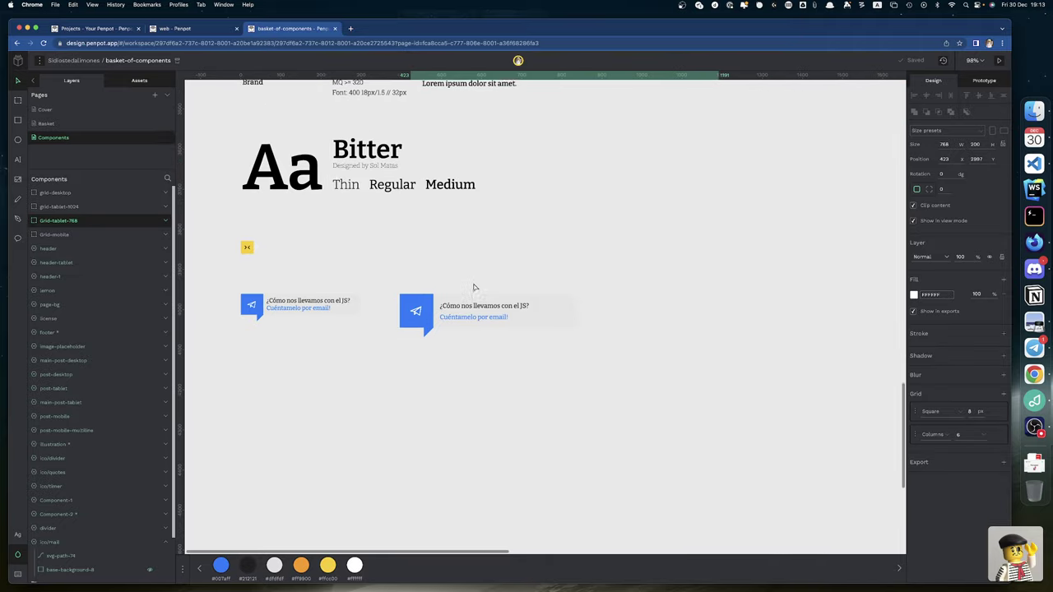
scroll(473, 287, "down", 6)
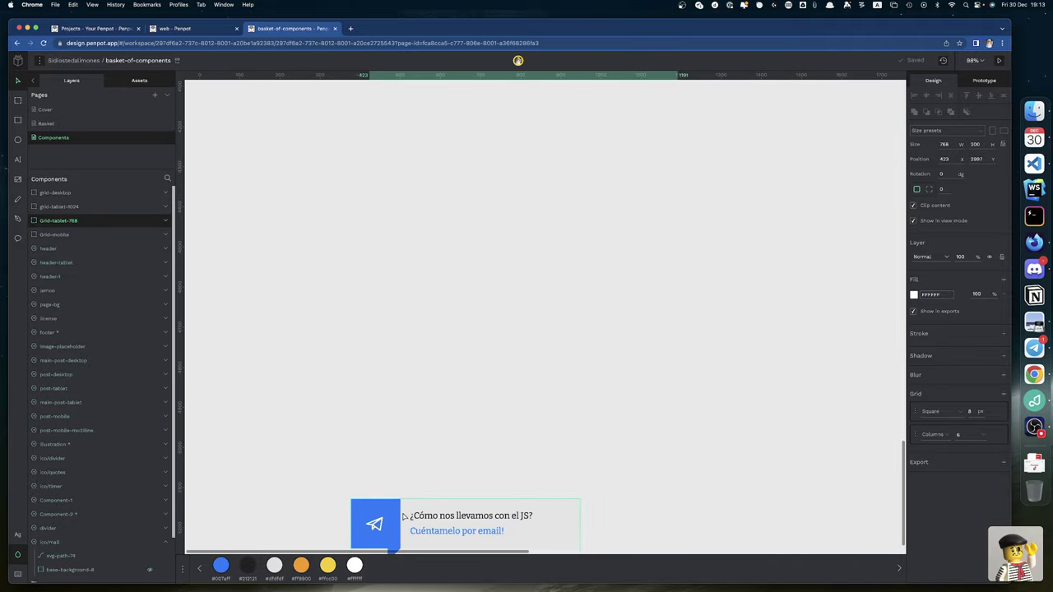
left_click_drag(403, 516, 585, 144)
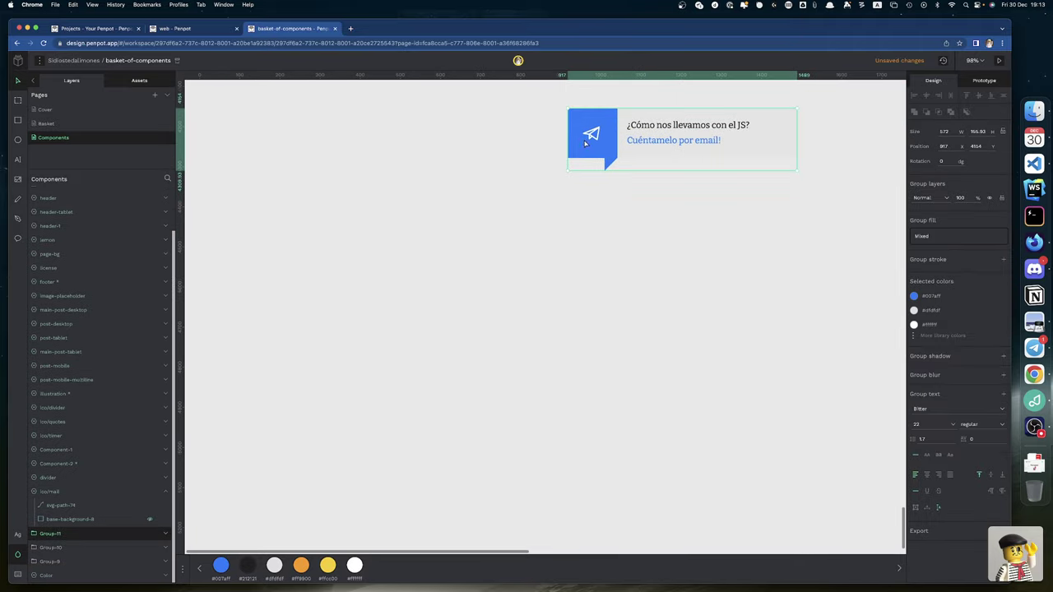
scroll(470, 191, "up", 4)
left_click_drag(647, 365, 666, 290)
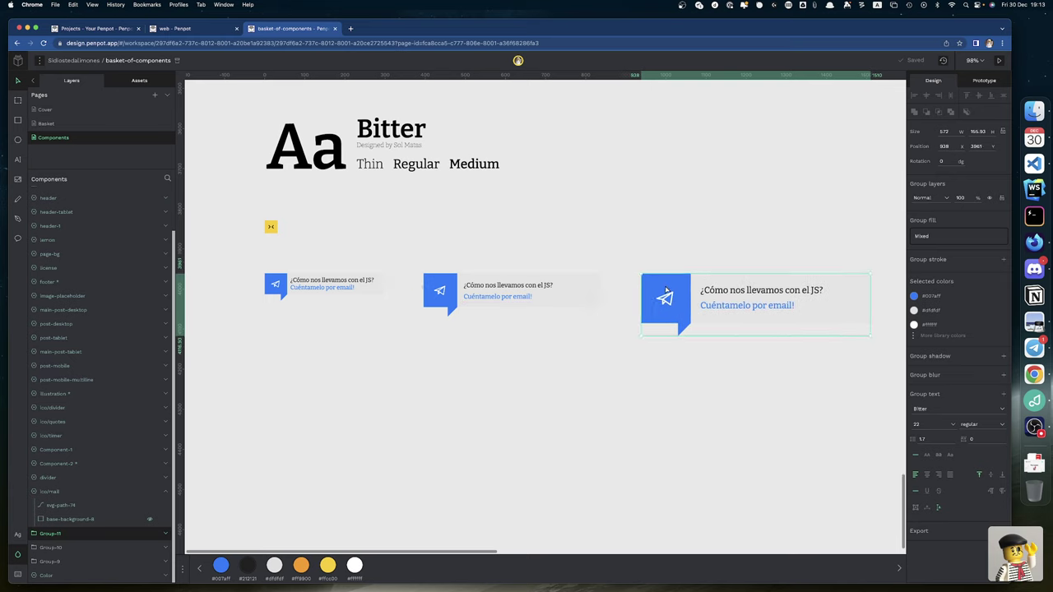
Step: Examine the typography board on the Basket page from its headings down to the Comments styles, checking the email callout in the web file
left_click(89, 123)
scroll(461, 304, "up", 10)
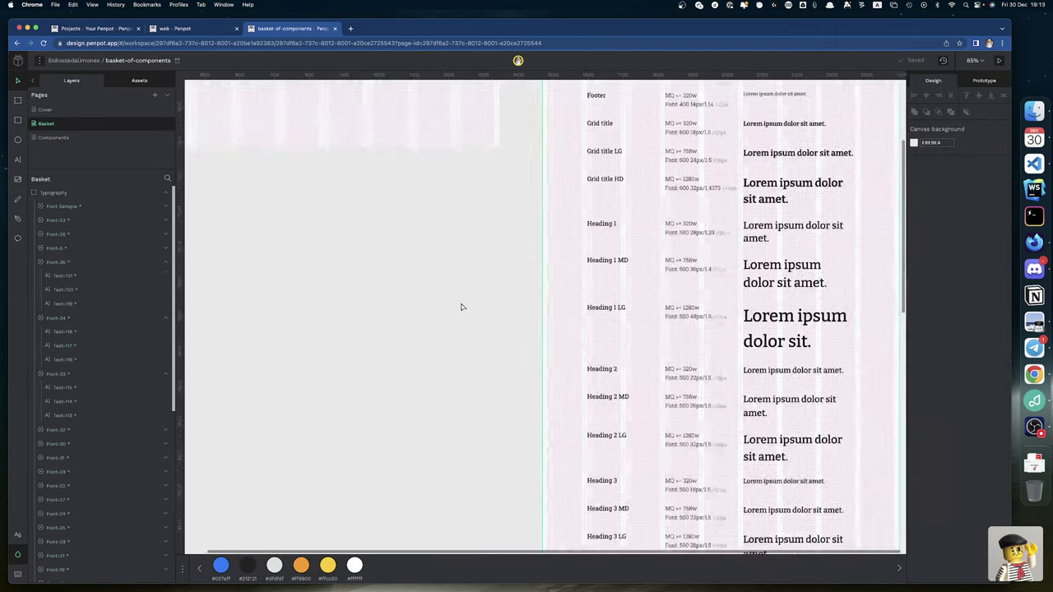
scroll(460, 307, "up", 5)
scroll(461, 307, "left", 4)
scroll(460, 307, "down", 4)
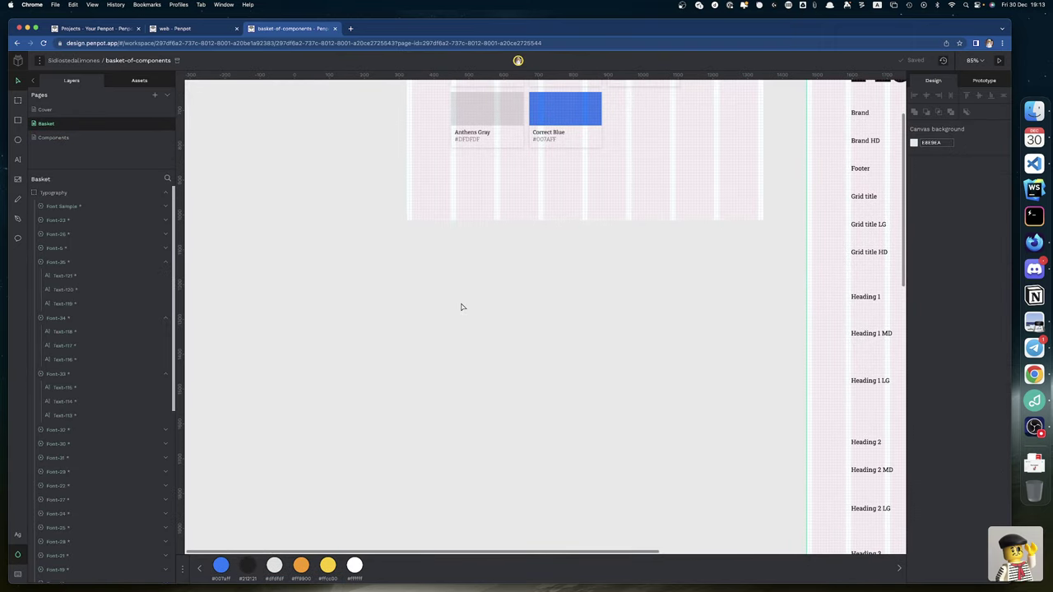
scroll(627, 342, "down", 3)
scroll(627, 343, "right", 2)
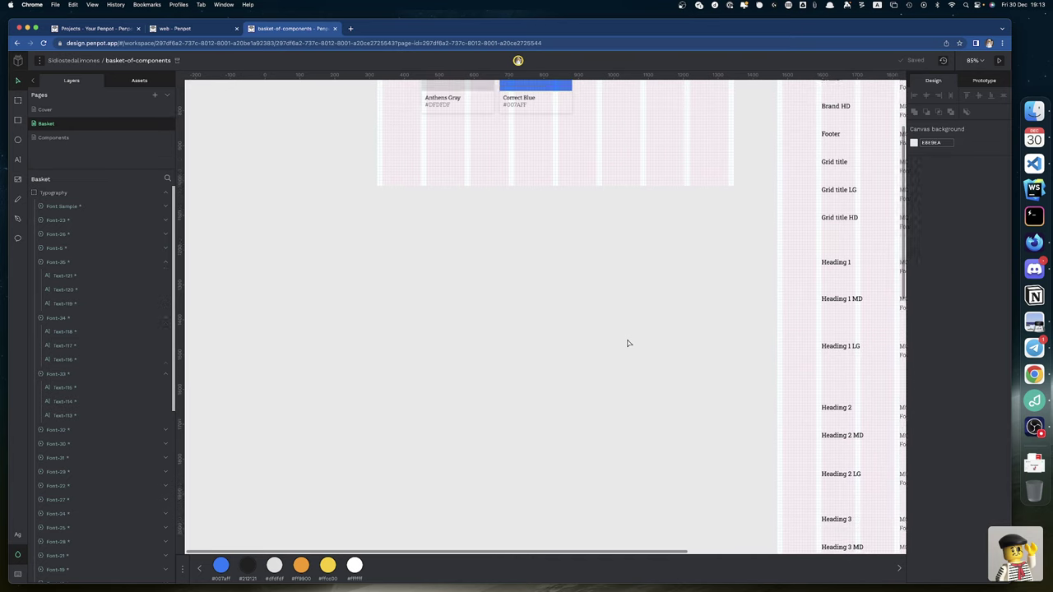
scroll(691, 235, "down", 2)
scroll(691, 235, "right", 4)
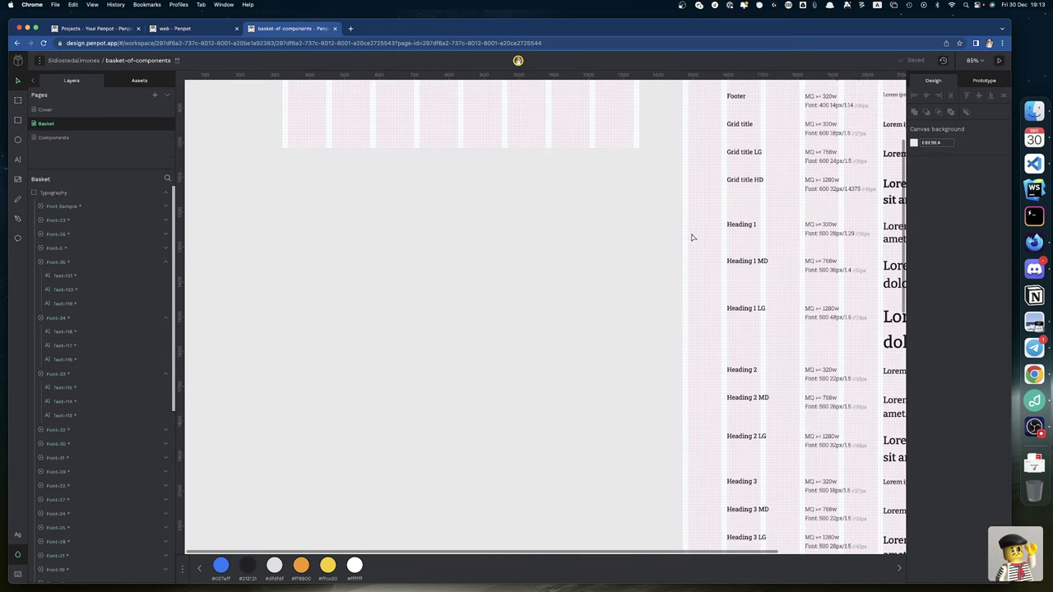
left_click(196, 33)
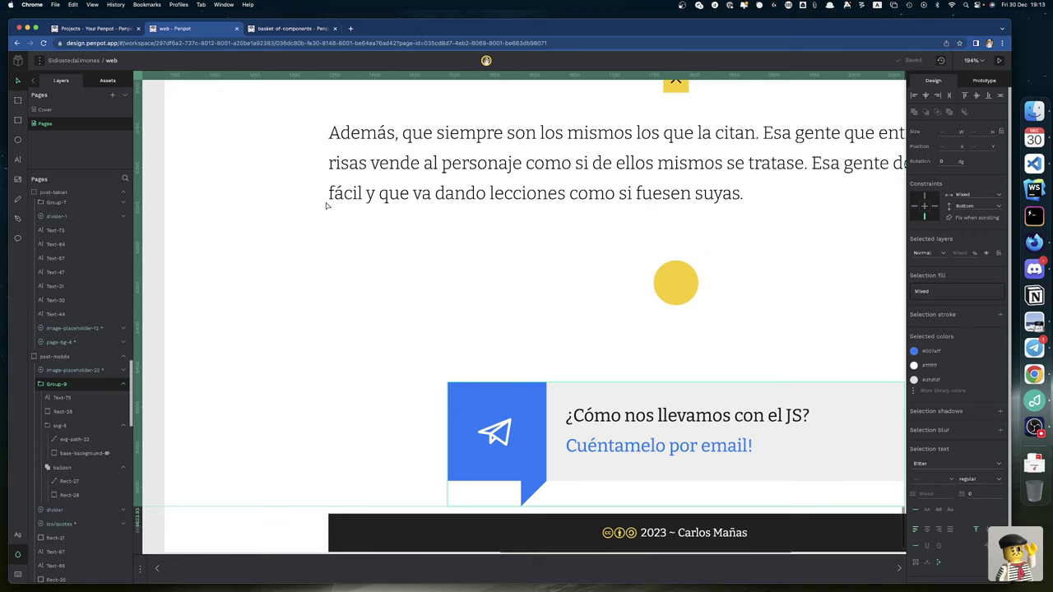
left_click(277, 31)
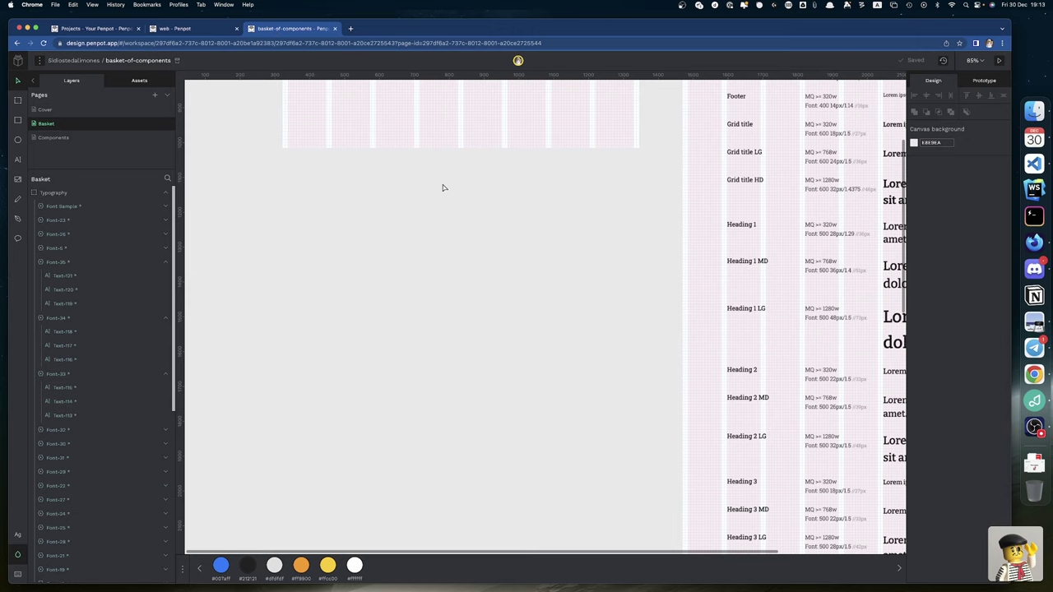
scroll(442, 187, "down", 5)
scroll(442, 187, "down", 5)
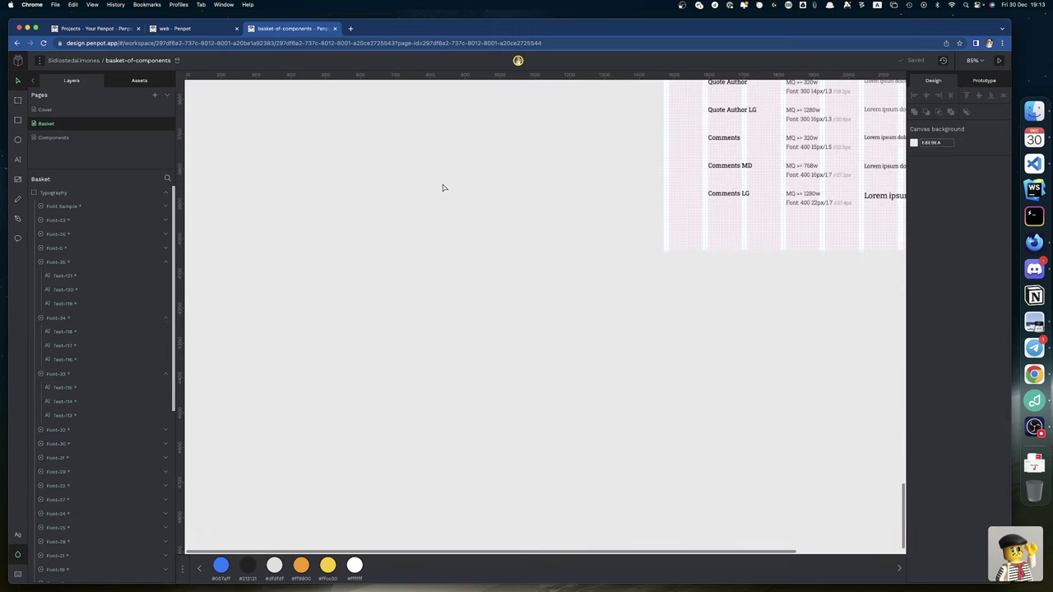
Step: On the Components page, apply the Comments typography to the text of the smallest email callout
left_click(47, 140)
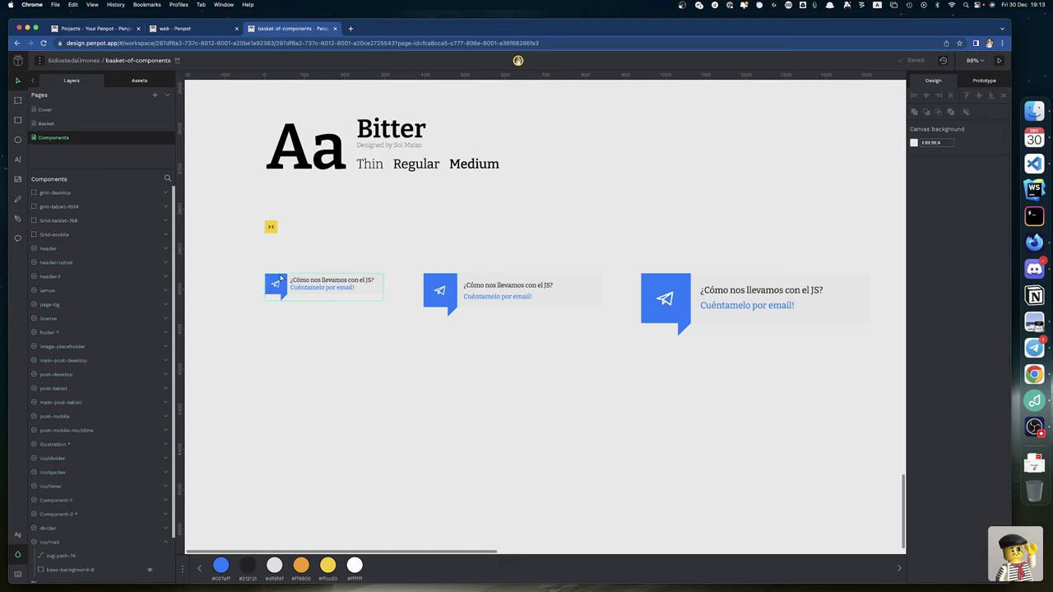
left_click(341, 284)
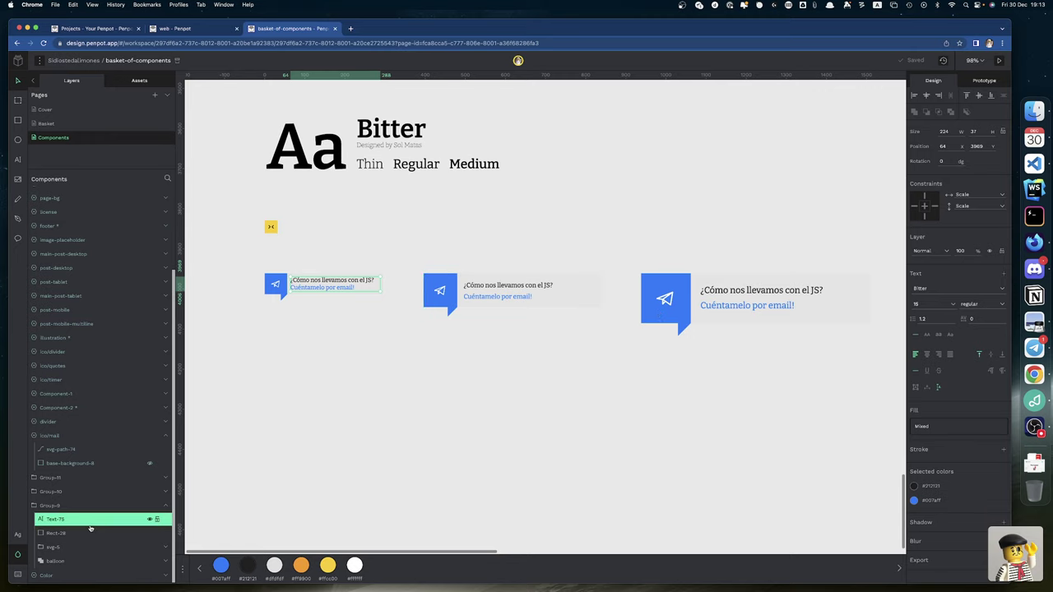
left_click(139, 81)
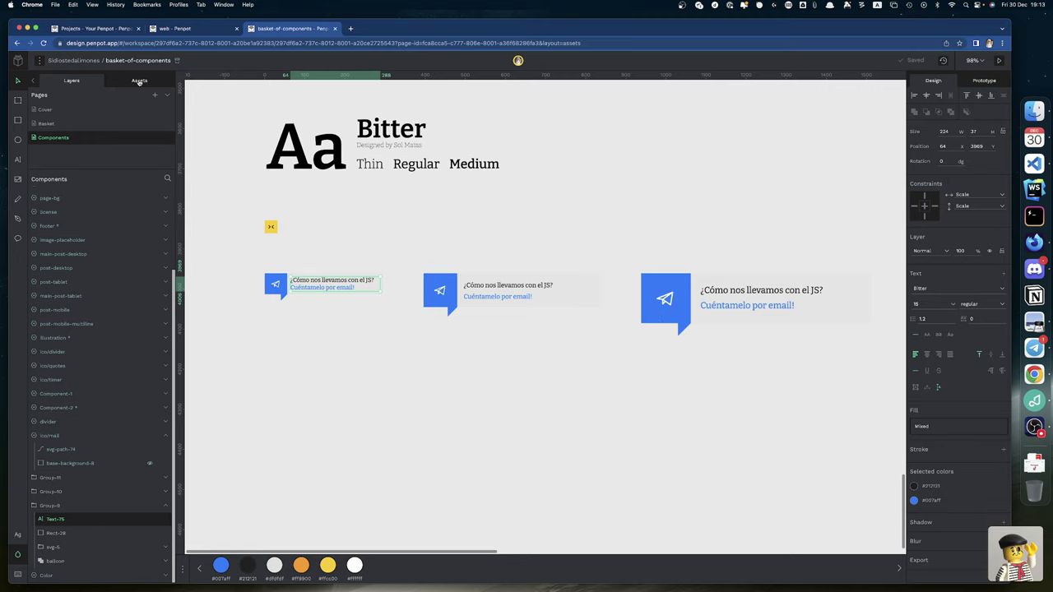
scroll(104, 471, "down", 15)
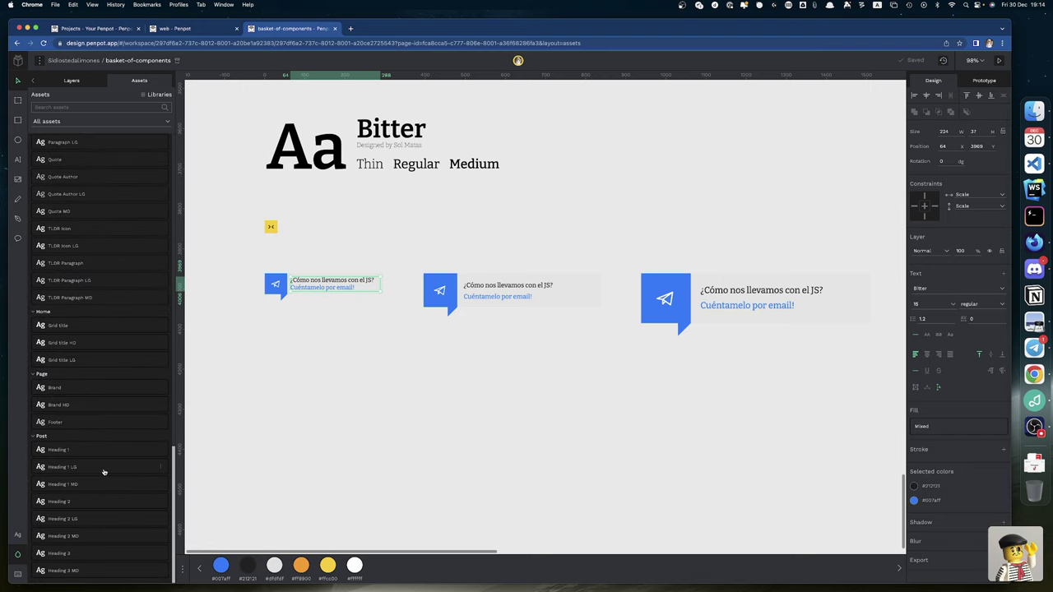
scroll(104, 471, "up", 6)
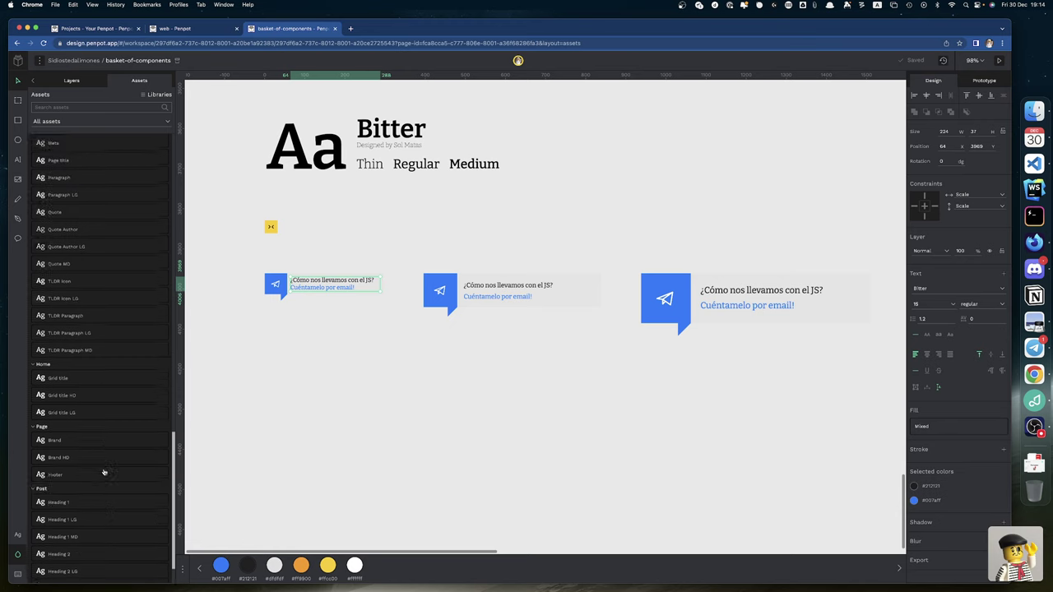
scroll(104, 472, "up", 1)
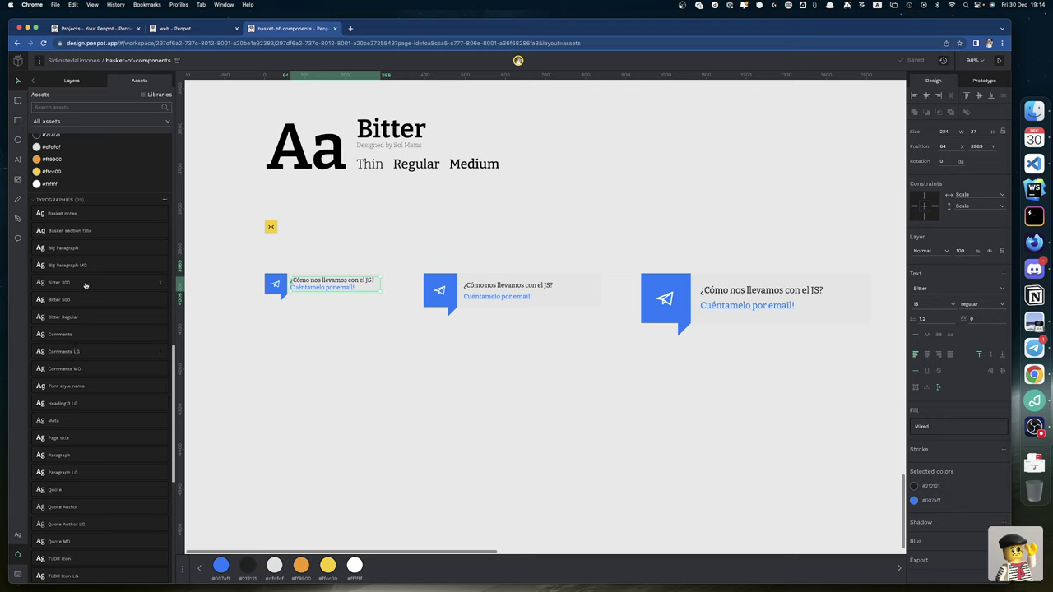
left_click(78, 338)
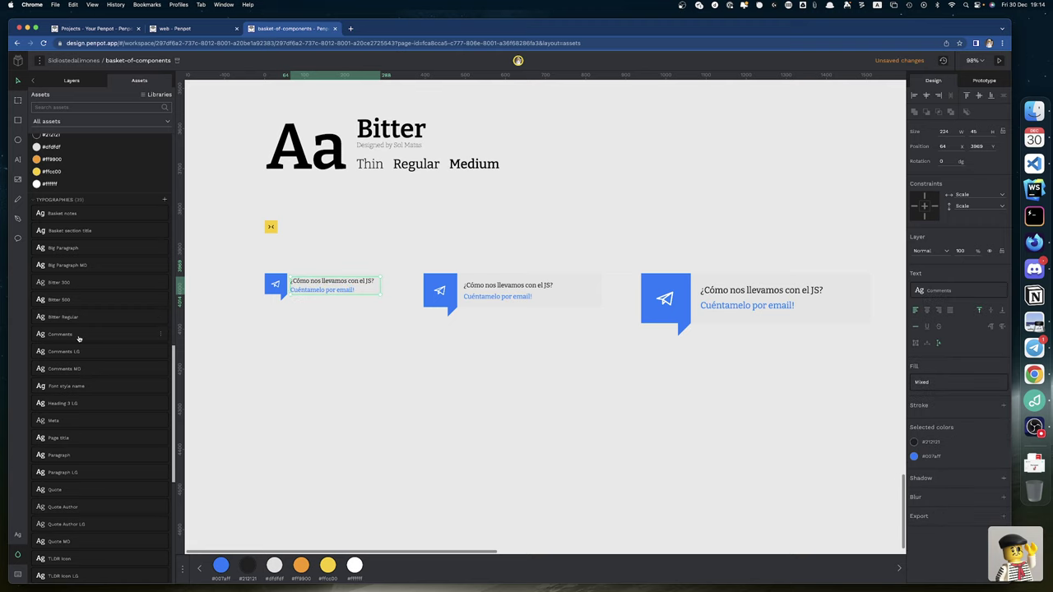
Step: Apply the Comments MD typography to the medium email callout's text and Comments LG to the largest one's
left_click(488, 298)
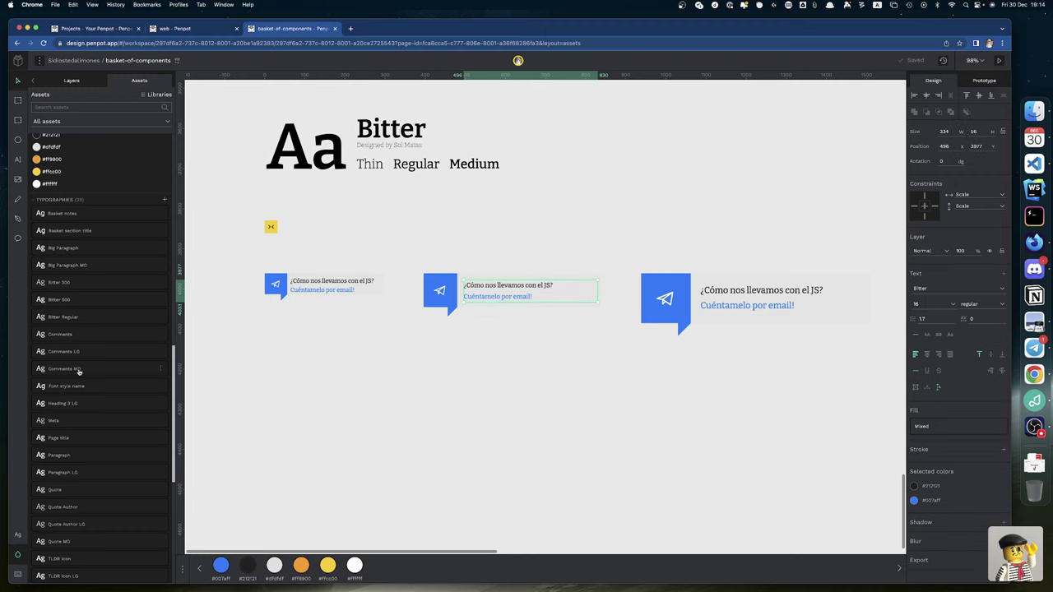
left_click(79, 370)
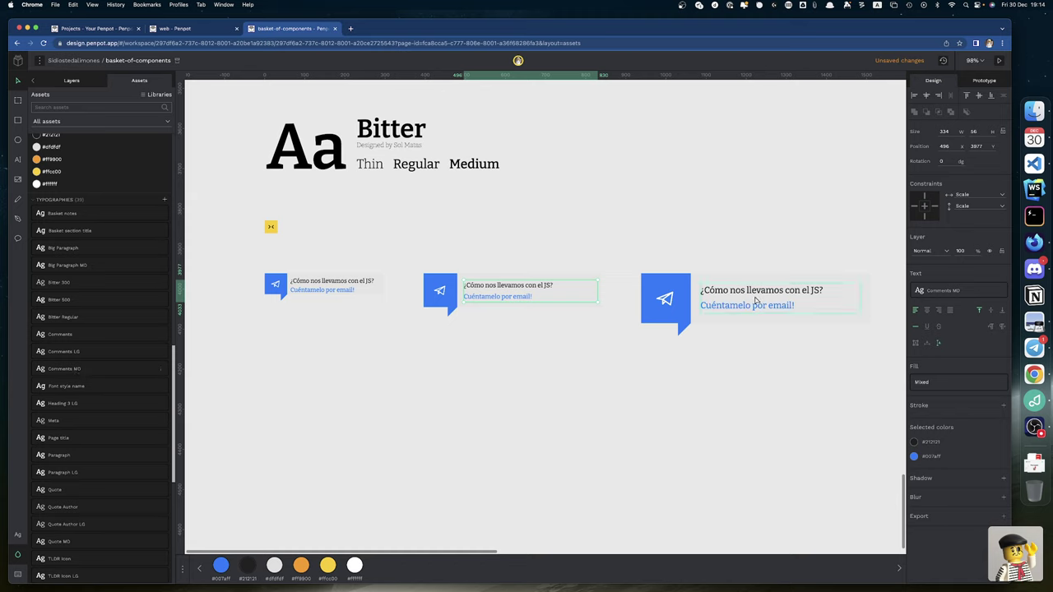
left_click(755, 301)
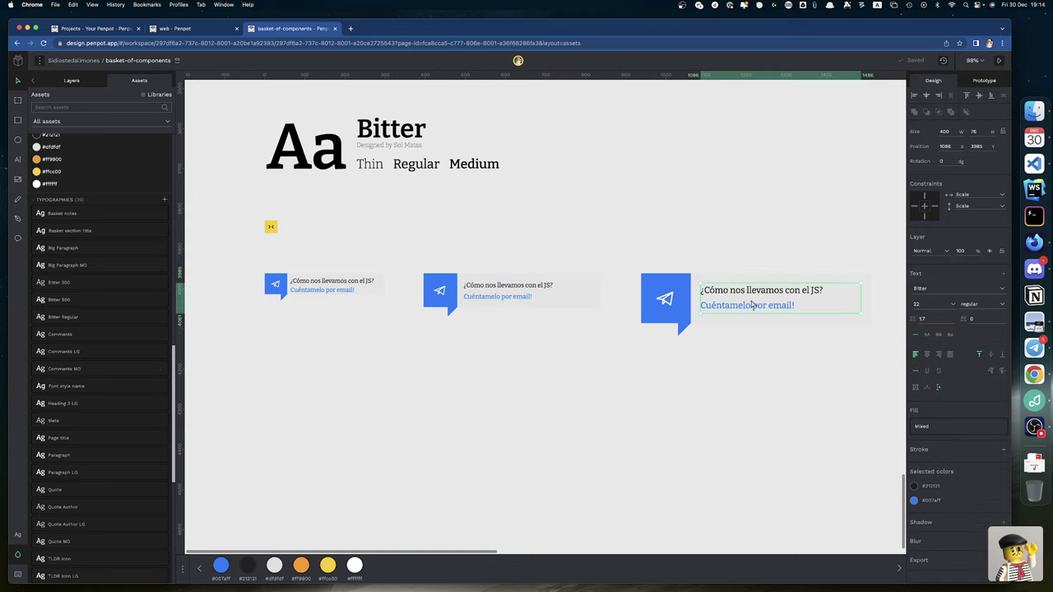
left_click(81, 355)
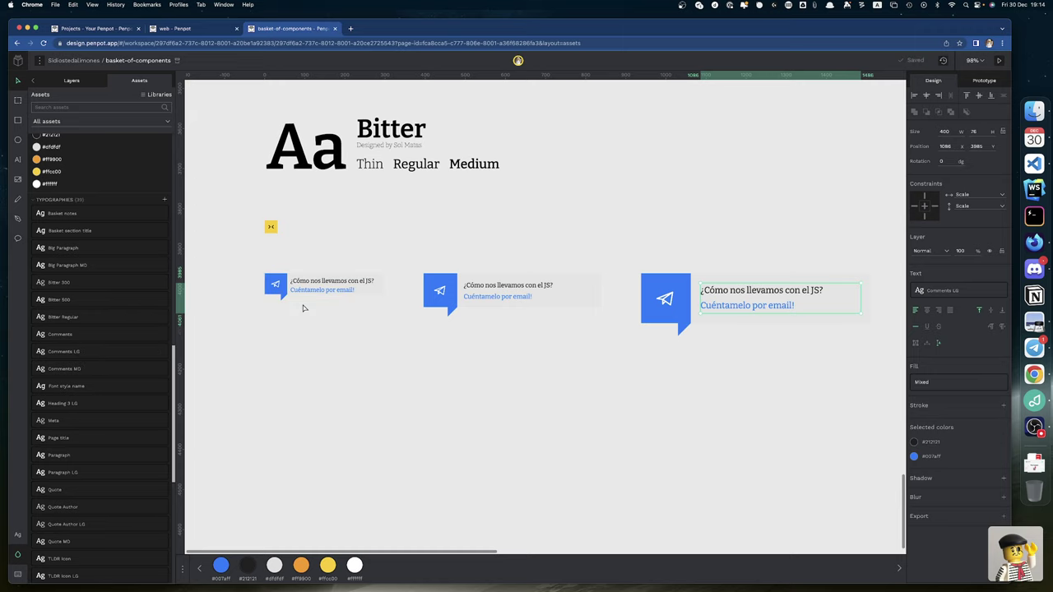
Step: Examine the blue balloon shapes and paper-plane icons inside the three email callouts
scroll(301, 306, "left", 2)
scroll(301, 306, "up", 1)
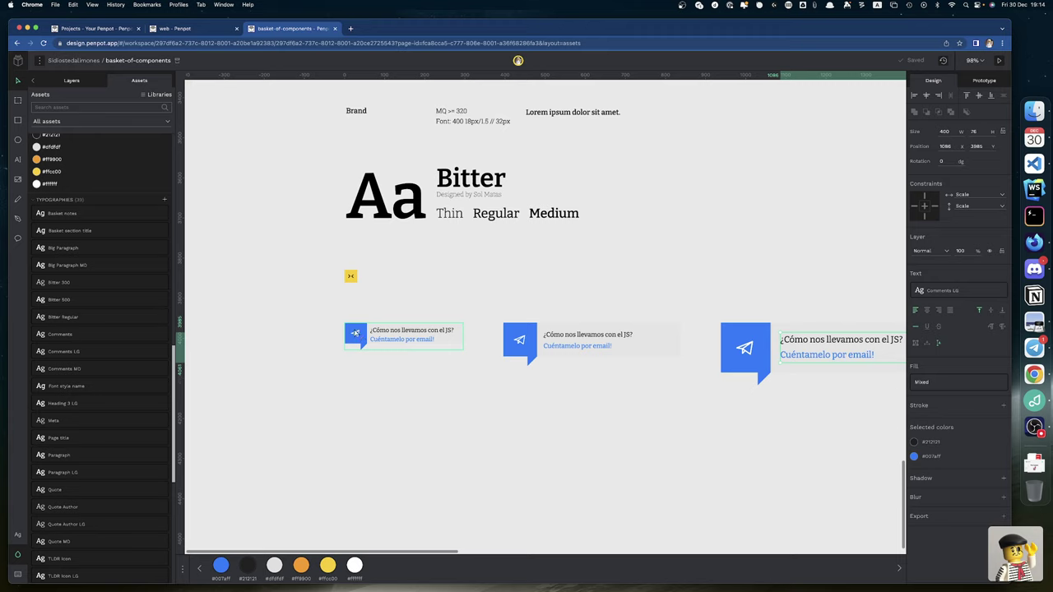
left_click(352, 344)
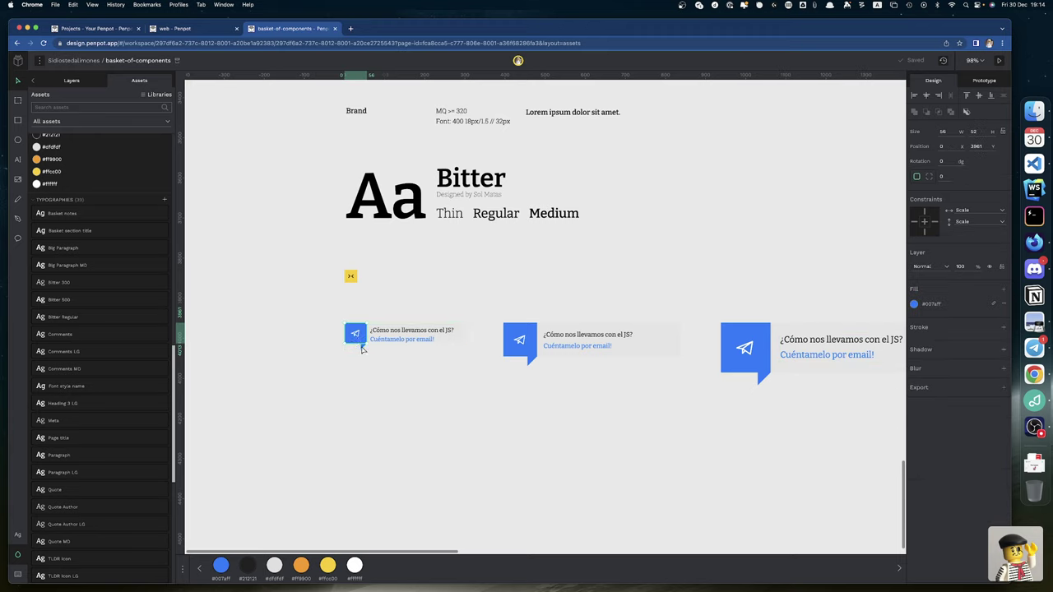
left_click(363, 348, "shift")
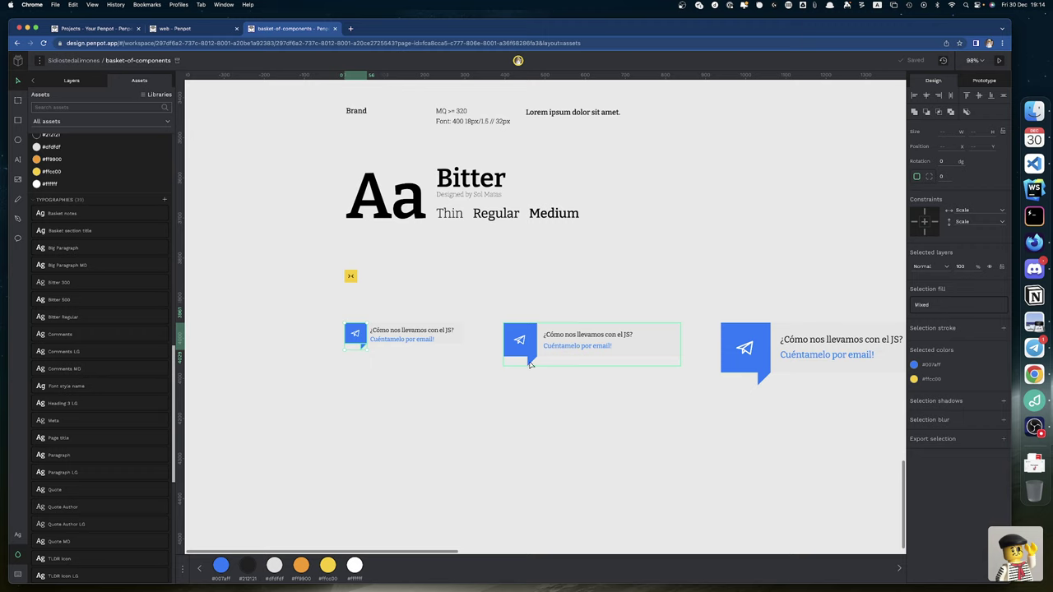
left_click(357, 336)
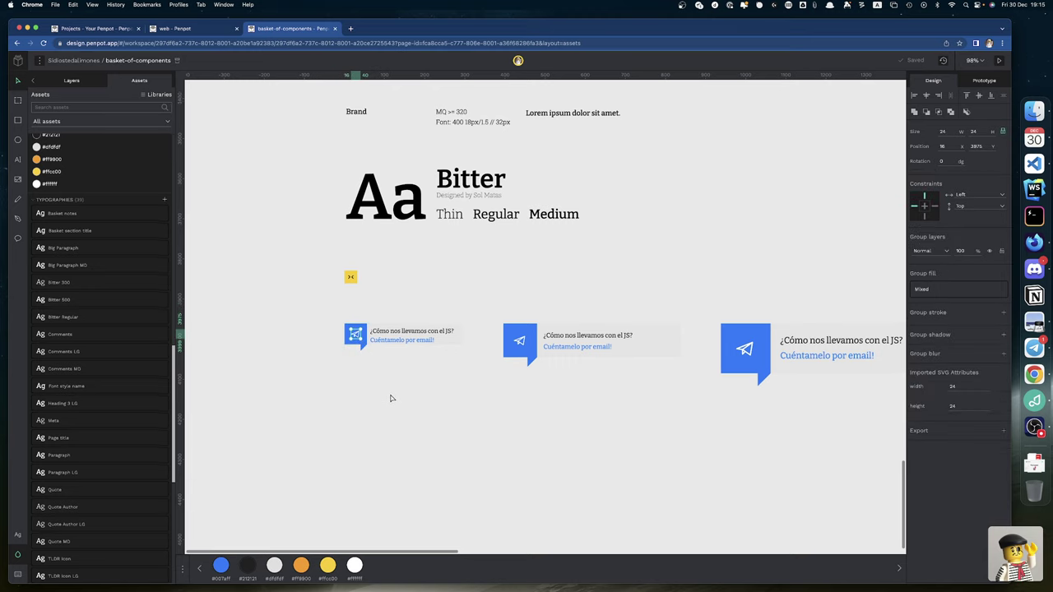
scroll(390, 397, "up", 5)
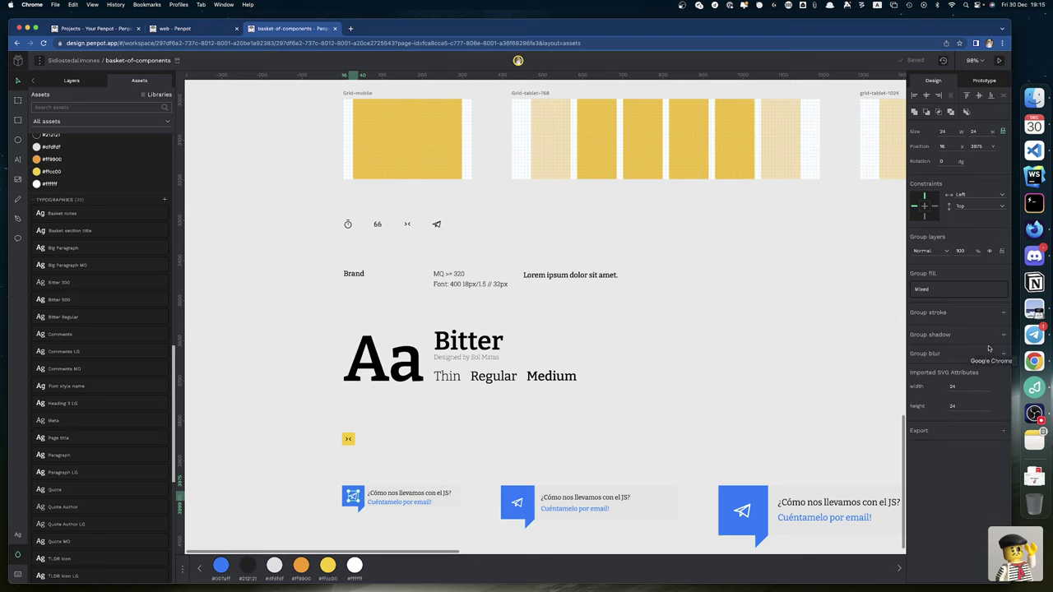
left_click(516, 504)
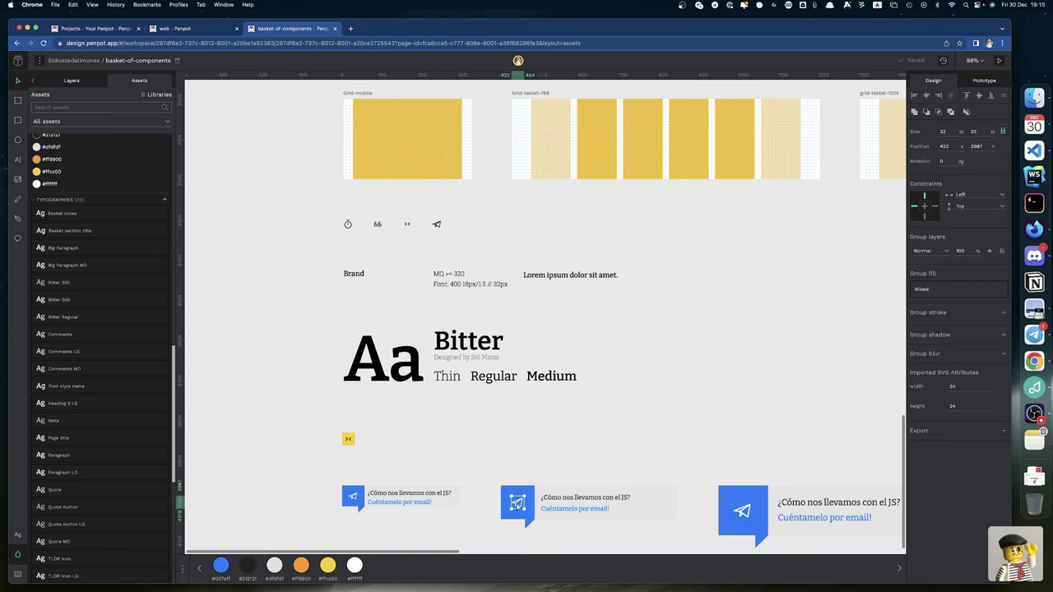
left_click(743, 511)
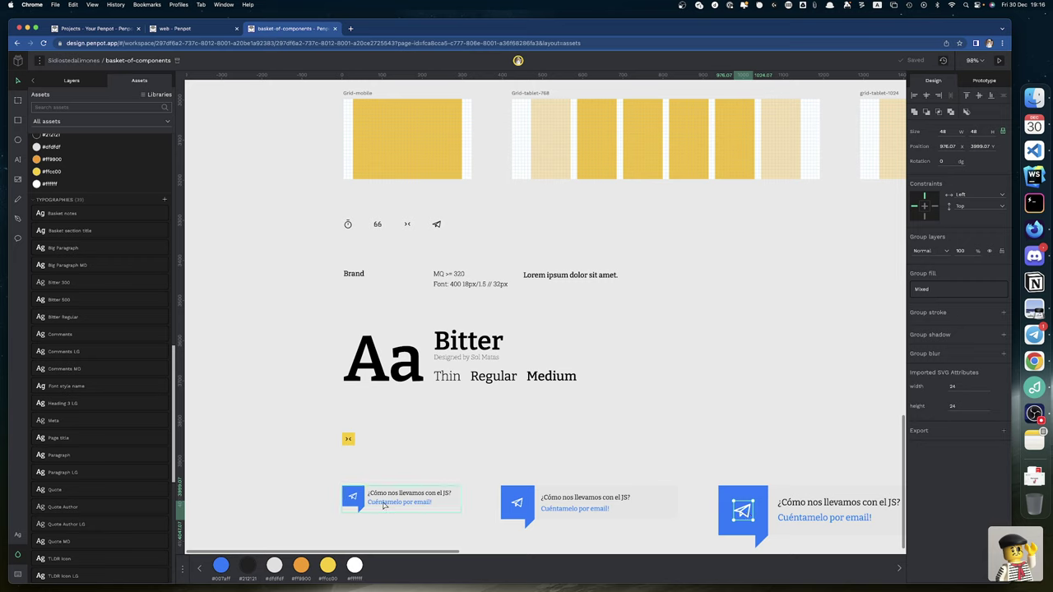
left_click(349, 493)
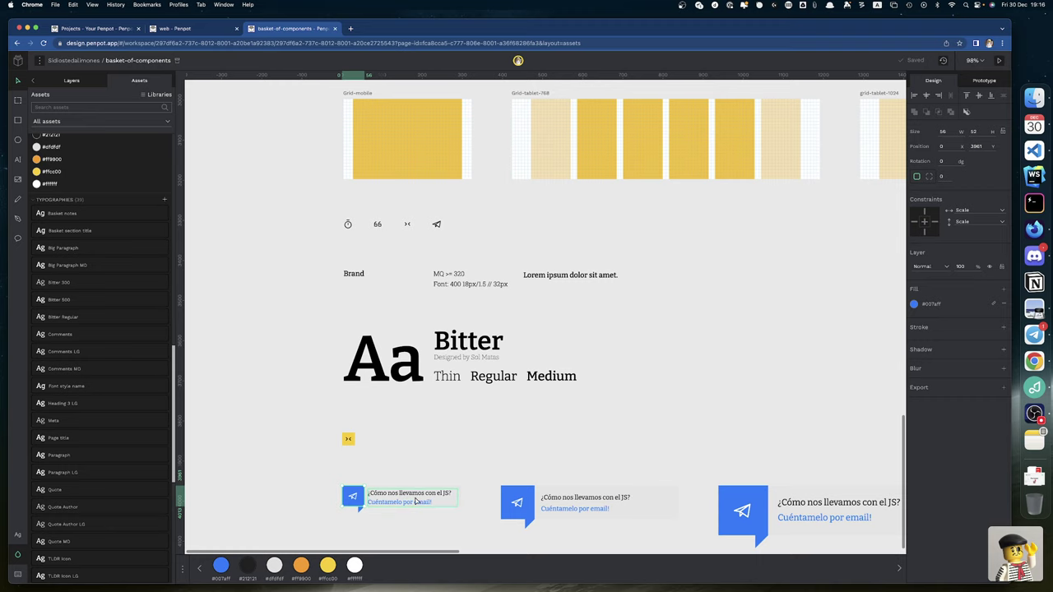
Step: Compare the smallest callout's text with the mobile board's original in the web file, and set the Comments typography's line height to 1.2
scroll(415, 501, "up", 3)
scroll(416, 501, "up", 5)
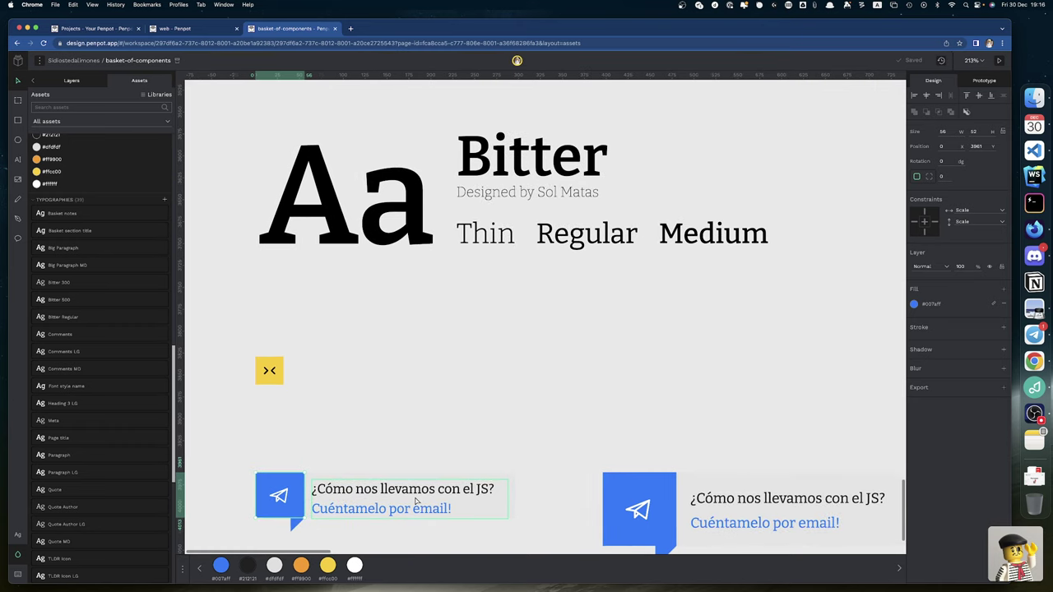
left_click(369, 510)
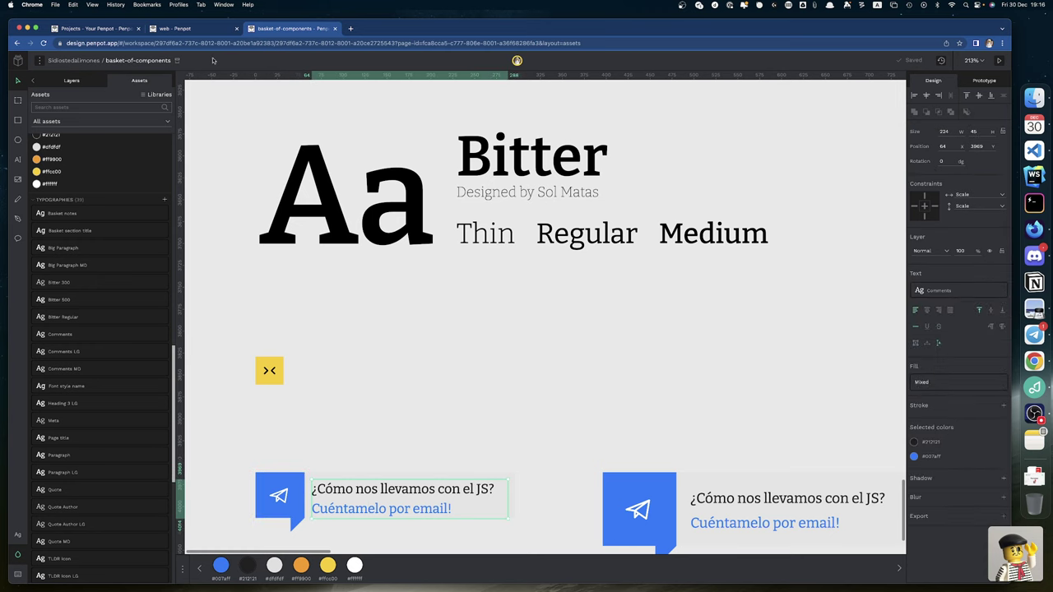
left_click(207, 27)
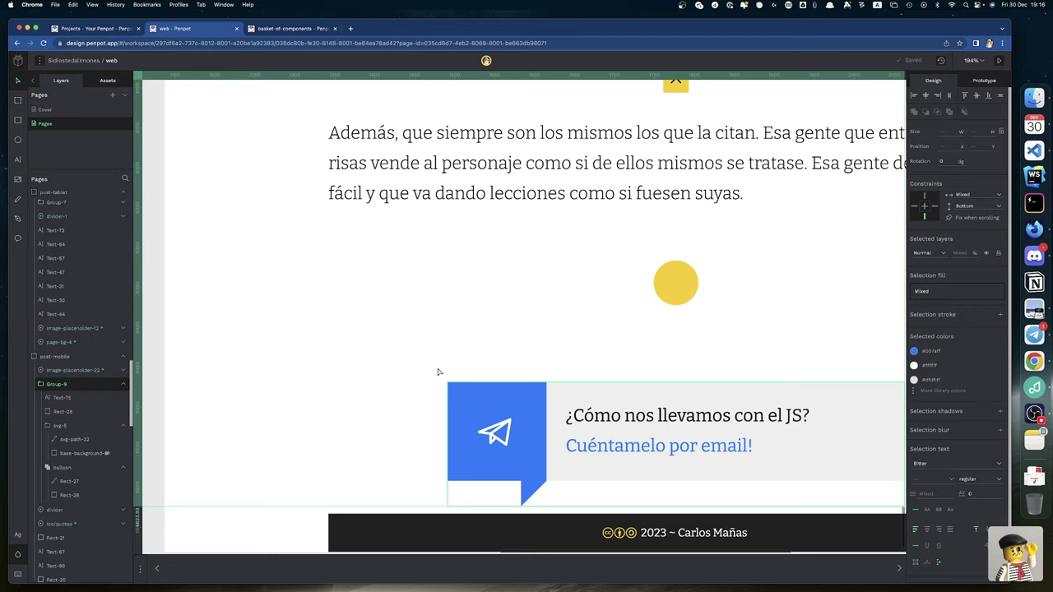
scroll(439, 372, "left", 10)
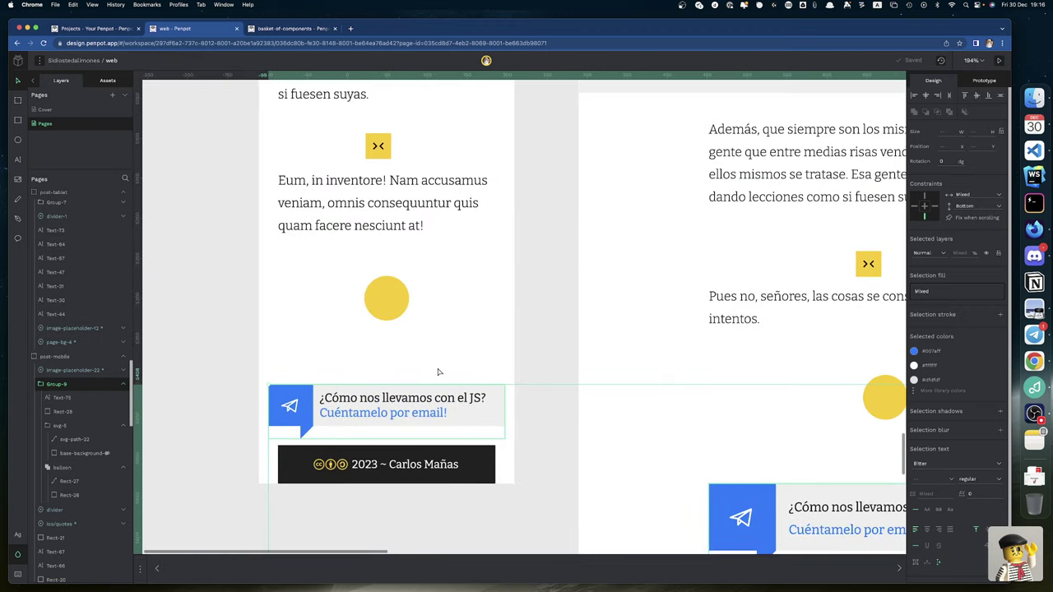
double_click(420, 415)
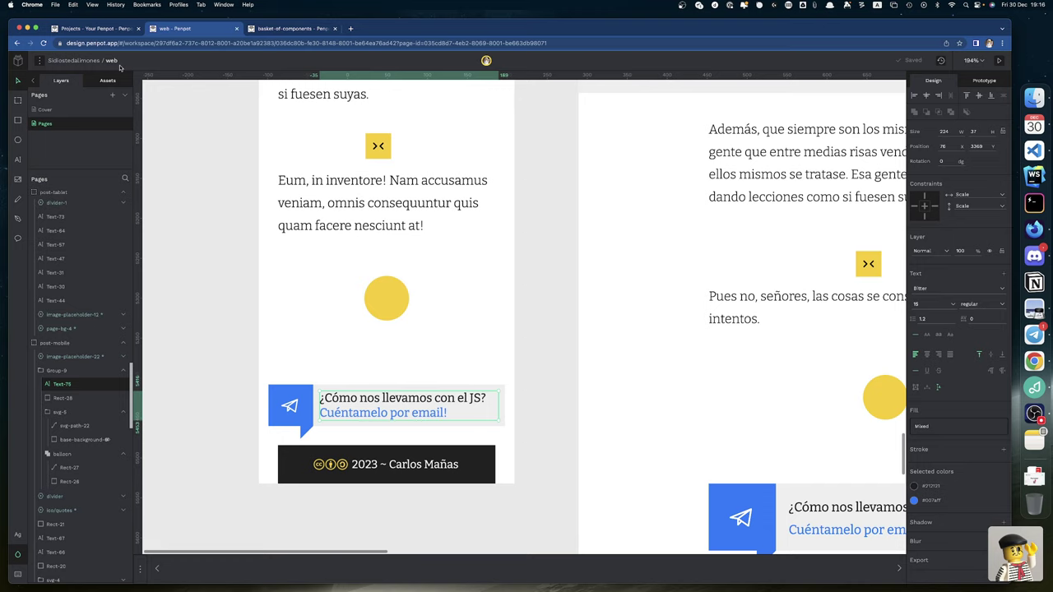
left_click(276, 29)
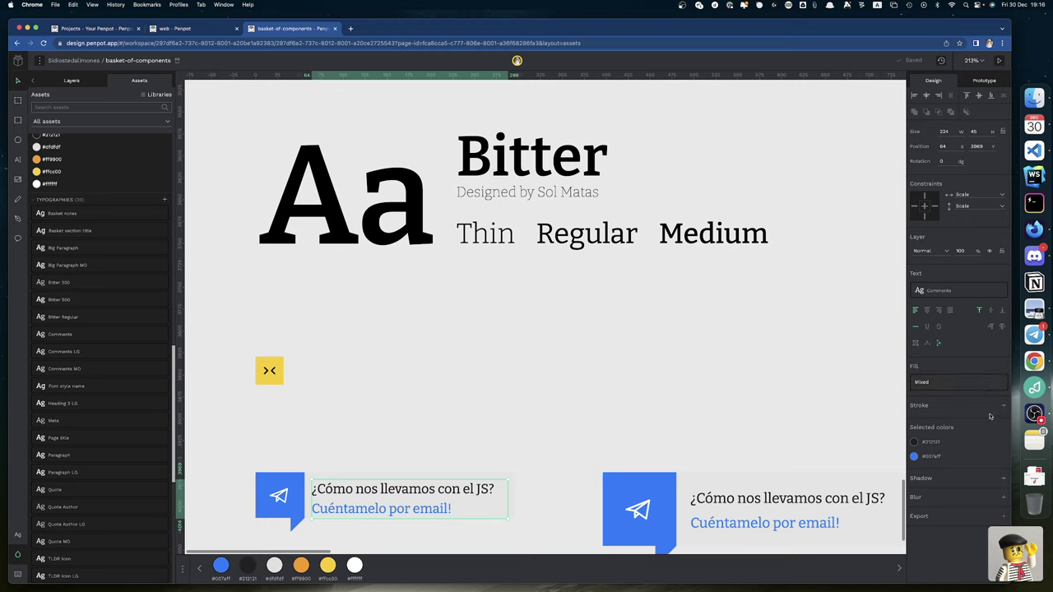
left_click(1000, 289)
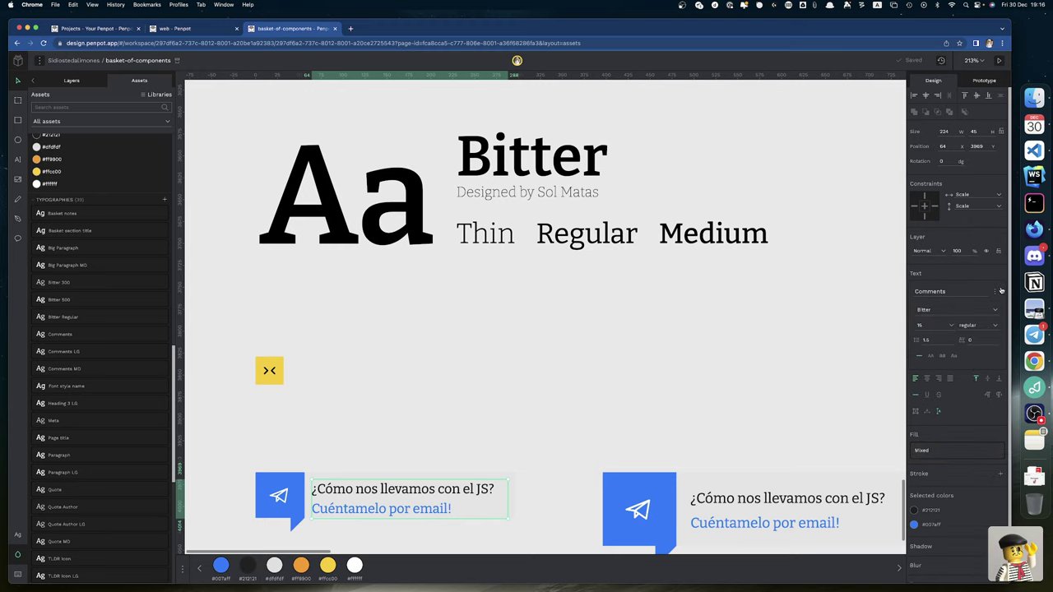
left_click(937, 339)
type("1.2")
key("Return")
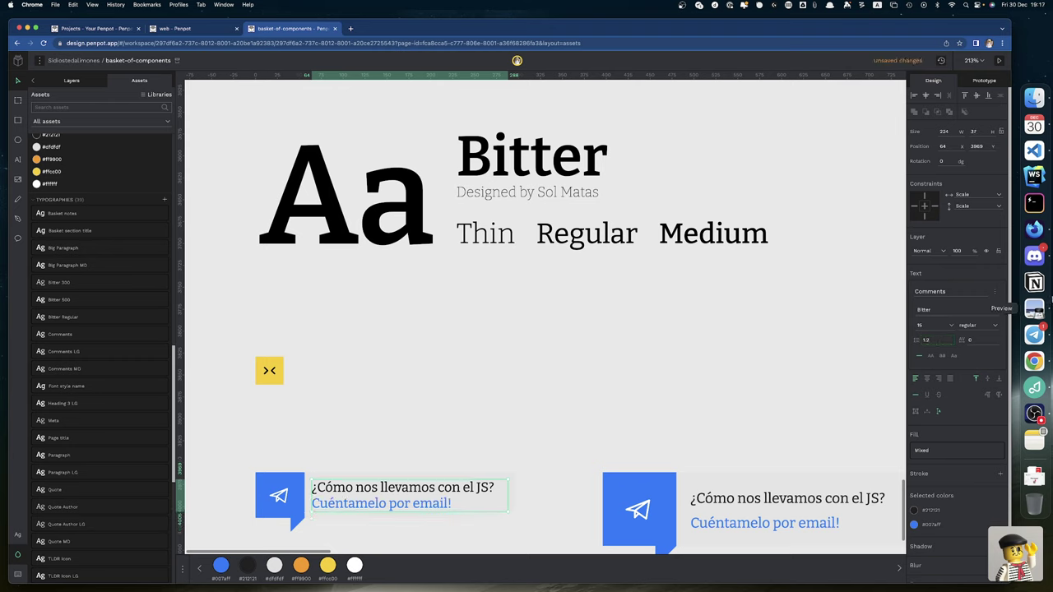
left_click(995, 292)
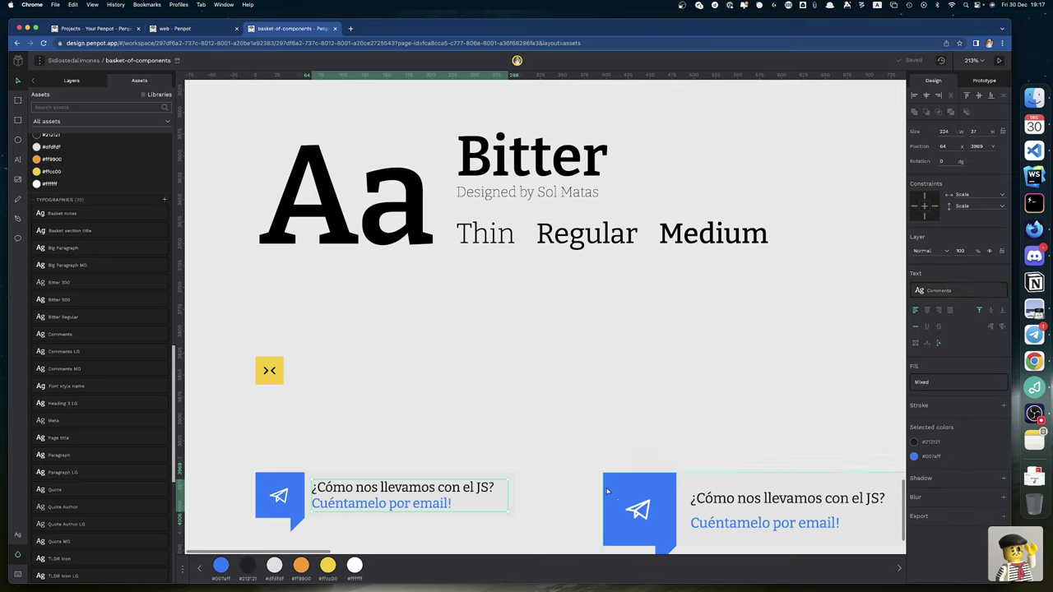
Step: Detach the smallest email callout's text from the Comments typography and set its font to Big Shoulders Inline Text
right_click(344, 509)
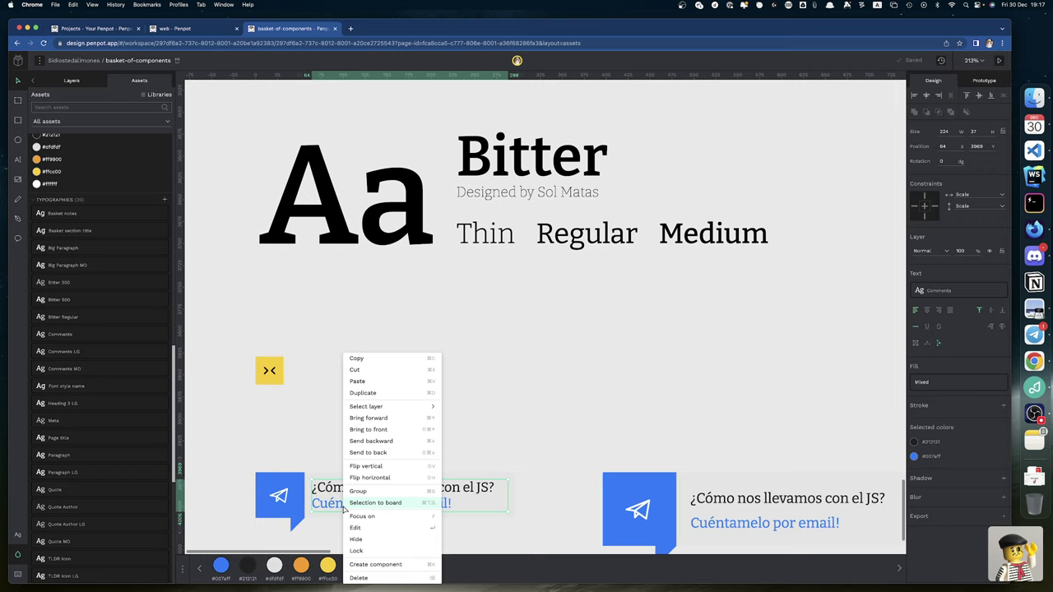
left_click(521, 420)
double_click(375, 505)
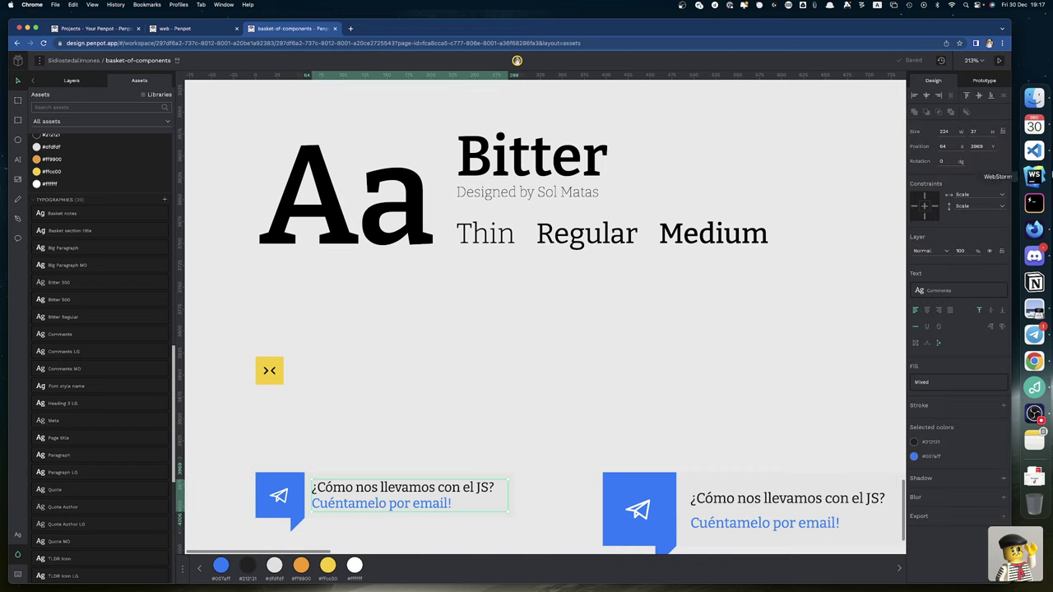
left_click(988, 292)
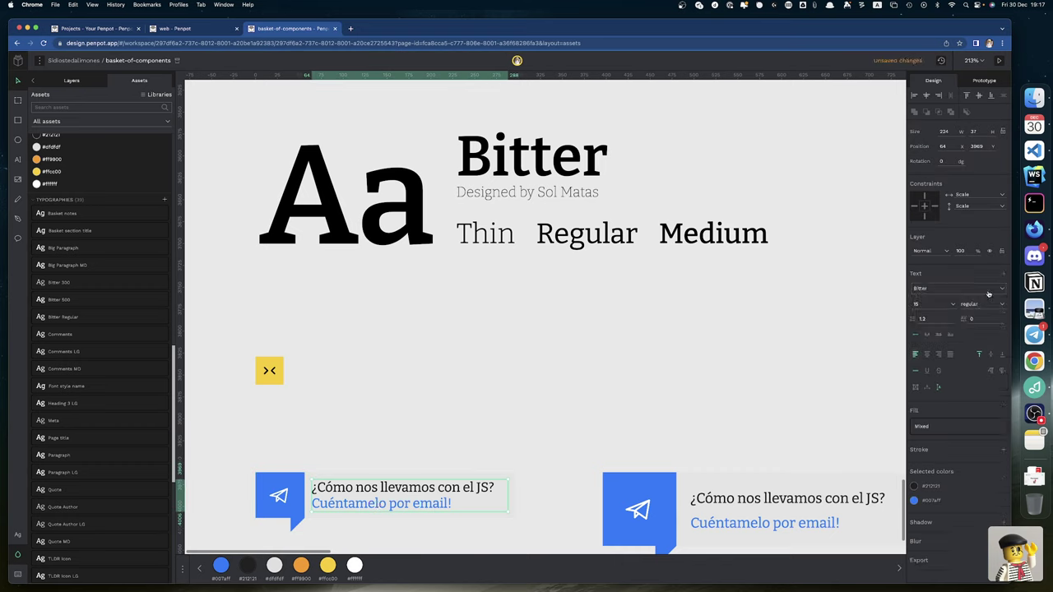
left_click(958, 292)
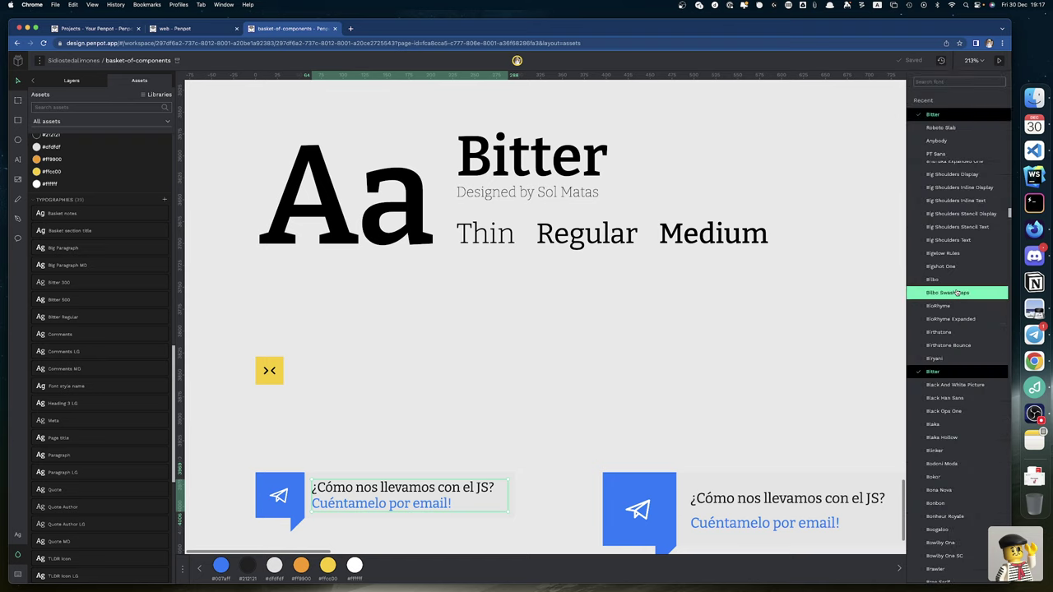
left_click(956, 200)
Step: Raise the line height of the smallest callout's text to 1.8, and reapply the Comments typography to it
left_click(940, 318)
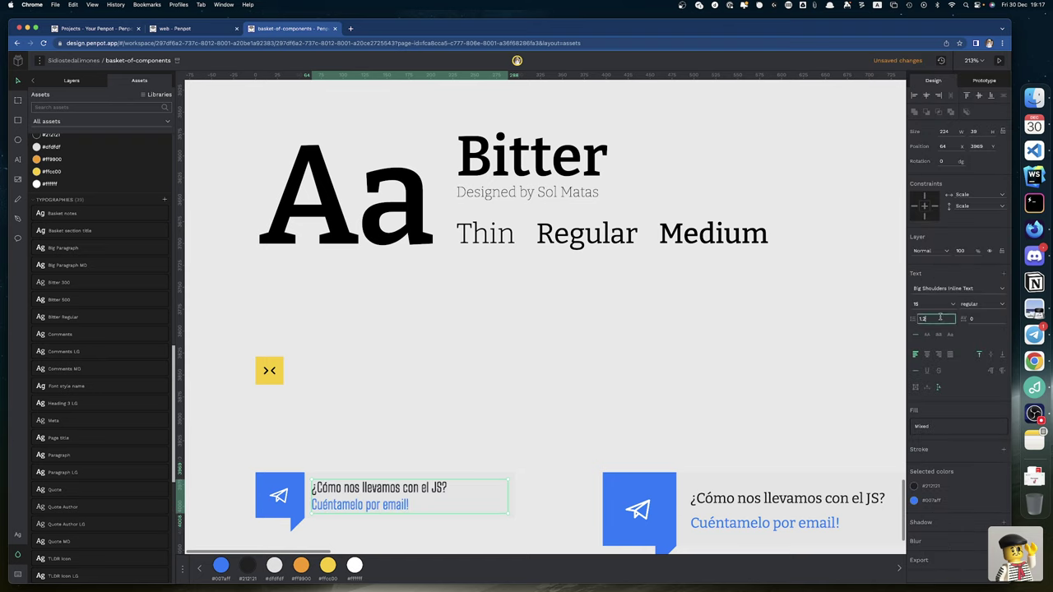
key("Up")
key("Up")
key("Up")
key("Up")
key("Up")
key("Up")
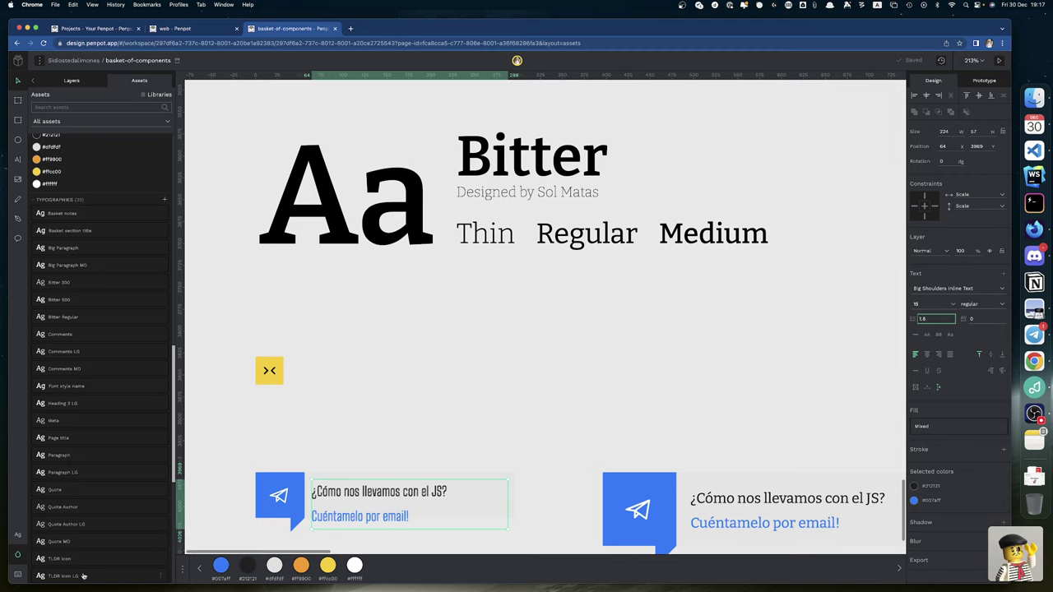
key("Return")
left_click(75, 335)
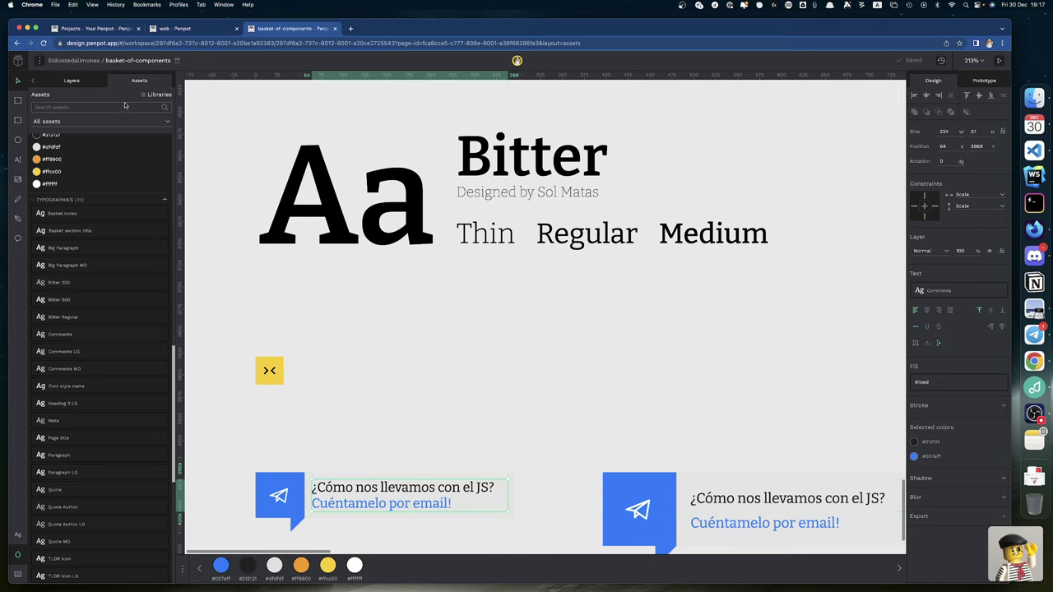
Step: On the Basket page, change the line height in the Comments row's font specification to 1.2
left_click(72, 80)
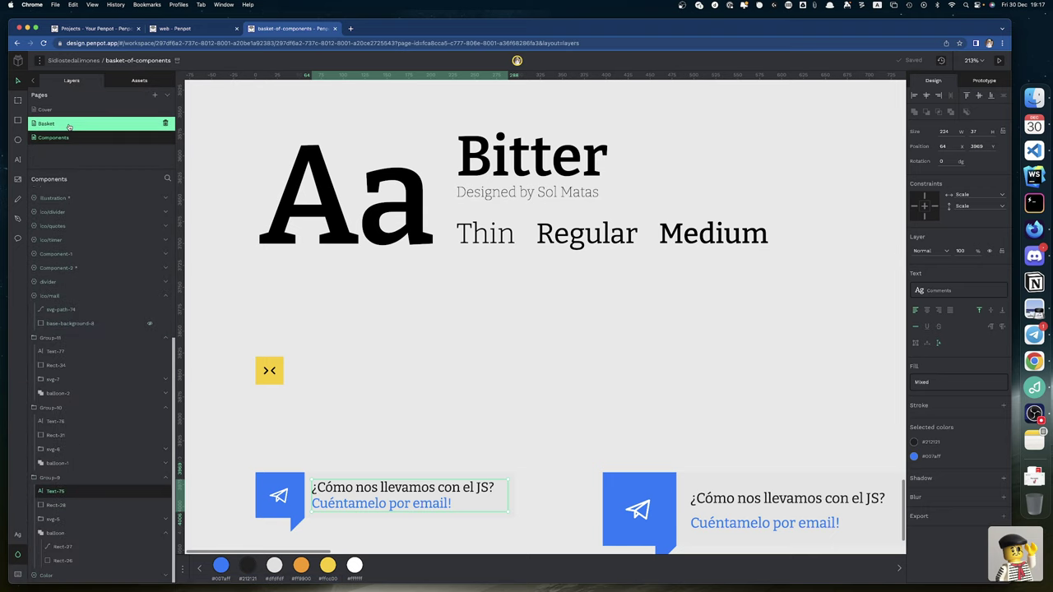
left_click(69, 124)
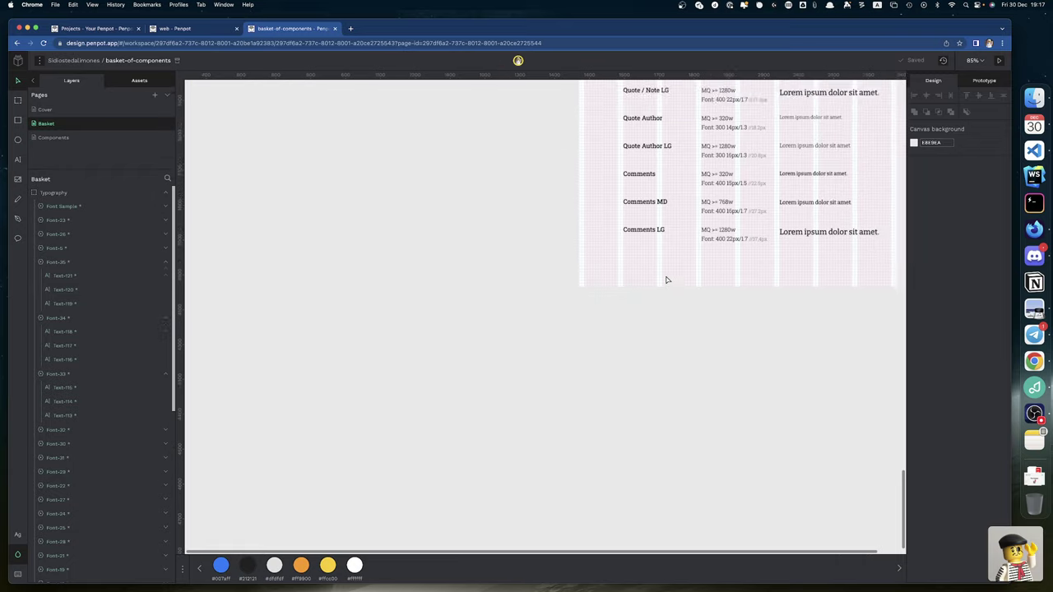
scroll(667, 281, "up", 5)
scroll(666, 280, "right", 5)
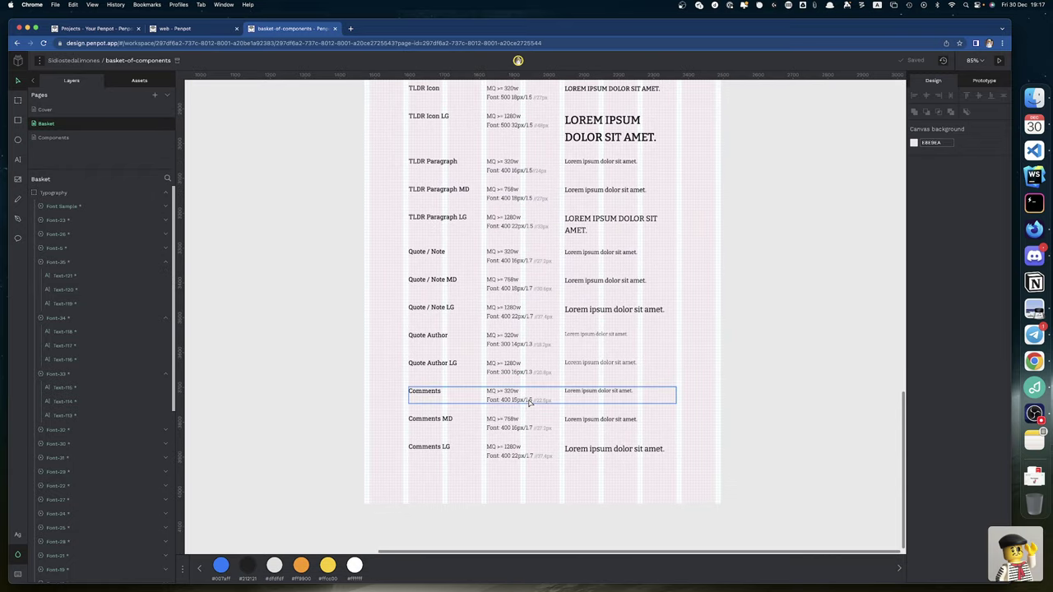
left_click(530, 400)
double_click(529, 399)
double_click(527, 398)
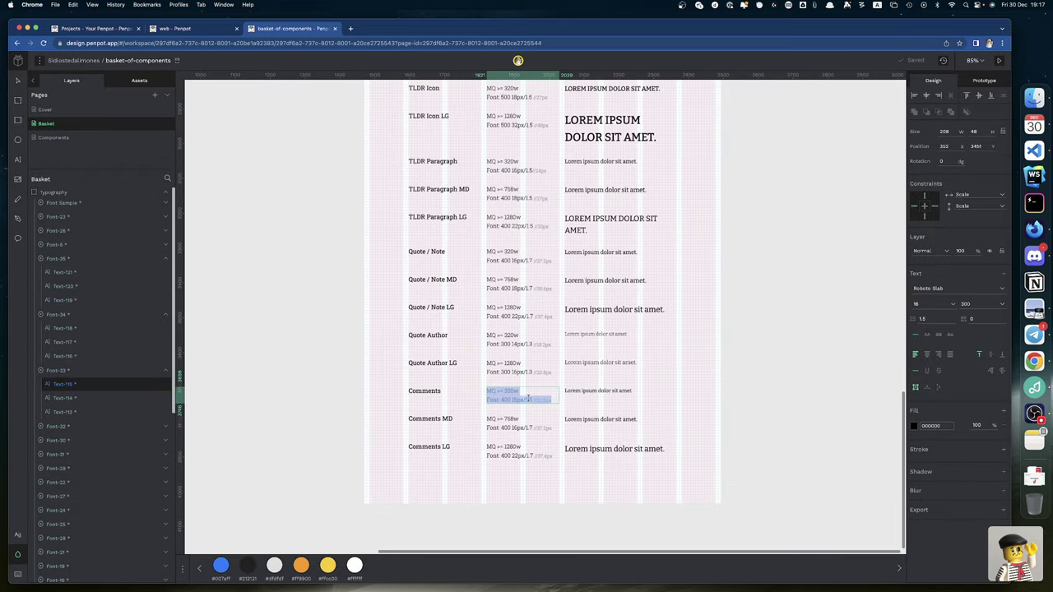
left_click(528, 398)
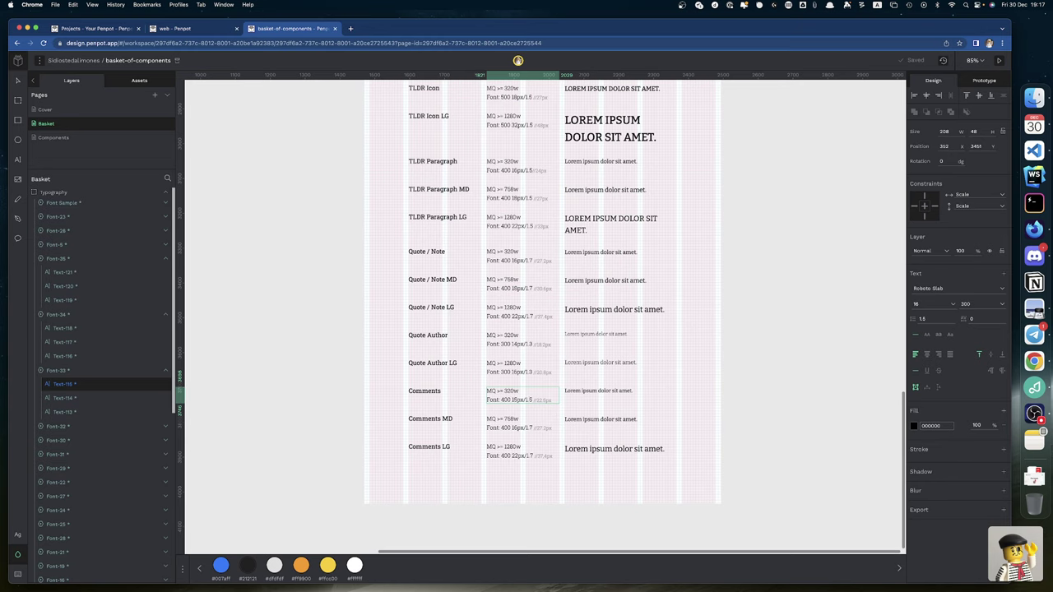
key("Escape")
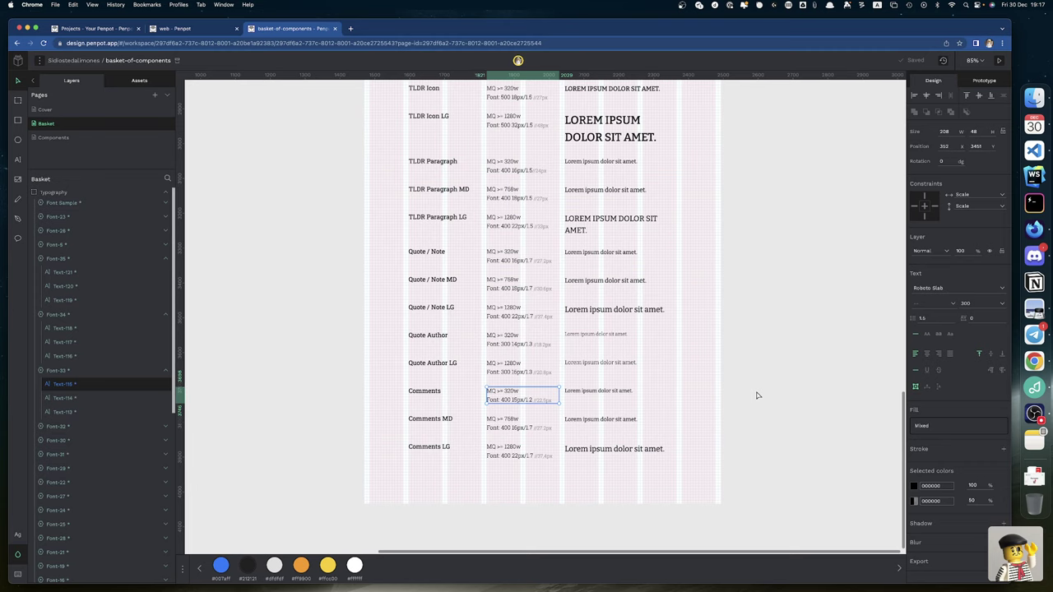
left_click(336, 394)
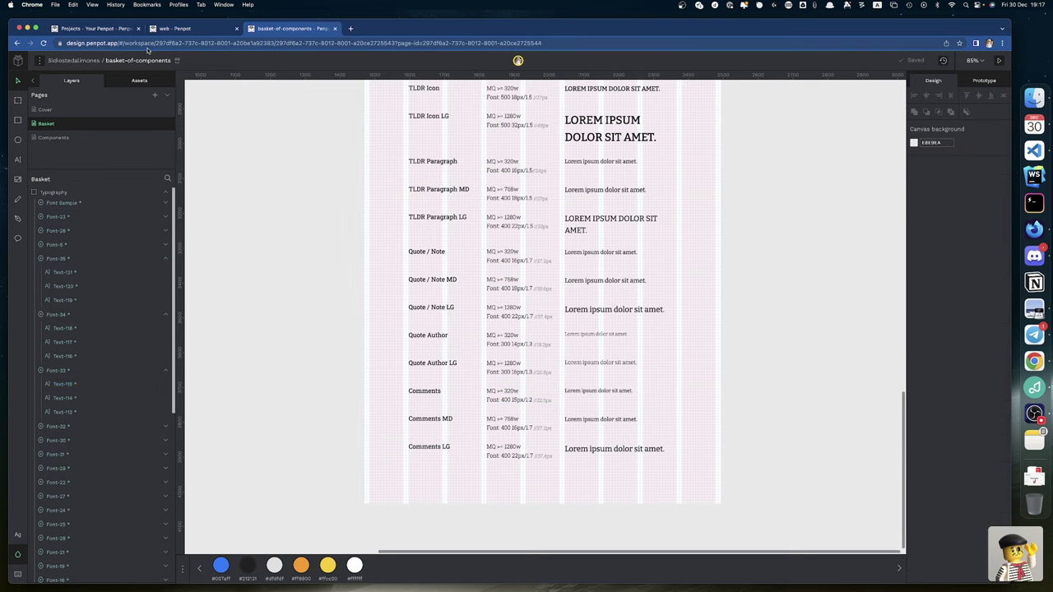
Step: On the Components page, set the width of the smallest callout's blue balloon square to 52
left_click(53, 137)
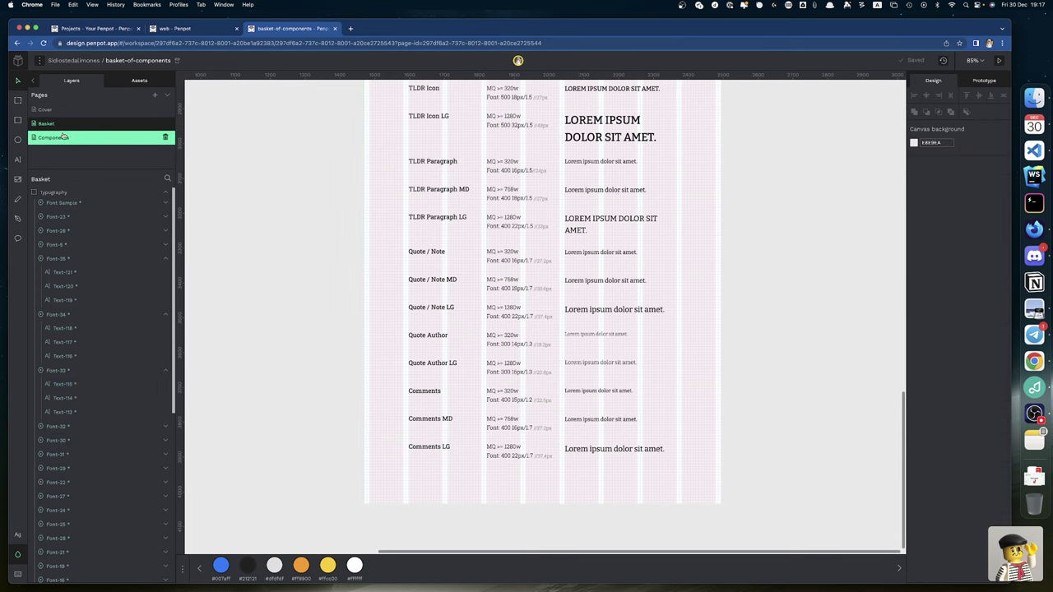
scroll(378, 288, "down", 5)
scroll(378, 287, "left", 2)
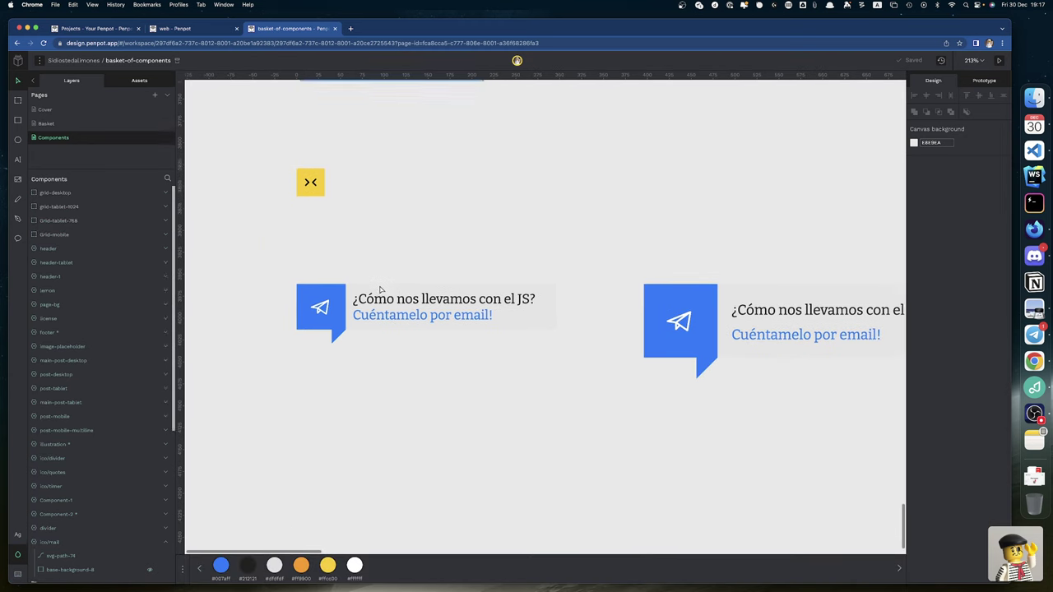
scroll(378, 290, "up", 1)
left_click(375, 334)
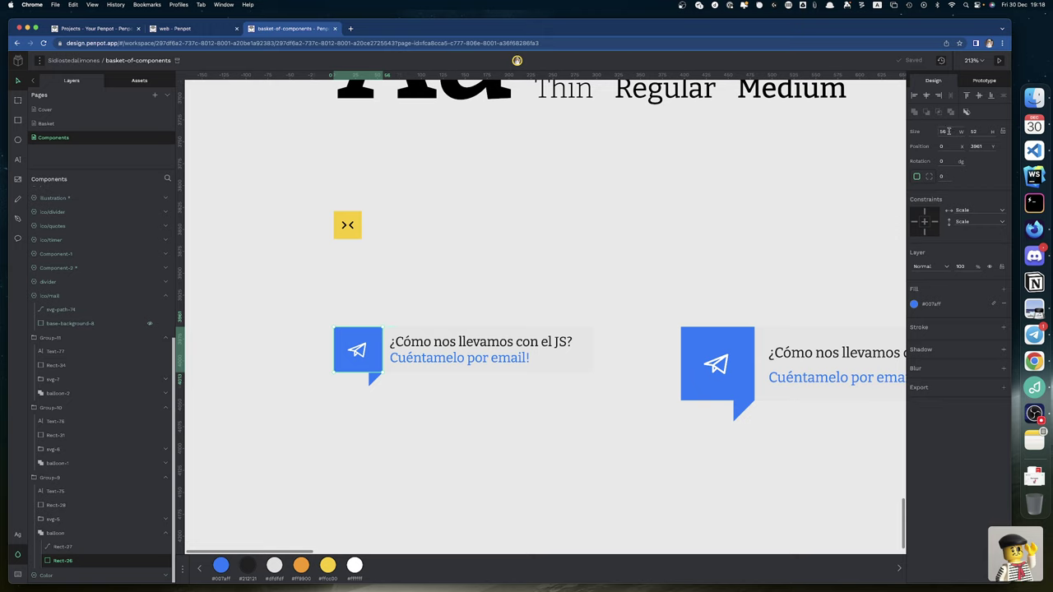
left_click(948, 130)
type("52")
key("Return")
Step: Align the smallest balloon's tail with the right edge of its blue square
left_click(374, 381)
left_click_drag(373, 381, 355, 381)
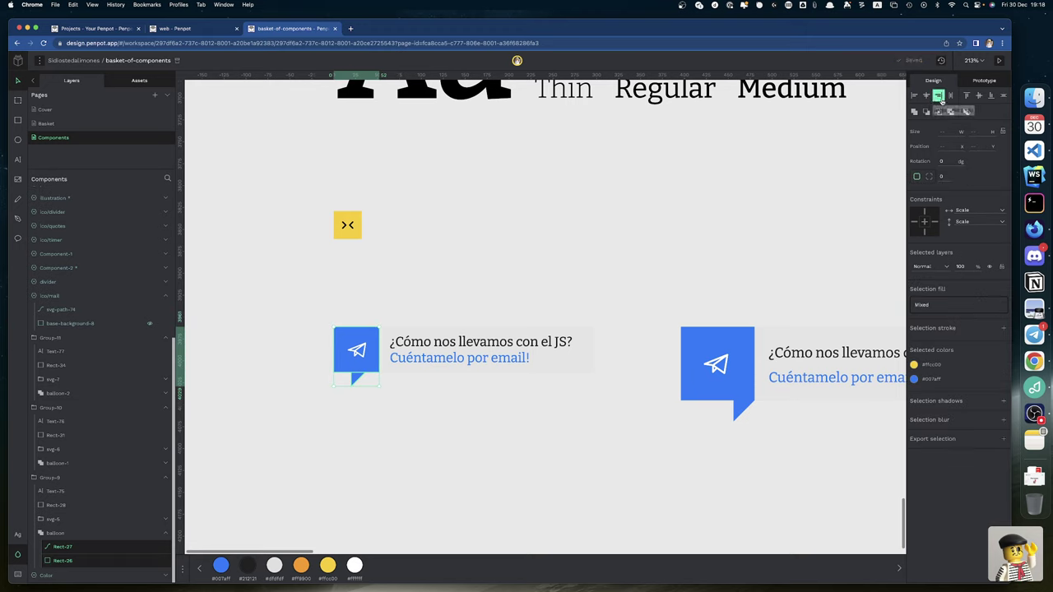
key("super+z")
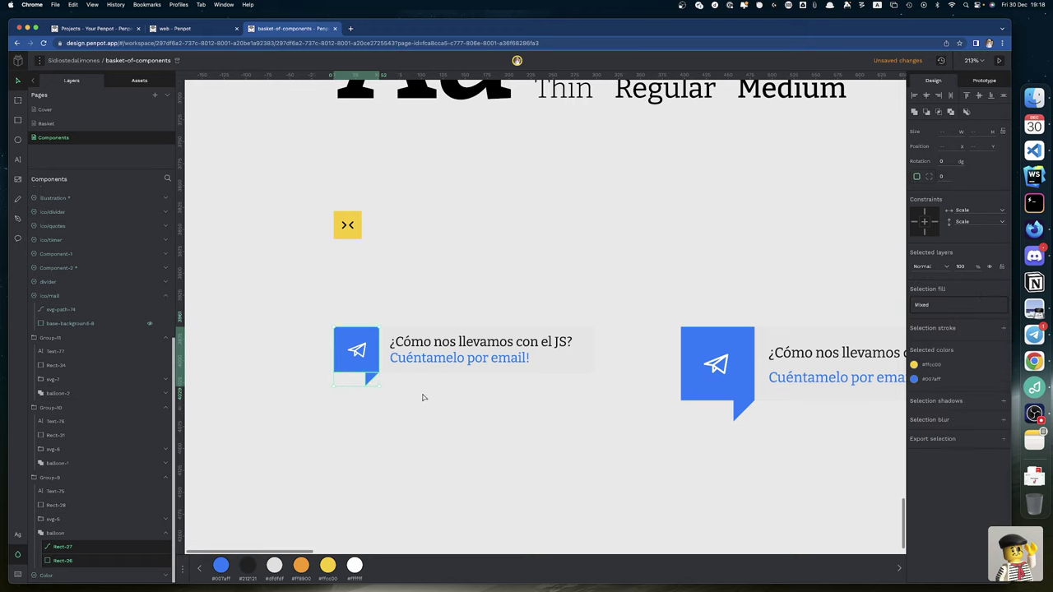
Step: Move the smallest callout's text and grey background together 4 px left so the background meets the blue square
left_click(410, 366)
key("alt")
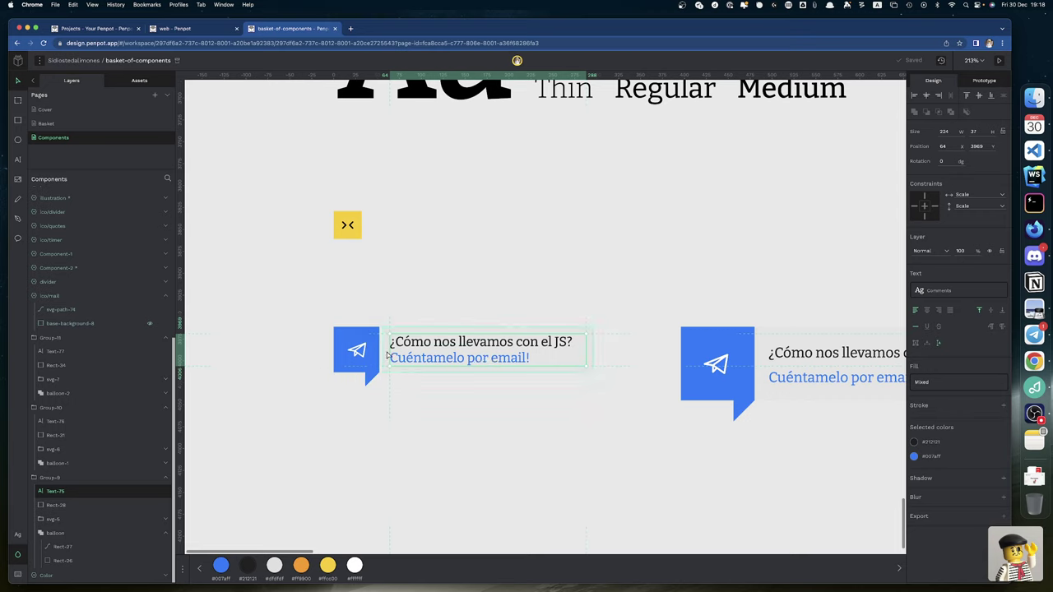
scroll(385, 358, "up", 5)
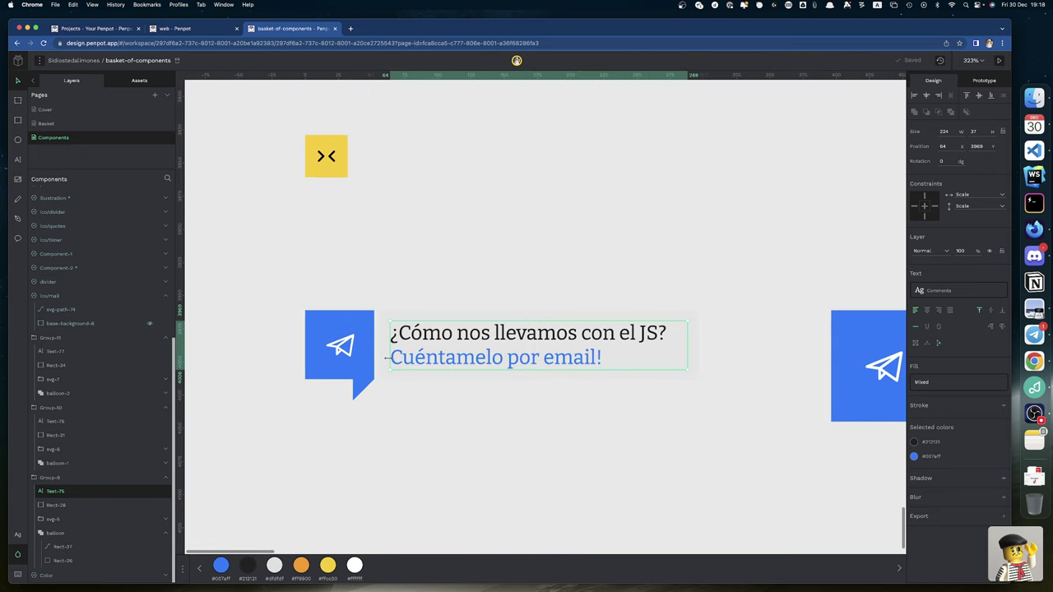
left_click(379, 360)
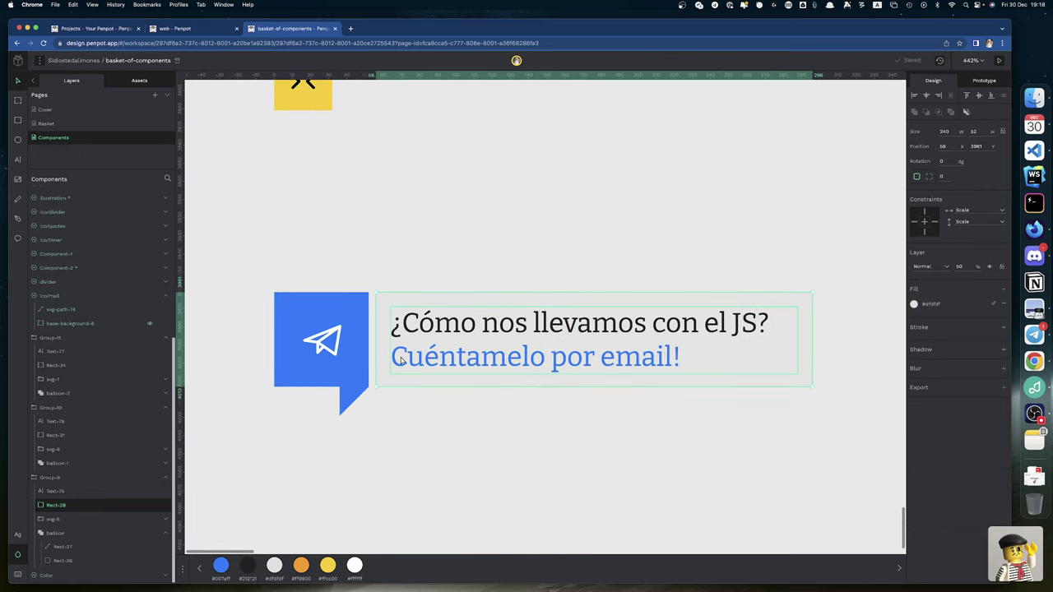
left_click(402, 360, "shift")
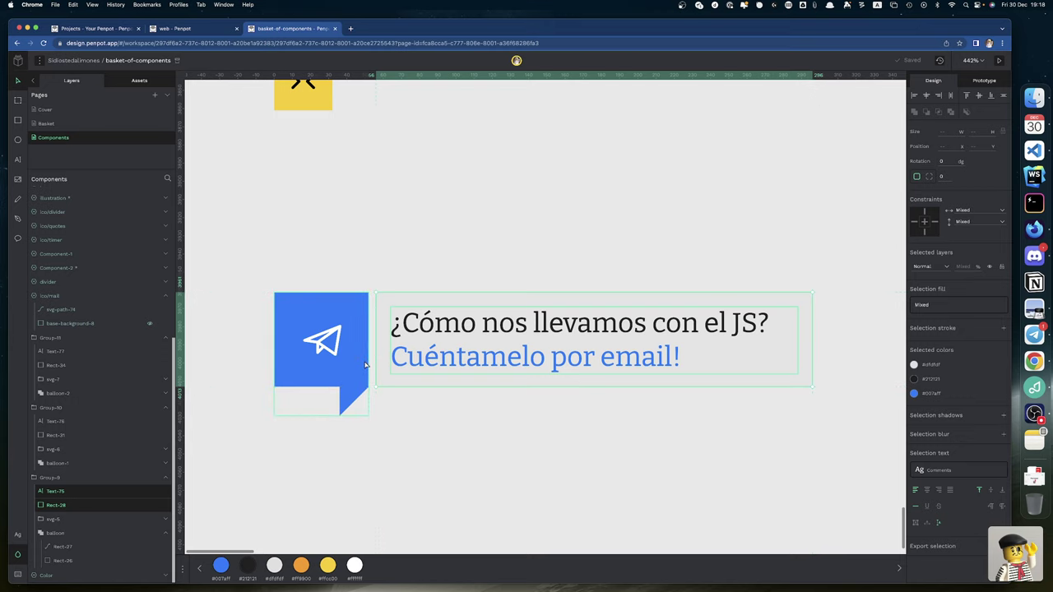
key("Left")
key("Left")
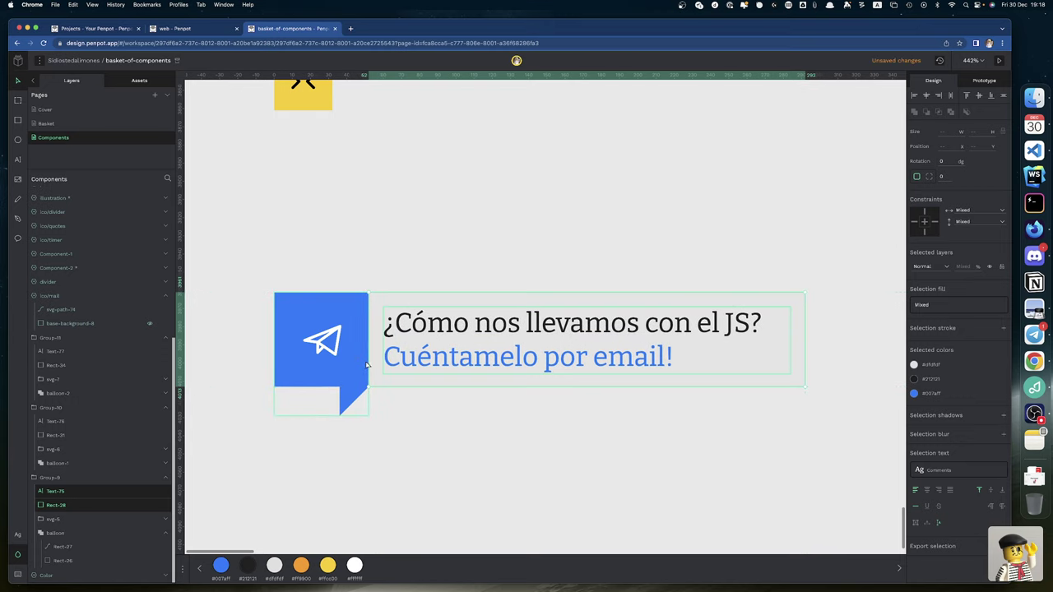
double_click(429, 365)
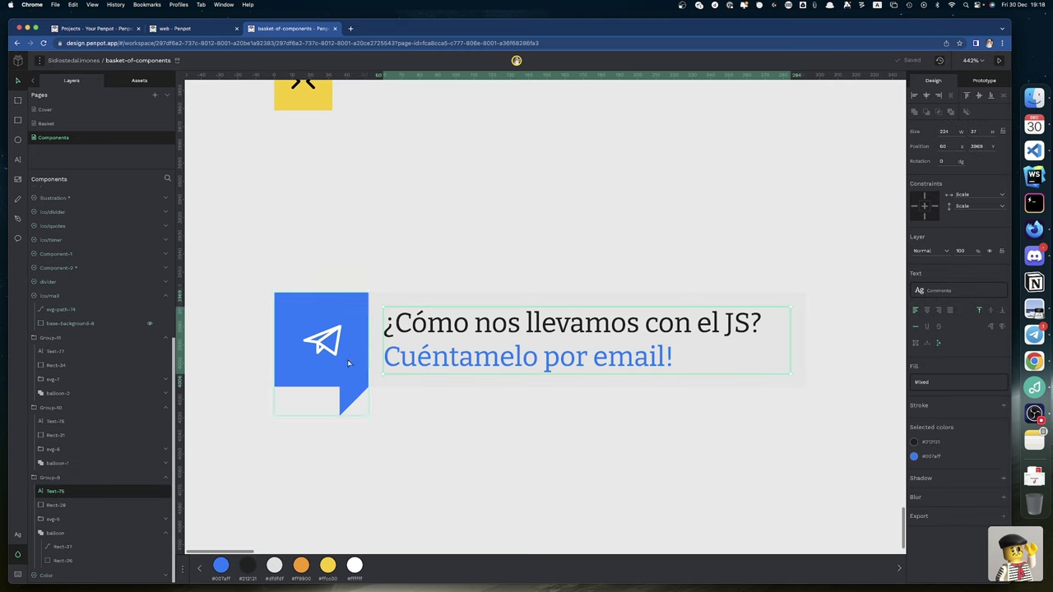
Step: Examine the sizes of the balloon square and the tail in each of the three email callouts
left_click(287, 385)
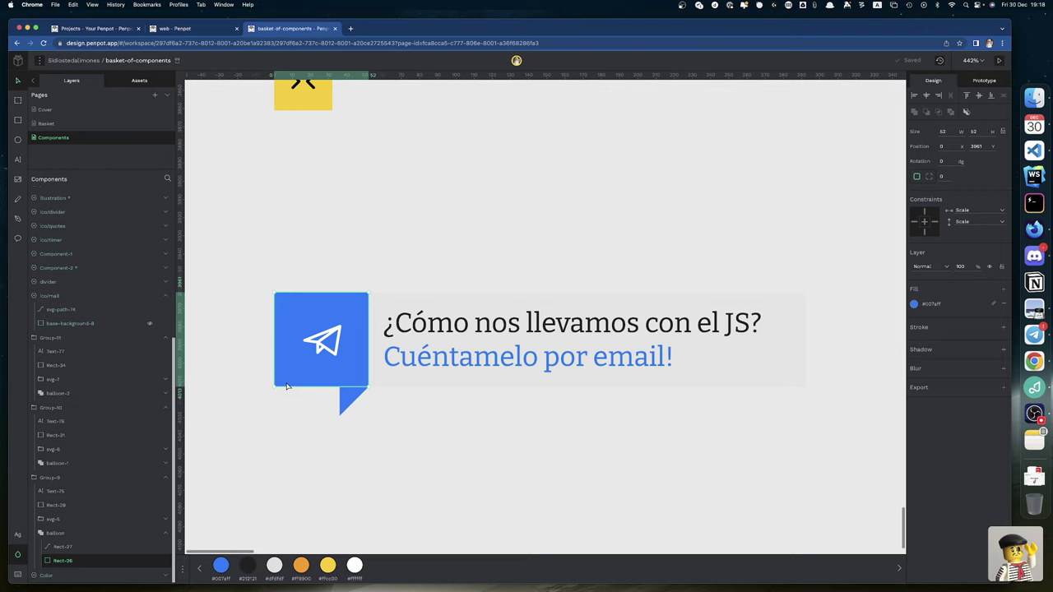
left_click(351, 401)
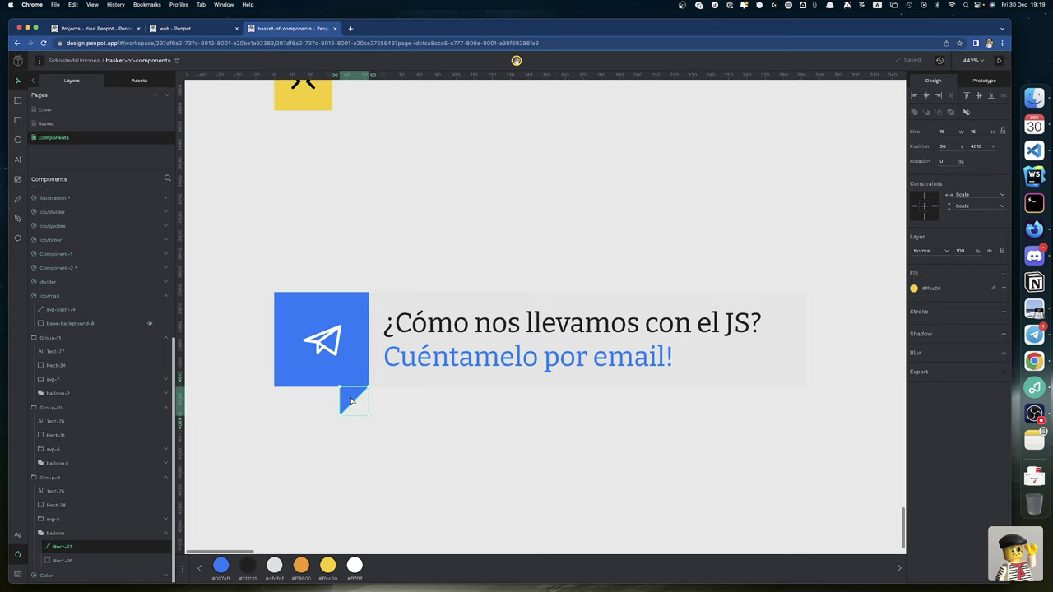
scroll(463, 400, "up", 4)
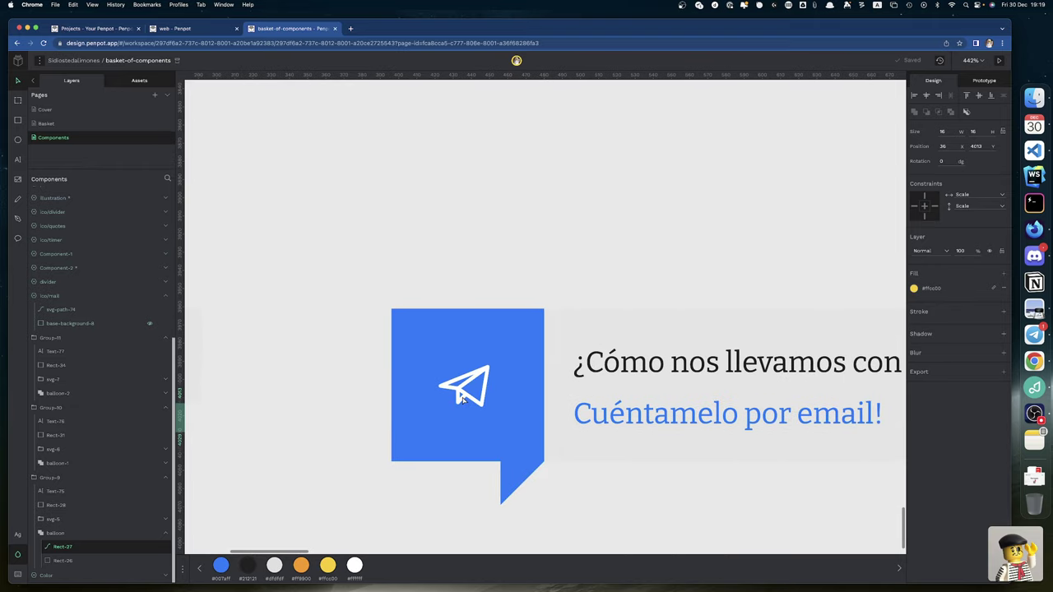
left_click(514, 425)
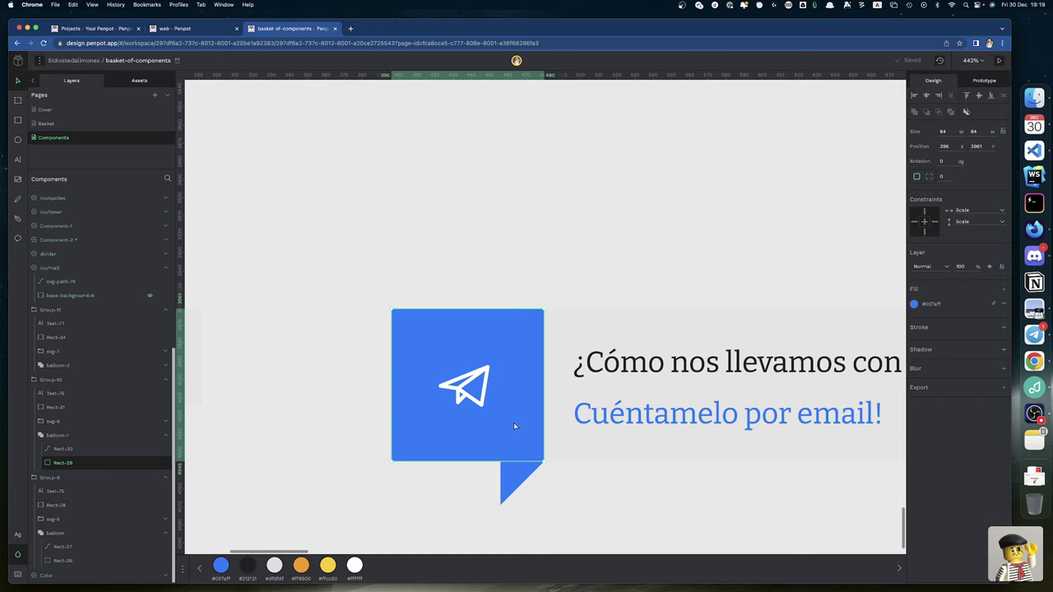
left_click(512, 488)
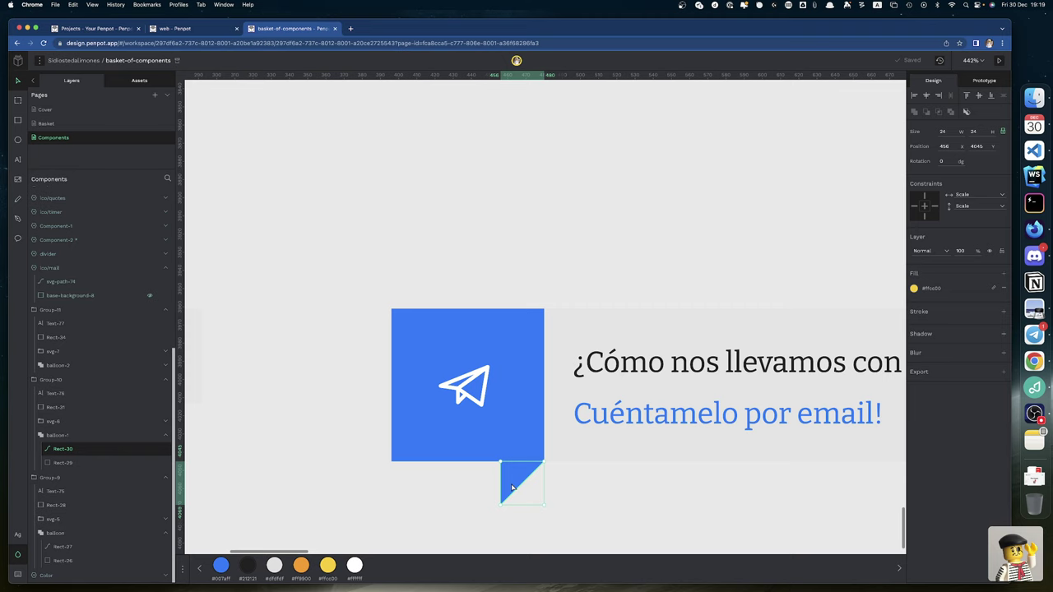
scroll(511, 487, "right", 3)
scroll(510, 487, "up", 3)
scroll(510, 488, "right", 4)
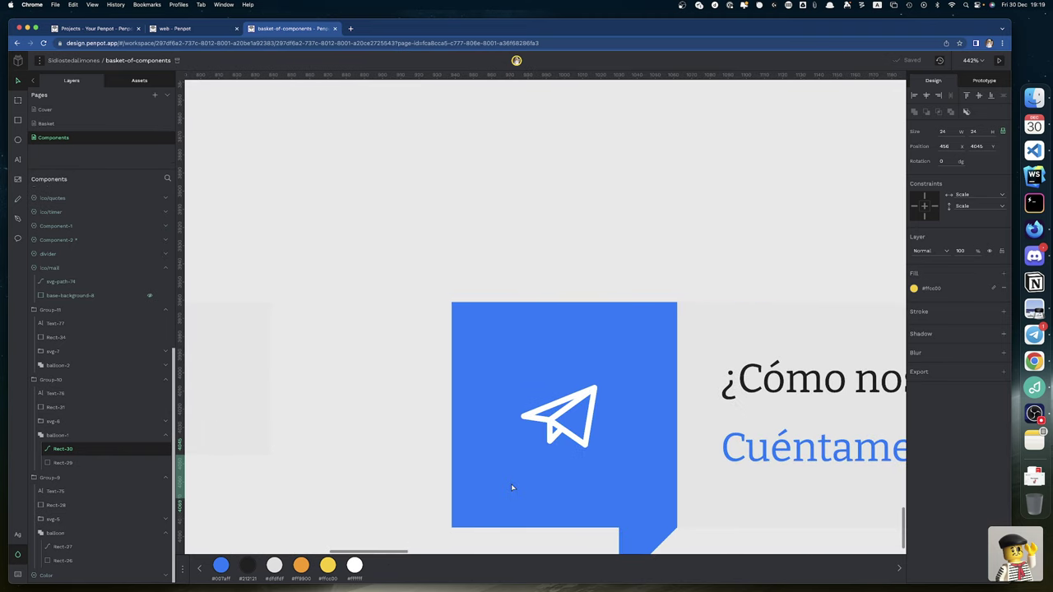
left_click(570, 492)
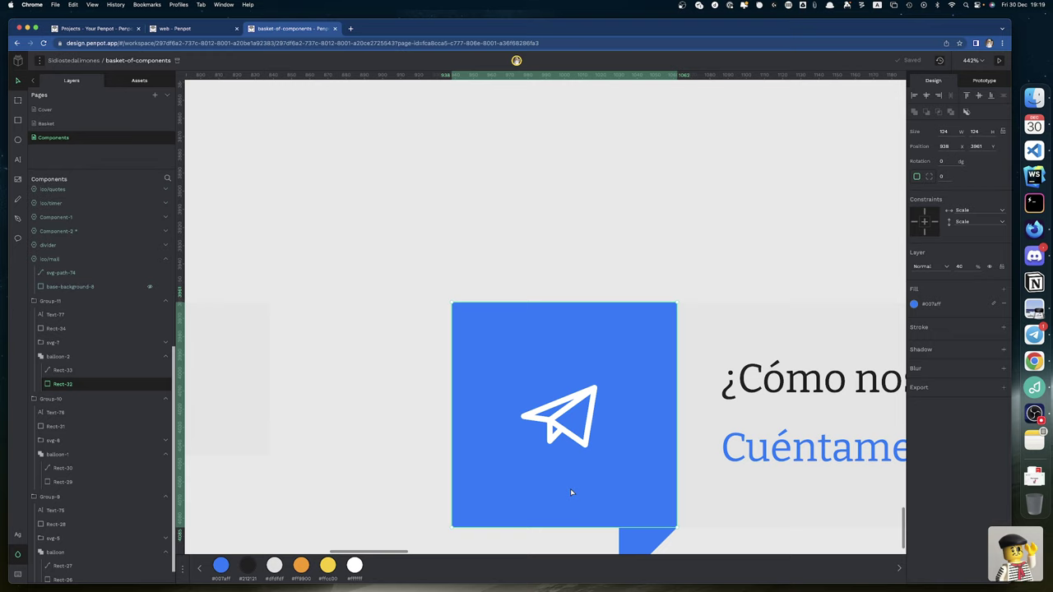
left_click(638, 545)
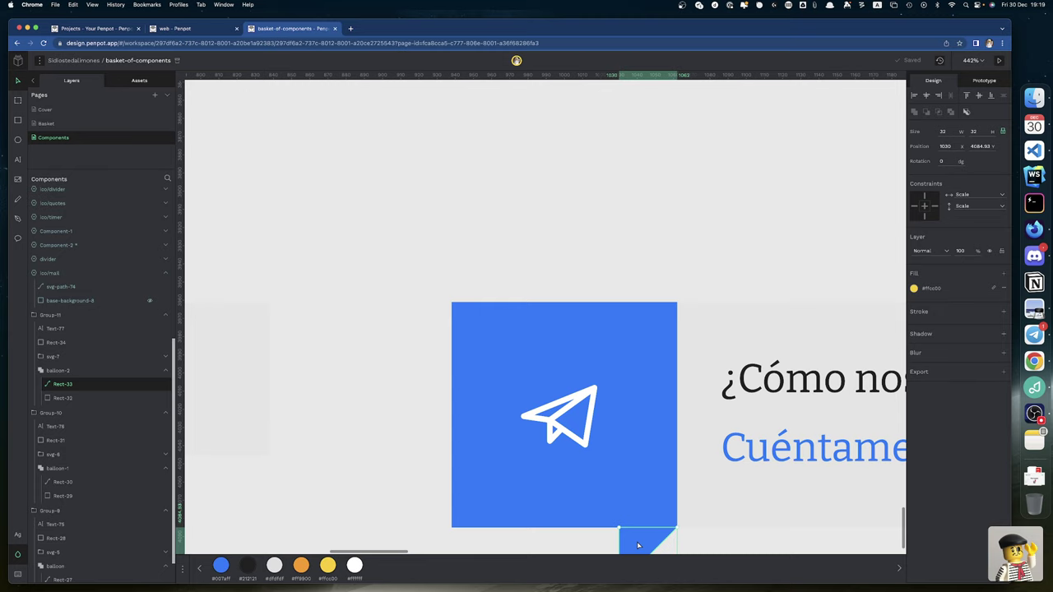
scroll(637, 545, "right", 10)
scroll(637, 545, "down", 3)
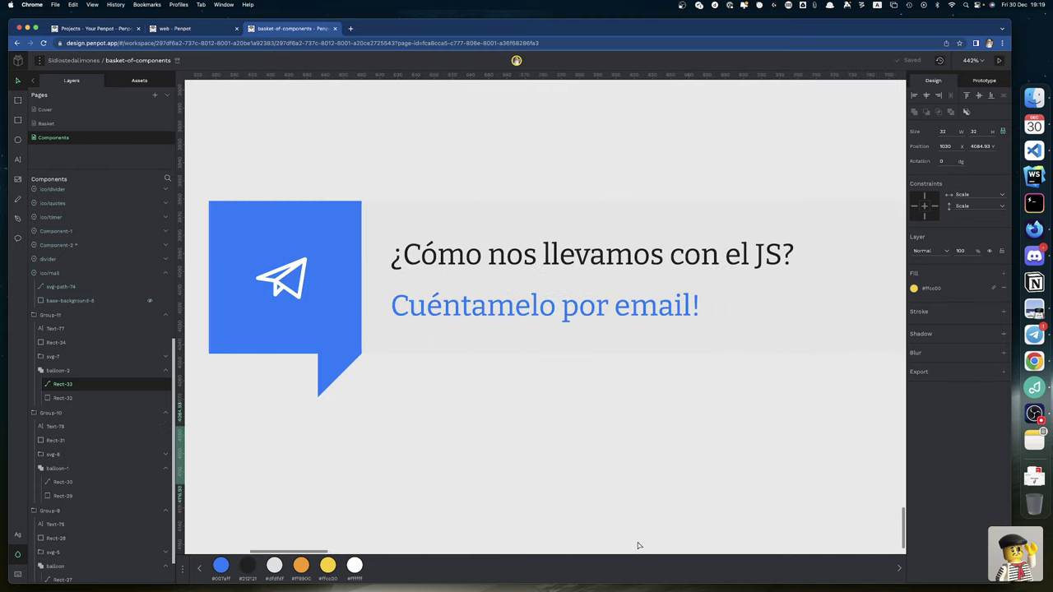
Step: Set the line height of the Comments MD typography used by the medium email banner's text to 1.5
scroll(637, 545, "left", 3)
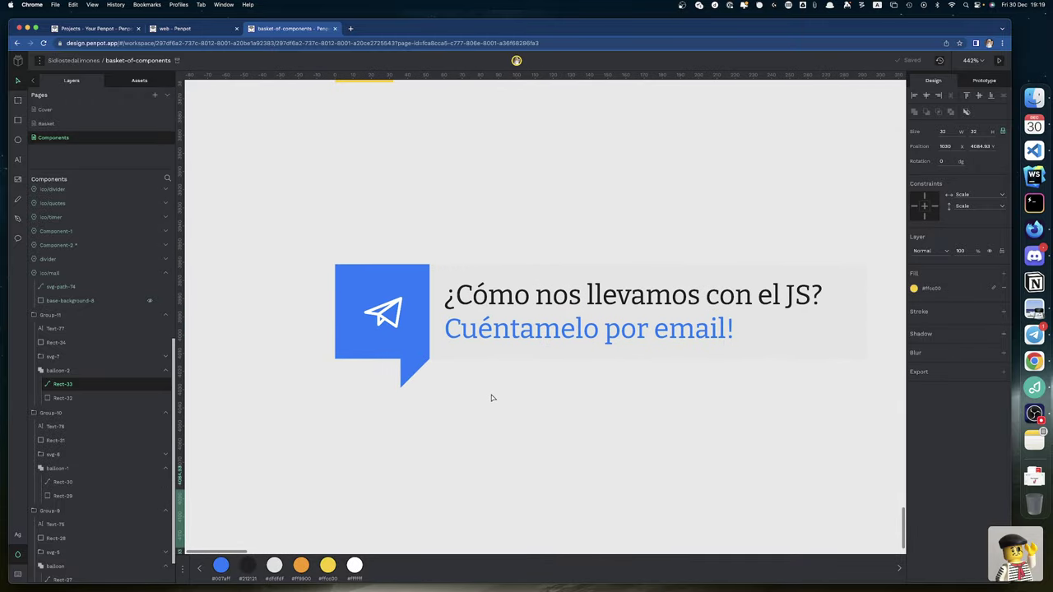
left_click(475, 300)
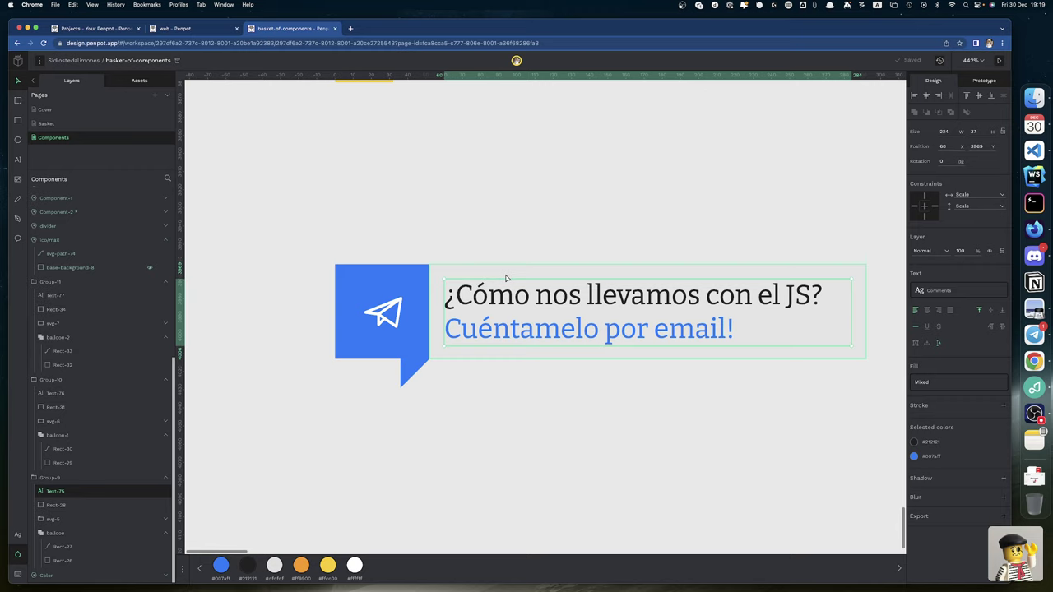
scroll(504, 277, "up", 3)
scroll(505, 277, "right", 10)
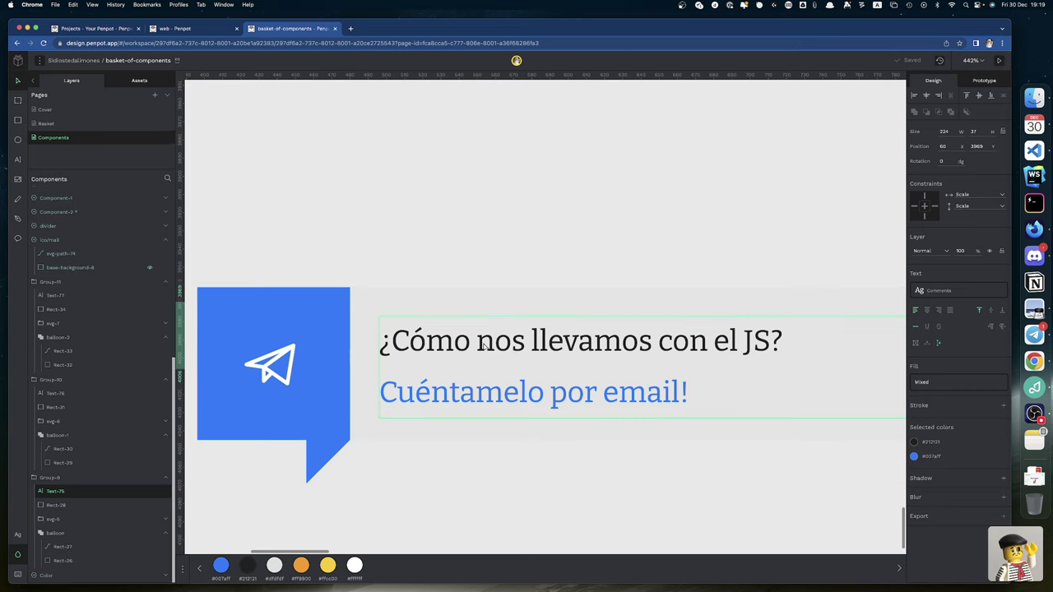
left_click(485, 345)
key("alt")
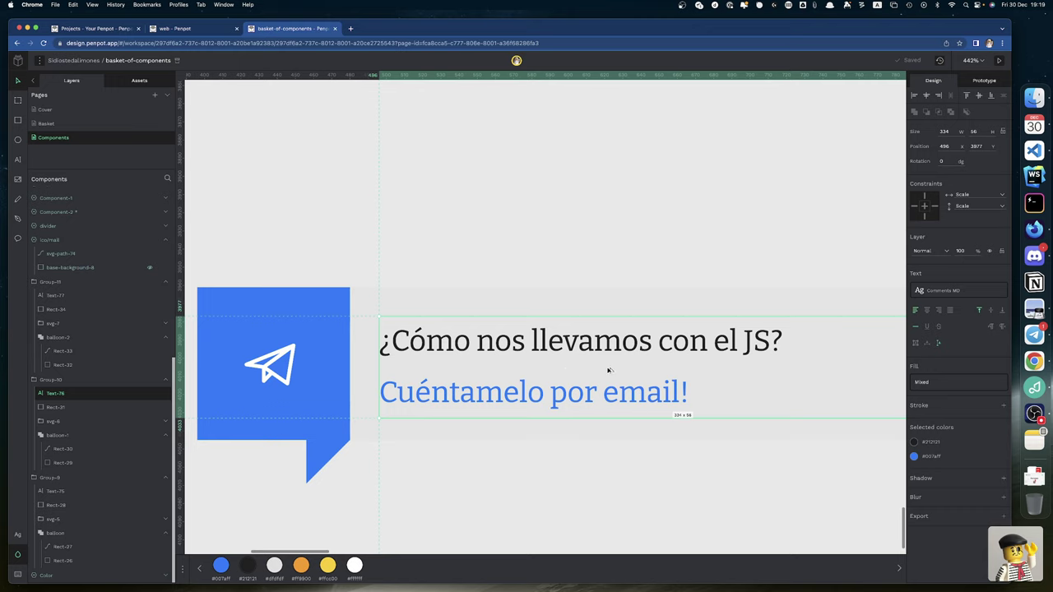
key("alt")
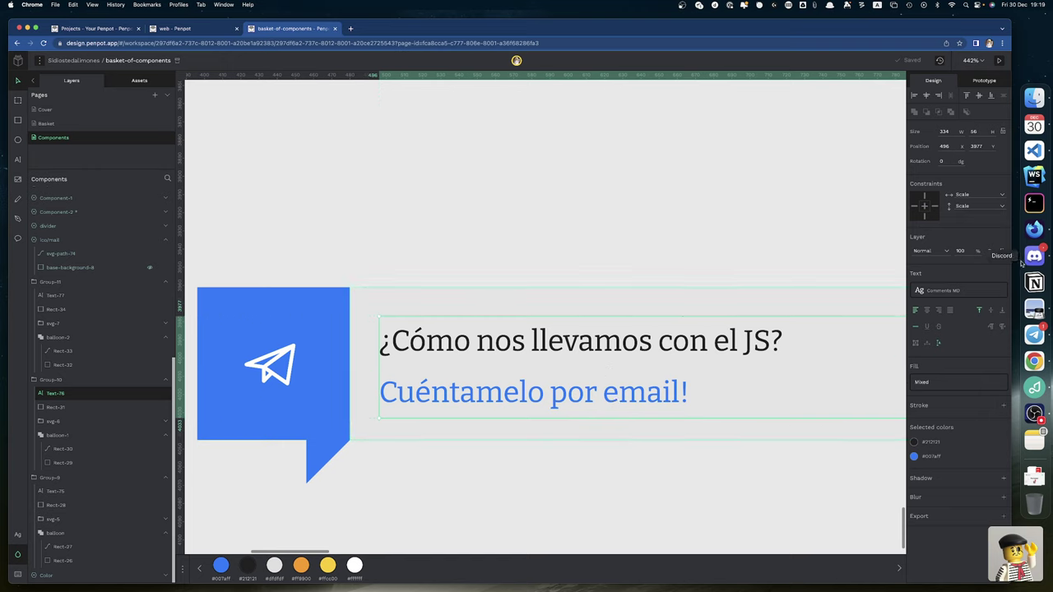
left_click(998, 294)
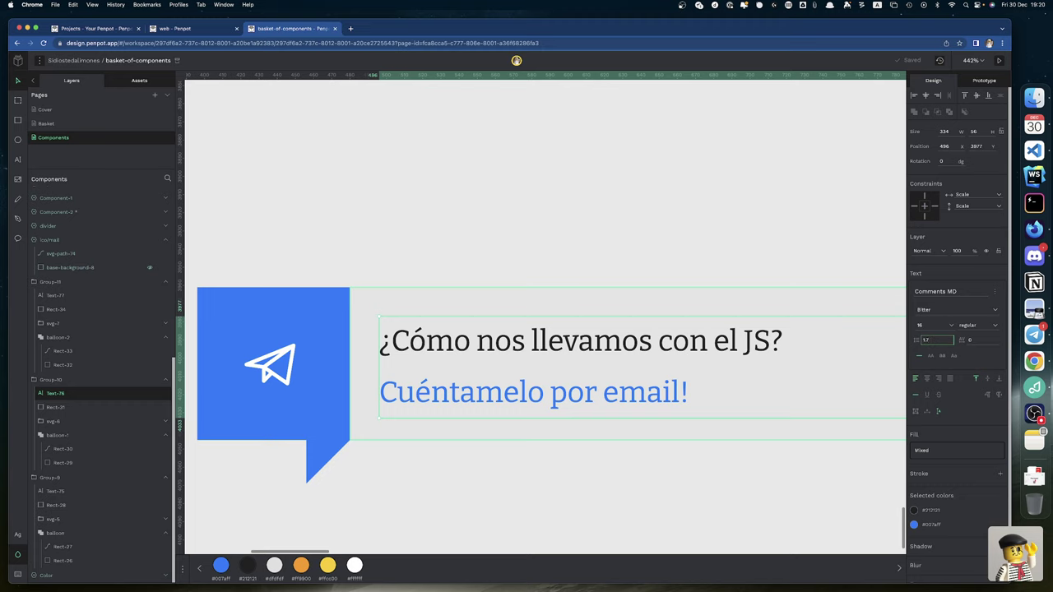
type("5")
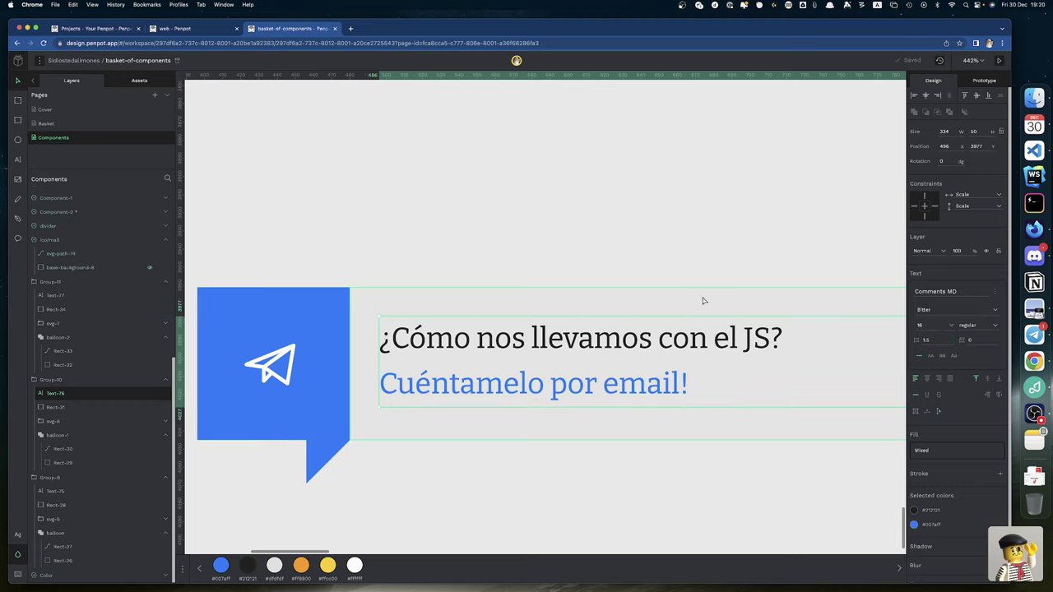
left_click(554, 282)
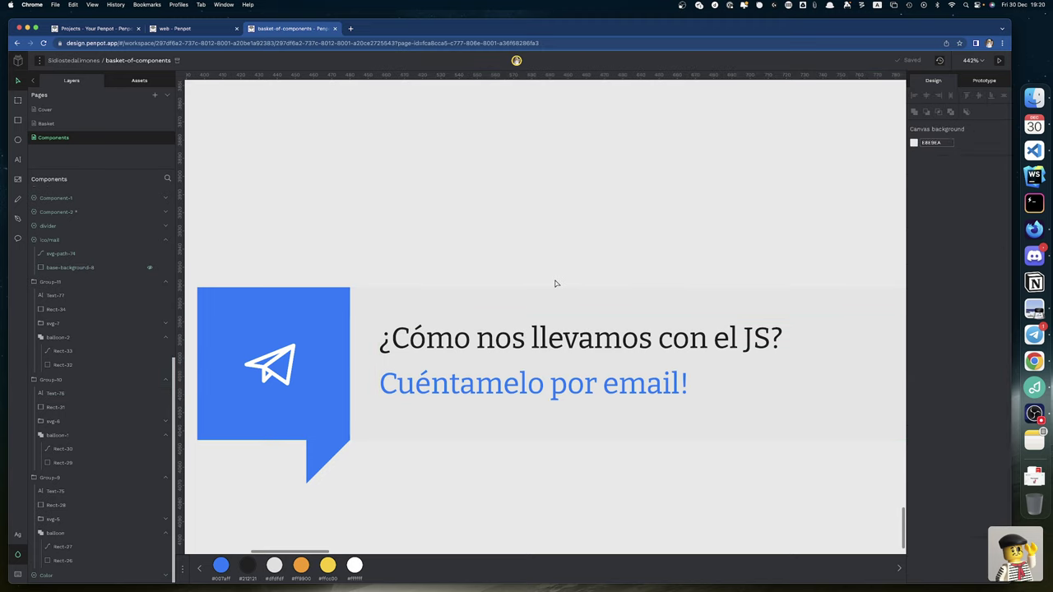
Step: Set the line height of the medium banner text's Comments MD typography to 1.7
left_click(548, 329)
key("alt")
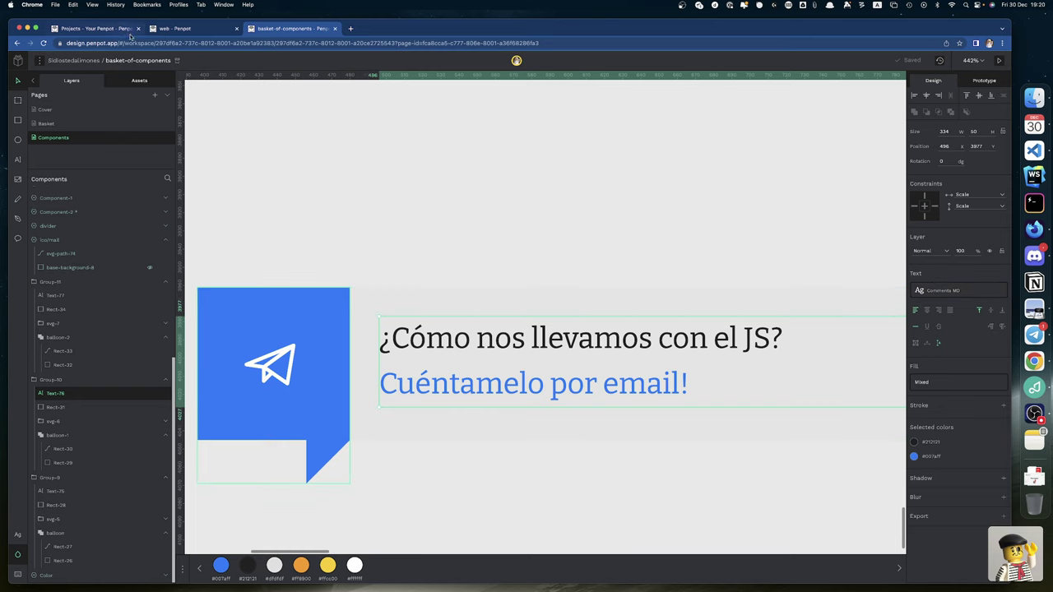
left_click(139, 80)
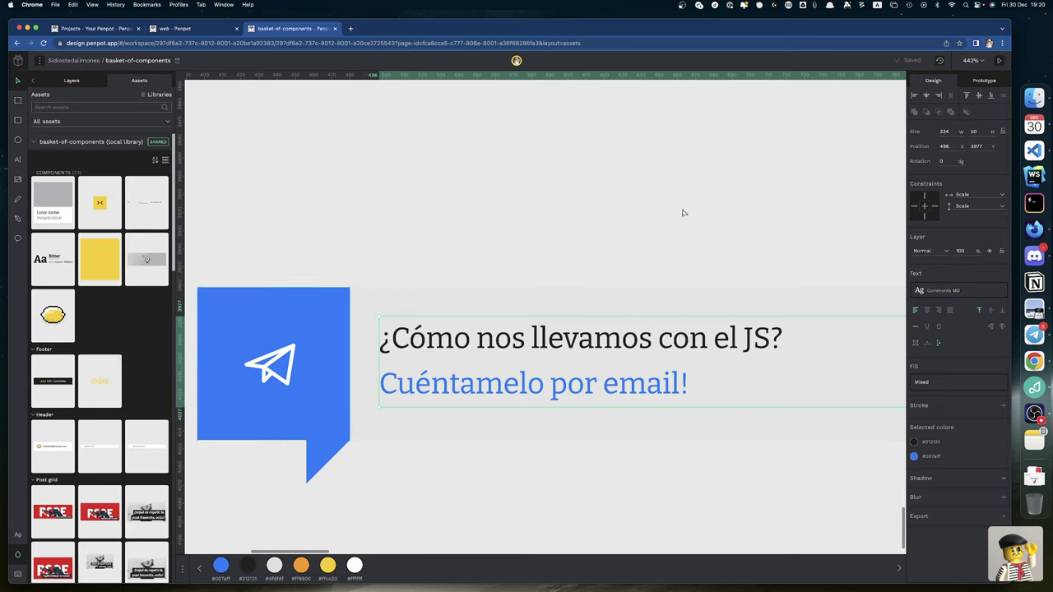
left_click(960, 290)
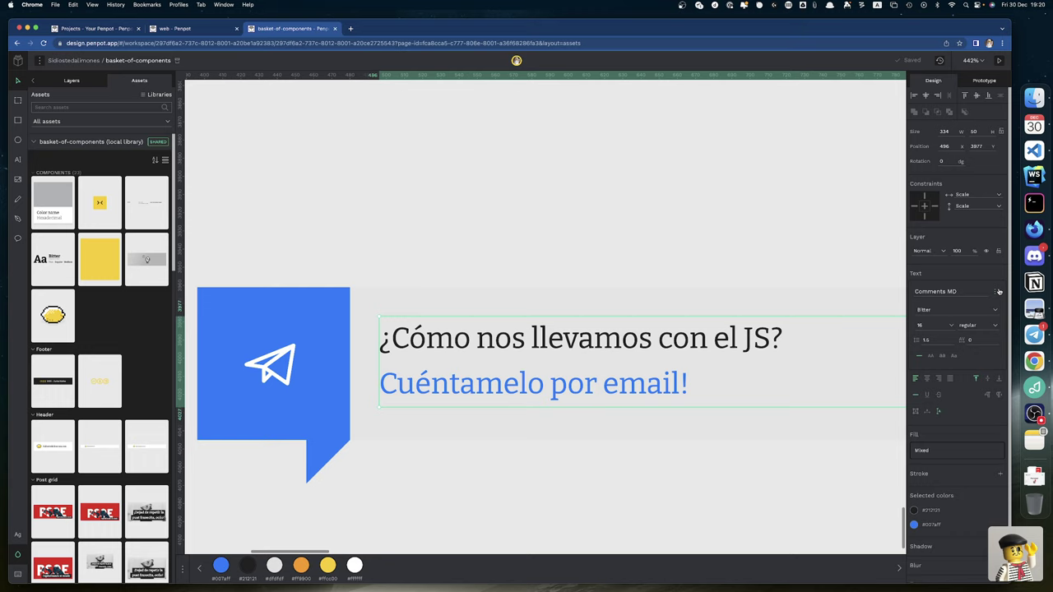
left_click(938, 339)
type("1.7")
key("Return")
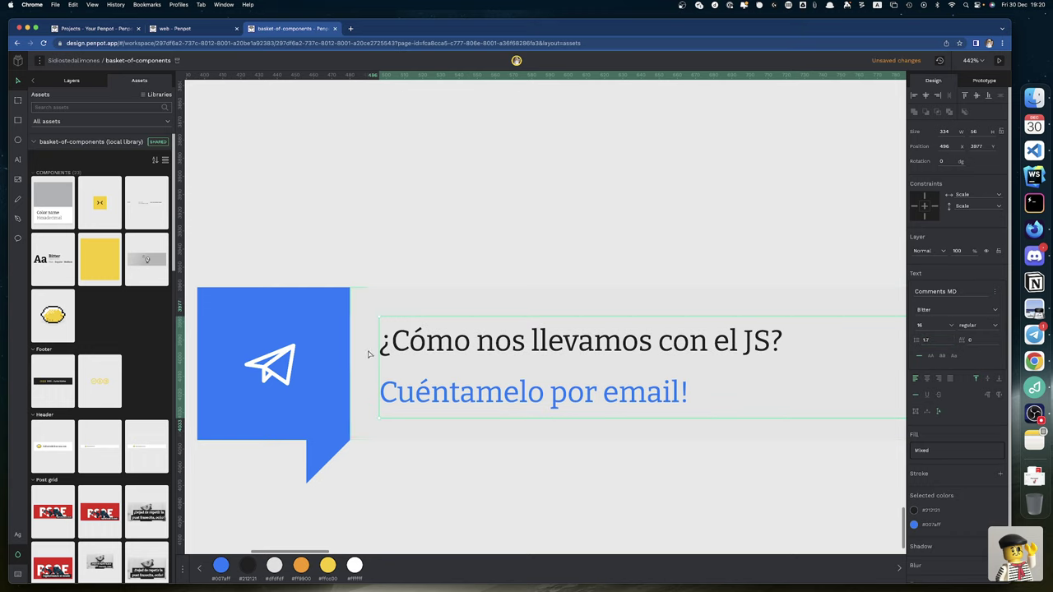
Step: Shrink the grey rectangle behind the medium banner's text to the text box's lower edge, about 72 px high
left_click(406, 278)
left_click(416, 297)
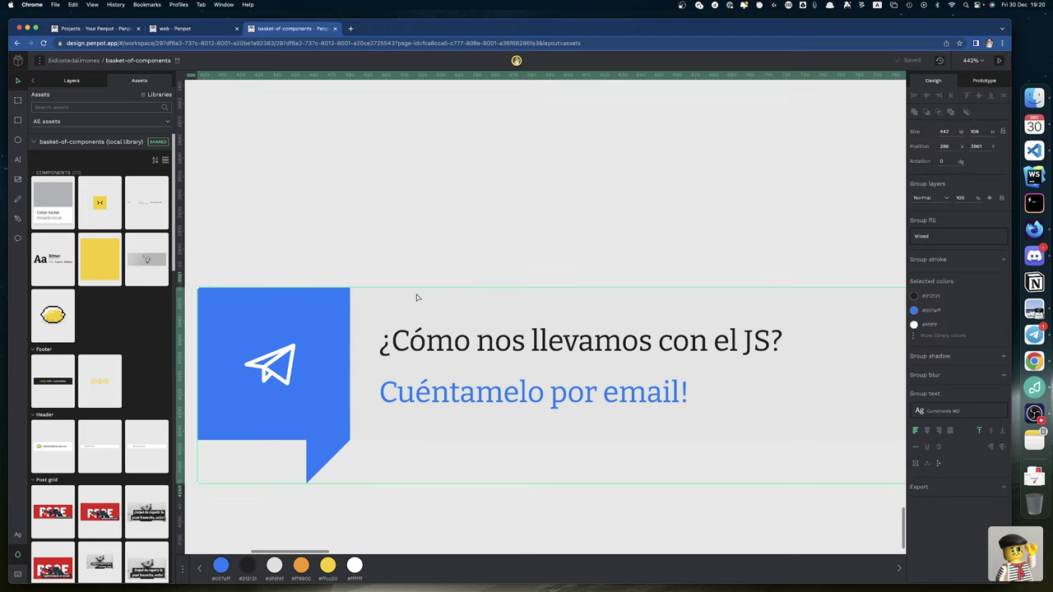
double_click(416, 296)
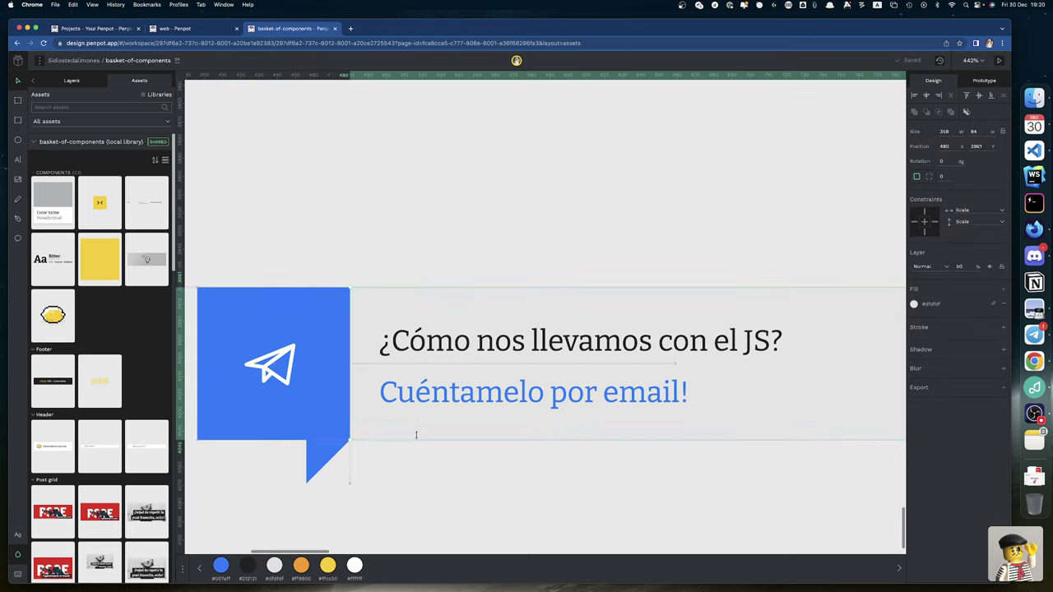
left_click_drag(417, 435, 415, 407)
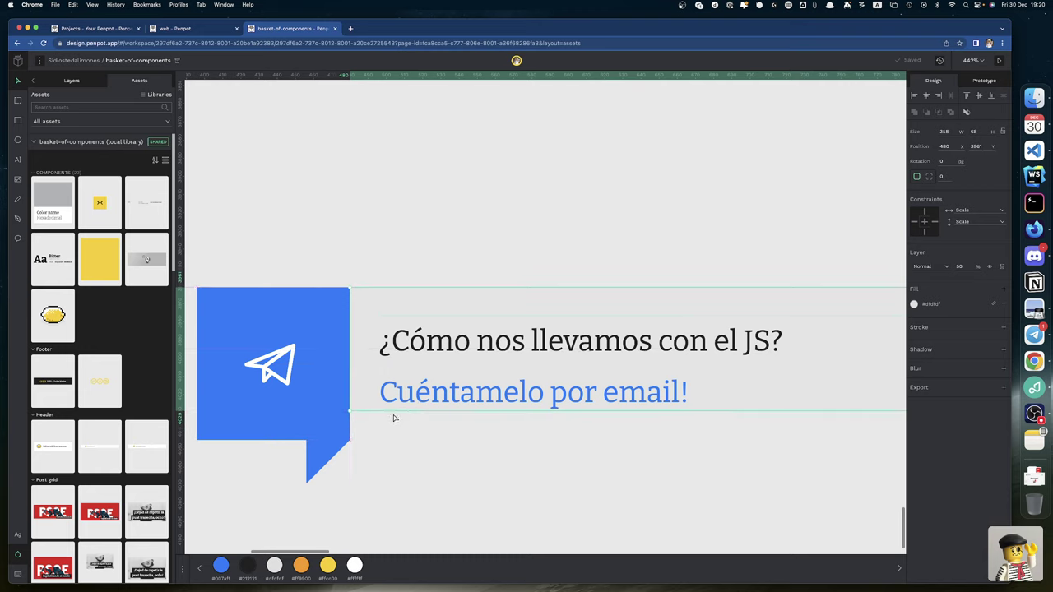
left_click_drag(389, 409, 390, 416)
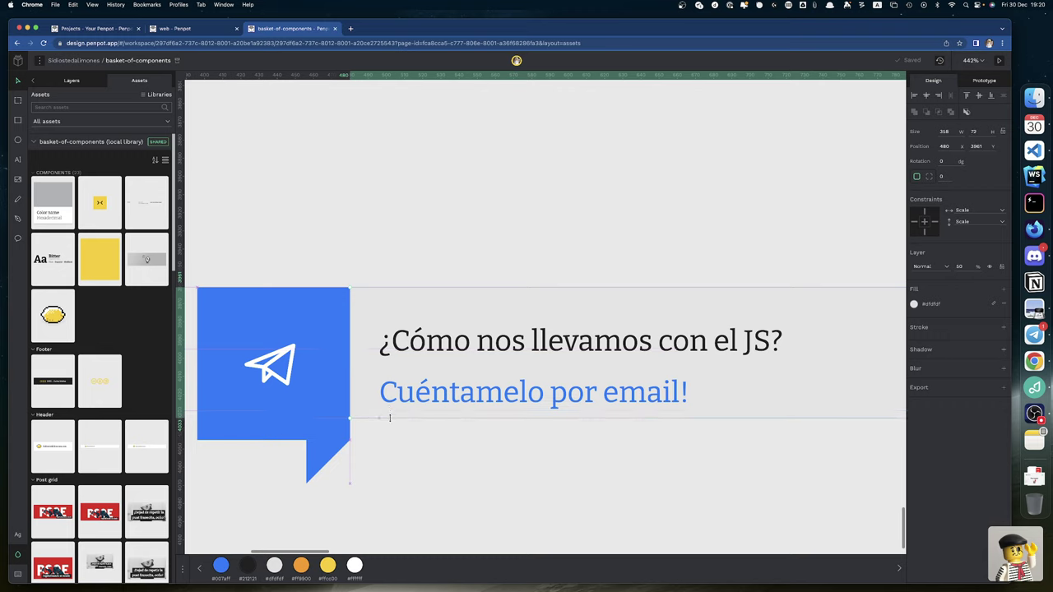
key("alt")
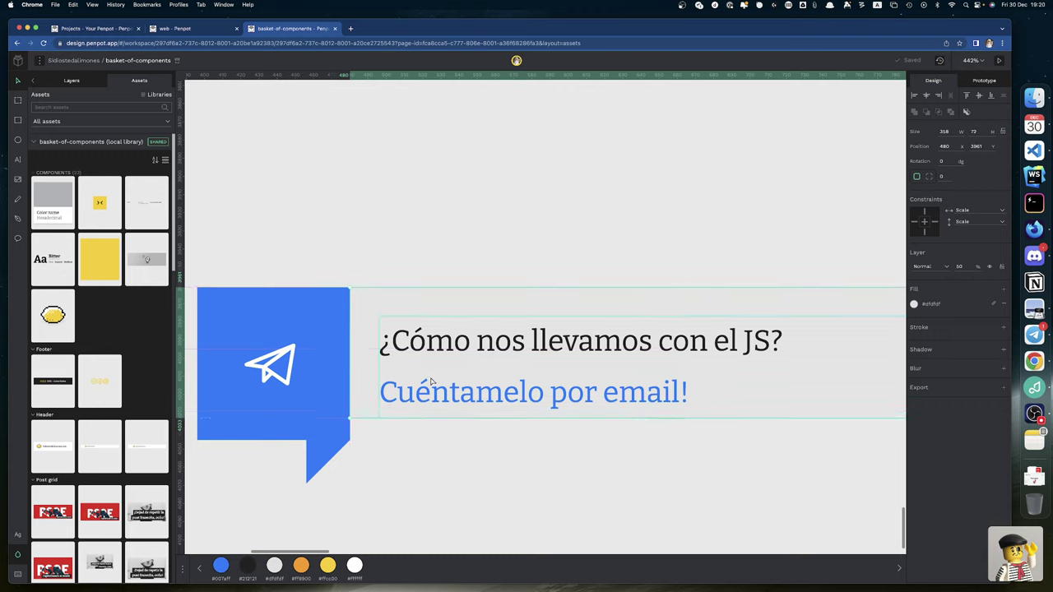
key("alt")
Step: Set the grey background rectangle's height to 88 px and check the blue square's dimensions
left_click(979, 131)
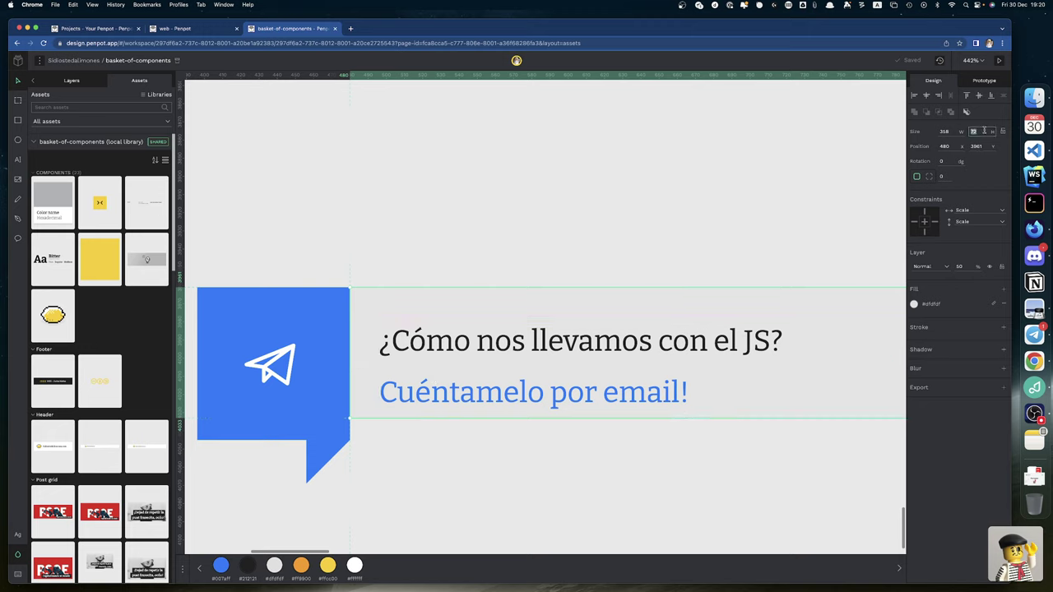
type("72")
key("Return")
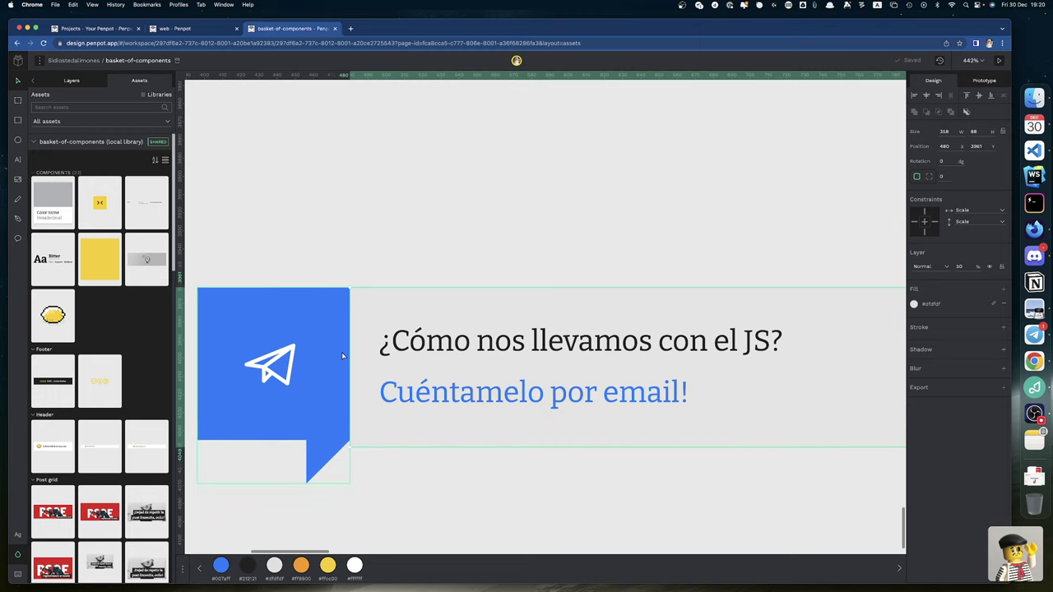
left_click(303, 404)
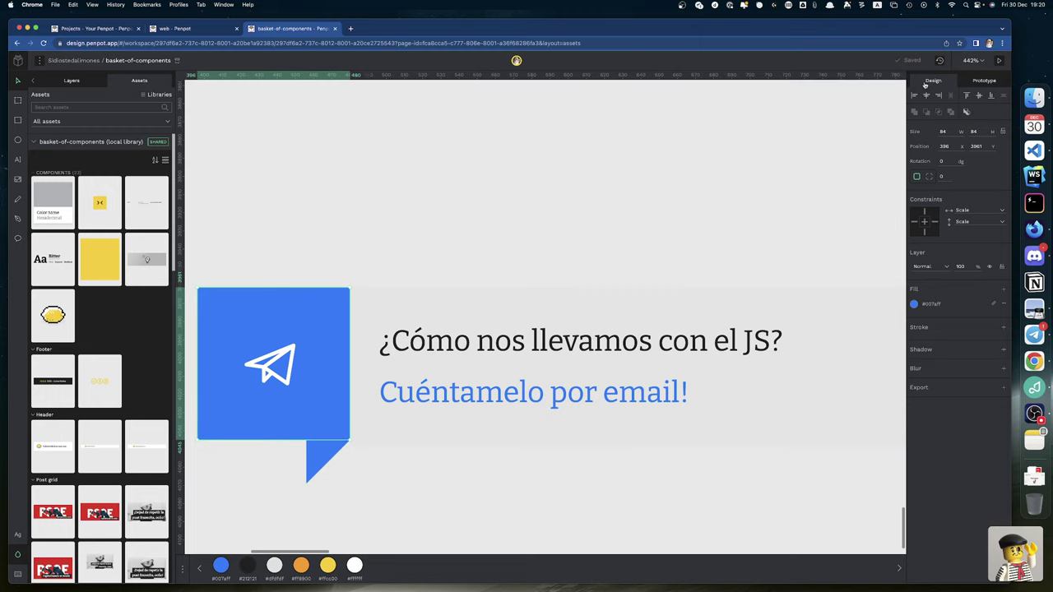
left_click(452, 306)
left_click(310, 367)
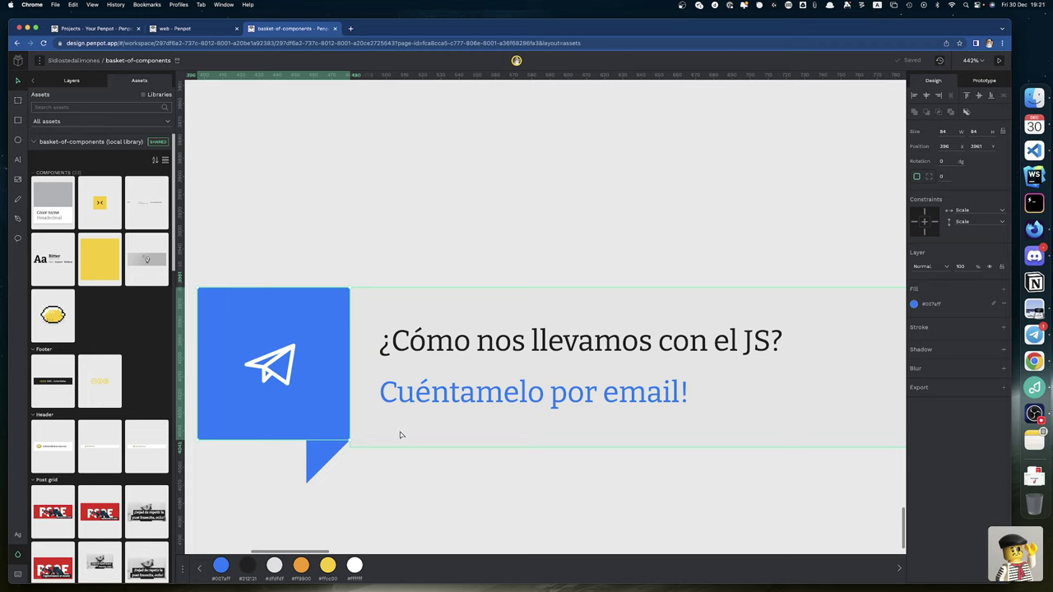
Step: Set the line height of the medium banner text's Comments MD typography to 1.6
left_click(434, 396)
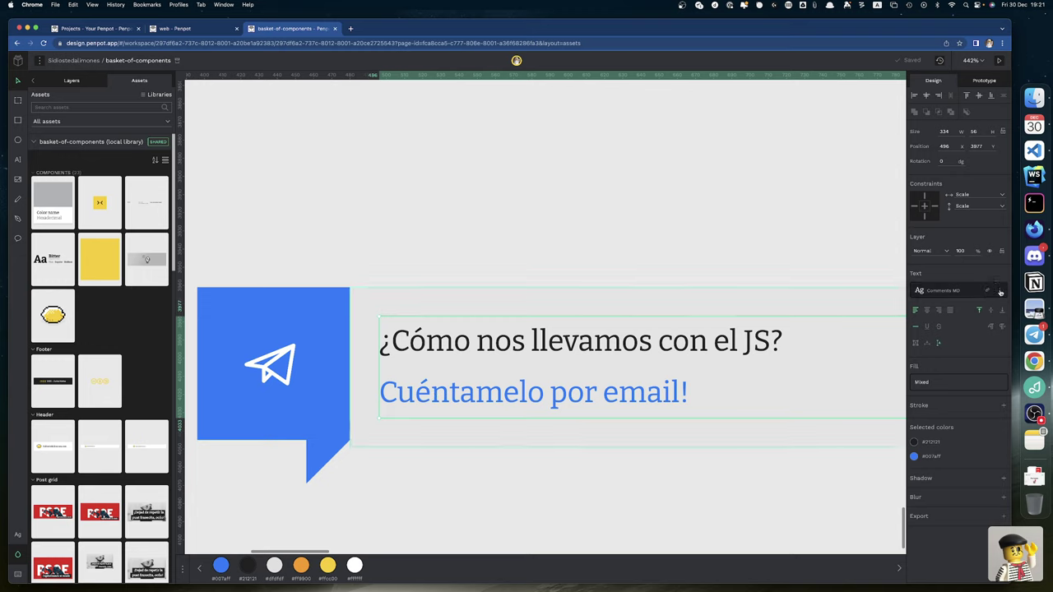
left_click(998, 292)
left_click(937, 340)
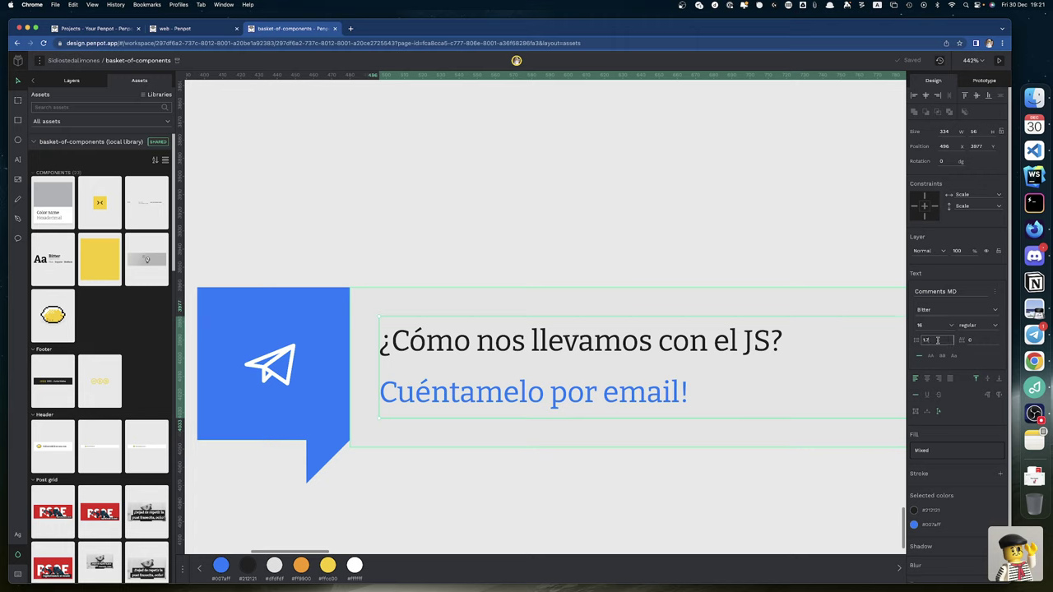
key("BackSpace")
key("BackSpace")
type(".5")
key("Return")
left_click(458, 513)
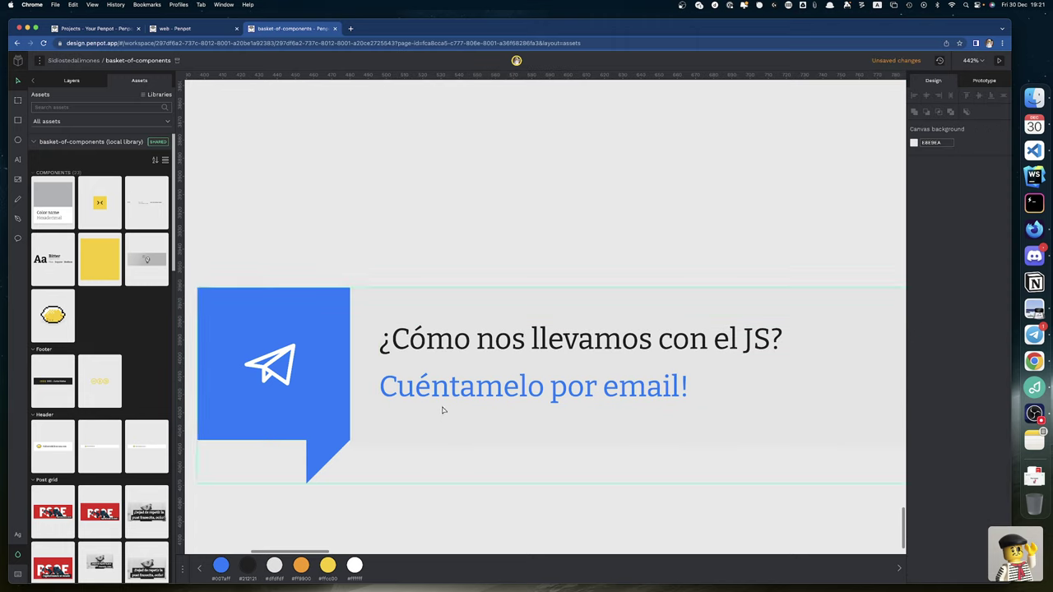
Step: Shrink the grey background rectangle to the text box's lower edge, about 68 px high, and set its height to 84 px
left_click(464, 393)
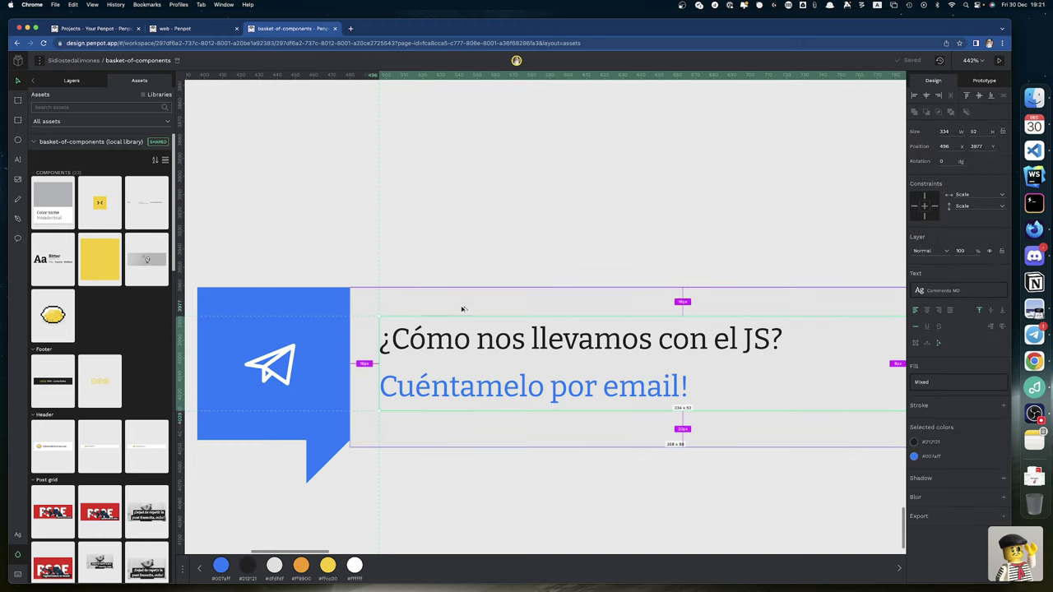
left_click(434, 446)
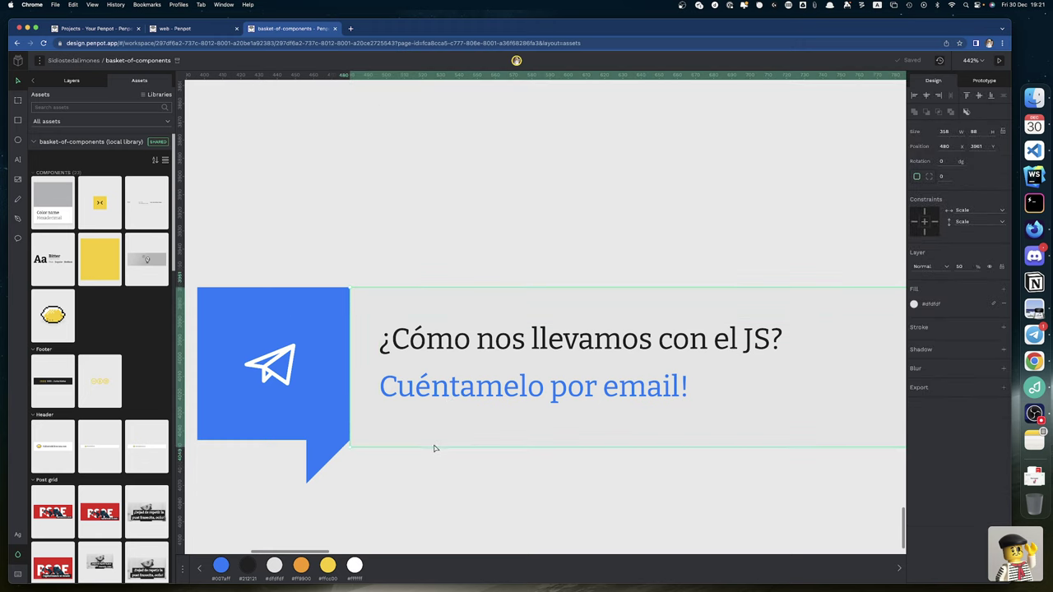
left_click_drag(434, 446, 435, 416)
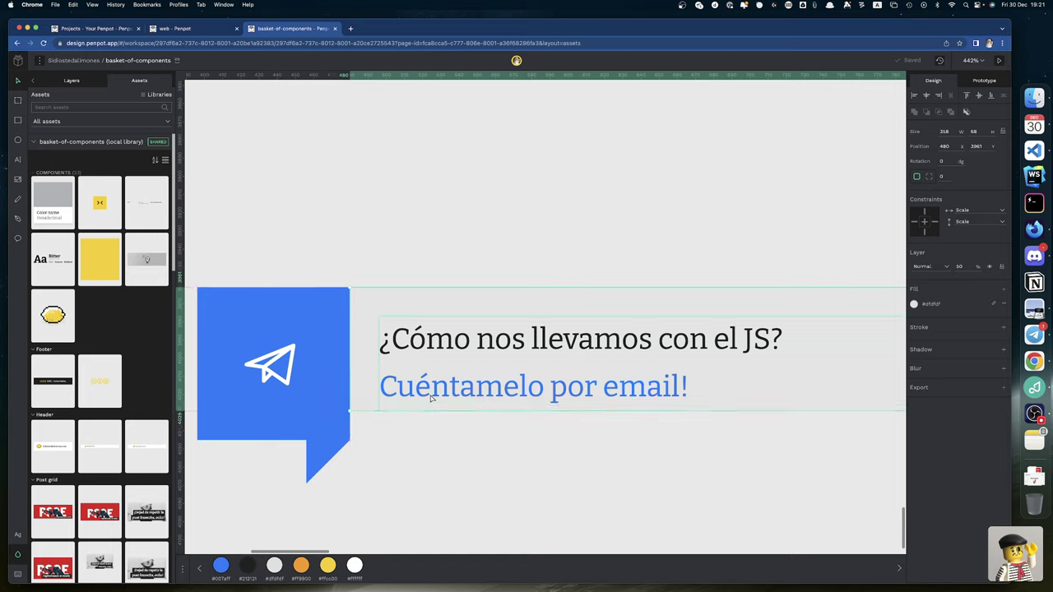
right_click(977, 133)
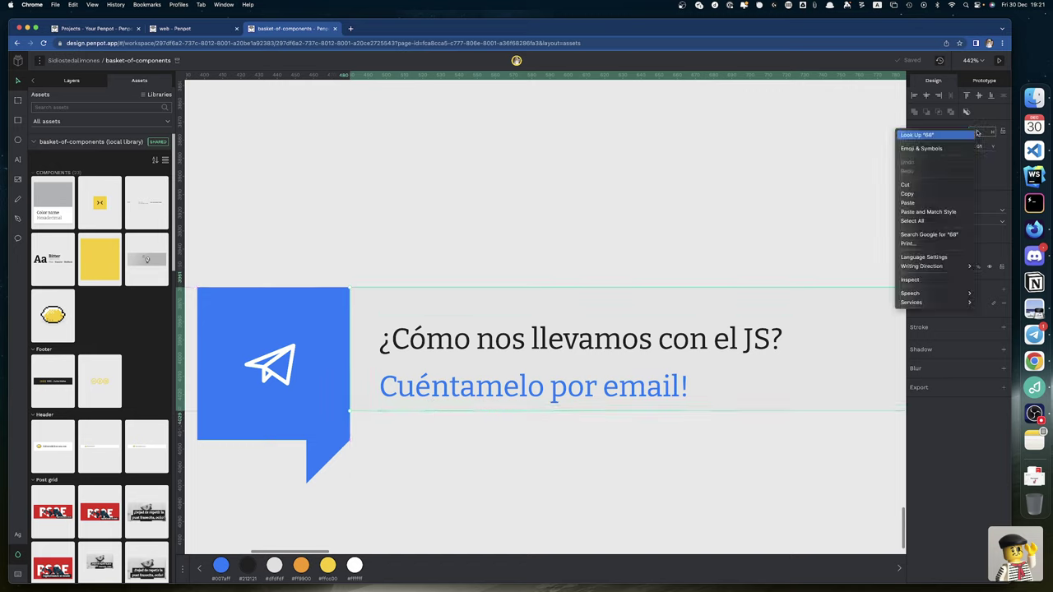
key("Escape")
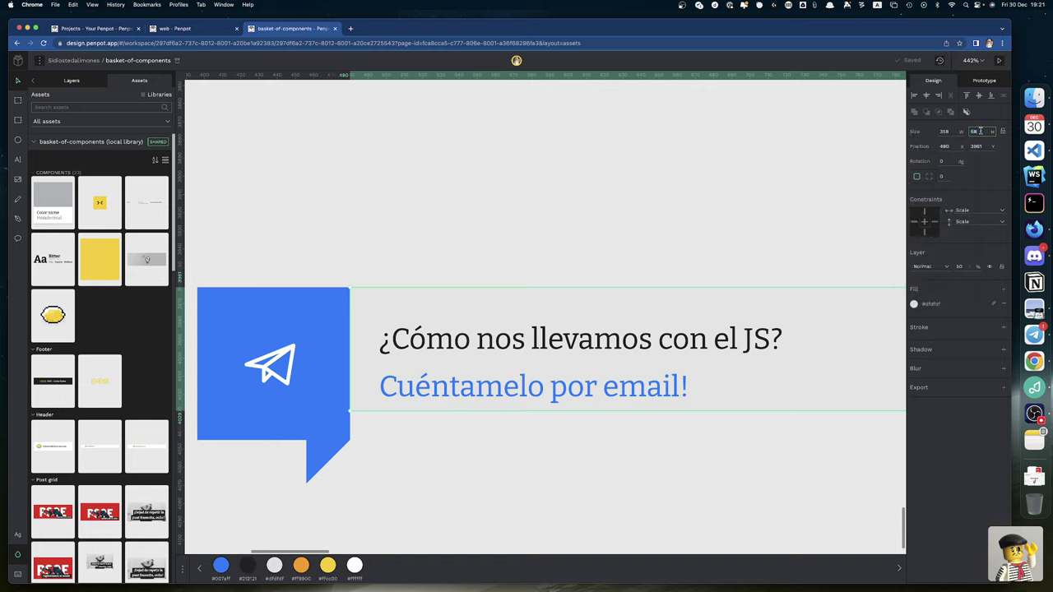
left_click(979, 131)
key("Return")
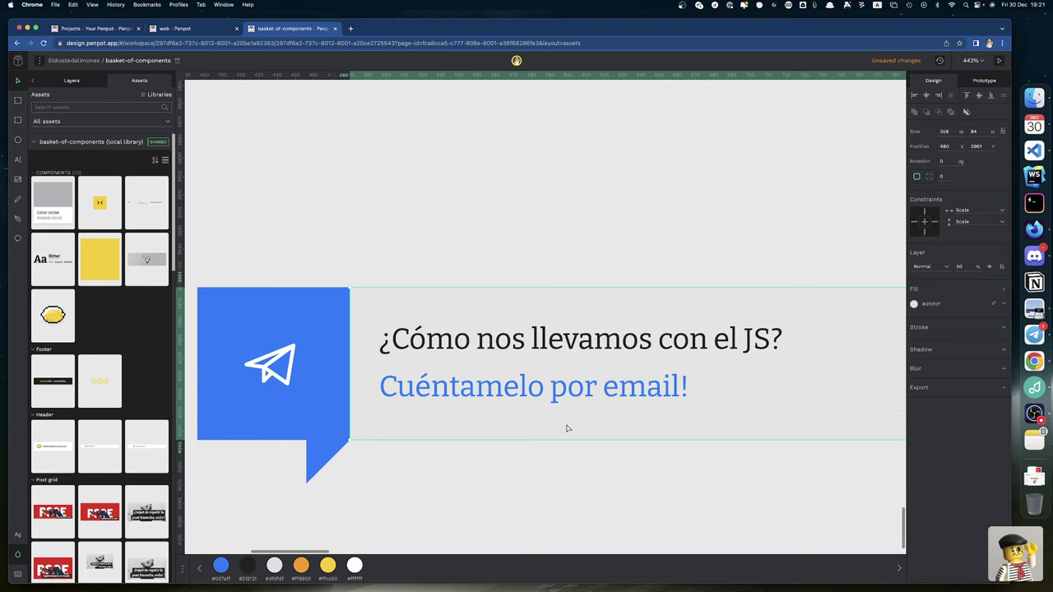
left_click(465, 479)
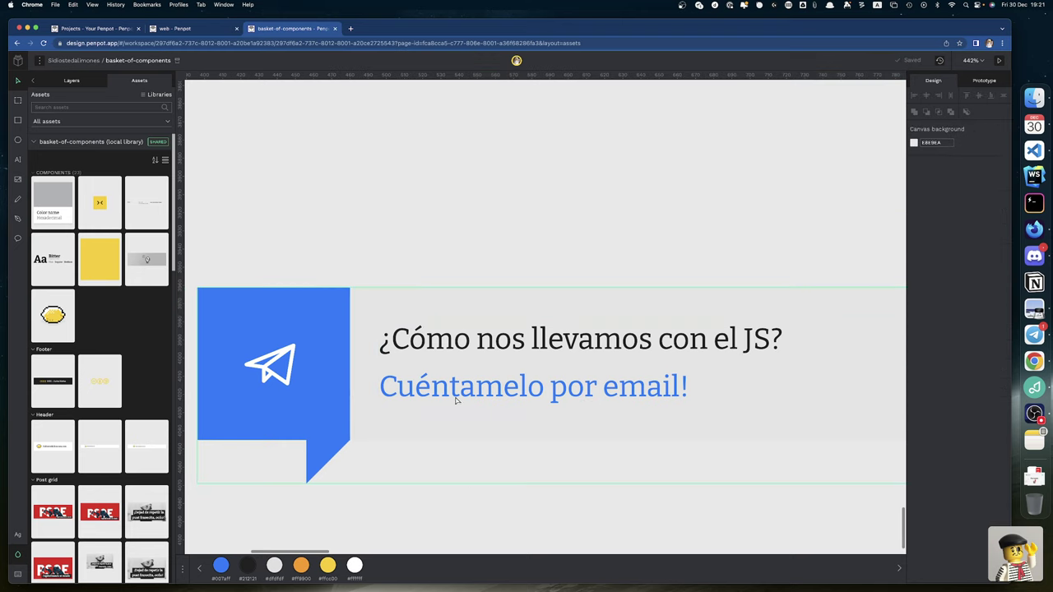
Step: Check the Comments MD typography settings of the medium banner's text and return to the page's layer structure
left_click(456, 390)
double_click(456, 390)
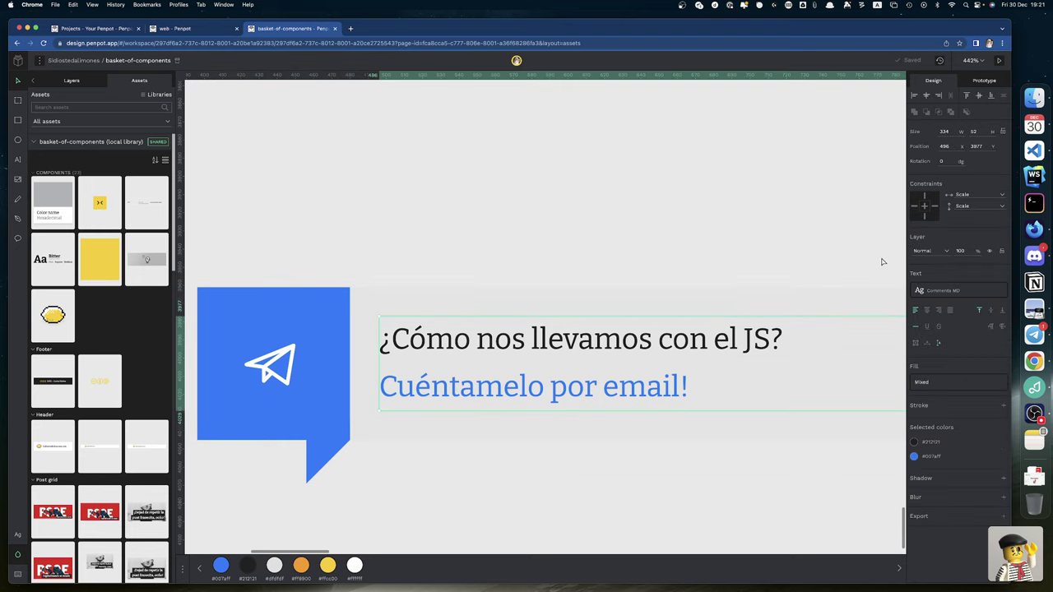
left_click(999, 294)
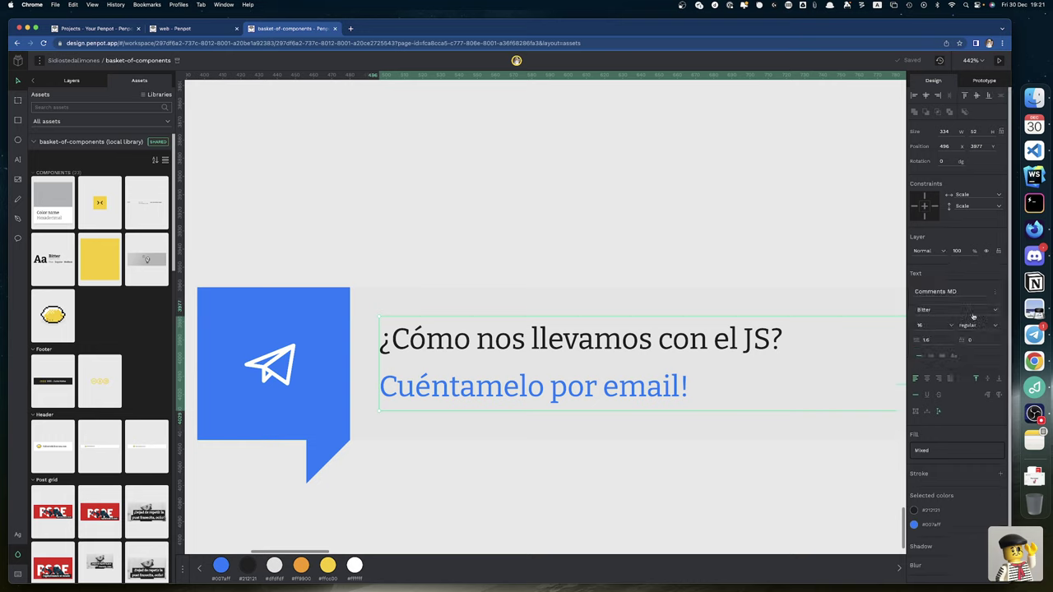
left_click(994, 296)
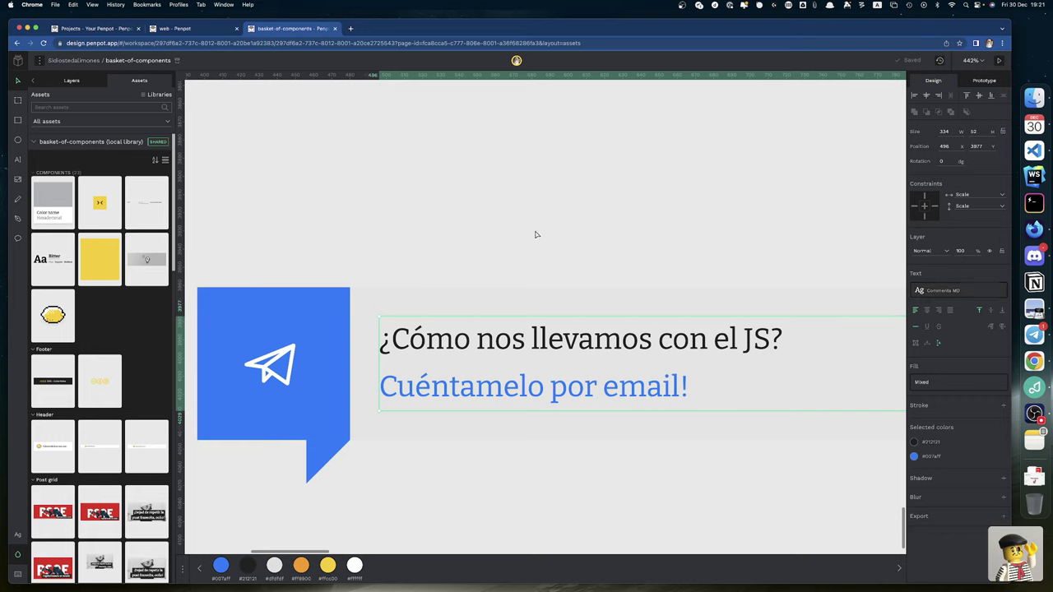
left_click(72, 81)
scroll(83, 308, "down", 3)
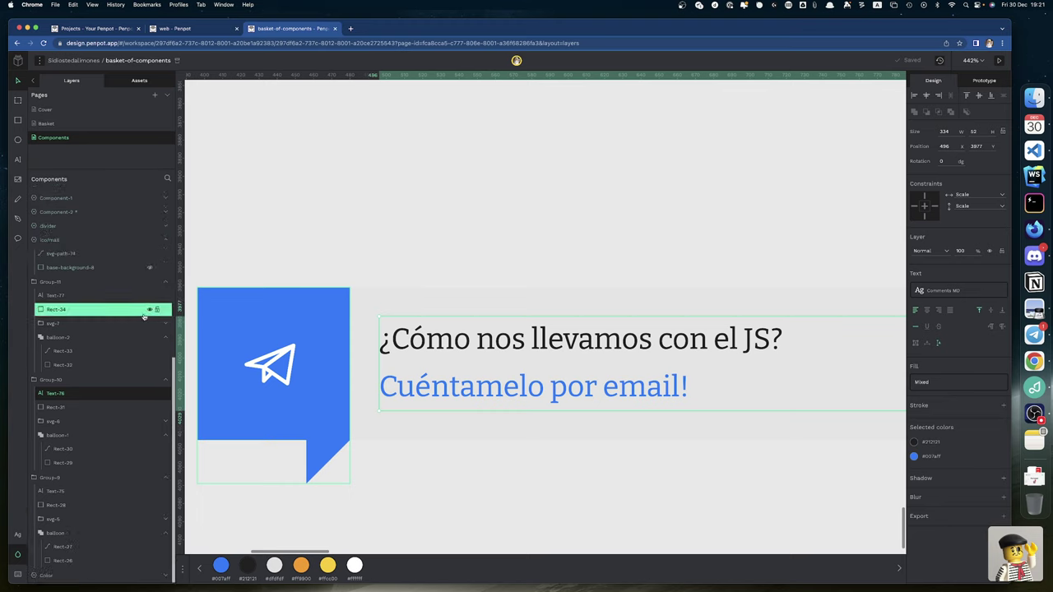
Step: Open the Basket page and try to change the line height in the Comments MD font specification text to 1.6
scroll(103, 212, "up", 8)
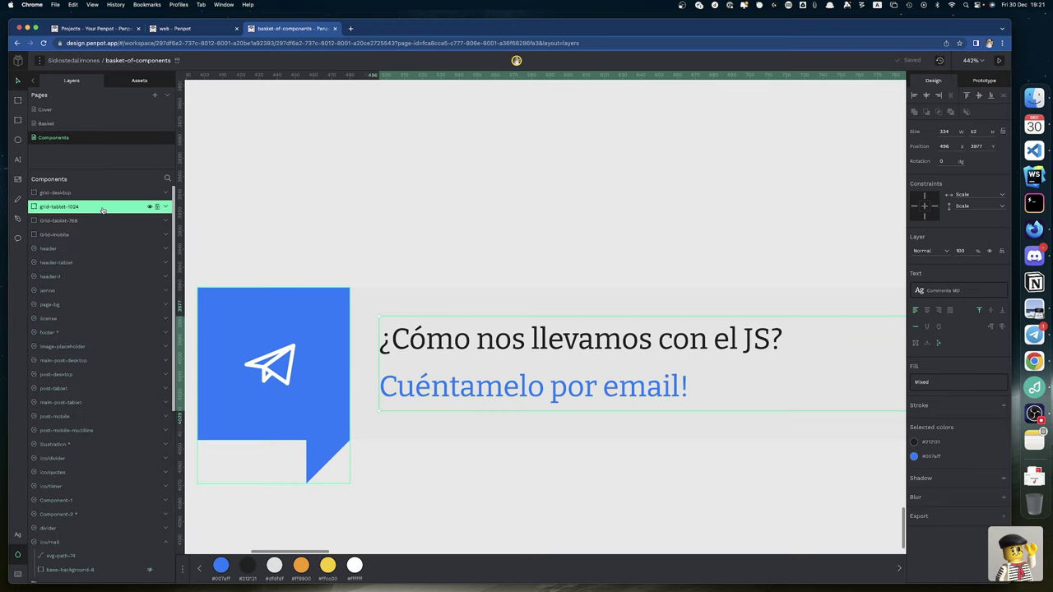
left_click(58, 123)
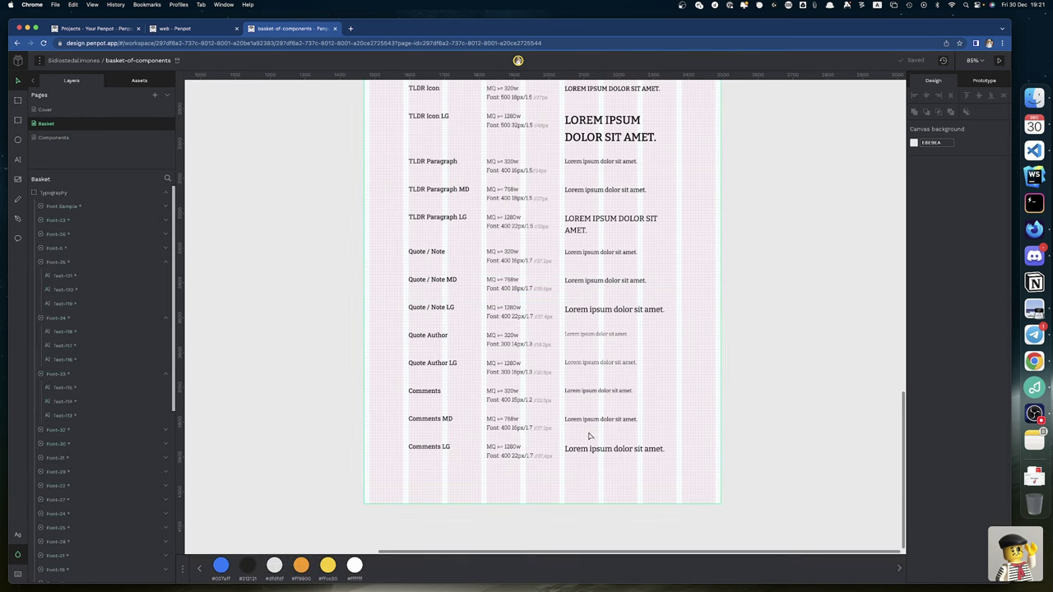
double_click(530, 427)
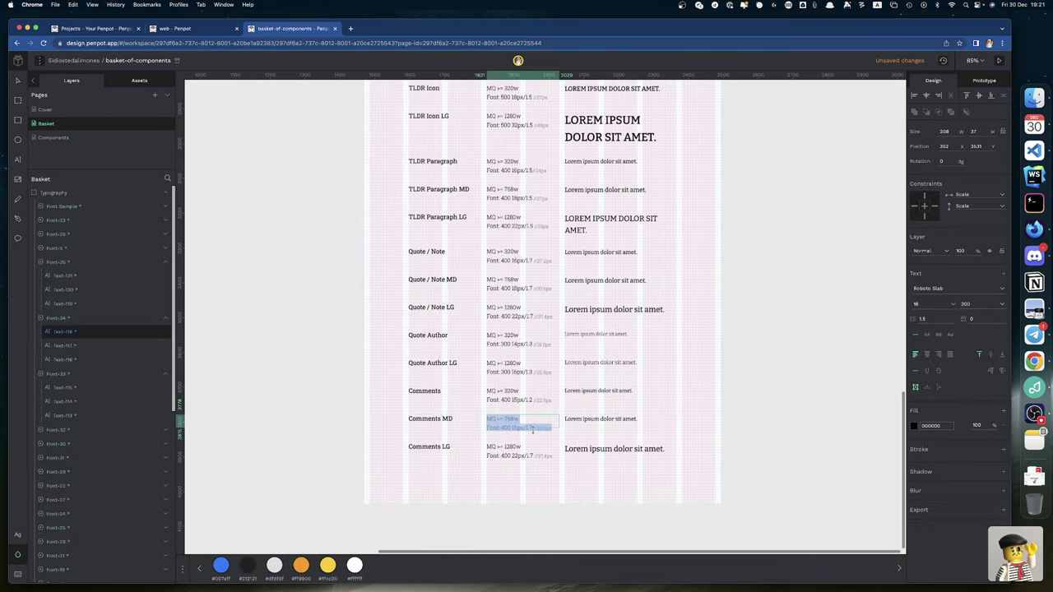
key("Escape")
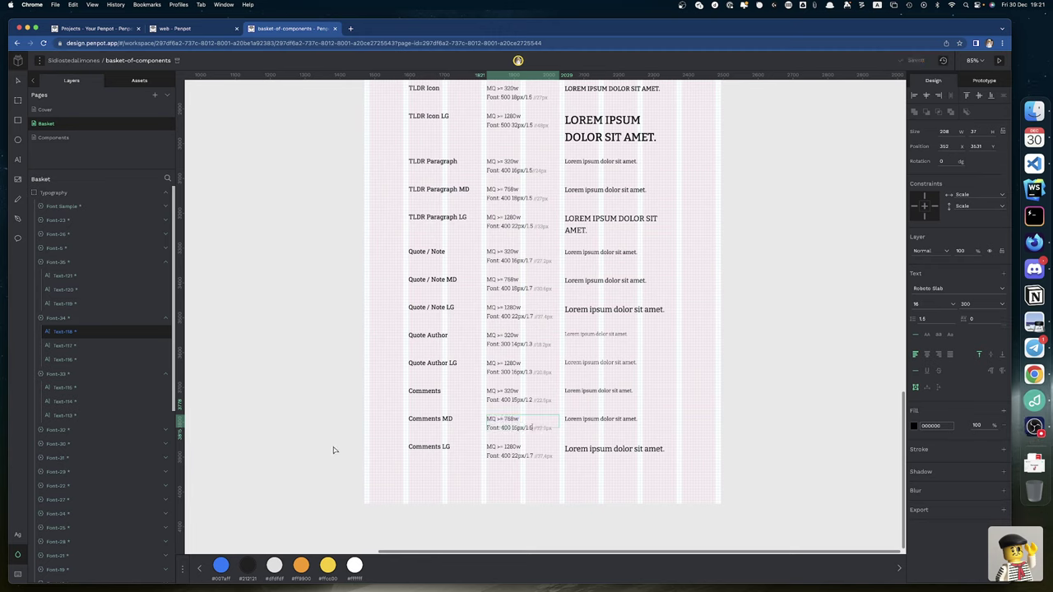
key("Escape")
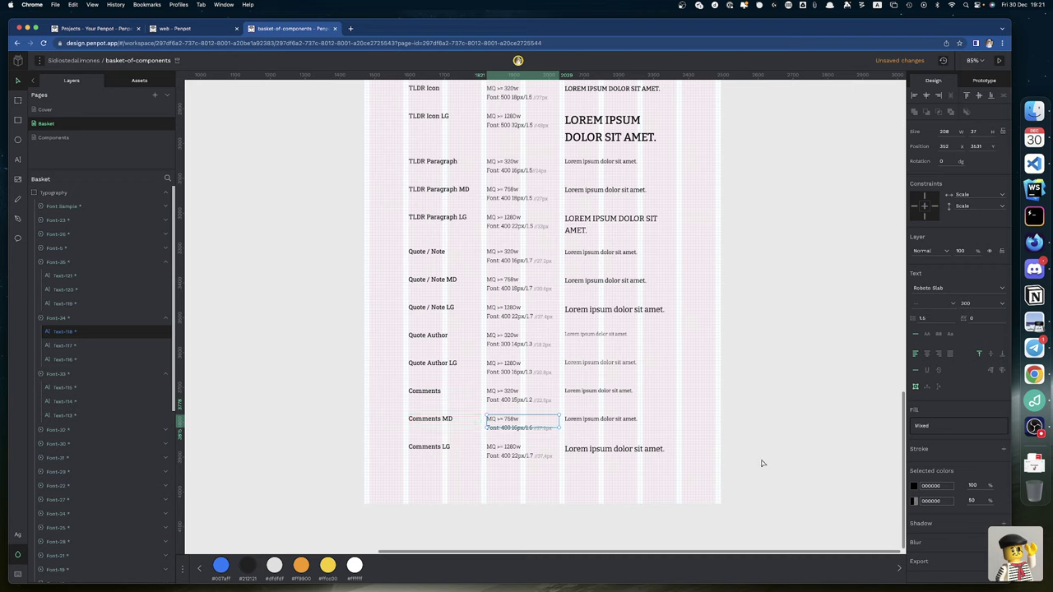
left_click(762, 463)
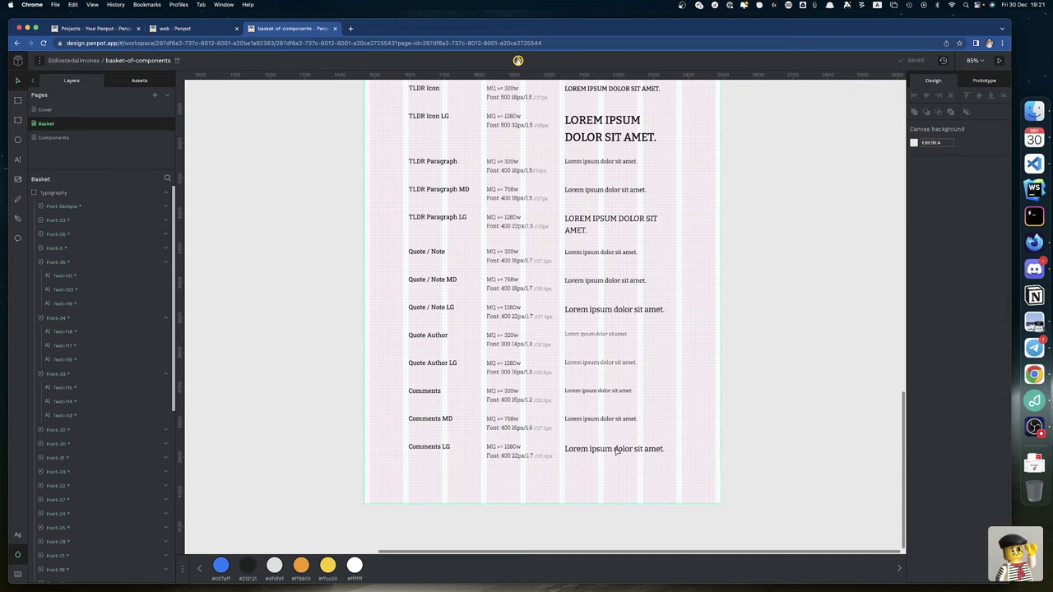
Step: Edit the Comments MD specification on the typography board so its font line reads 400 16px/1.6
left_click(500, 421)
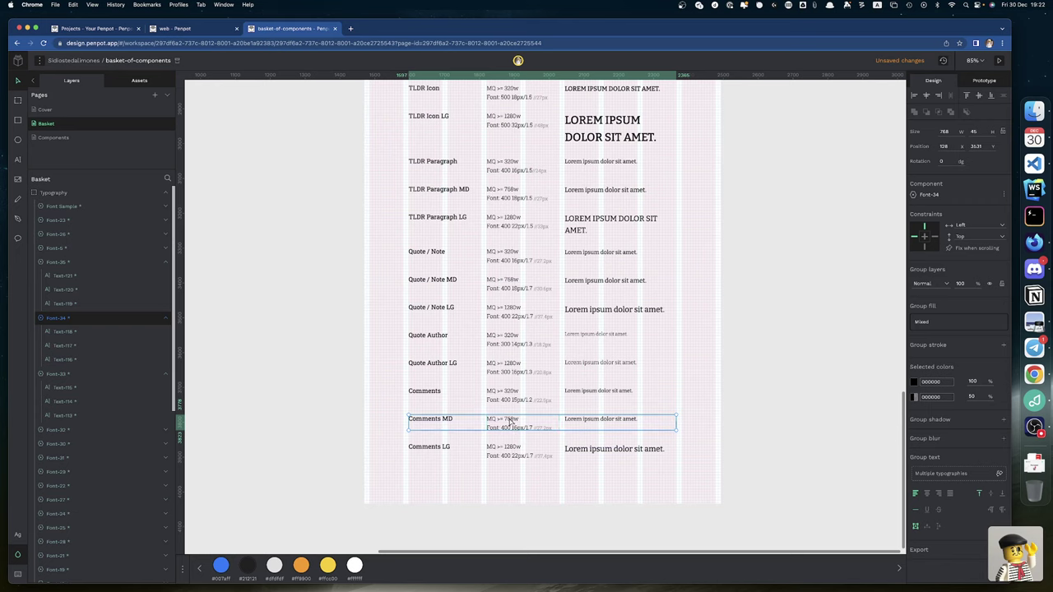
double_click(509, 421)
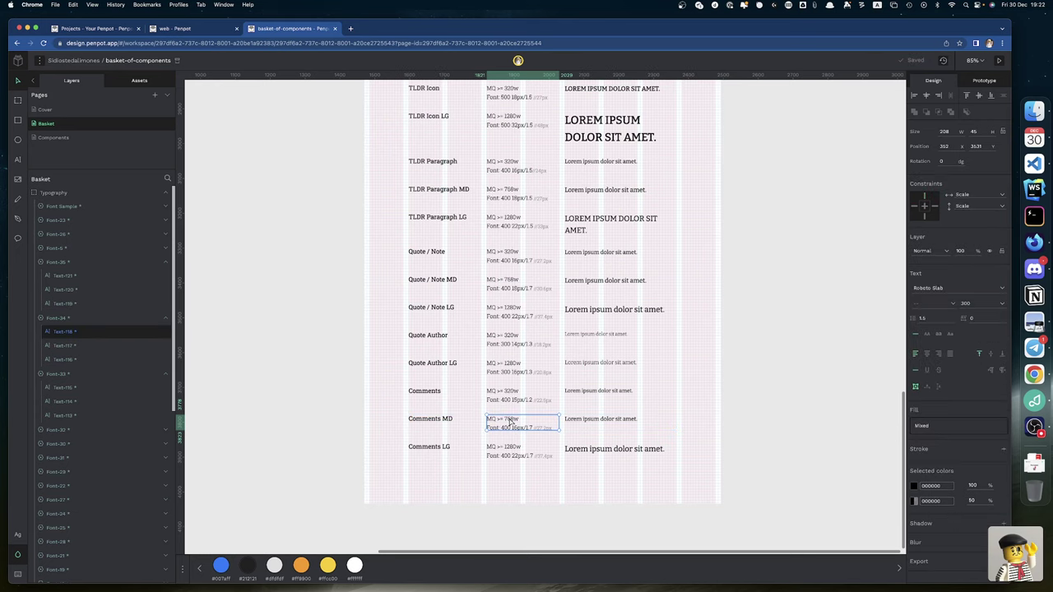
double_click(509, 420)
left_click(531, 426)
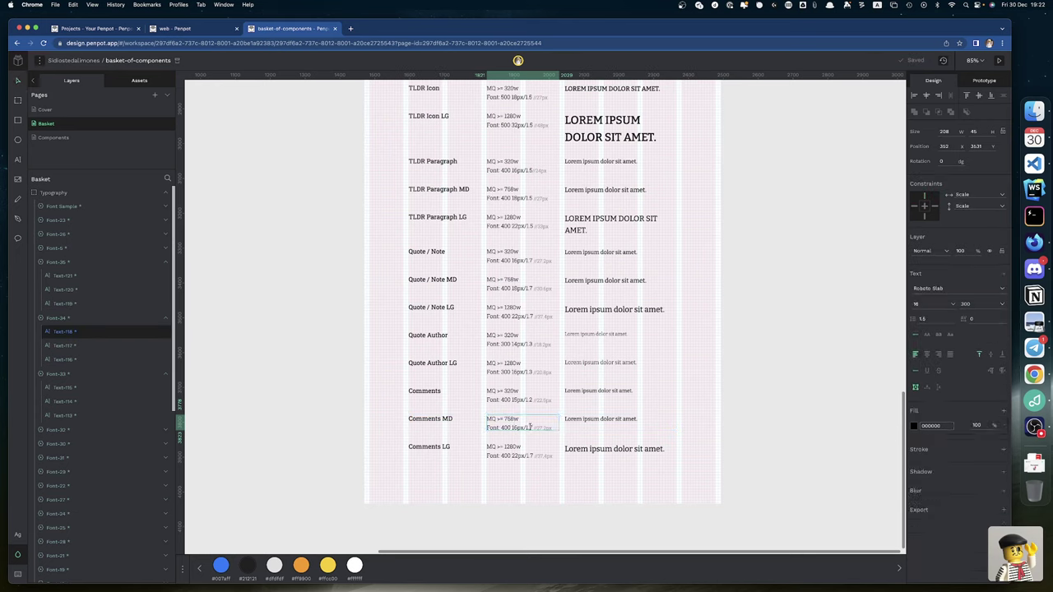
type("6")
key("Escape")
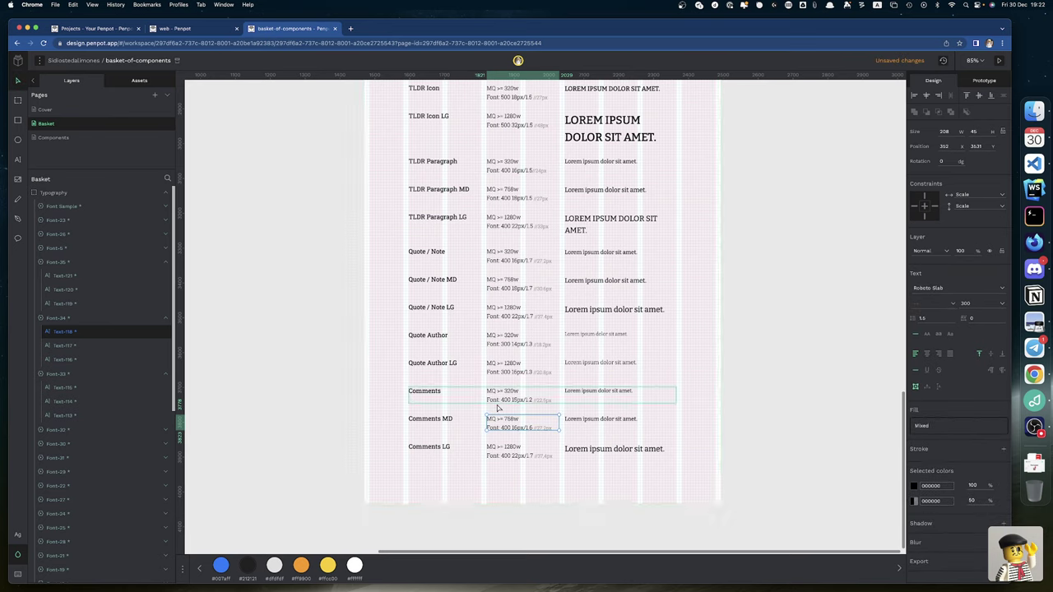
Step: Check the typography settings of the Comments MD sample text
left_click(601, 419)
left_click(997, 290)
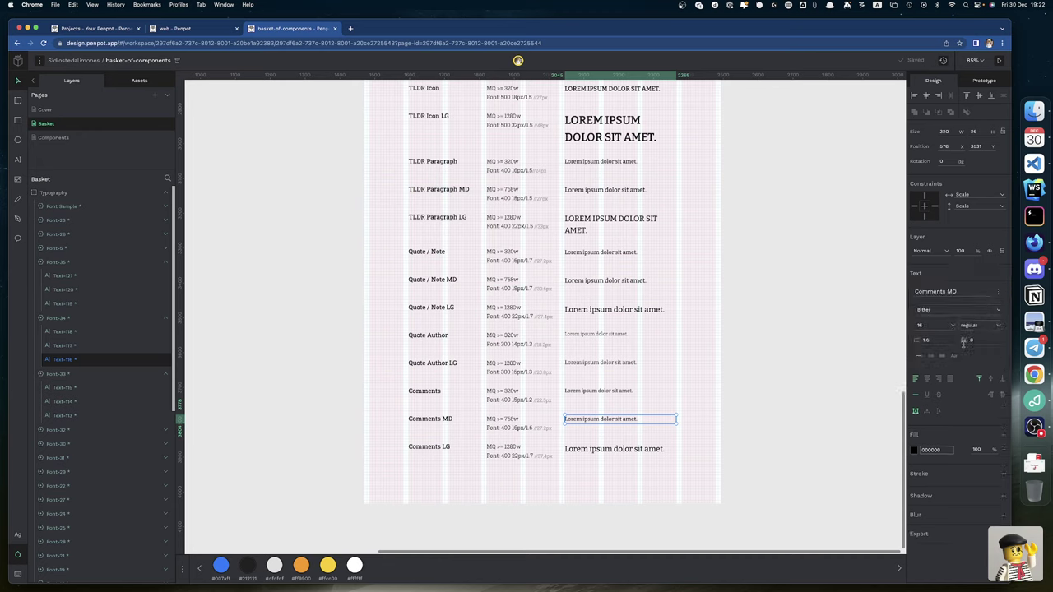
left_click(999, 292)
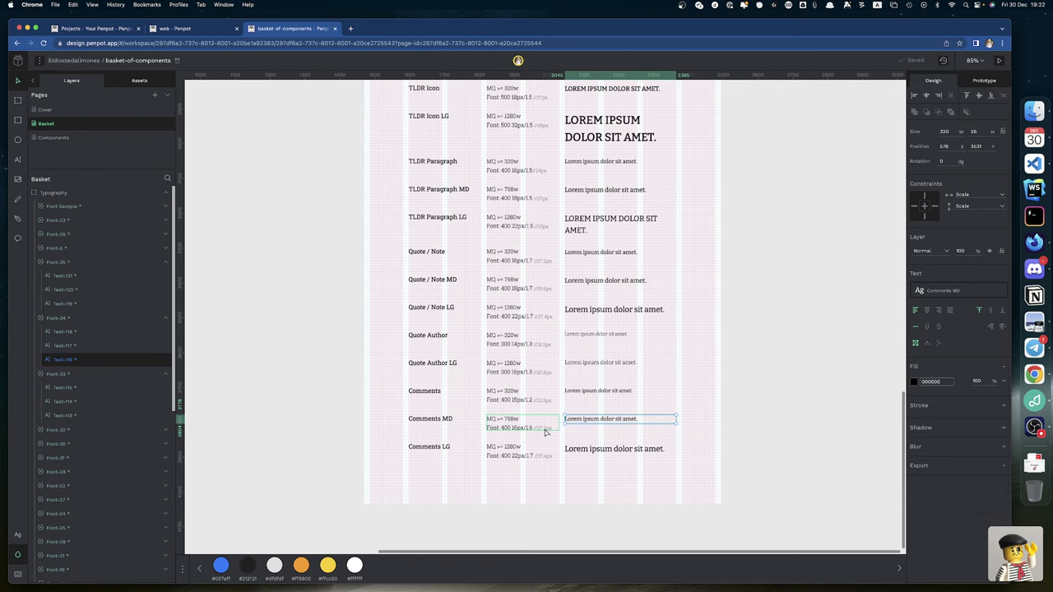
Step: Calculate the Comments style's line height in pixels as 15*1,2 with the desktop launcher's calculator
scroll(545, 432, "up", 10, "ctrl")
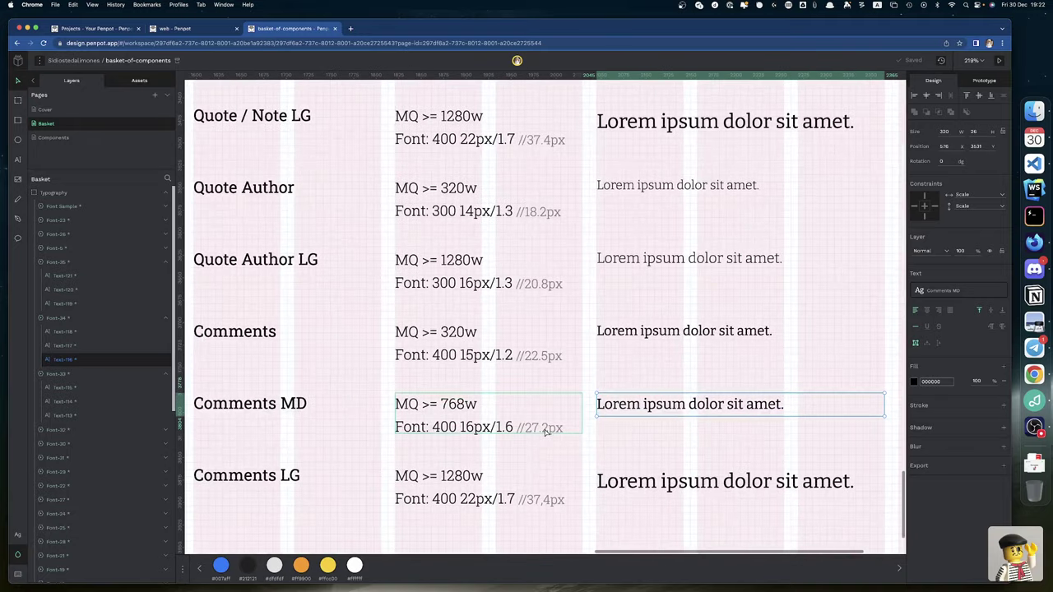
left_click(533, 359)
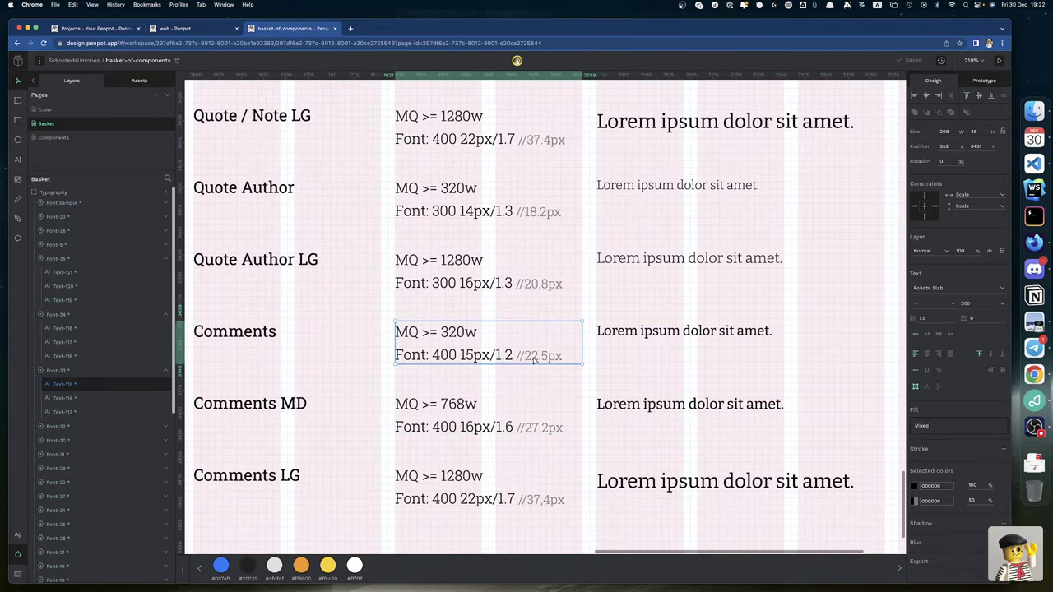
key("alt+space")
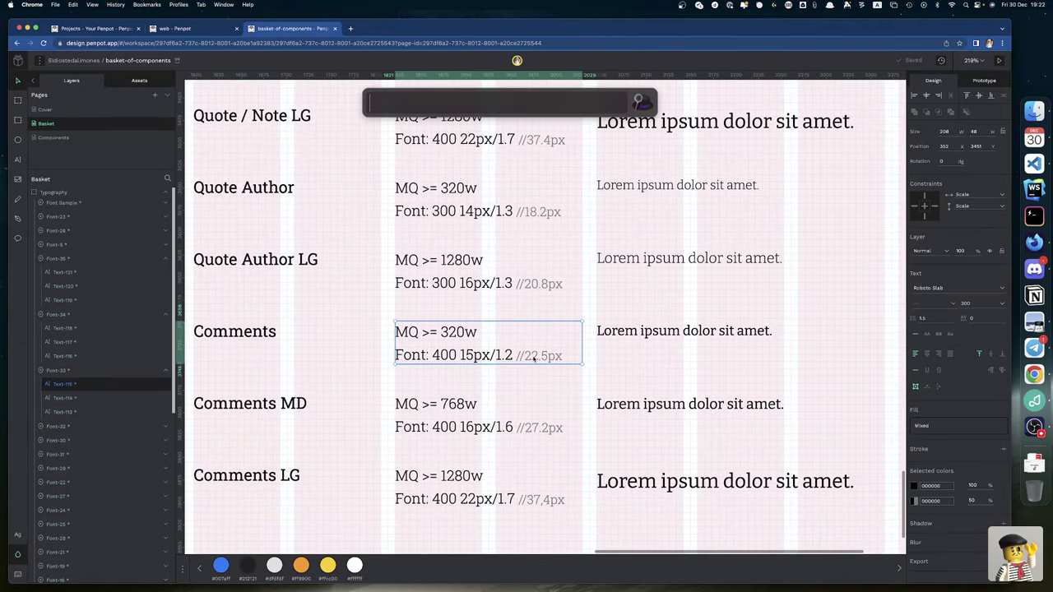
type("15")
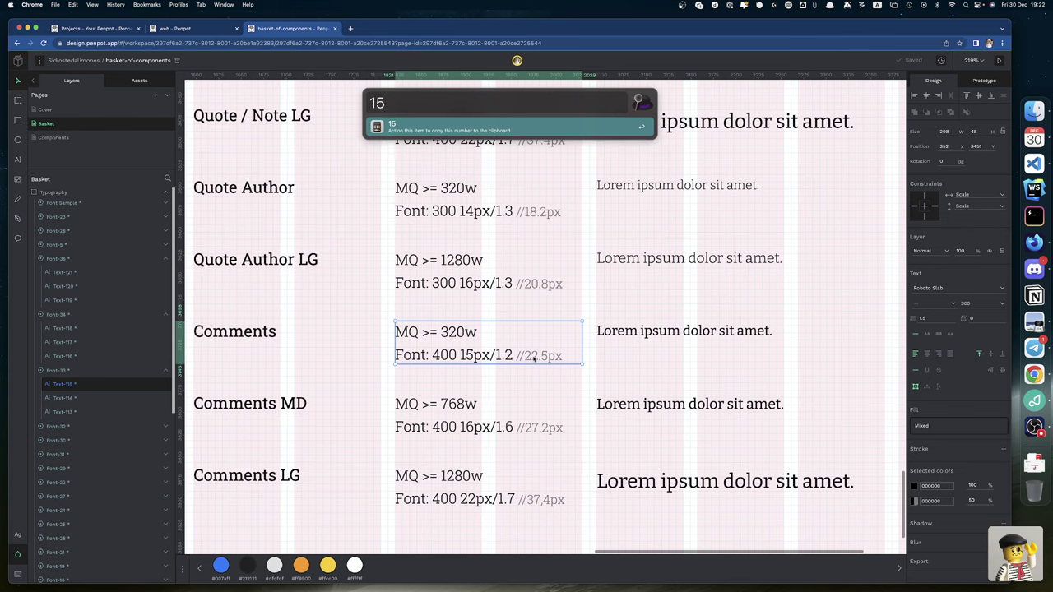
type("*1,2")
key("Return")
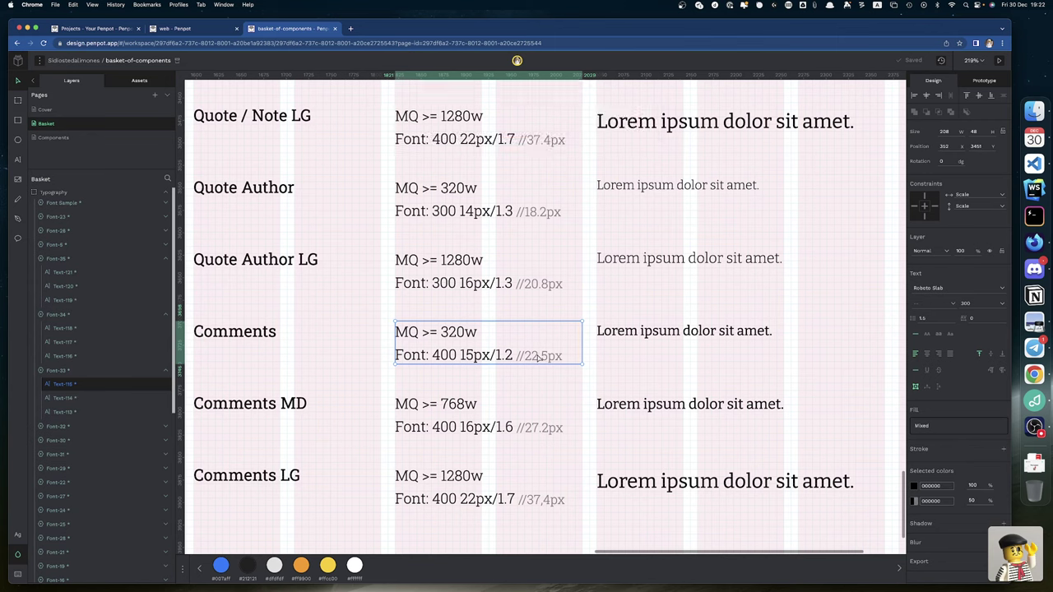
Step: Replace the pixel note in the Comments specification text with 18px
triple_click(534, 355)
double_click(534, 355)
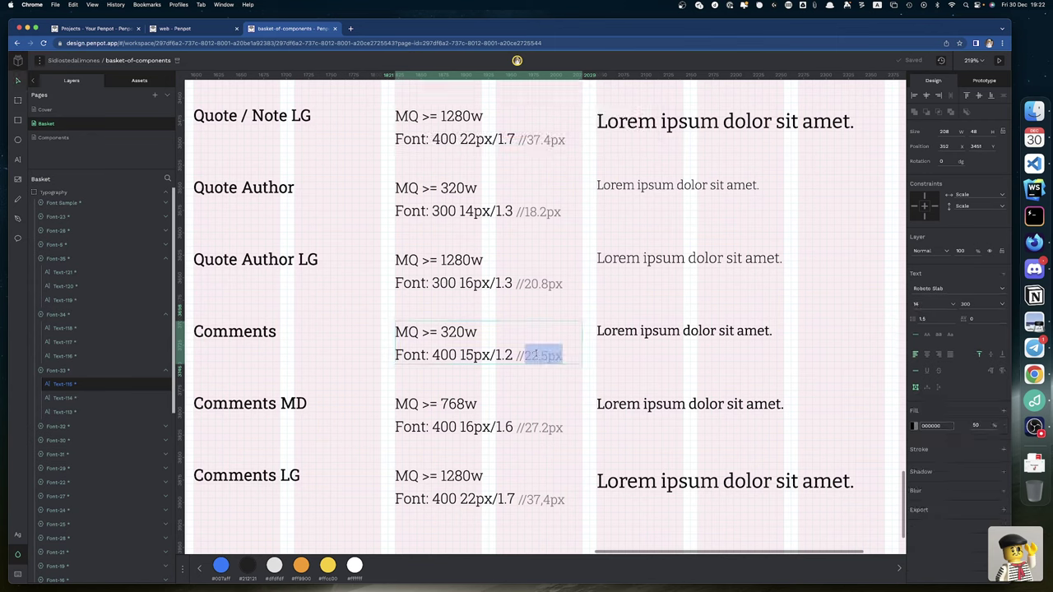
left_click(534, 356)
key("BackSpace")
key("Delete")
key("Delete")
key("Delete")
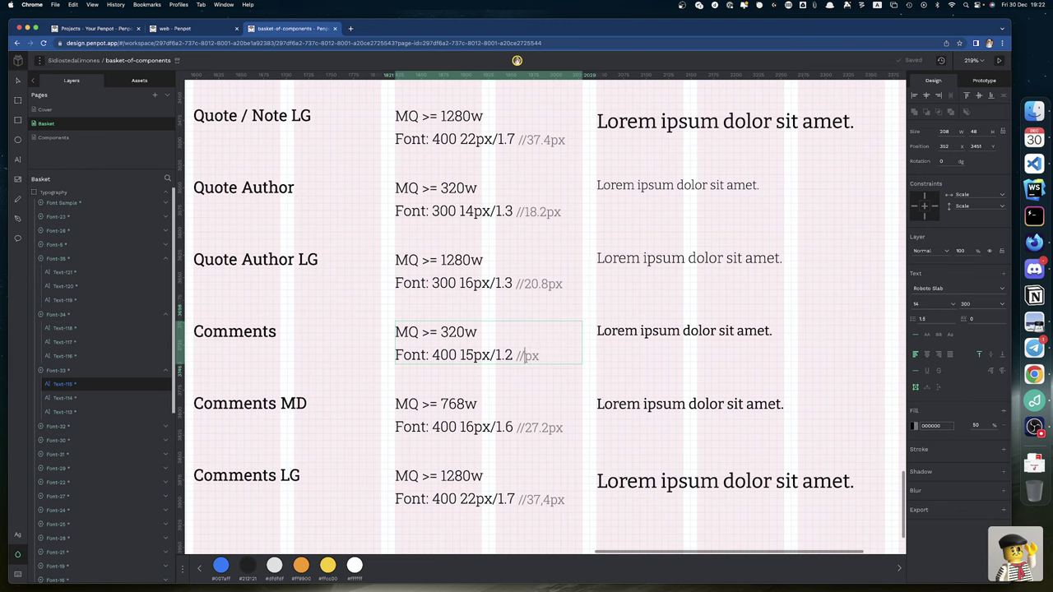
type("18")
Step: Calculate 16*1,6 with the launcher and set the pixel note in the Comments MD specification to 25.6px
left_click(526, 428)
double_click(526, 428)
double_click(527, 427)
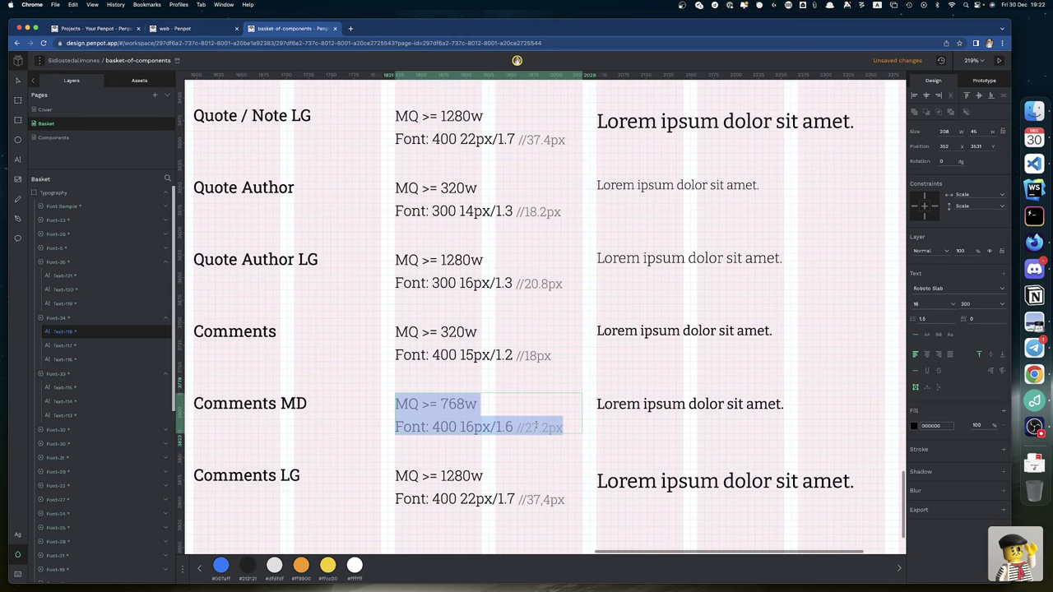
left_click(536, 426)
key("alt+space")
type("16")
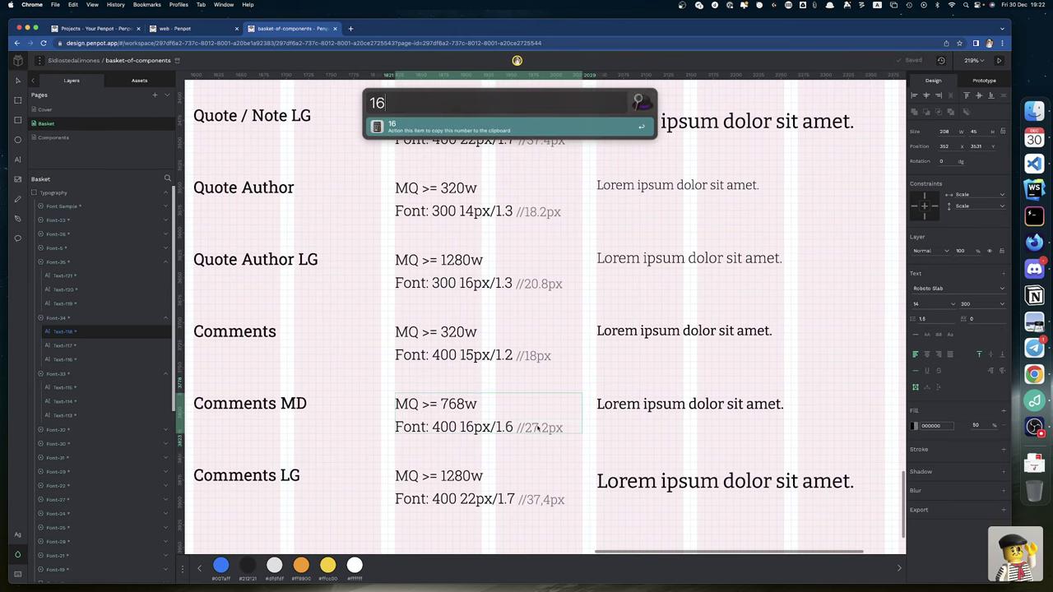
type("*1,6")
key("BackSpace")
key("Escape")
double_click(542, 429)
type("25.6")
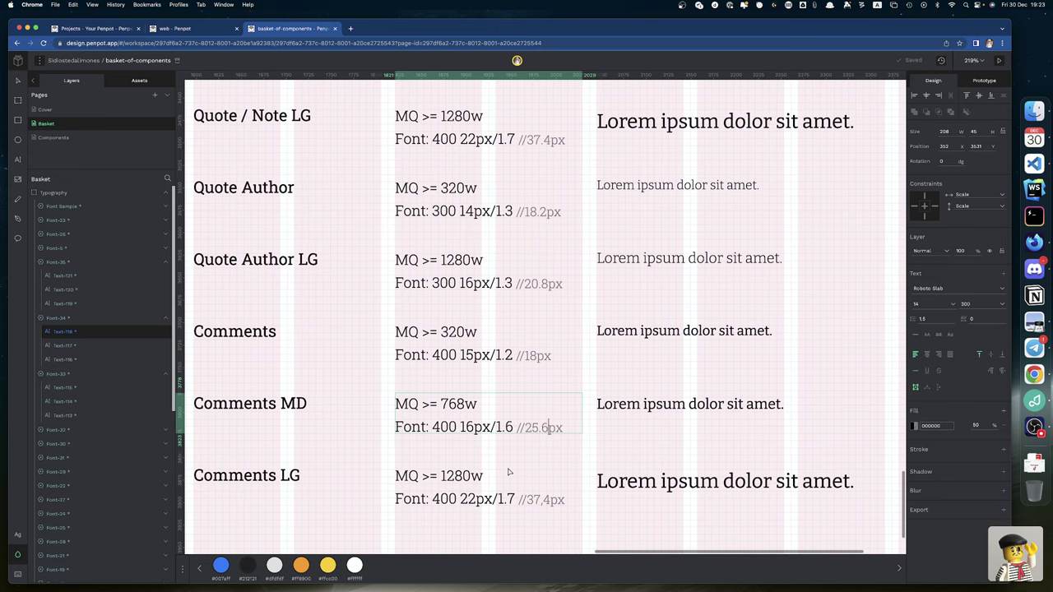
Step: Switch to the web file and apply the pending shared library updates
scroll(480, 452, "down", 5)
scroll(480, 451, "down", 4)
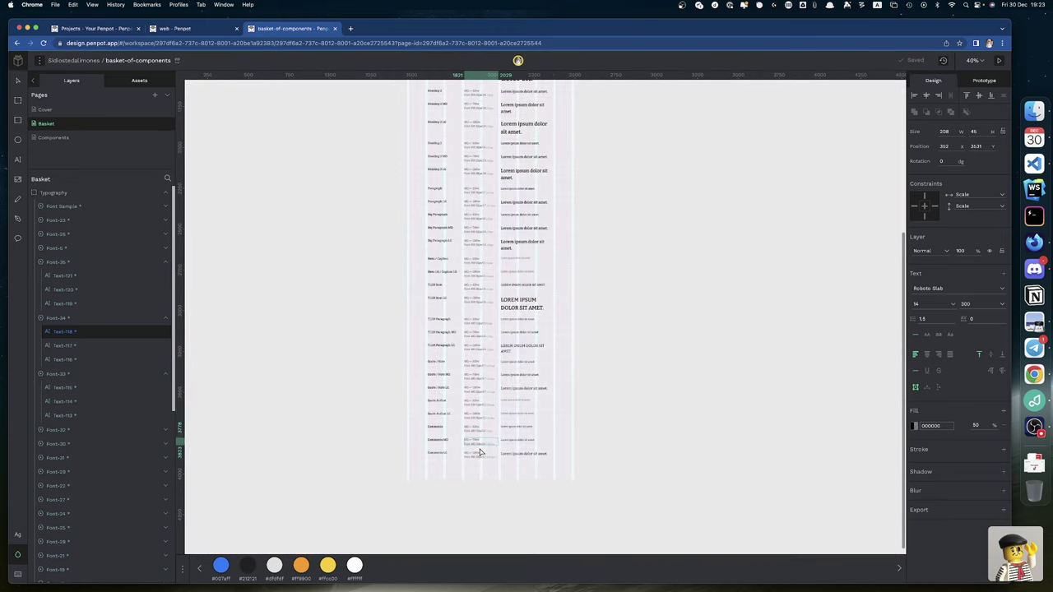
left_click(189, 29)
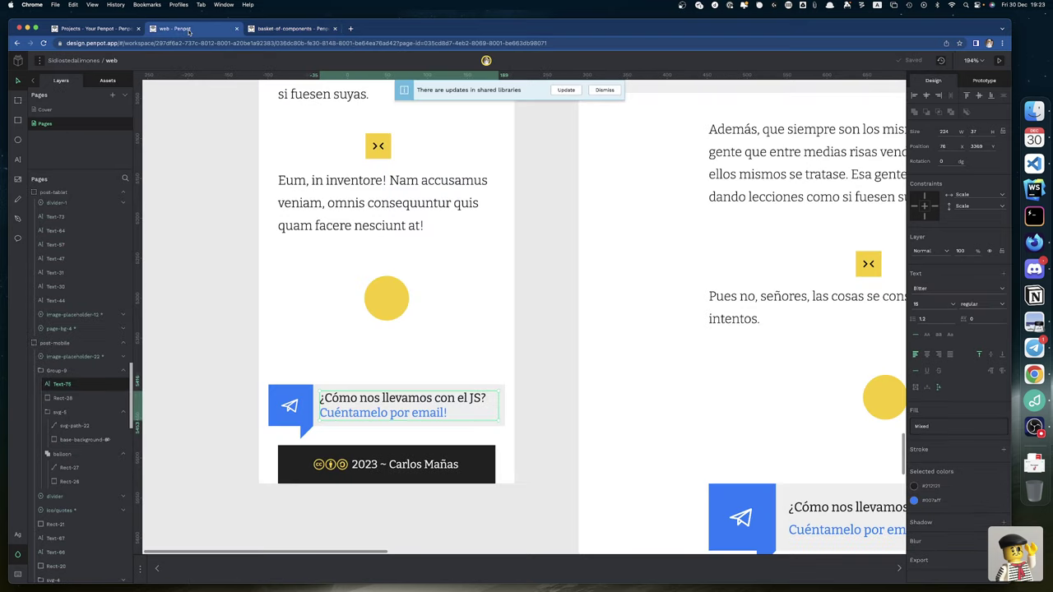
left_click(570, 92)
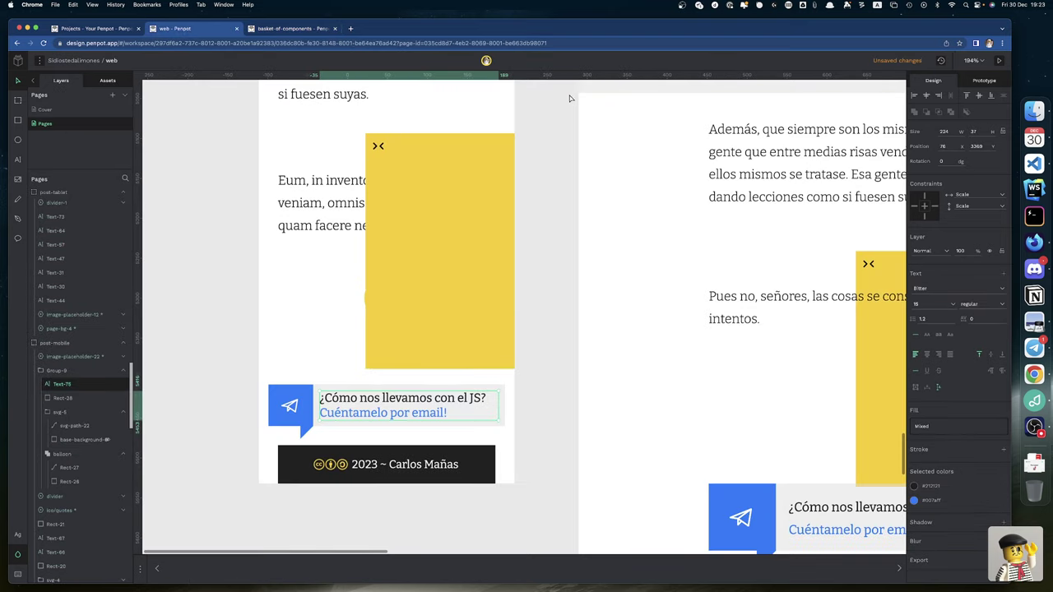
Step: Reset the overrides on the yellow divider component in the mobile post
left_click(391, 149)
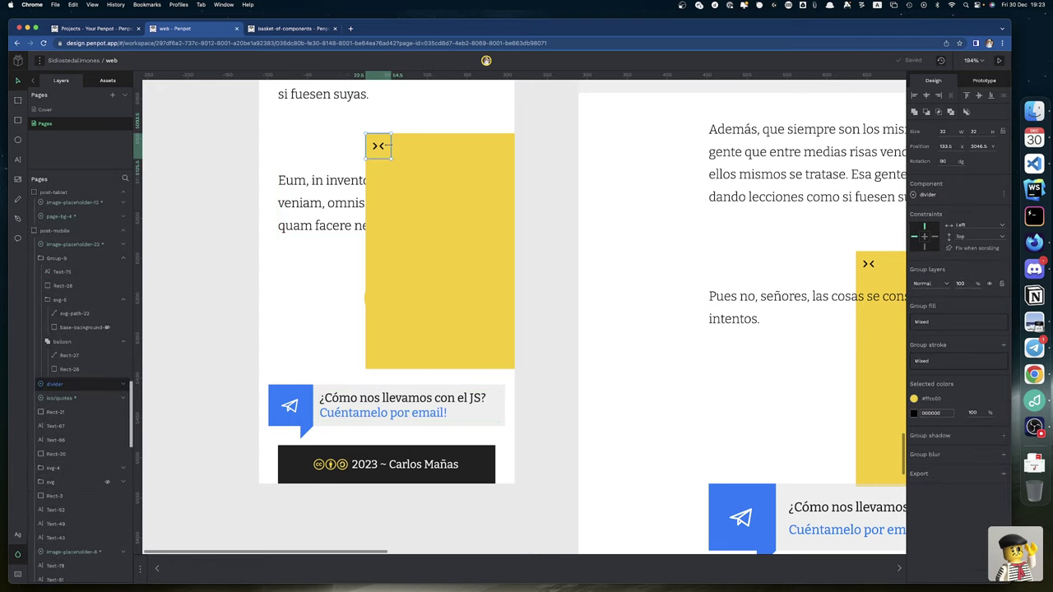
right_click(88, 385)
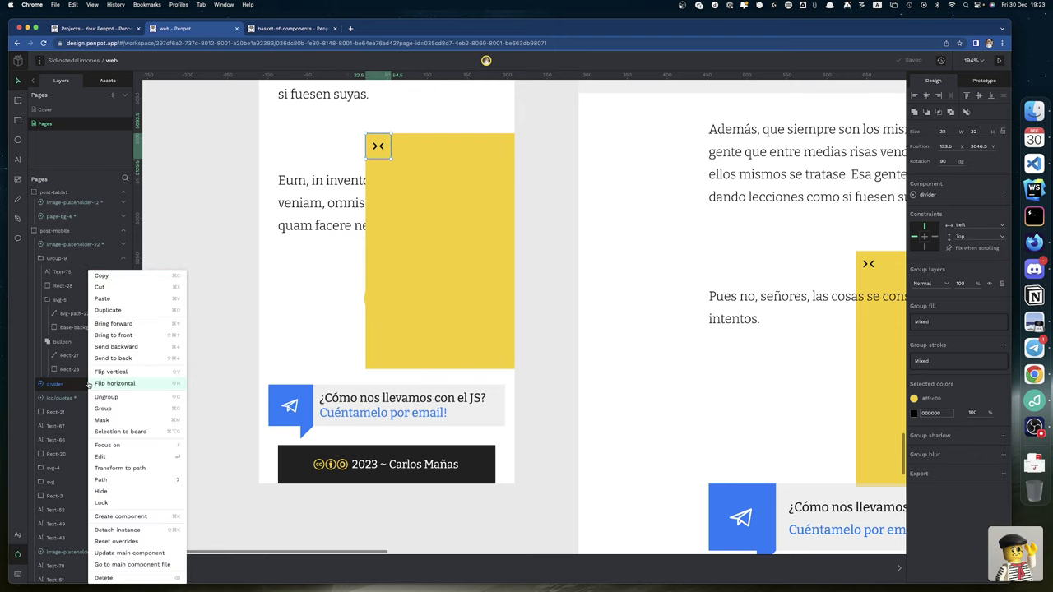
left_click(131, 544)
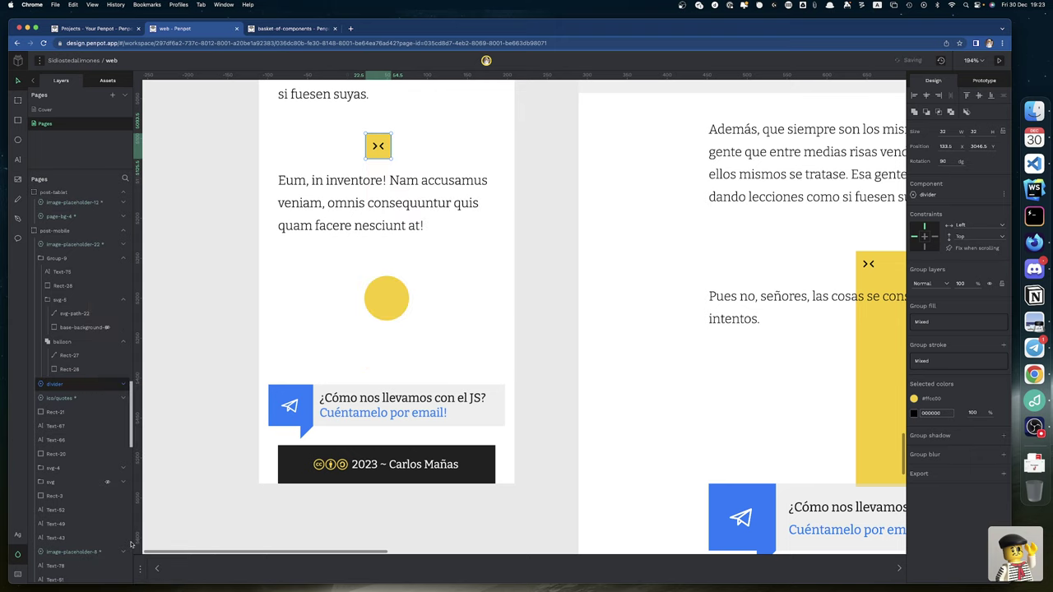
Step: Update the divider's main component in the shared library from the mobile post's instance
right_click(91, 386)
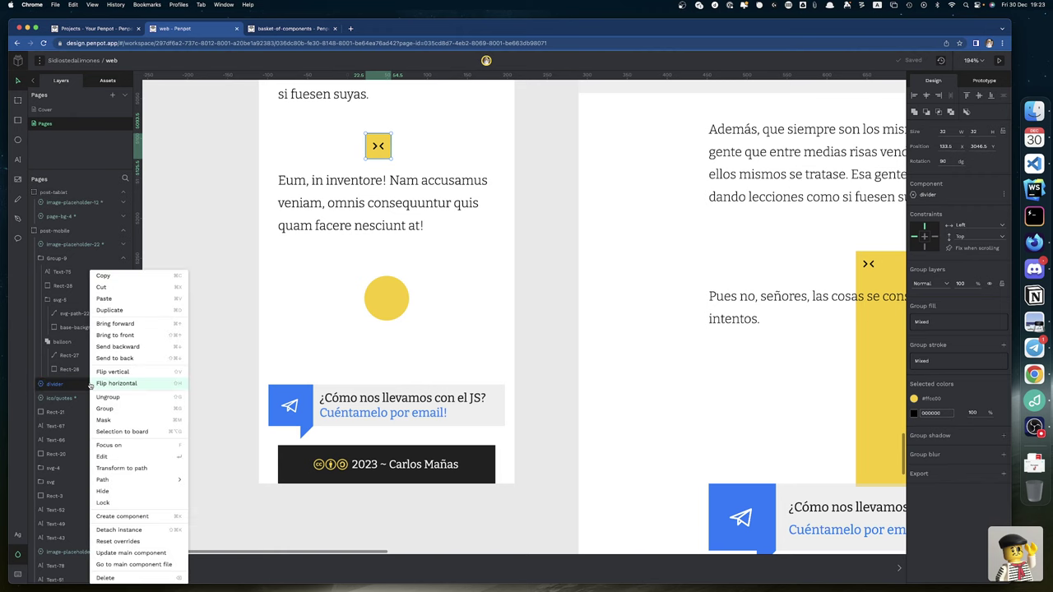
left_click(136, 552)
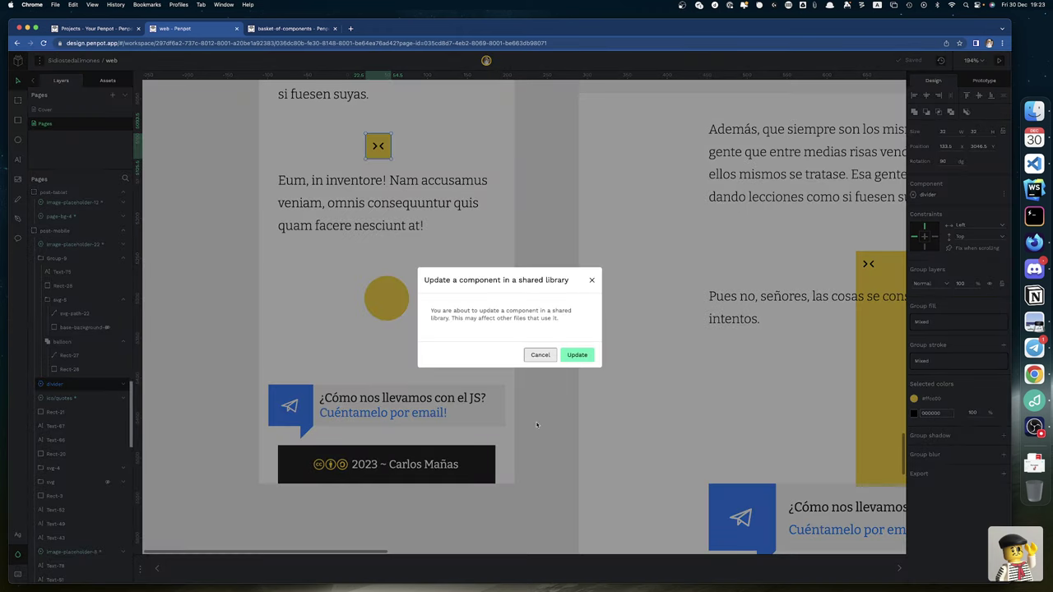
left_click(584, 359)
Step: Look over the tablet and desktop posts in the web file, and return to the Projects dashboard
scroll(586, 360, "right", 10)
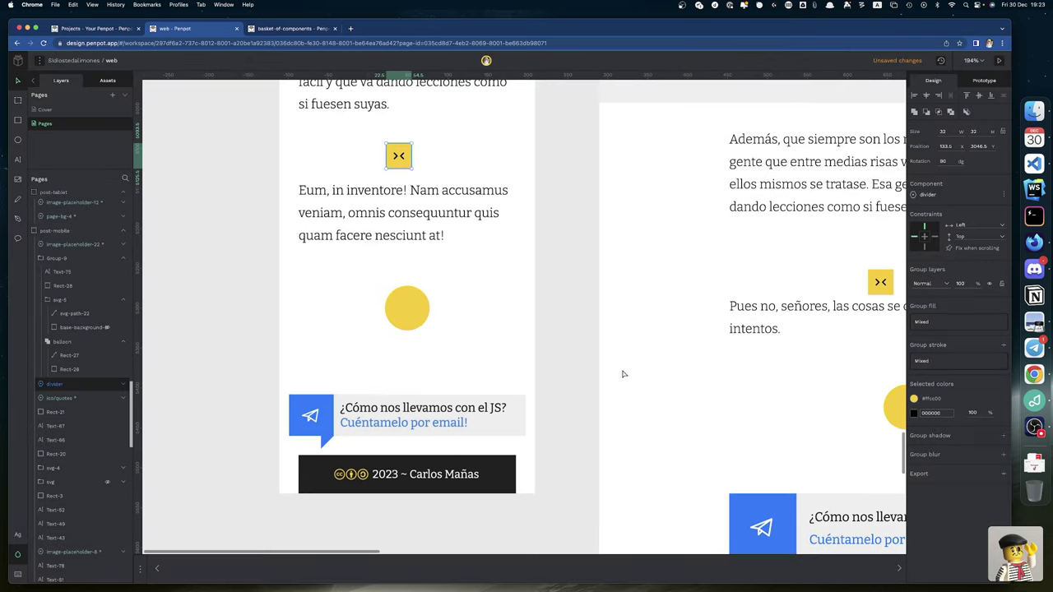
scroll(625, 375, "right", 15)
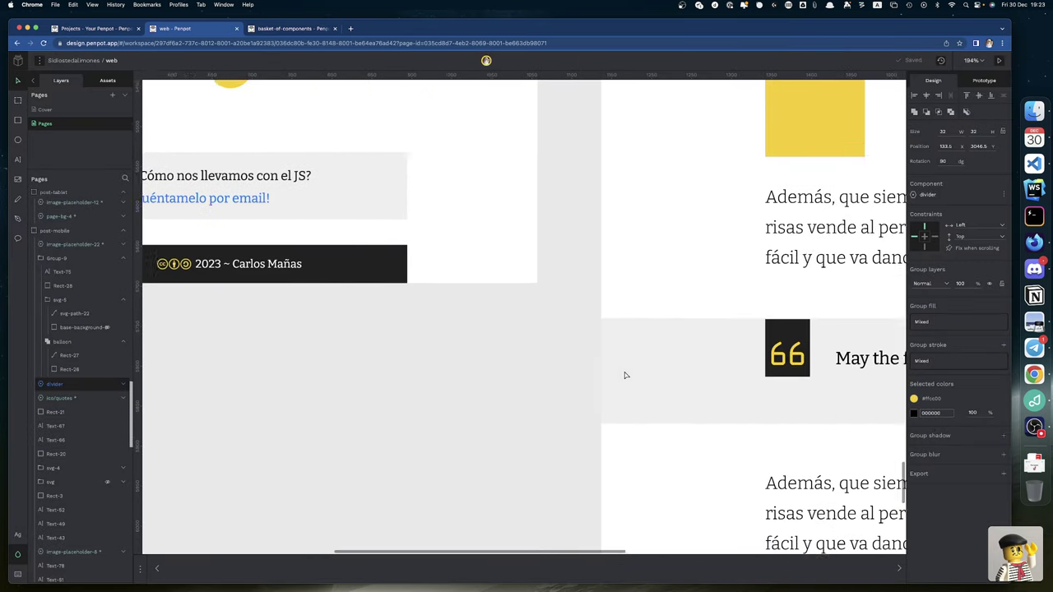
scroll(625, 375, "up", 3)
scroll(625, 375, "left", 5)
scroll(625, 375, "up", 3)
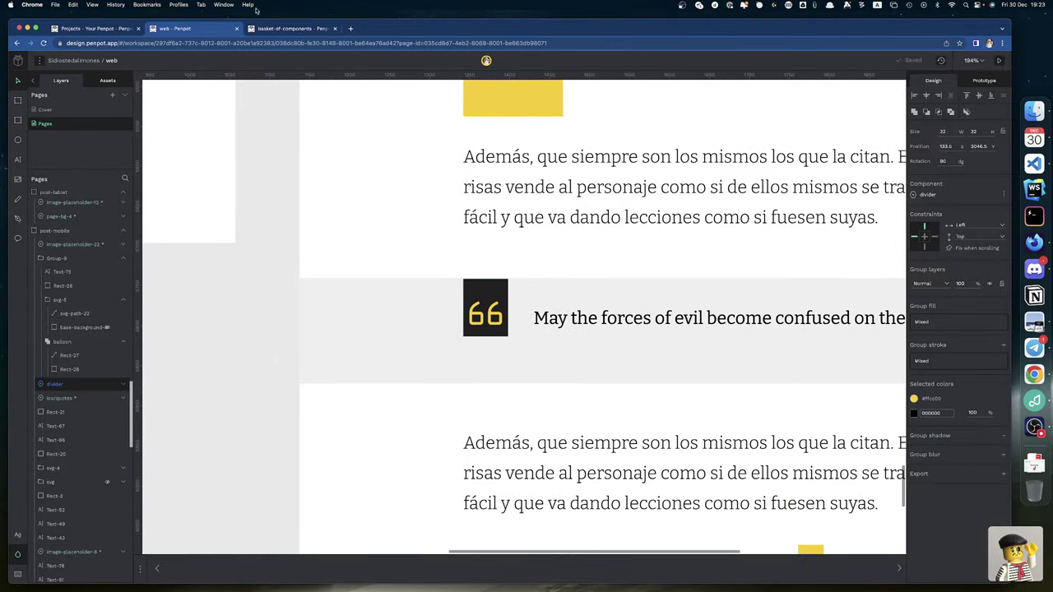
left_click(288, 29)
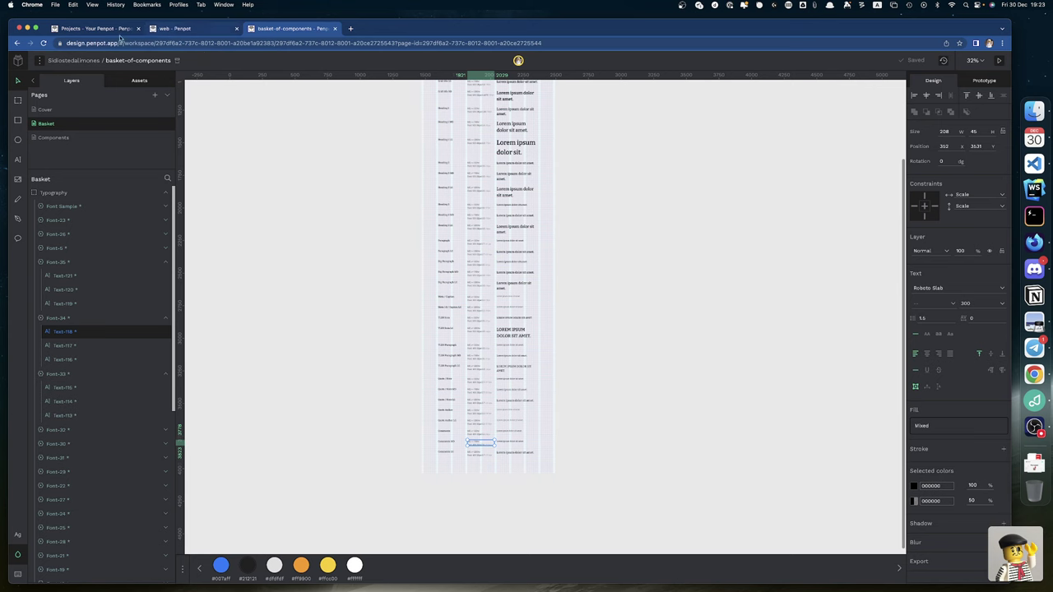
left_click(93, 29)
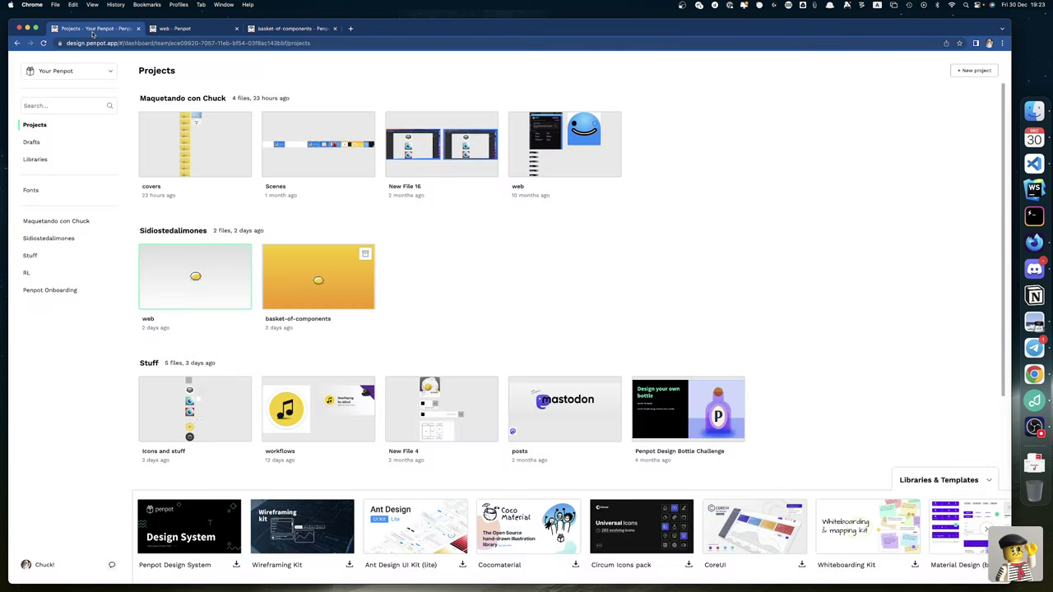
Step: Switch from the dashboard to the basket-of-components file and open its Components page
left_click(176, 30)
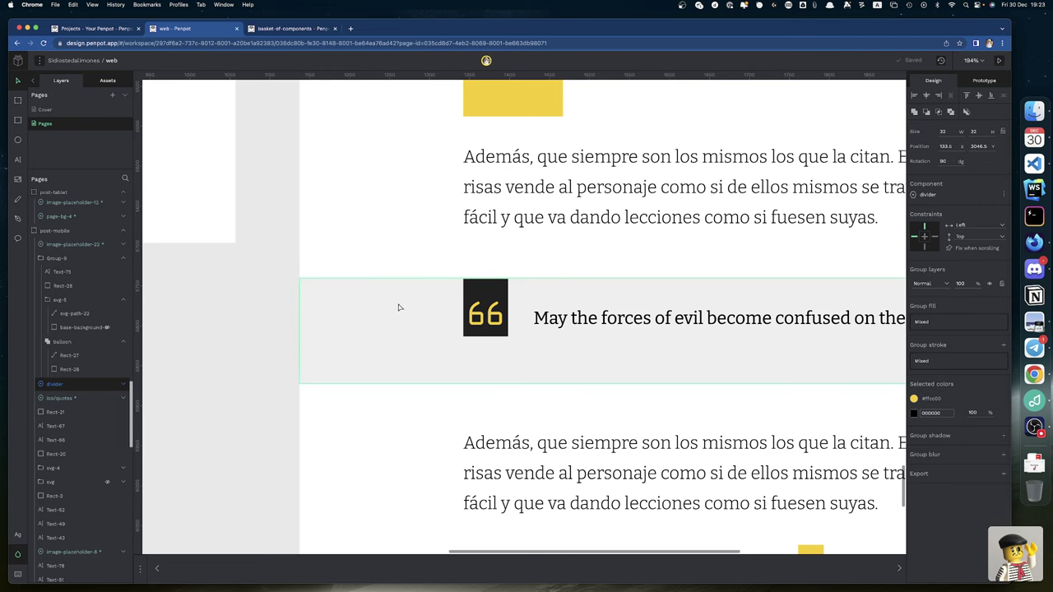
scroll(457, 292, "down", 2)
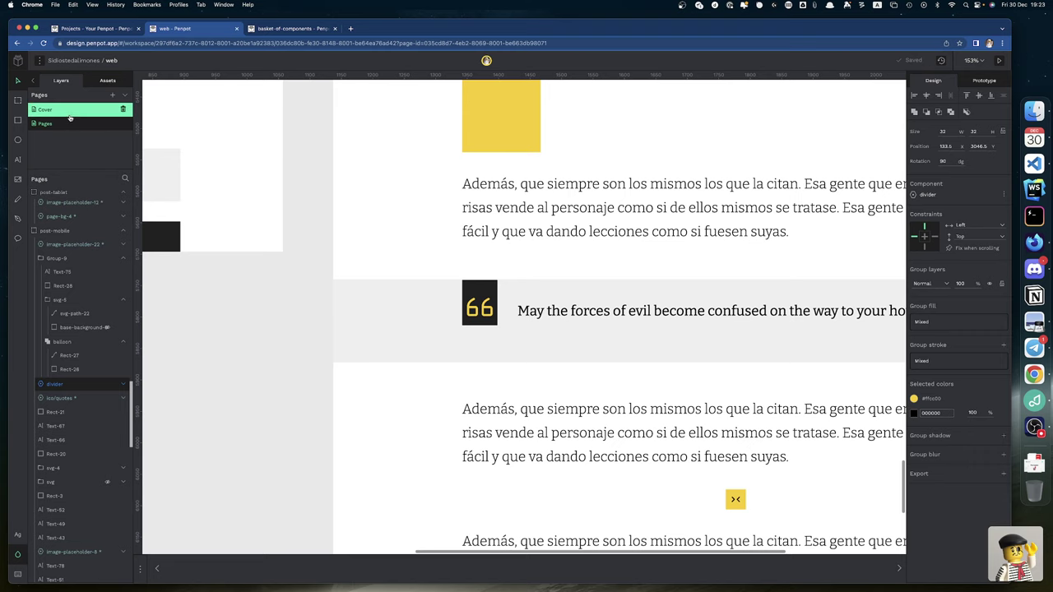
left_click(294, 30)
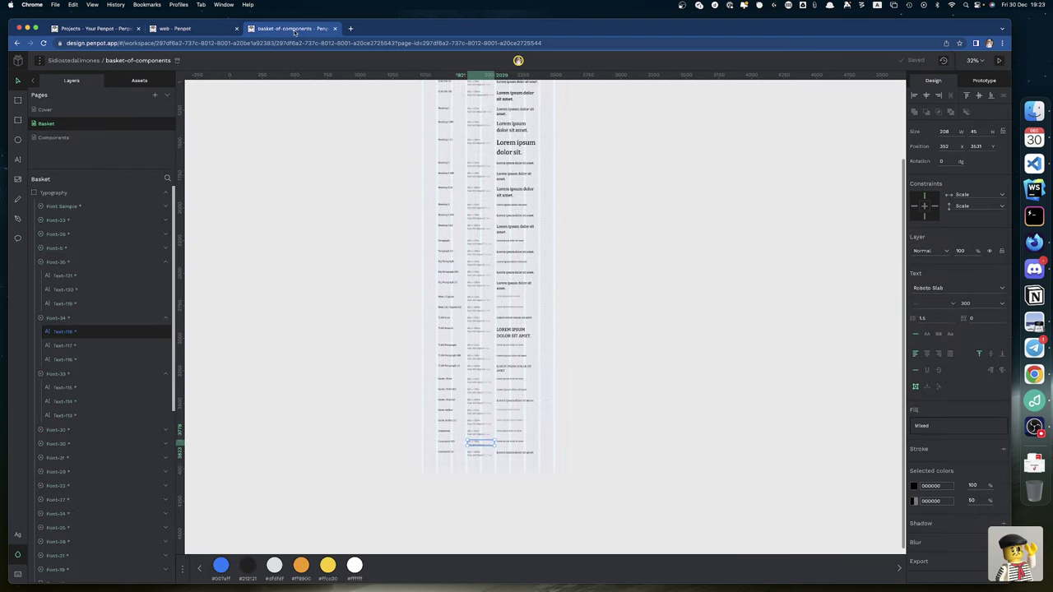
left_click(70, 138)
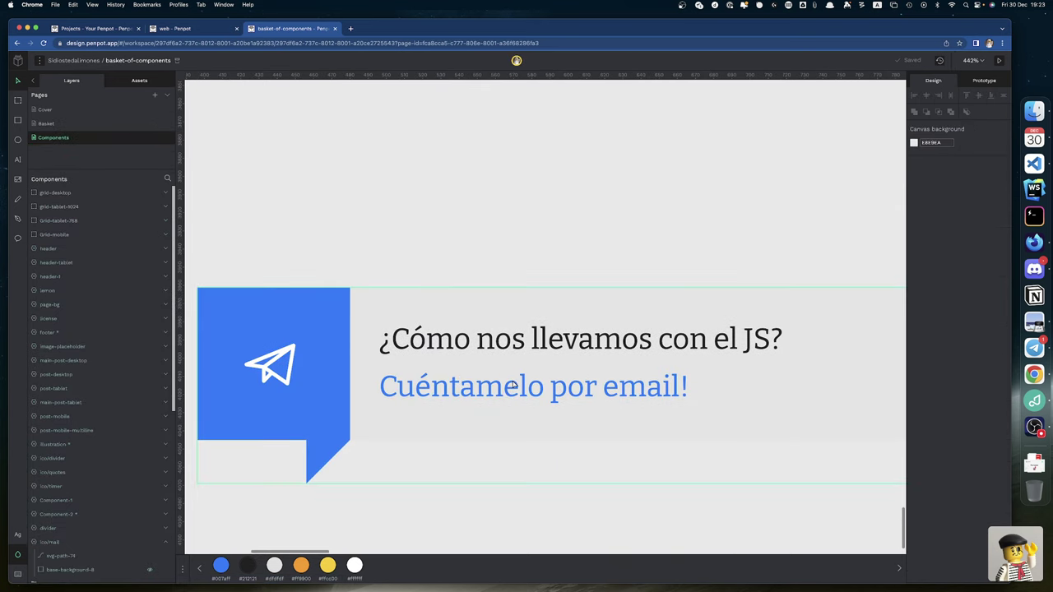
Step: Measure the spacing between the text and the grey background in the medium and small email banners
scroll(503, 461, "down", 5)
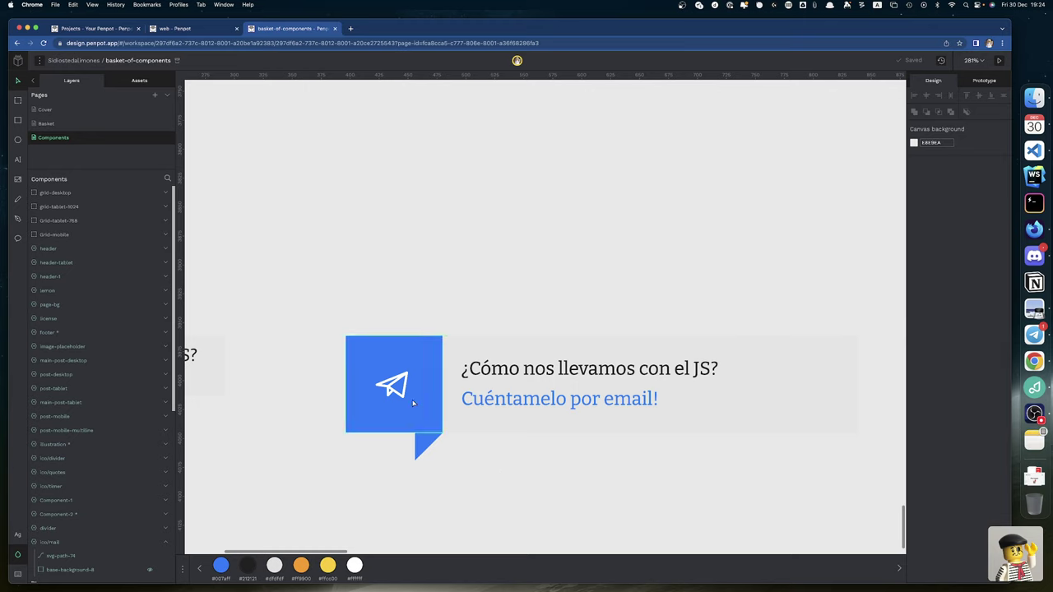
left_click(498, 388)
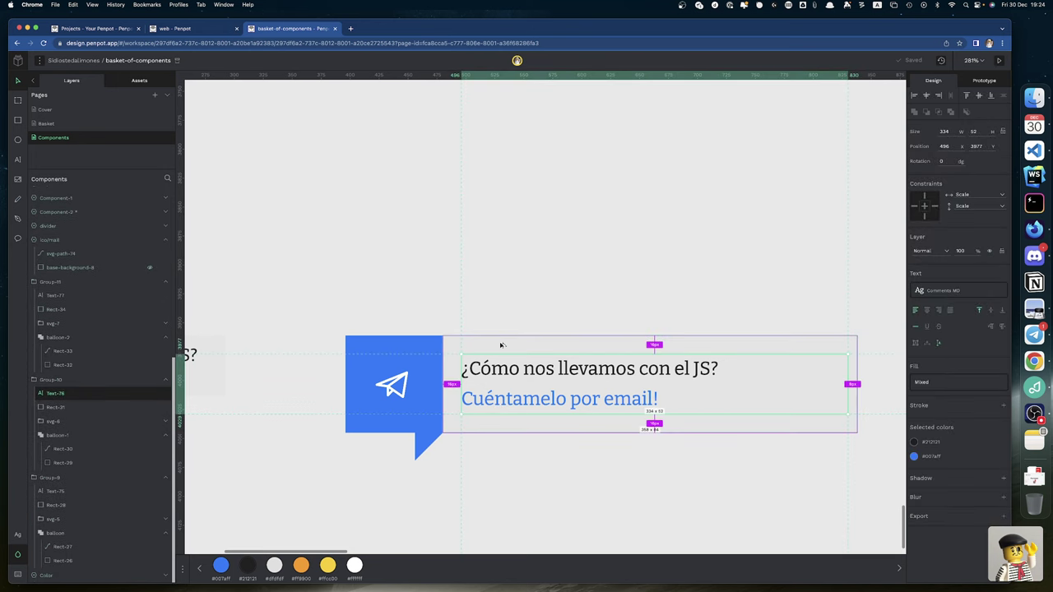
scroll(357, 374, "left", 5)
scroll(357, 374, "left", 1)
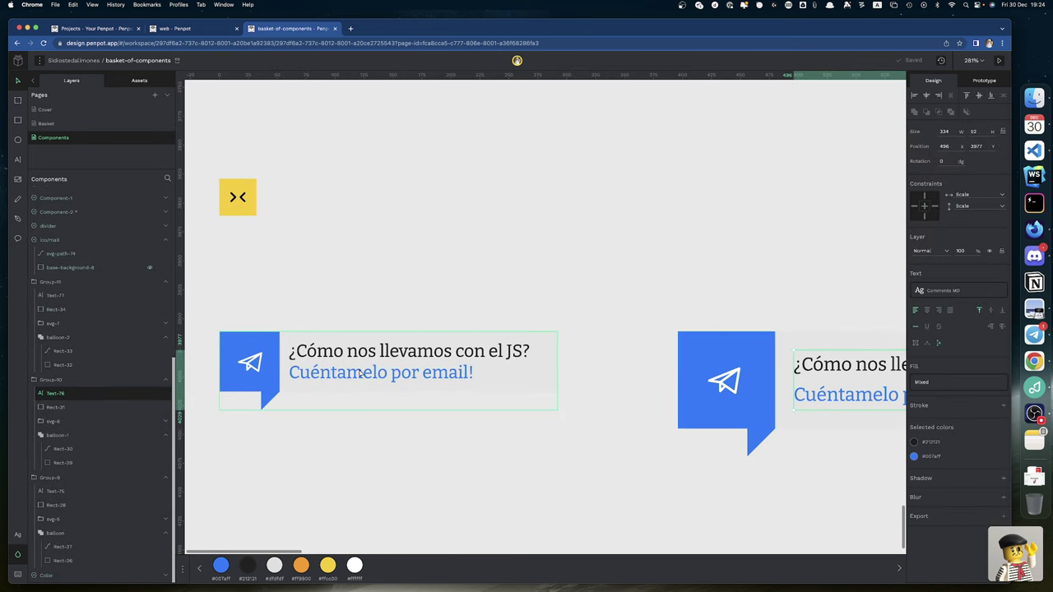
left_click(364, 376)
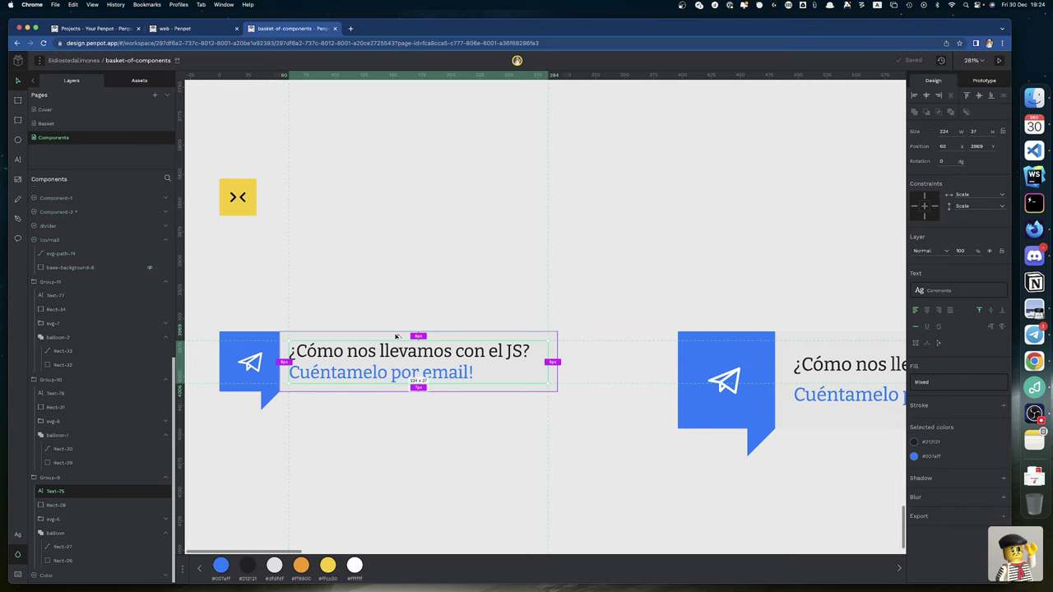
left_click(267, 341)
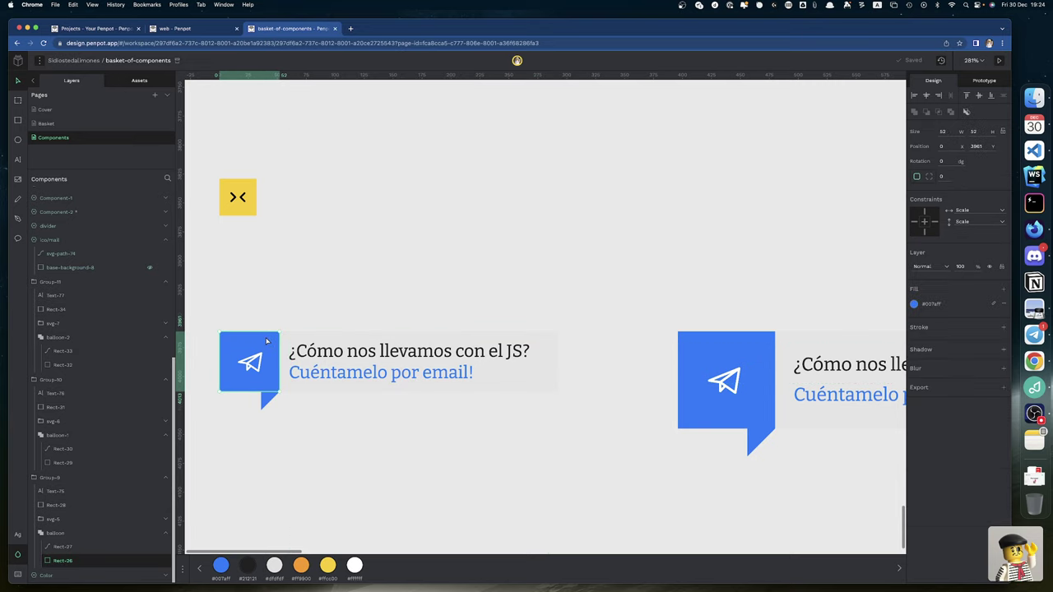
scroll(267, 341, "up", 5)
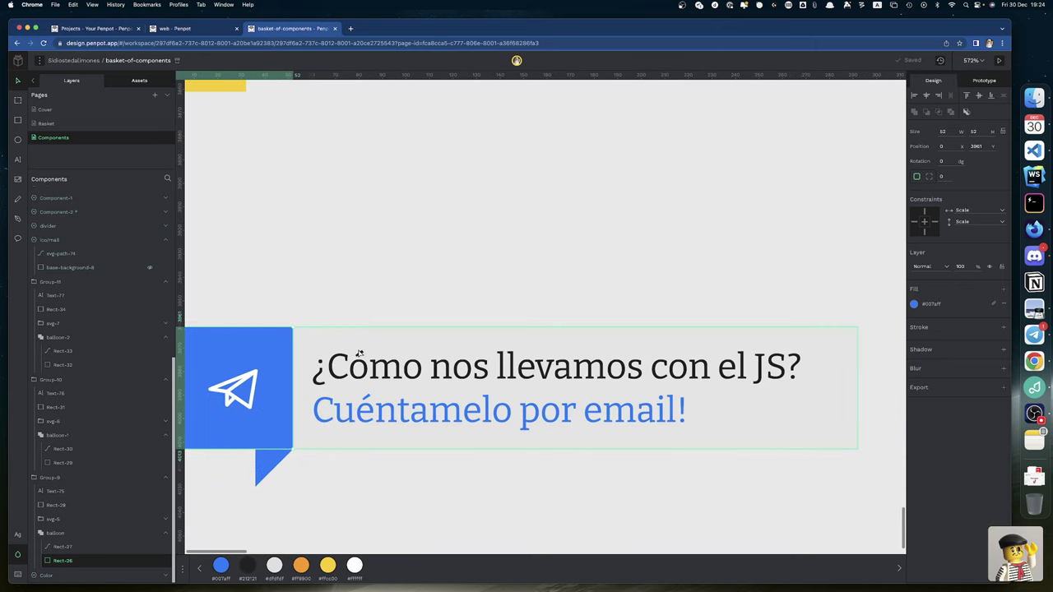
left_click(393, 369)
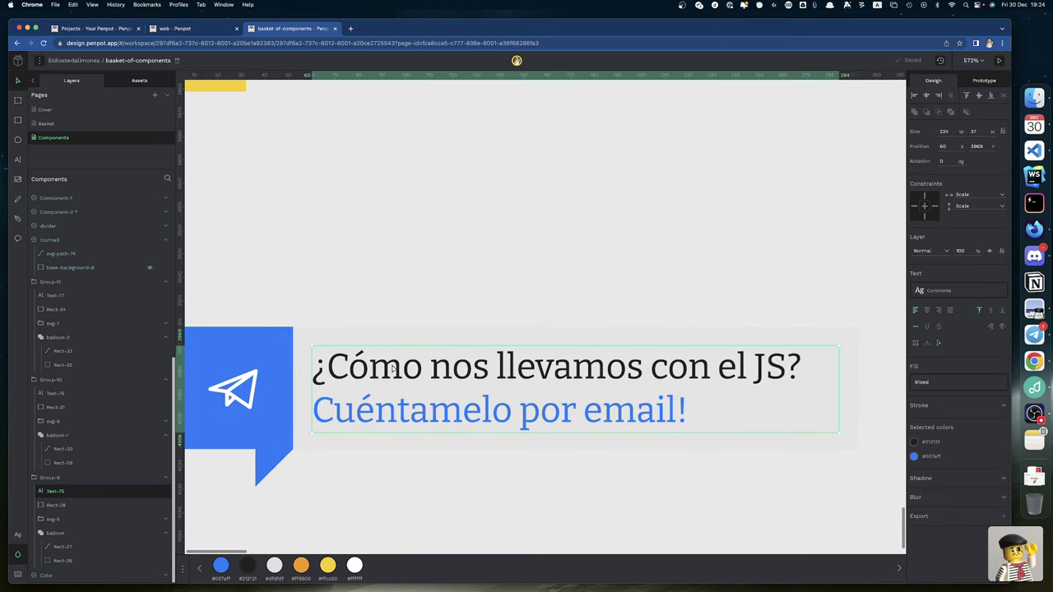
key("alt")
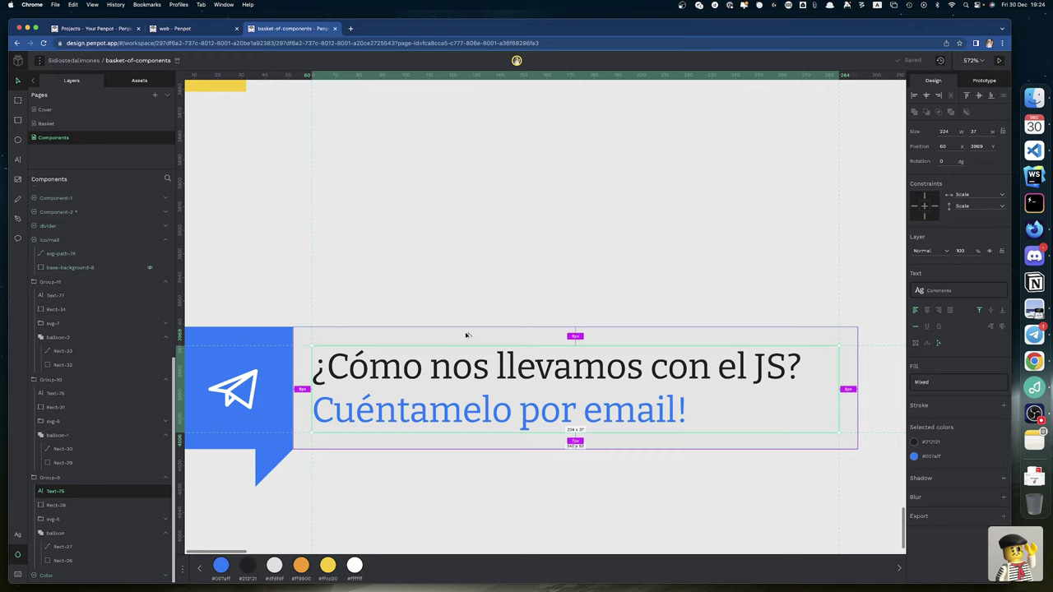
key("Escape")
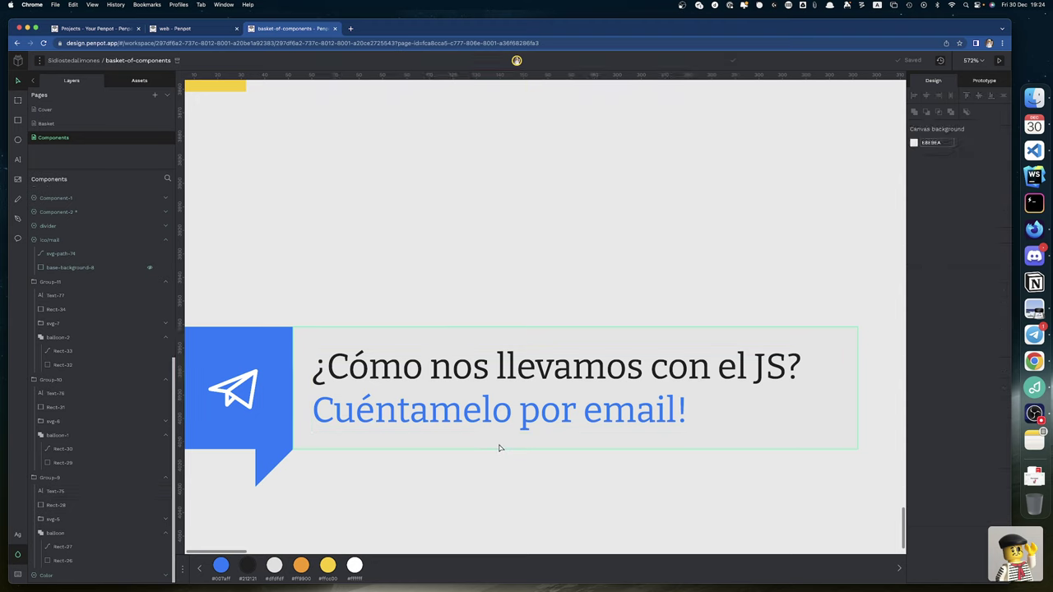
Step: Set the height of the small email banner's grey background to 53
left_click(499, 447)
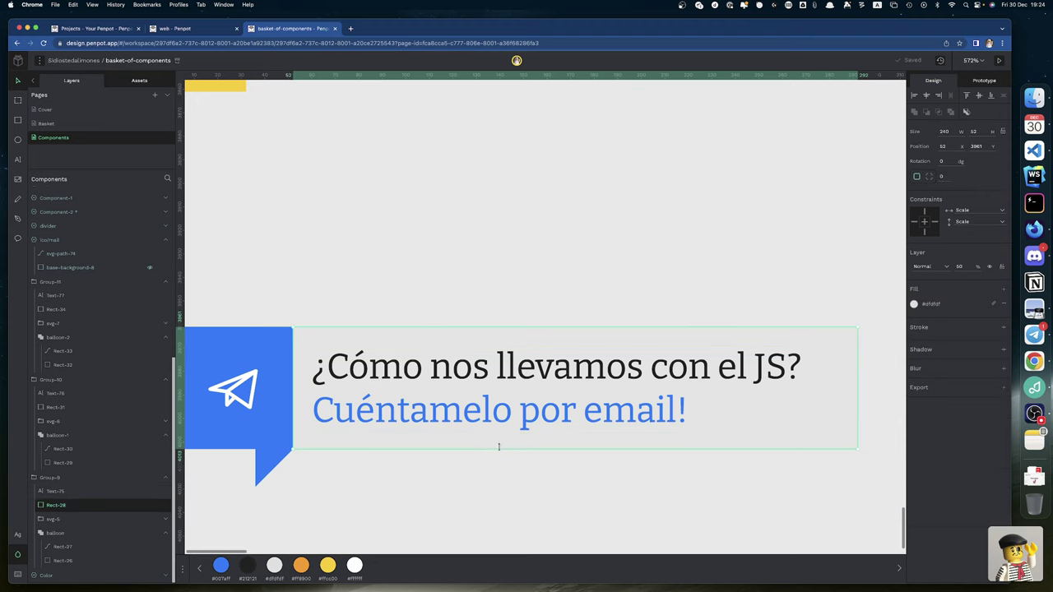
left_click(981, 133)
left_click(682, 170)
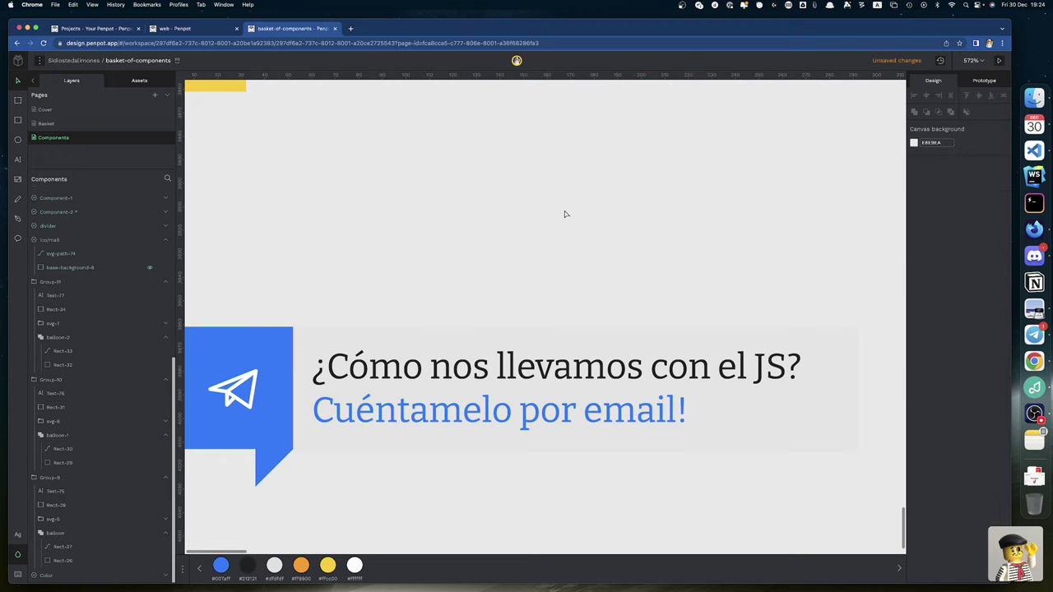
Step: Resize the small banner's blue square proportionally to 53 × 53 and shift it to X -1
left_click(272, 397)
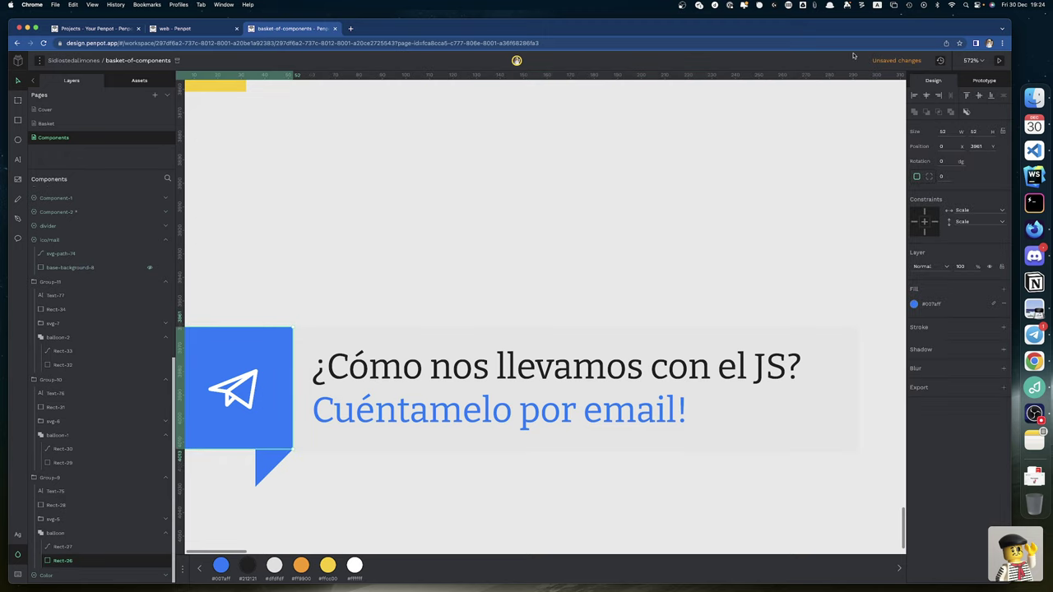
left_click(983, 132)
key("BackSpace")
type("3")
key("Return")
scroll(352, 499, "left", 5)
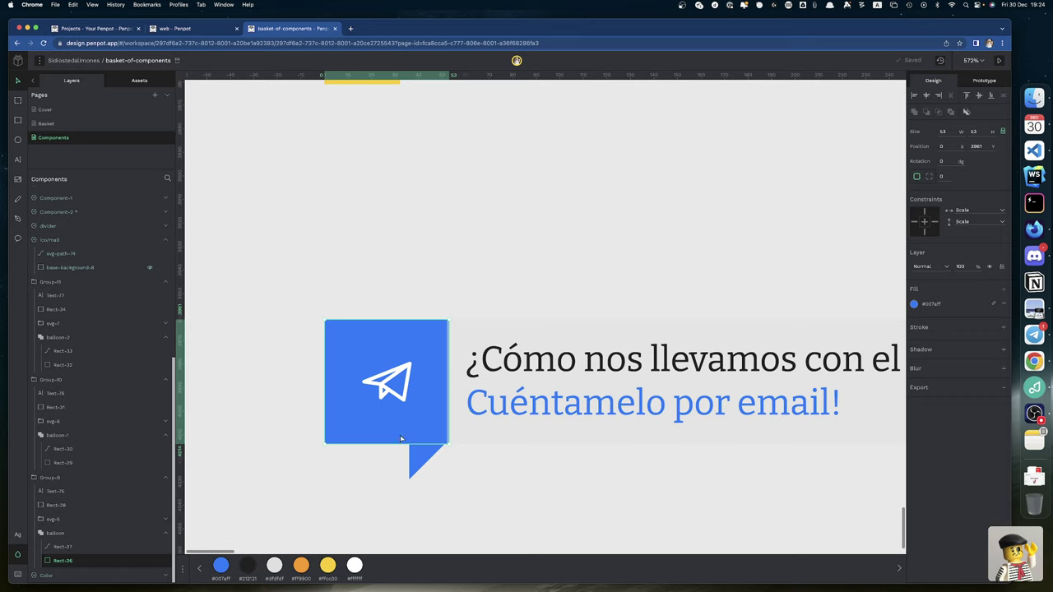
left_click_drag(400, 439, 398, 438)
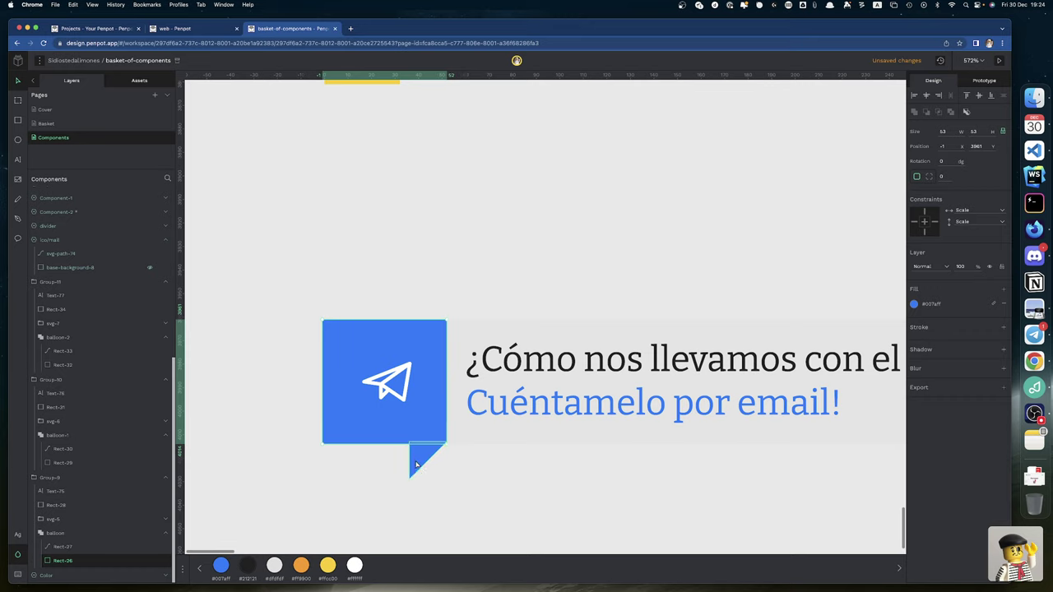
Step: Place the small banner's balloon tail at Y 4014, flush beneath the blue square
left_click(417, 466)
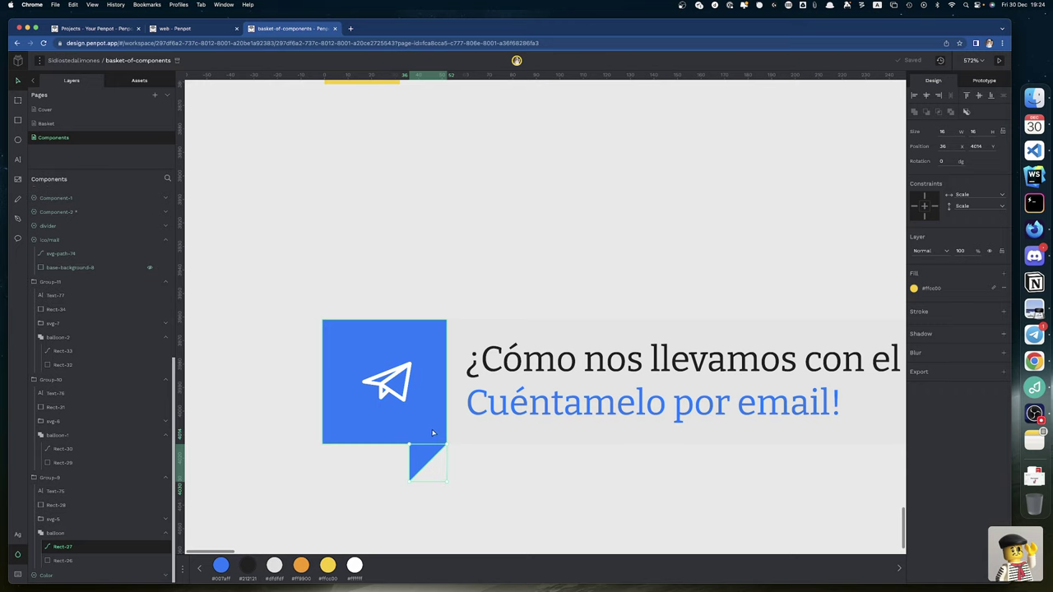
scroll(587, 419, "right", 5)
scroll(587, 419, "right", 6)
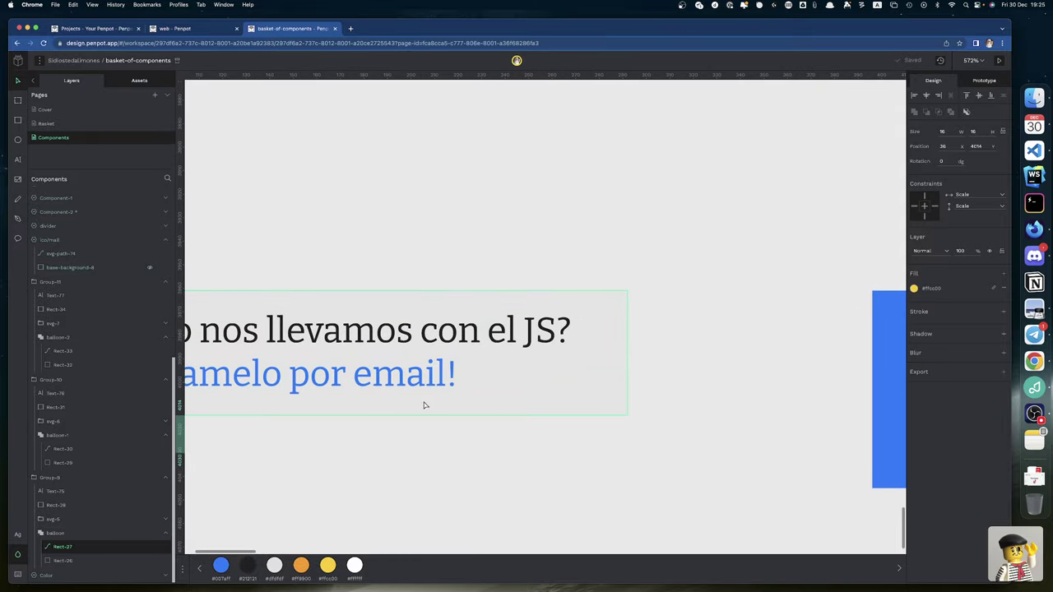
scroll(424, 404, "left", 8)
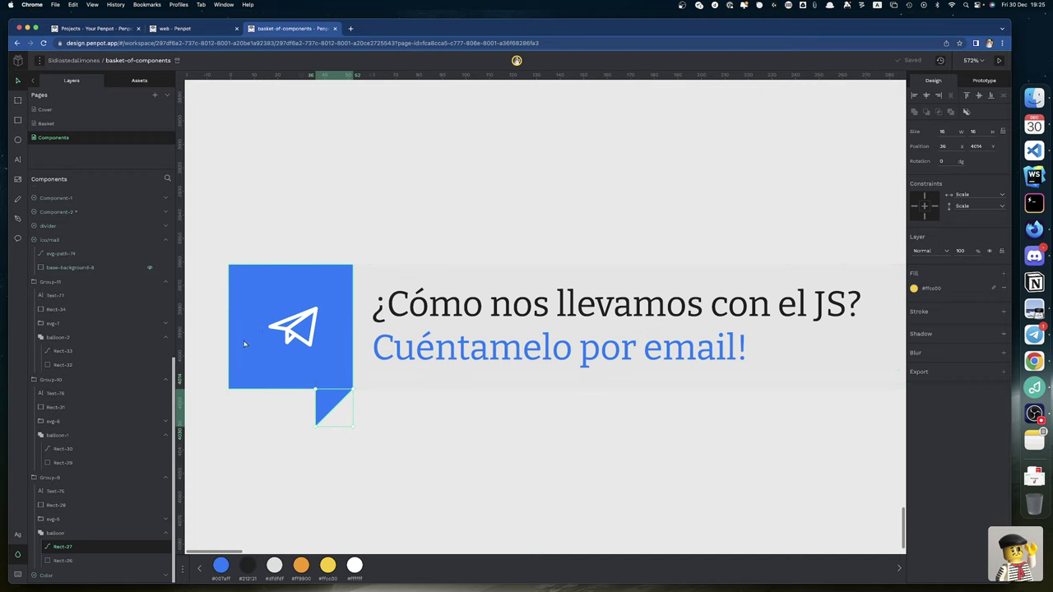
Step: Center the small banner's paper-plane icon horizontally on the balloon and vertically on the grey background
double_click(315, 326)
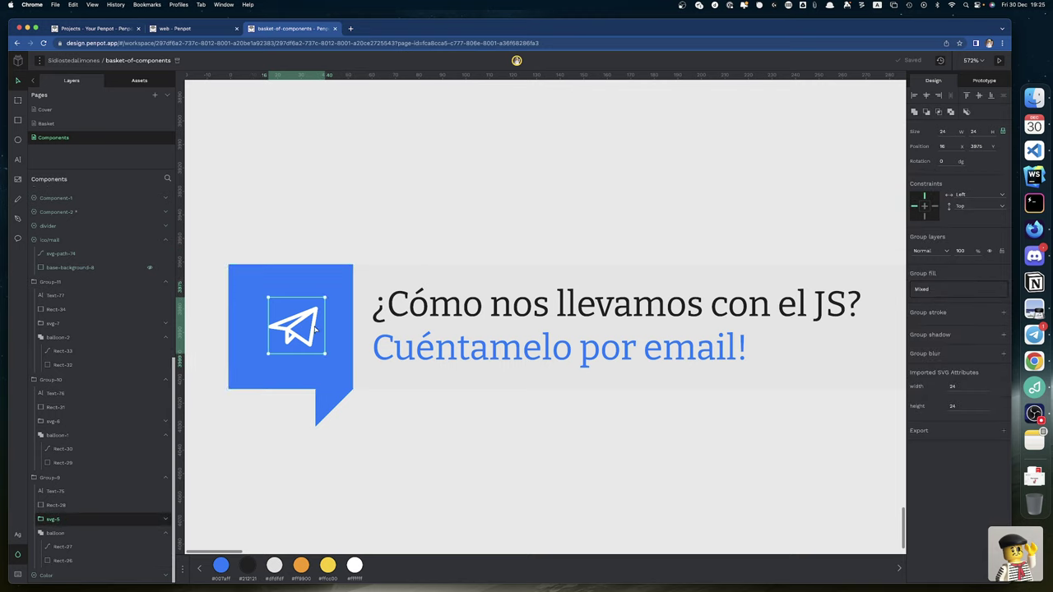
left_click(345, 297, "shift")
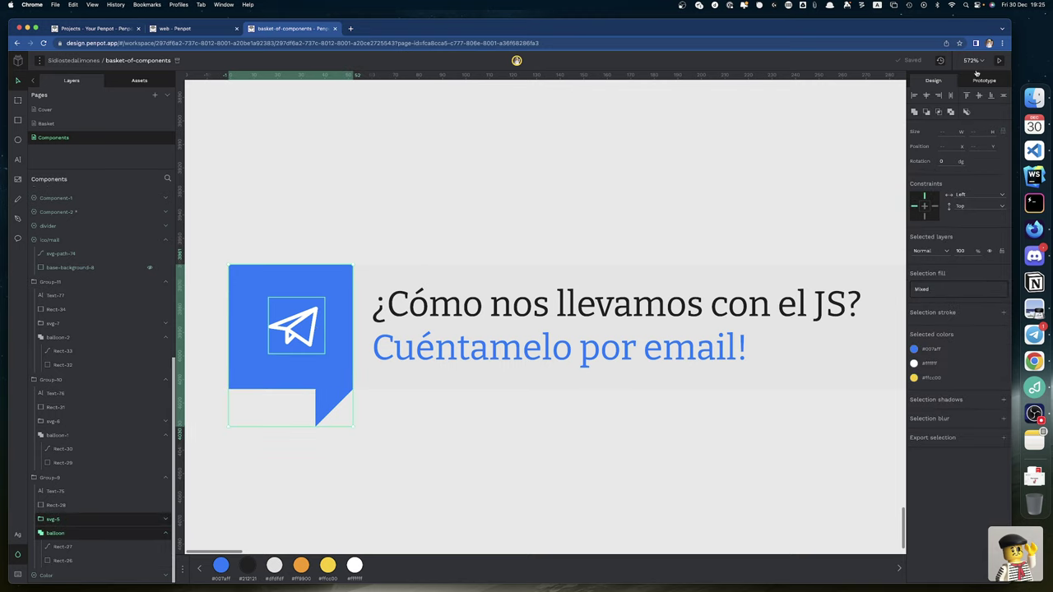
left_click(926, 95)
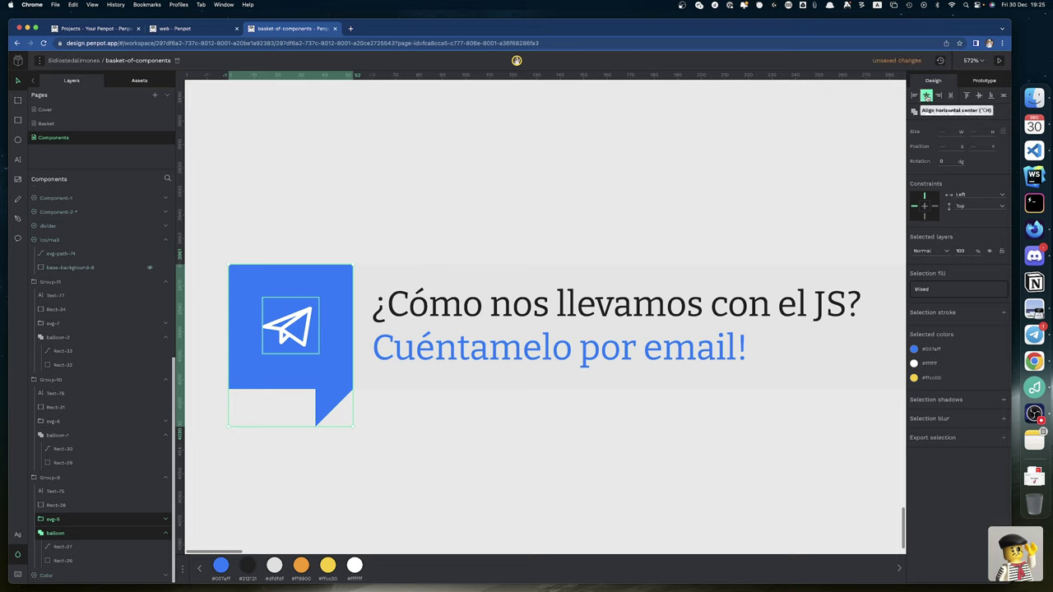
left_click(396, 448)
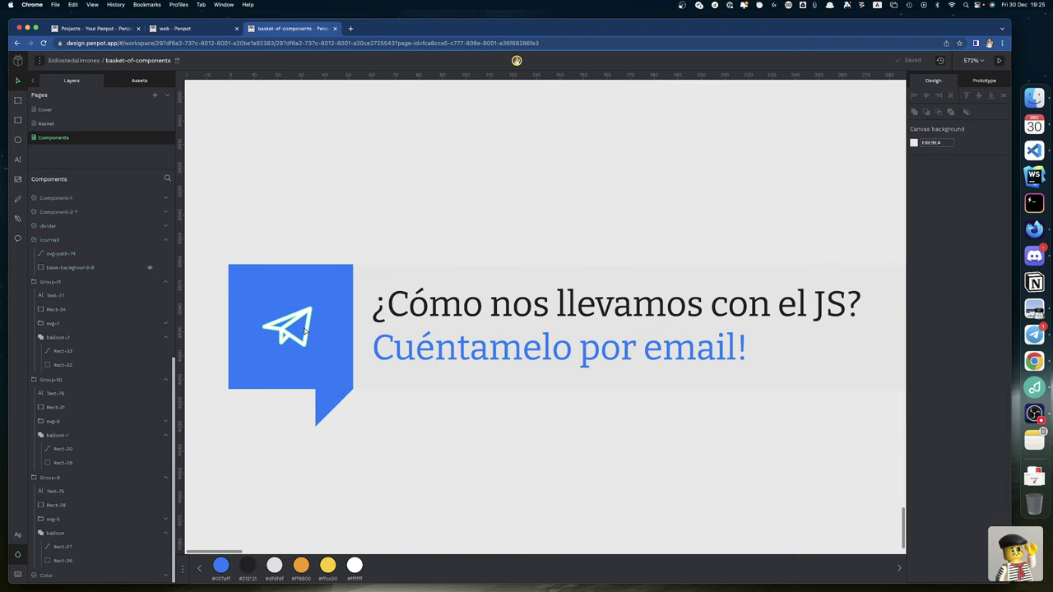
double_click(304, 330)
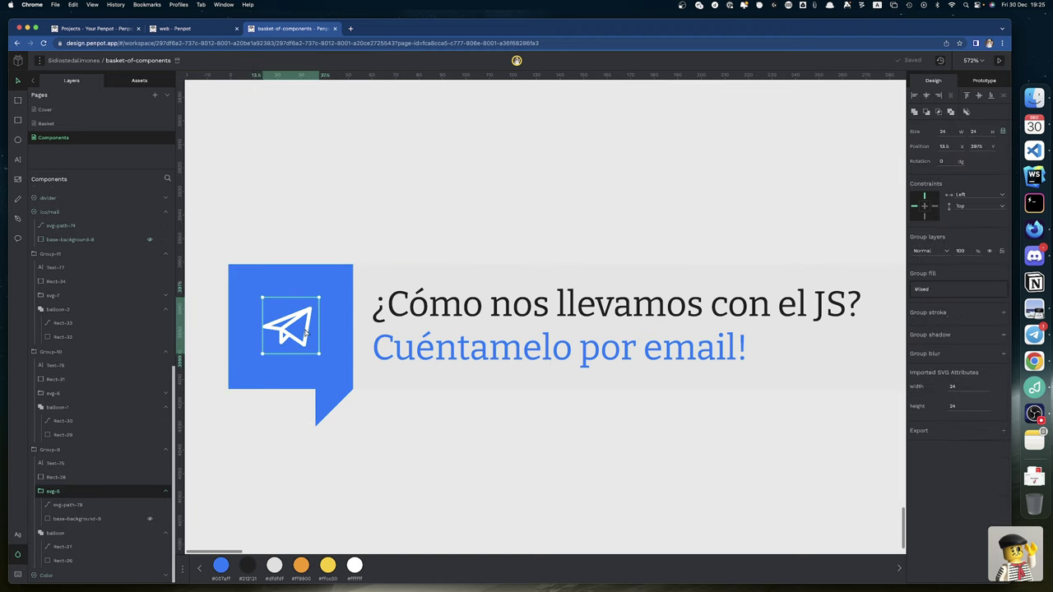
left_click(363, 307, "shift")
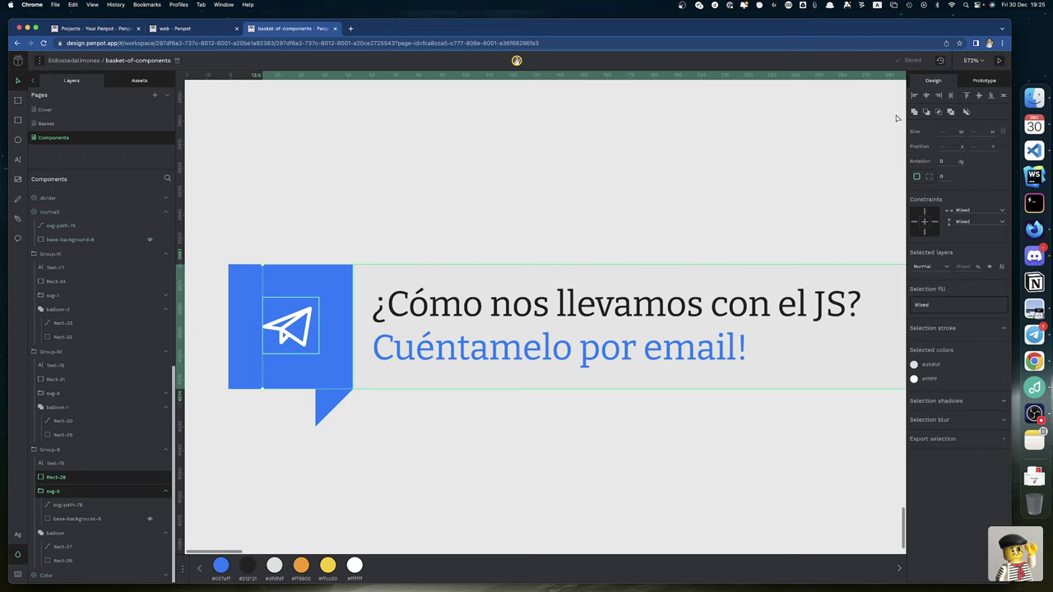
left_click(978, 96)
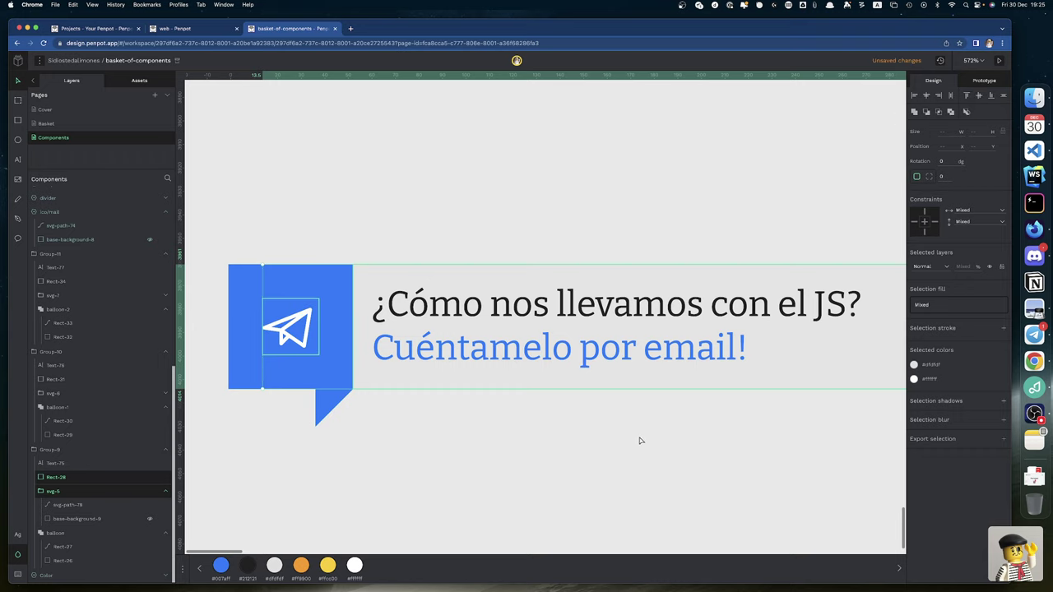
Step: Examine the large email banner's blue square and text spacing, and compare it with the medium banner
scroll(639, 437, "right", 3)
scroll(639, 437, "down", 1)
scroll(643, 444, "right", 10)
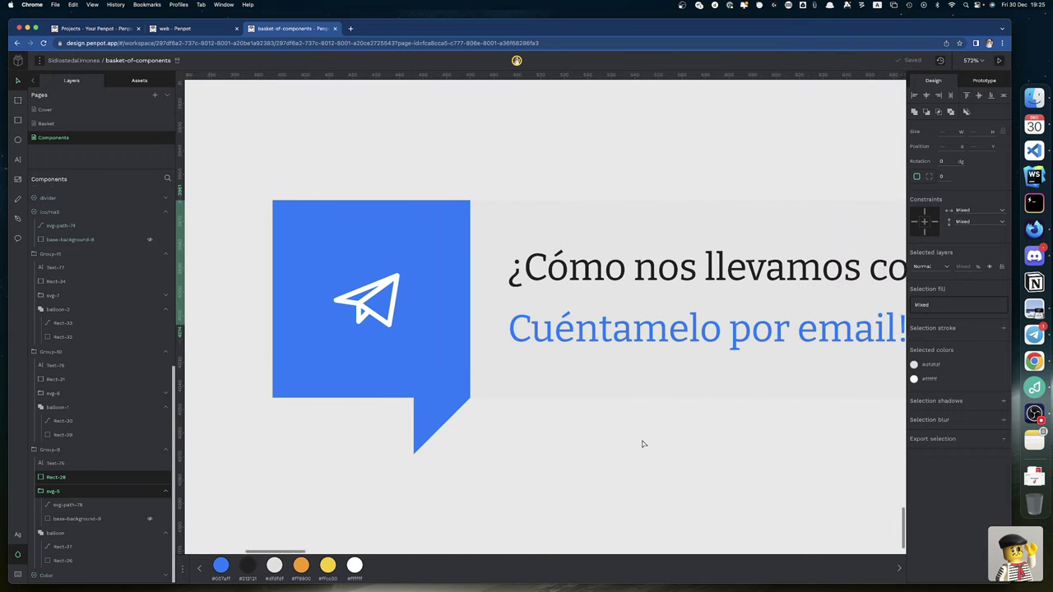
scroll(643, 444, "right", 10)
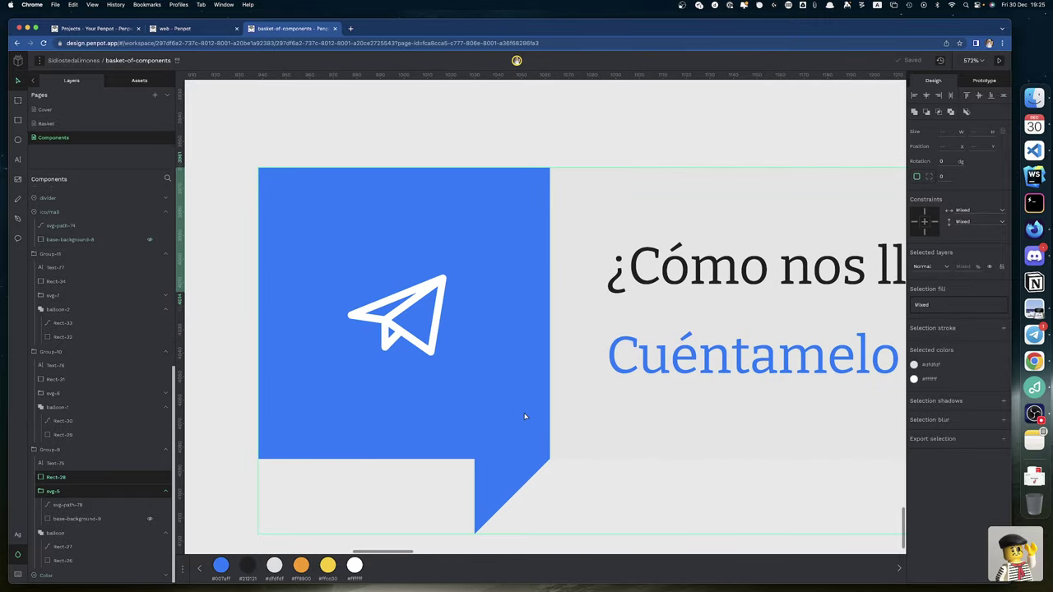
left_click(527, 404)
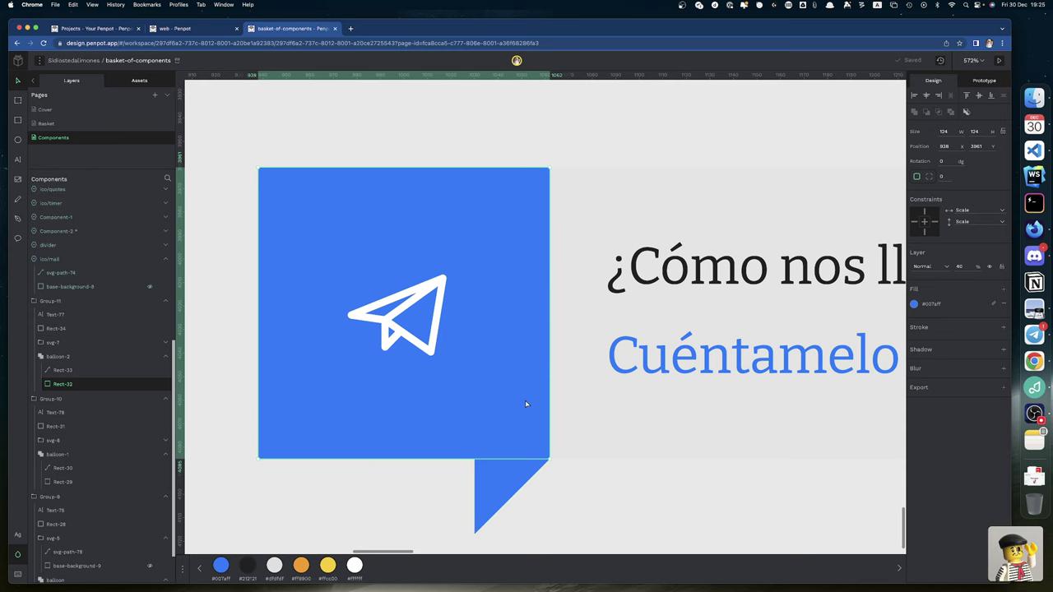
scroll(525, 400, "right", 5)
left_click(587, 370)
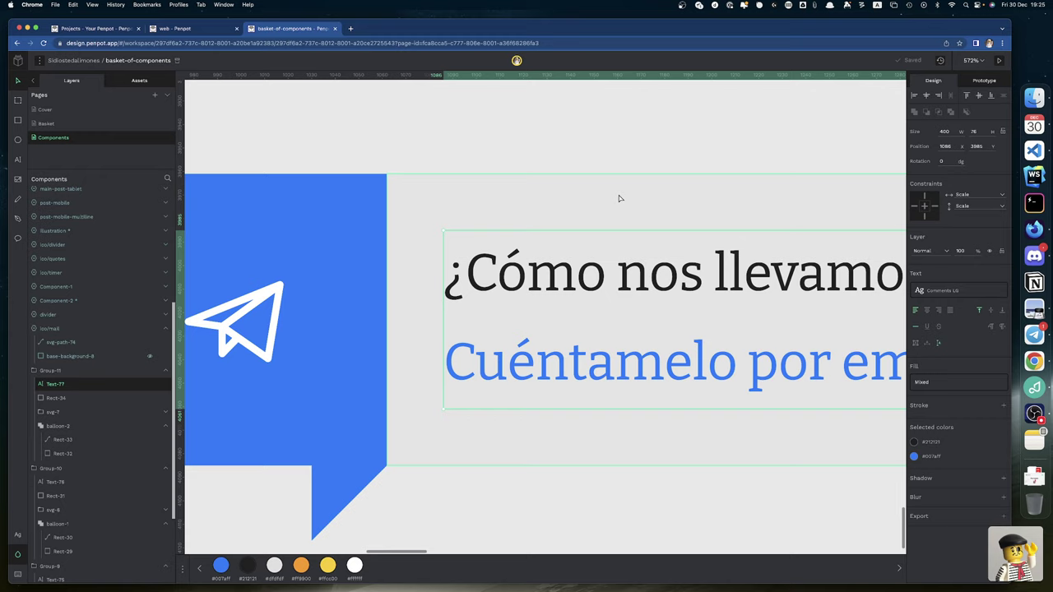
scroll(555, 153, "down", 5)
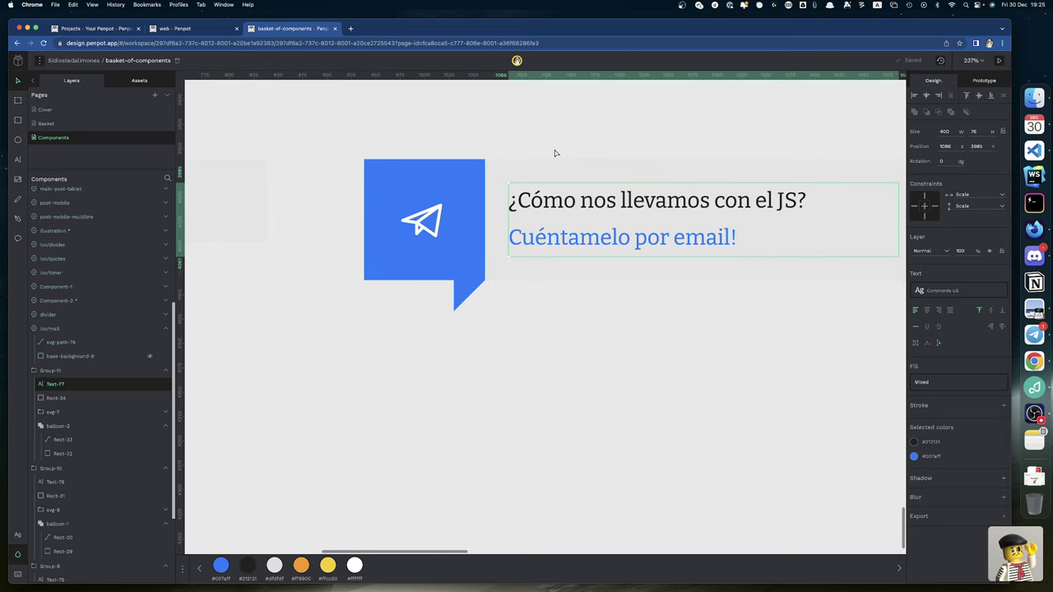
scroll(555, 153, "down", 1)
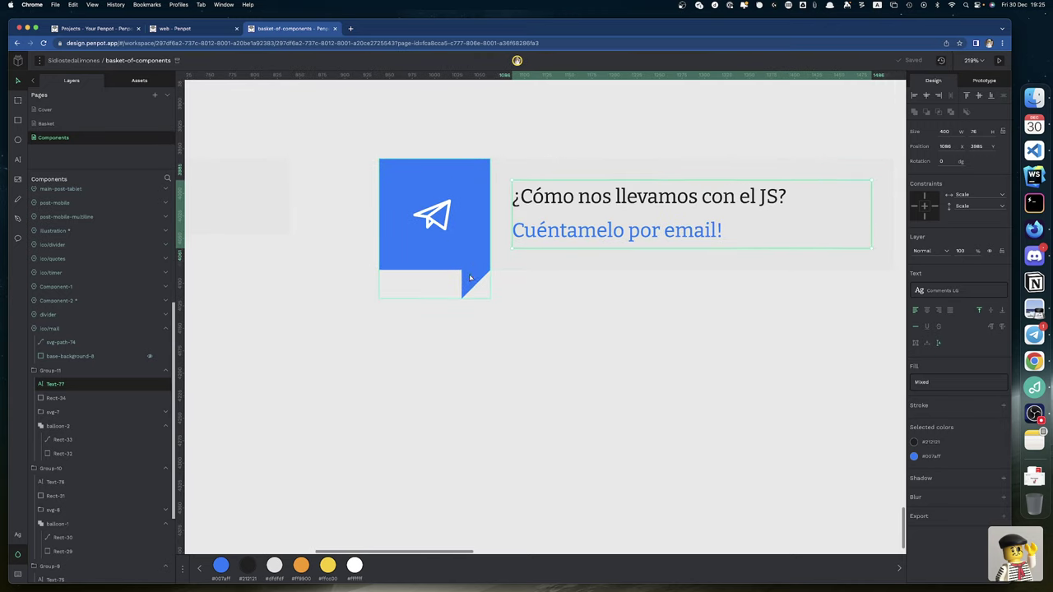
scroll(293, 357, "right", 10)
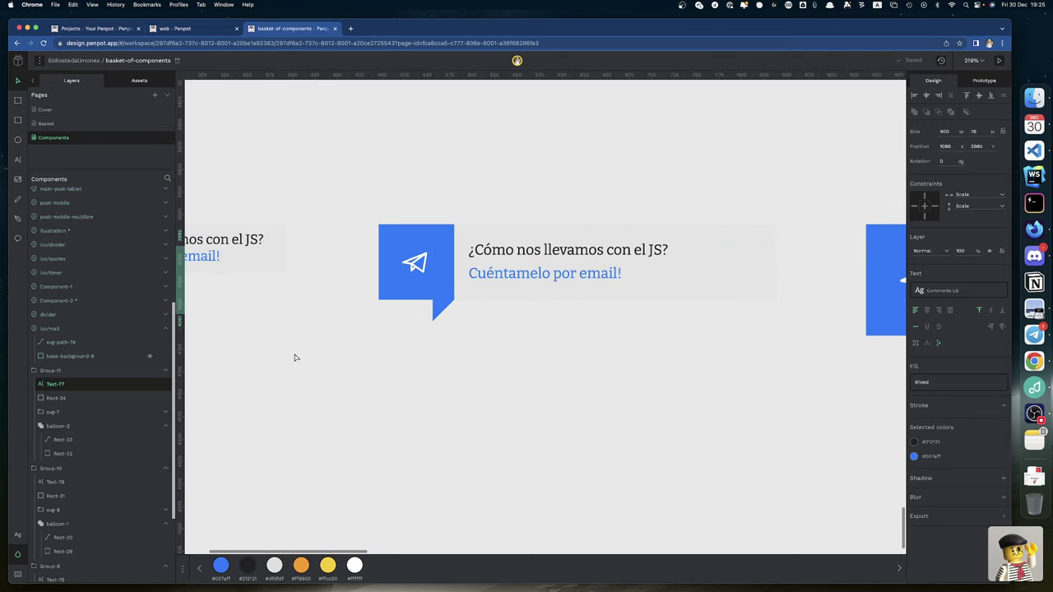
Step: Delete the paper-plane icon group from the small email banner's blue balloon
scroll(296, 357, "up", 5)
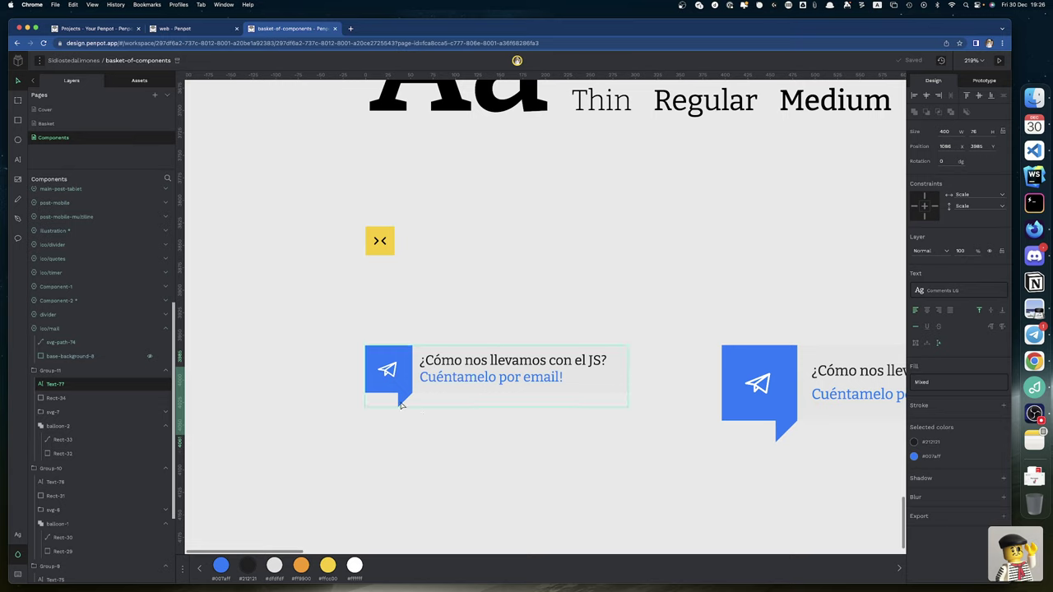
left_click(403, 400)
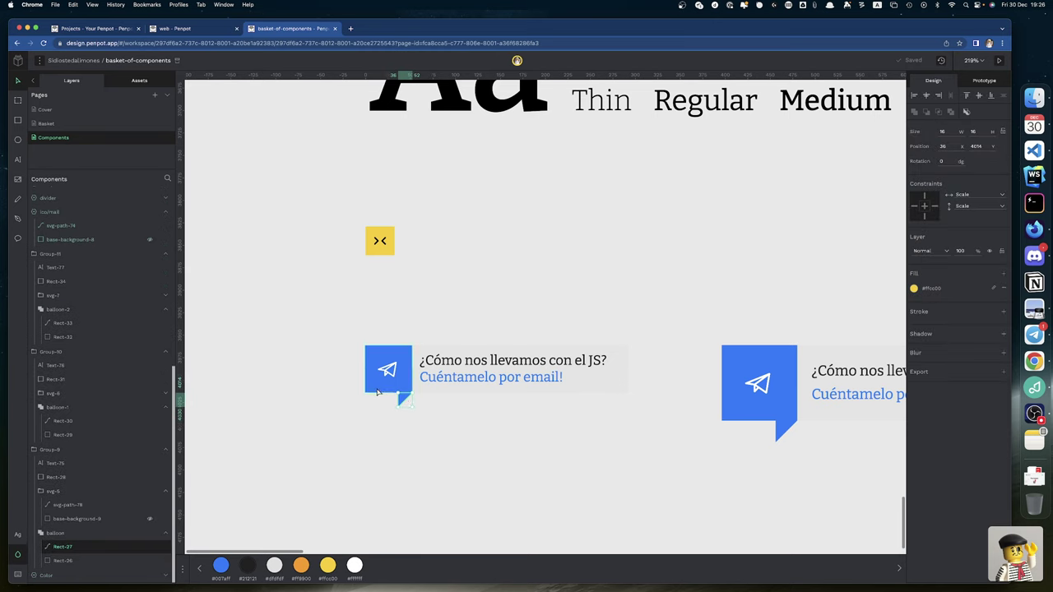
left_click(377, 392)
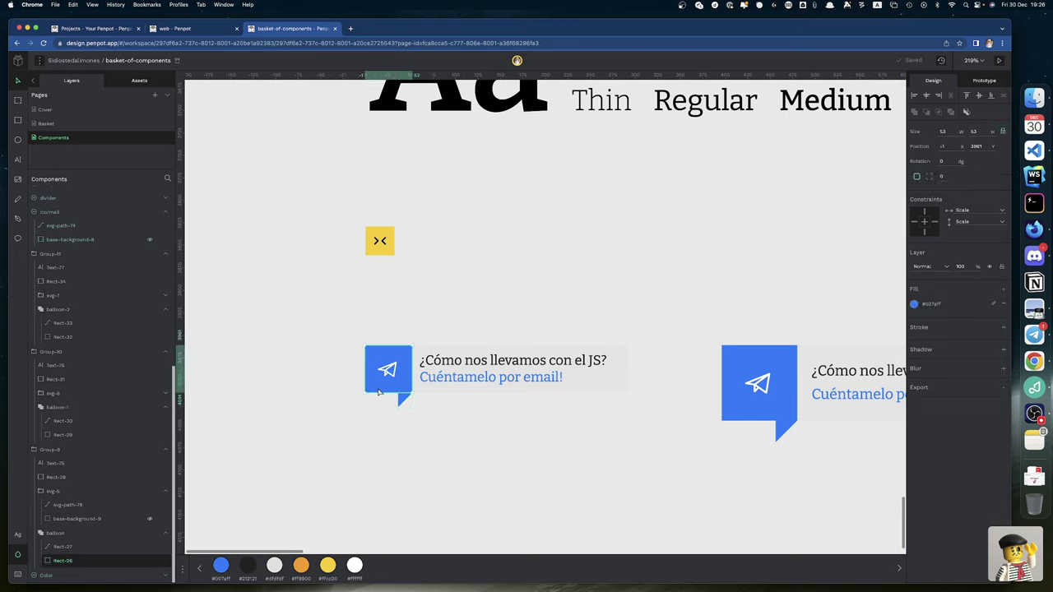
left_click(449, 430)
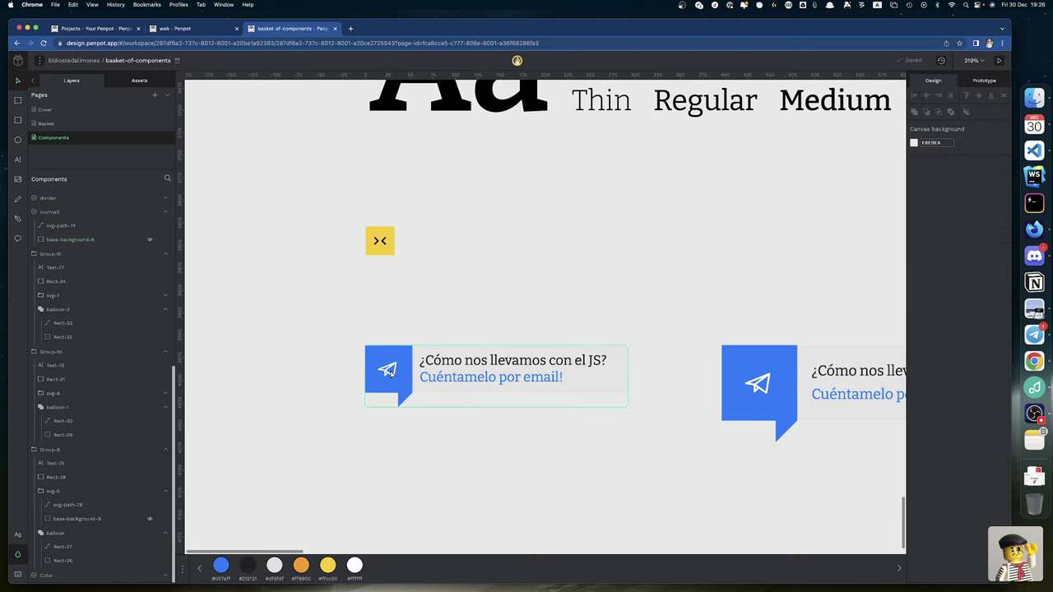
left_click(389, 372)
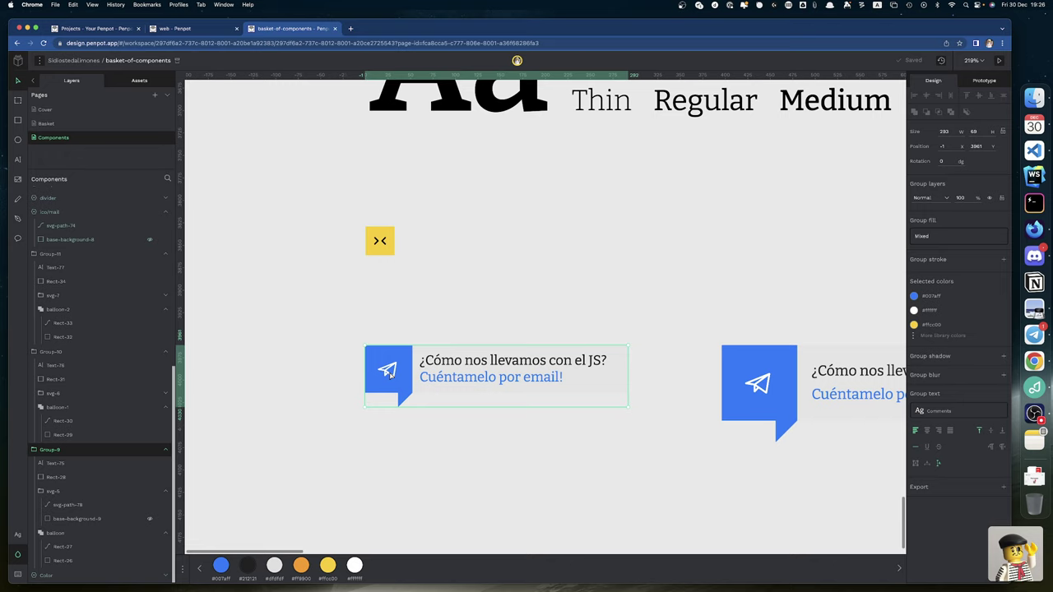
double_click(390, 372)
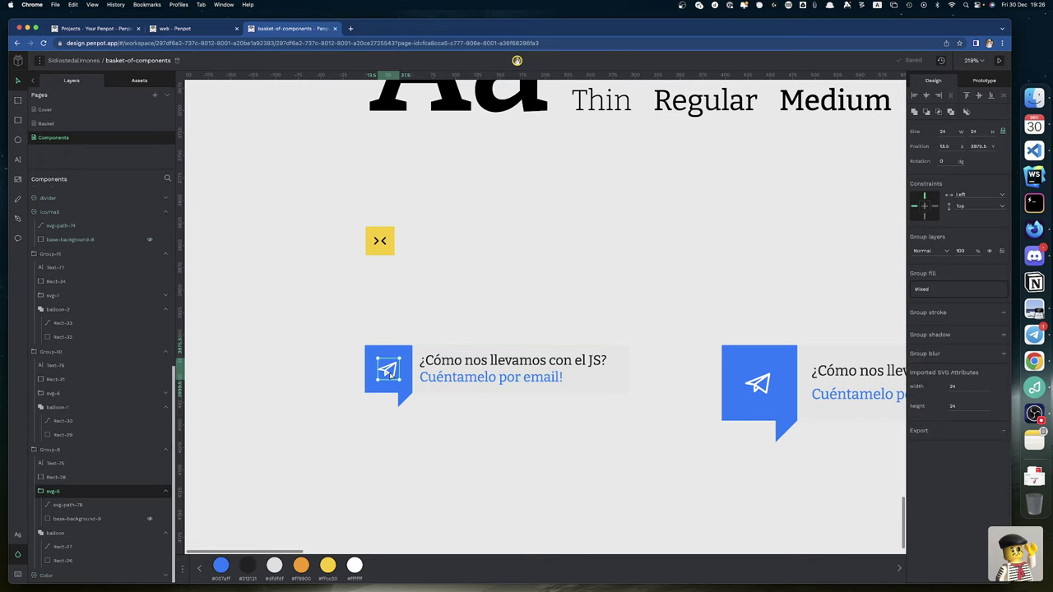
key("Delete")
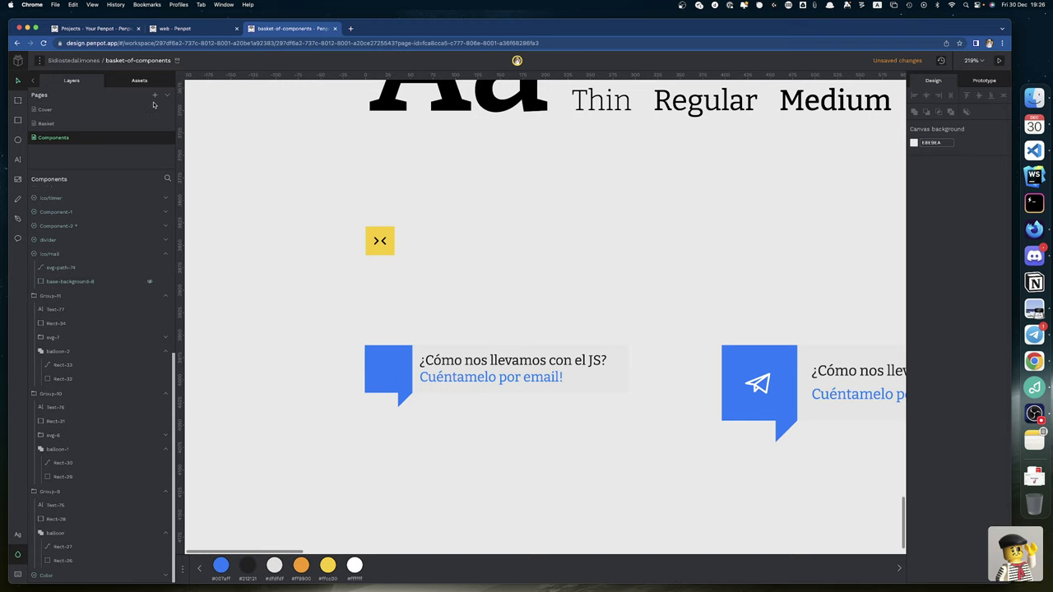
Step: Insert the mail icon component from the library into the small banner and center it horizontally and vertically on the blue square
left_click(139, 81)
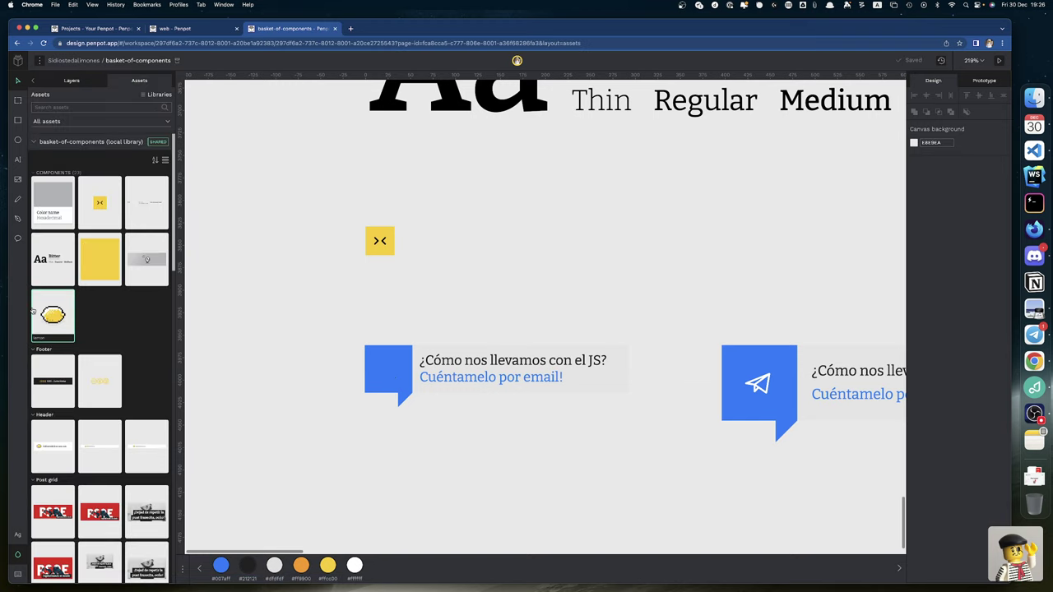
scroll(101, 385, "down", 7)
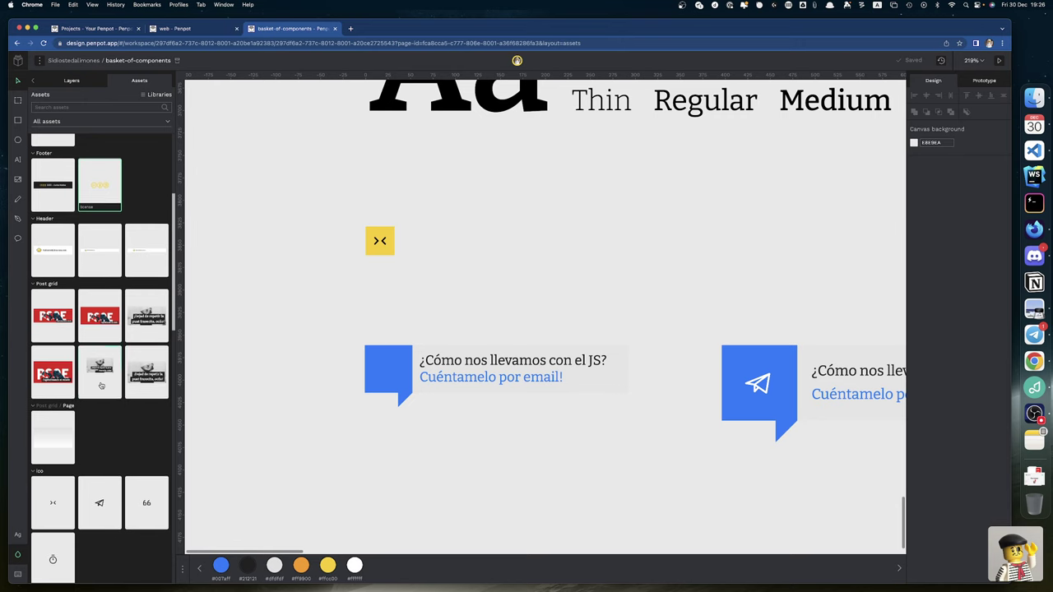
left_click_drag(105, 421, 391, 382)
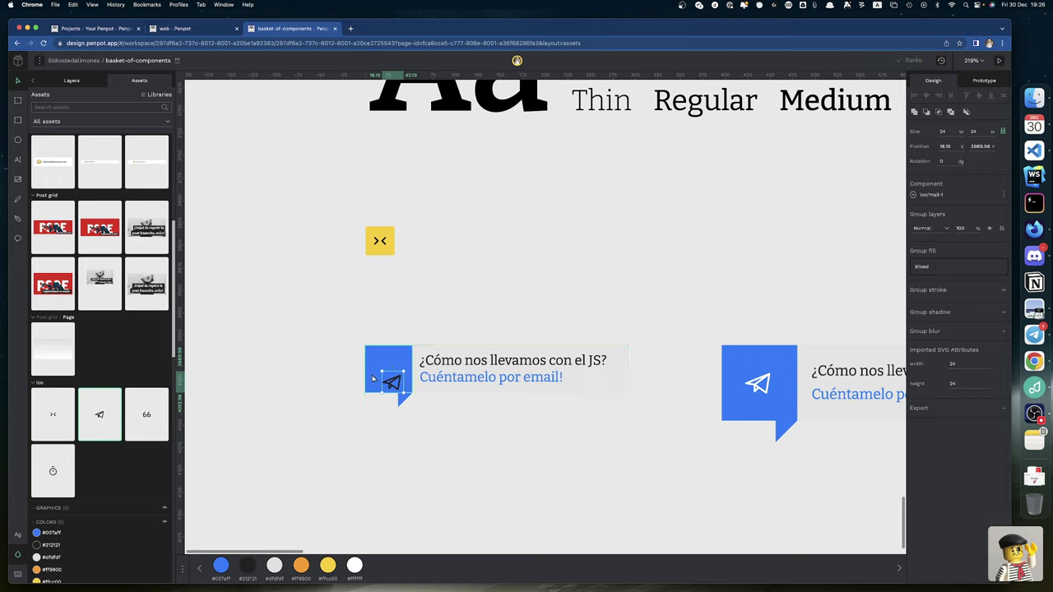
left_click(372, 379, "shift")
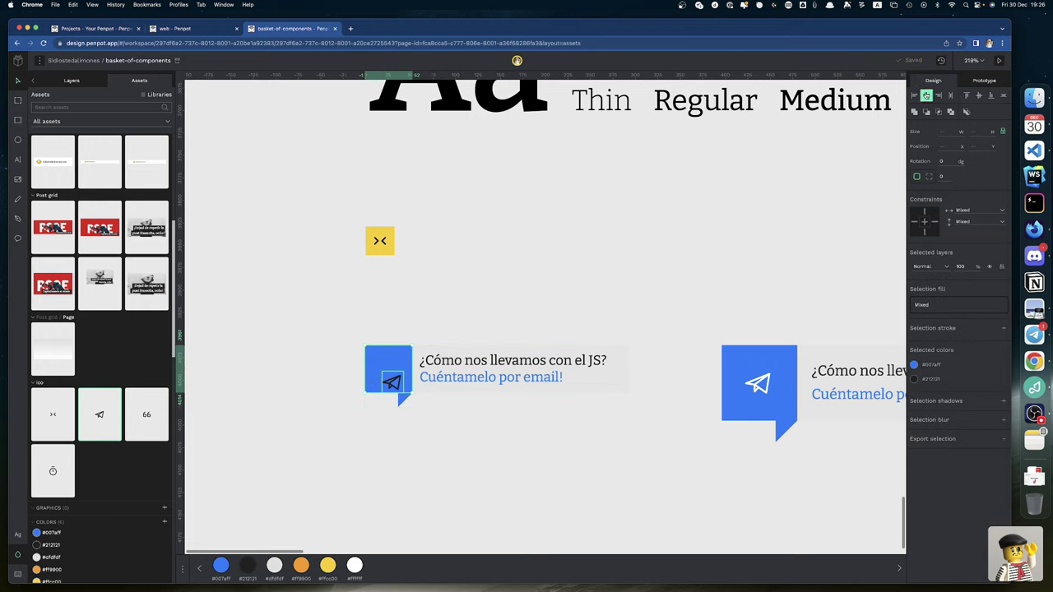
left_click(927, 96)
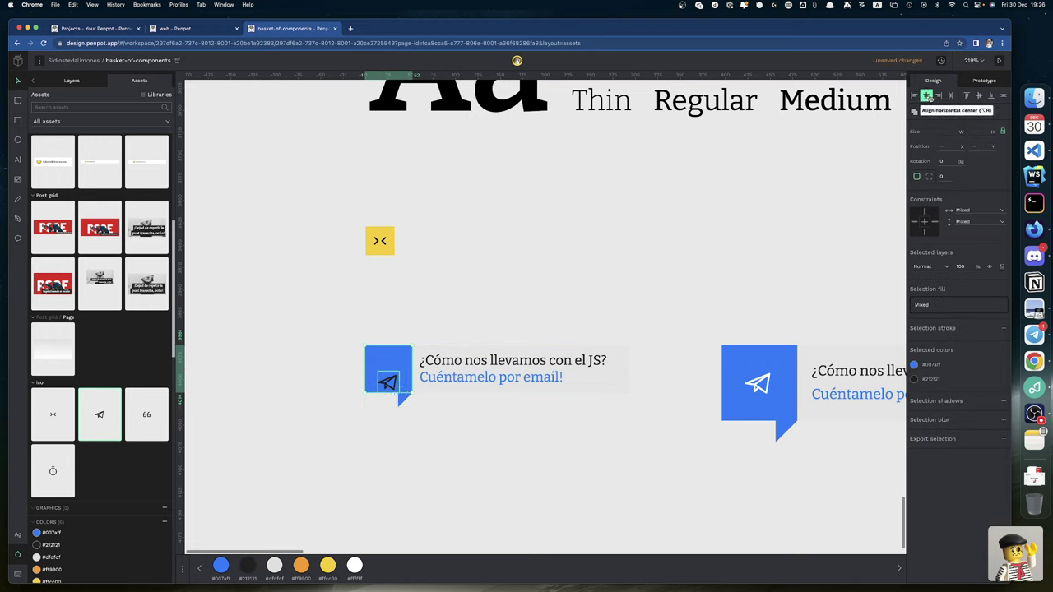
left_click(979, 97)
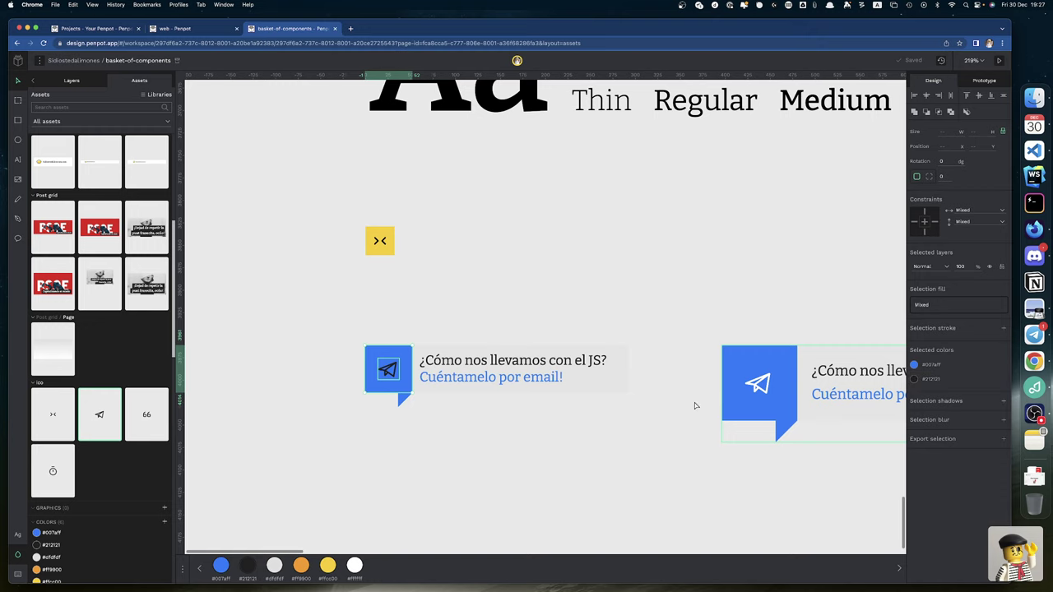
Step: Change the fill of the small banner's paper-plane icon path to the library's white
scroll(575, 444, "down", 1)
left_click(458, 479)
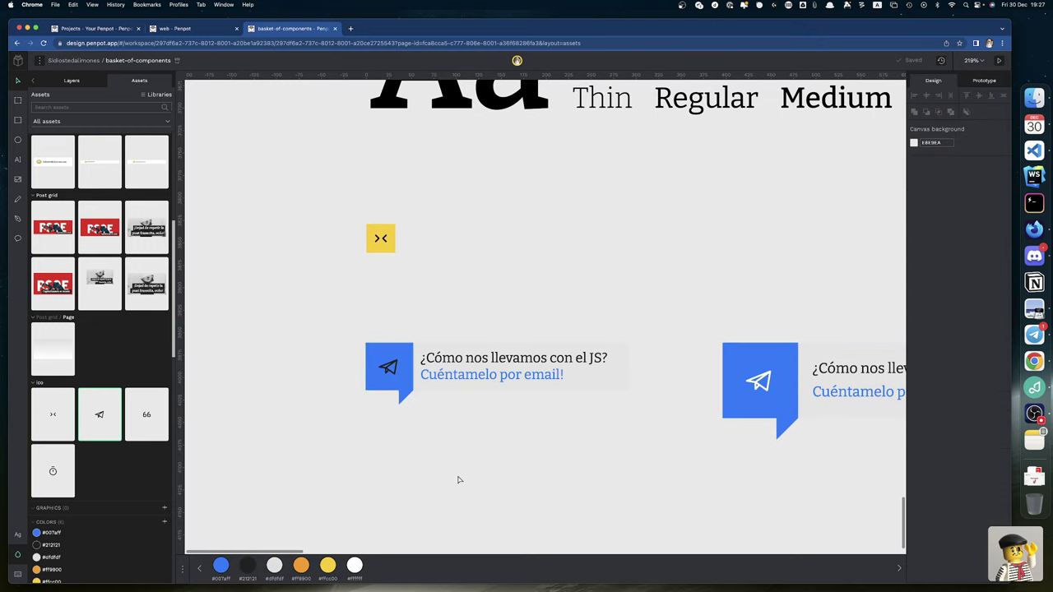
double_click(387, 367)
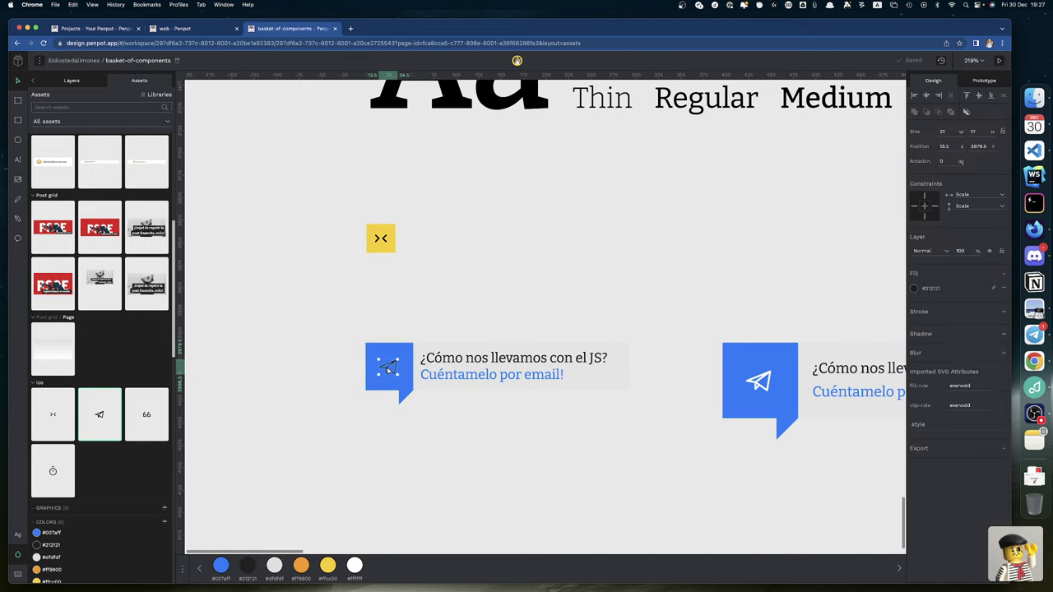
left_click(913, 287)
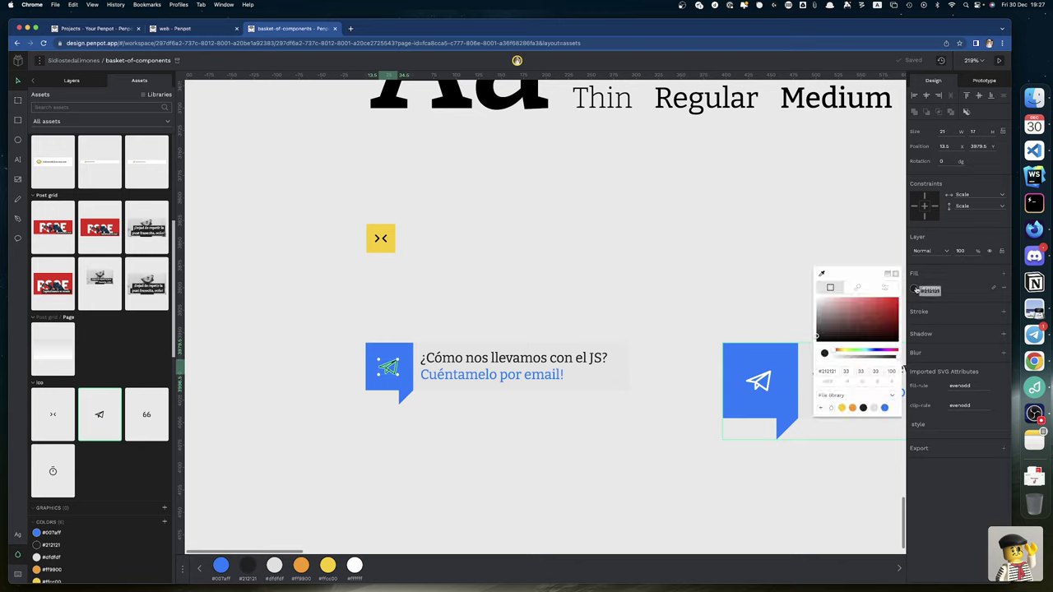
left_click(894, 408)
left_click(457, 527)
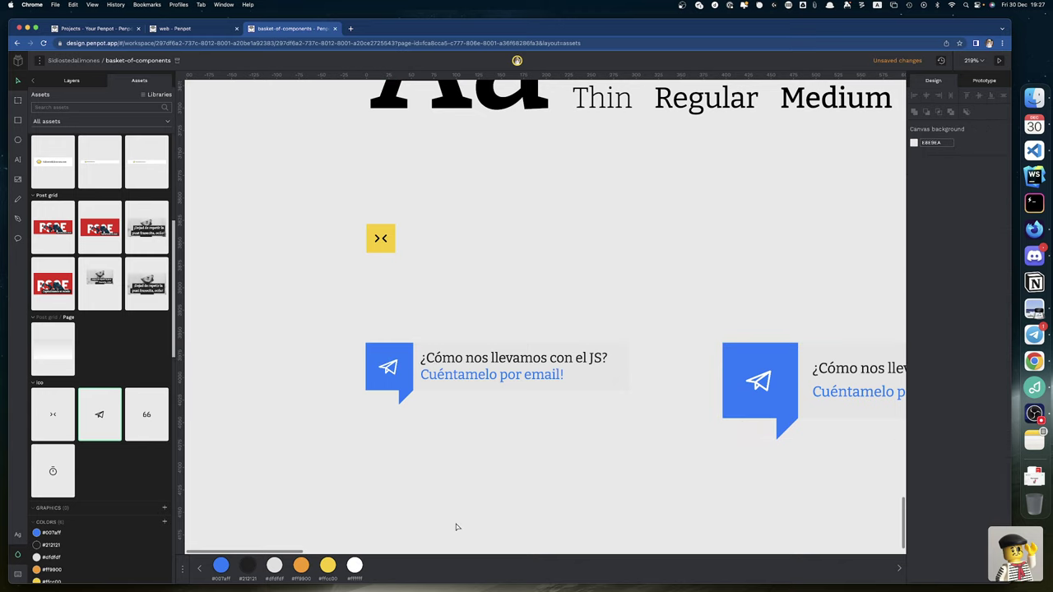
scroll(413, 436, "up", 10)
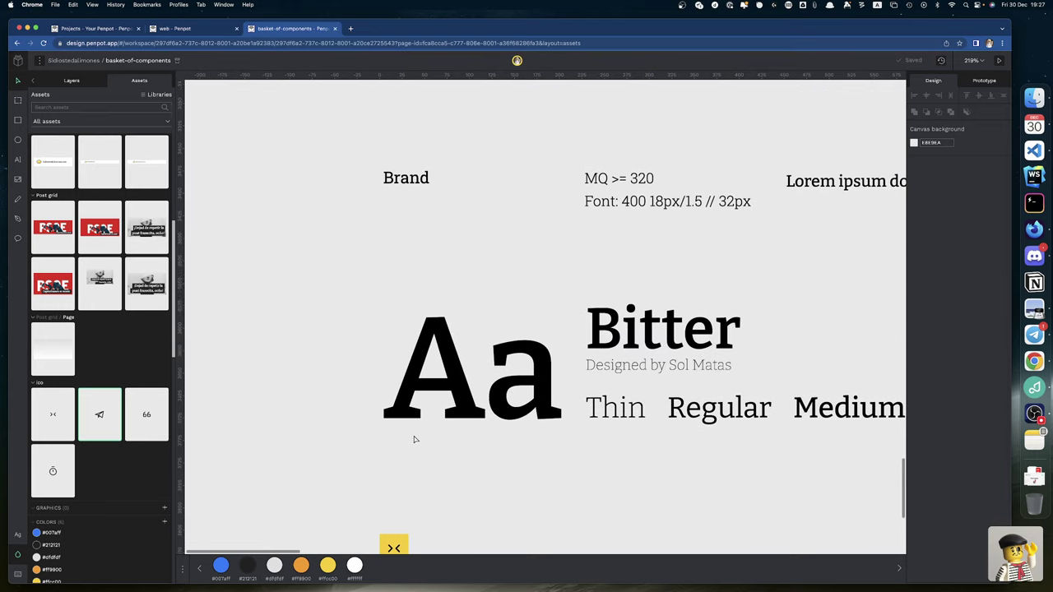
scroll(414, 440, "down", 7)
scroll(414, 440, "down", 2)
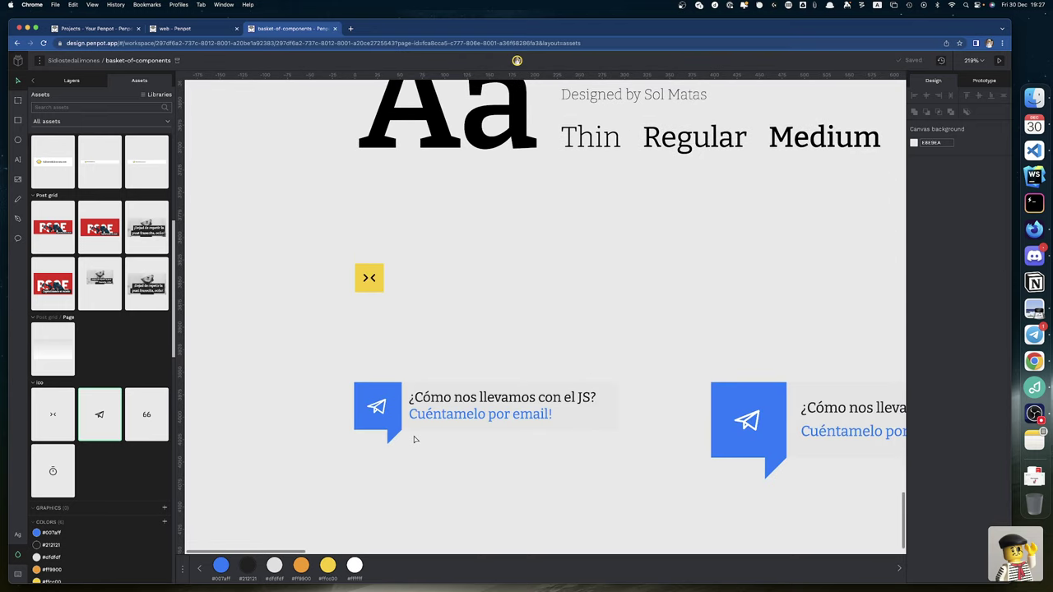
left_click(380, 391)
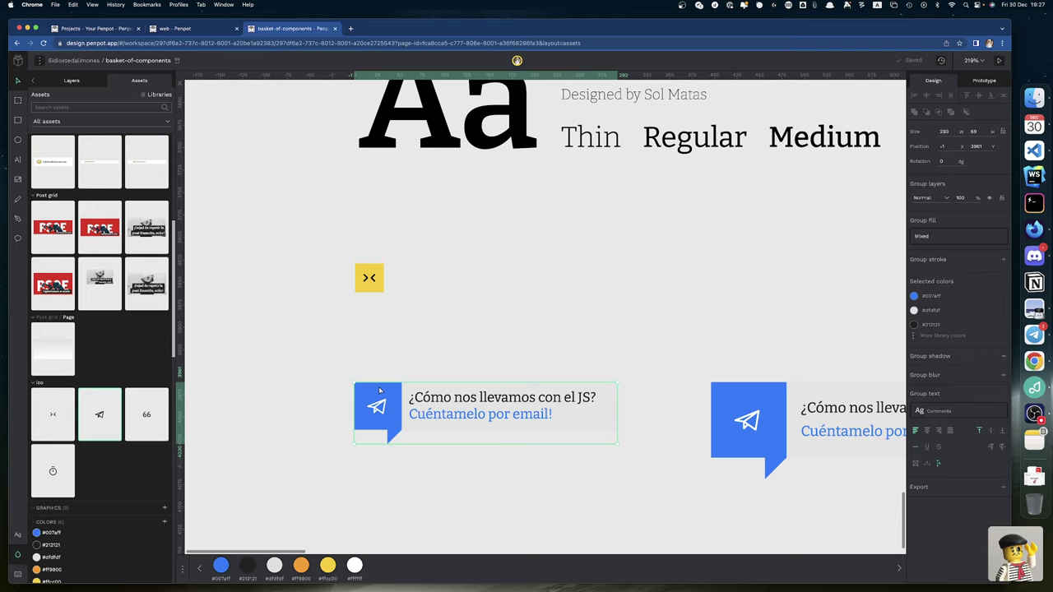
left_click(73, 79)
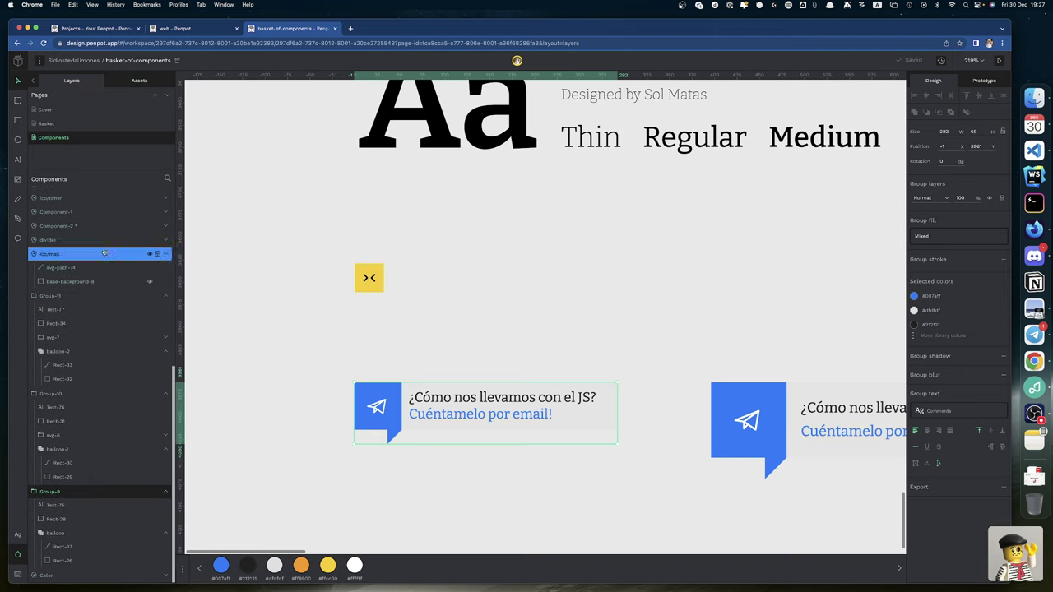
double_click(61, 494)
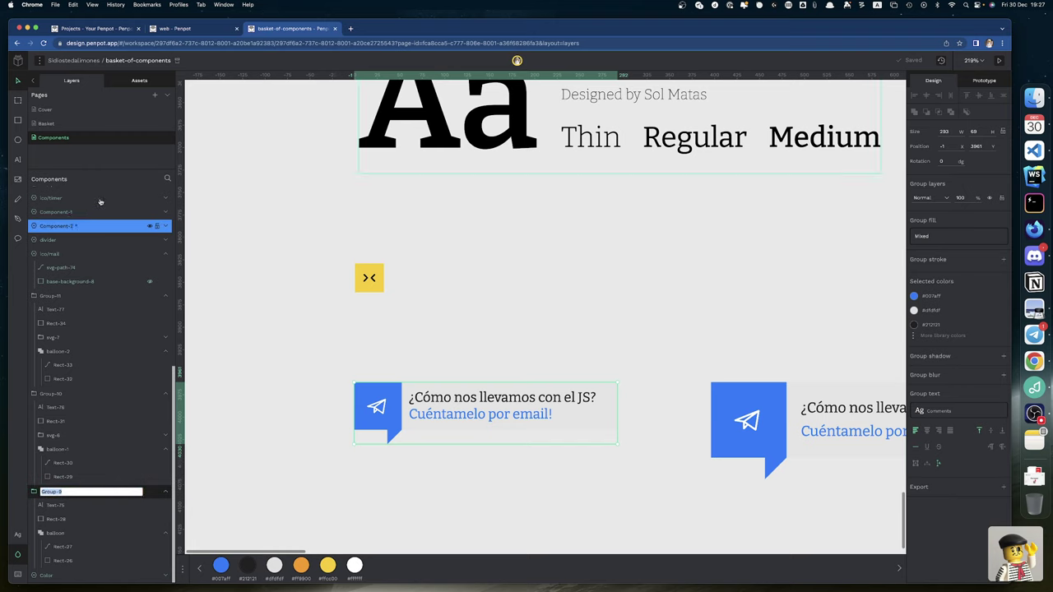
Step: Try to put the page background component of the Post grid into a group named Page, and undo the grouping
left_click(139, 82)
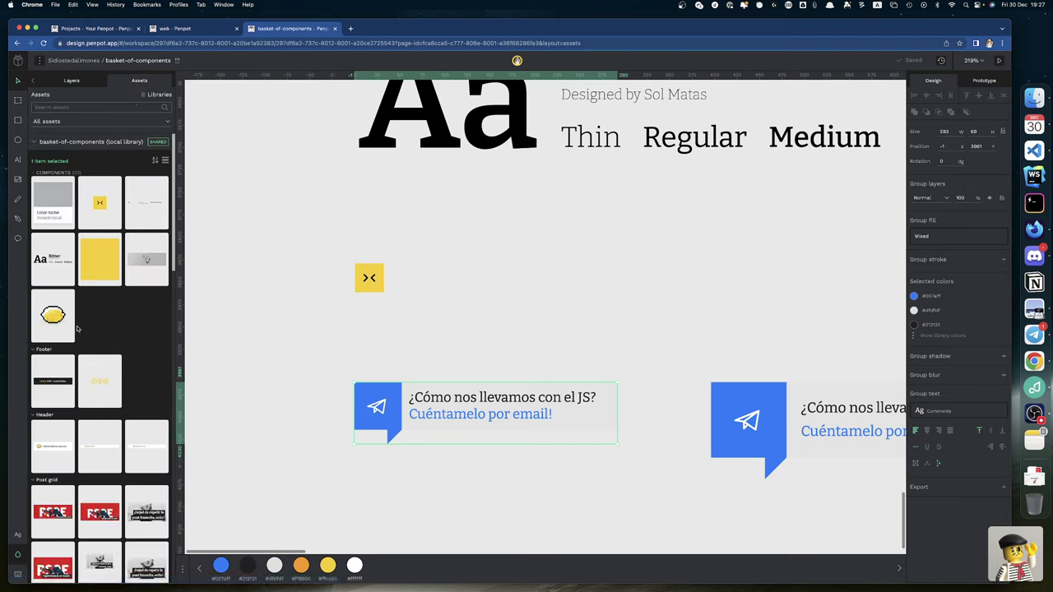
scroll(76, 331, "down", 2)
scroll(76, 331, "down", 5)
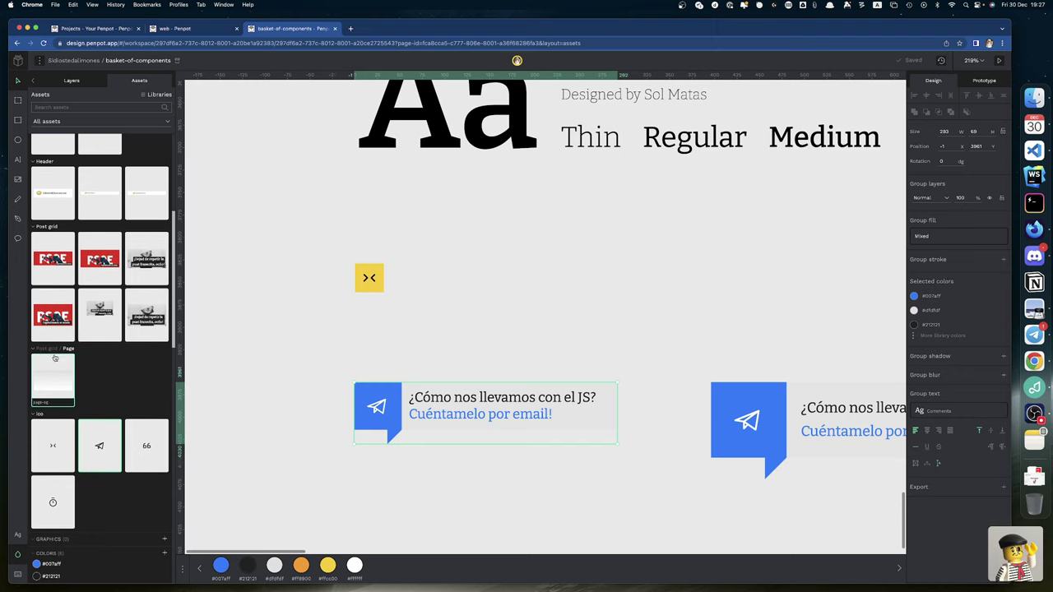
scroll(78, 375, "up", 2)
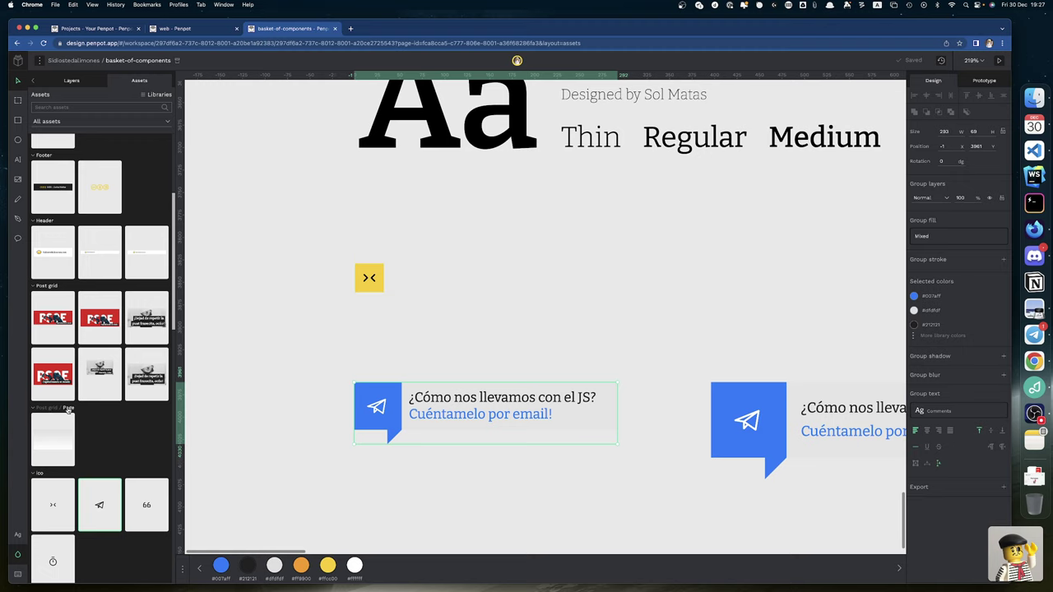
right_click(63, 443)
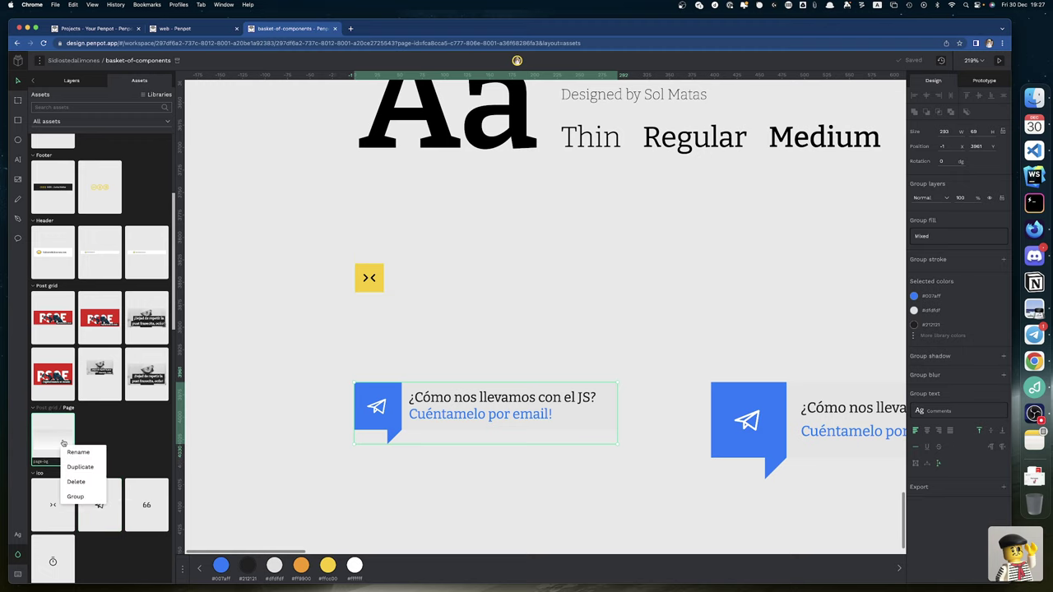
left_click(75, 497)
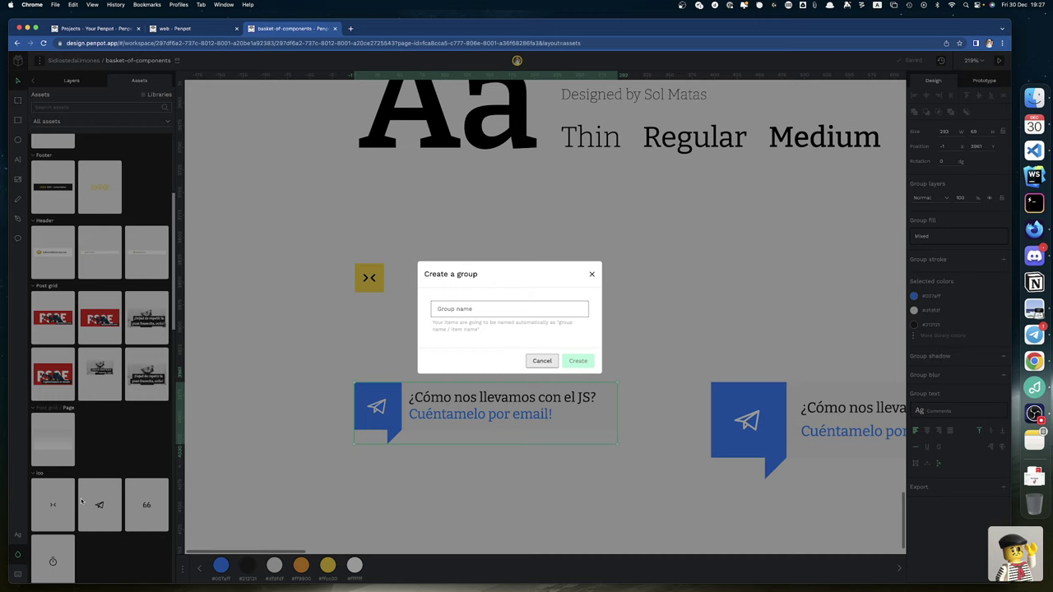
type("Page")
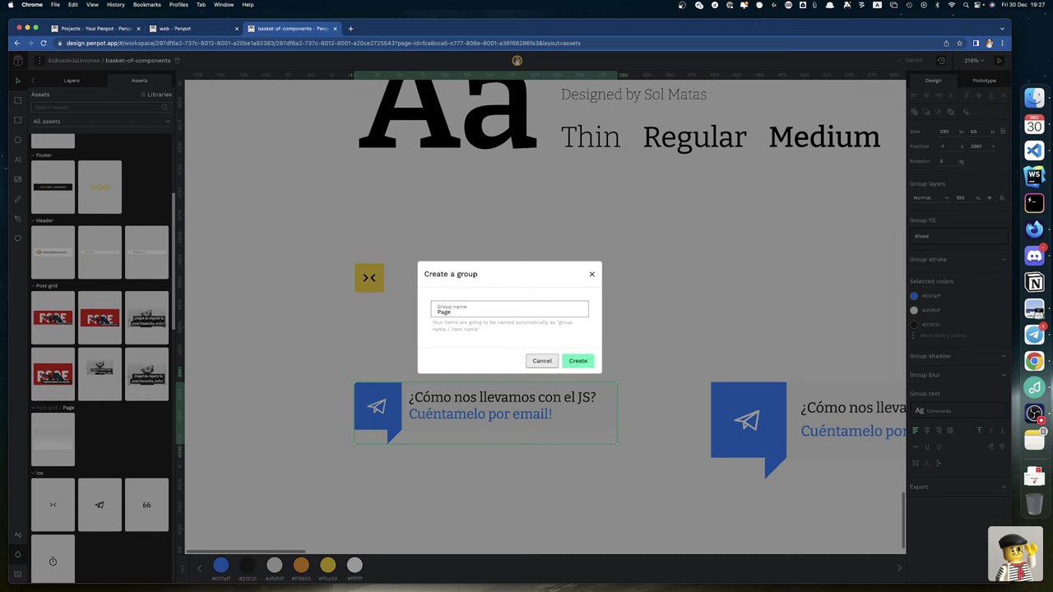
left_click(578, 361)
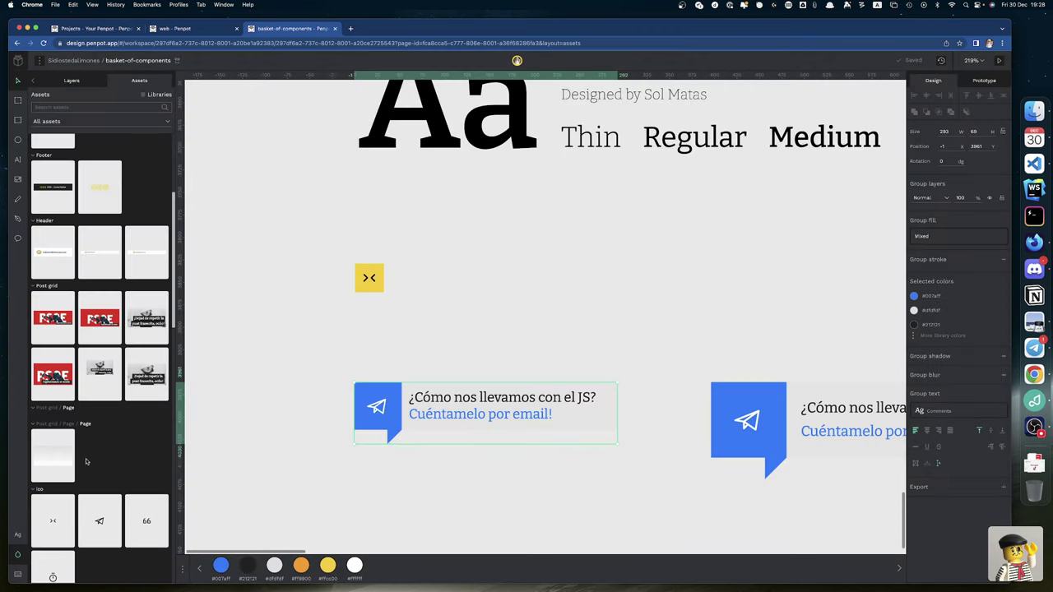
key("super+z")
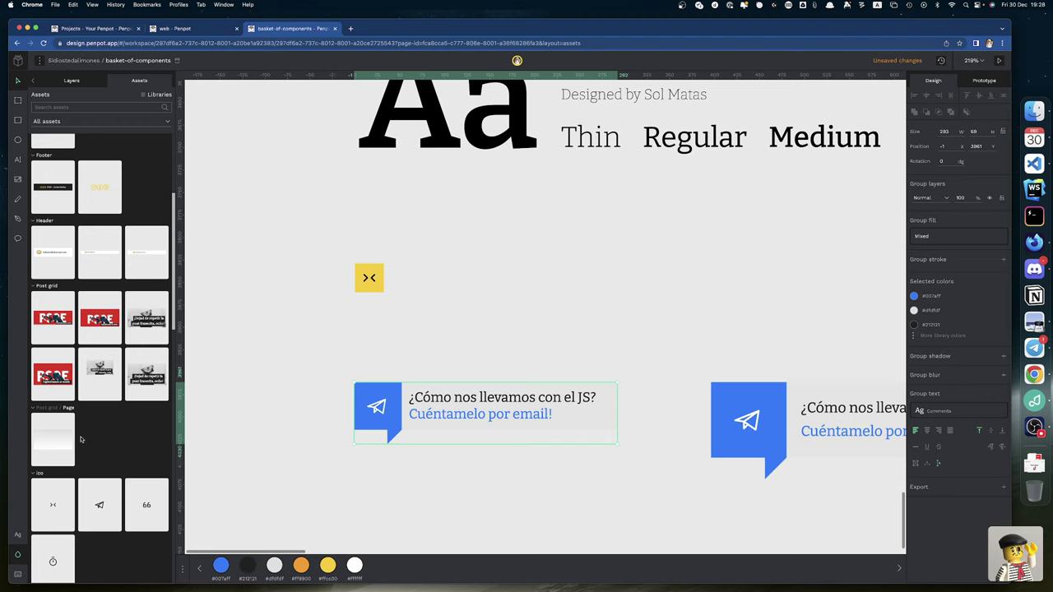
Step: Examine how the components are grouped and named across the local library
scroll(81, 439, "down", 3)
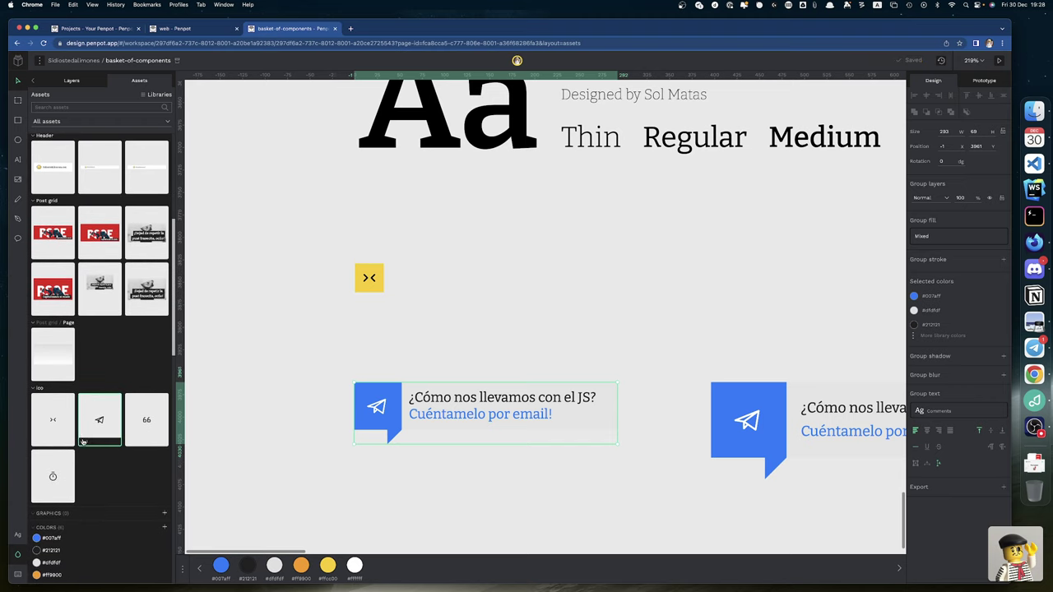
scroll(71, 390, "up", 3)
scroll(72, 390, "up", 6)
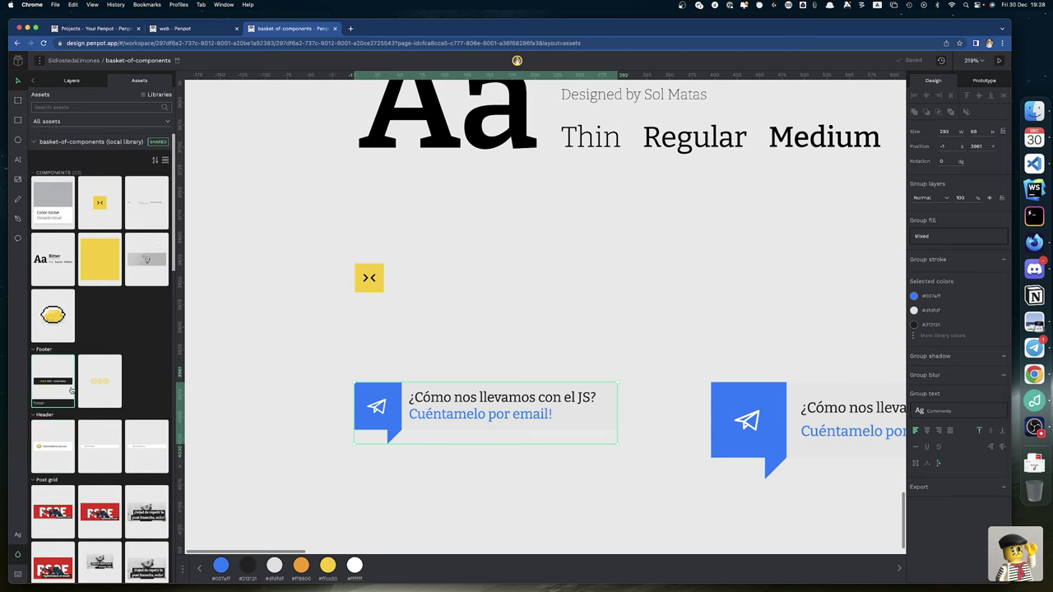
scroll(72, 391, "down", 5)
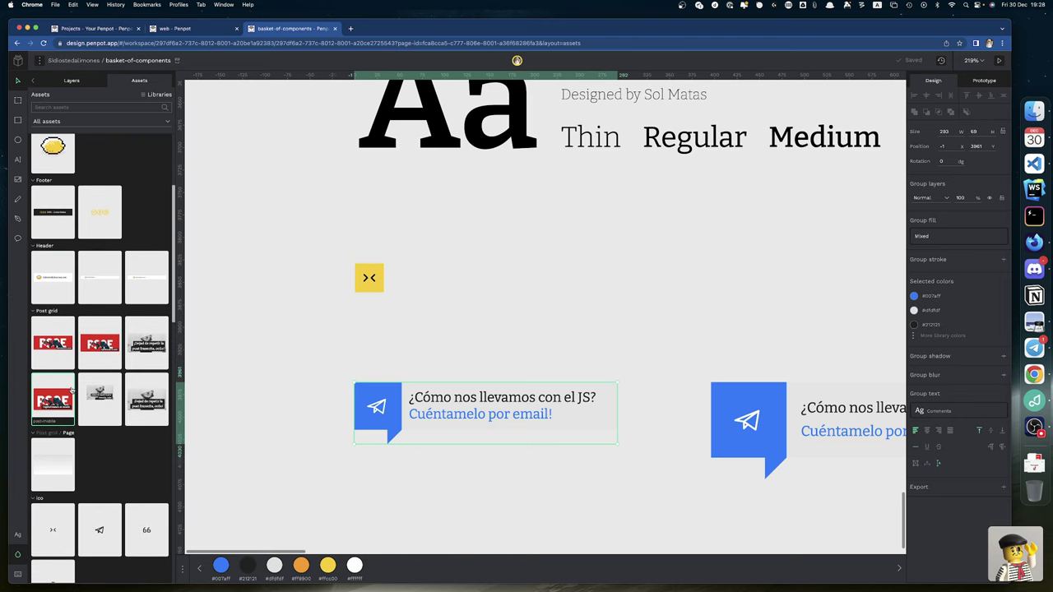
scroll(72, 390, "up", 4)
scroll(72, 391, "up", 1)
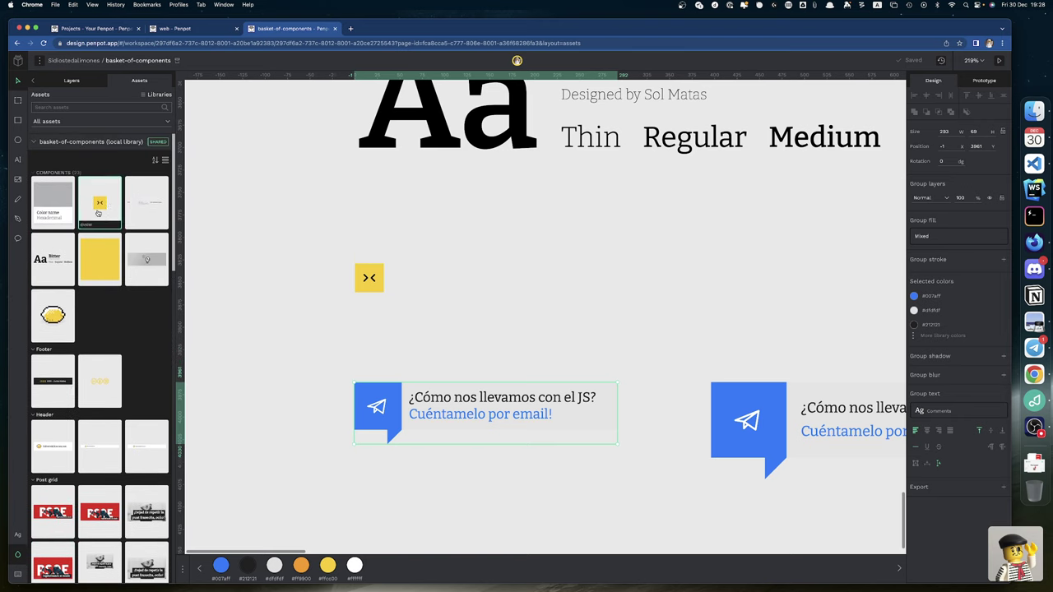
scroll(113, 217, "down", 7)
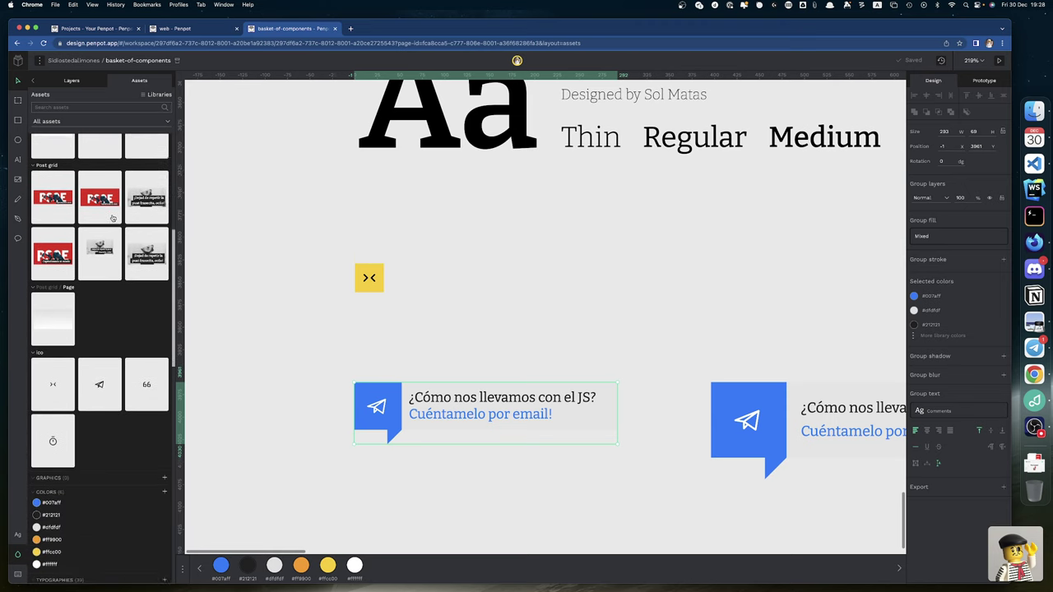
Step: Put the yellow divider component of the local library into a new group named Post
scroll(107, 222, "up", 10)
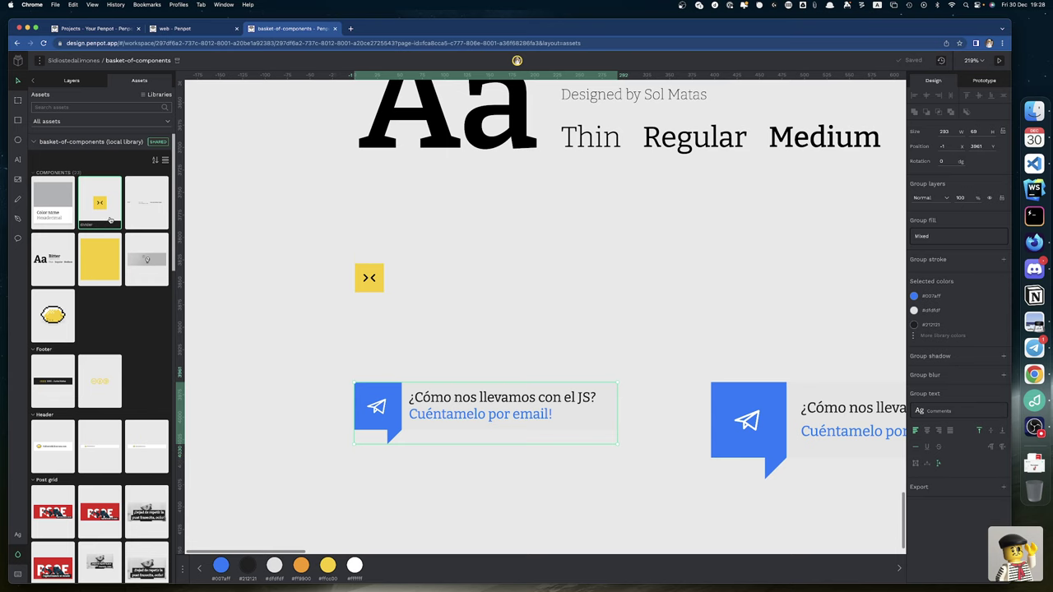
right_click(111, 220)
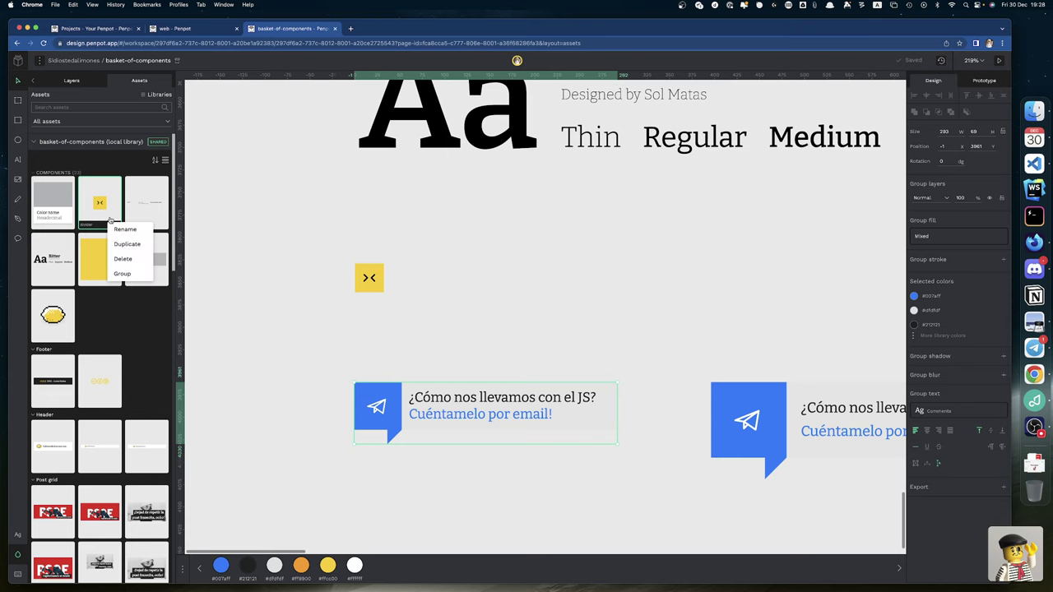
left_click(131, 274)
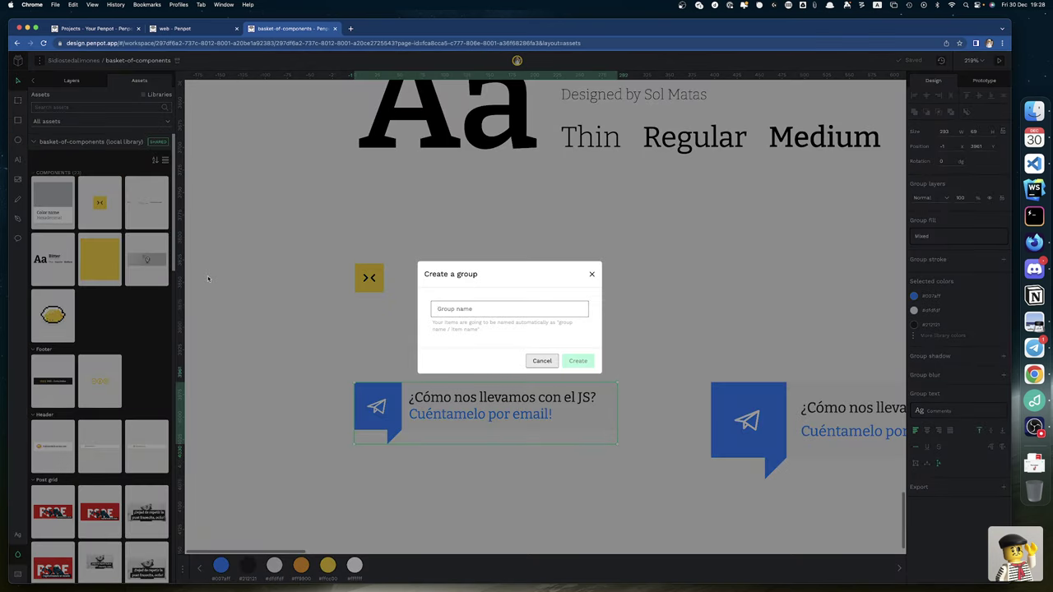
left_click(471, 308)
type("Post")
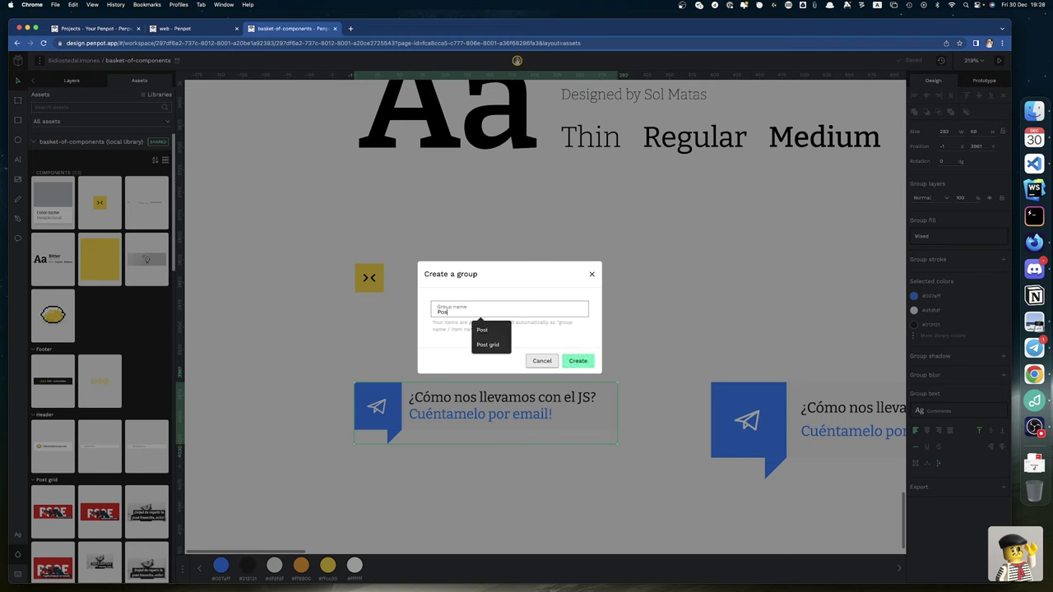
left_click(482, 330)
left_click(565, 363)
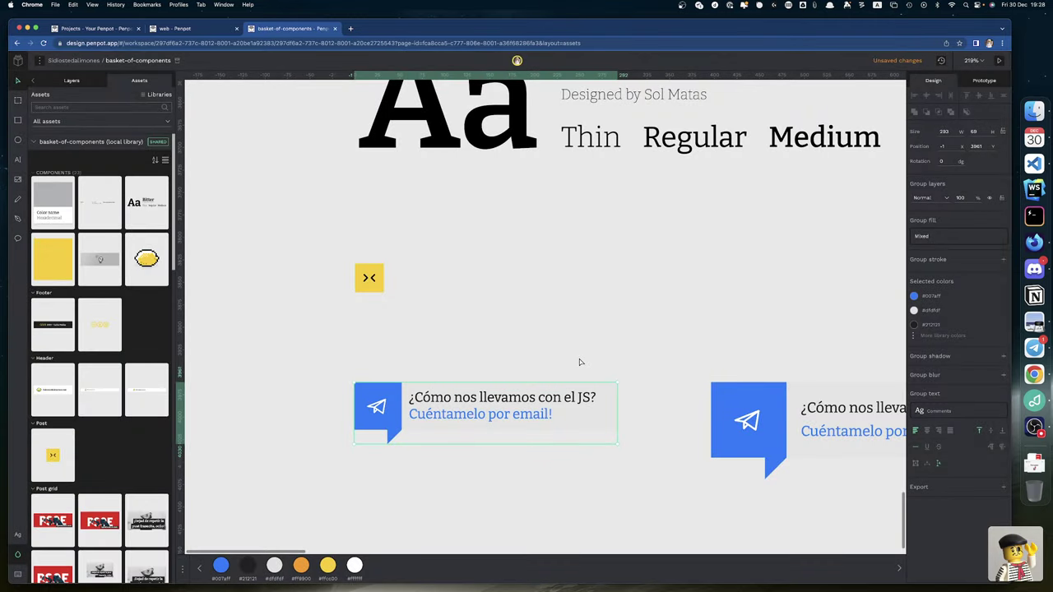
scroll(75, 449, "down", 1)
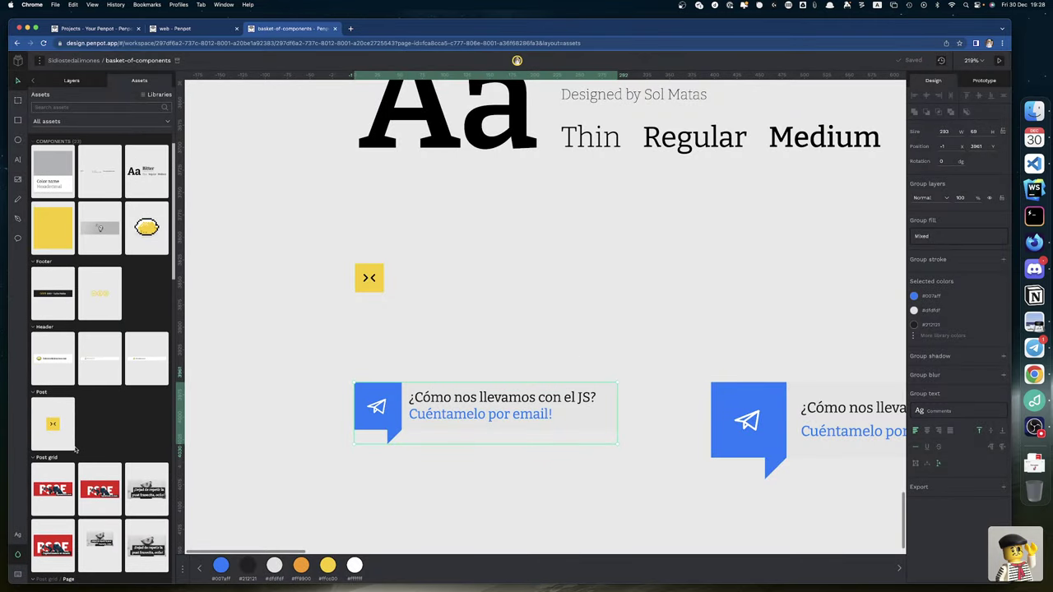
scroll(75, 449, "down", 5)
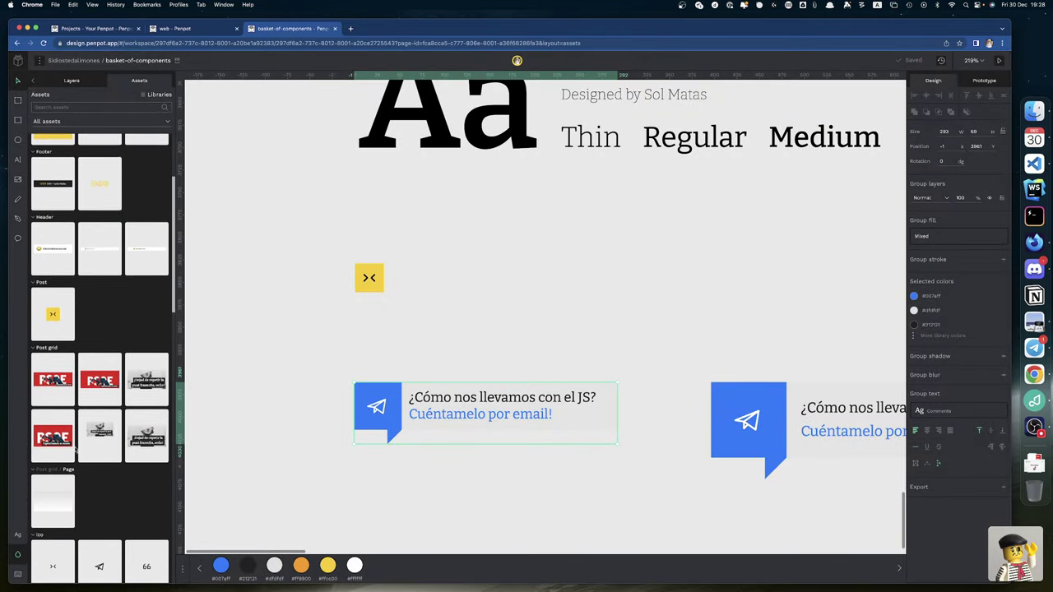
scroll(75, 449, "down", 2)
scroll(115, 394, "up", 6)
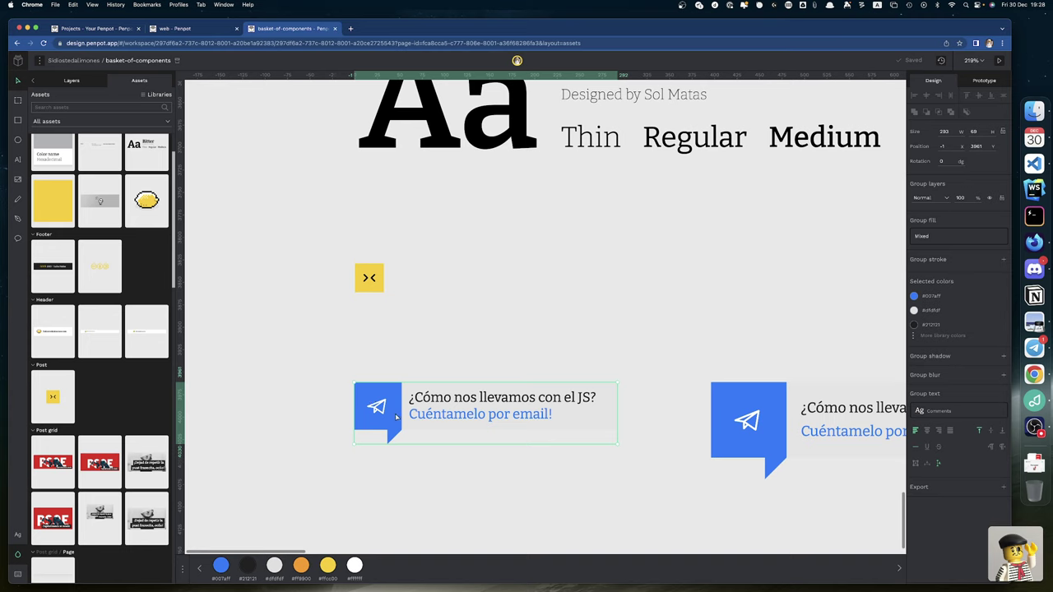
Step: Rename the small email banner's layer group to post/comments and create a component from it
left_click(74, 80)
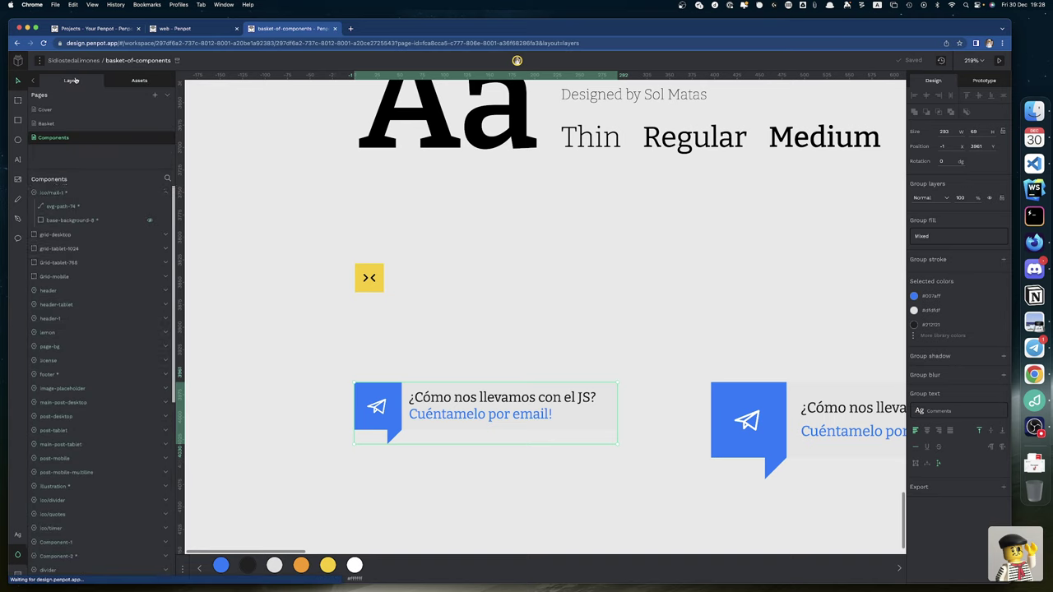
scroll(95, 340, "down", 3)
left_click(50, 491)
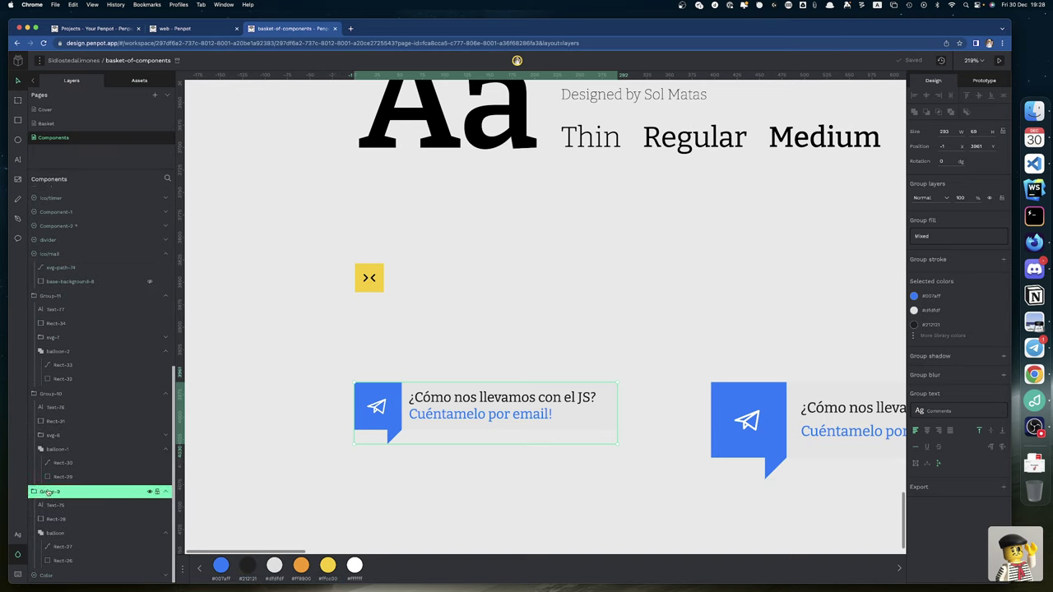
double_click(51, 490)
type("post/comments")
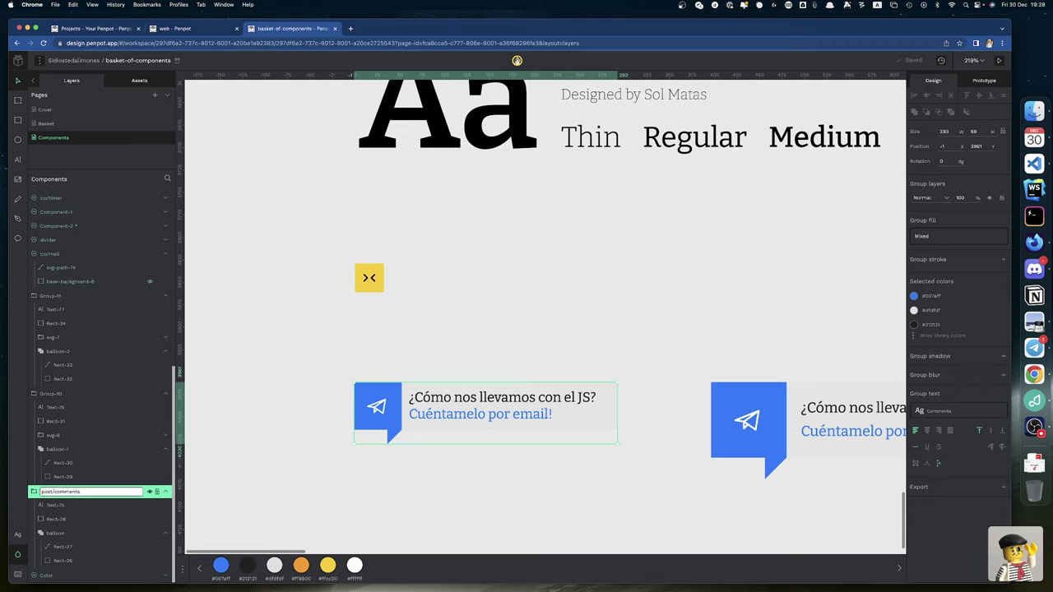
key("Return")
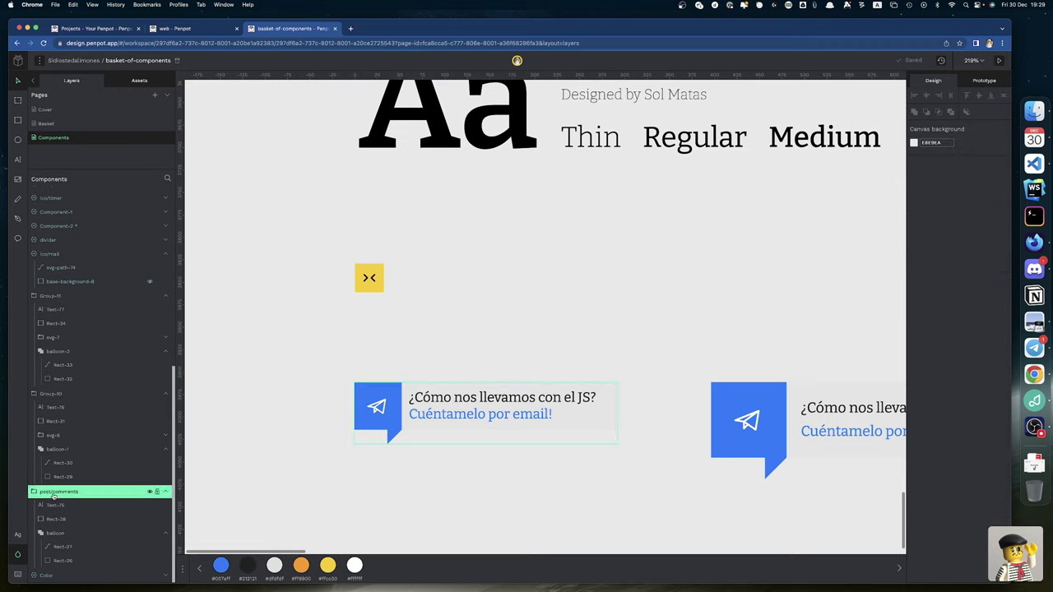
key("super+k")
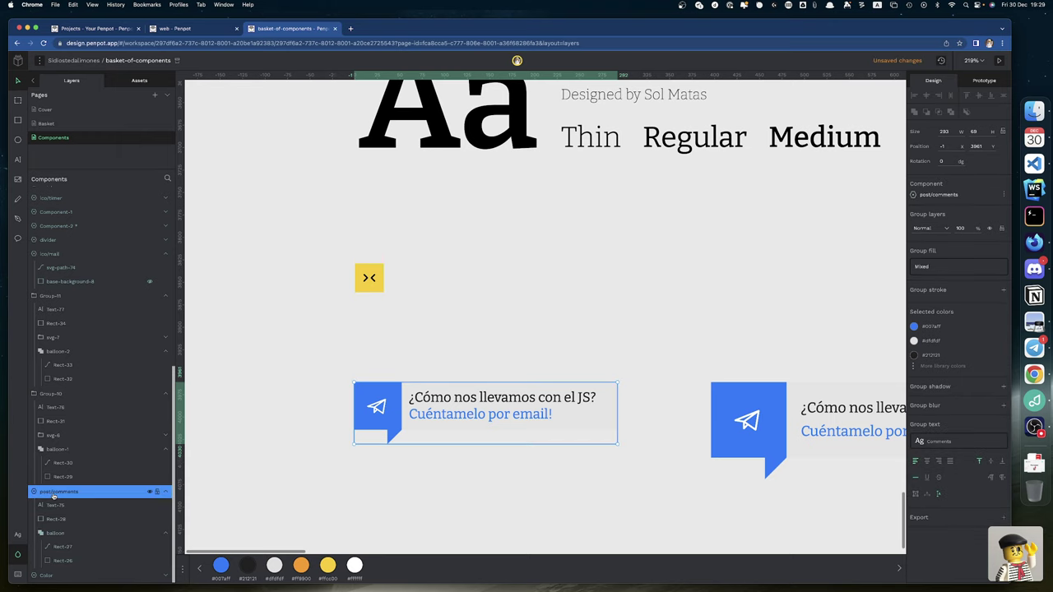
Step: Find the small banner component in the local library's lowercase post group and delete it
left_click(140, 80)
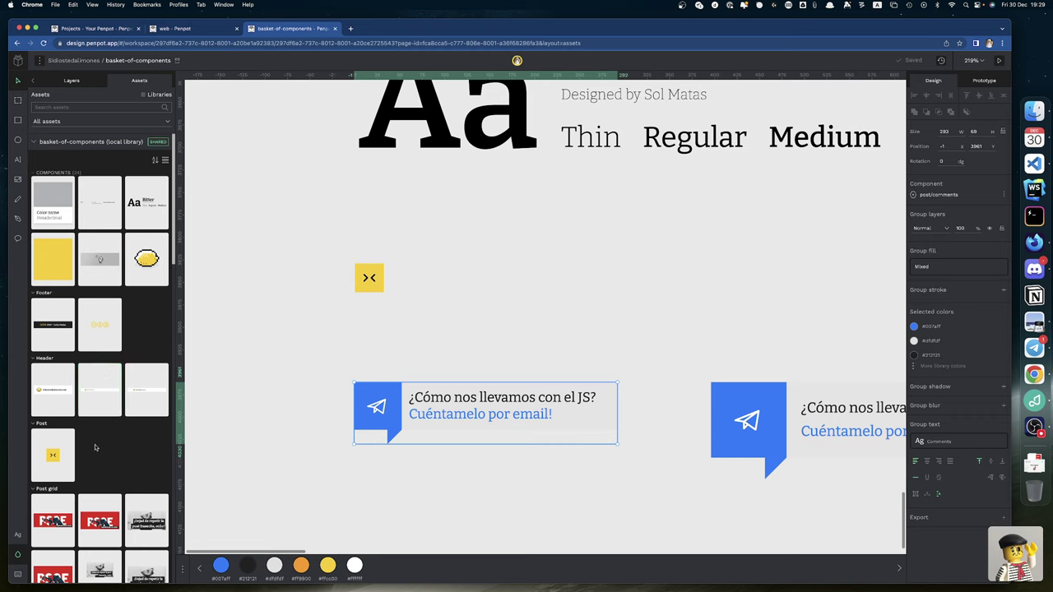
scroll(58, 463, "down", 10)
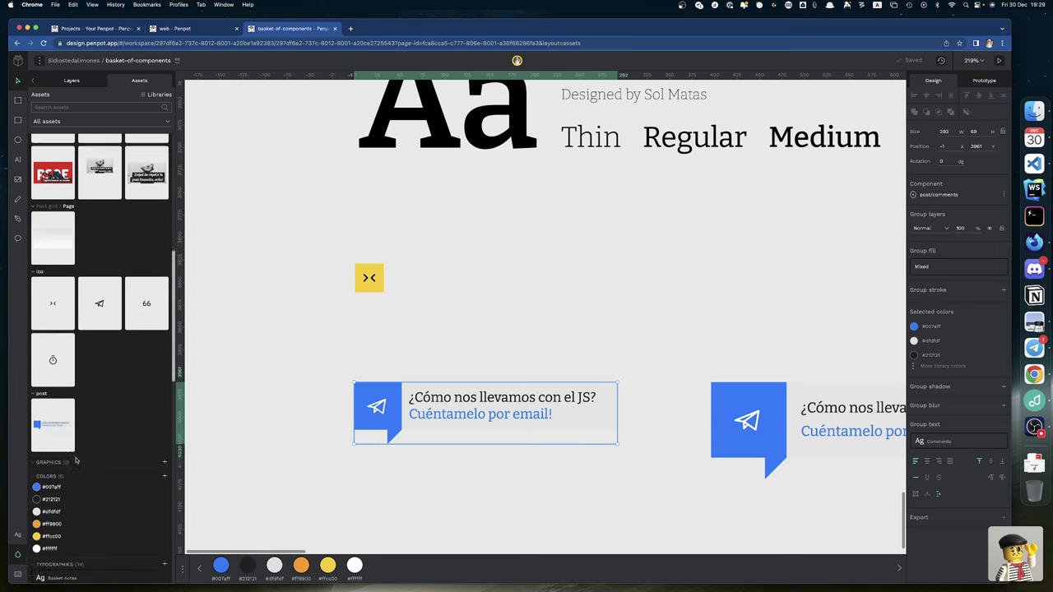
scroll(76, 461, "up", 3)
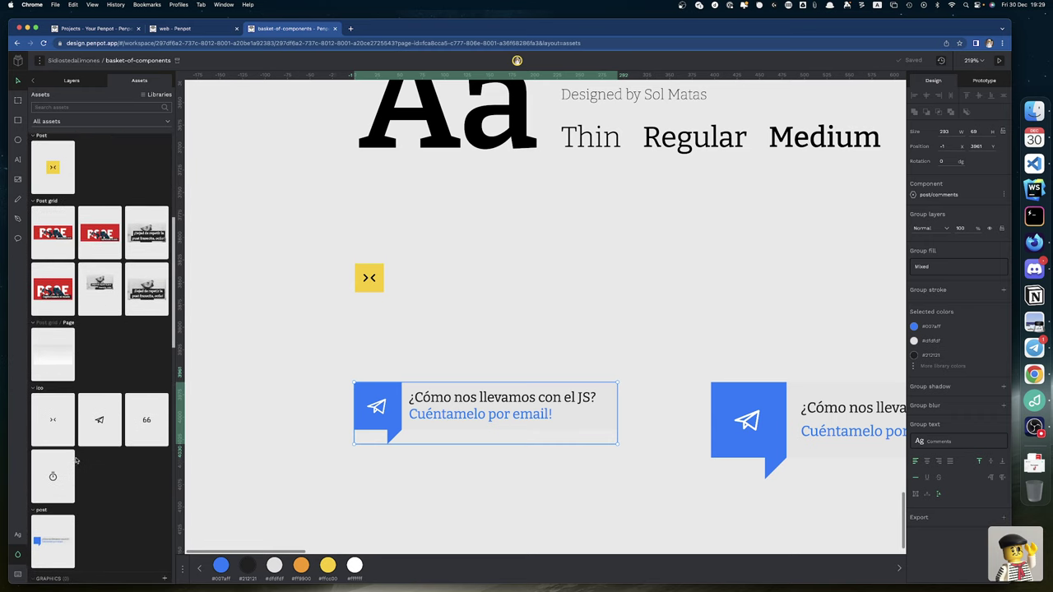
scroll(76, 460, "up", 1)
scroll(76, 460, "down", 2)
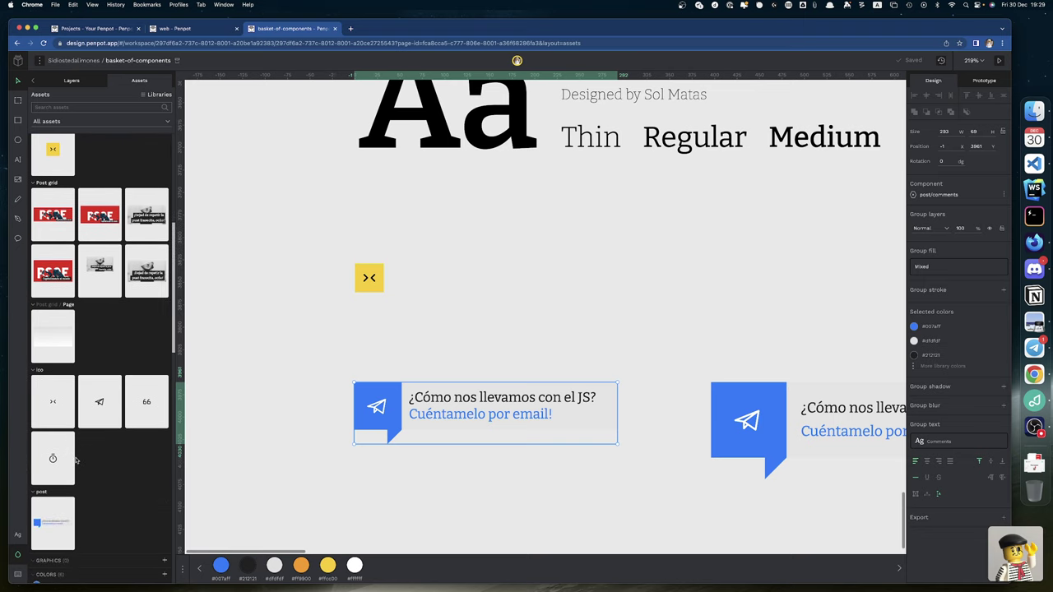
right_click(61, 520)
left_click(81, 556)
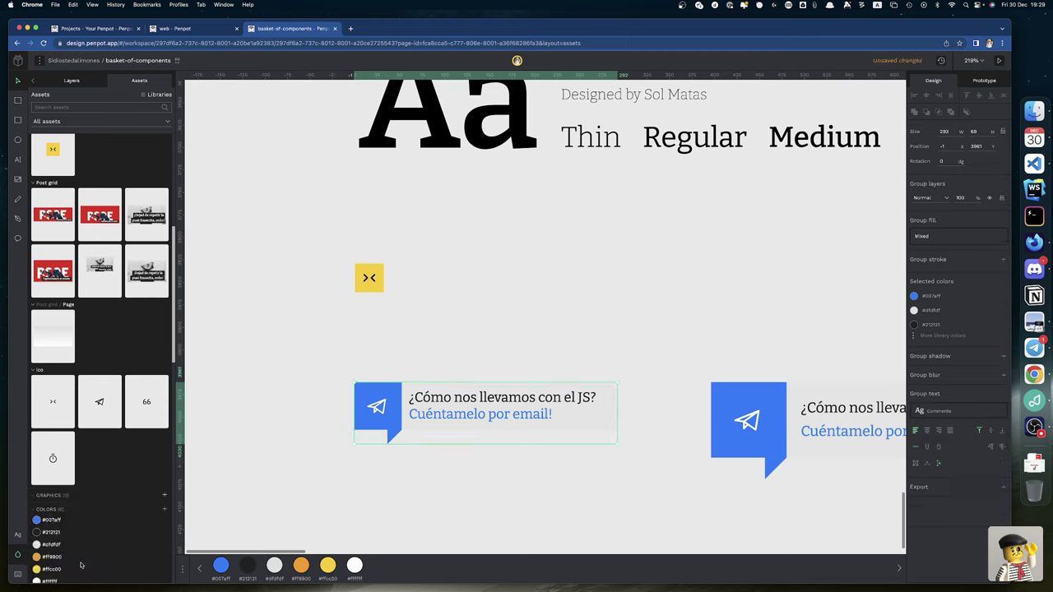
Step: Rename the small email banner's layer group to Post/comments and create a component from it in the Post group
left_click(73, 80)
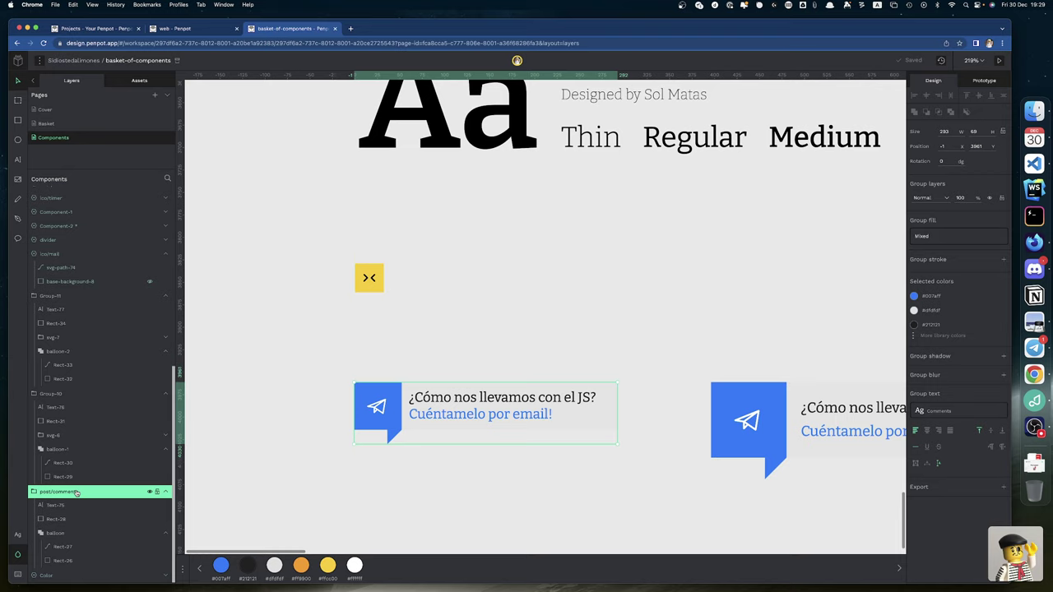
double_click(77, 491)
key("Left")
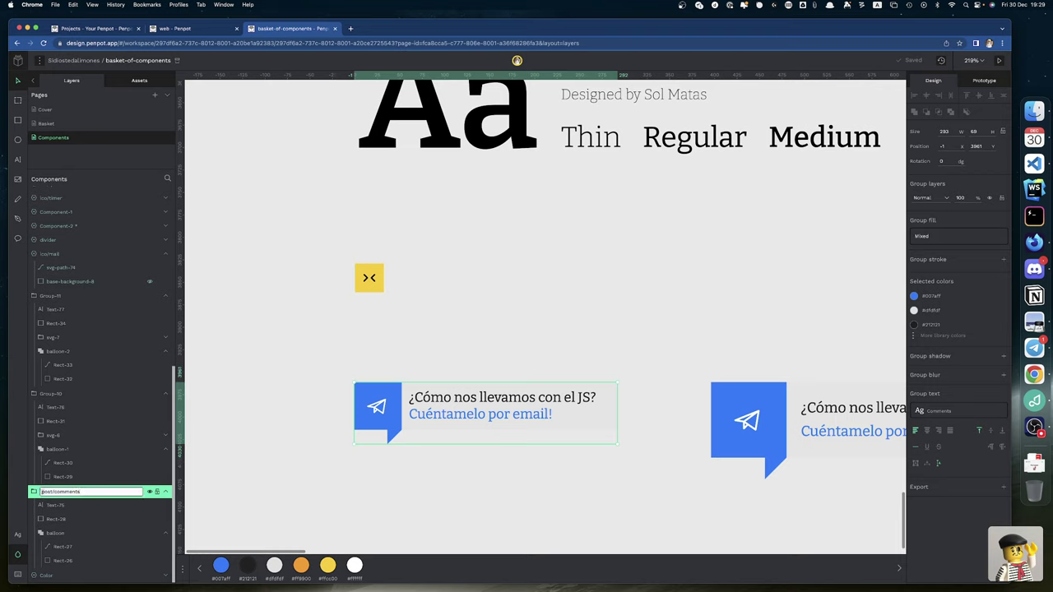
left_click(200, 492)
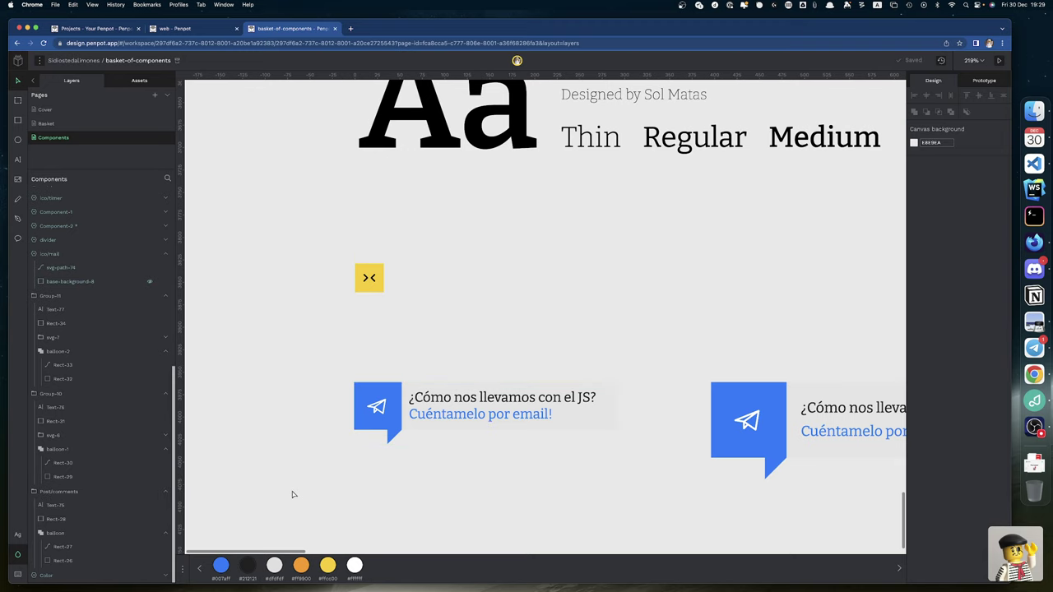
left_click(113, 495)
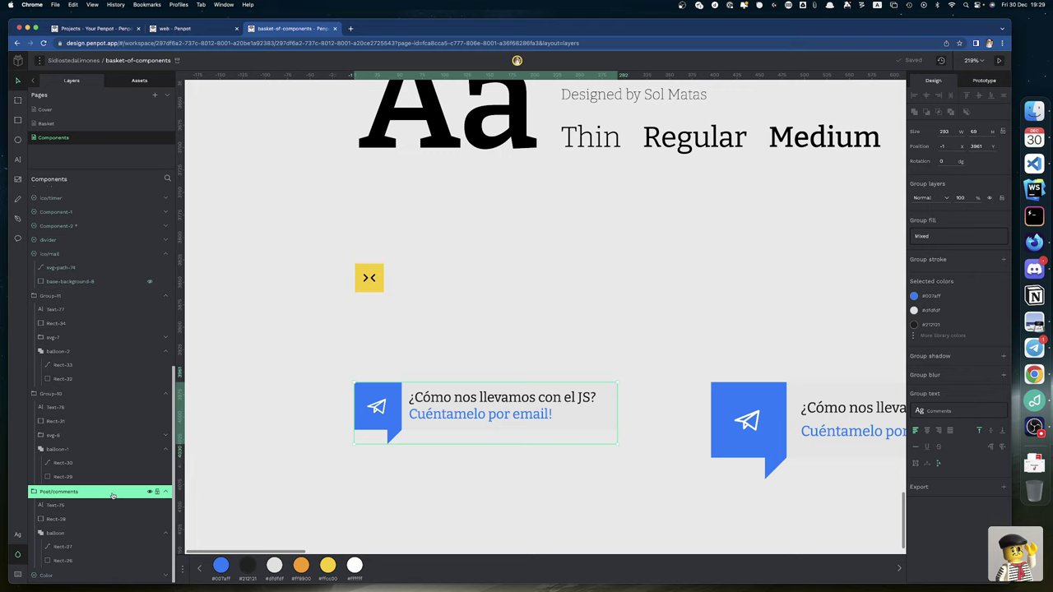
key("super+k")
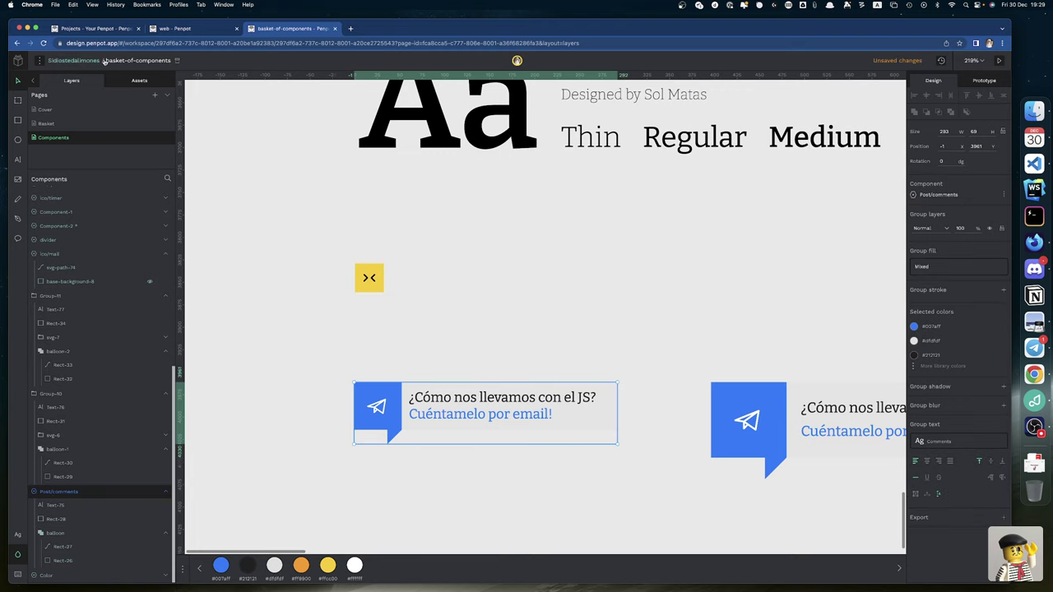
left_click(138, 83)
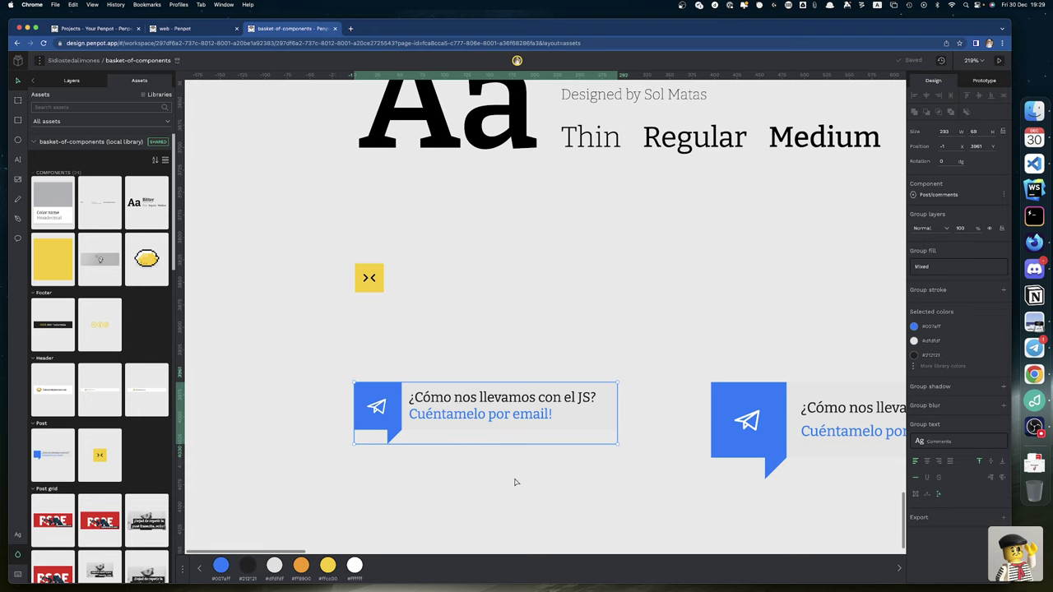
Step: Delete the medium banner's paper-plane icon and place the mail icon component from the library on its blue square
scroll(515, 482, "right", 5)
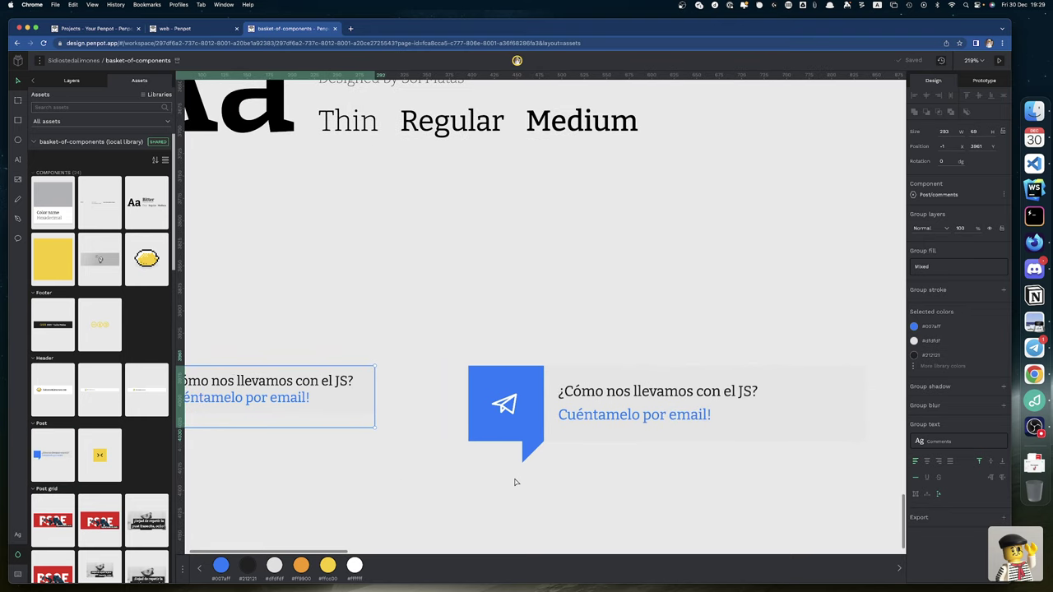
scroll(514, 482, "right", 3)
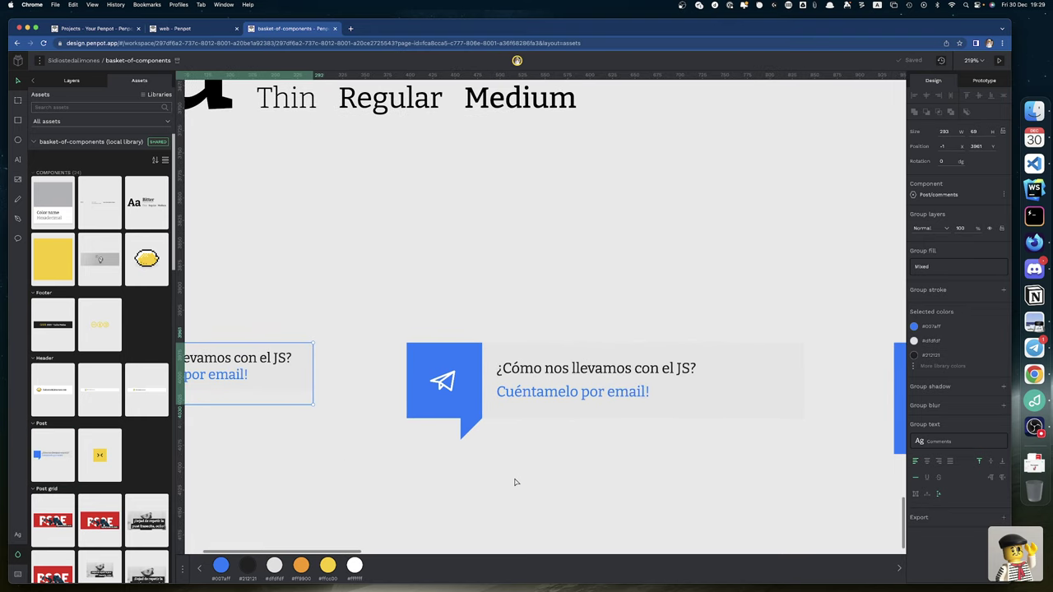
double_click(451, 383)
key("Delete")
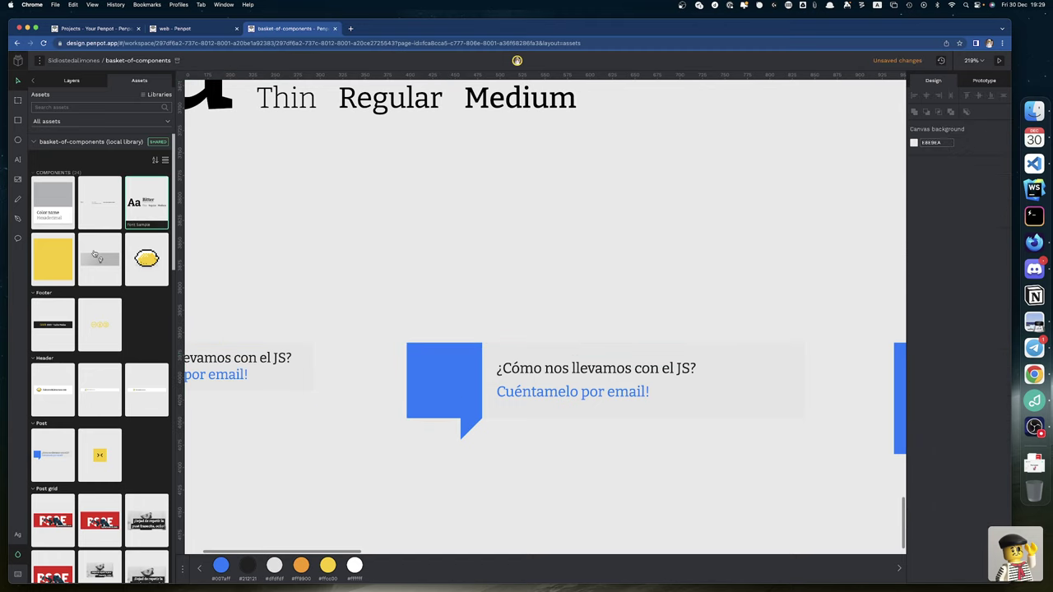
scroll(91, 542, "down", 2)
scroll(91, 563, "down", 3)
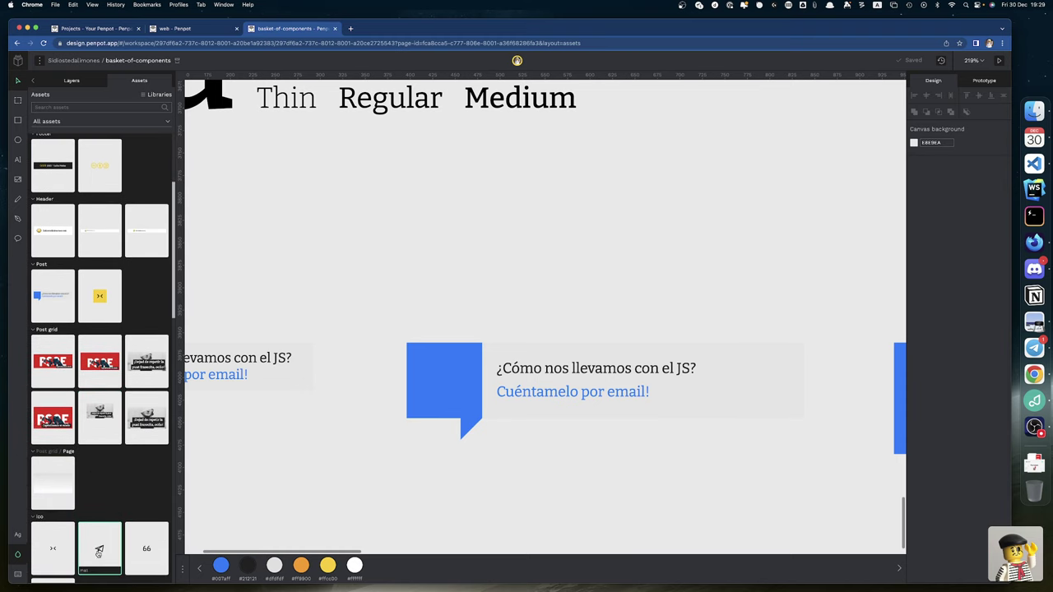
left_click_drag(99, 555, 448, 387)
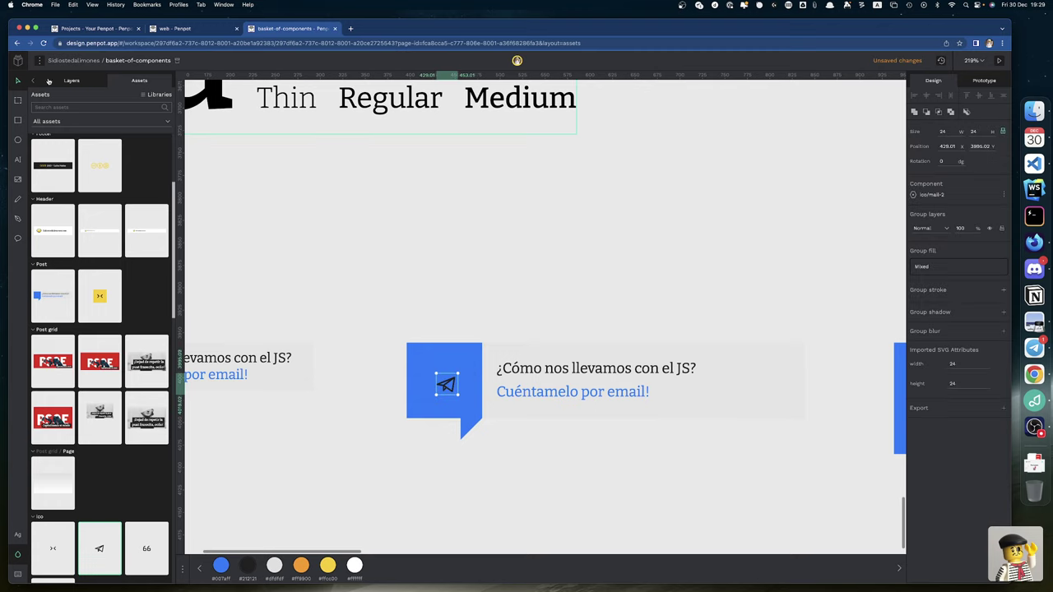
Step: Disable snap to pixel in the workspace preferences
left_click(39, 60)
mouse_move(69, 122)
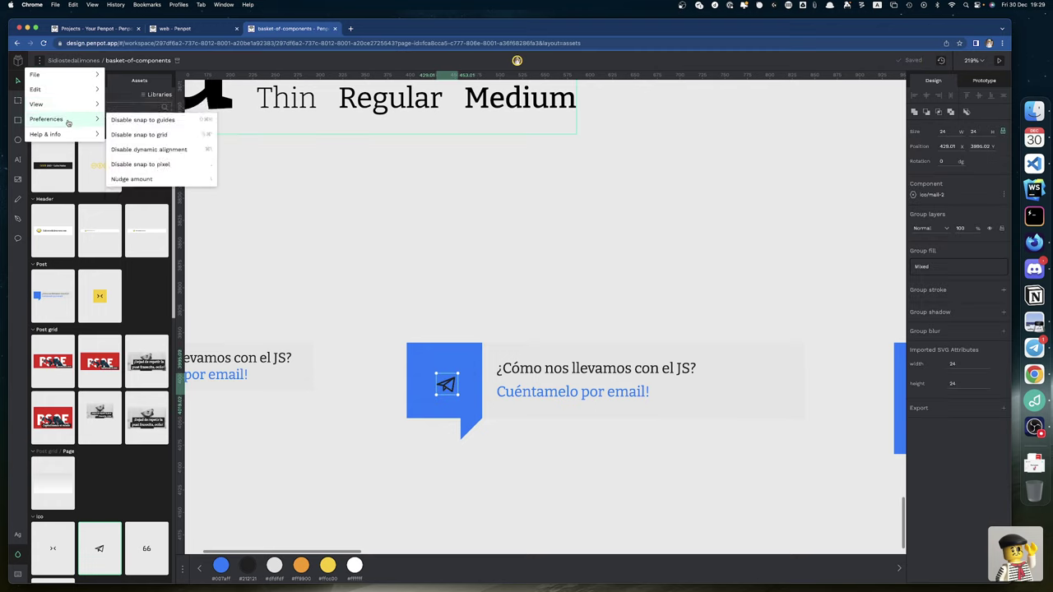
left_click(157, 168)
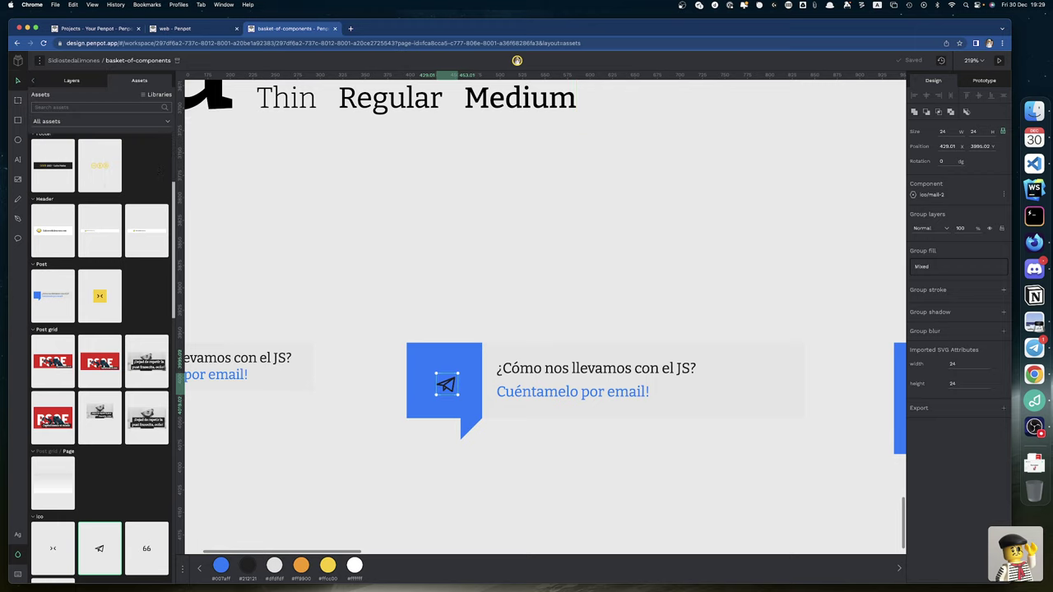
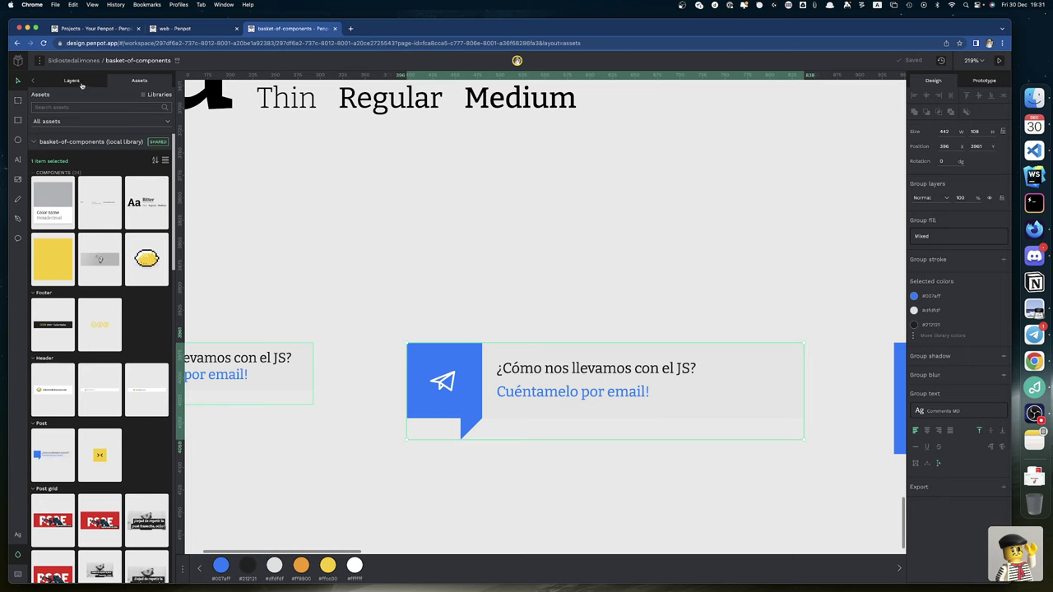
Step: Rename the medium email banner's layer group to Post/comments-md
left_click(72, 81)
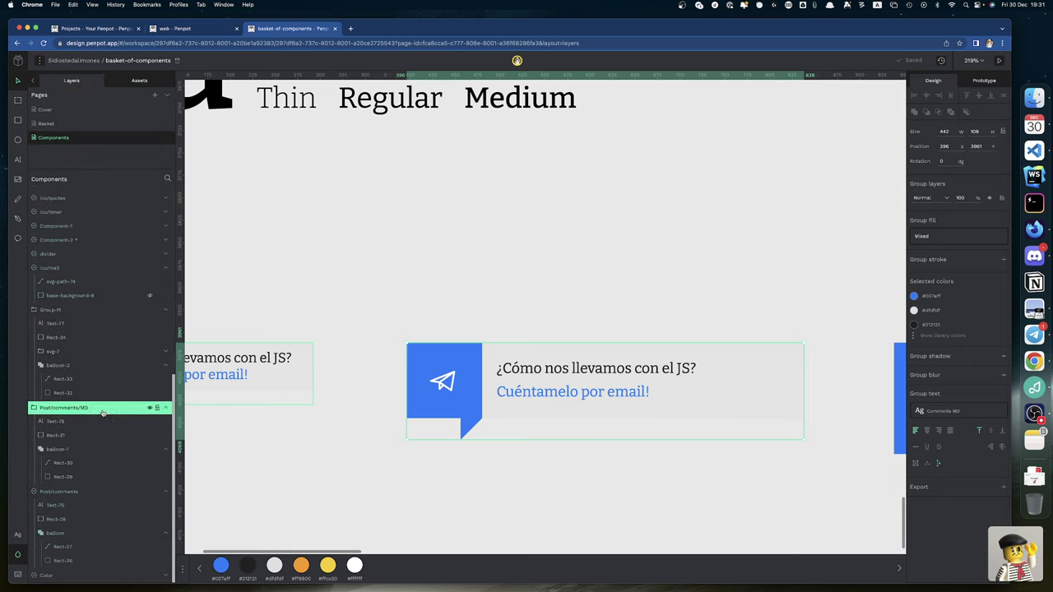
double_click(102, 409)
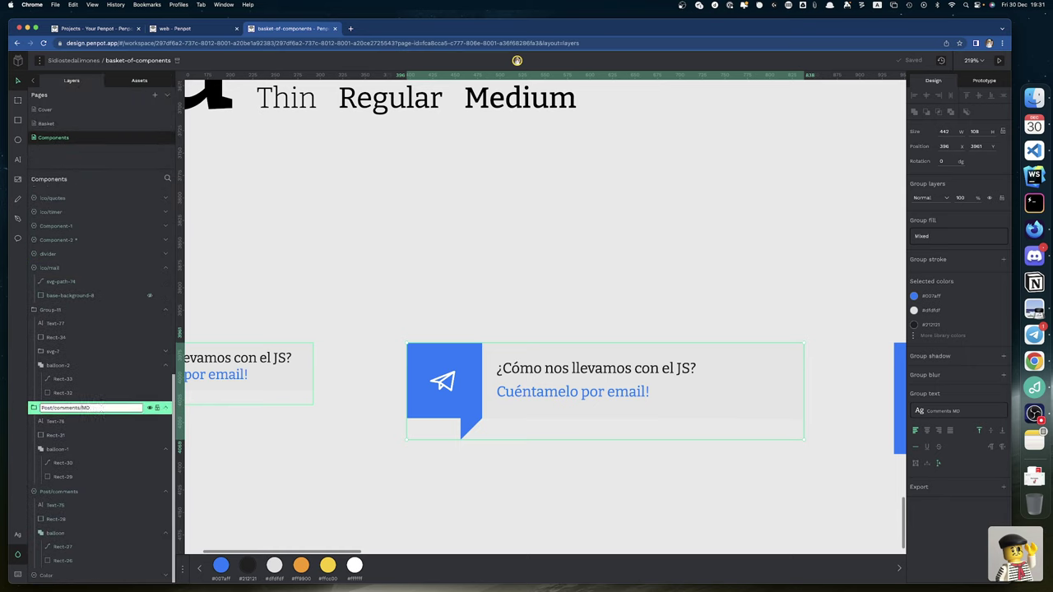
double_click(101, 408)
type("-md")
key("Return")
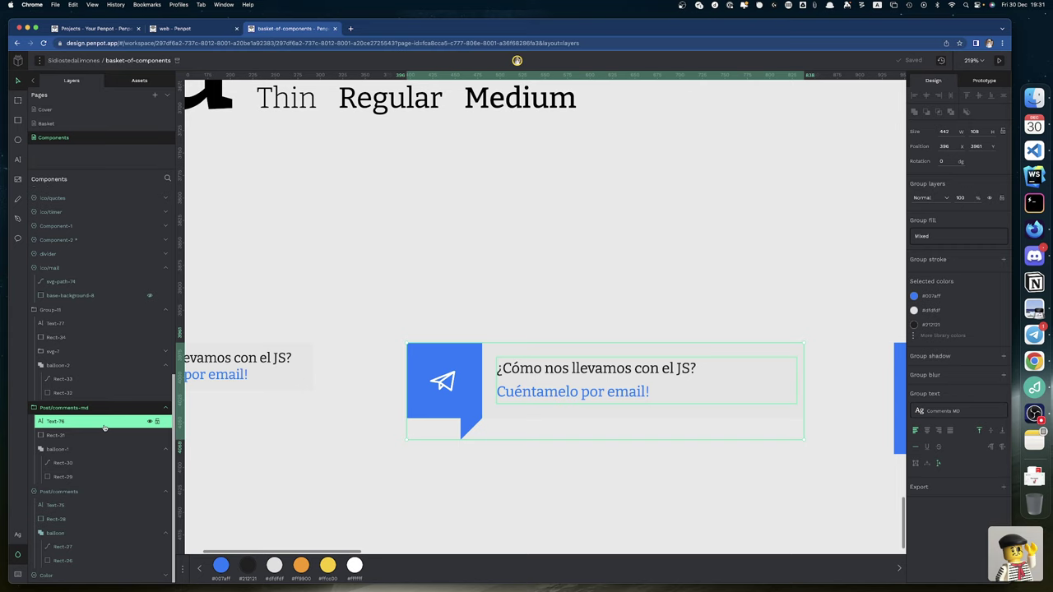
Step: Create a component from the medium email banner's Post/comments-md group and show the library assets
left_click(104, 427)
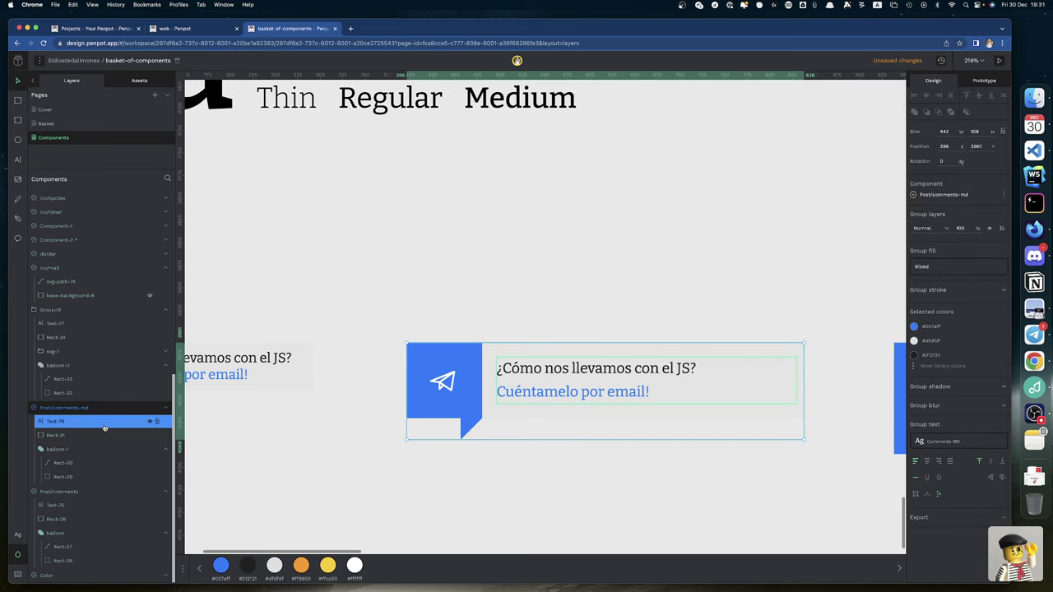
left_click(139, 84)
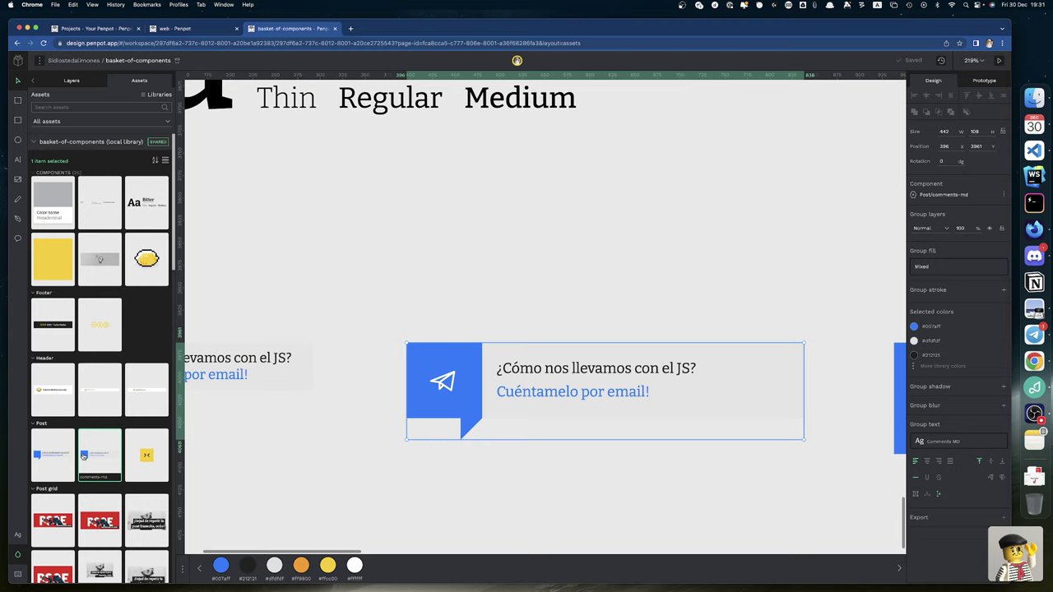
Step: Delete the svg group holding the paper-plane icon from the large email banner
scroll(266, 467, "right", 3)
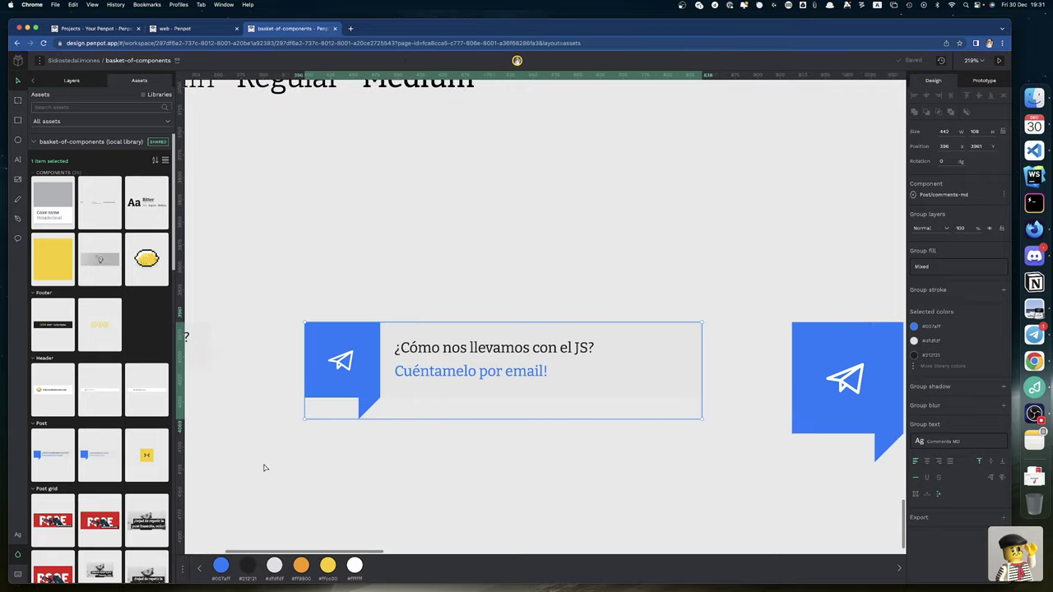
scroll(264, 467, "right", 10)
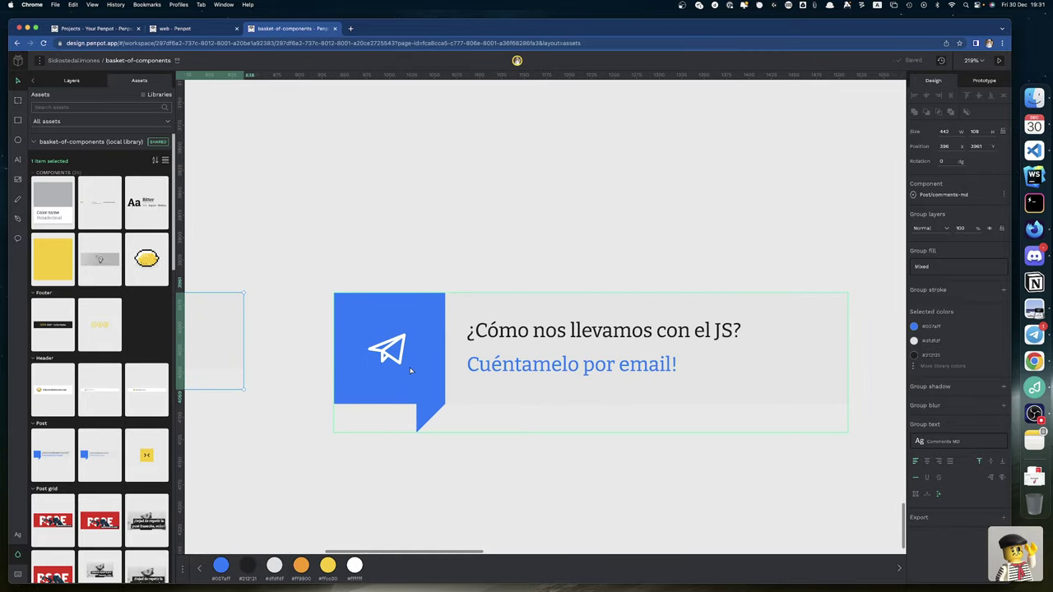
double_click(400, 362)
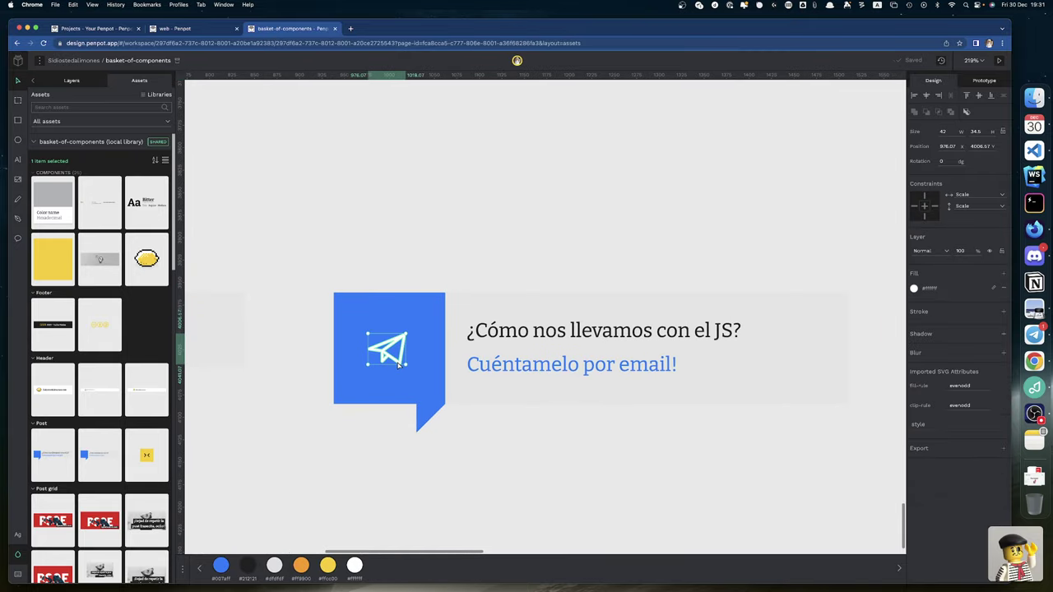
left_click(79, 86)
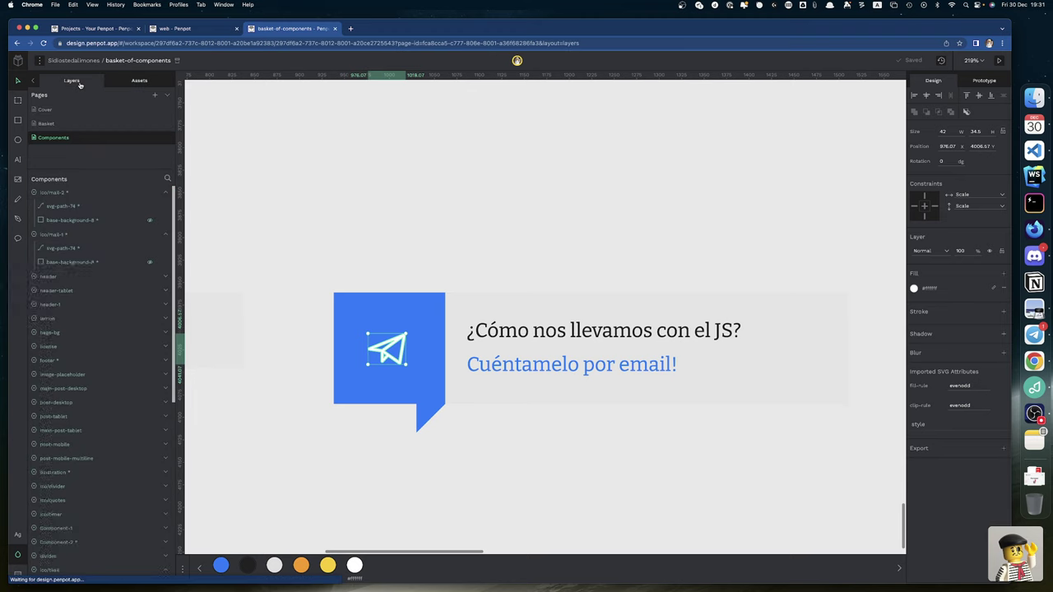
left_click(70, 371)
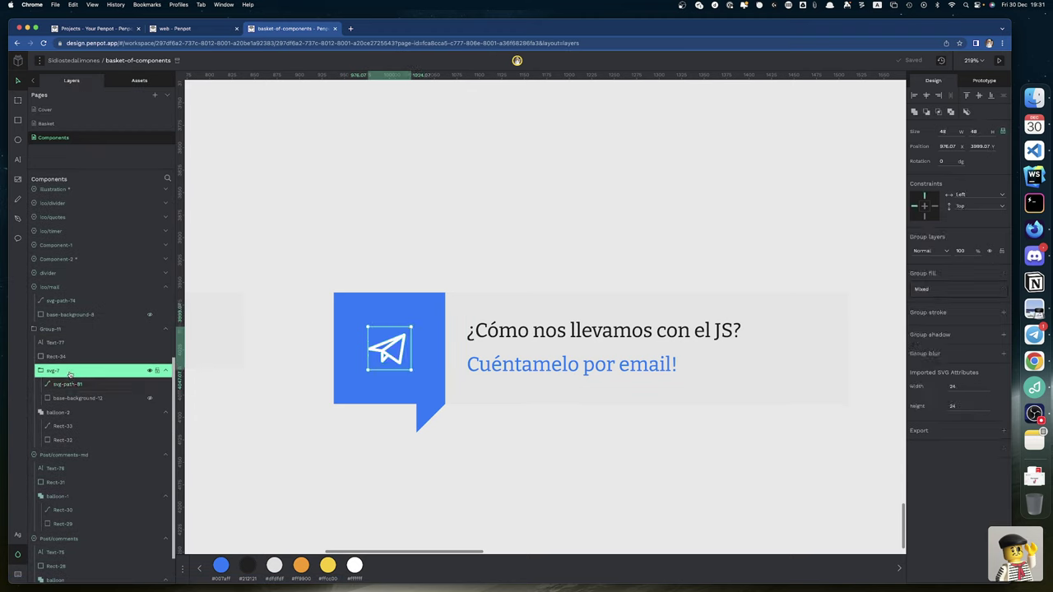
key("Delete")
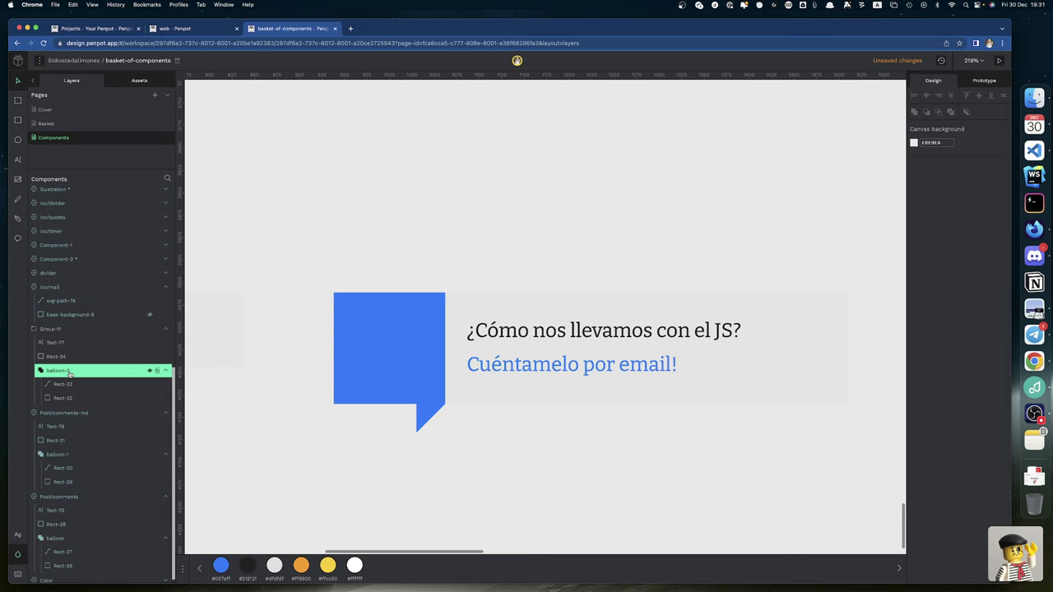
Step: Place the mail icon component from the library on the large banner's blue square and set its size to 48 by 48
left_click(139, 81)
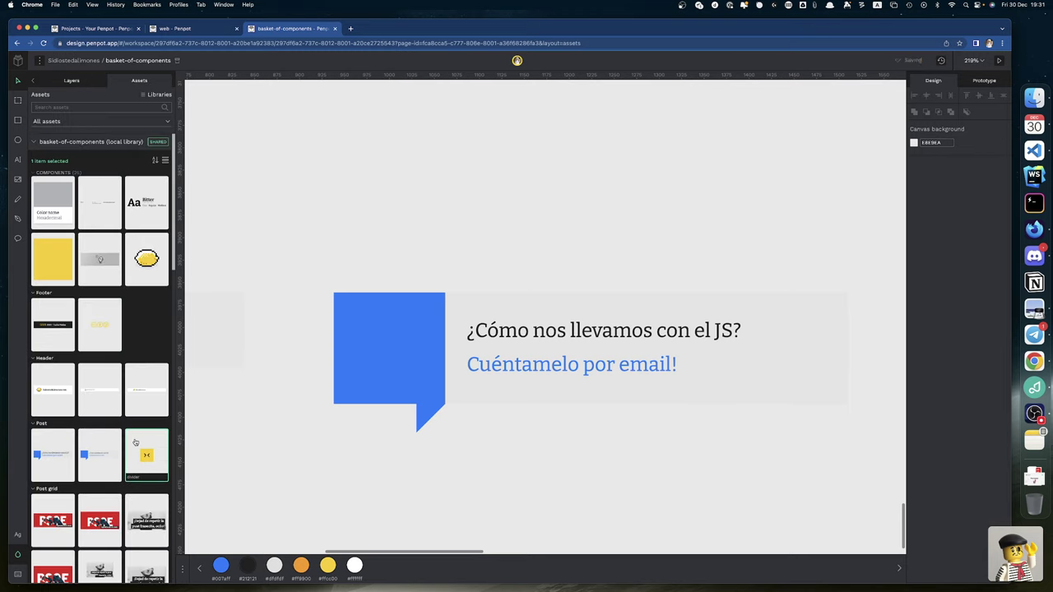
scroll(127, 248, "down", 10)
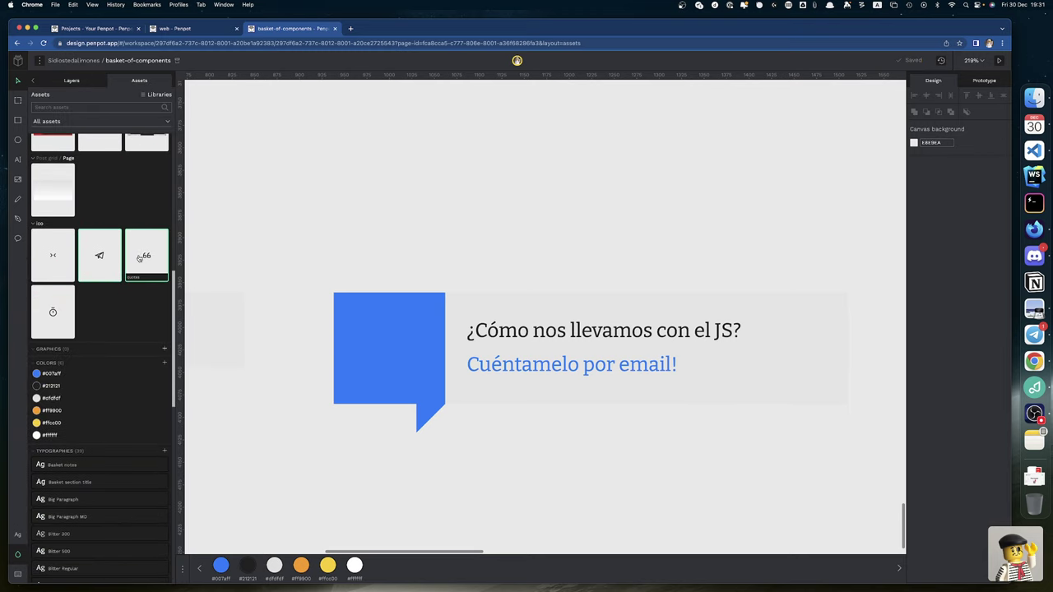
left_click_drag(100, 257, 367, 353)
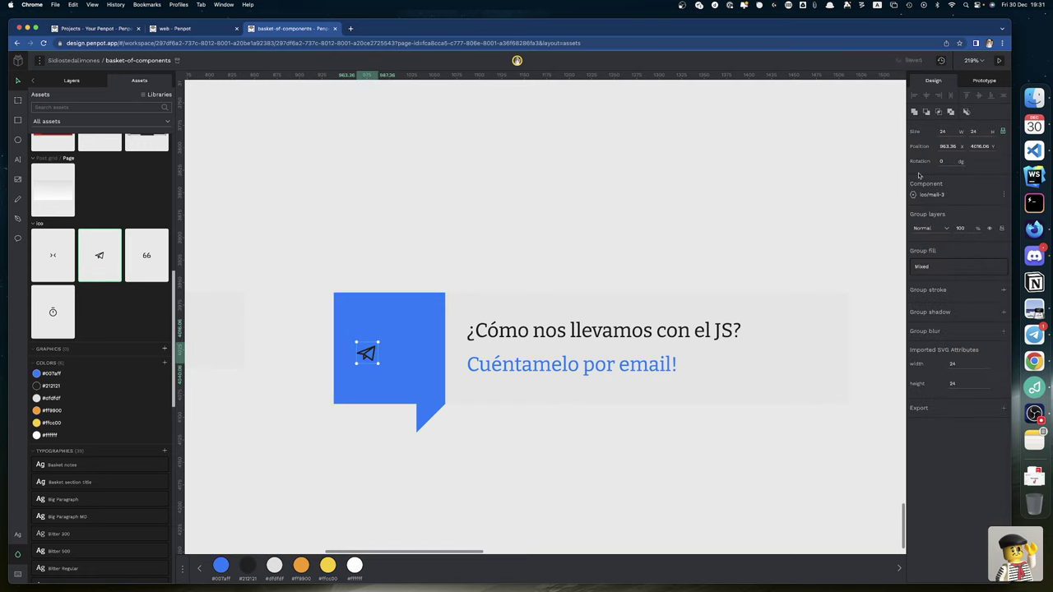
left_click(981, 131)
type("48")
key("Return")
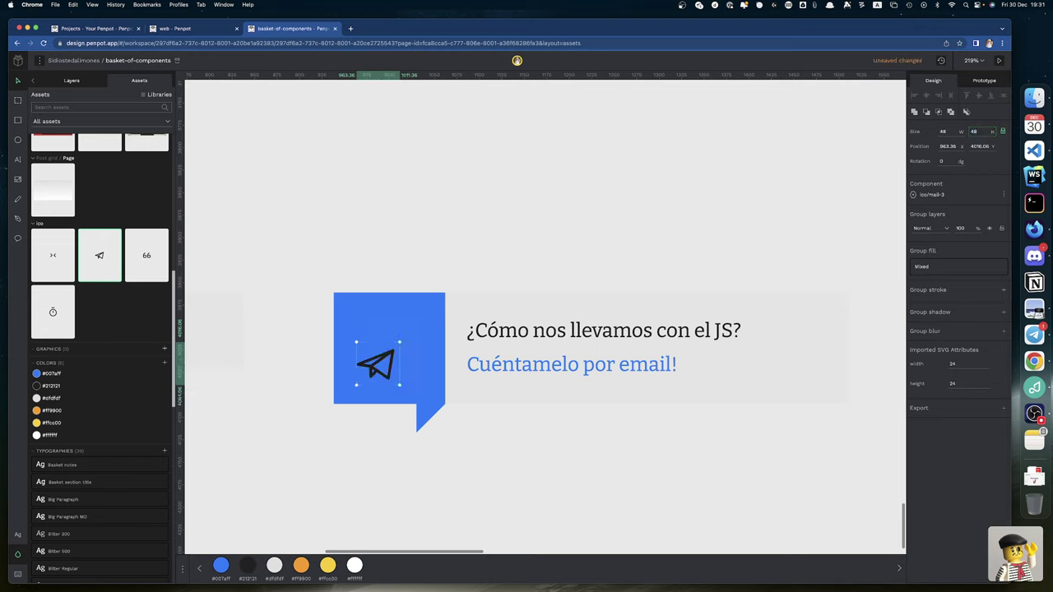
Step: Centre the mail icon horizontally and vertically on the large banner's blue square
left_click(410, 352, "shift")
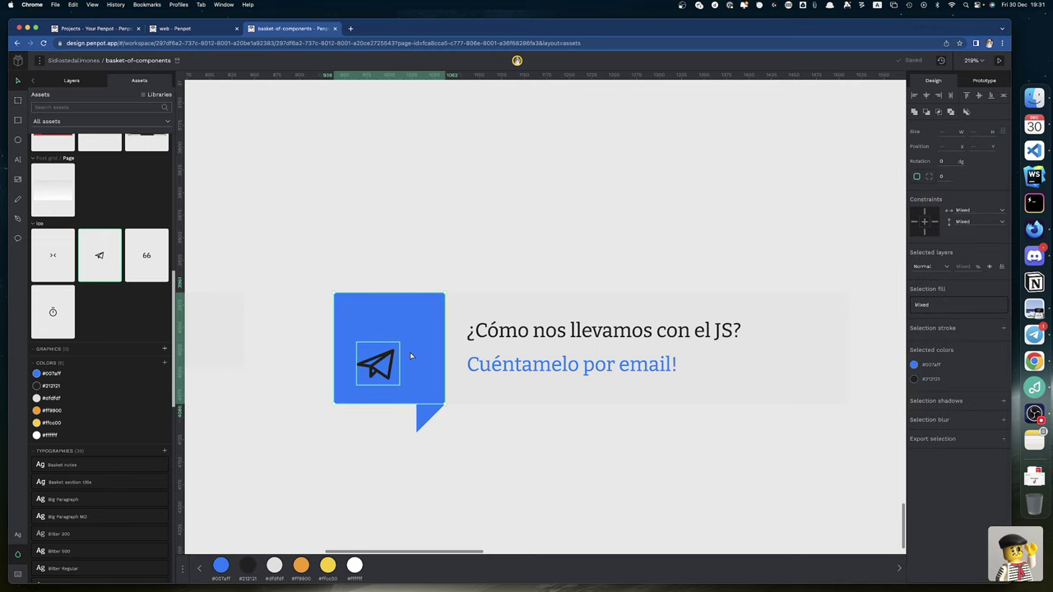
left_click(937, 95)
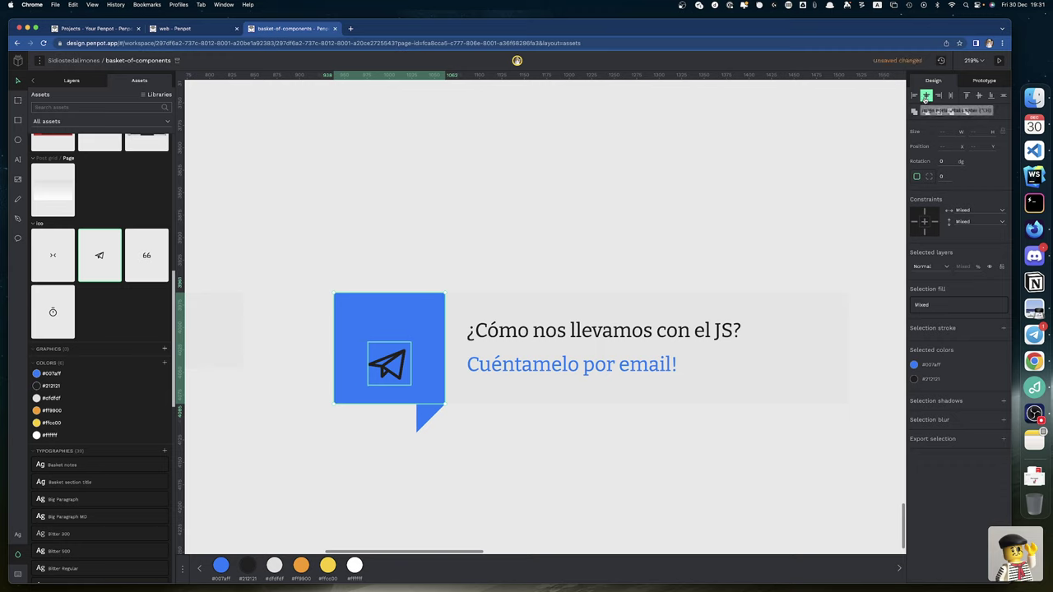
left_click(979, 96)
left_click(435, 244)
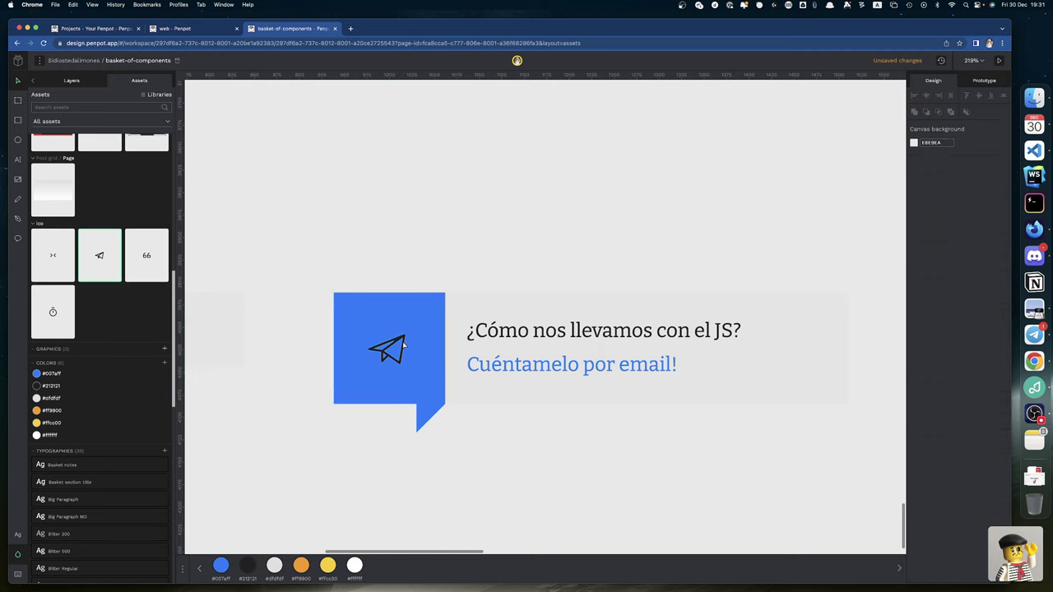
Step: Change the fill of the large banner's mail icon path to white (#ffffff) from the file library
left_click(405, 341)
double_click(406, 337)
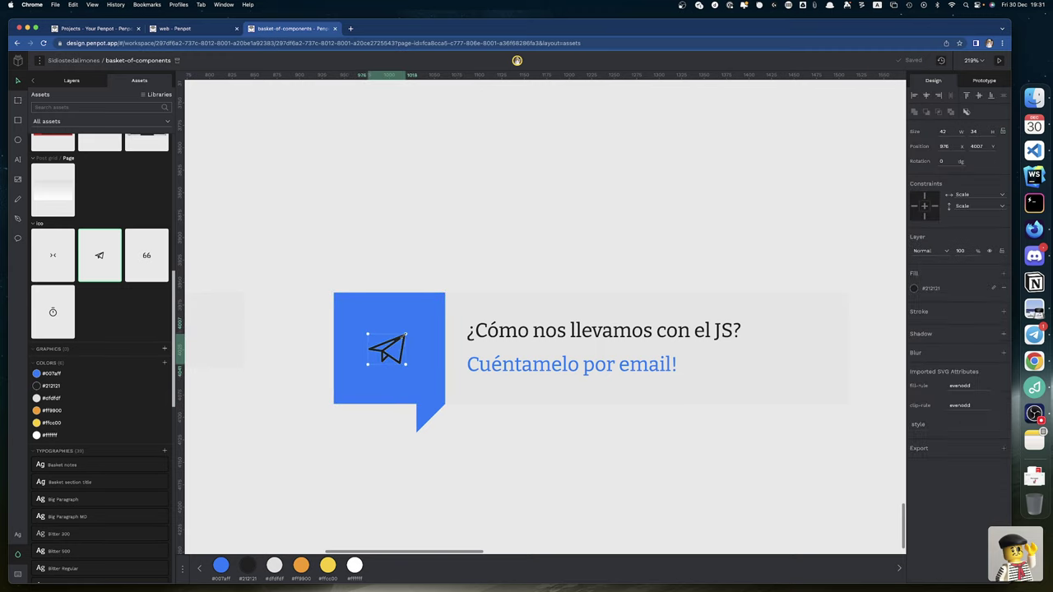
left_click(913, 289)
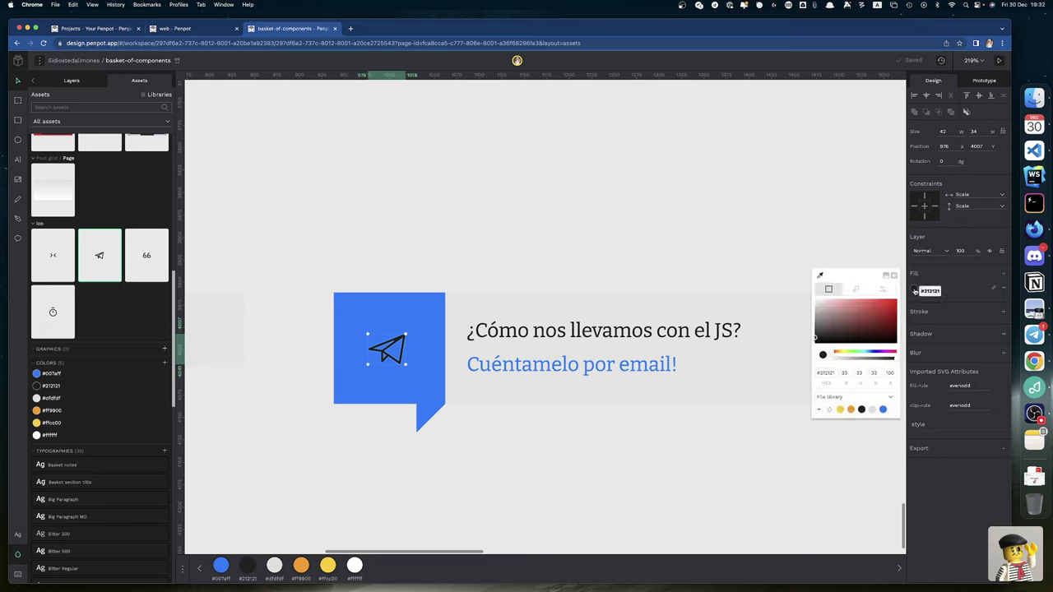
left_click(894, 409)
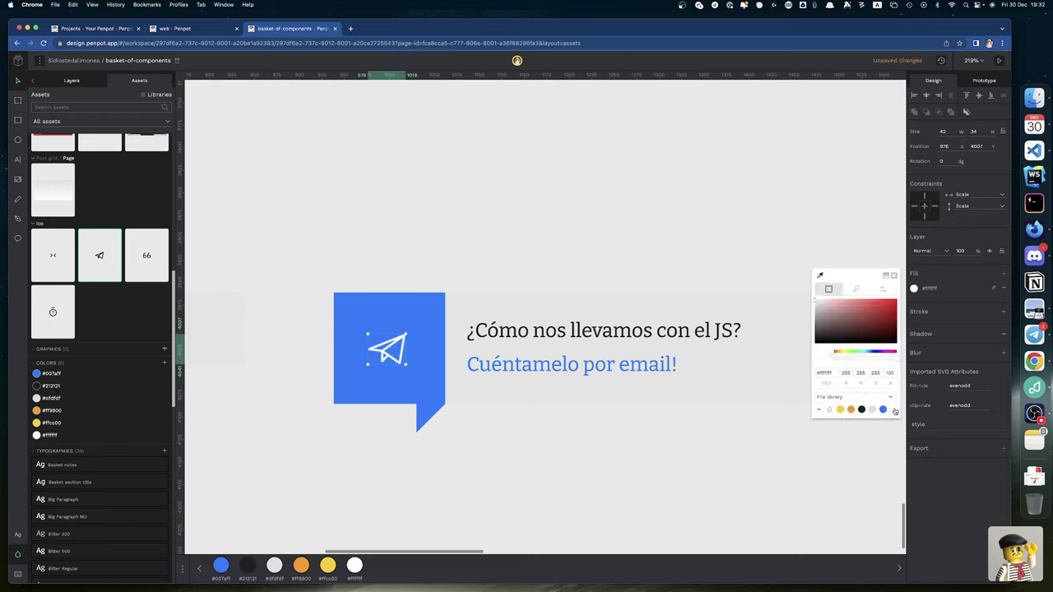
left_click(829, 230)
Step: Rename the large email banner's layer group to Post/comments-lg and create a component from it in the Post group
left_click(364, 312)
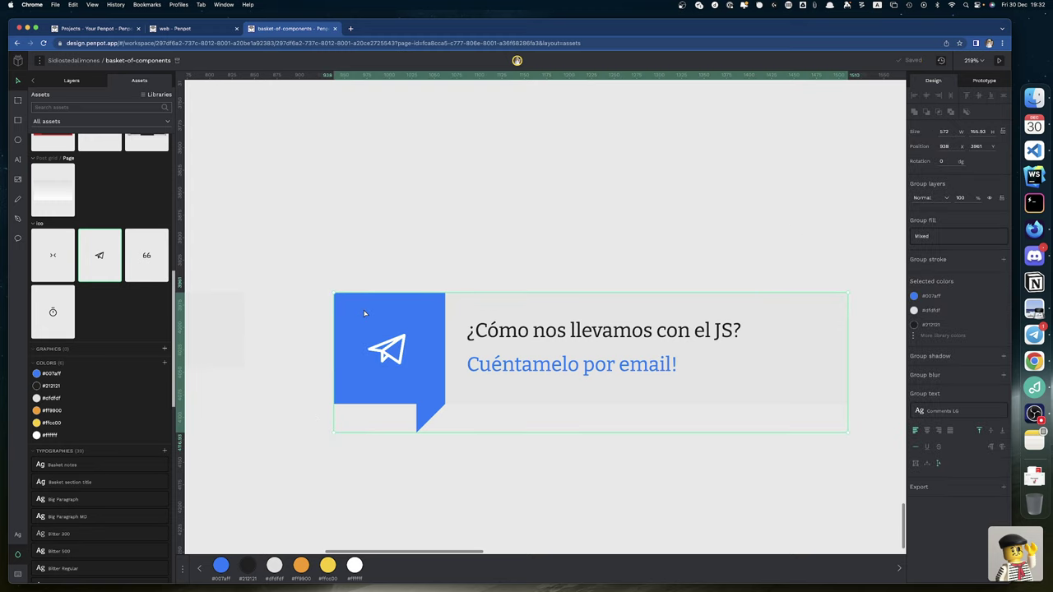
left_click(71, 81)
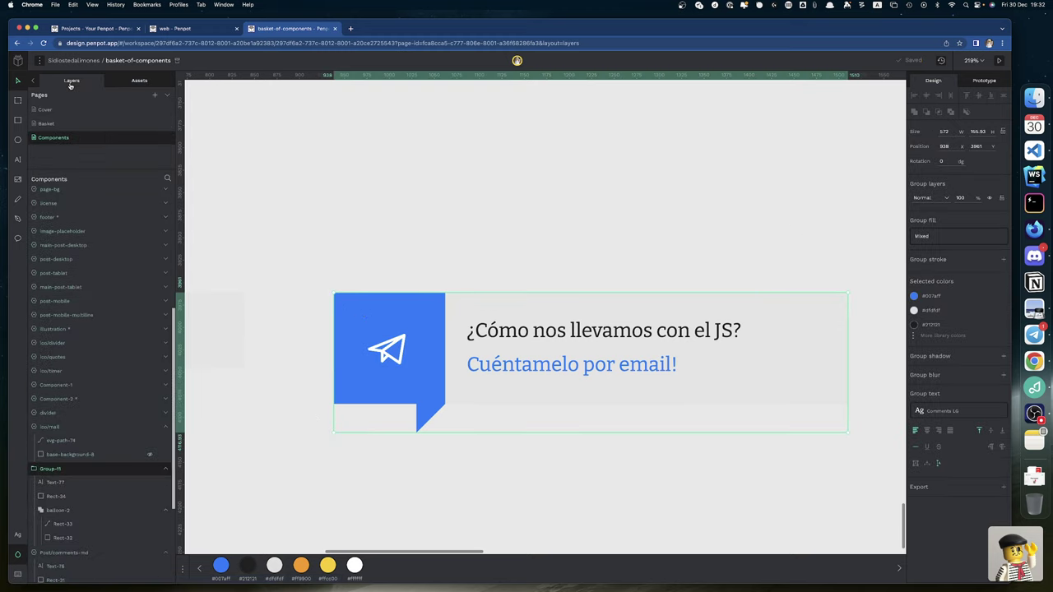
double_click(55, 440)
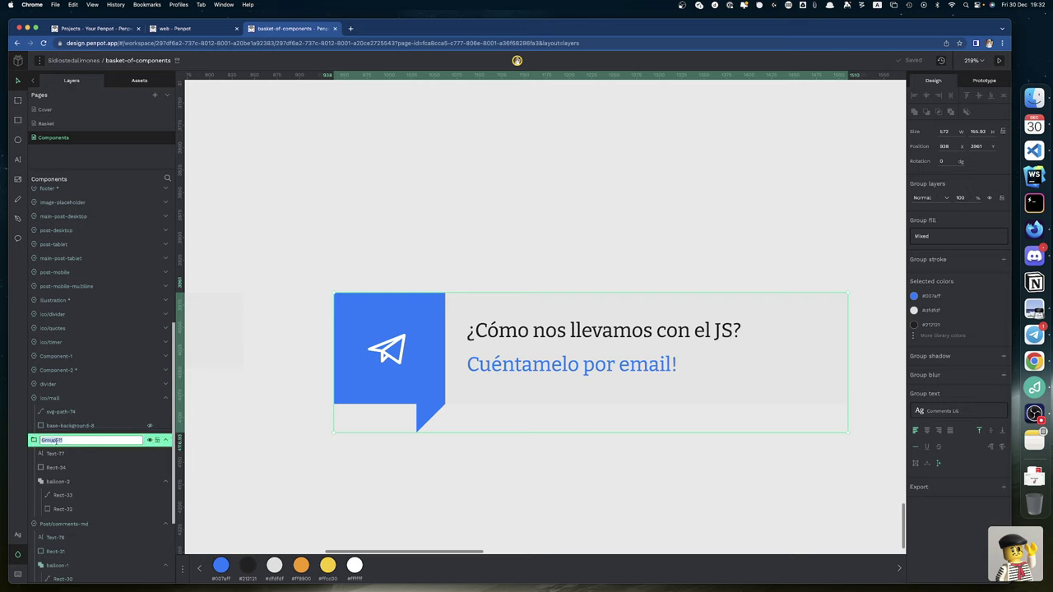
type("H")
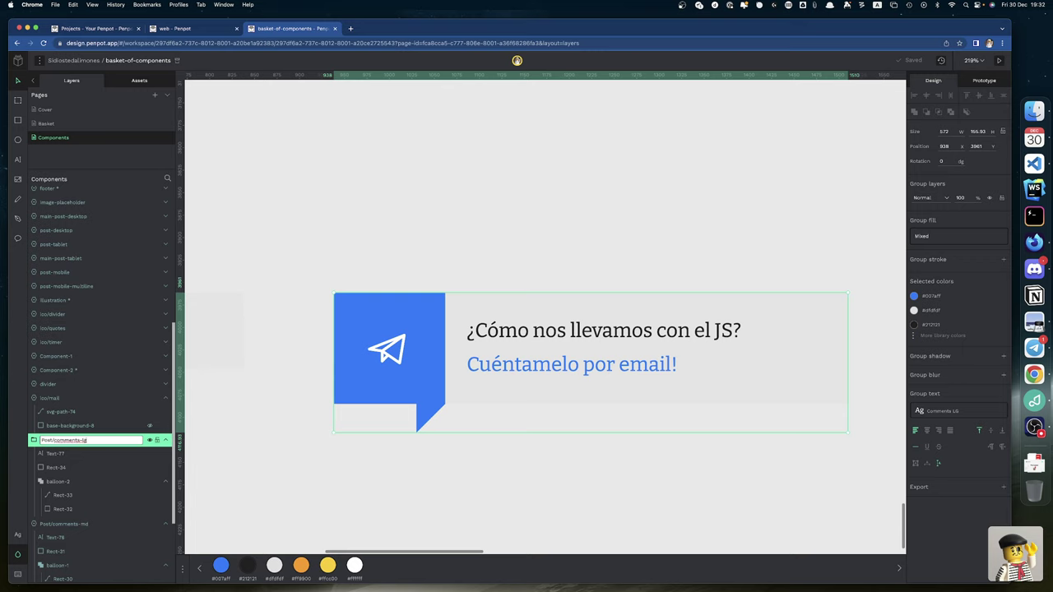
key("Return")
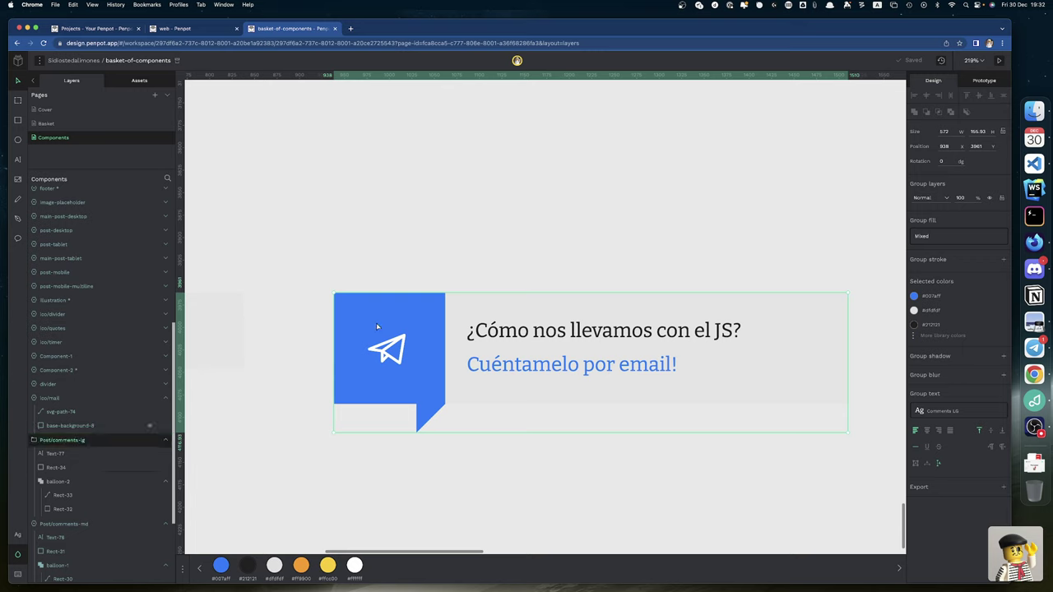
left_click(383, 332)
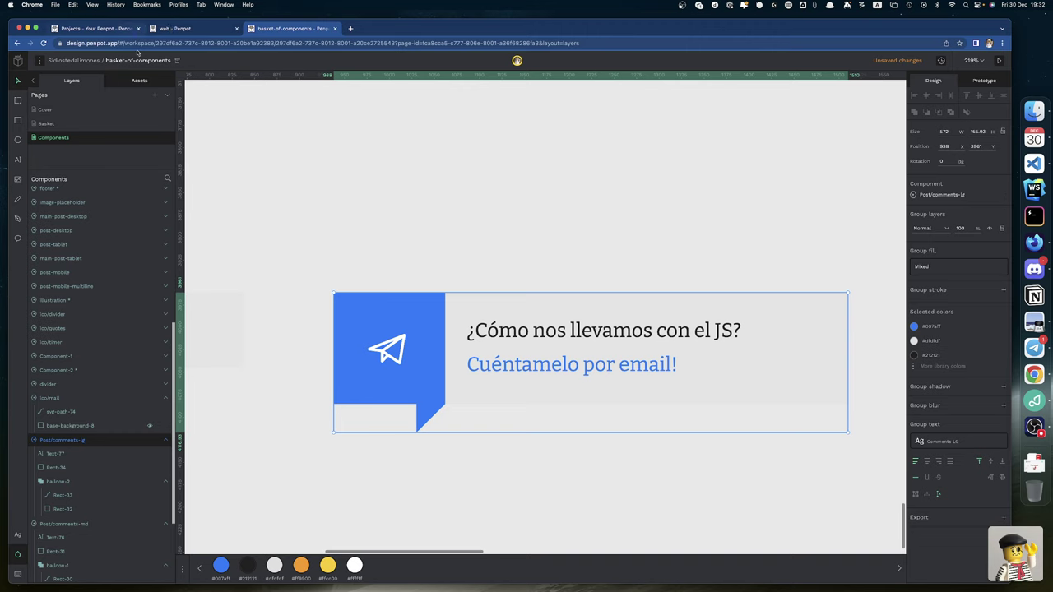
left_click(139, 80)
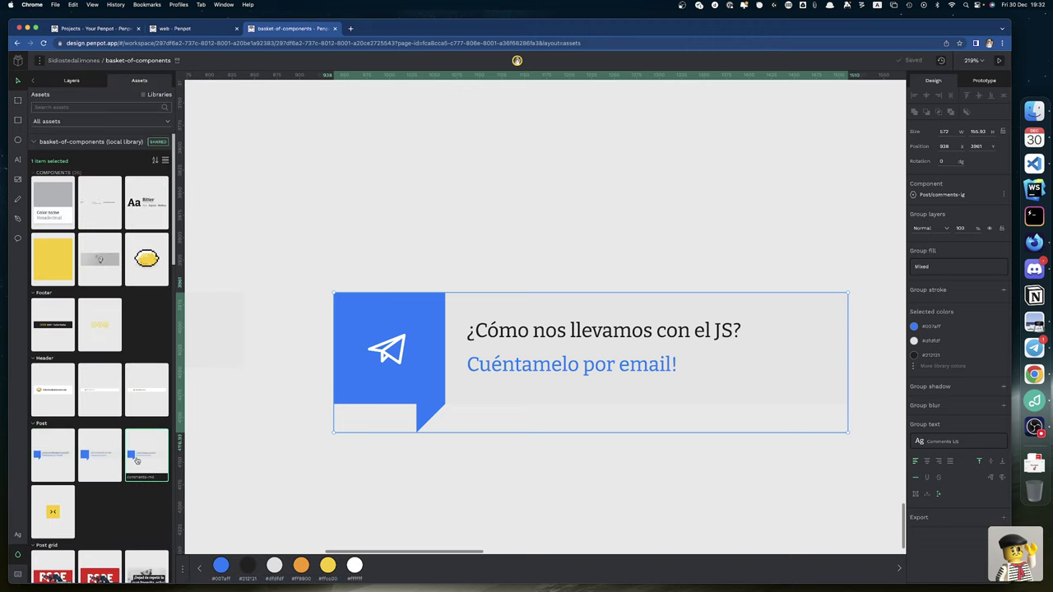
Step: Switch to the web file and apply the pending shared library updates
scroll(279, 458, "left", 10)
scroll(280, 459, "left", 6)
scroll(280, 460, "up", 1)
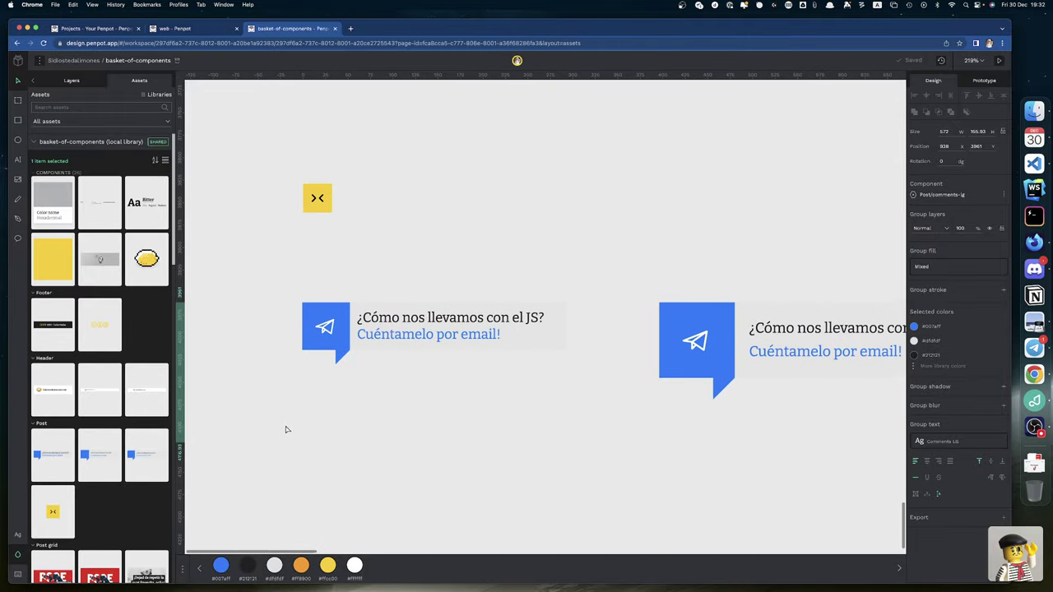
right_click(192, 29)
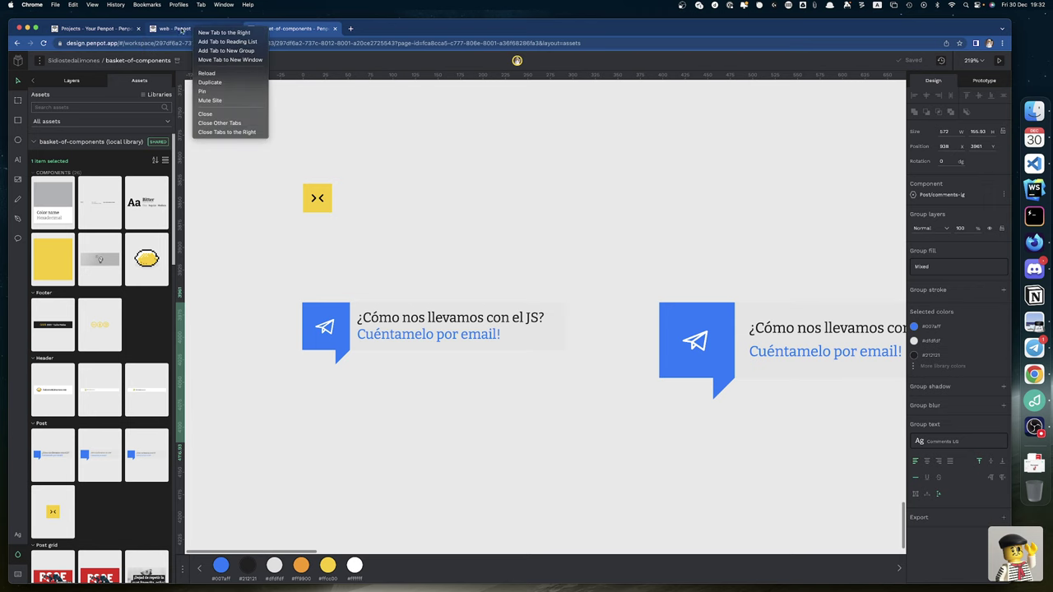
left_click(178, 30)
scroll(486, 381, "down", 10)
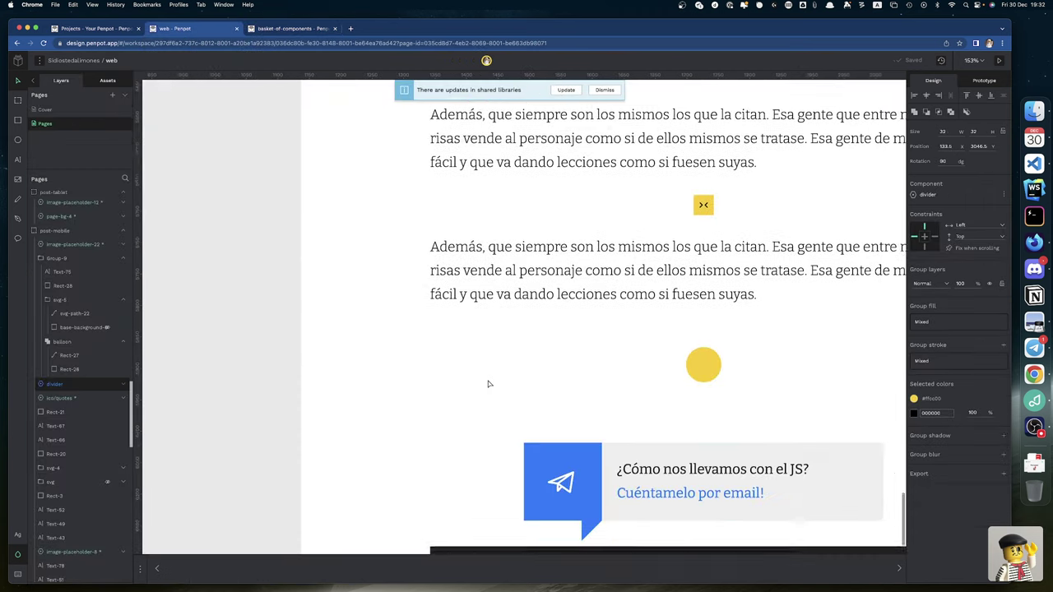
left_click(565, 90)
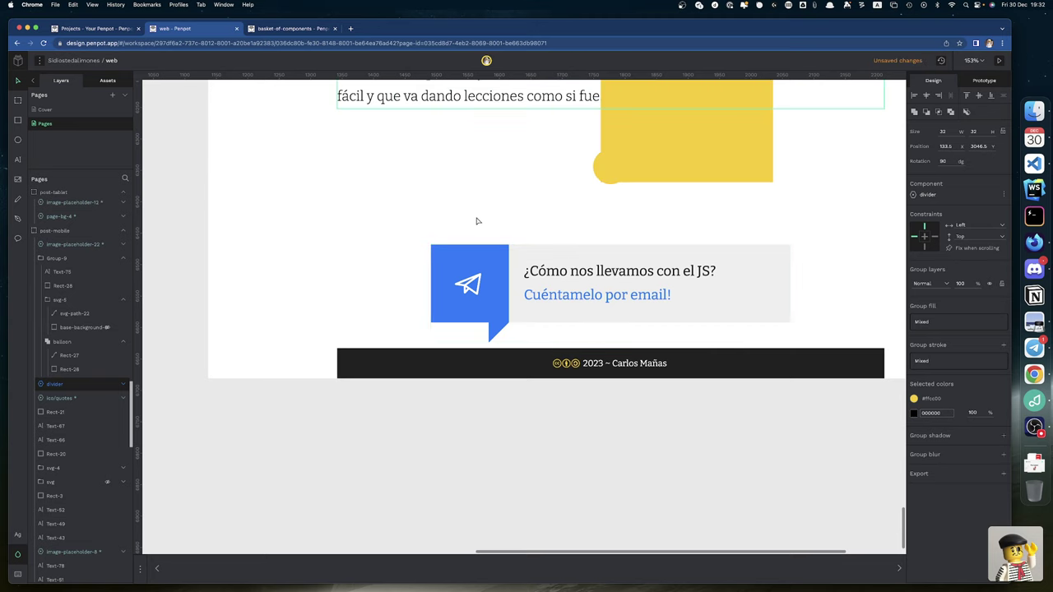
Step: Reset the overrides of the enlarged yellow divider component on the post-desktop board
scroll(493, 217, "up", 3)
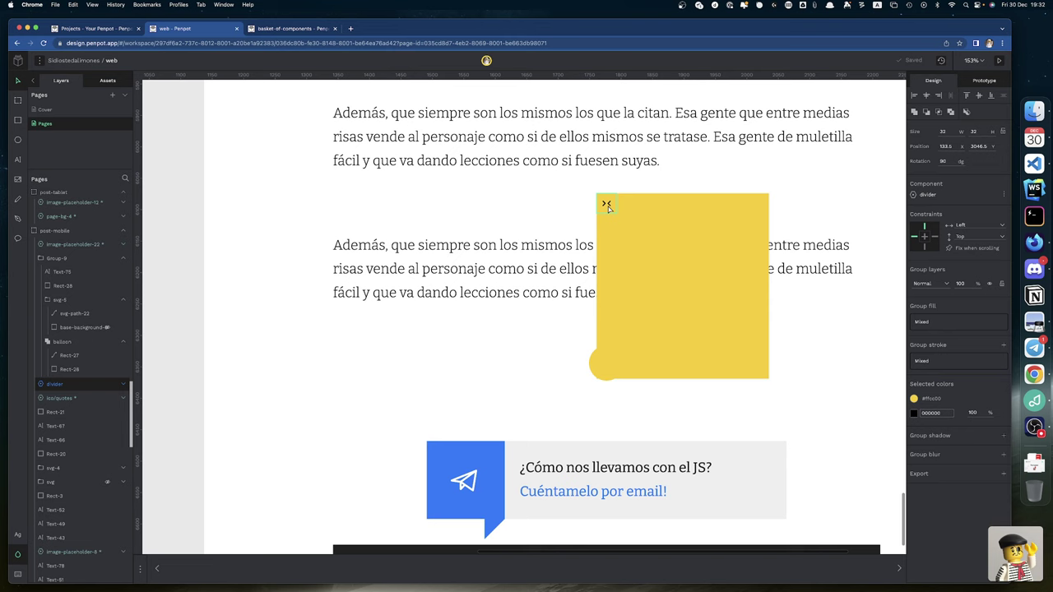
left_click(606, 204)
right_click(606, 204)
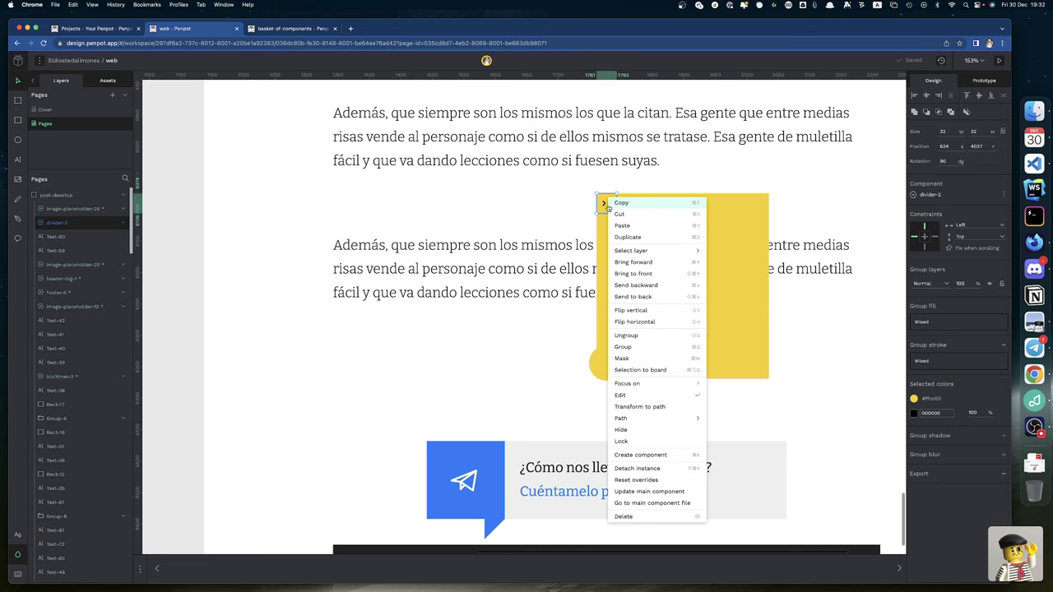
left_click(636, 480)
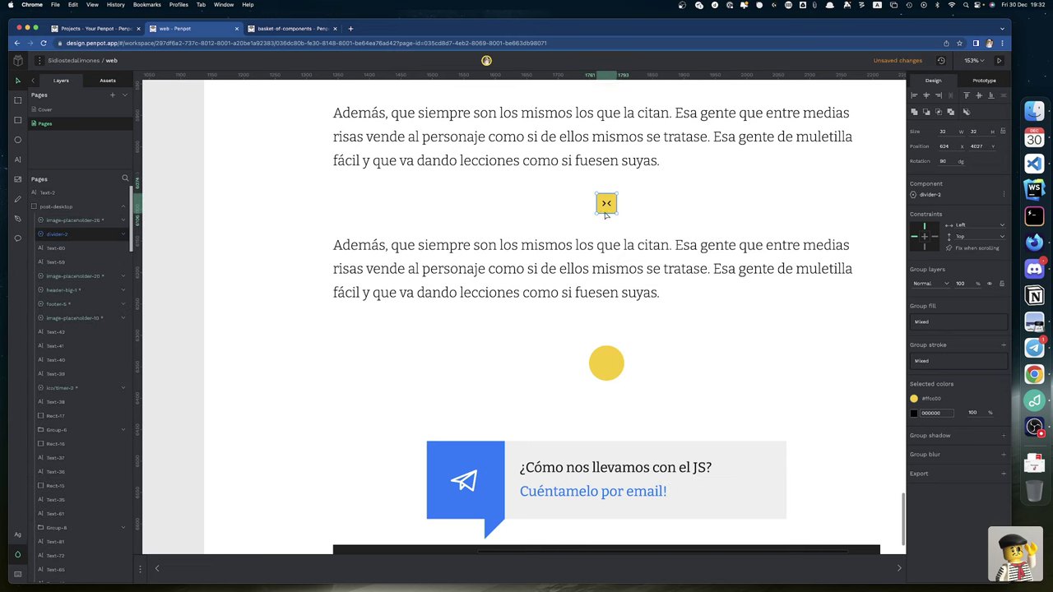
Step: Update the divider's main component in the shared library from the instance on the post-desktop board
right_click(606, 207)
left_click(639, 499)
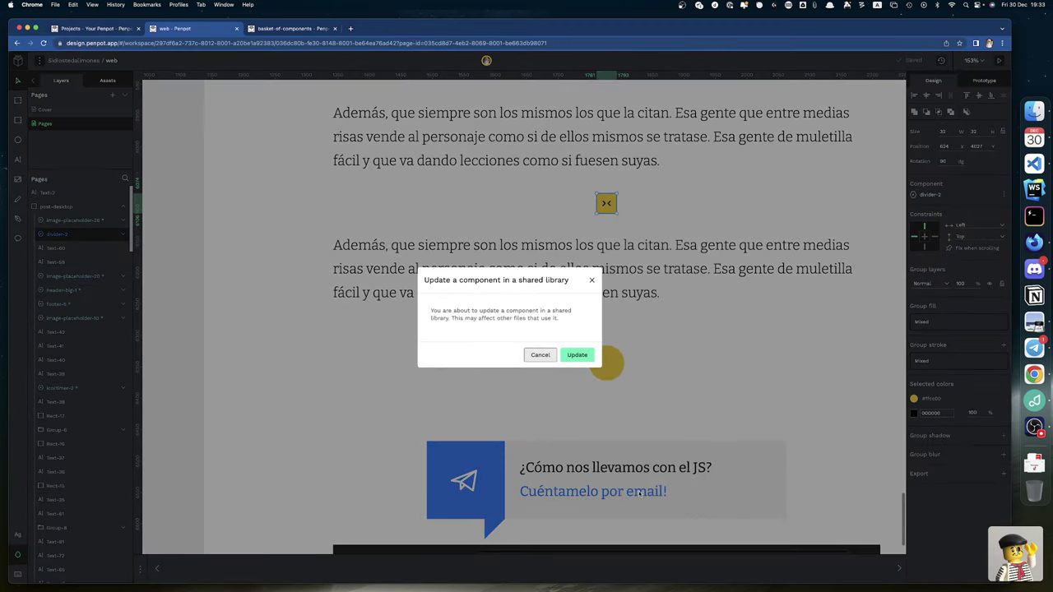
left_click(573, 354)
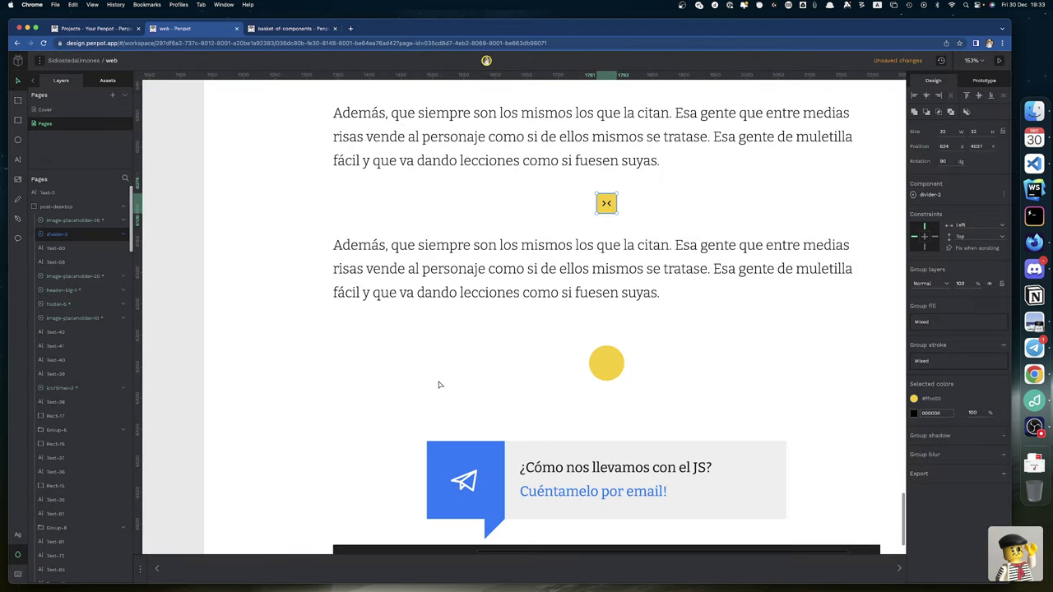
scroll(407, 462, "down", 5)
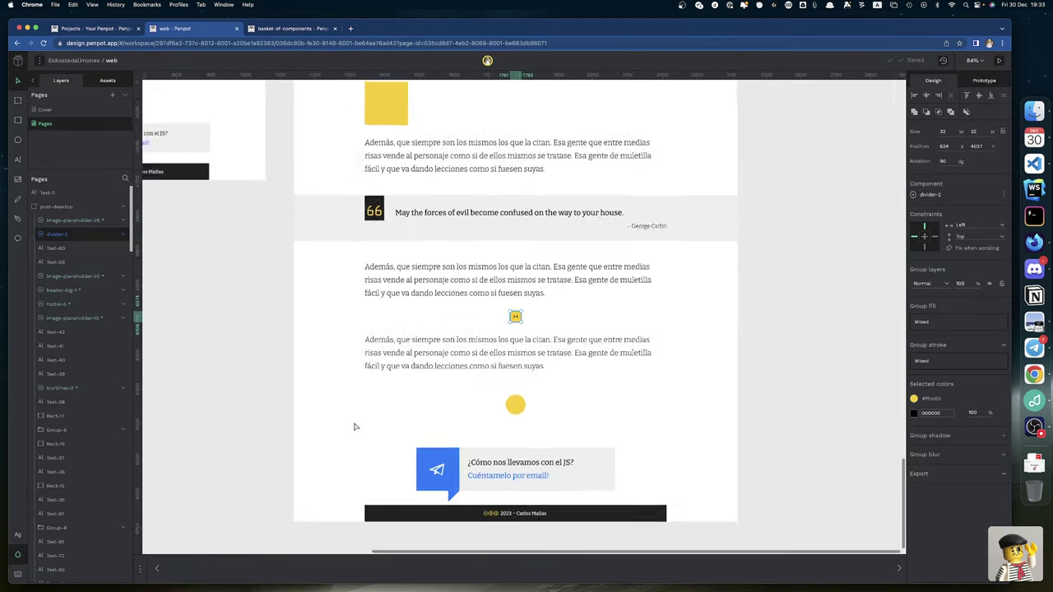
Step: Place an instance of the shared library's Post/comments component just below the email banner on the mobile post board
scroll(371, 446, "left", 6)
scroll(371, 446, "up", 3)
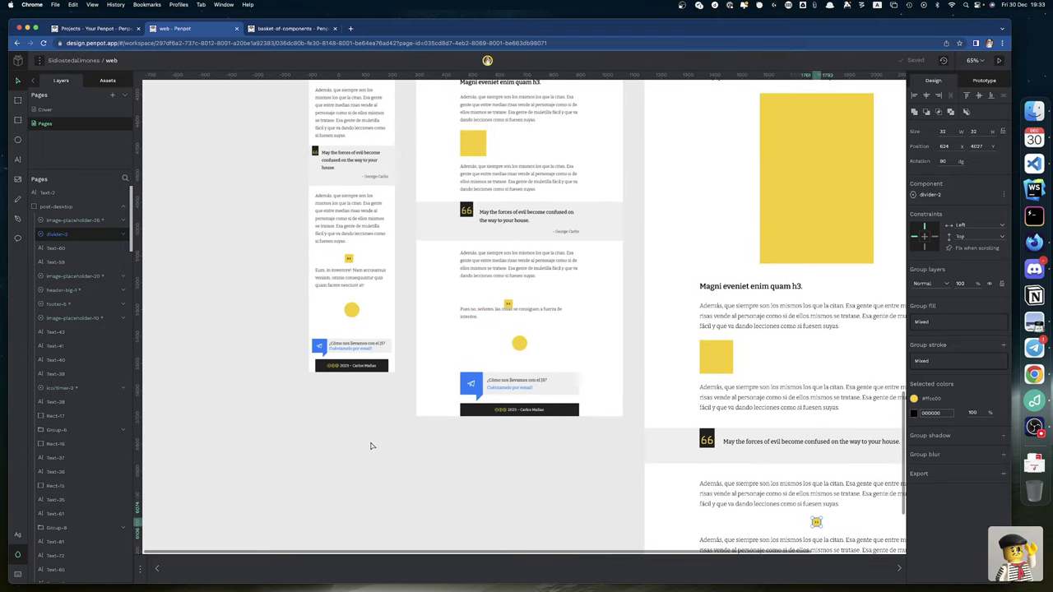
scroll(371, 446, "up", 2)
scroll(371, 445, "left", 1)
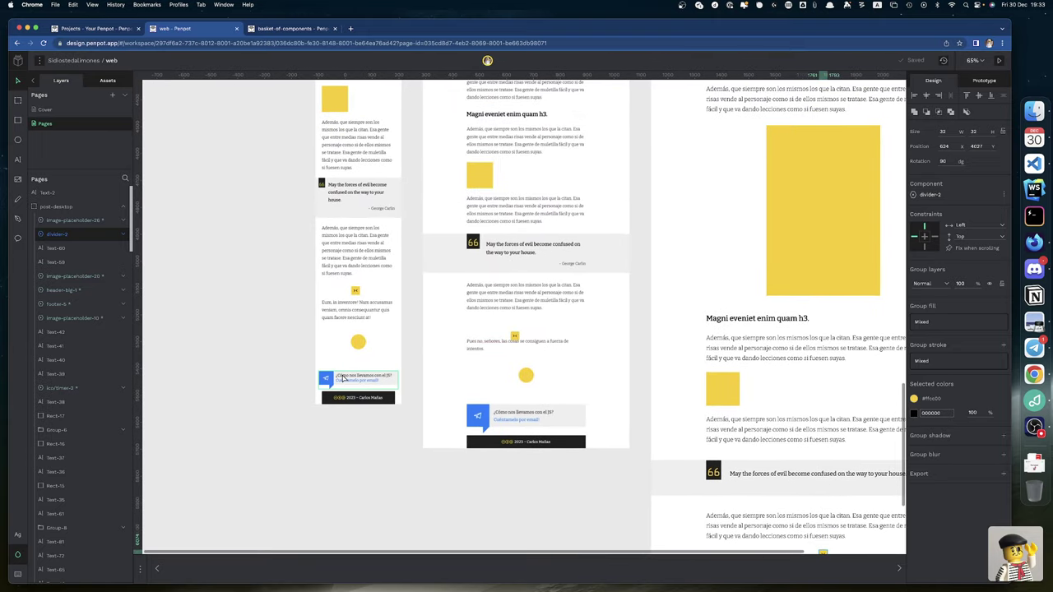
left_click(344, 378)
left_click(108, 81)
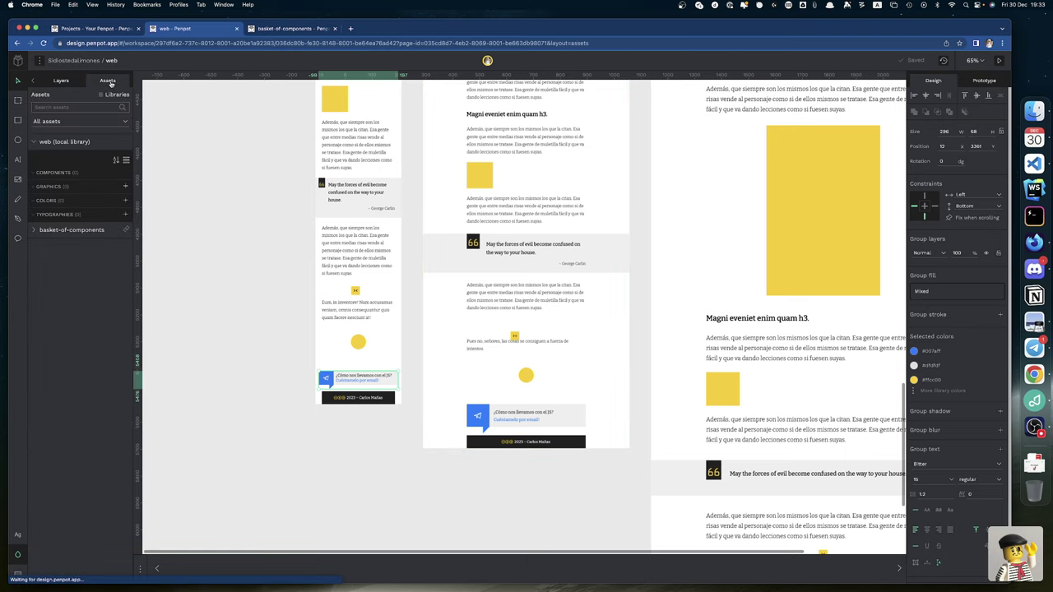
left_click(32, 231)
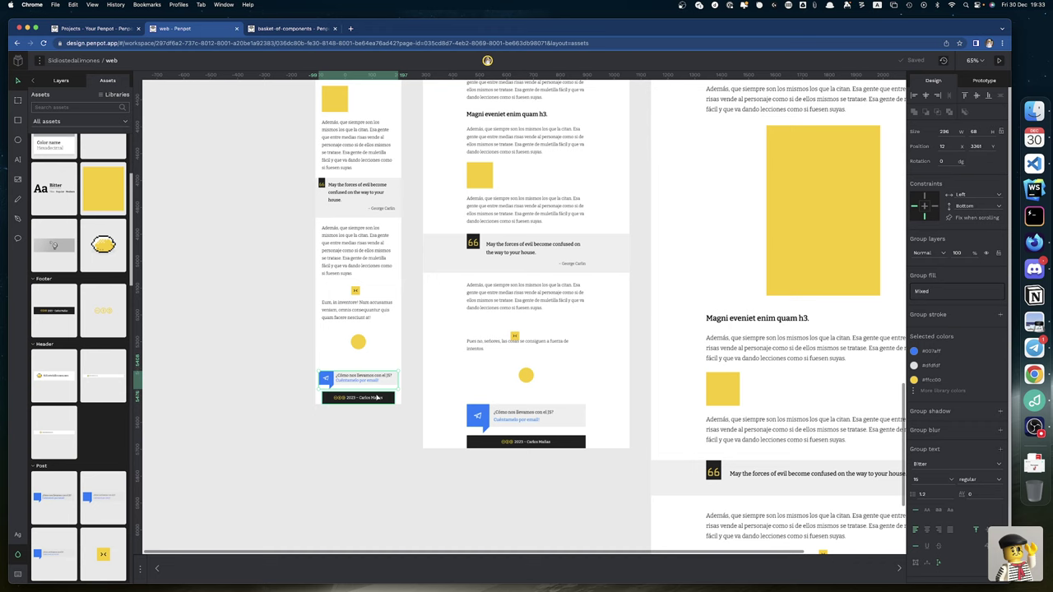
scroll(365, 378, "up", 3)
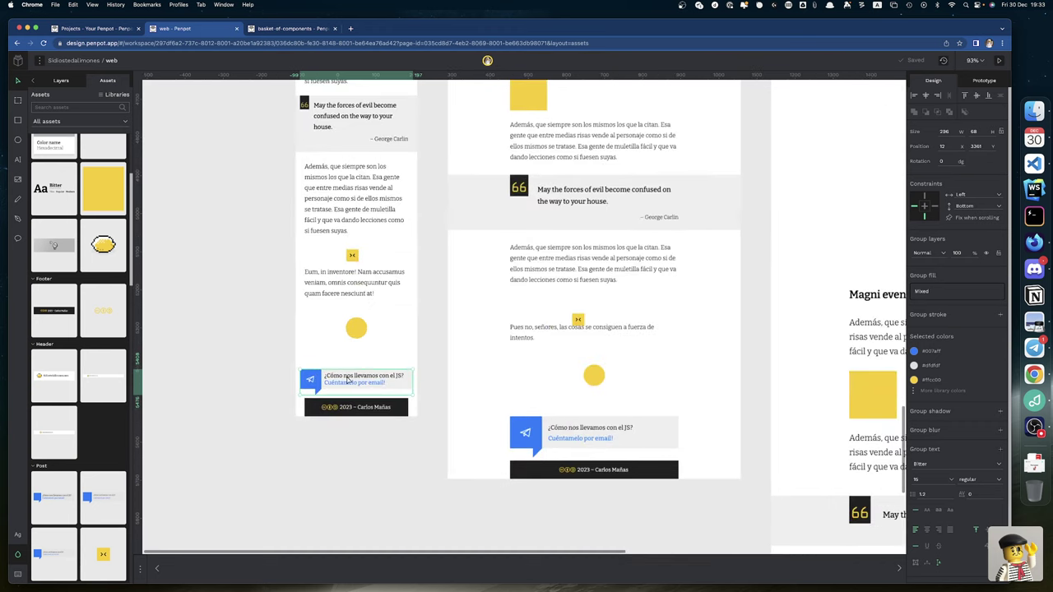
scroll(347, 379, "up", 6)
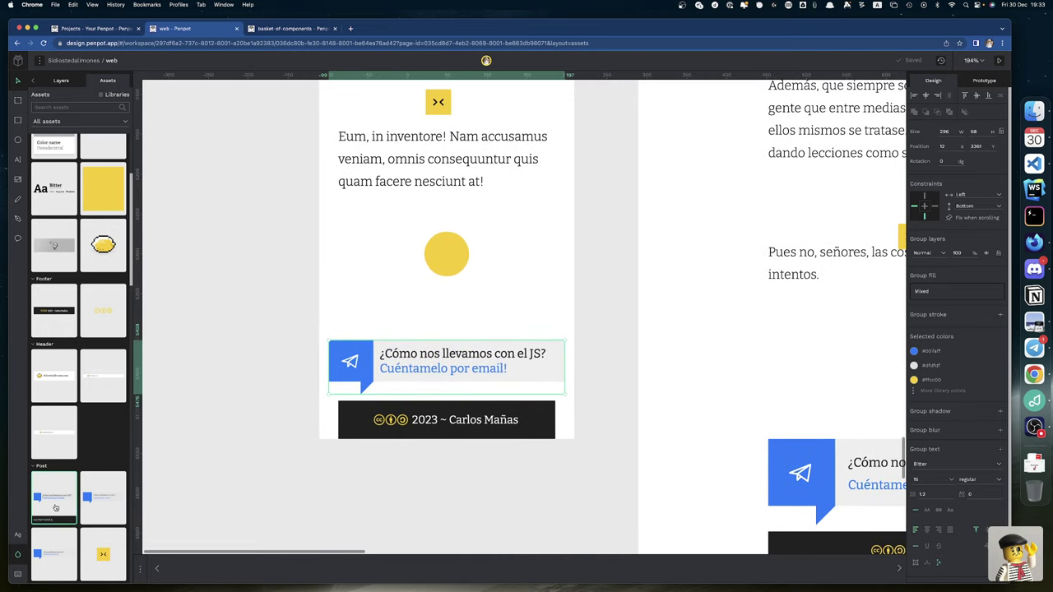
left_click_drag(55, 507, 299, 469)
Step: Align the new Post/comments instance with the right and top edges of the old mobile email banner
left_click(446, 365, "shift")
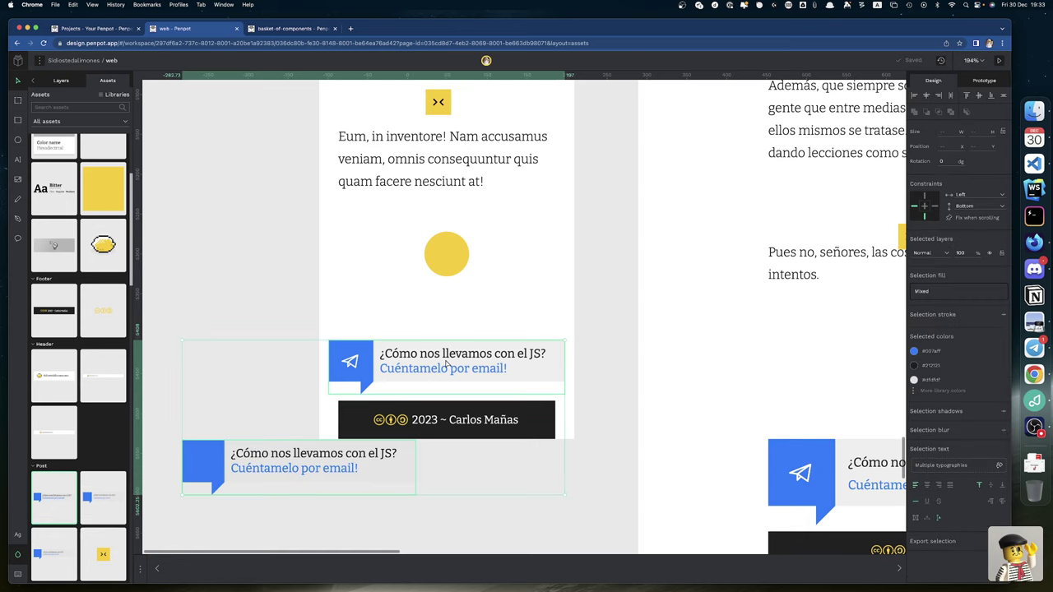
left_click(938, 95)
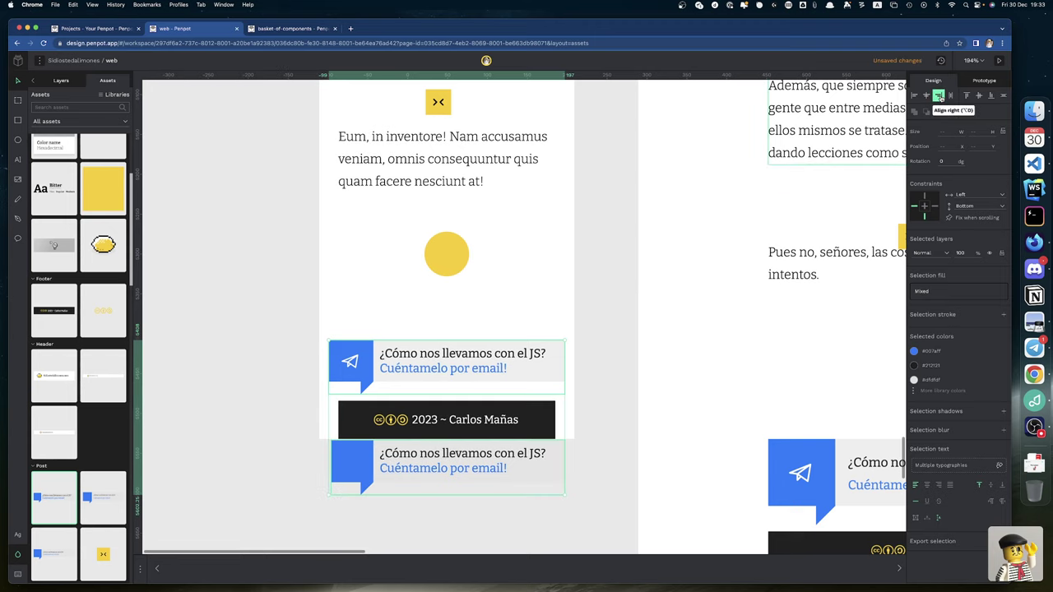
left_click(967, 96)
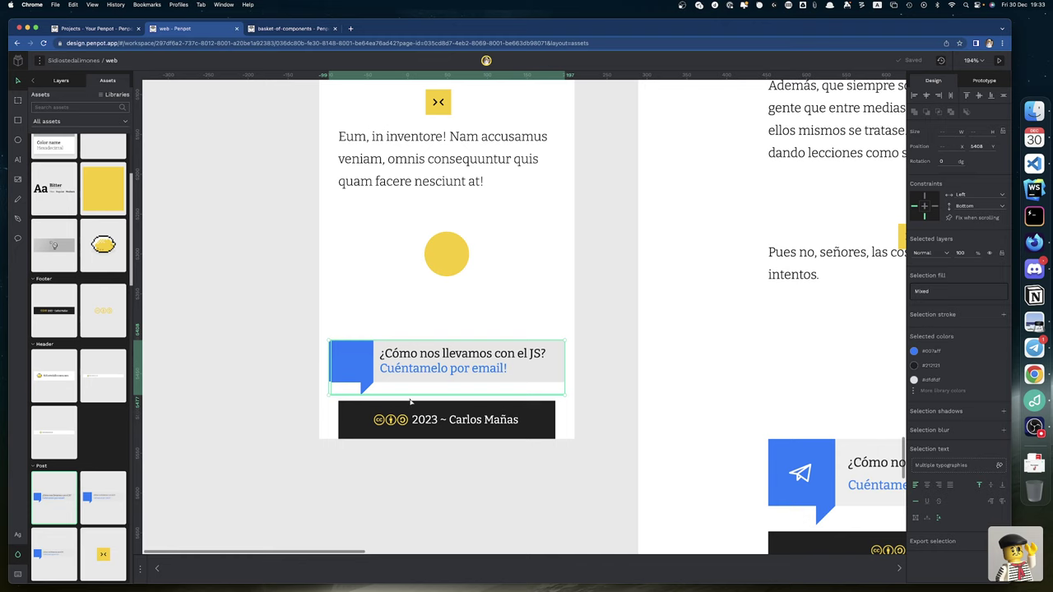
Step: Shift the Post/comments instance 20 px down to compare it with the old email banner
double_click(355, 368)
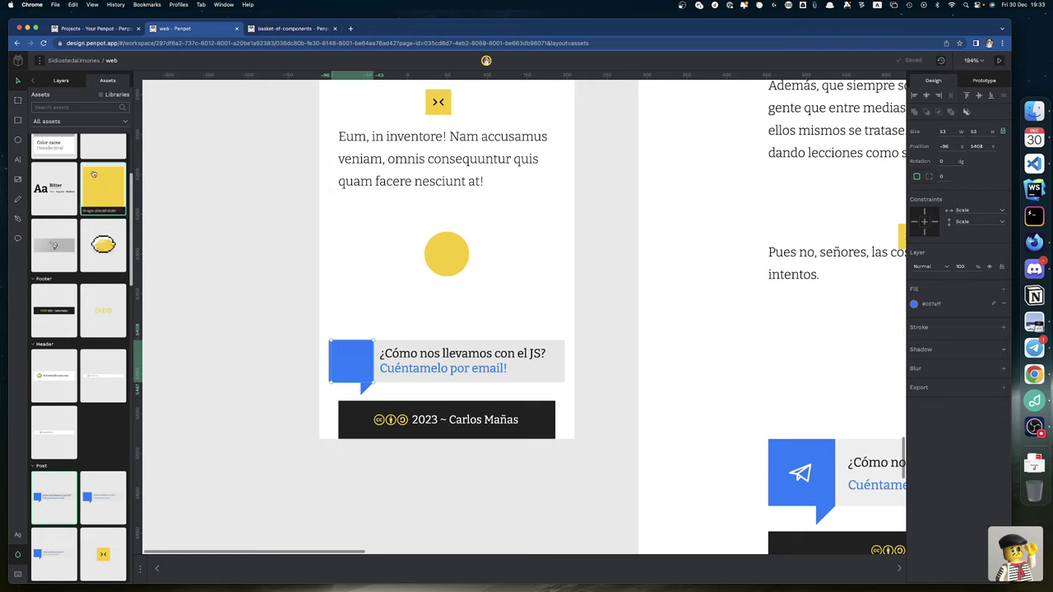
left_click(60, 80)
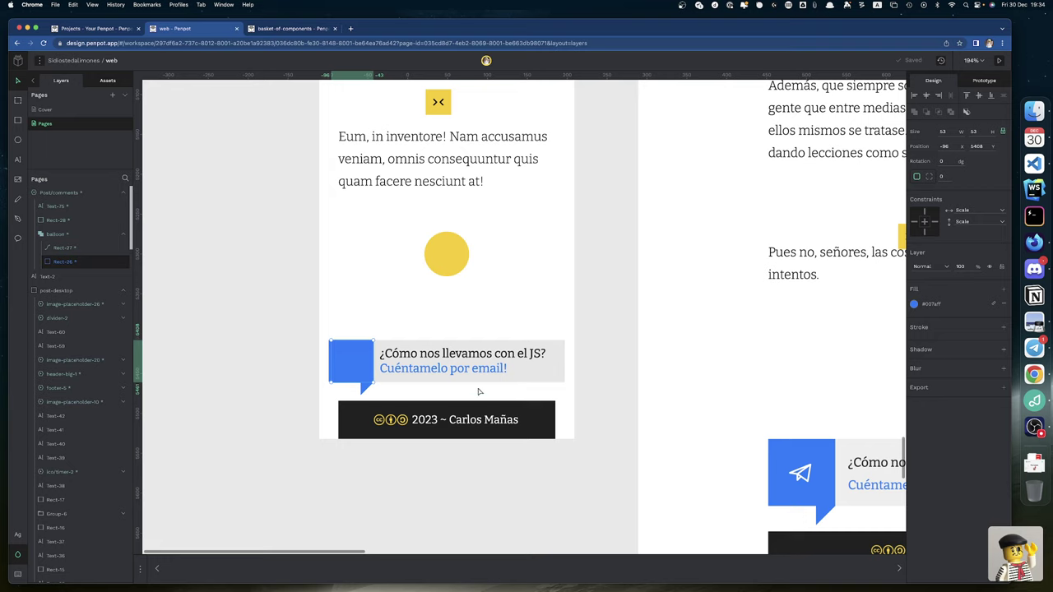
left_click(597, 362)
left_click(552, 365)
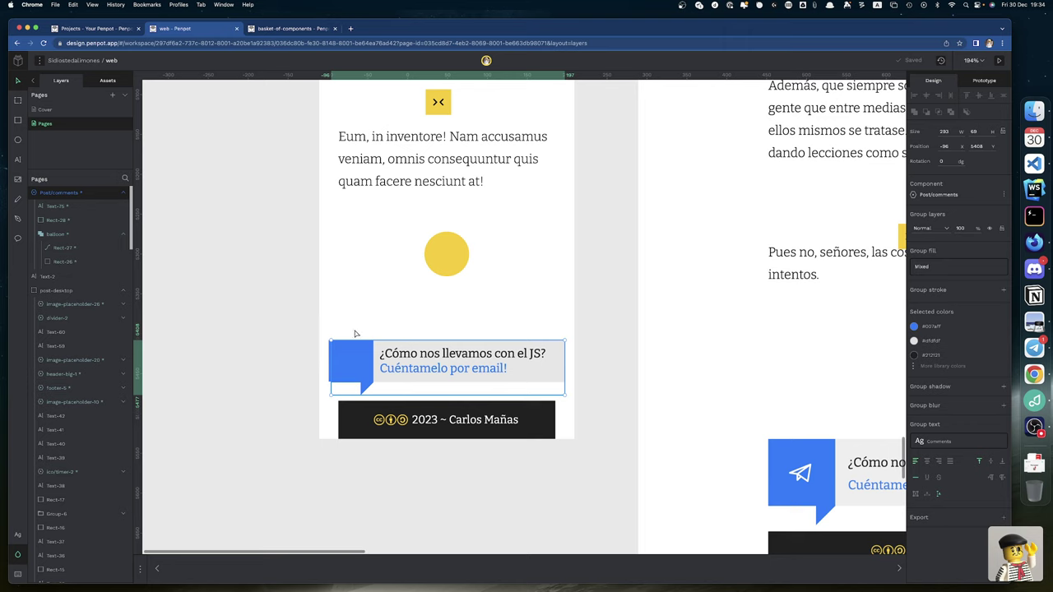
key("super+d")
key("shift+Down")
key("shift+Down")
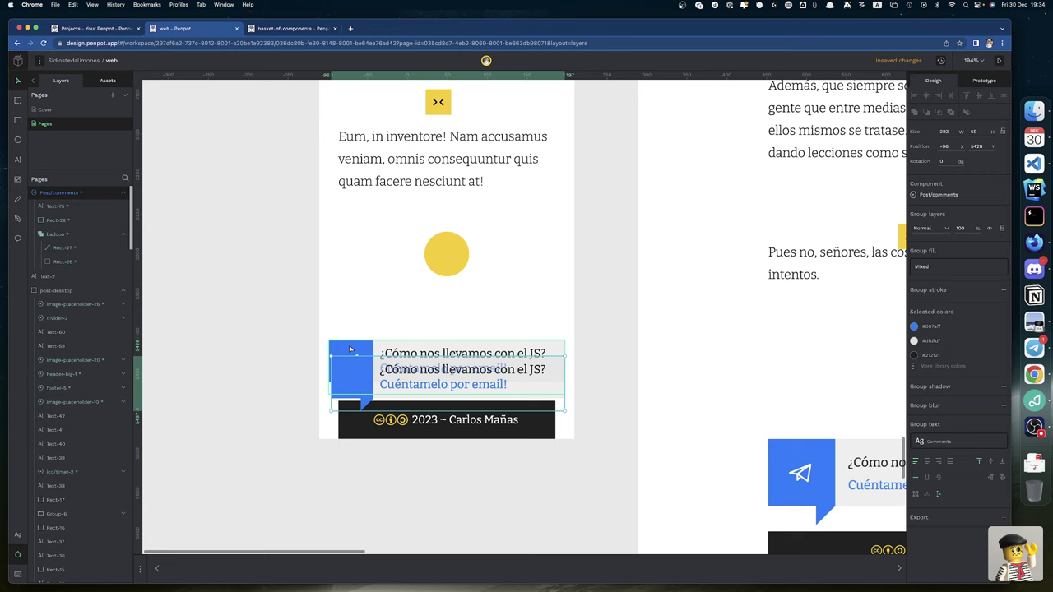
left_click(352, 355)
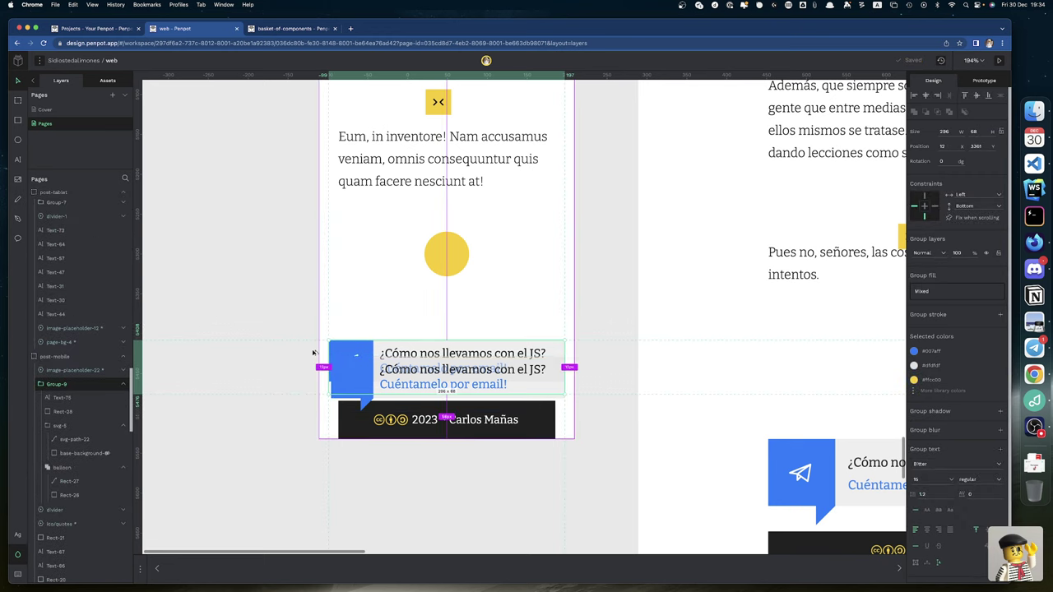
left_click(346, 377)
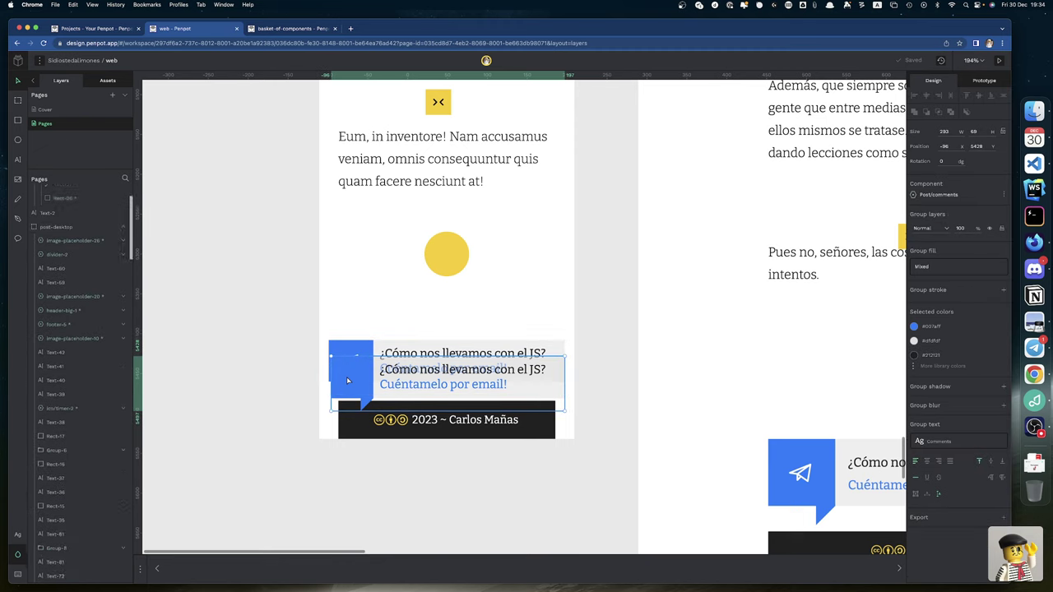
Step: Move the Post/comments instance into the post-mobile board in the layer tree
left_click(318, 312)
left_click(344, 376)
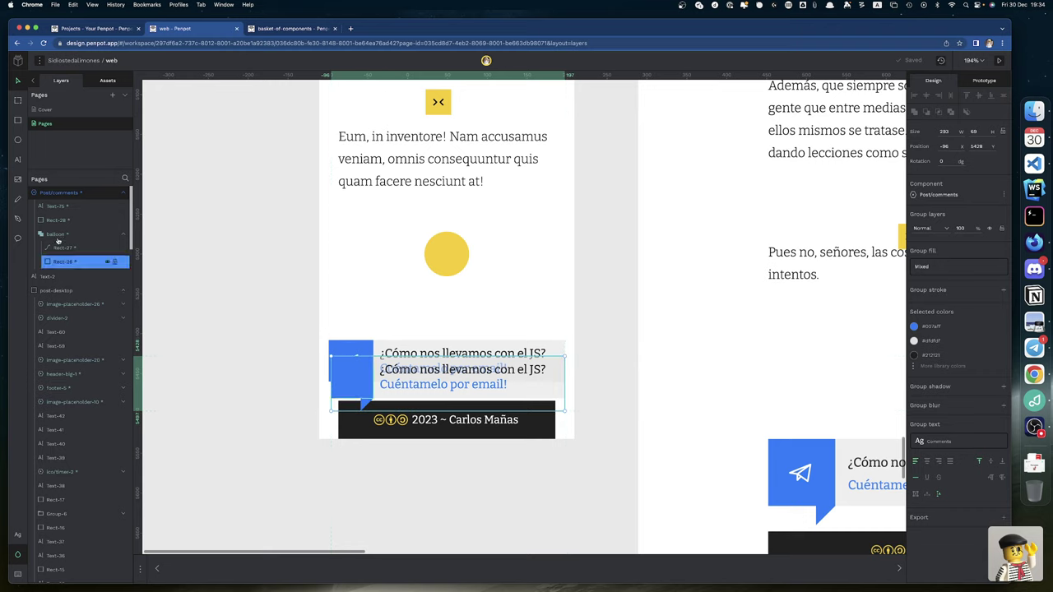
left_click(123, 291)
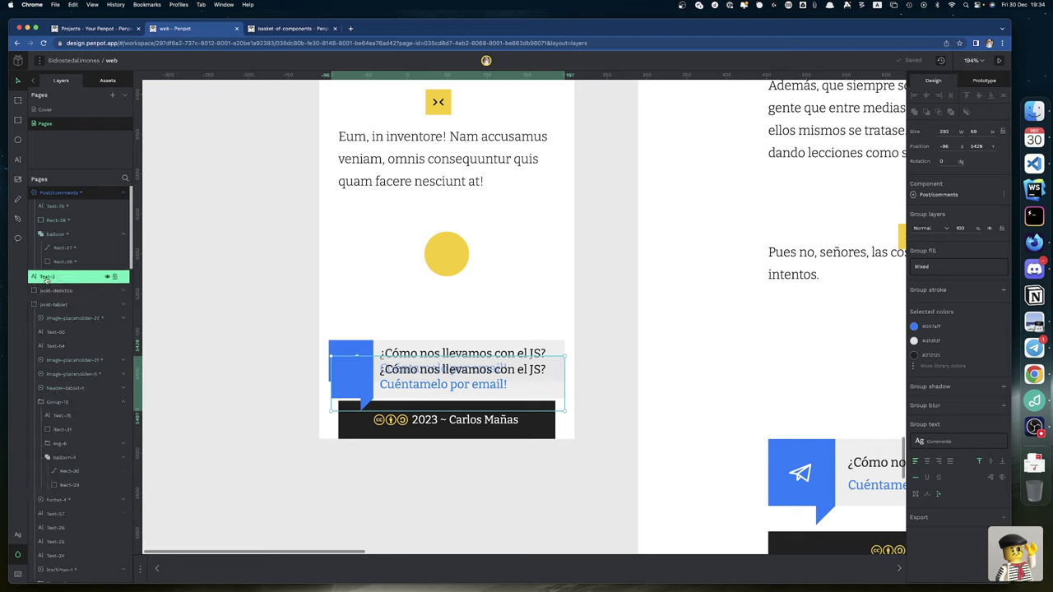
left_click(123, 305)
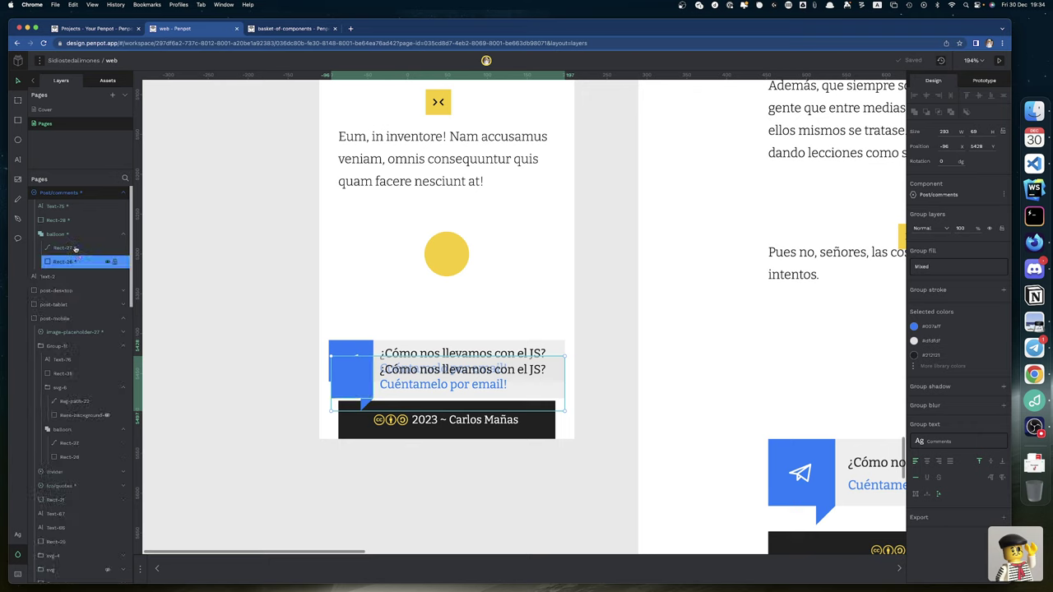
left_click_drag(58, 199, 61, 331)
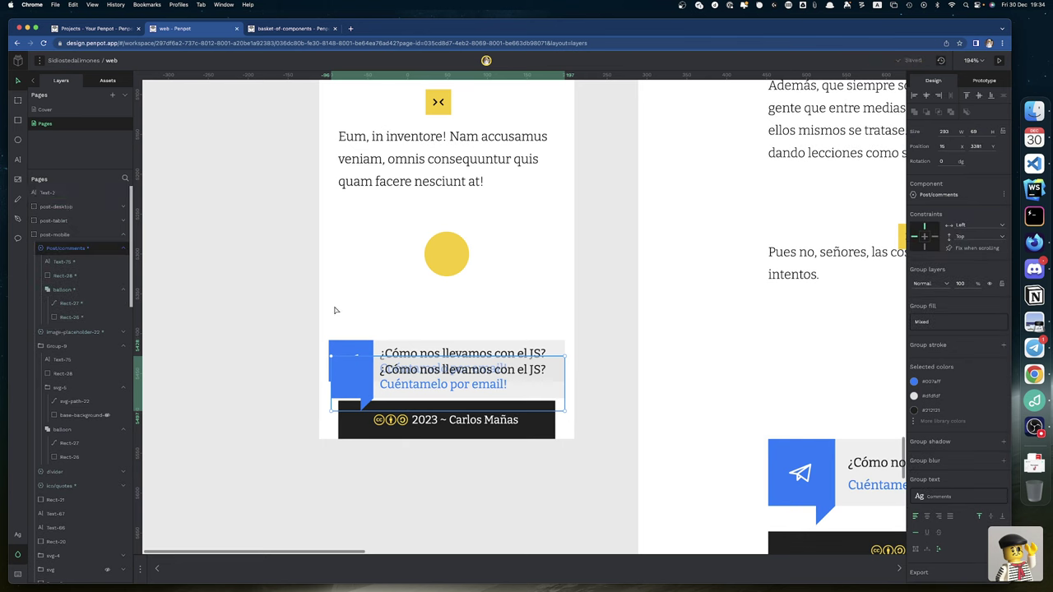
Step: Nudge the Post/comments instance 3 px left and widen its grey background rectangle to the old banner's right edge
key("Left")
key("Left")
key("Left")
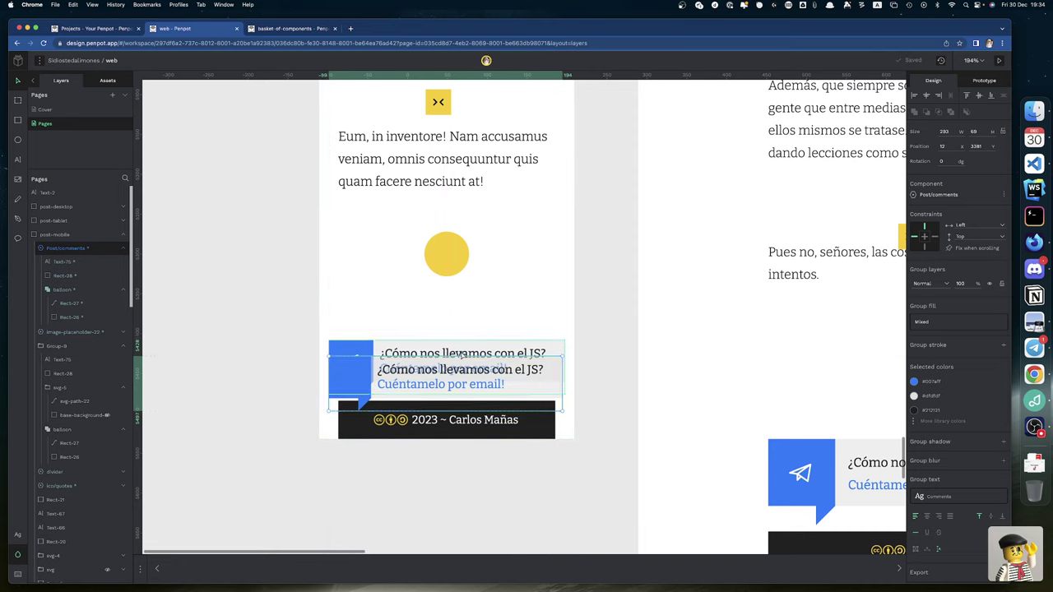
double_click(556, 397)
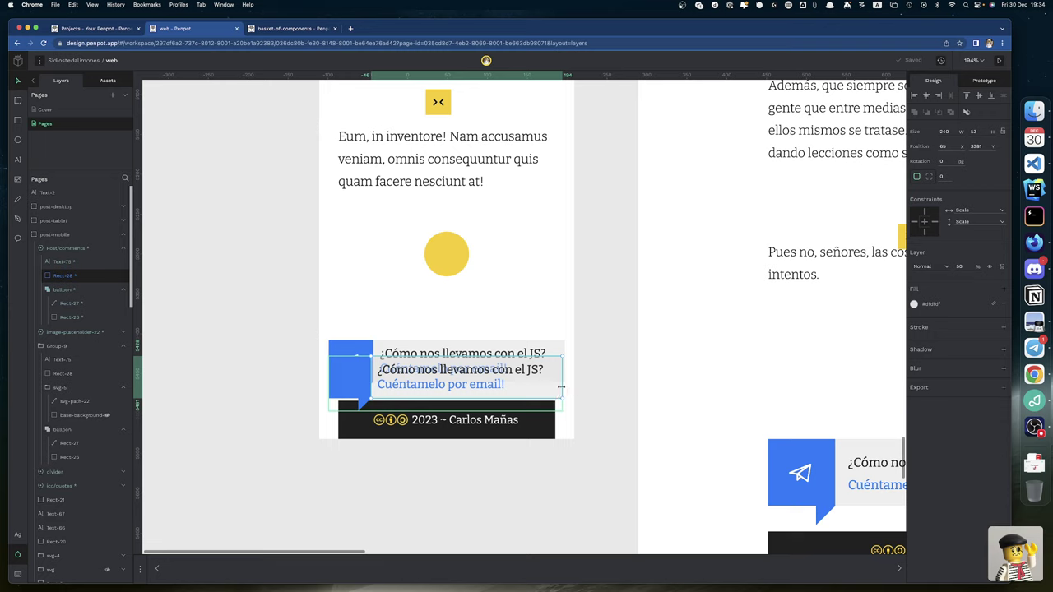
left_click_drag(561, 386, 562, 387)
left_click(562, 505)
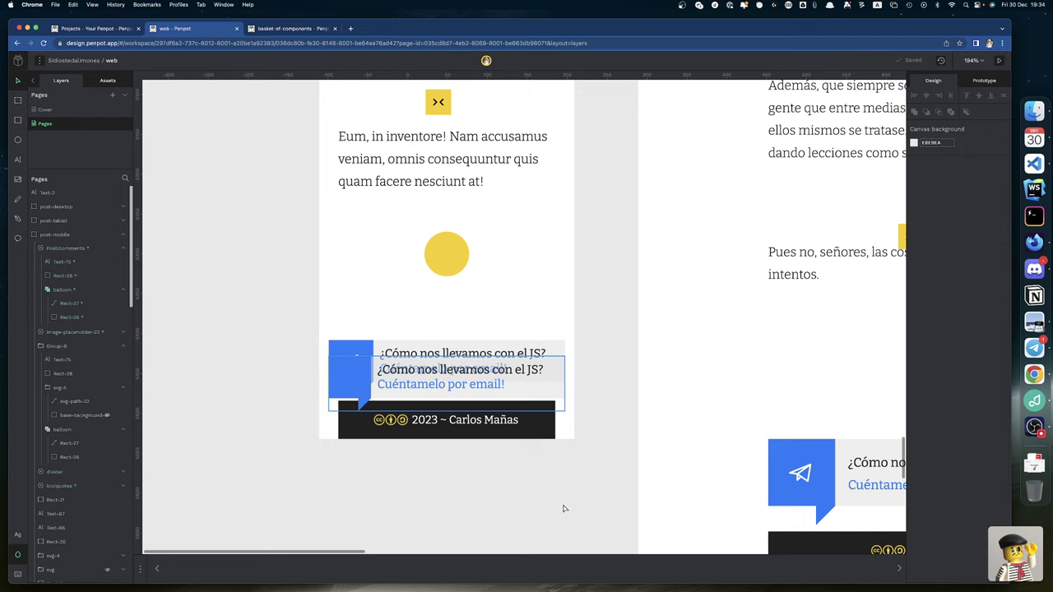
Step: Update the Post/comments main component in the shared library from the adjusted instance on the post-mobile board
left_click(347, 393)
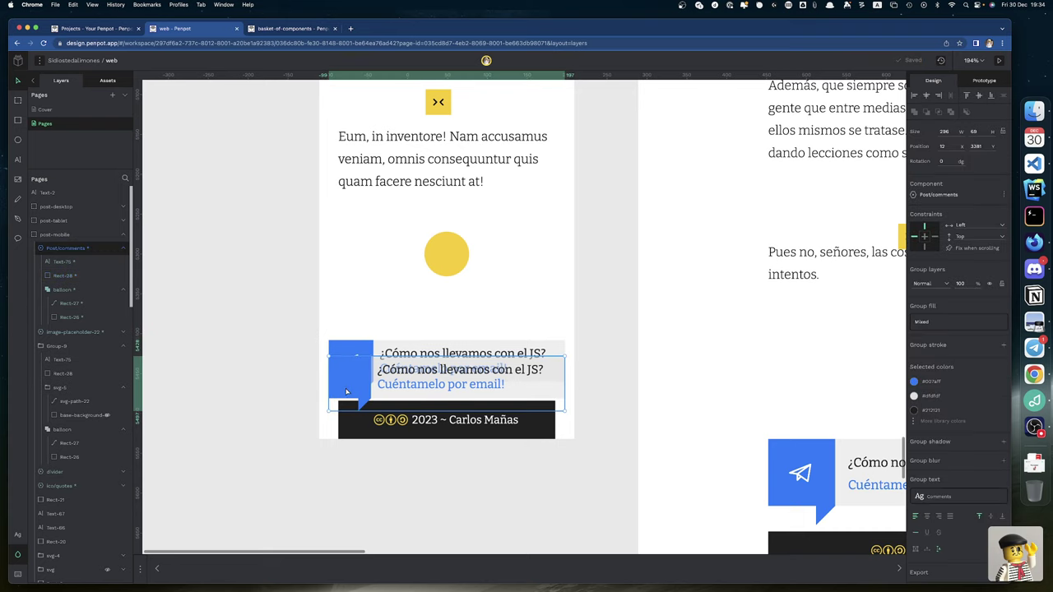
right_click(71, 248)
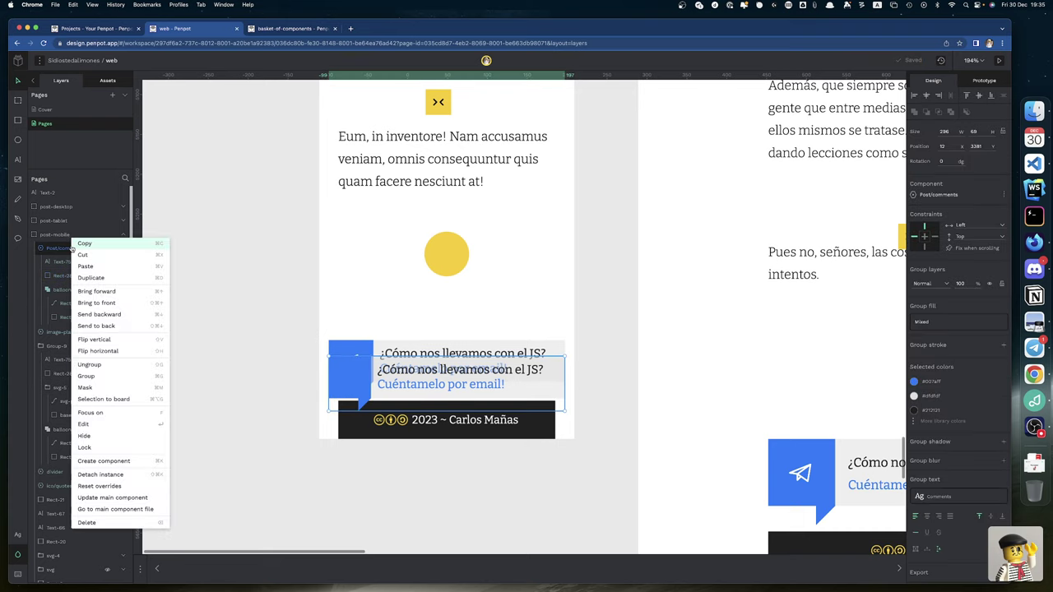
left_click(134, 498)
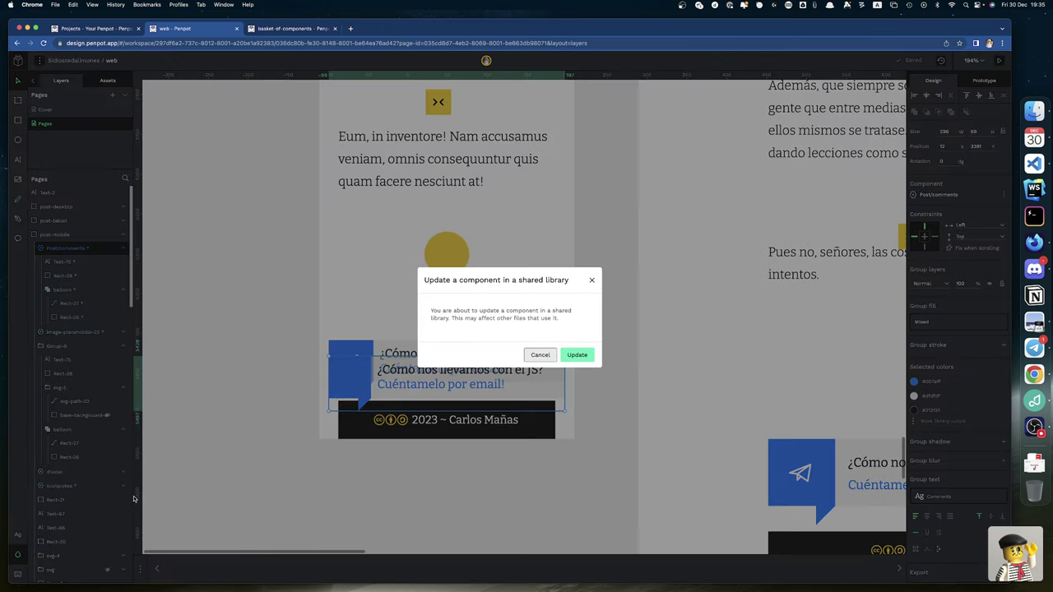
left_click(576, 358)
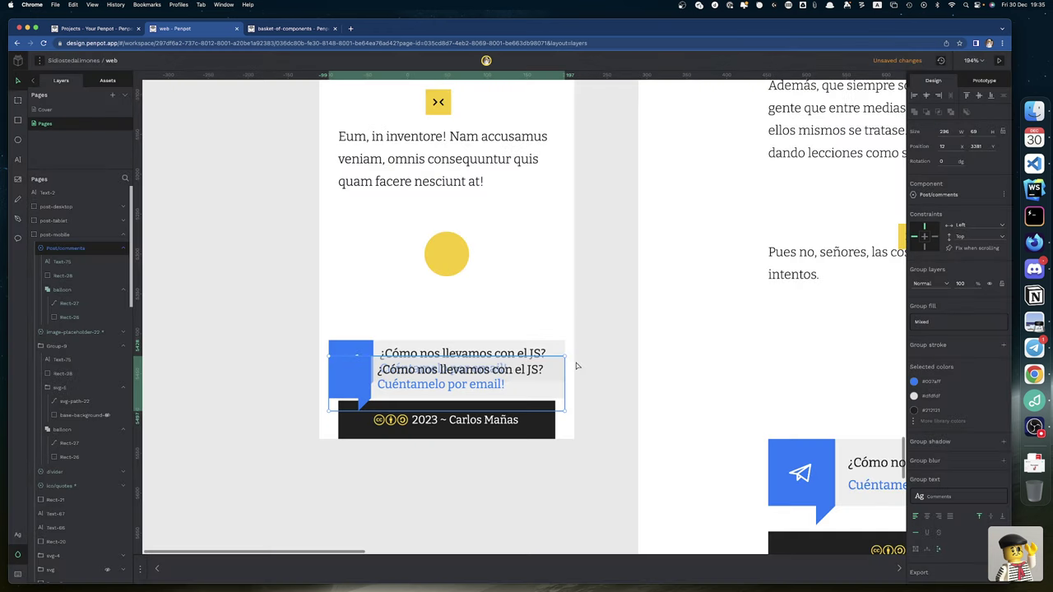
Step: Align the Post/comments instance with the top of the old banner, and delete the old banner's Group-9 from post-mobile
left_click(378, 351, "shift")
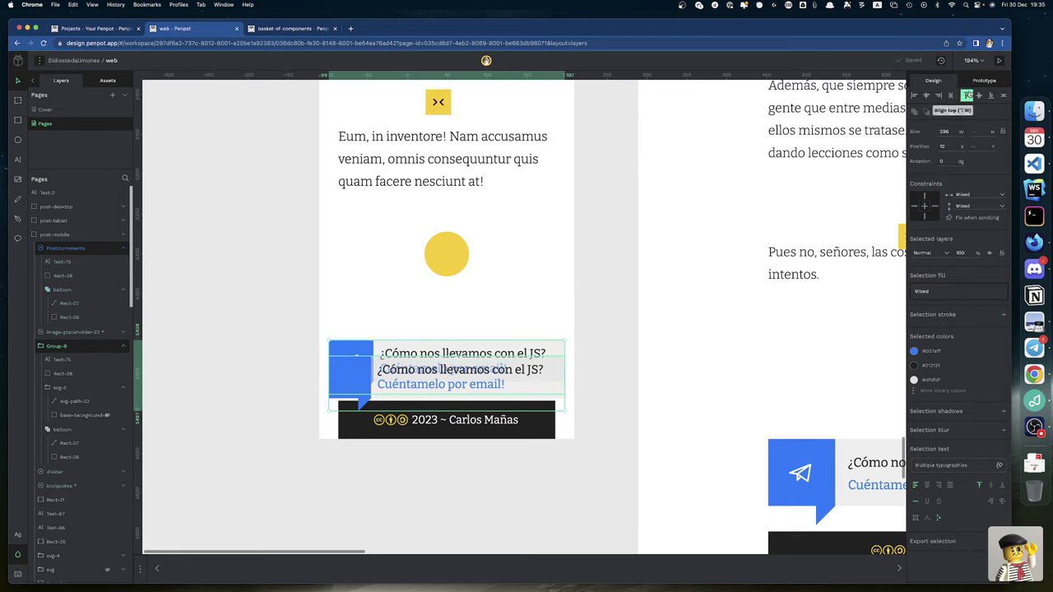
left_click(967, 96)
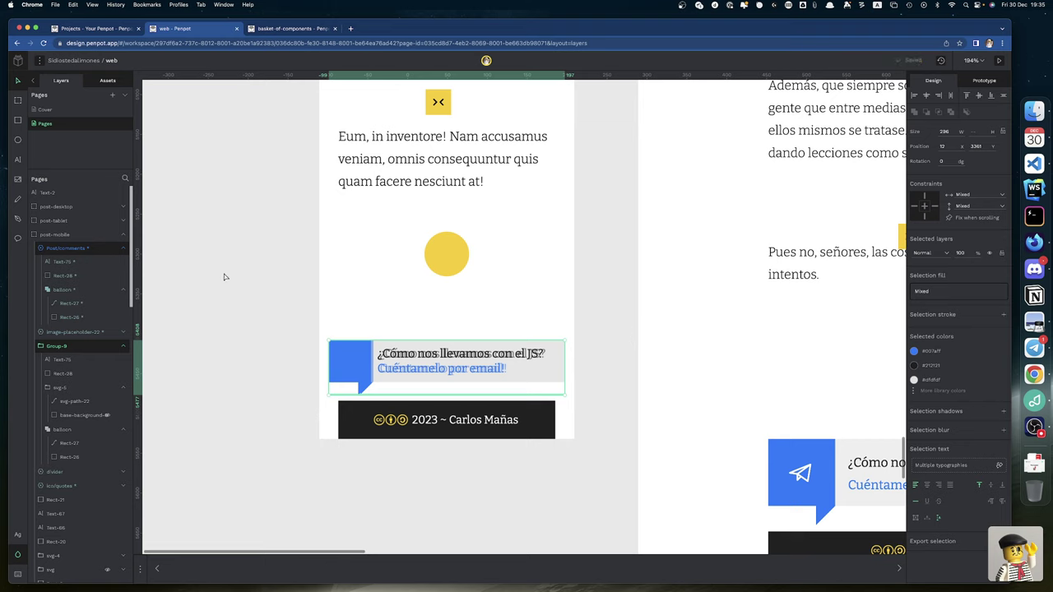
left_click(68, 349)
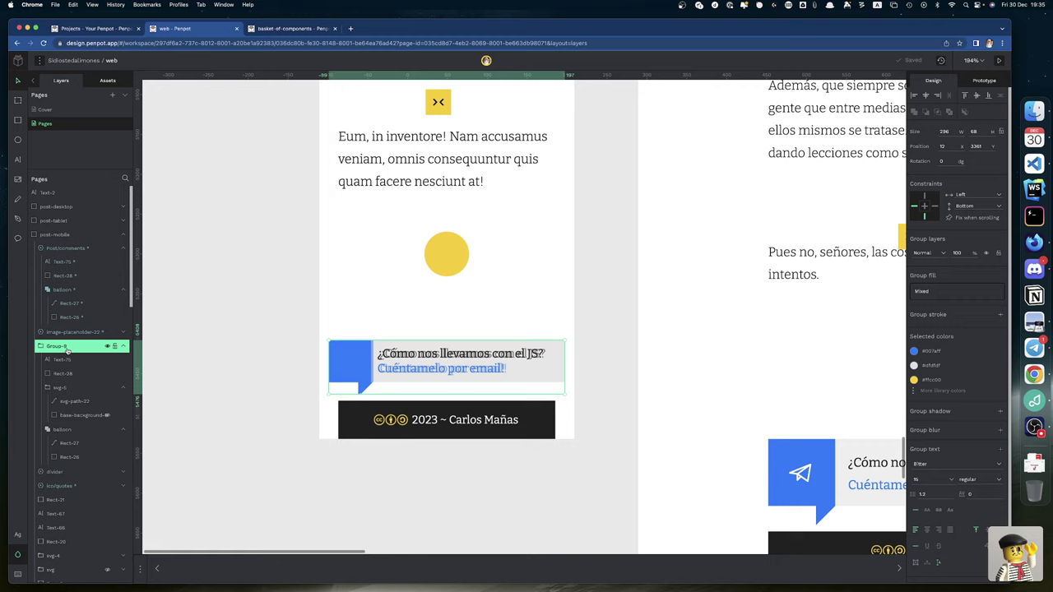
key("Delete")
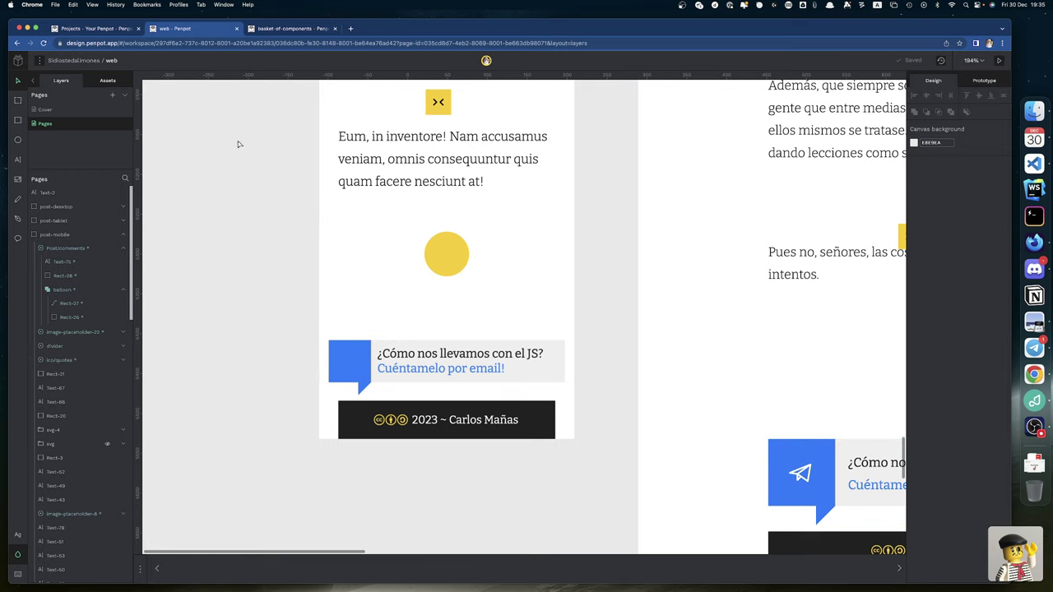
Step: Switch to the basket-of-components file and move the smallest banner's ico/mail-1 icon down the layer tree, between post-desktop and post-tablet
left_click(270, 29)
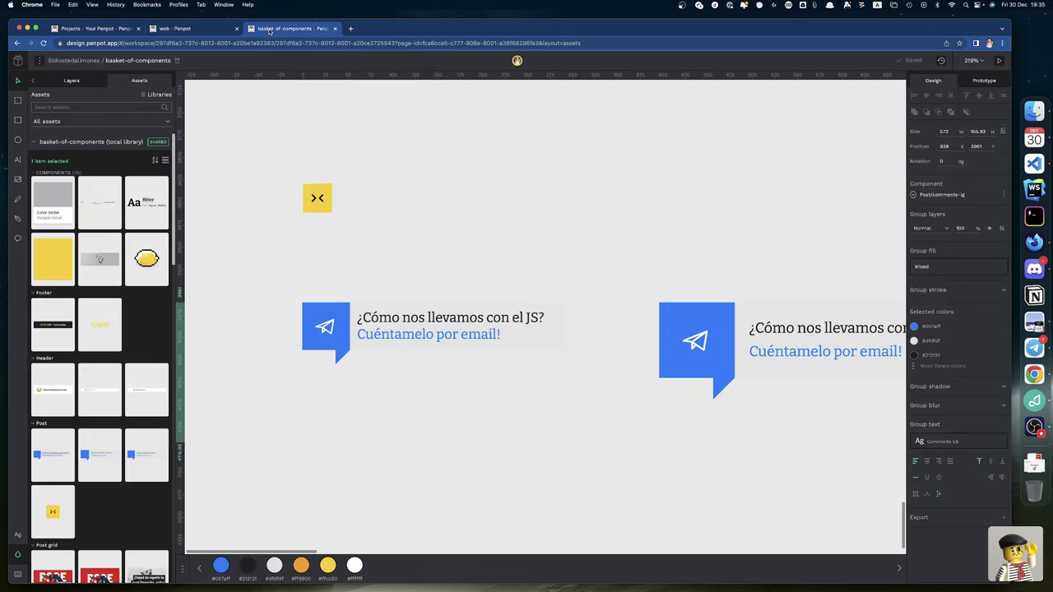
left_click(327, 333)
double_click(327, 333)
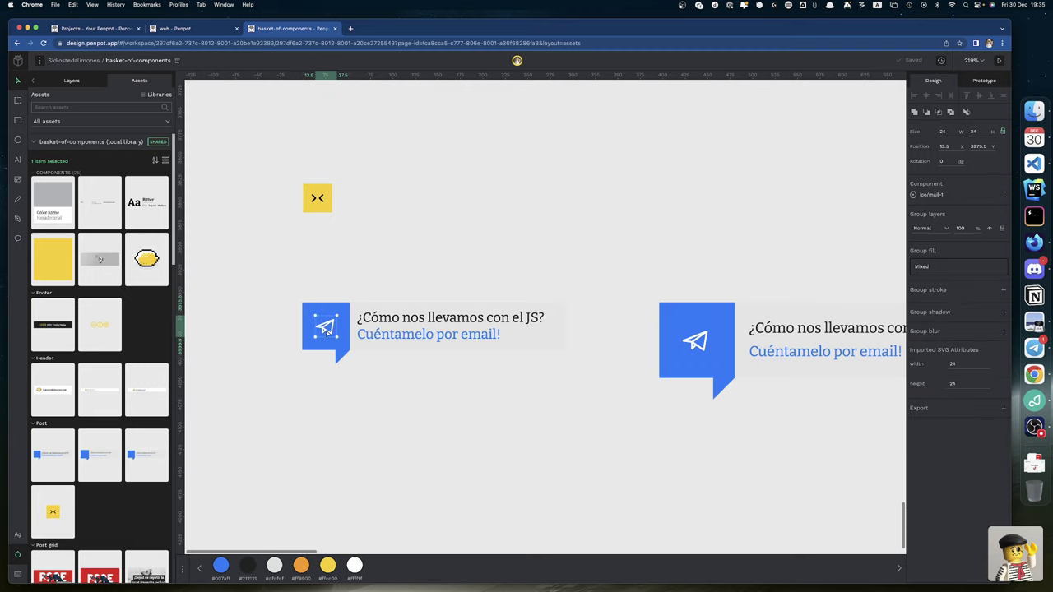
left_click(71, 80)
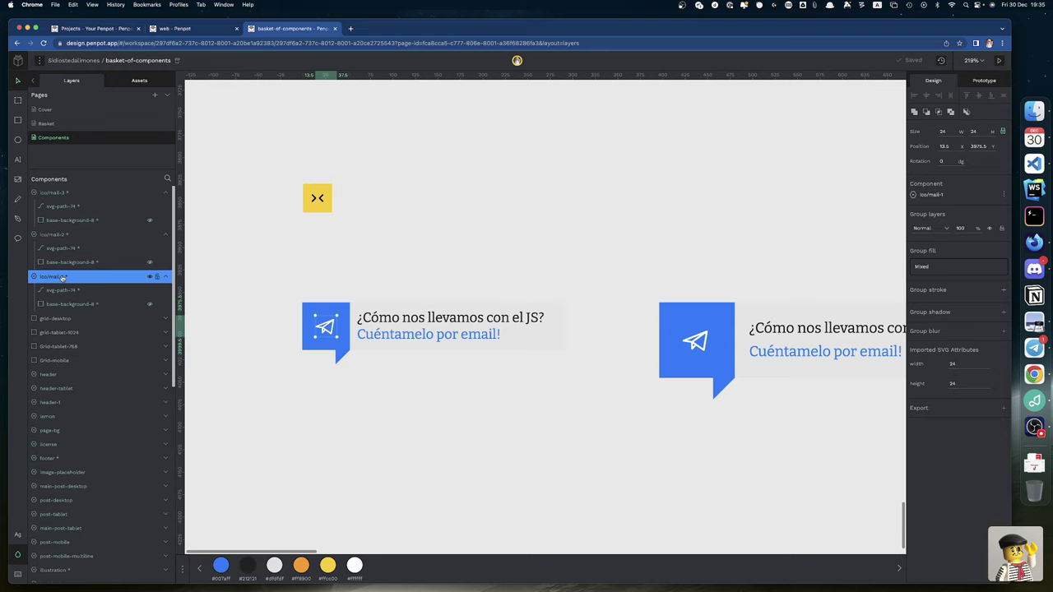
left_click(307, 310)
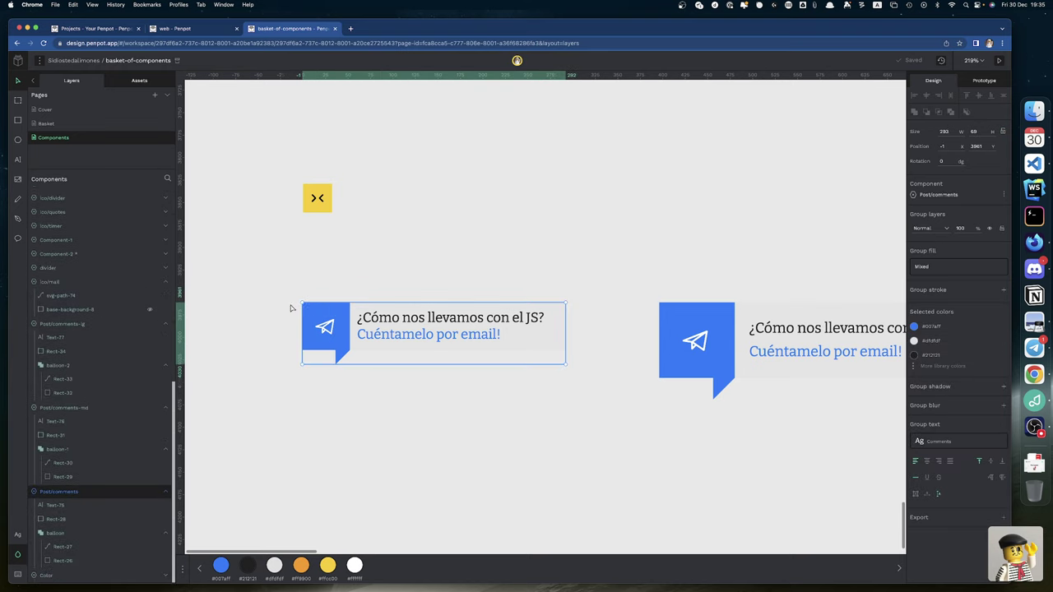
scroll(55, 494, "up", 10)
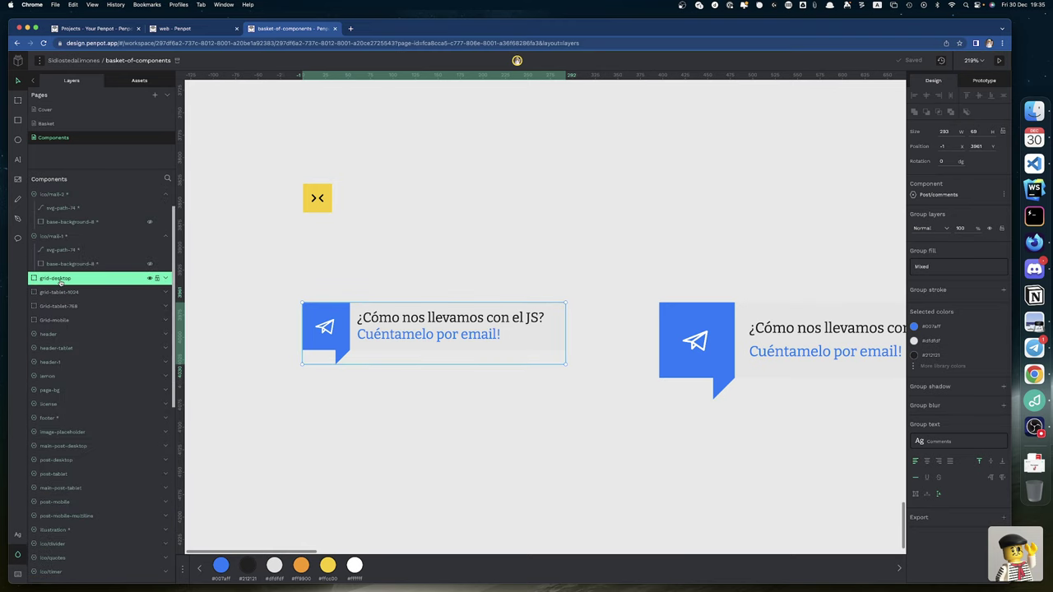
left_click(51, 237)
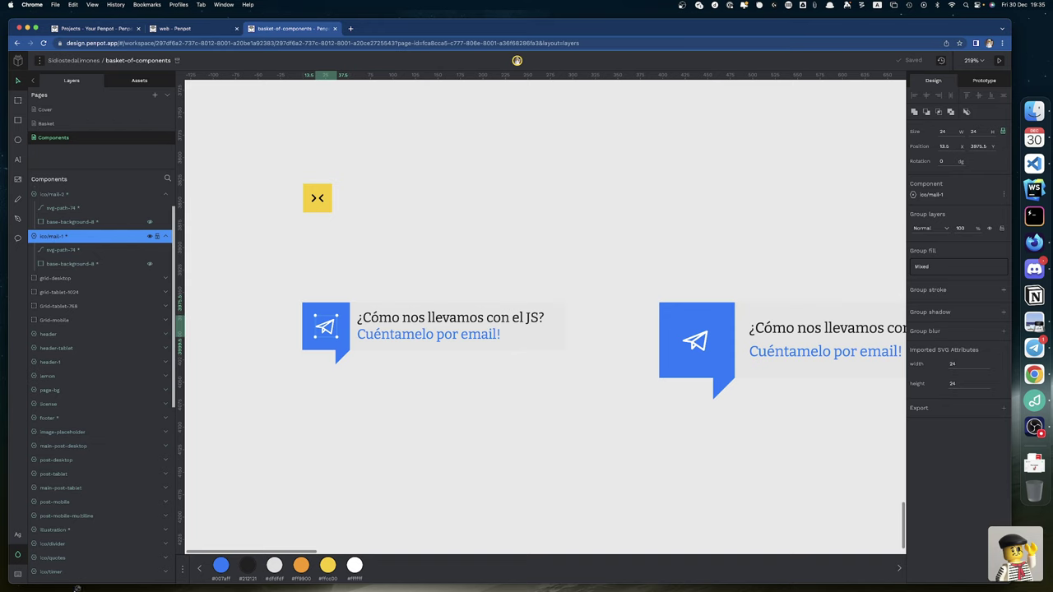
left_click_drag(64, 406, 71, 476)
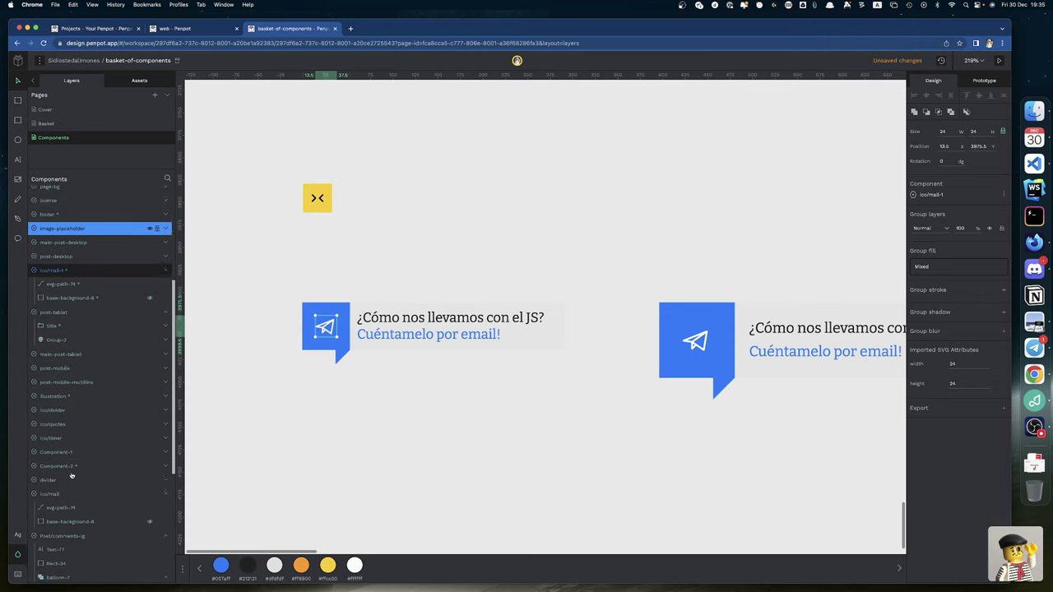
Step: Move ico/mail-1 further down the layer tree, past divider and ico/mail into Post/comments-lg under Text-77
scroll(71, 475, "down", 2)
left_click(69, 274)
left_click(60, 262)
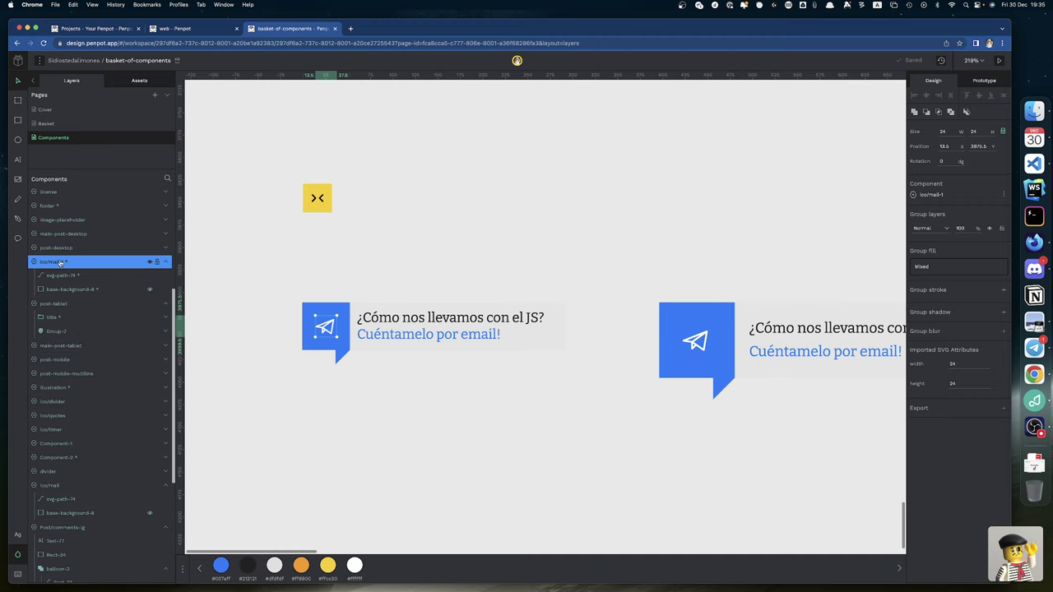
left_click_drag(60, 262, 73, 540)
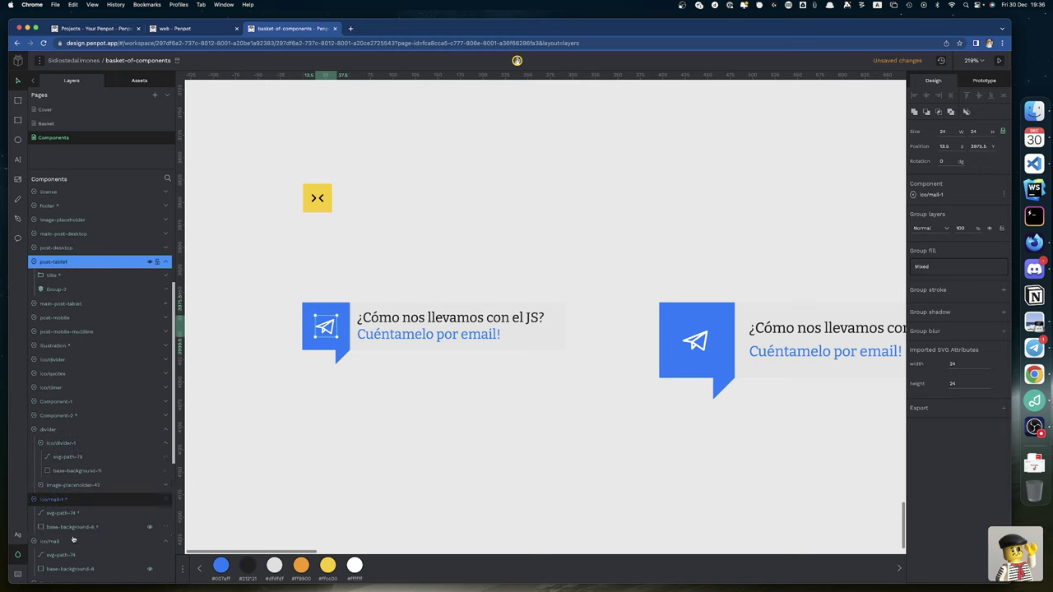
scroll(73, 540, "down", 2)
left_click(56, 376)
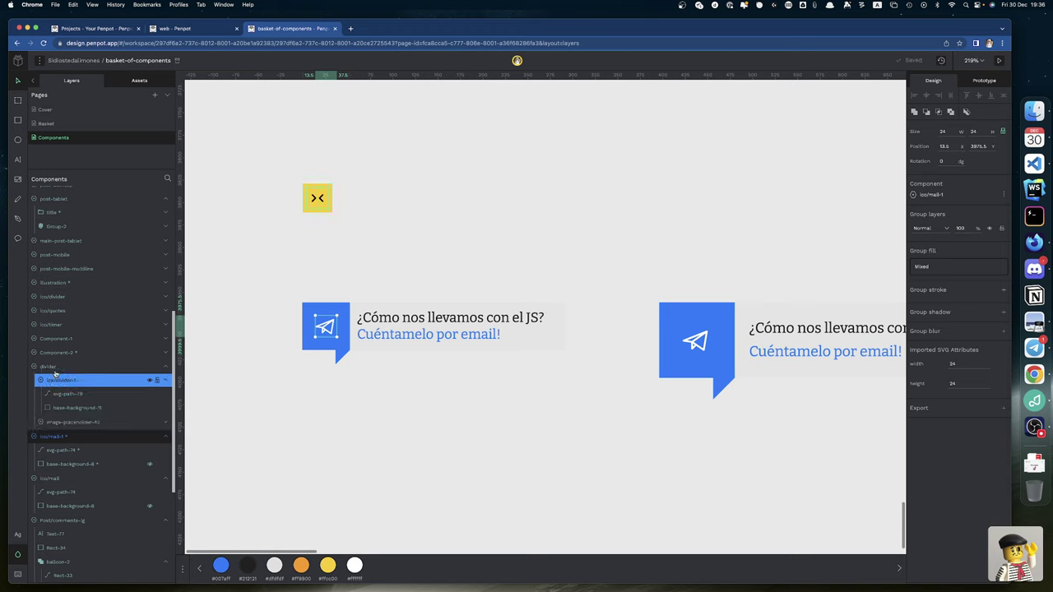
scroll(61, 494, "down", 1)
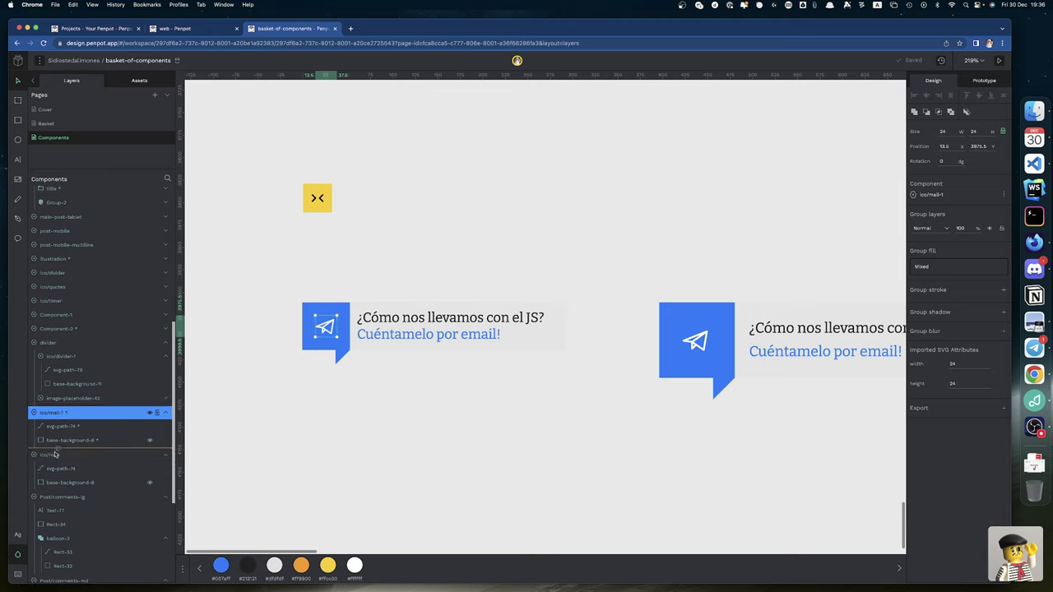
left_click_drag(54, 504, 54, 519)
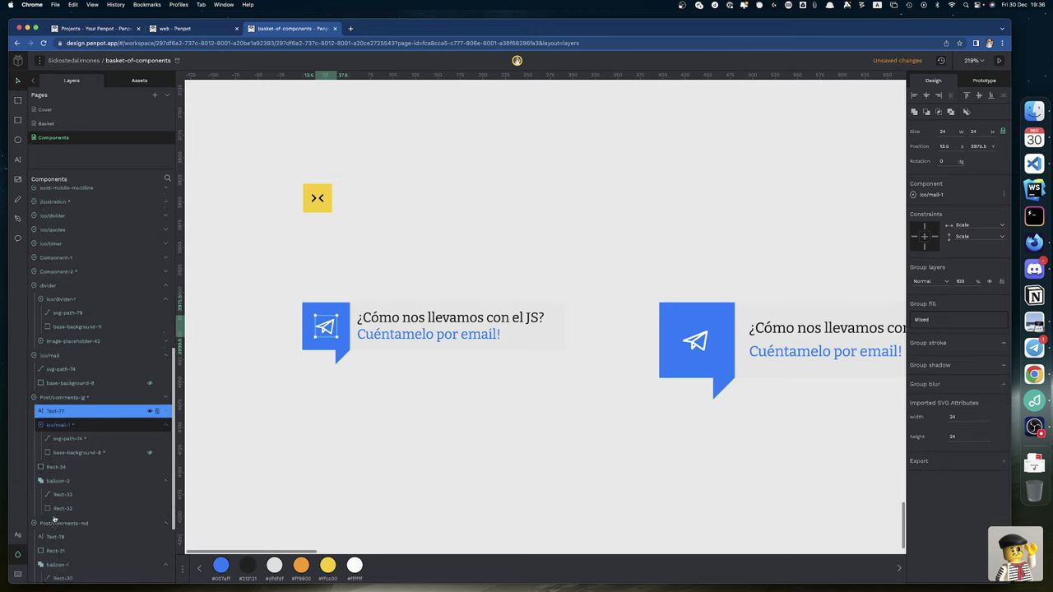
Step: Examine on the canvas which elements the Post/comments-lg and ico/mail layers cover
scroll(55, 520, "down", 1)
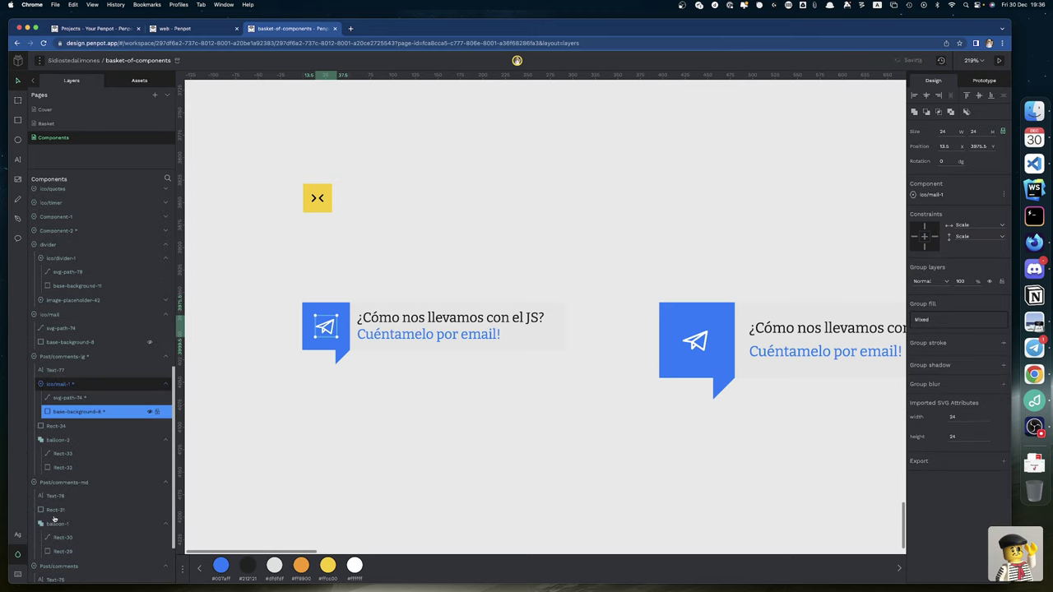
left_click(73, 359)
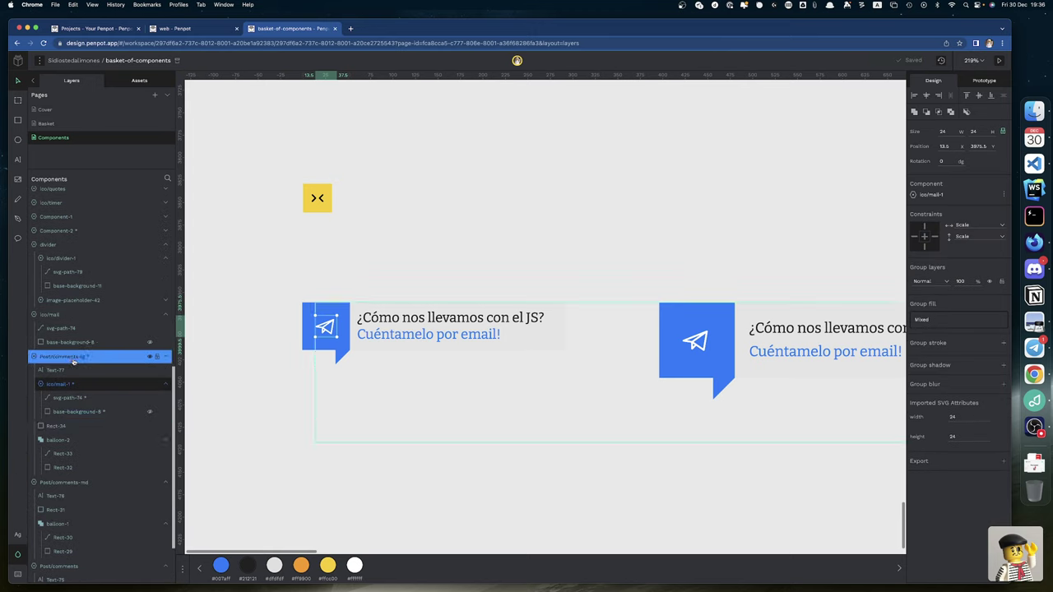
left_click(72, 315)
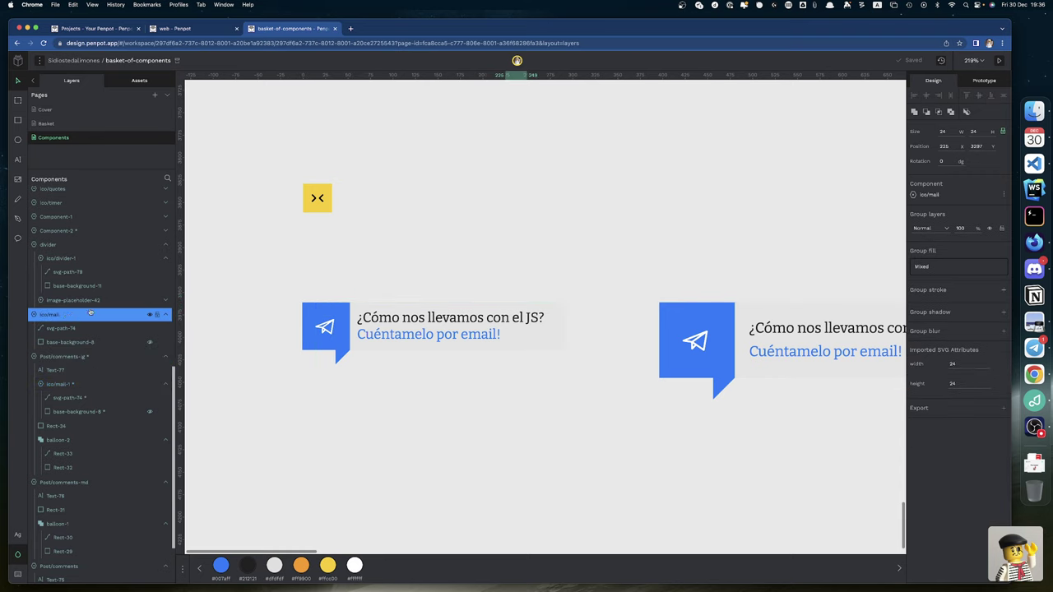
scroll(329, 315, "down", 10)
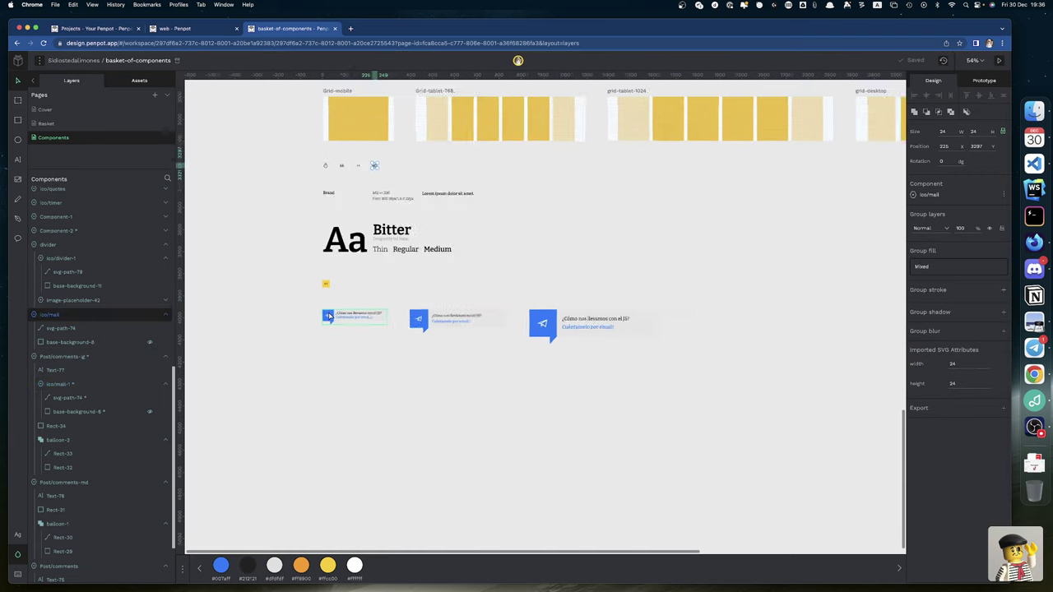
scroll(328, 315, "up", 3)
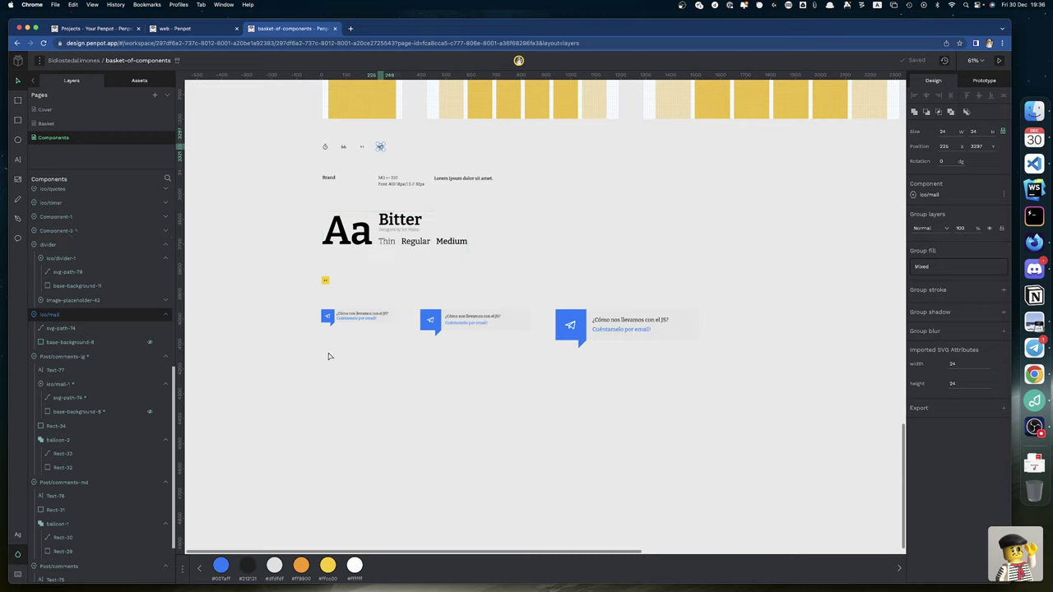
scroll(328, 356, "up", 8)
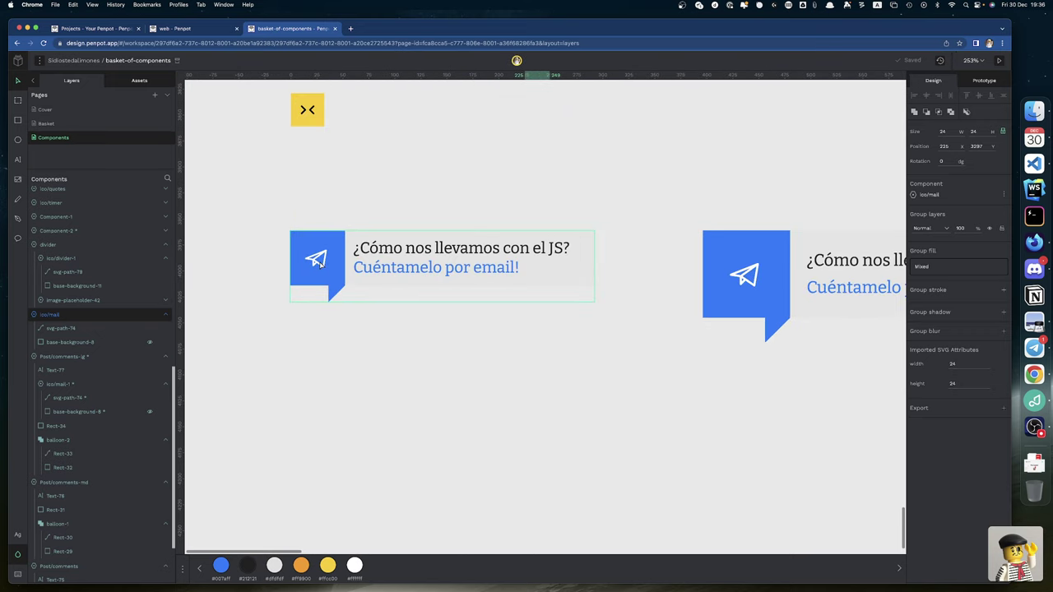
left_click(75, 360)
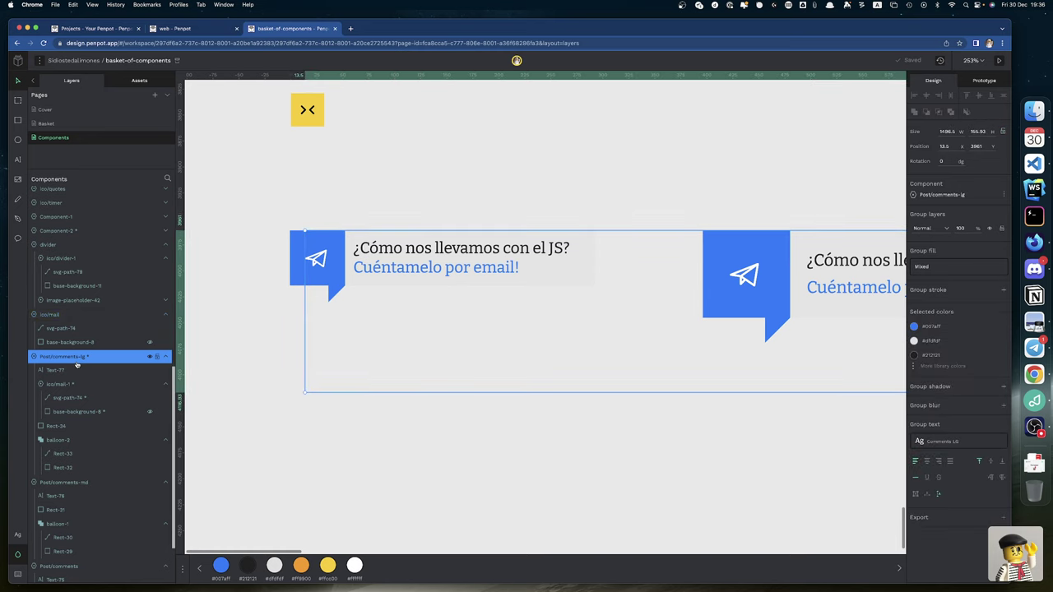
right_click(73, 359)
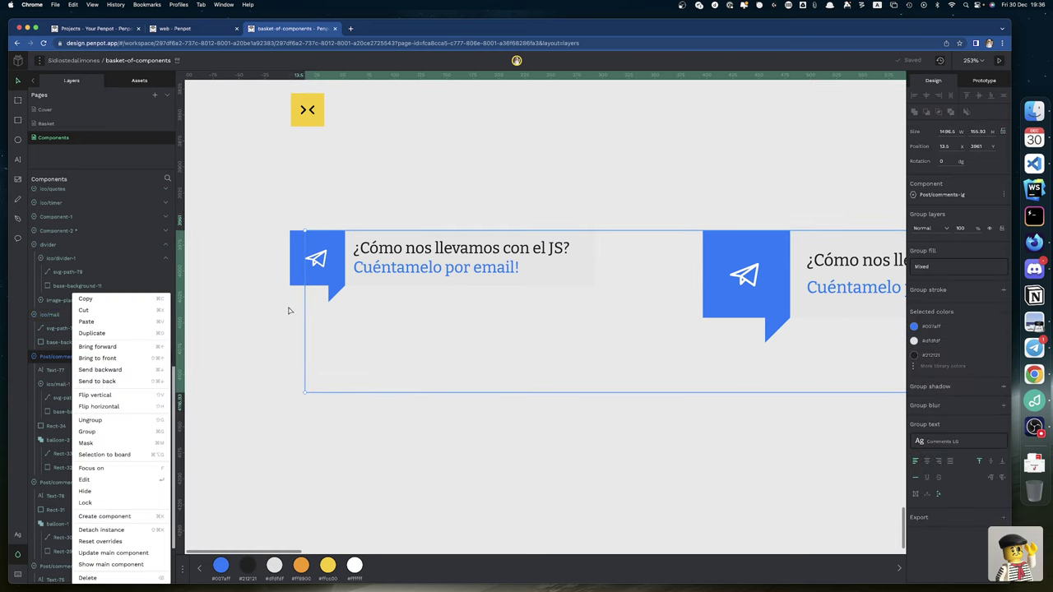
left_click(258, 326)
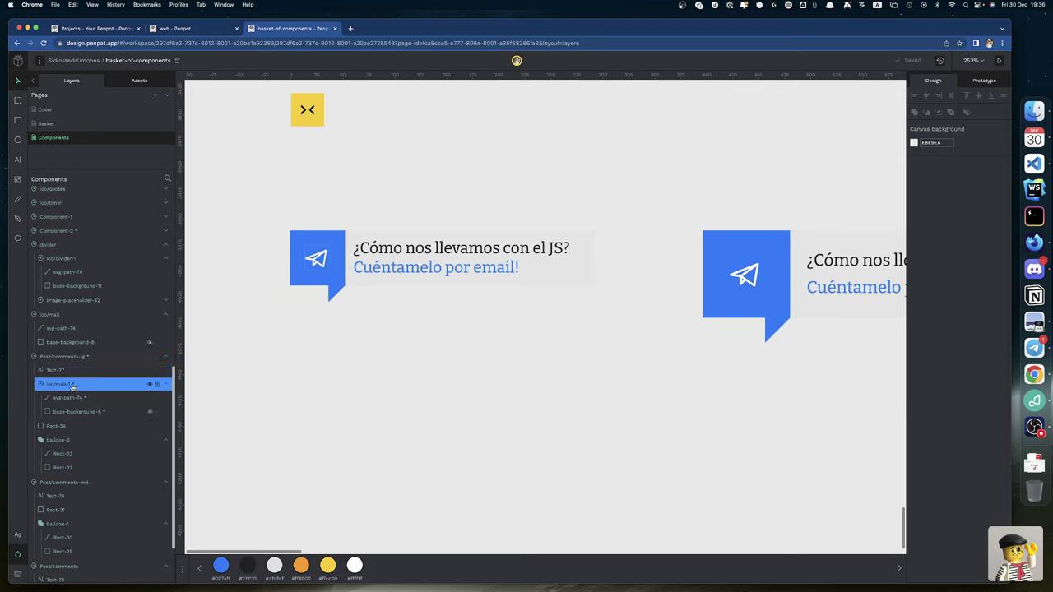
Step: Move ico/mail-1 out of Post/comments-lg to the top of the Post/comments component, above Text-75
scroll(72, 385, "down", 3)
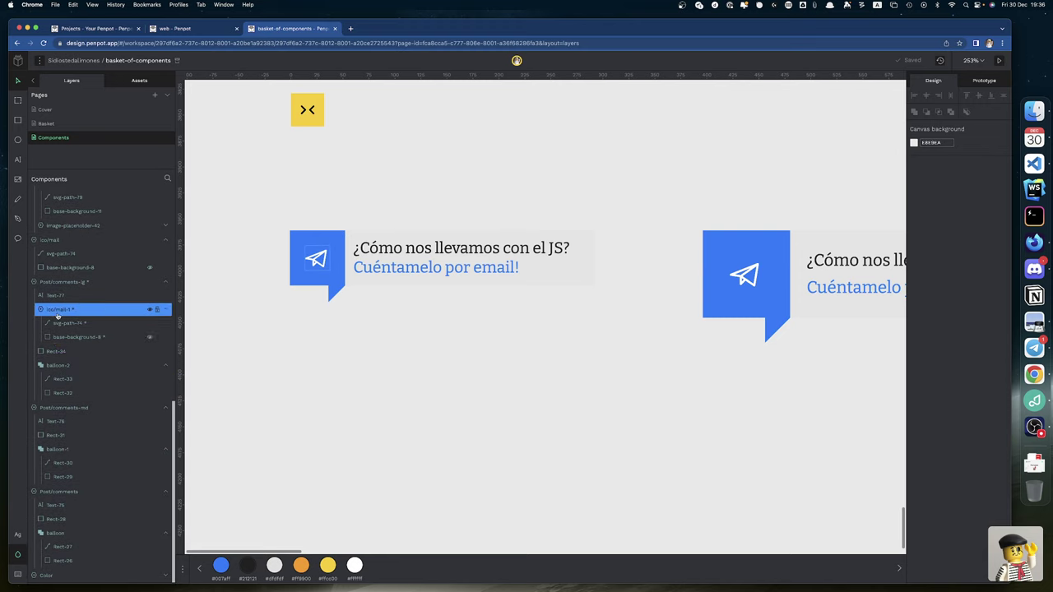
left_click(57, 313)
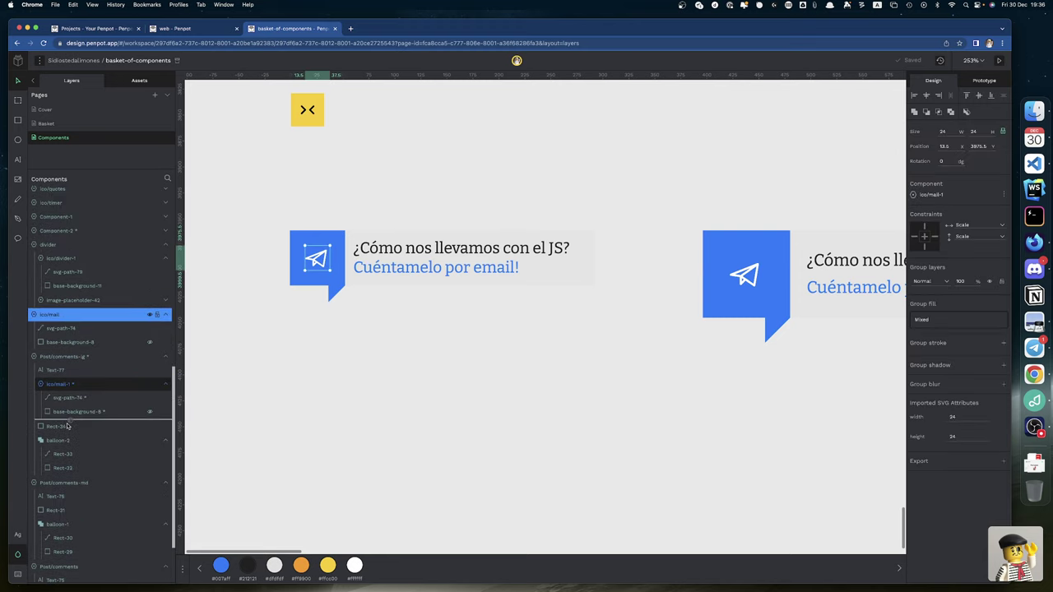
left_click(74, 576)
key("cmd+v")
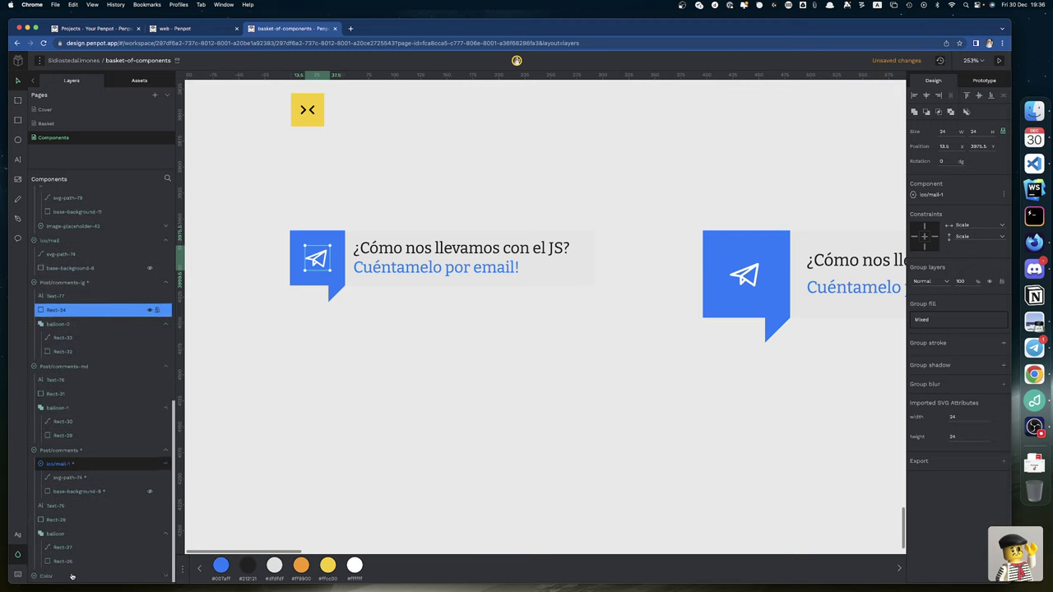
Step: Collapse ico/mail-1 in the layer tree and update the Post/comments main component with the added icon
left_click(77, 464)
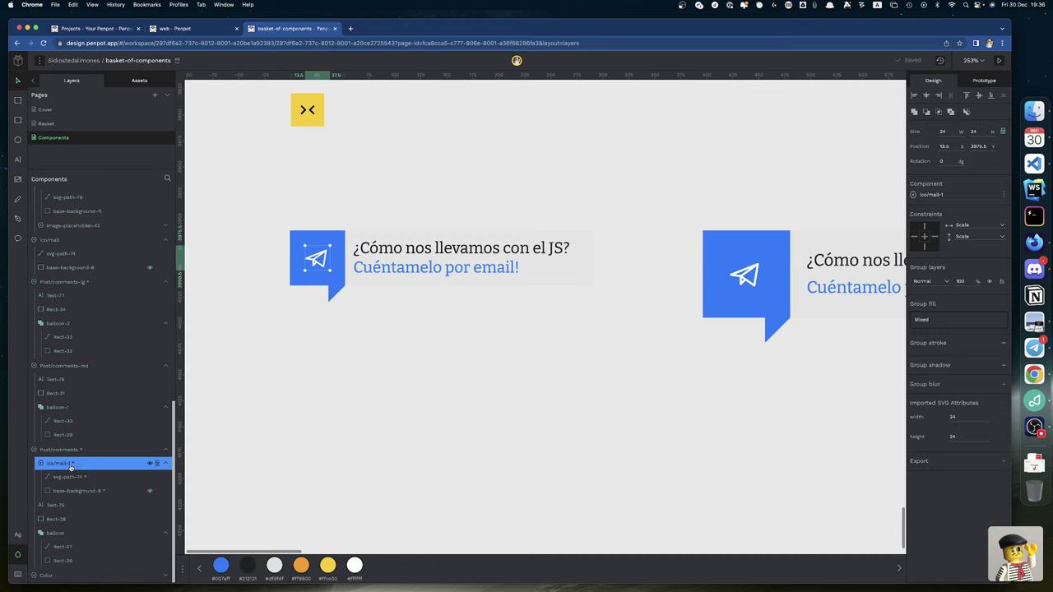
left_click(165, 466)
left_click(64, 478)
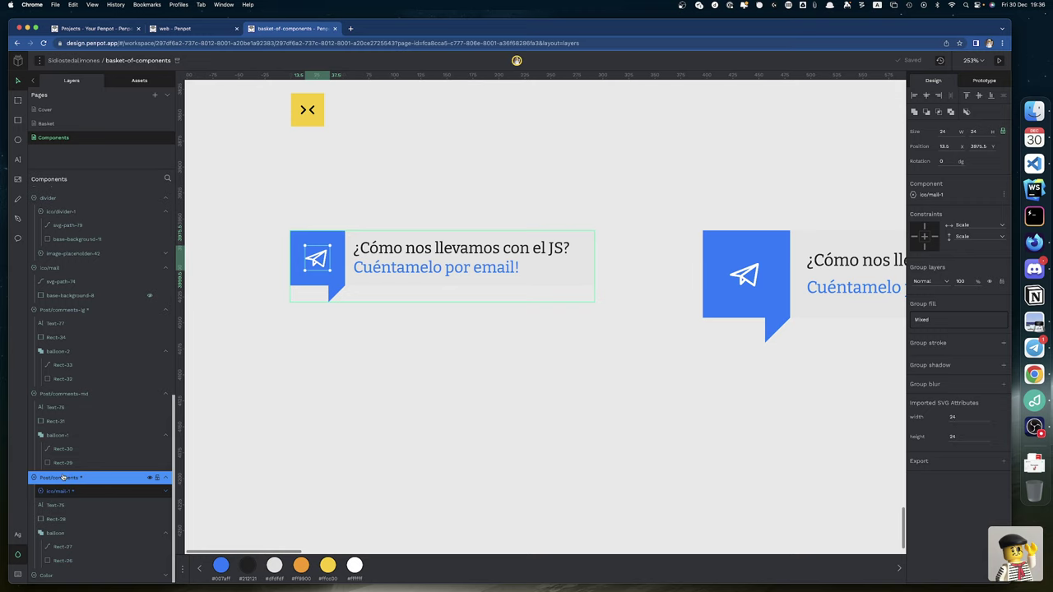
right_click(63, 479)
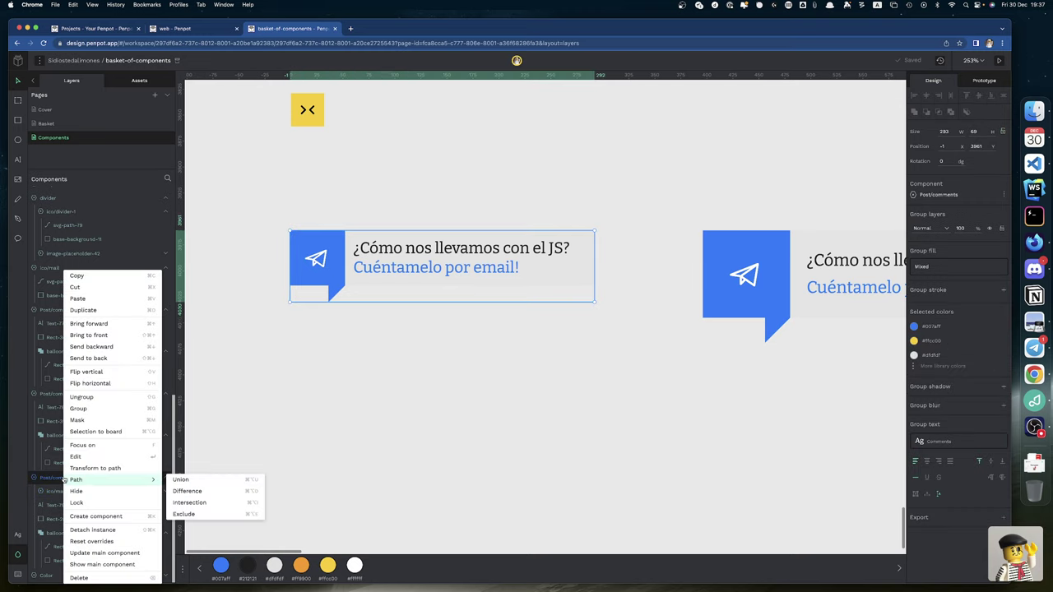
left_click(99, 552)
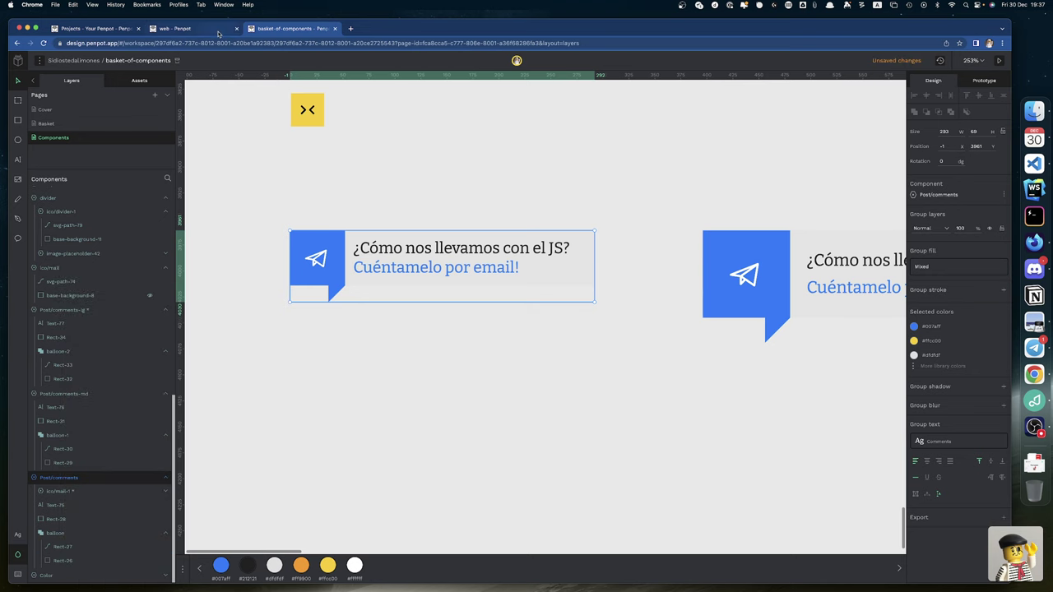
Step: Apply the shared library updates in the web file and reset the overrides of the divider instance on the post-mobile board
left_click(211, 31)
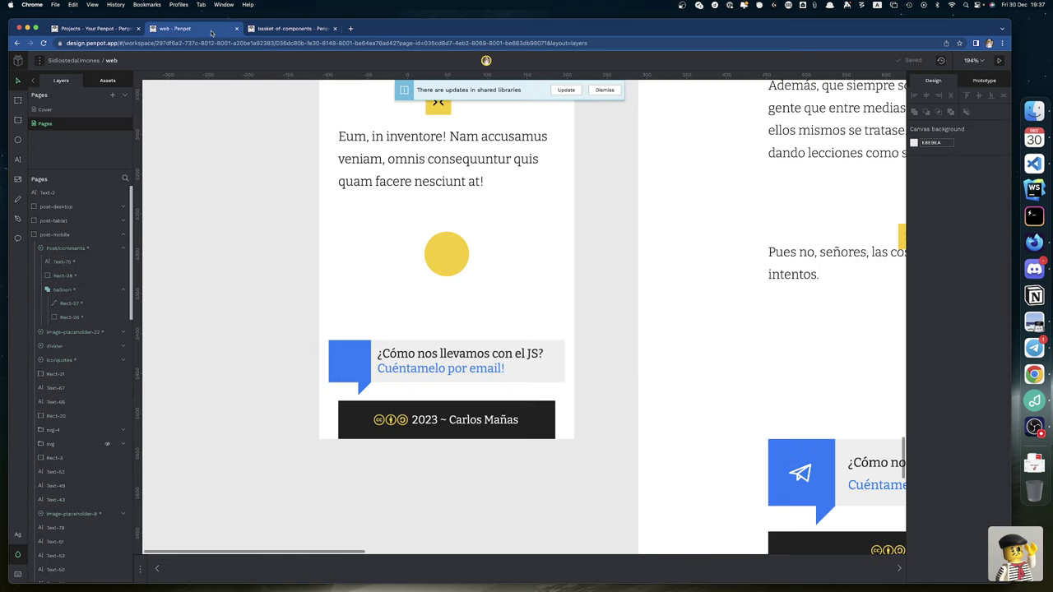
left_click(565, 89)
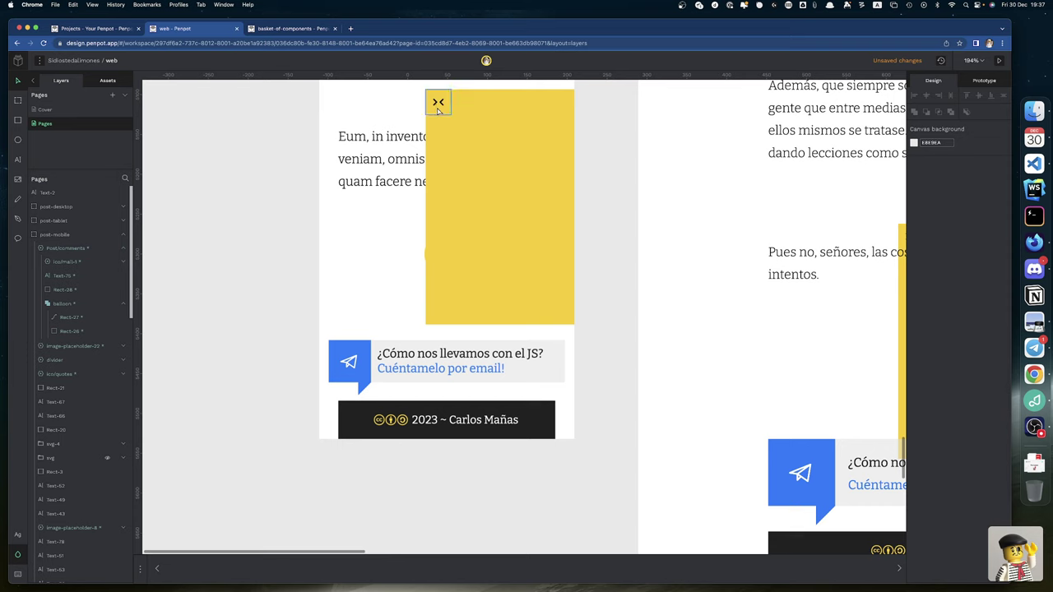
left_click(437, 105)
right_click(438, 102)
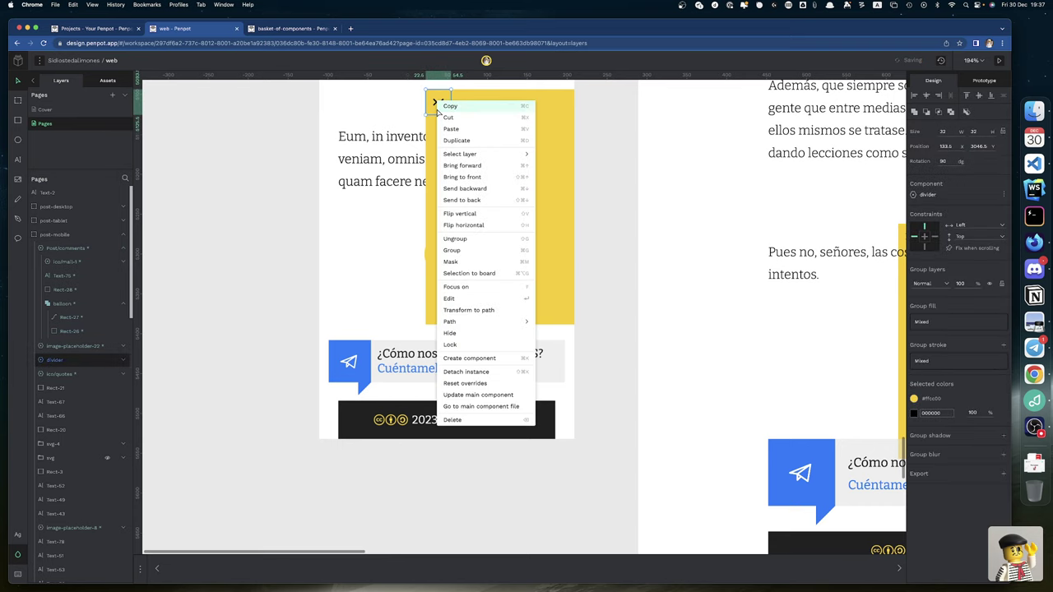
left_click(465, 384)
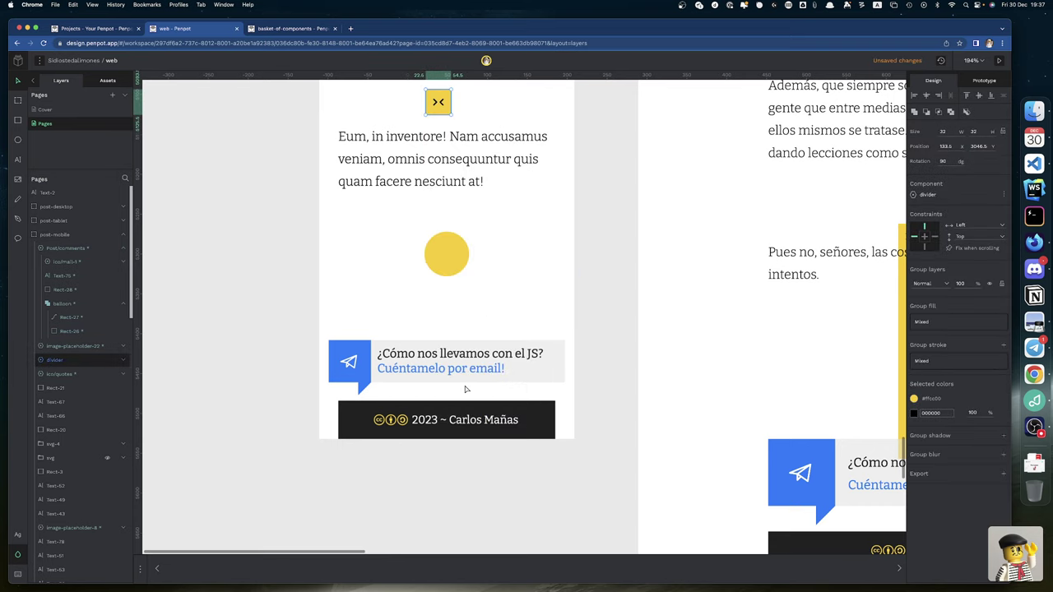
Step: Update the divider main component in the shared library from the post-mobile instance, and select the Post/comments banner
right_click(439, 112)
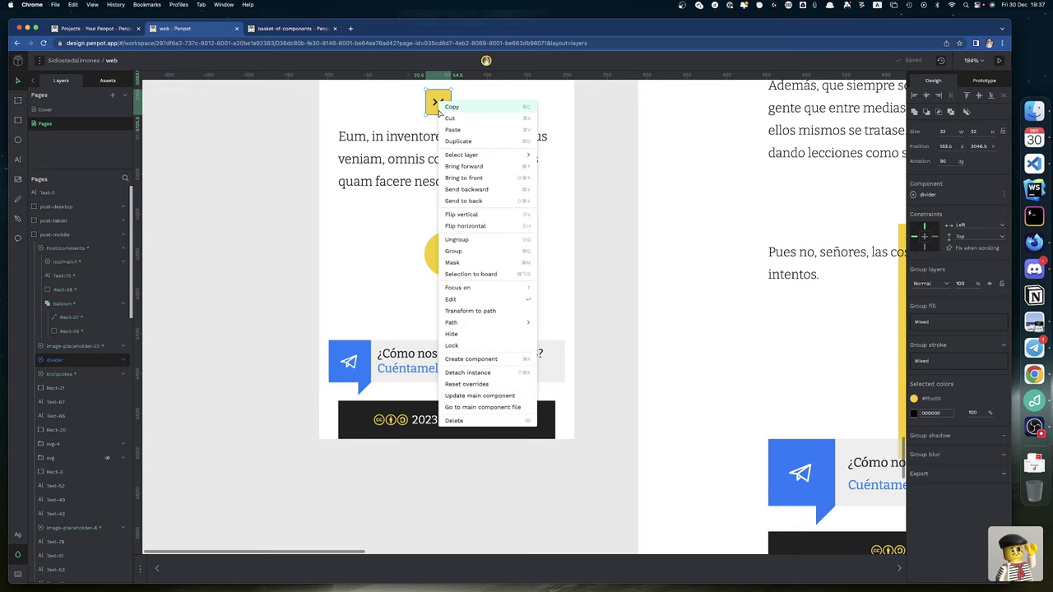
left_click(475, 400)
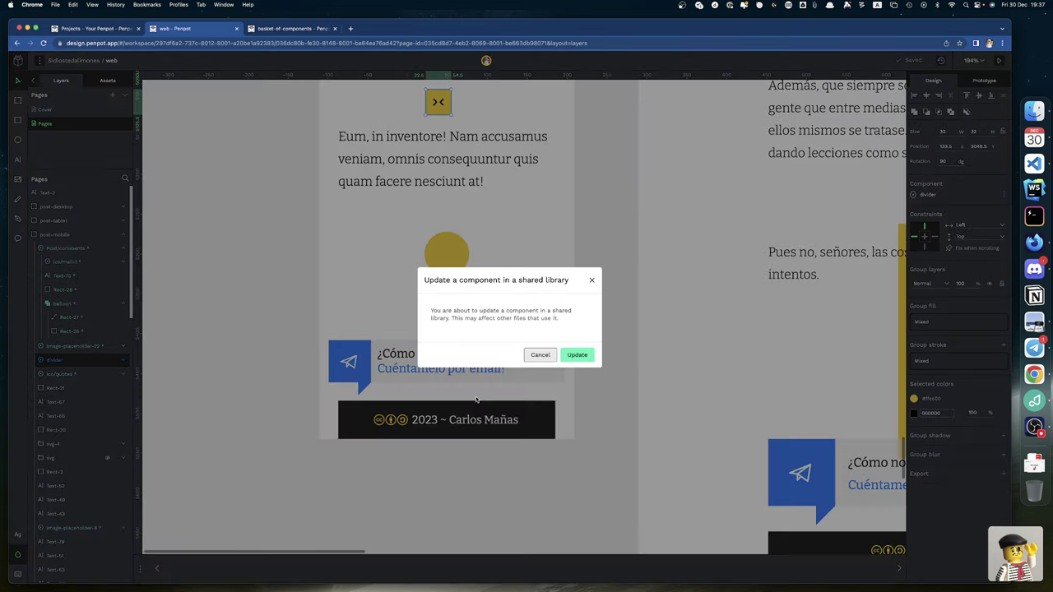
left_click(586, 356)
left_click(536, 375)
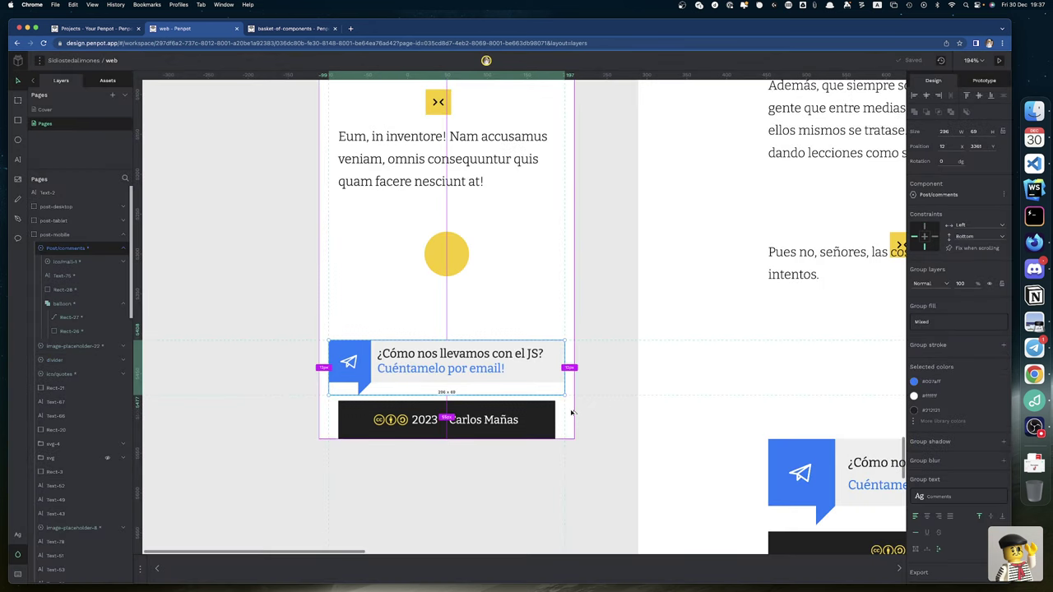
scroll(572, 413, "right", 10)
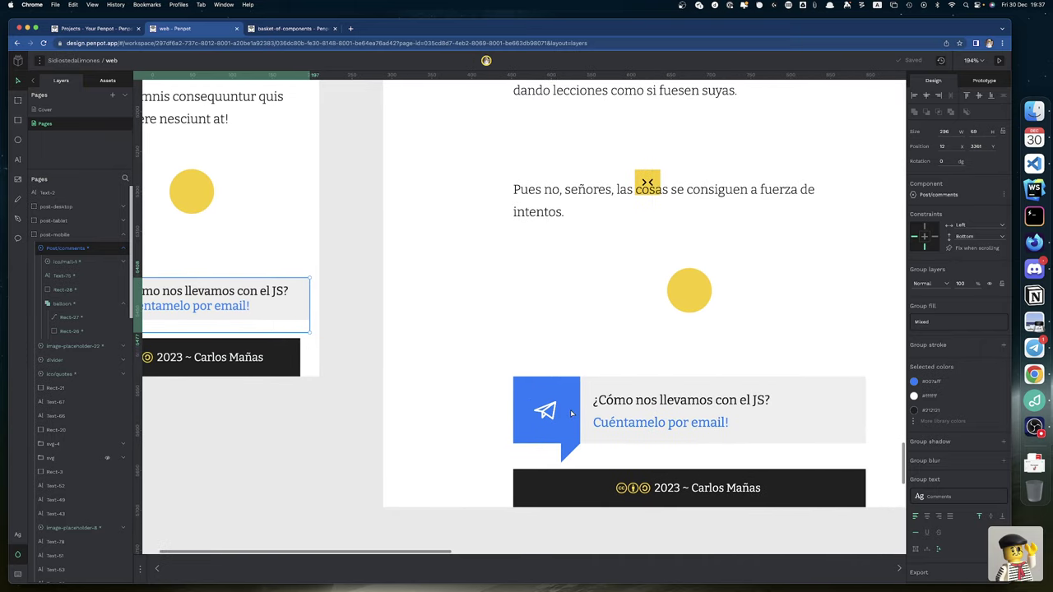
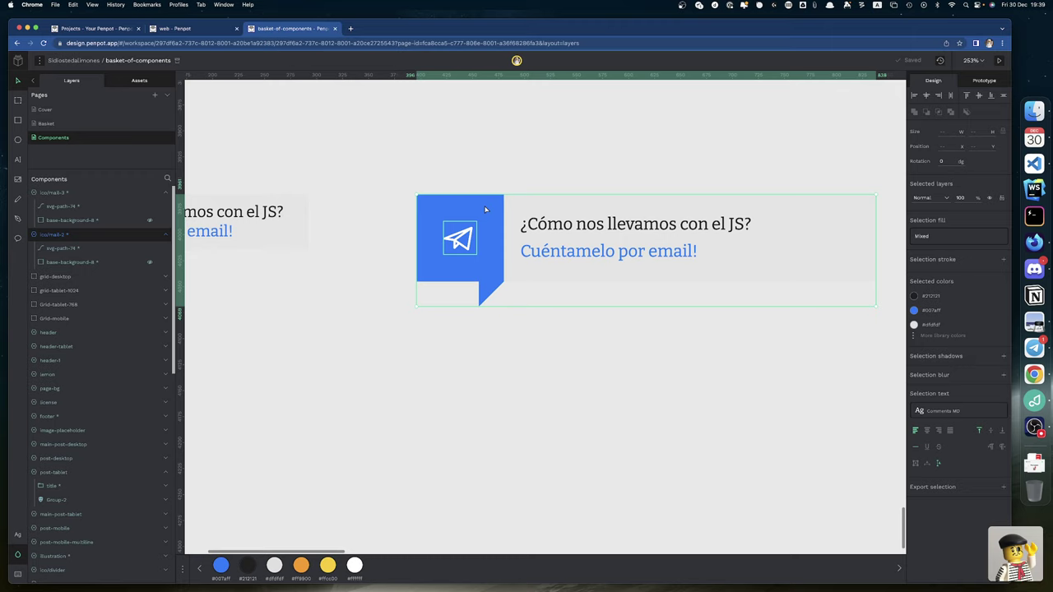
right_click(485, 209)
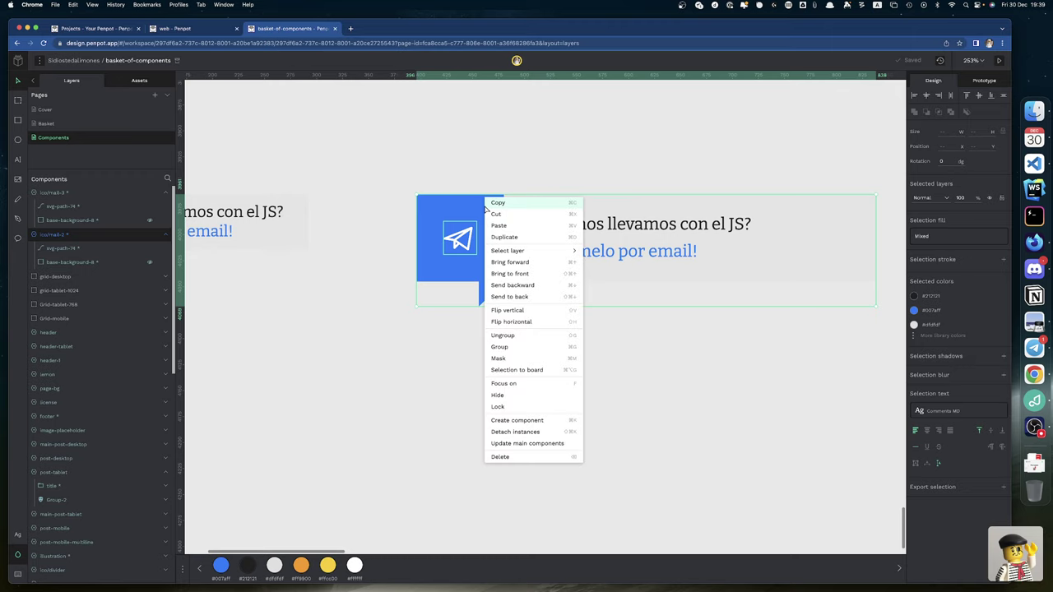
left_click(502, 347)
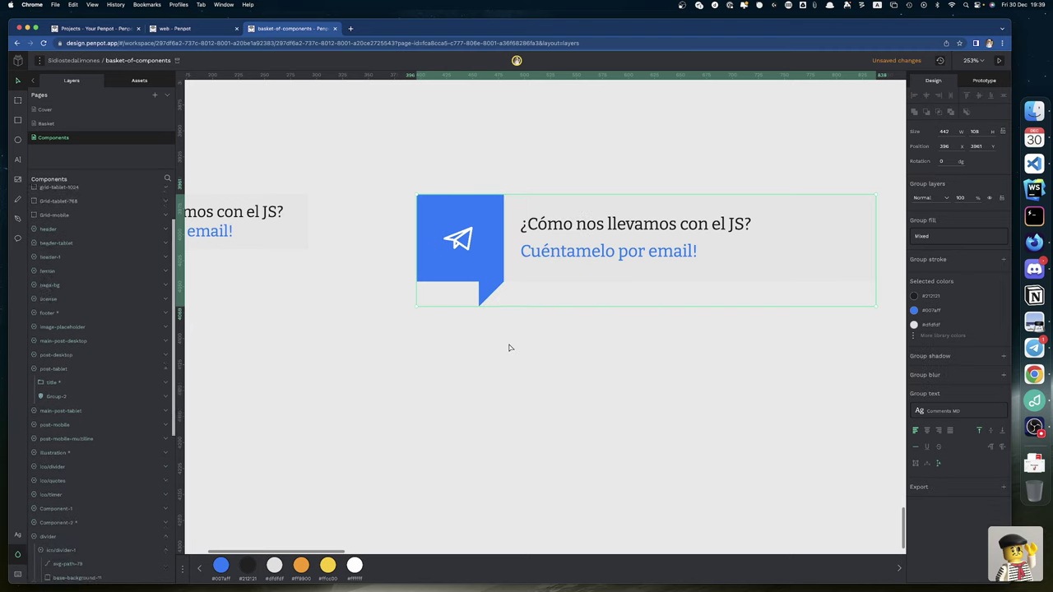
left_click(65, 464)
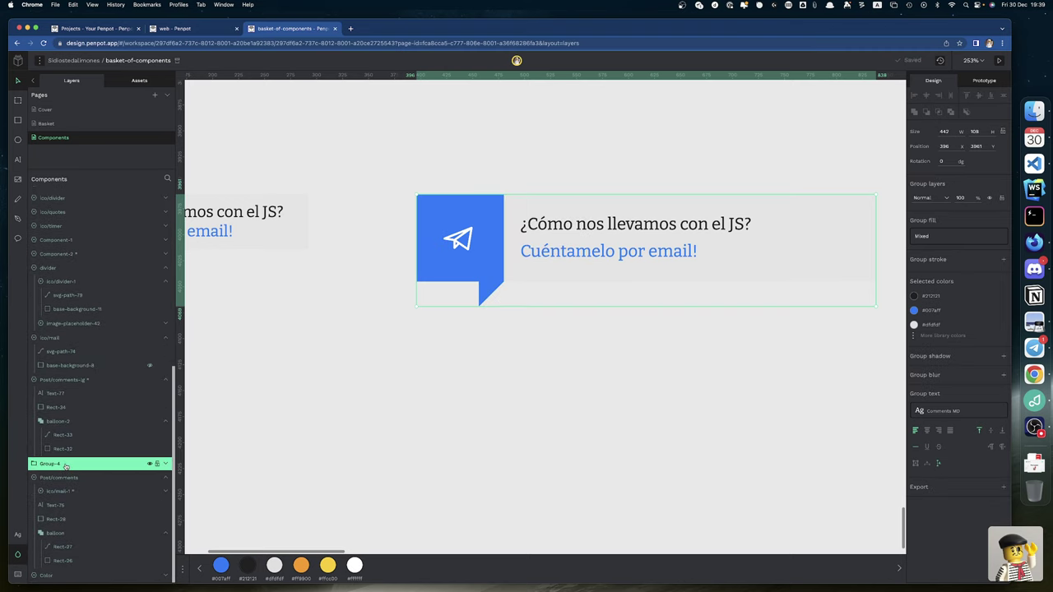
right_click(66, 463)
left_click(86, 471)
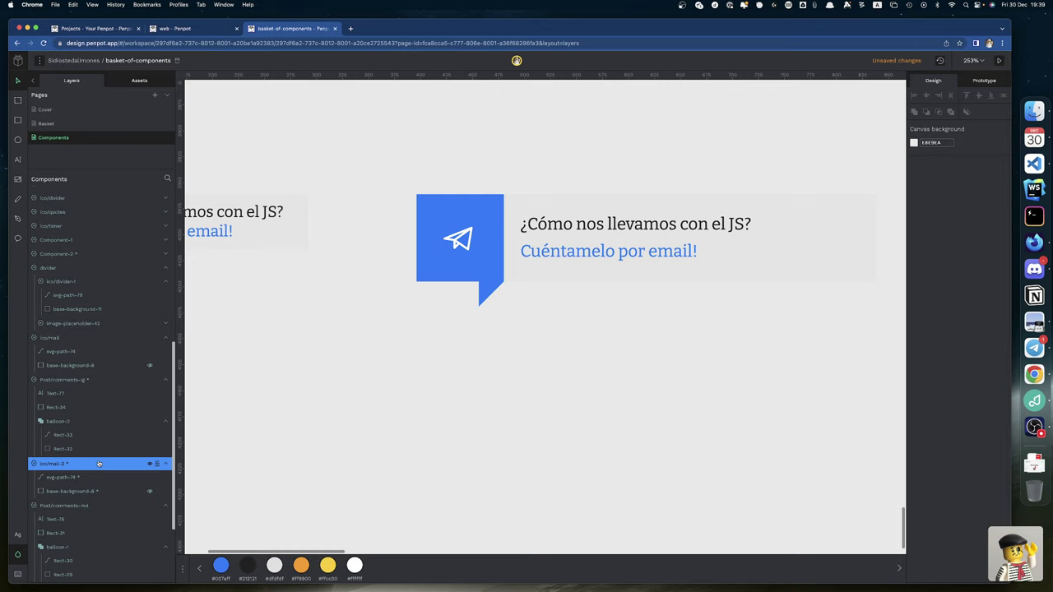
Step: Move ico/mail-2 into the Post/comments-md component, directly below Text-76, and update the Post/comments-md main component
left_click(61, 506)
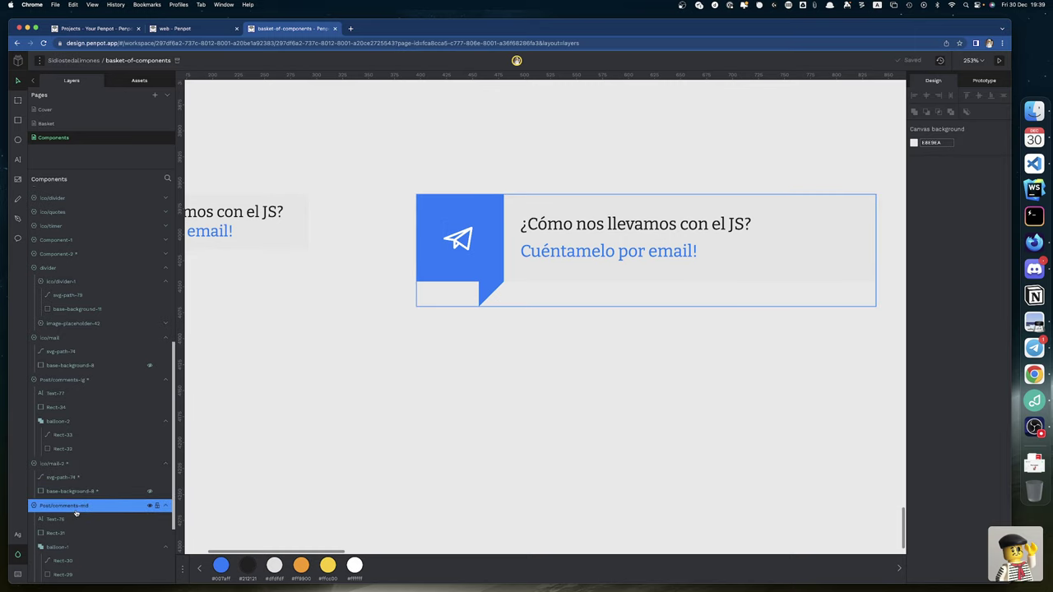
left_click(59, 463)
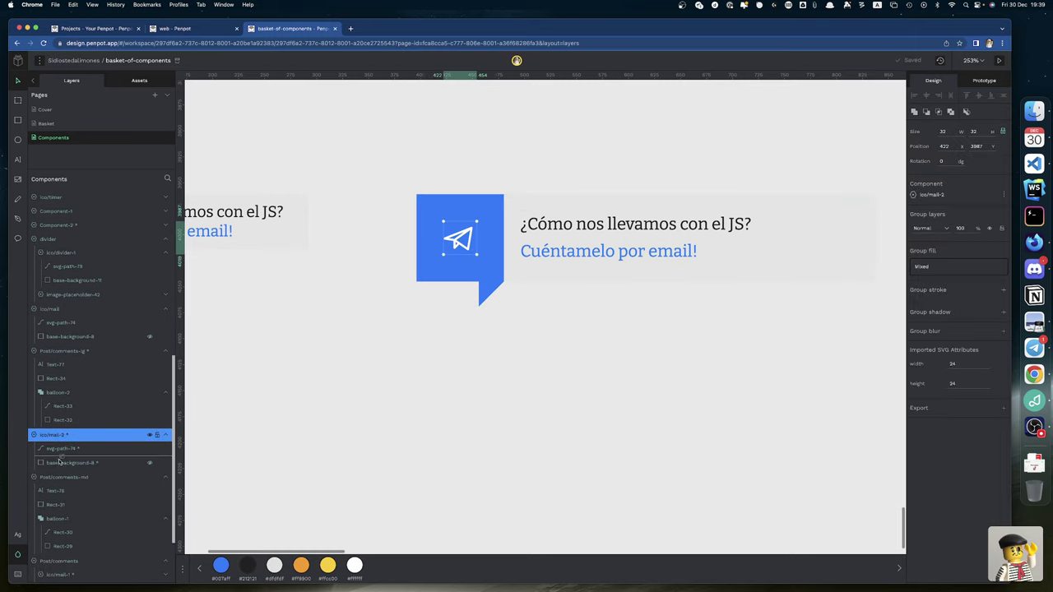
left_click_drag(59, 463, 55, 445)
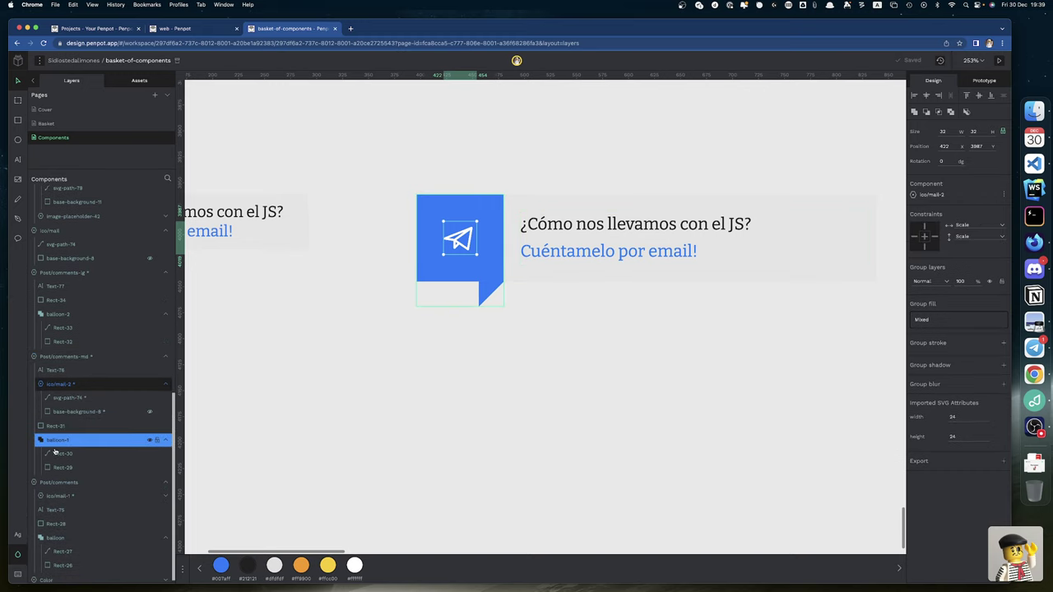
left_click(69, 357)
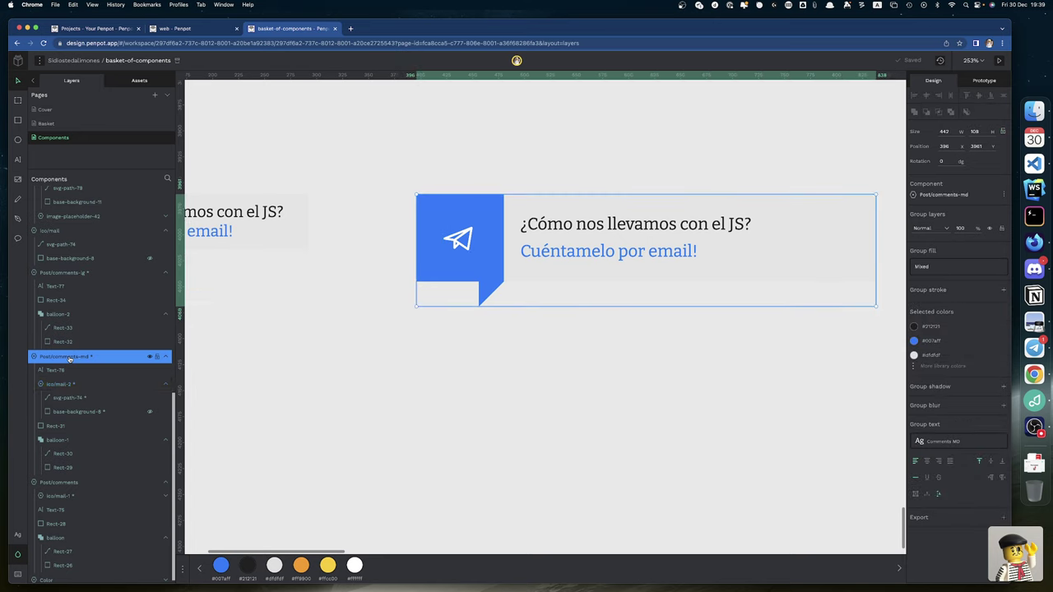
right_click(69, 357)
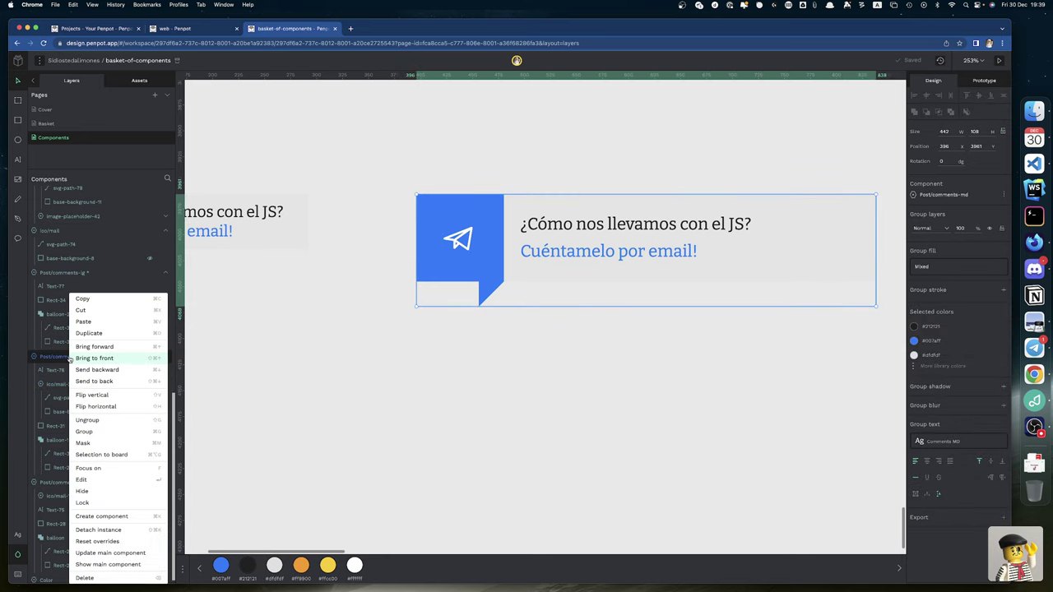
left_click(115, 554)
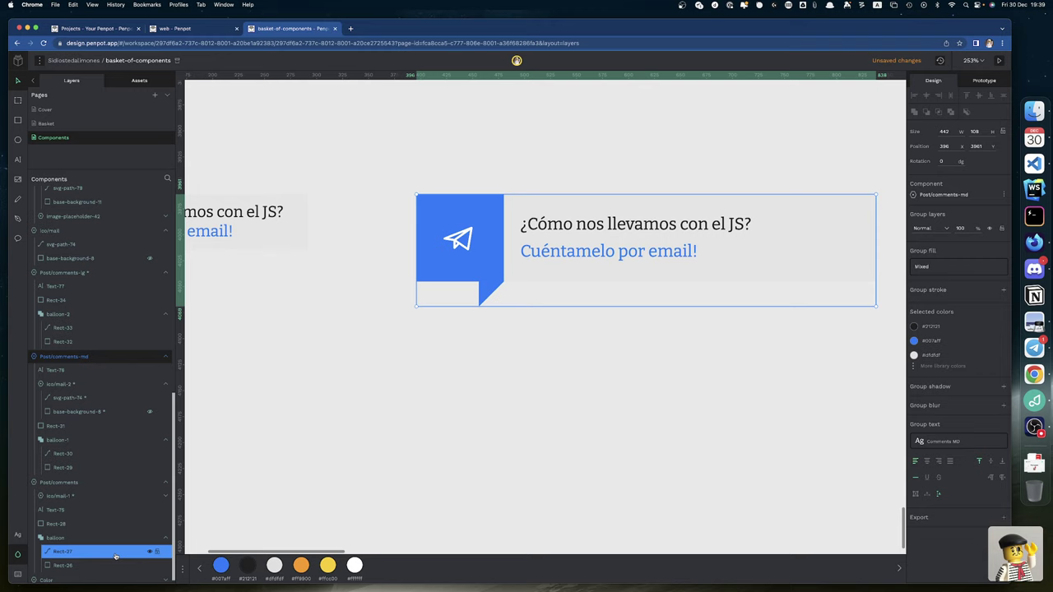
Step: Centre svg-path-74 and base-background-8 on each other horizontally and vertically inside ico/mail-3 on the large banner
scroll(482, 411, "right", 10)
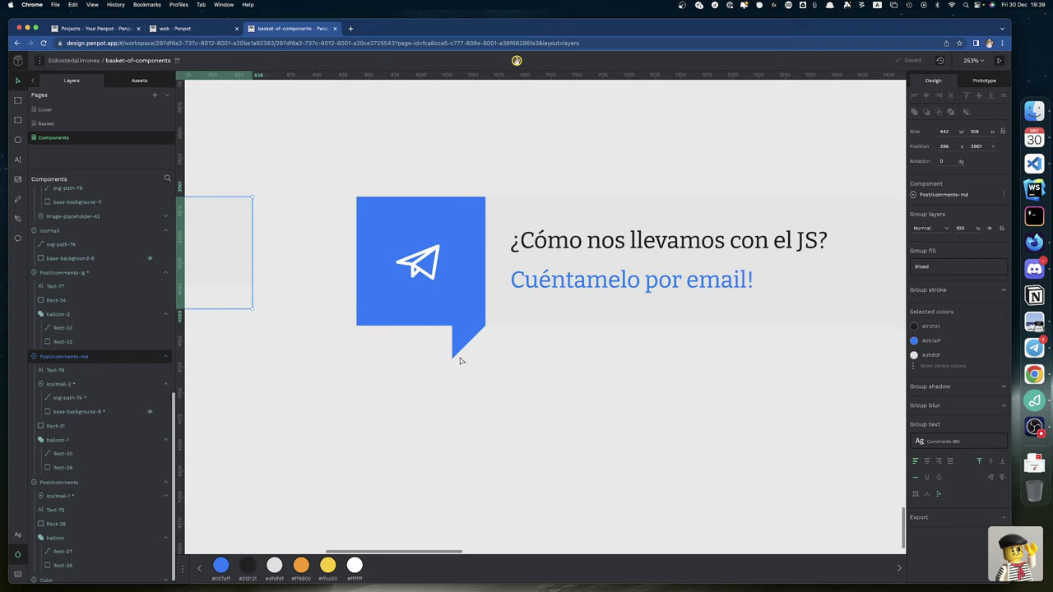
double_click(426, 271)
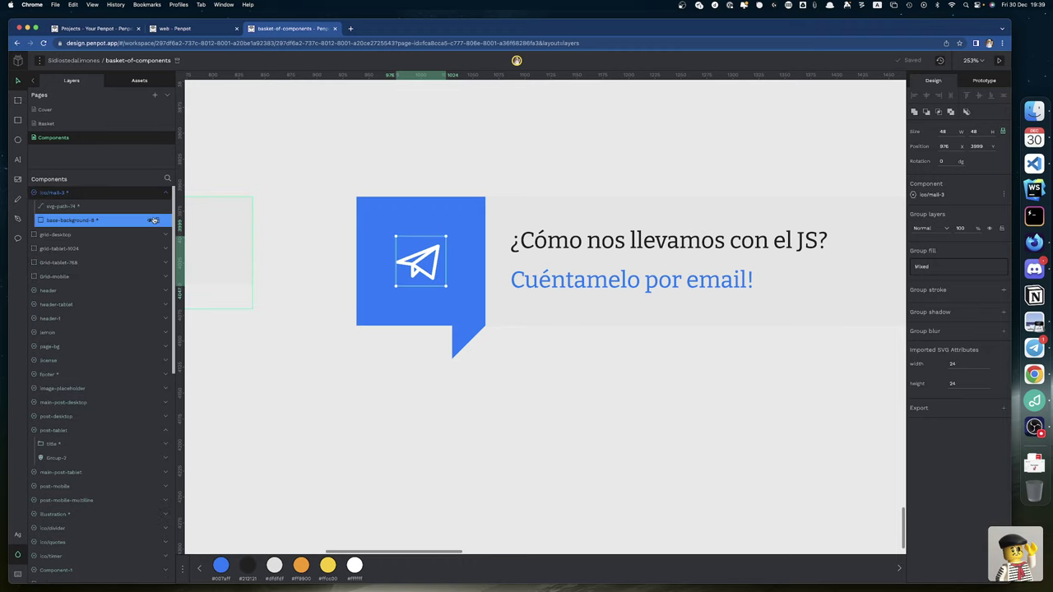
left_click(94, 207)
left_click(71, 207)
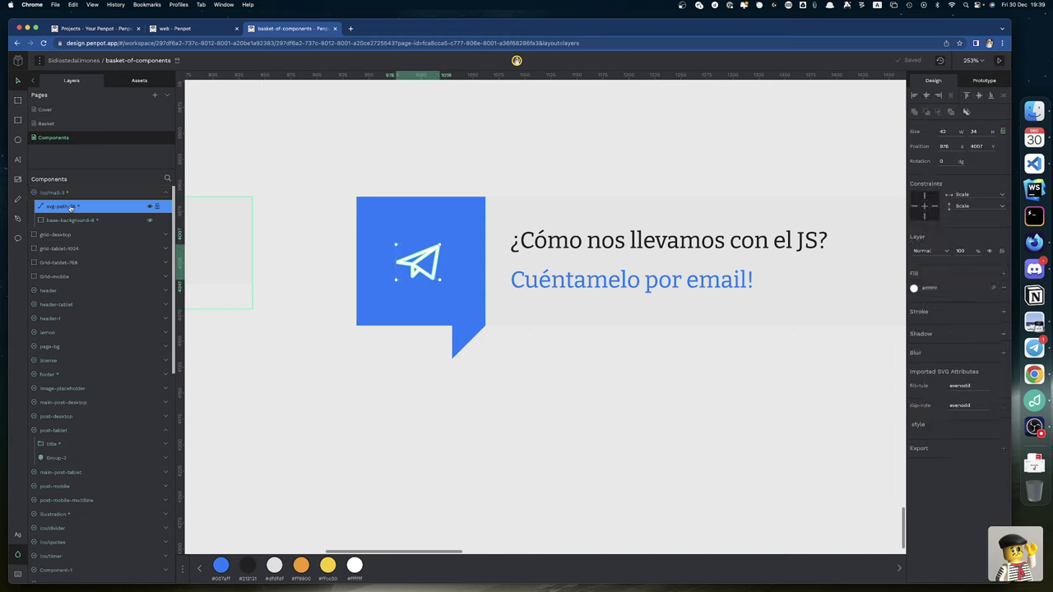
left_click(70, 221, "shift")
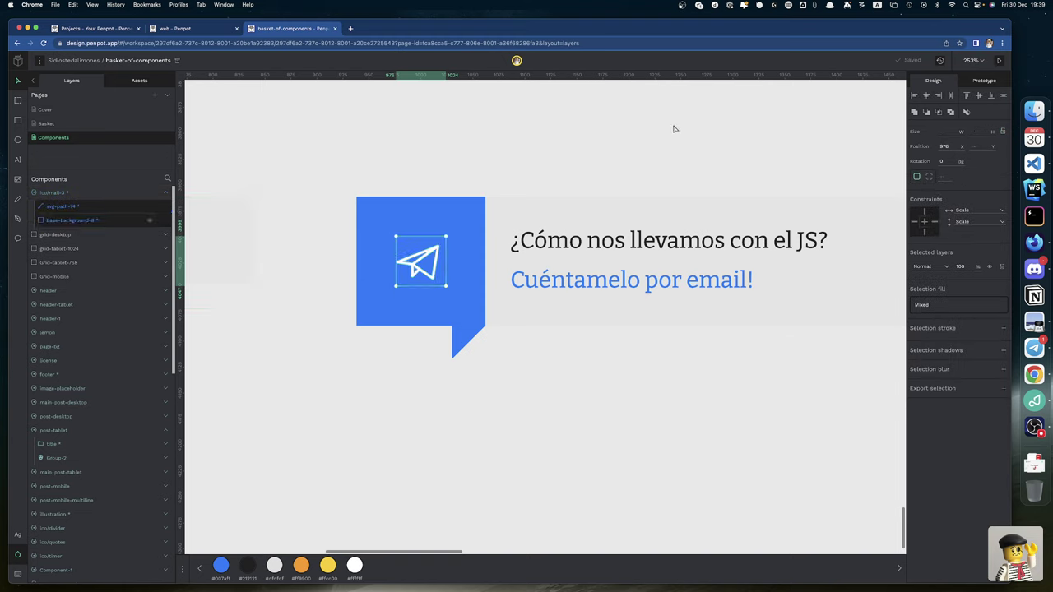
left_click(927, 97)
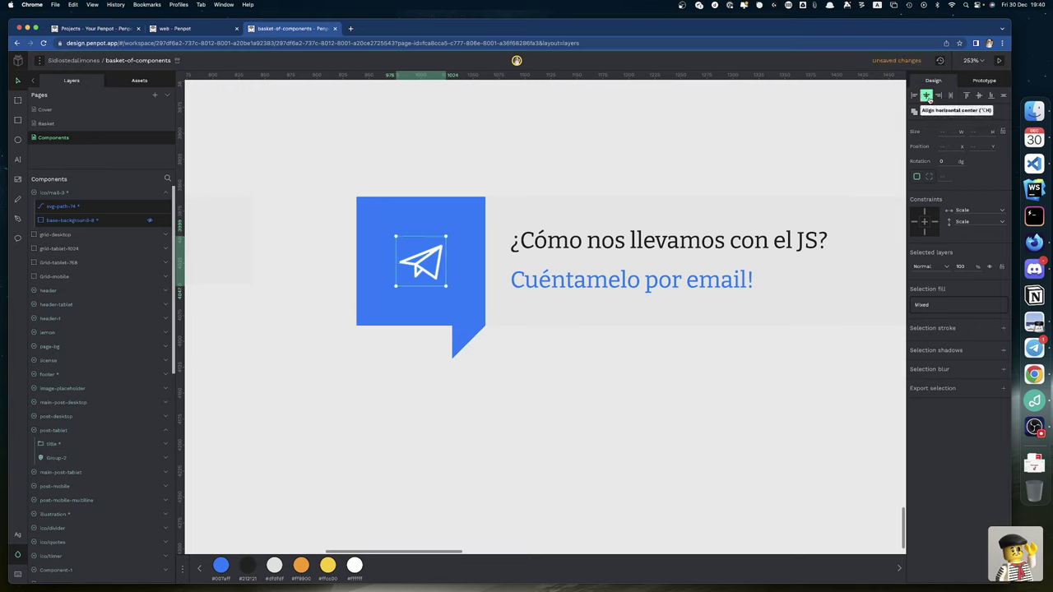
left_click(979, 97)
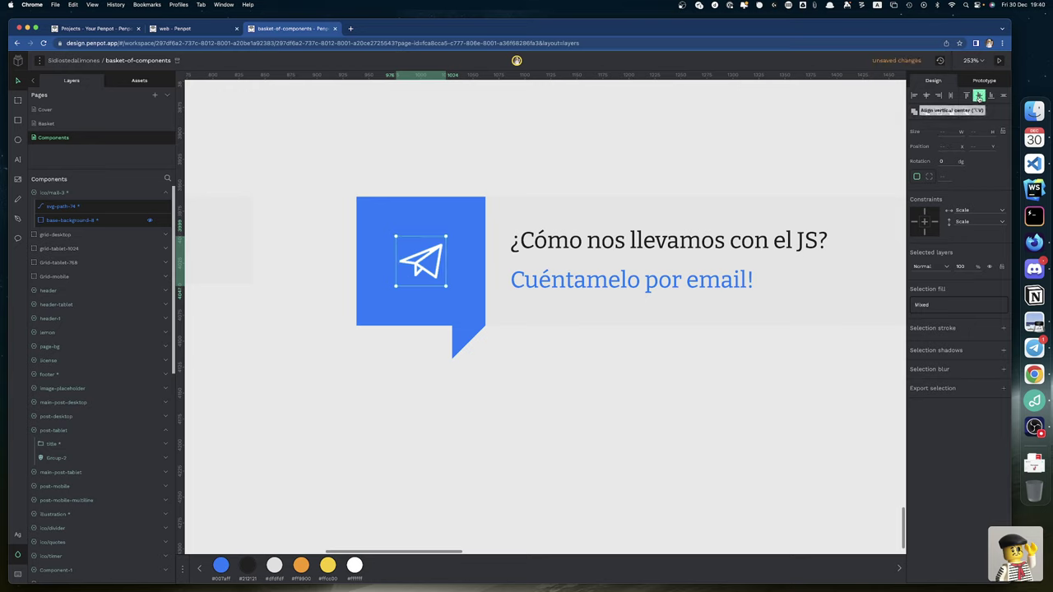
Step: Centre svg-path-74 horizontally and vertically inside ico/mail-2 of the Post/comments-md banner, and select ico/mail-2
scroll(280, 354, "left", 10)
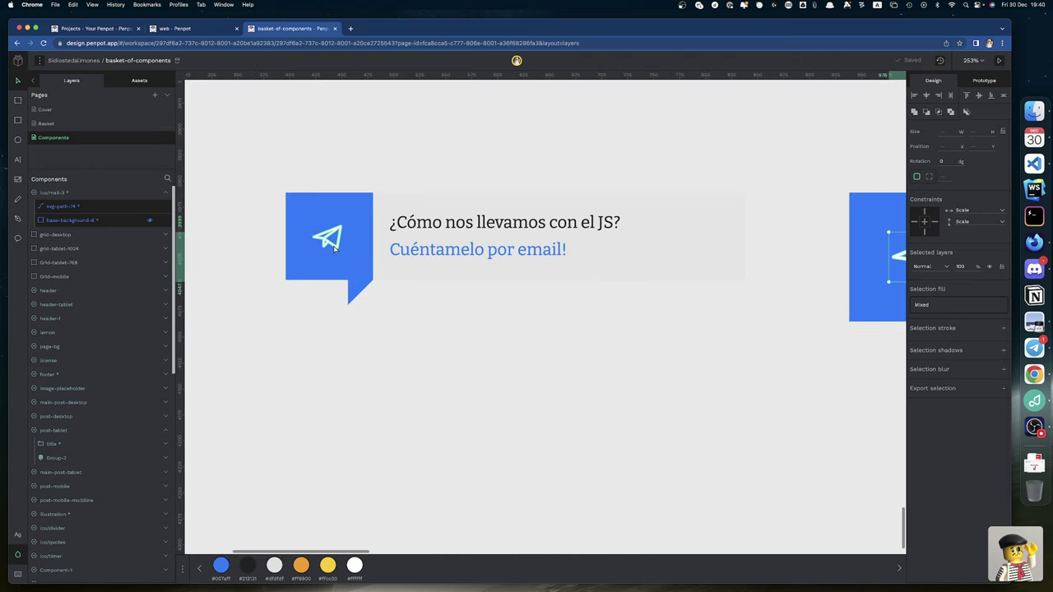
left_click(335, 246)
double_click(334, 247)
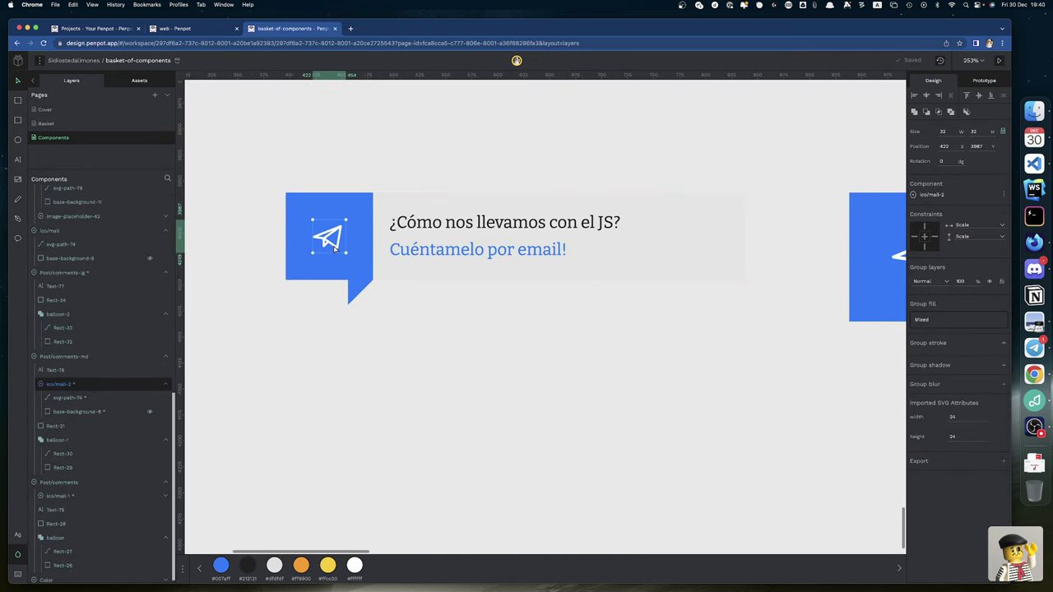
left_click(72, 398)
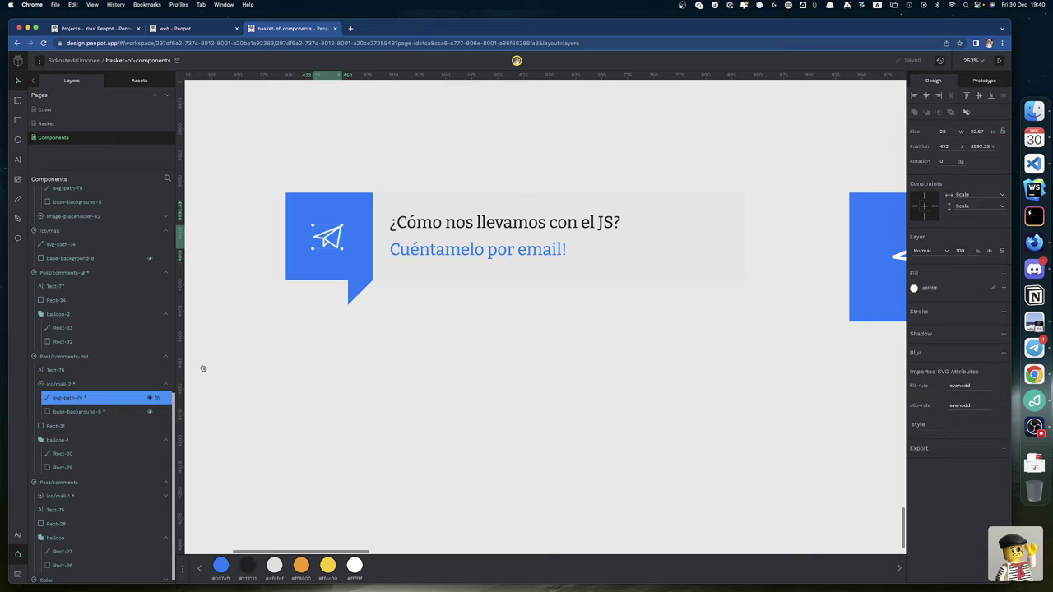
left_click(926, 95)
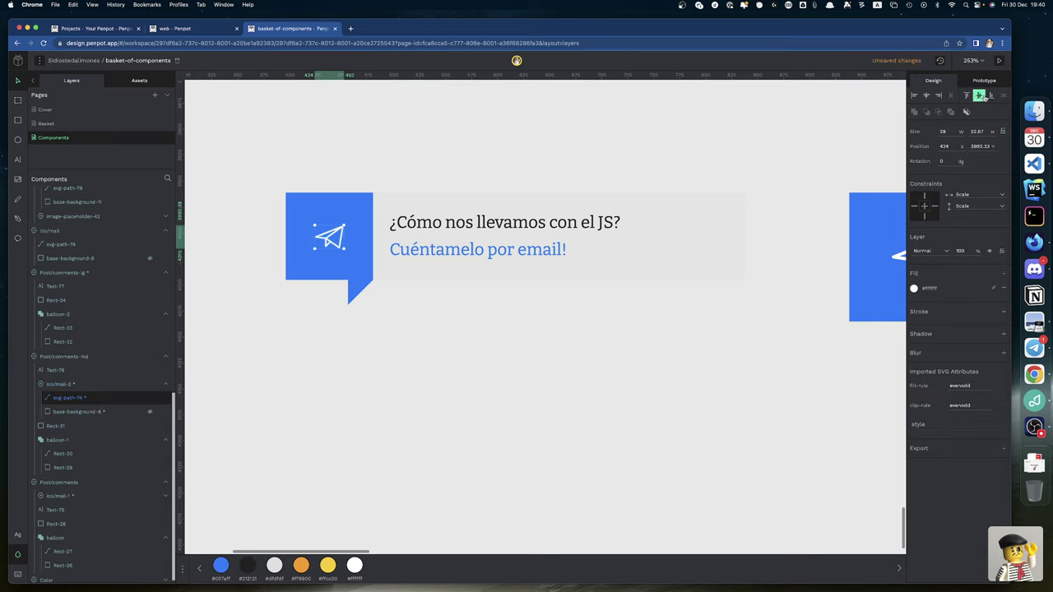
left_click(979, 95)
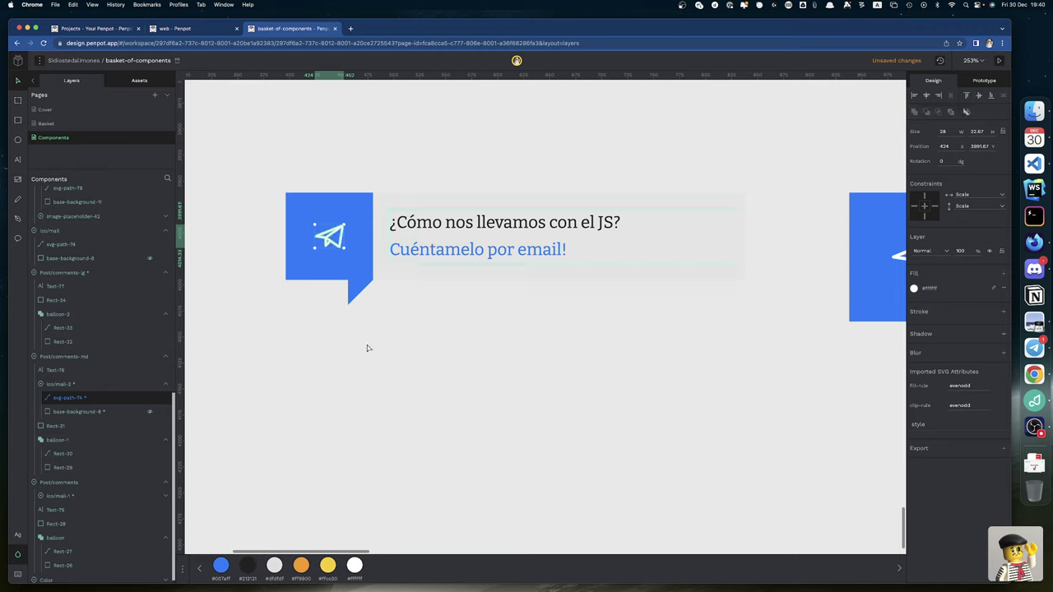
left_click(73, 386)
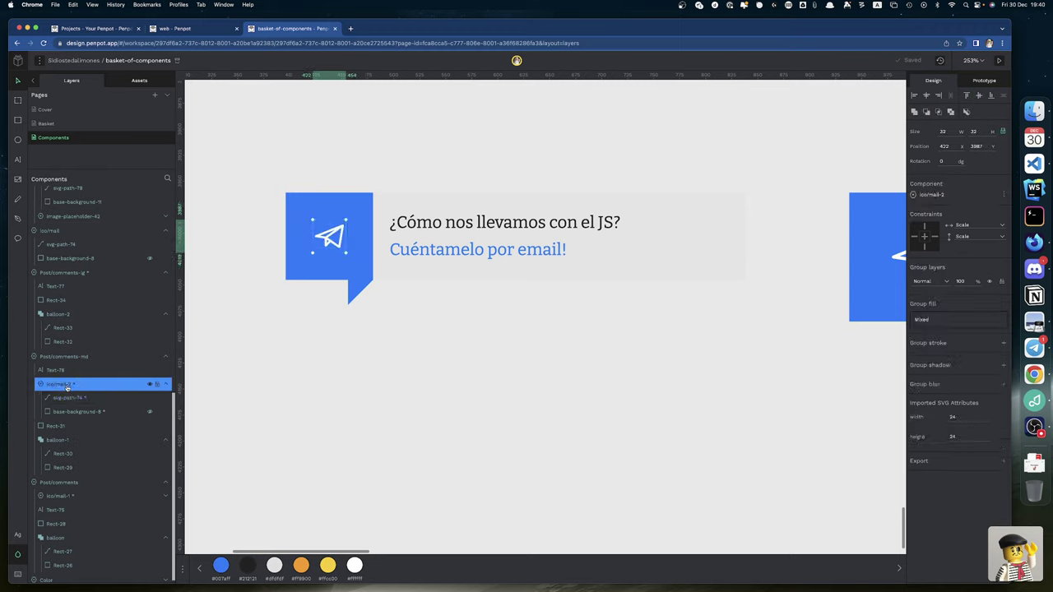
Step: Centre svg-path-74 horizontally and vertically inside ico/mail-1 of the Post/comments banner
scroll(283, 339, "left", 10)
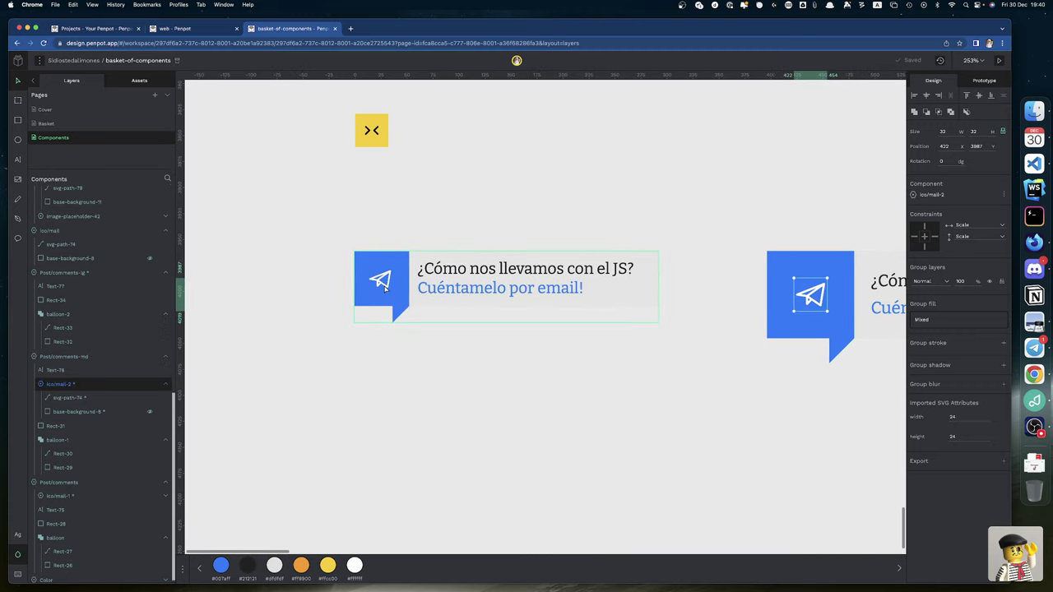
left_click(384, 287)
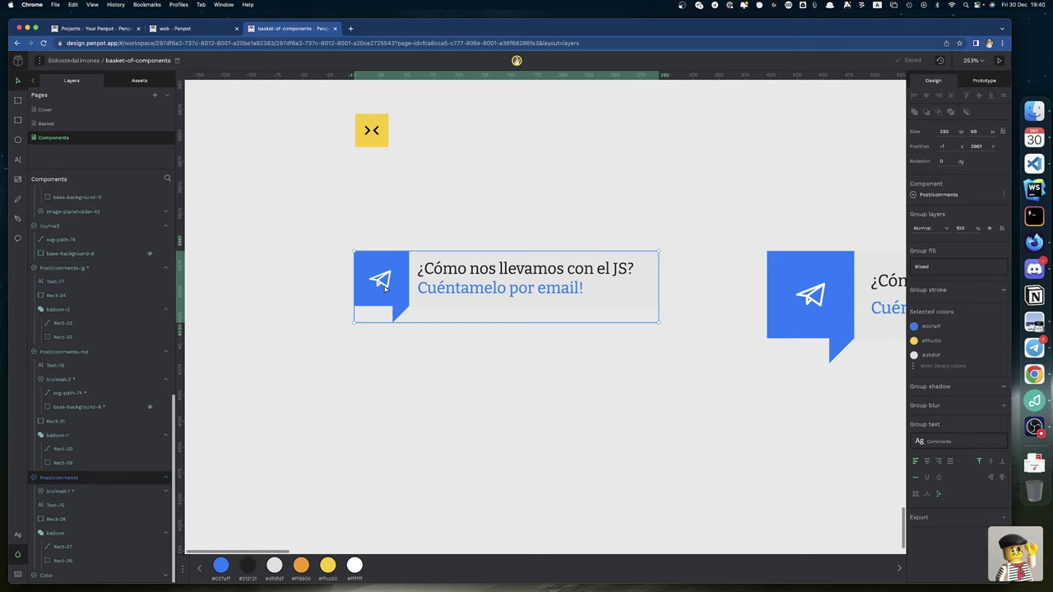
double_click(384, 288)
left_click(165, 491)
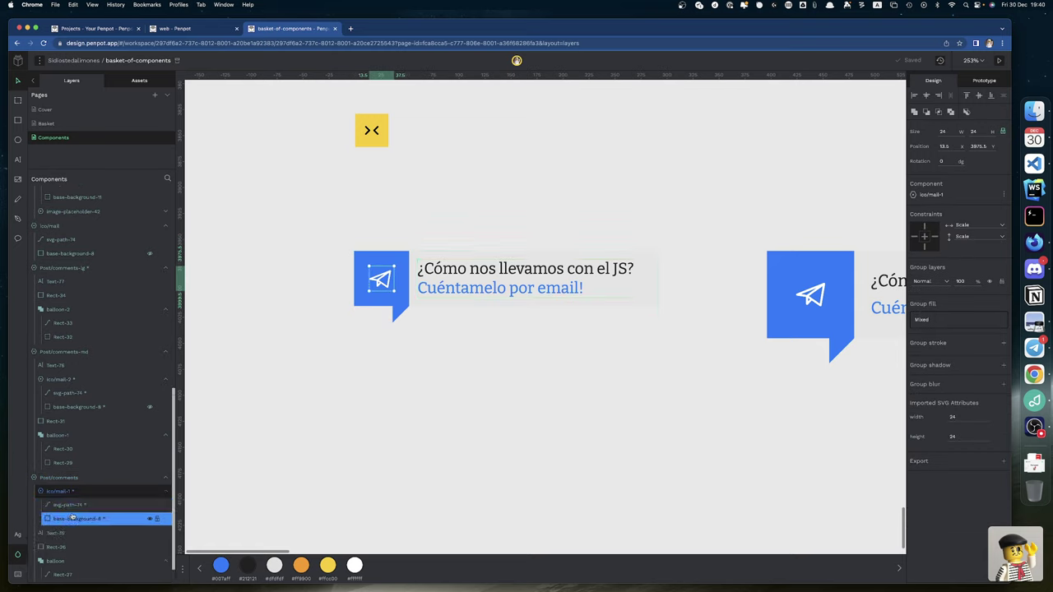
left_click(70, 504)
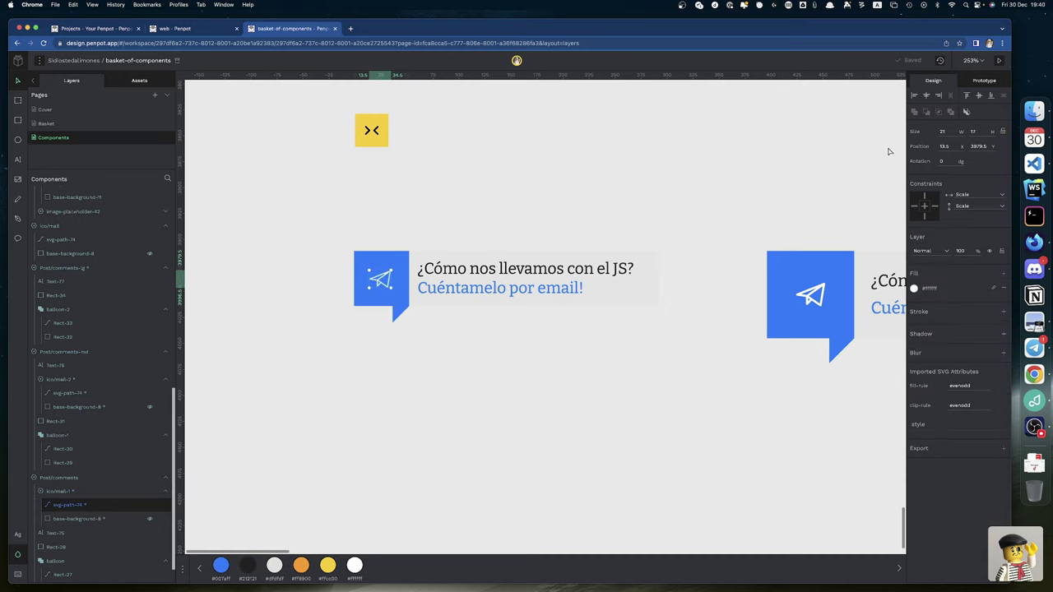
left_click(925, 96)
left_click(978, 96)
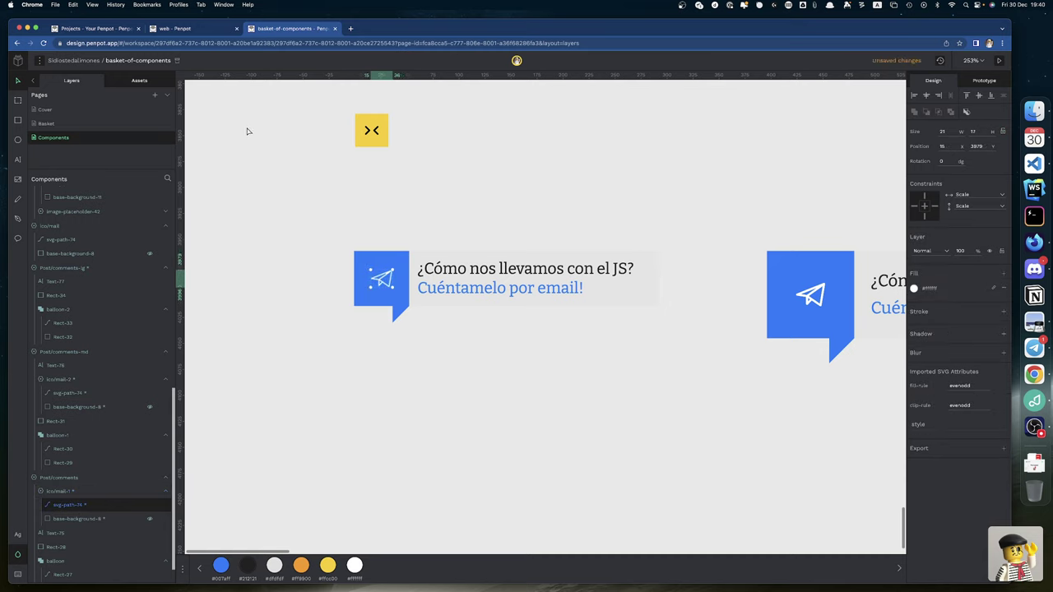
left_click(39, 60)
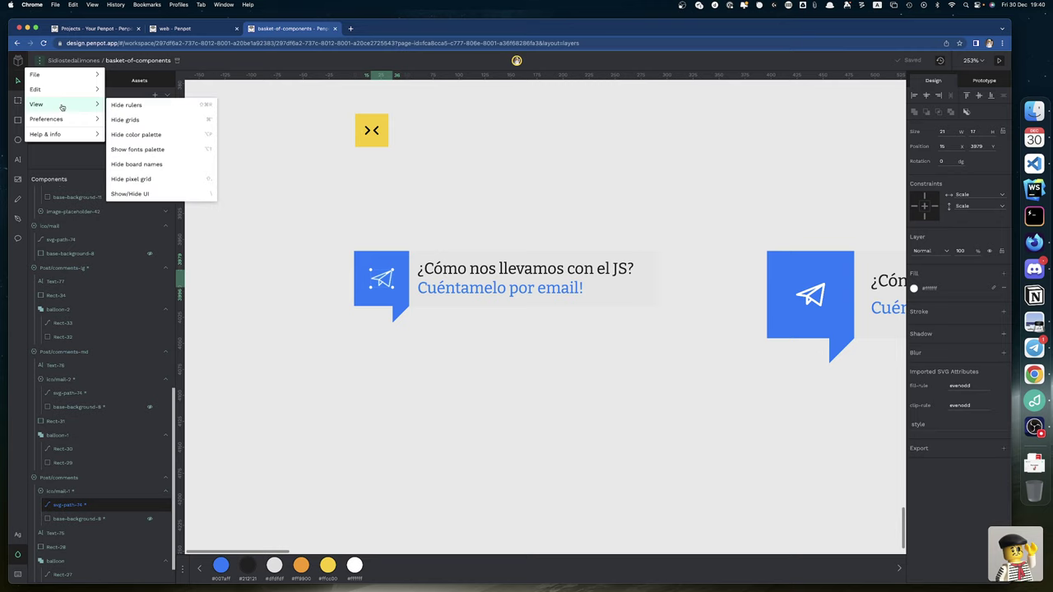
mouse_move(67, 121)
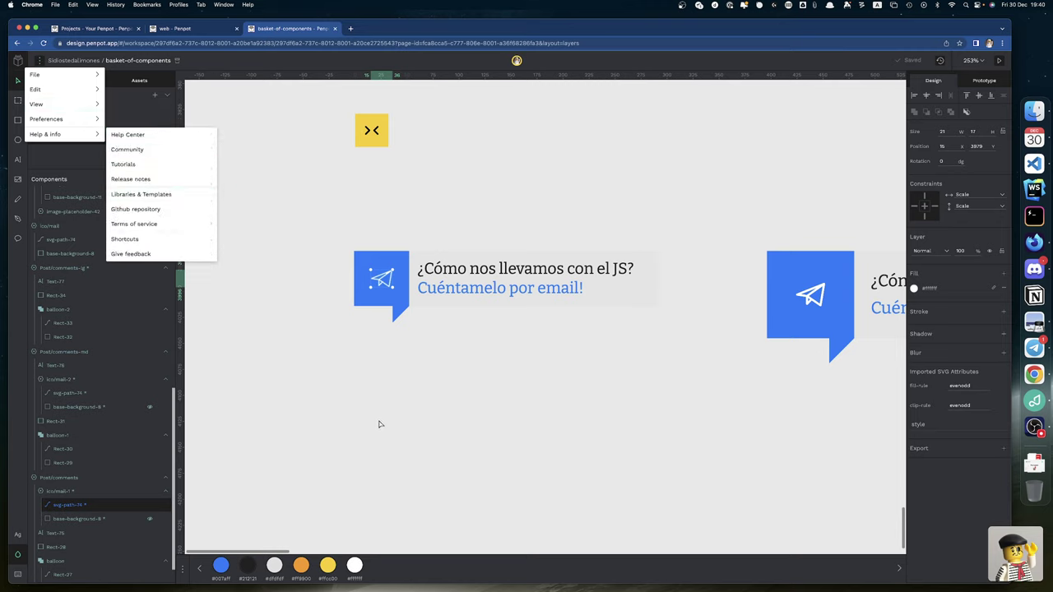
left_click(345, 428)
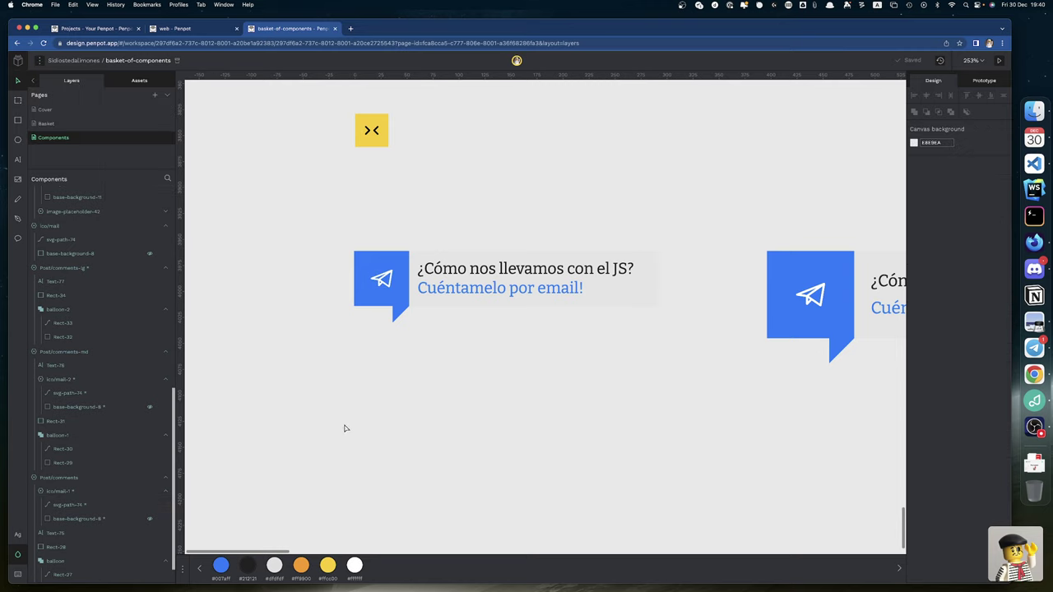
Step: Update the mail icon's main component from the ico/mail-1 instance in Post/comments, and check the original in the icon row
right_click(66, 493)
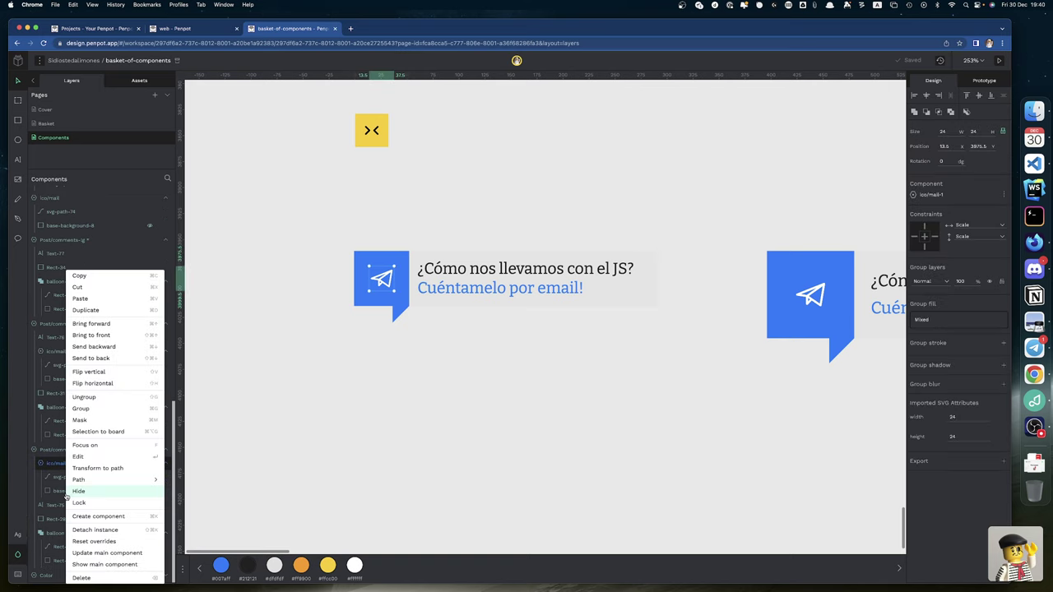
left_click(107, 553)
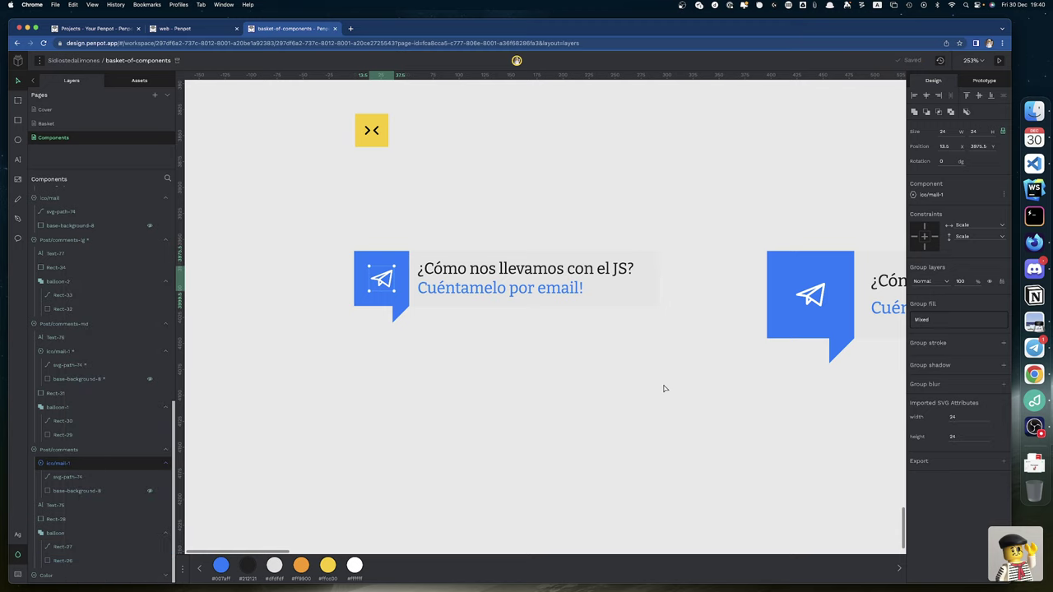
scroll(665, 388, "right", 1)
scroll(665, 388, "up", 10)
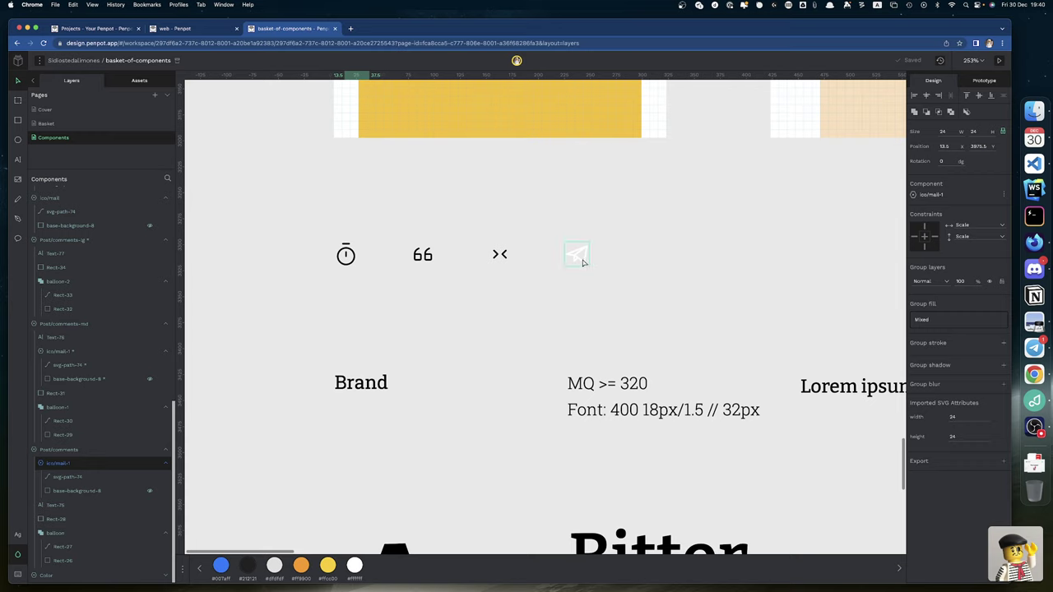
Step: Fill svg-path-74 of the original ico/mail component in the icon row with #212121 from the file library
double_click(579, 257)
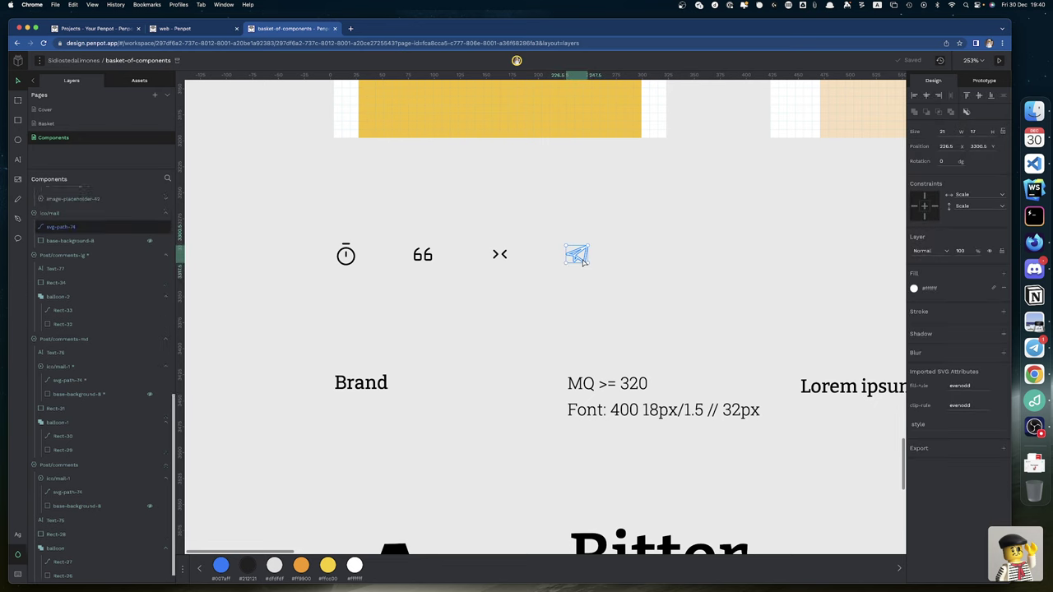
left_click(914, 288)
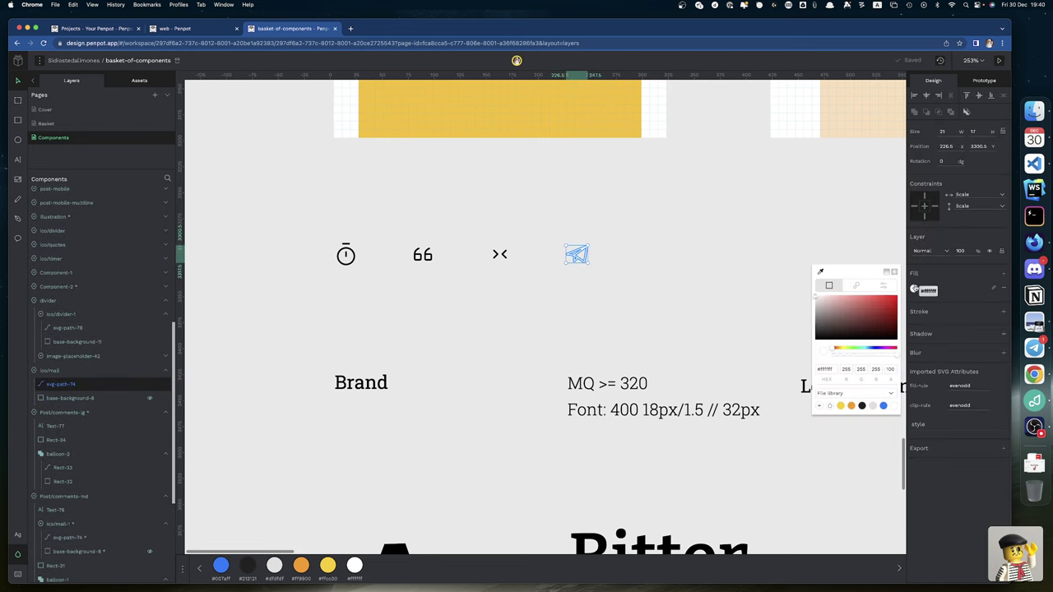
left_click(861, 406)
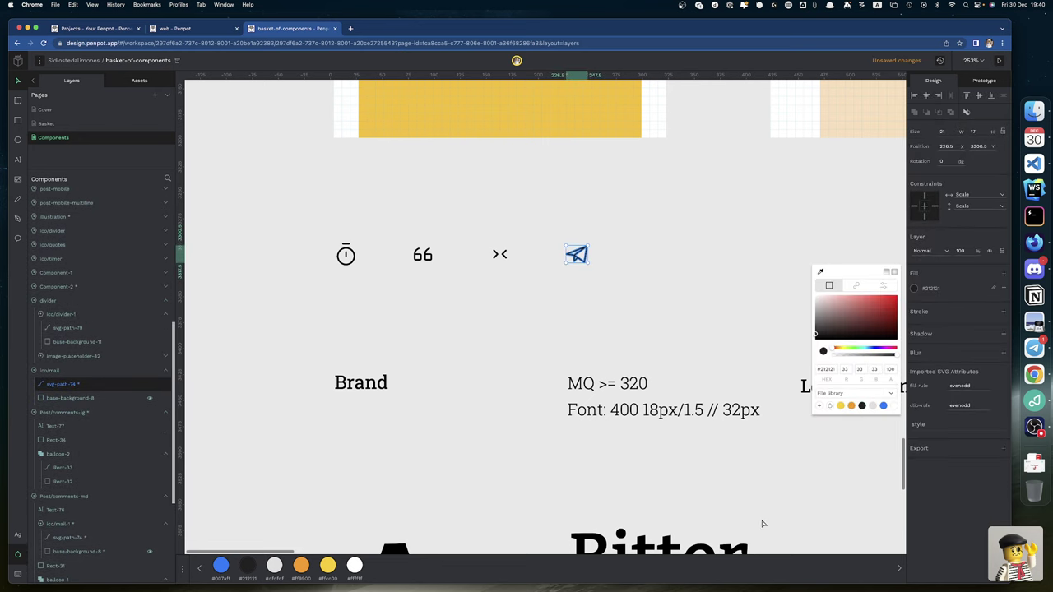
Step: Examine the mail icons in the comment banners and the layer structure of Post/comments-md
scroll(715, 496, "down", 10)
scroll(712, 493, "right", 5)
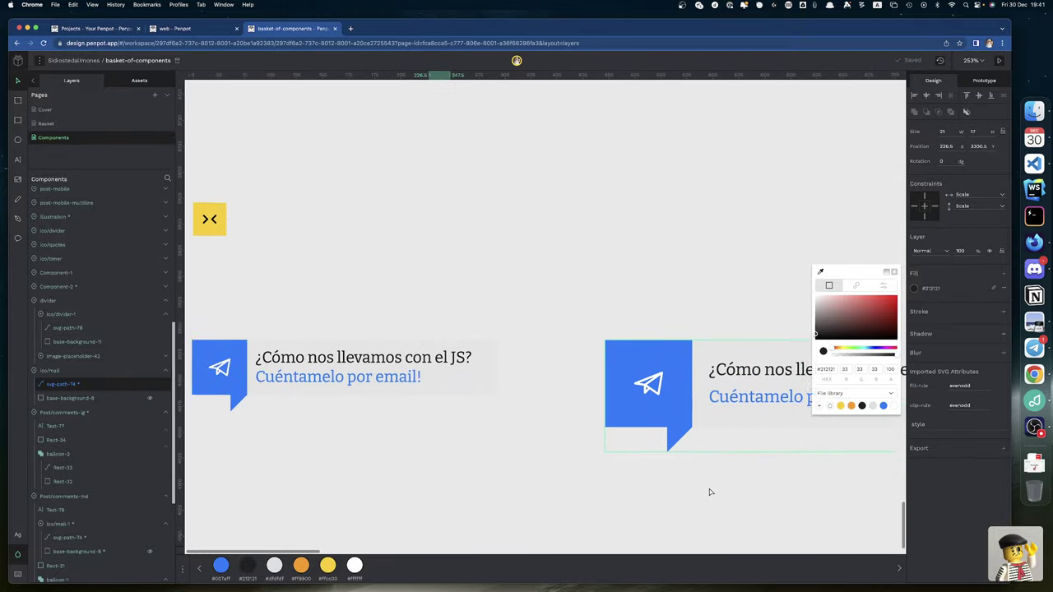
scroll(711, 492, "right", 1)
scroll(710, 492, "up", 1)
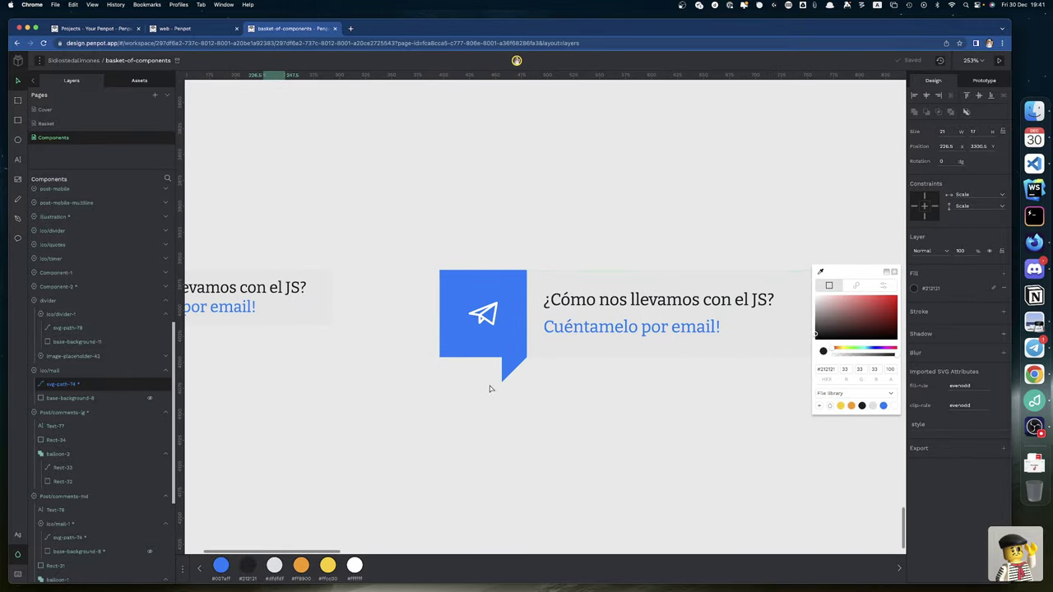
left_click(493, 323)
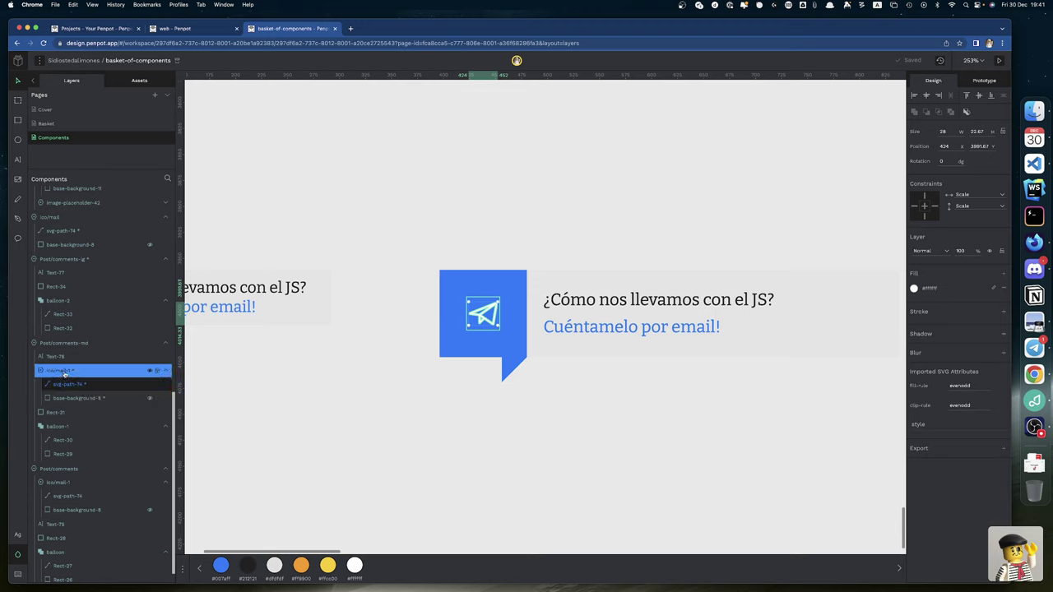
left_click(65, 373)
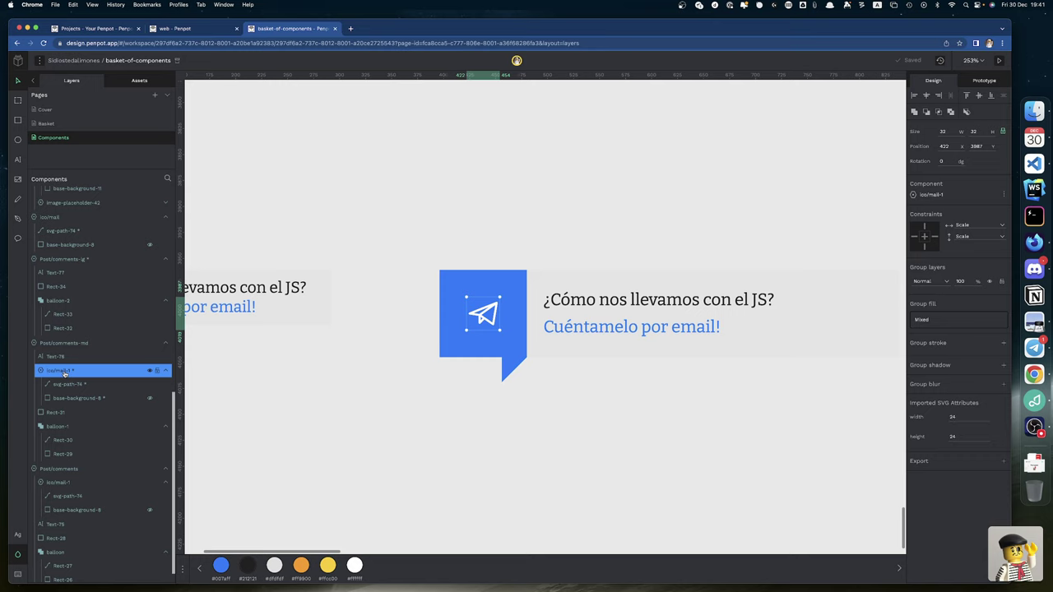
left_click(87, 344)
scroll(539, 337, "up", 3)
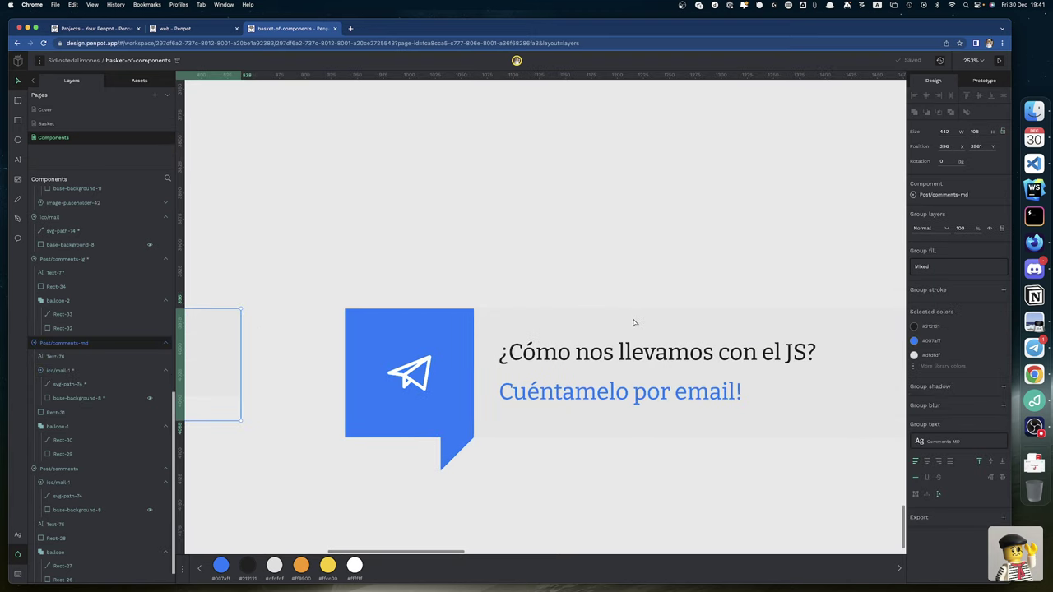
Step: Try grouping ico/mail-3 with the Post/comments-lg banner, and ungroup them again
left_click(538, 337)
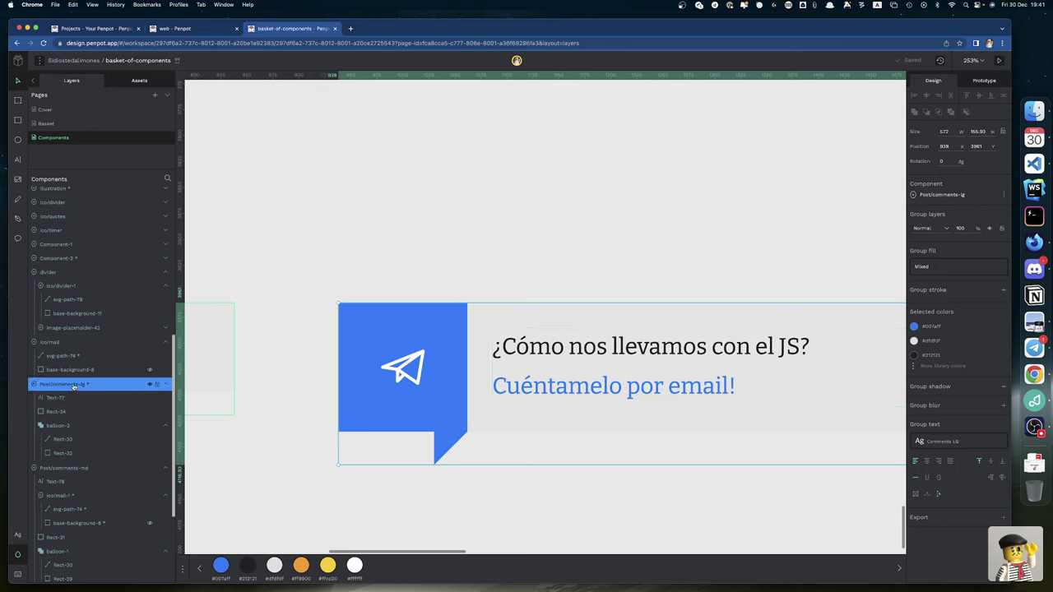
double_click(420, 358)
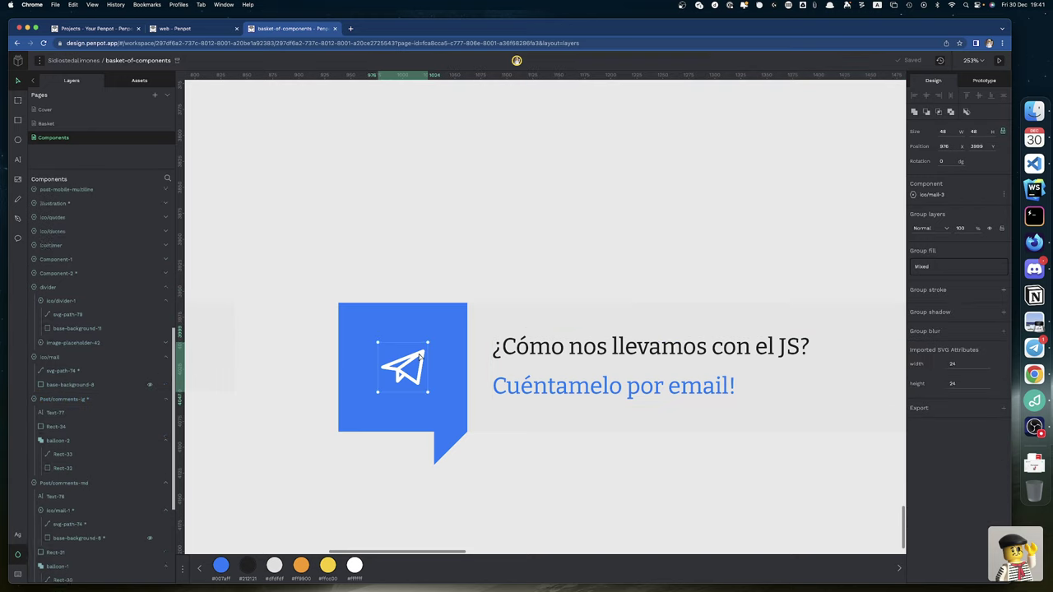
left_click(452, 325, "shift")
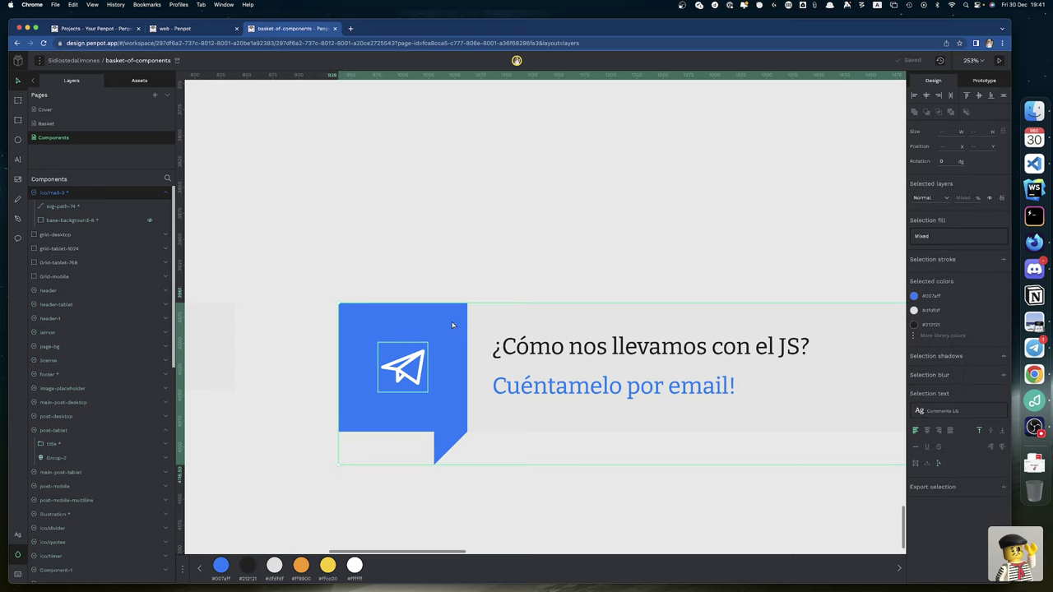
key("super+g")
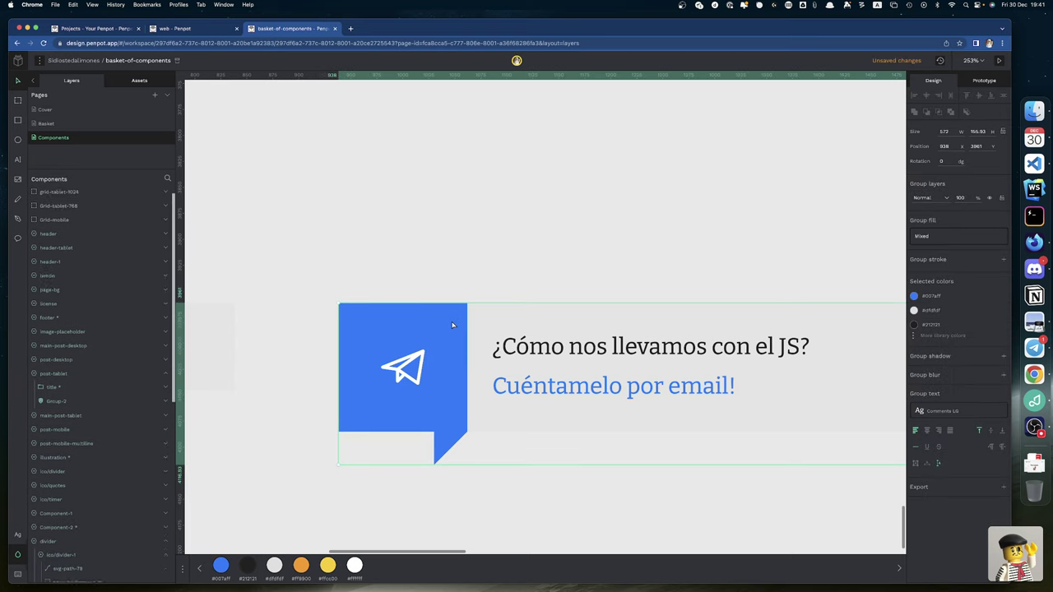
right_click(451, 325)
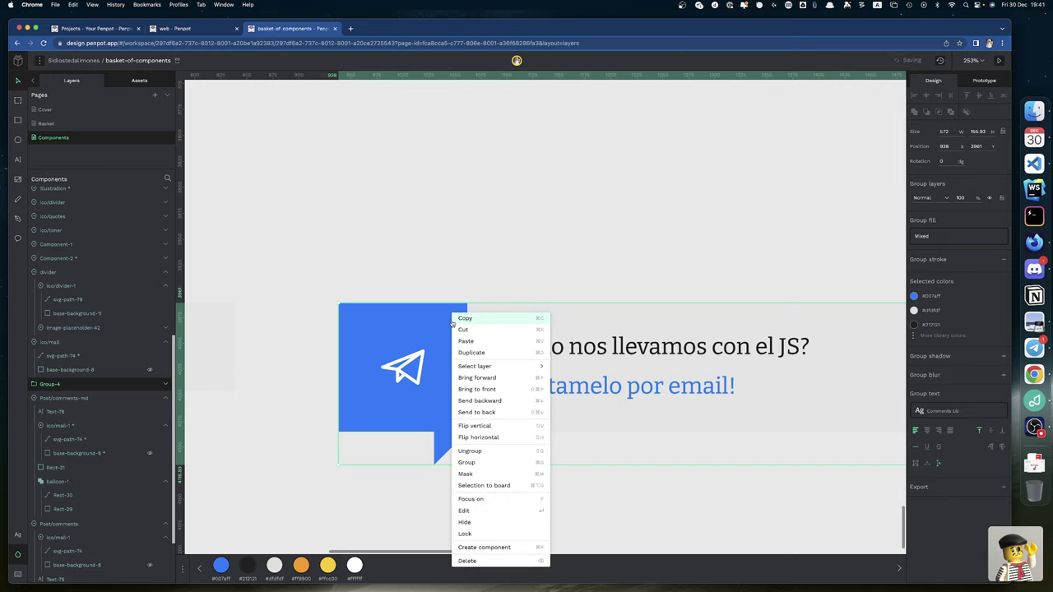
left_click(483, 450)
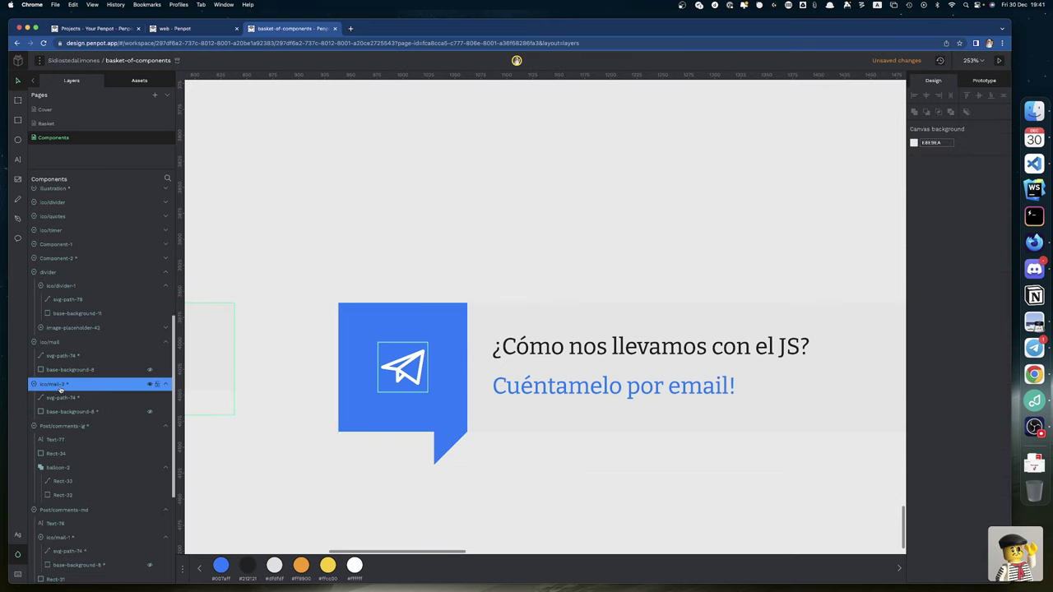
Step: Move ico/mail-3 inside Post/comments-lg between Rect-34 and balloon-2, and update the banner's main component
left_click_drag(60, 391, 74, 467)
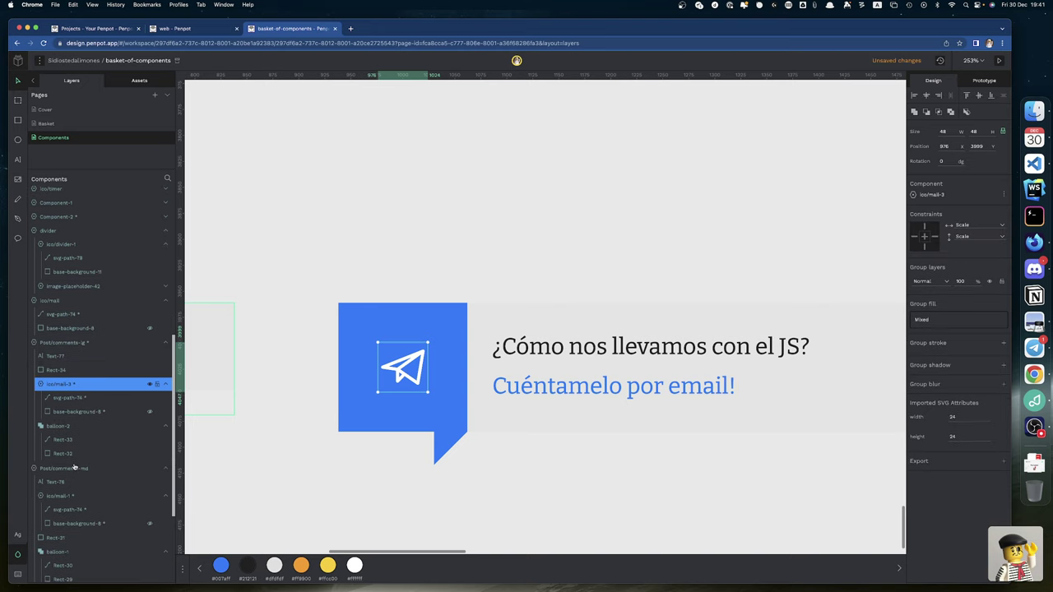
left_click(81, 344)
right_click(80, 344)
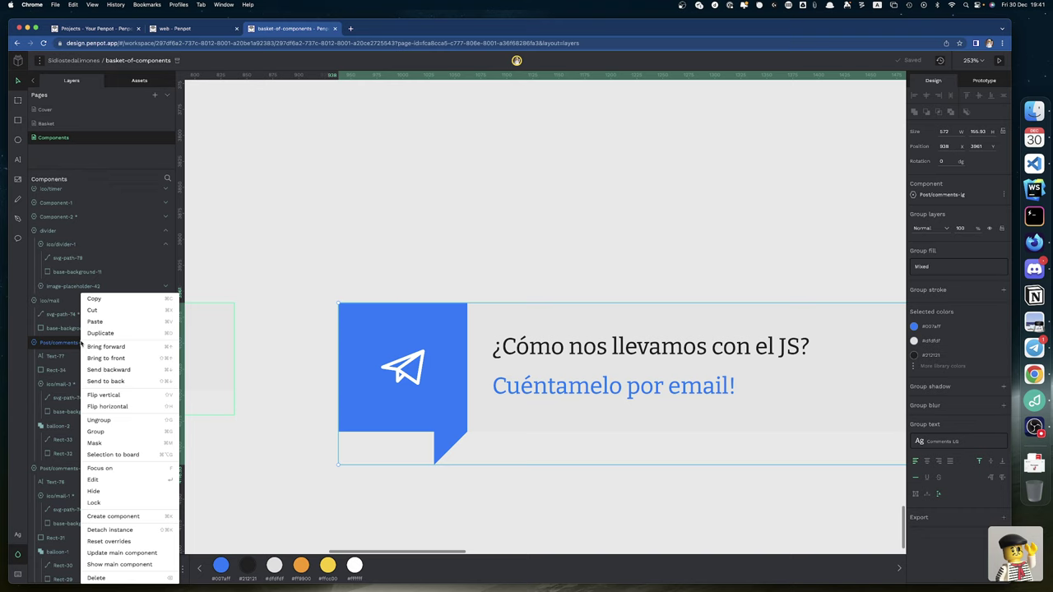
left_click(135, 553)
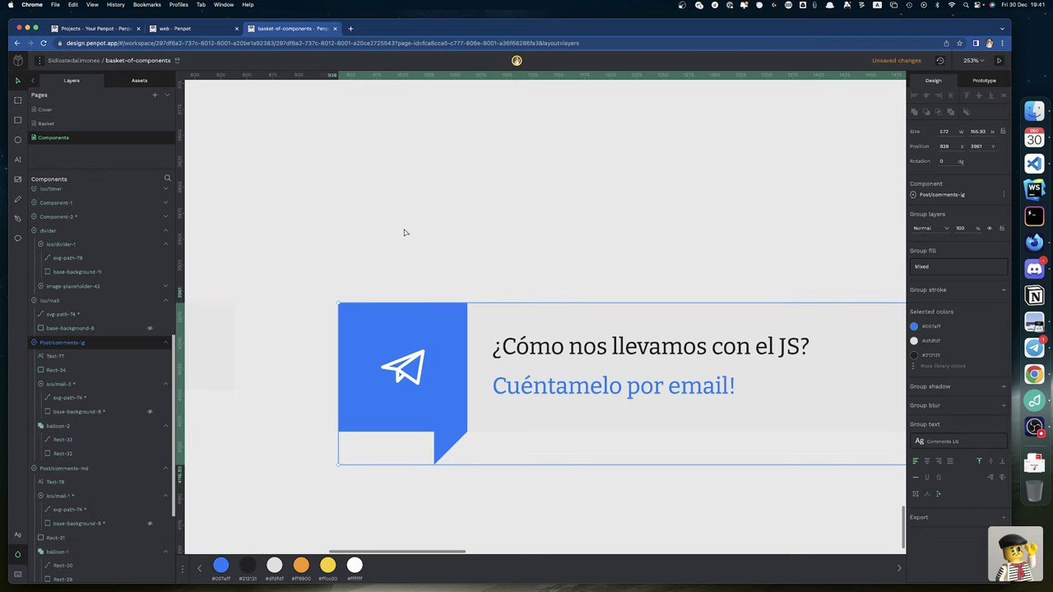
Step: Switch to the web file, apply the shared library updates, and select divider-1 on the post-tablet board
left_click(175, 29)
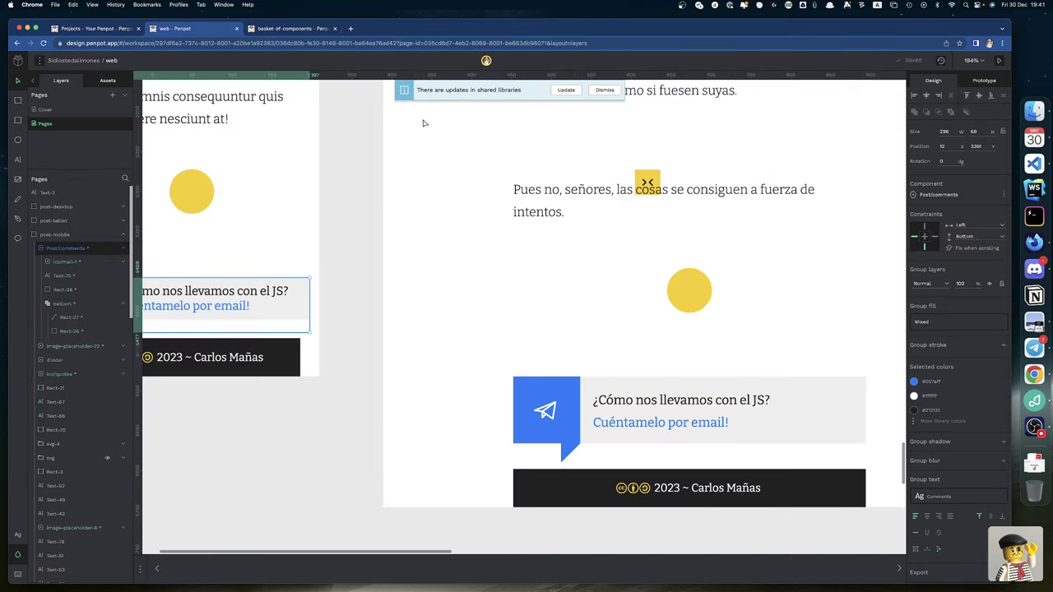
left_click(567, 91)
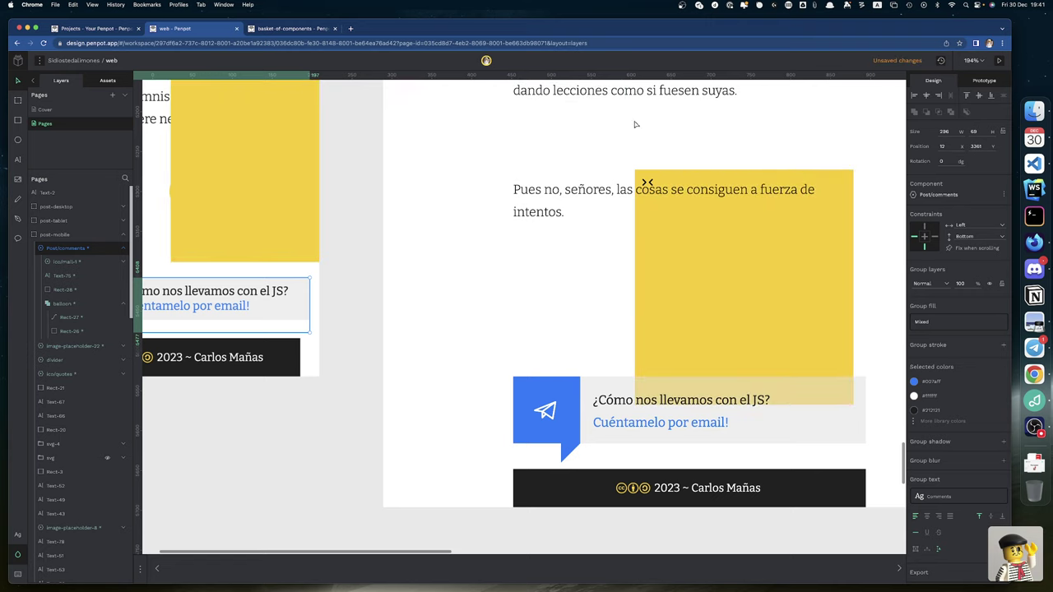
left_click(649, 182)
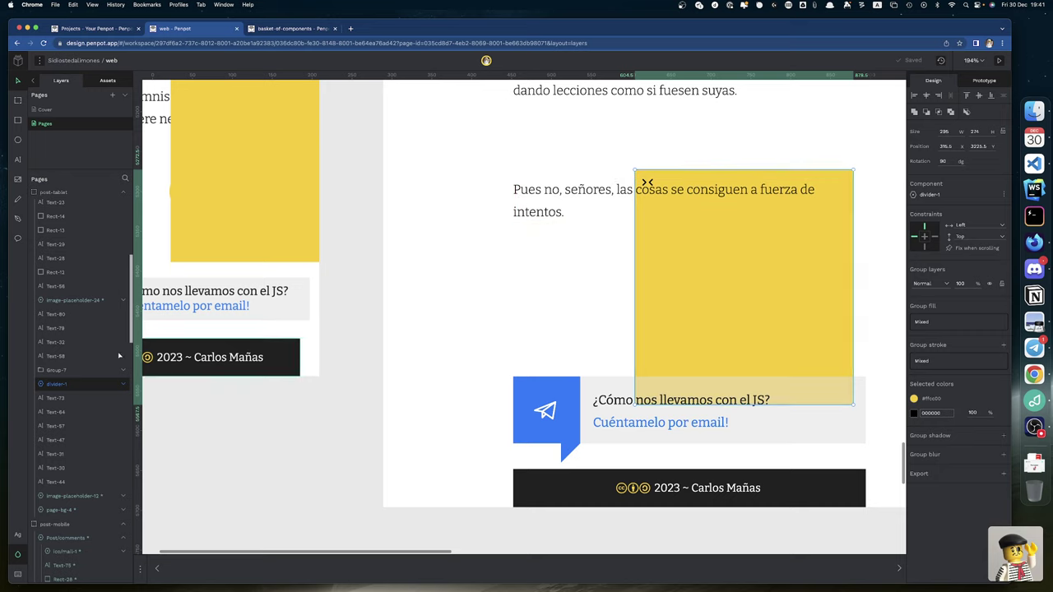
Step: Reset the overrides of the tablet post's divider-1 instance and update its main component in the shared library
right_click(68, 386)
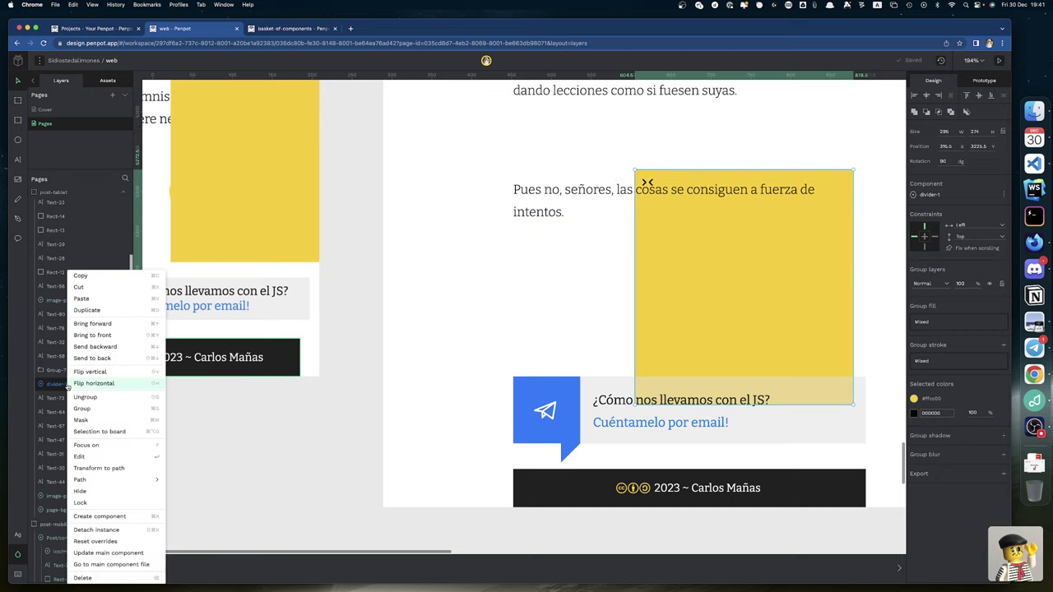
left_click(97, 541)
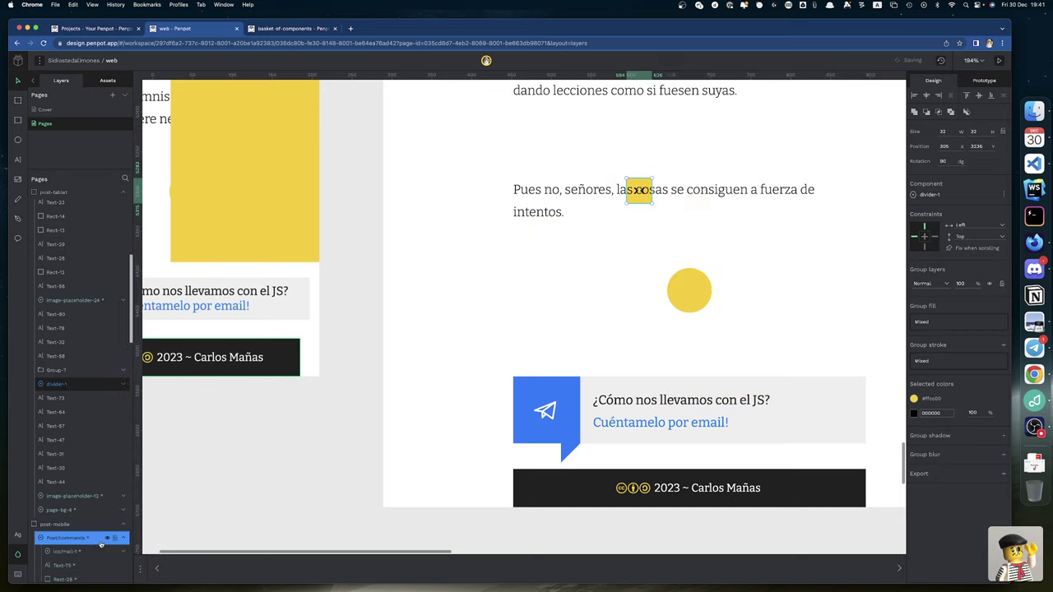
right_click(71, 386)
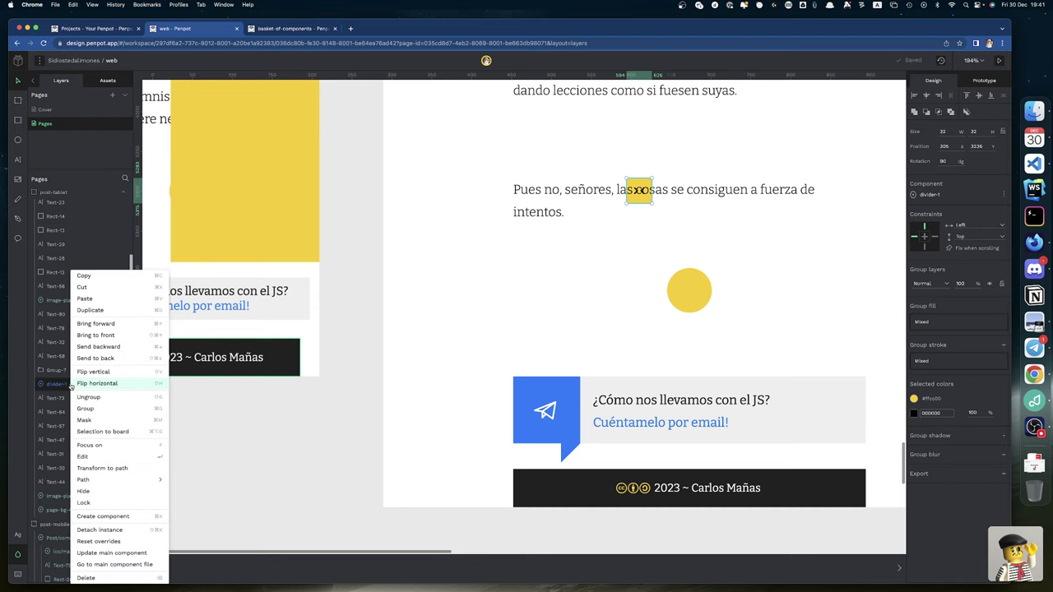
left_click(101, 552)
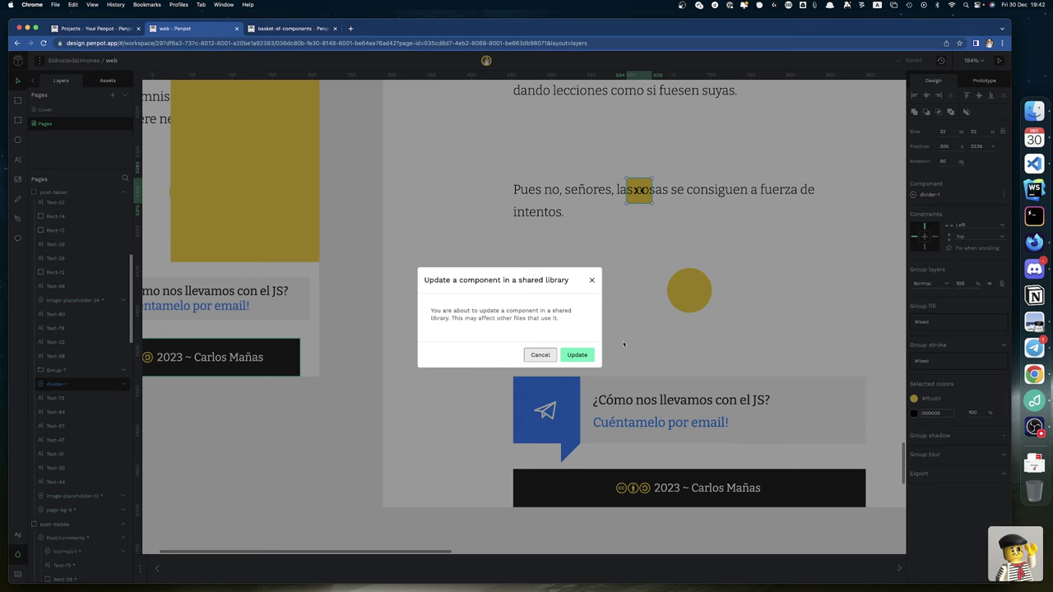
left_click(578, 357)
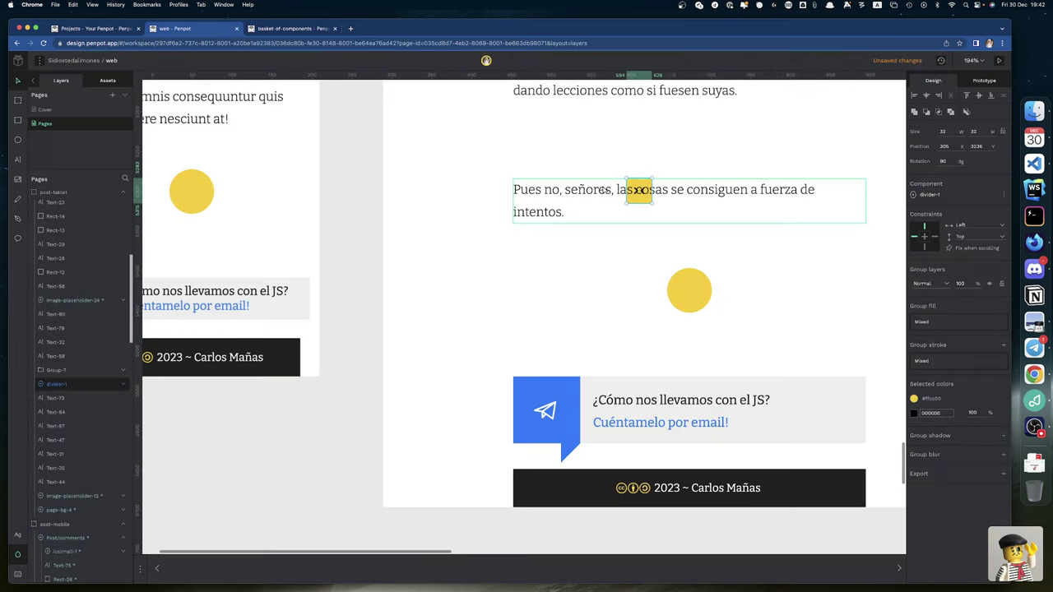
Step: Measure the gap between the tablet post's divider and the paragraph above it
left_click_drag(597, 188, 791, 373)
scroll(792, 372, "right", 5)
scroll(792, 373, "up", 1)
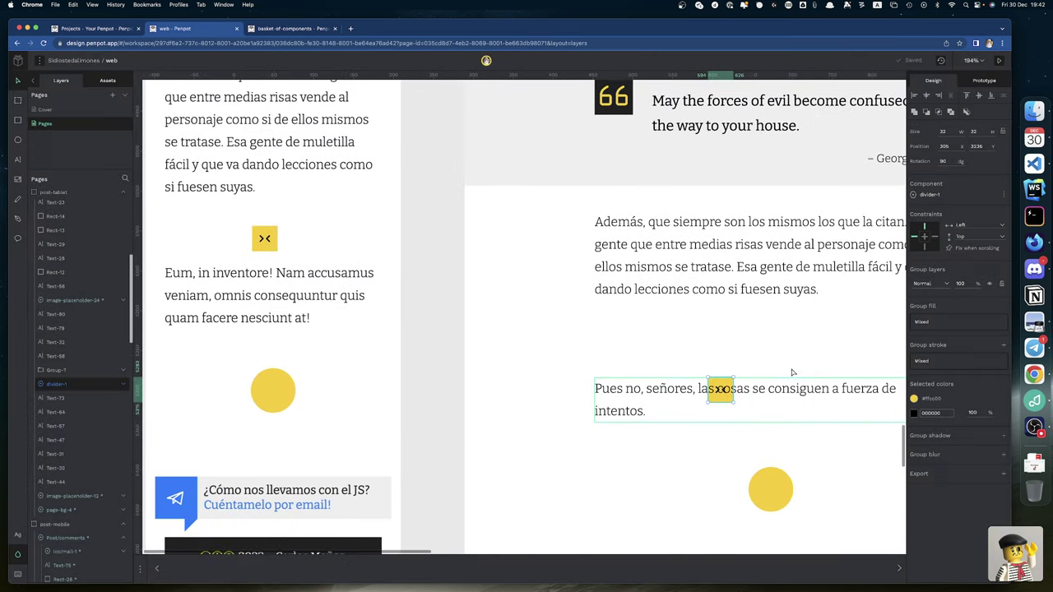
key("alt")
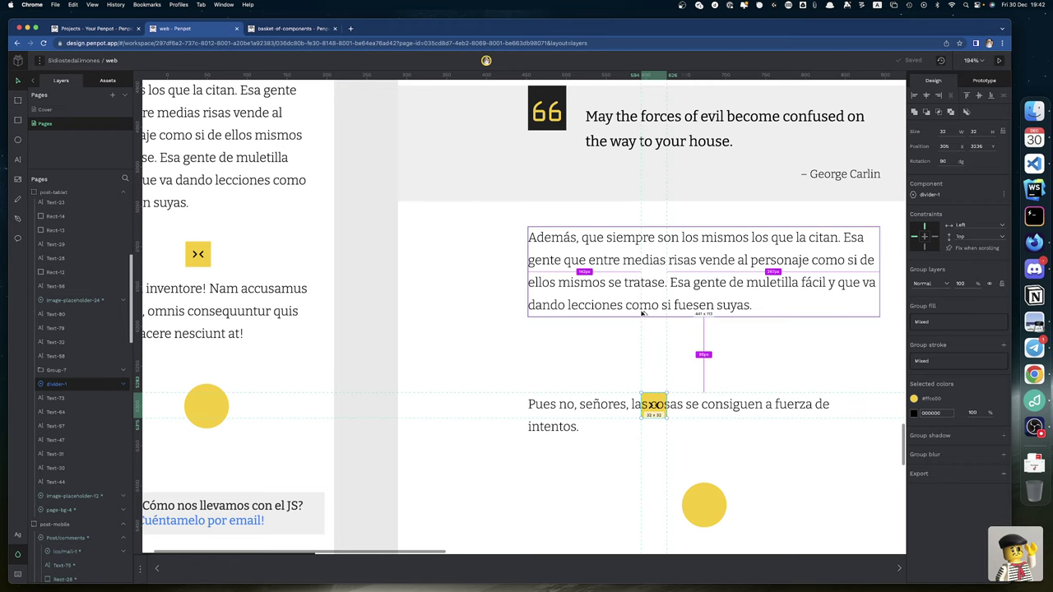
Step: Select the divider in the mobile post and check its spacing to the paragraph above
left_click(197, 257)
scroll(180, 211, "left", 3)
scroll(180, 212, "up", 1)
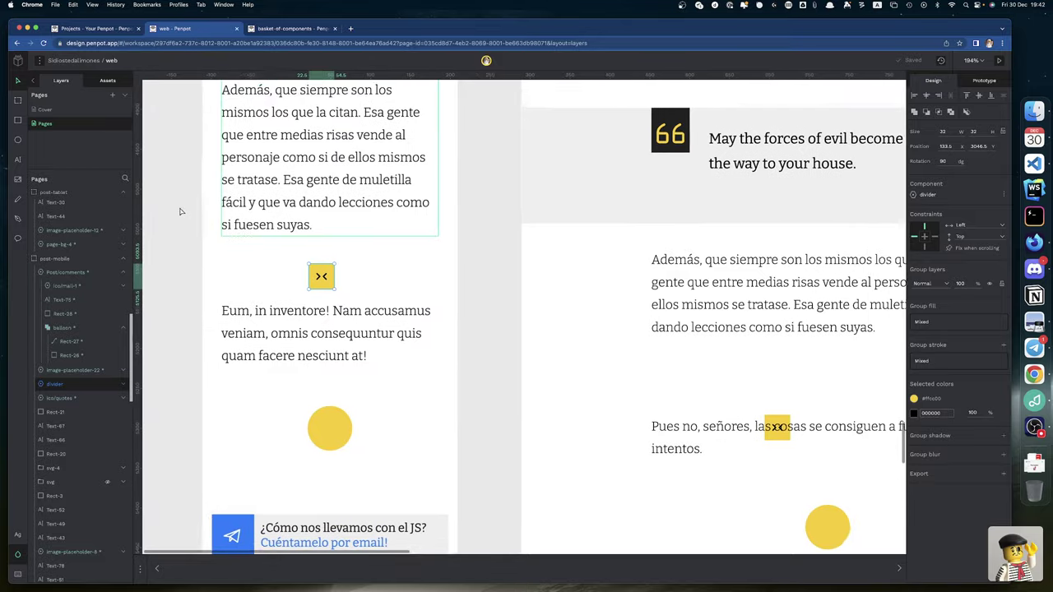
scroll(246, 230, "left", 2)
scroll(337, 315, "left", 8)
scroll(337, 314, "up", 1)
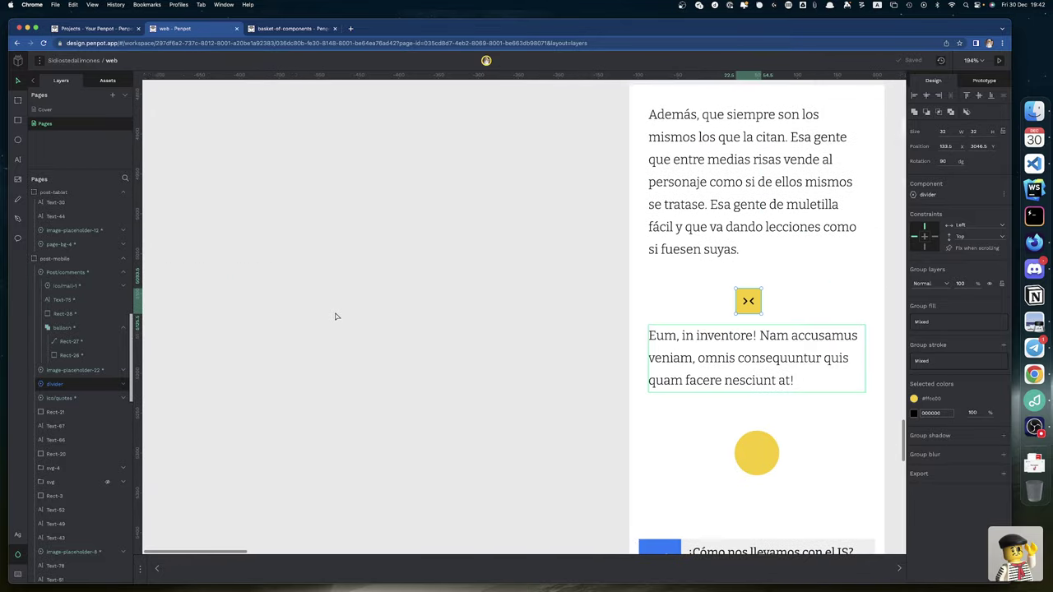
scroll(336, 315, "left", 10)
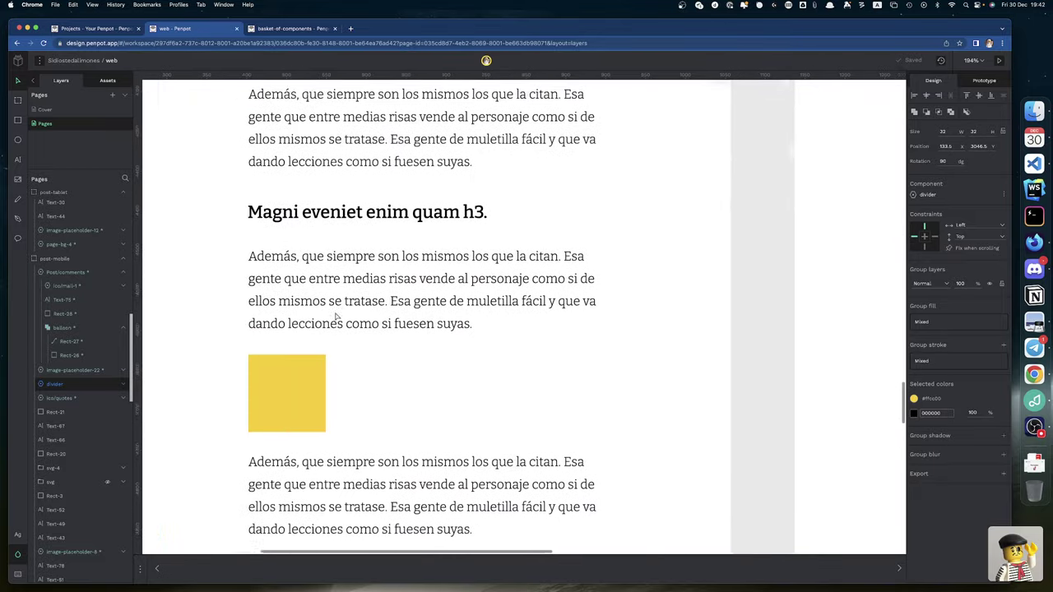
scroll(336, 316, "left", 8)
scroll(335, 316, "up", 1)
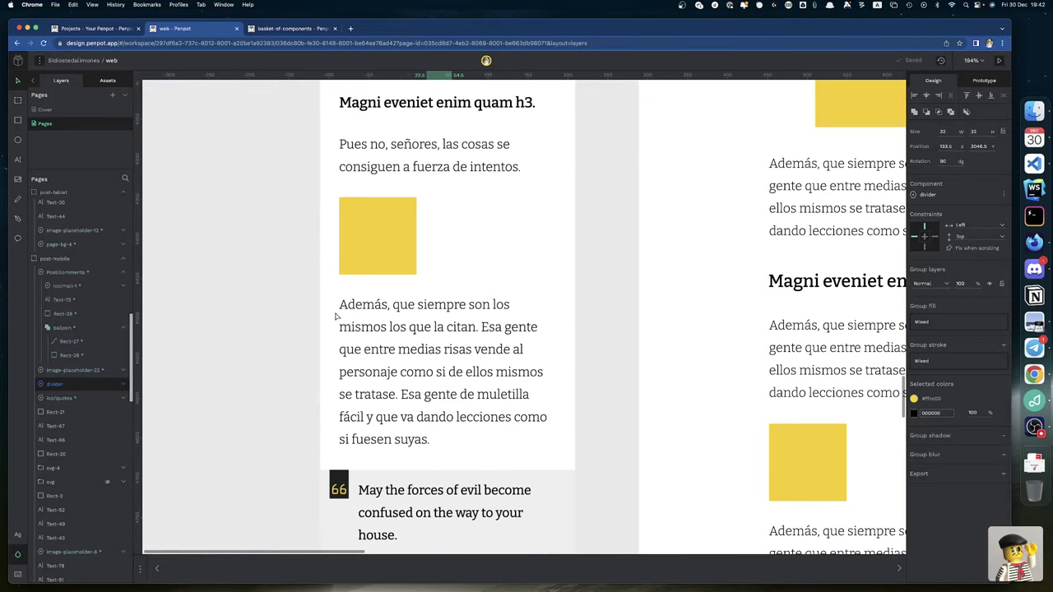
scroll(336, 316, "down", 10)
scroll(335, 315, "right", 2)
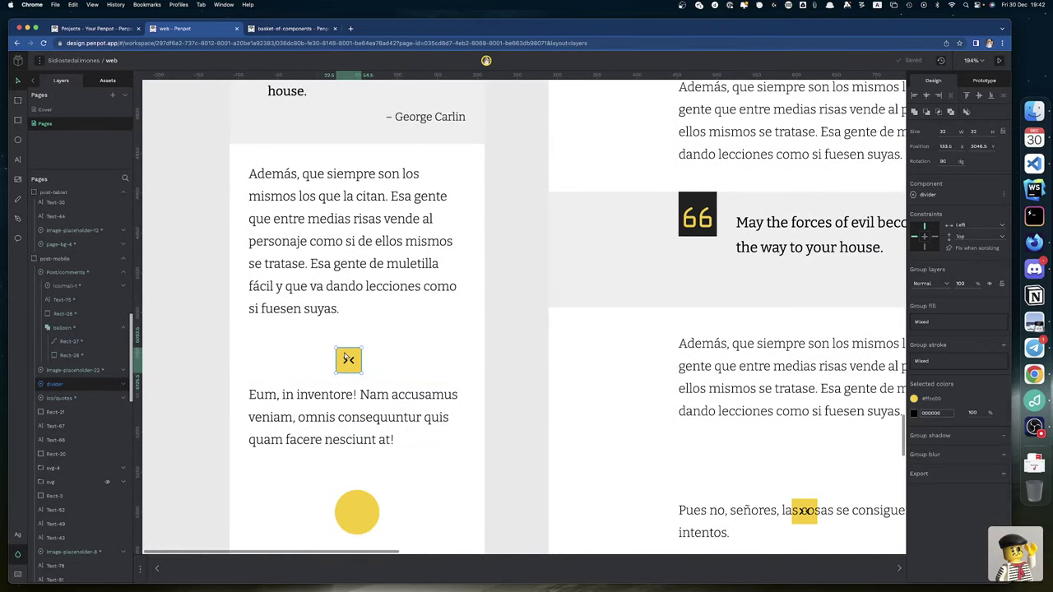
key("alt")
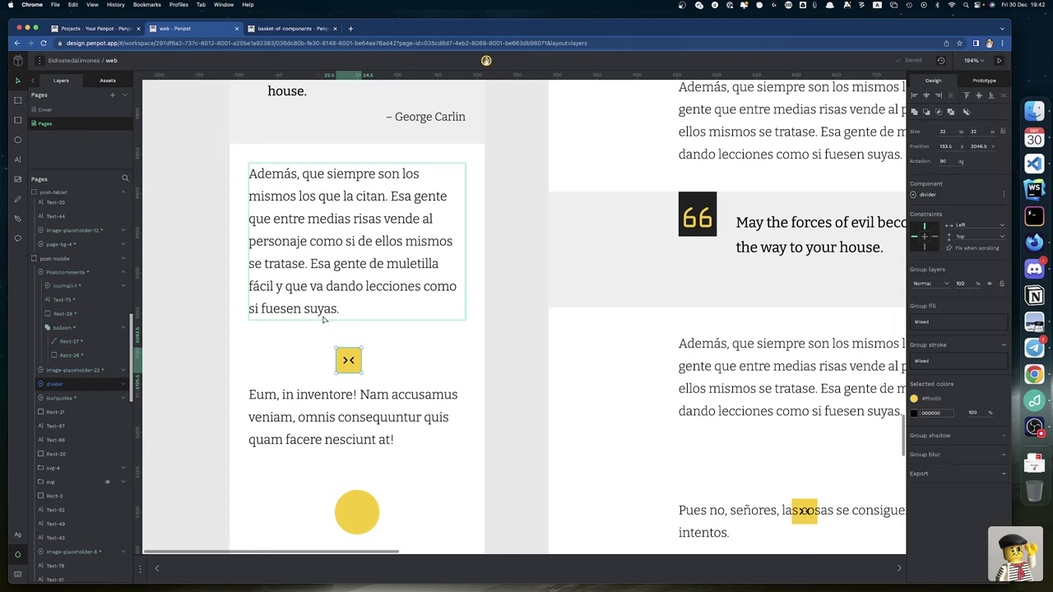
Step: Turn the snap to pixel preference off and back on
left_click(39, 61)
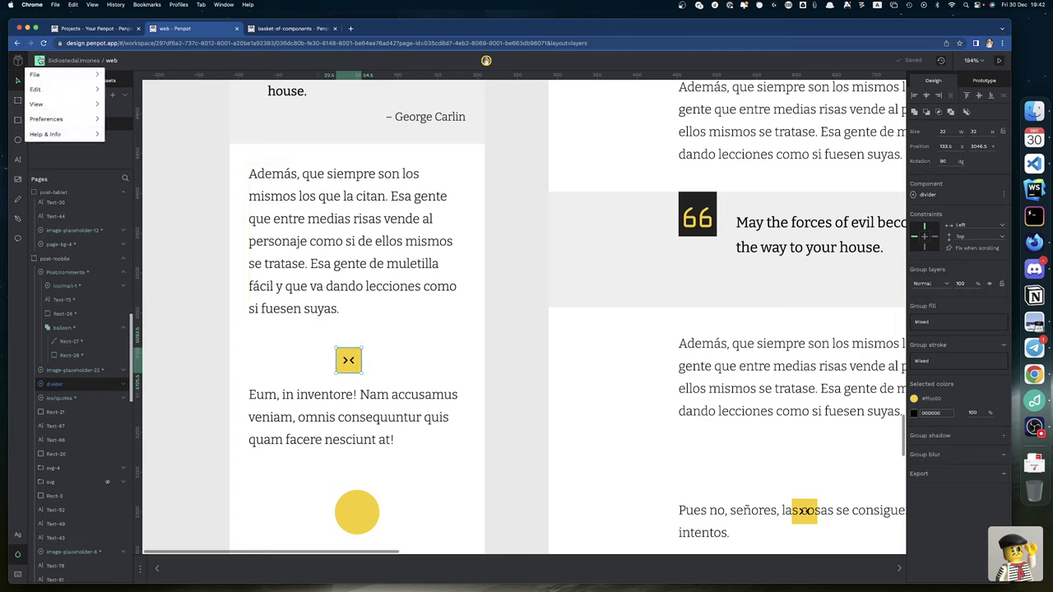
mouse_move(76, 119)
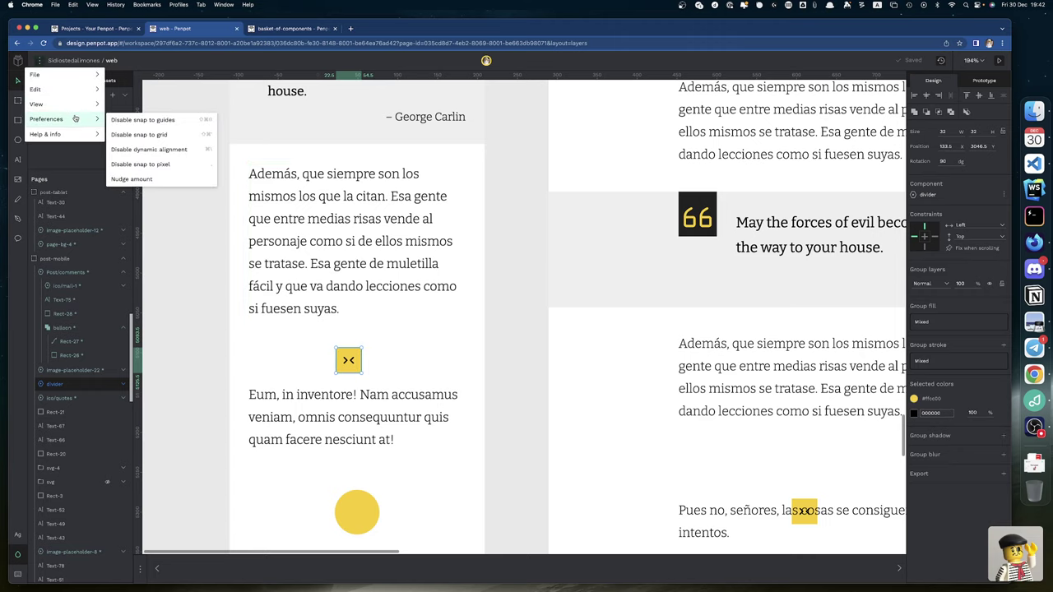
left_click(159, 170)
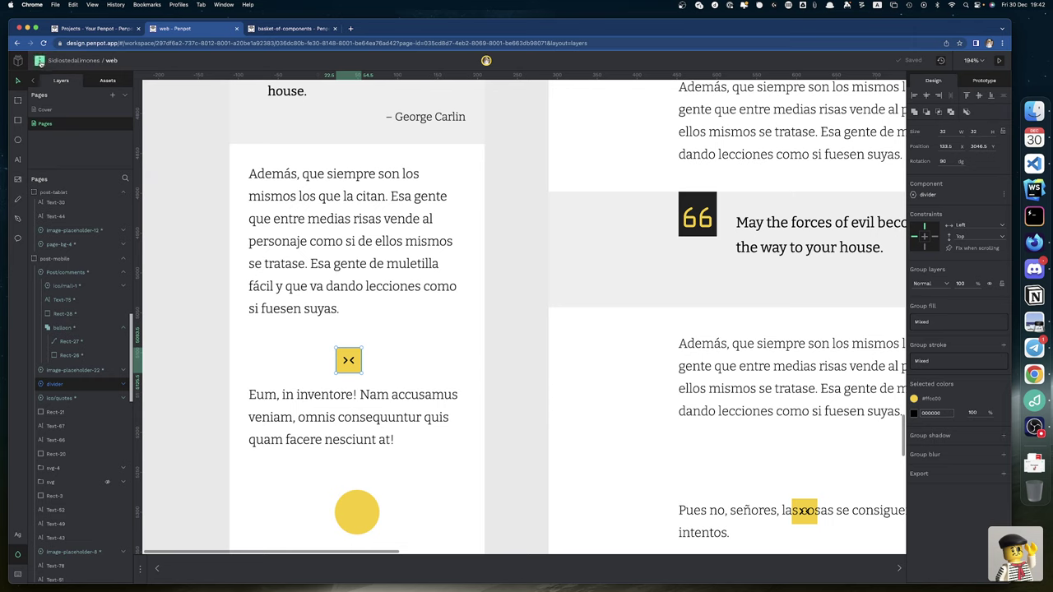
left_click(40, 60)
mouse_move(61, 119)
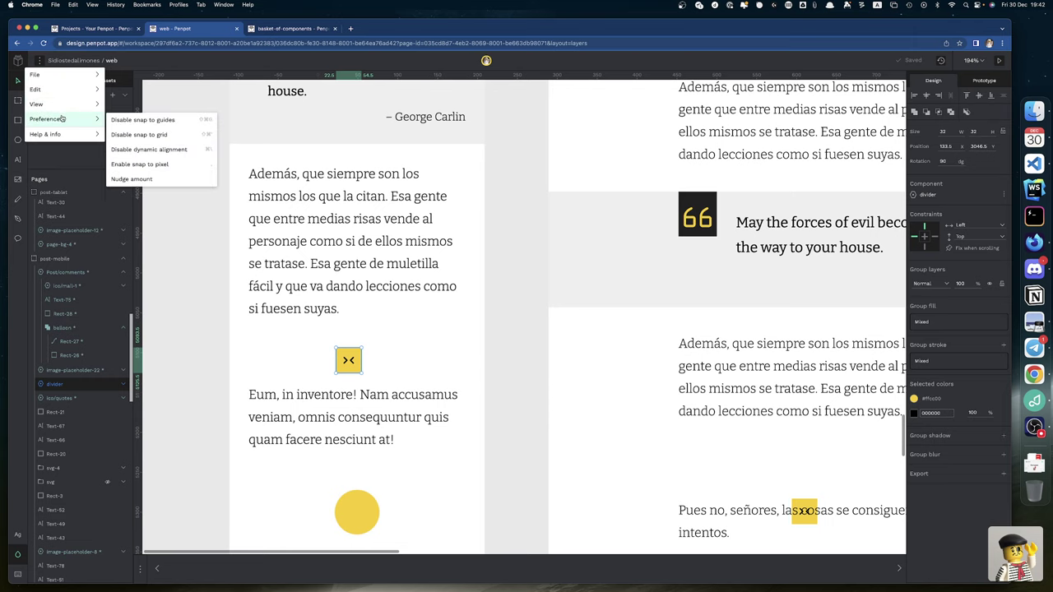
left_click(140, 164)
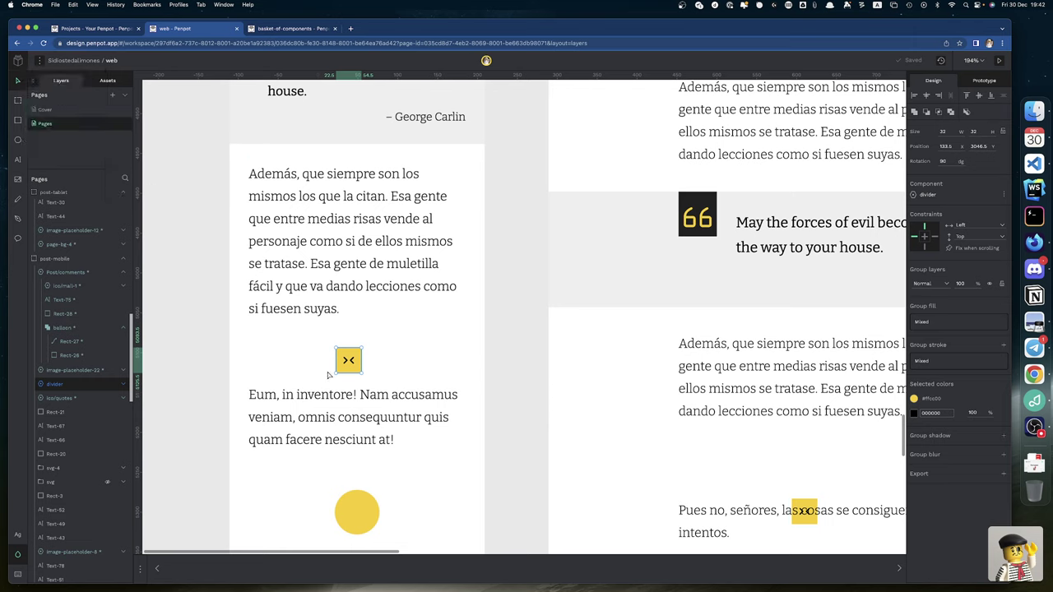
Step: Align the mobile post's divider to whole pixels and move it up to X 133, Y 3036
left_click_drag(349, 362, 348, 360)
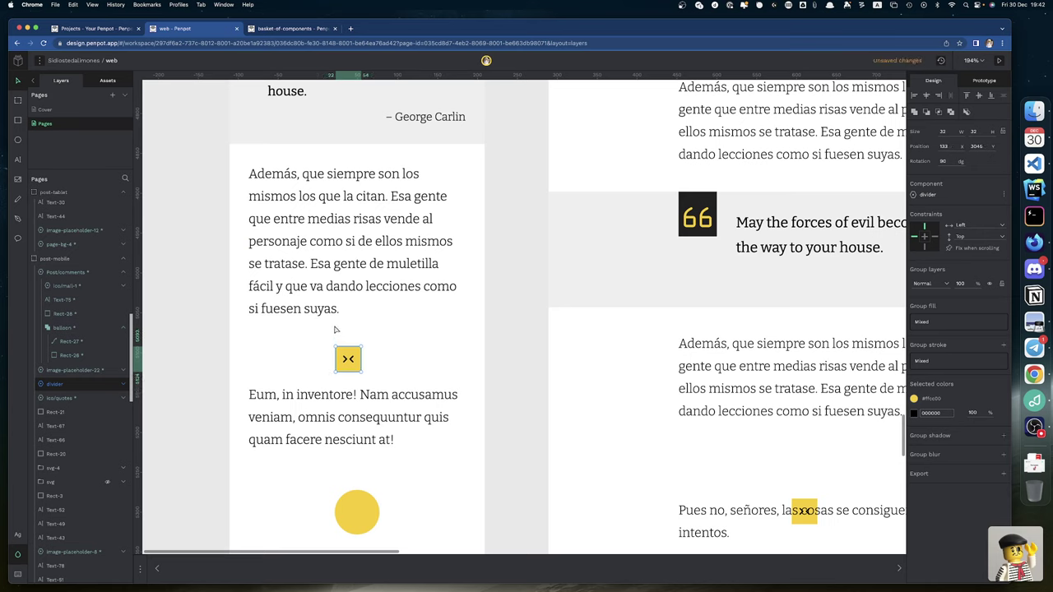
key("alt")
key("Up")
key("Up")
key("Up")
key("Up")
key("Up")
key("Up")
key("Up")
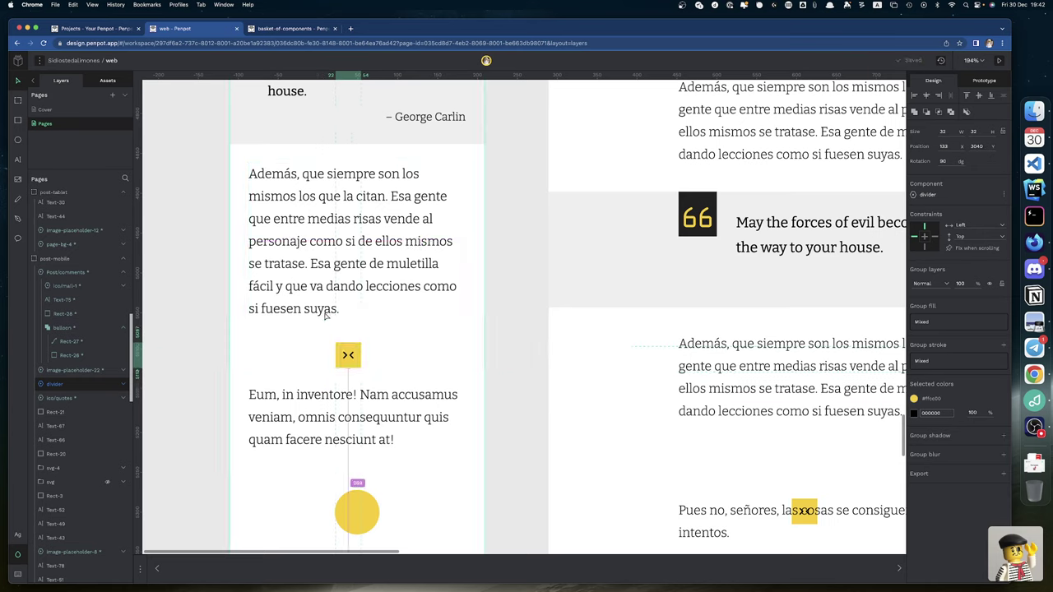
key("Up")
key("Up")
key("Up")
key("alt")
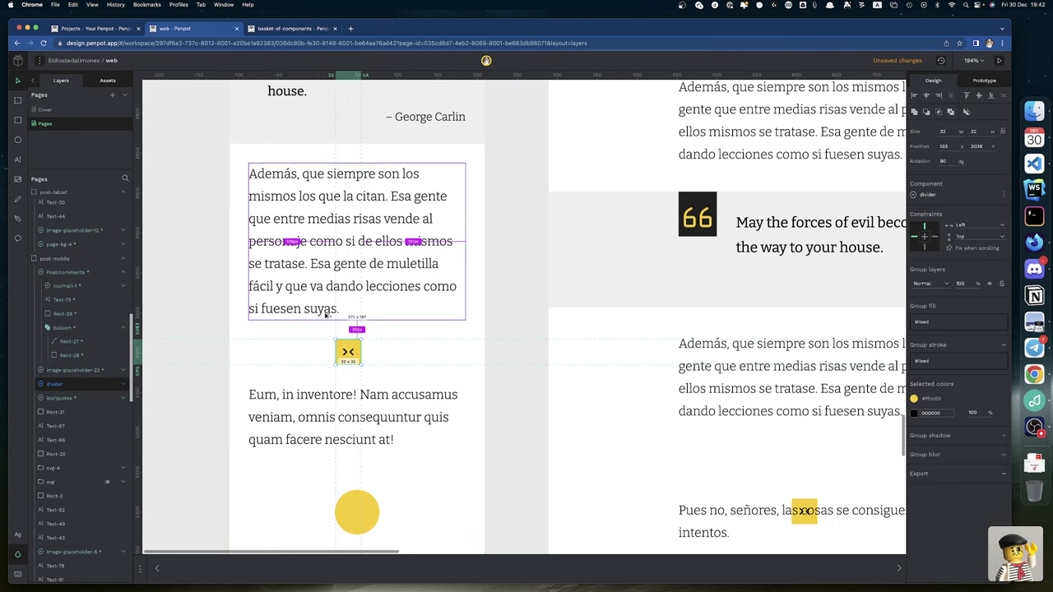
key("Escape")
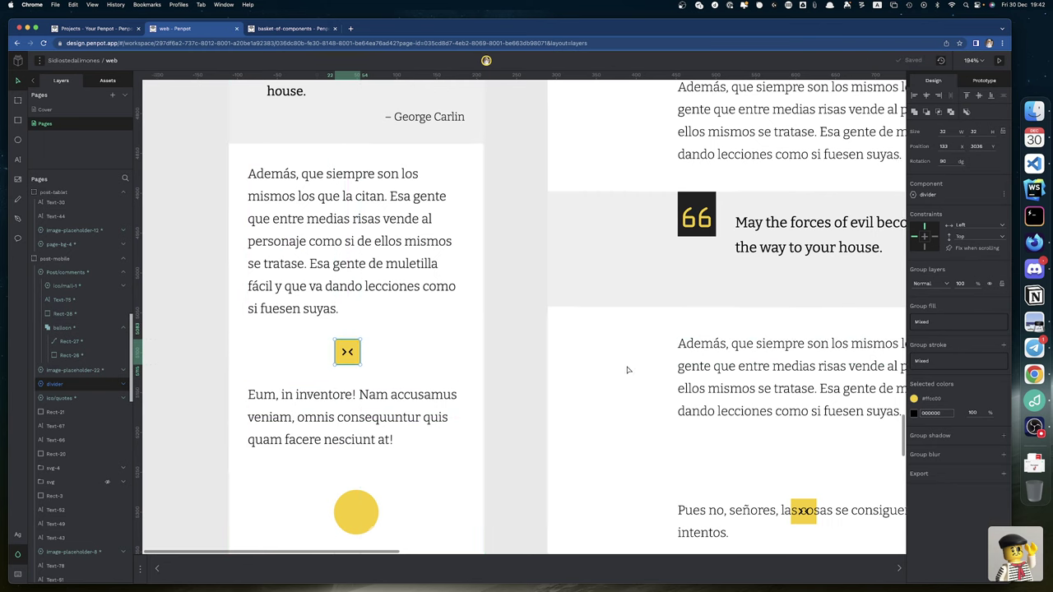
Step: Center the tablet post's divider horizontally on its board
scroll(627, 369, "right", 5)
scroll(627, 368, "down", 2)
left_click(578, 443)
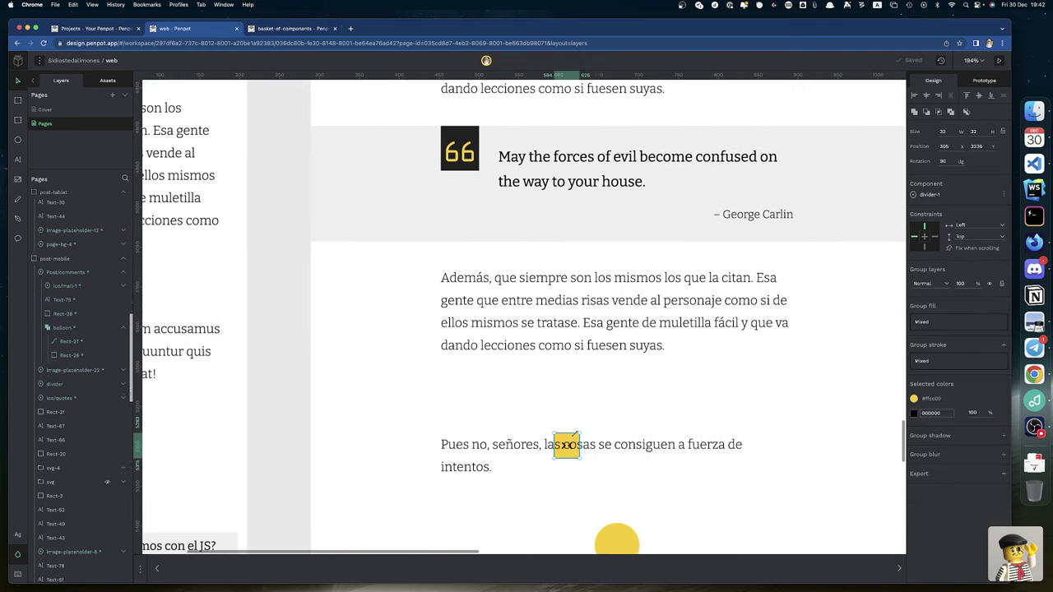
left_click(926, 96)
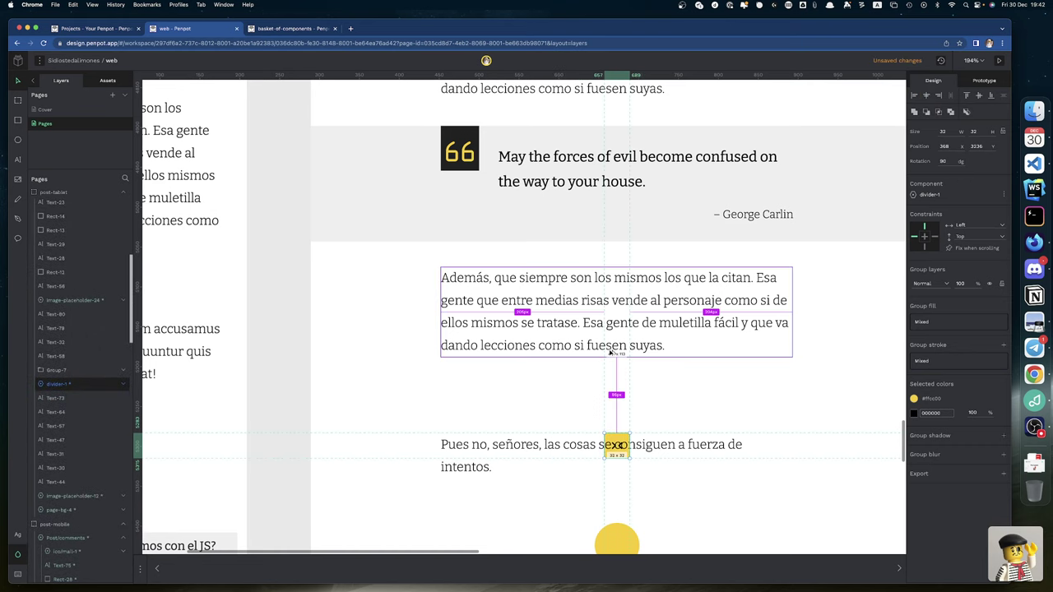
Step: Move the tablet post's divider up until it sits 32 px below the paragraph above it
key("shift+Up")
key("shift+Up")
key("shift+Up")
key("shift+Up")
key("shift+Up")
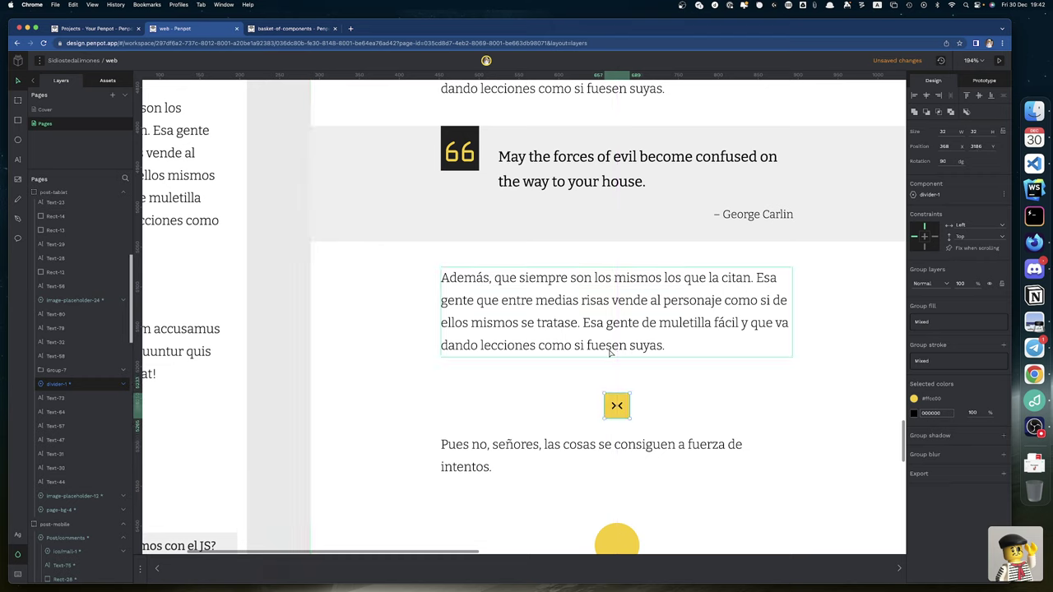
key("shift+Up")
key("Up")
key("Up")
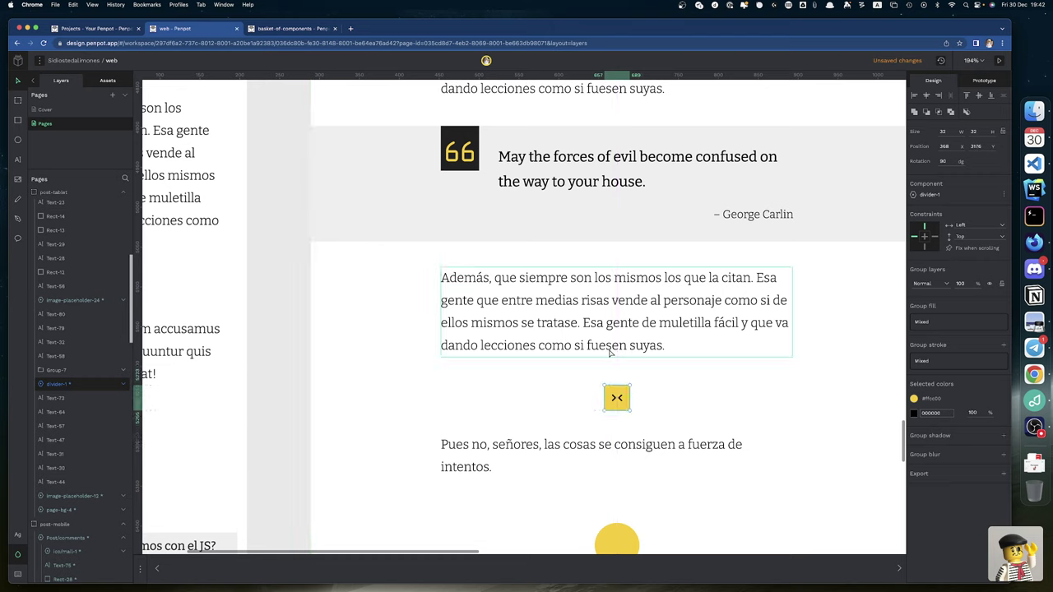
key("Up")
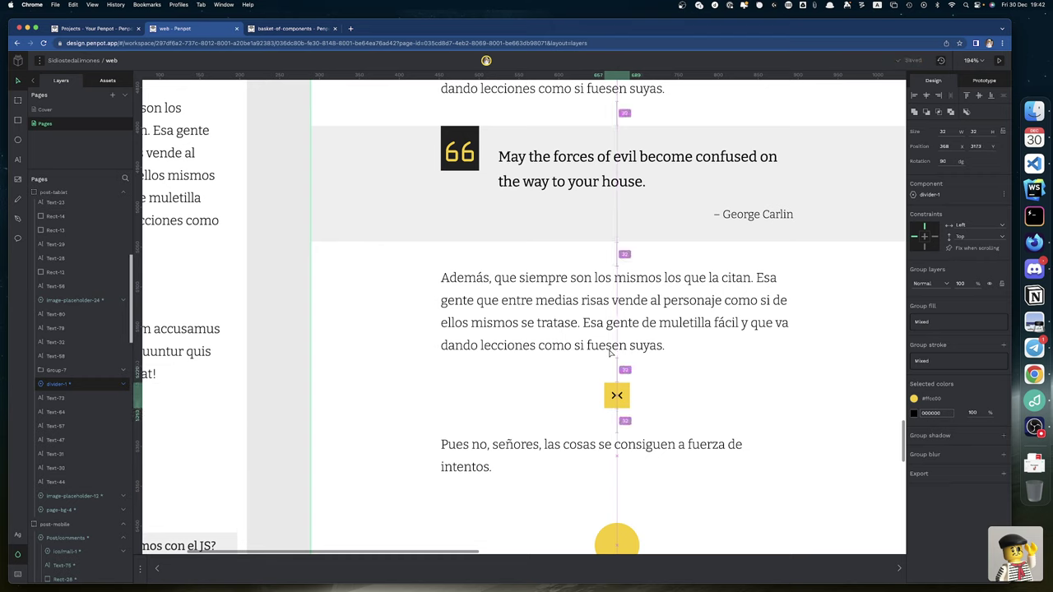
Step: Select the divider in the desktop post and measure its distances to the board edges
scroll(618, 446, "right", 15)
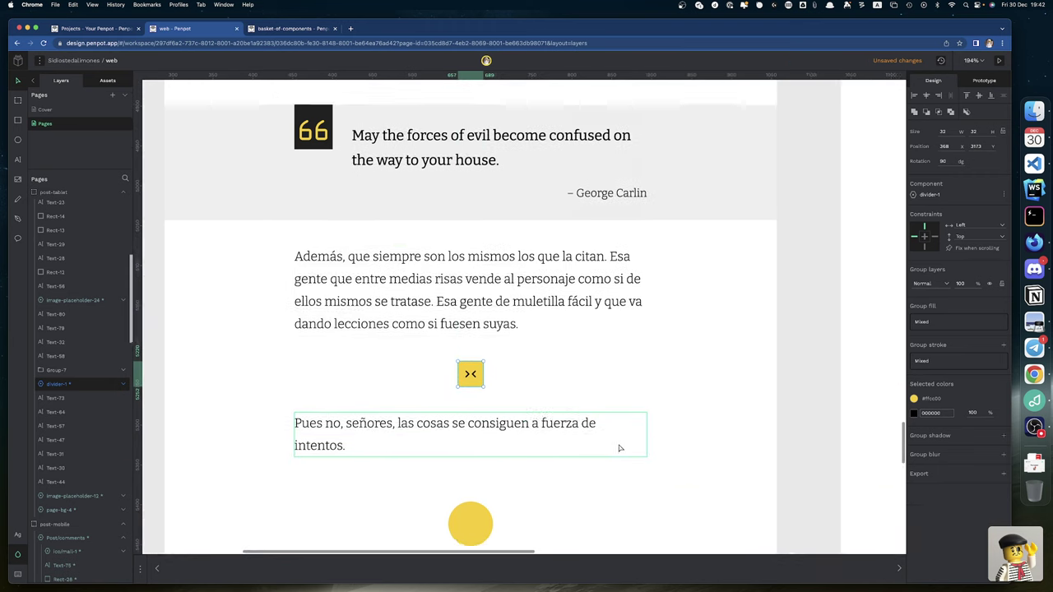
scroll(620, 447, "down", 15)
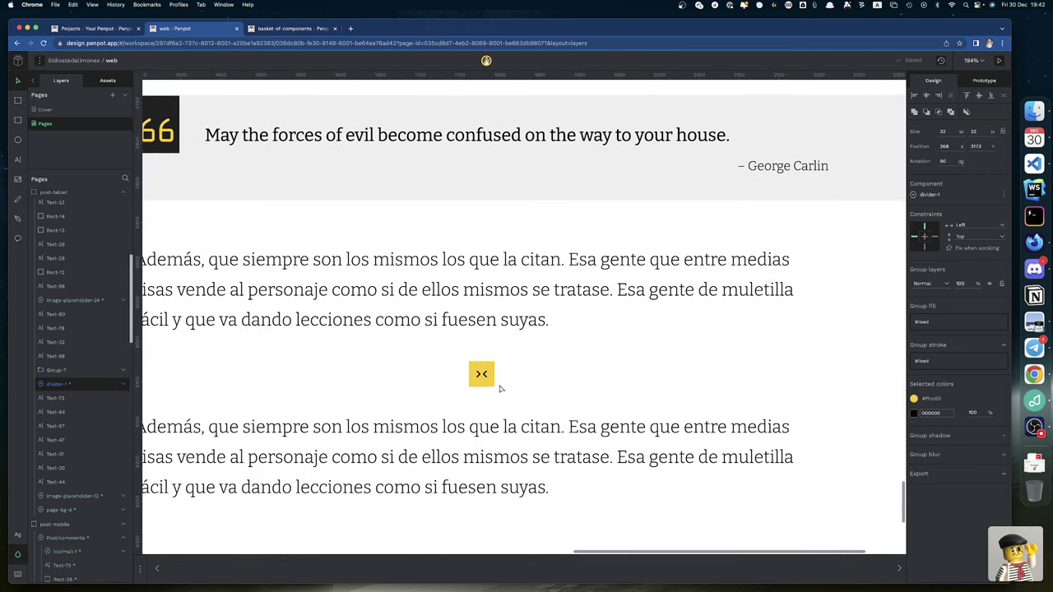
left_click(482, 375)
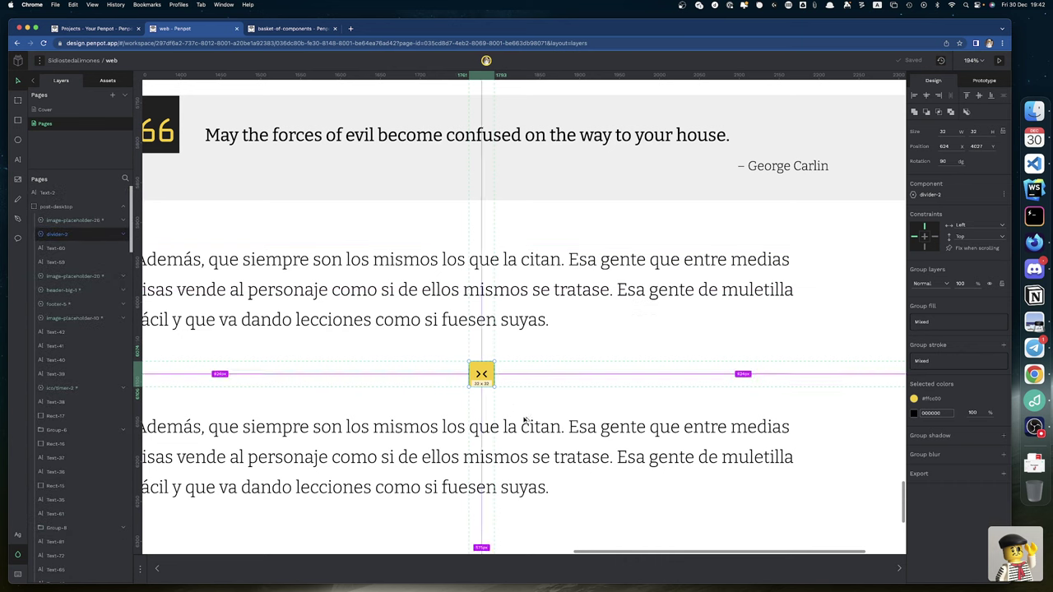
scroll(506, 430, "down", 5)
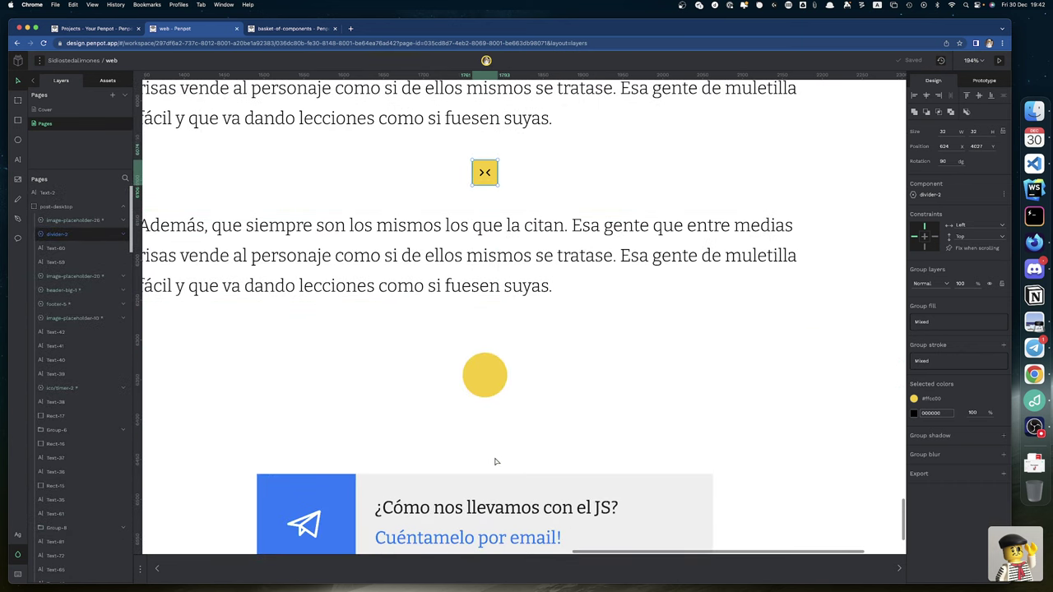
Step: Select the mobile post's comments block and measure its distance to the yellow circle above it
scroll(495, 462, "down", 5)
scroll(494, 461, "left", 10)
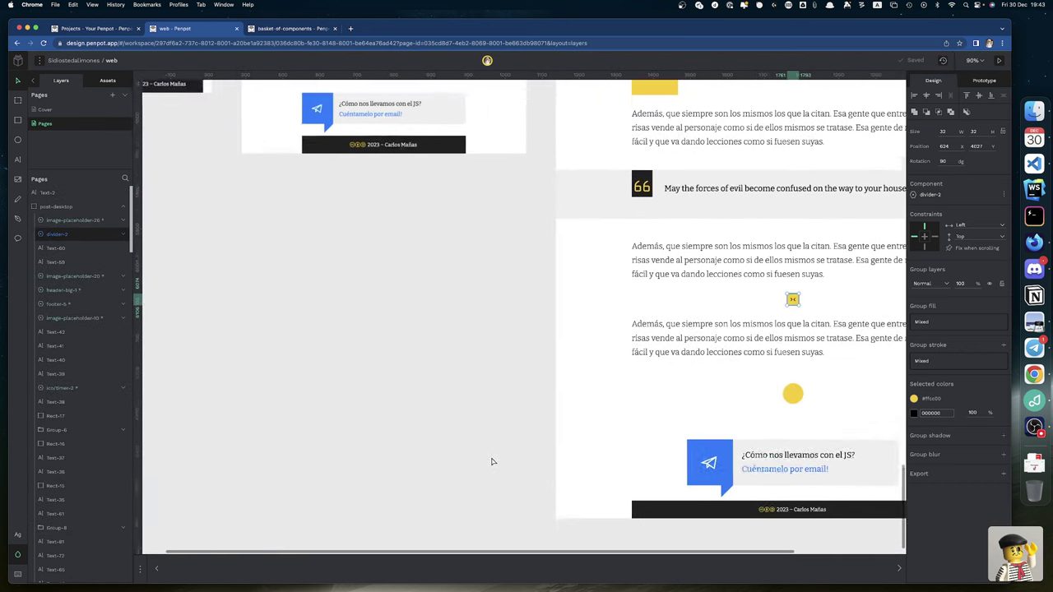
scroll(497, 459, "up", 5)
scroll(606, 485, "left", 5)
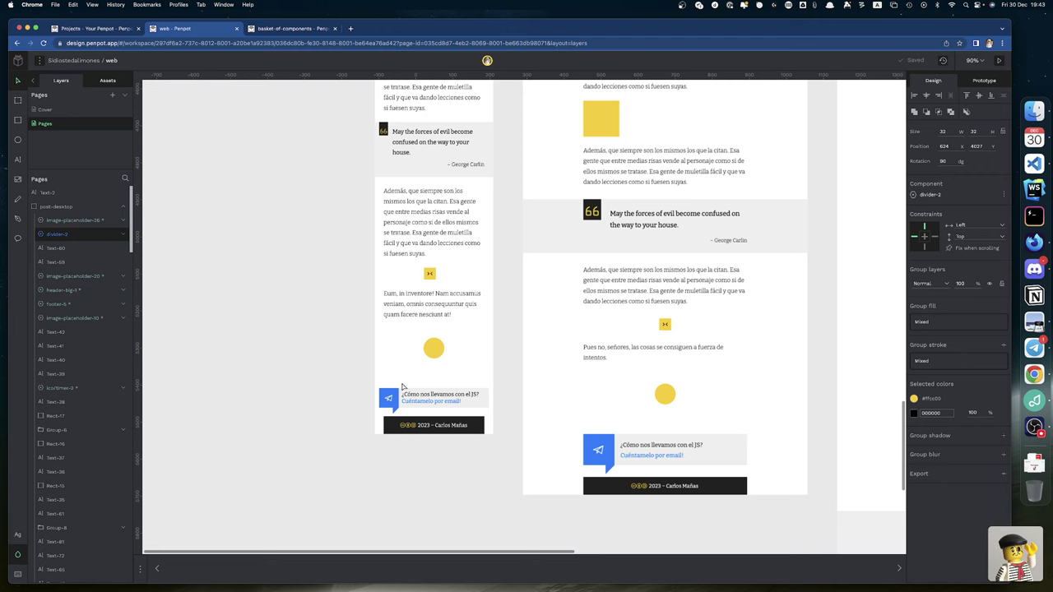
scroll(402, 401, "up", 3)
scroll(402, 401, "up", 5)
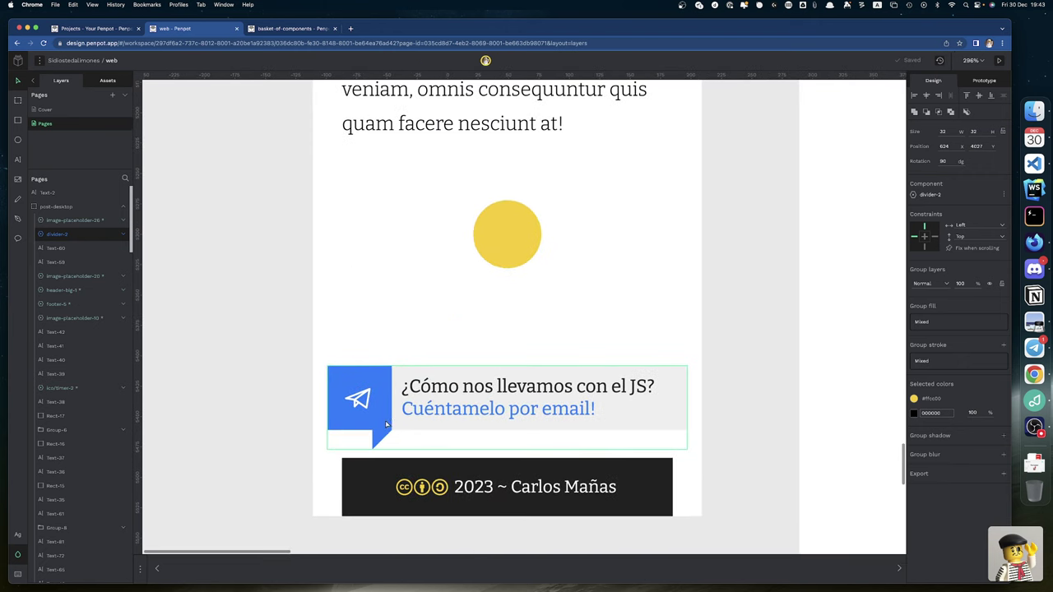
left_click(388, 422)
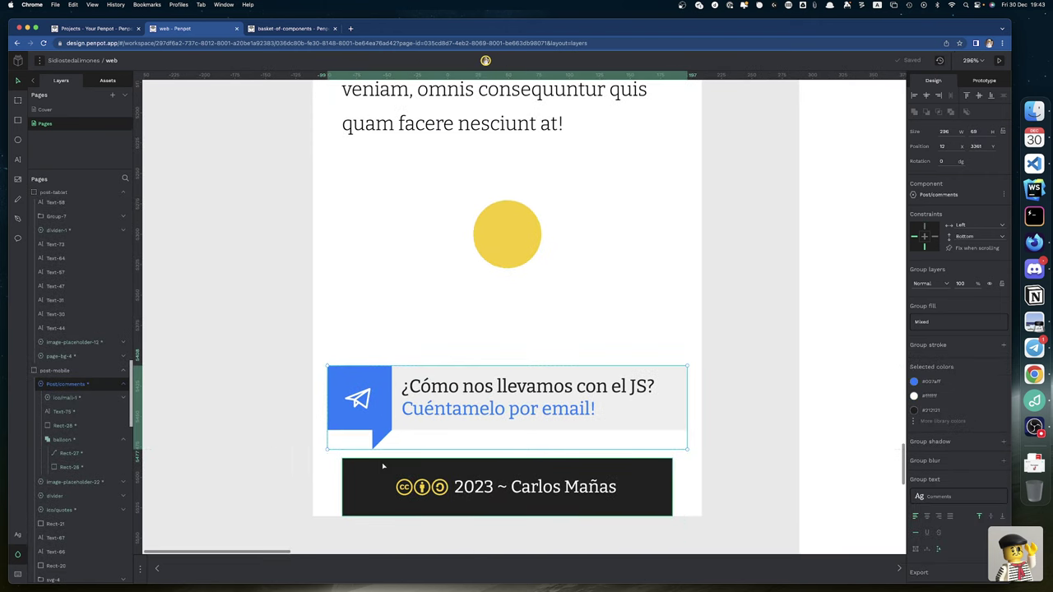
key("Up")
key("alt")
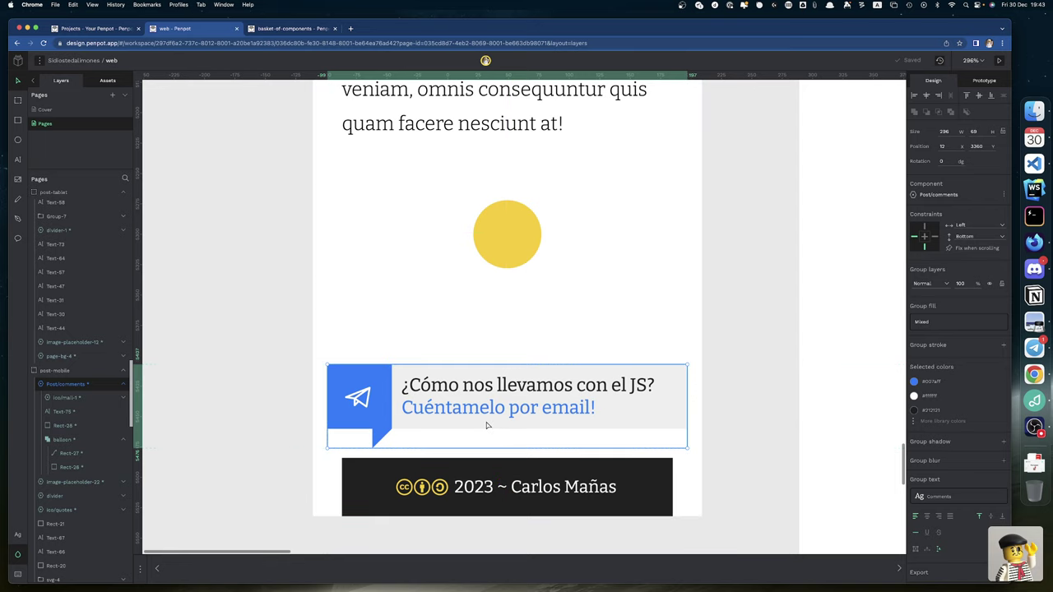
key("Down")
key("alt")
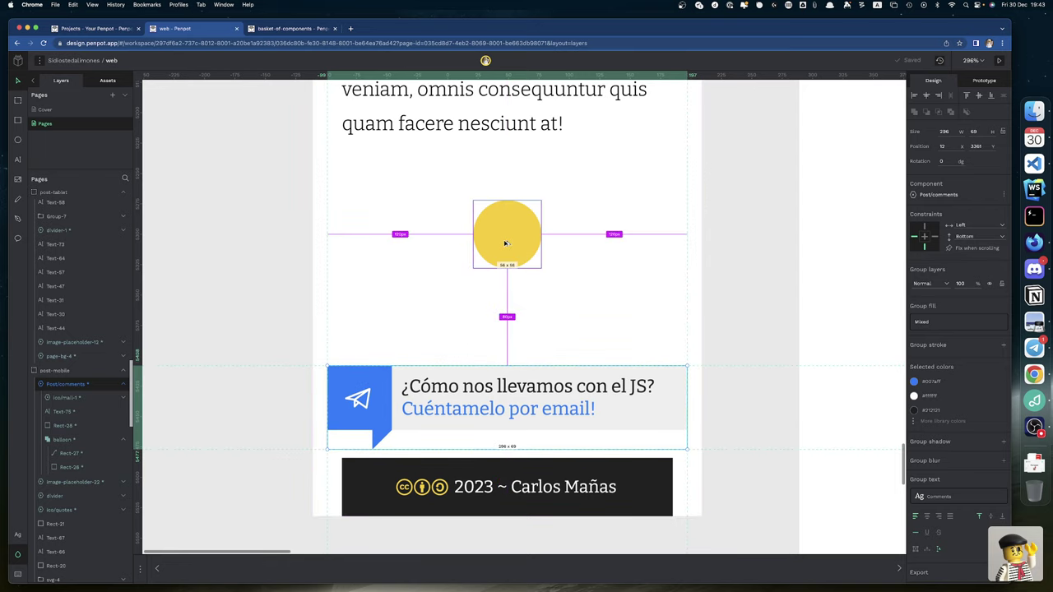
Step: Set the mobile post board's height to 3486 and move its comments block up to Y 3361
left_click(349, 509)
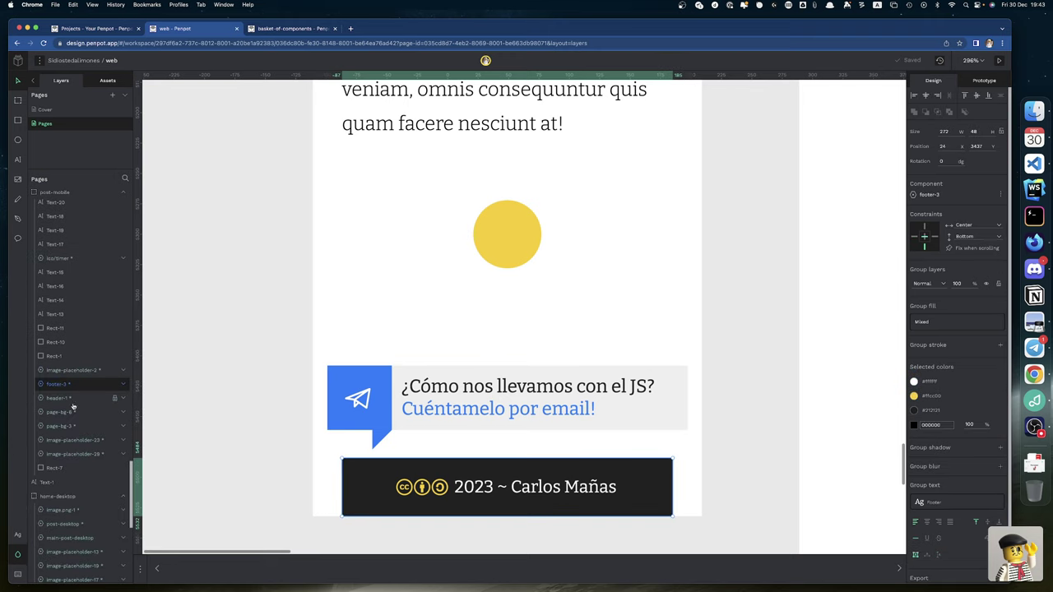
scroll(72, 406, "up", 5)
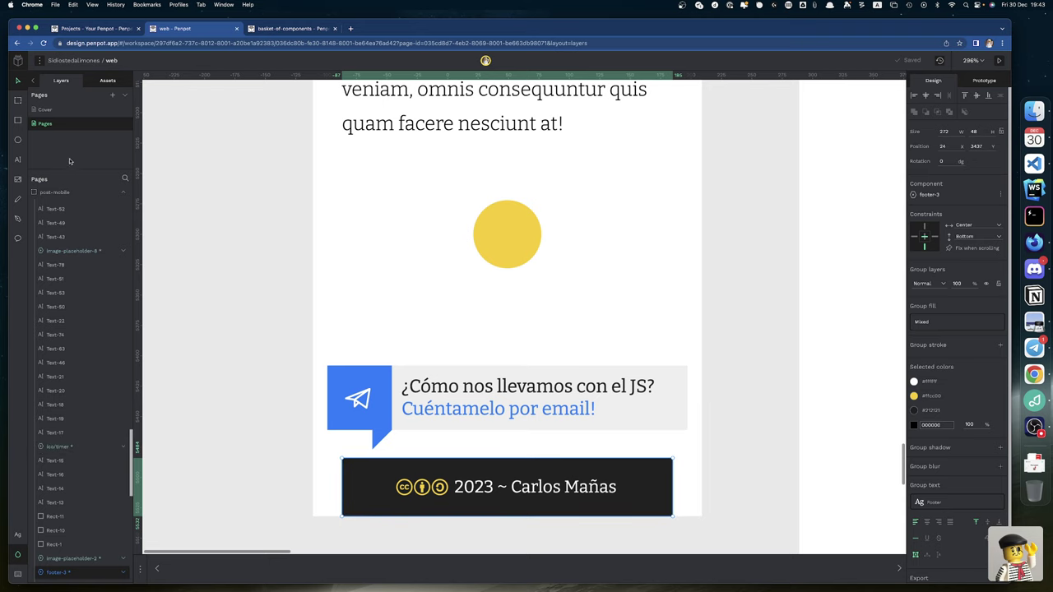
left_click(56, 194)
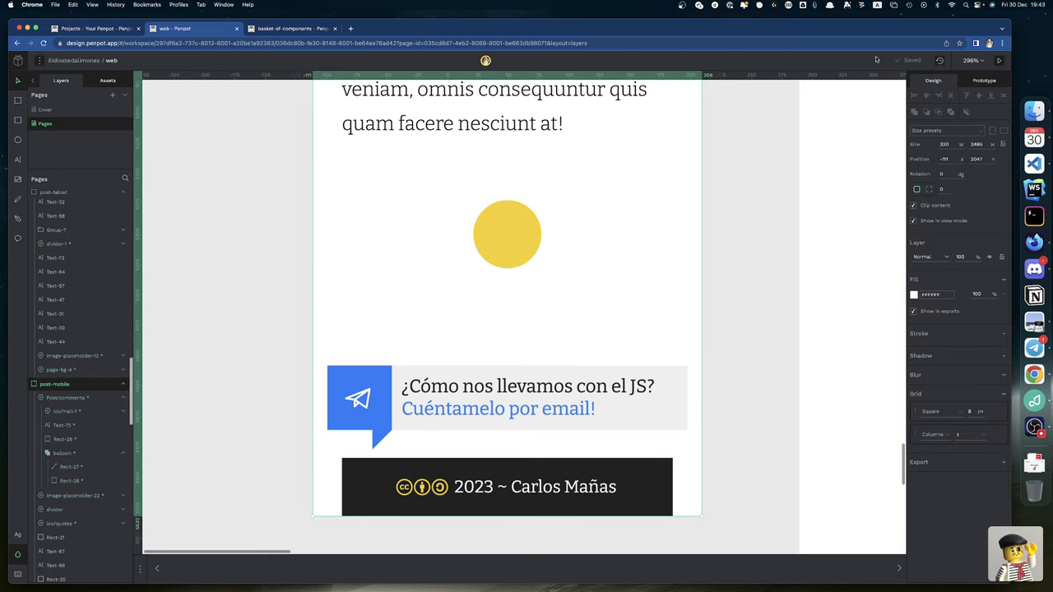
left_click(985, 145)
type("3485")
key("Return")
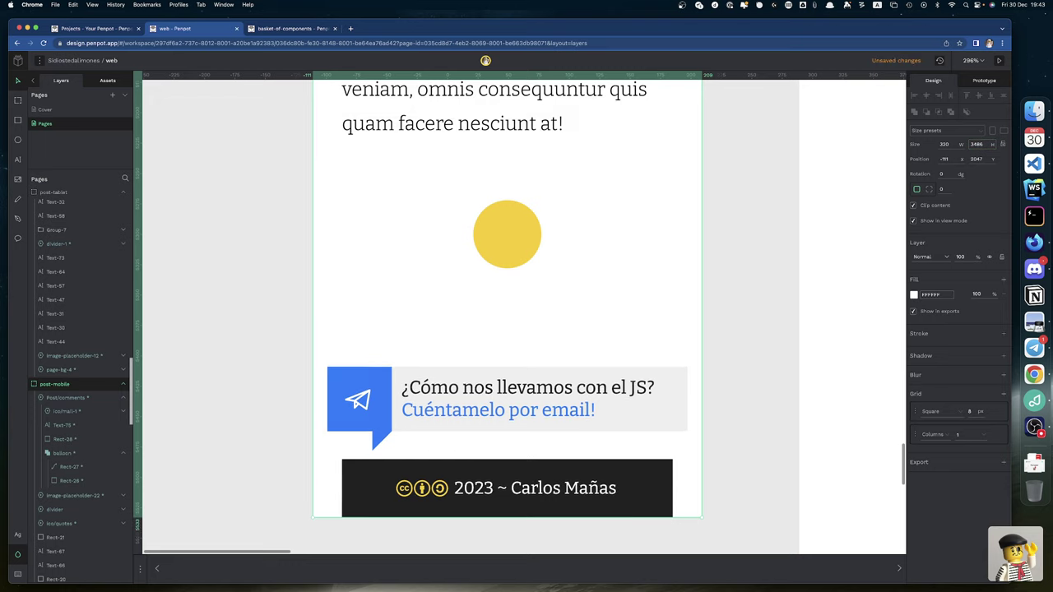
left_click(435, 417)
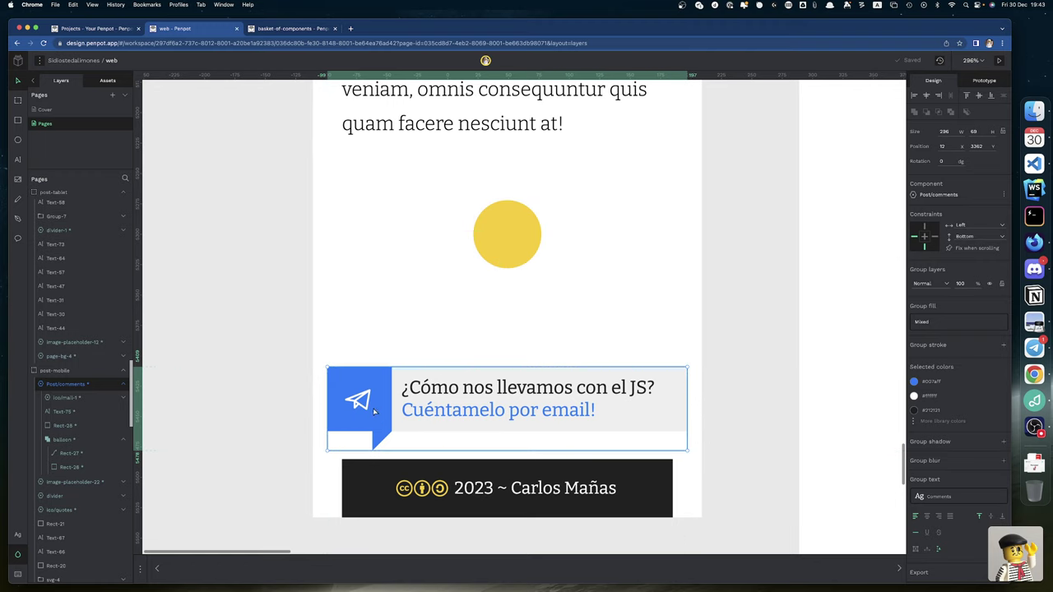
key("Up")
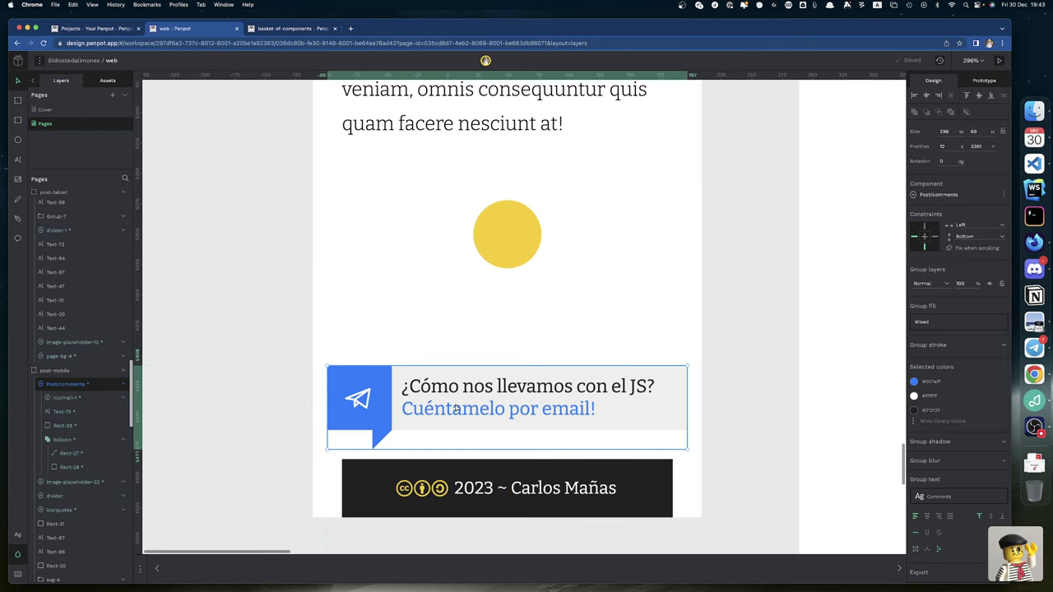
Step: Delete the old comments group above the footer in the tablet post
scroll(456, 407, "right", 5)
scroll(456, 407, "down", 5)
scroll(453, 407, "left", 3)
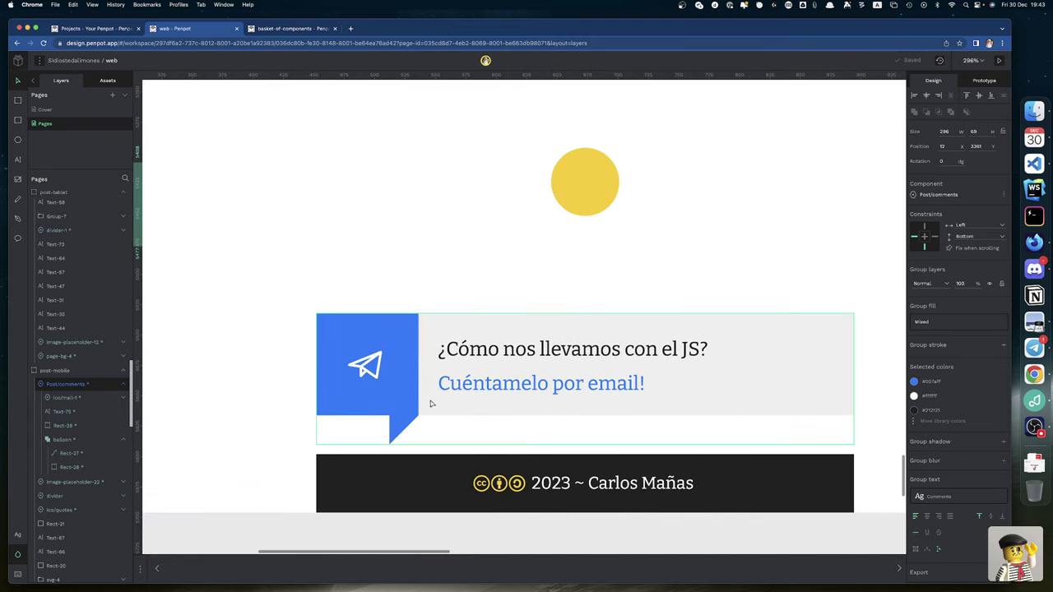
left_click(420, 389)
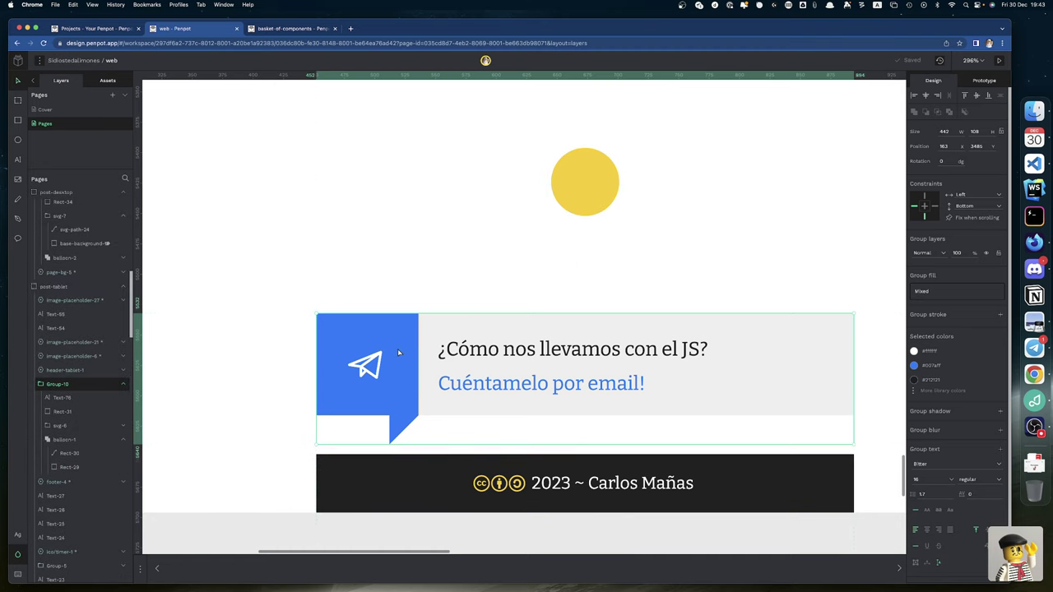
key("Delete")
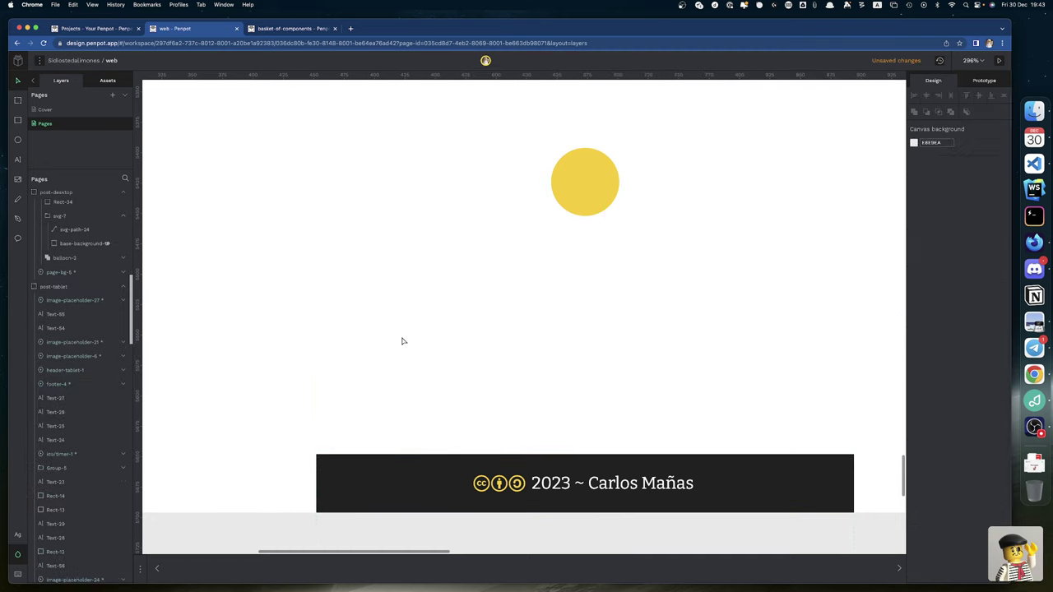
Step: Place the library's Post/comments-md component above the tablet post's footer and align it to the footer's right edge
left_click(107, 81)
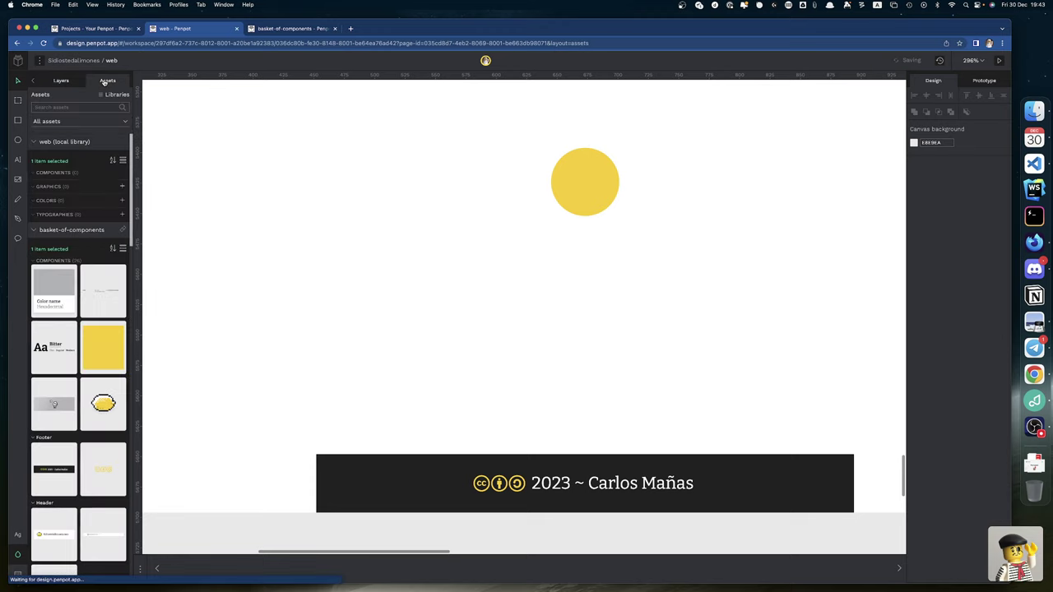
scroll(52, 487, "down", 6)
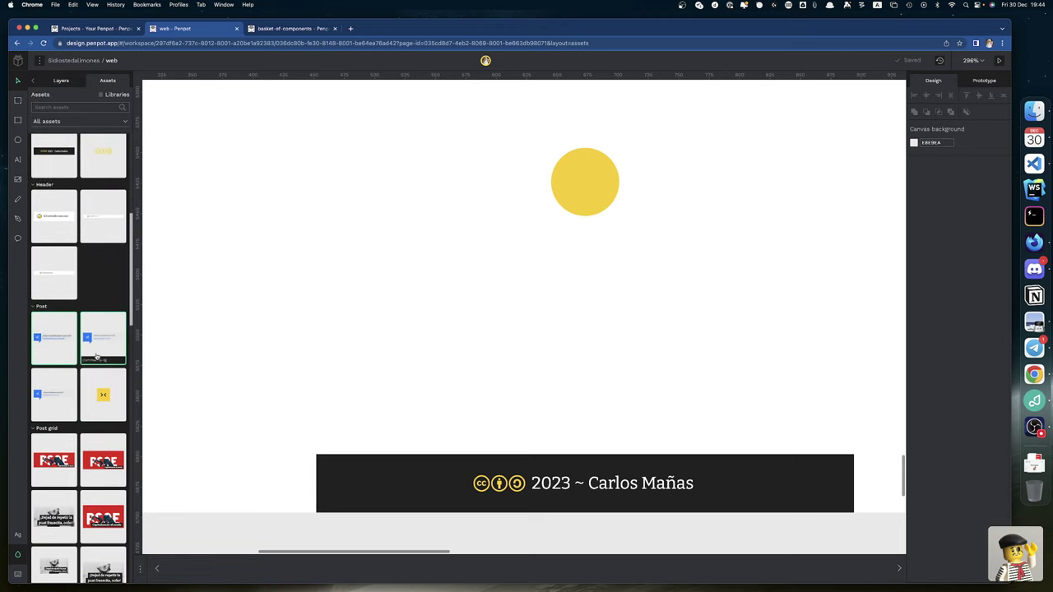
left_click_drag(54, 397, 477, 357)
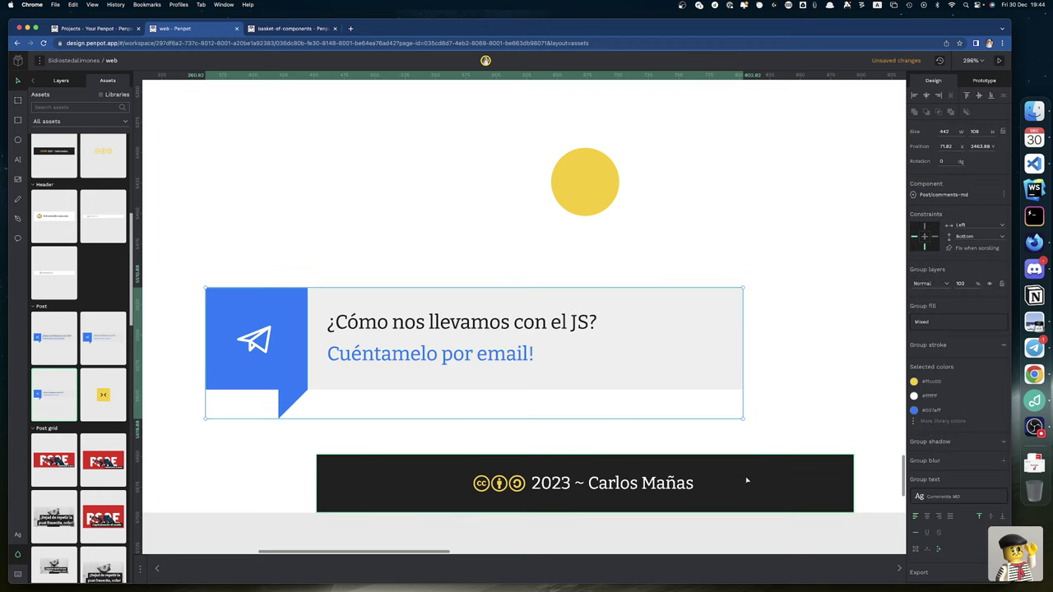
left_click(819, 467, "shift")
left_click(937, 96)
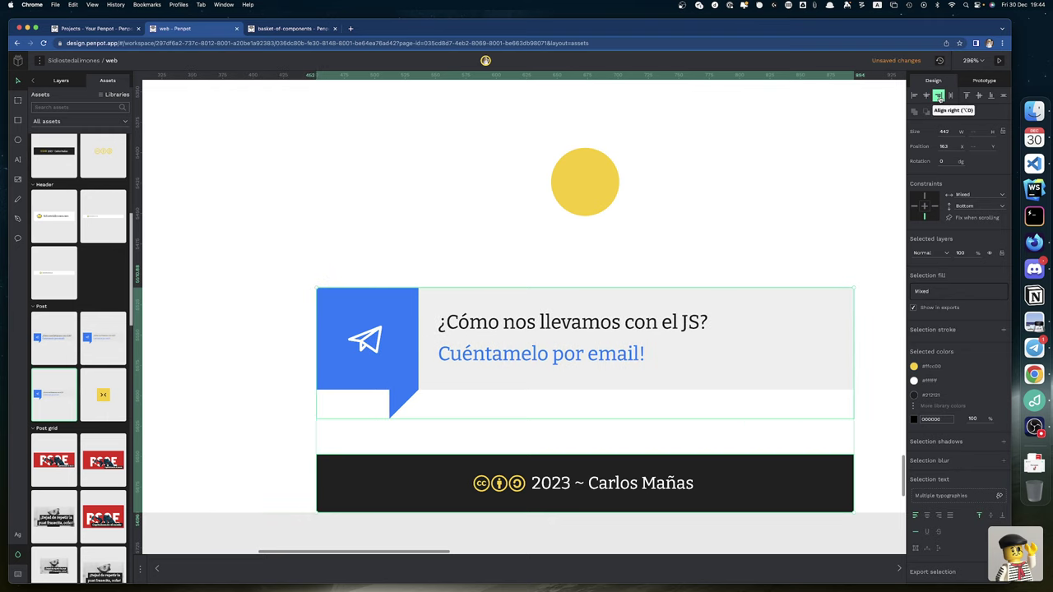
Step: Move the tablet post's comments component down to Y 3485, just above the footer
left_click(452, 463)
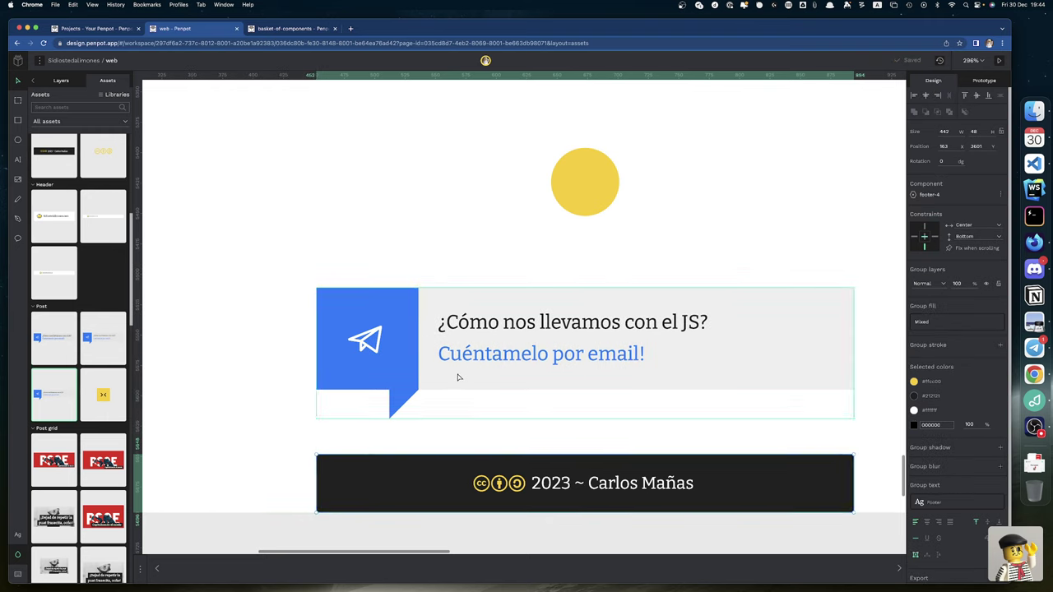
left_click(458, 376)
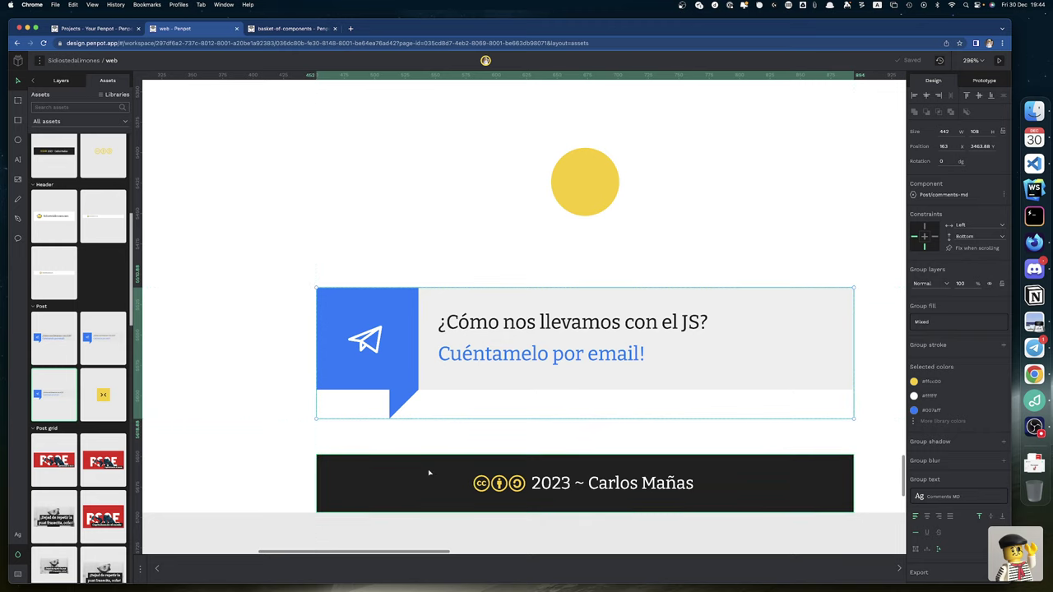
key("Down")
key("Down")
key("Down")
key("Down")
key("Down")
key("Down")
key("Down")
key("Down")
key("Down")
key("Down")
key("Down")
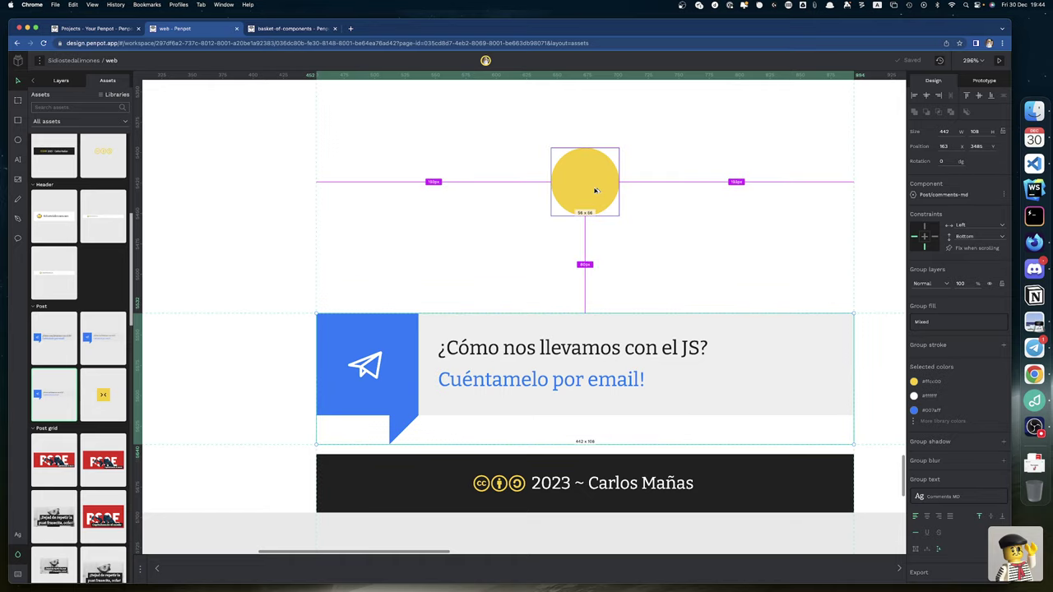
Step: Delete the old comments group above the footer in the desktop post
scroll(599, 315, "right", 15)
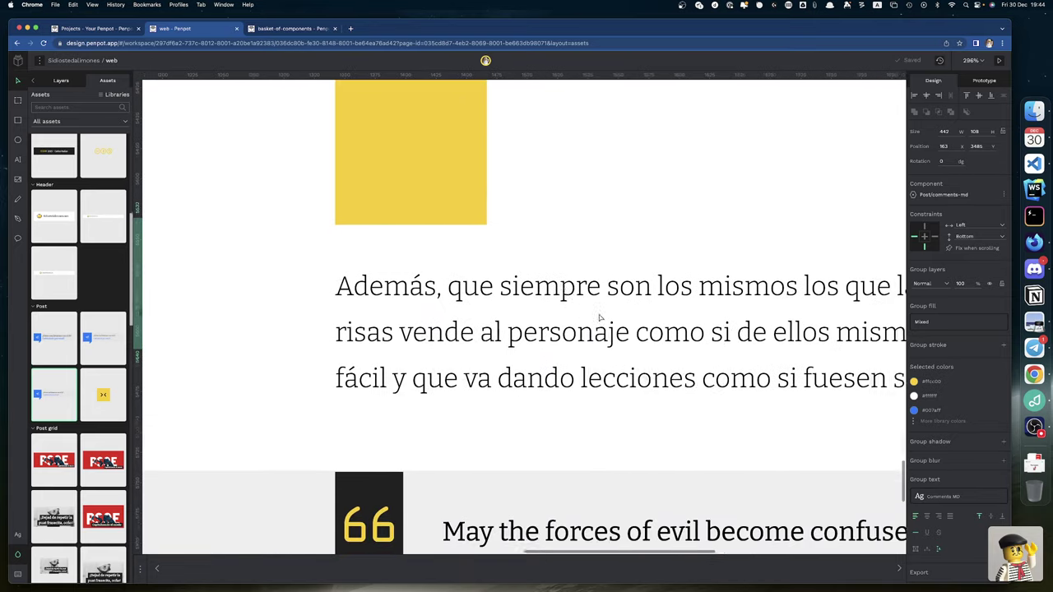
scroll(599, 318, "down", 15)
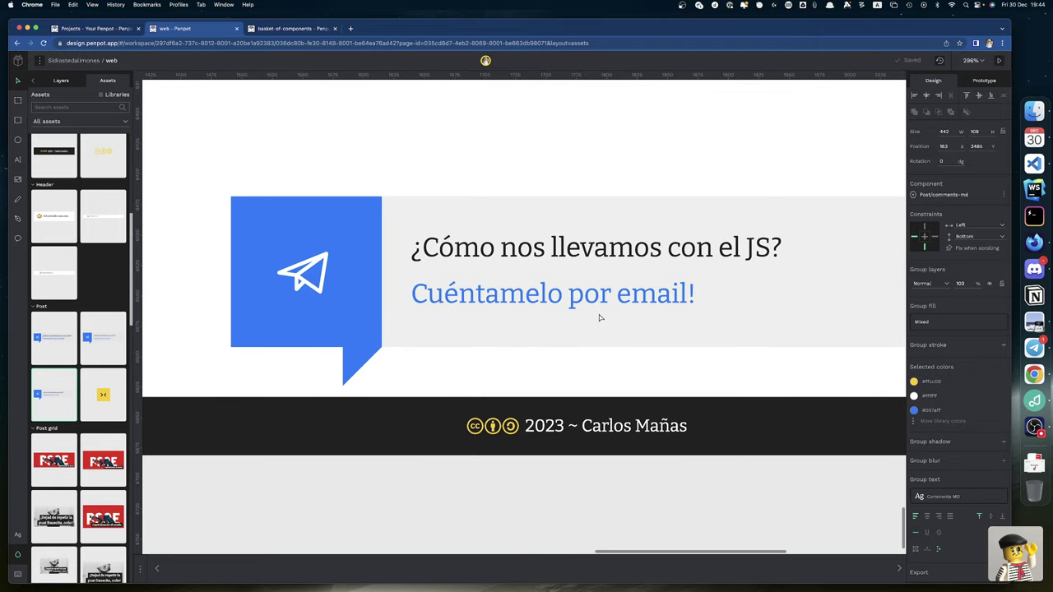
left_click(533, 341)
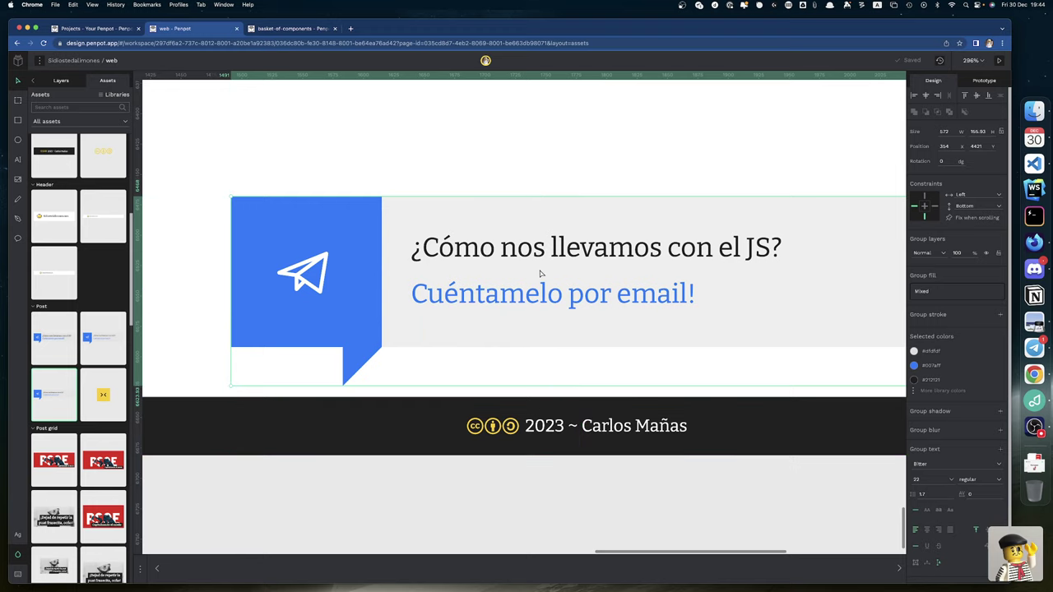
key("Delete")
Step: Place the library's Post/comments-lg component above the desktop post's footer and center it horizontally on the board
scroll(539, 273, "left", 5)
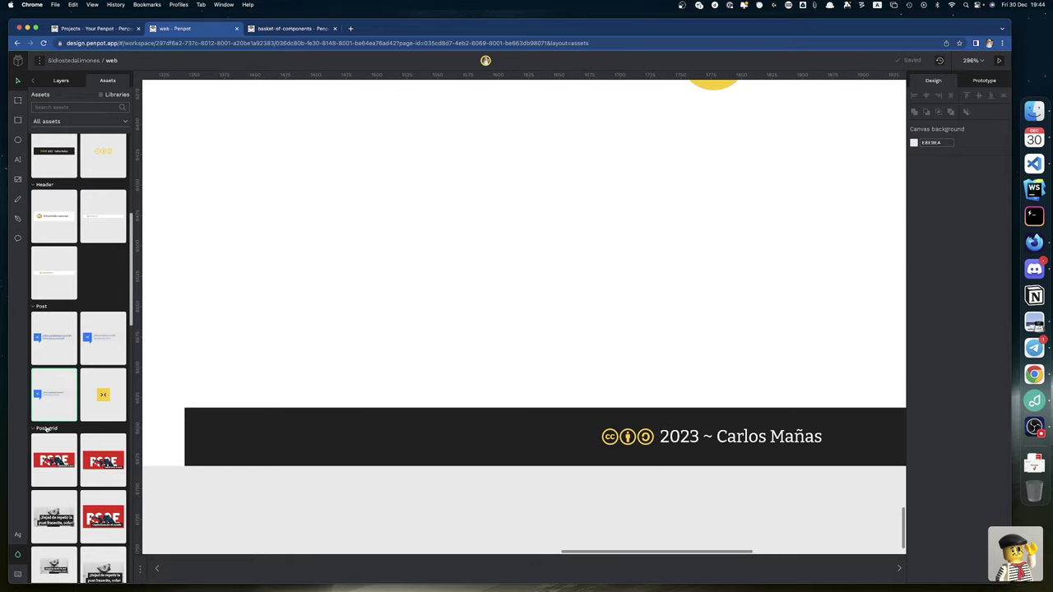
left_click_drag(103, 339, 450, 304)
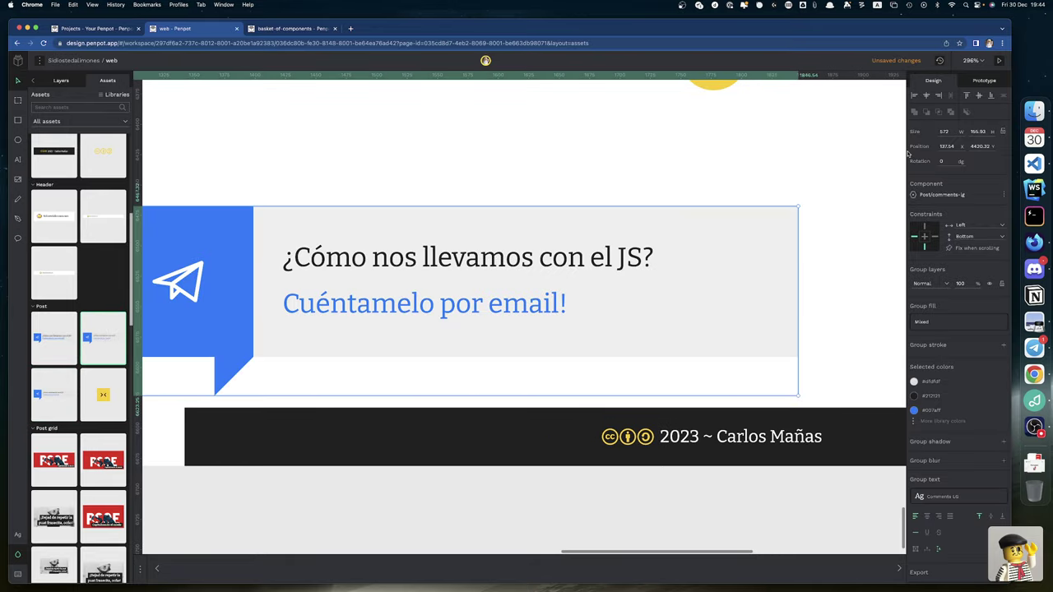
left_click(925, 95)
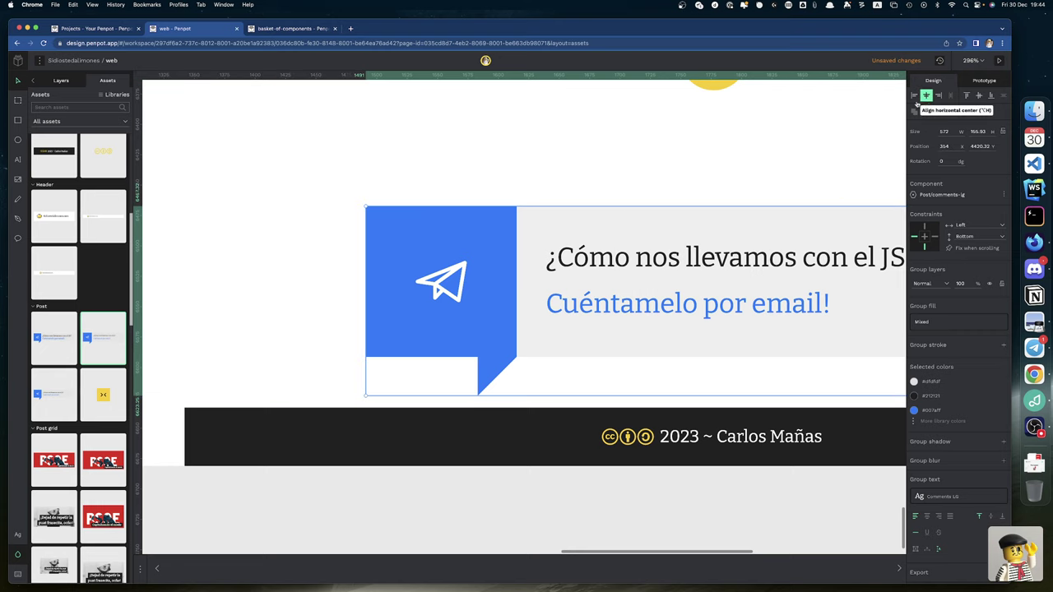
Step: Move the desktop post's comments component to Y 4421, checking its distance to the yellow circle above
key("alt")
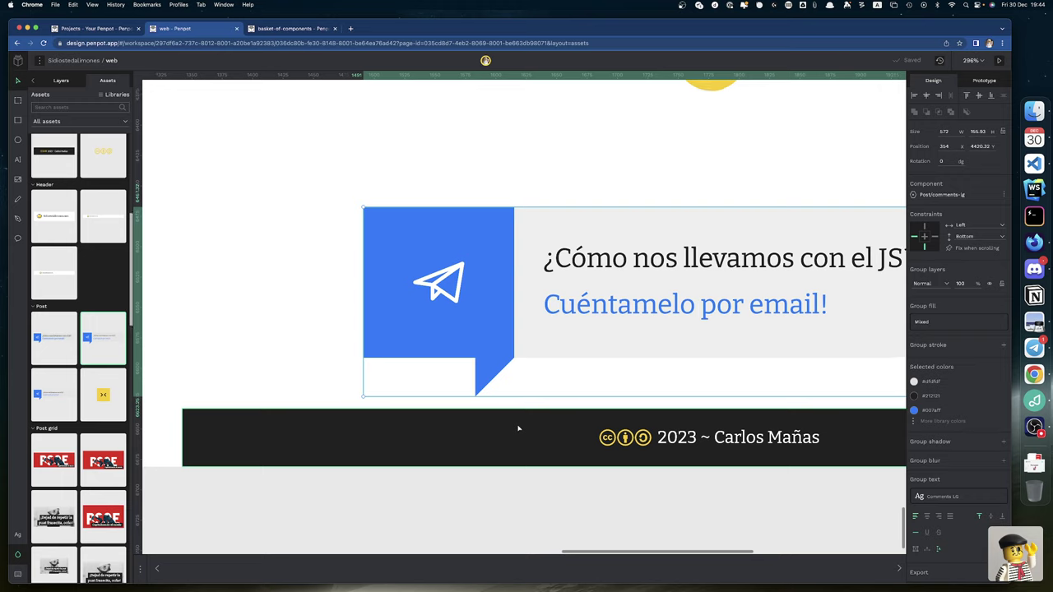
scroll(576, 329, "up", 2)
scroll(576, 329, "right", 3)
key("alt")
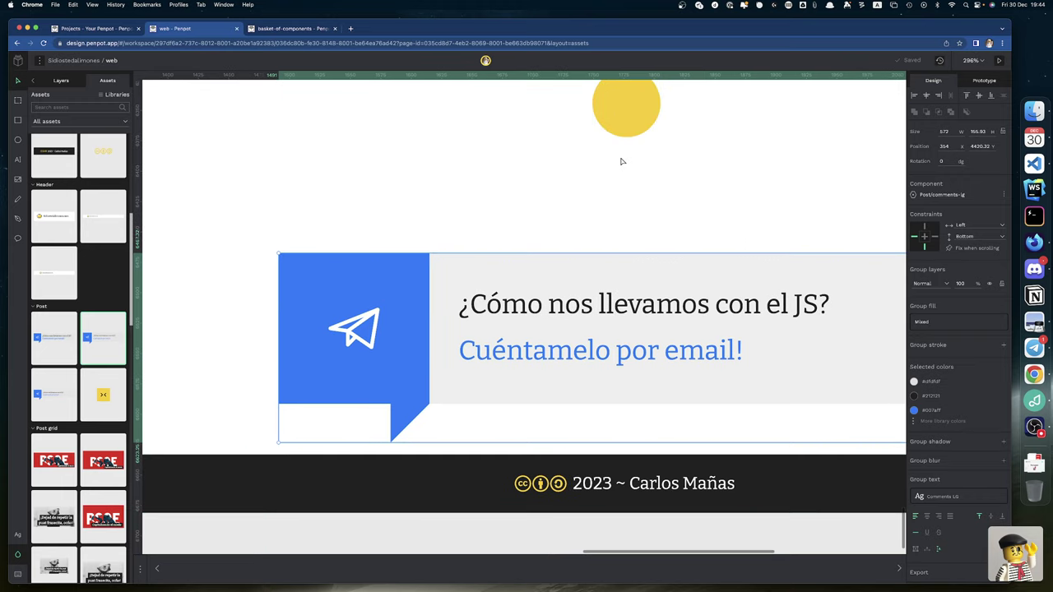
key("alt")
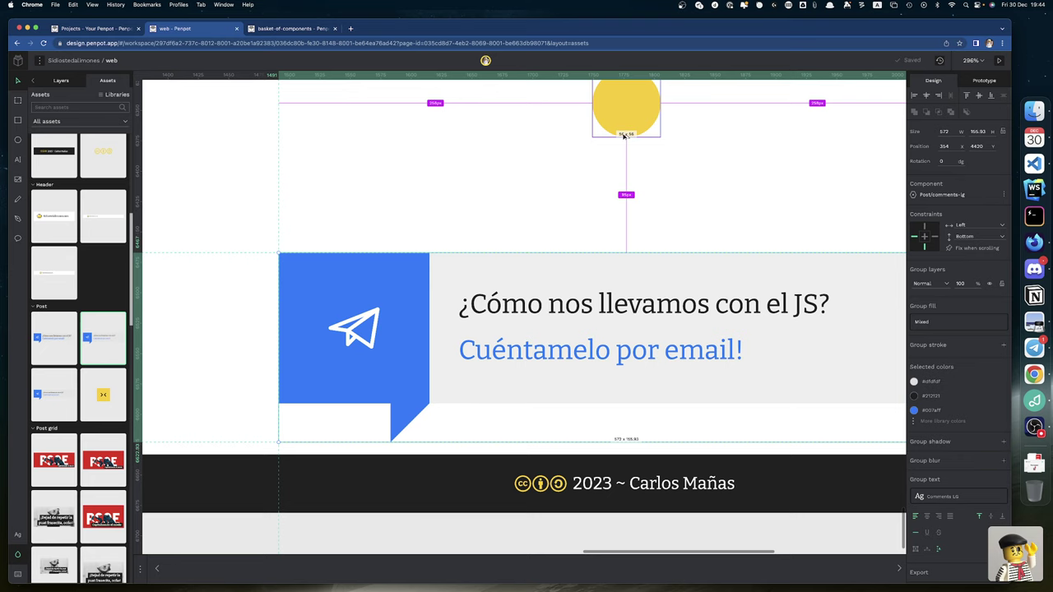
scroll(625, 127, "up", 3)
key("alt")
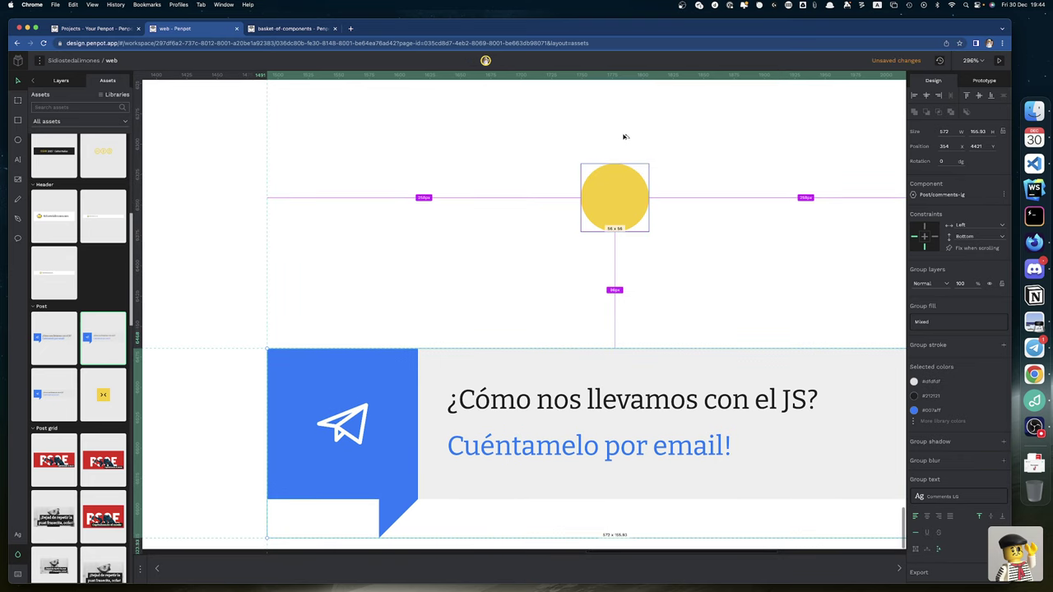
Step: Set the post-desktop board's height to 4633, checking the footer's bottom edge against the board's end
scroll(540, 308, "down", 4)
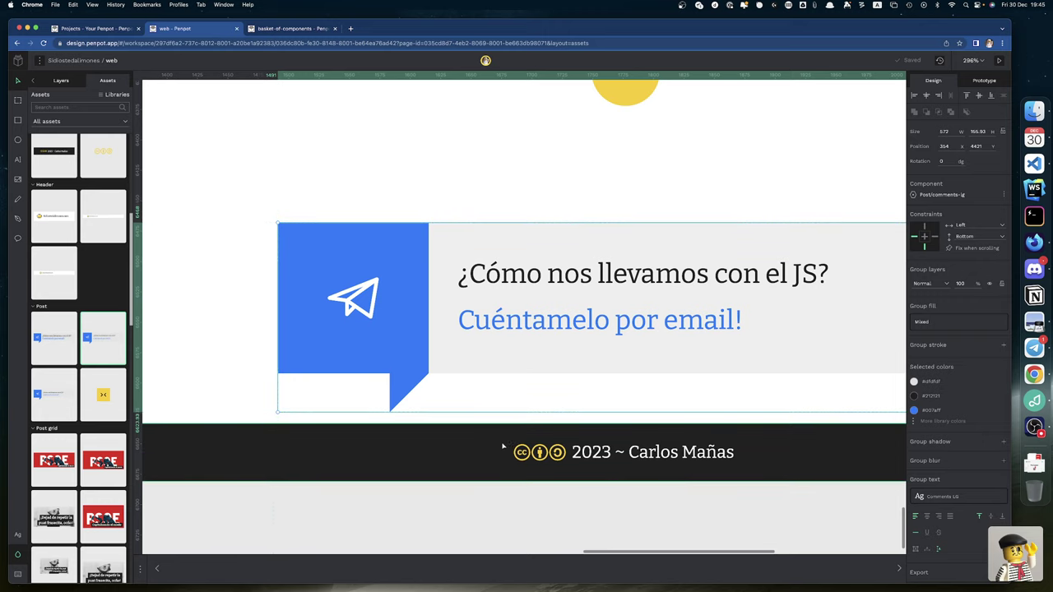
left_click(454, 449)
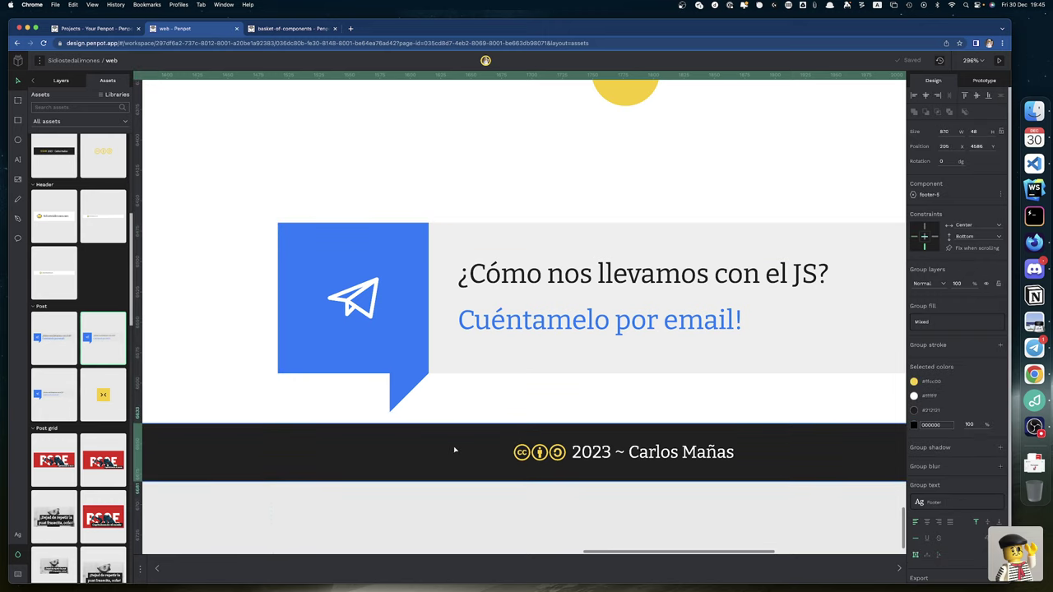
scroll(266, 488, "left", 5)
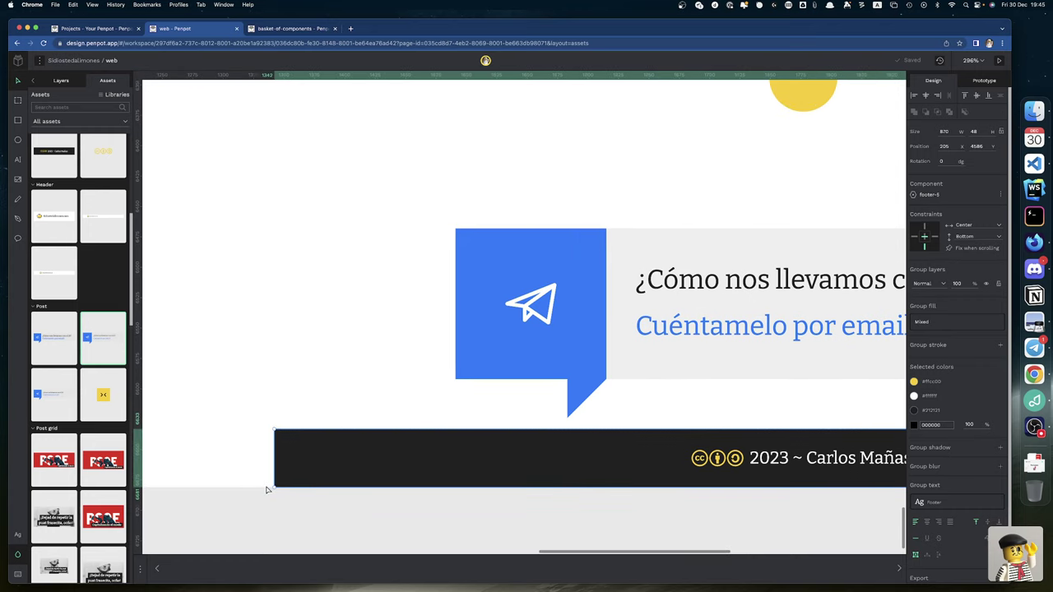
scroll(252, 496, "left", 3)
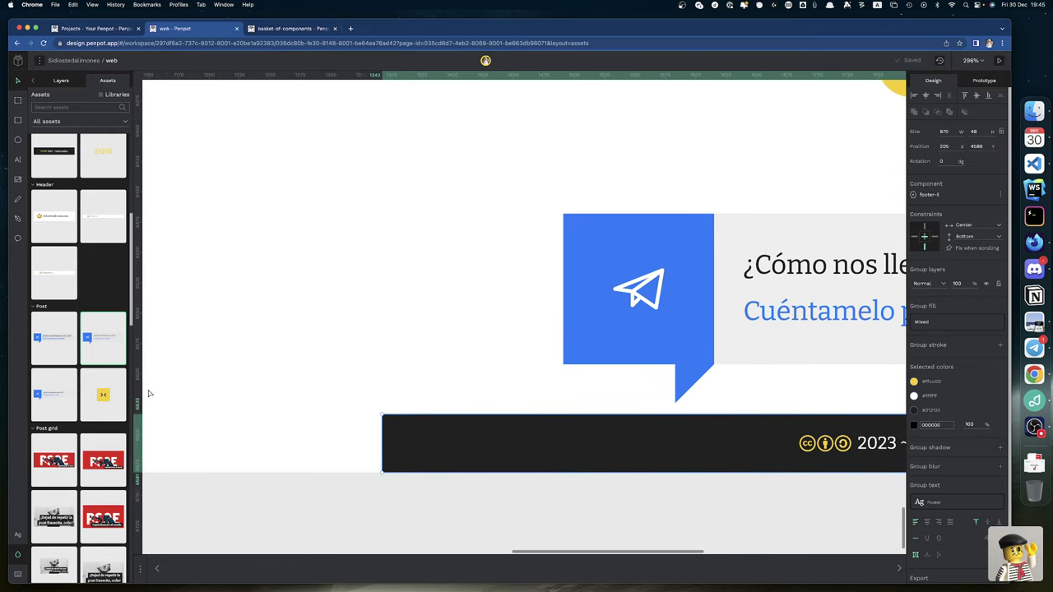
left_click(61, 81)
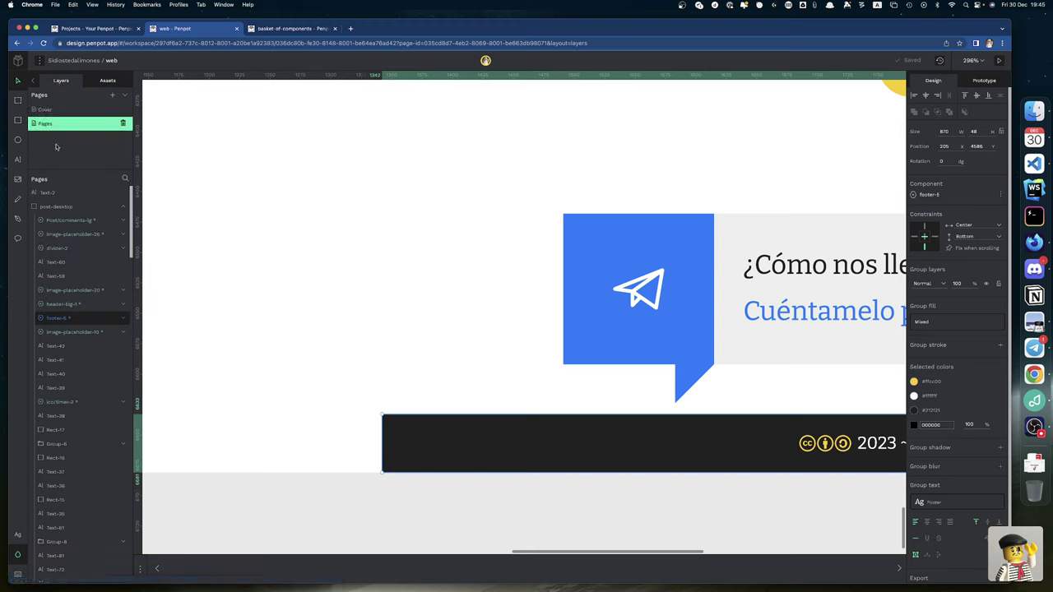
left_click(71, 207)
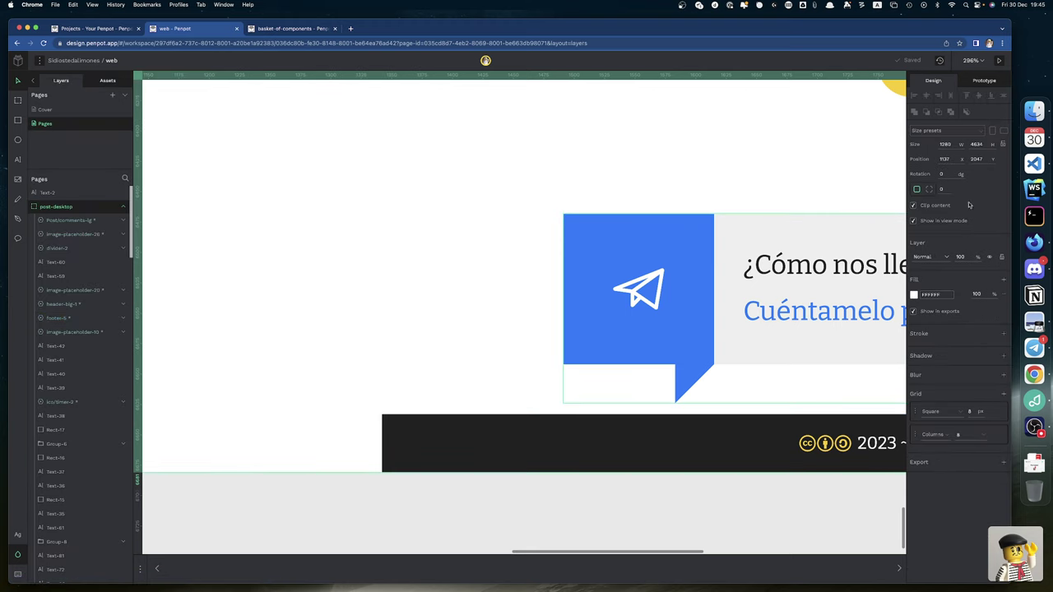
left_click(984, 146)
type("4633")
key("Return")
scroll(804, 285, "right", 5)
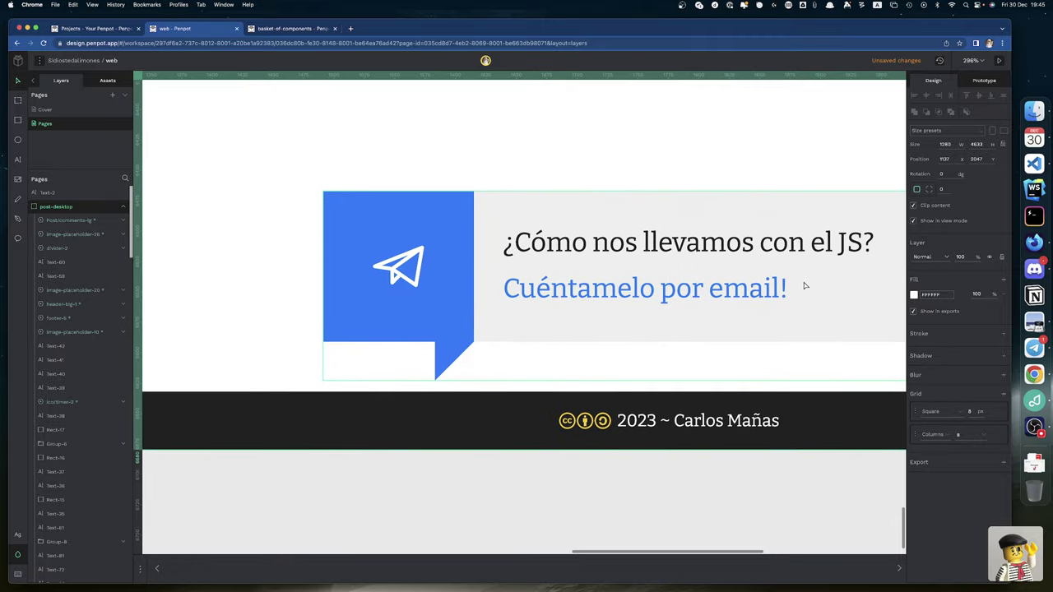
Step: Nudge the desktop post's comments component down 1 px to Y 4421
scroll(500, 322, "up", 5)
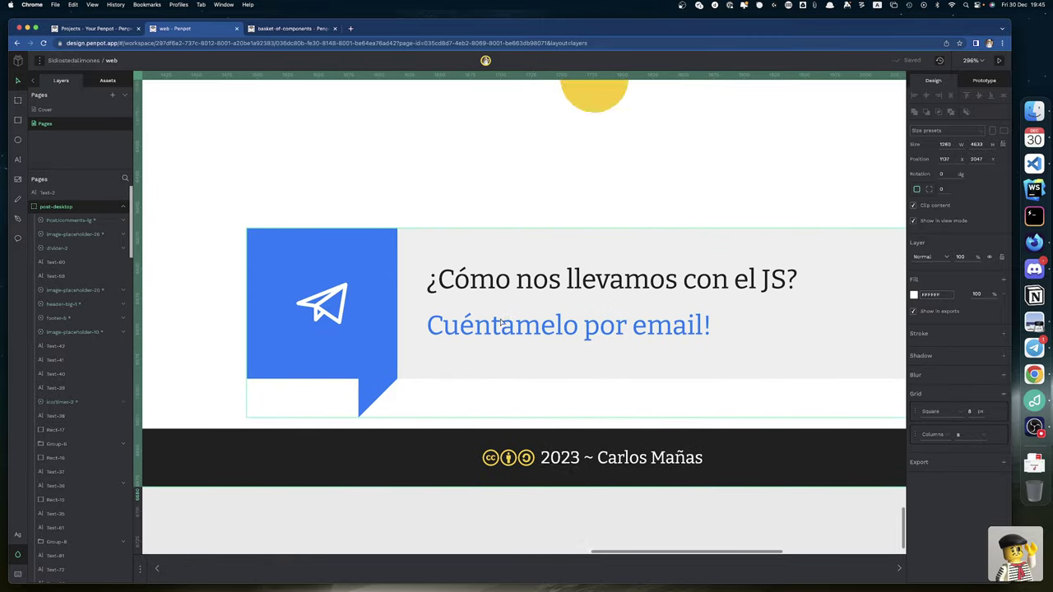
scroll(500, 323, "down", 3)
left_click(497, 268)
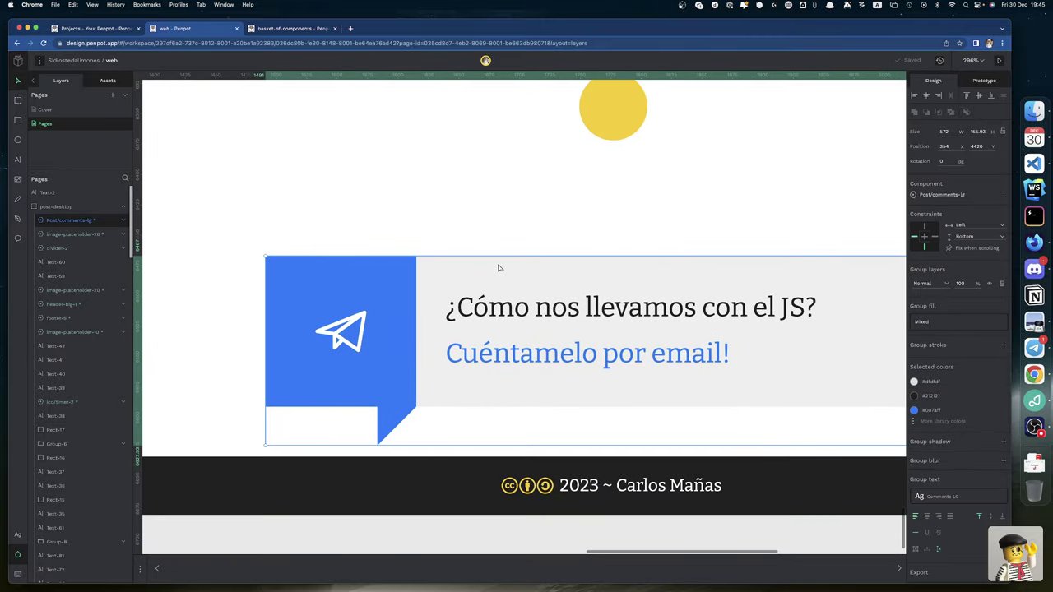
key("Down")
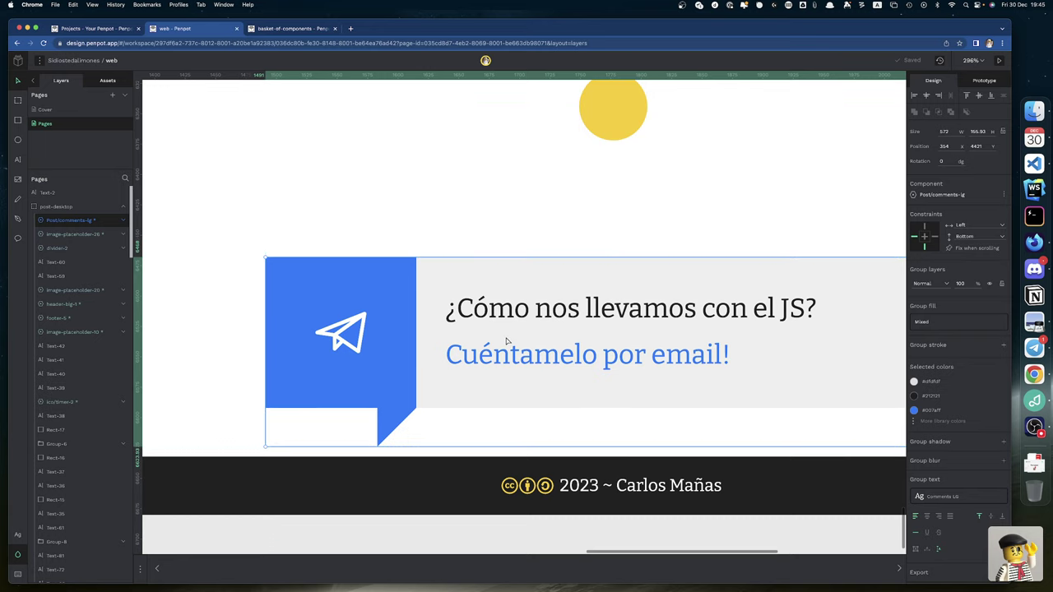
scroll(384, 443, "down", 1)
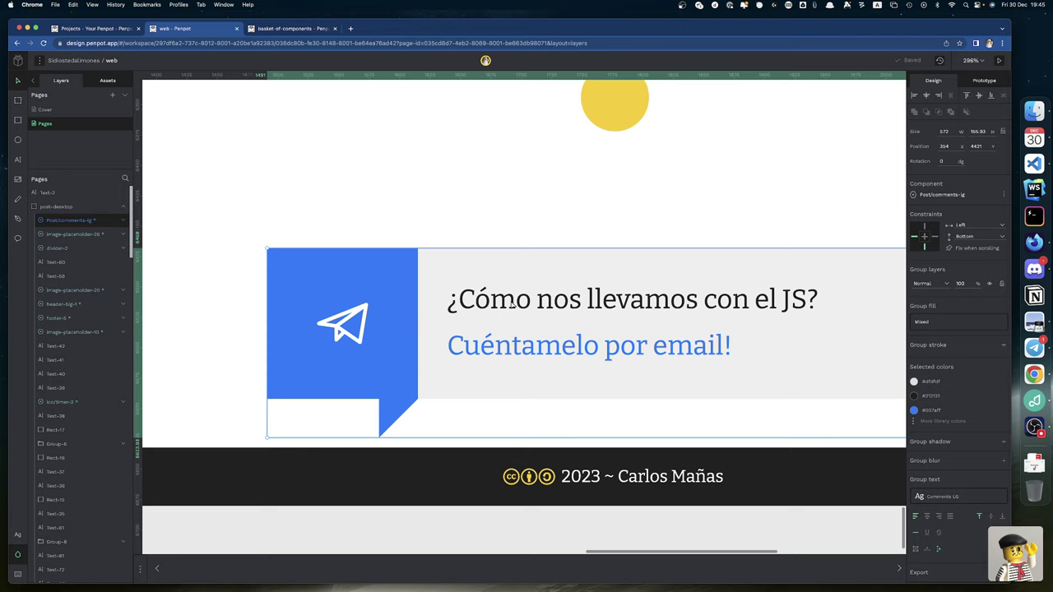
Step: Inspect the typography details of the desktop comments text and calculate 76/2 with the system launcher
double_click(511, 304)
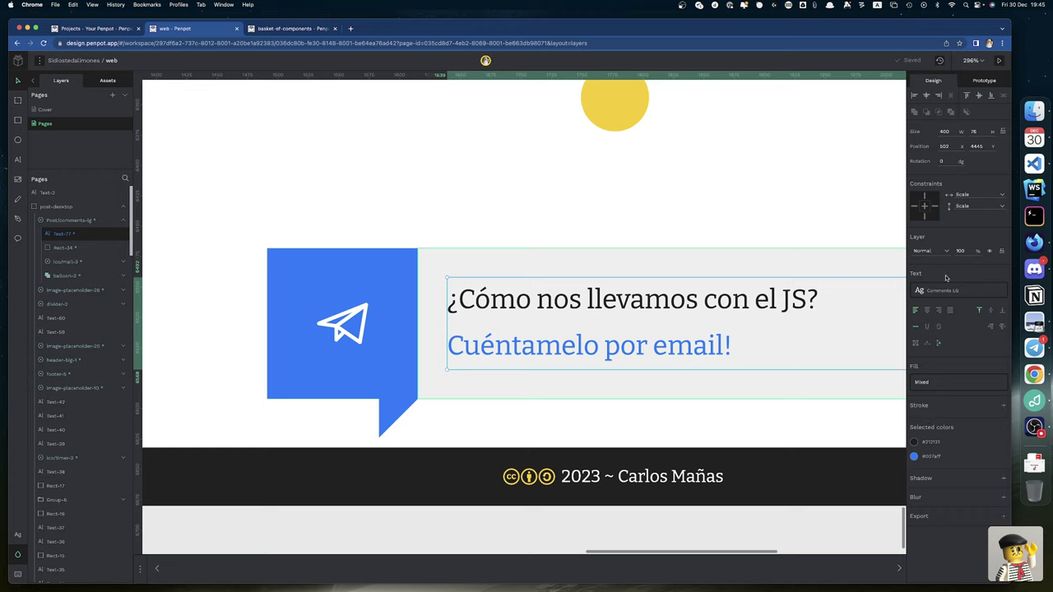
left_click(999, 291)
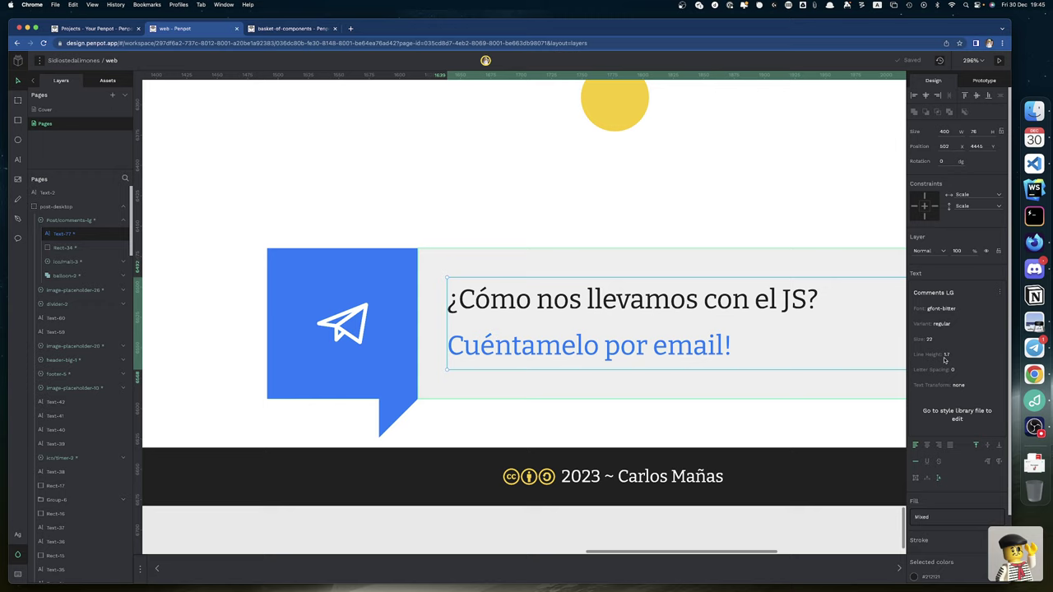
key("alt+space")
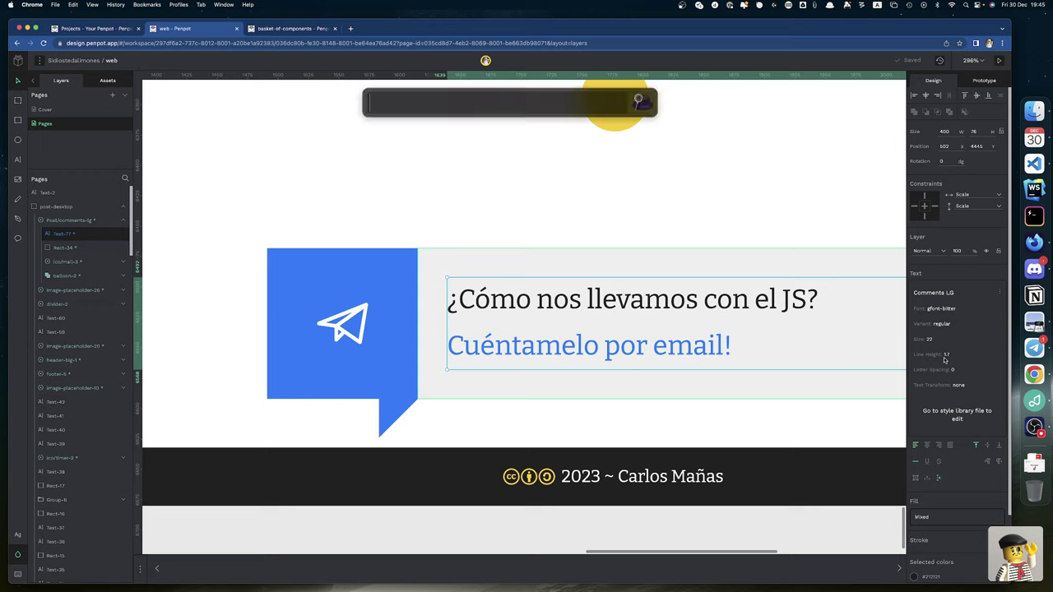
type("76")
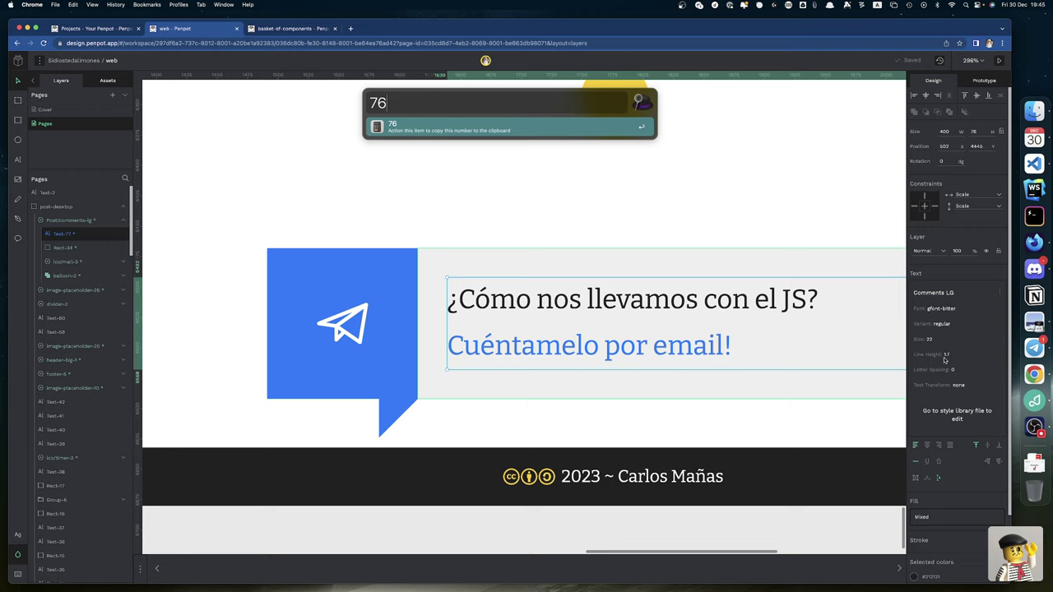
type("/2")
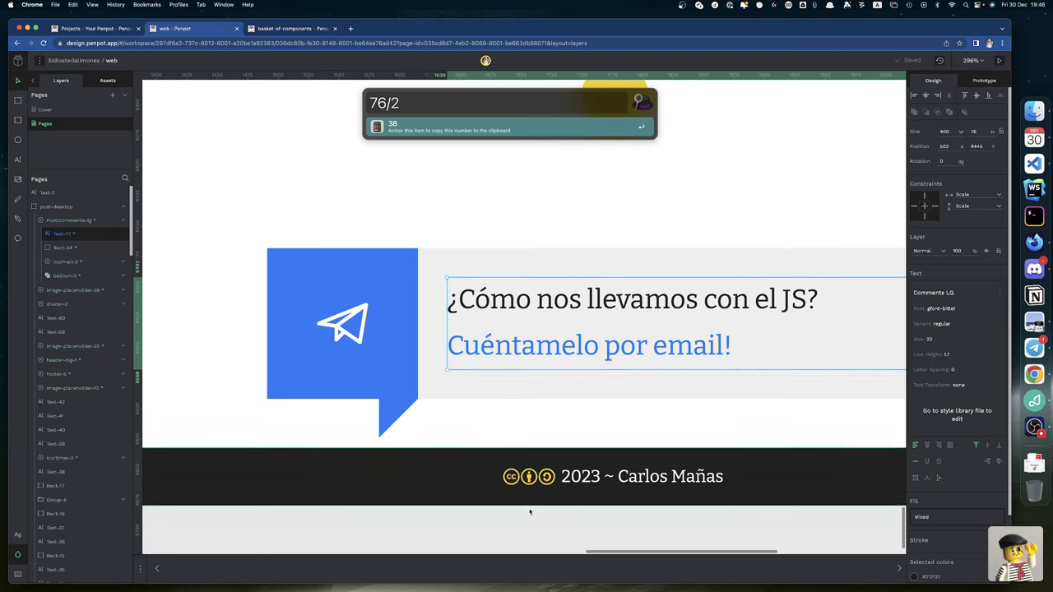
left_click(616, 538)
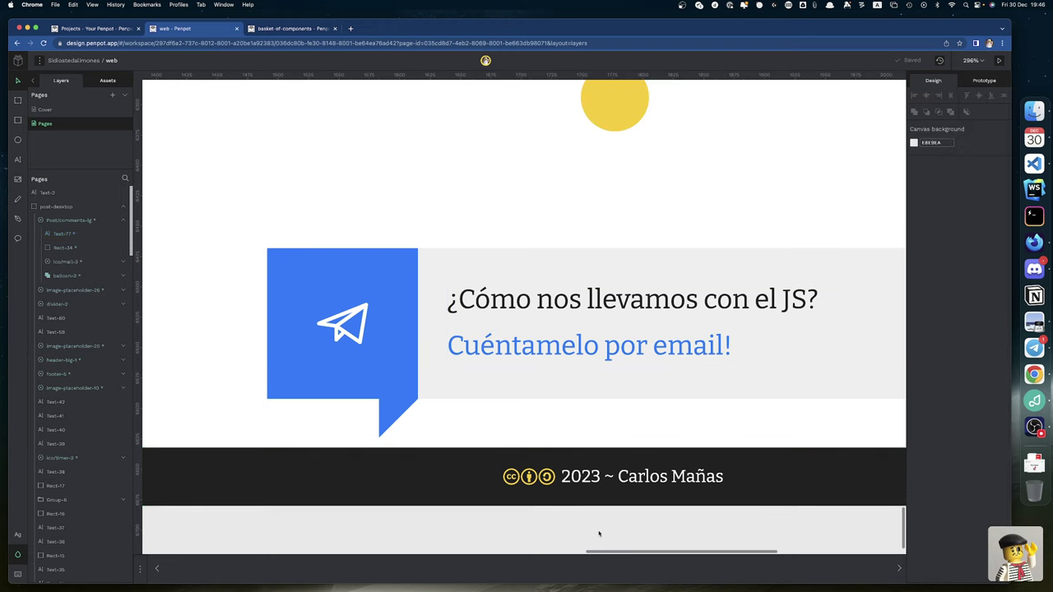
Step: Review the mobile, tablet and desktop posts from their footers up to the title and date area
scroll(599, 534, "down", 5)
scroll(598, 533, "down", 2)
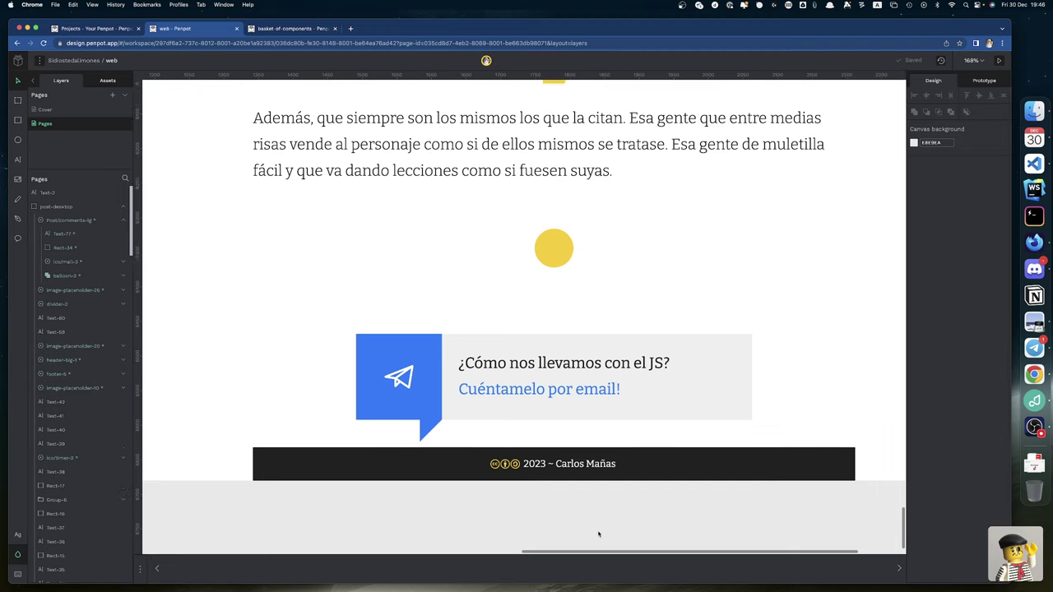
scroll(597, 534, "down", 4)
scroll(597, 535, "down", 4)
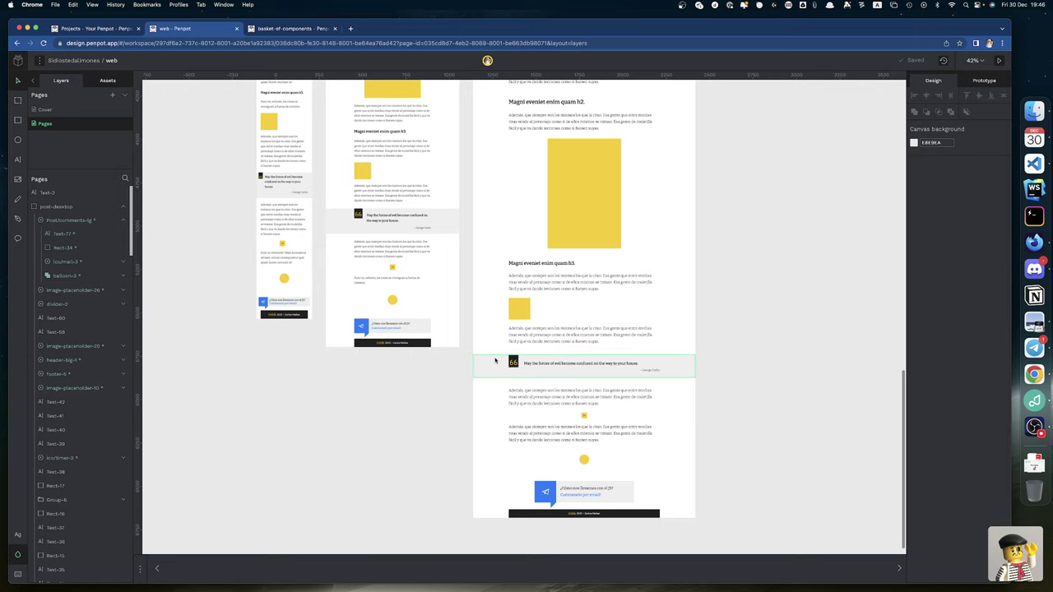
scroll(495, 360, "up", 3)
scroll(495, 360, "left", 2)
scroll(495, 360, "up", 5)
scroll(495, 360, "left", 2)
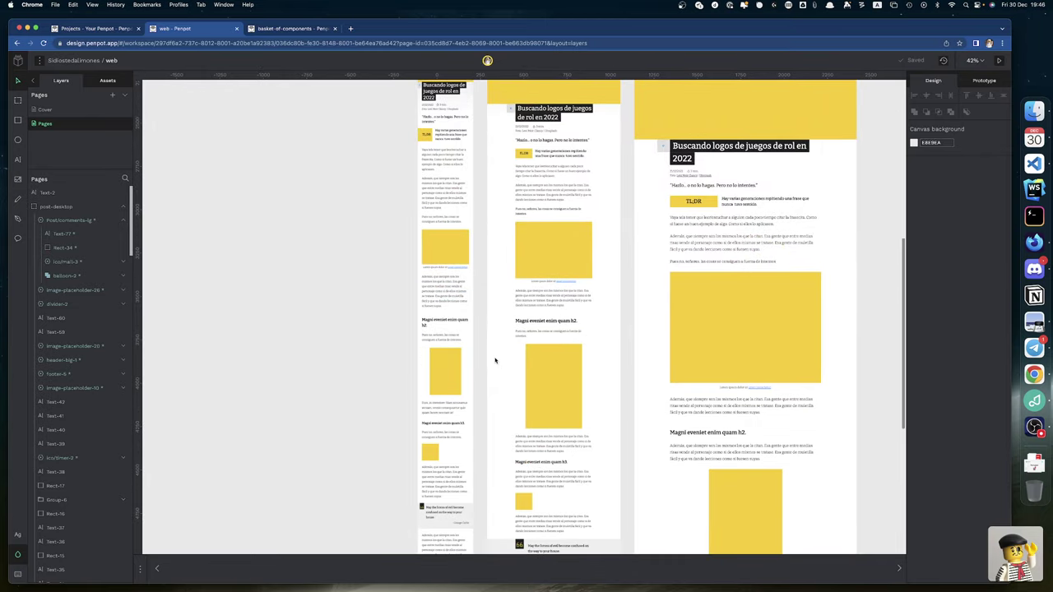
scroll(495, 360, "up", 3)
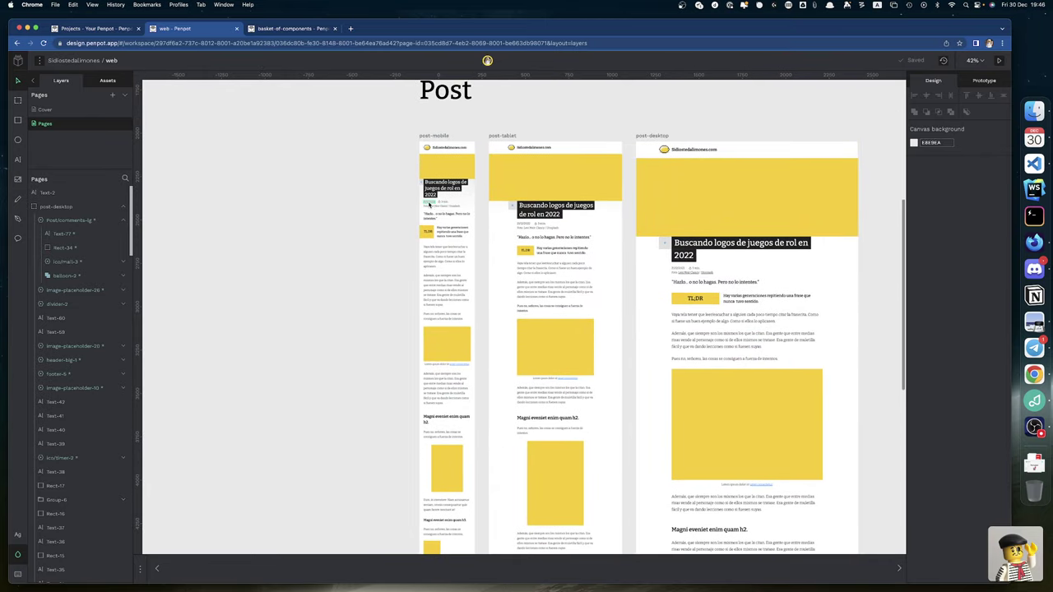
scroll(436, 208, "up", 5)
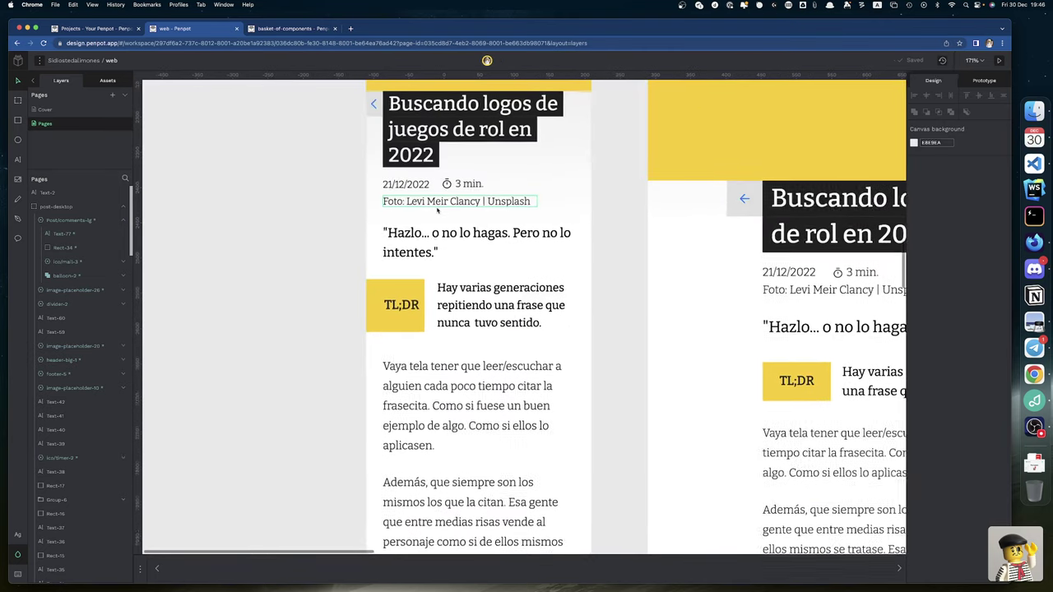
Step: Select the mobile post's date text and examine the typographies offered by the basket-of-components library
left_click(404, 188)
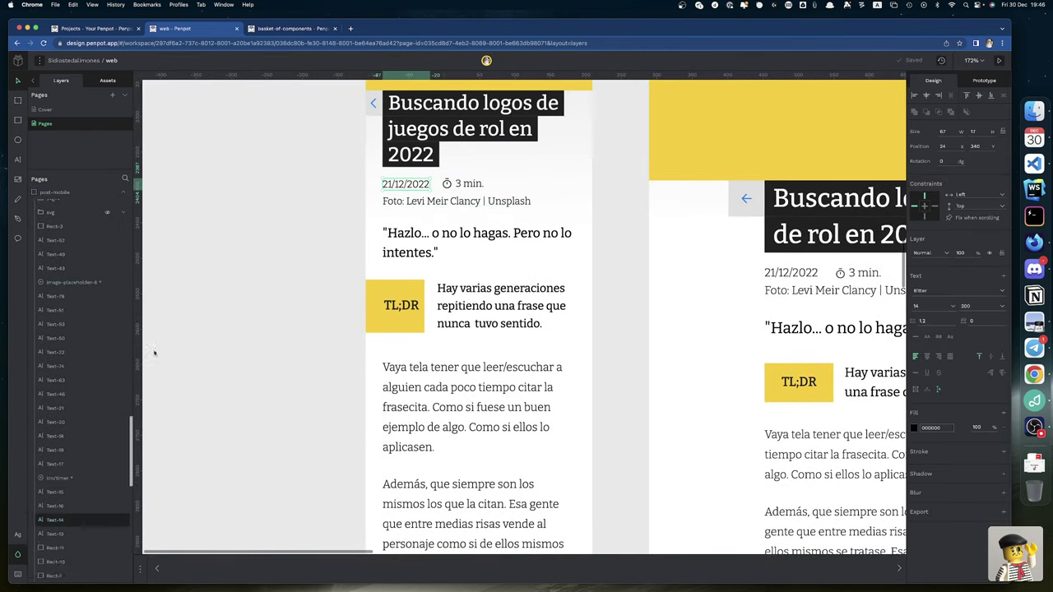
key("alt+i")
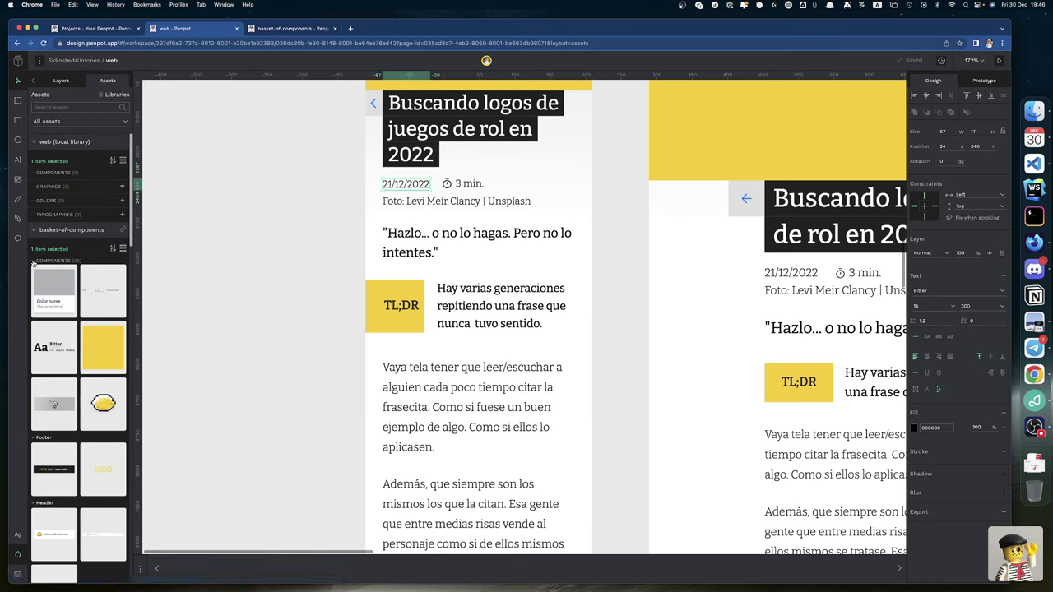
left_click(33, 261)
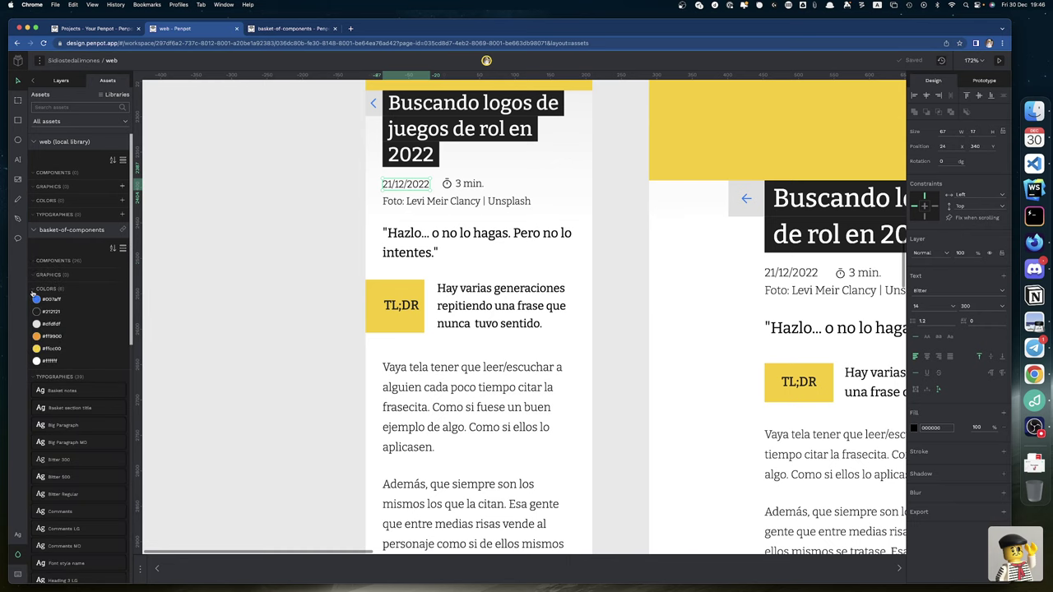
left_click(34, 293)
scroll(50, 438, "down", 5)
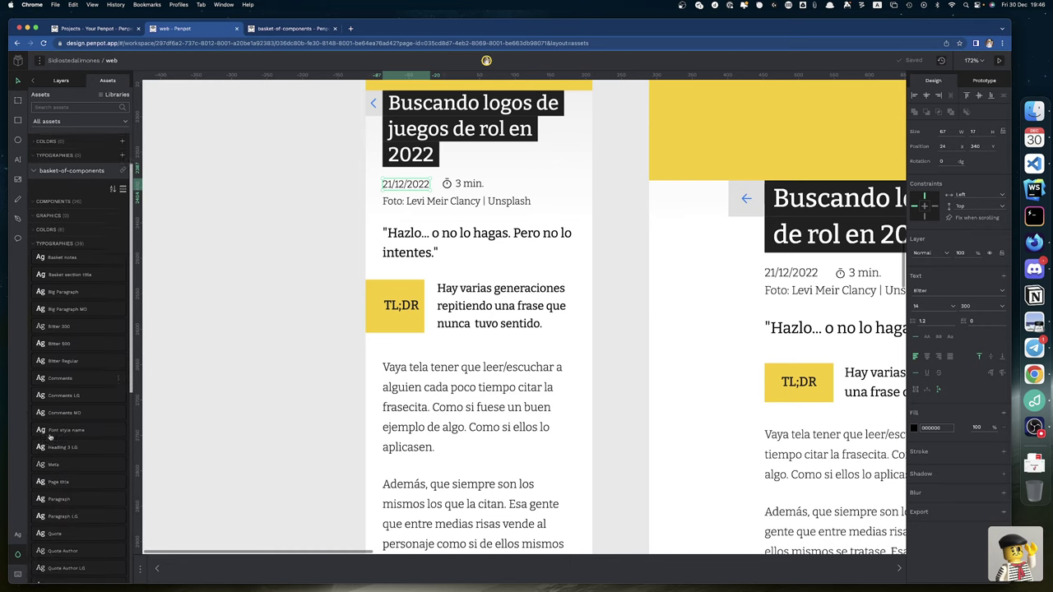
scroll(50, 437, "down", 1)
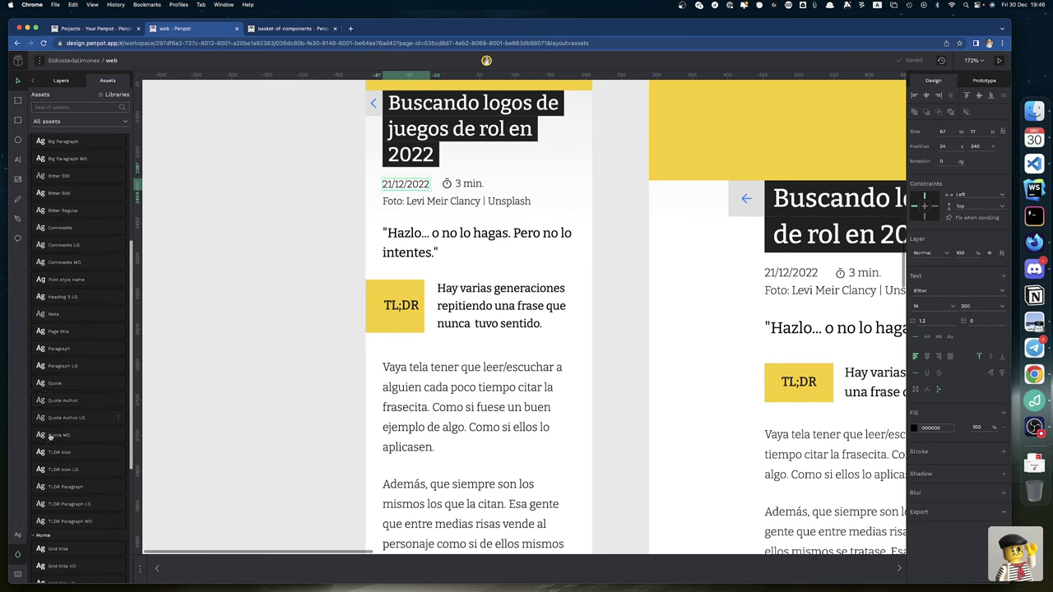
Step: Switch to the basket-of-components file and examine its library typographies, with the component and colour groups collapsed
left_click(295, 30)
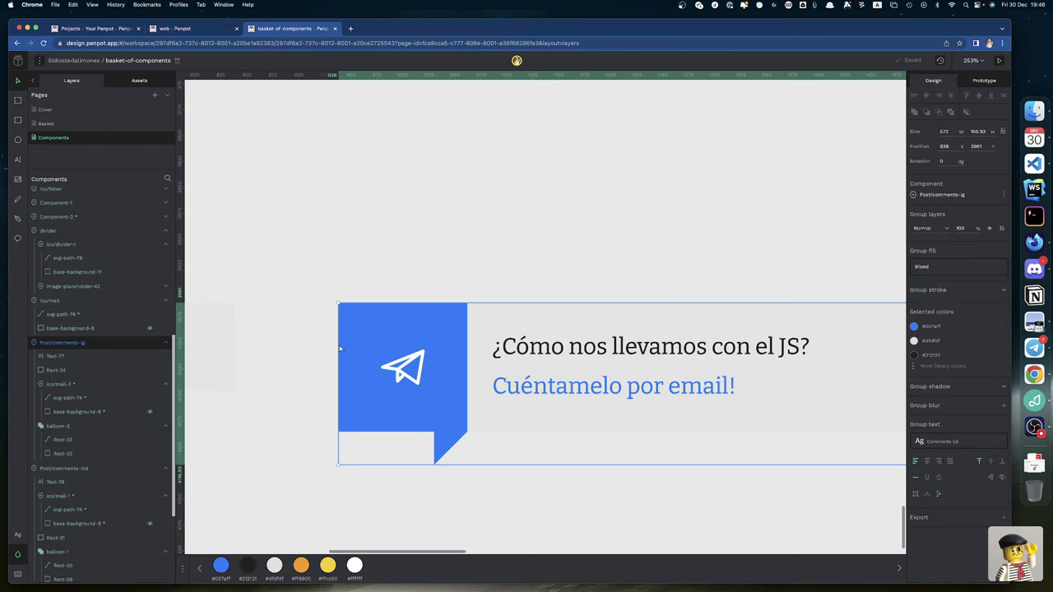
left_click(139, 80)
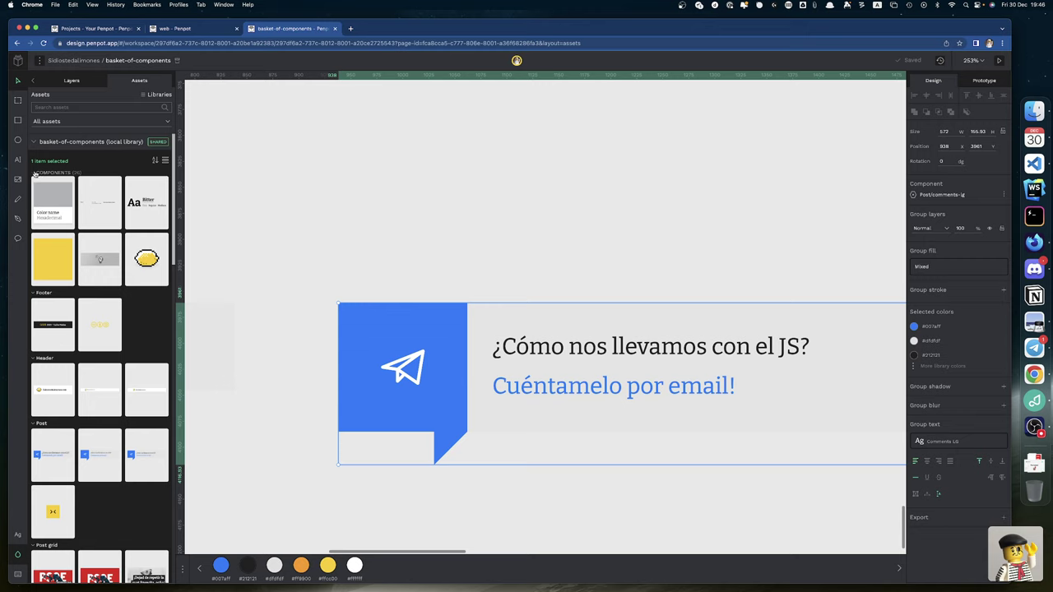
left_click(34, 173)
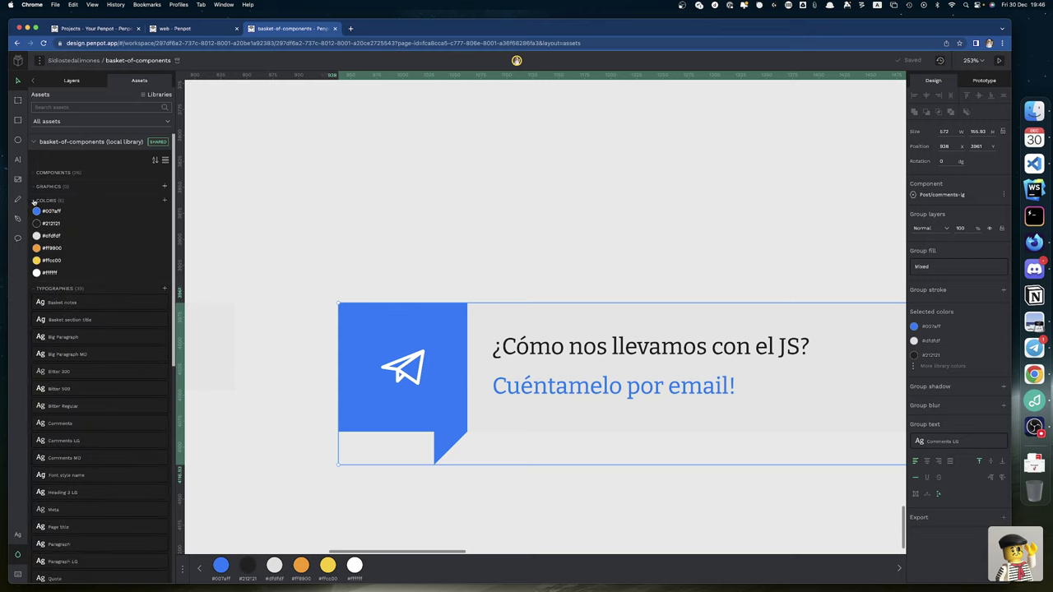
left_click(35, 200)
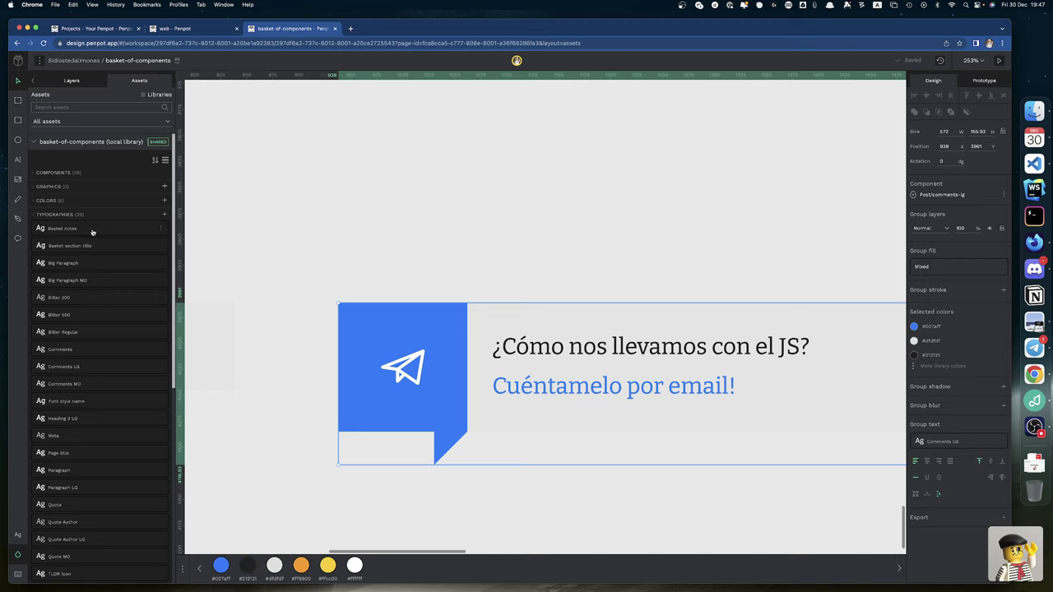
scroll(78, 425, "down", 4)
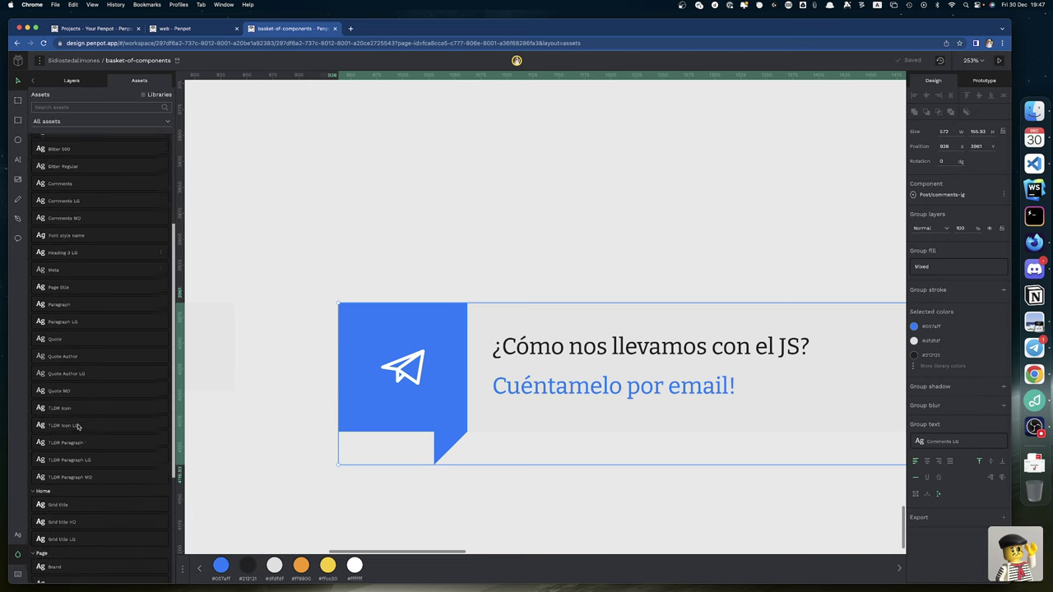
scroll(78, 425, "down", 3)
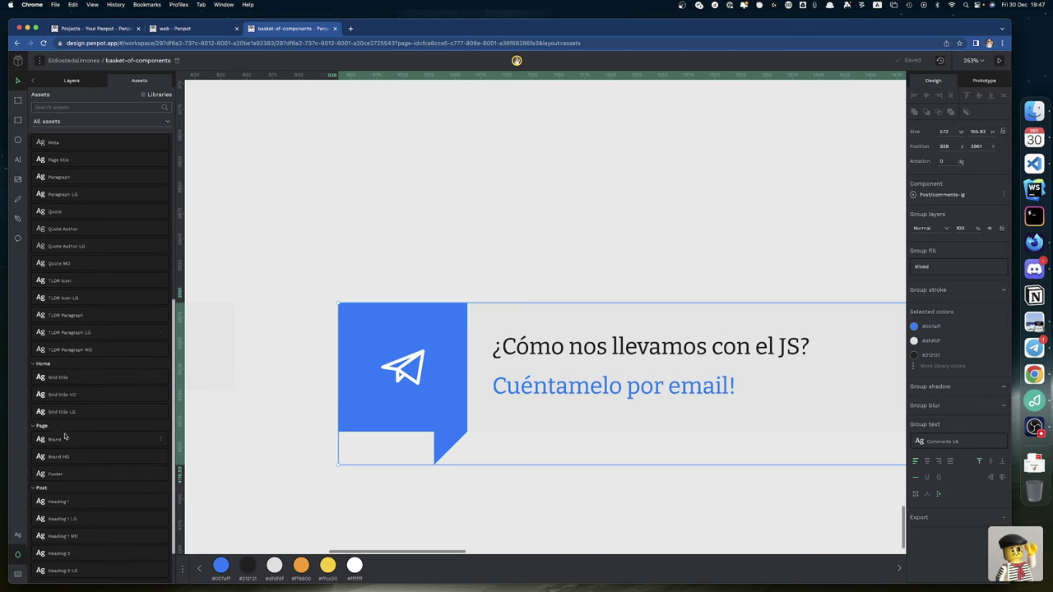
scroll(61, 442, "down", 1)
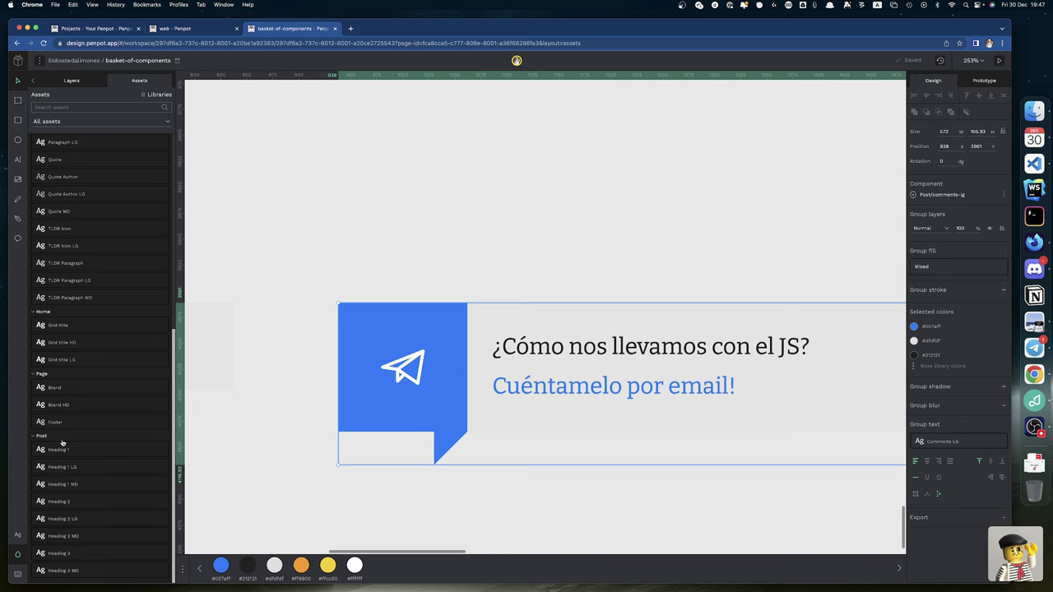
scroll(61, 443, "up", 4)
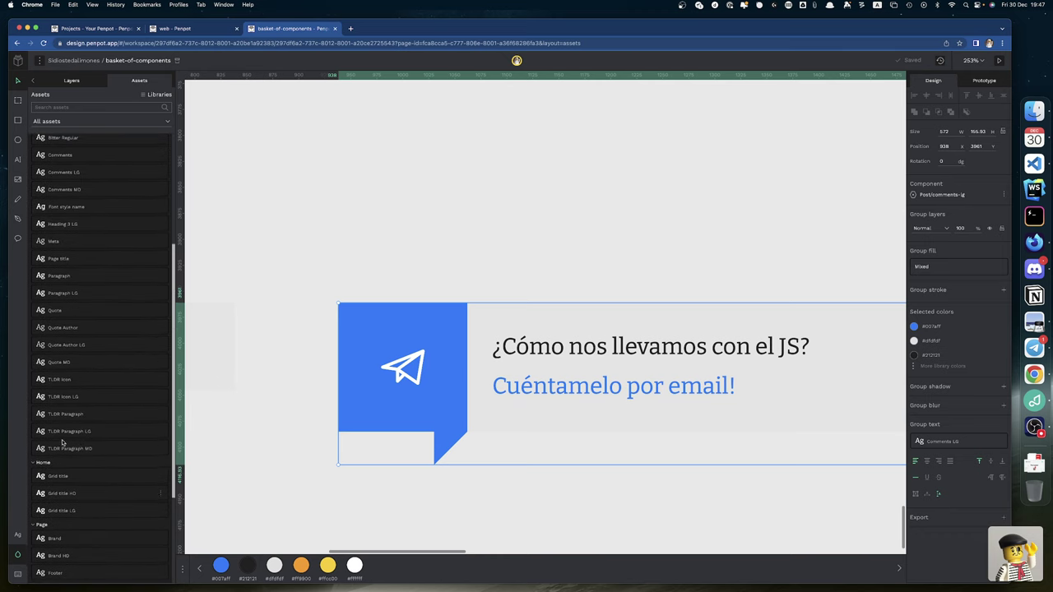
Step: Apply the TLDR Paragraph MD typography to the Post/comments-lg component's text and deselect the component
left_click(72, 450)
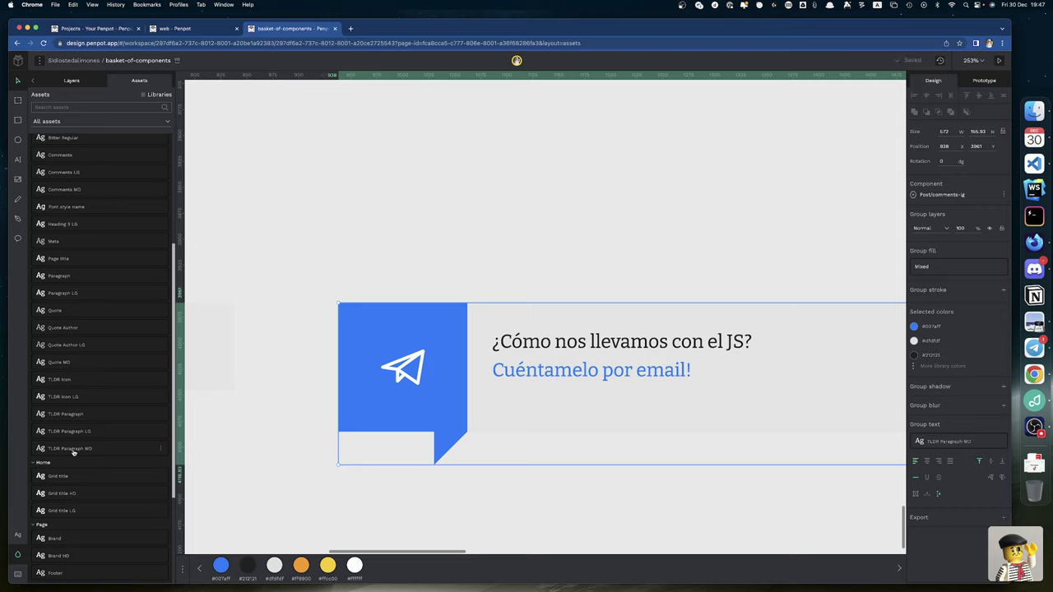
left_click(73, 452)
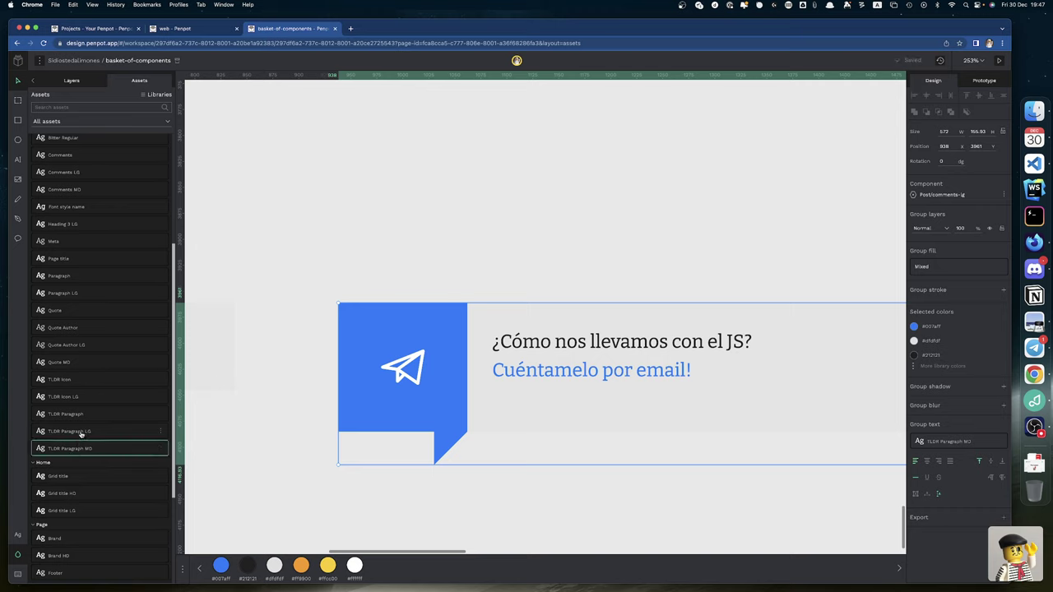
left_click(258, 426)
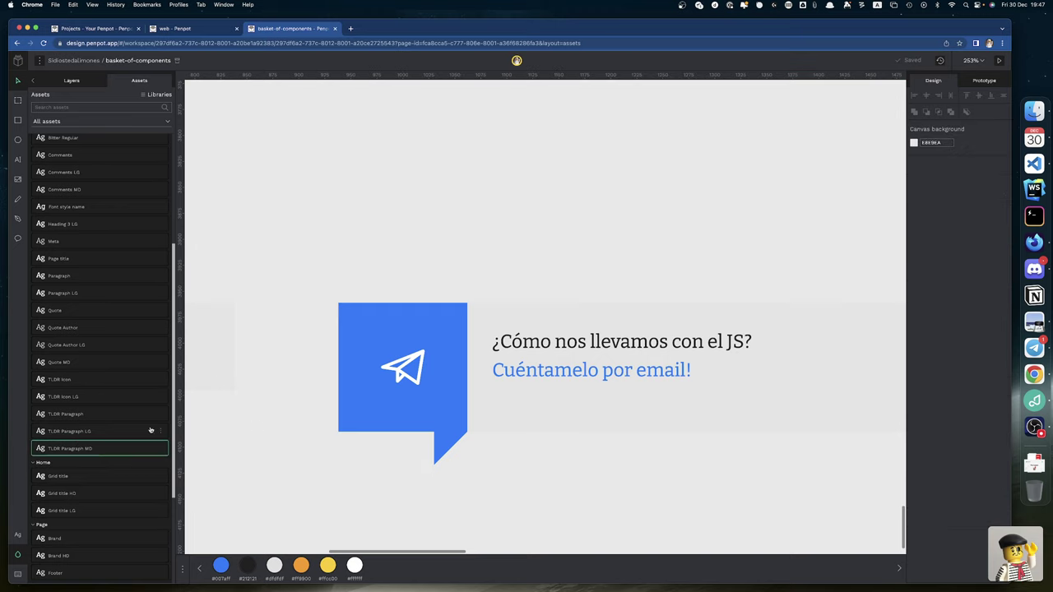
Step: Move the Big Paragraph, Comments, Heading 3 LG, Meta, Page title, Paragraph, Quote and TLDR typographies into the Post group
left_click(73, 434, "shift")
left_click(74, 413, "shift")
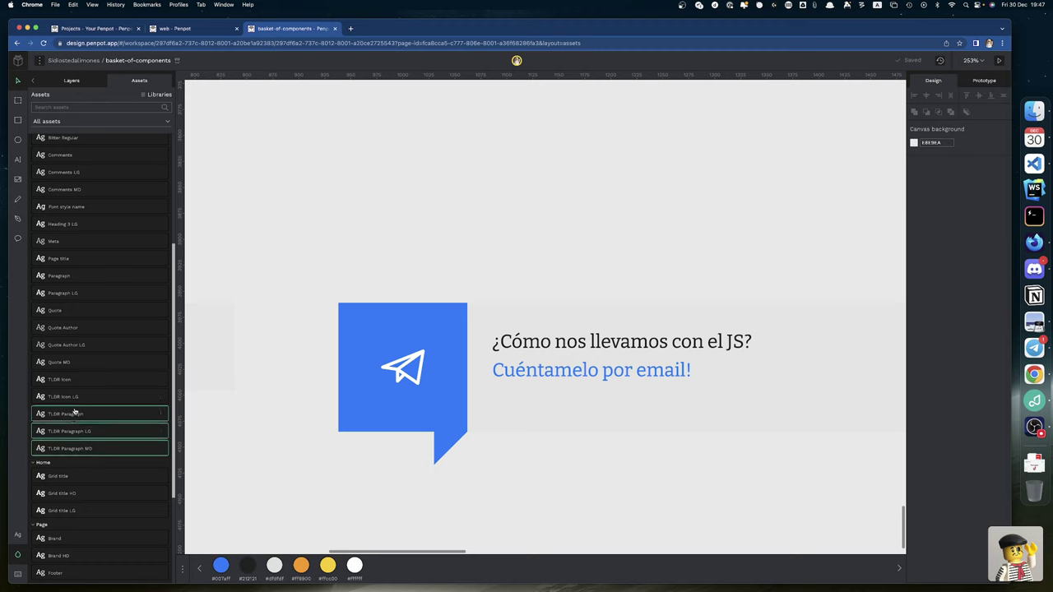
left_click(73, 399, "shift")
left_click(72, 380, "shift")
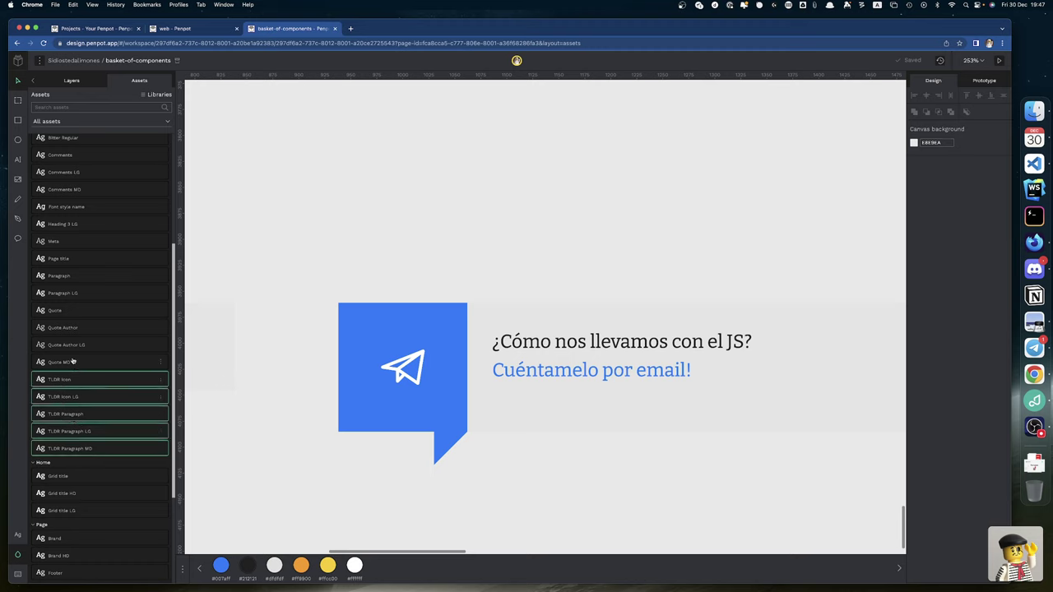
left_click(73, 362, "shift")
left_click(76, 345, "shift")
left_click(76, 330, "shift")
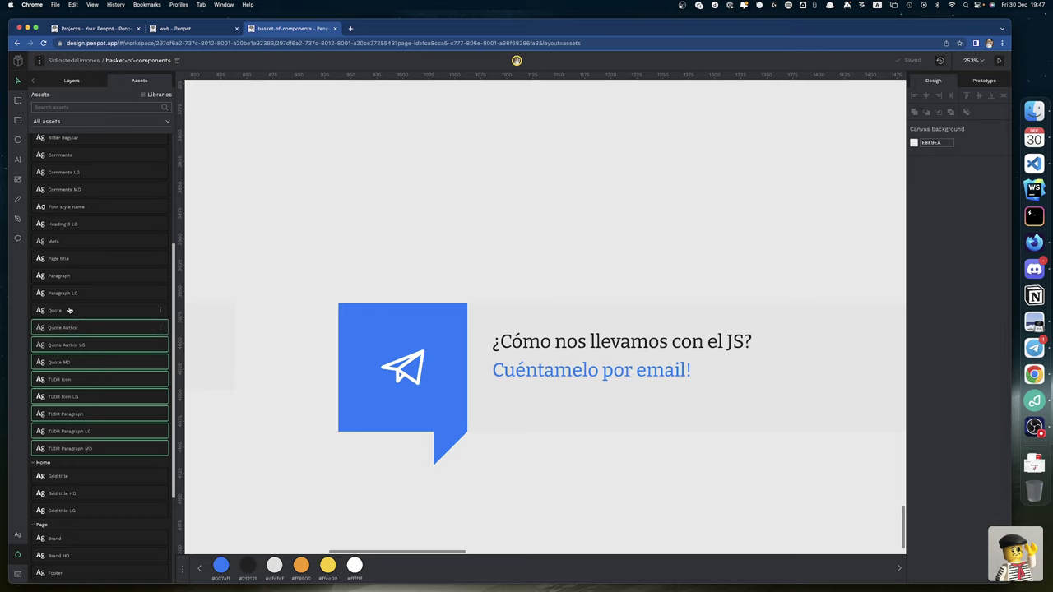
left_click(70, 310, "shift")
left_click(75, 295, "shift")
left_click(72, 277, "shift")
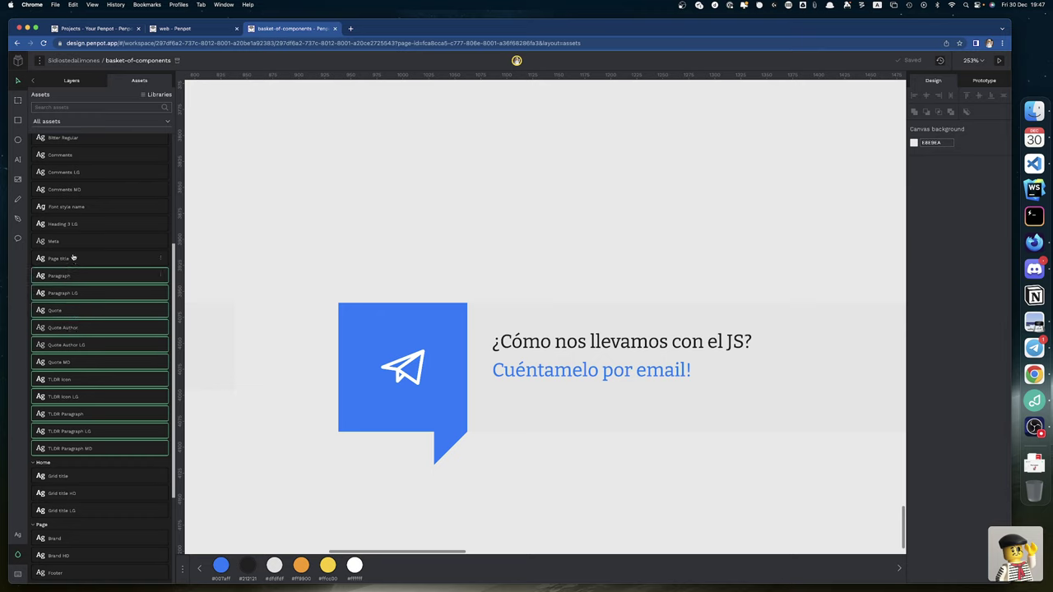
left_click(72, 259, "shift")
left_click(75, 241, "shift")
left_click(83, 224, "shift")
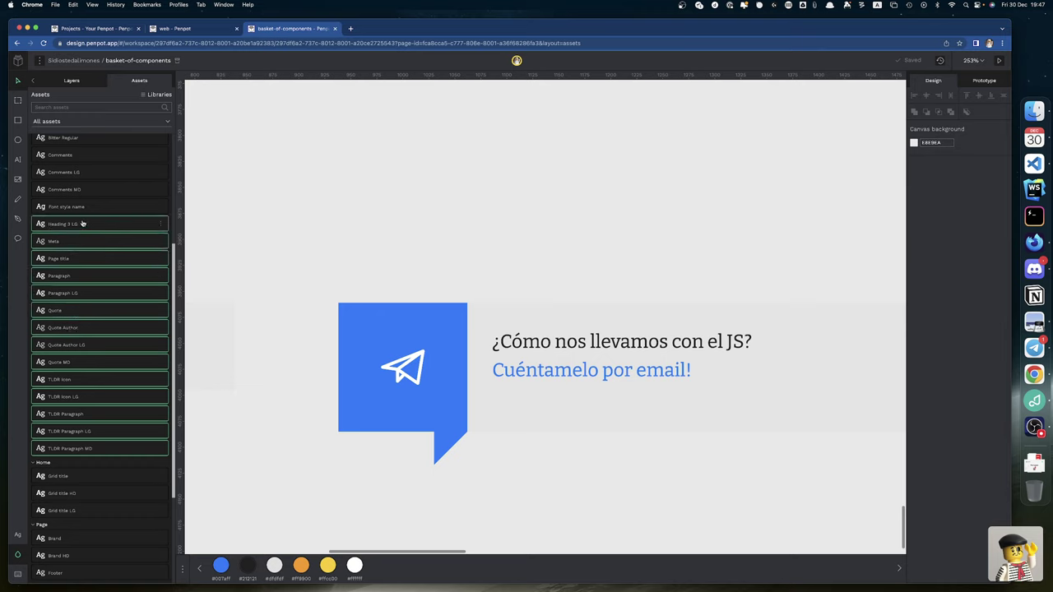
scroll(82, 238, "up", 4)
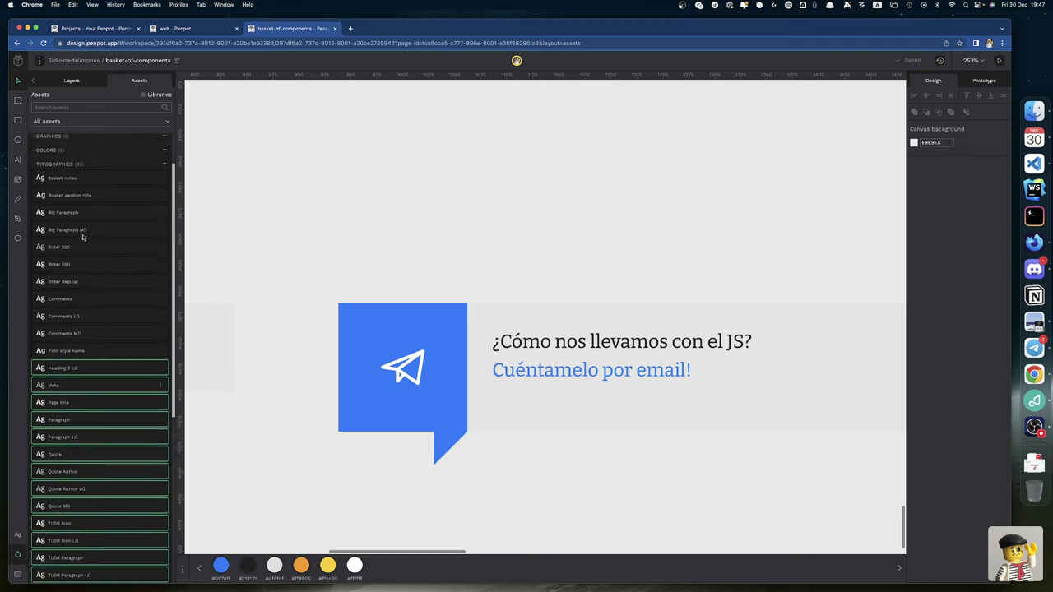
left_click(79, 342, "shift")
left_click(89, 326, "shift")
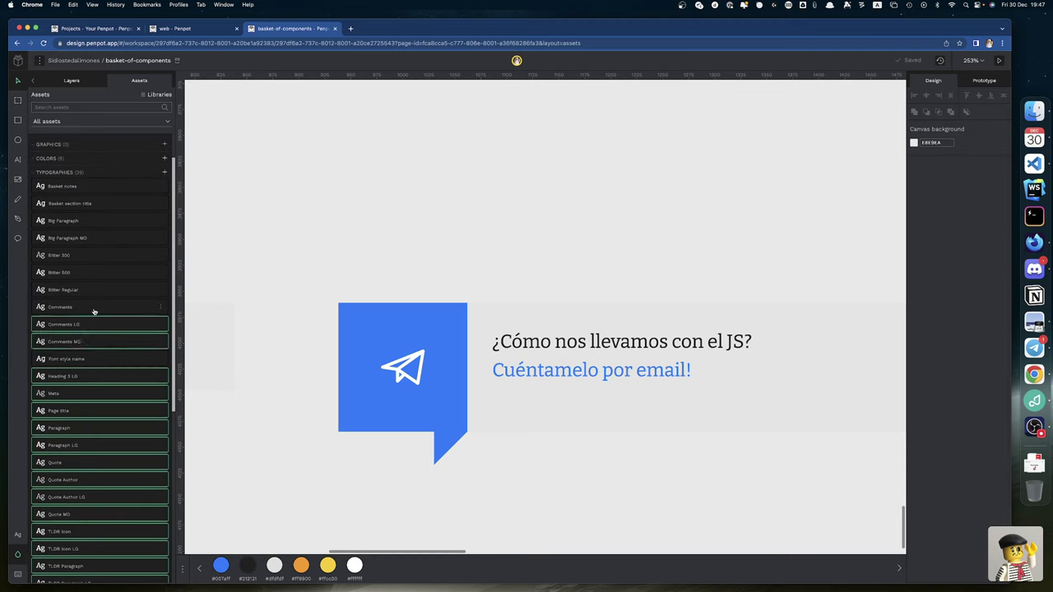
left_click(94, 309, "shift")
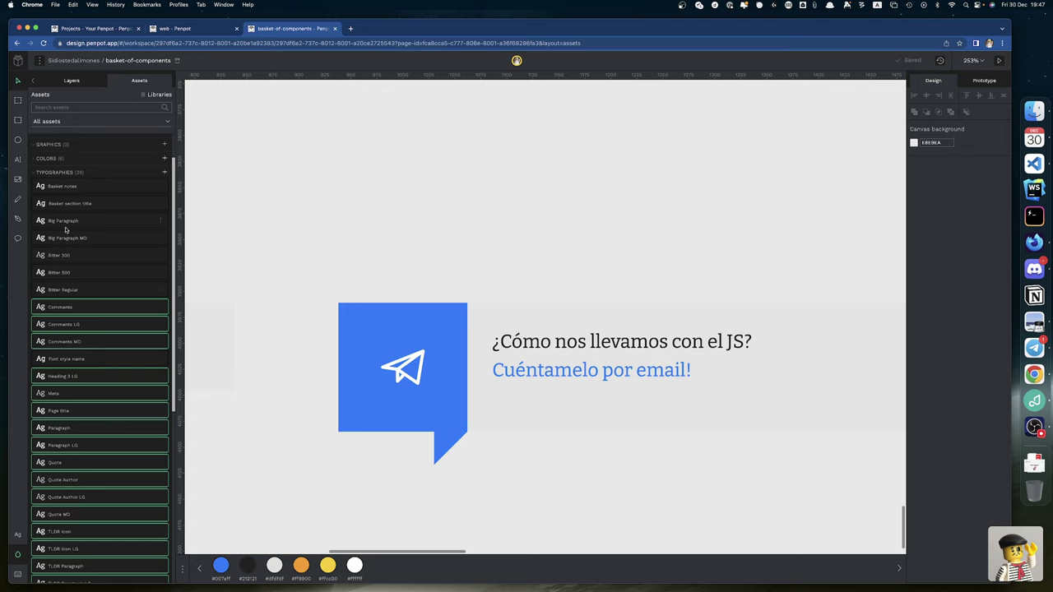
left_click(95, 244, "shift")
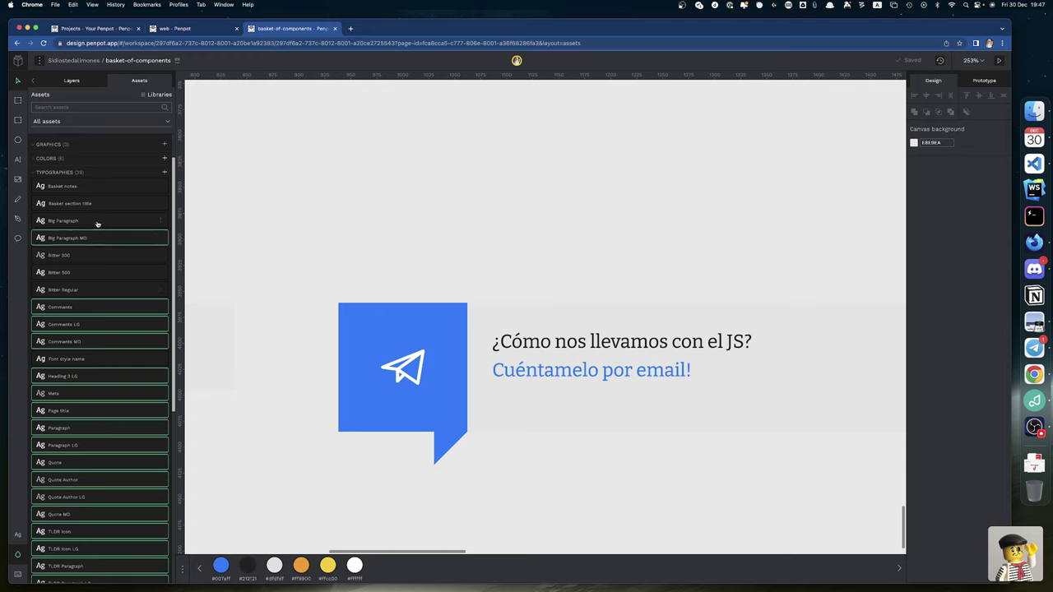
left_click(97, 221, "shift")
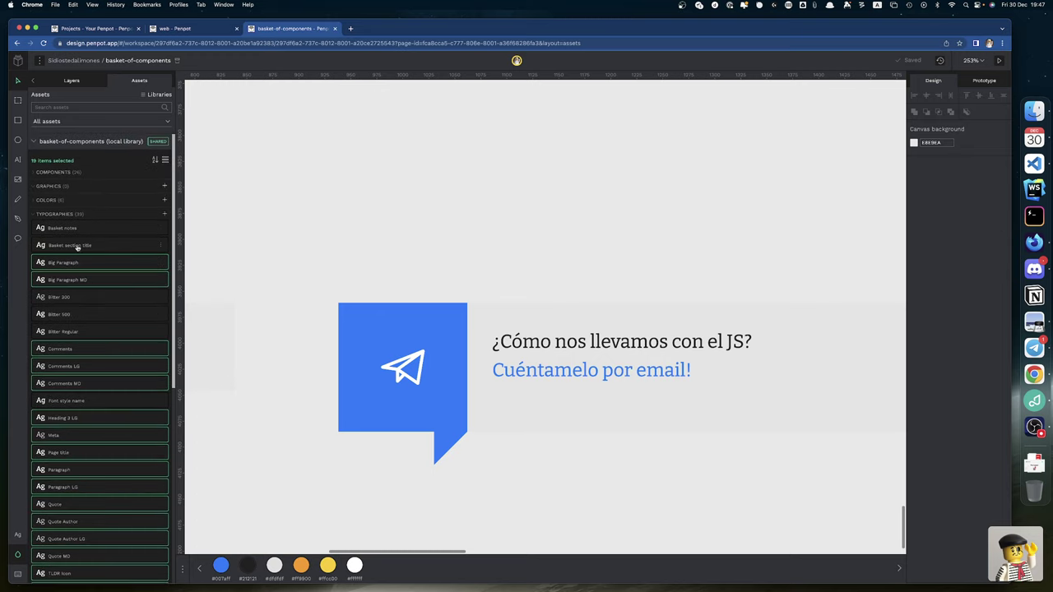
scroll(88, 261, "down", 10)
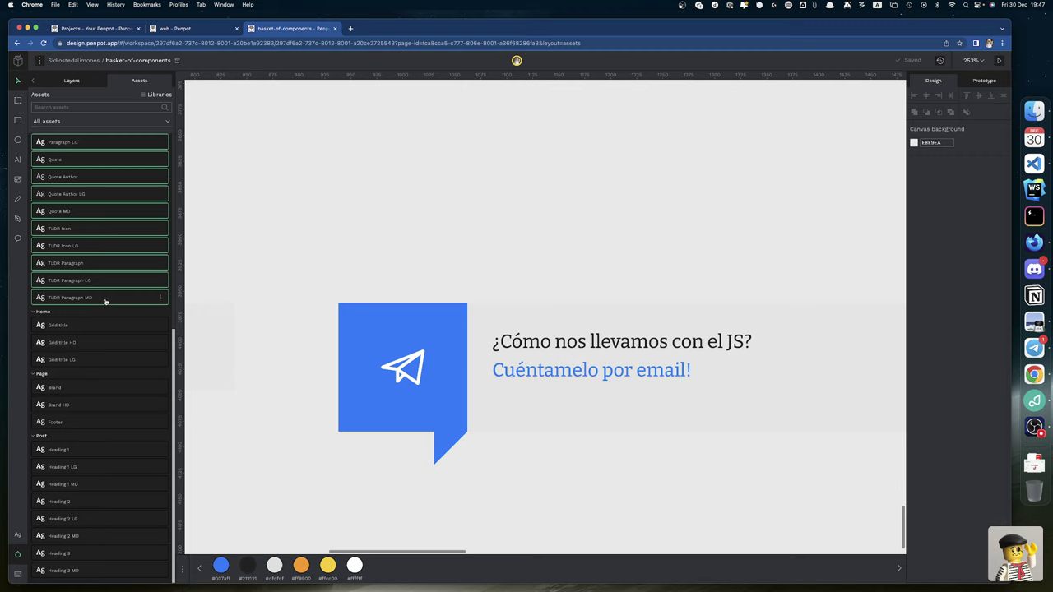
left_click_drag(105, 301, 109, 448)
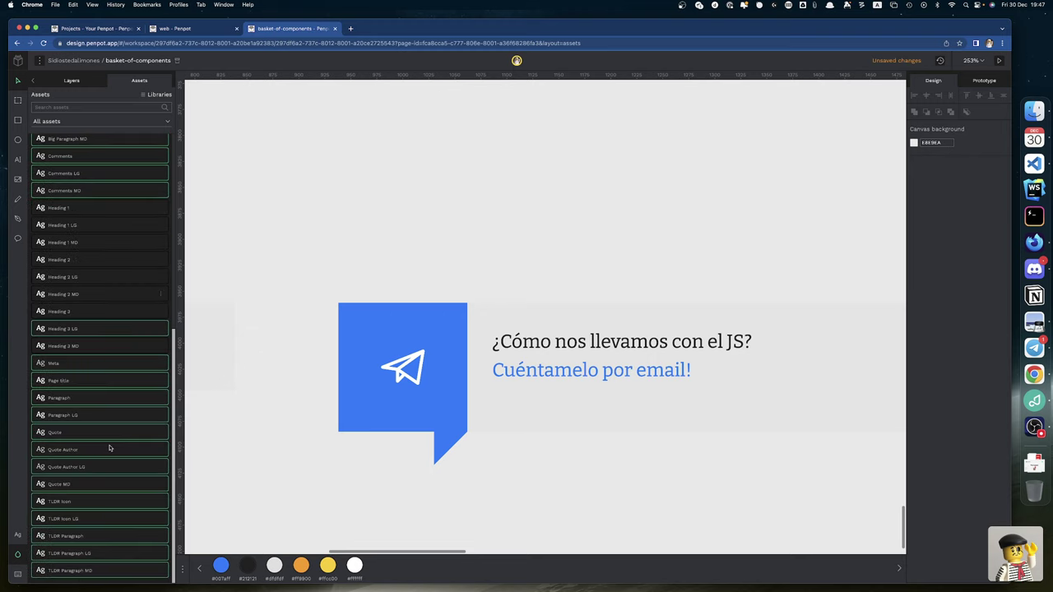
scroll(109, 448, "up", 10)
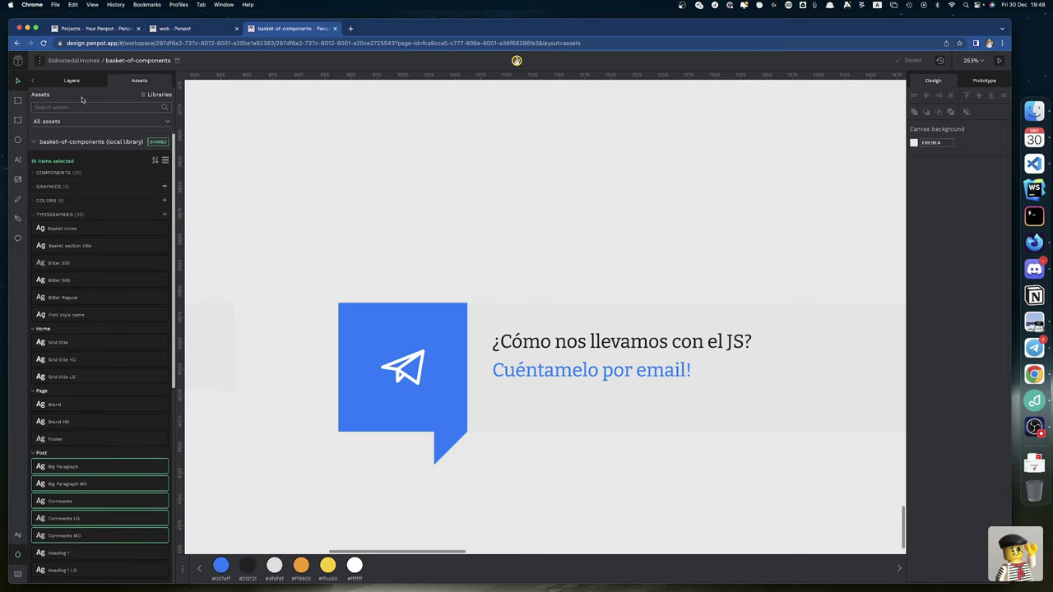
Step: Return to the web file and update it with the shared library changes
left_click(204, 29)
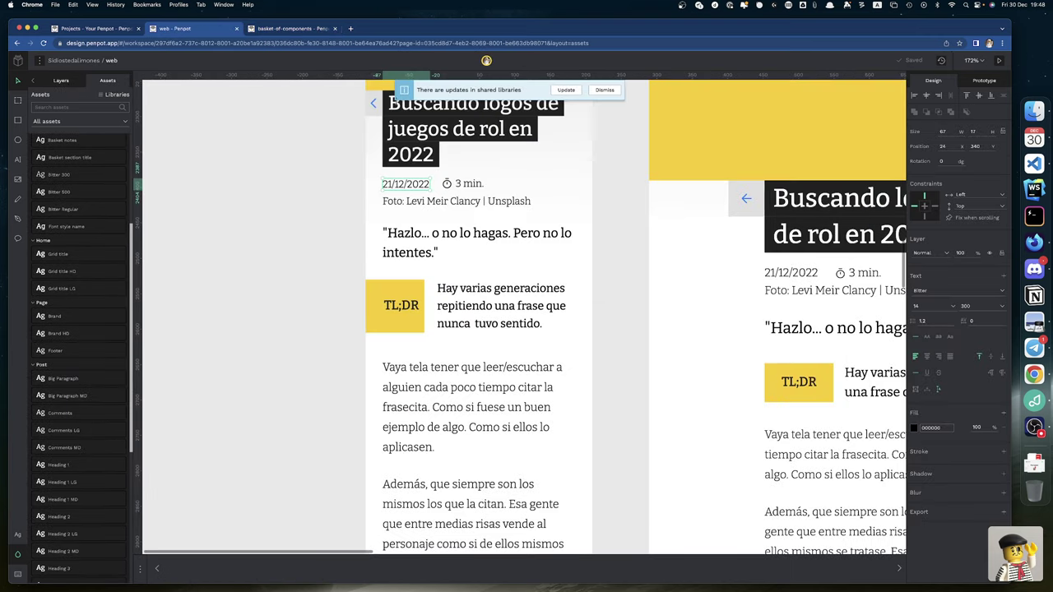
left_click(566, 90)
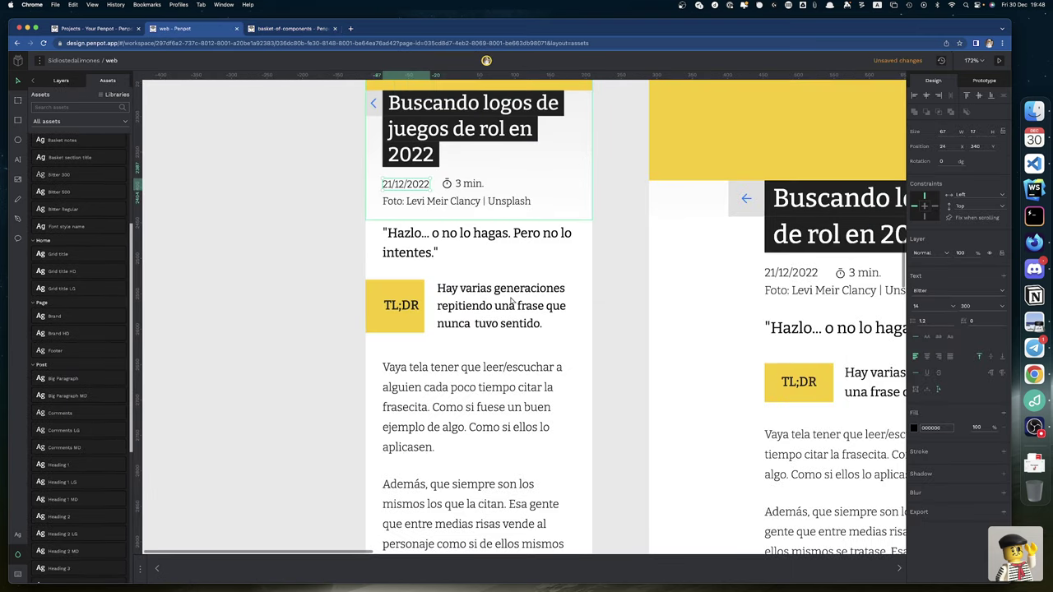
Step: Review the mobile, tablet and desktop posts down to their footers and back up to the page headers
scroll(510, 303, "down", 6)
scroll(510, 303, "down", 10)
scroll(511, 303, "right", 2)
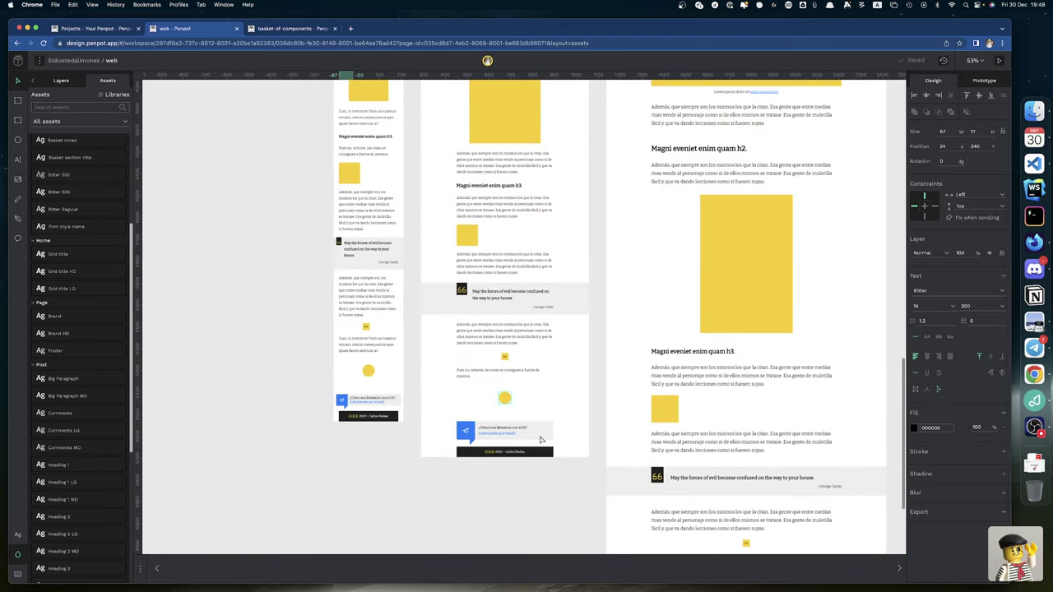
scroll(670, 432, "down", 2)
scroll(670, 432, "right", 1)
scroll(670, 432, "right", 5)
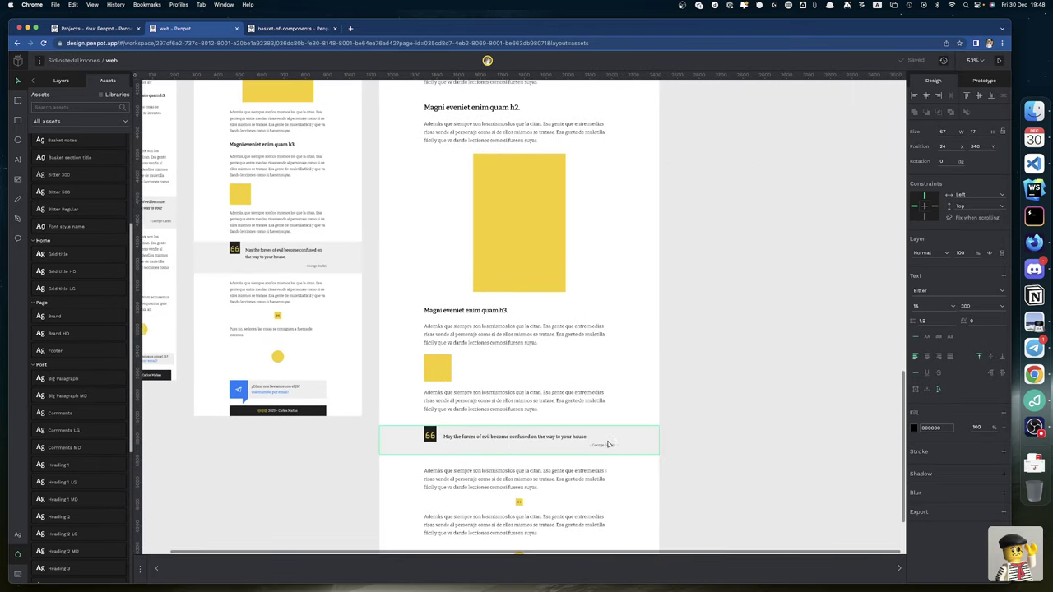
scroll(606, 441, "left", 6)
scroll(620, 433, "right", 3)
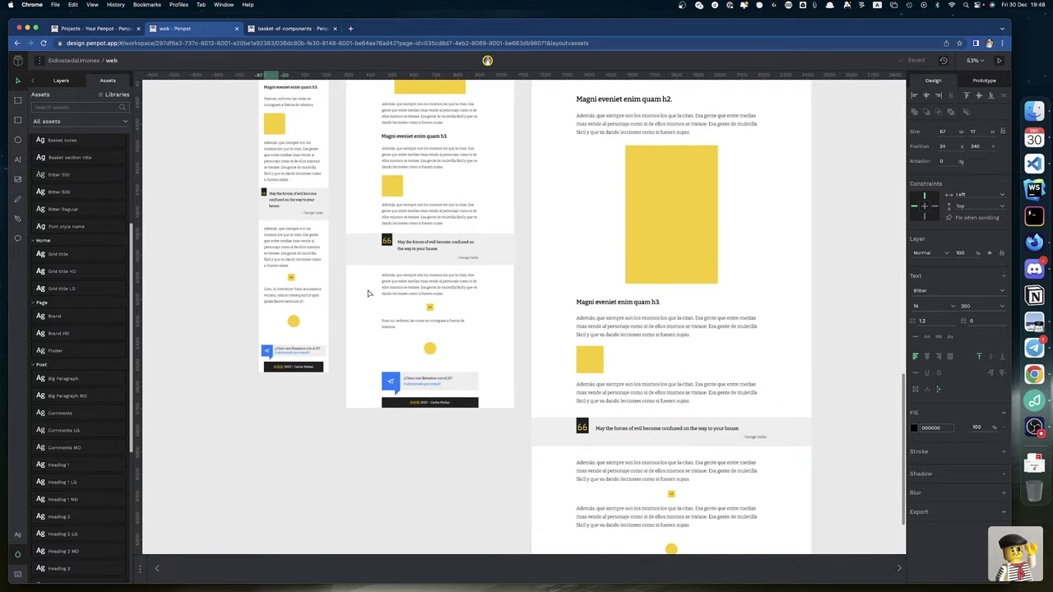
scroll(367, 293, "up", 15)
scroll(368, 293, "left", 3)
scroll(367, 293, "up", 3)
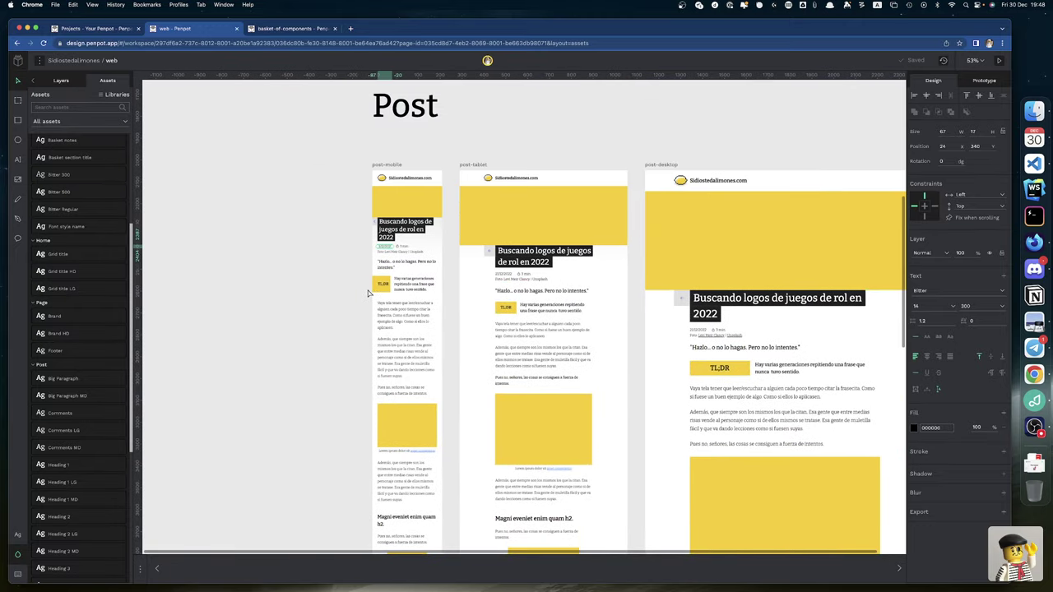
Step: Apply the Meta typography to the mobile post's date, reading time and photo credit texts
scroll(368, 292, "up", 5)
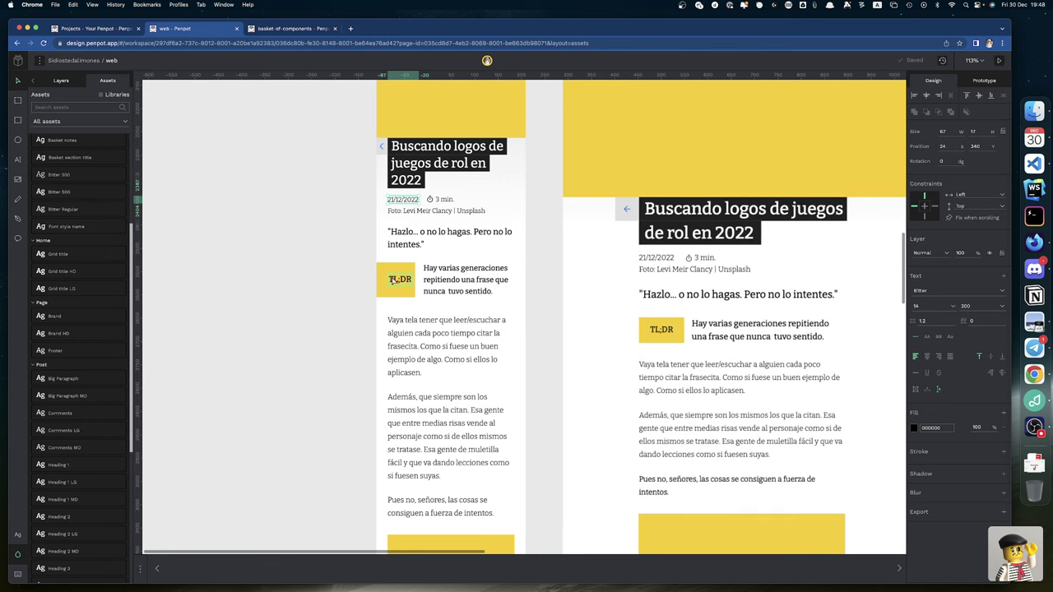
scroll(388, 281, "up", 3)
scroll(387, 281, "up", 3)
scroll(387, 281, "right", 4)
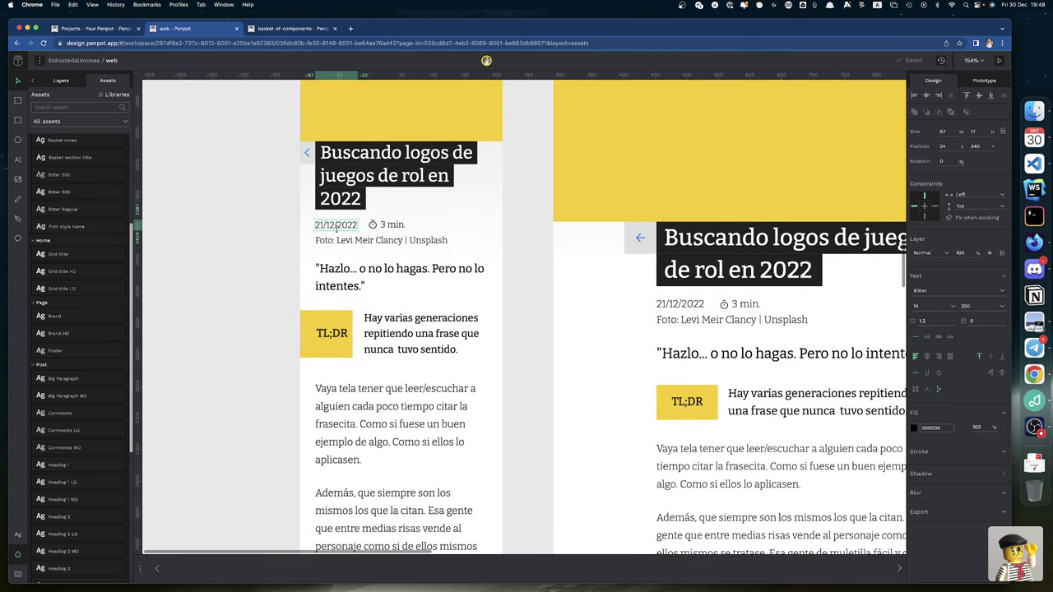
left_click(395, 225, "shift")
left_click(393, 240, "shift")
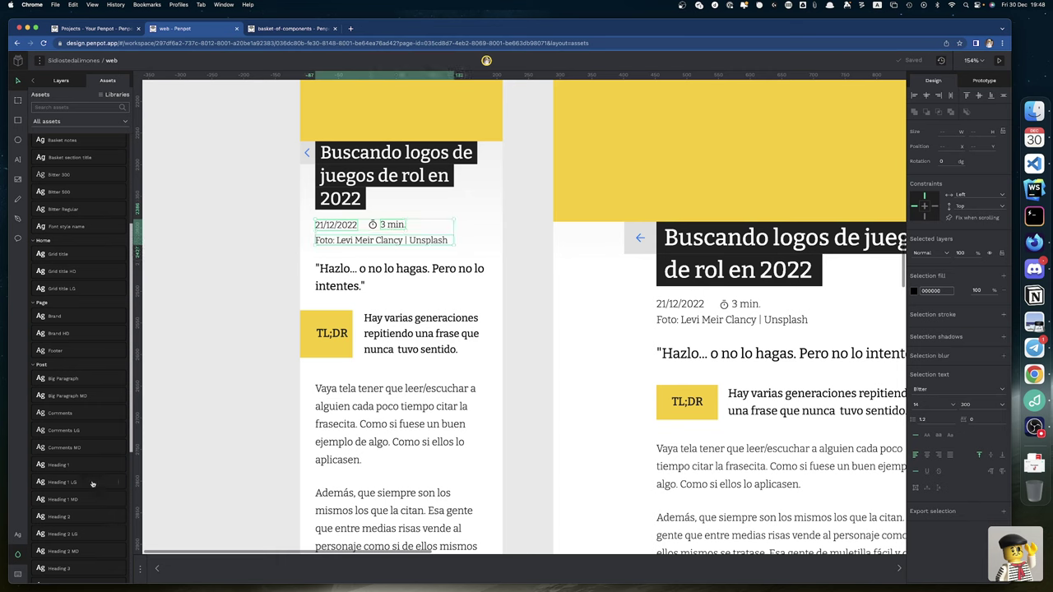
scroll(93, 484, "down", 3)
scroll(92, 482, "down", 4)
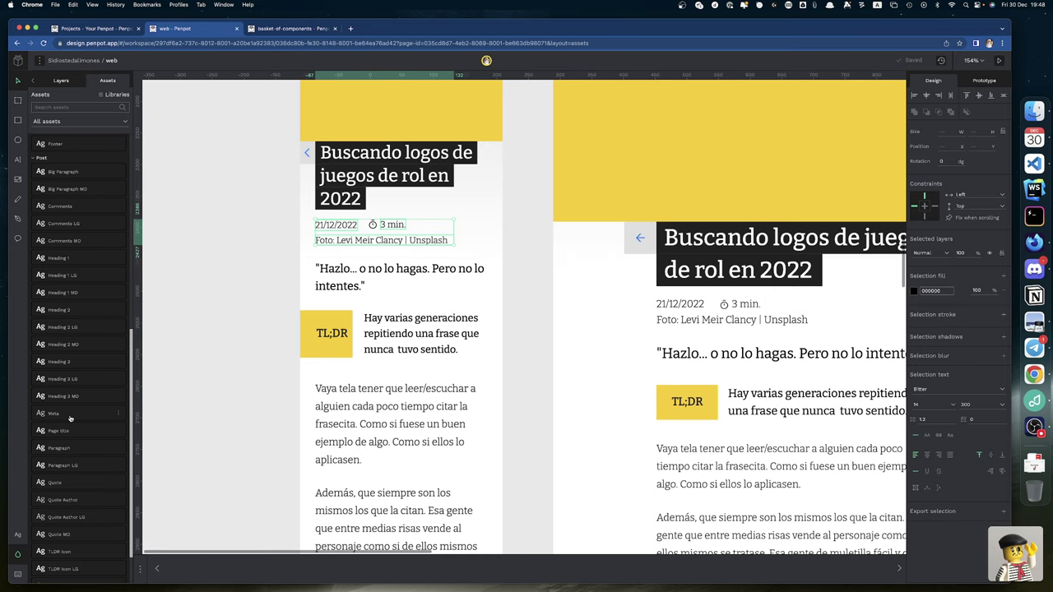
left_click(70, 417)
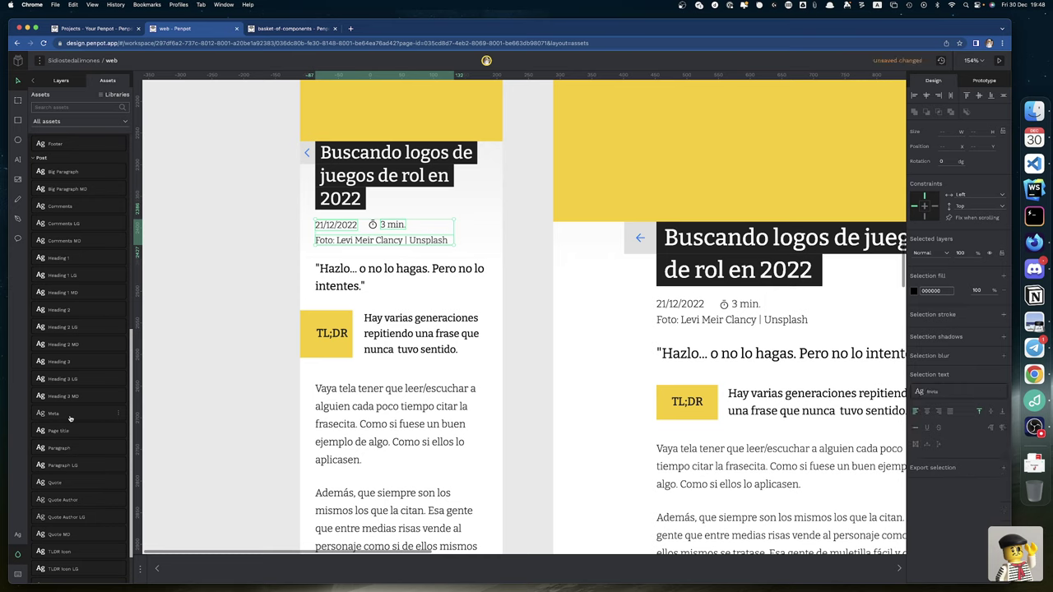
Step: Try applying the Big Paragraph typography to the mobile post's opening quote, and undo it
left_click(362, 272)
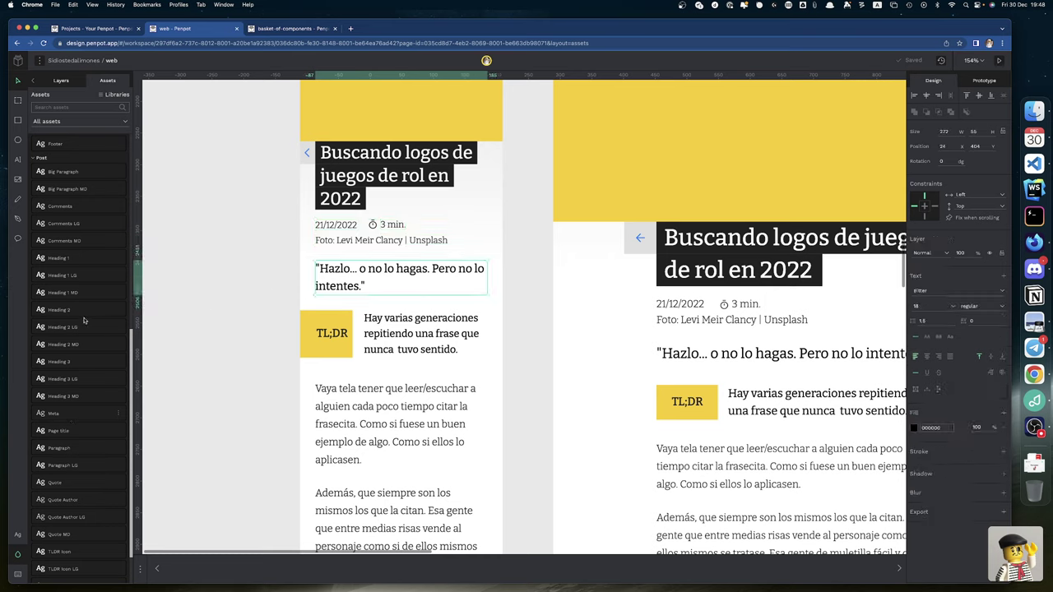
left_click(63, 172)
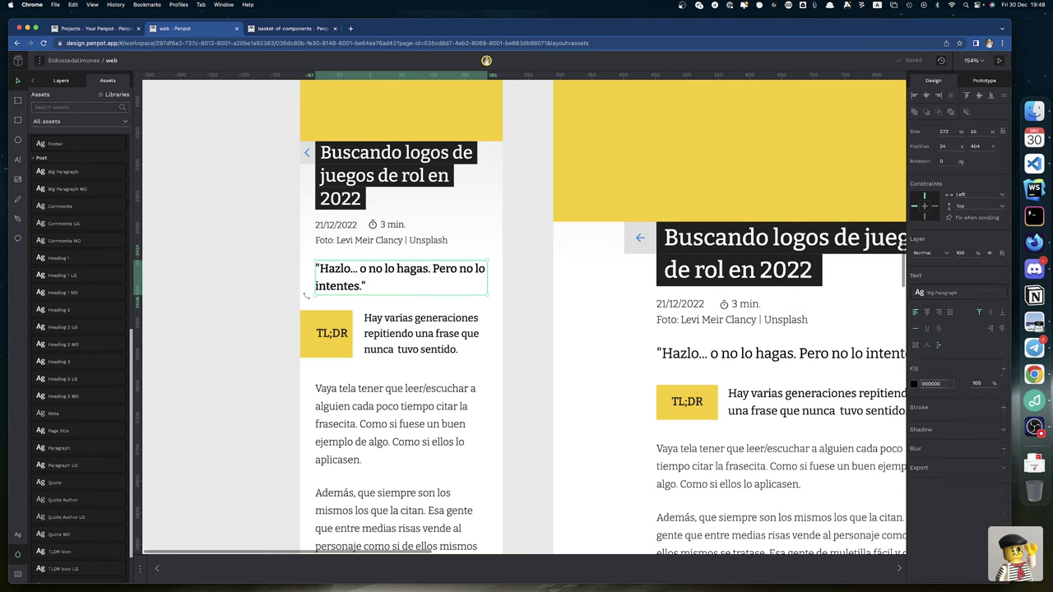
key("alt")
key("super+z")
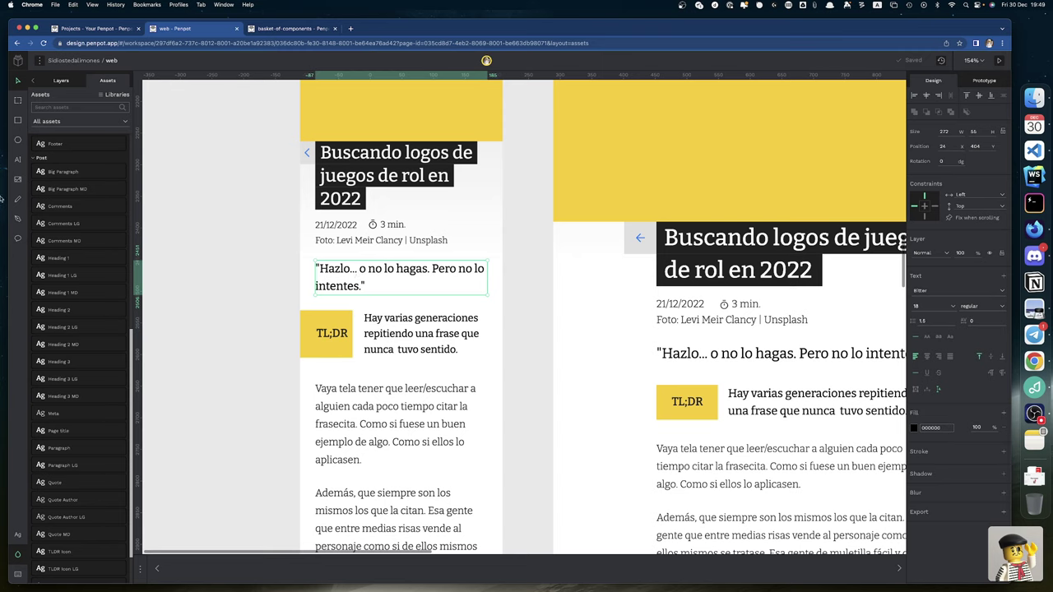
Step: Inspect the Big Paragraph MD typography's details and review the Big Paragraph samples on the Basket page of the basket-of-components file
left_click(119, 191)
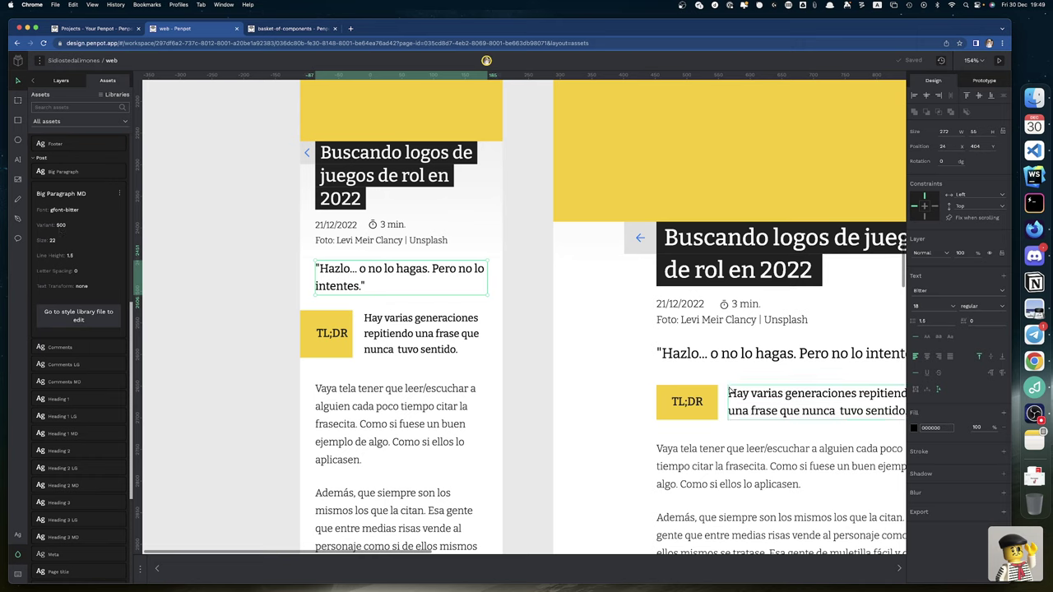
left_click(282, 29)
scroll(362, 148, "up", 5)
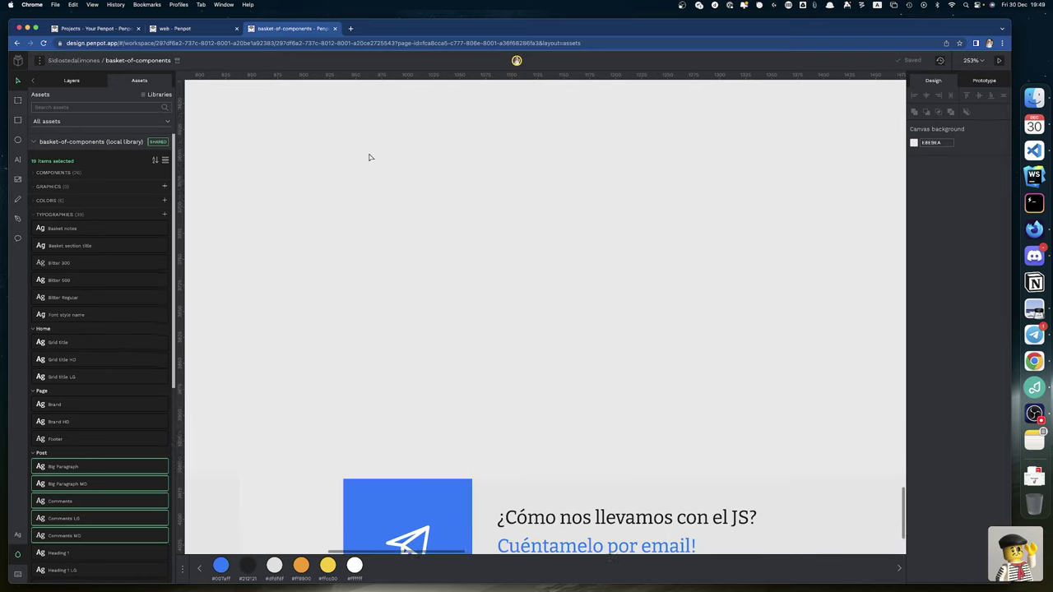
left_click(83, 85)
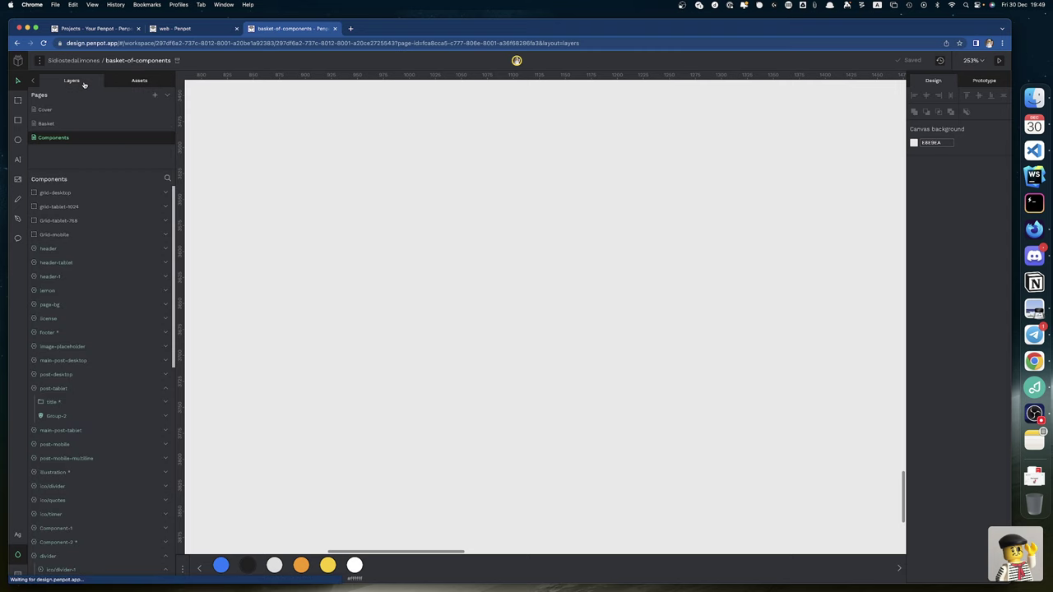
left_click(69, 126)
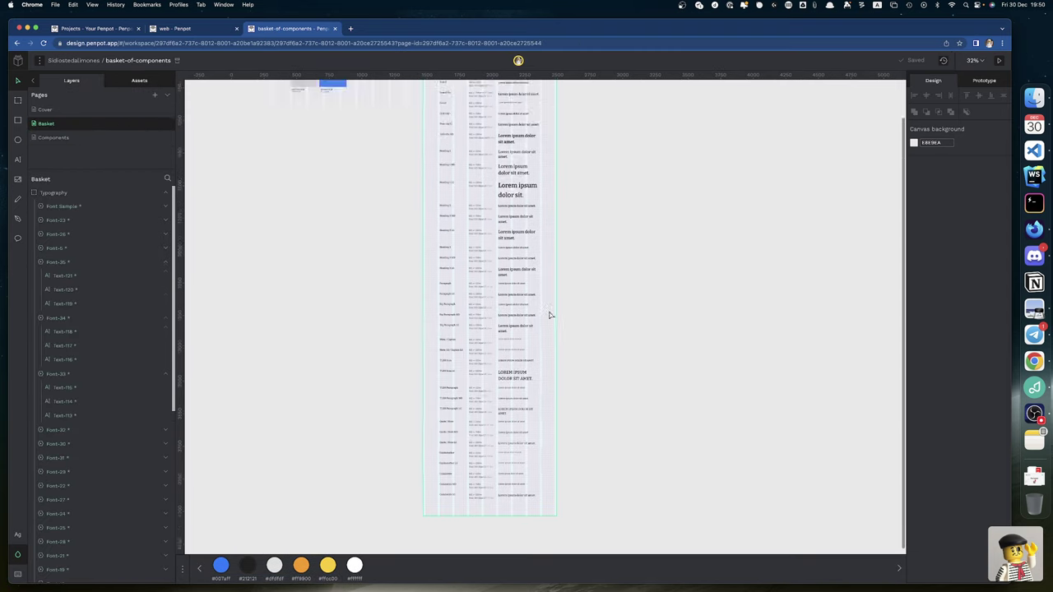
scroll(550, 315, "up", 15)
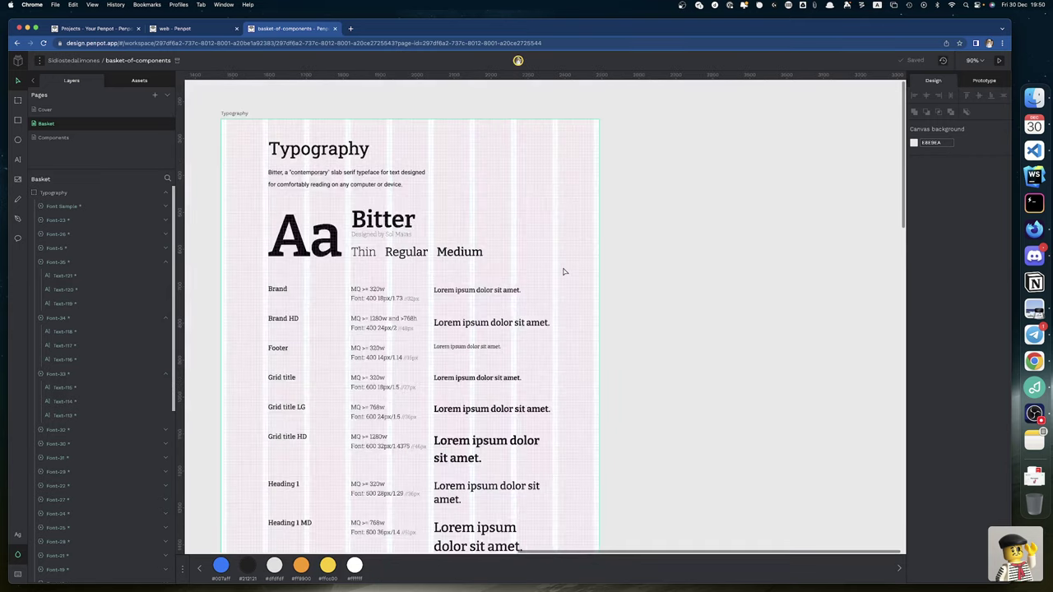
scroll(564, 271, "down", 8)
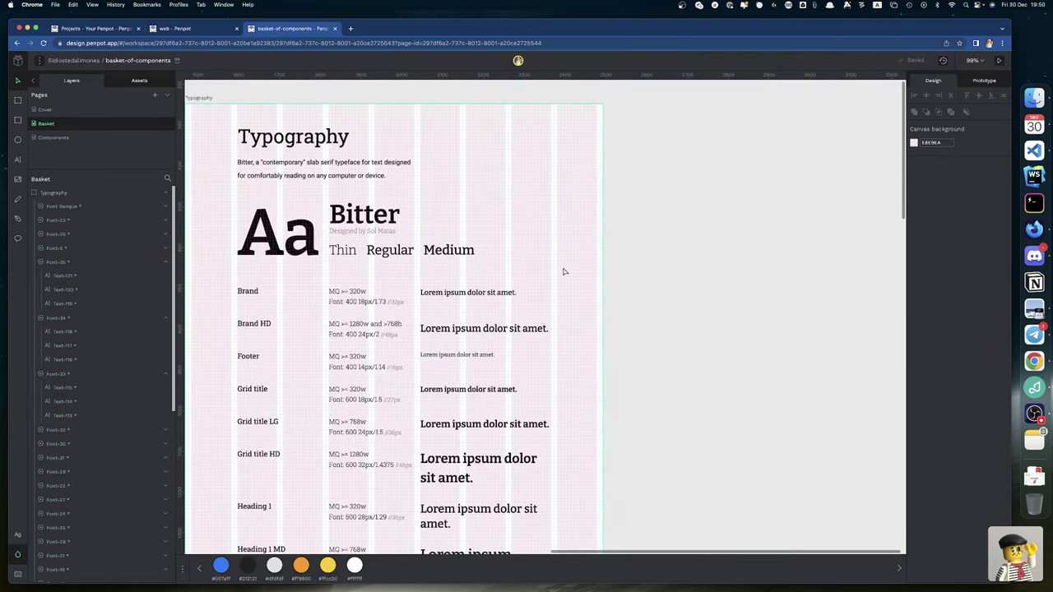
scroll(564, 271, "down", 2)
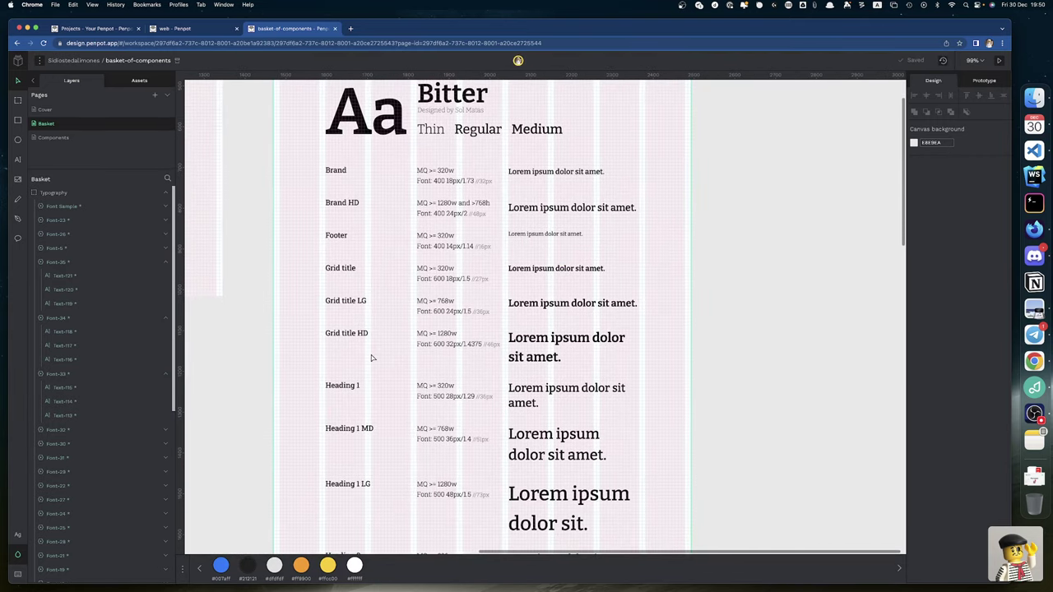
scroll(371, 358, "down", 2)
scroll(371, 357, "down", 10)
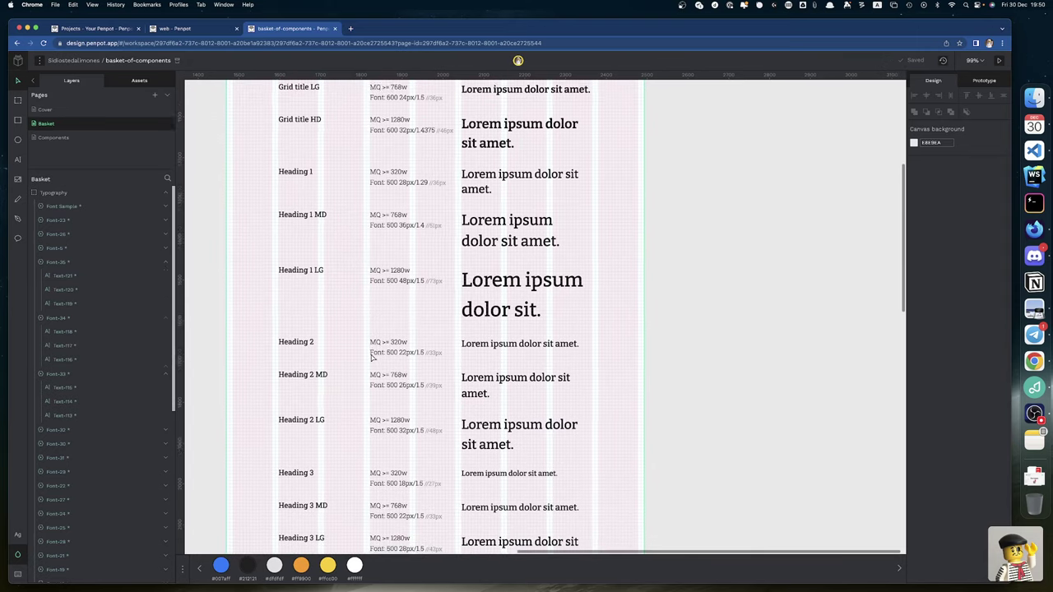
scroll(371, 357, "down", 2)
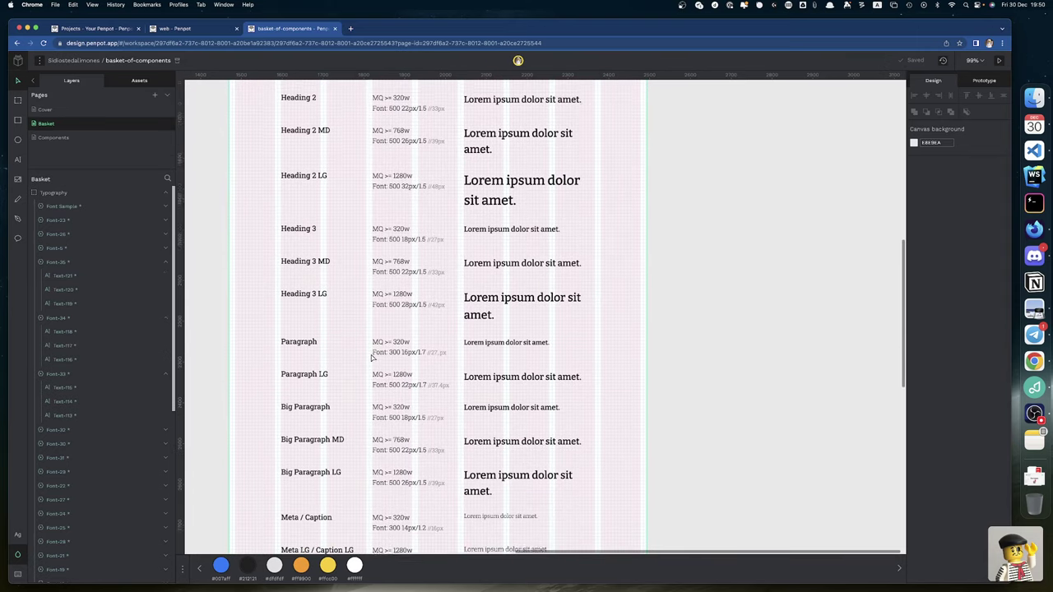
scroll(371, 358, "down", 2)
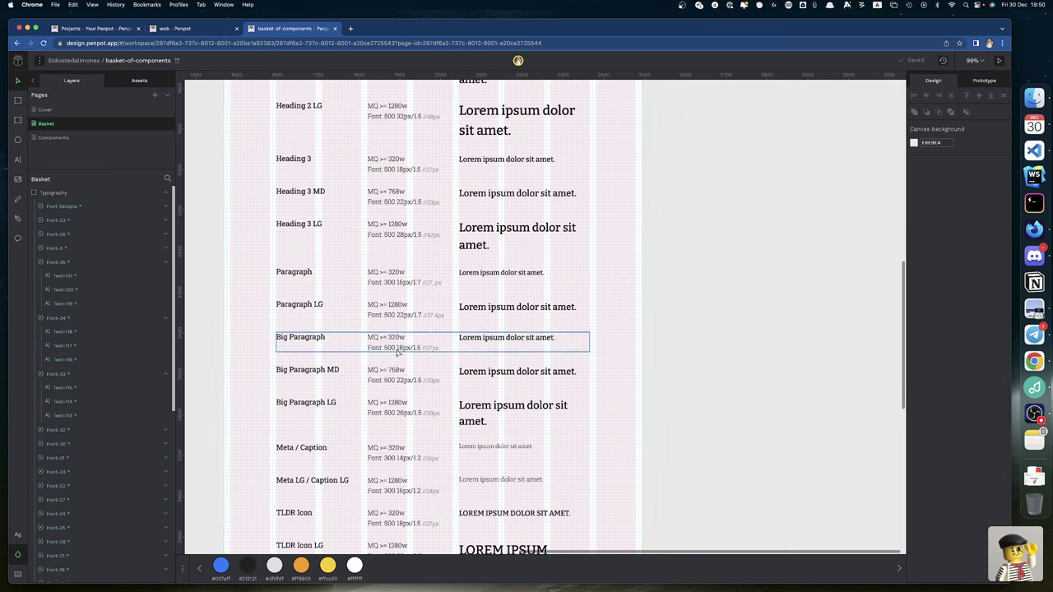
Step: Change the font weight written in the Big Paragraph and Big Paragraph MD specification texts to 400
double_click(394, 348)
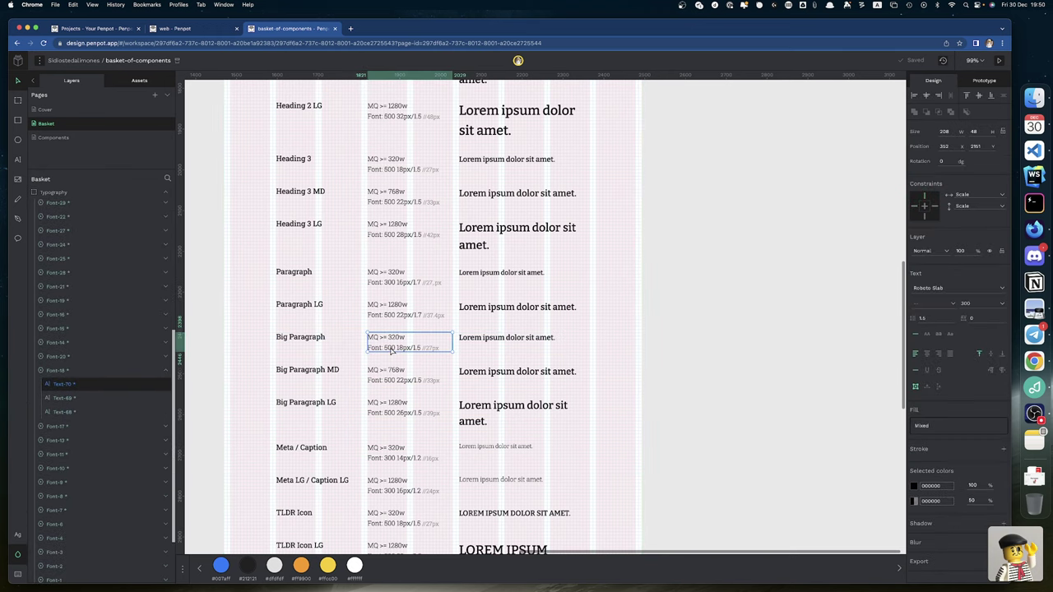
double_click(391, 347)
left_click(389, 347)
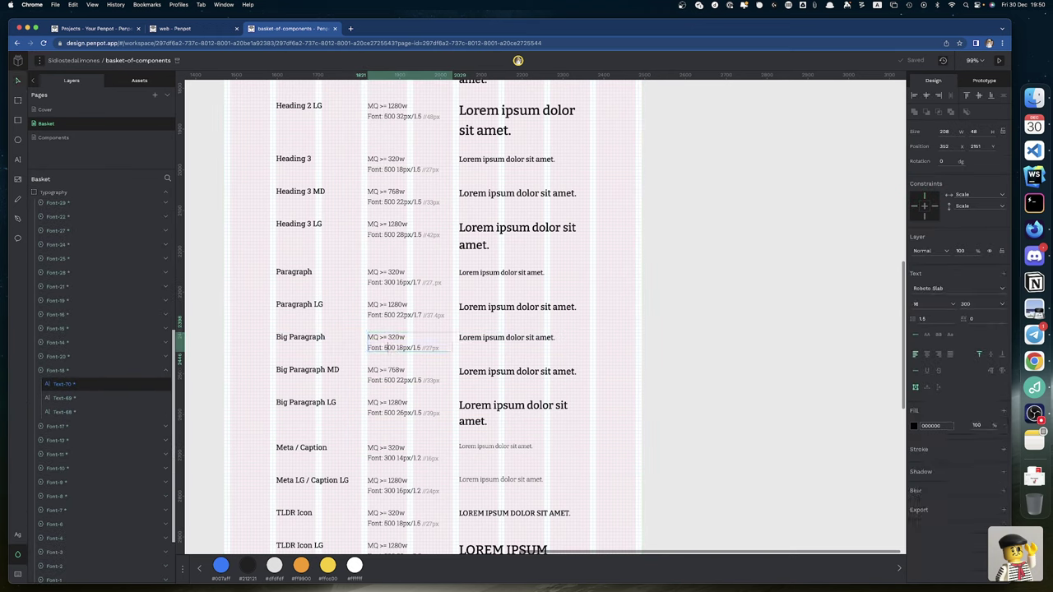
key("BackSpace")
type("4")
left_click(393, 381)
double_click(393, 381)
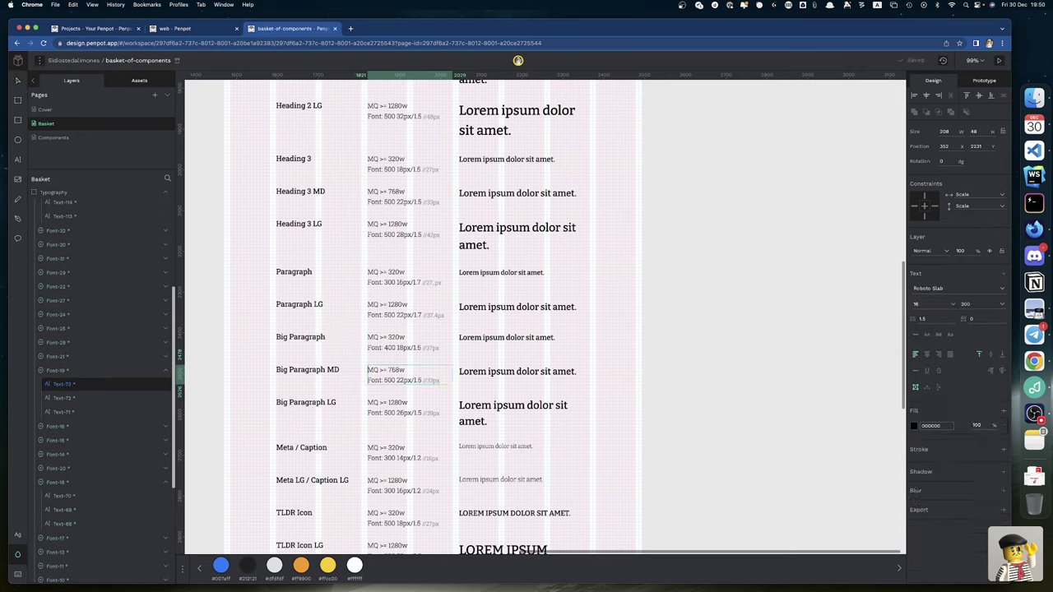
left_click(388, 380)
key("BackSpace")
type("4")
Step: Set the font variant of the Big Paragraph MD typography to regular through its sample text
left_click(501, 373)
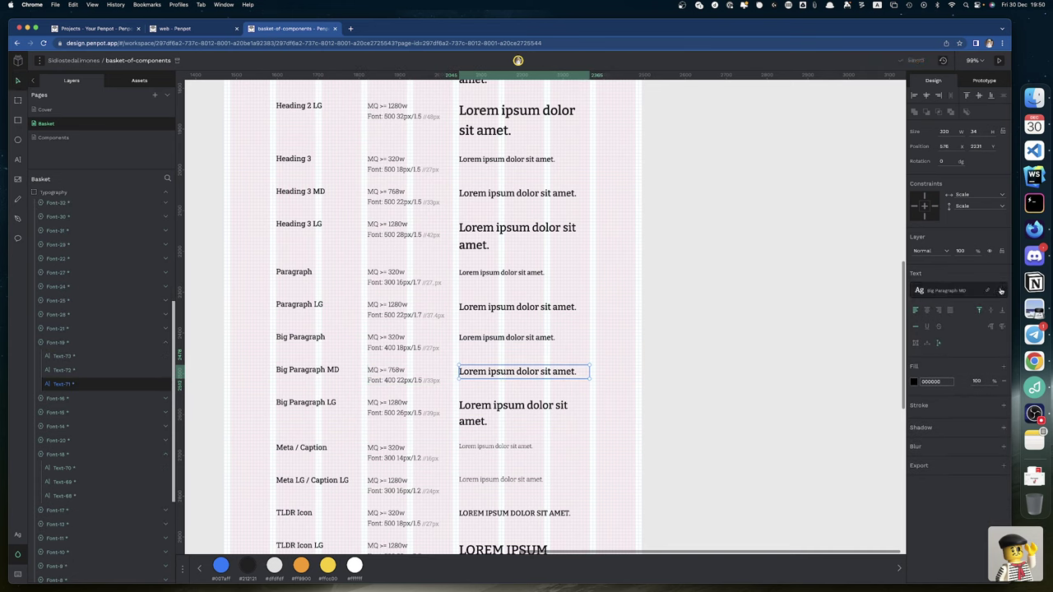
left_click(1000, 291)
left_click(997, 328)
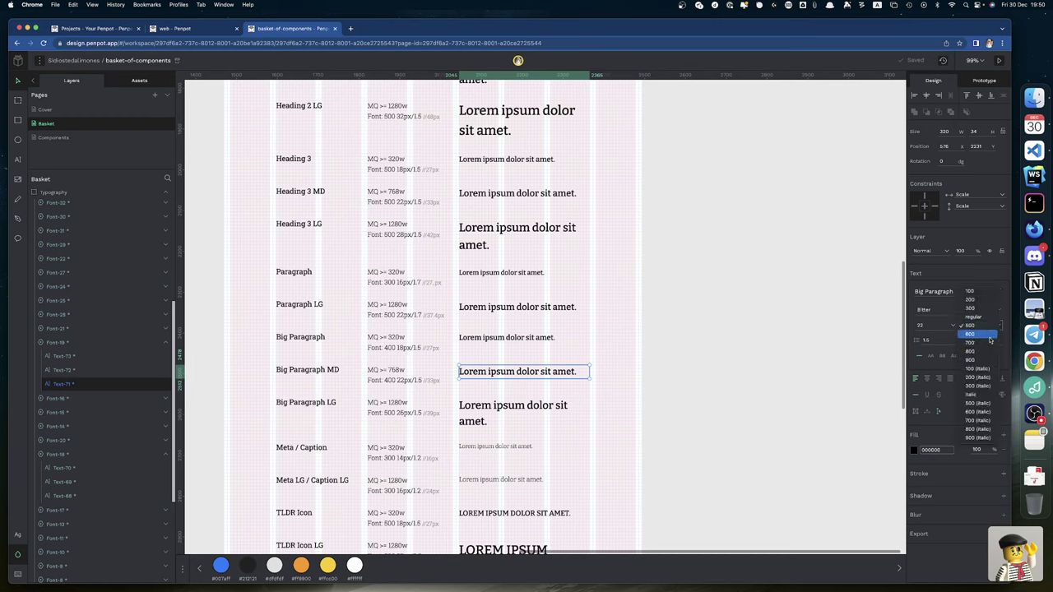
left_click(986, 317)
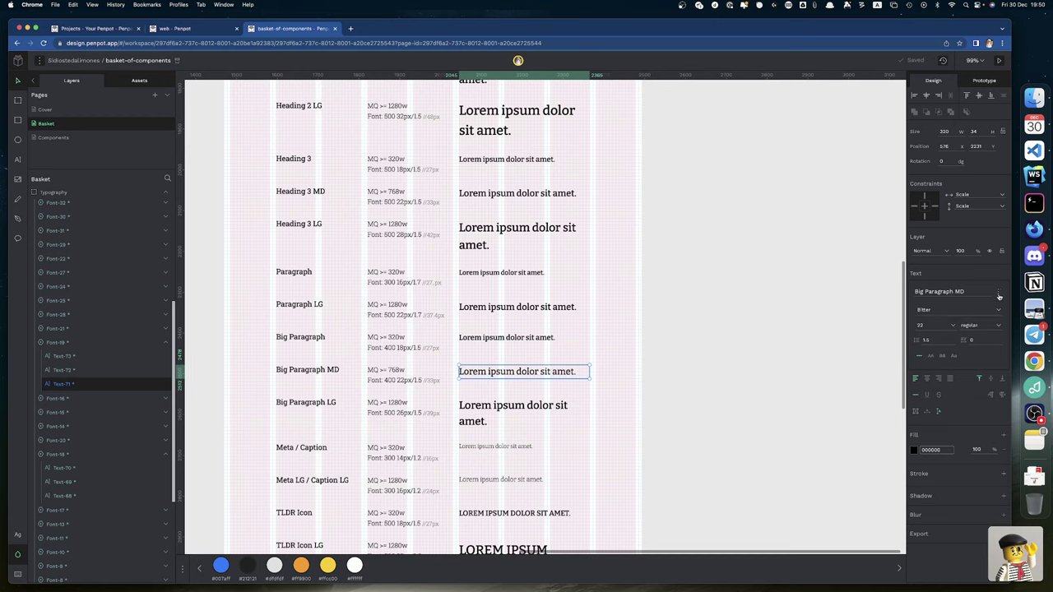
left_click(999, 295)
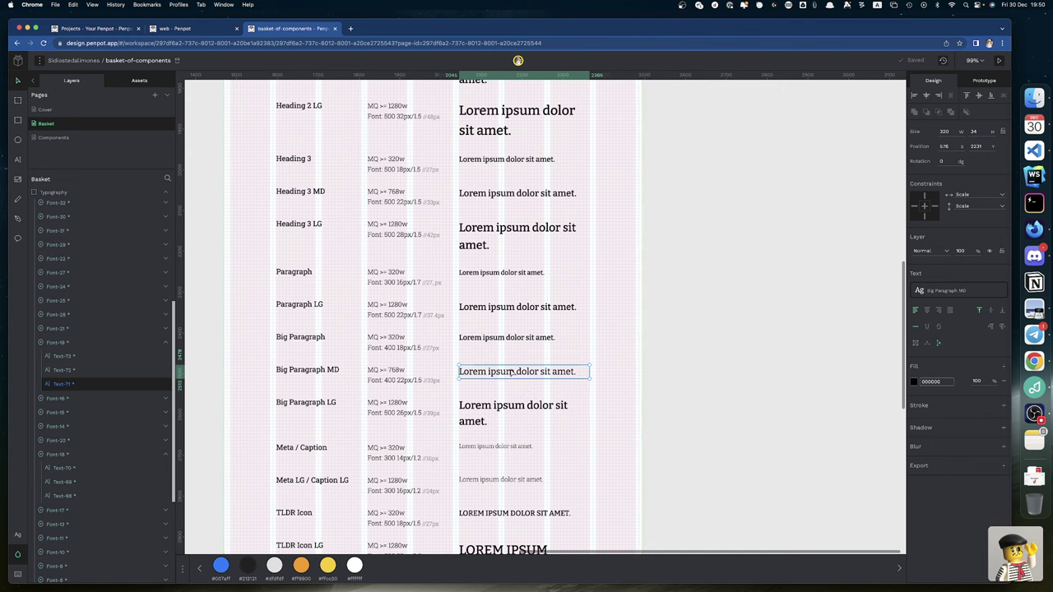
Step: Set the font variant of the Big Paragraph typography to regular through its sample text
left_click(502, 338)
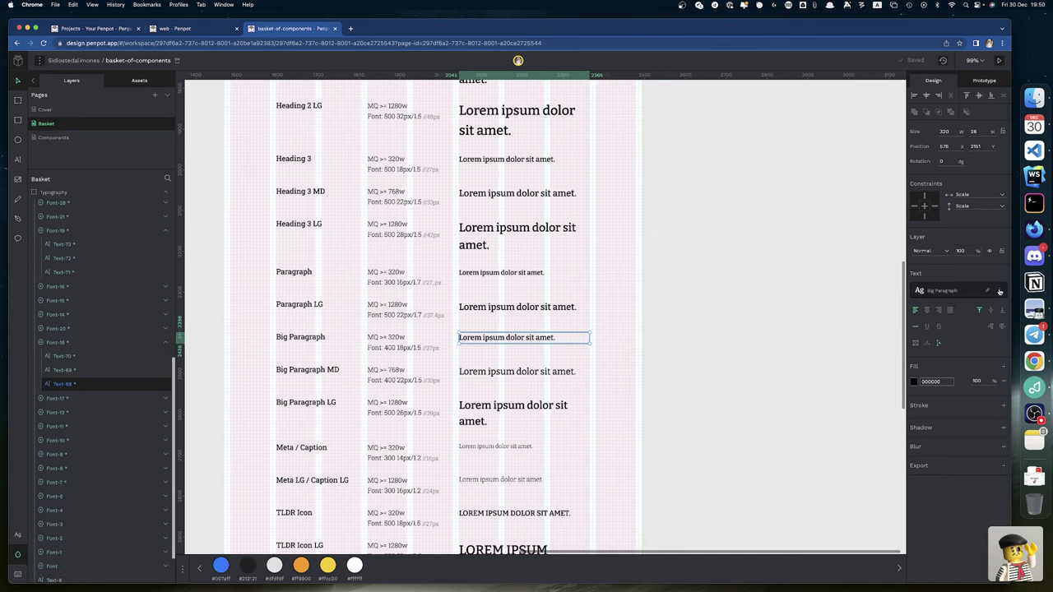
left_click(999, 288)
left_click(999, 327)
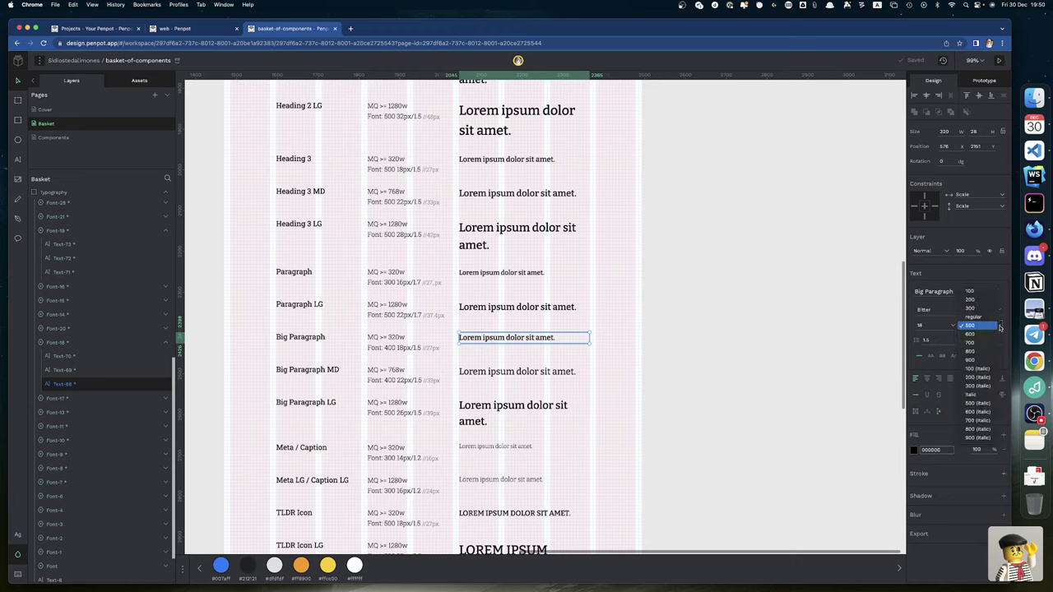
left_click(977, 319)
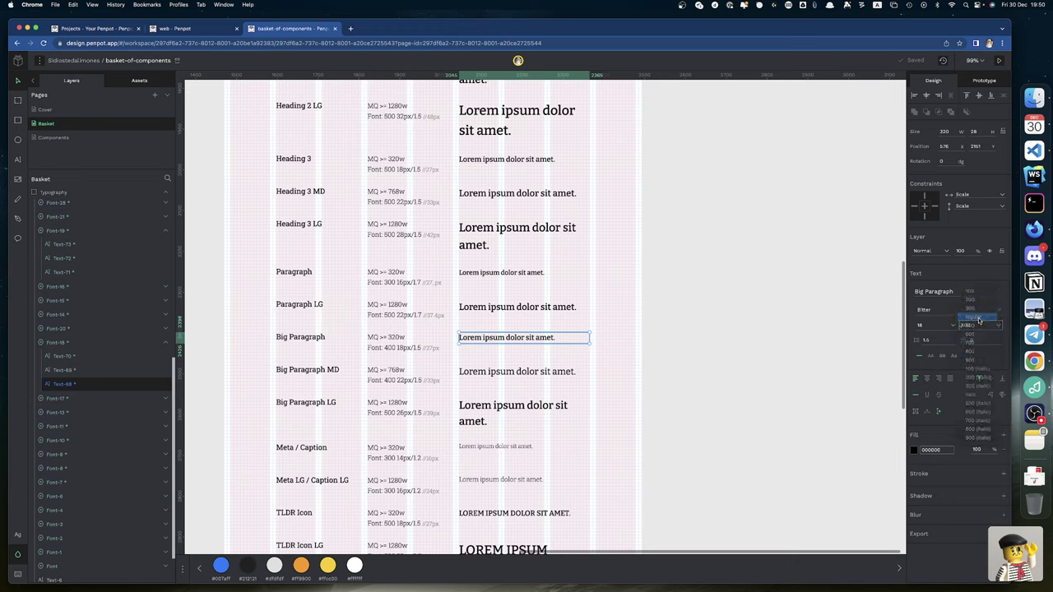
left_click(999, 295)
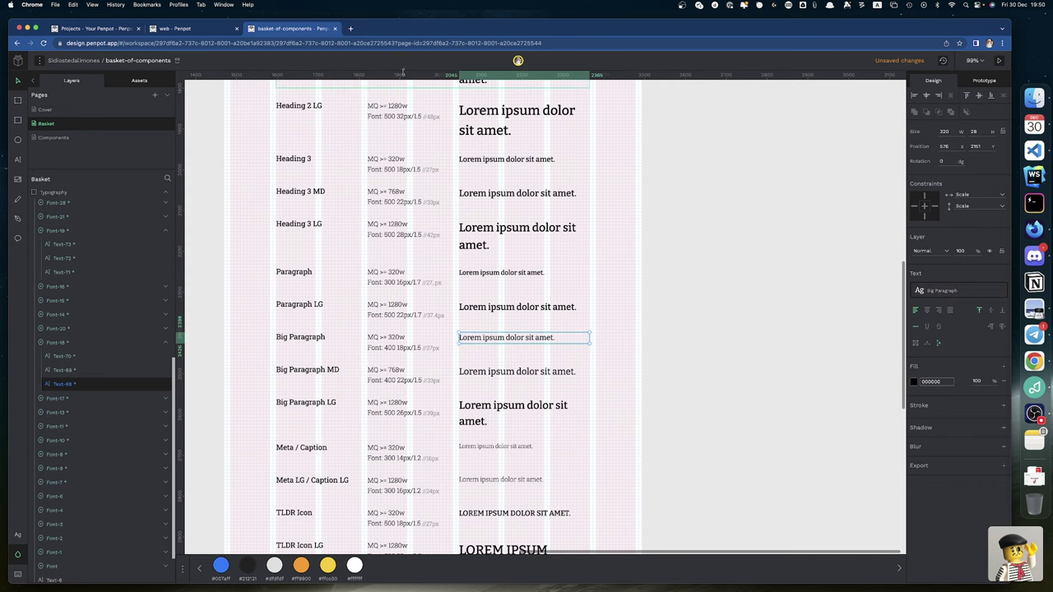
Step: Update the web file with the shared library changes and apply the Big Paragraph typography to the mobile post's opening quote
left_click(179, 29)
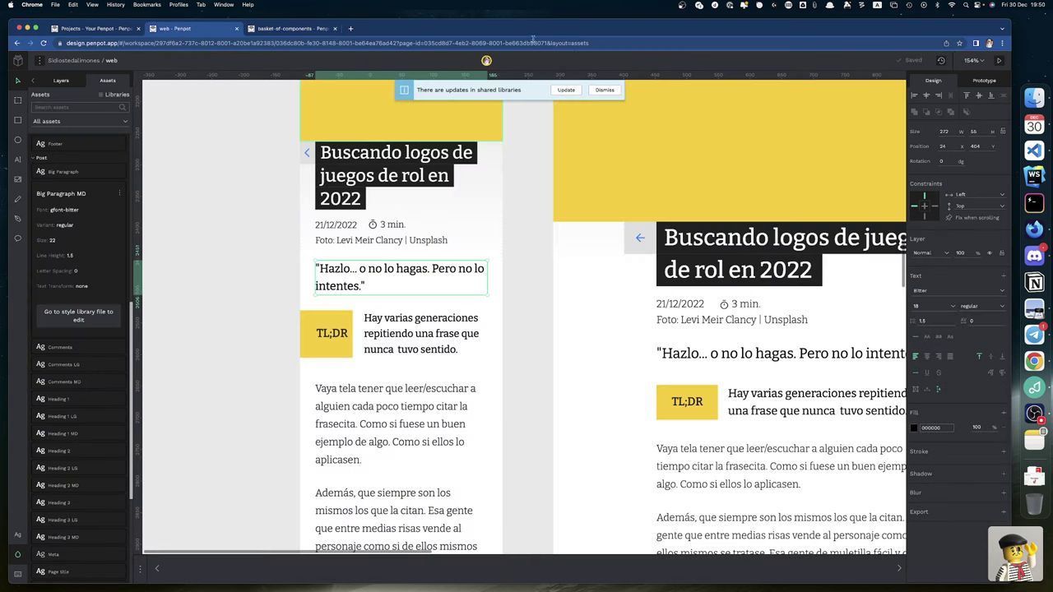
left_click(573, 92)
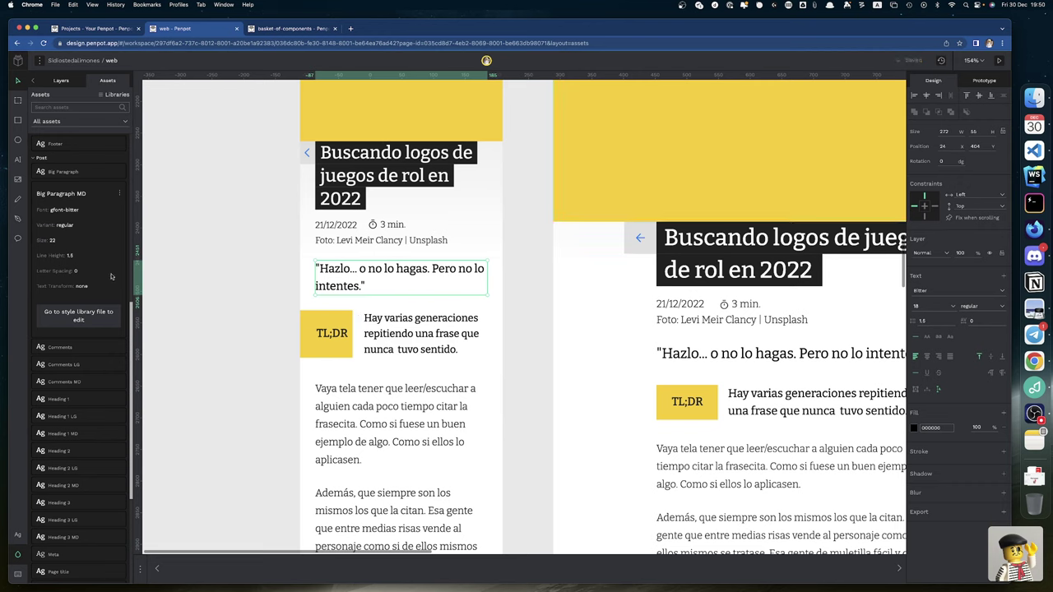
left_click(120, 193)
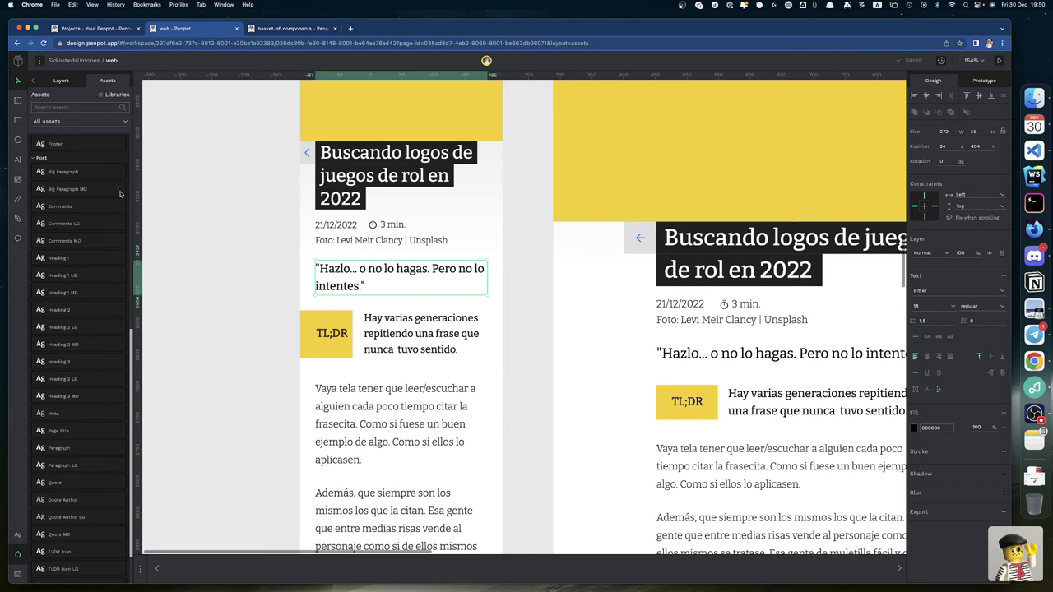
left_click(80, 170)
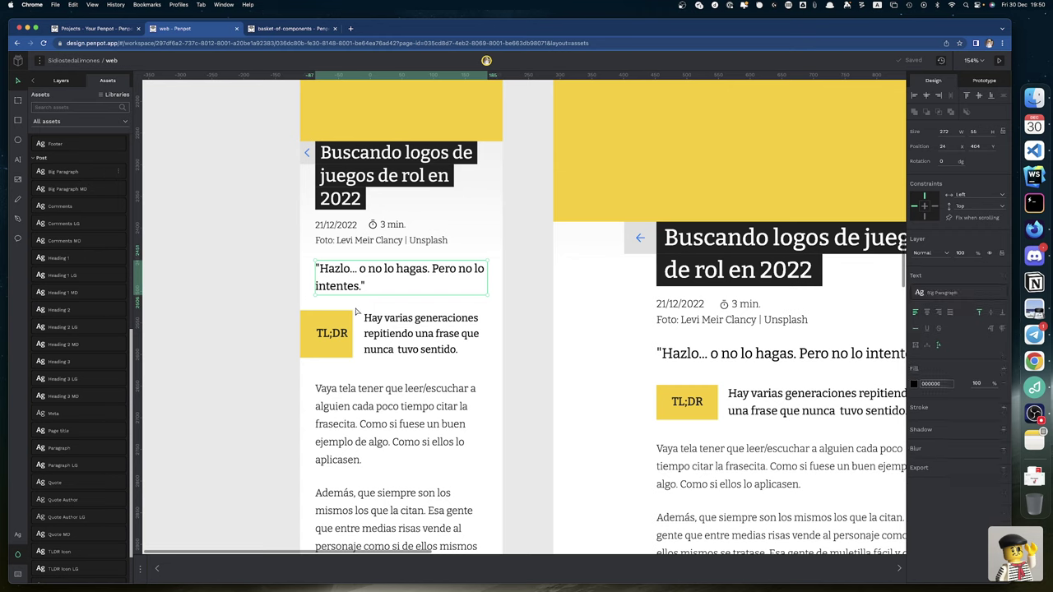
Step: Apply the TLDR Icon typography to the mobile post's TL;DR label and TLDR Paragraph to the summary text beside it
left_click(340, 338)
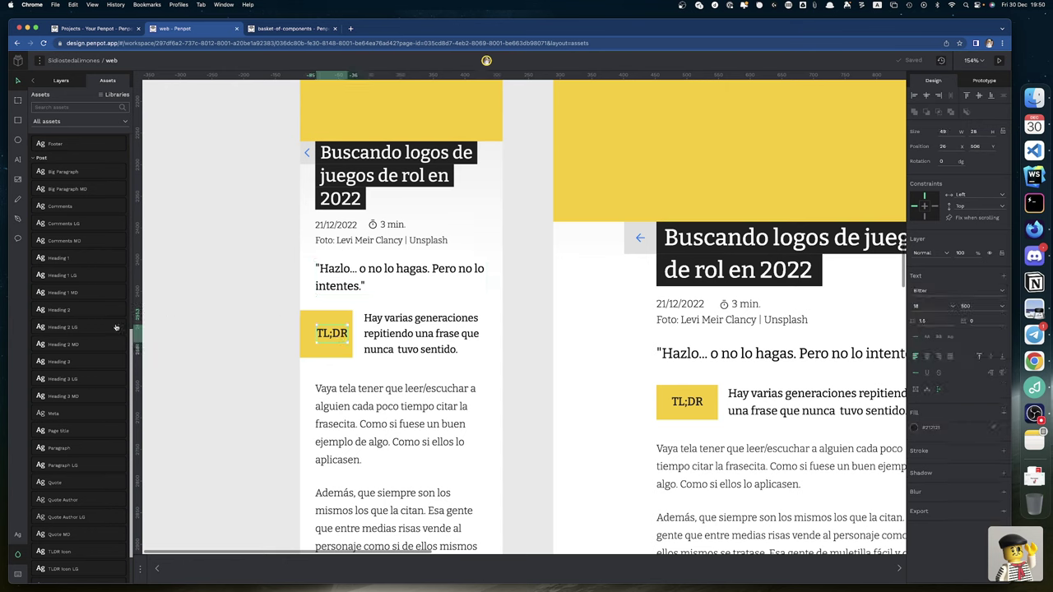
scroll(101, 384, "down", 3)
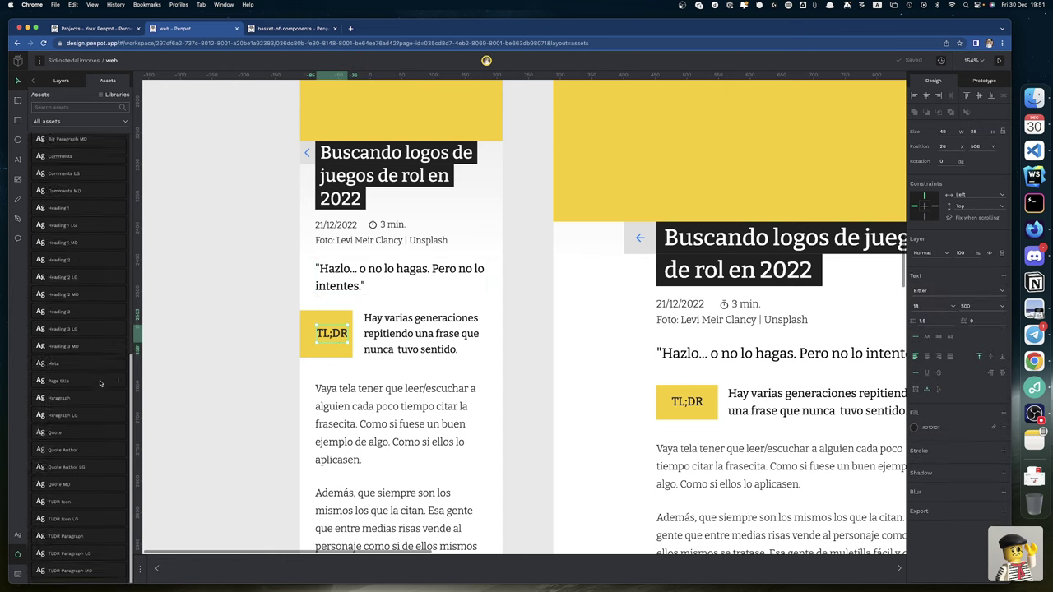
left_click(68, 501)
left_click(398, 352)
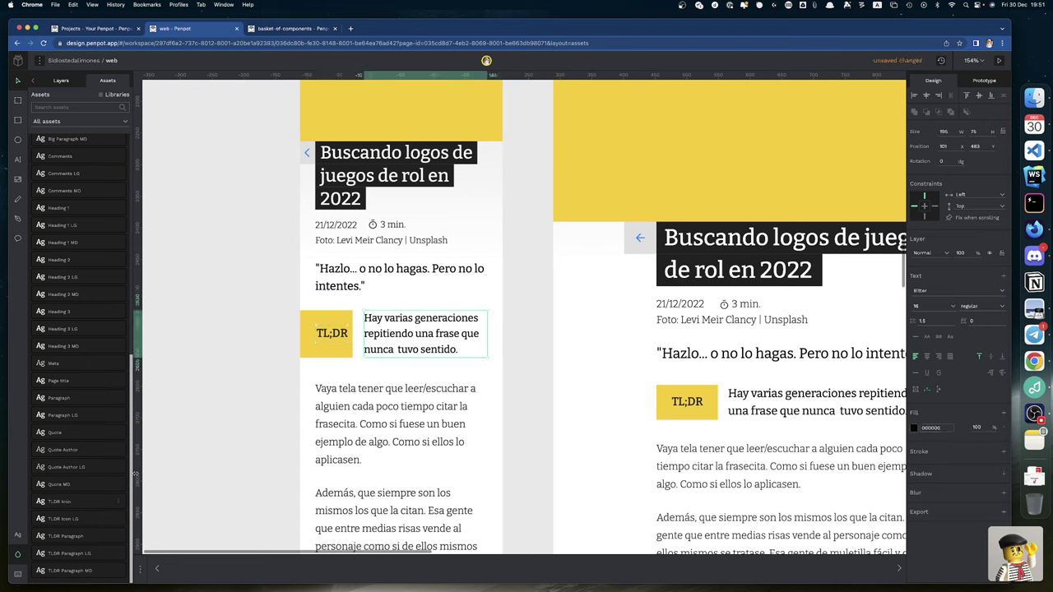
left_click(79, 537)
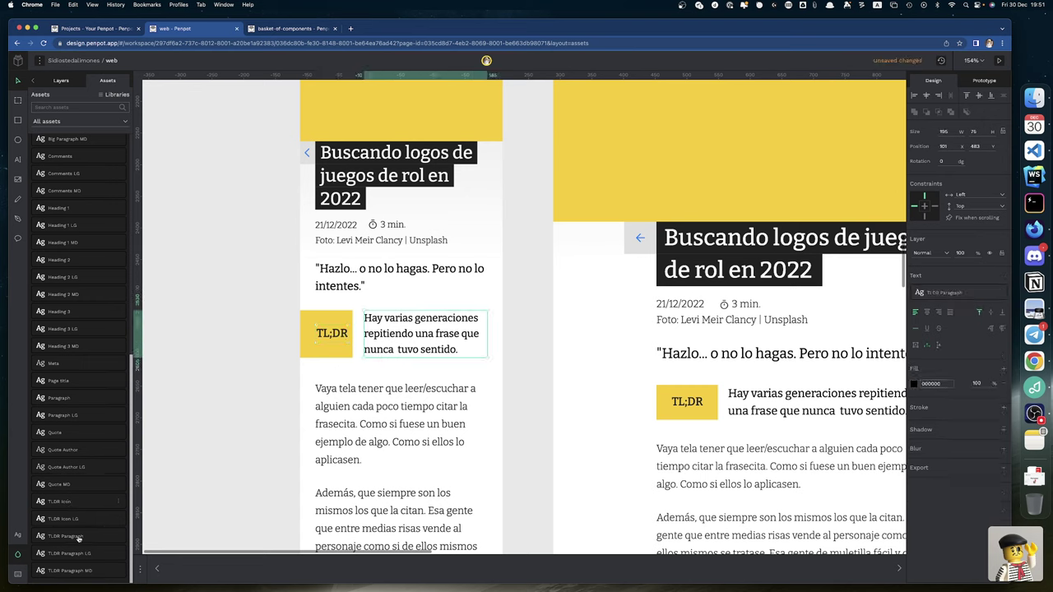
Step: Apply the Paragraph typography to all body paragraphs of the mobile post together, from below the TL;DR block to the last text above the footer
left_click(400, 407)
scroll(400, 407, "down", 5)
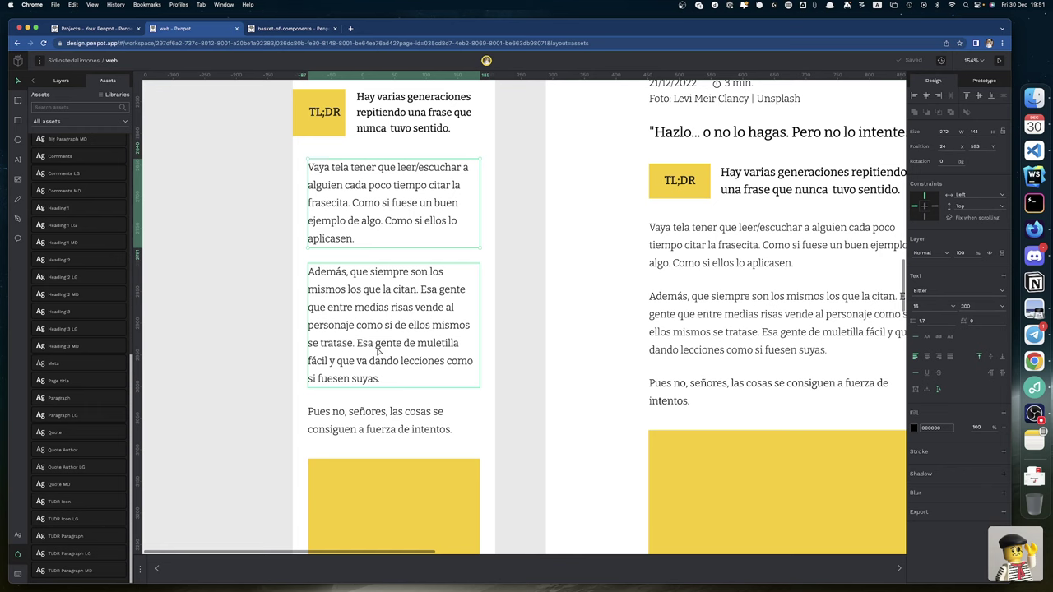
left_click(378, 351, "shift")
left_click(373, 411, "shift")
scroll(374, 411, "down", 4)
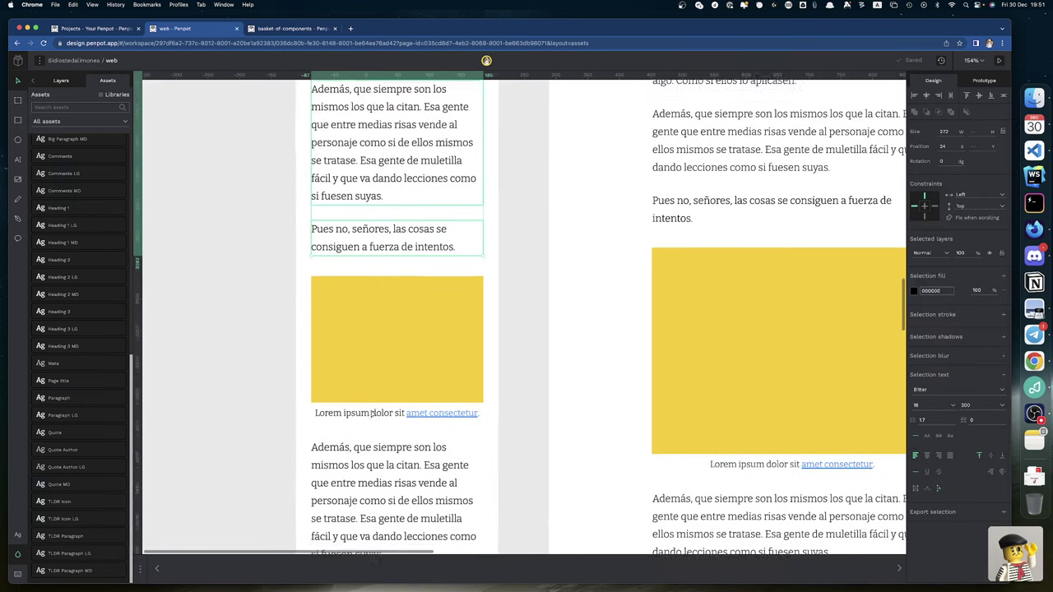
scroll(373, 413, "down", 3)
left_click(374, 405, "shift")
scroll(373, 404, "down", 1)
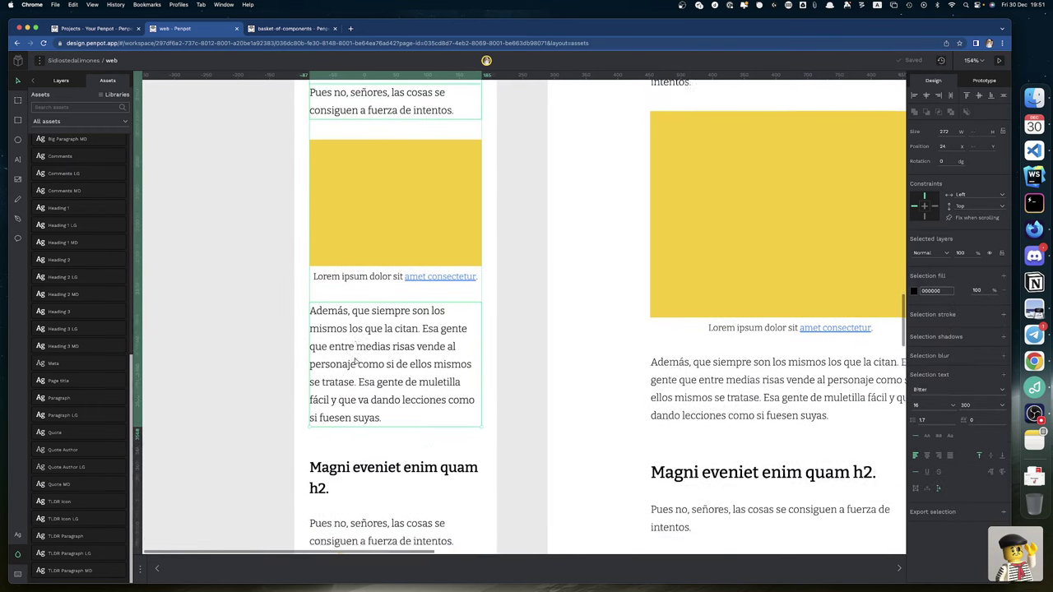
scroll(355, 362, "down", 3)
left_click(353, 353, "shift")
scroll(353, 353, "down", 5)
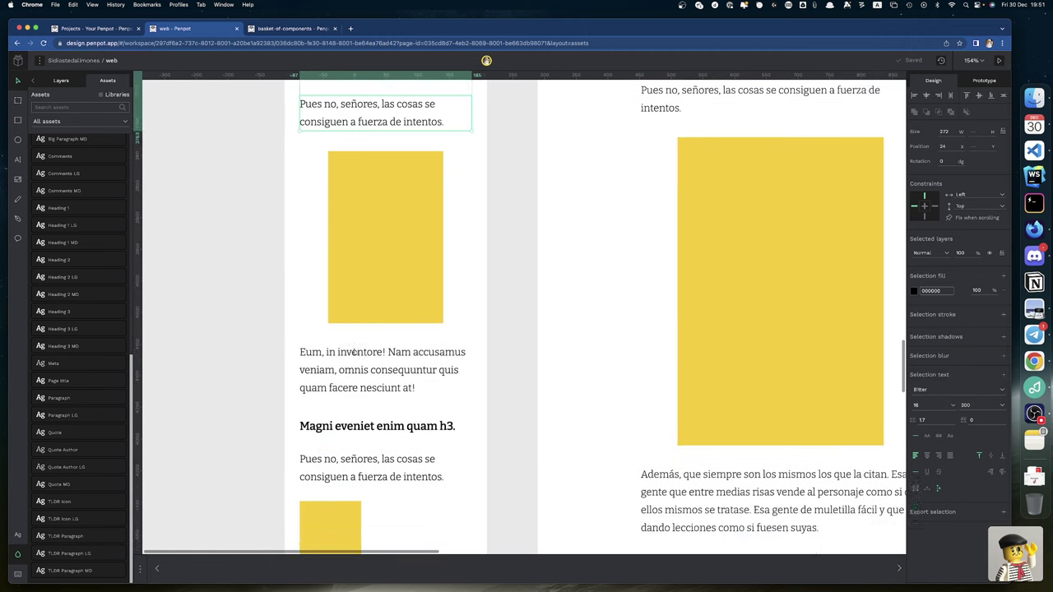
scroll(353, 352, "down", 3)
left_click(345, 299, "shift")
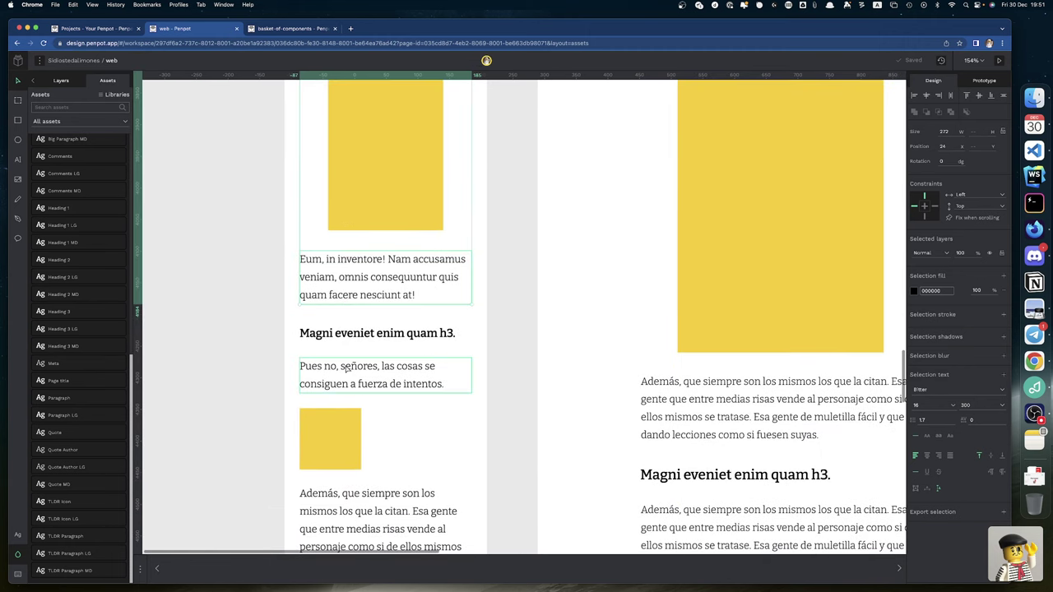
scroll(348, 387, "down", 4)
left_click(350, 398, "shift")
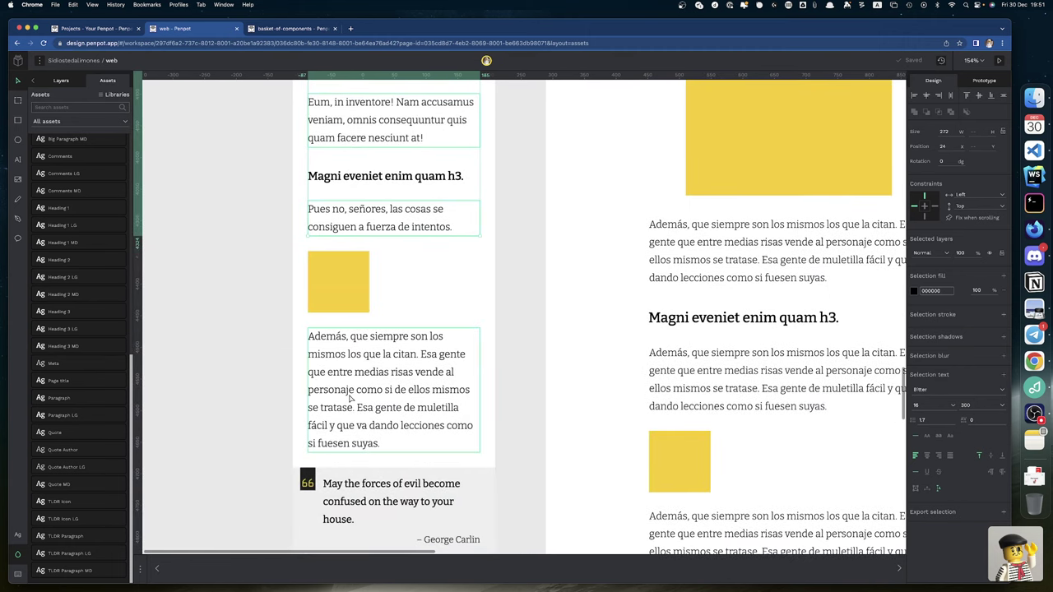
scroll(350, 395, "down", 6)
left_click(351, 388, "shift")
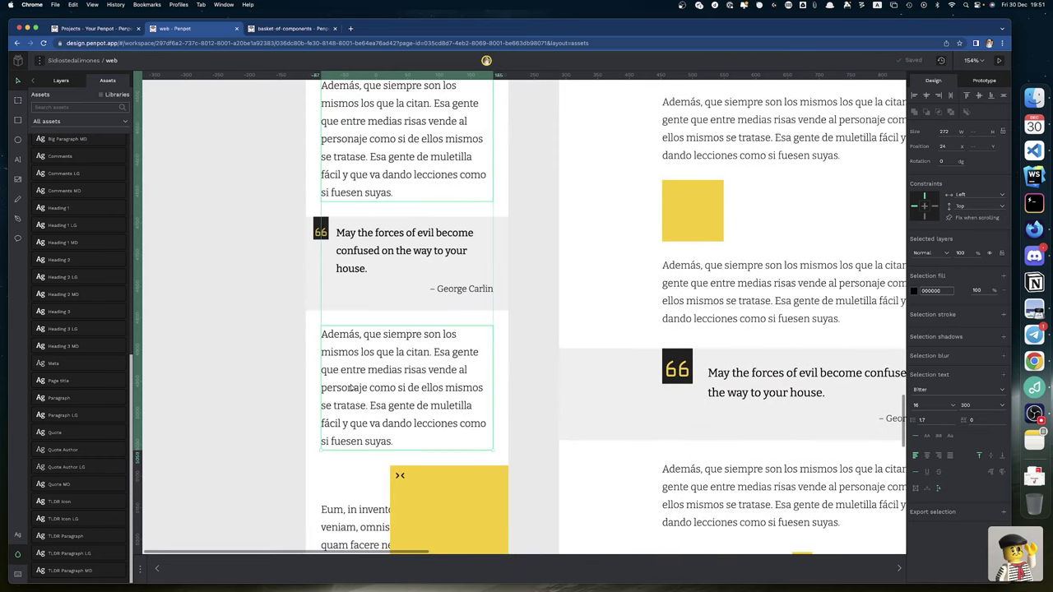
scroll(351, 388, "down", 4)
left_click(345, 384, "shift")
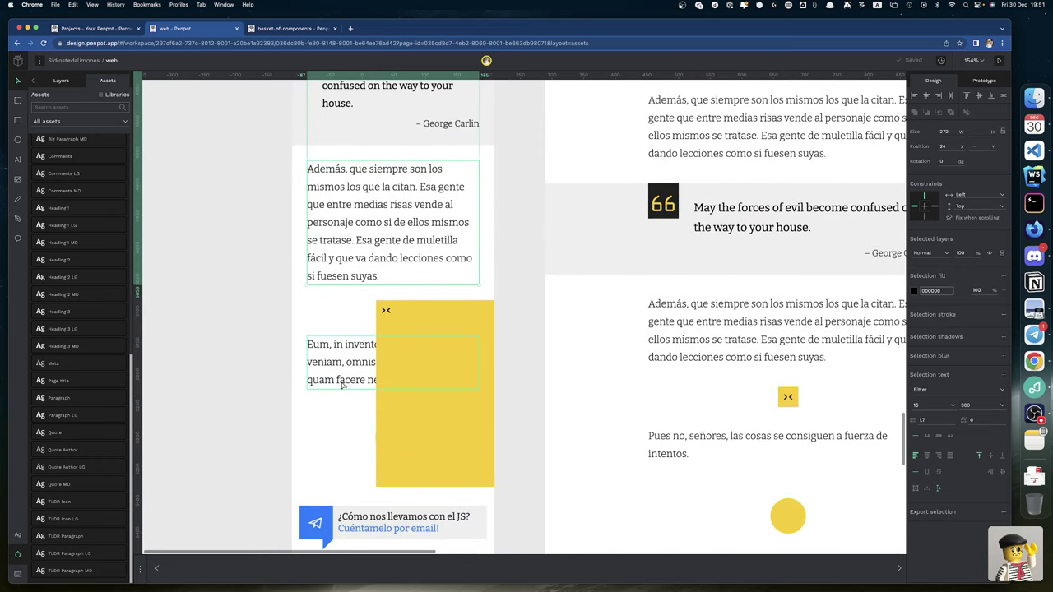
left_click(342, 384, "shift")
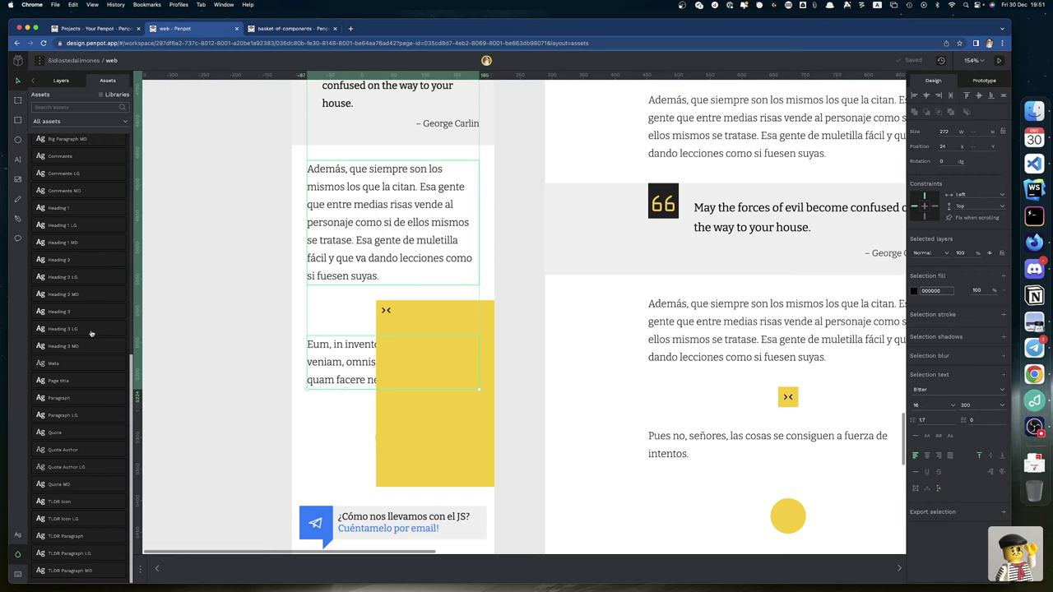
left_click(87, 403)
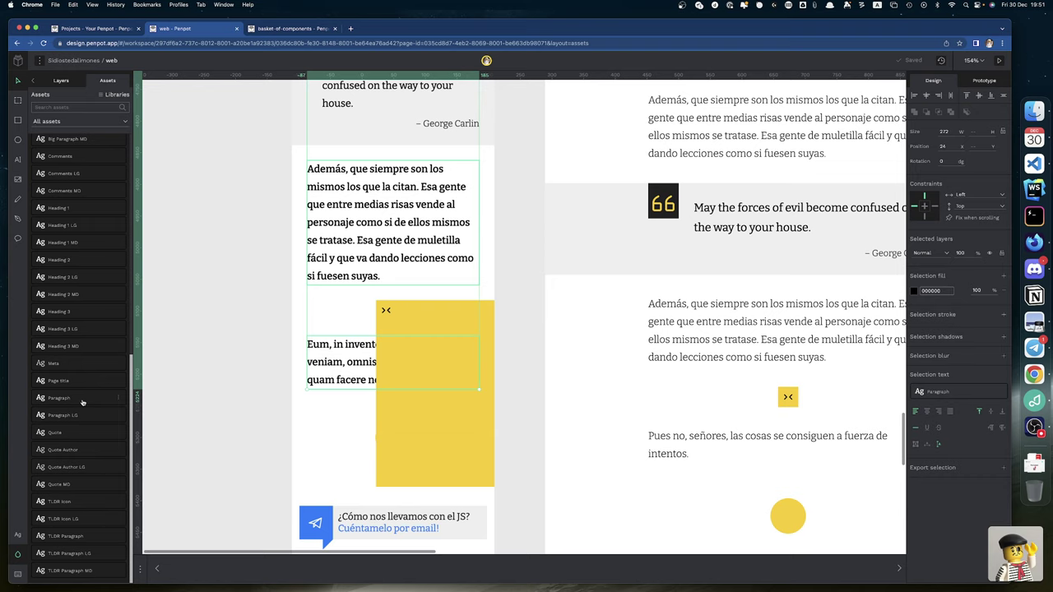
Step: Inspect the Paragraph typography's details and set its font variant to 300 through its sample text in the basket-of-components library file
left_click(118, 399)
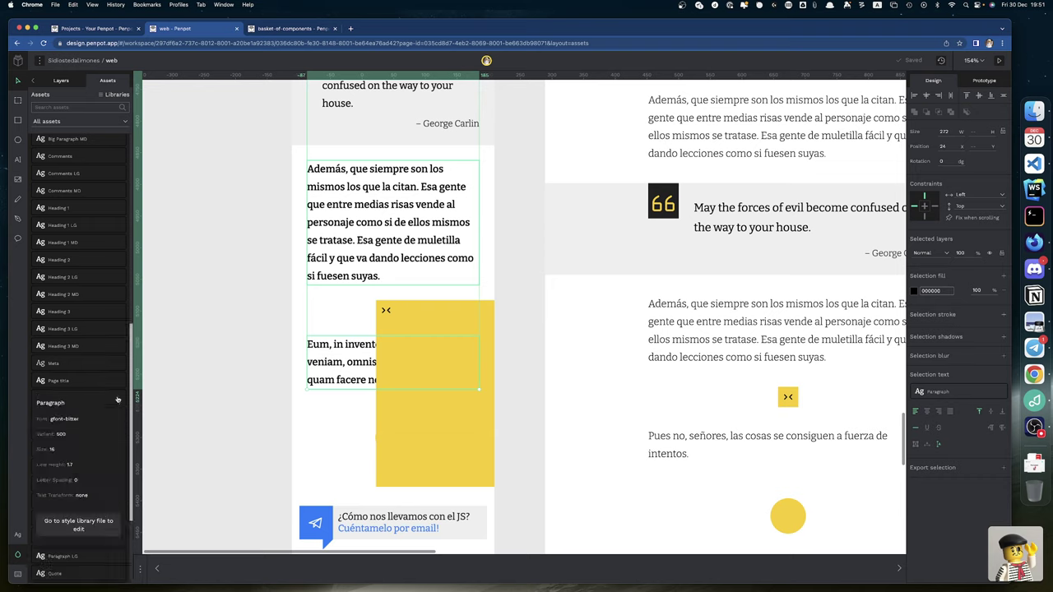
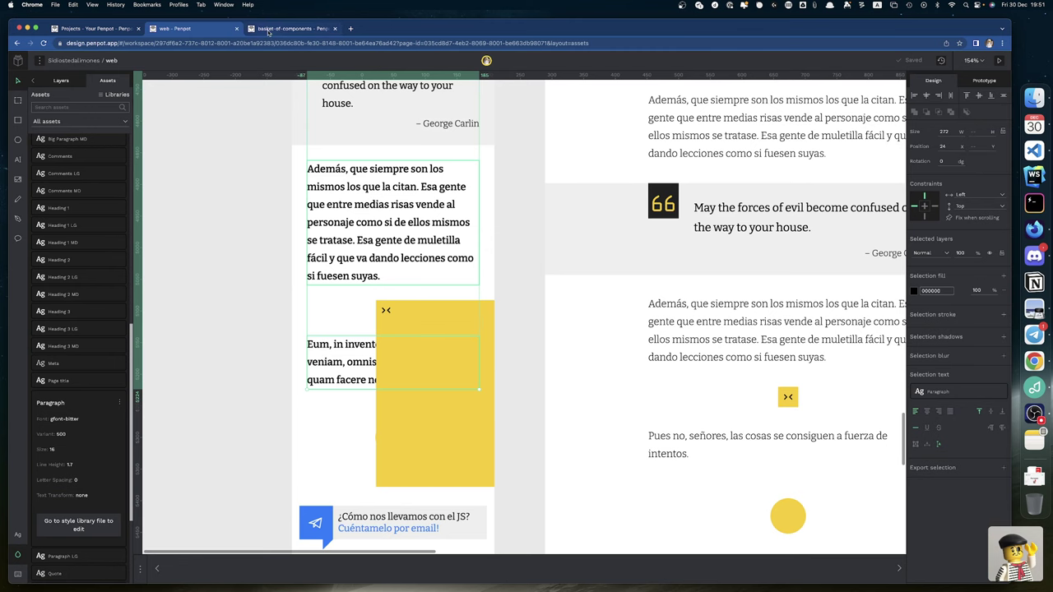
left_click(270, 29)
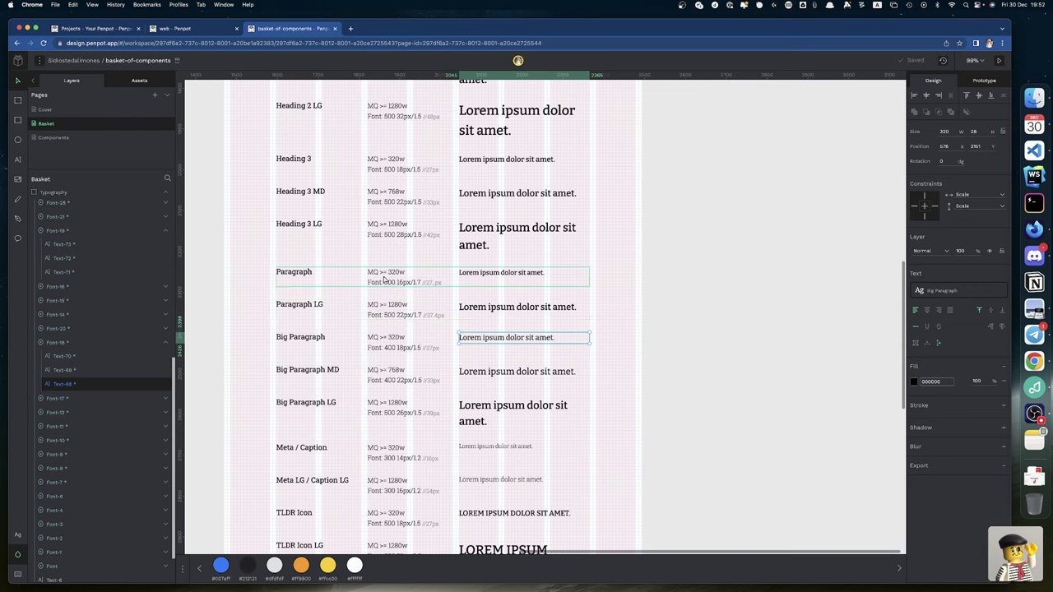
left_click(526, 273)
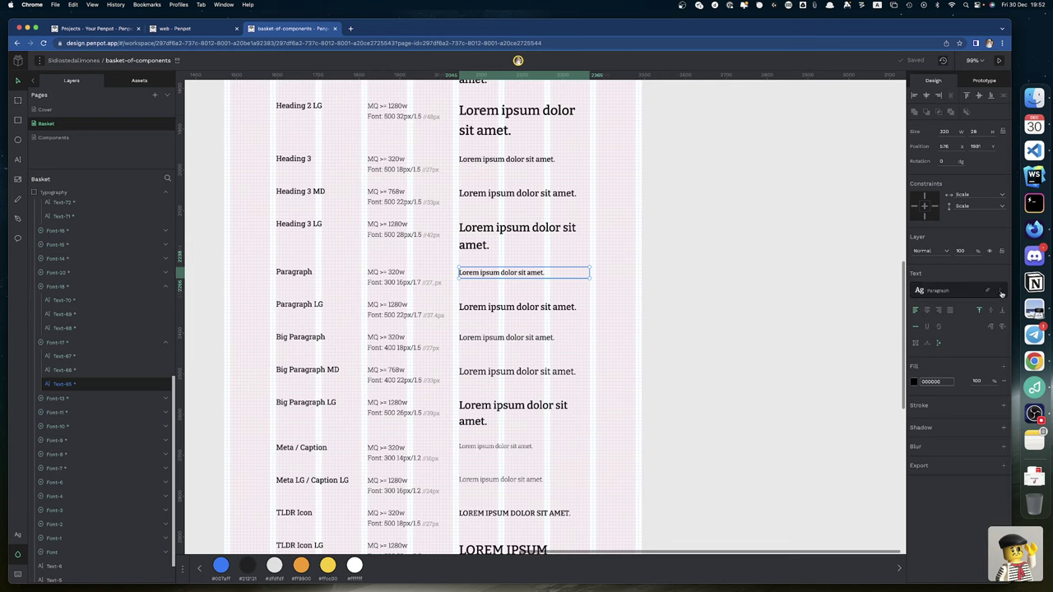
left_click(1001, 294)
left_click(978, 326)
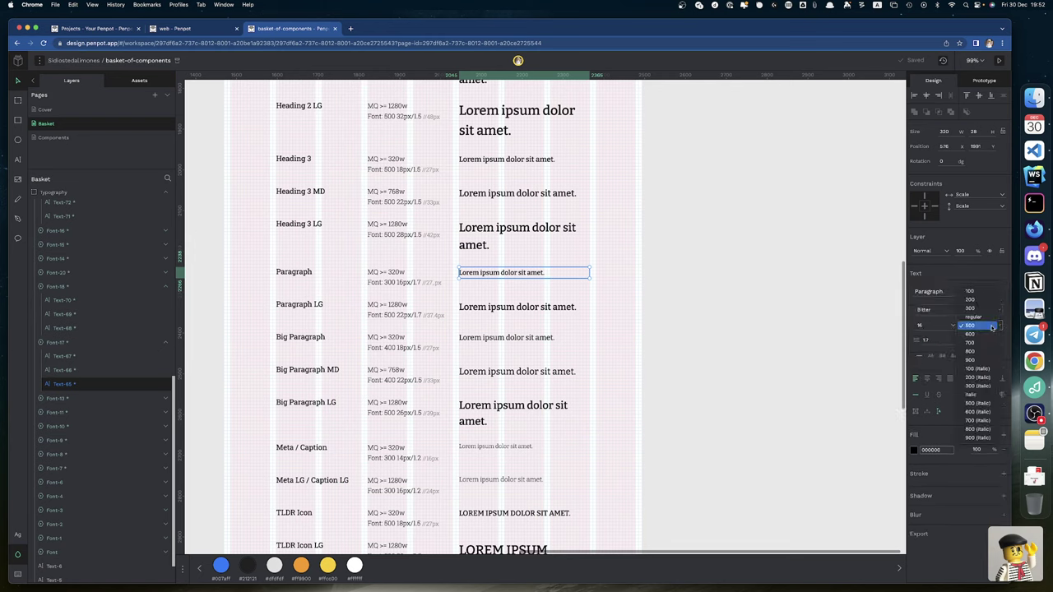
left_click(979, 311)
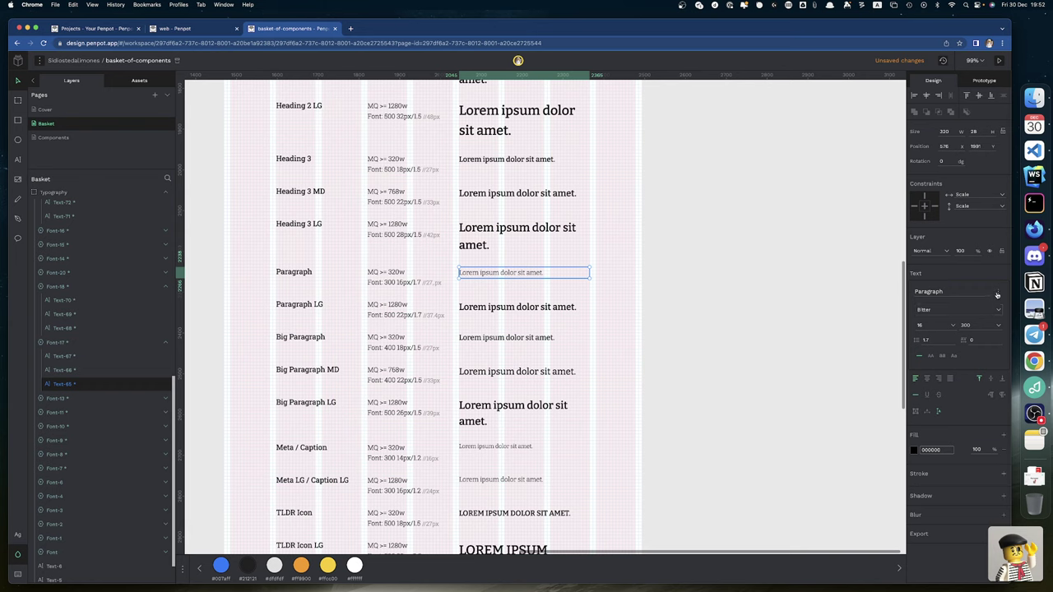
left_click(998, 293)
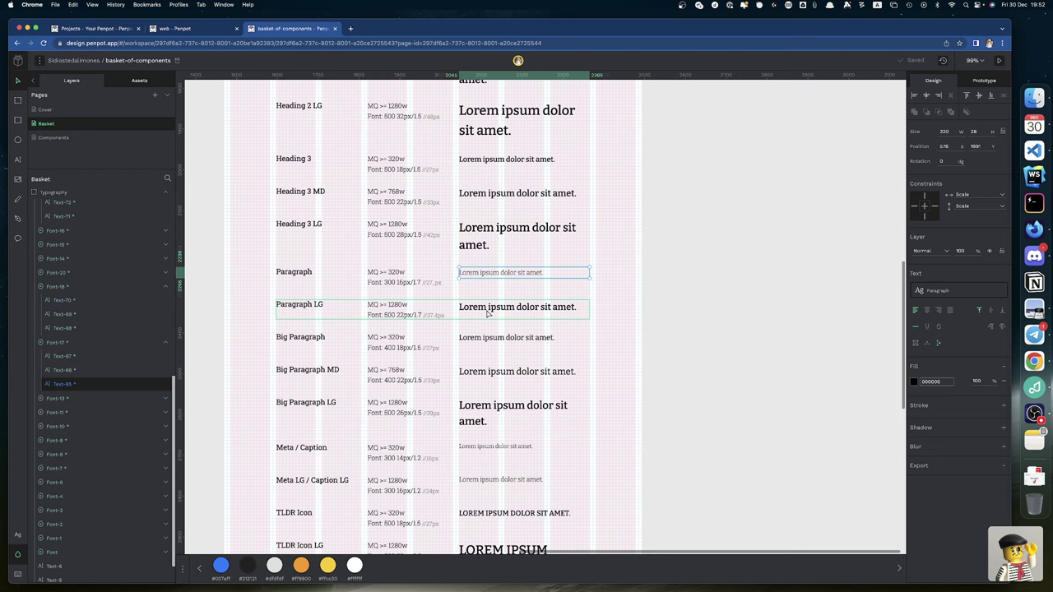
Step: Correct the font weight in the Paragraph LG specification label to 300
left_click(394, 318)
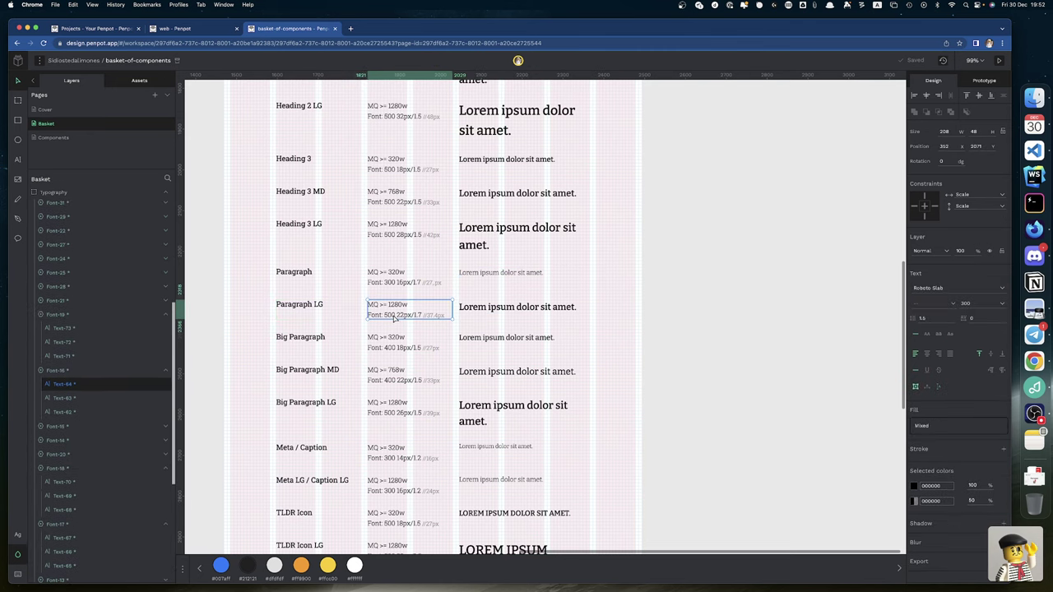
double_click(395, 315)
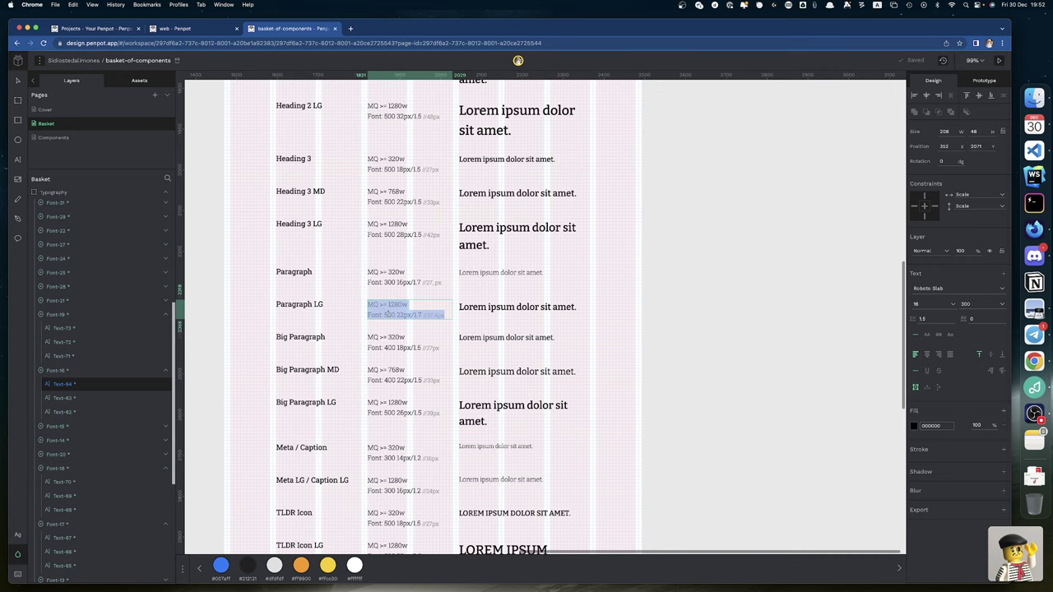
left_click(387, 314)
key("BackSpace")
type("3")
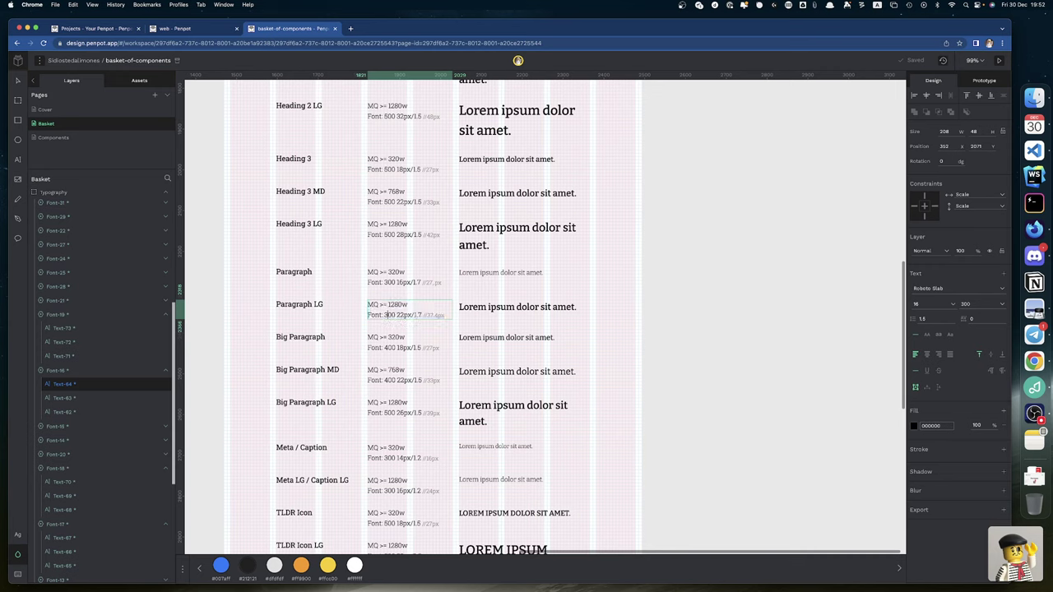
Step: Set the font variant of the Paragraph LG typography to 300 through its sample text
left_click(527, 308)
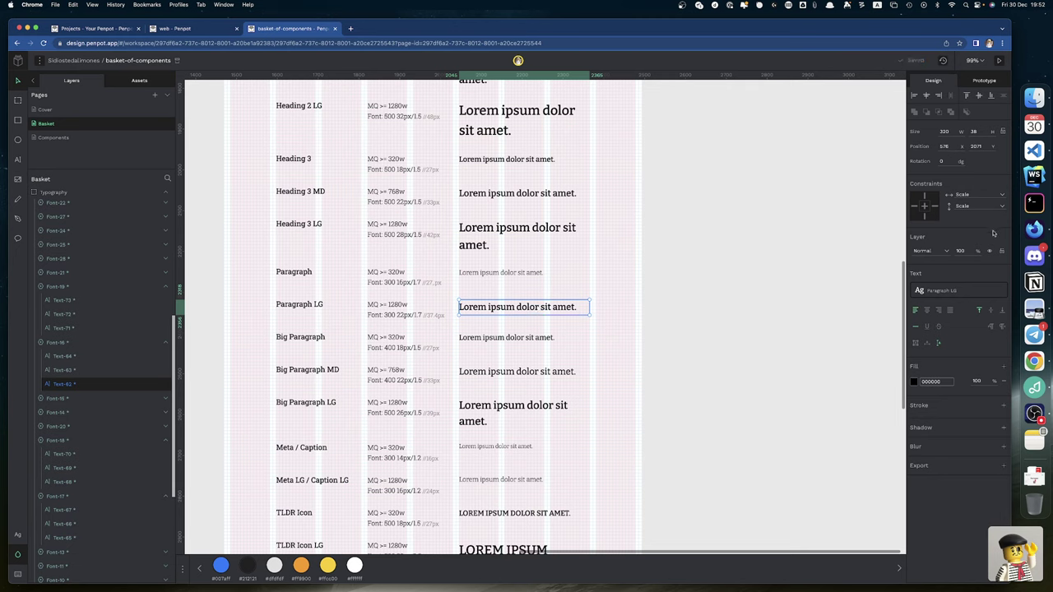
mouse_move(996, 293)
left_click(999, 293)
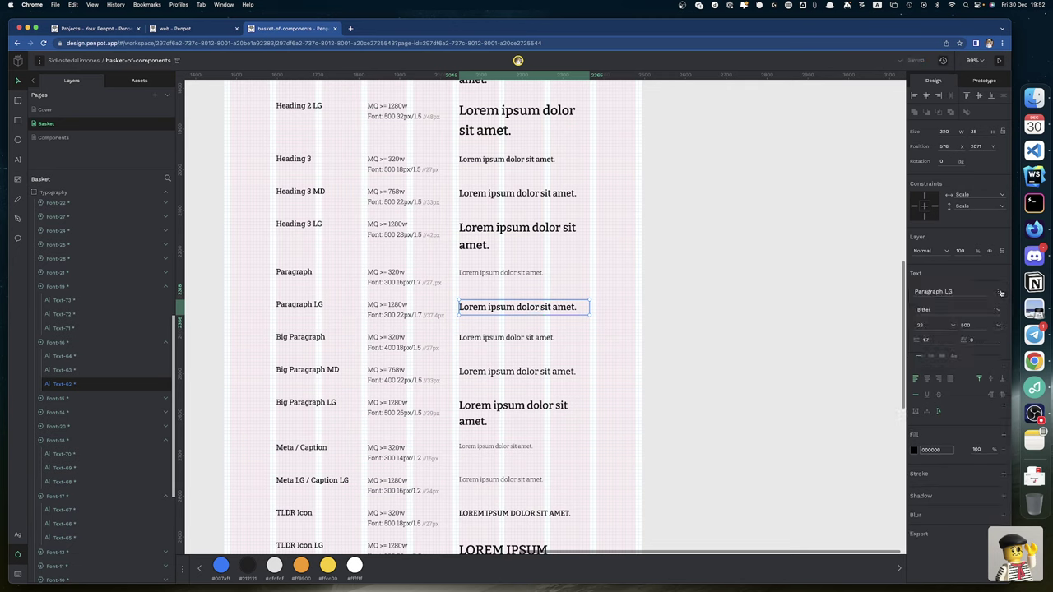
left_click(979, 326)
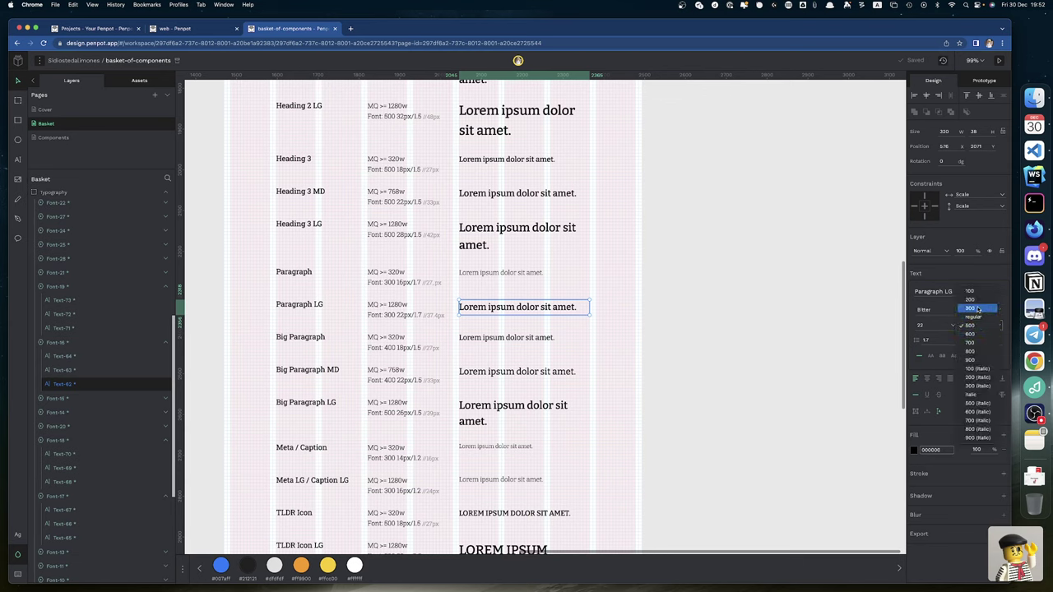
left_click(969, 307)
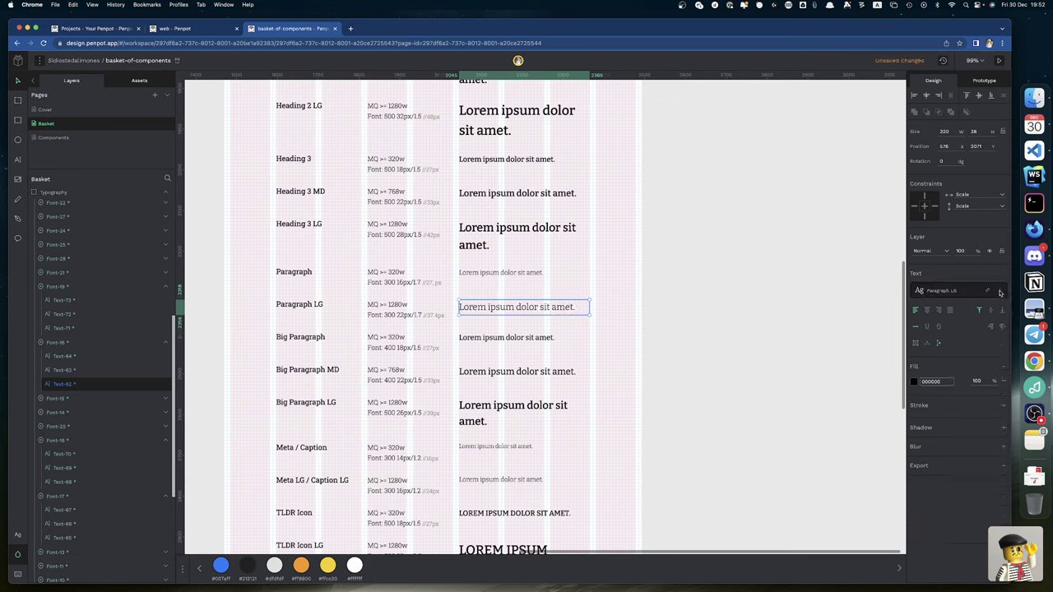
Step: Update the web file with the shared library changes and check the typography on the mobile post's paragraph below the George Carlin quote
left_click(189, 29)
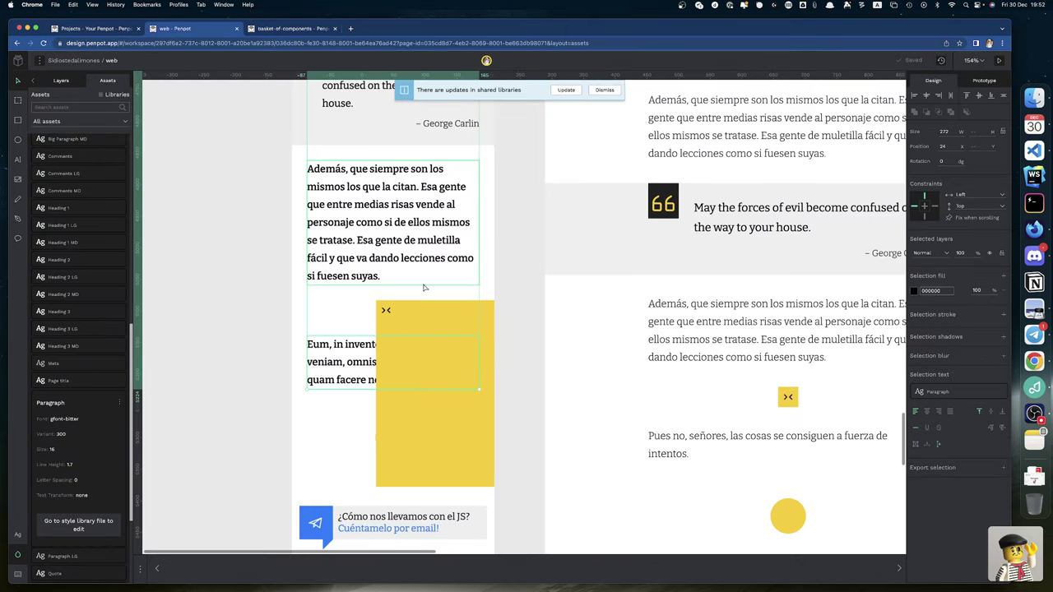
left_click(566, 90)
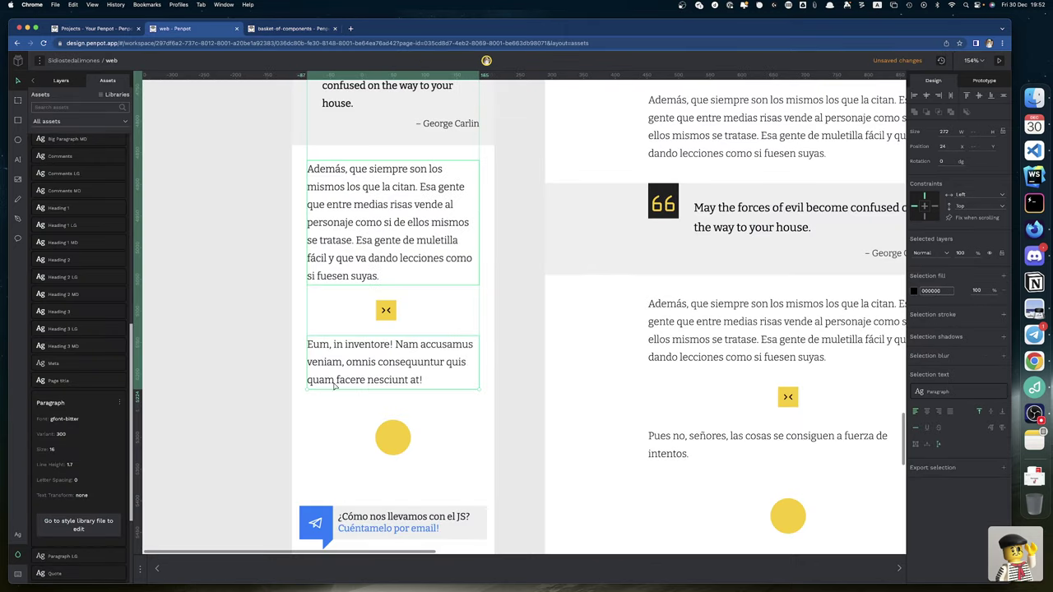
scroll(485, 441, "down", 10)
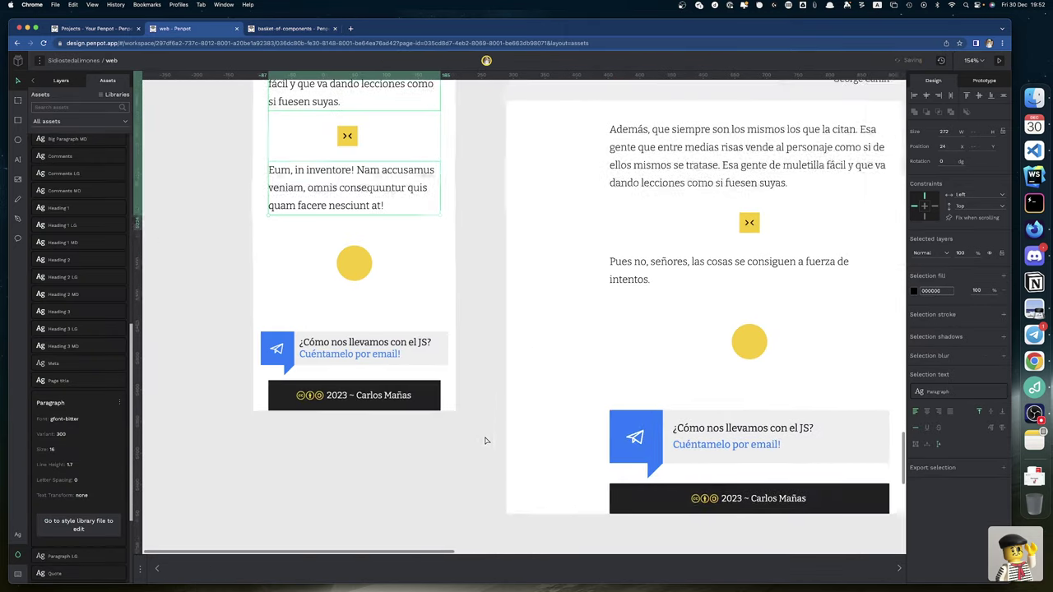
scroll(486, 441, "right", 5)
scroll(485, 441, "left", 5)
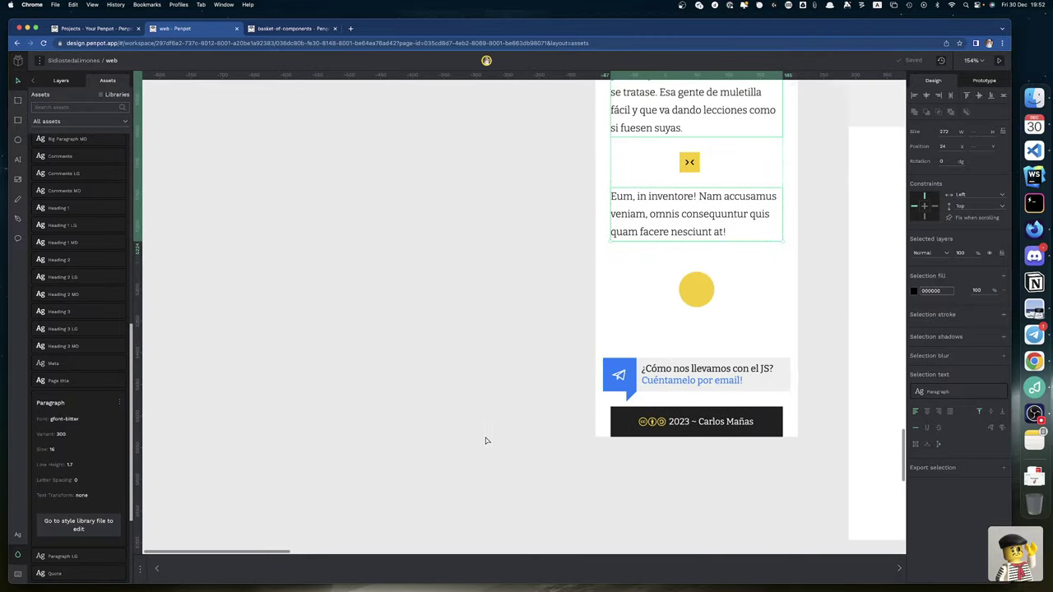
scroll(485, 440, "up", 5)
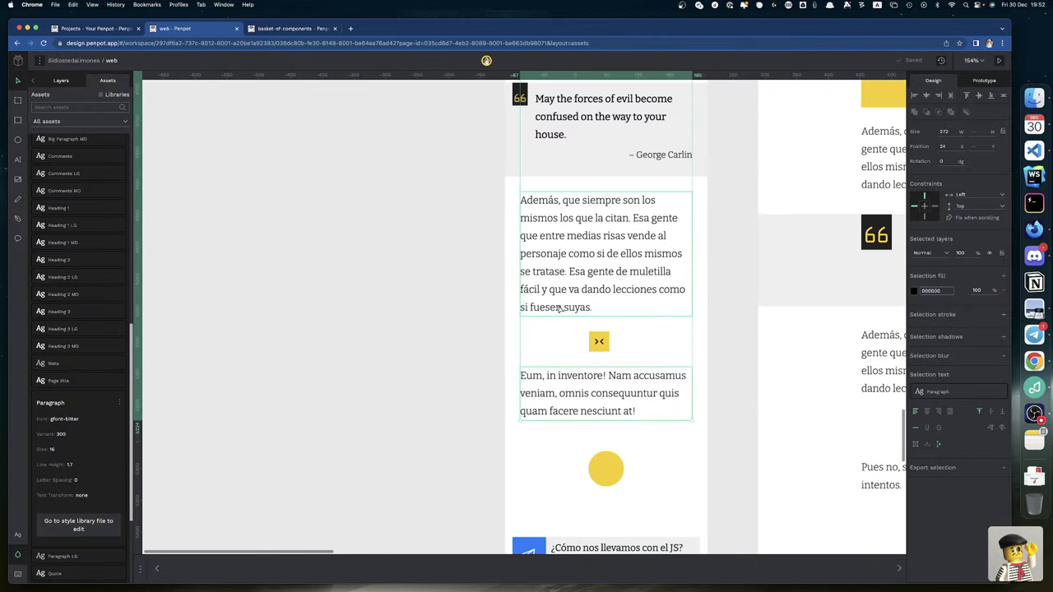
left_click(731, 332)
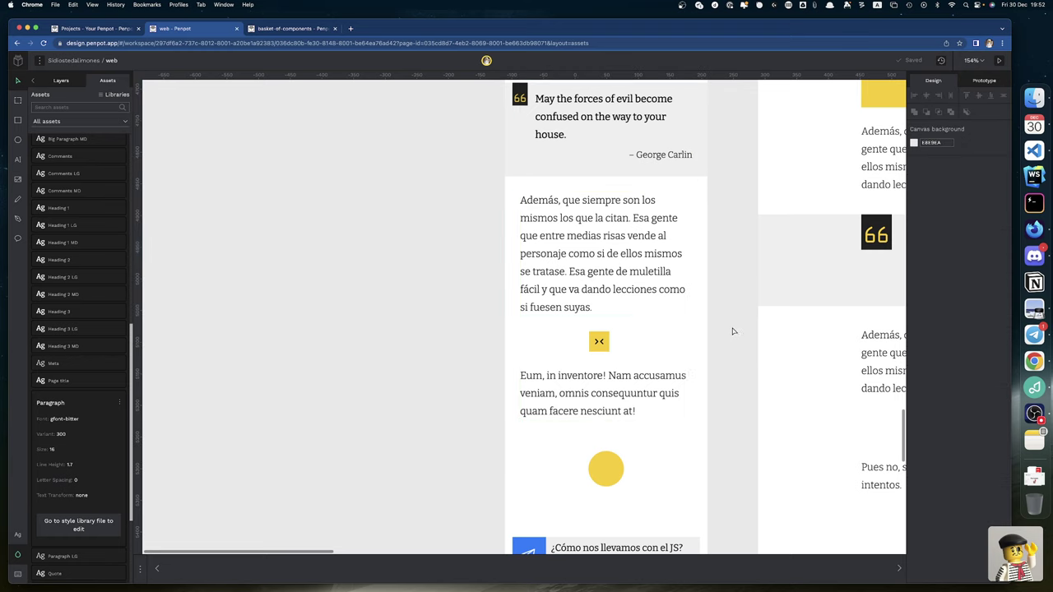
left_click(640, 291)
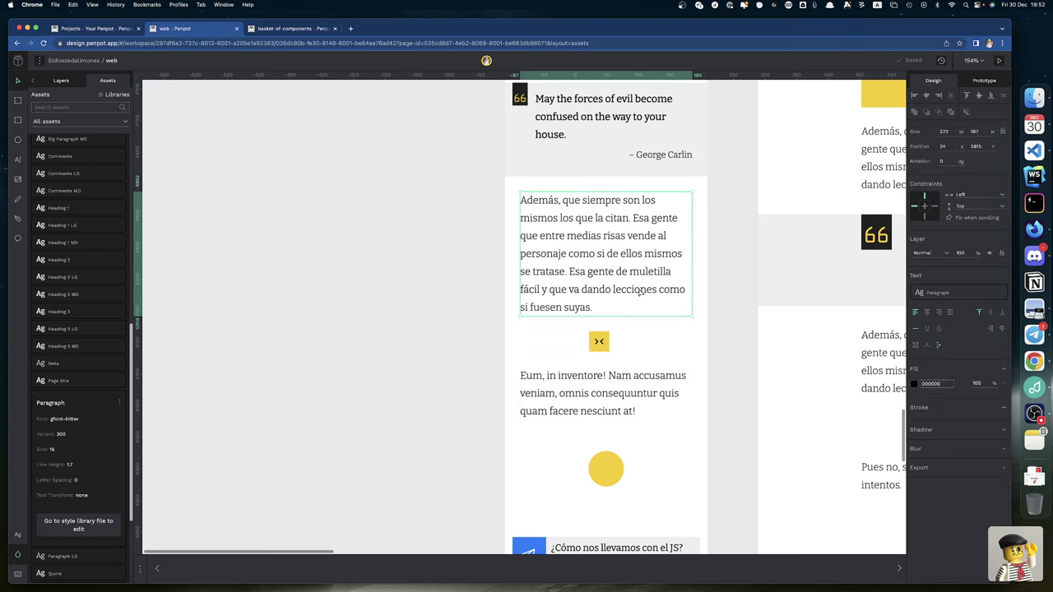
Step: Apply the Heading 1 typography to the mobile post's title "Buscando logos de juegos de rol en 2022"
scroll(640, 291, "up", 15)
scroll(639, 292, "right", 2)
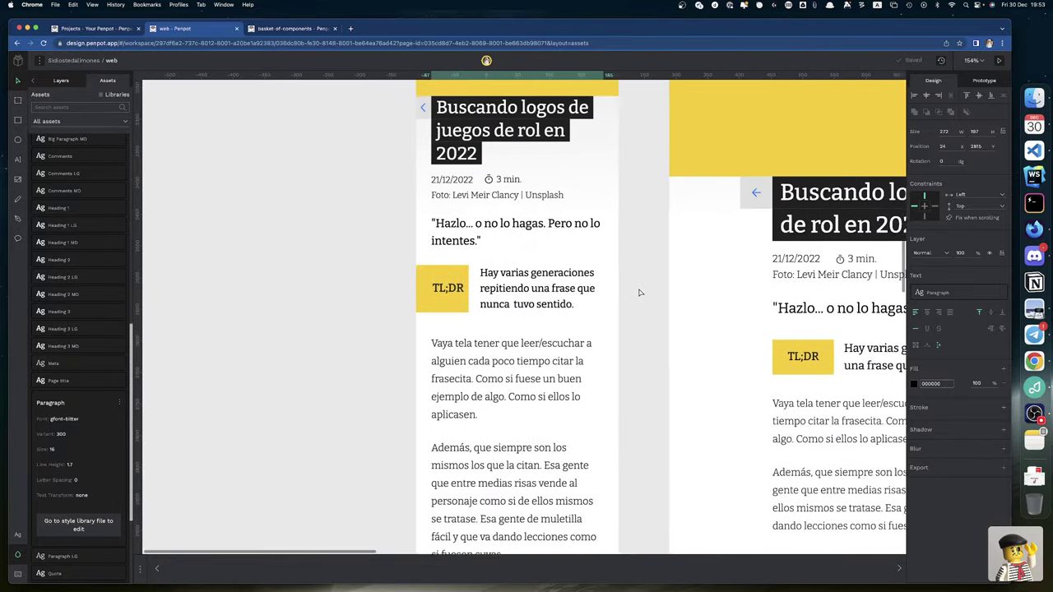
scroll(639, 292, "up", 3)
scroll(640, 291, "right", 1)
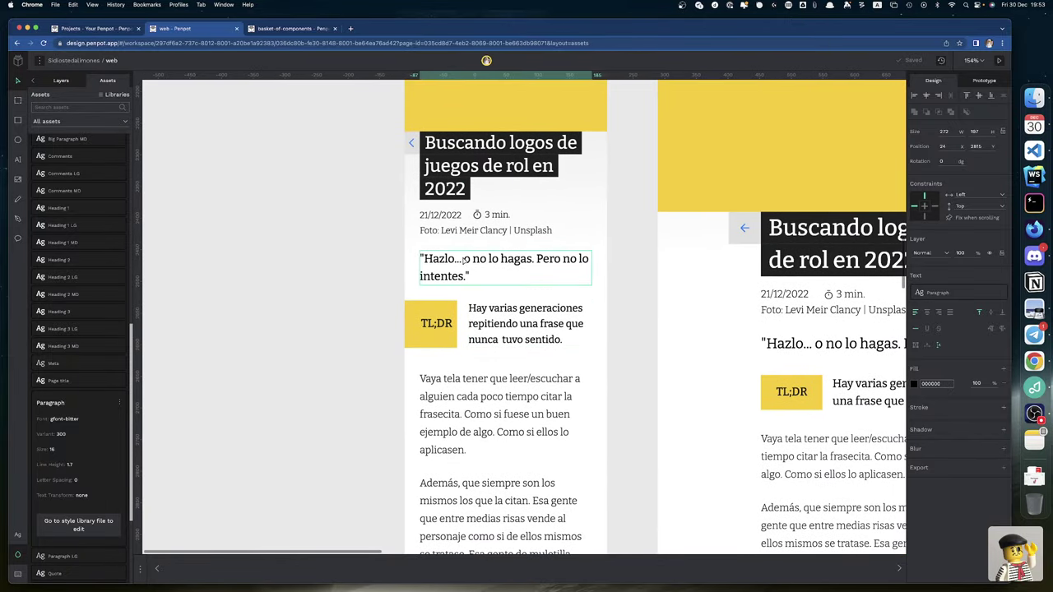
left_click(450, 188)
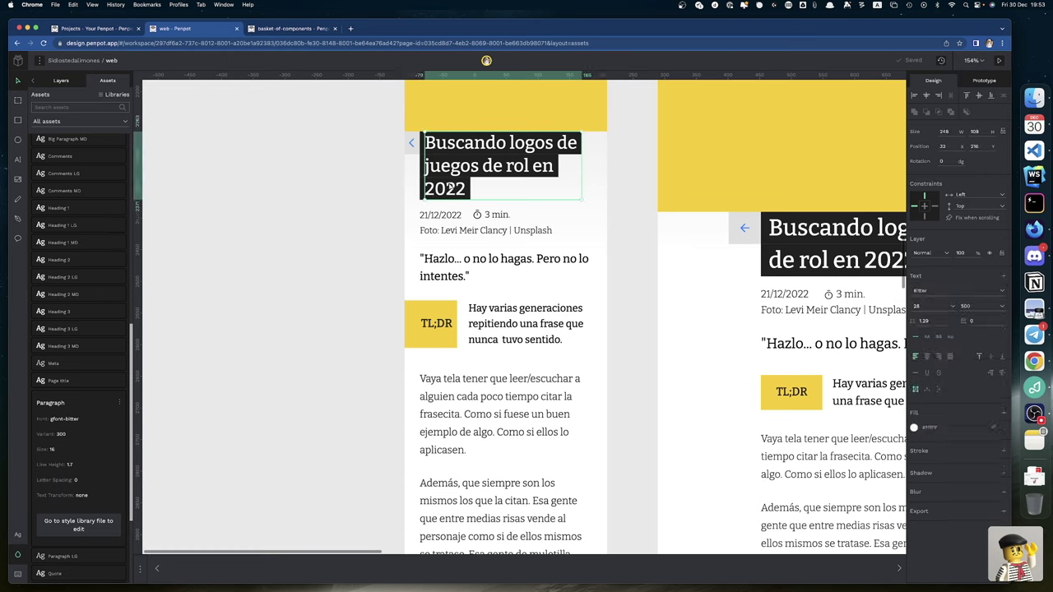
left_click(58, 208)
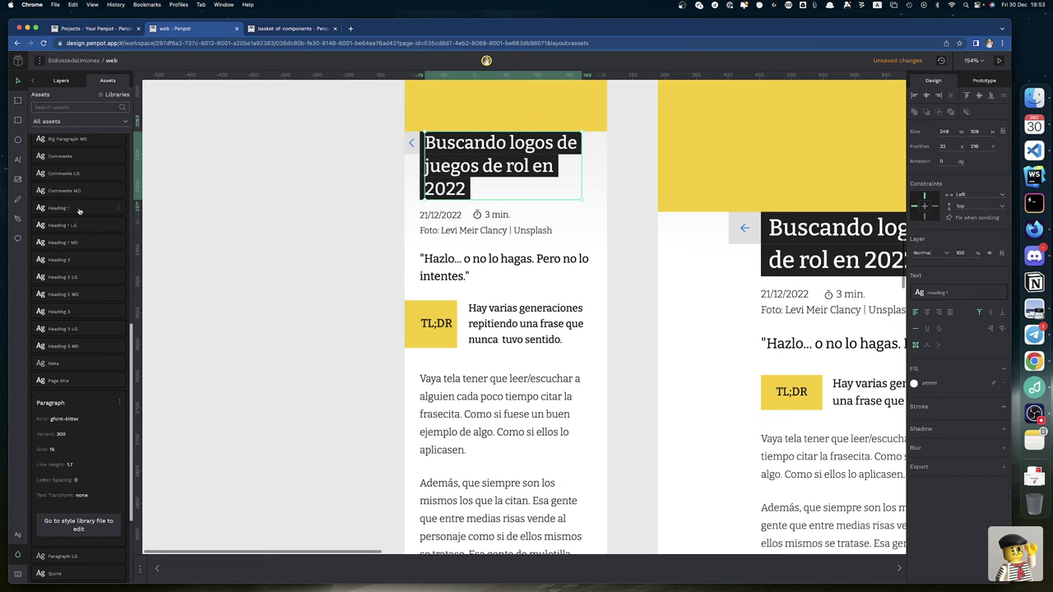
Step: Apply the Heading 2 typography to the mobile post's "Magni eveniet enim quam h2." heading and Heading 3 to its h3 heading
scroll(481, 382, "down", 10)
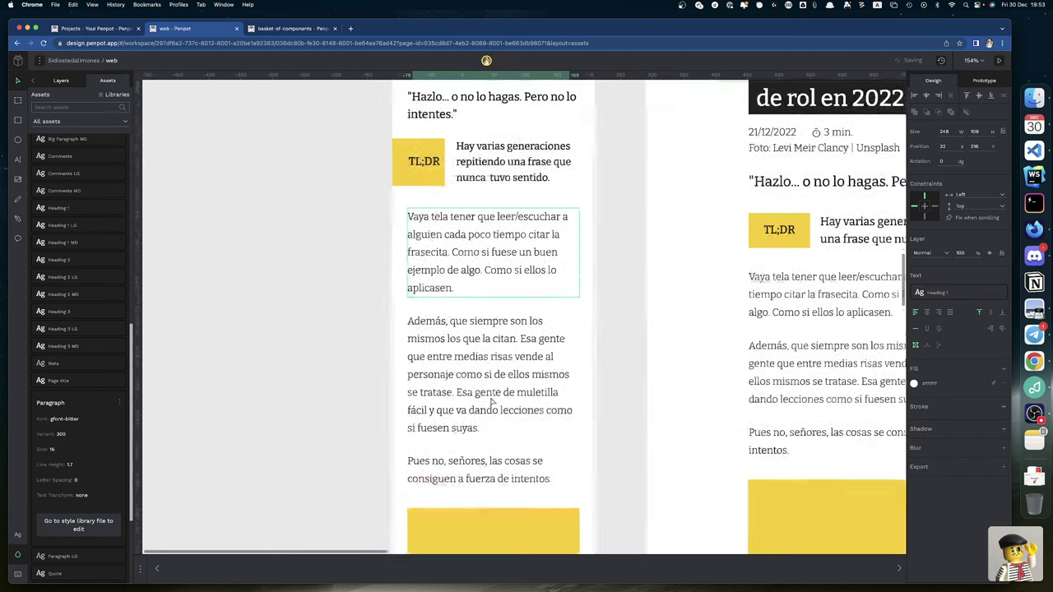
left_click(427, 339)
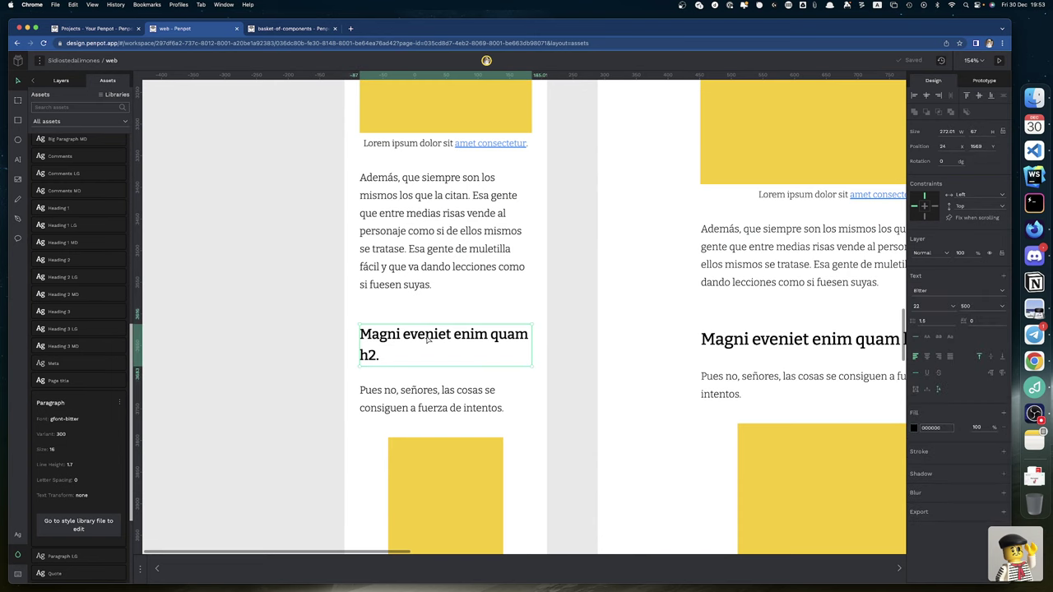
left_click(68, 260)
scroll(408, 417, "down", 5)
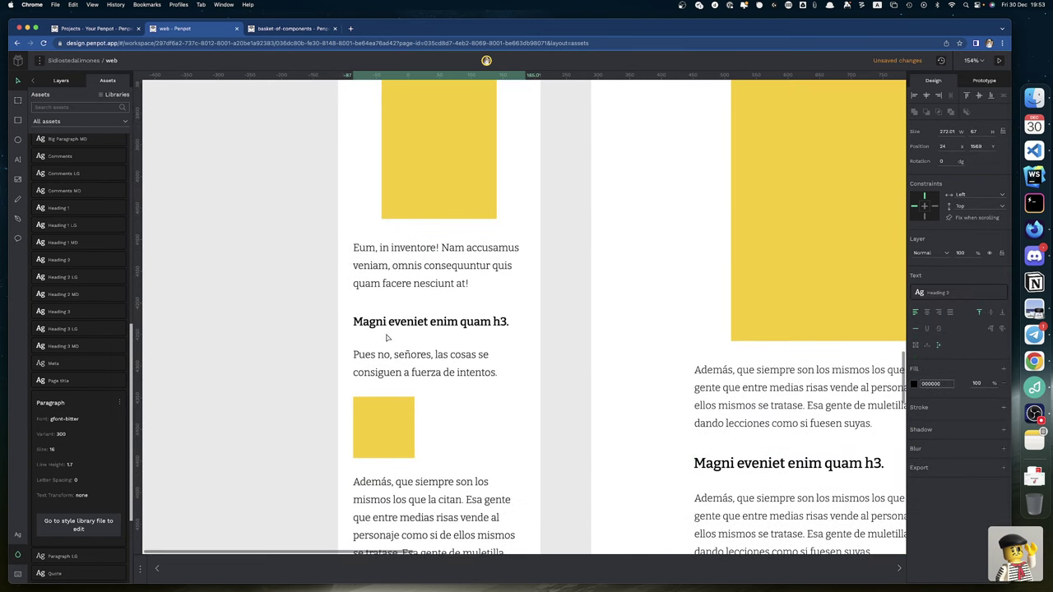
left_click(382, 328)
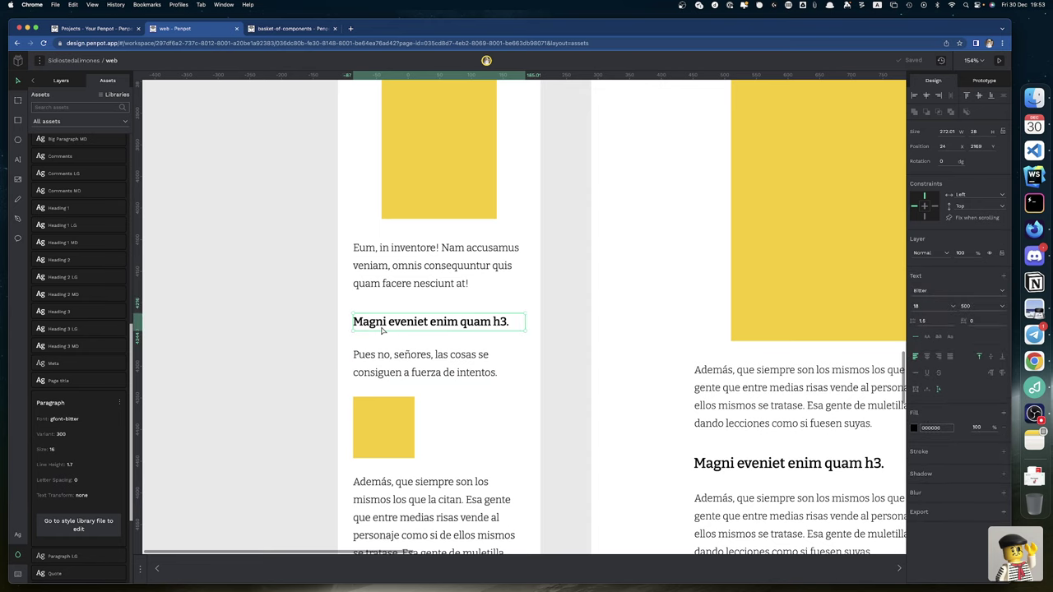
left_click(78, 315)
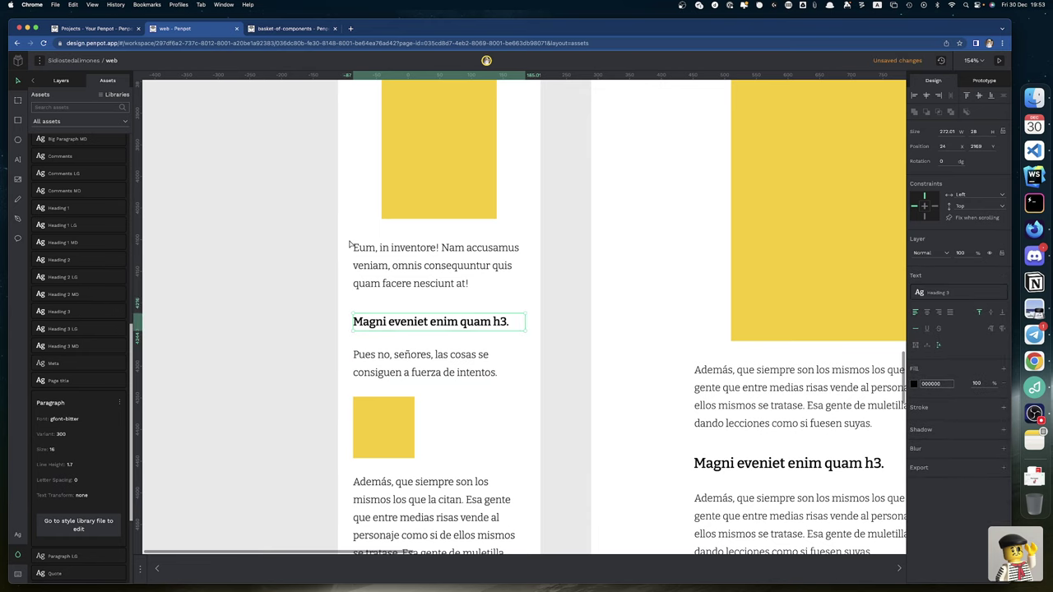
Step: Apply the Meta typography to the mobile post's image caption "Lorem ipsum dolor sit amet consectetur"
scroll(431, 269, "up", 5)
scroll(431, 269, "up", 2)
scroll(430, 271, "down", 5)
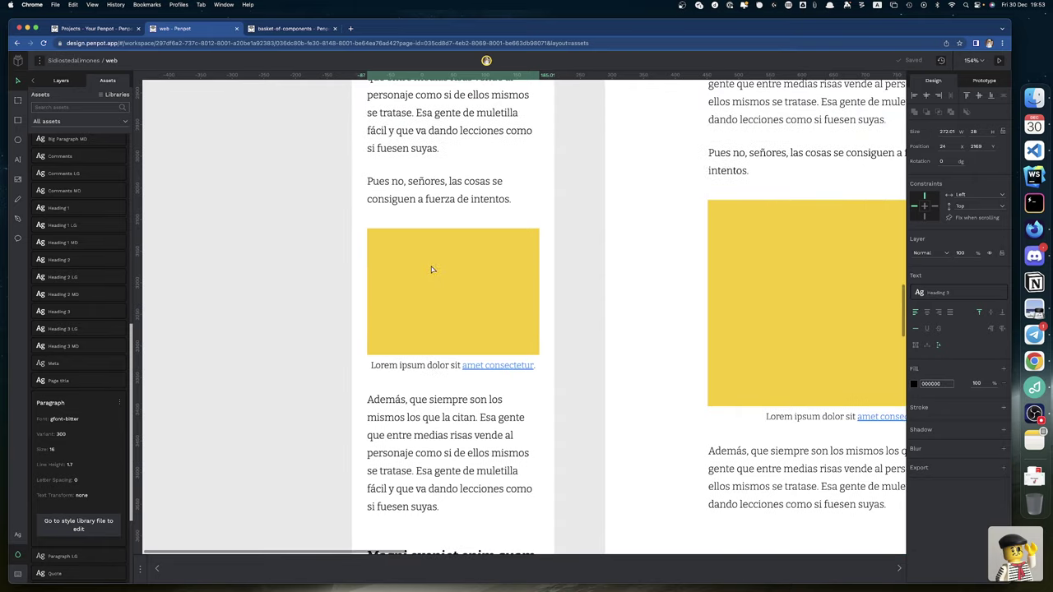
left_click(419, 370)
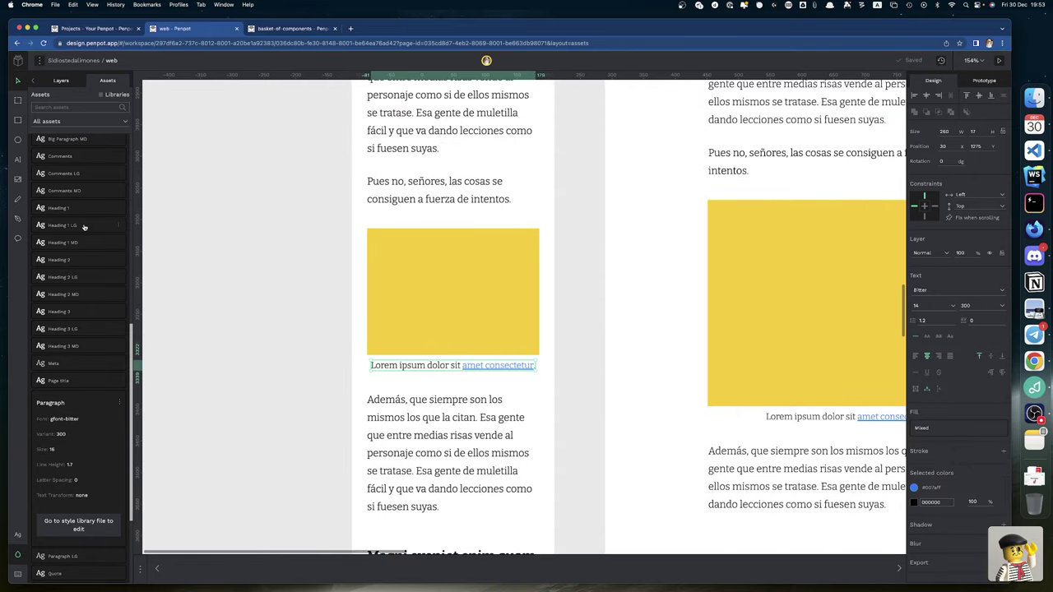
scroll(83, 227, "up", 5)
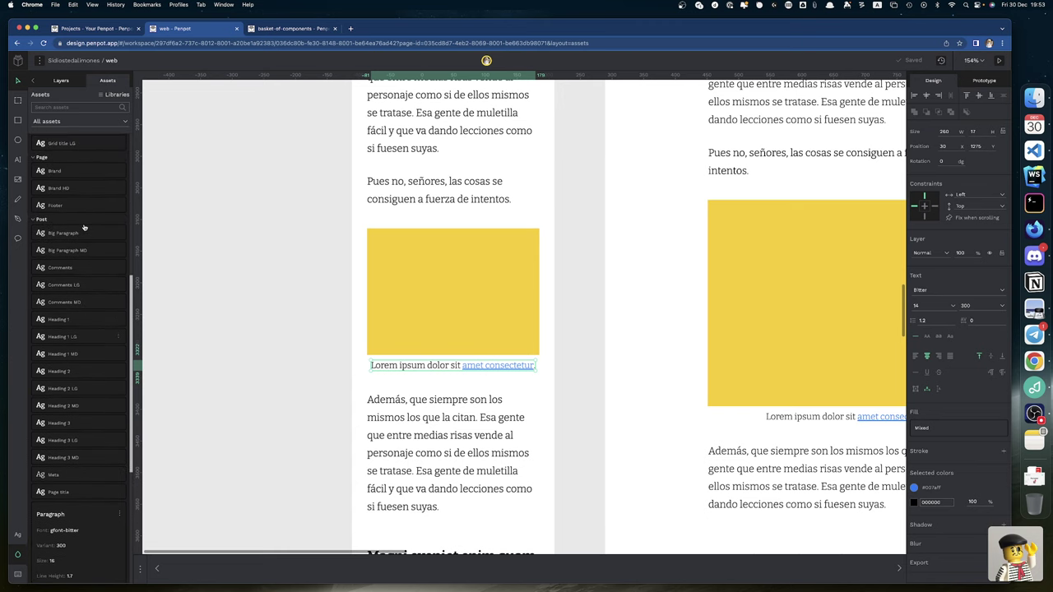
scroll(83, 227, "down", 3)
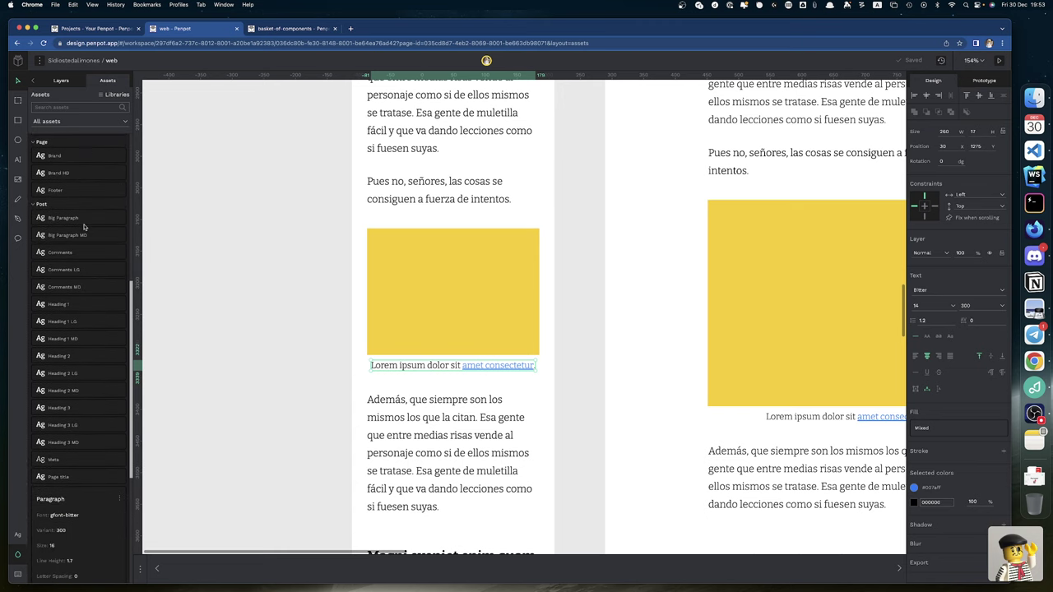
scroll(83, 227, "down", 1)
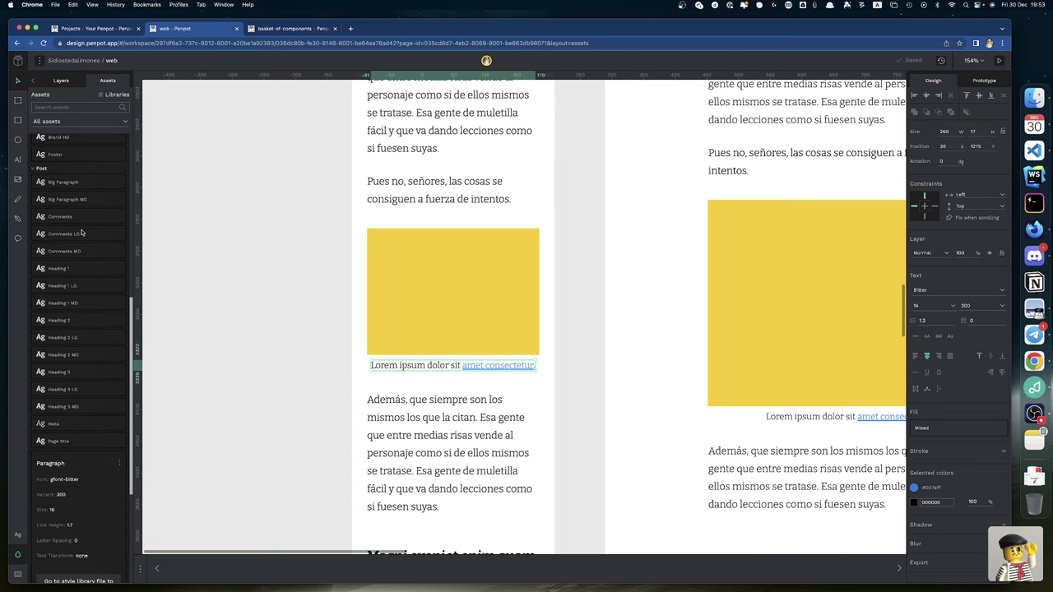
left_click(67, 425)
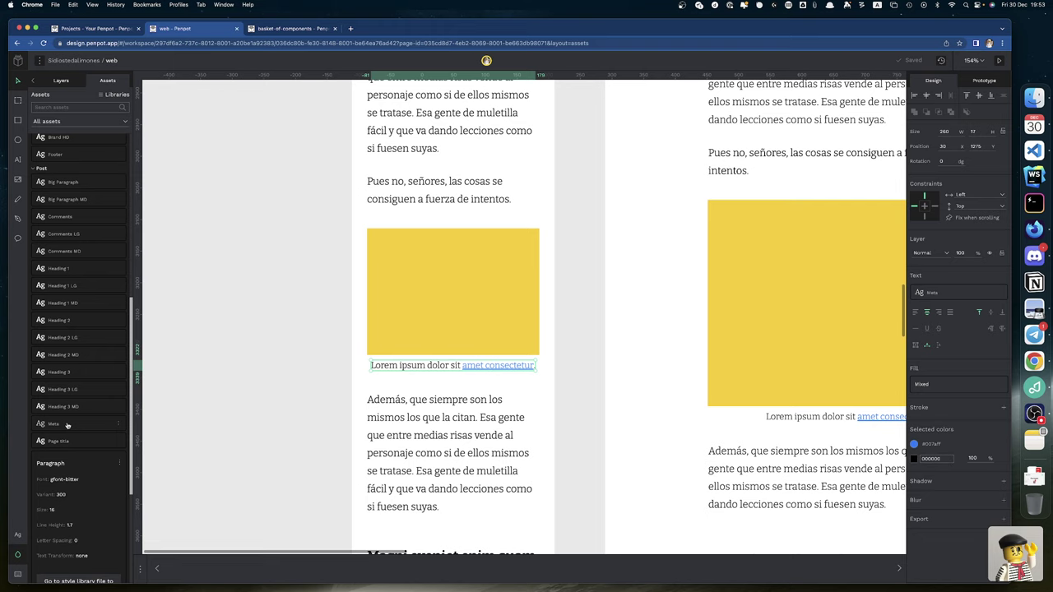
Step: Examine the typography specifications in the basket-of-components file and the typographies used by the Meta / Caption and Meta LG / Caption LG samples
left_click(264, 31)
scroll(594, 258, "up", 2)
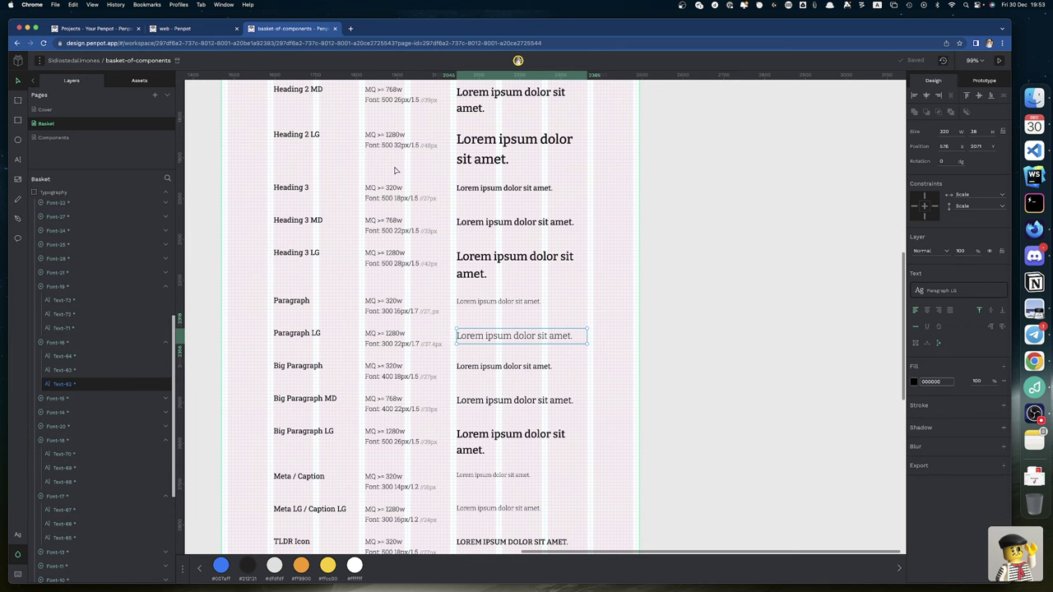
scroll(394, 170, "up", 10)
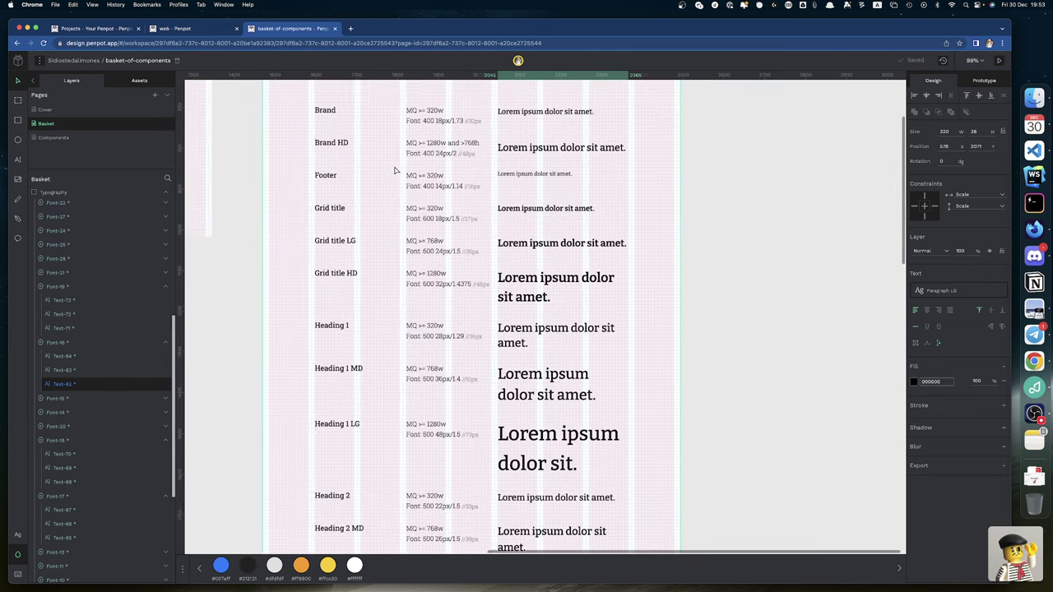
scroll(394, 170, "up", 4)
scroll(394, 170, "down", 13)
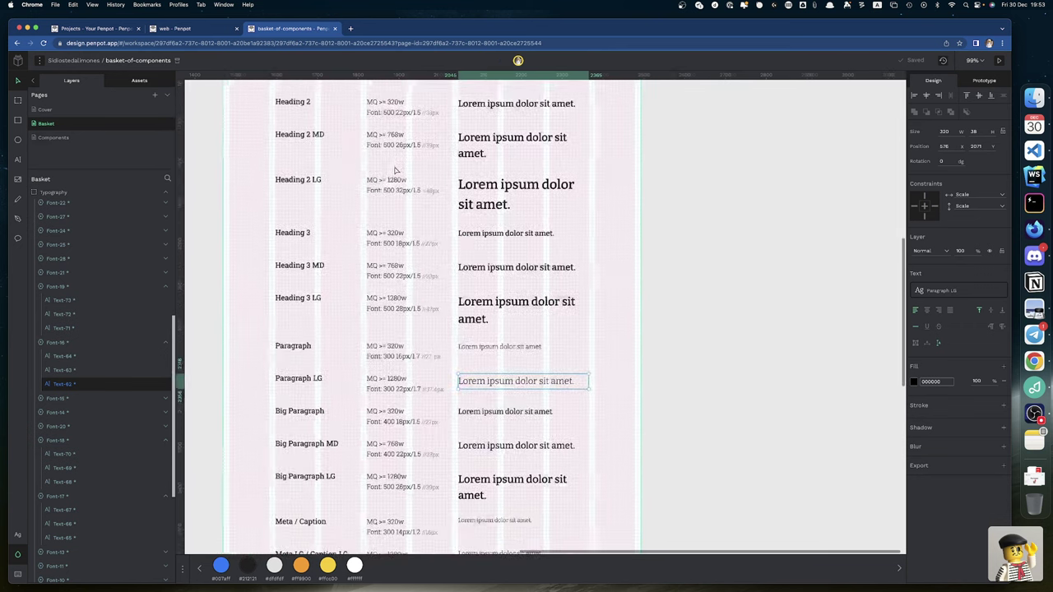
scroll(394, 170, "down", 11)
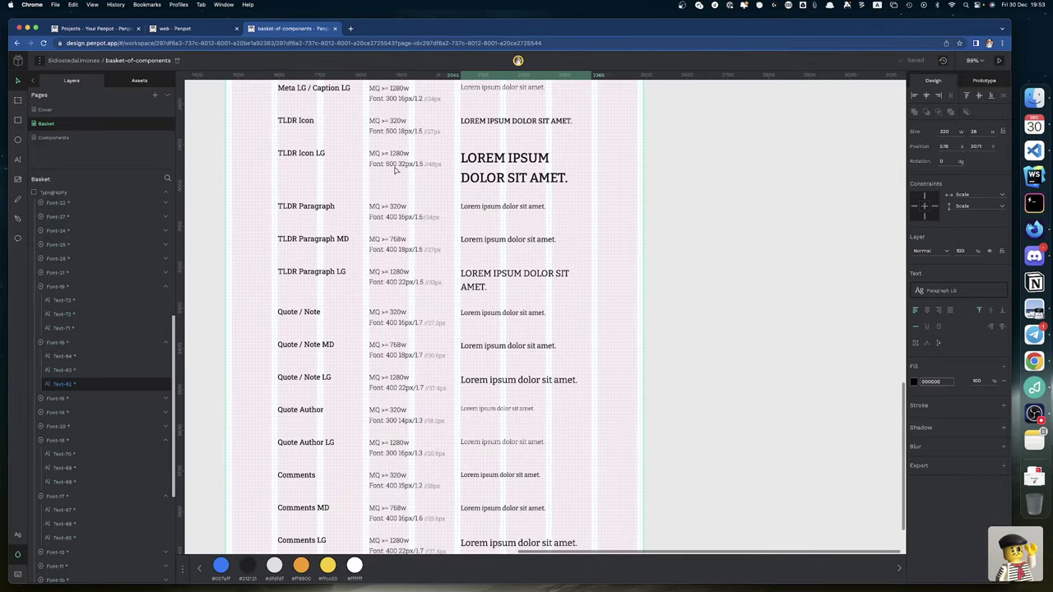
scroll(394, 170, "down", 1)
scroll(394, 170, "down", 3)
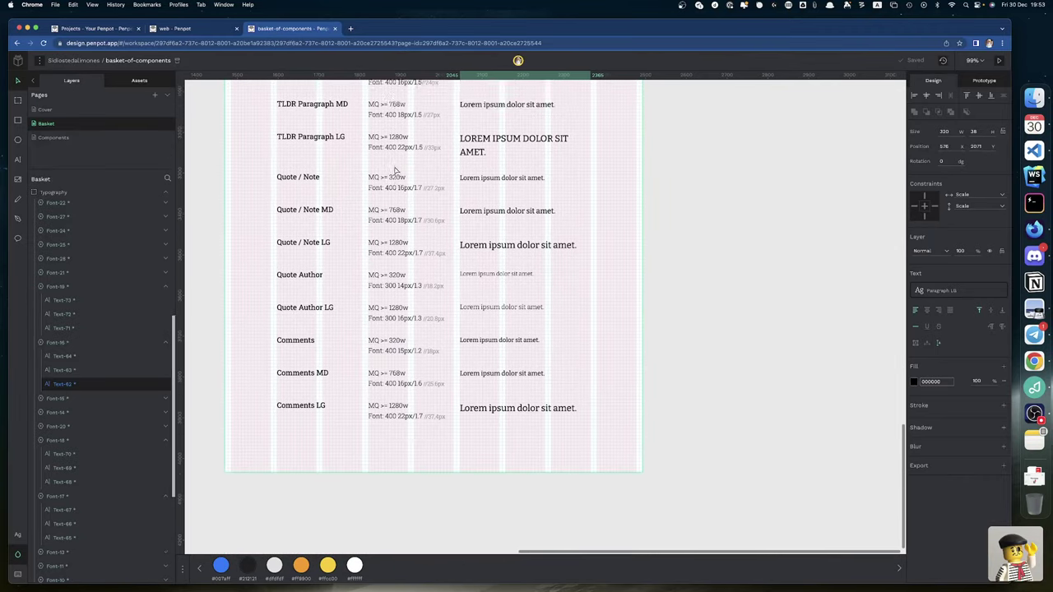
scroll(394, 170, "up", 5)
scroll(394, 171, "up", 20)
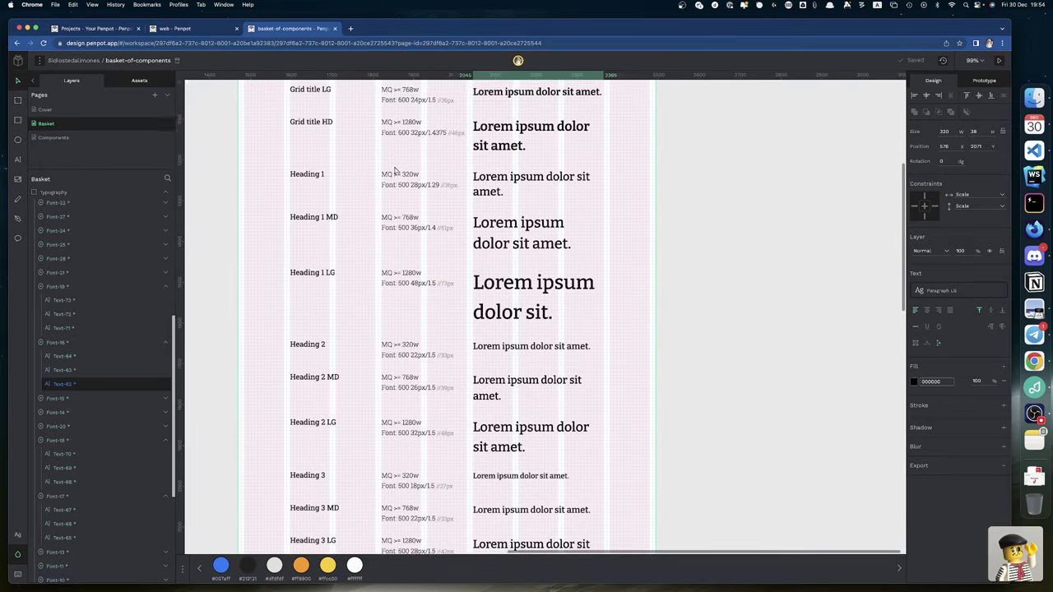
scroll(394, 170, "up", 5)
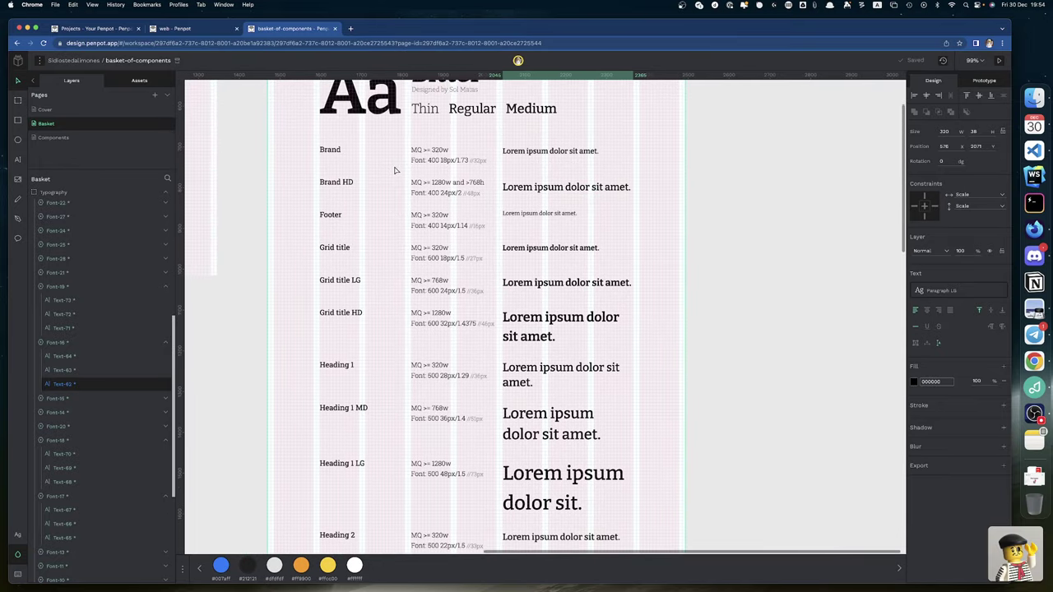
scroll(394, 170, "down", 3)
scroll(394, 170, "down", 6)
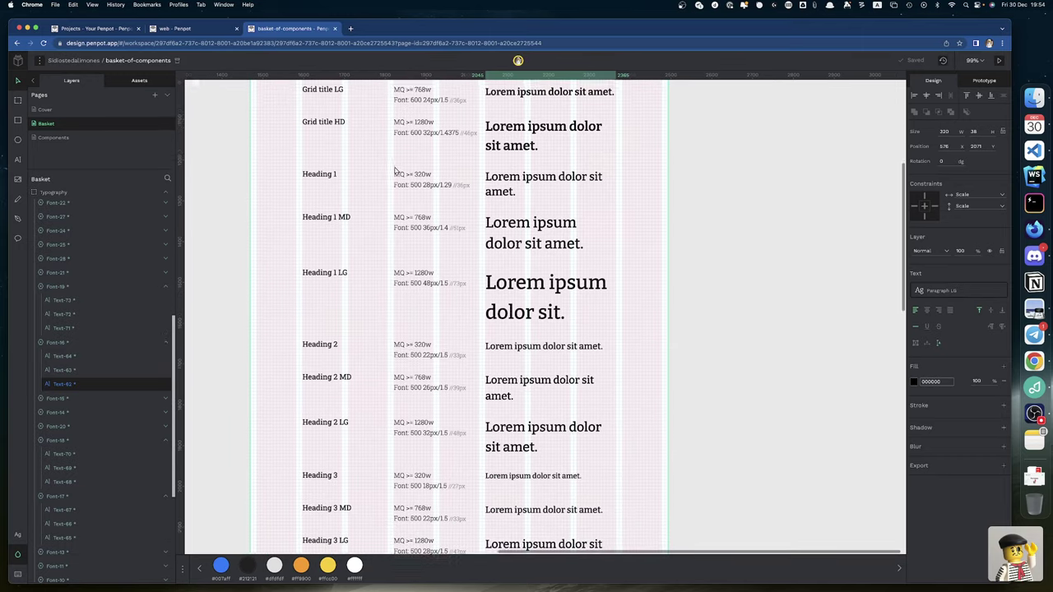
scroll(394, 171, "down", 3)
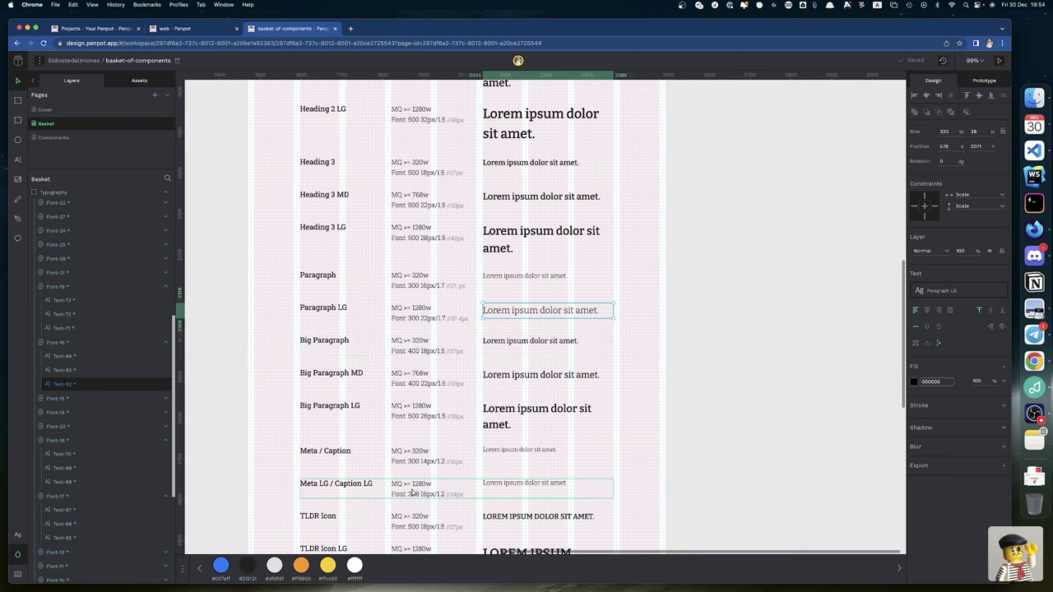
left_click(502, 484)
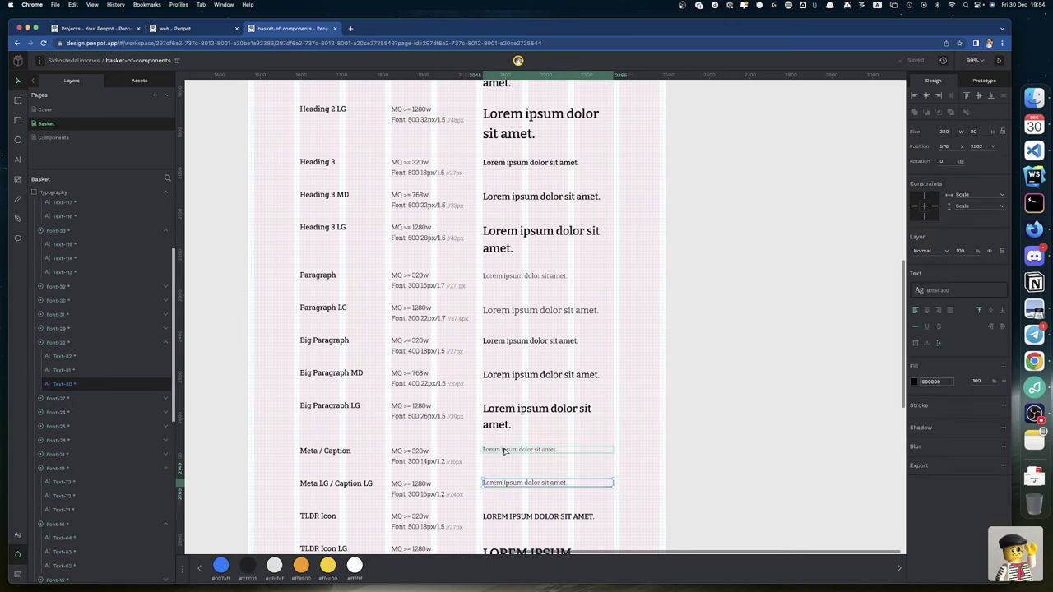
left_click(504, 451)
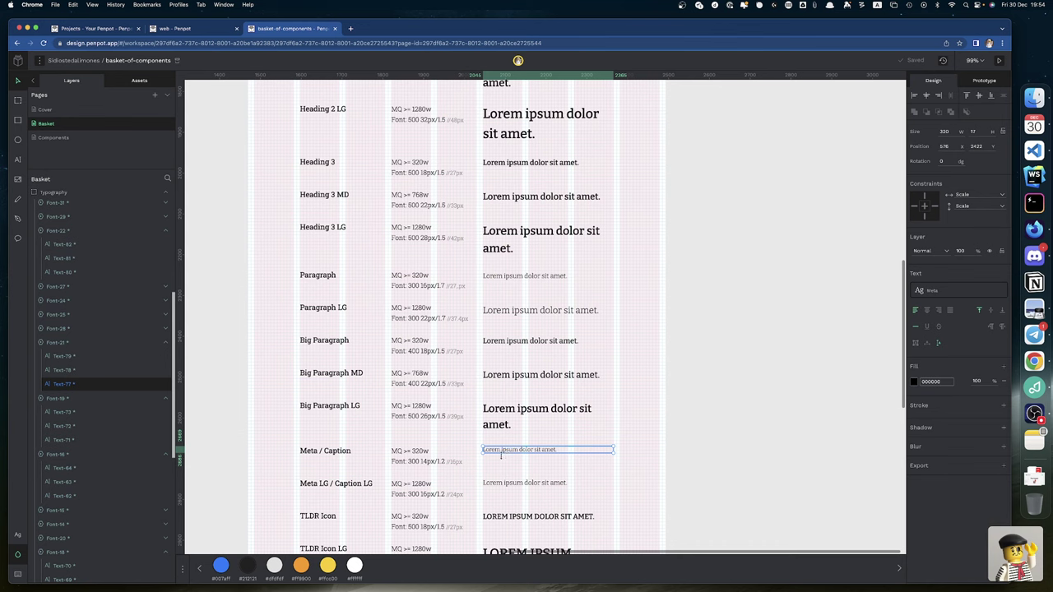
Step: Try to rename the typography of the Meta LG / Caption LG sample text as "Meta LG"
left_click(505, 483)
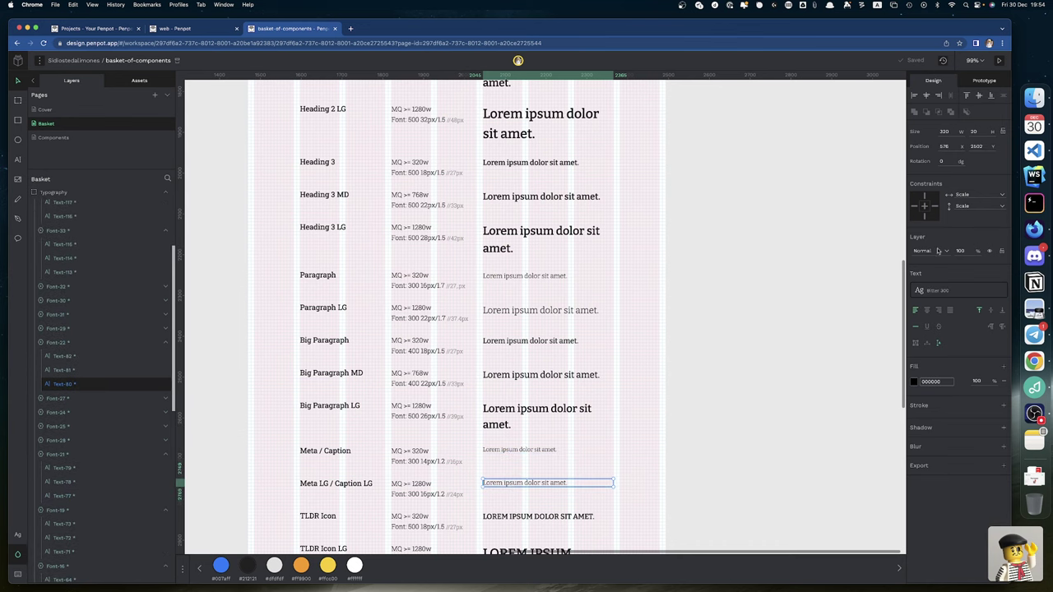
left_click(951, 291)
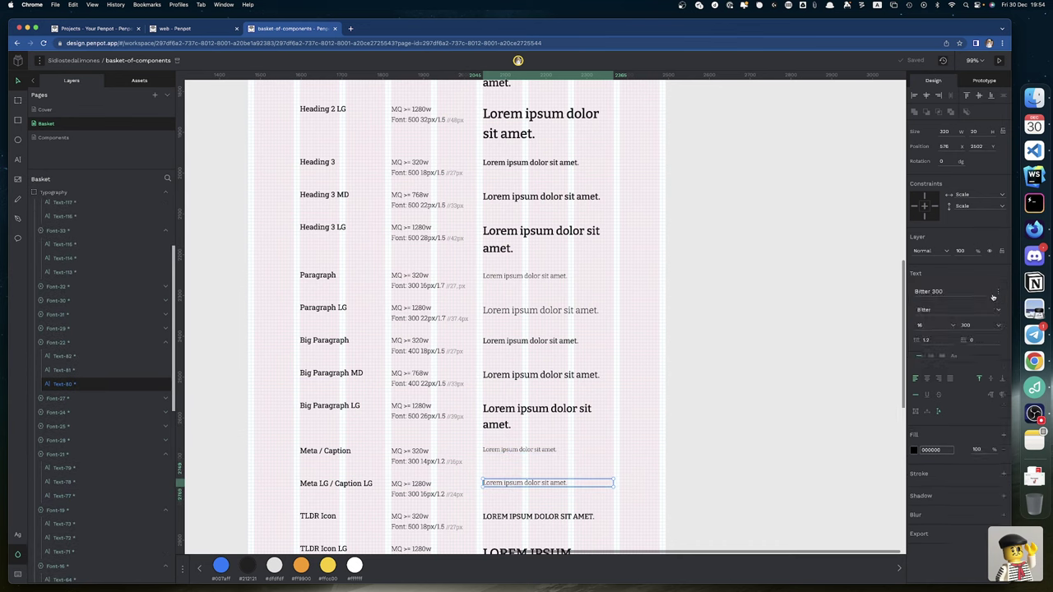
left_click(951, 292)
type("Meta LG")
left_click(846, 340)
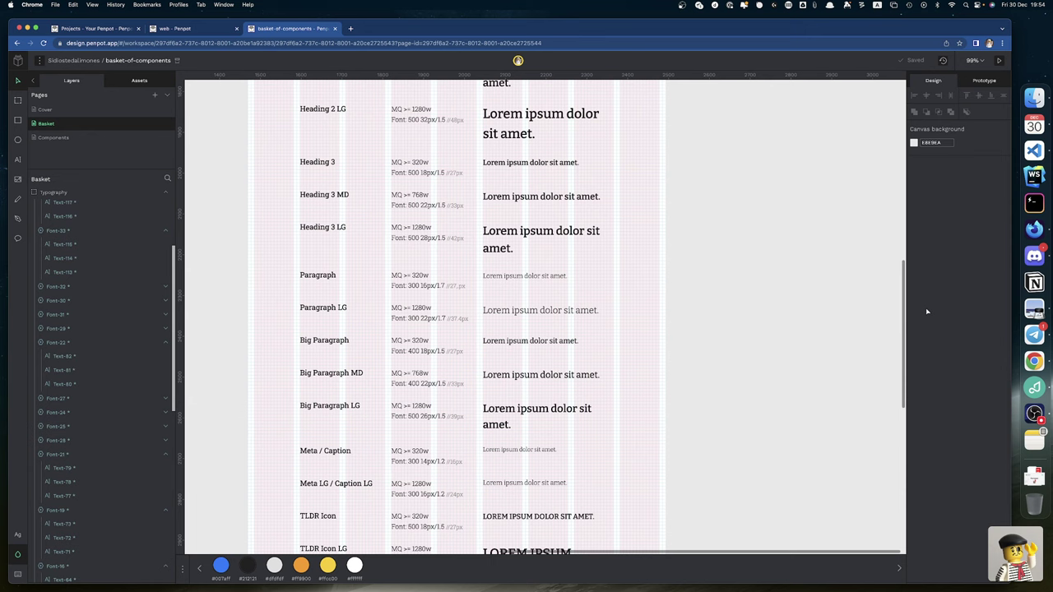
Step: Rename the Bitter 300 typography of the Meta LG / Caption LG sample text as "Meta LG" and save the name
left_click(543, 485)
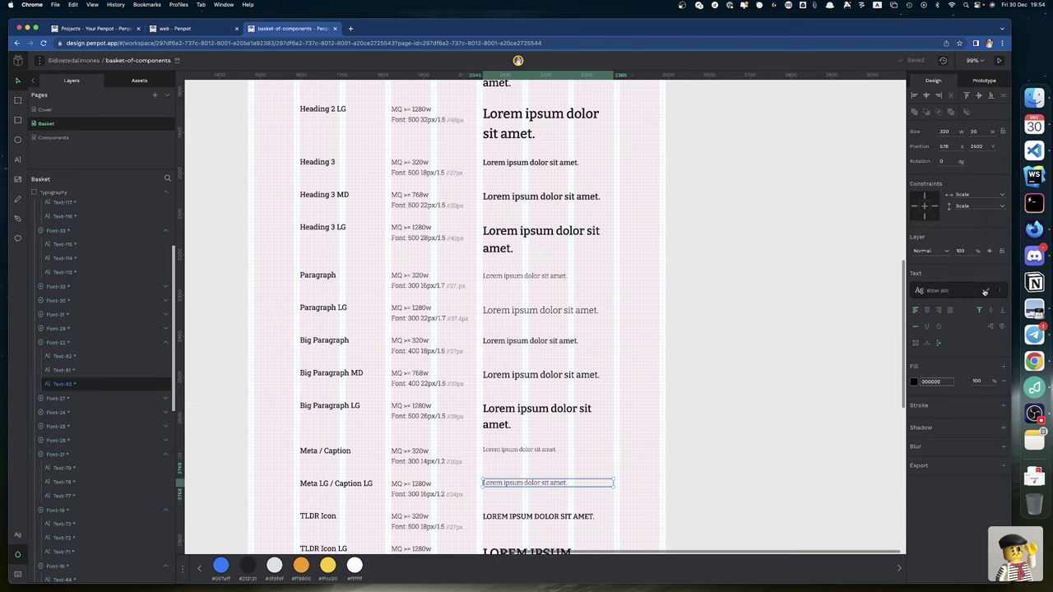
left_click(951, 292)
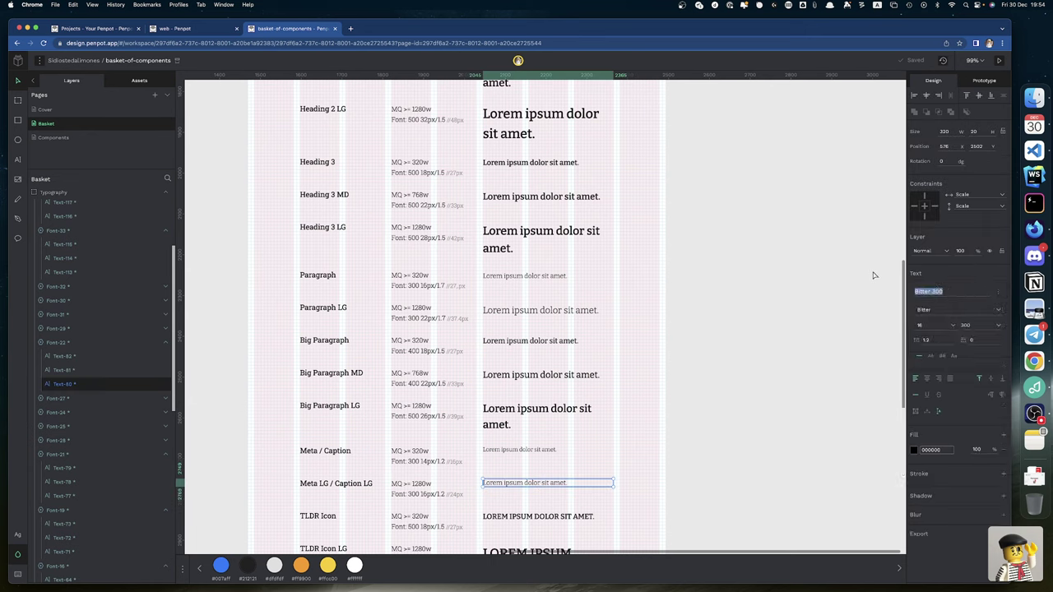
type("Meta LG")
left_click(176, 28)
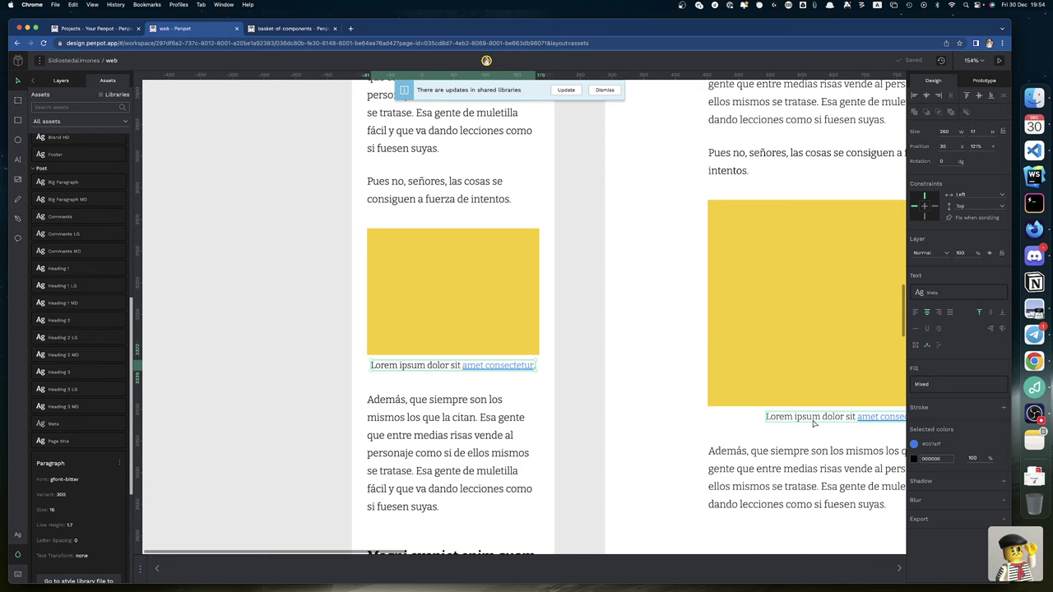
left_click(813, 421)
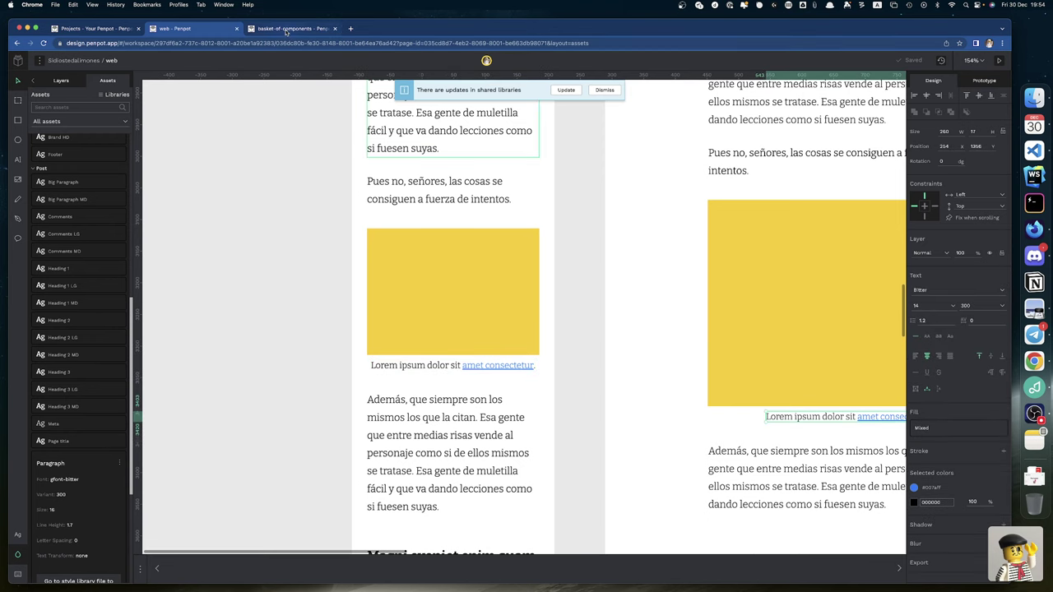
left_click(286, 30)
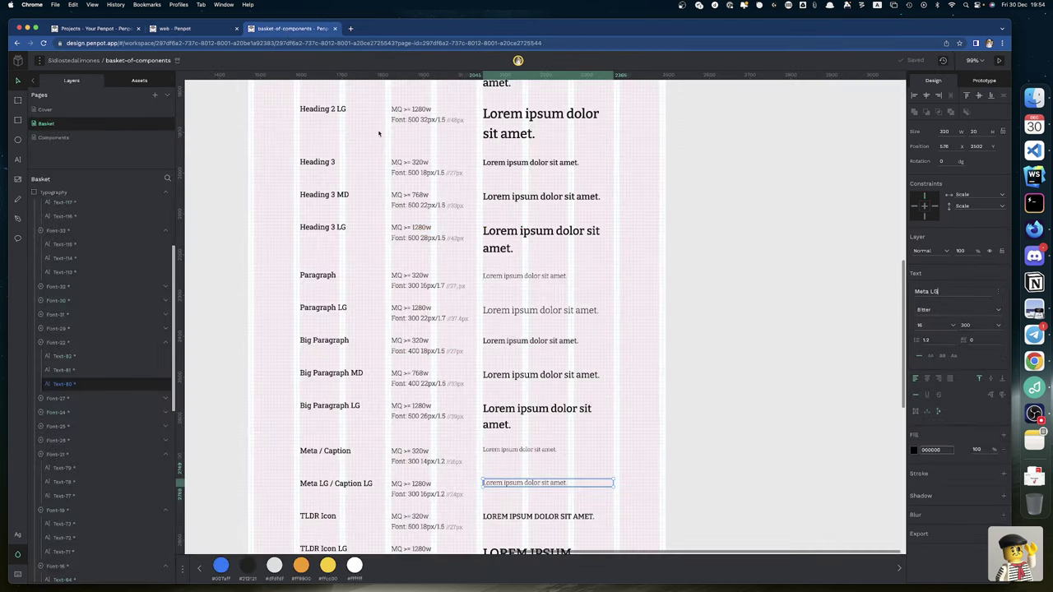
left_click(999, 296)
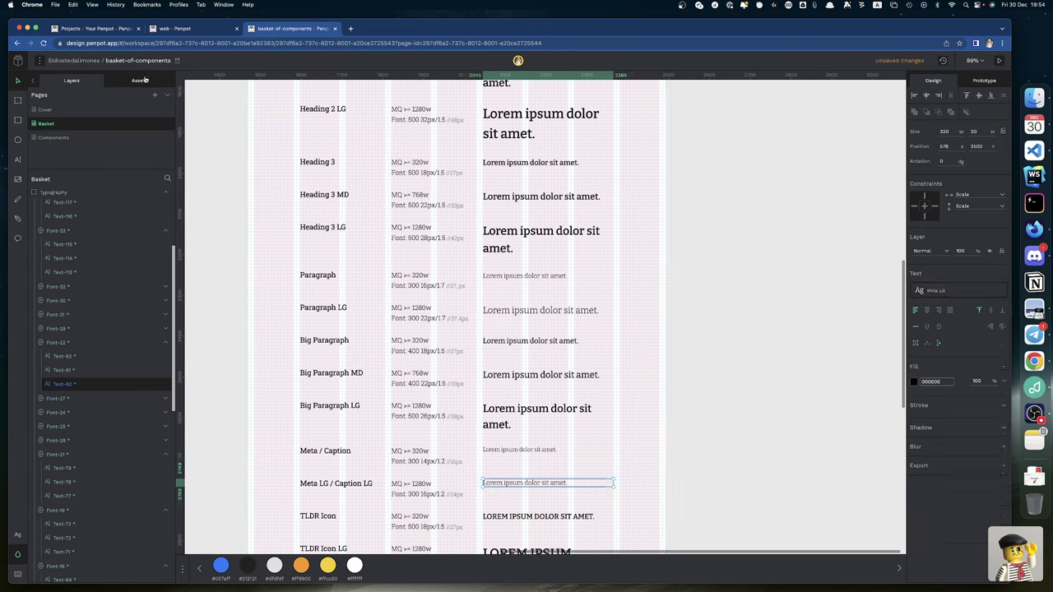
Step: Move the Meta LG typography into the library's Post group and update the web file with the shared library changes
left_click(140, 80)
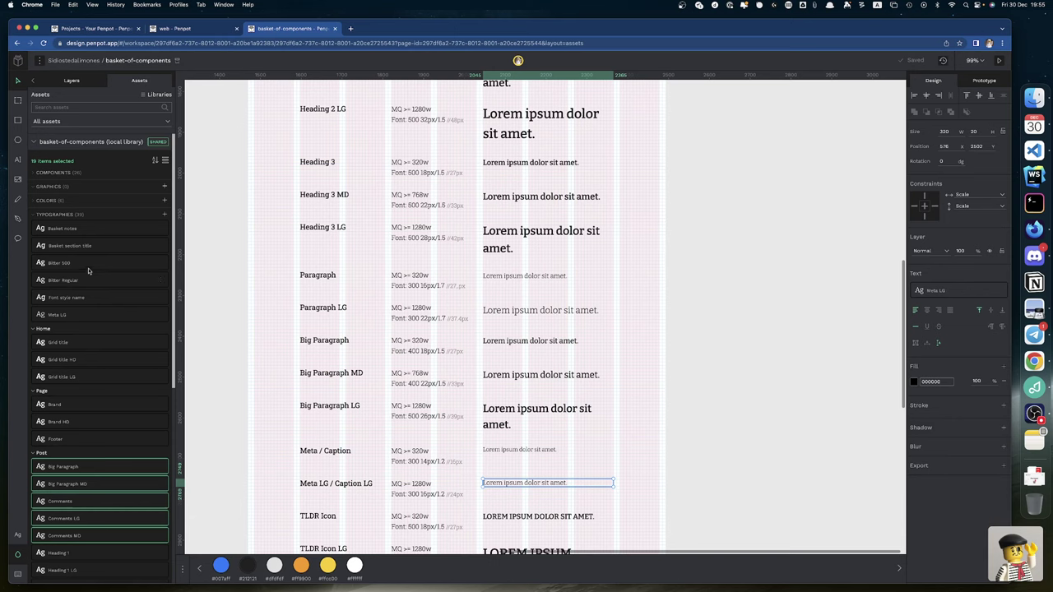
left_click_drag(75, 316, 80, 468)
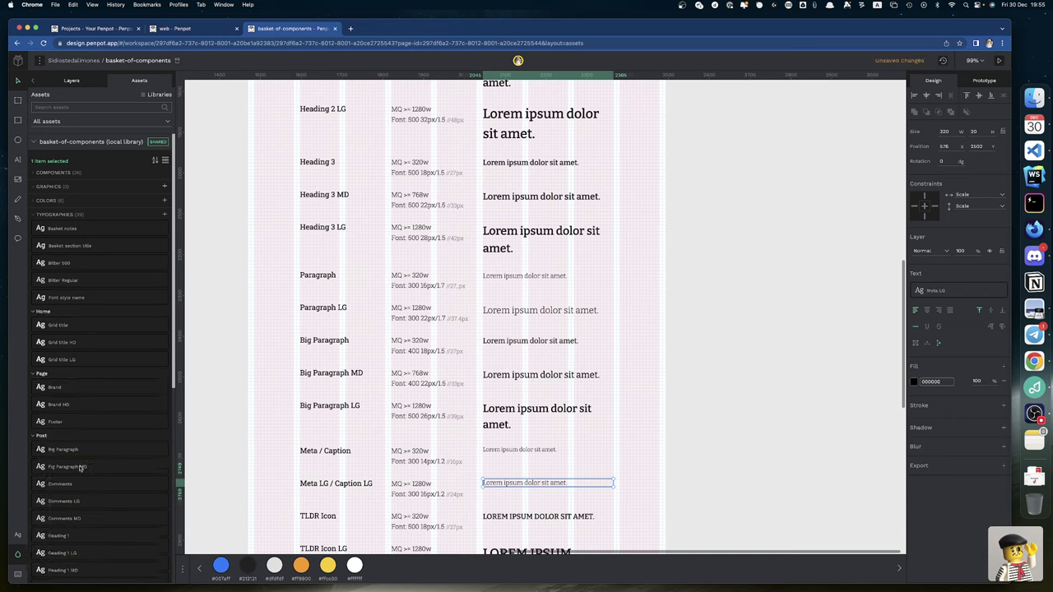
left_click(190, 28)
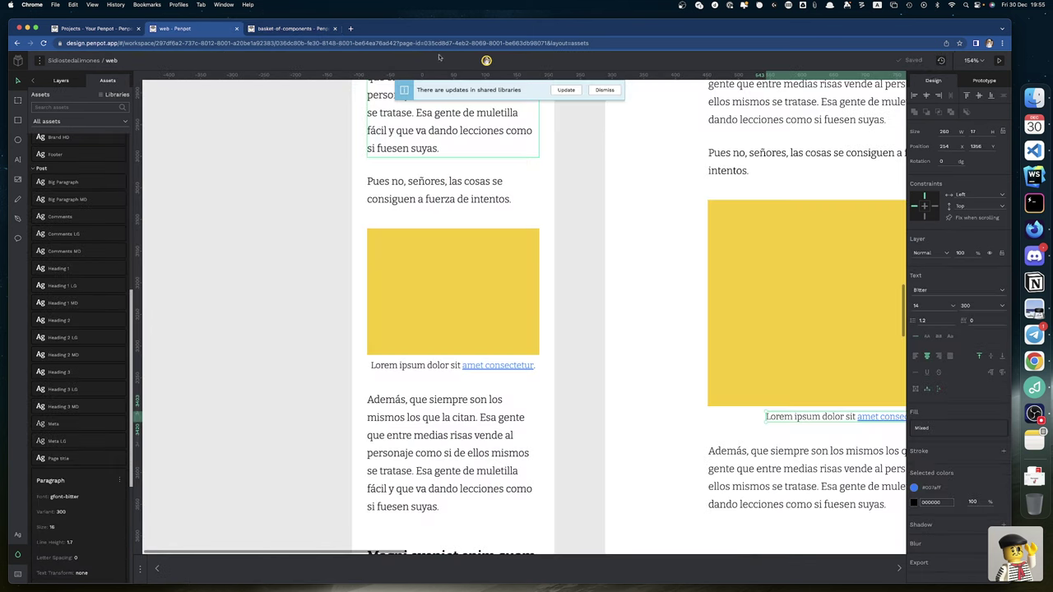
left_click(565, 90)
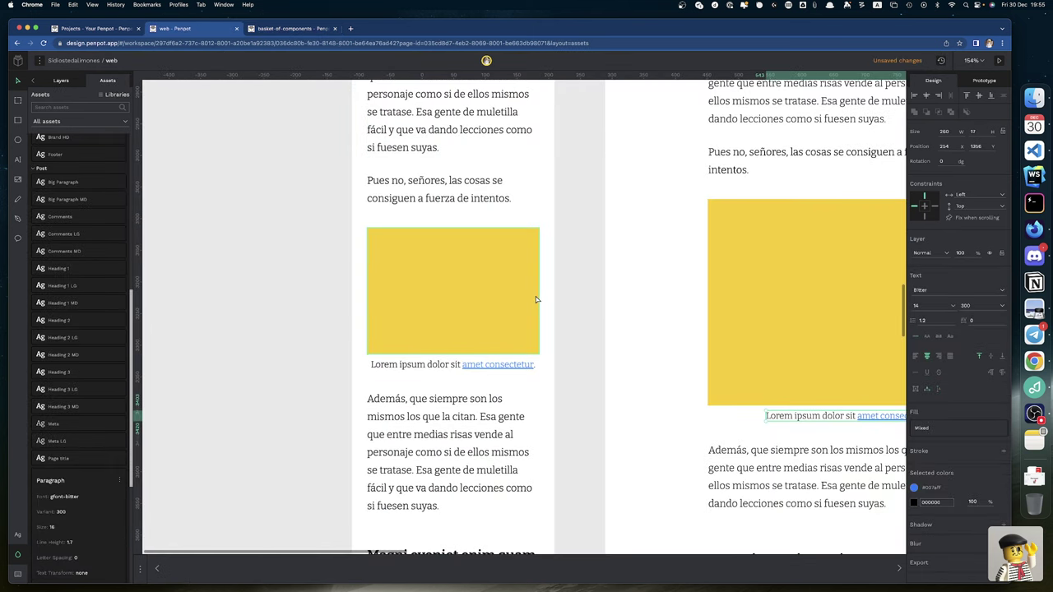
Step: Reset the overrides of the distorted yellow divider component near the end of the mobile post
scroll(535, 299, "down", 5)
scroll(535, 299, "down", 6)
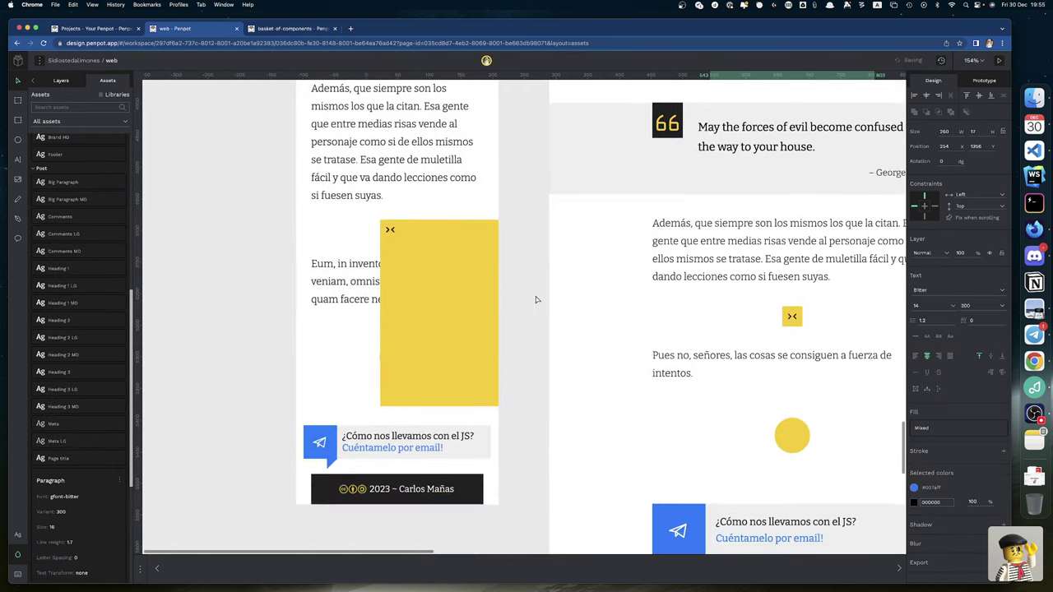
right_click(393, 230)
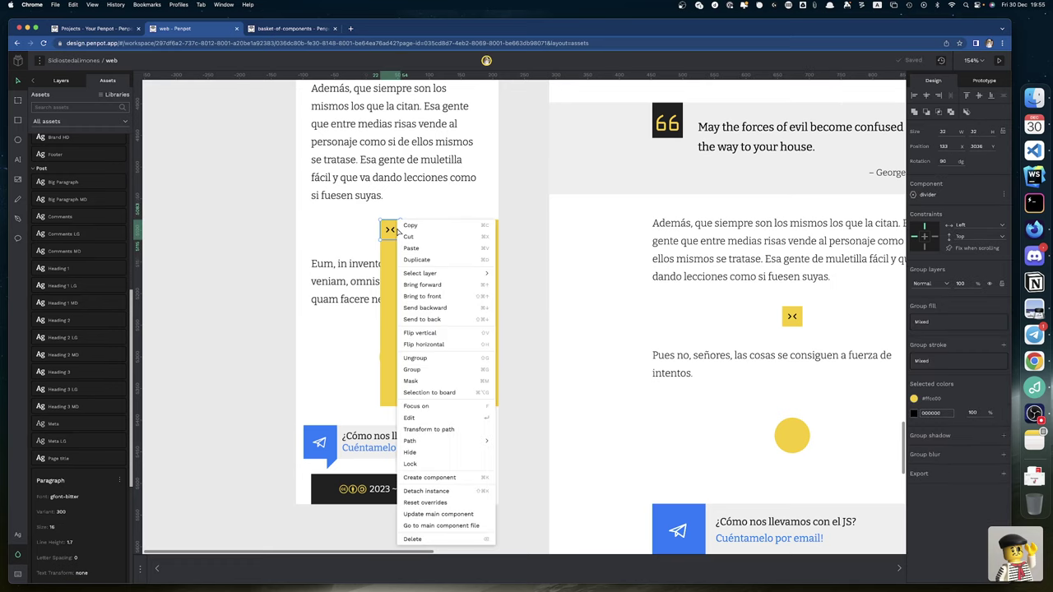
left_click(442, 503)
Step: Check which typography is assigned to the image caption in the mobile post
scroll(488, 276, "up", 15)
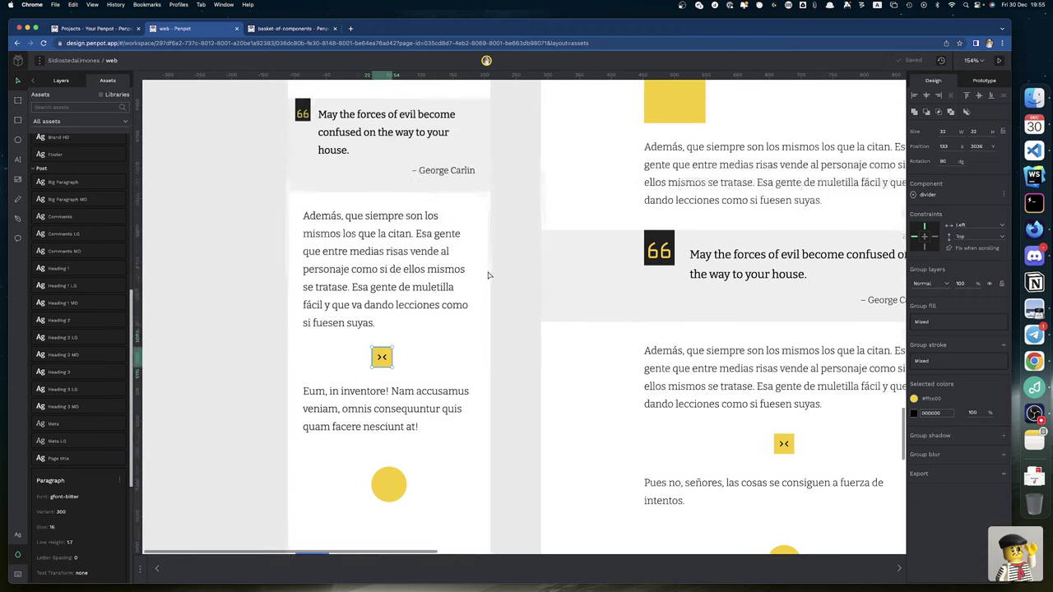
scroll(488, 276, "up", 10)
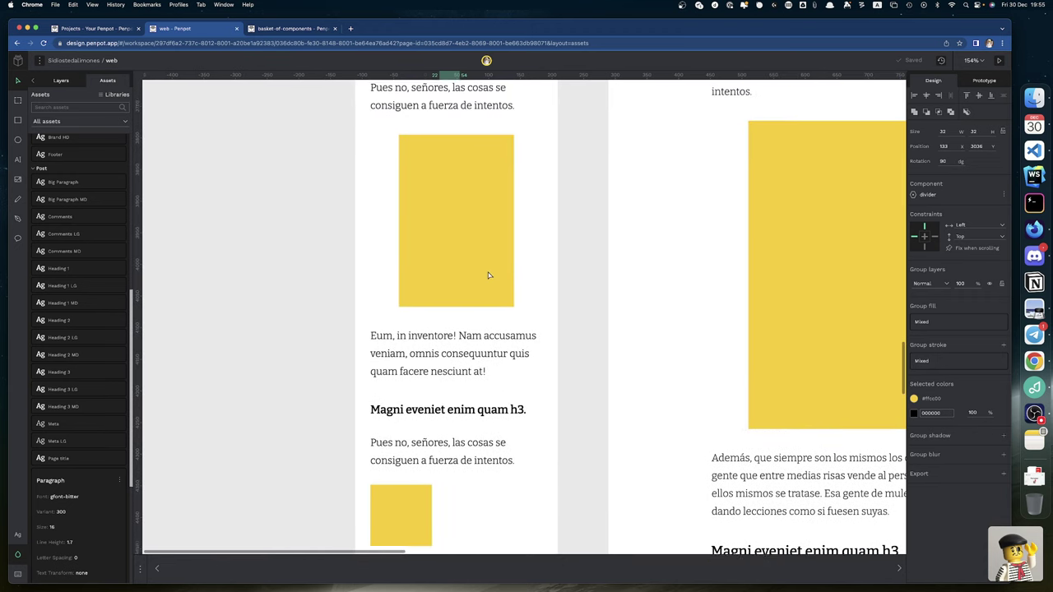
scroll(472, 439, "up", 5)
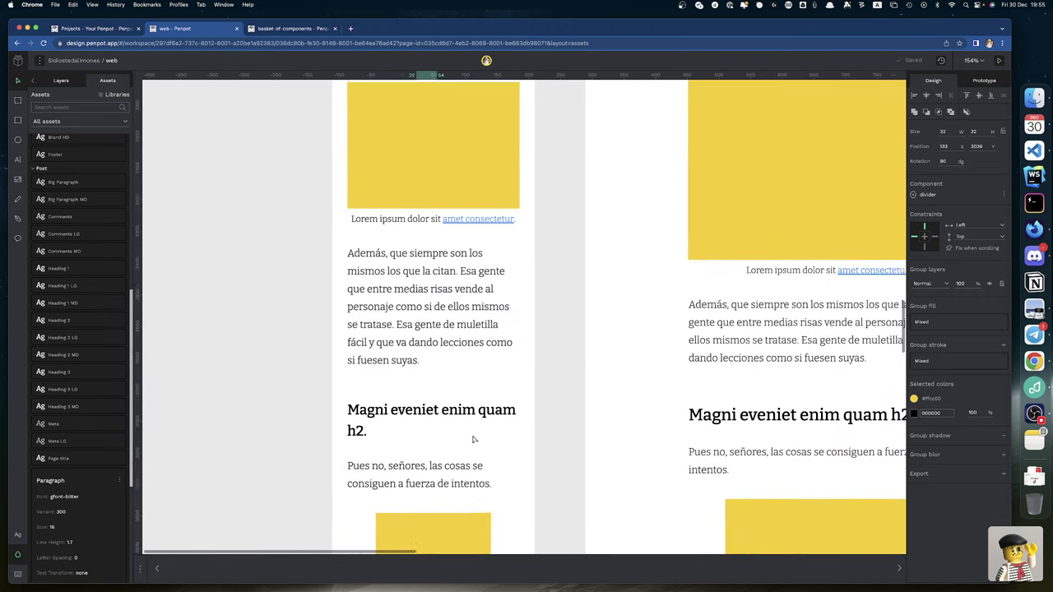
left_click(420, 329)
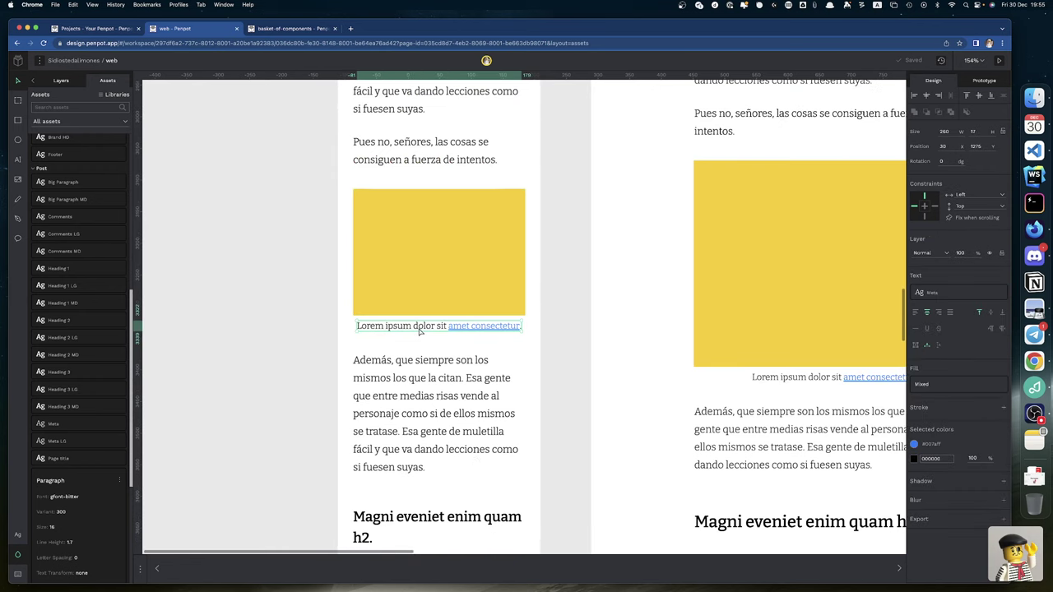
scroll(420, 329, "down", 15)
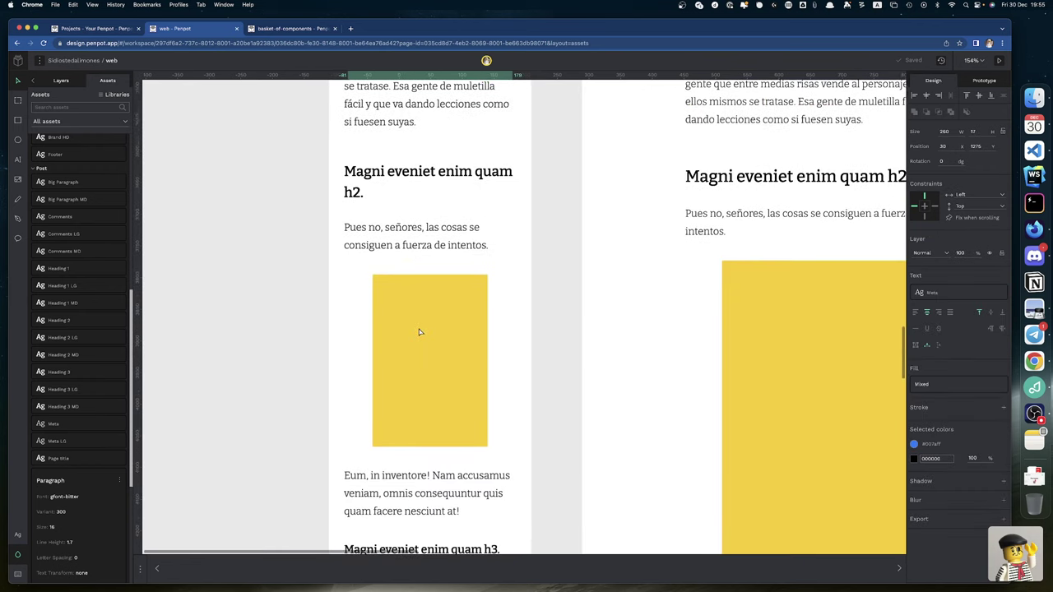
scroll(419, 331, "down", 3)
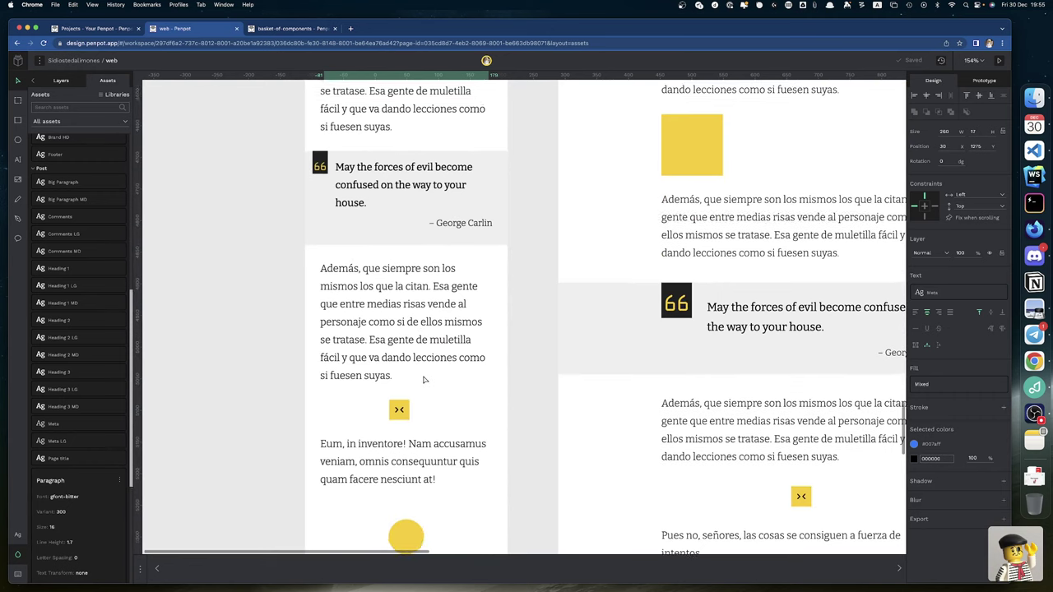
Step: Look through the shared library's typographies for one that suits the quote text of the mobile post
scroll(425, 376, "up", 4)
left_click(368, 261)
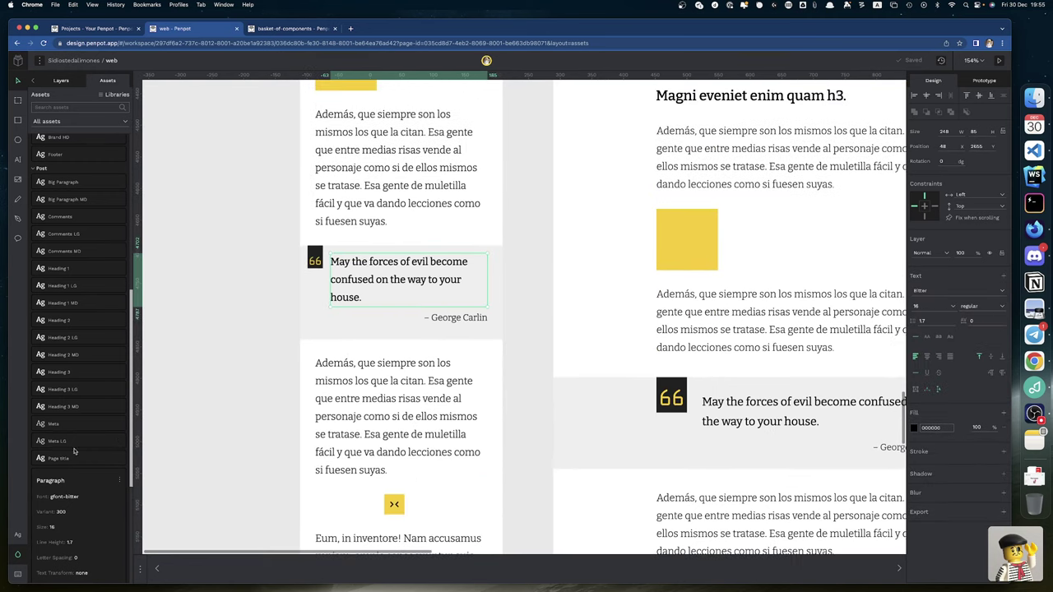
scroll(79, 254, "down", 2)
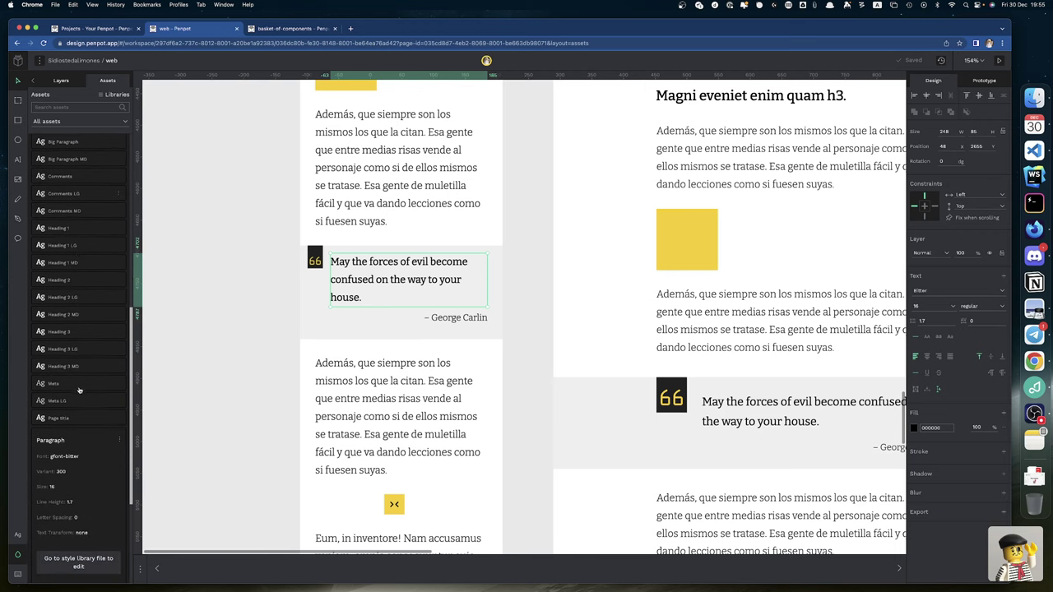
scroll(68, 245, "up", 4)
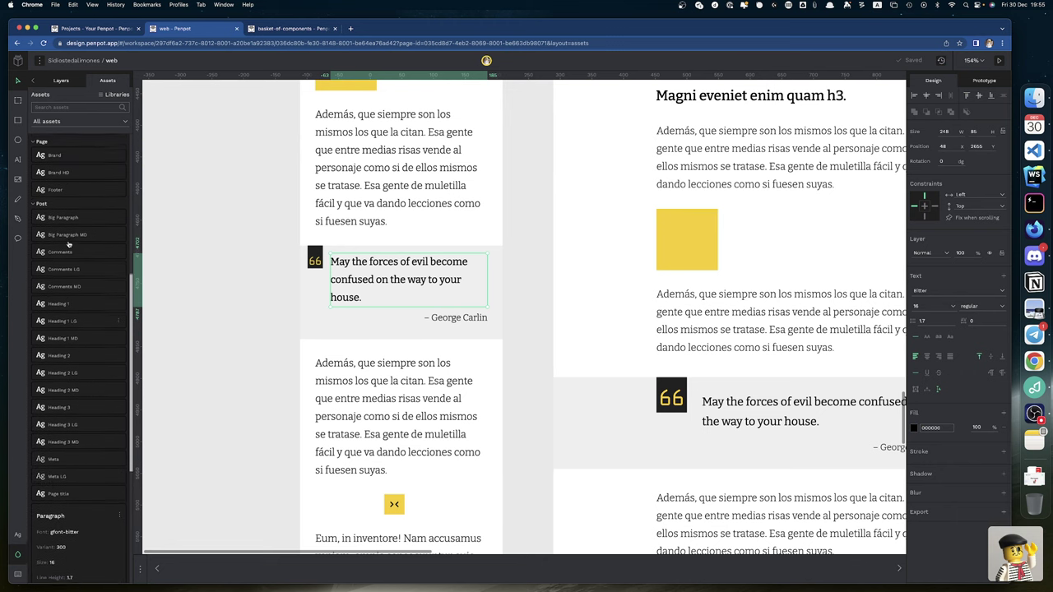
scroll(68, 243, "up", 9)
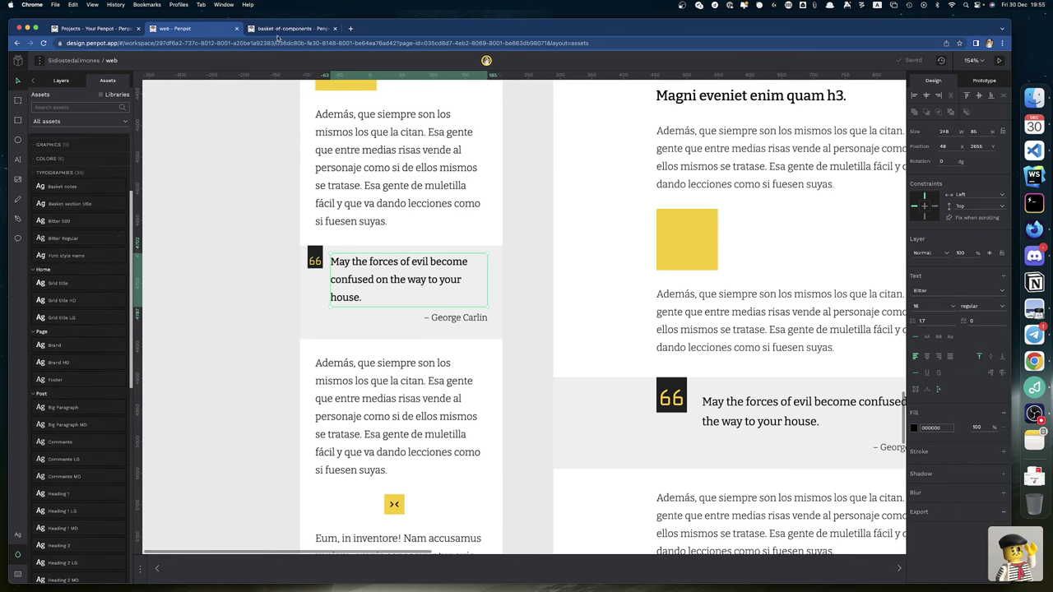
Step: Check the typographies assigned to the Quote / Note and Quote / Note MD samples in the basket-of-components file
left_click(284, 28)
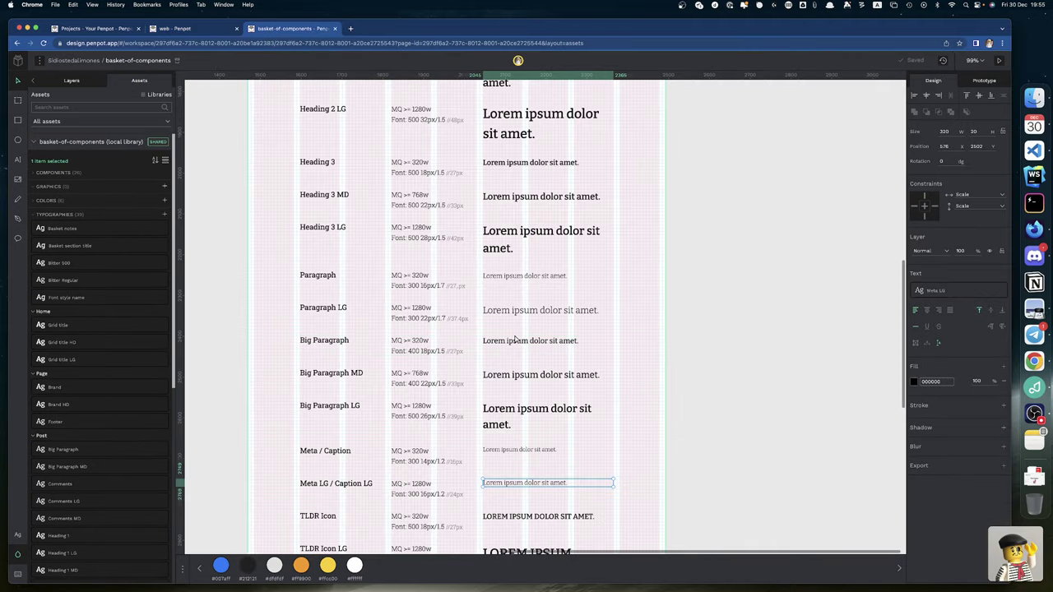
scroll(515, 339, "down", 10)
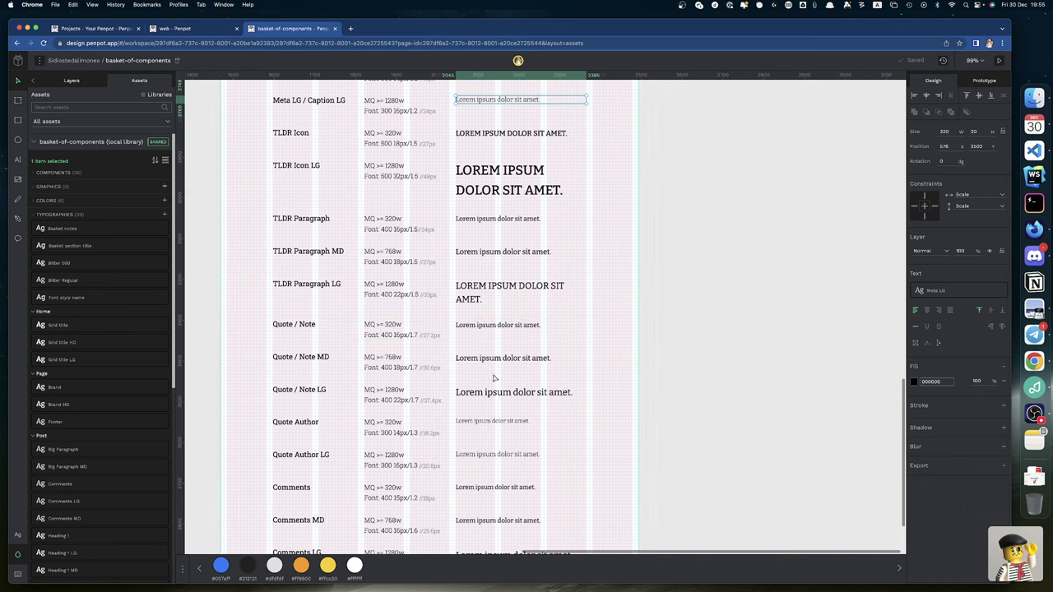
left_click(502, 329)
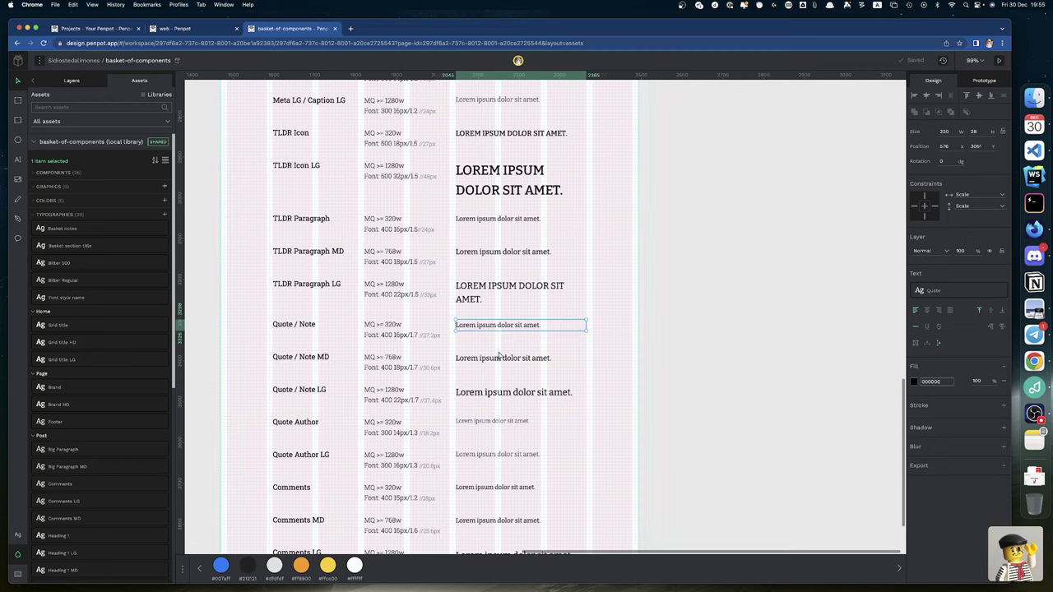
left_click(499, 360)
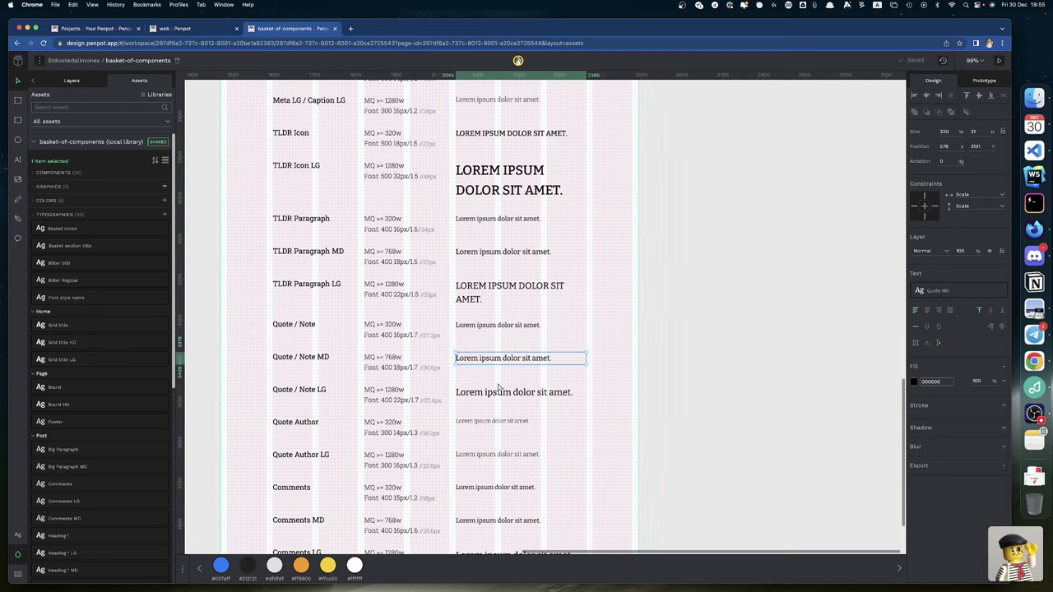
Step: Rename the Bitter Regular typography of the Quote / Note LG sample text as "Quote LG"
left_click(498, 393)
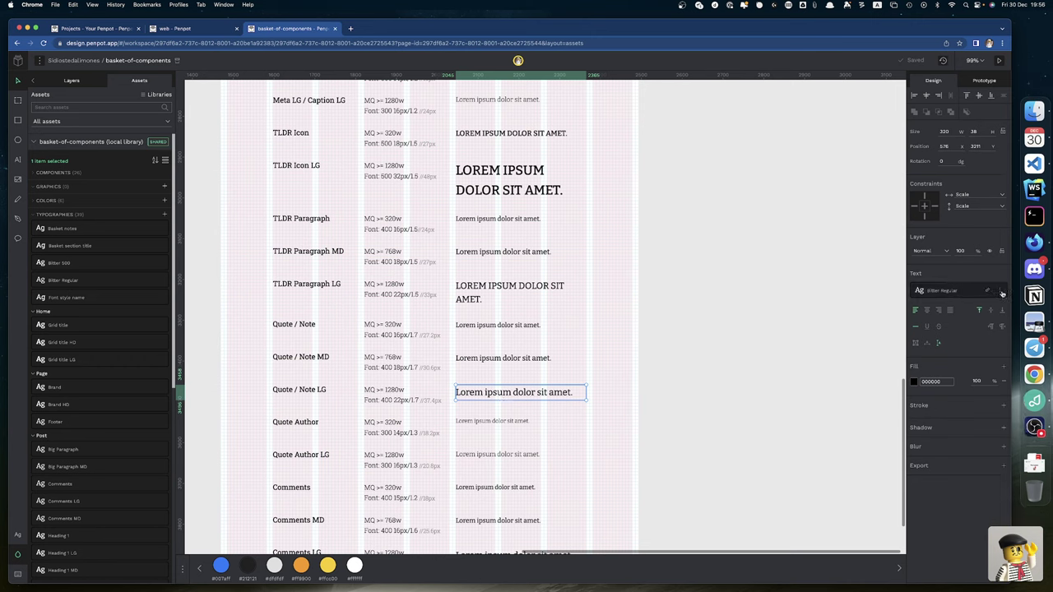
left_click(998, 294)
left_click_drag(959, 292, 902, 290)
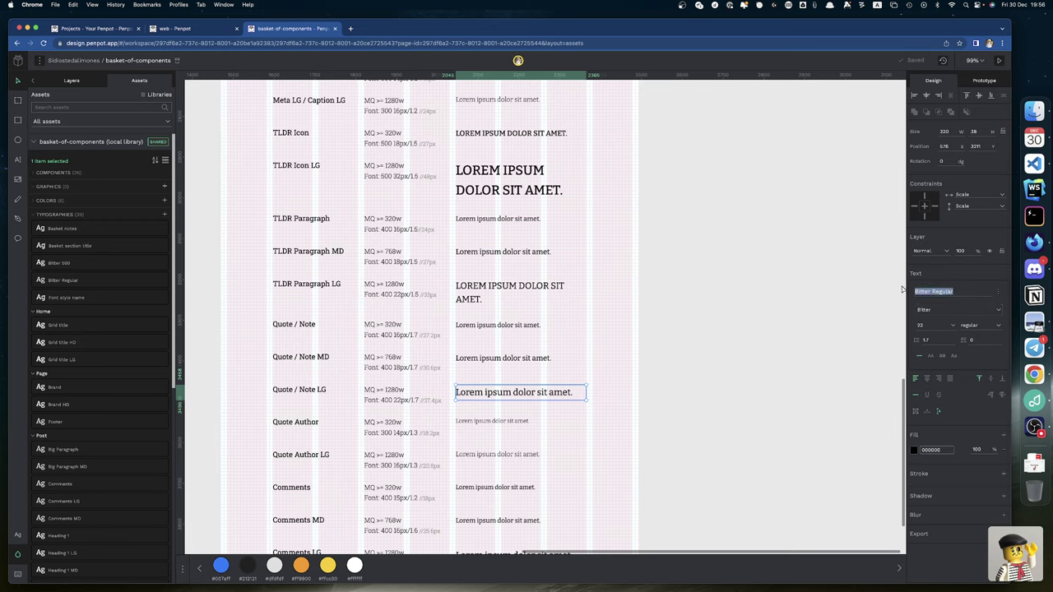
type("Quote LG")
key("Return")
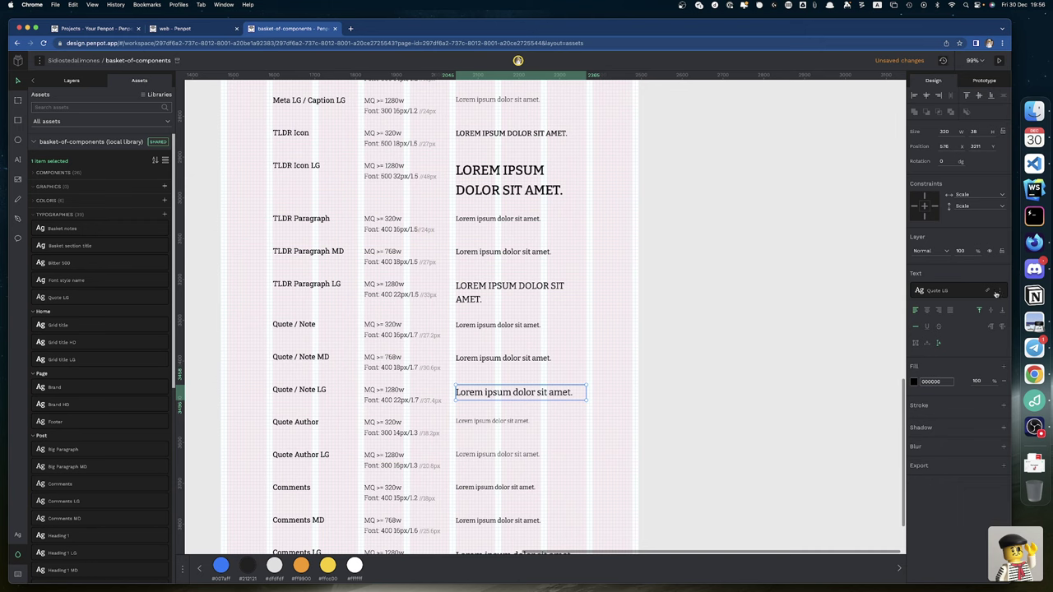
Step: Check the typographies of the Quote Author and Quote Author LG samples and move the Quote LG typography into the Post group
left_click(510, 422)
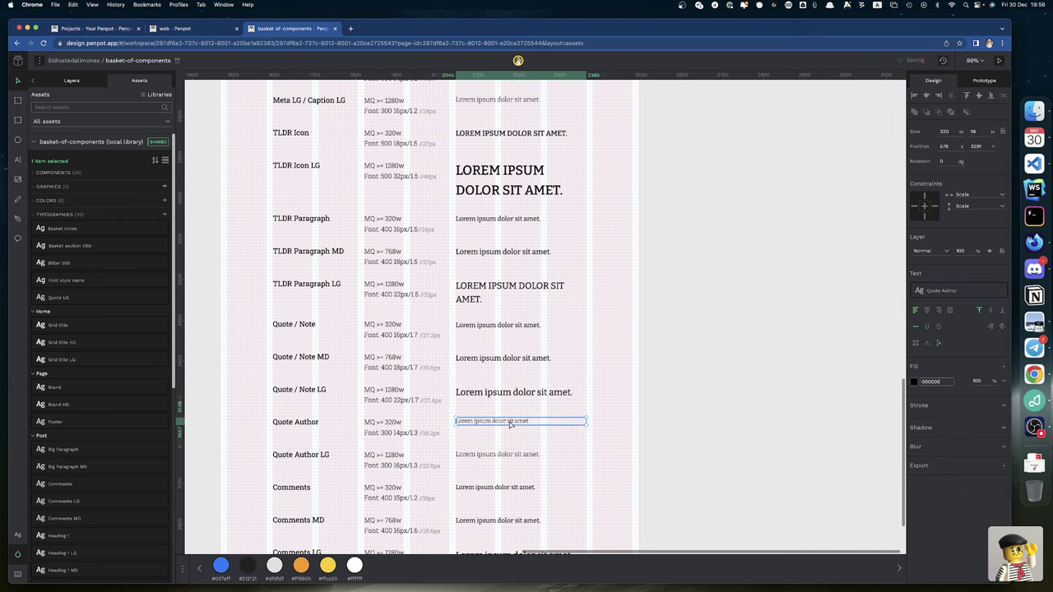
left_click(509, 456)
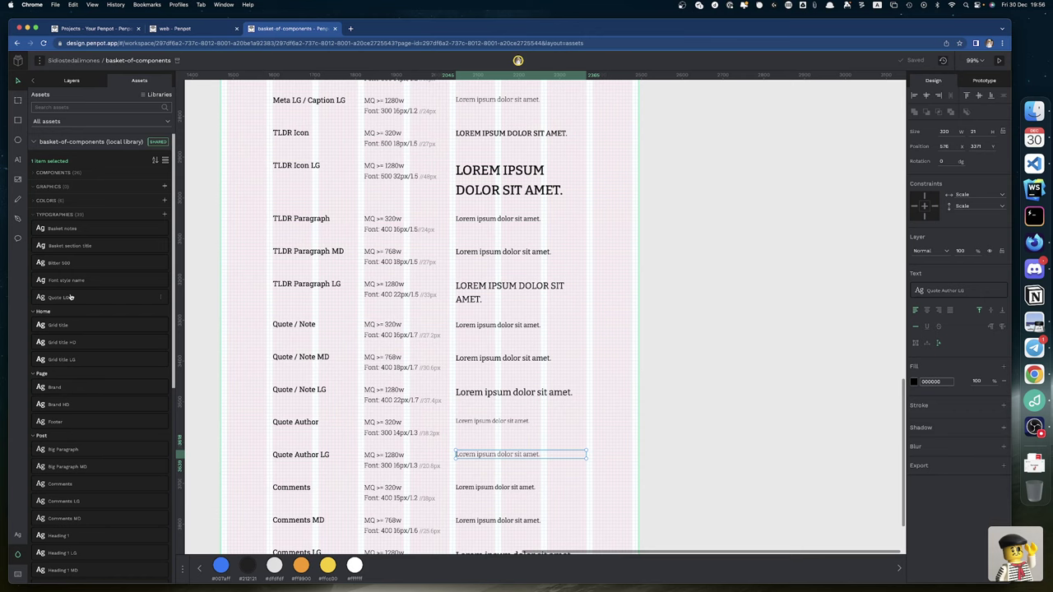
left_click_drag(71, 297, 80, 443)
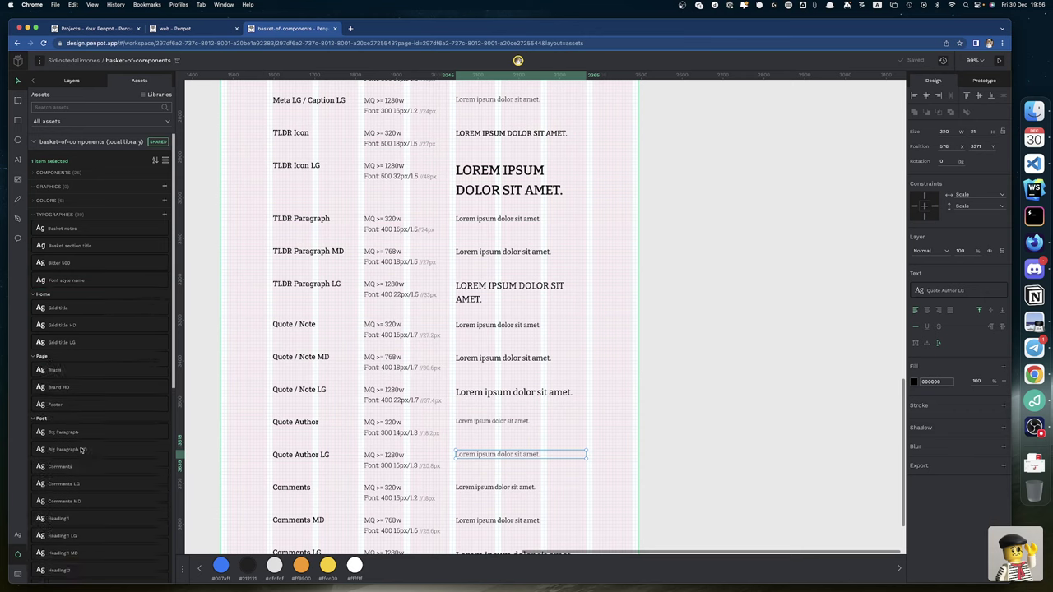
scroll(80, 443, "down", 5)
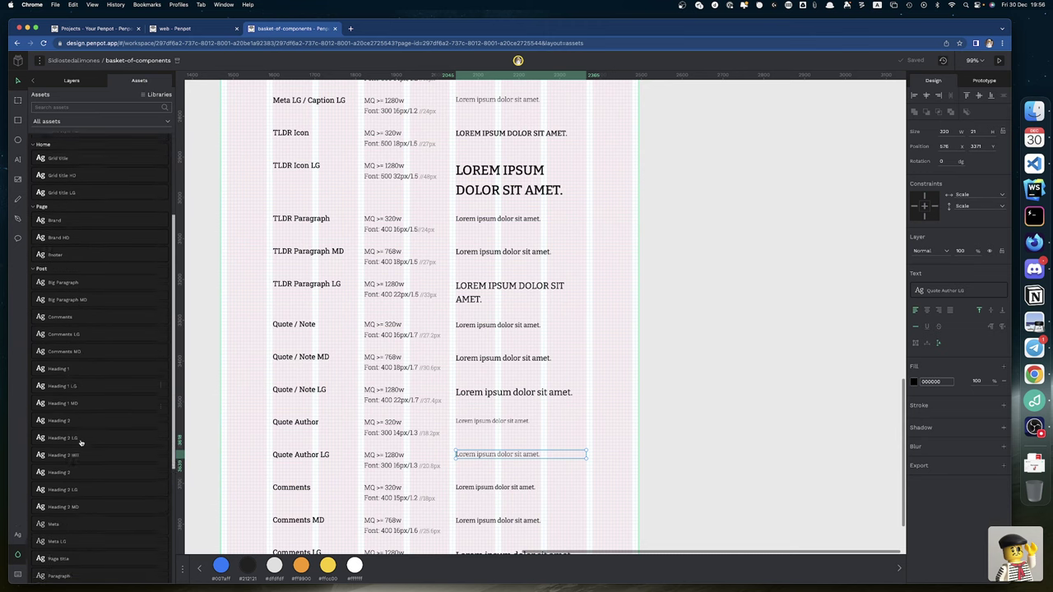
scroll(81, 442, "down", 2)
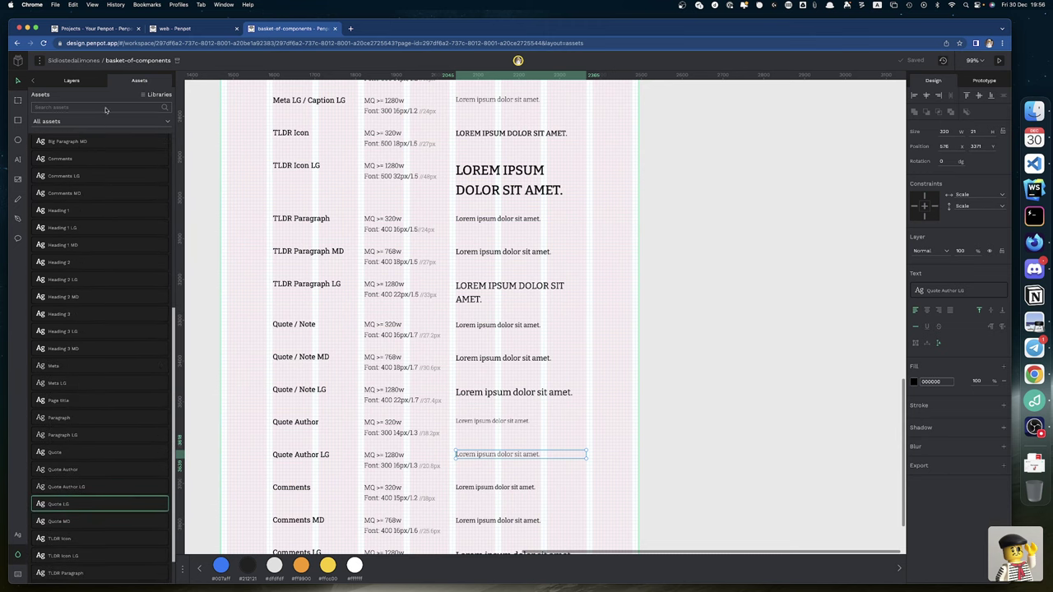
Step: Update the web file with the shared library changes and reset the overrides of the mobile post's divider component
left_click(209, 32)
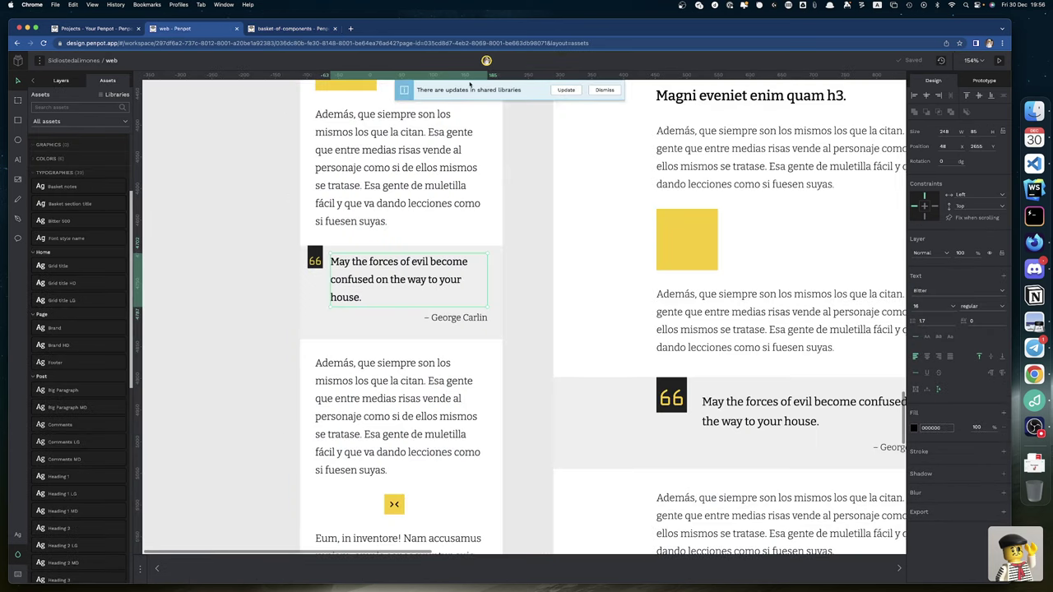
left_click(564, 90)
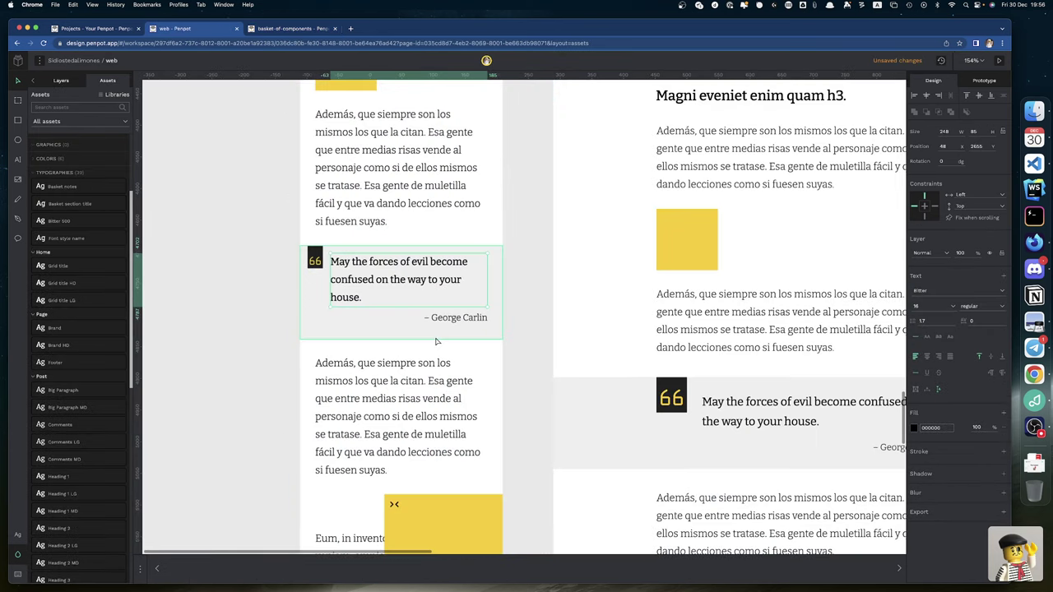
left_click(395, 511)
right_click(395, 511)
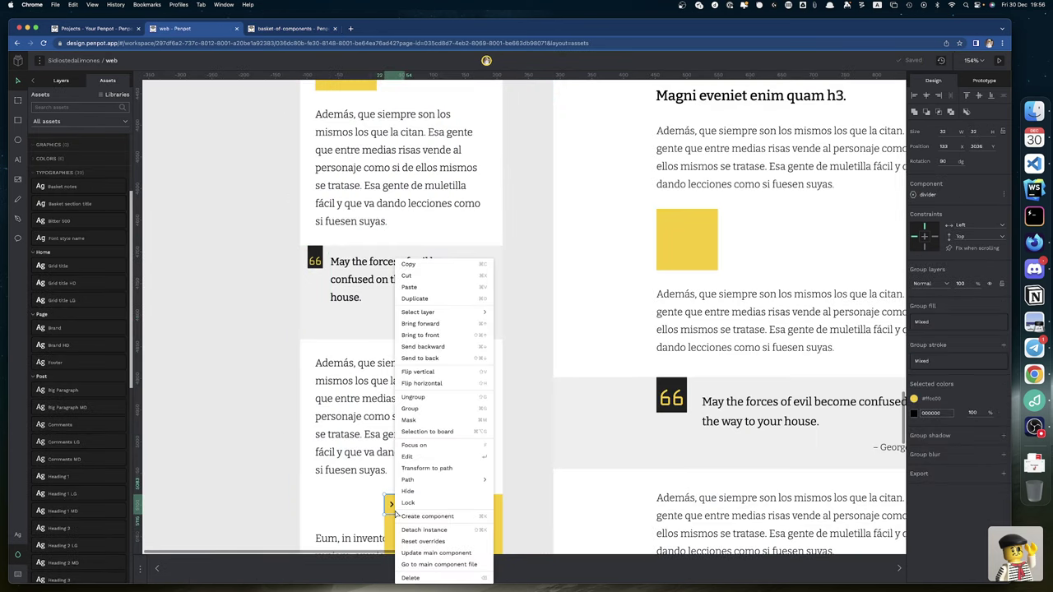
left_click(425, 541)
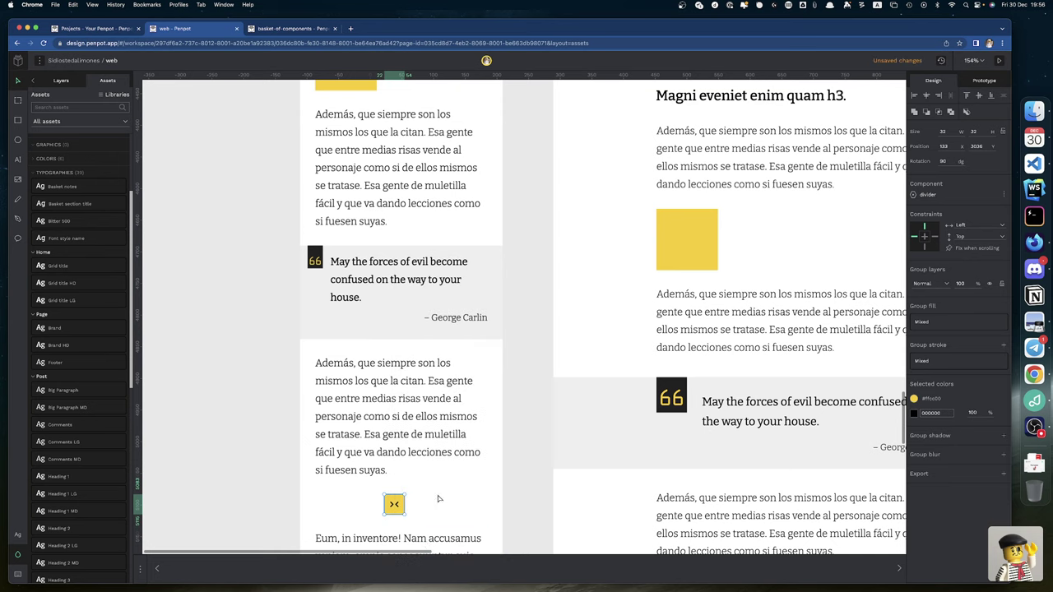
Step: Apply the Quote typography to the mobile post's quote text and the Quote Author typography to its author line
left_click(359, 263)
scroll(80, 491, "down", 5)
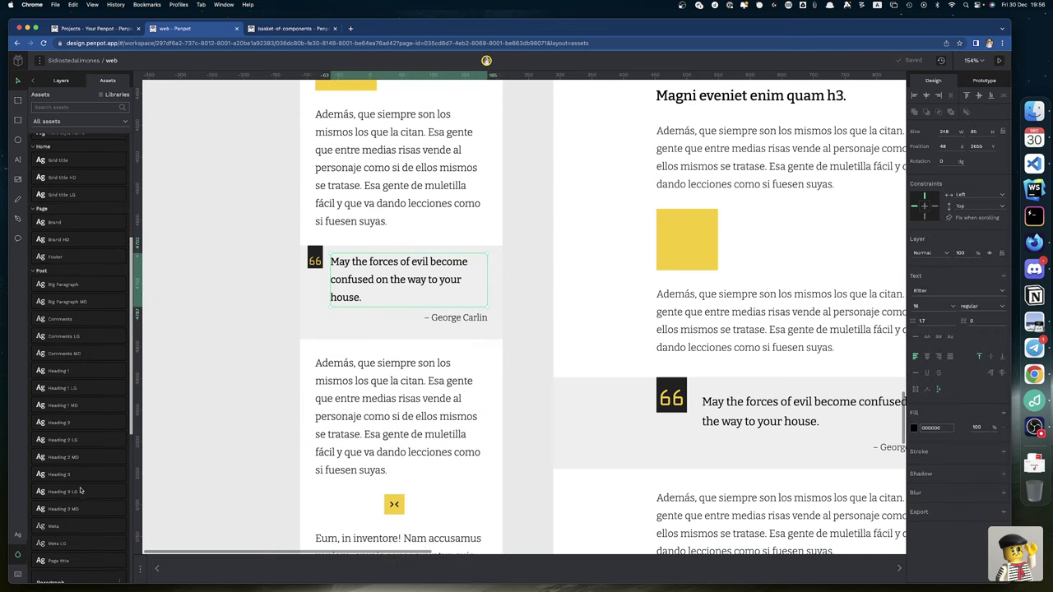
scroll(80, 491, "down", 1)
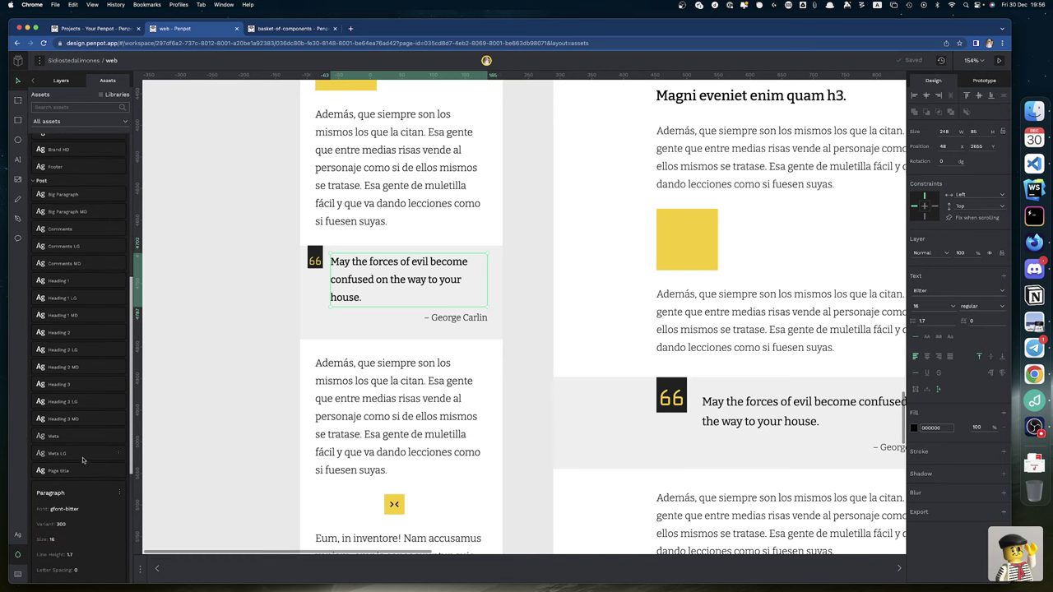
scroll(84, 462, "down", 2)
left_click(120, 456)
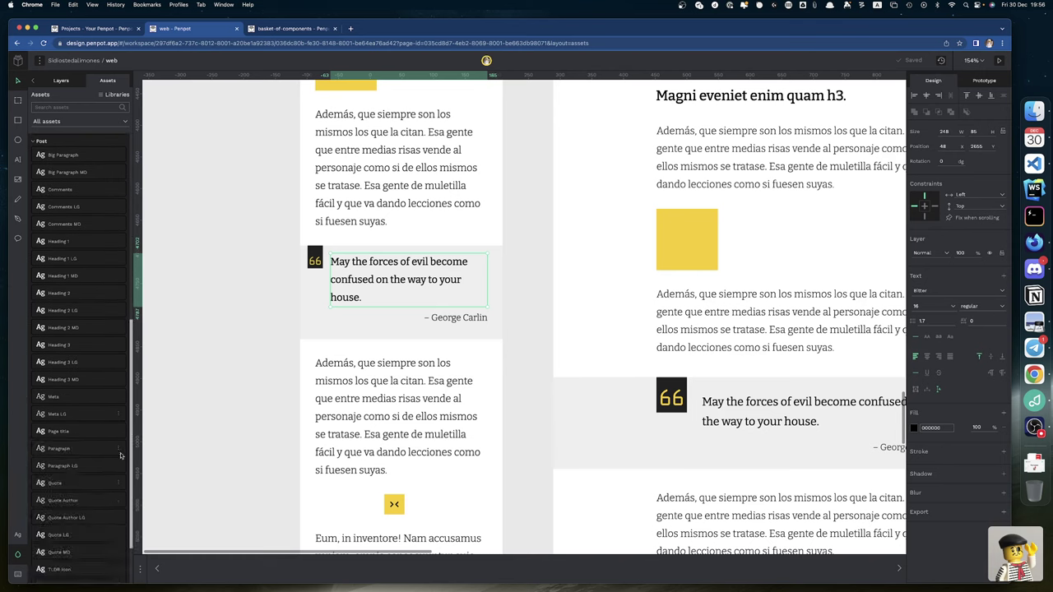
scroll(74, 445, "down", 2)
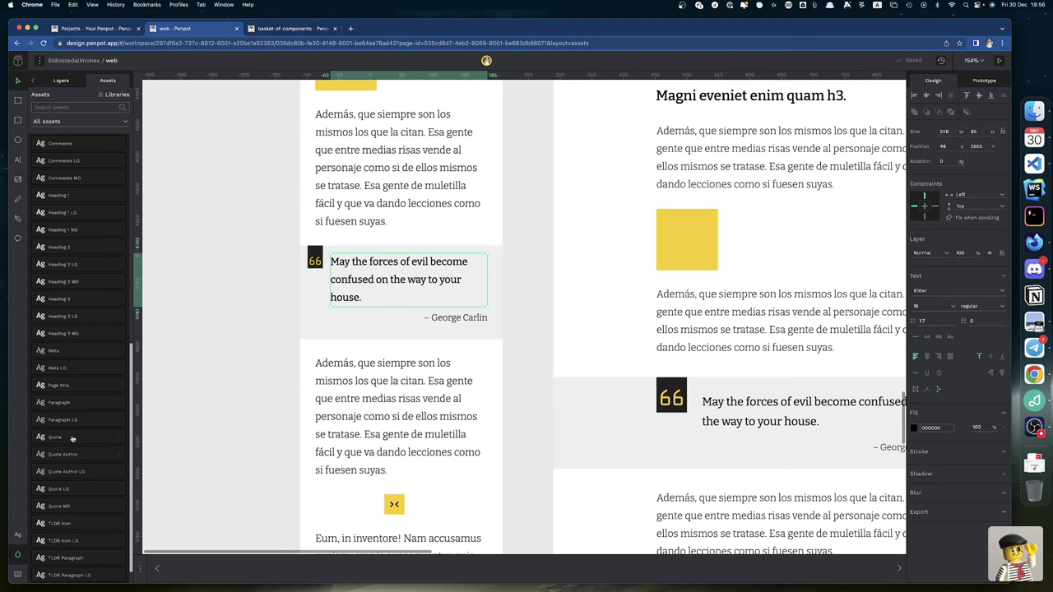
left_click(71, 438)
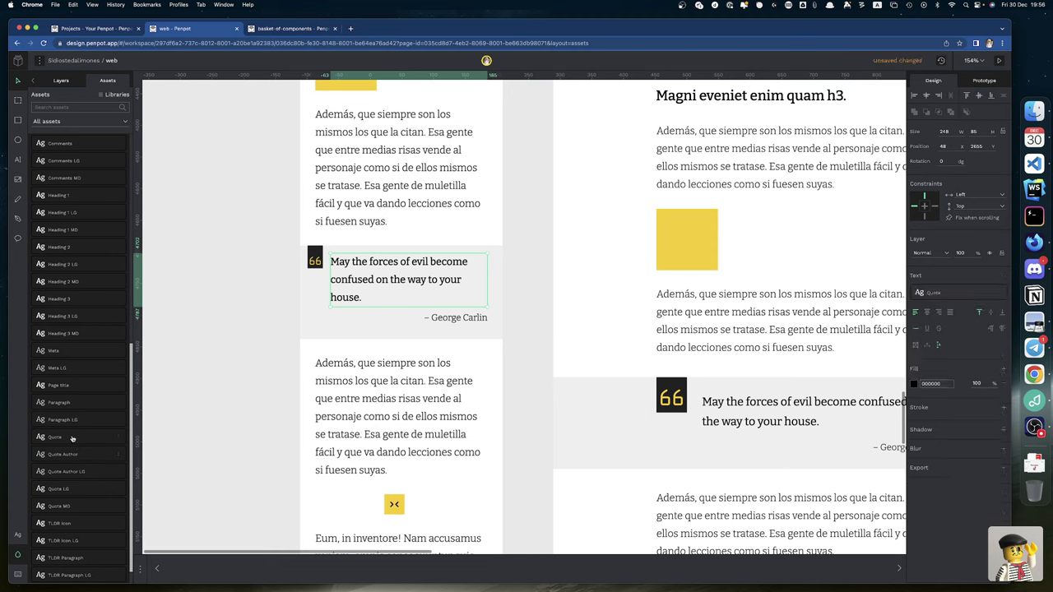
left_click(458, 321)
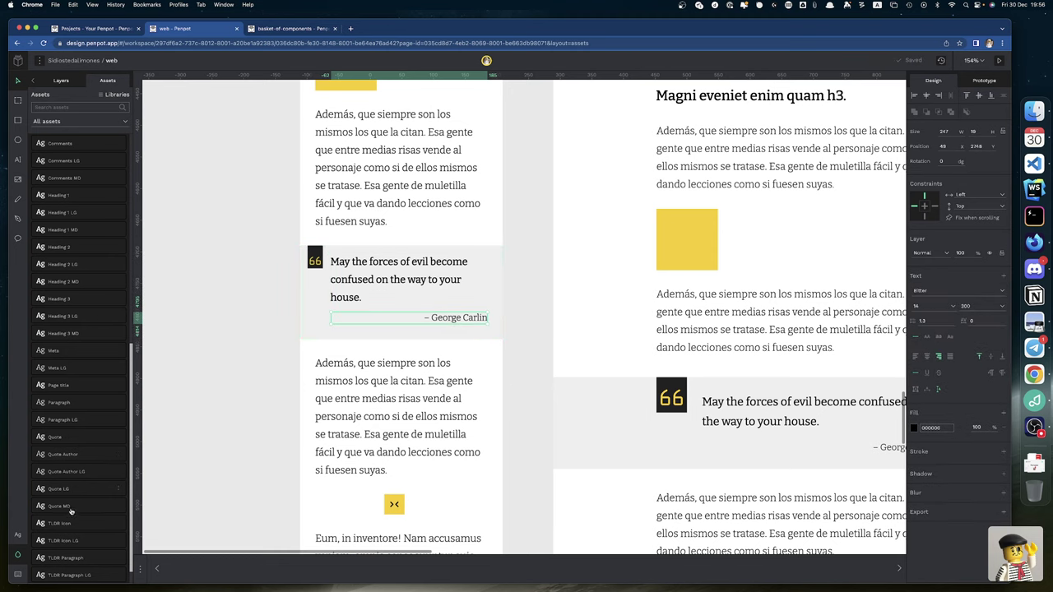
left_click(86, 455)
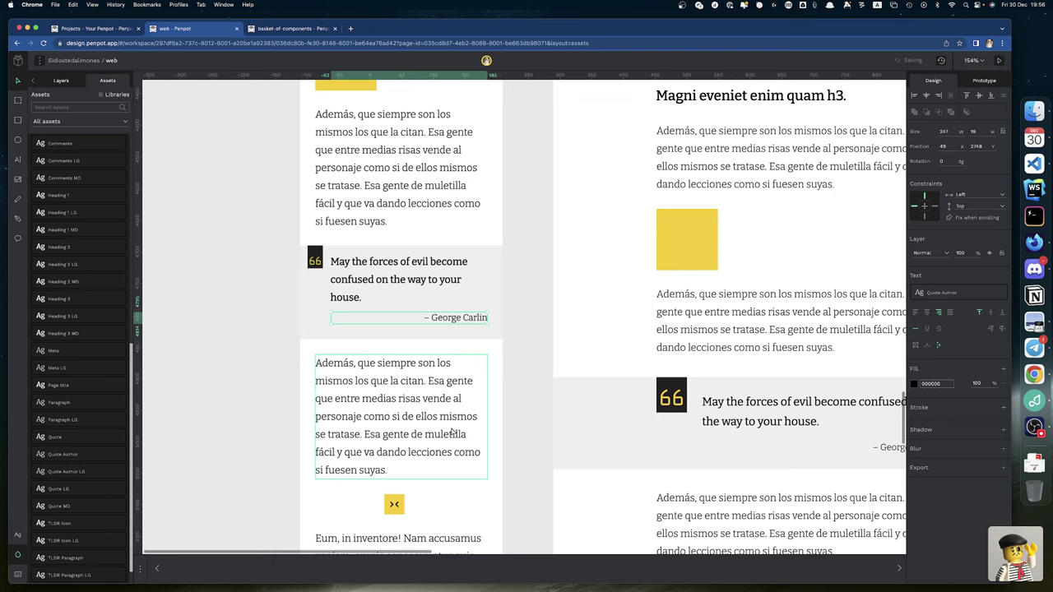
Step: Apply the Heading 1 MD typography to the title of the tablet post
scroll(452, 430, "down", 10)
scroll(451, 430, "up", 5)
scroll(452, 430, "up", 1)
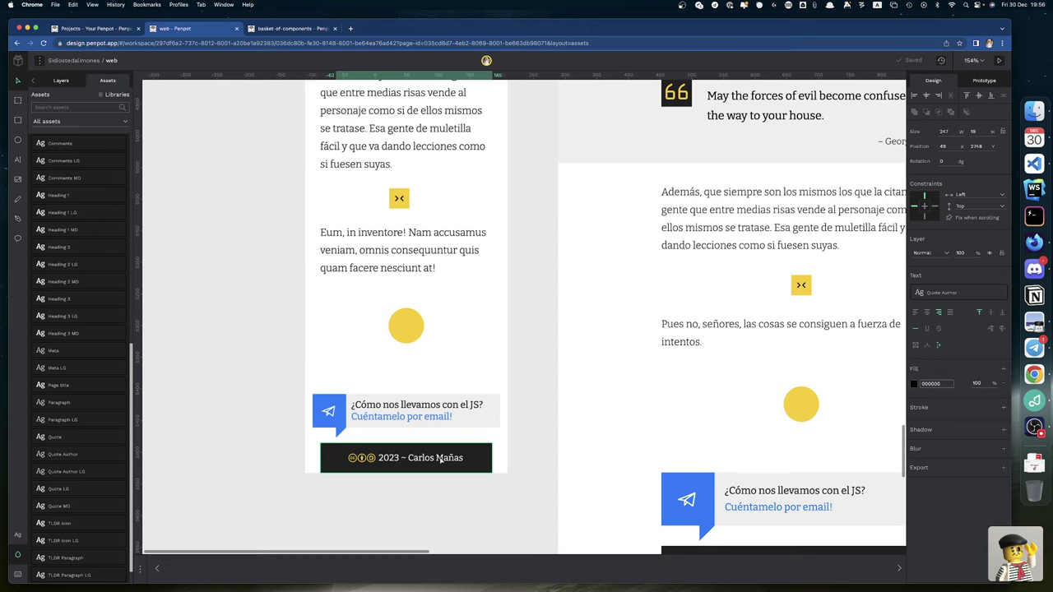
scroll(438, 458, "up", 10)
scroll(439, 458, "right", 5)
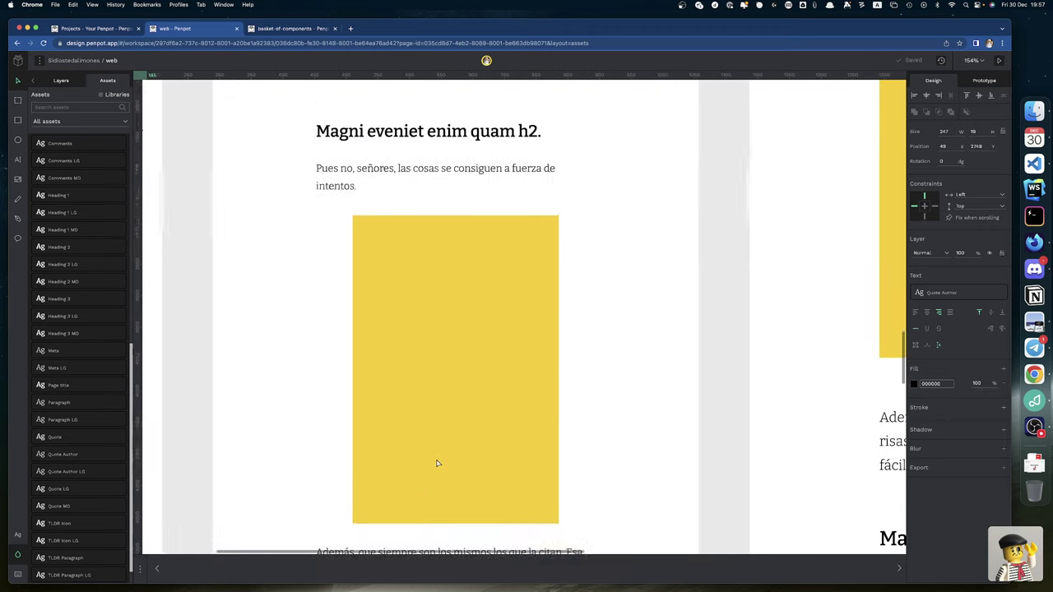
scroll(439, 463, "up", 10)
scroll(438, 463, "left", 2)
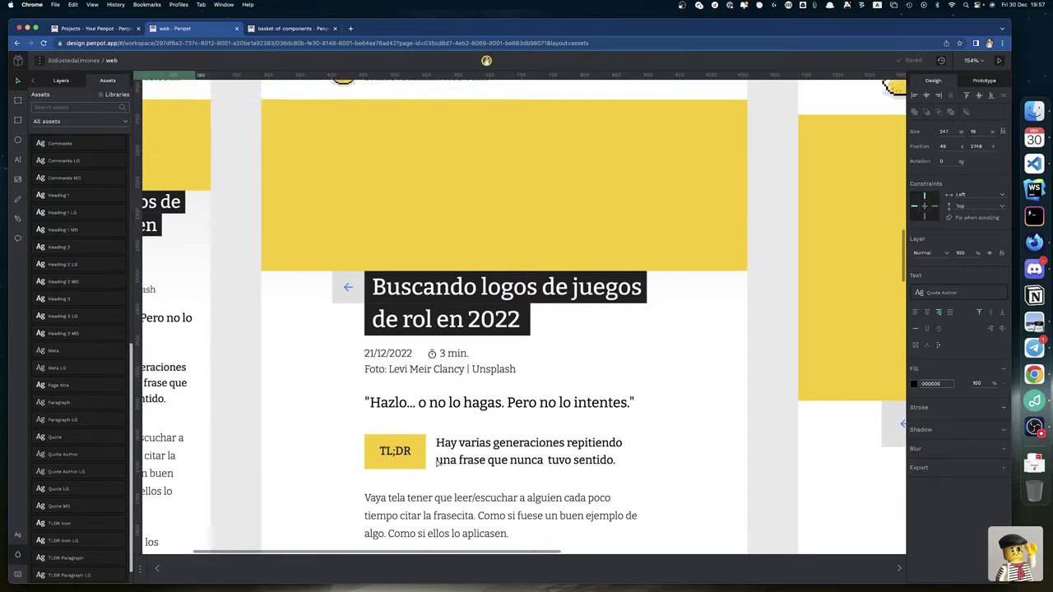
left_click(409, 391)
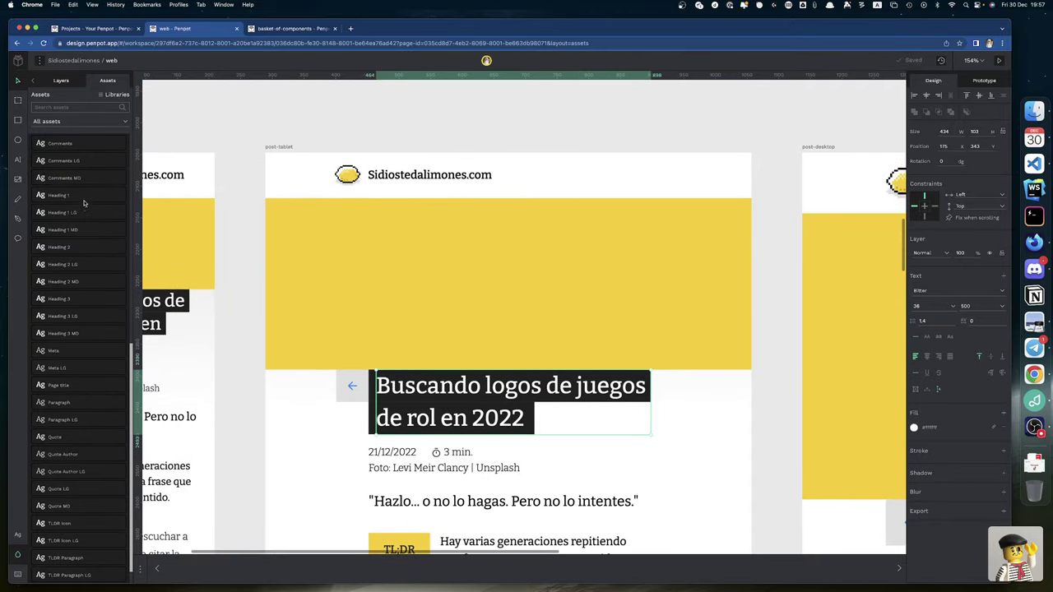
left_click(80, 230)
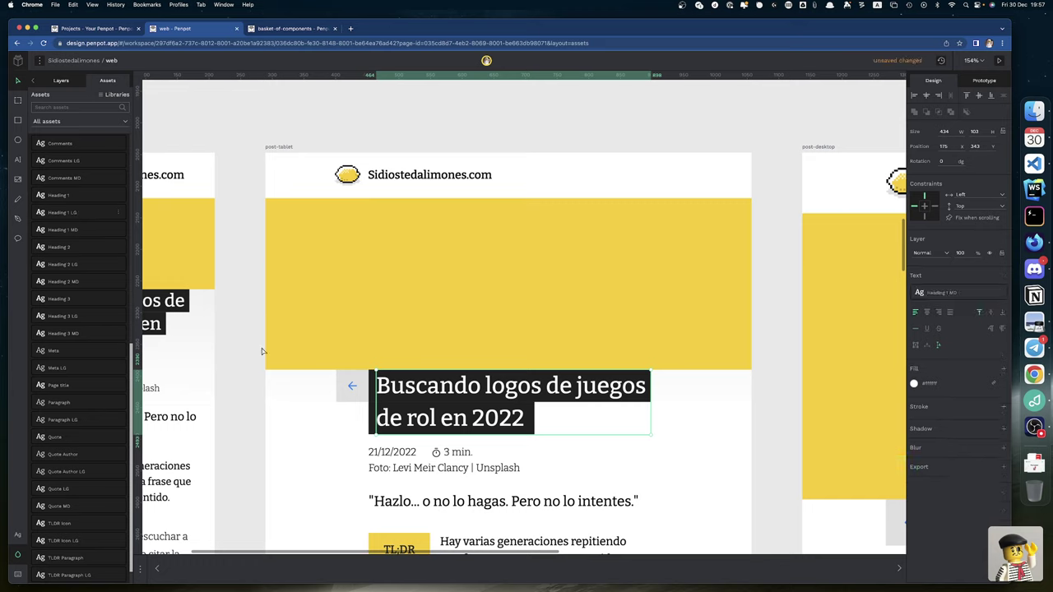
Step: Apply the Meta typography to the tablet post's date, reading time, photo credit and first image caption
left_click(395, 455)
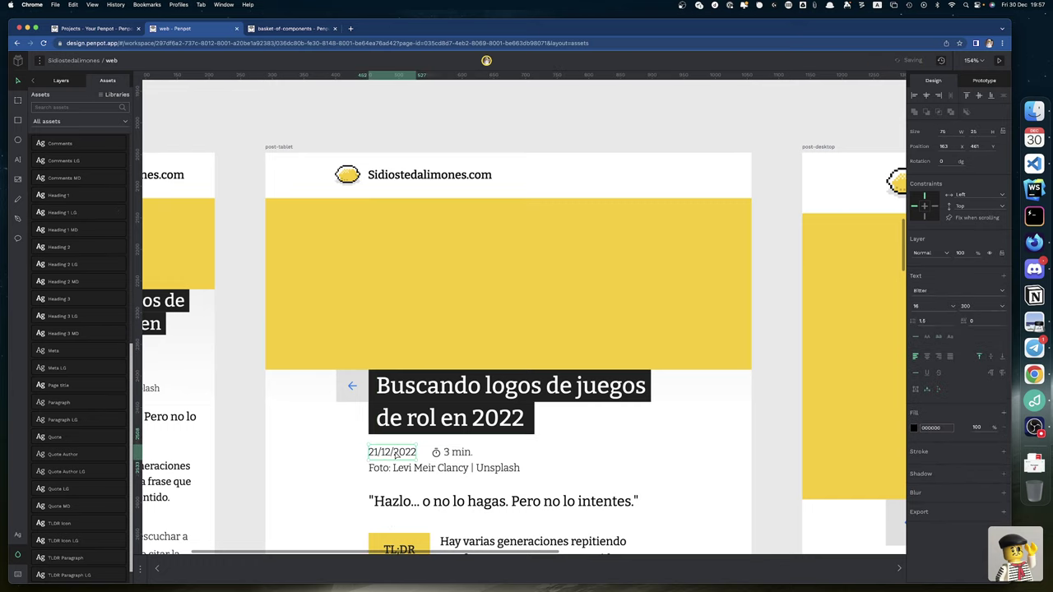
left_click(454, 452, "shift")
left_click(455, 468, "shift")
scroll(455, 468, "down", 10)
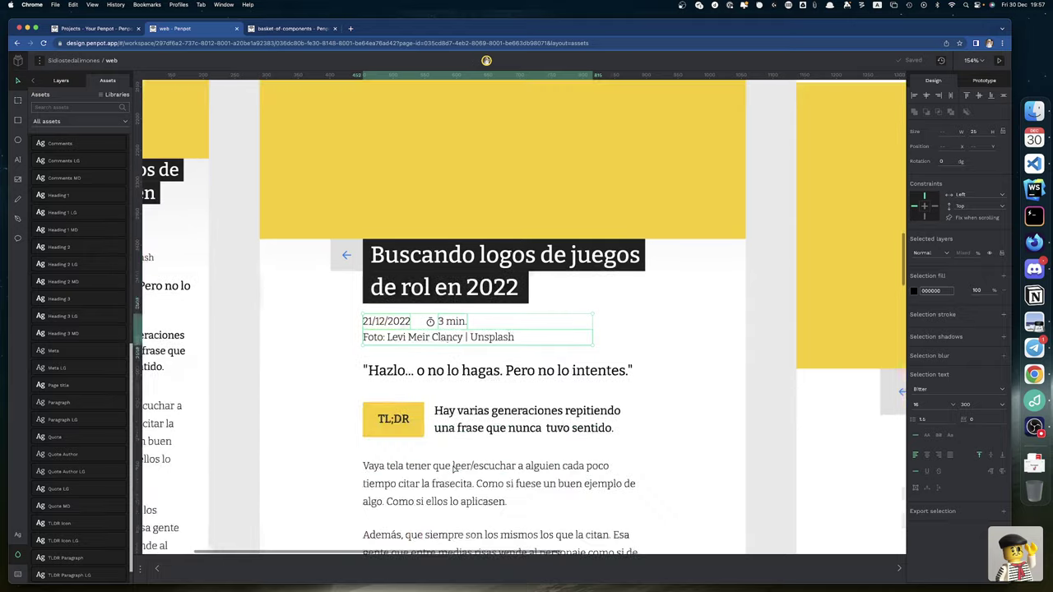
scroll(453, 469, "down", 3)
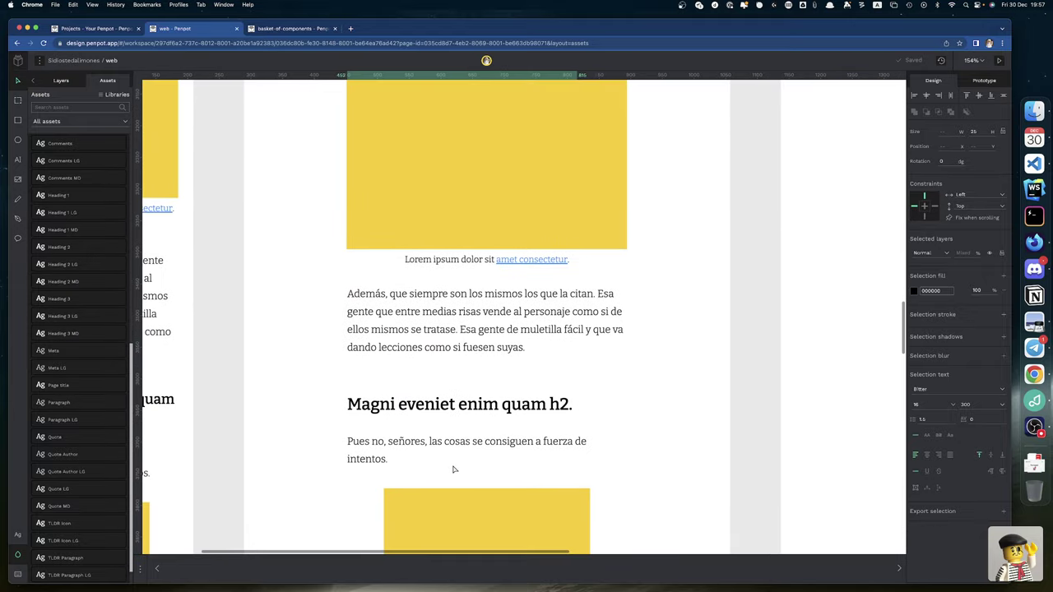
scroll(453, 467, "up", 2)
left_click(439, 308, "shift")
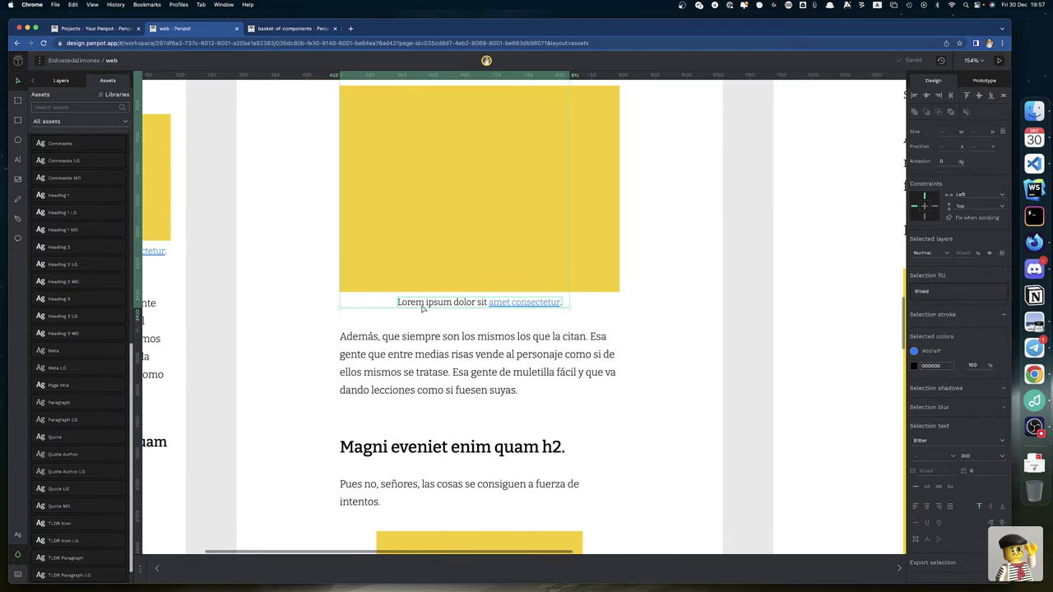
left_click(64, 352)
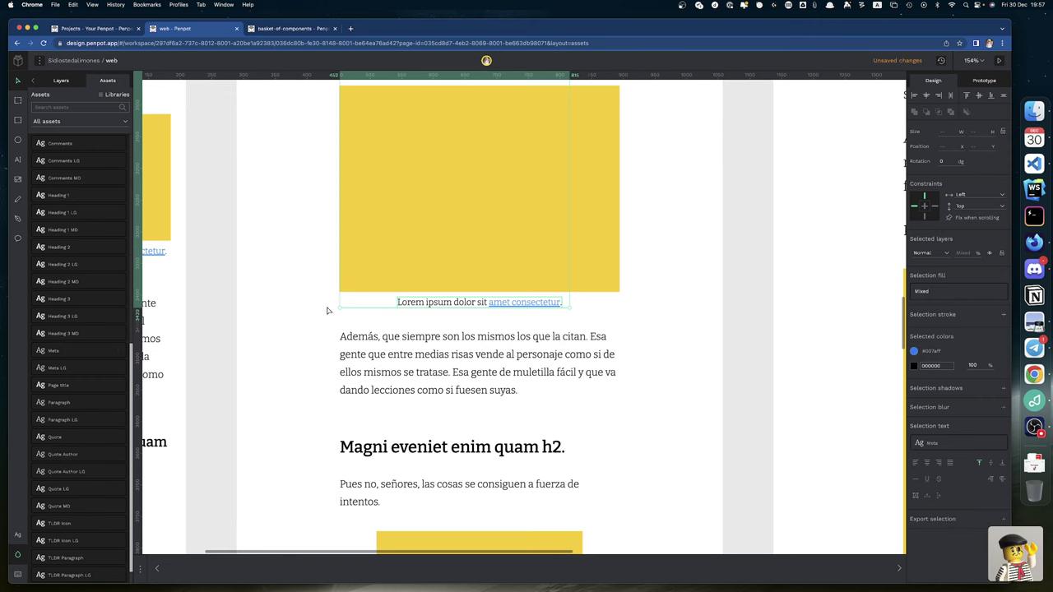
Step: Apply the Big Paragraph MD typography to the quoted intro line below the tablet post's photo credit
scroll(344, 301, "up", 5)
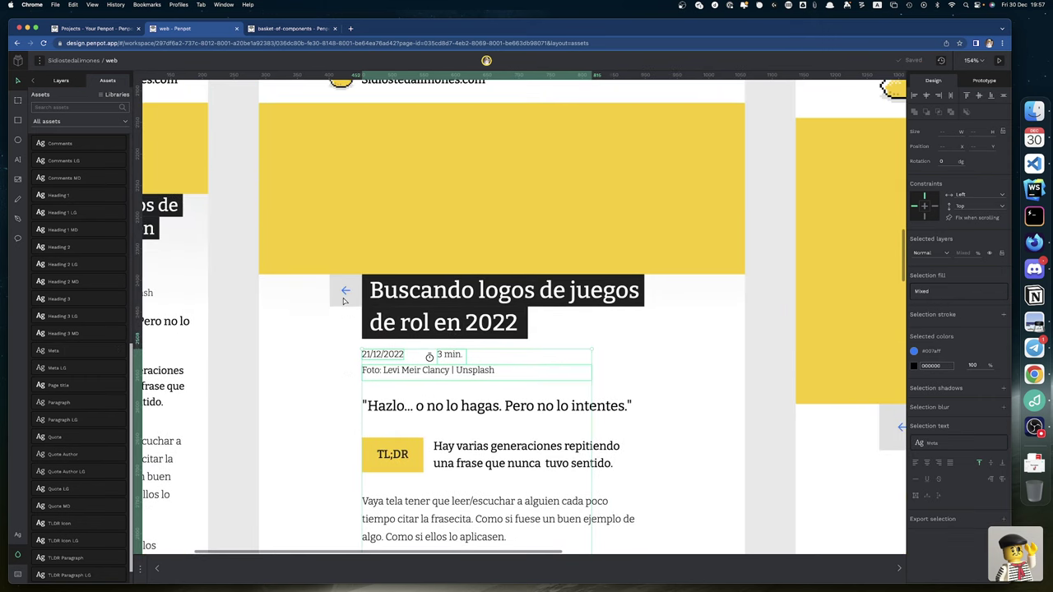
scroll(395, 323, "down", 1)
left_click(398, 326)
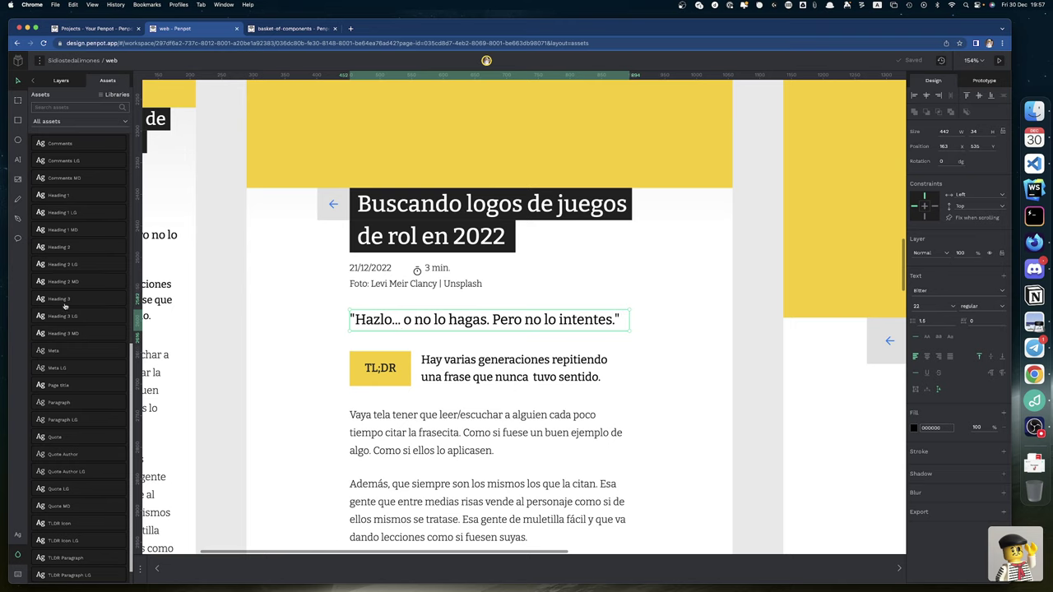
left_click(79, 406)
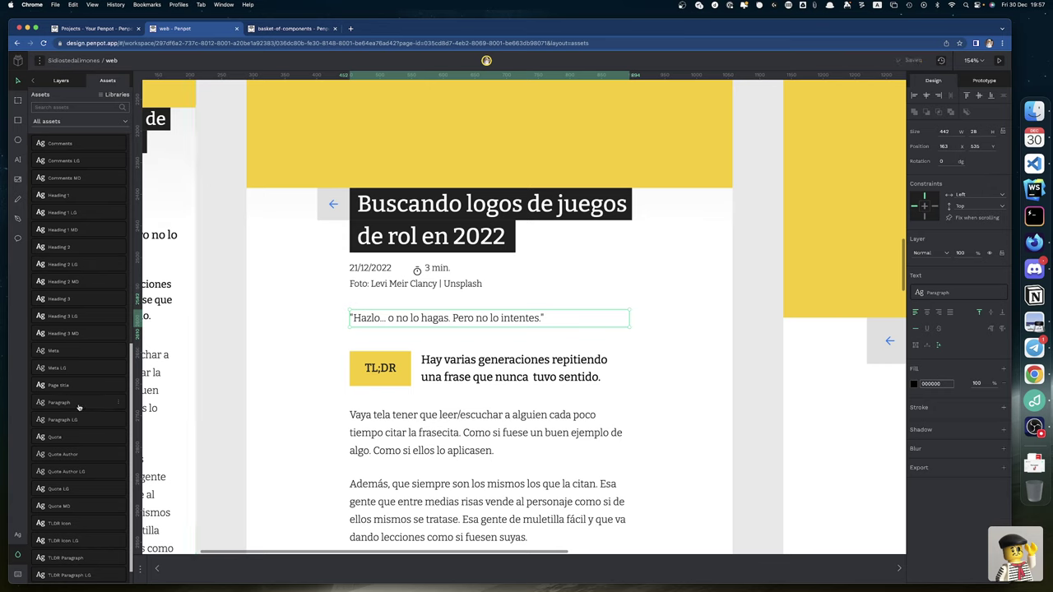
scroll(79, 406, "up", 2)
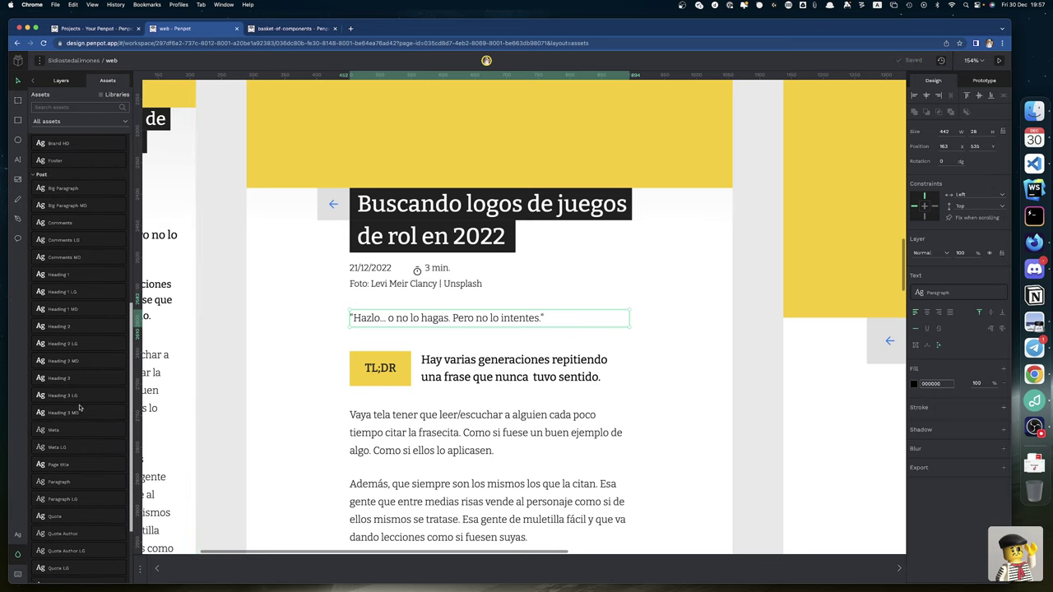
left_click(87, 192)
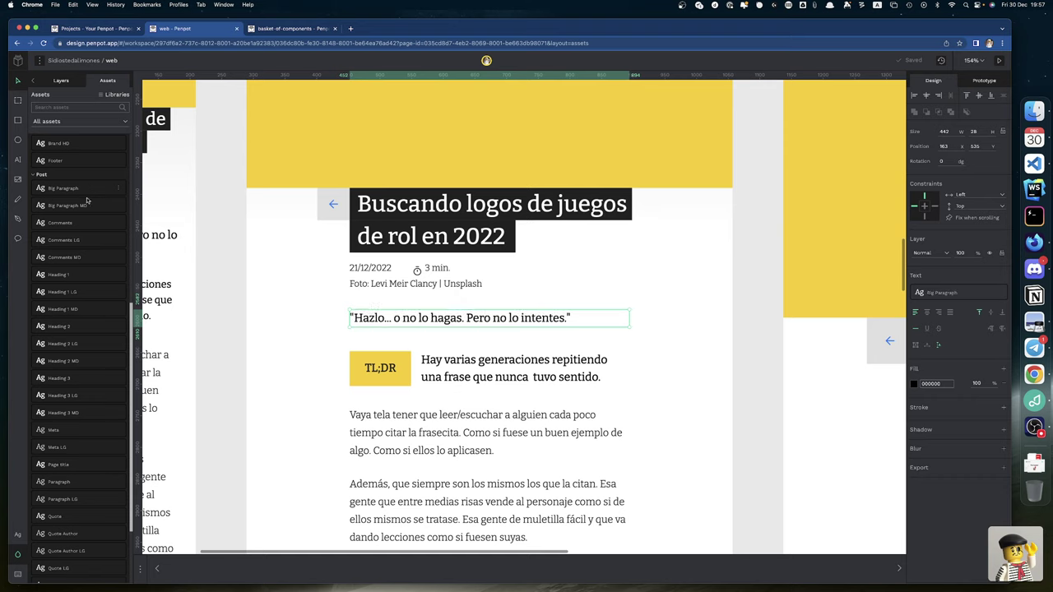
left_click(87, 206)
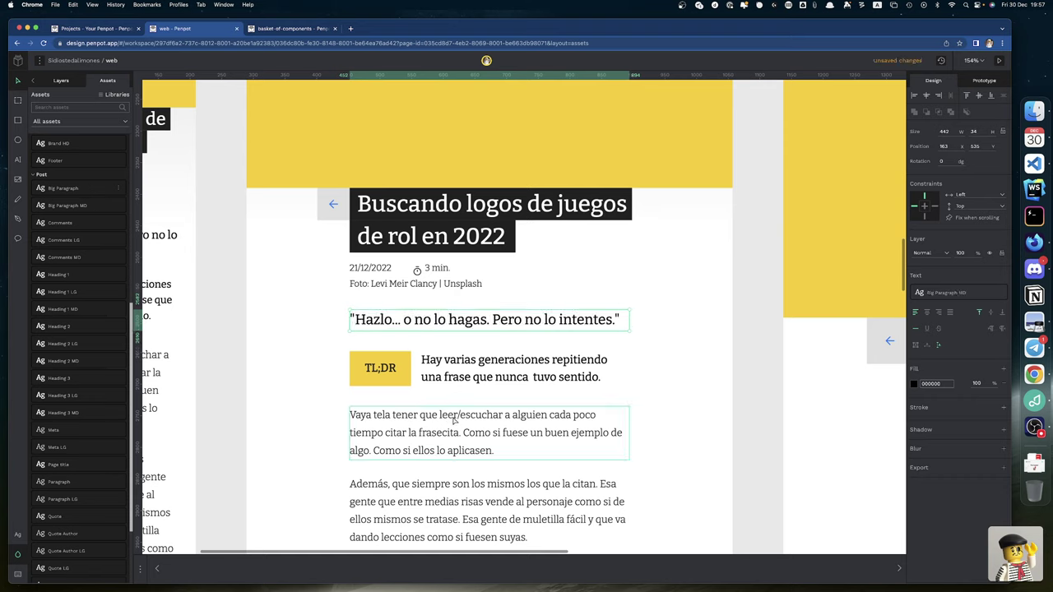
Step: Apply the TLDR Icon typography to the tablet post's TL;DR label and select the summary text beside it
scroll(411, 386, "down", 2)
left_click(368, 345)
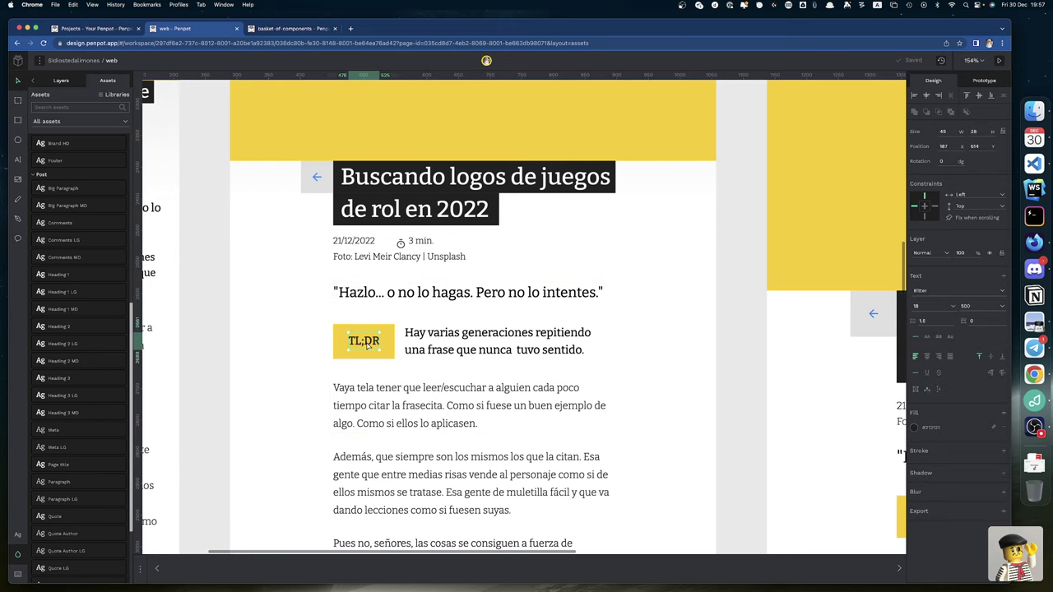
scroll(75, 469, "down", 4)
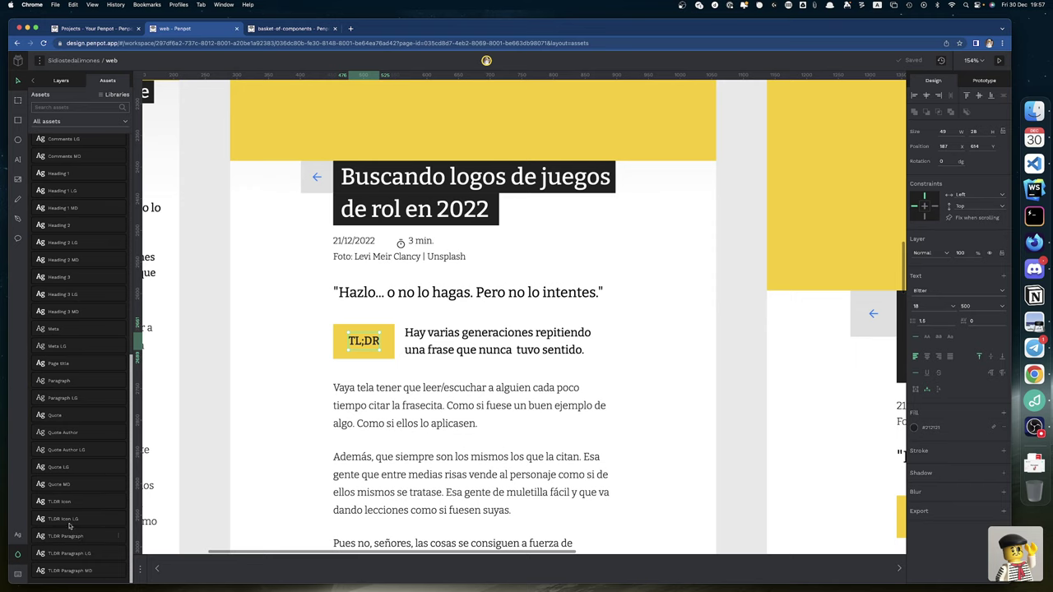
left_click(66, 505)
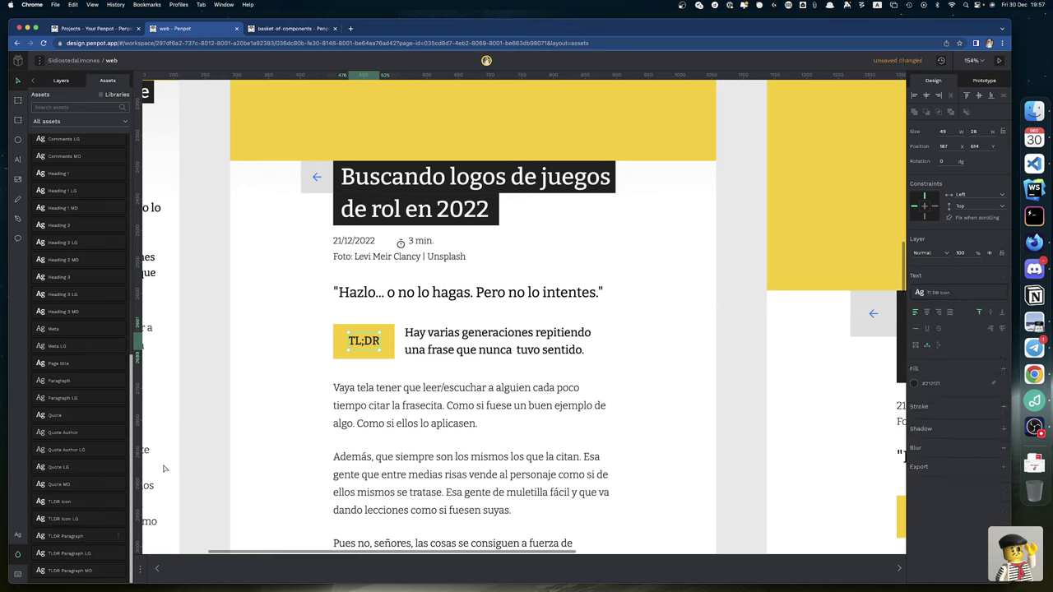
key("Tab")
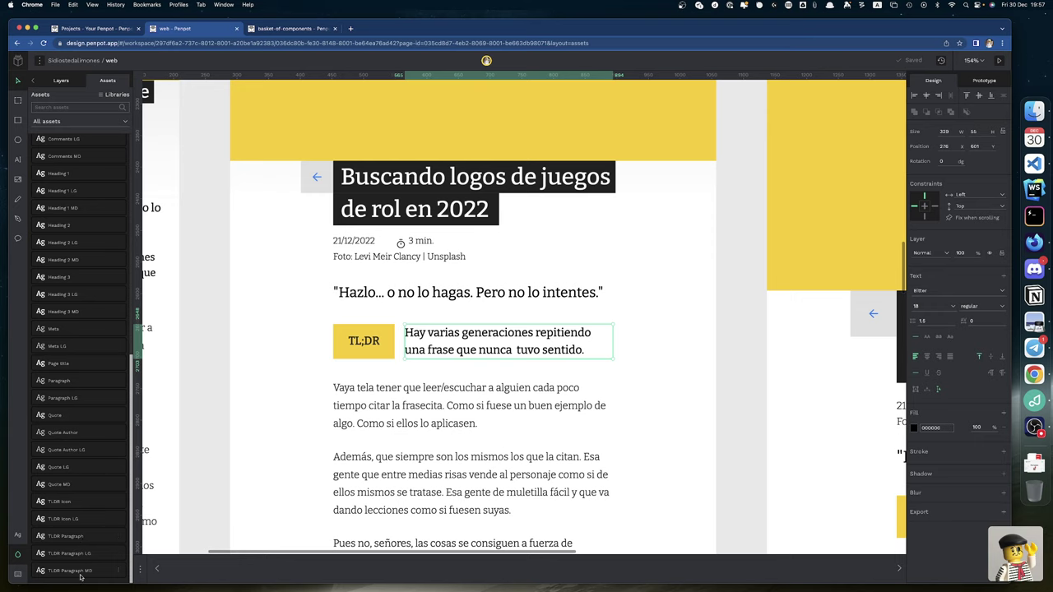
Step: Apply the Paragraph typography to all body paragraphs of the tablet post, from below the TL;DR block to after the divider
left_click(379, 412)
scroll(380, 413, "down", 1)
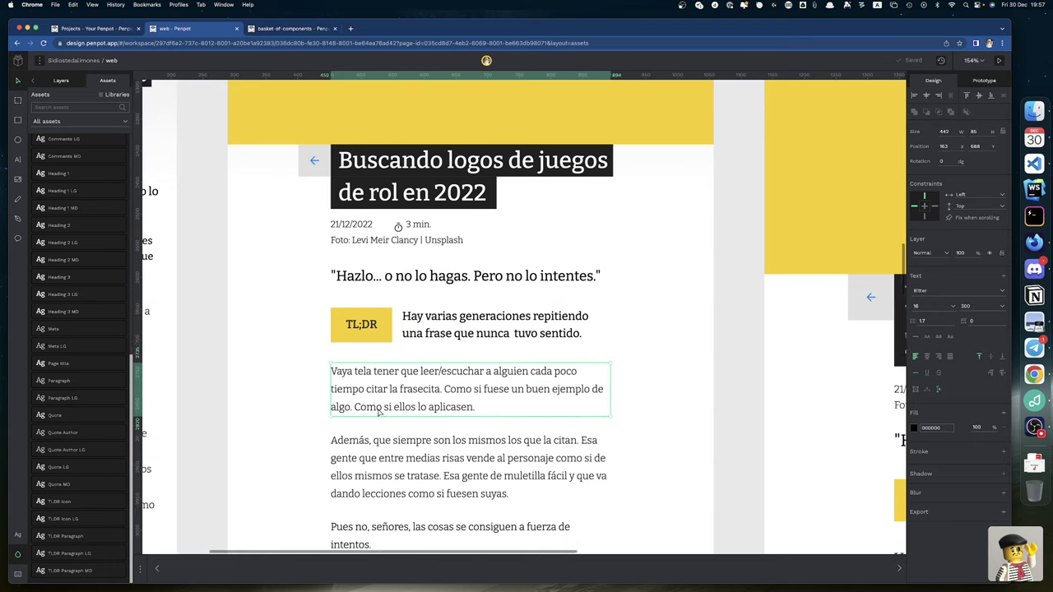
scroll(379, 413, "down", 5)
left_click(383, 345, "shift")
left_click(375, 390, "shift")
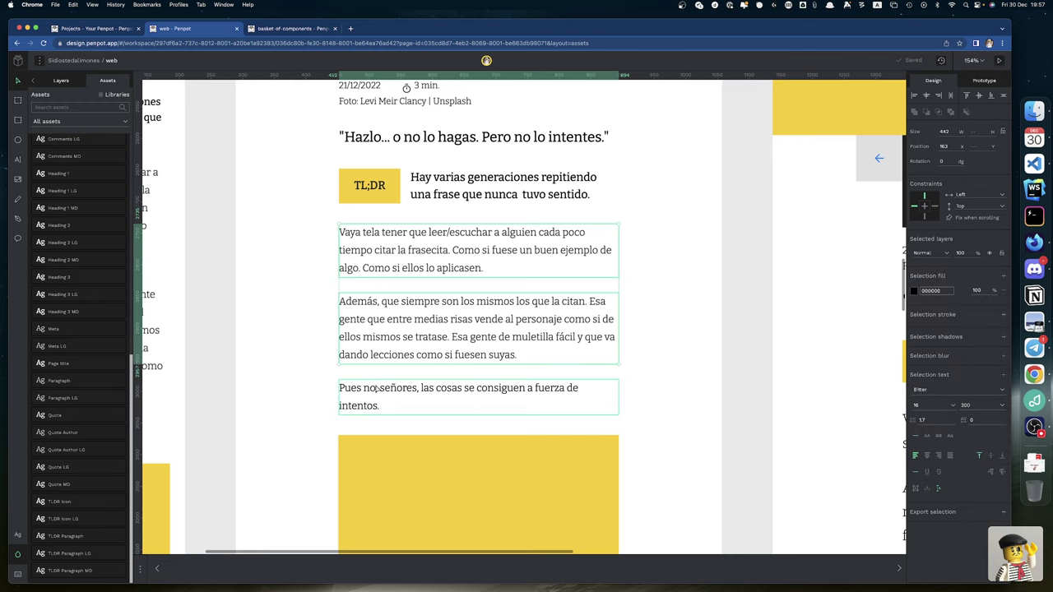
scroll(375, 390, "down", 8)
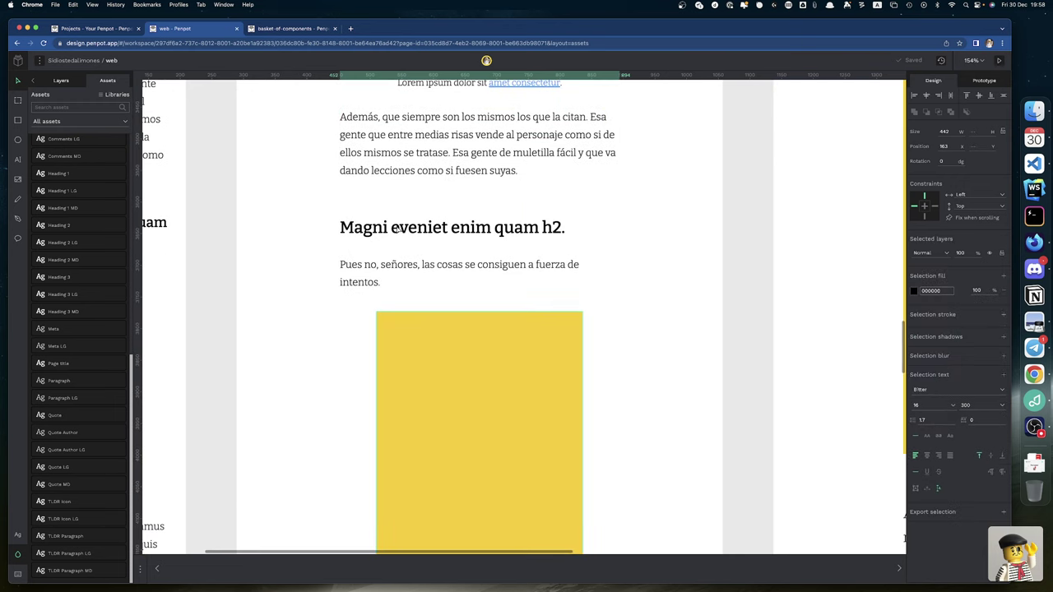
left_click(388, 155, "shift")
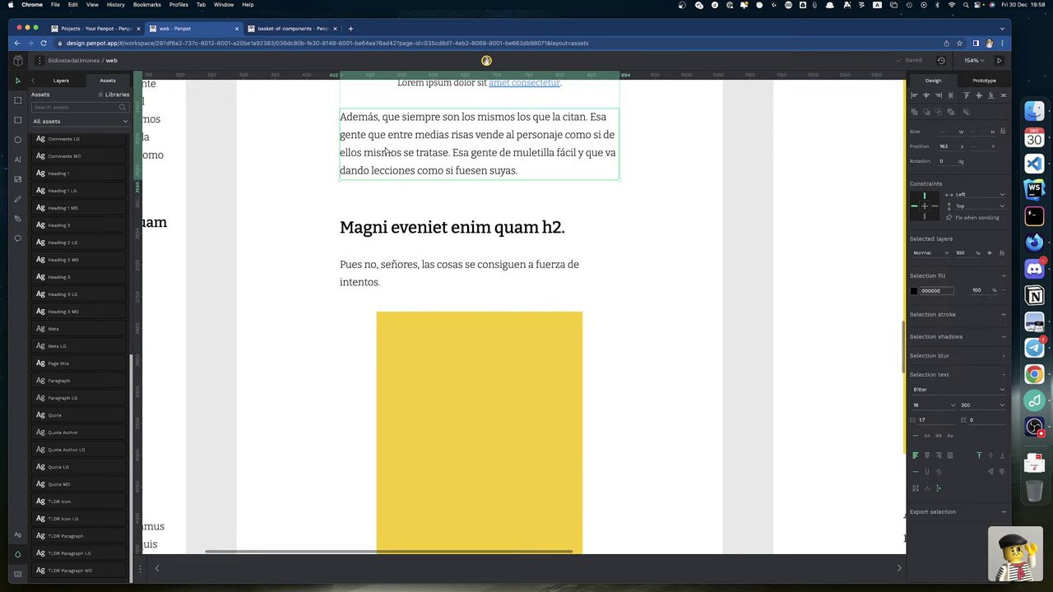
left_click(372, 265, "shift")
scroll(375, 279, "down", 12)
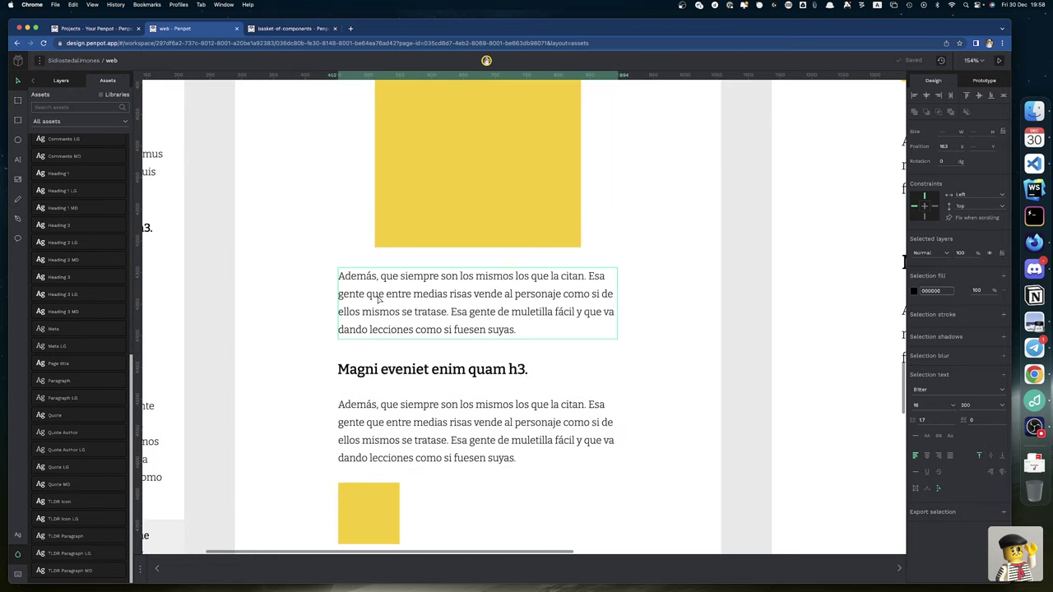
left_click(379, 300, "shift")
left_click(397, 444, "shift")
scroll(397, 444, "down", 2)
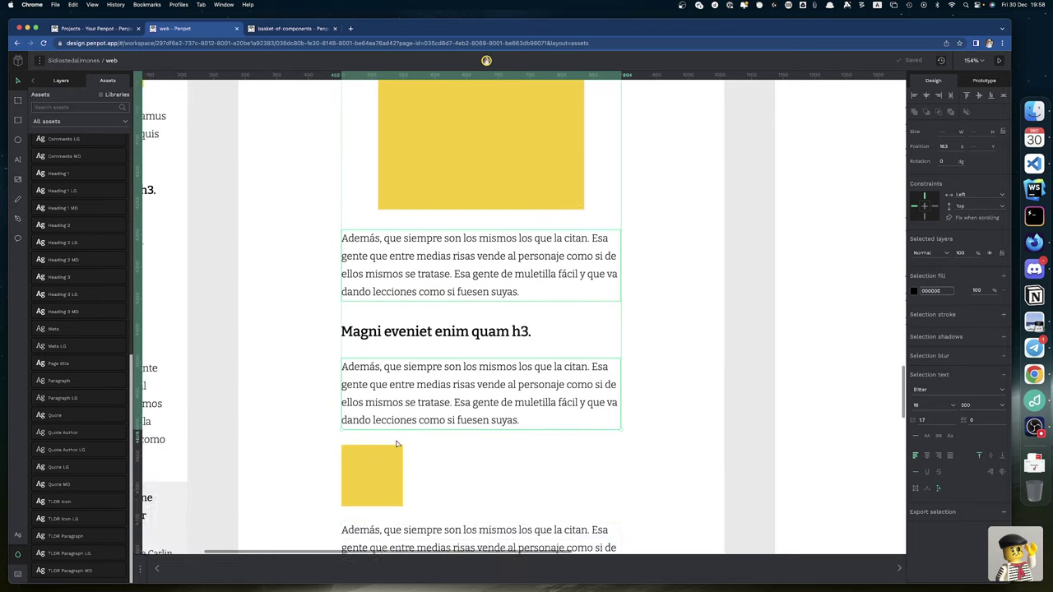
scroll(397, 444, "down", 12)
left_click(416, 247, "shift")
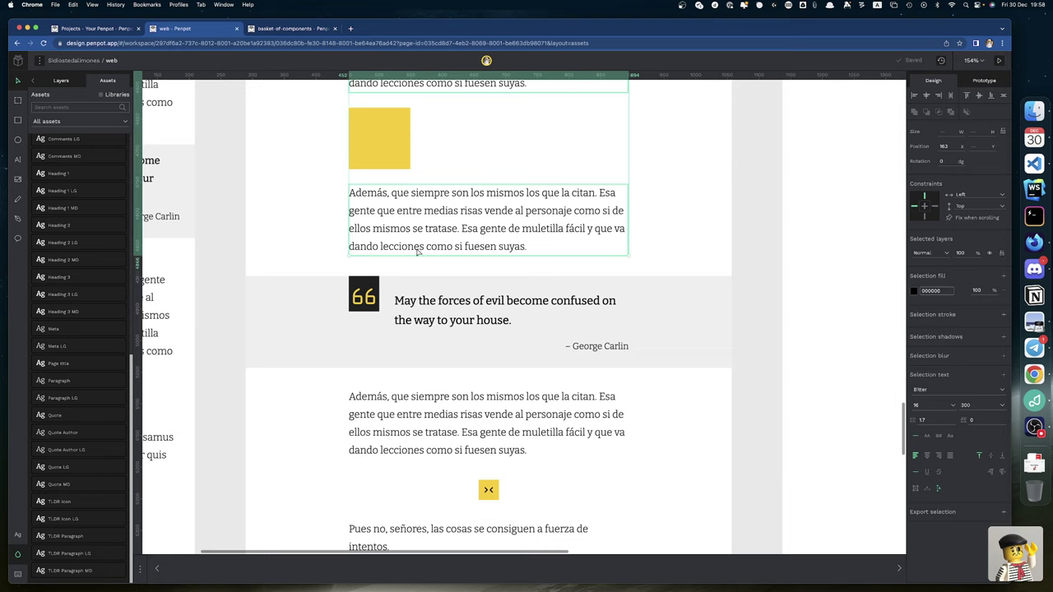
left_click(418, 393, "shift")
scroll(415, 398, "down", 7)
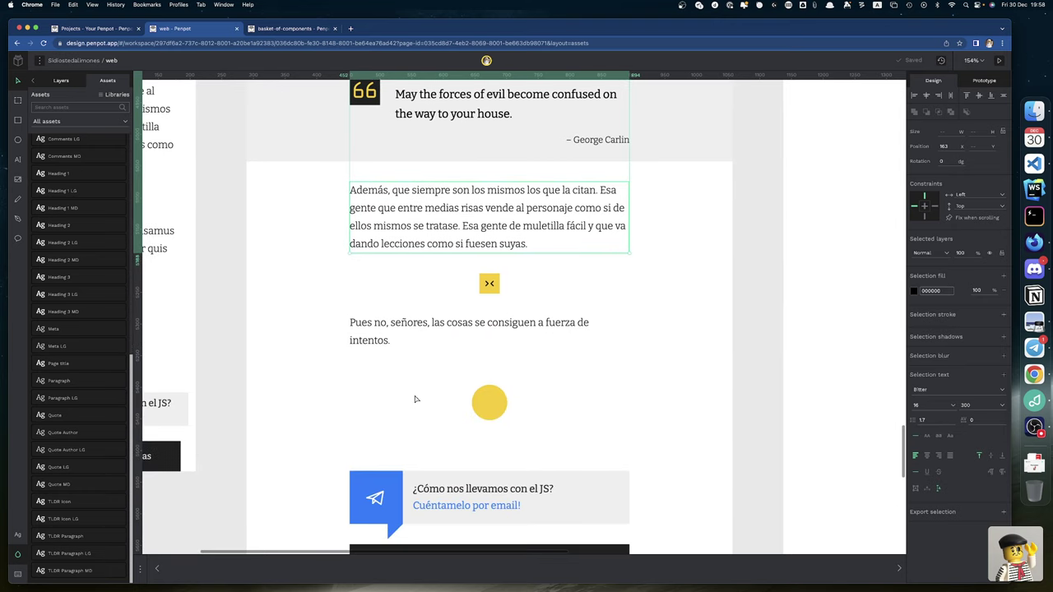
left_click(402, 323, "shift")
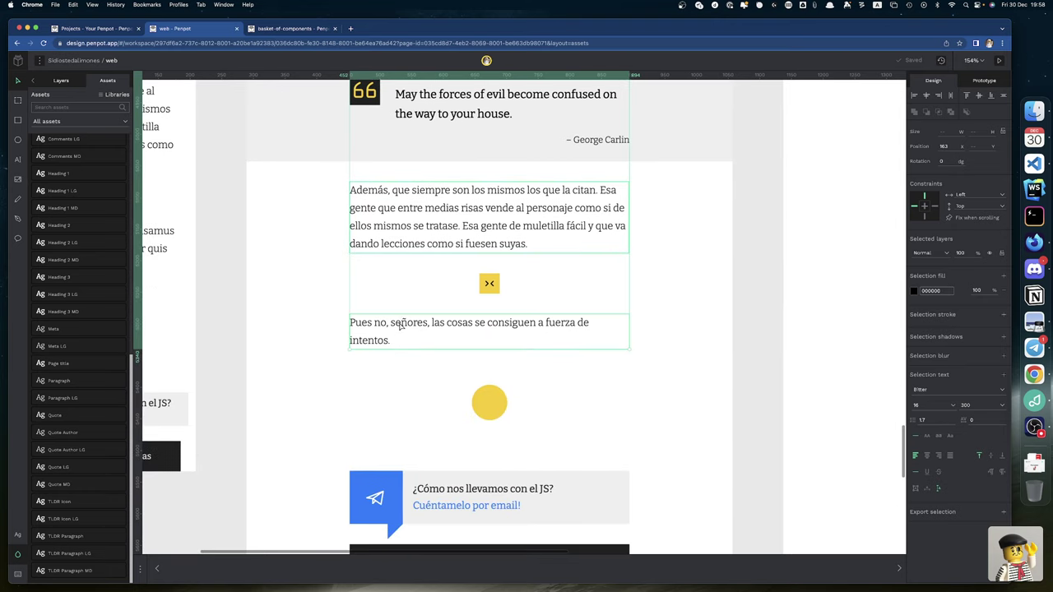
left_click(76, 382)
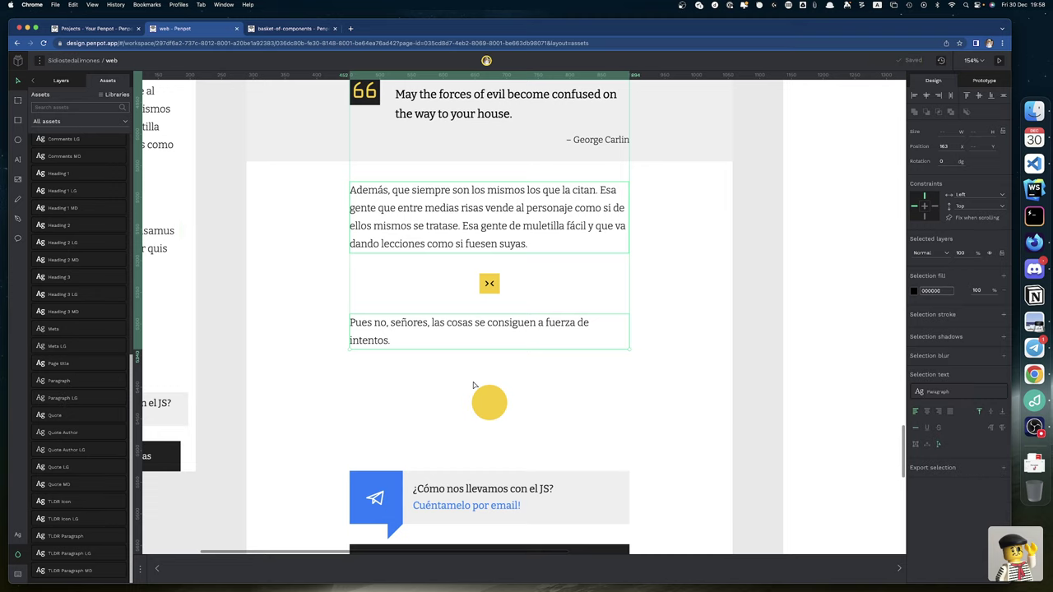
Step: Review the tablet post between its footer and title for texts still without a library typography
scroll(473, 384, "down", 3)
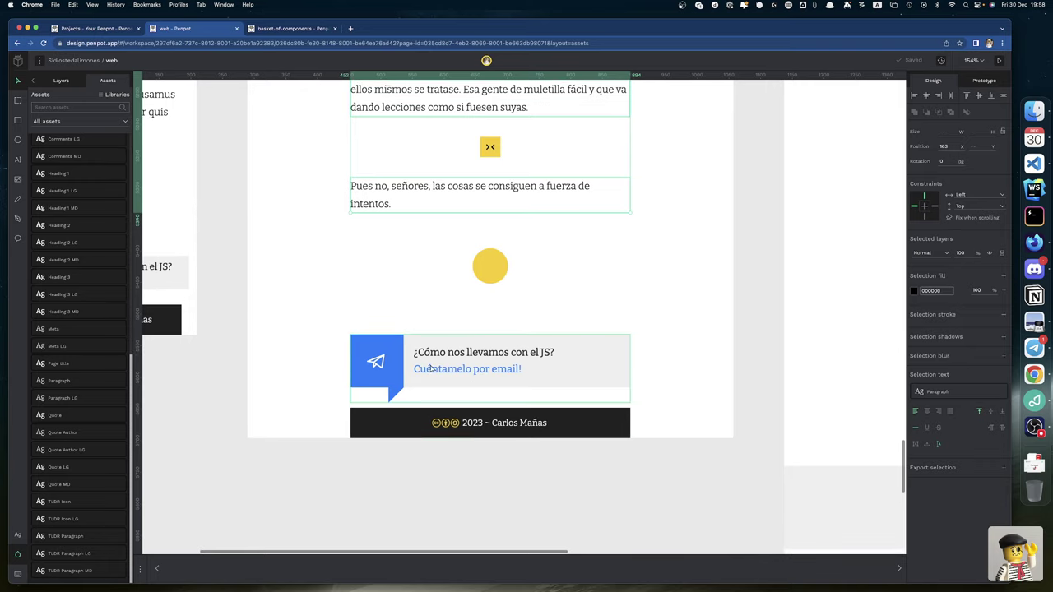
scroll(453, 331, "up", 15)
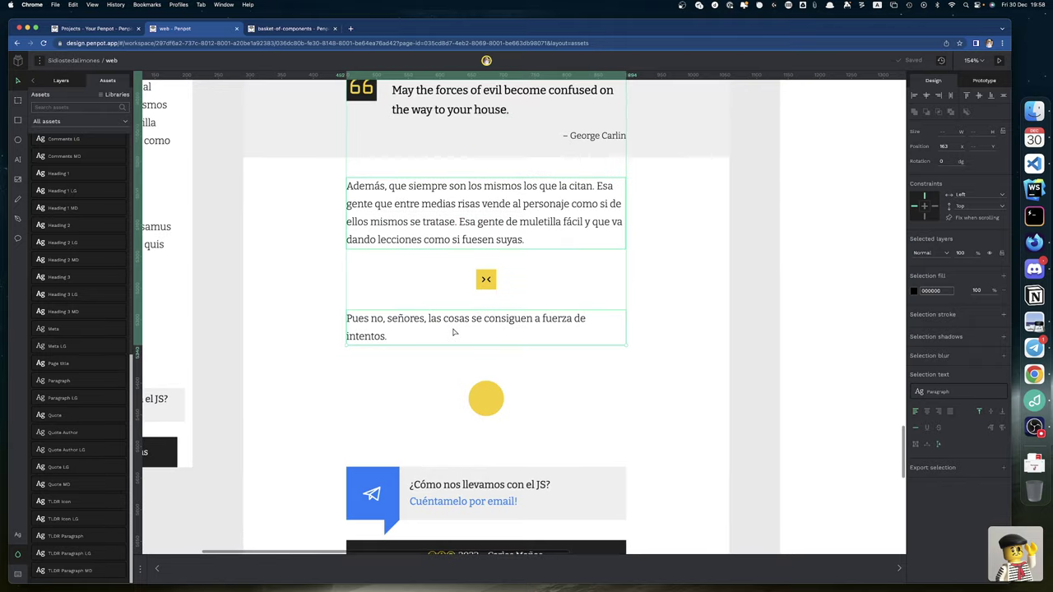
scroll(453, 331, "up", 15)
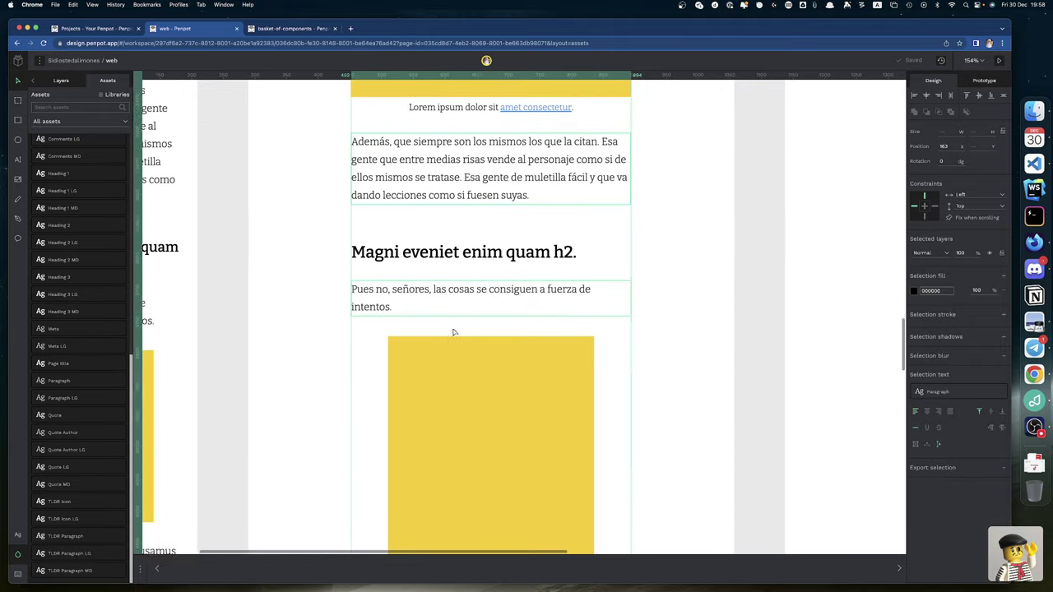
scroll(453, 332, "up", 5)
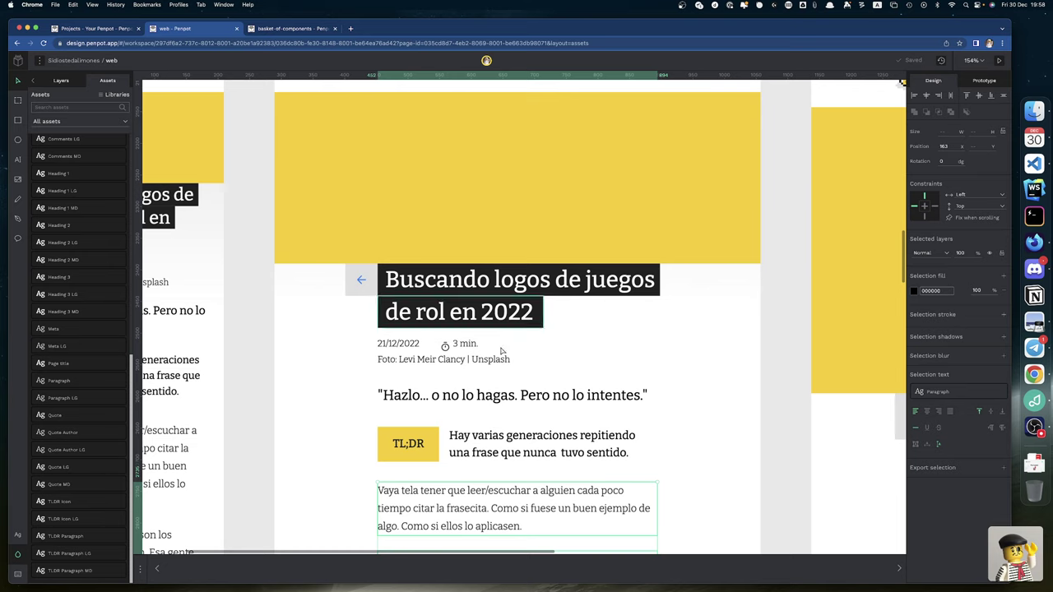
scroll(653, 411, "down", 5)
scroll(650, 406, "down", 10)
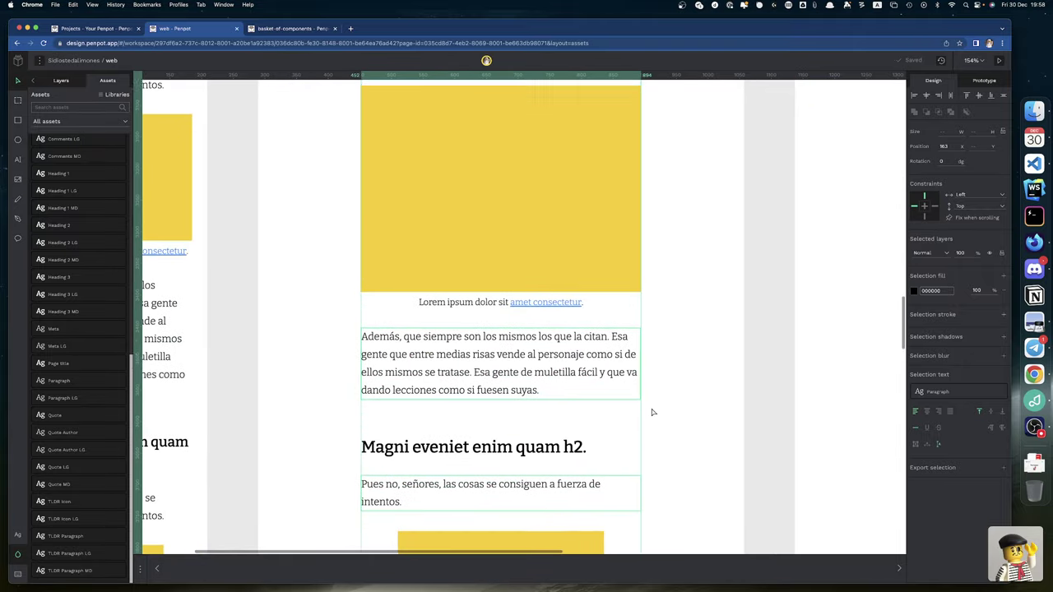
Step: Apply the Heading 2 MD typography to the tablet post's h2 heading and Heading 3 MD to its h3 heading
left_click(533, 363)
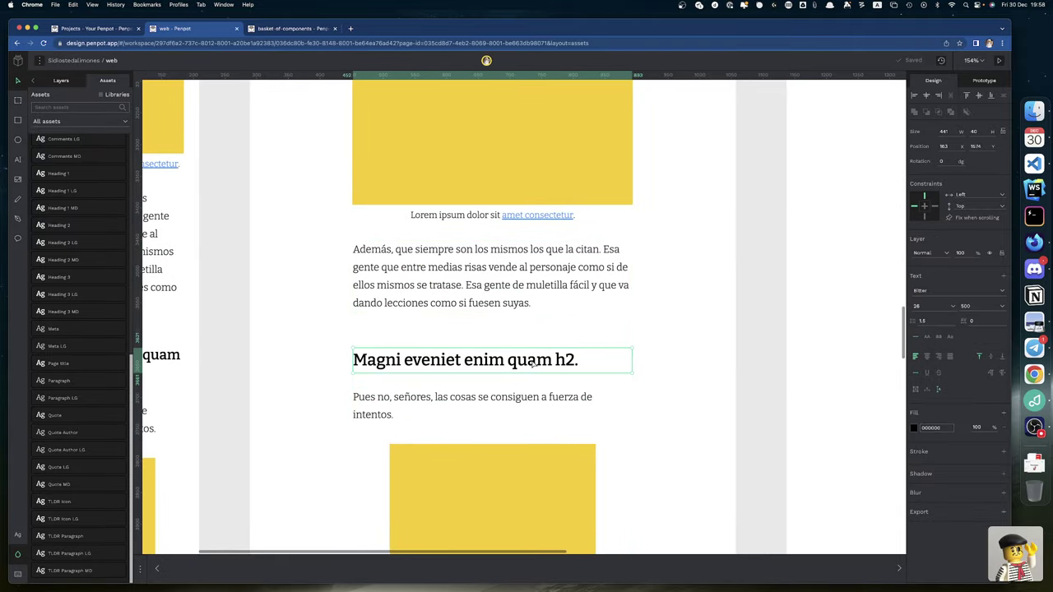
left_click(75, 262)
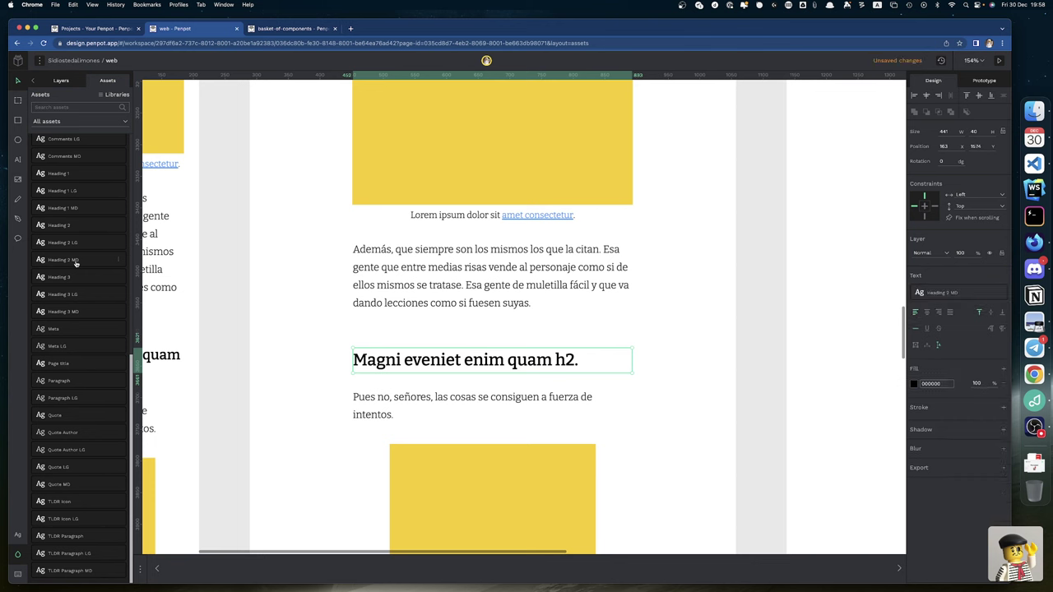
scroll(421, 419, "down", 10)
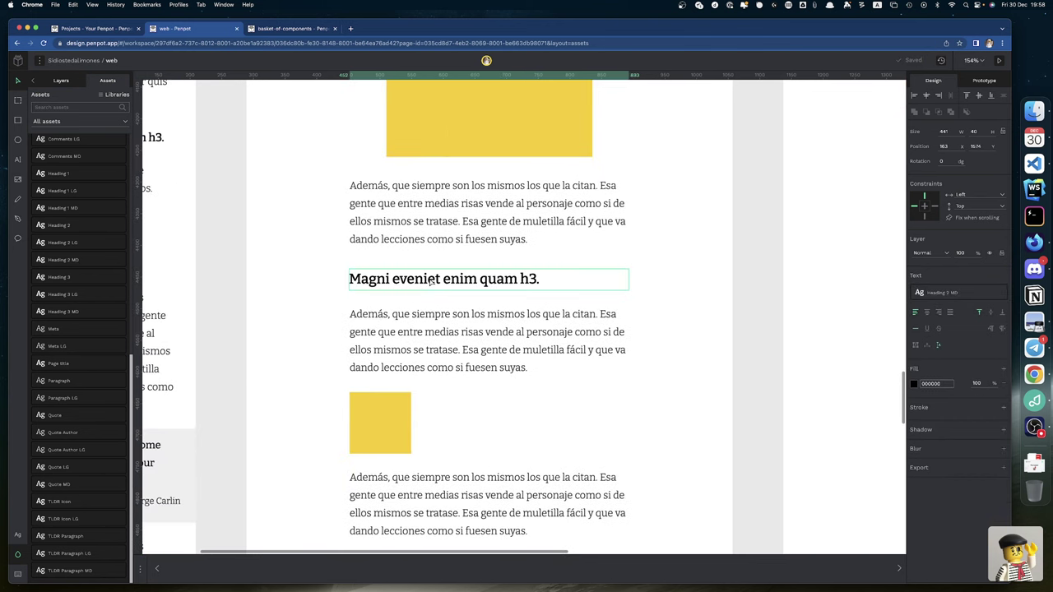
left_click(431, 282)
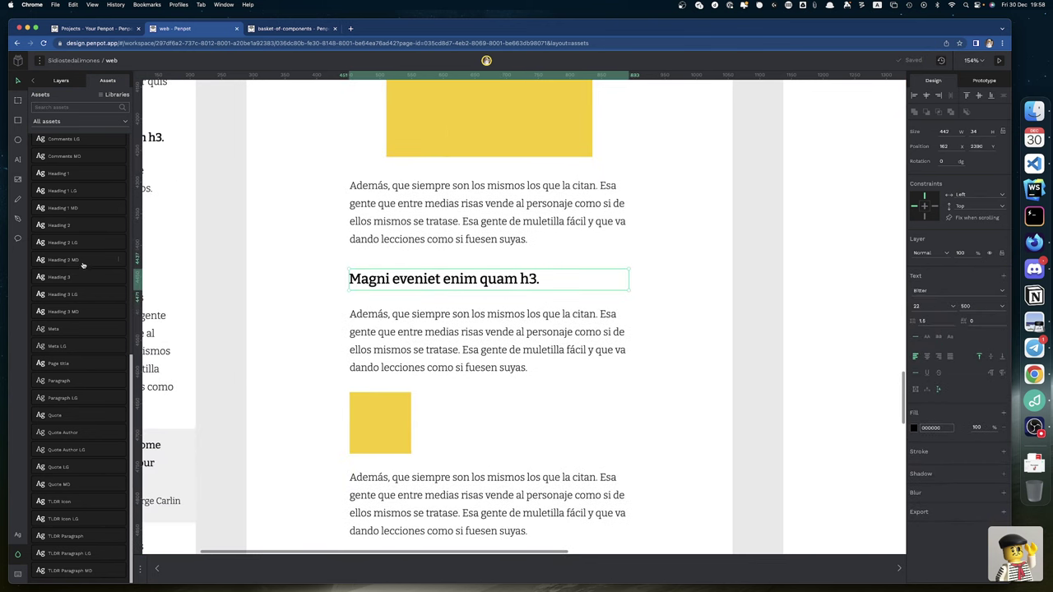
left_click(78, 312)
Step: Apply the Quote MD typography to the tablet post's quote text and Quote Author to the attribution below it
scroll(429, 400, "down", 10)
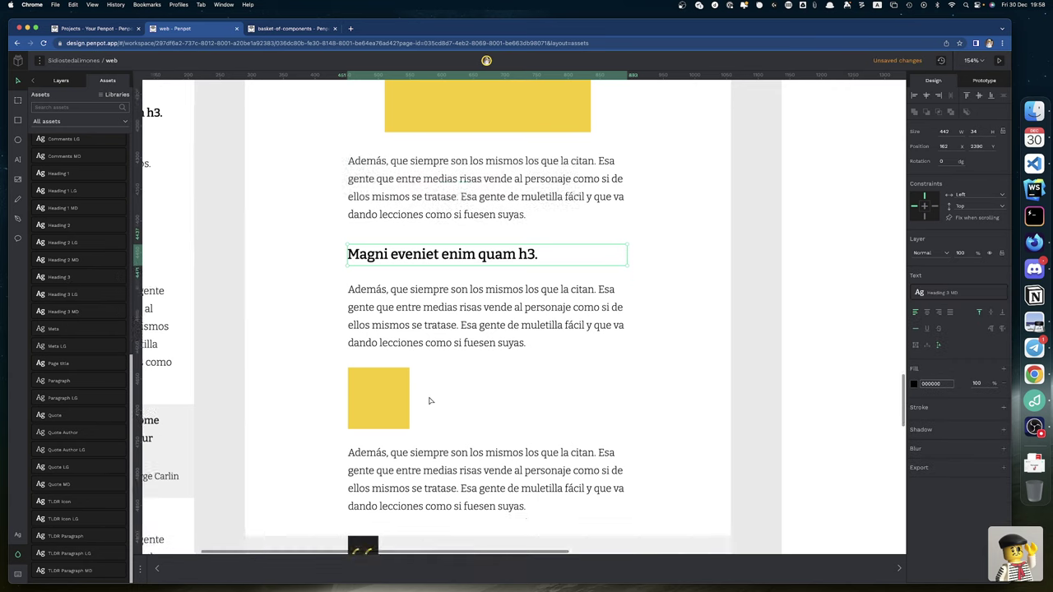
scroll(429, 401, "up", 8)
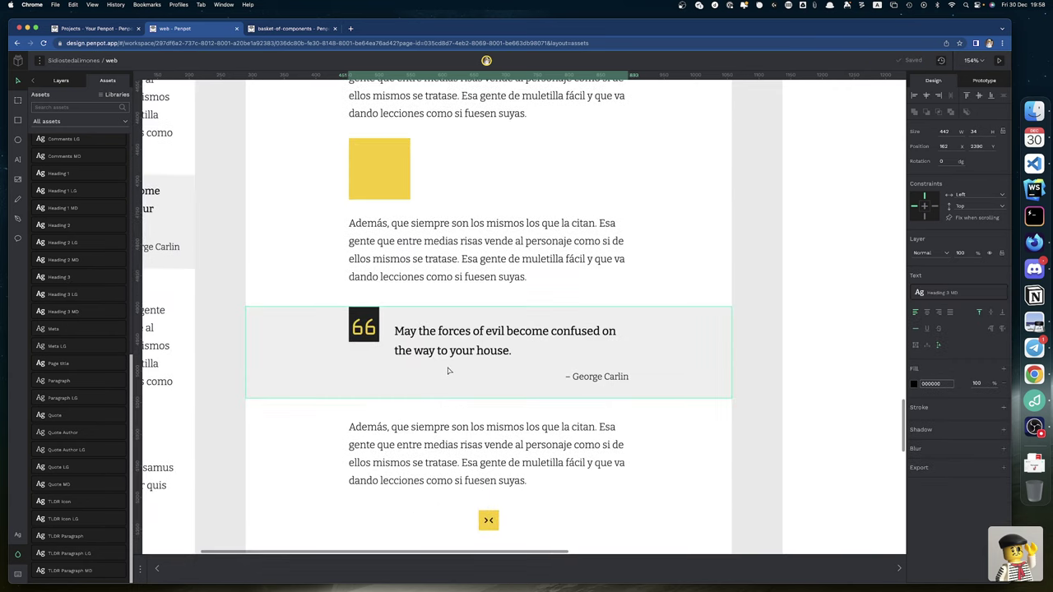
double_click(458, 352)
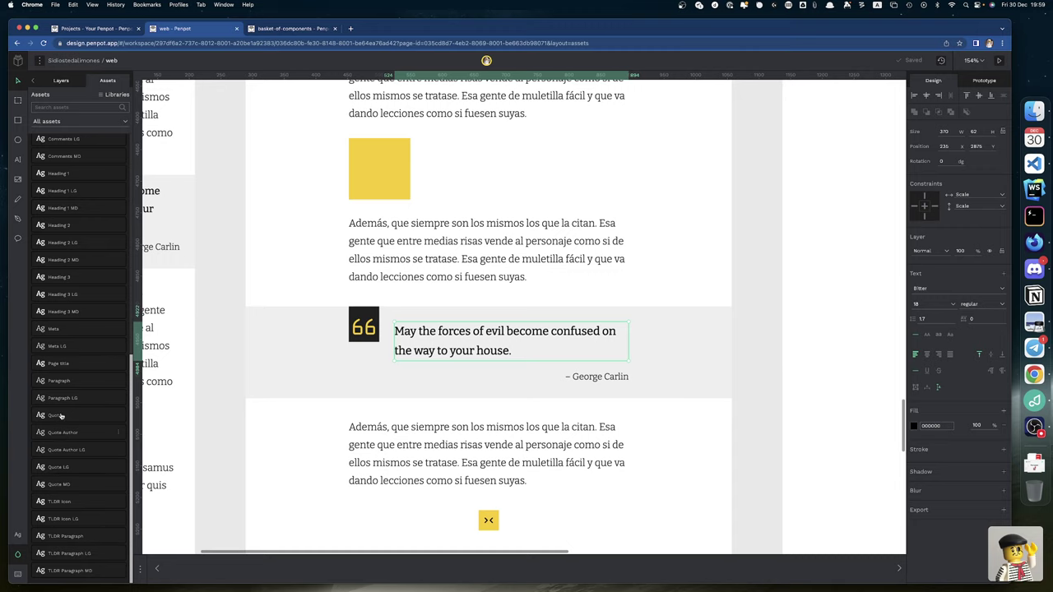
left_click(70, 485)
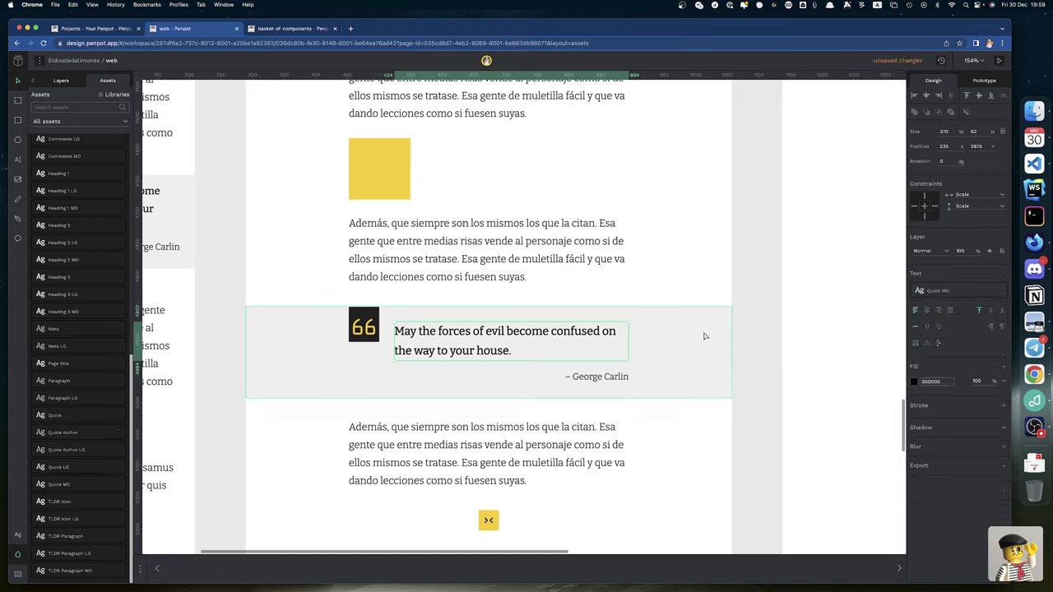
left_click(591, 379)
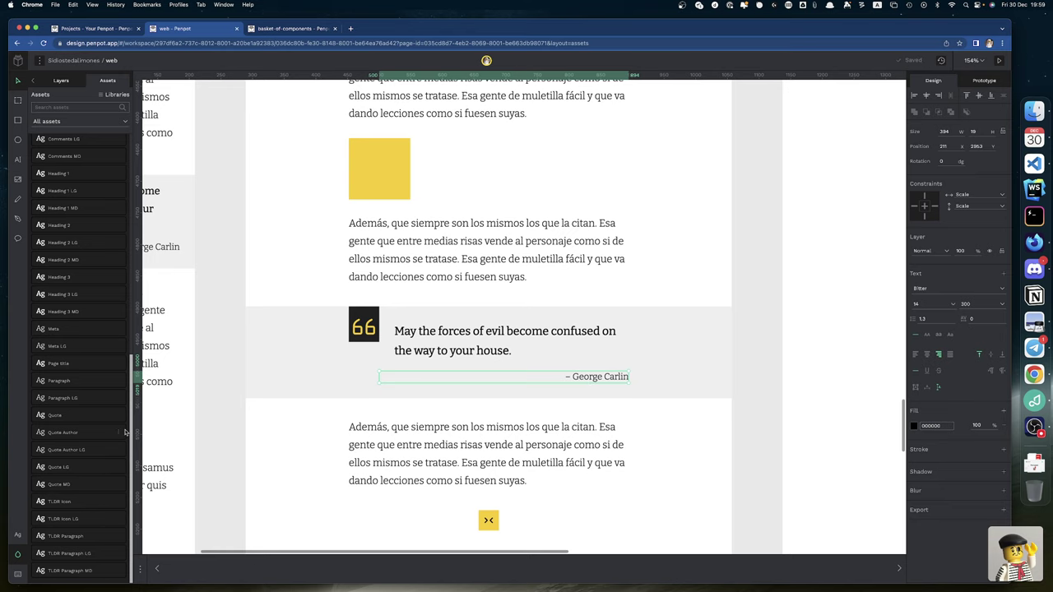
left_click(63, 432)
Step: Apply the Meta LG typography to the desktop post's date, reading time, photo credit and large image caption together
scroll(492, 420, "right", 5)
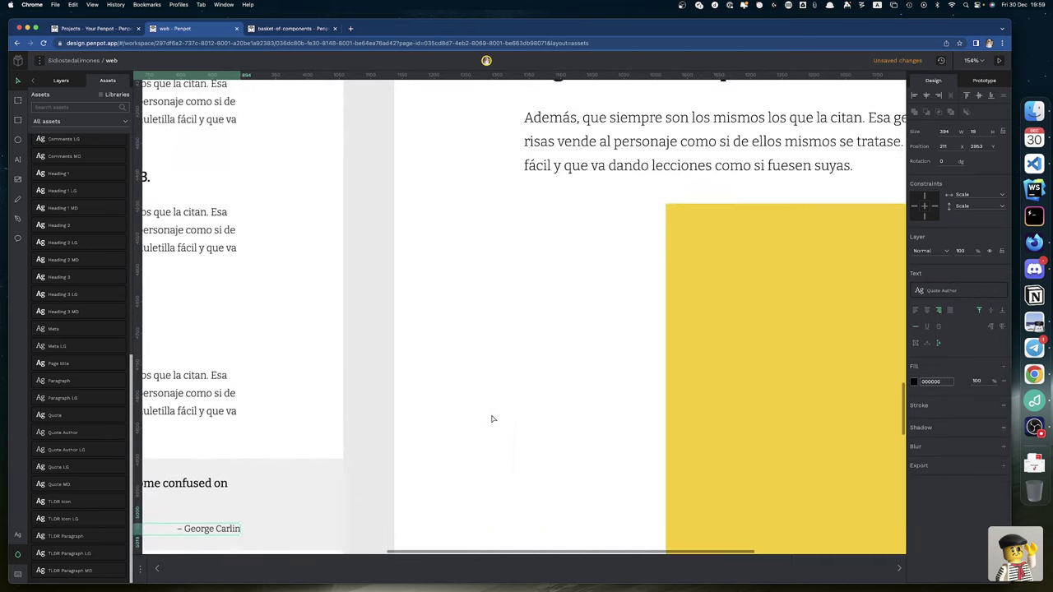
scroll(492, 419, "up", 15)
scroll(492, 420, "up", 5)
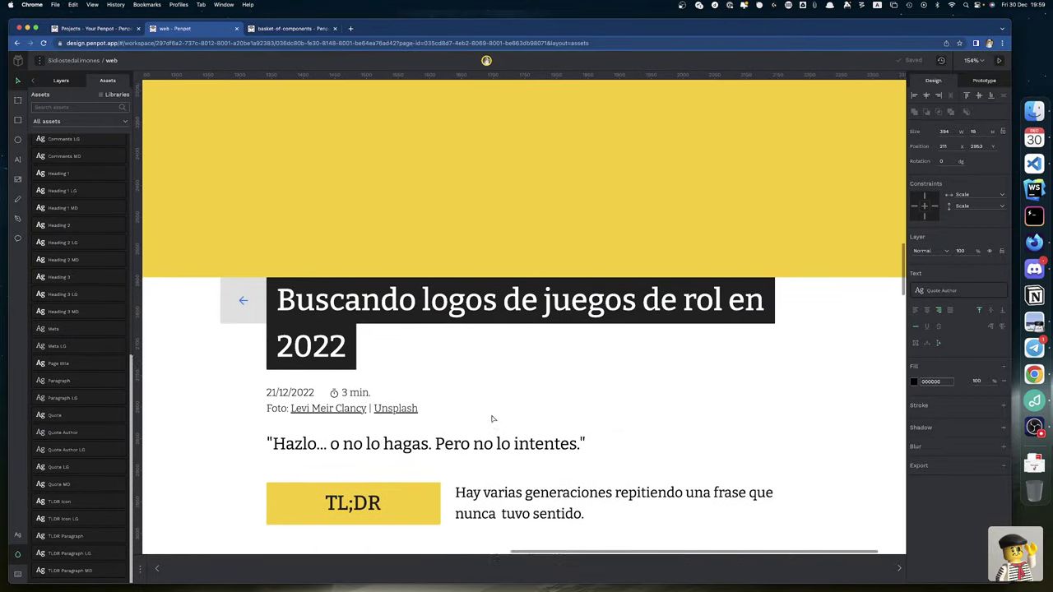
scroll(492, 419, "left", 5)
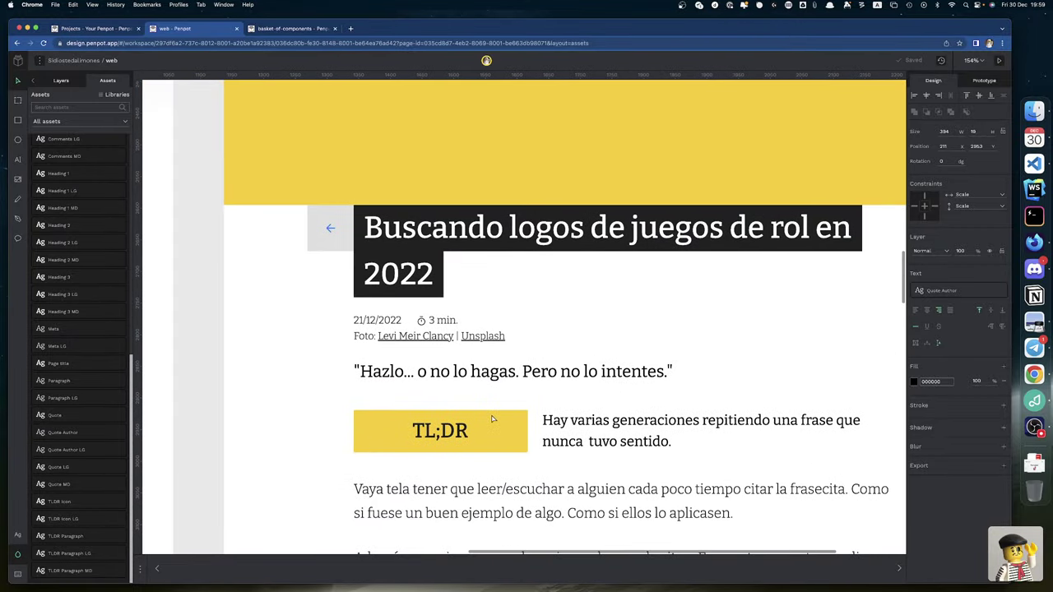
left_click(383, 322)
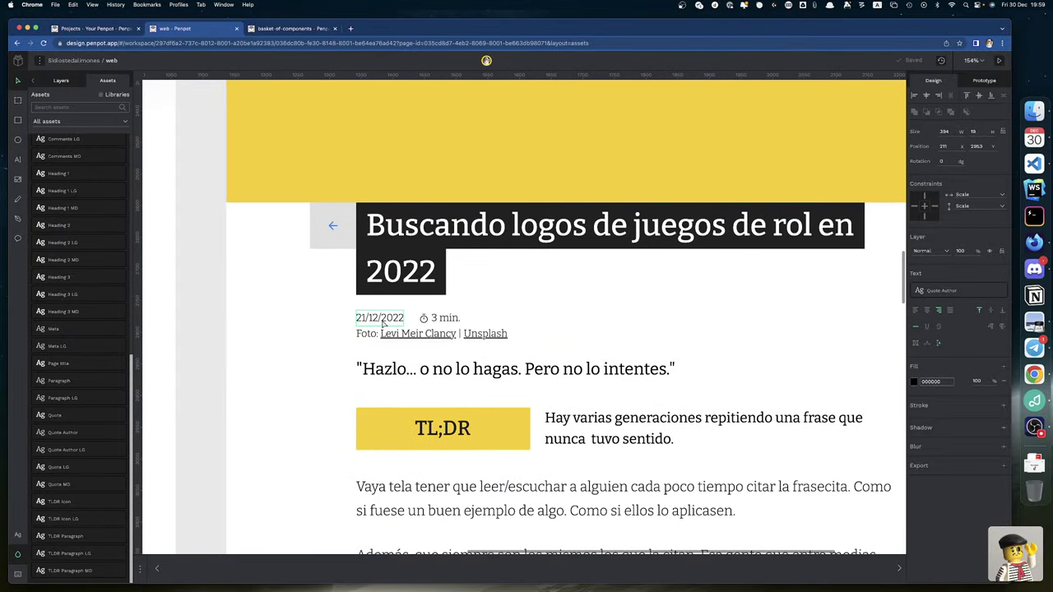
left_click(443, 335, "shift")
scroll(456, 444, "down", 1)
scroll(456, 444, "down", 15)
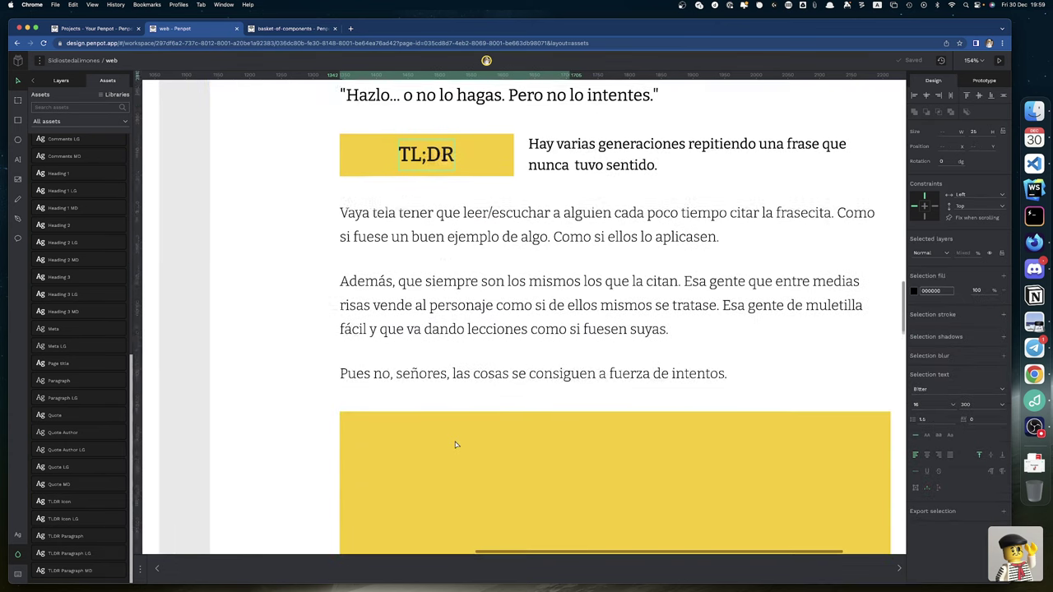
scroll(457, 444, "right", 2)
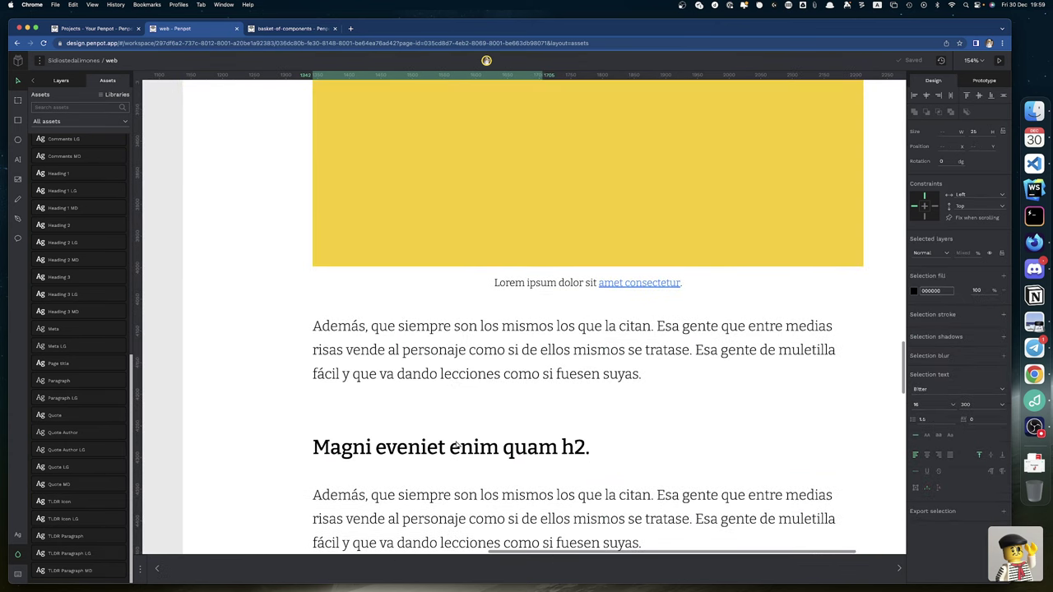
left_click(535, 284, "shift")
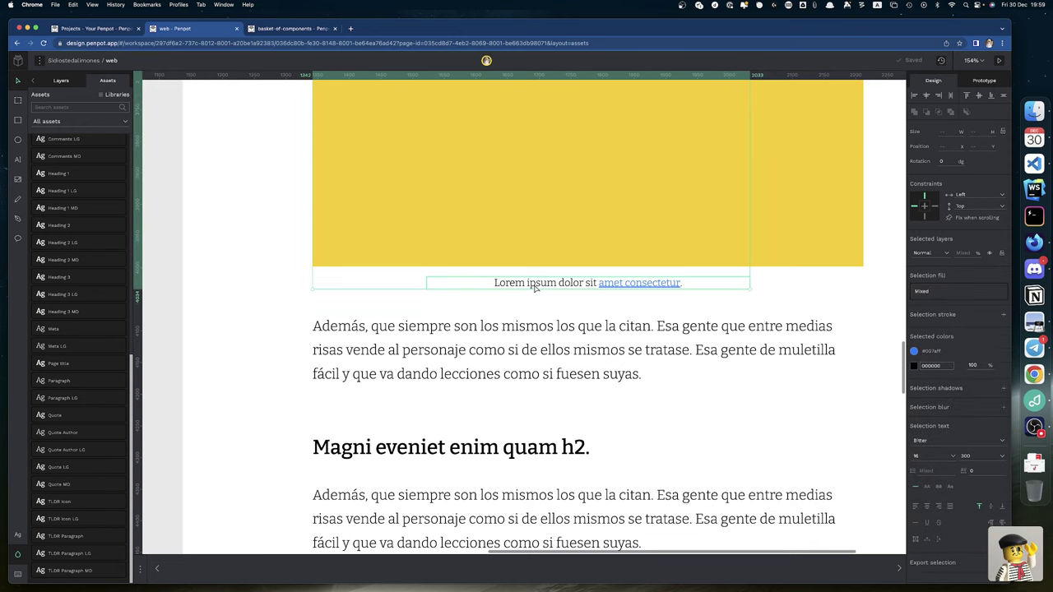
left_click(73, 346)
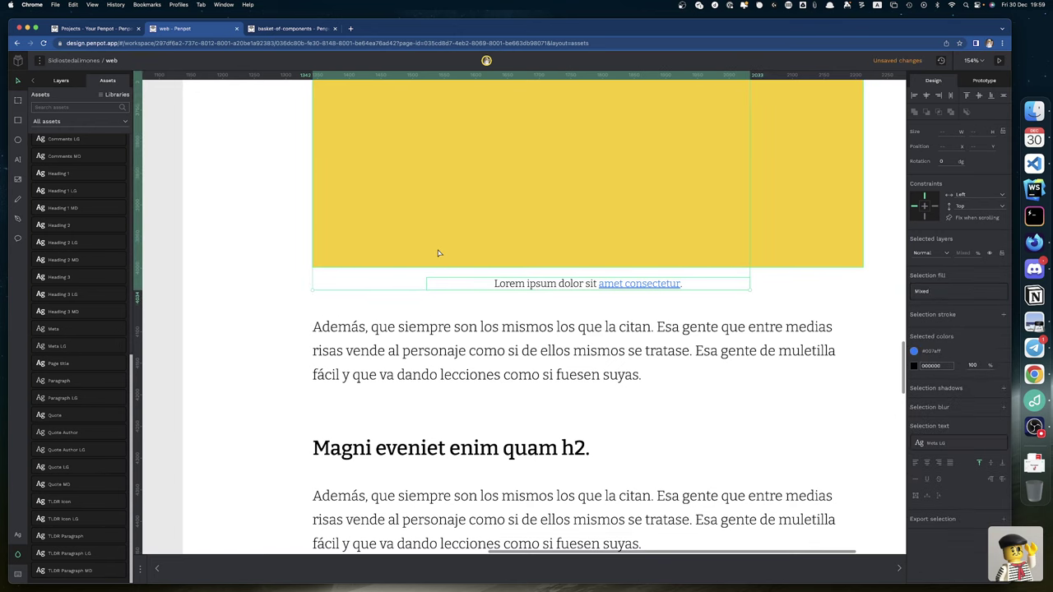
Step: Apply the Heading 1 LG typography to the desktop post's title
scroll(437, 251, "up", 12)
scroll(437, 246, "up", 2)
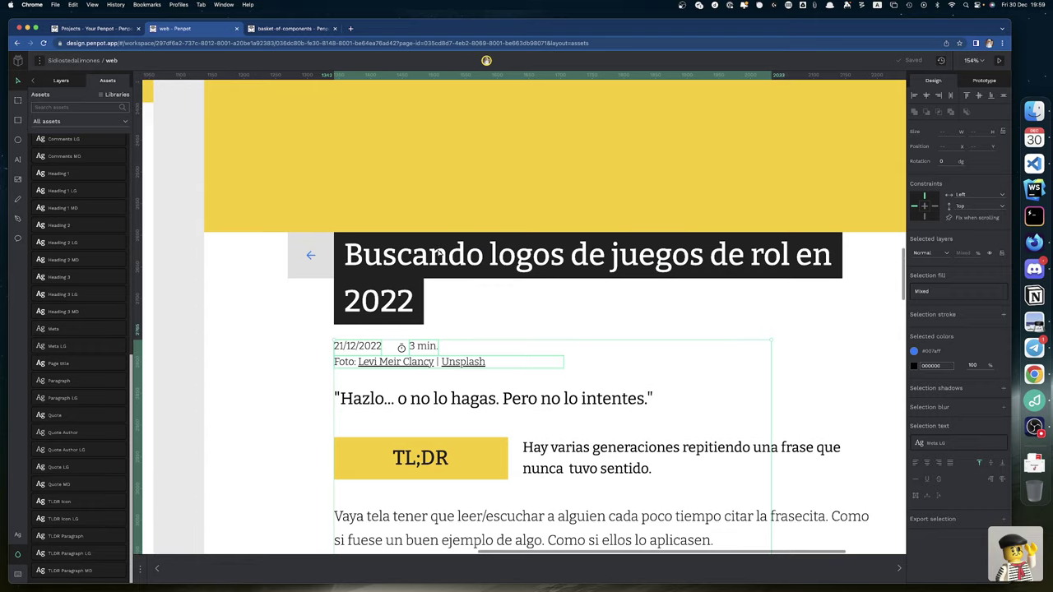
left_click(392, 261)
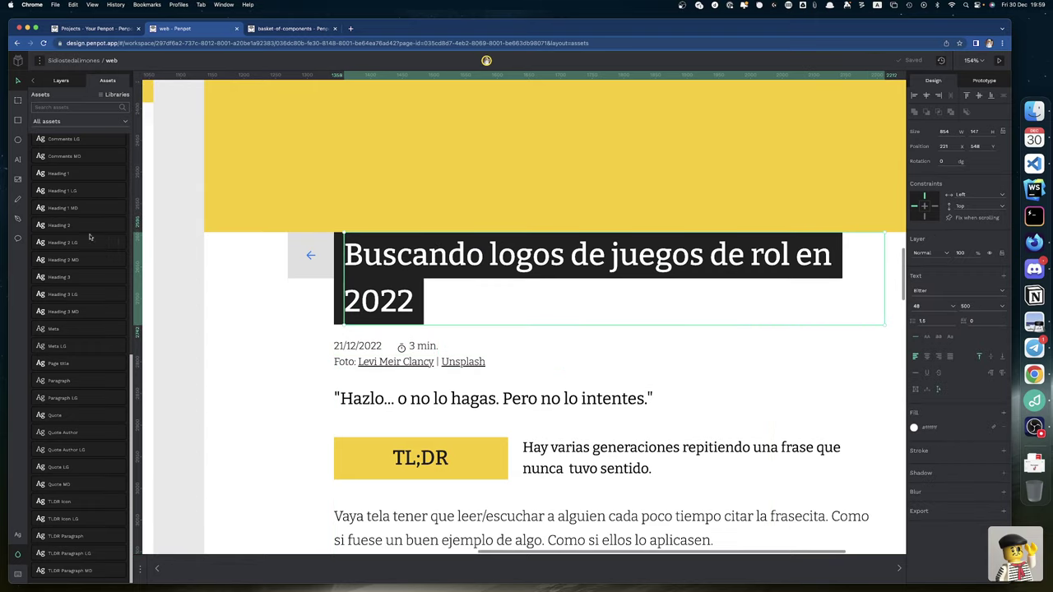
left_click(81, 194)
Step: Apply the Heading 2 LG typography to the desktop post's h2 heading and Heading 3 LG to its h3 heading
scroll(428, 442, "down", 4)
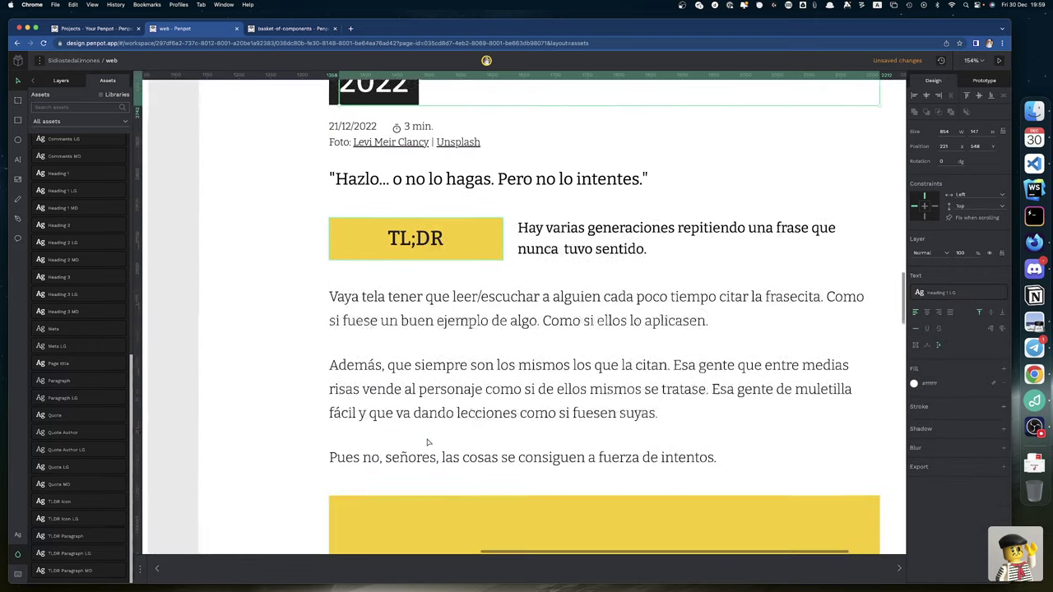
scroll(428, 443, "down", 10)
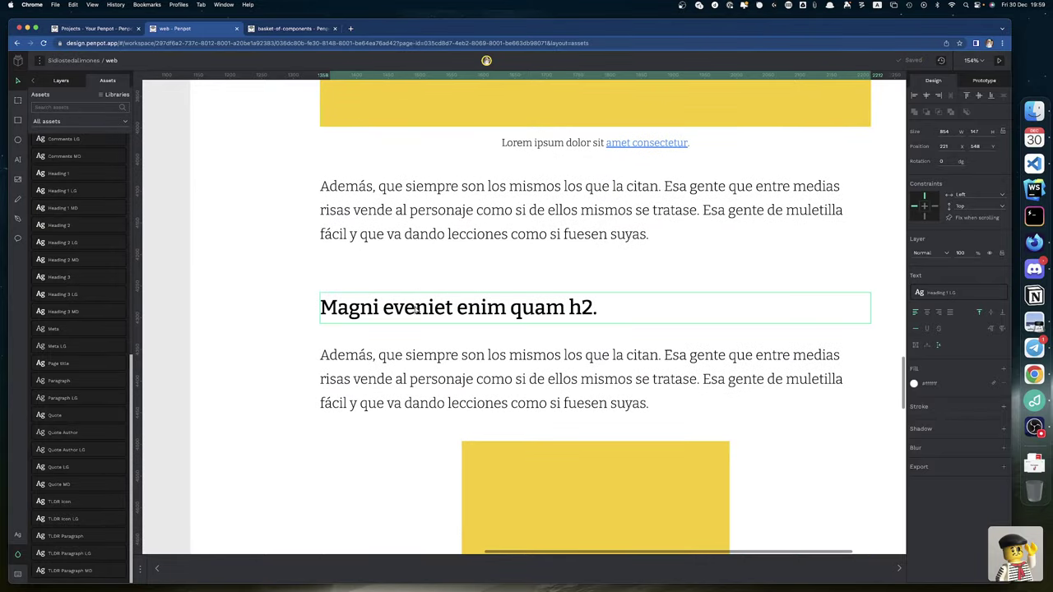
left_click(415, 310)
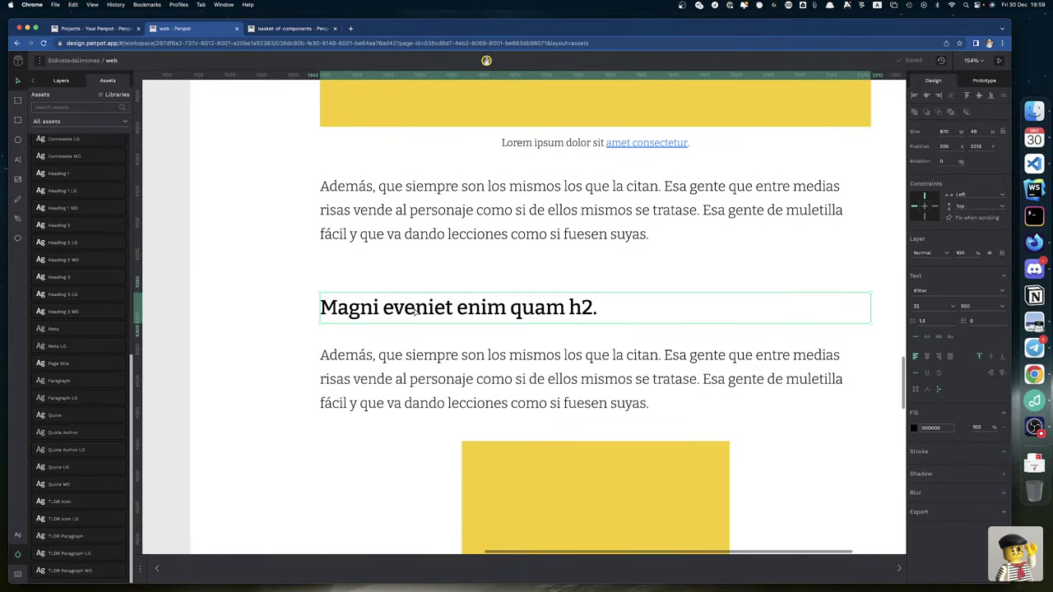
left_click(82, 243)
scroll(409, 456, "down", 7)
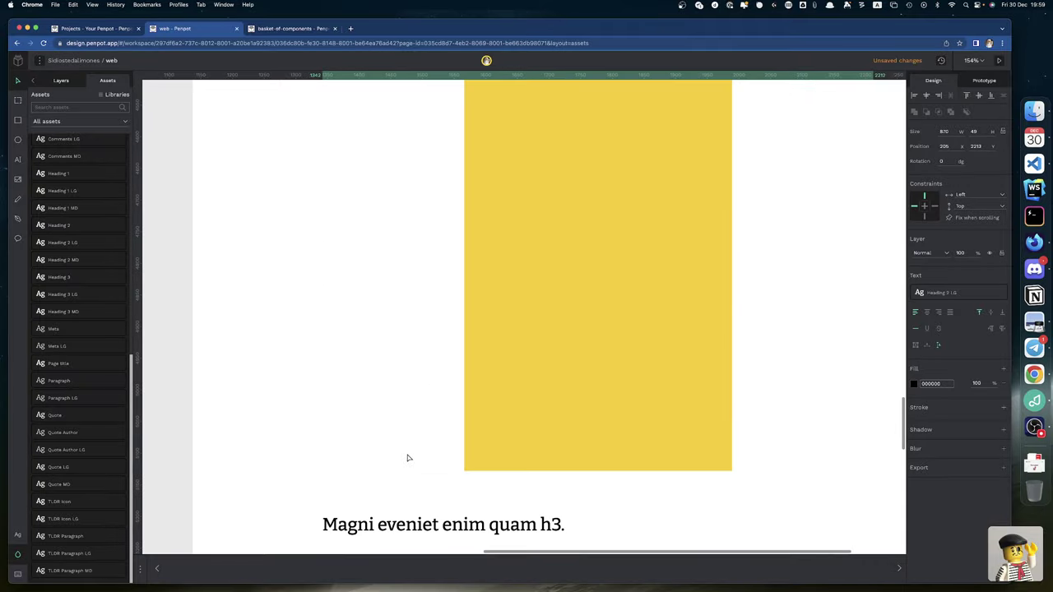
scroll(407, 457, "down", 4)
left_click(405, 363)
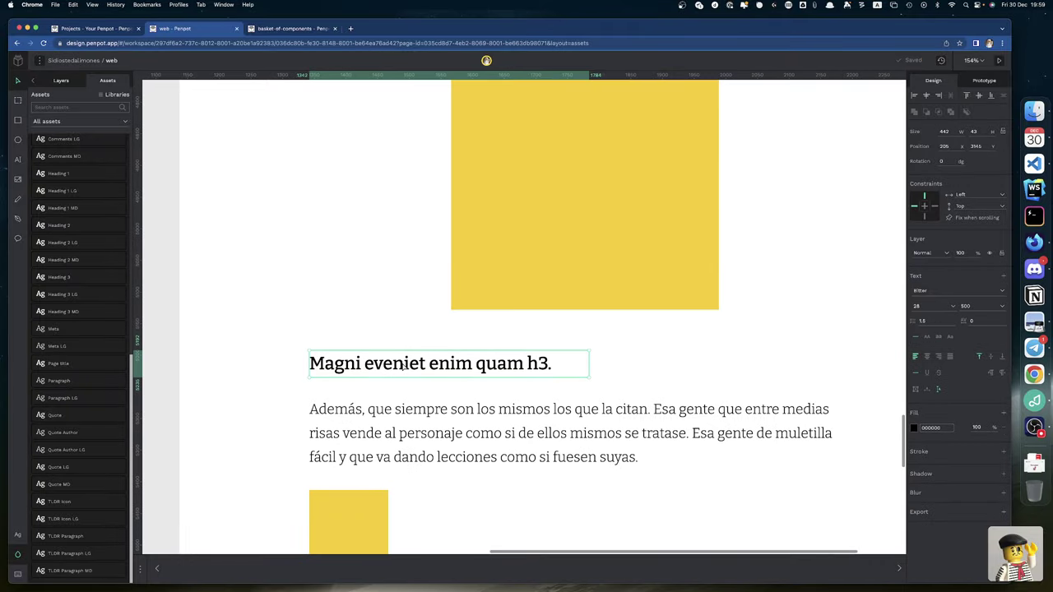
left_click(83, 294)
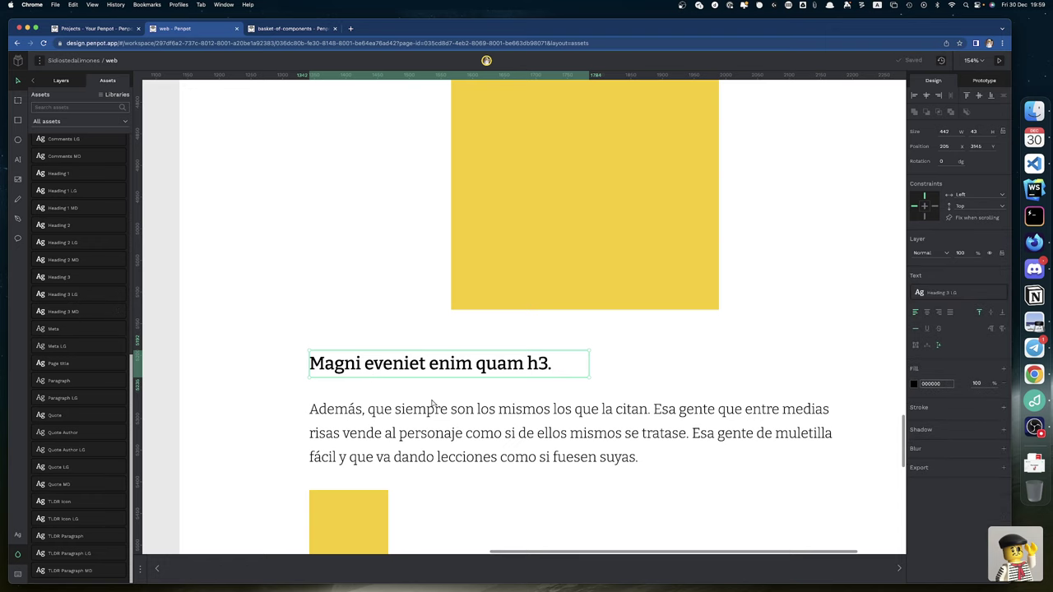
Step: Apply the Quote Author LG typography to the desktop post's quote attribution and Quote LG to the quote text
scroll(430, 404, "down", 10)
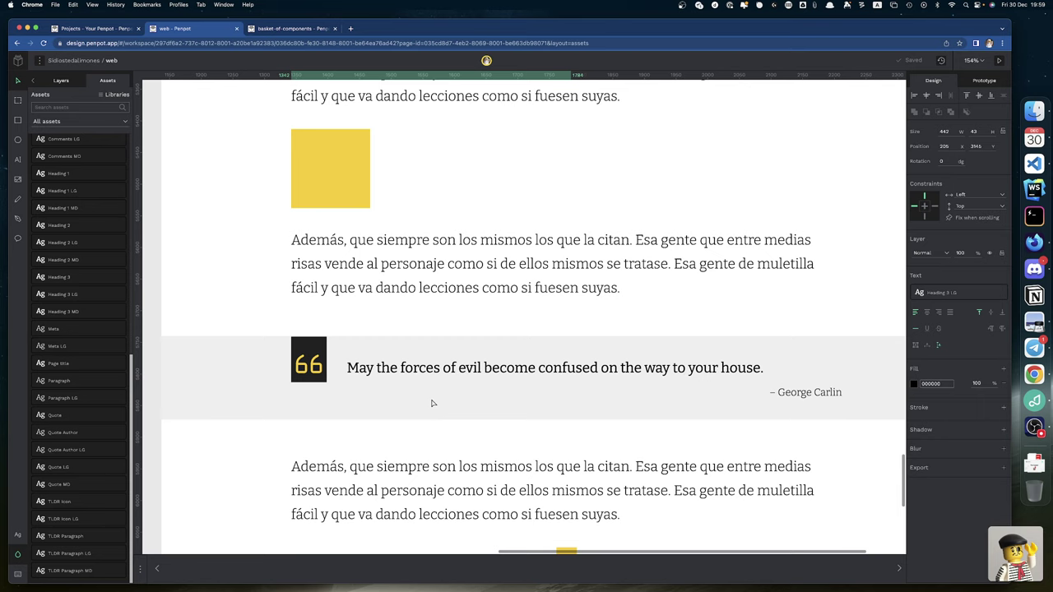
left_click(431, 372)
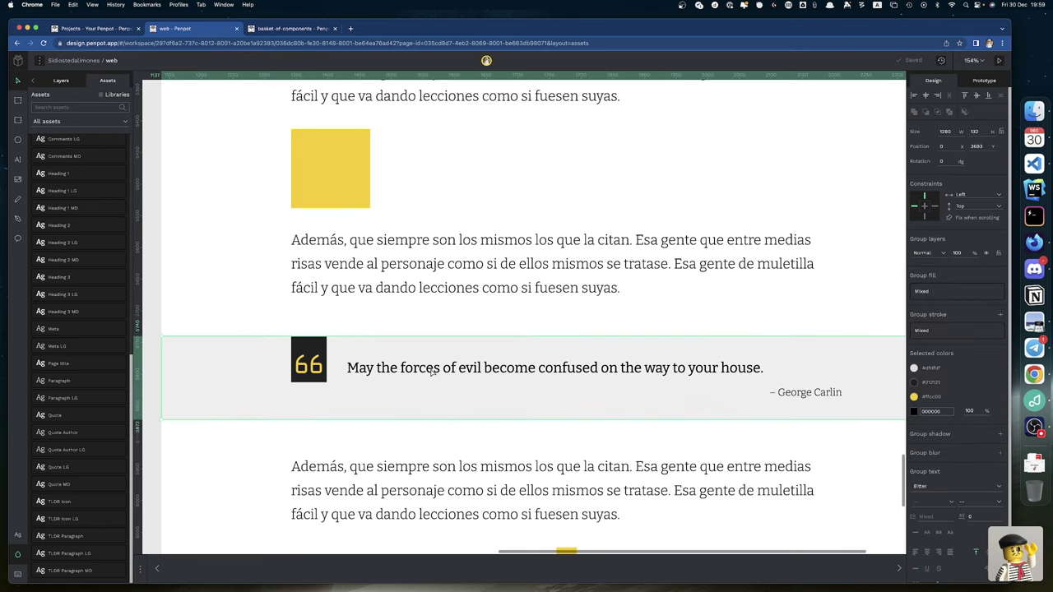
double_click(431, 372)
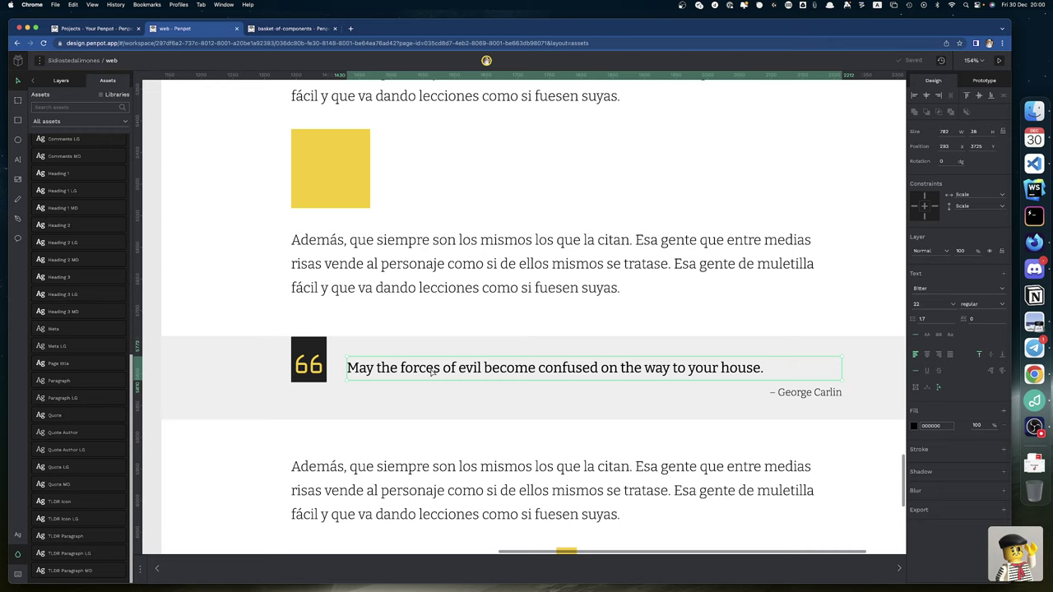
left_click(796, 395)
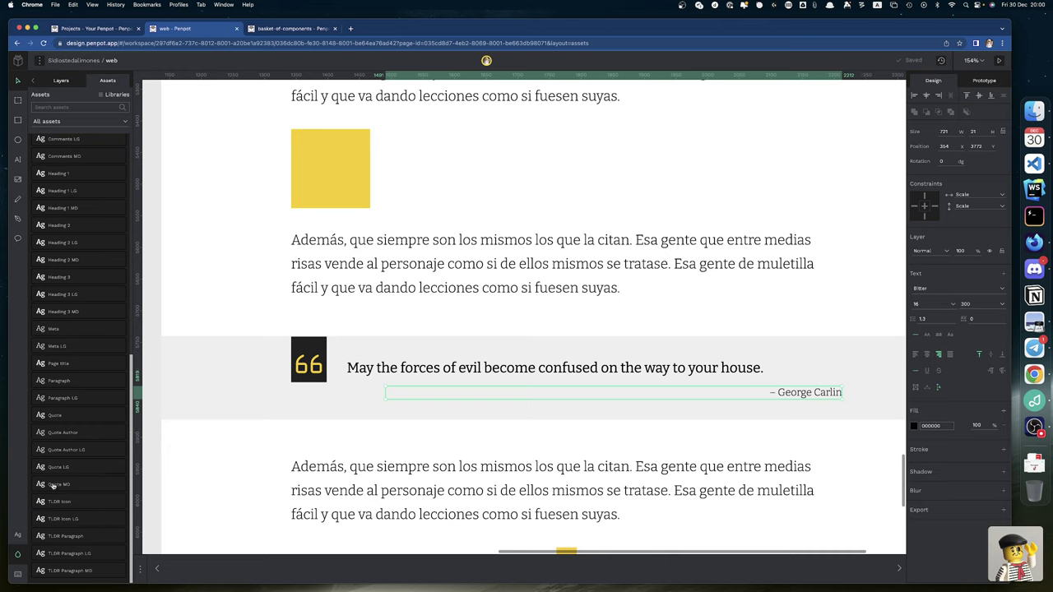
left_click(83, 450)
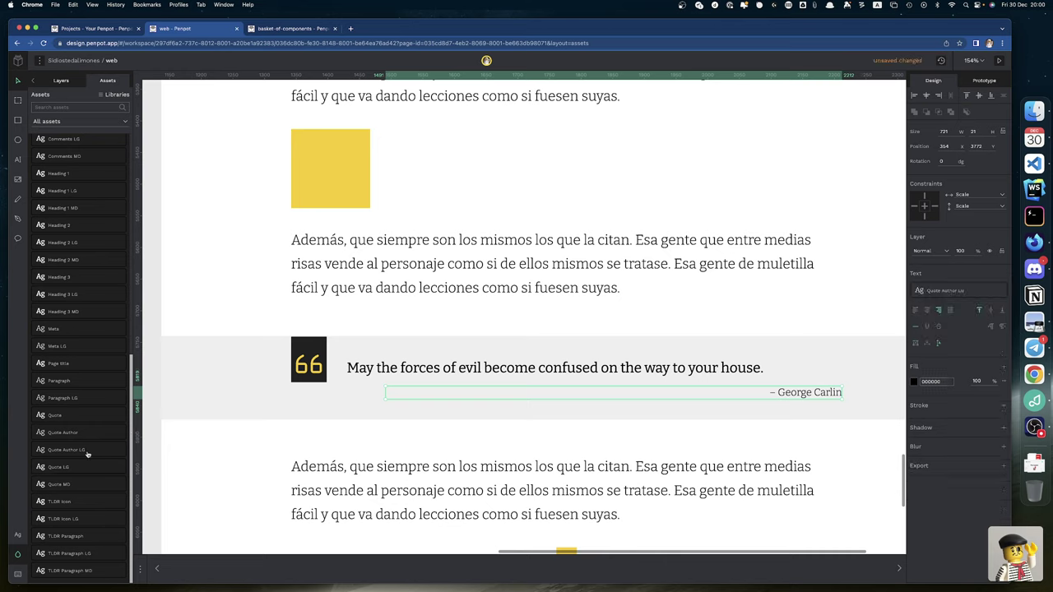
left_click(452, 367)
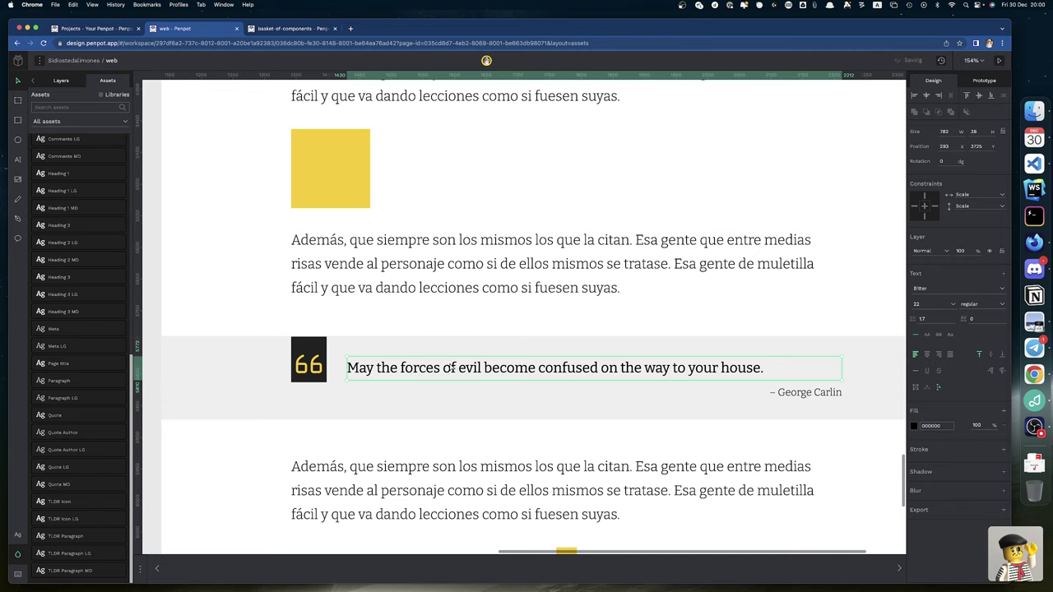
left_click(83, 468)
Step: Select the body paragraph directly above the quote block in the desktop post
left_click(434, 290)
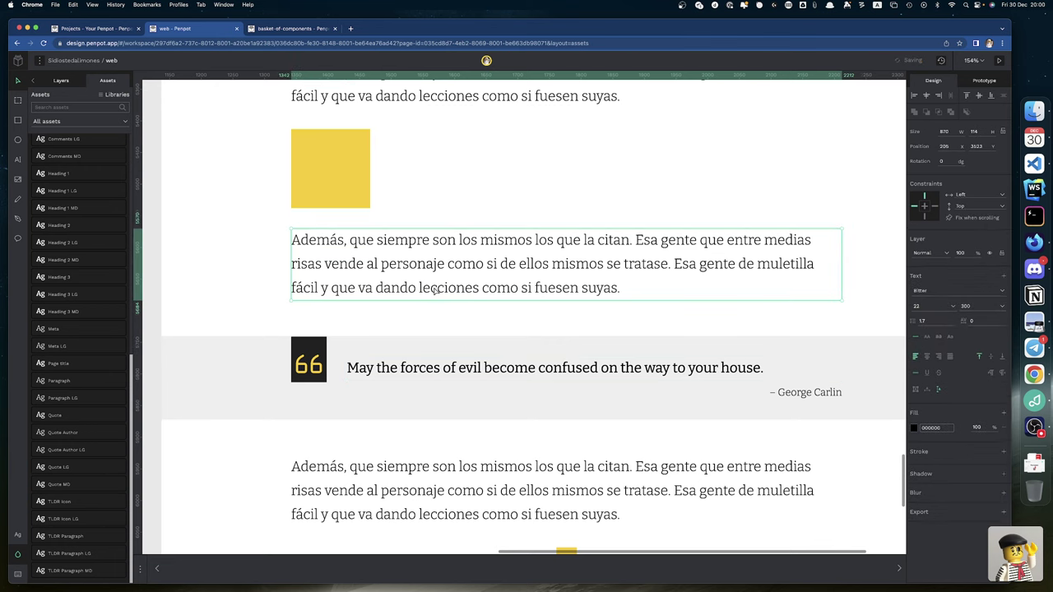
scroll(435, 289, "up", 15)
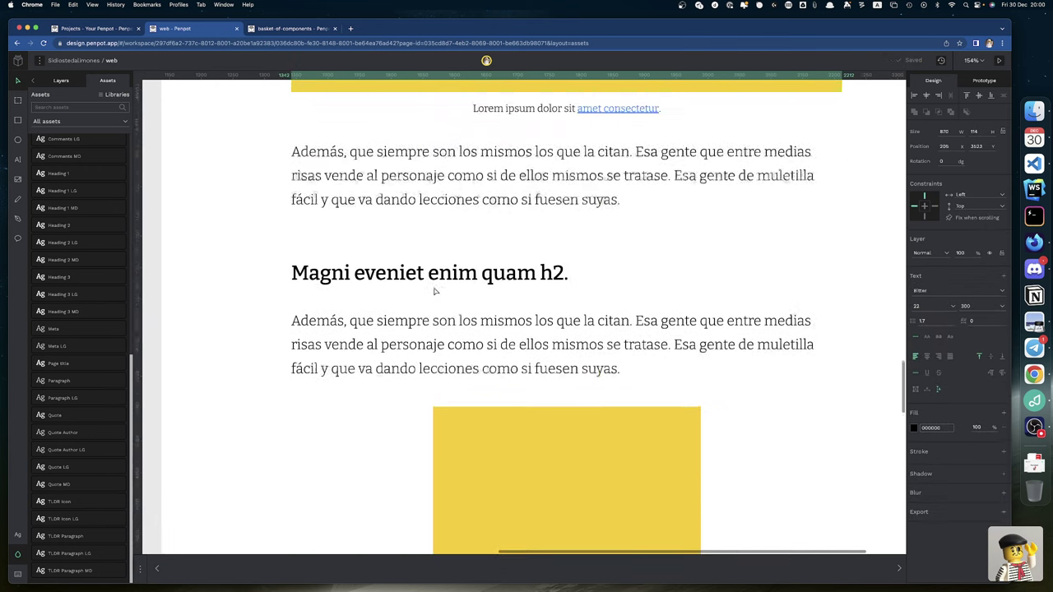
Step: Apply the Paragraph LG typography to all the body paragraphs of the widest post layout together
scroll(435, 291, "up", 12)
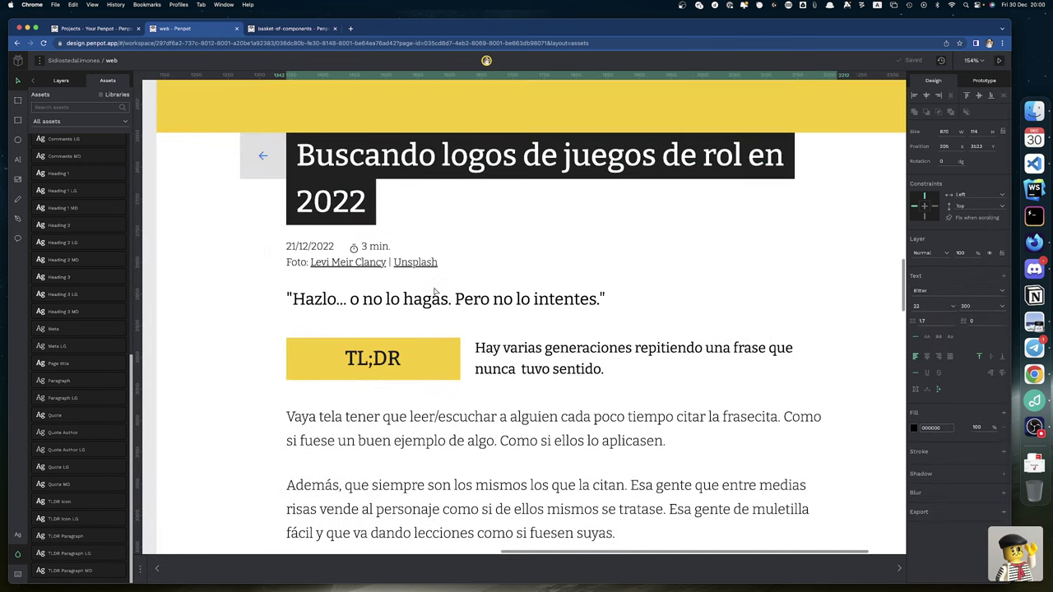
scroll(431, 294, "down", 6)
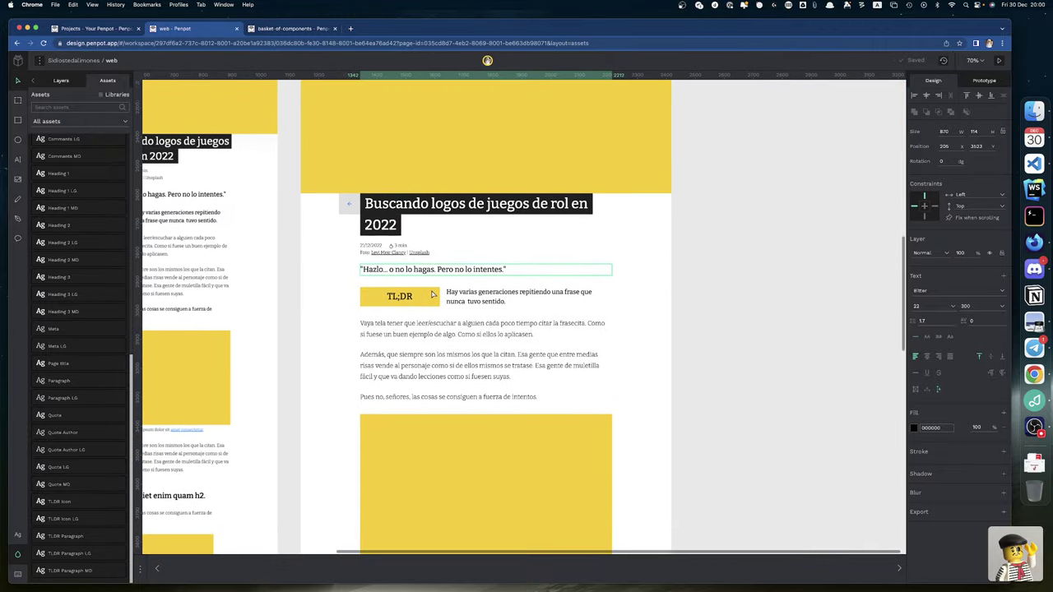
left_click(426, 367, "shift")
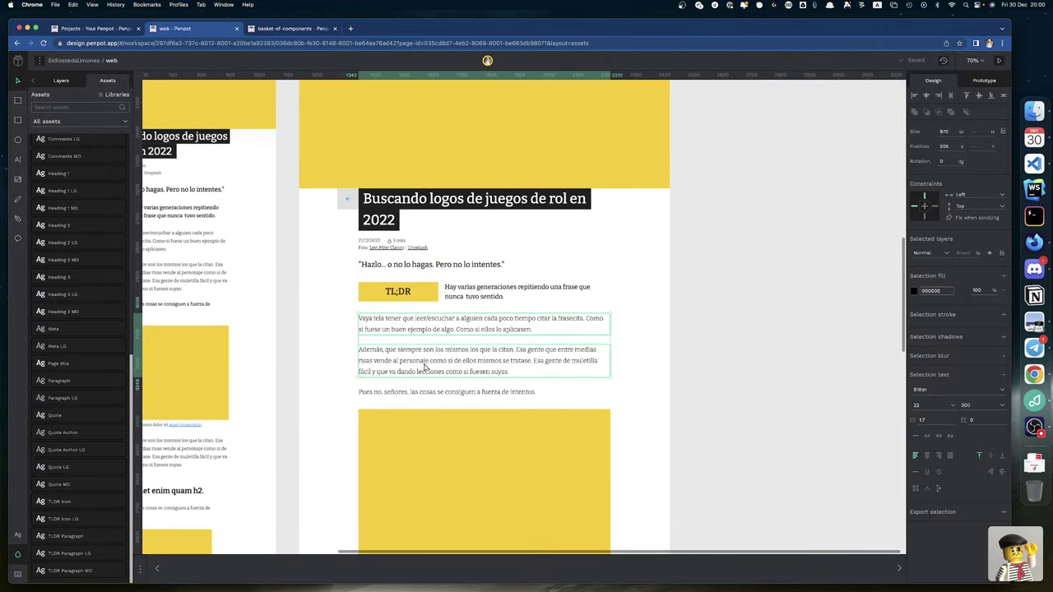
left_click(432, 393, "shift")
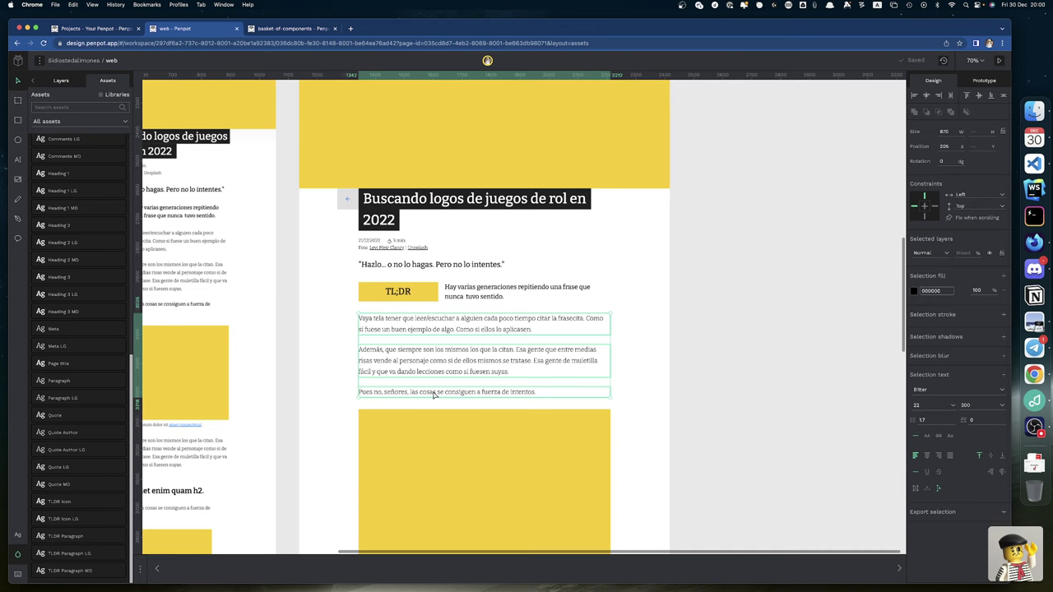
scroll(433, 393, "down", 10)
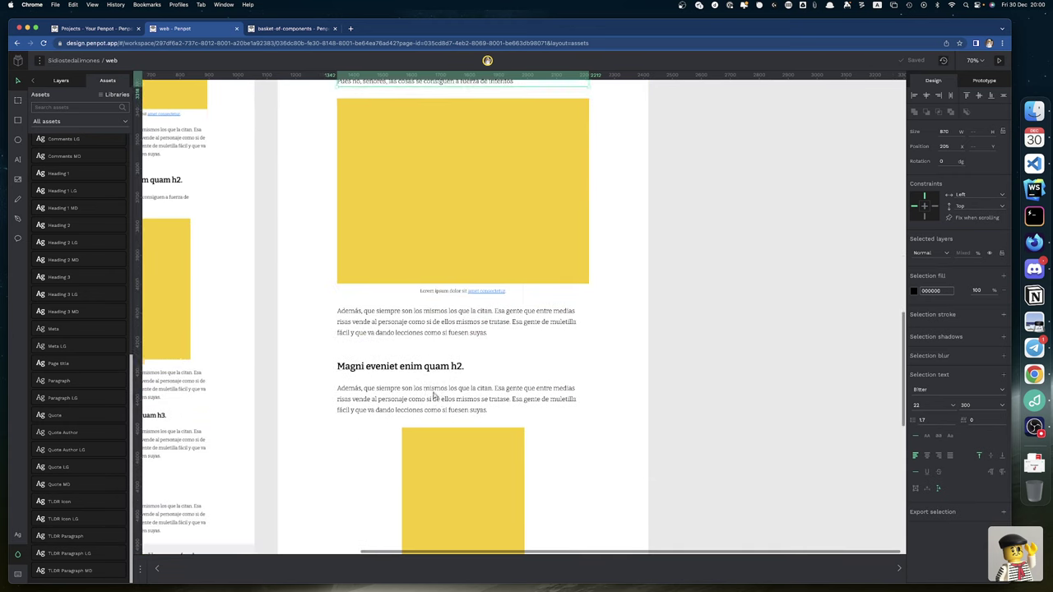
left_click(436, 265)
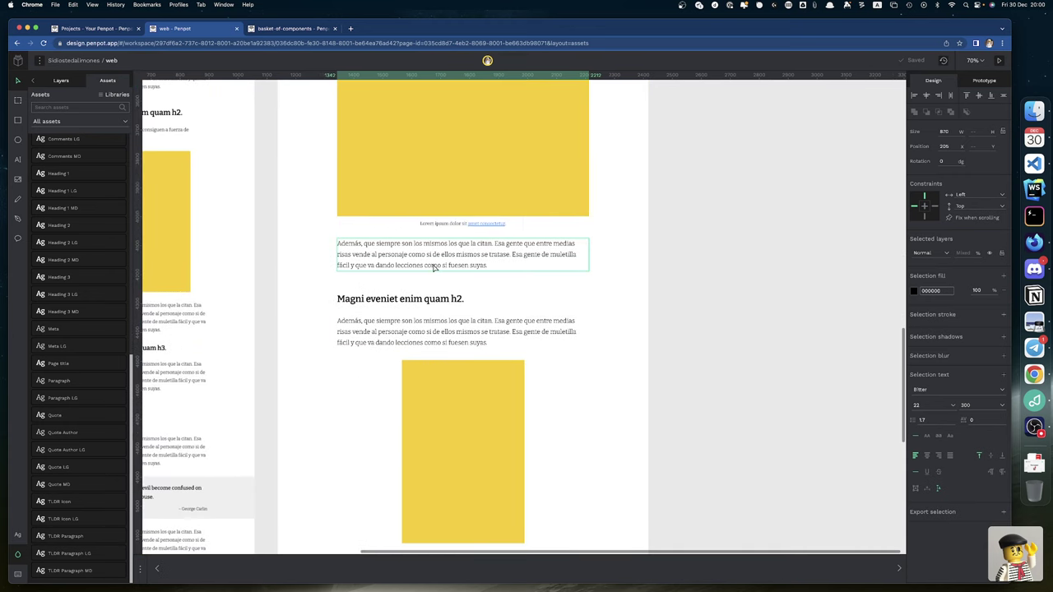
left_click(417, 325, "shift")
scroll(417, 326, "down", 5)
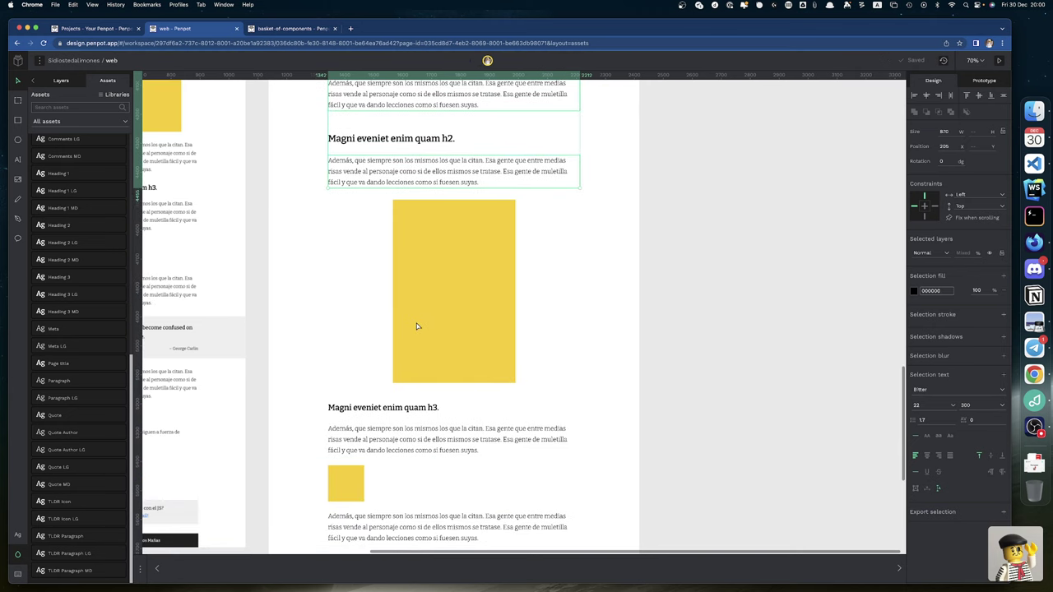
left_click(413, 429, "shift")
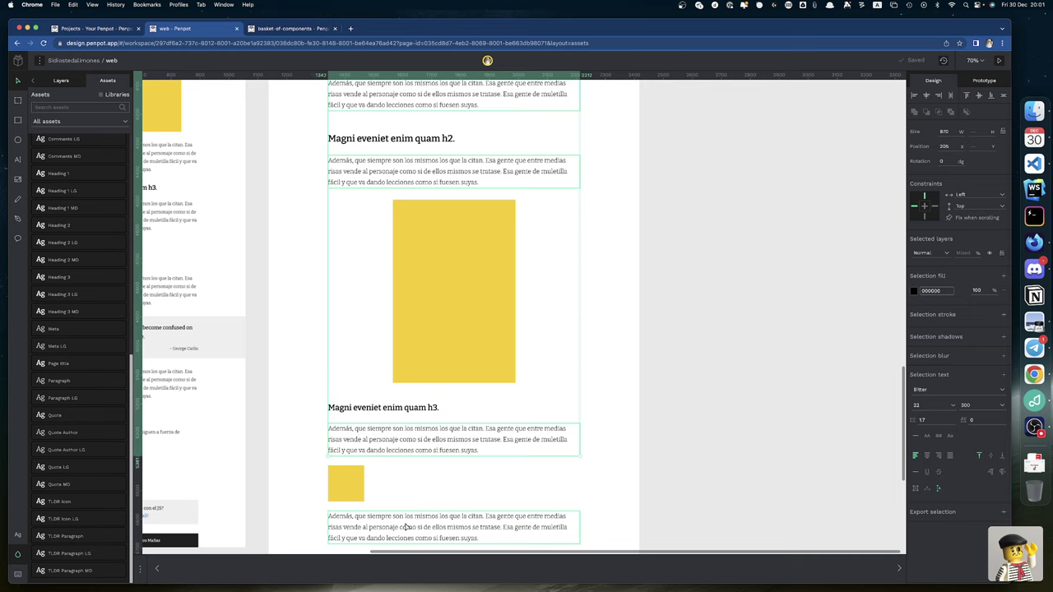
scroll(407, 527, "down", 8)
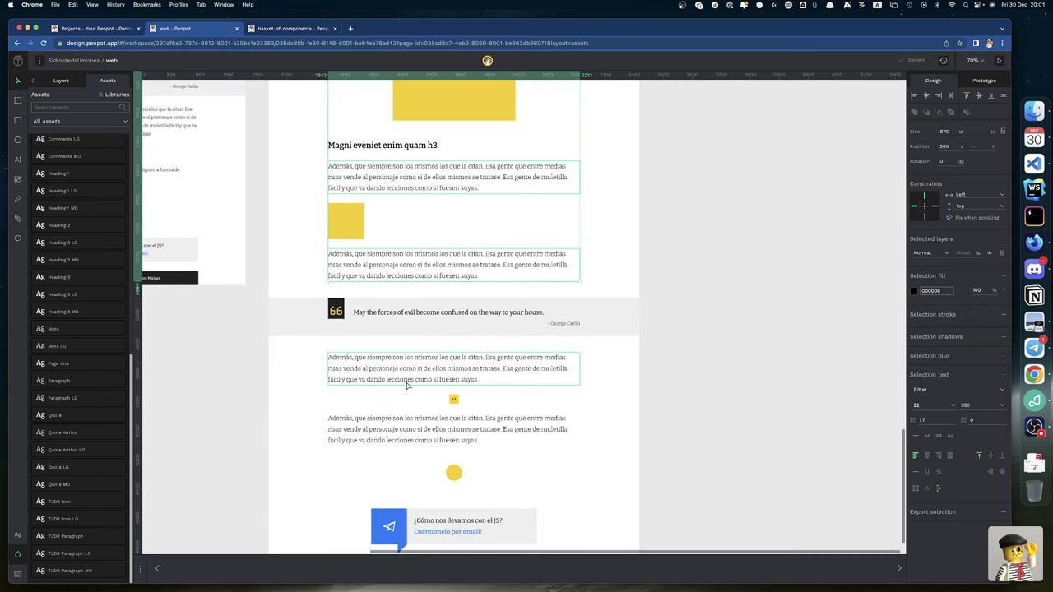
left_click(401, 422, "shift")
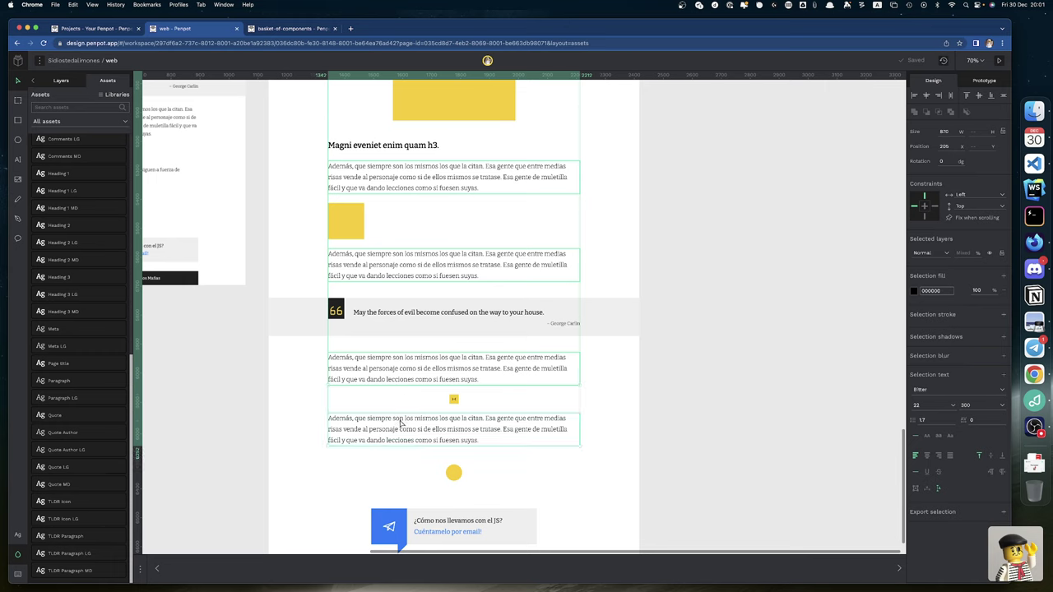
scroll(62, 307, "up", 5)
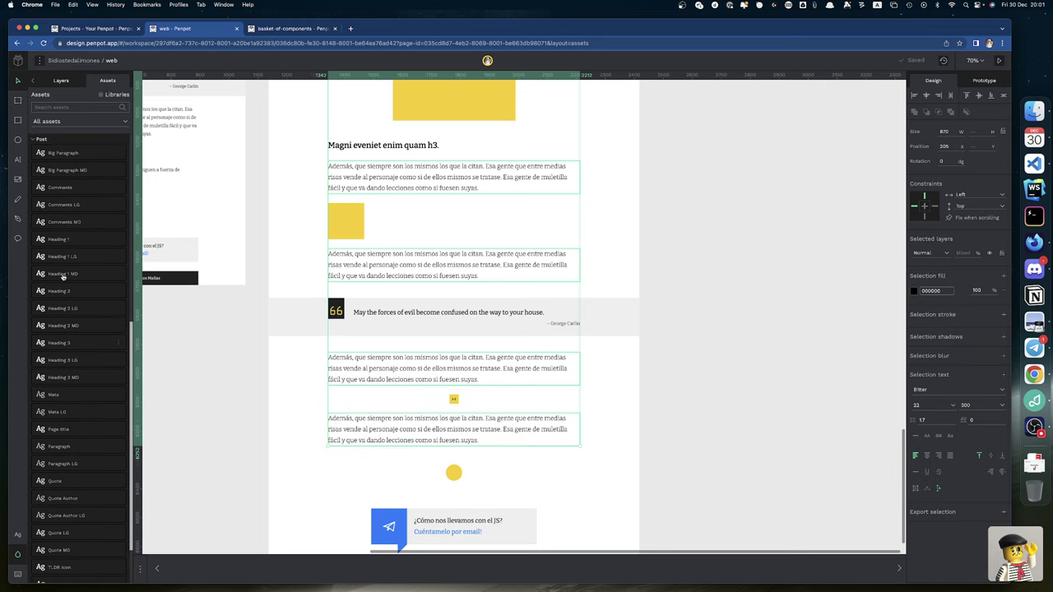
scroll(62, 279, "up", 1)
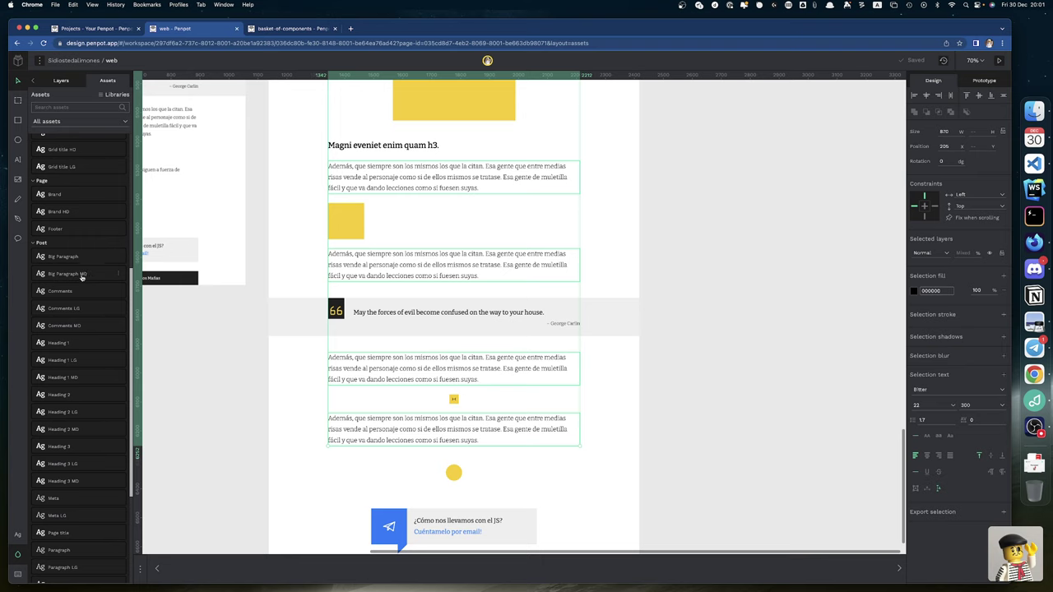
scroll(84, 394, "down", 2)
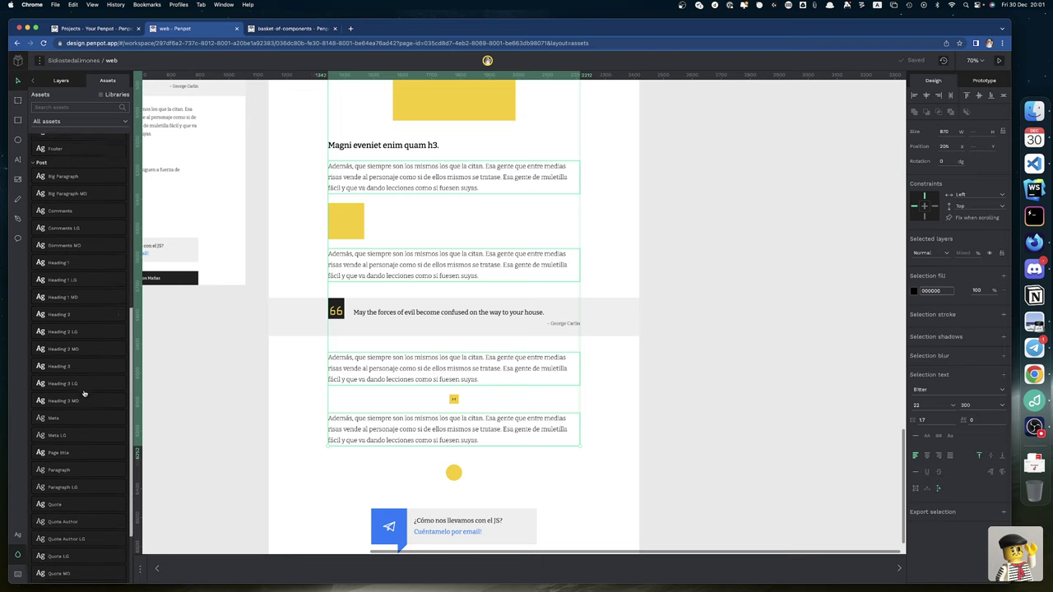
scroll(84, 394, "down", 1)
left_click(89, 484)
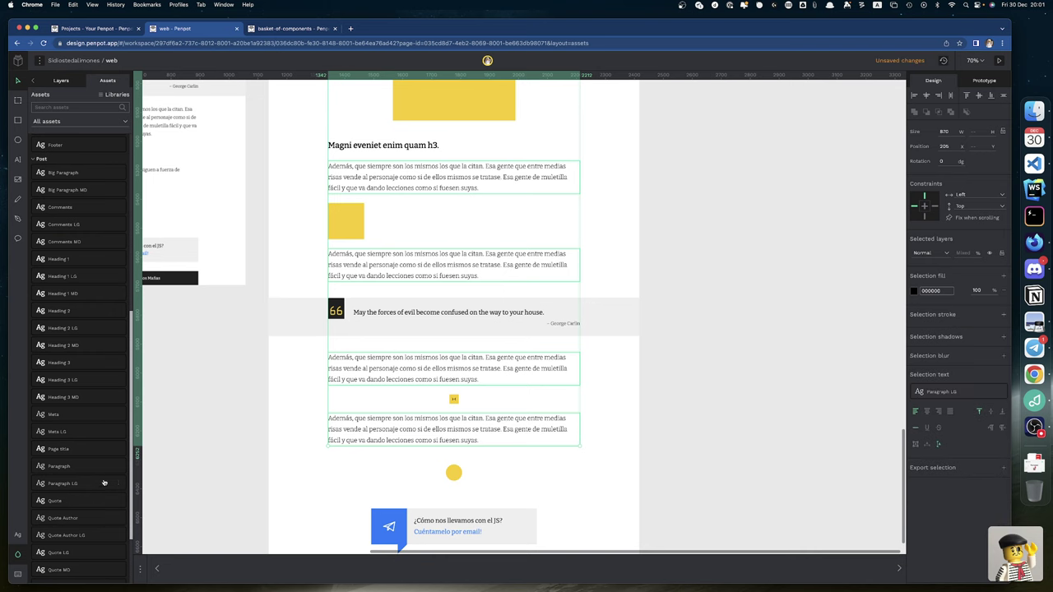
Step: Apply the TLDR Icon LG typography to the TL;DR label in the yellow box of the widest post layout
scroll(381, 291, "down", 1)
scroll(380, 289, "up", 10)
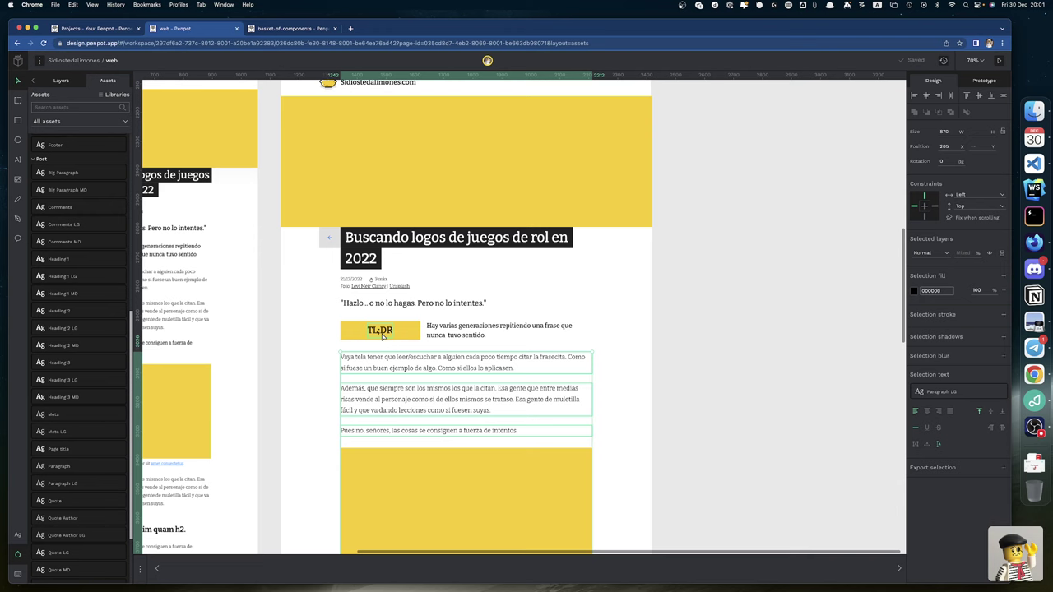
left_click(380, 329)
scroll(78, 531, "down", 2)
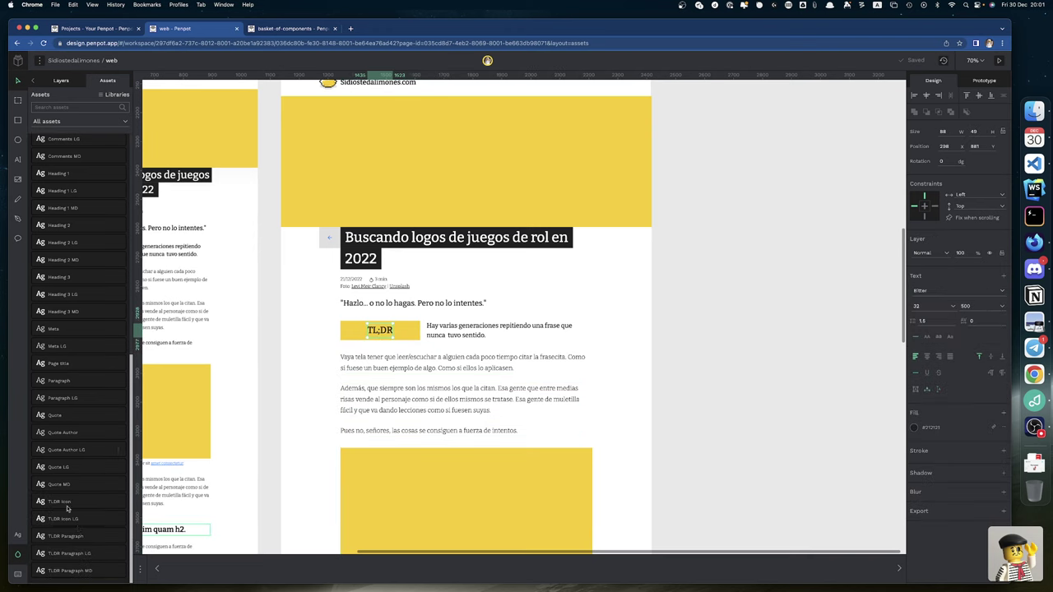
left_click(73, 521)
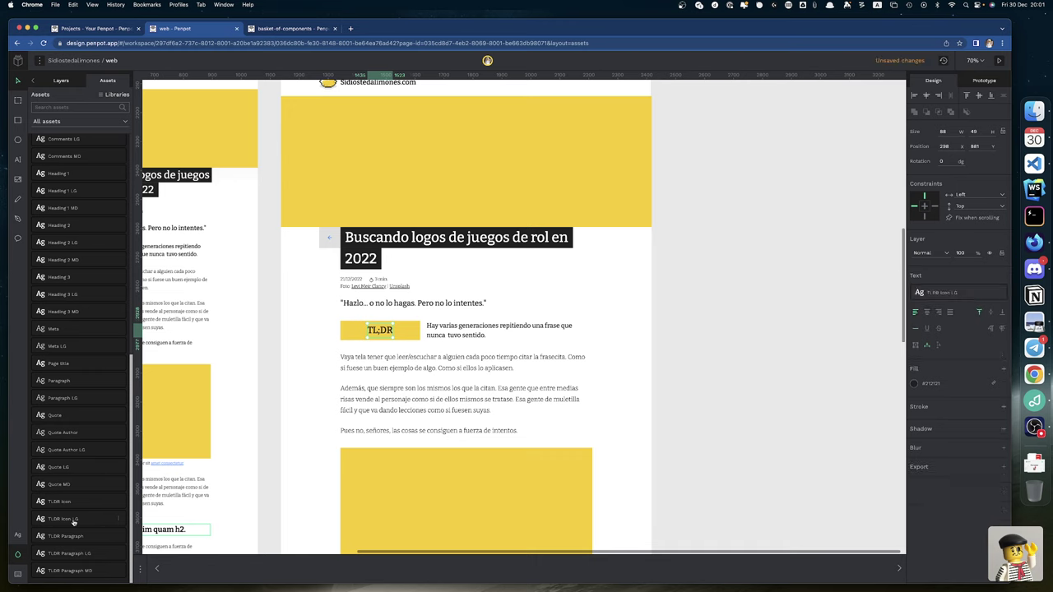
Step: Try applying the TLDR Paragraph LG typography to the summary text beside the TL;DR label, then undo it
left_click(460, 327)
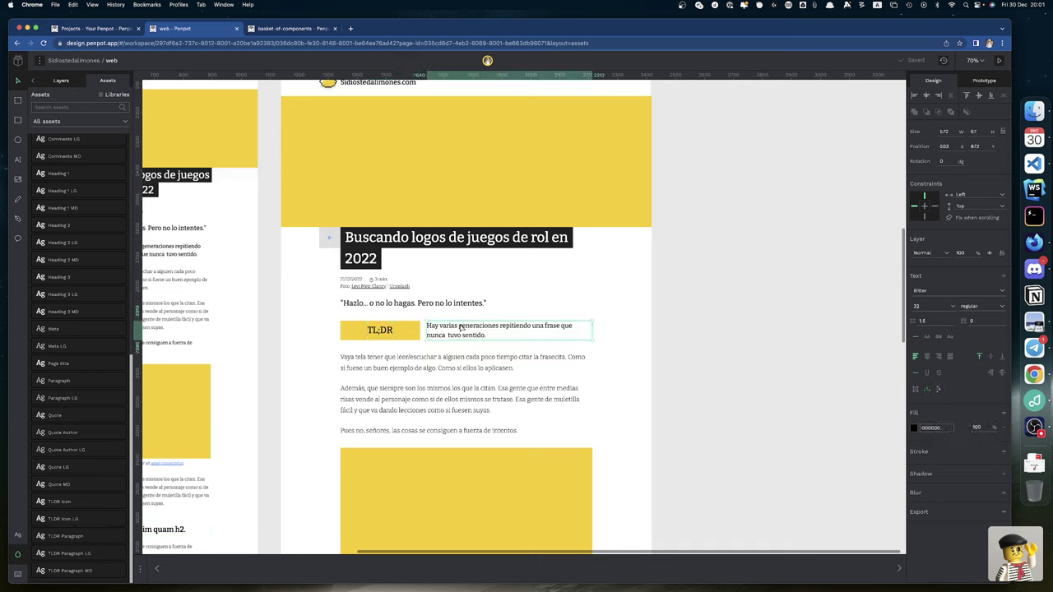
left_click(69, 553)
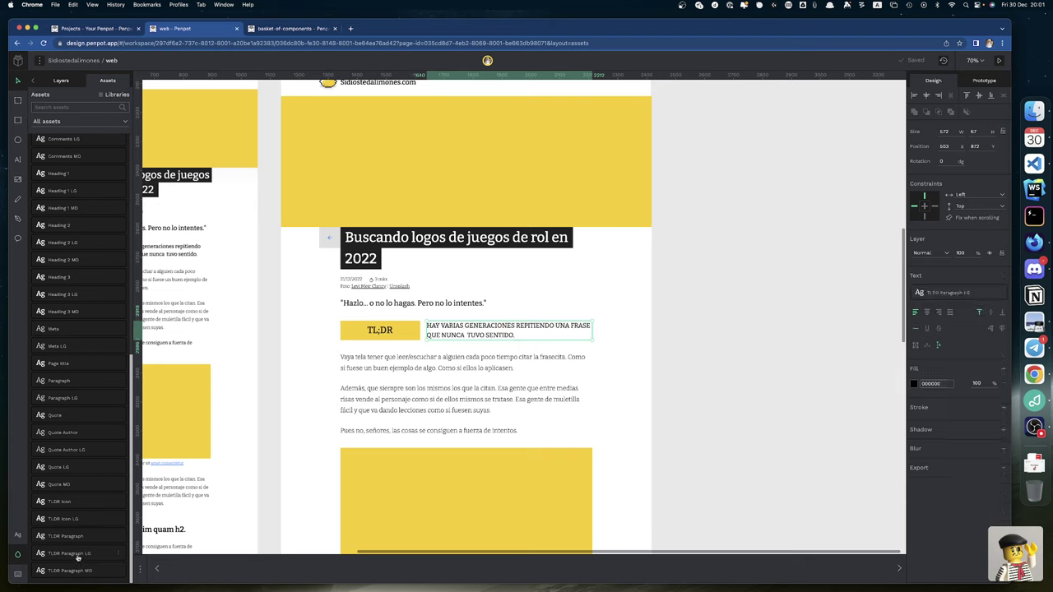
key("super+z")
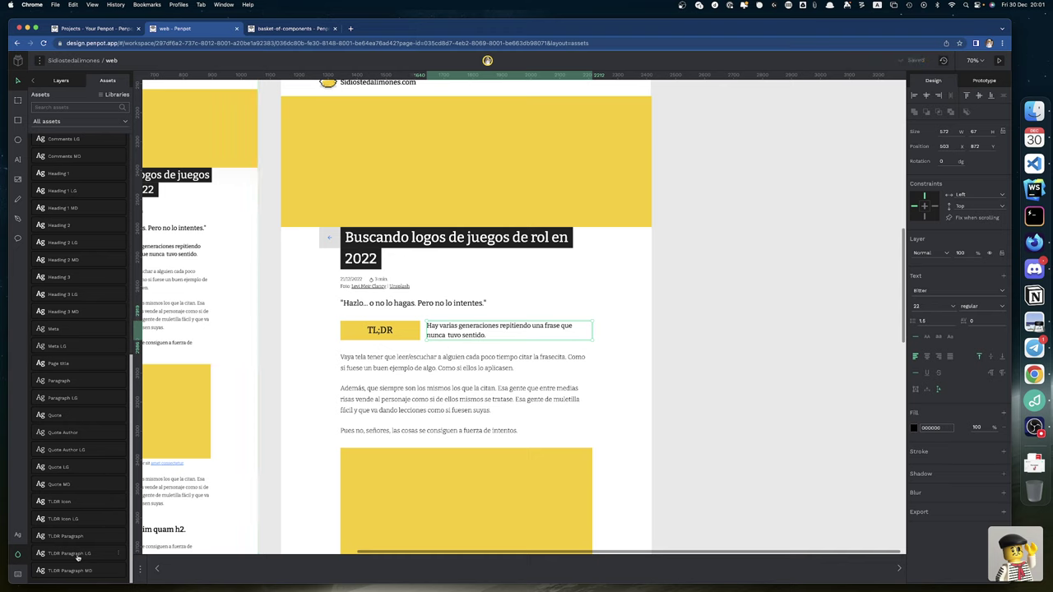
left_click(78, 556)
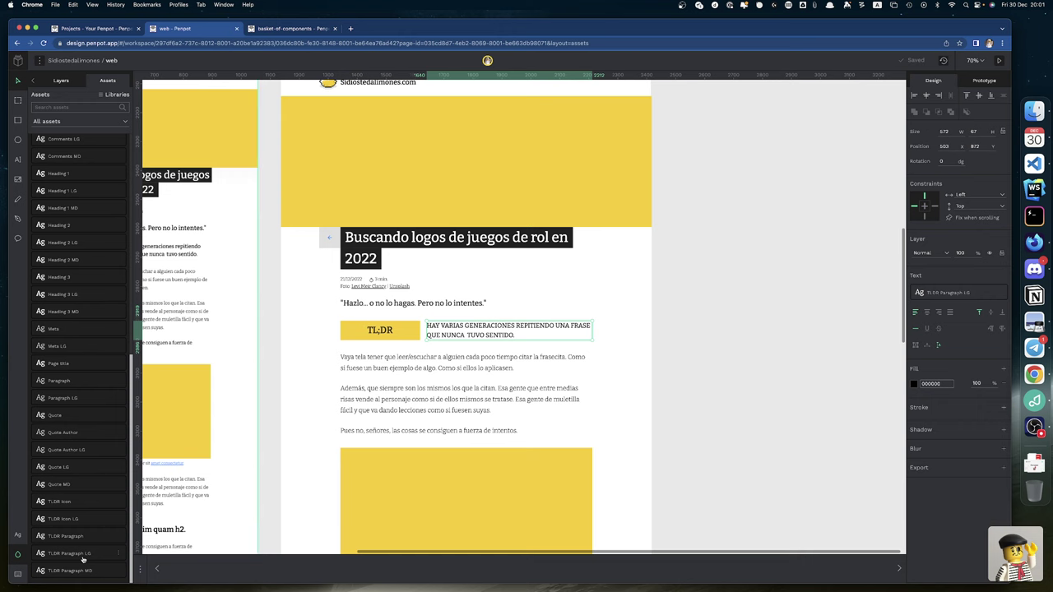
key("super+z")
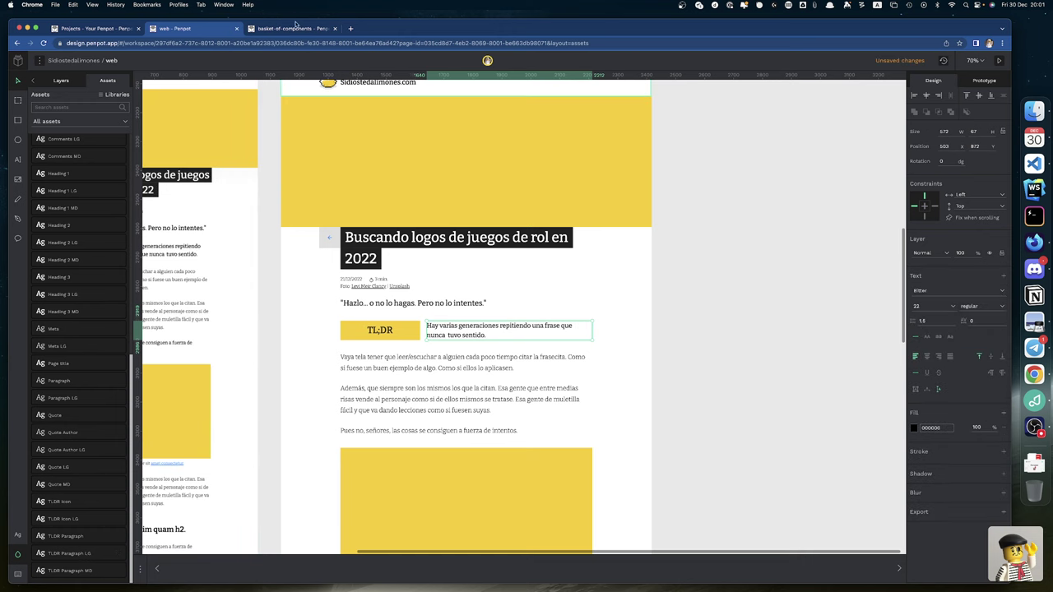
Step: In the basket-of-components file, set the letter case of the TLDR Paragraph LG typography to None
left_click(294, 29)
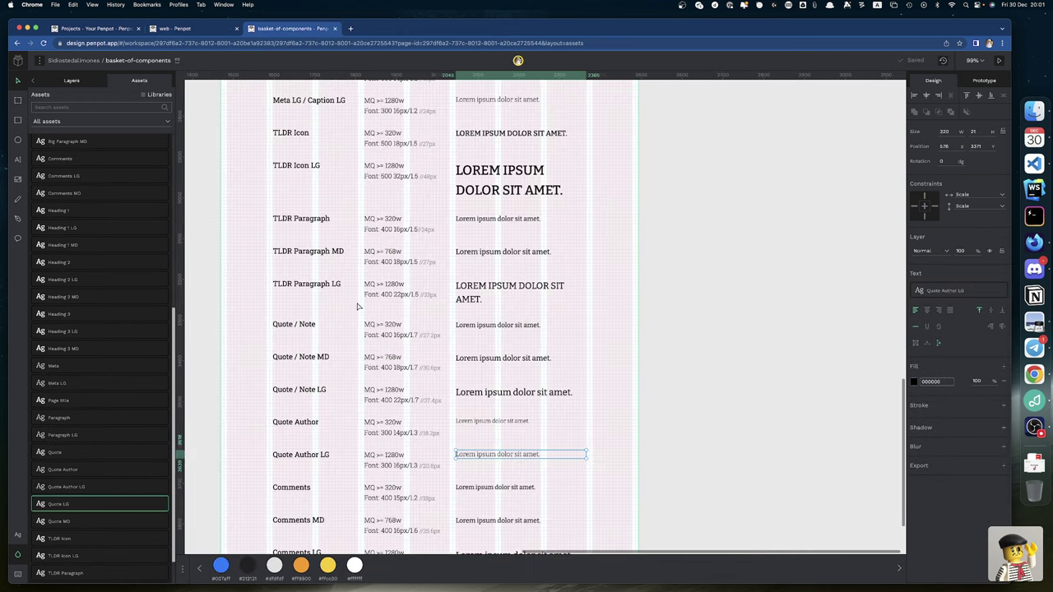
left_click(482, 287)
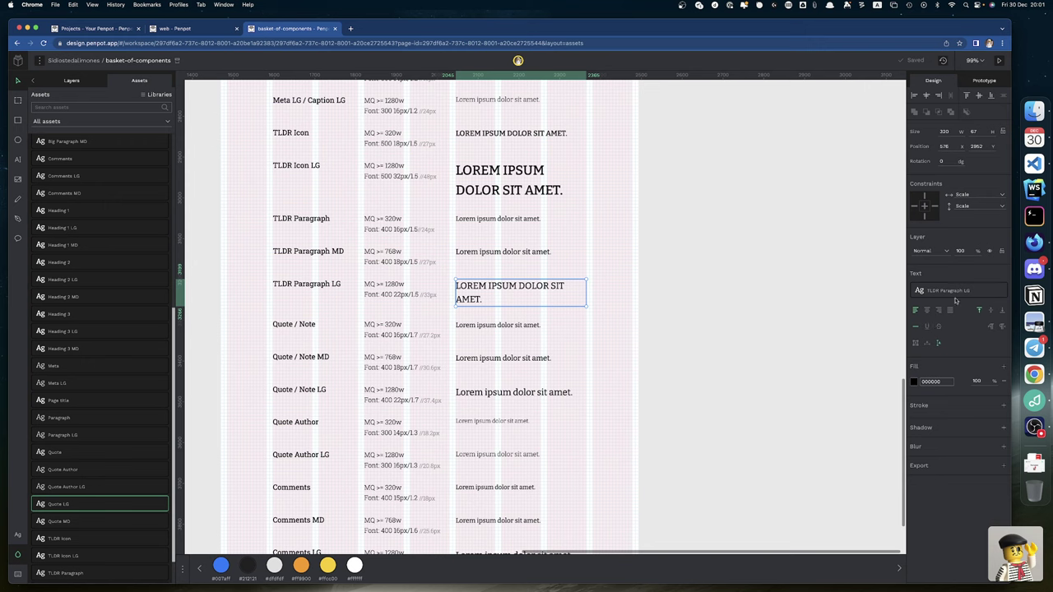
left_click(1001, 291)
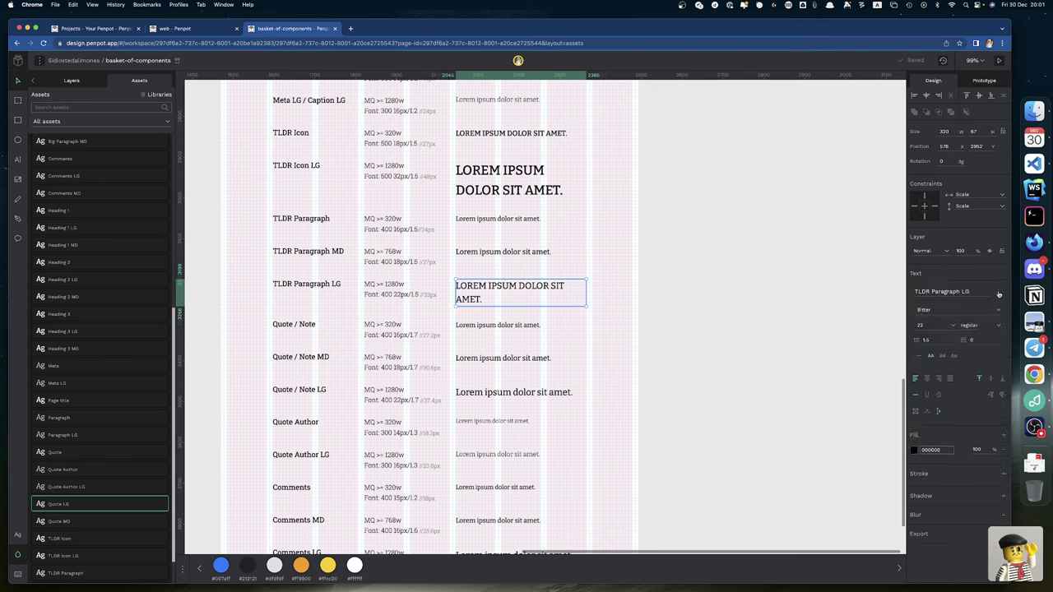
left_click(919, 357)
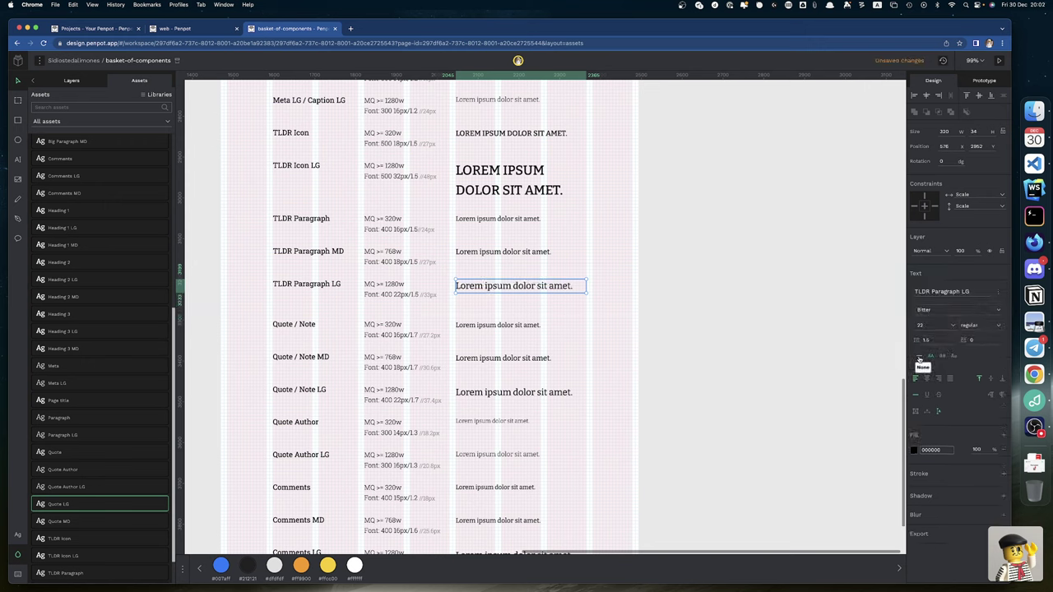
left_click(819, 424)
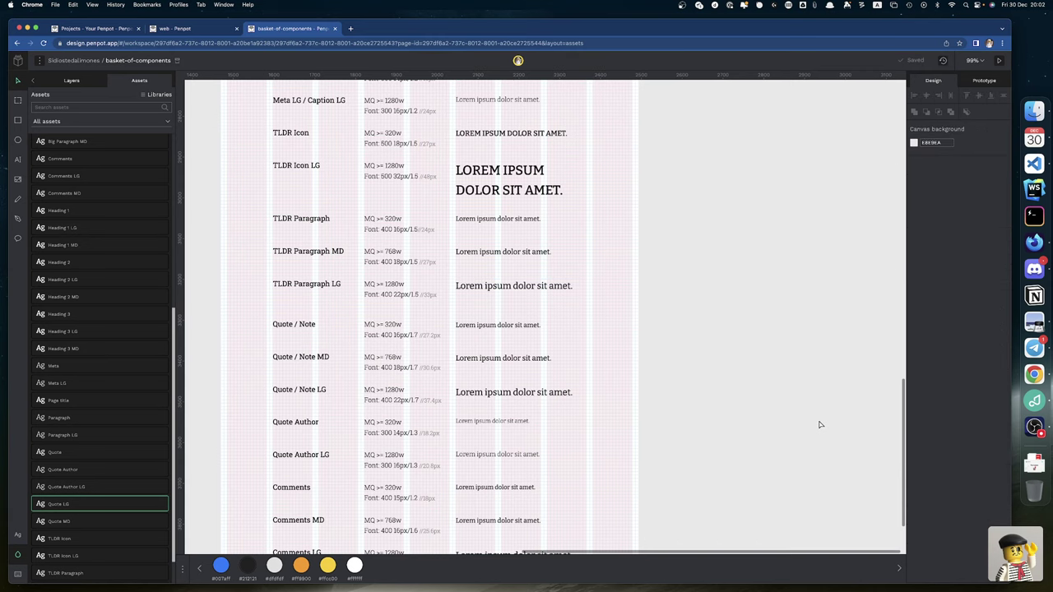
left_click(477, 290)
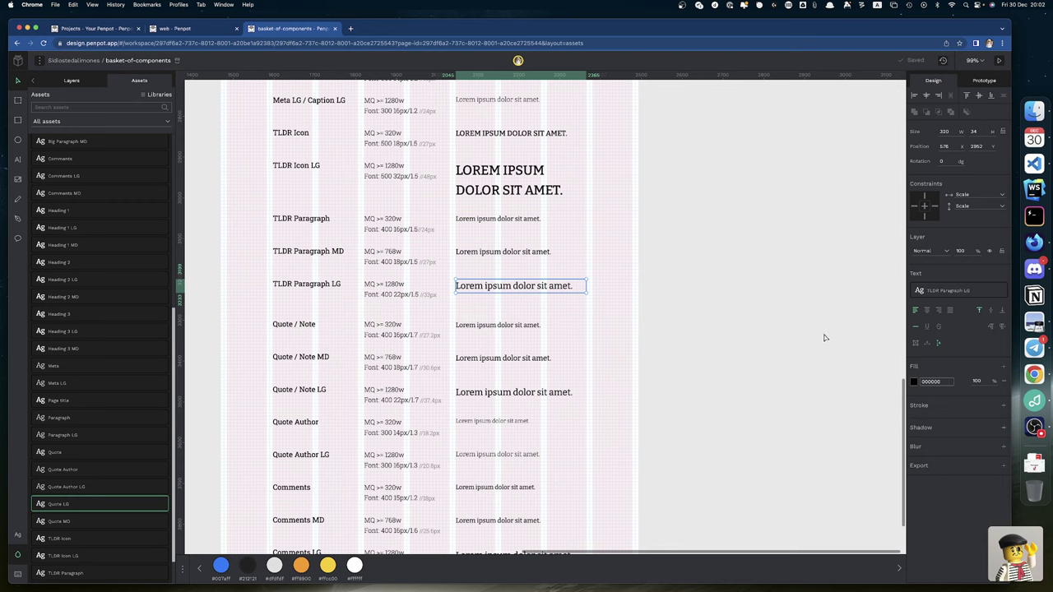
left_click(1000, 293)
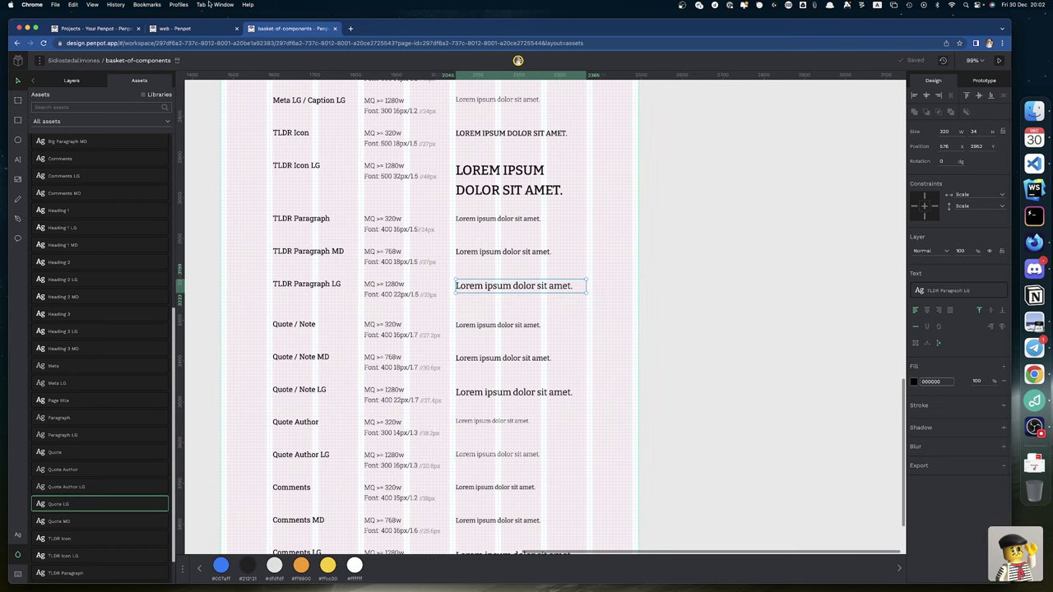
Step: Update the shared library in the web file and apply TLDR Paragraph LG to the summary text beside the TL;DR label
left_click(174, 29)
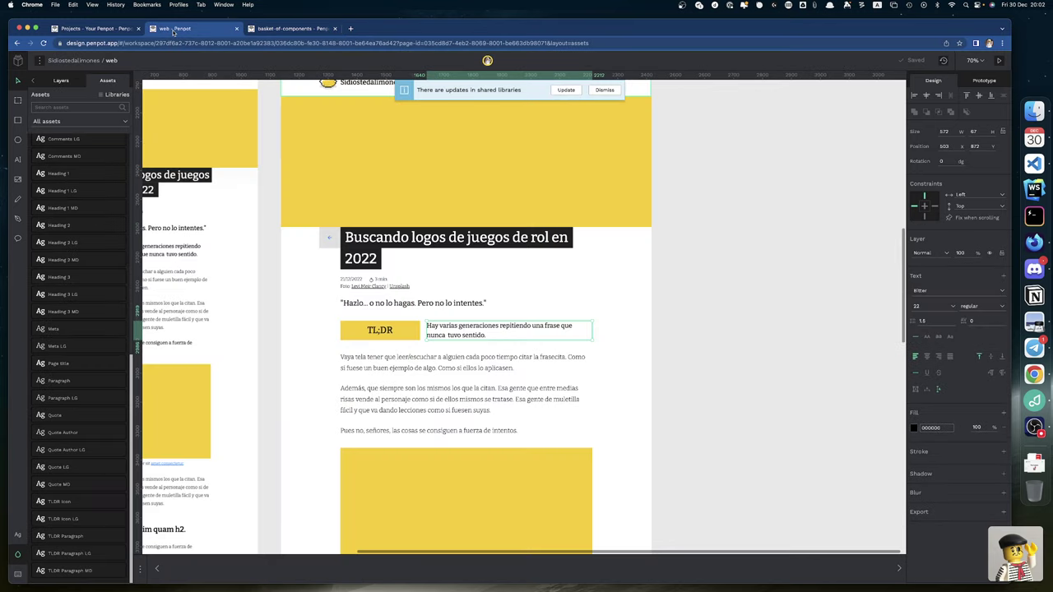
left_click(564, 91)
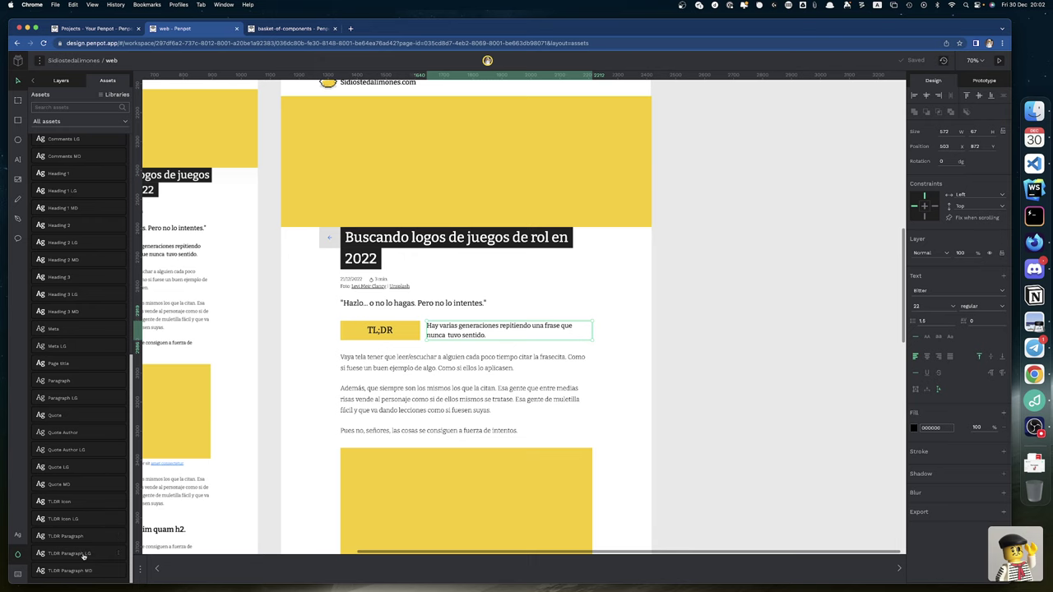
left_click(83, 556)
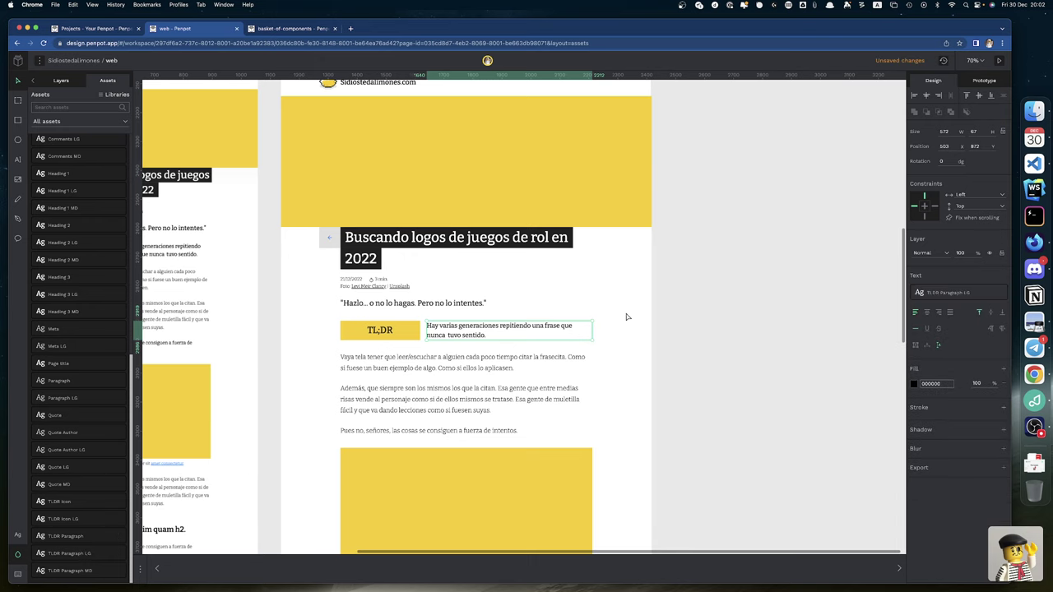
Step: Reset the overrides of the oversized yellow divider near the end of the desktop post layout
scroll(674, 376, "down", 1)
scroll(673, 375, "down", 15)
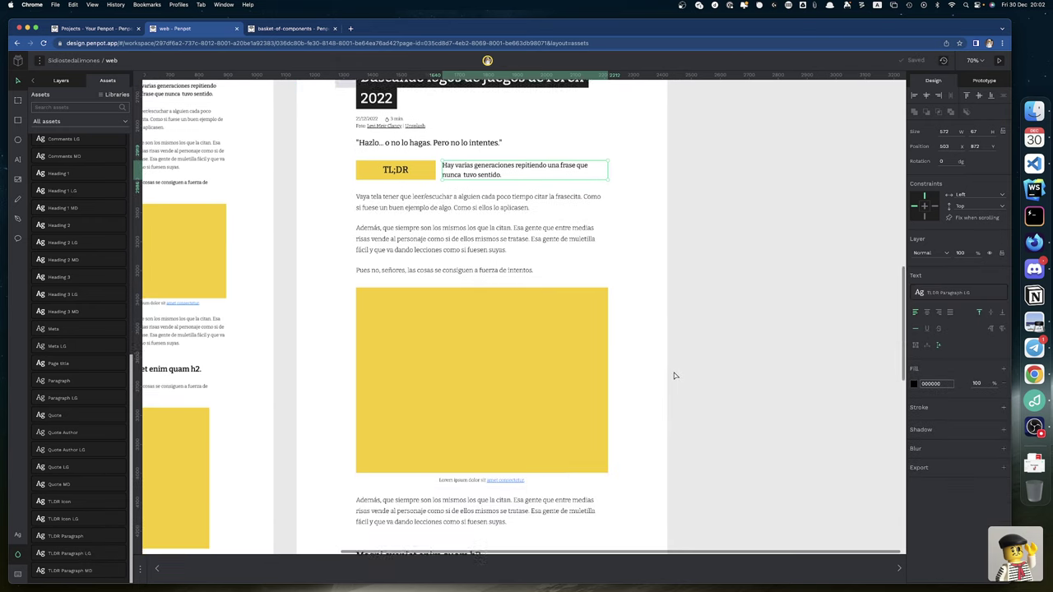
scroll(674, 376, "up", 5)
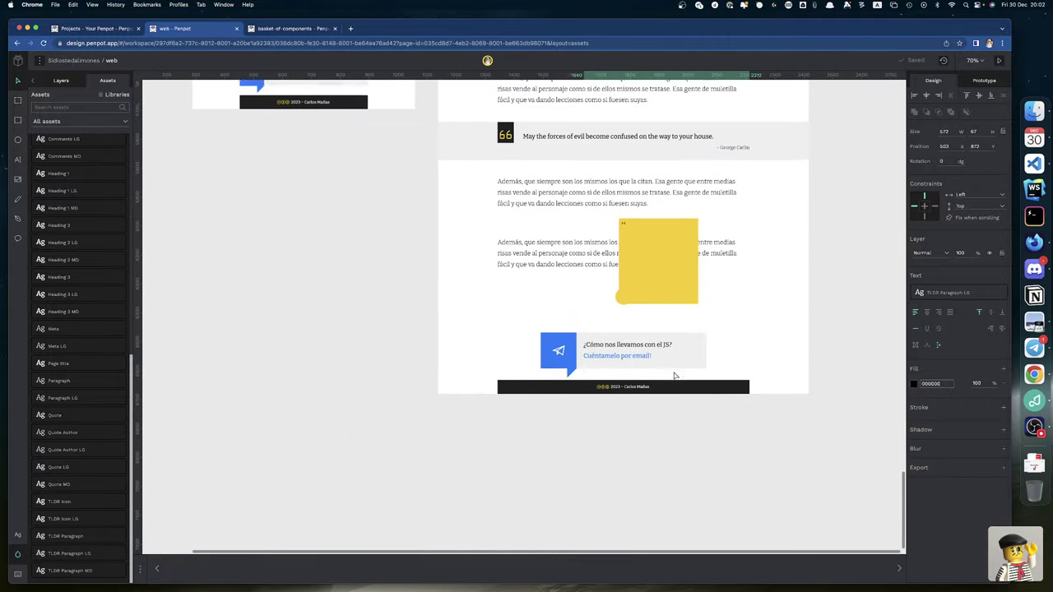
left_click(623, 243)
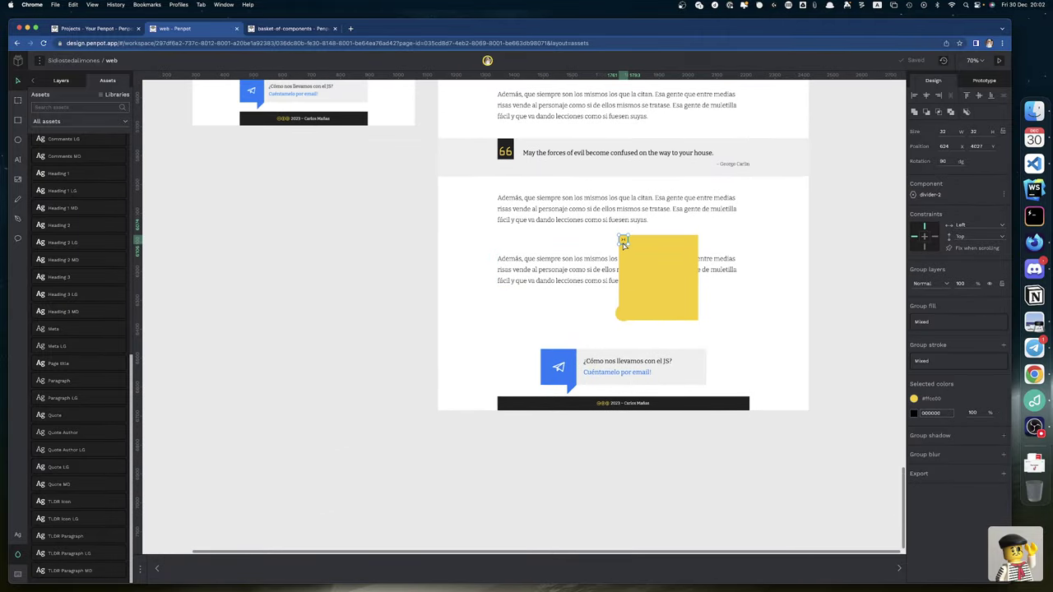
right_click(622, 240)
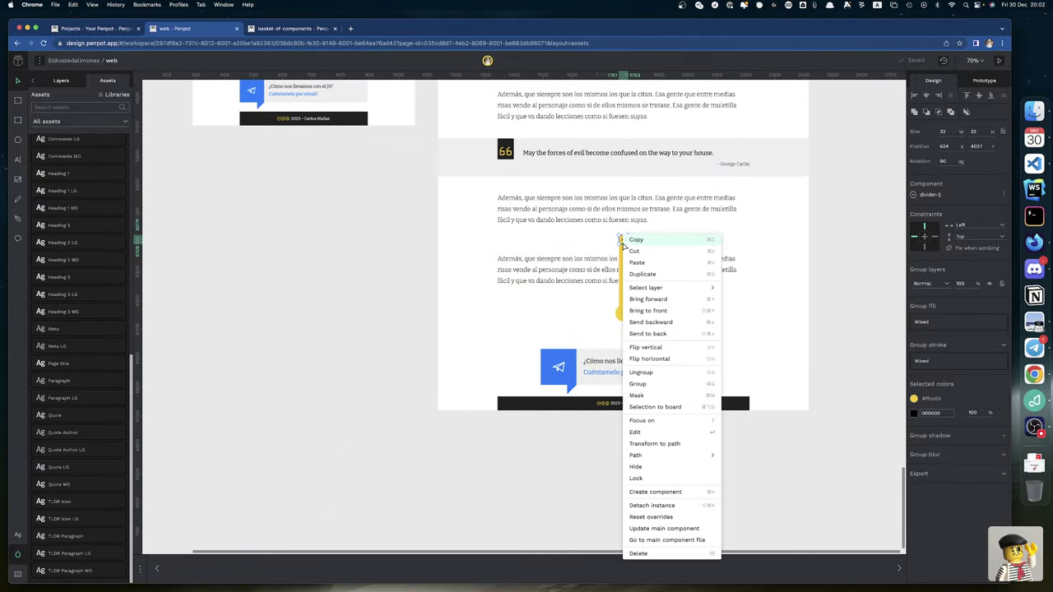
left_click(651, 529)
Step: Reset the overrides of the oversized yellow divider near the end of the mobile post layout
scroll(312, 351, "up", 6)
scroll(313, 352, "left", 3)
scroll(312, 352, "left", 2)
scroll(312, 352, "up", 1)
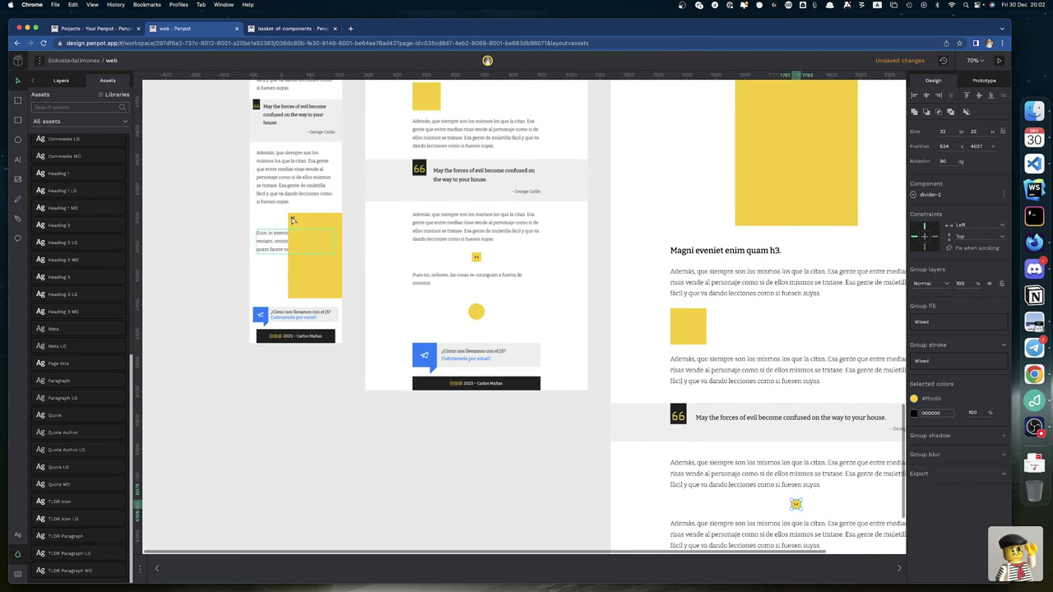
right_click(292, 220)
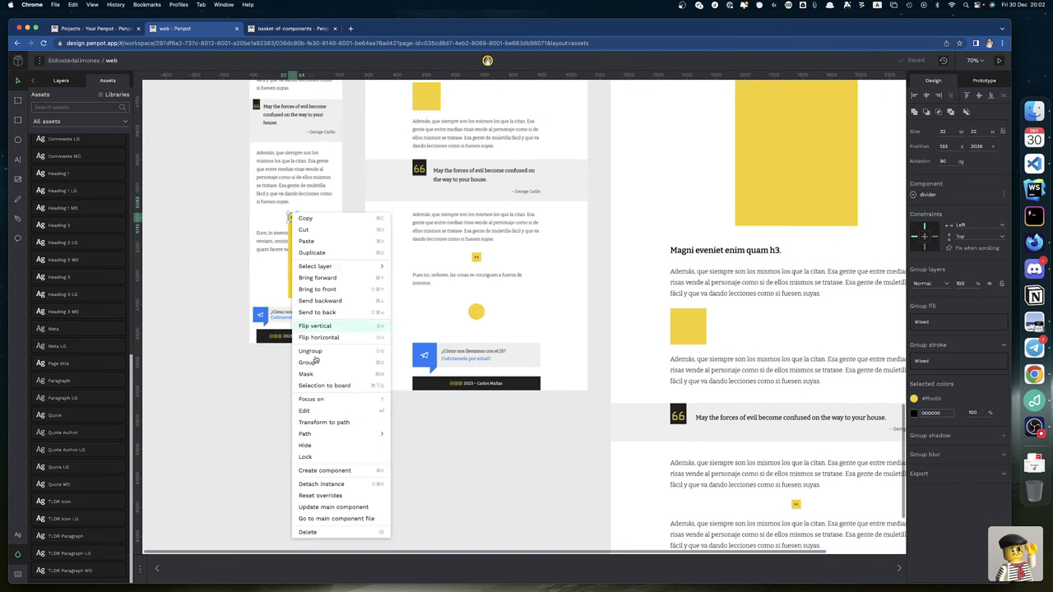
left_click(332, 496)
Step: Look over the tablet and desktop post layouts from their footers back up to their headers
scroll(478, 475, "right", 5)
scroll(478, 475, "down", 5)
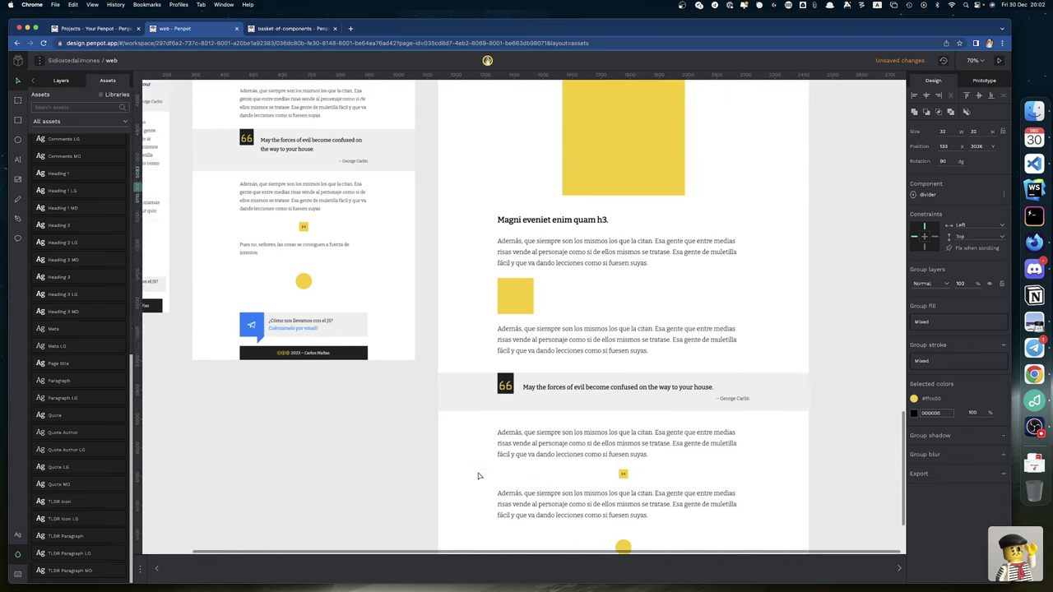
scroll(479, 475, "up", 5)
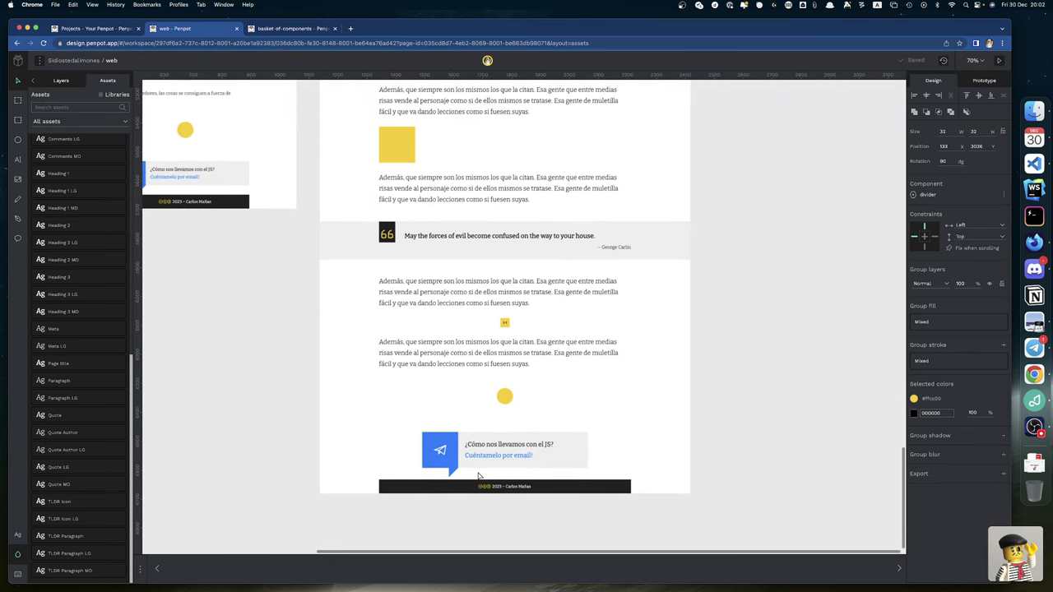
scroll(477, 475, "up", 3)
scroll(480, 469, "up", 5)
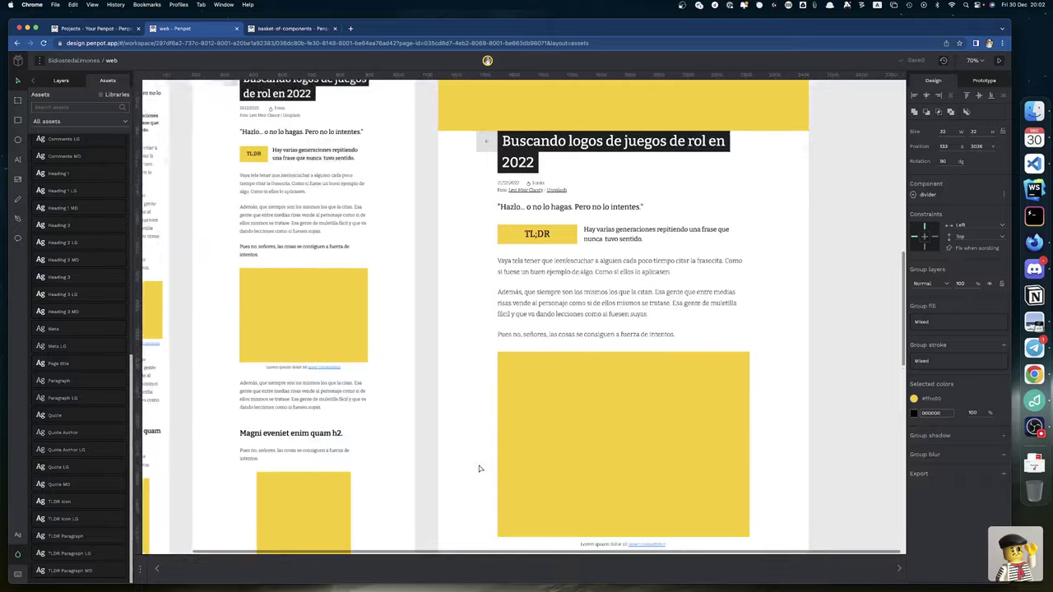
scroll(479, 469, "down", 3)
scroll(480, 467, "up", 1)
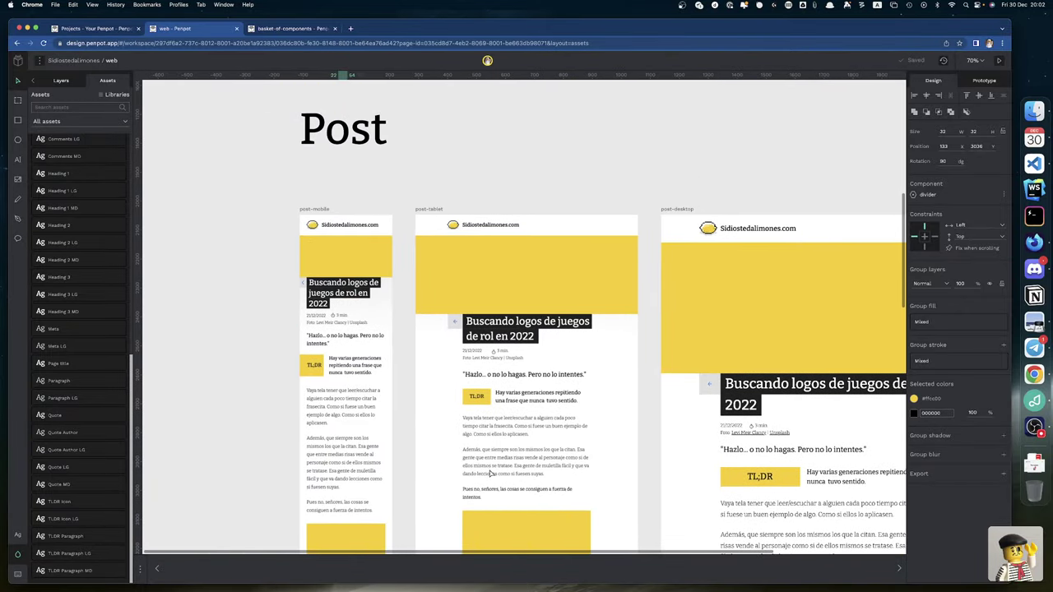
Step: Retype the final period of the "3 min." reading time in the tablet post layout
left_click(495, 352)
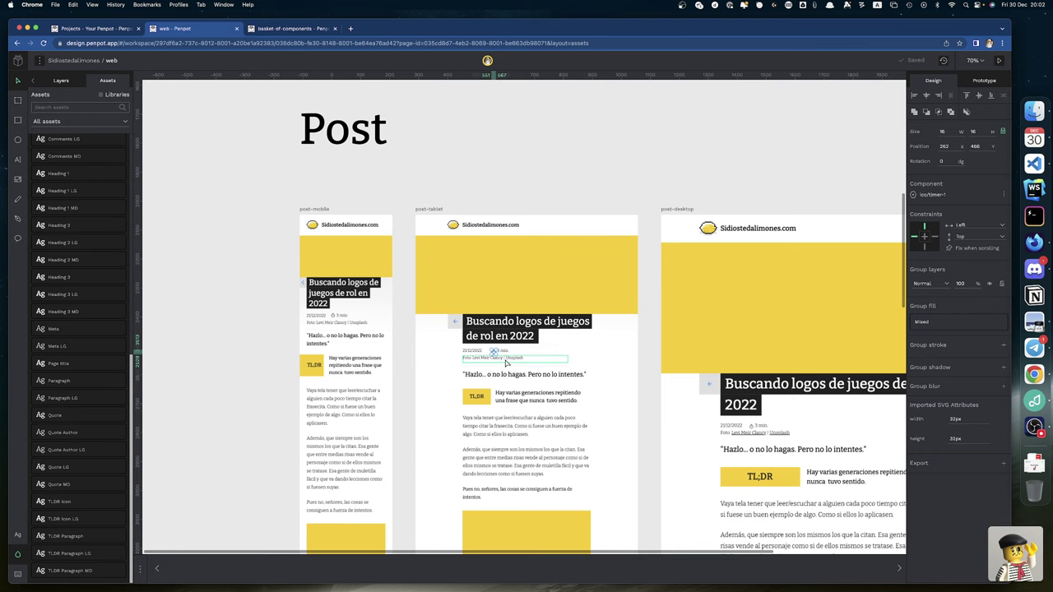
scroll(505, 361, "up", 6)
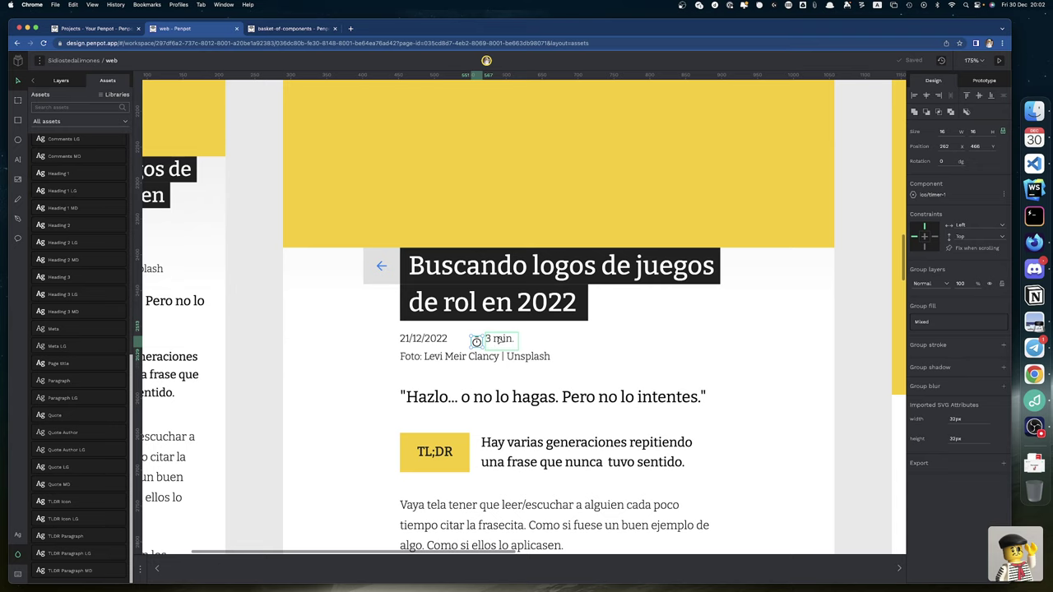
left_click(499, 339)
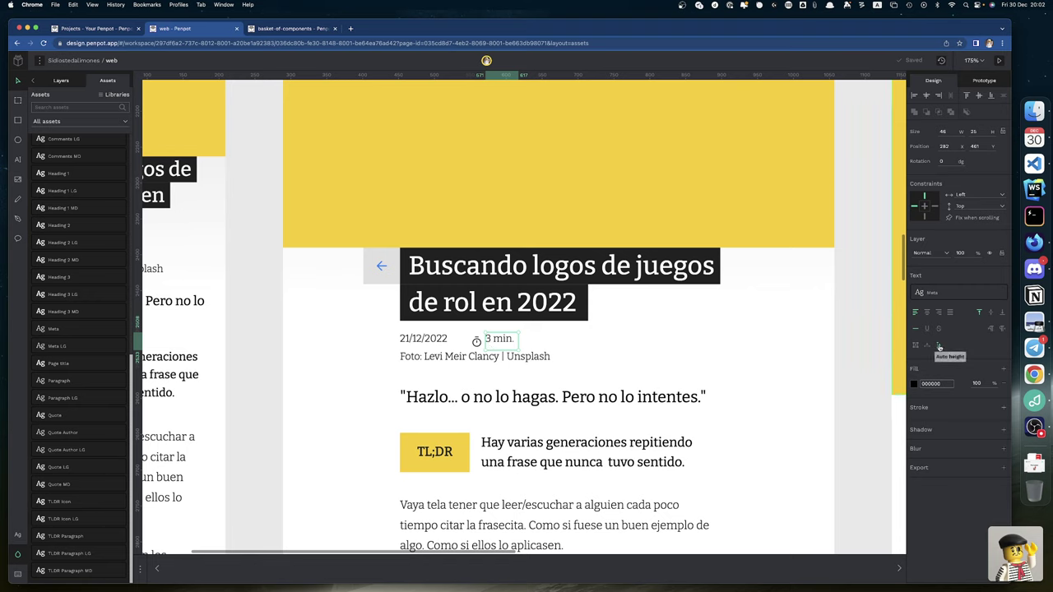
double_click(510, 343)
key("Right")
type(".")
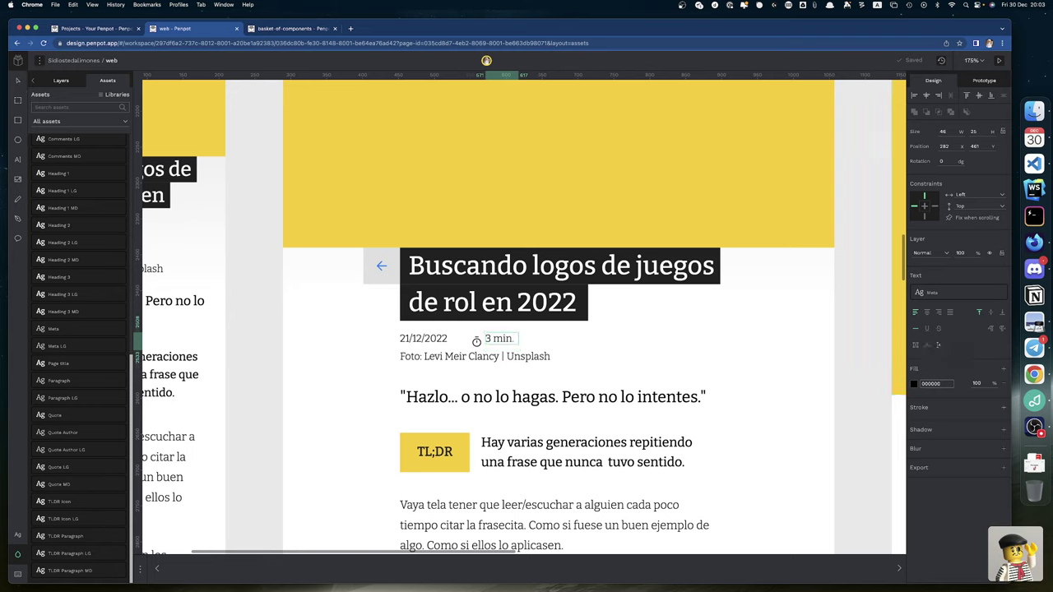
key("Escape")
Step: Move the tablet layout's timer icon up to Y 461, level with the "3 min." text beside it
left_click(477, 342)
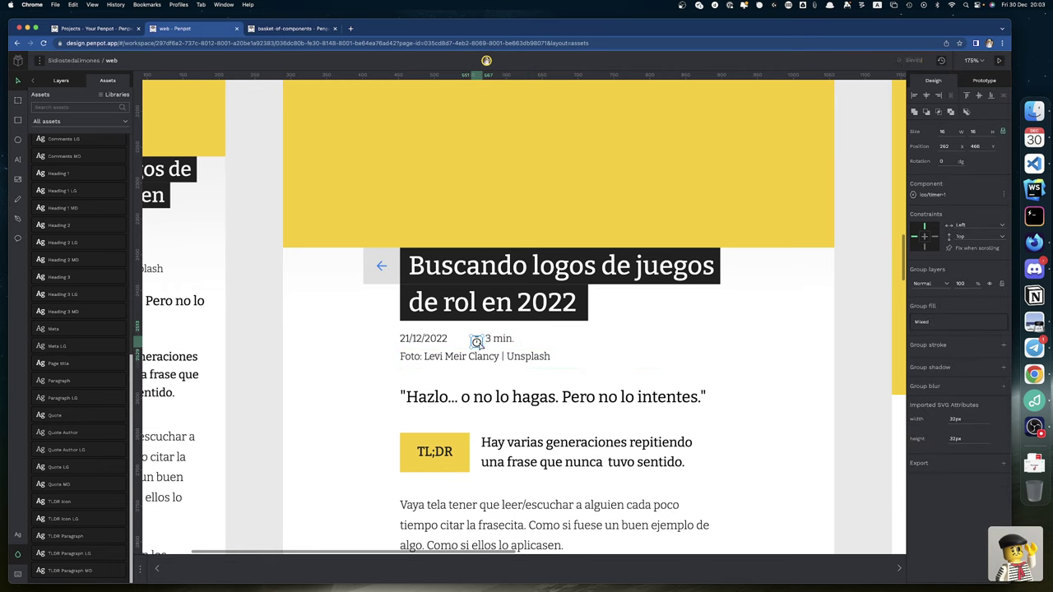
left_click(66, 81)
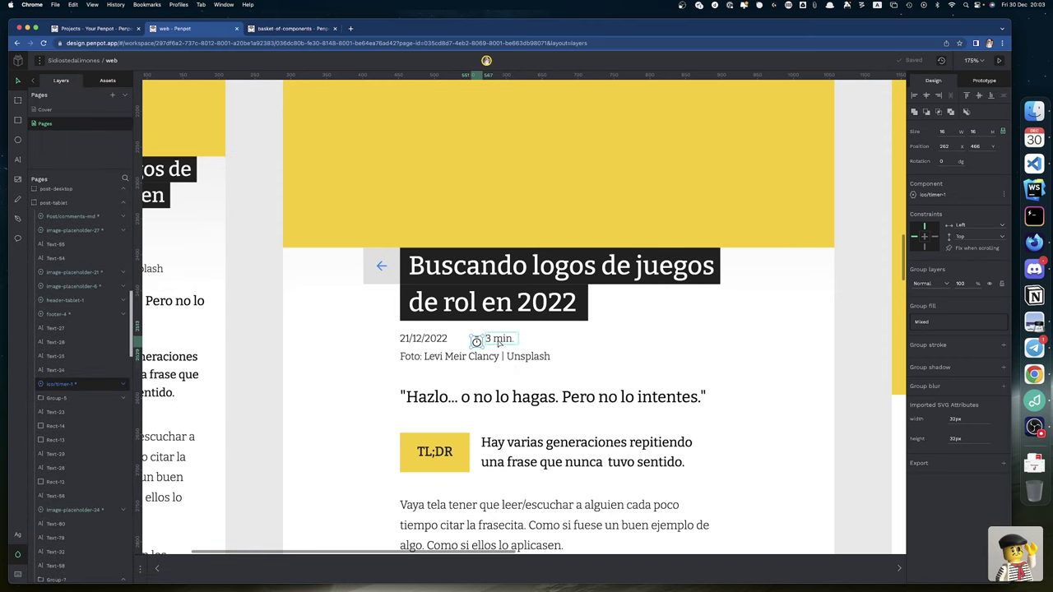
left_click(498, 340)
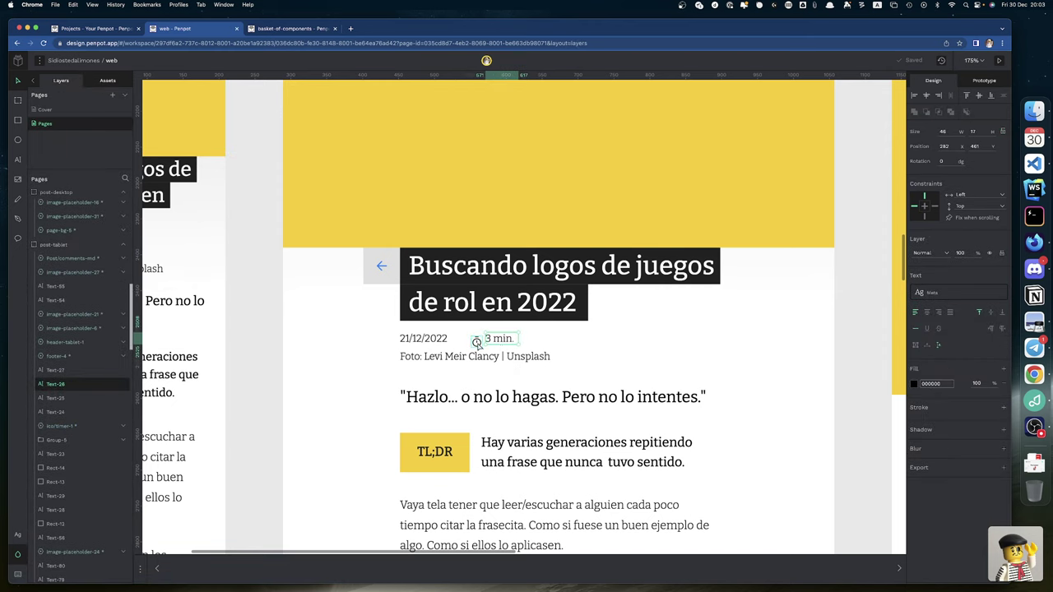
left_click(476, 342)
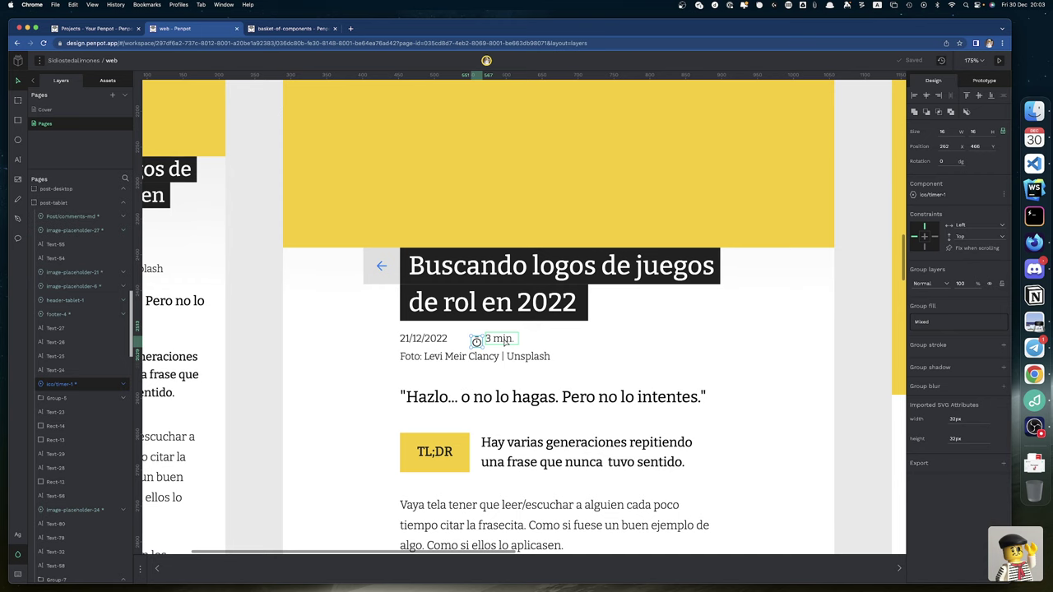
left_click_drag(505, 342, 504, 339)
scroll(504, 339, "up", 10)
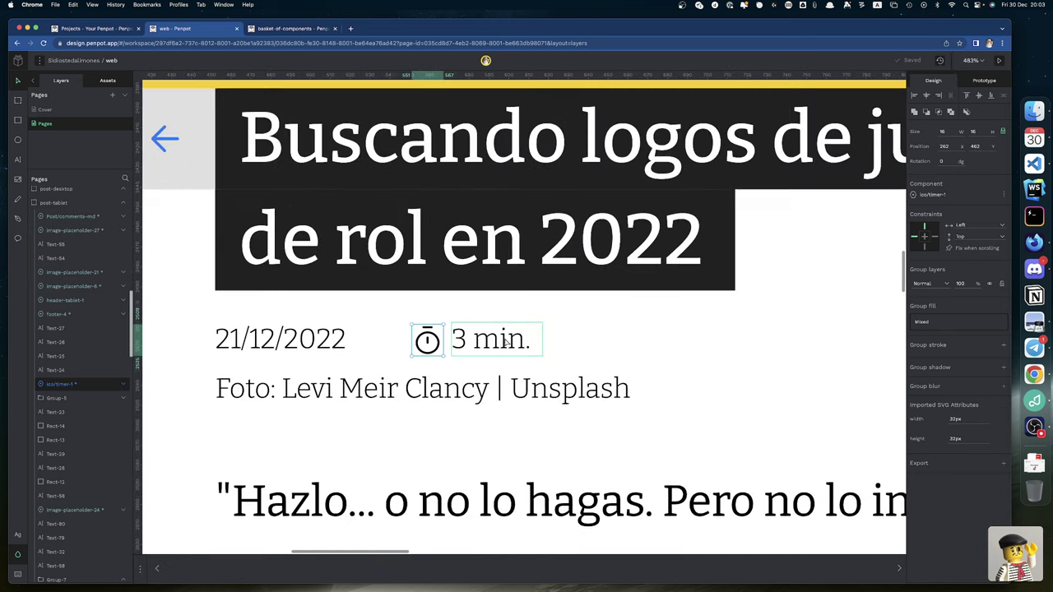
key("Up")
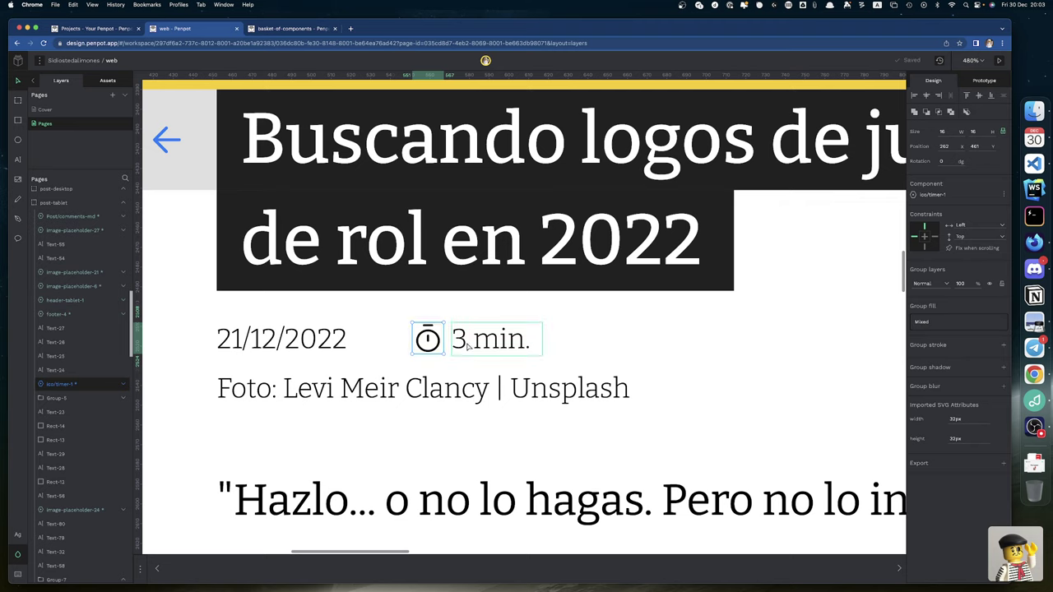
left_click_drag(448, 351, 467, 347)
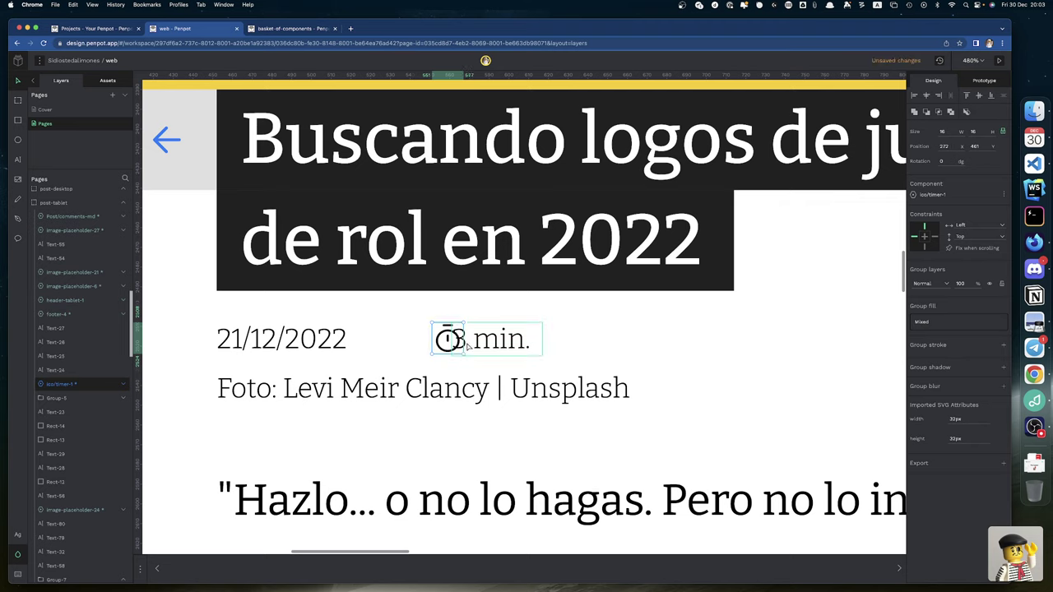
key("Down")
key("Up")
key("shift+Left")
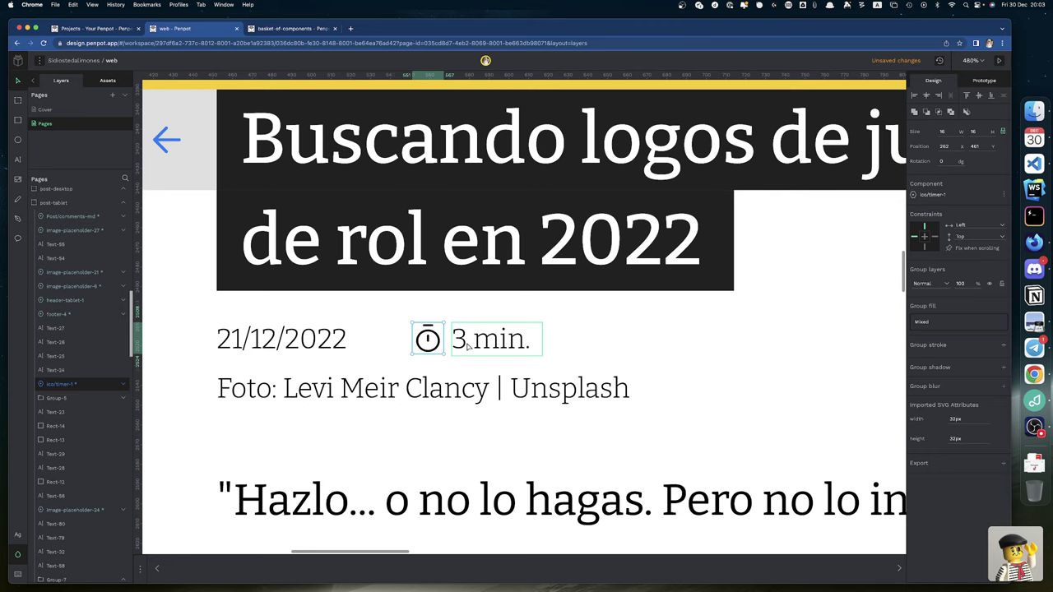
Step: Examine the metadata row, body texts and dividers of the post layouts from top to bottom
left_click(686, 339)
scroll(687, 339, "down", 1)
scroll(687, 339, "down", 5)
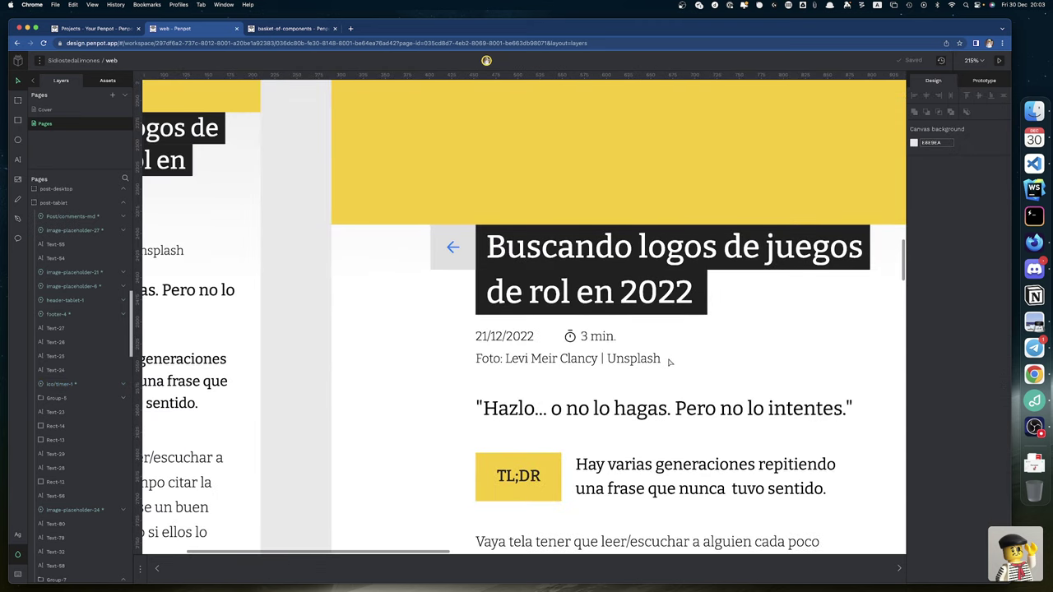
scroll(663, 372, "down", 3)
scroll(663, 371, "down", 2)
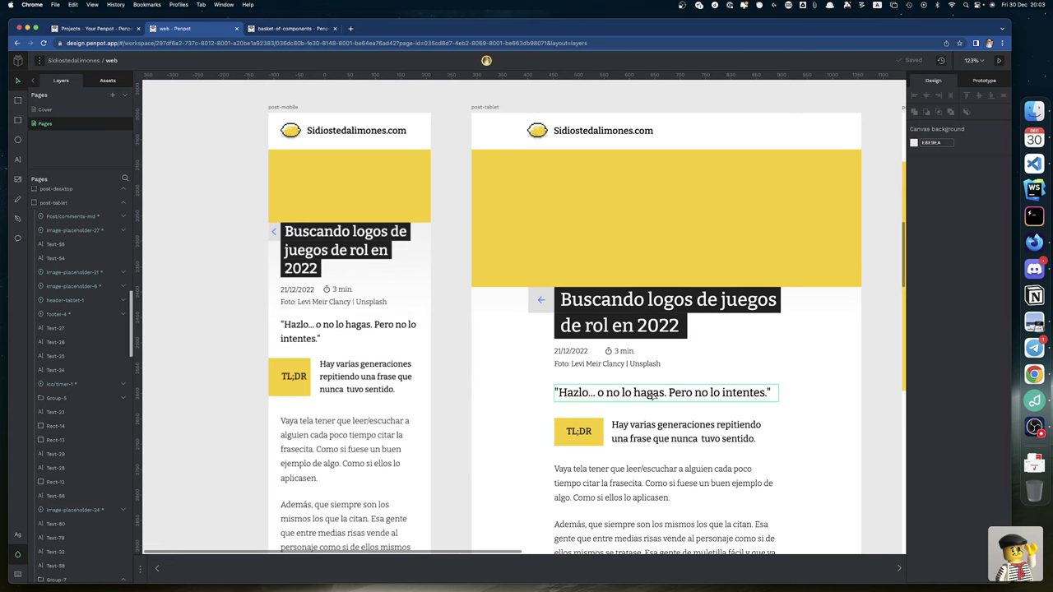
scroll(652, 395, "down", 3)
scroll(653, 397, "right", 5)
scroll(653, 396, "down", 2)
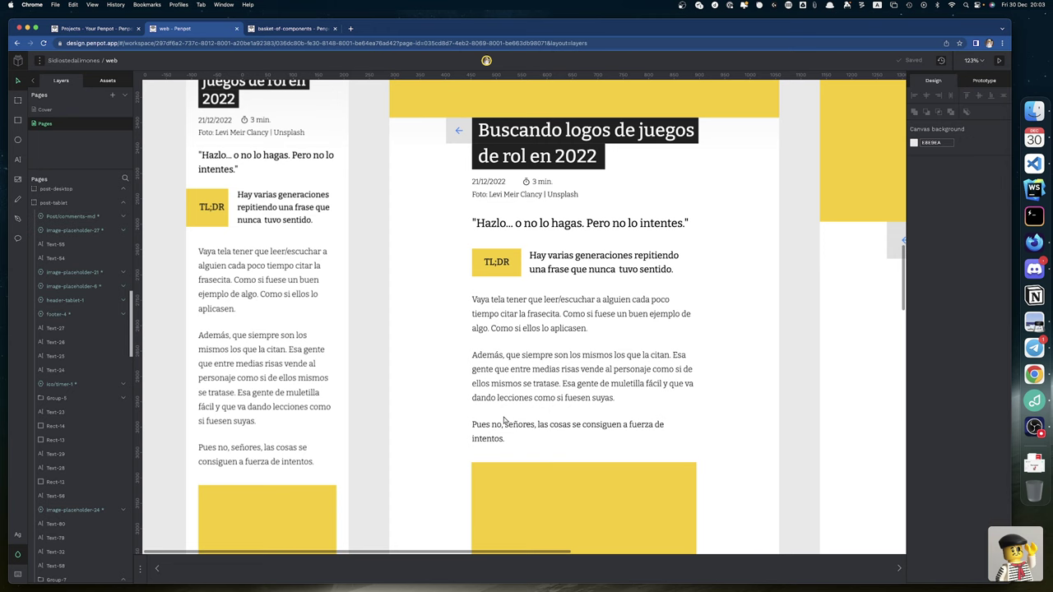
scroll(504, 419, "down", 6)
scroll(504, 420, "down", 6)
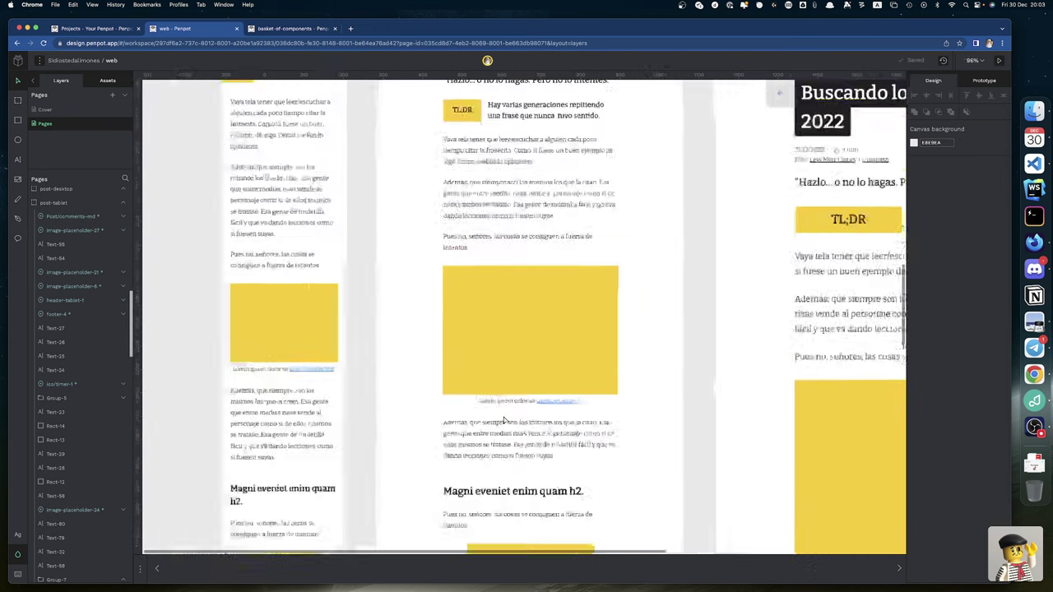
scroll(504, 419, "up", 3)
scroll(504, 419, "down", 8)
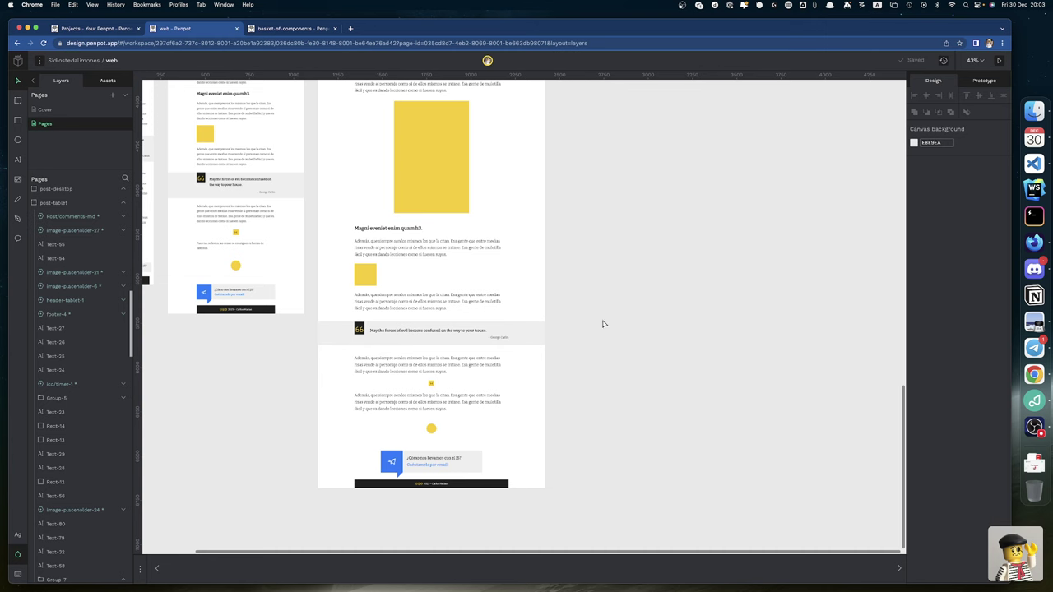
Step: Compare the complete mobile, tablet and desktop post layouts side by side from their headers down to their footers
scroll(555, 299, "up", 10)
scroll(554, 300, "left", 3)
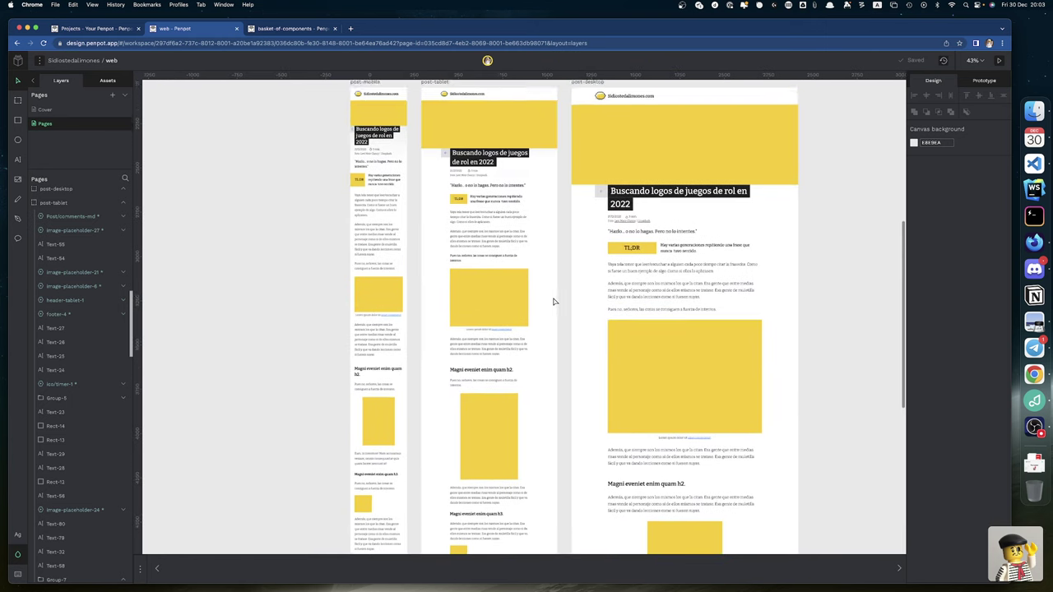
scroll(555, 301, "up", 2)
scroll(554, 301, "left", 1)
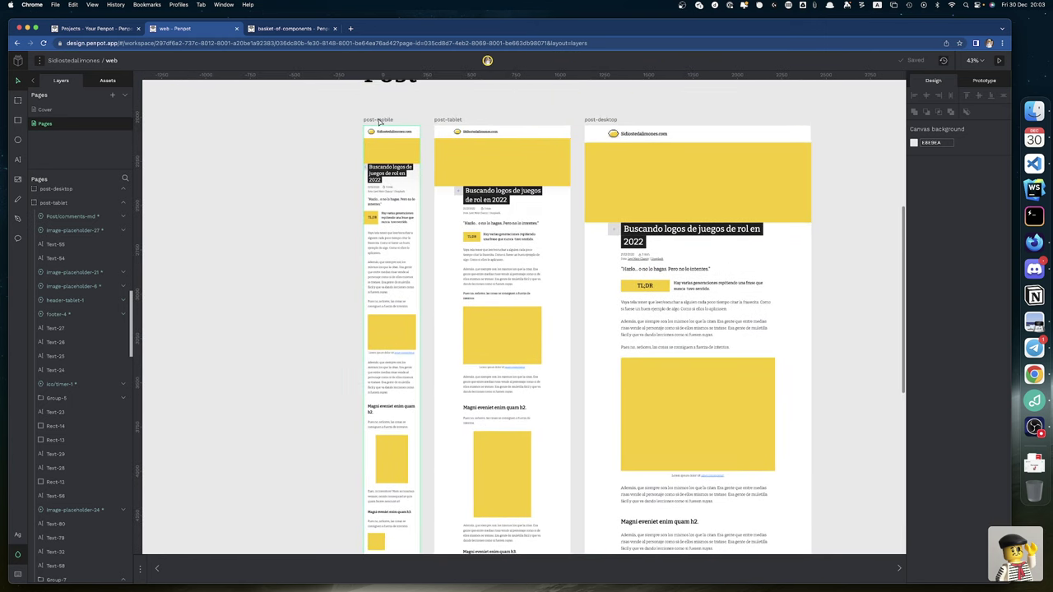
scroll(362, 427, "down", 10)
scroll(361, 427, "right", 2)
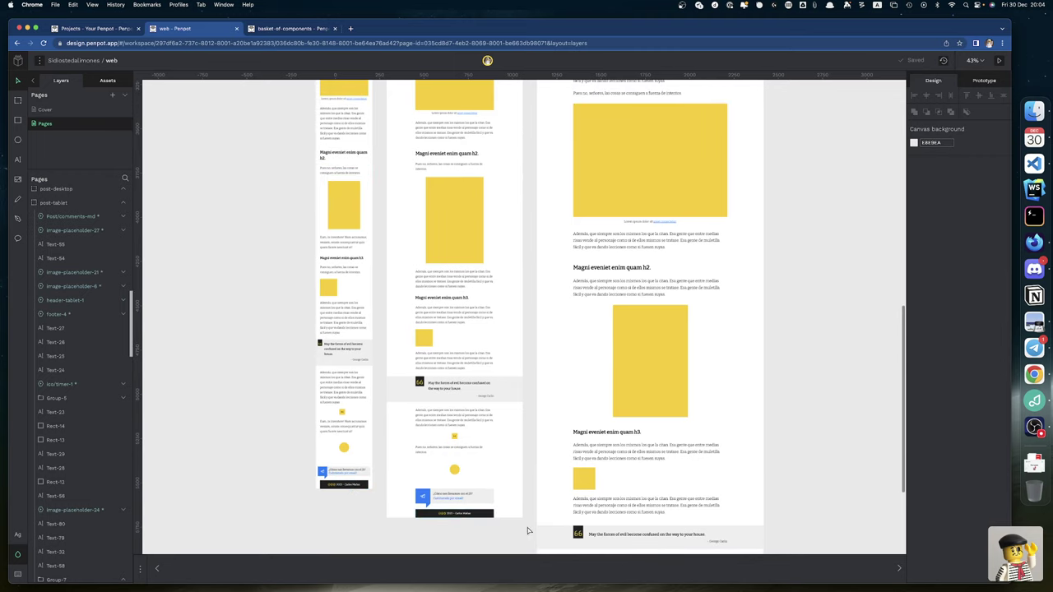
scroll(671, 539, "down", 6)
scroll(671, 539, "right", 1)
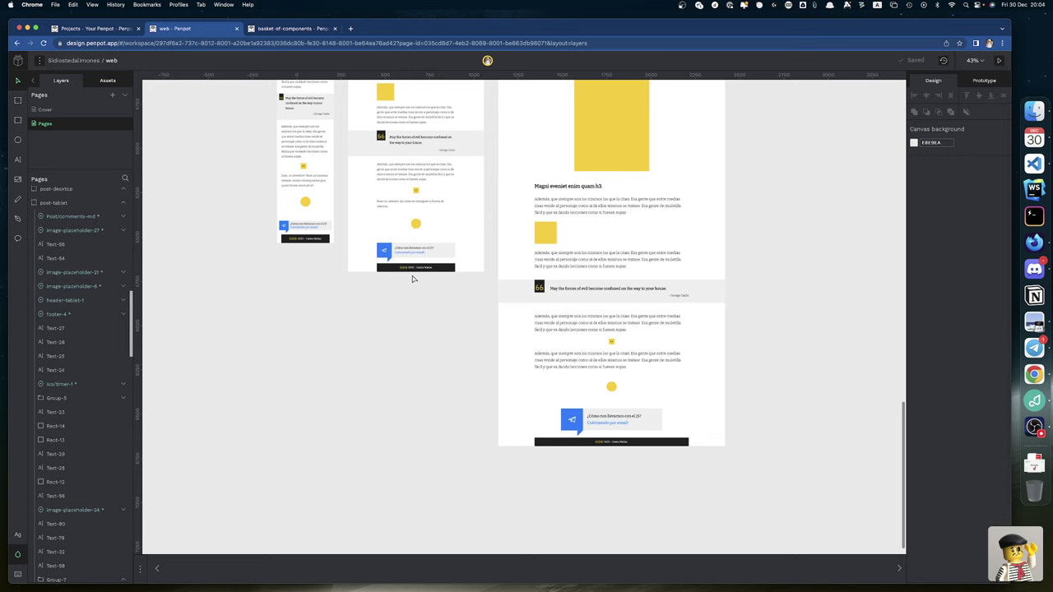
scroll(431, 277, "up", 5)
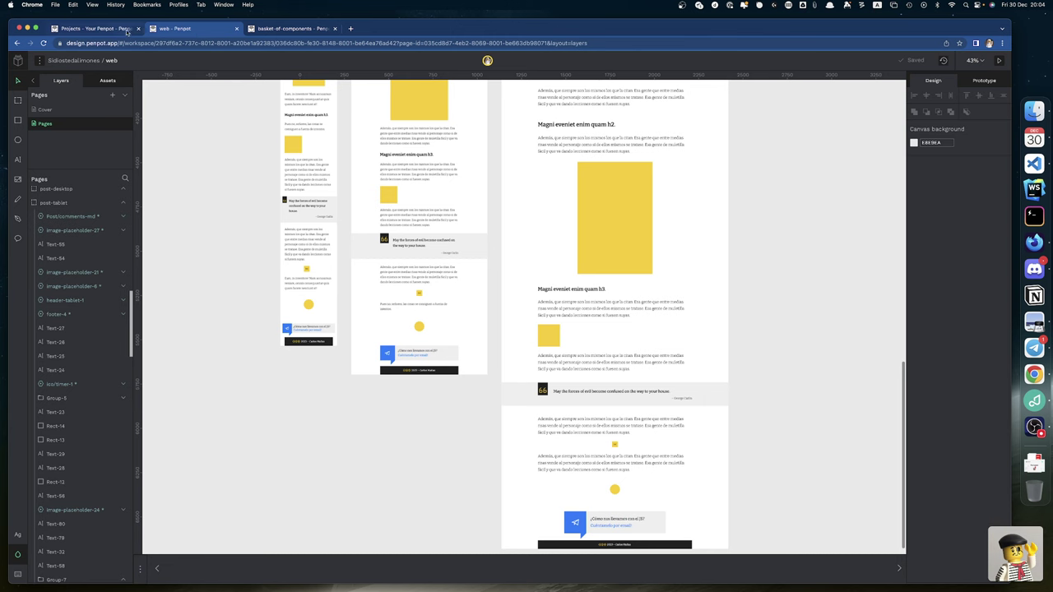
Step: Switch to Firefox Developer Edition to view the post list on sidiostedalimones.com
left_click(289, 32)
left_click(193, 31)
scroll(235, 217, "right", 3)
scroll(235, 217, "down", 1)
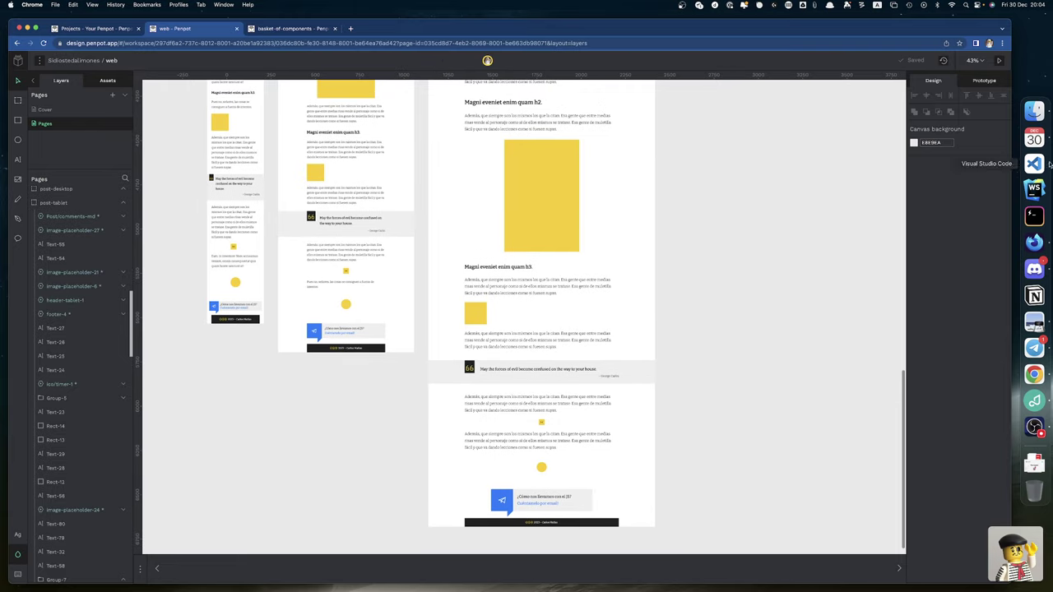
left_click(1034, 242)
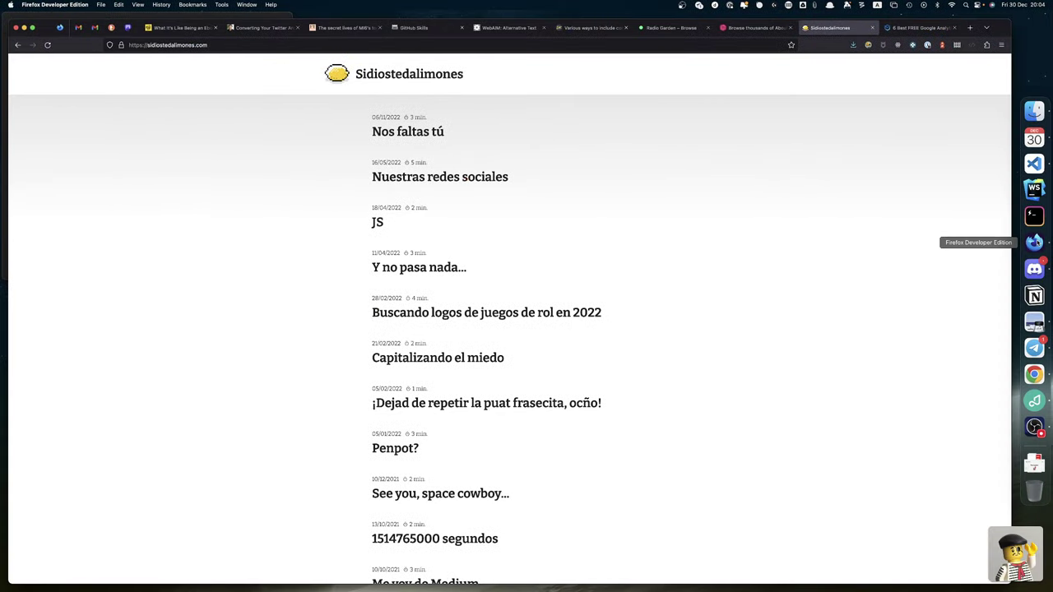
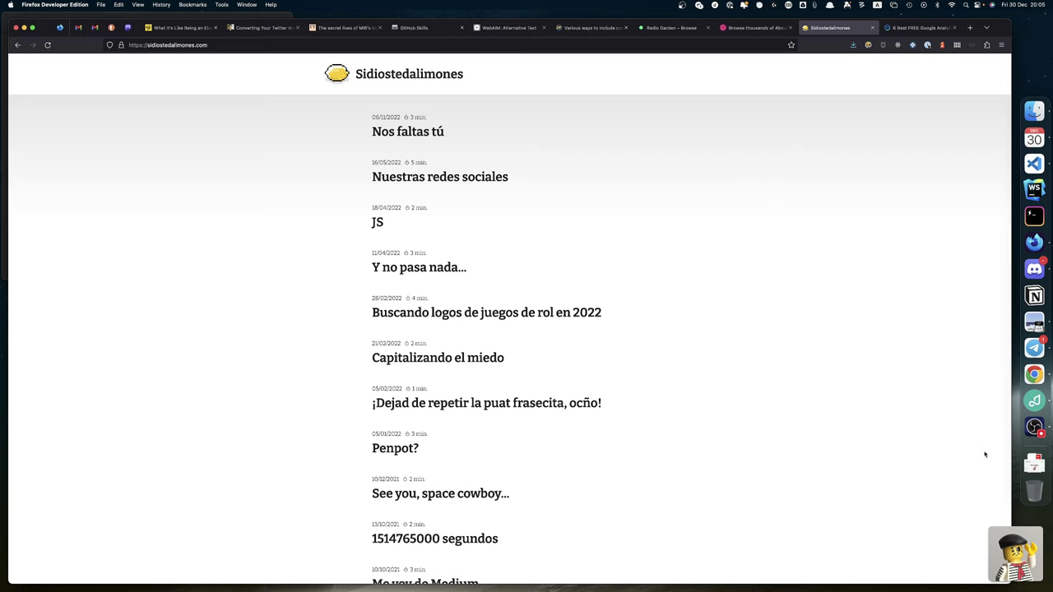
Step: Close the Google Analytics article in the browser and open the lego-minifigure document in Pixelmator Pro
left_click(953, 27)
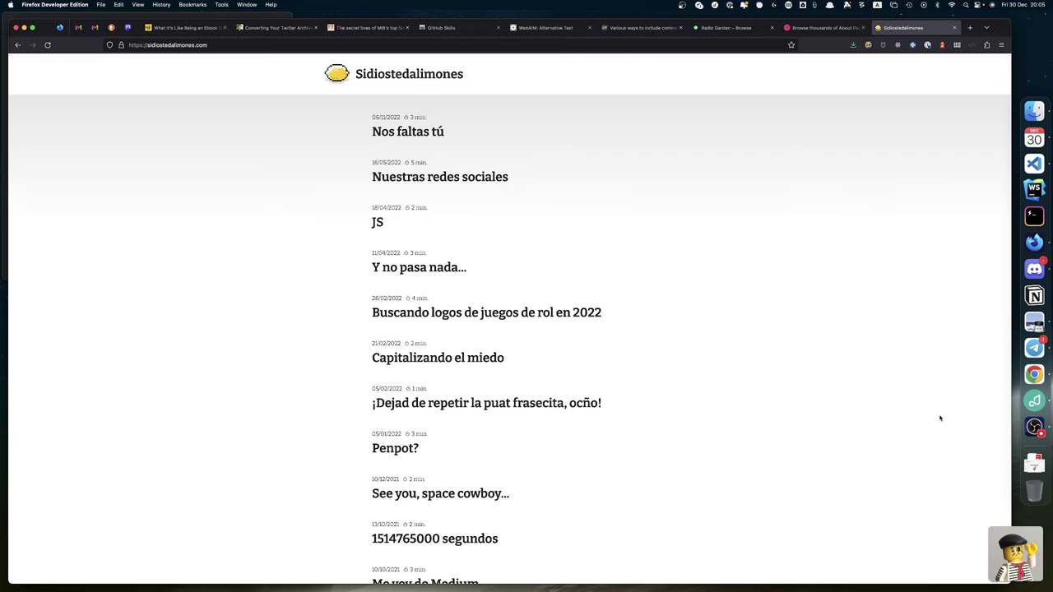
key("alt+space")
type("pixel")
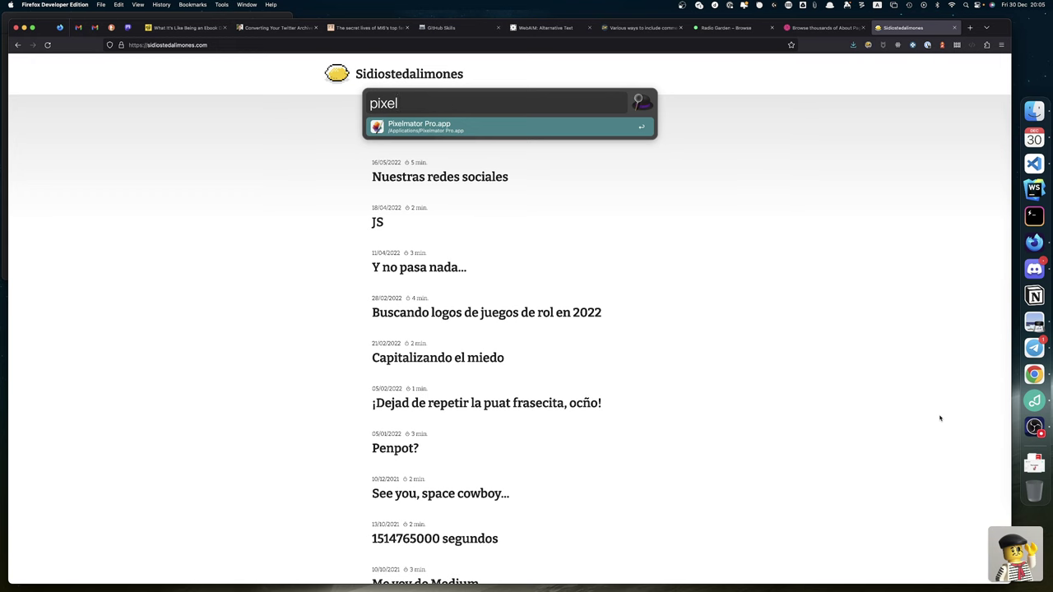
key("Return")
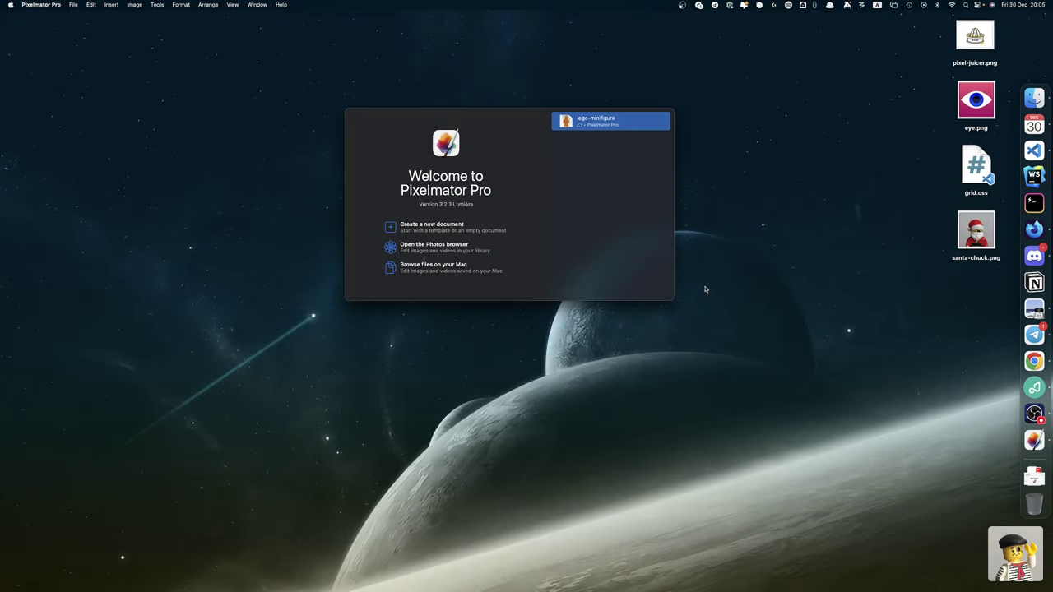
double_click(587, 125)
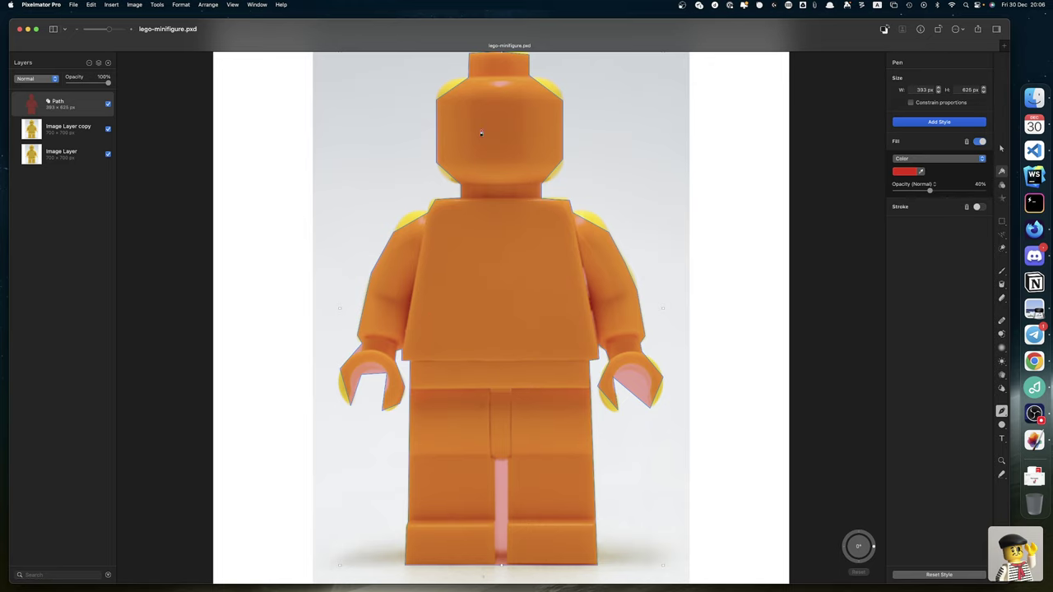
Step: Examine the path traced over the minifigure from head to feet and close the document
scroll(482, 185, "up", 2)
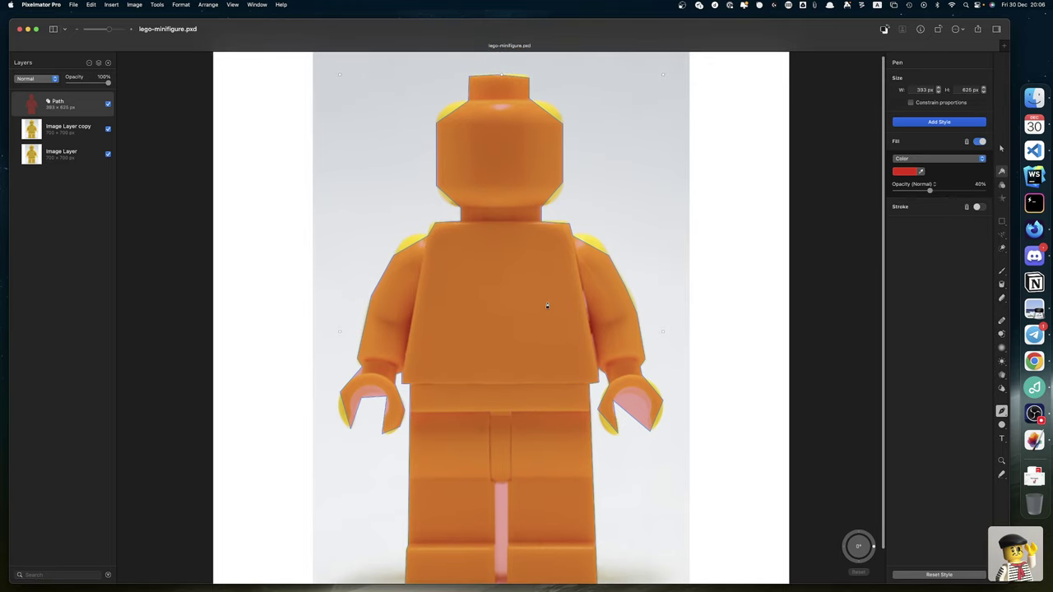
scroll(705, 576, "down", 3)
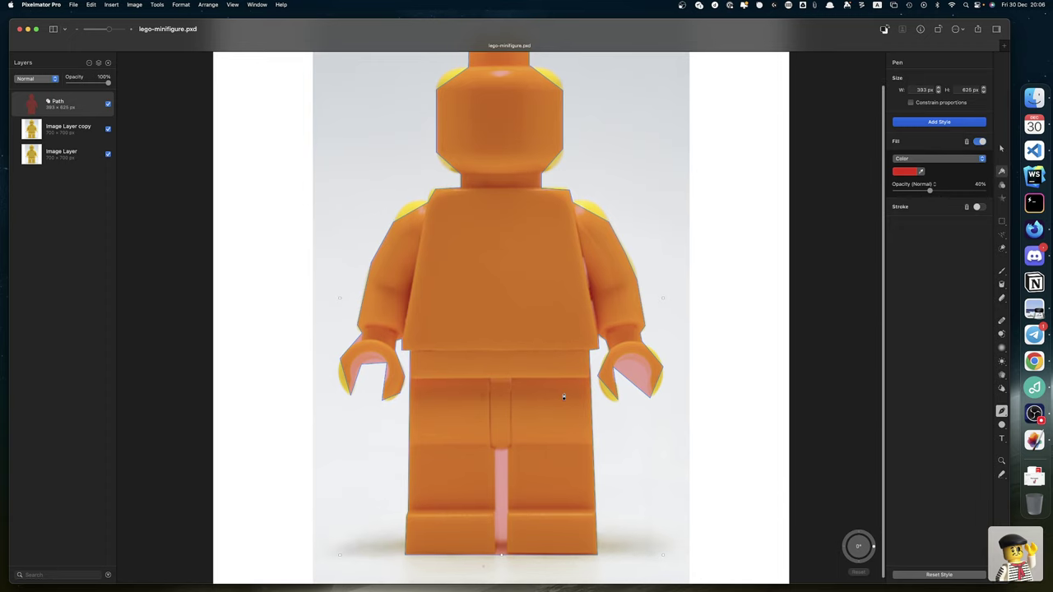
scroll(564, 399, "up", 1)
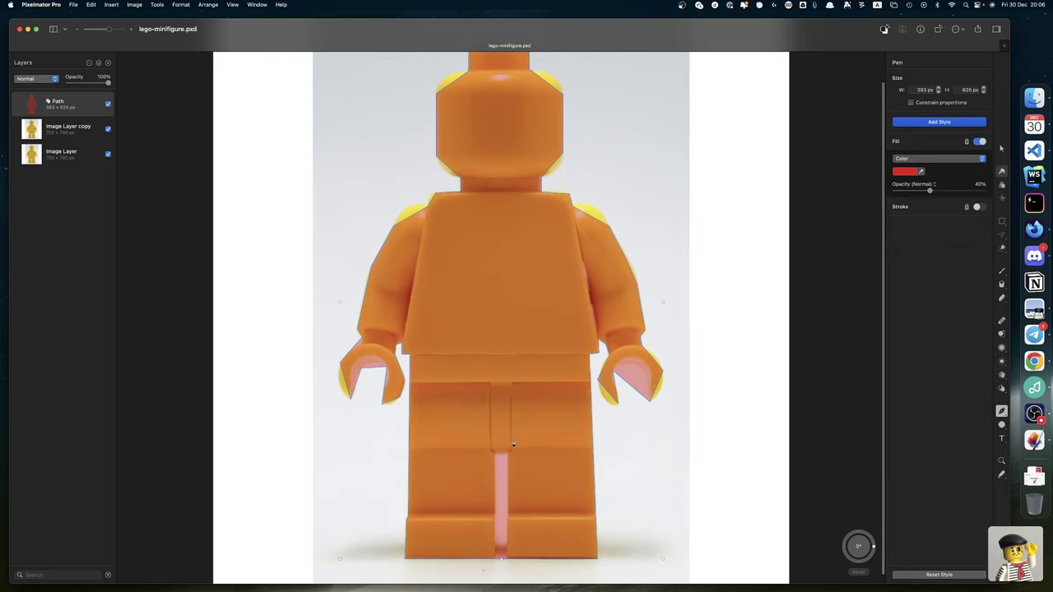
left_click(21, 30)
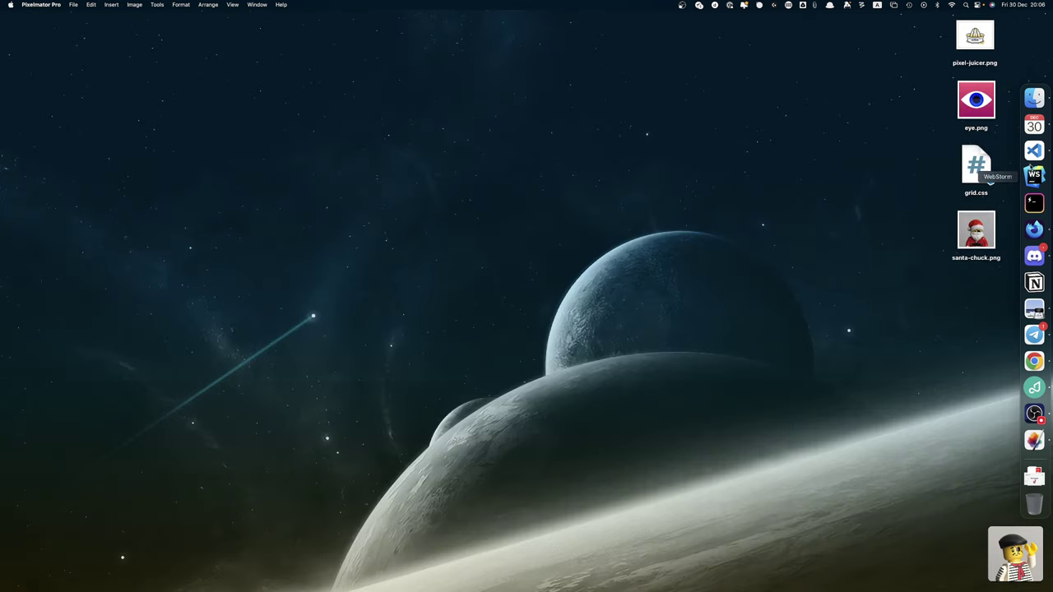
Step: Switch to the Dribbble about page results in Firefox Developer Edition and open the "Web Header - Landing Page" shot in a background tab
left_click(1034, 230)
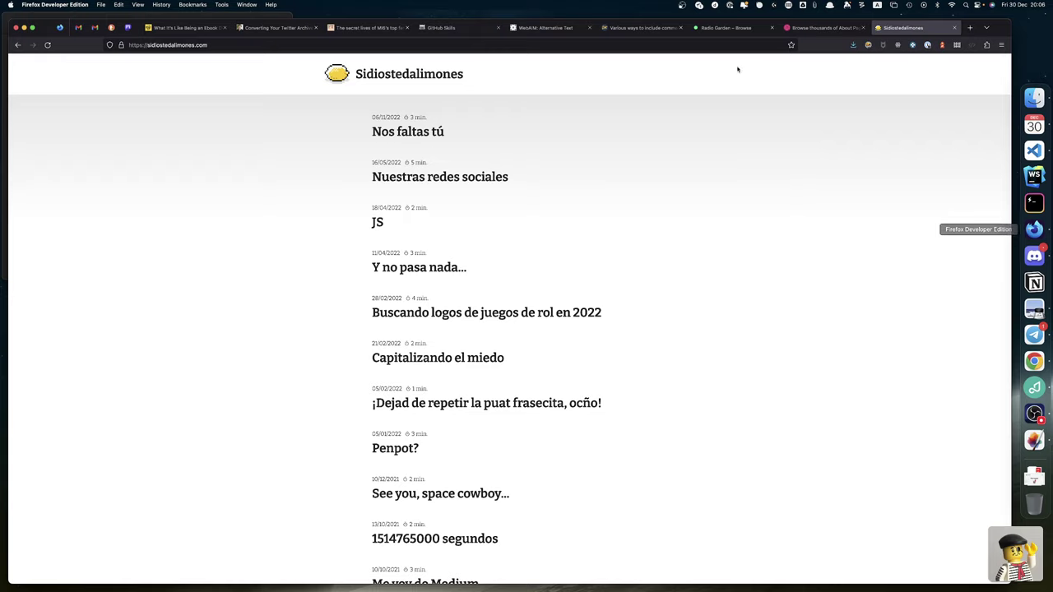
left_click(840, 28)
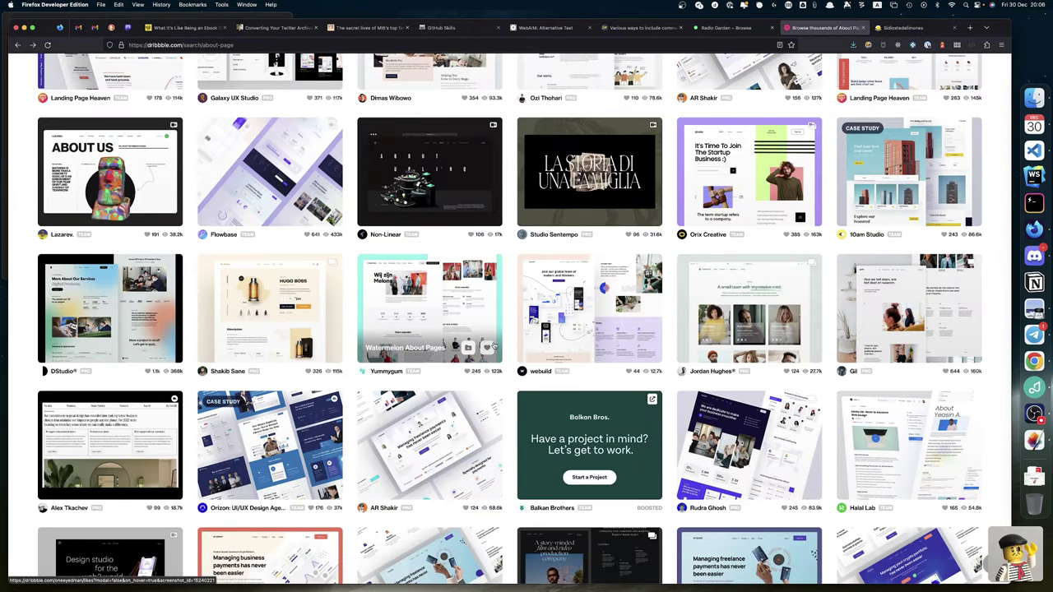
scroll(491, 349, "down", 5)
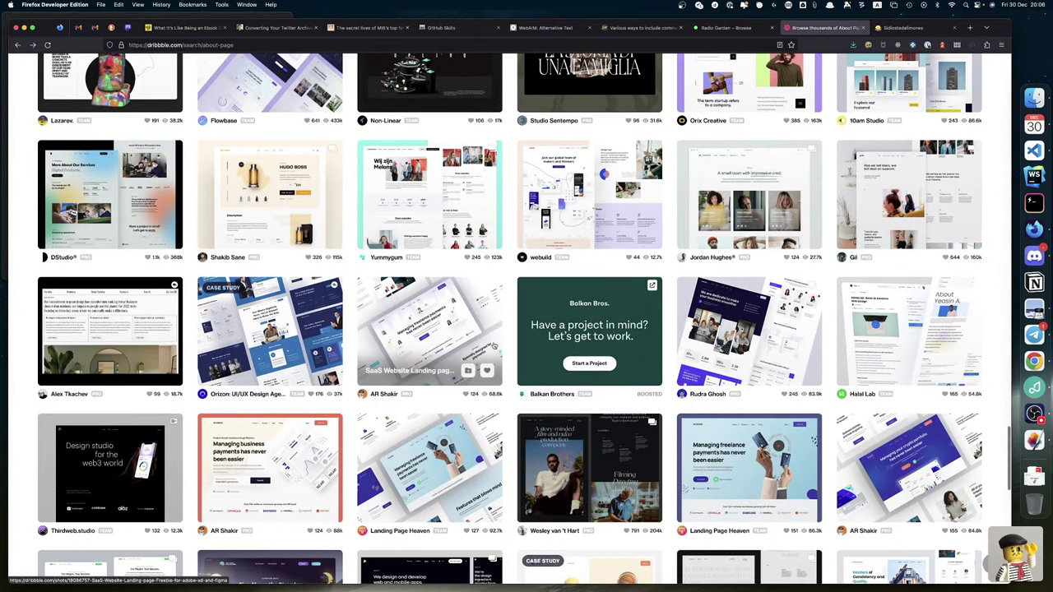
scroll(491, 349, "down", 1)
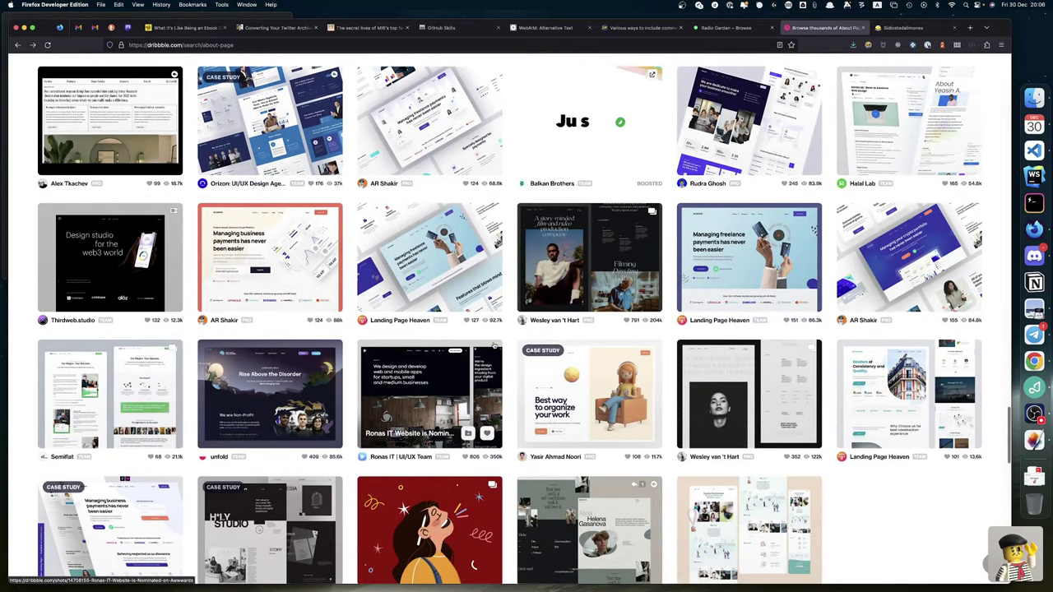
left_click(611, 388, "super")
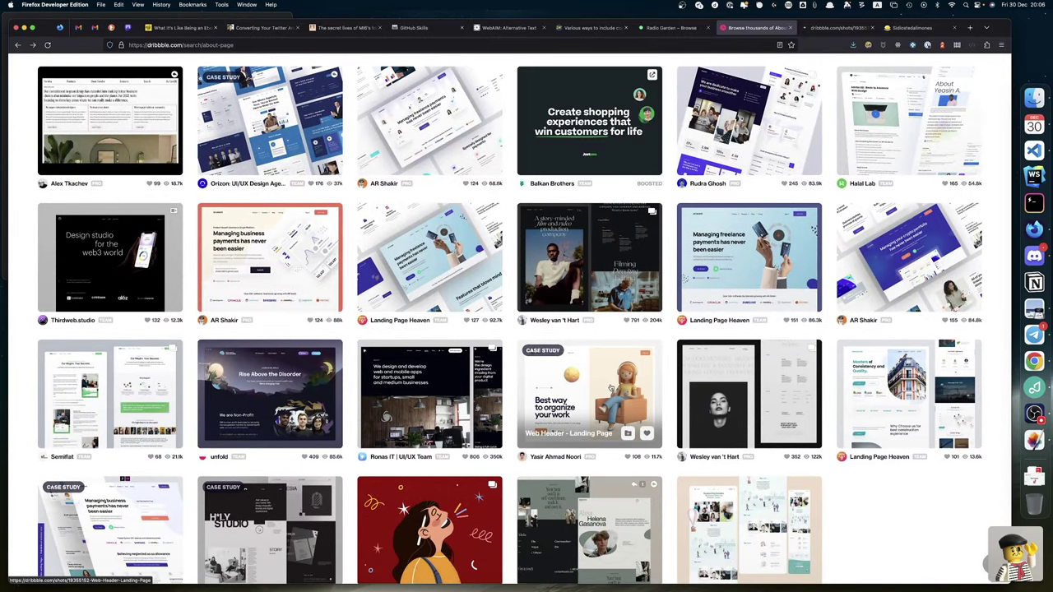
Step: Open the "Sudzibas.lv - About us page" and "We do things differently" shots from the results in background tabs
scroll(611, 388, "down", 1)
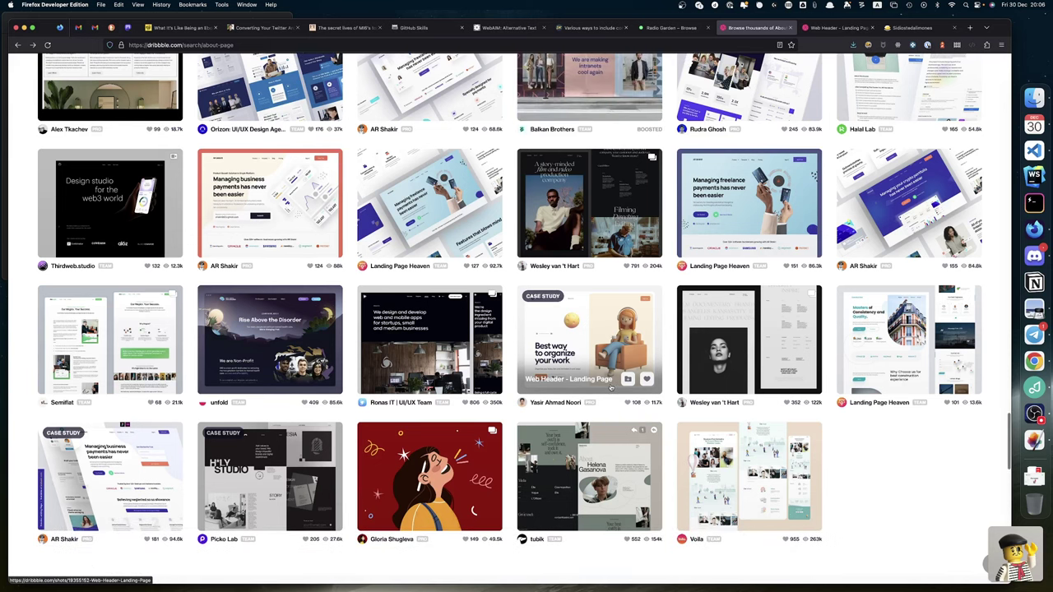
scroll(611, 388, "up", 8)
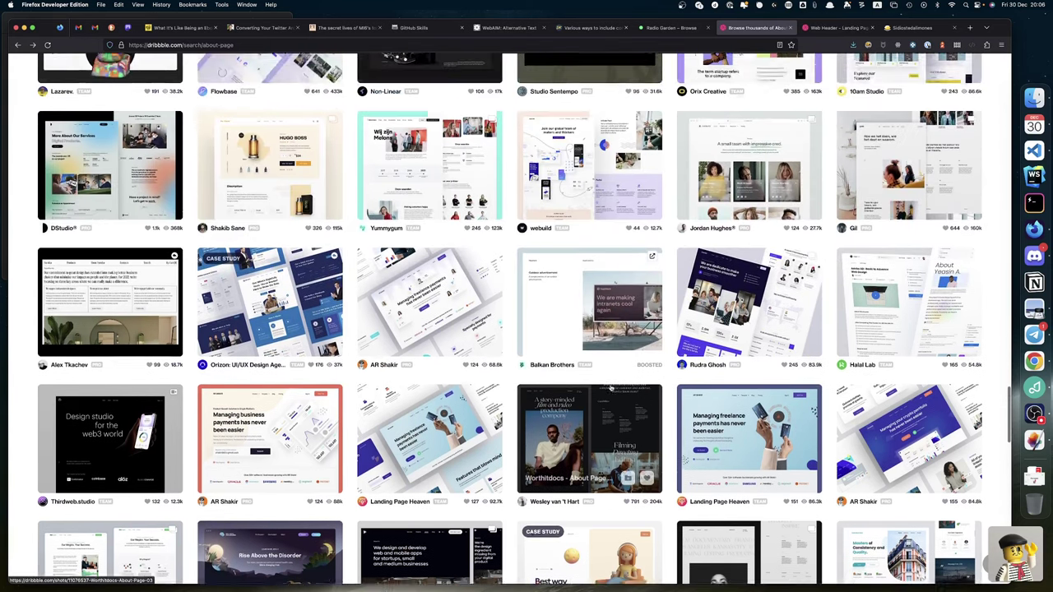
scroll(611, 387, "up", 5)
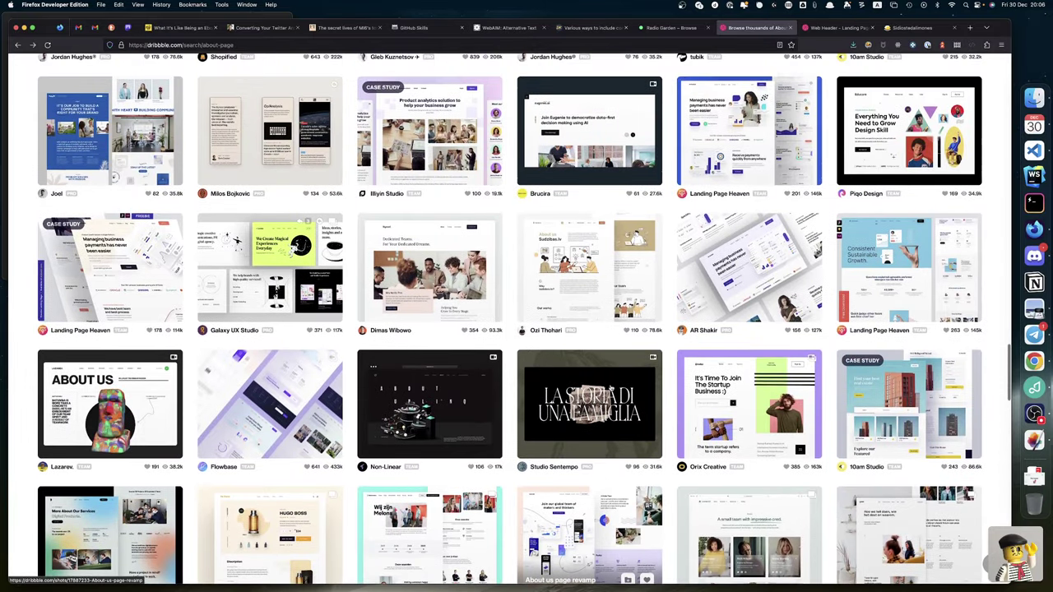
scroll(611, 387, "up", 1)
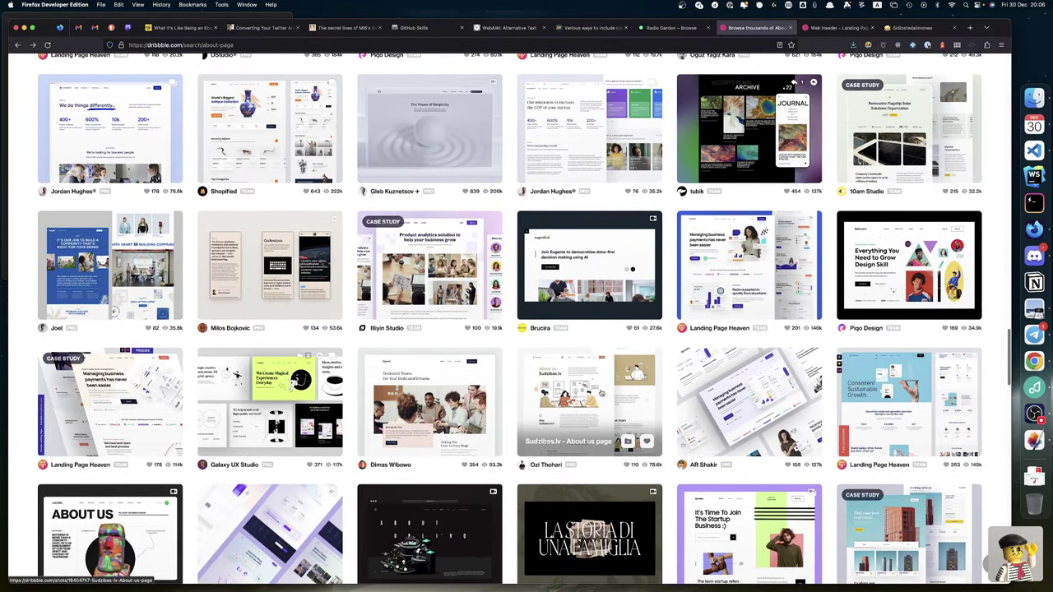
left_click(601, 393, "super")
scroll(601, 394, "up", 3)
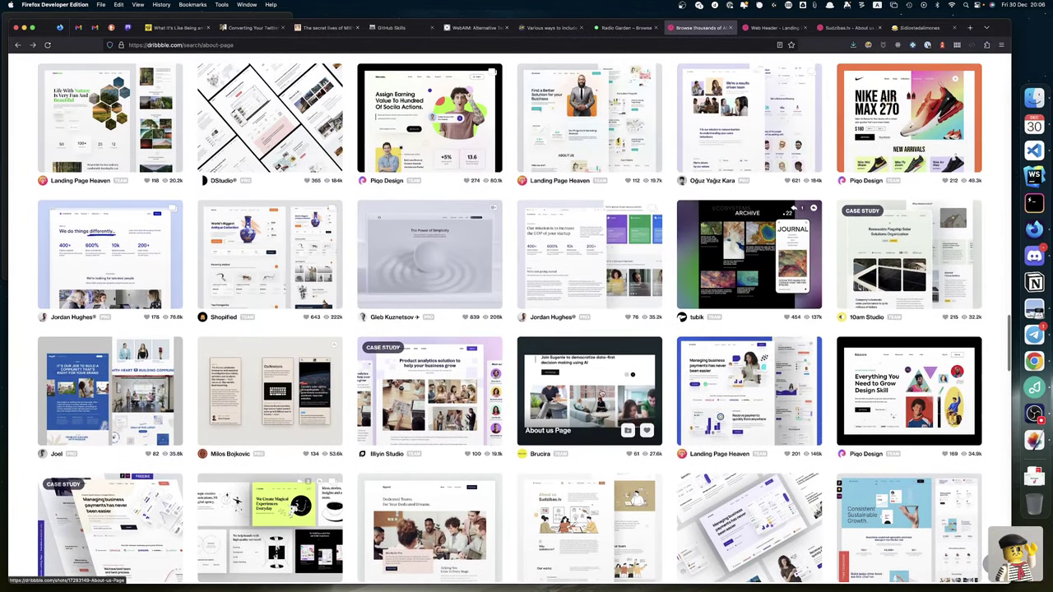
left_click(102, 257, "super")
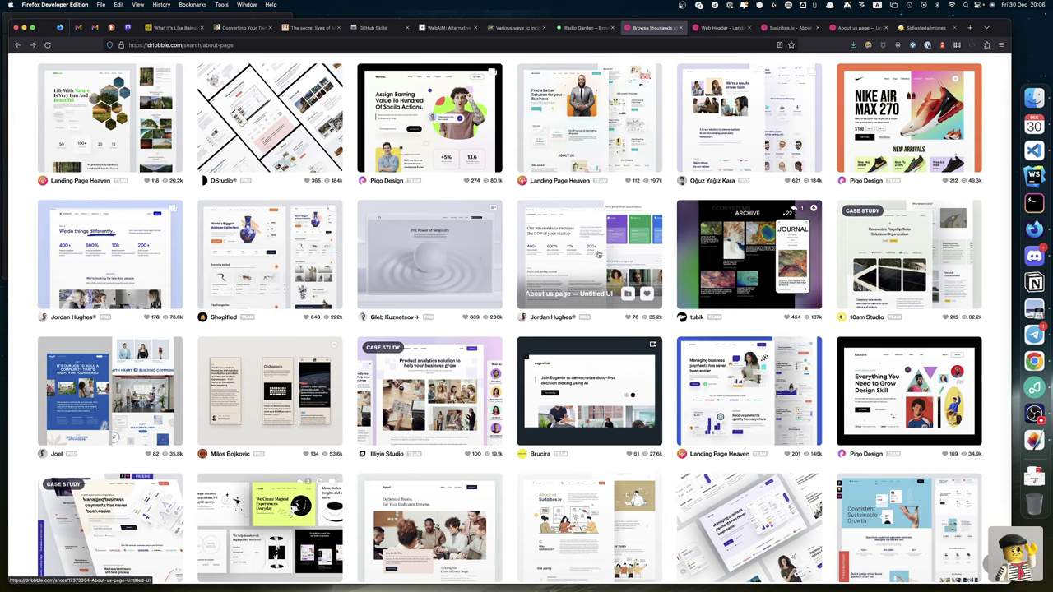
Step: Open the startup agency pricing page and "Tell a better brand story" landing page shots in background tabs
scroll(576, 270, "up", 5)
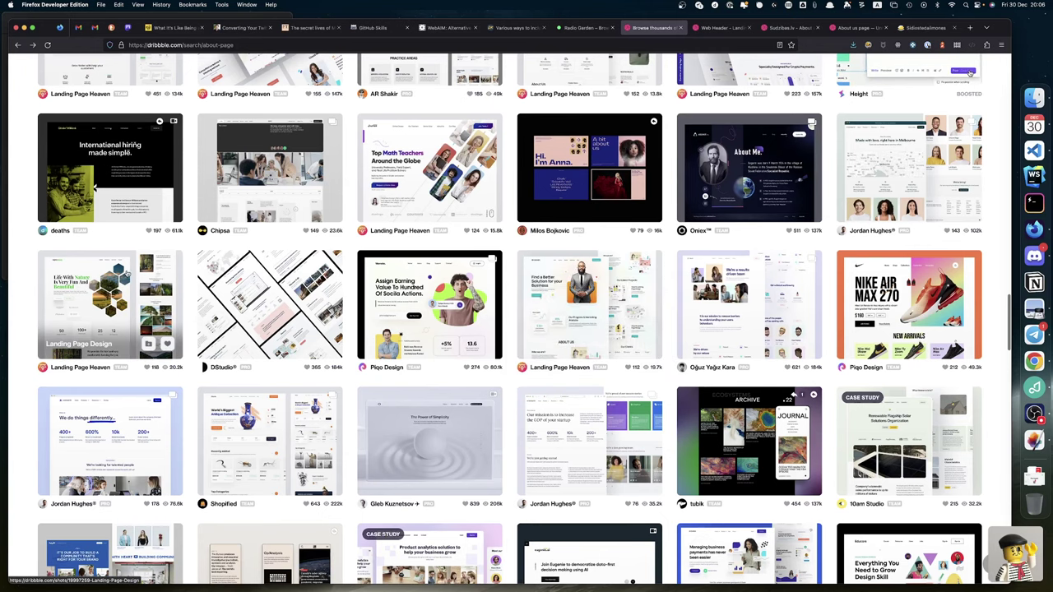
scroll(576, 261, "up", 2)
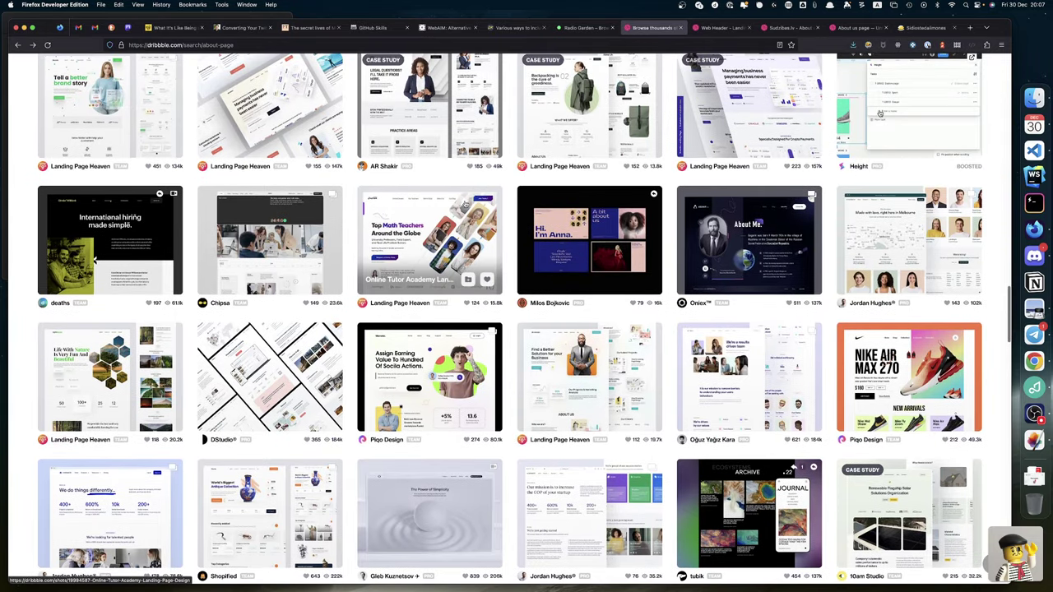
scroll(589, 239, "up", 3)
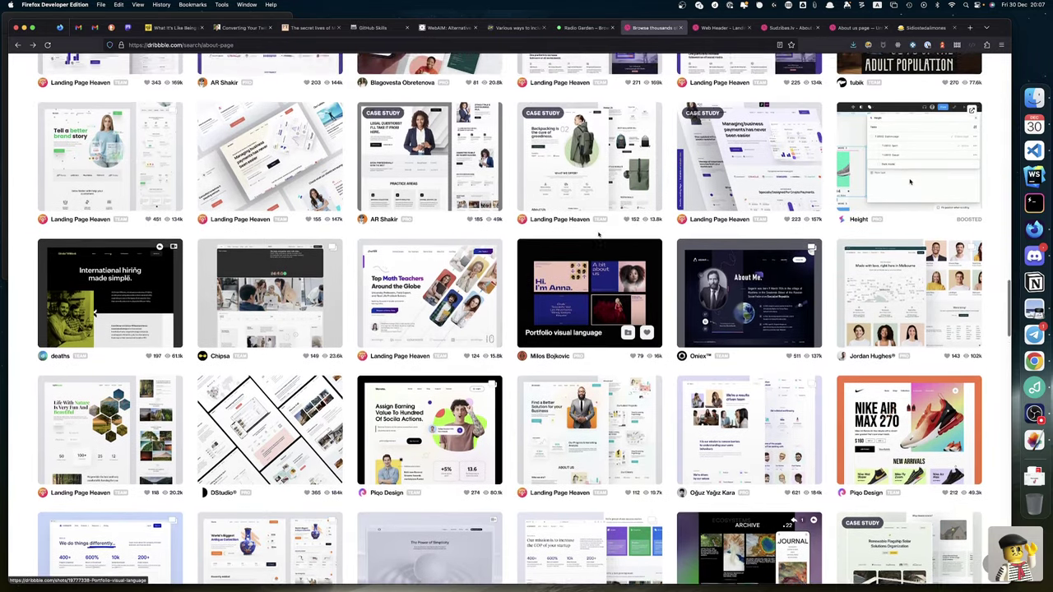
scroll(597, 235, "up", 4)
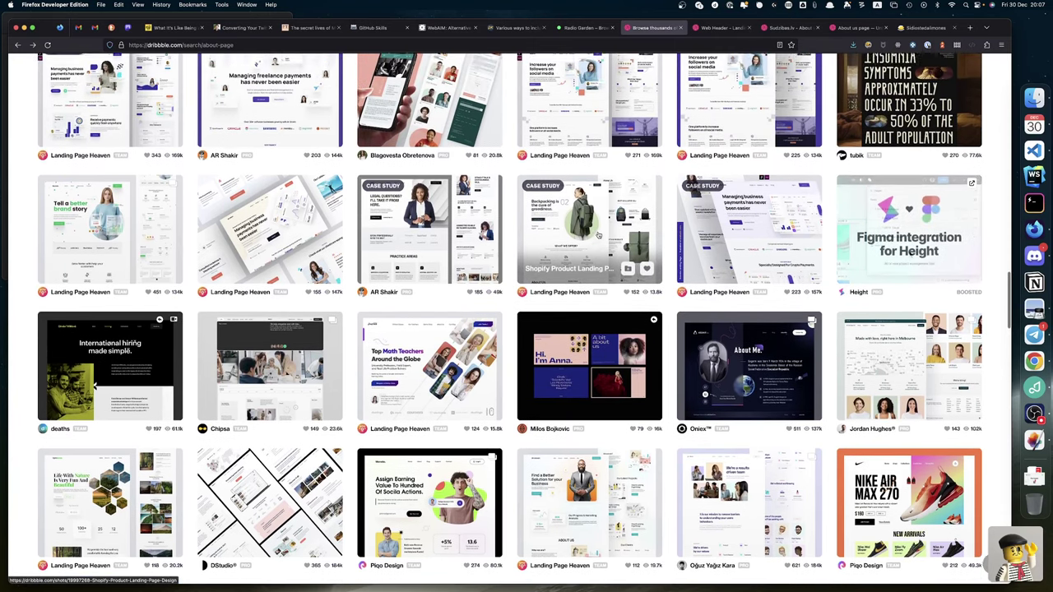
scroll(598, 235, "up", 2)
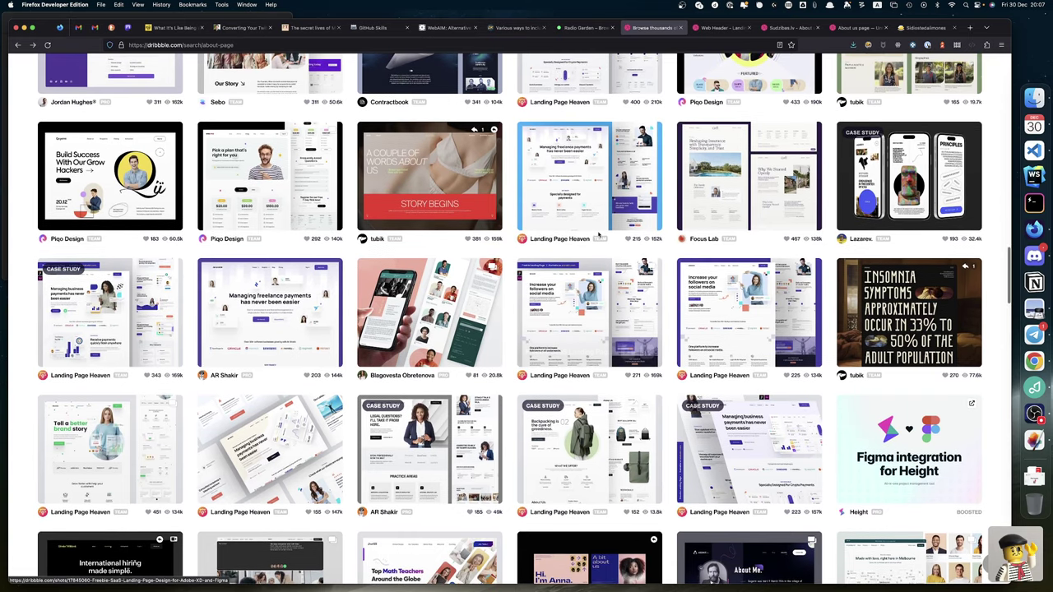
left_click(270, 185, "super")
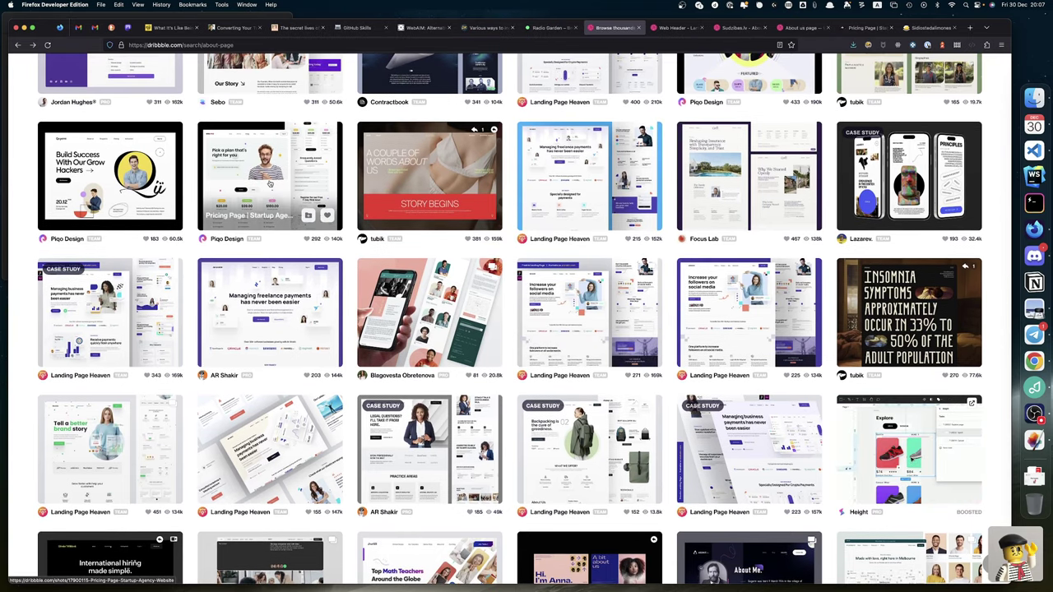
left_click(97, 434, "super")
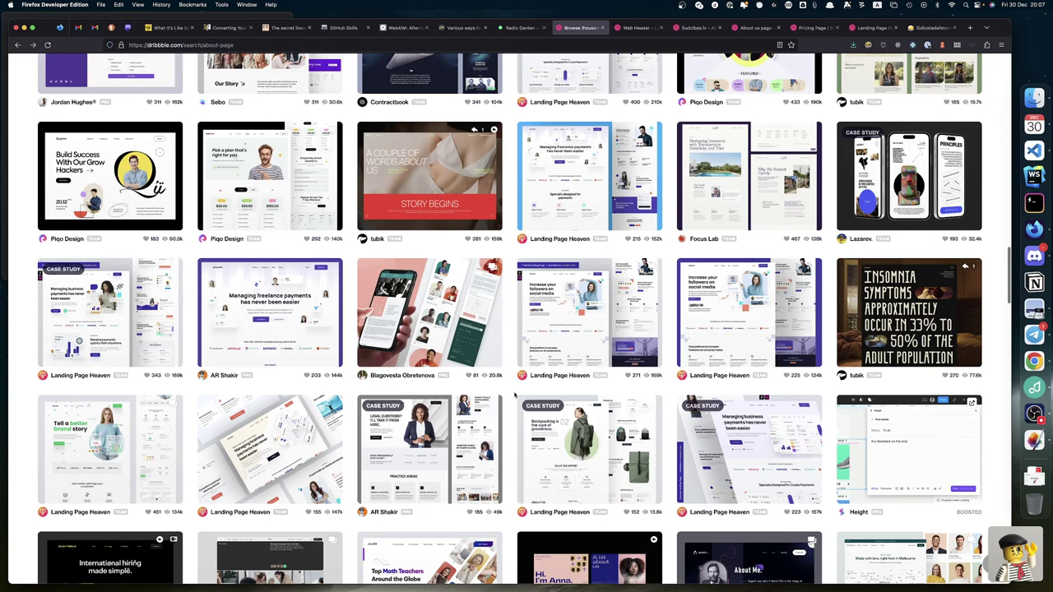
Step: Open the "Startup Agency Web header" shot, found higher up in the results, in a background tab
scroll(515, 396, "up", 8)
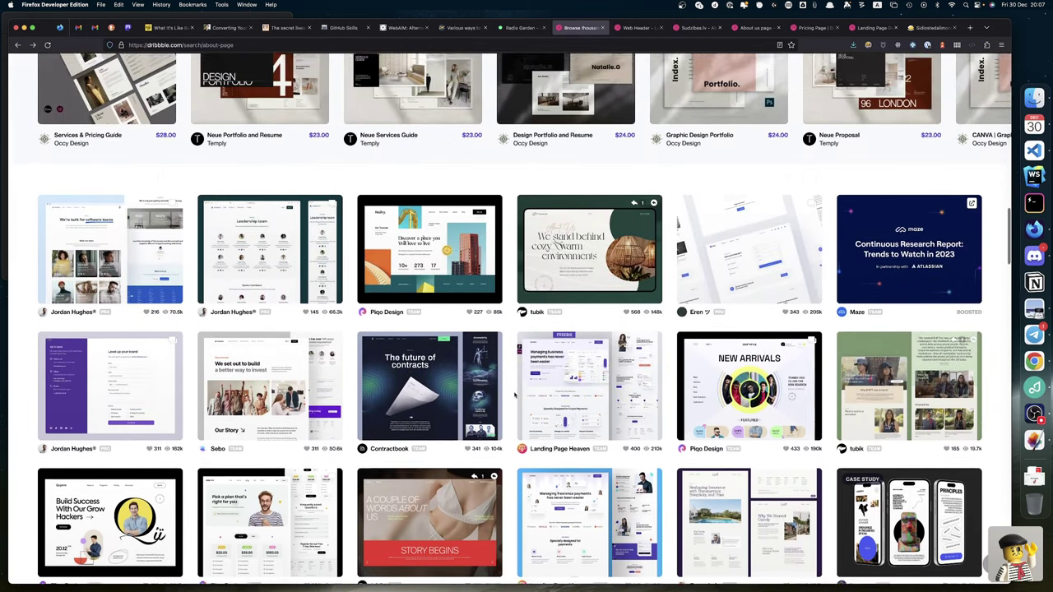
scroll(515, 395, "up", 8)
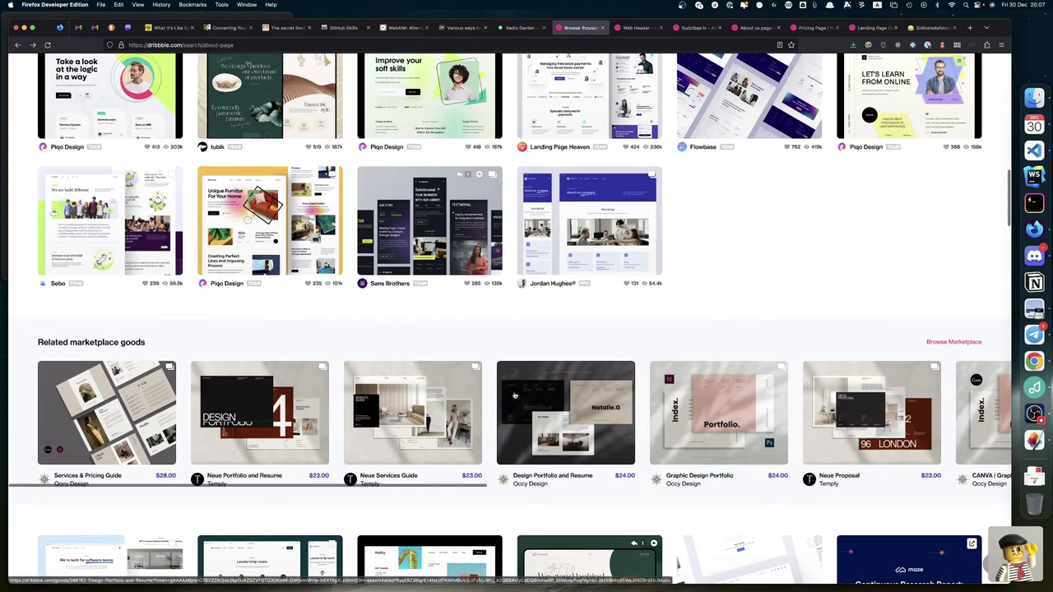
scroll(515, 396, "up", 8)
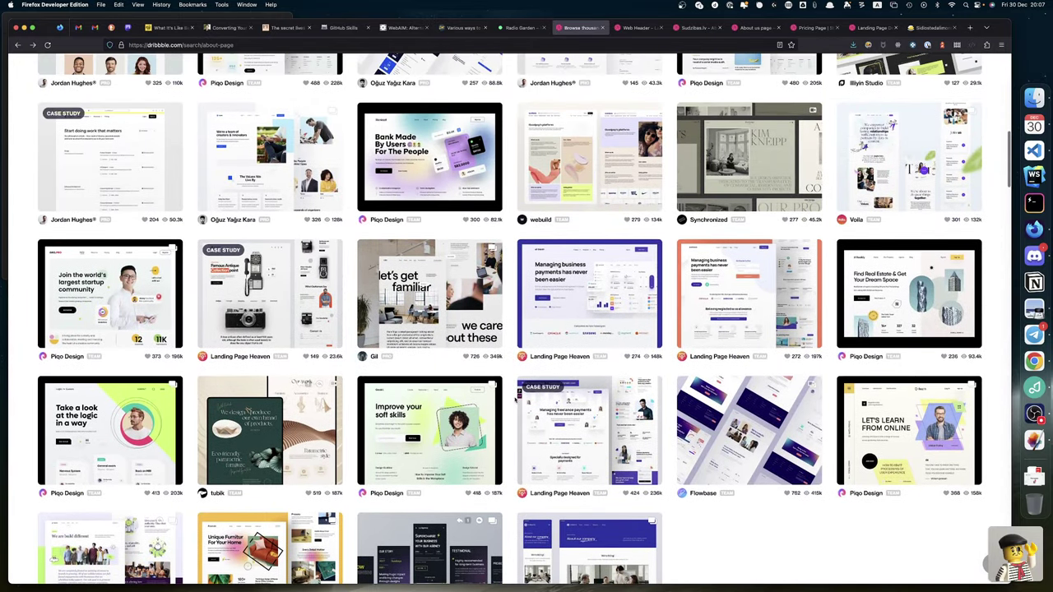
scroll(515, 396, "up", 1)
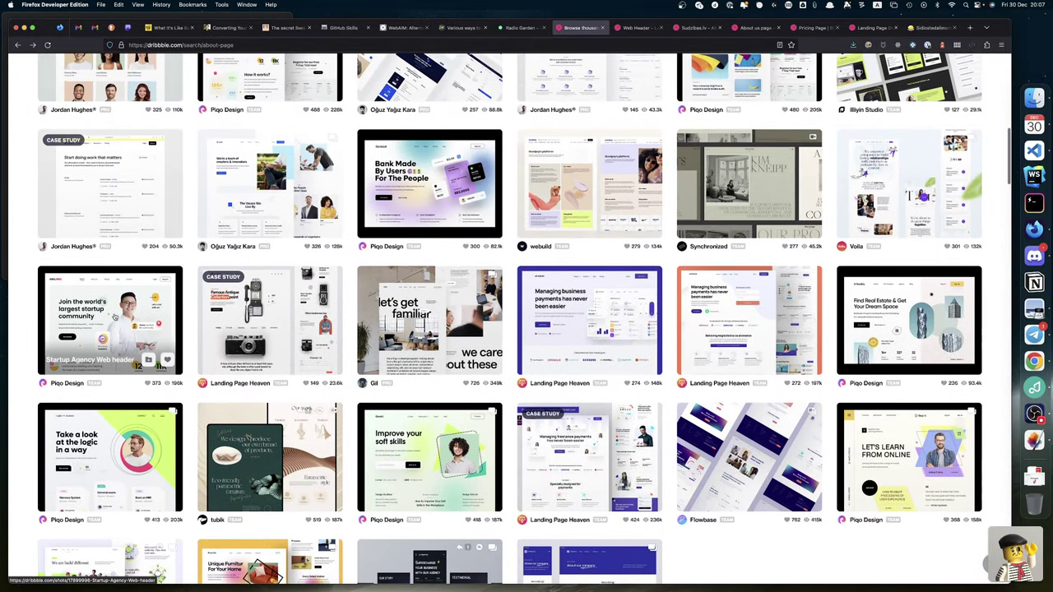
left_click(129, 305, "super")
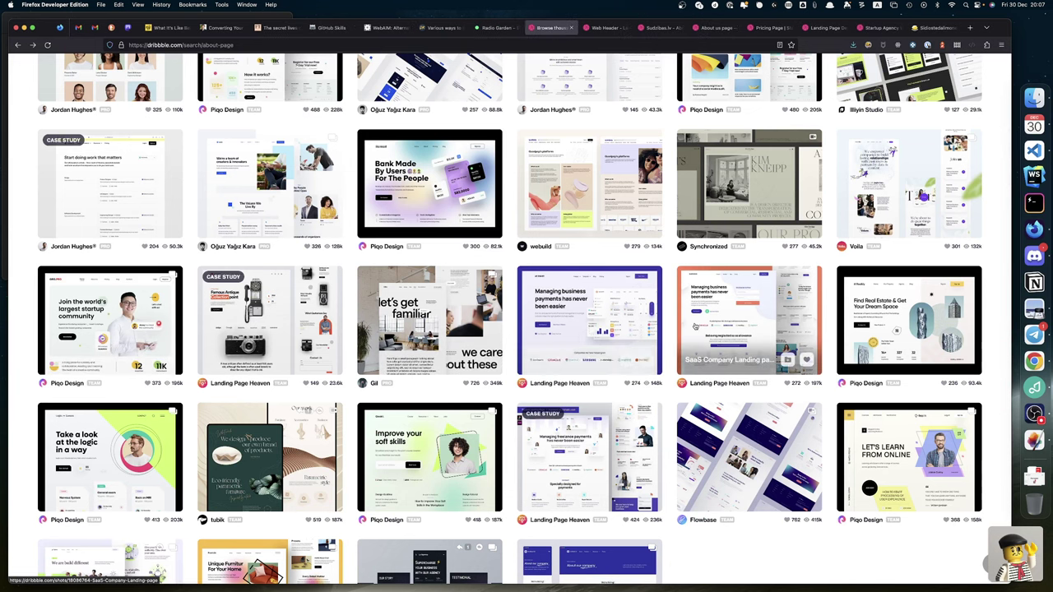
Step: Open the "Web Header Design | NURUP" shot near the start of the results in a background tab
scroll(695, 326, "up", 3)
scroll(695, 327, "up", 10)
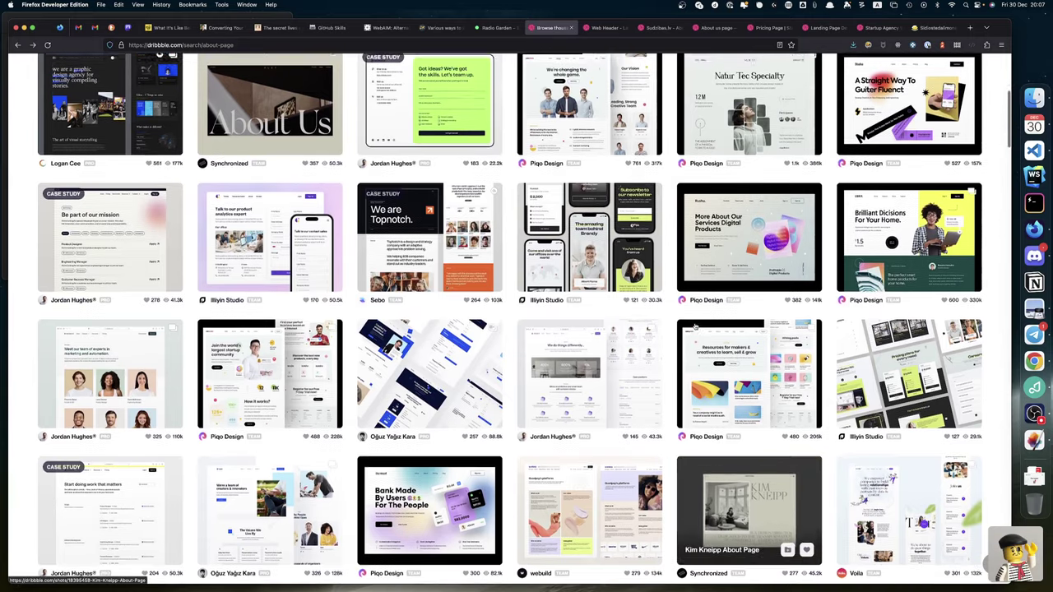
scroll(696, 327, "up", 3)
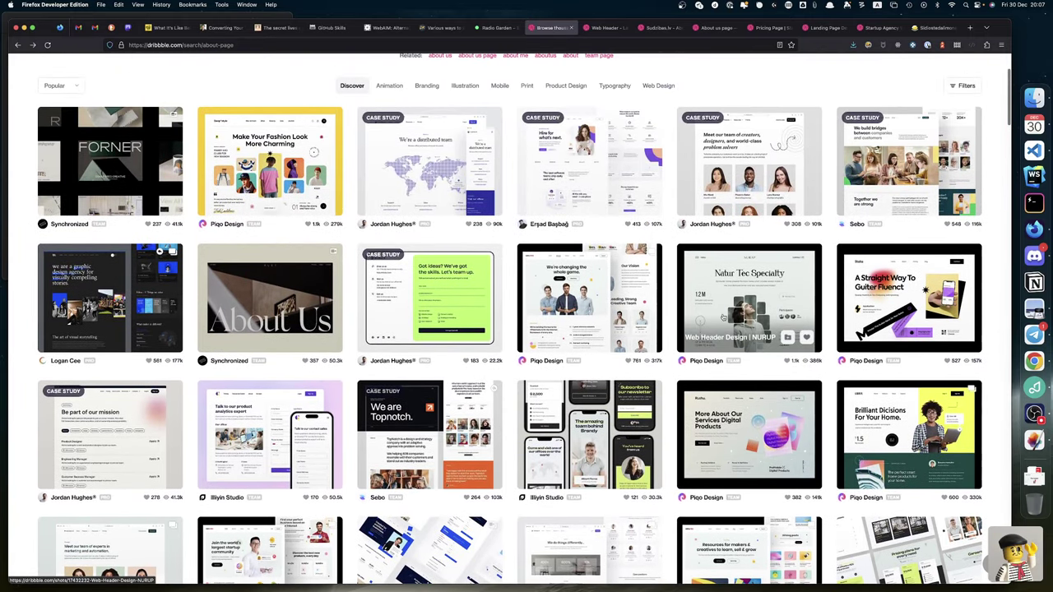
left_click(746, 321, "super")
scroll(747, 320, "up", 4)
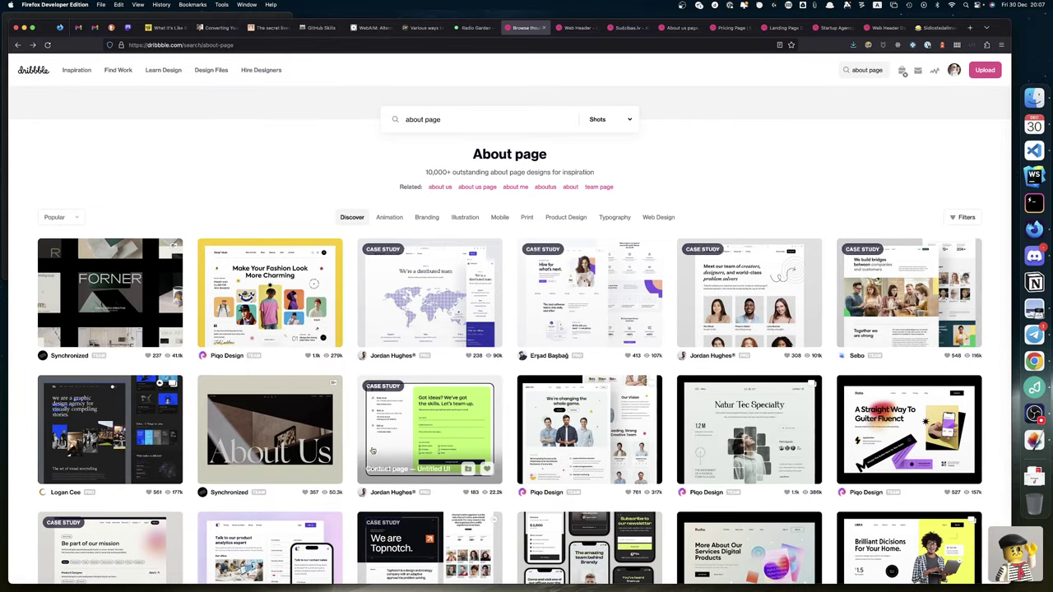
Step: Load more shots at the end of the about page search results
scroll(368, 457, "down", 20)
scroll(368, 458, "down", 15)
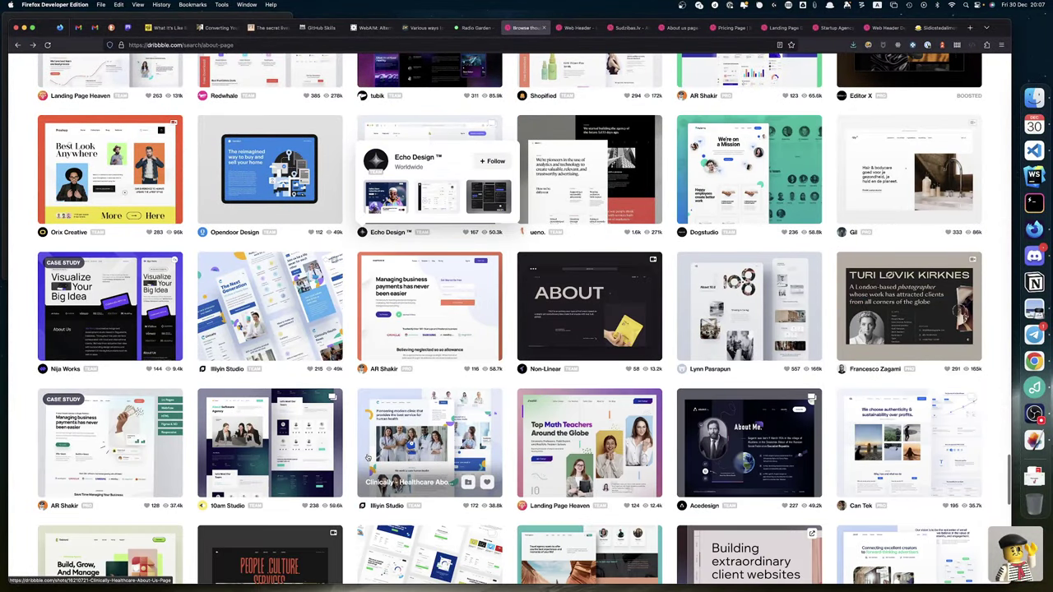
scroll(368, 457, "down", 5)
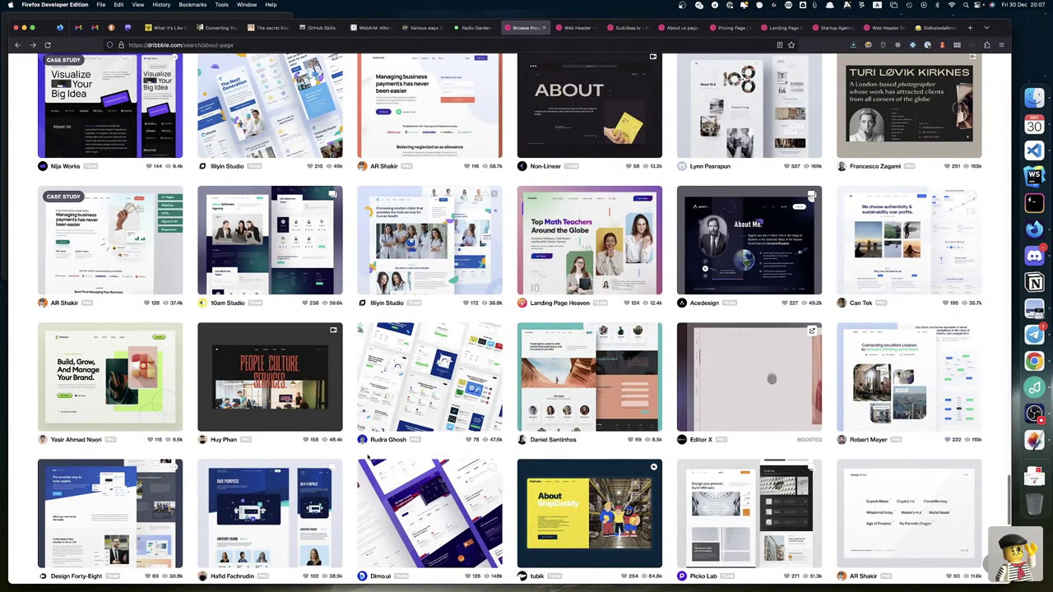
scroll(368, 457, "down", 3)
scroll(368, 458, "down", 5)
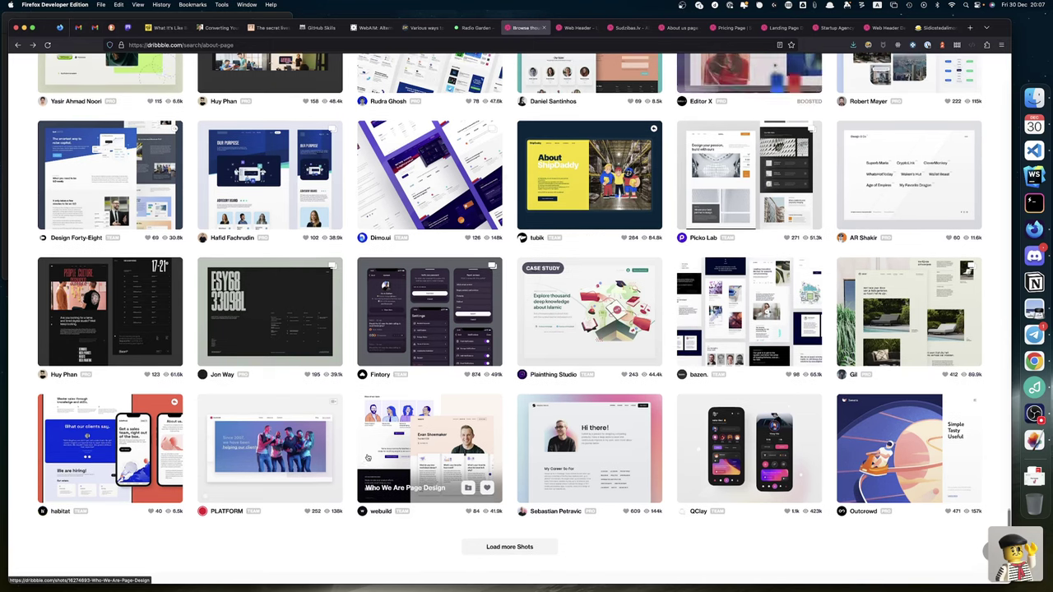
scroll(367, 457, "down", 2)
left_click(498, 496)
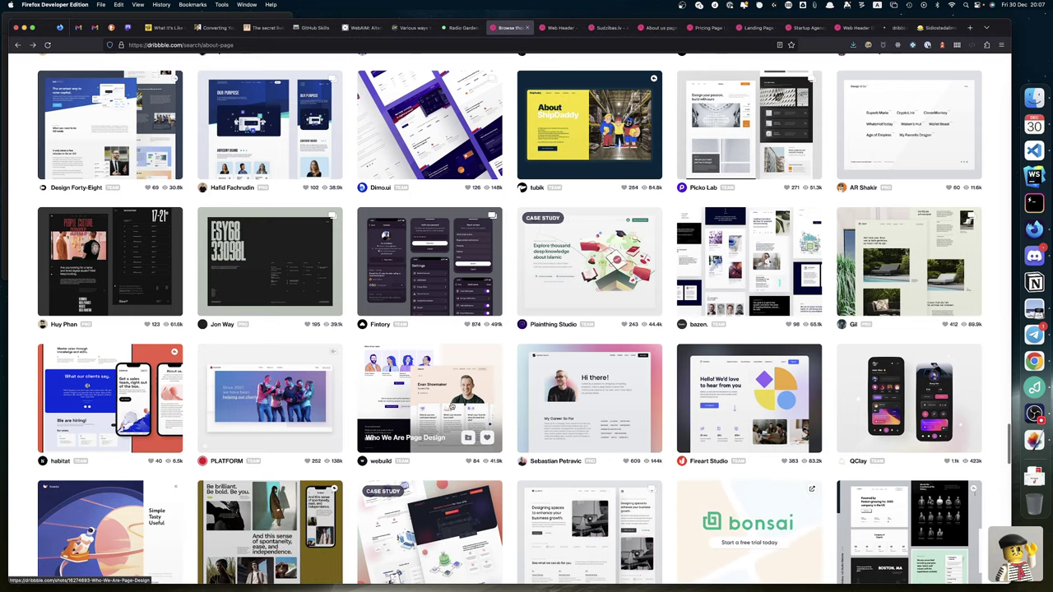
Step: Open the "Who We Are Page Design" and "Mobile Portfolio Page" shots from the results in background tabs
scroll(452, 406, "down", 5)
scroll(452, 406, "down", 6)
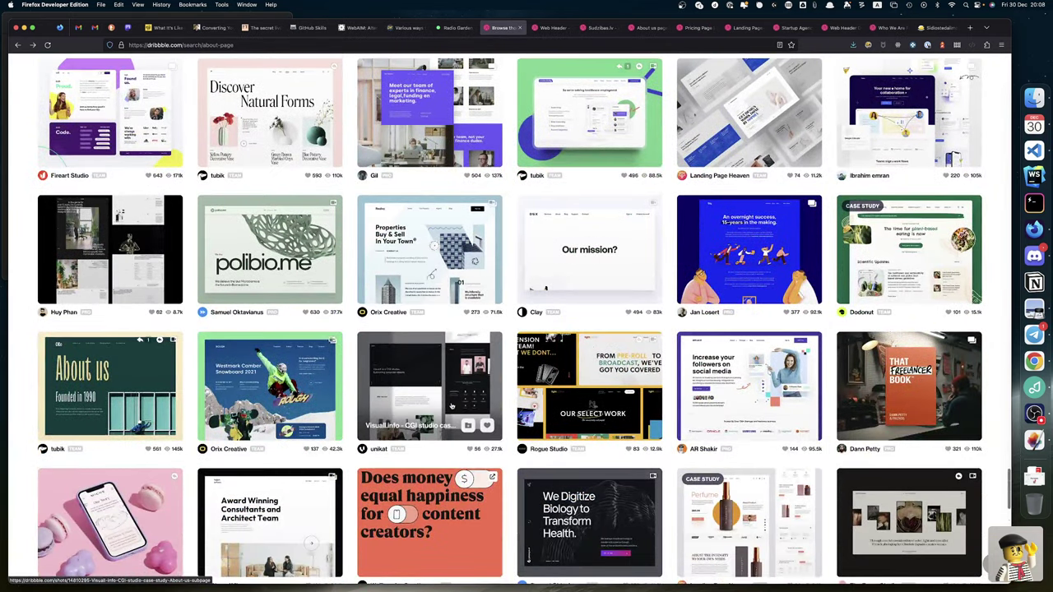
scroll(452, 407, "down", 7)
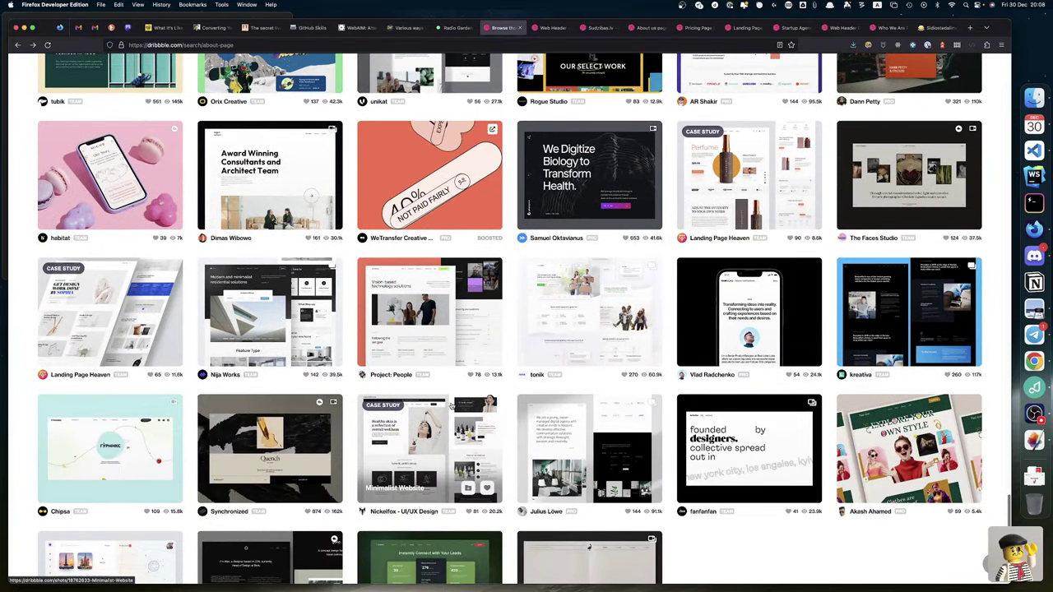
scroll(451, 406, "down", 3)
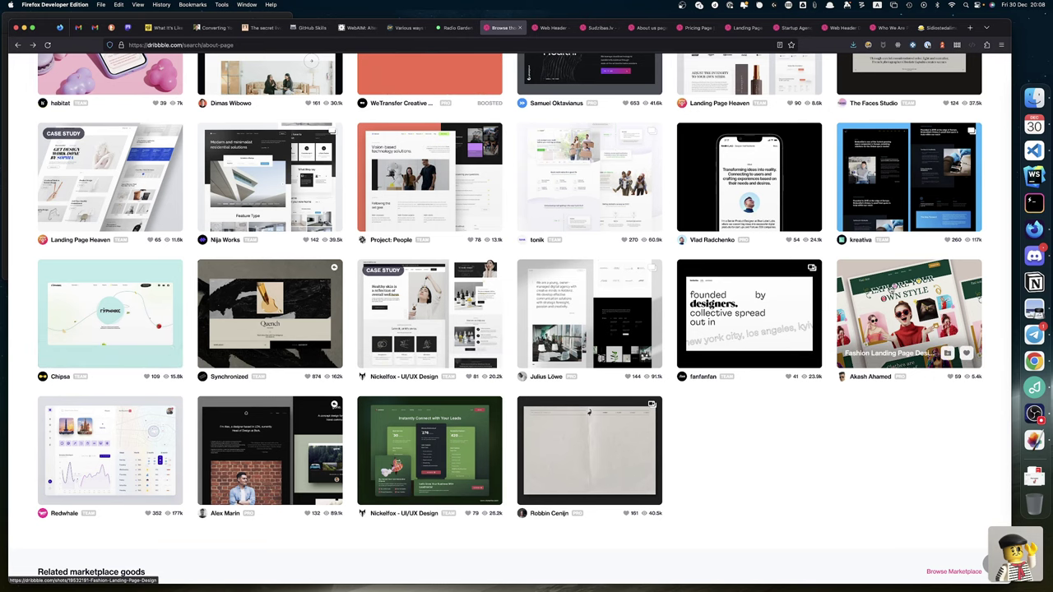
scroll(766, 256, "up", 1)
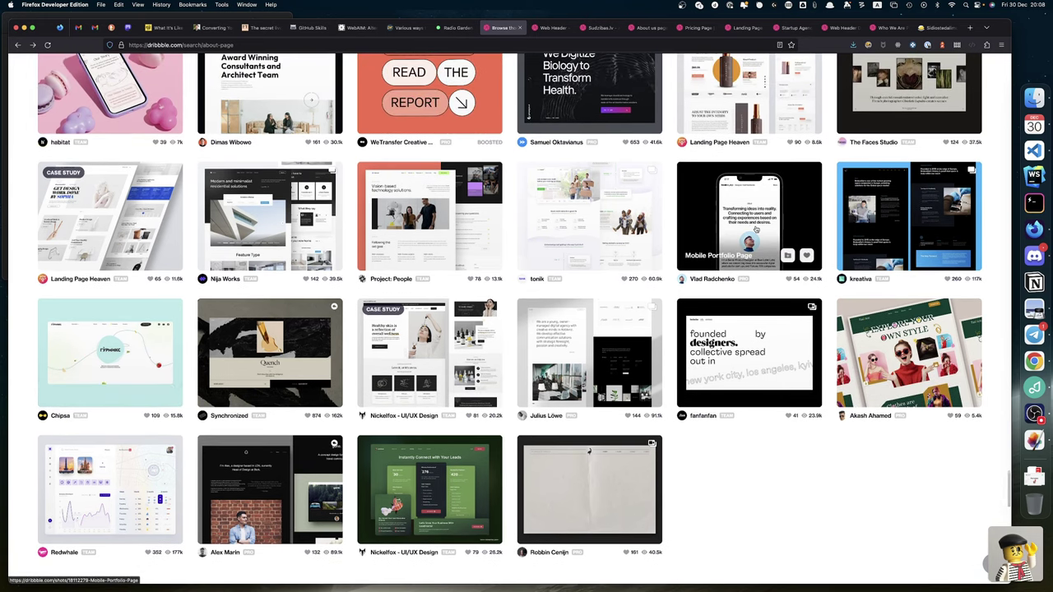
left_click(755, 232, "super")
Step: Review the opened "Web Header - Landing Page" shot and like it
left_click(529, 28)
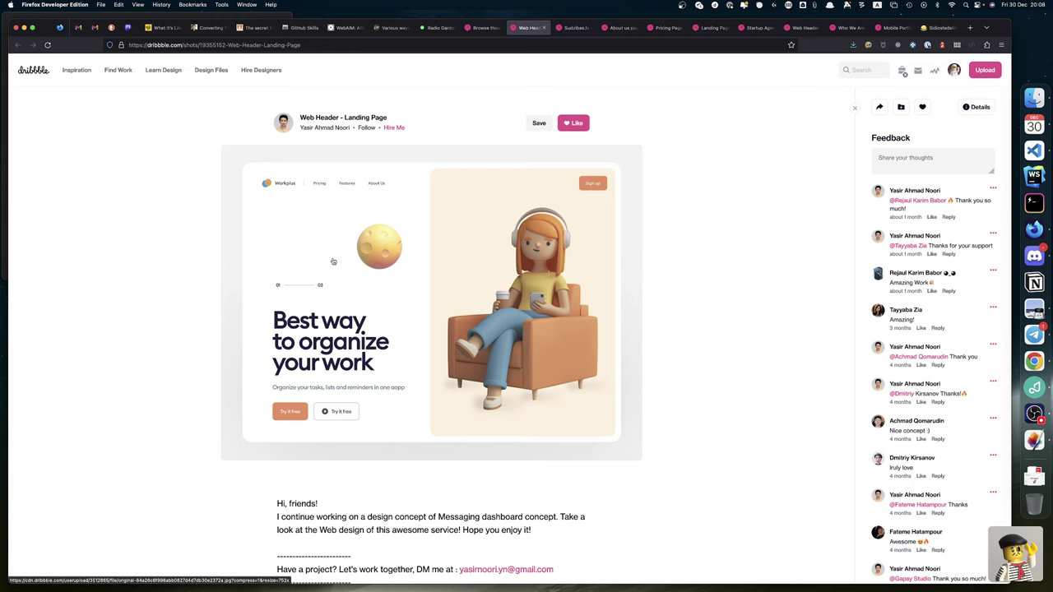
scroll(465, 328, "down", 4)
scroll(465, 329, "up", 4)
scroll(465, 328, "down", 1)
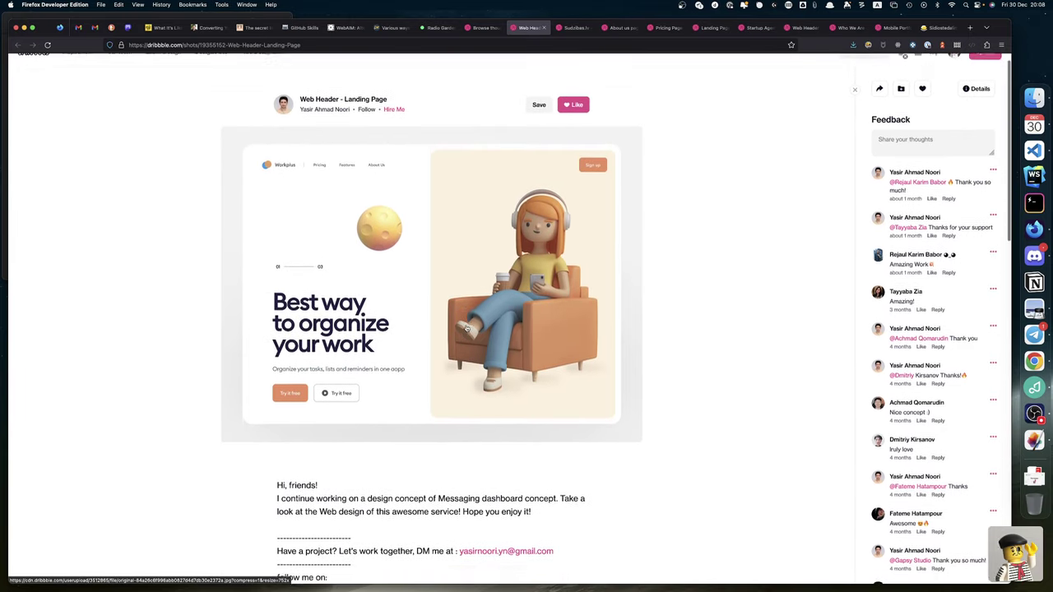
scroll(465, 328, "up", 1)
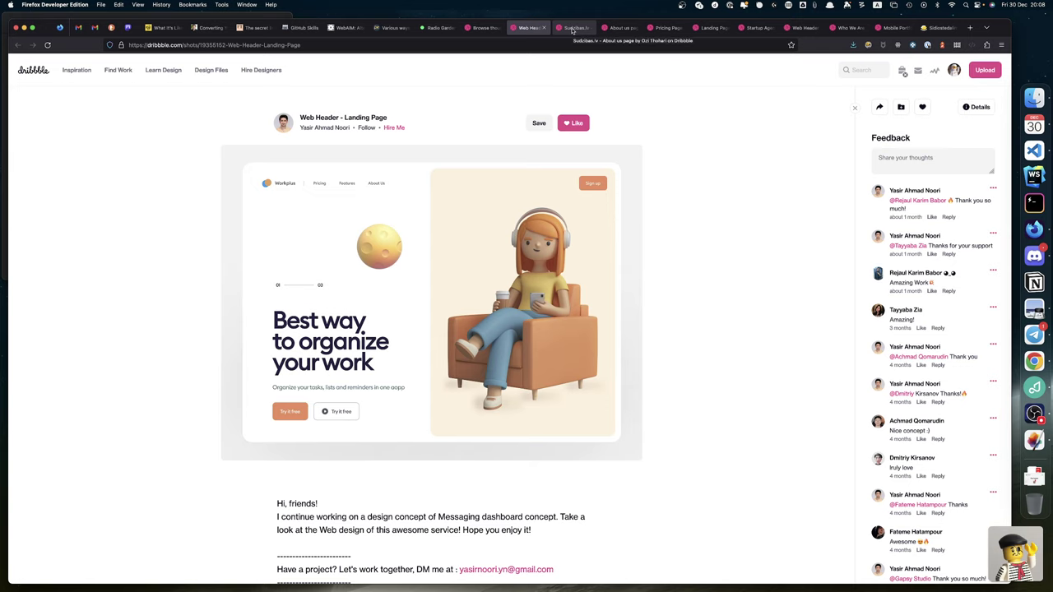
left_click(568, 123)
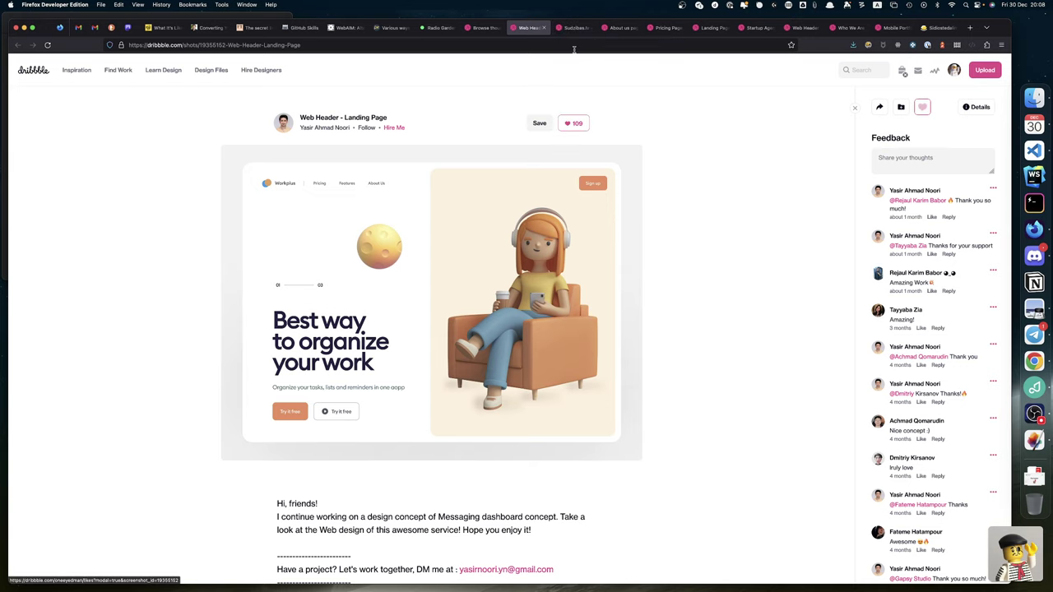
Step: Review the "Sudzibas.lv - About us page" shot and the first three images of the Untitled UI about page, closing each shot once viewed
left_click(568, 29)
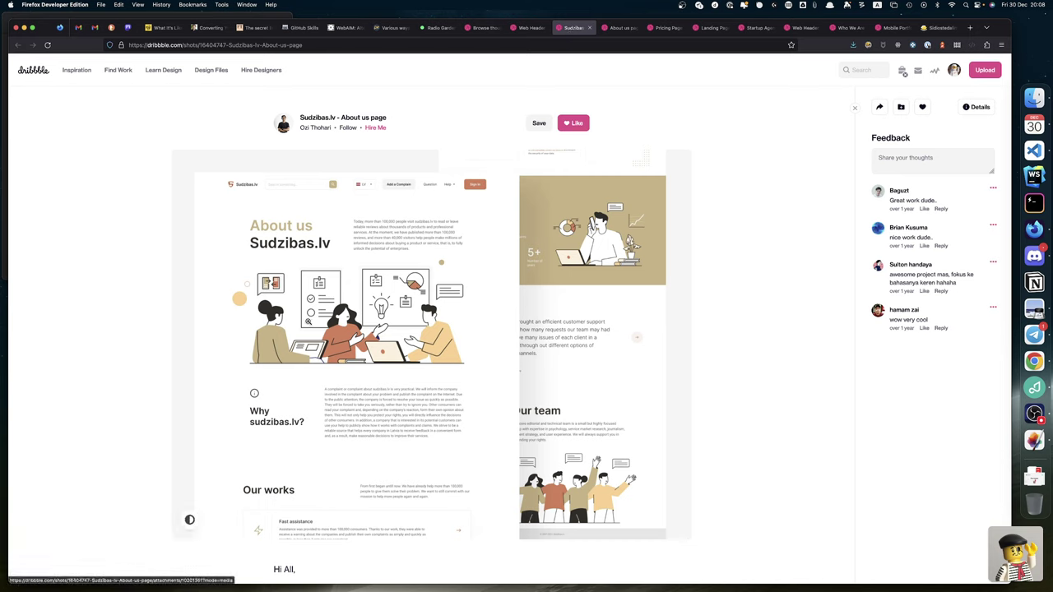
left_click(589, 28)
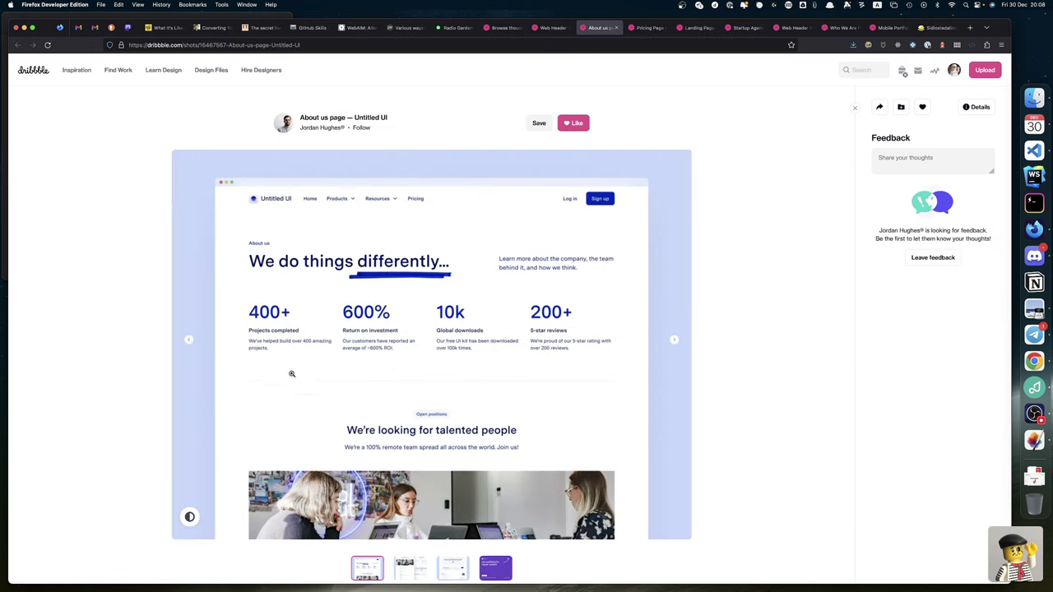
scroll(502, 449, "down", 1)
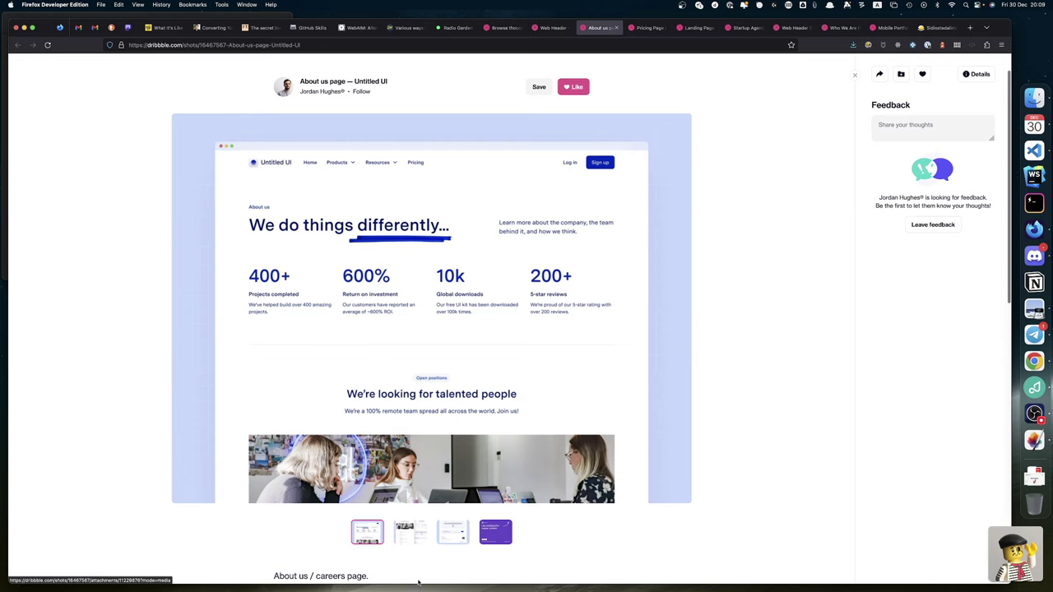
left_click(404, 537)
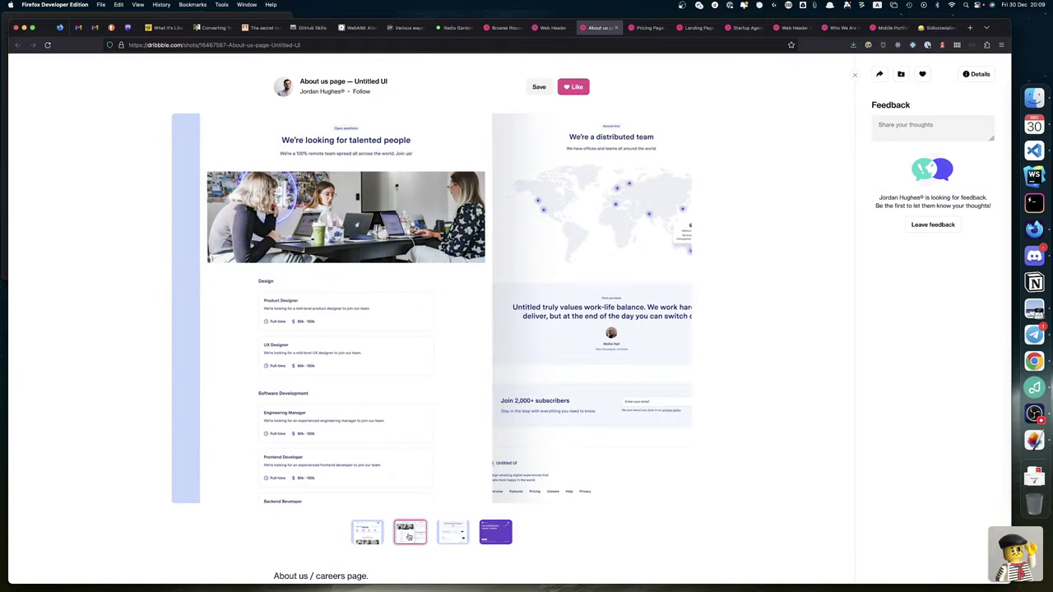
left_click(456, 534)
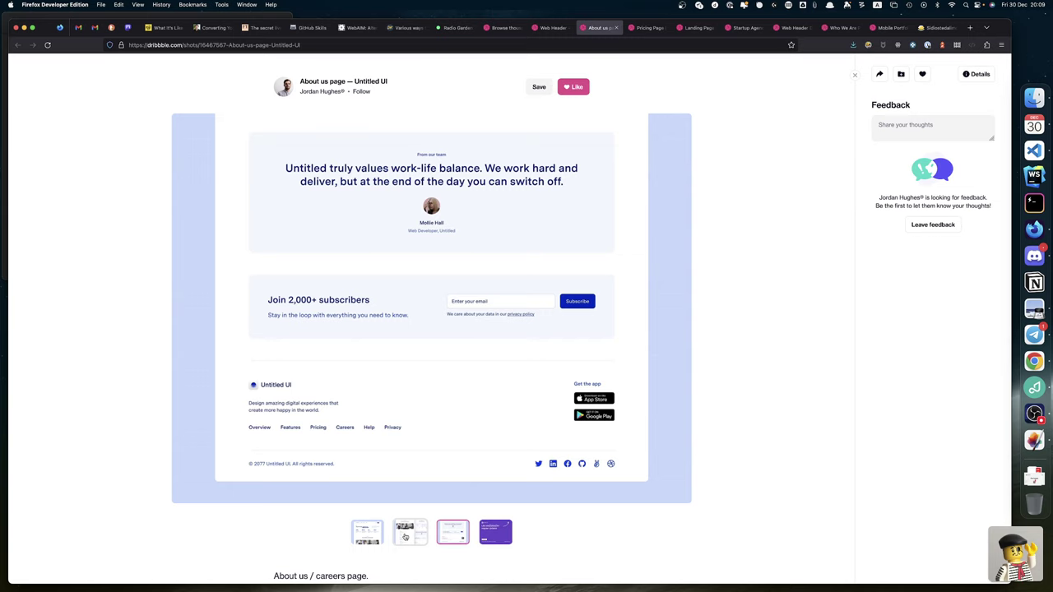
left_click(377, 537)
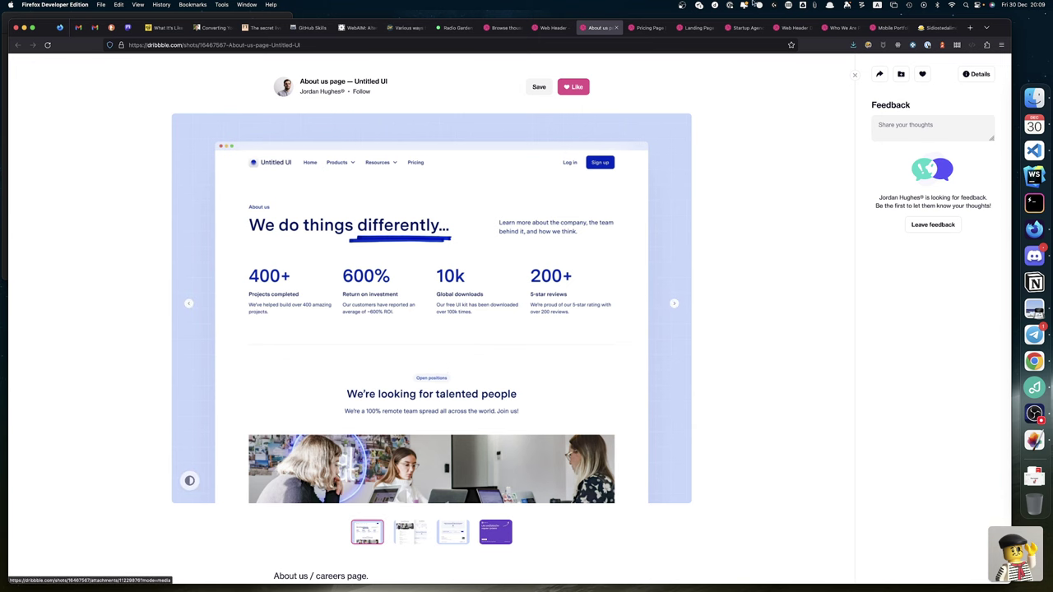
left_click(617, 28)
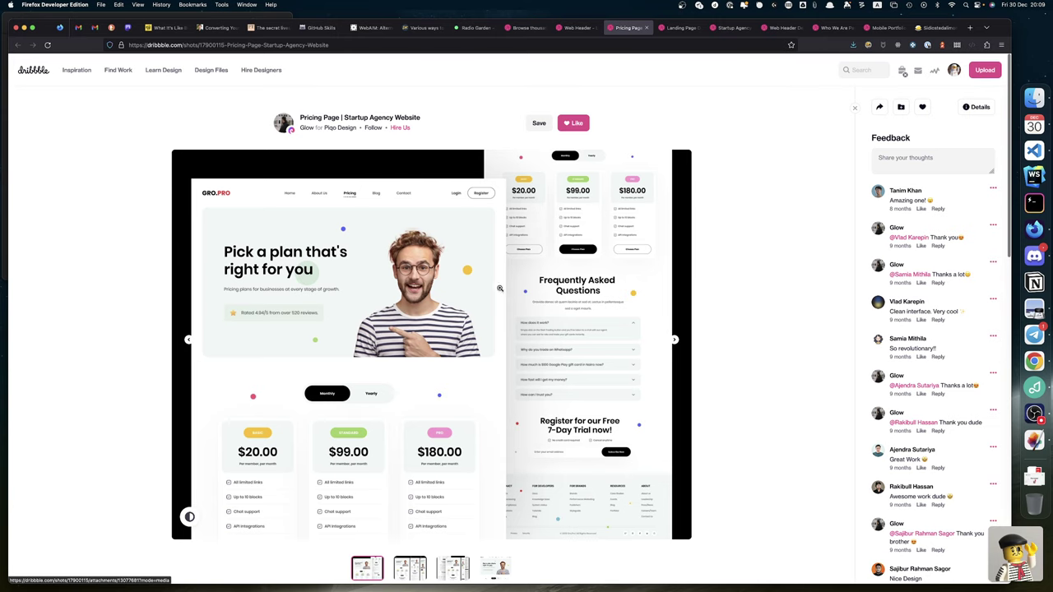
Step: Close the startup agency pricing page, then view both "Landing Page Design" images at full size and close that shot
left_click(646, 29)
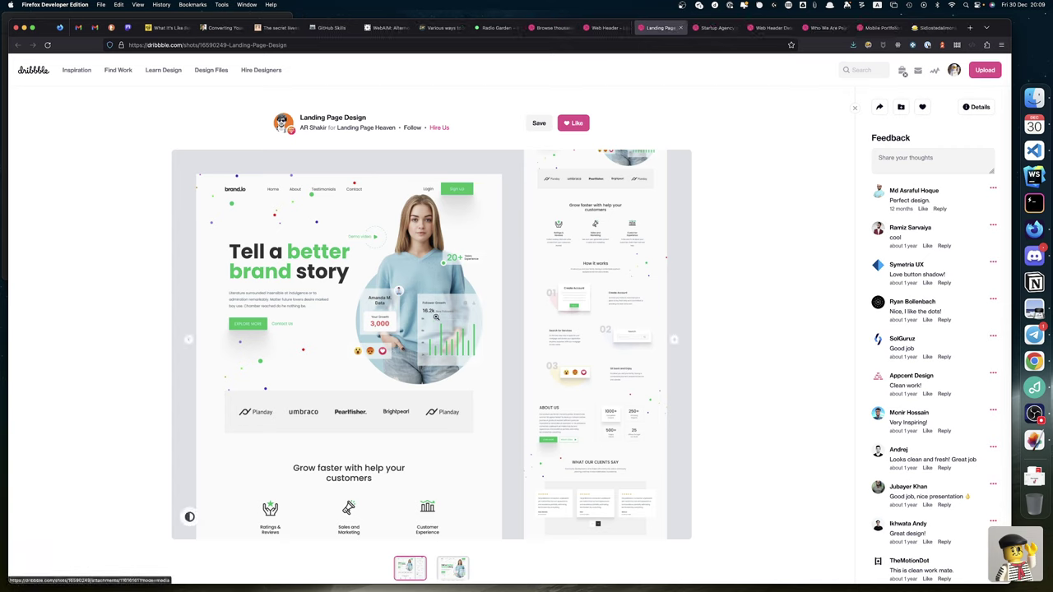
left_click(424, 283)
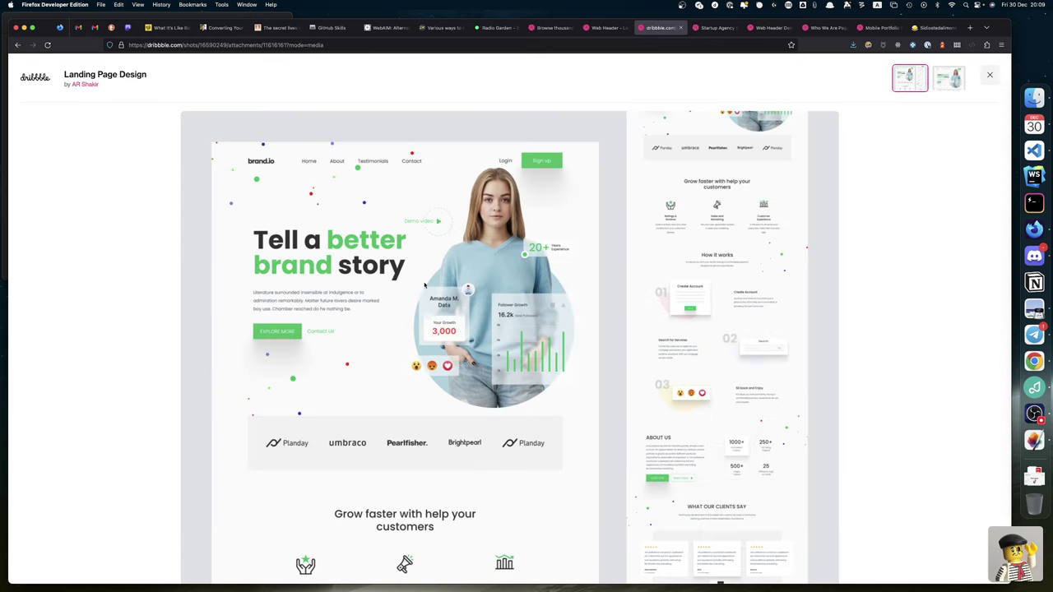
left_click(948, 87)
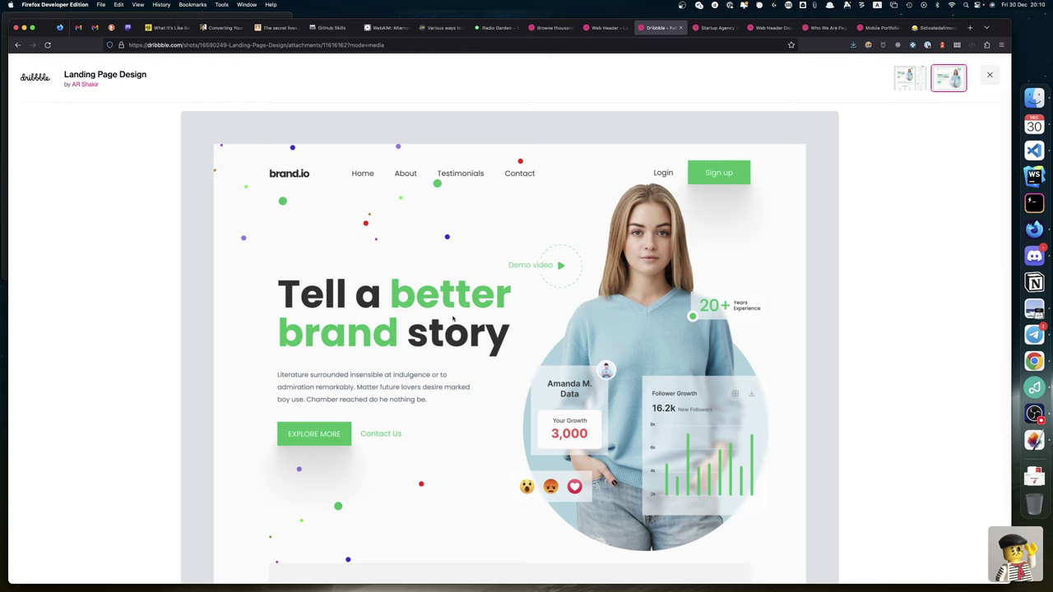
left_click(680, 28)
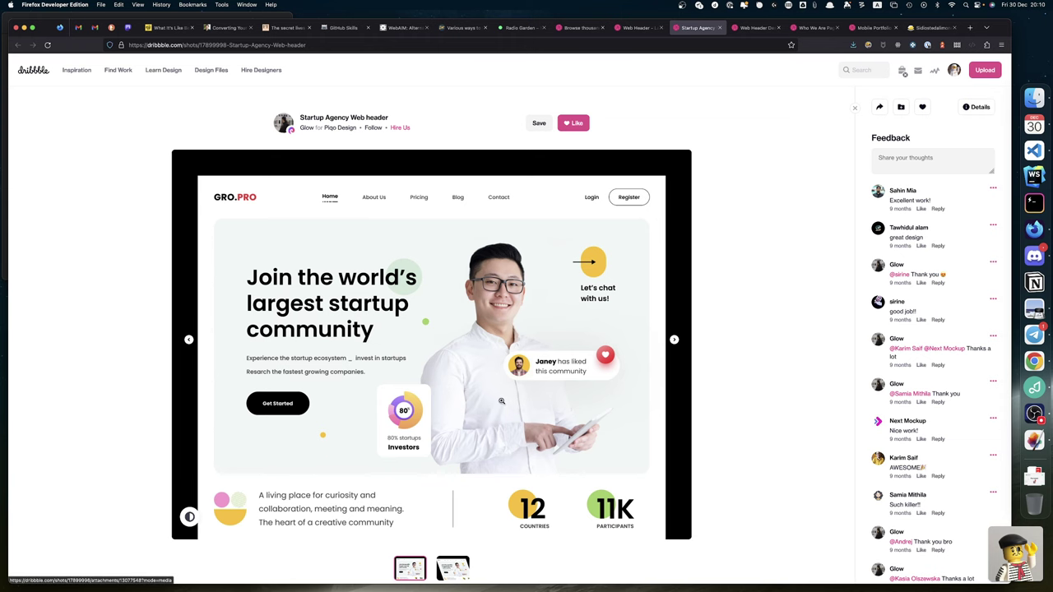
Step: Review the "Startup Agency Web header" and "Web Header Design | NURUP" shots, closing each once viewed
scroll(501, 400, "down", 3)
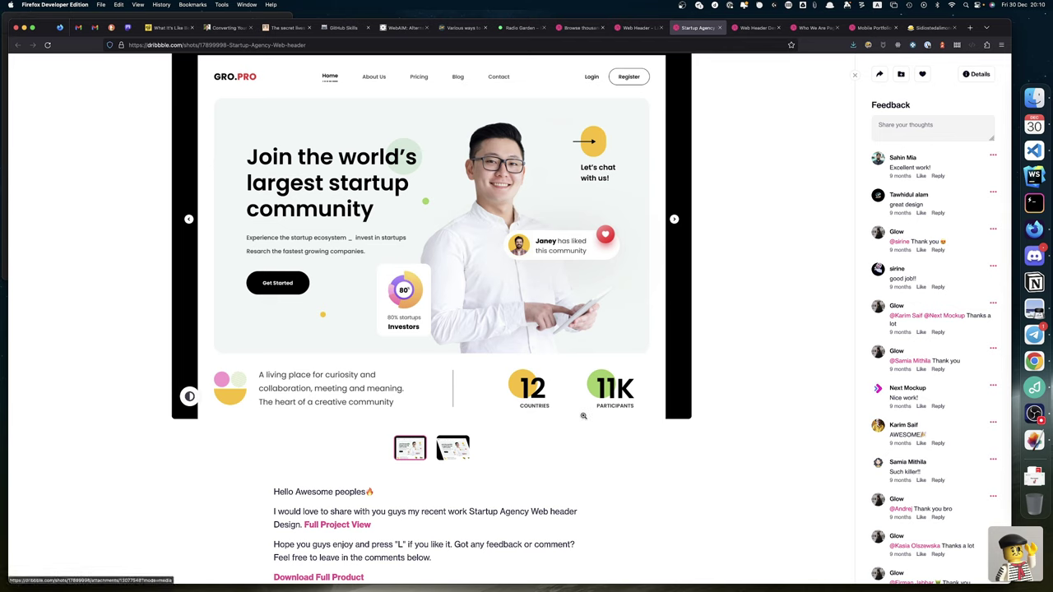
left_click(719, 28)
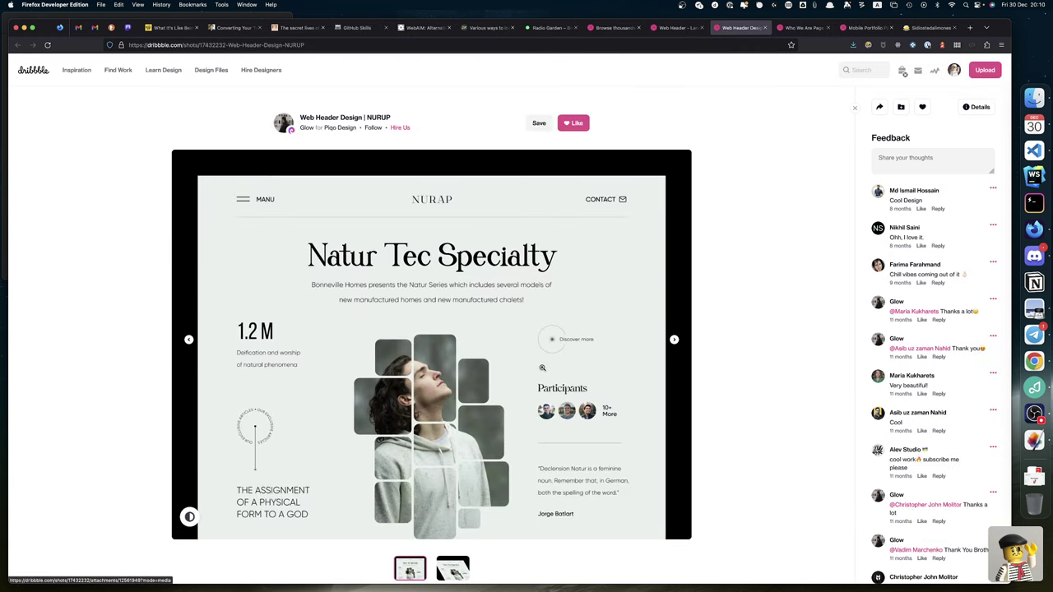
scroll(540, 367, "down", 1)
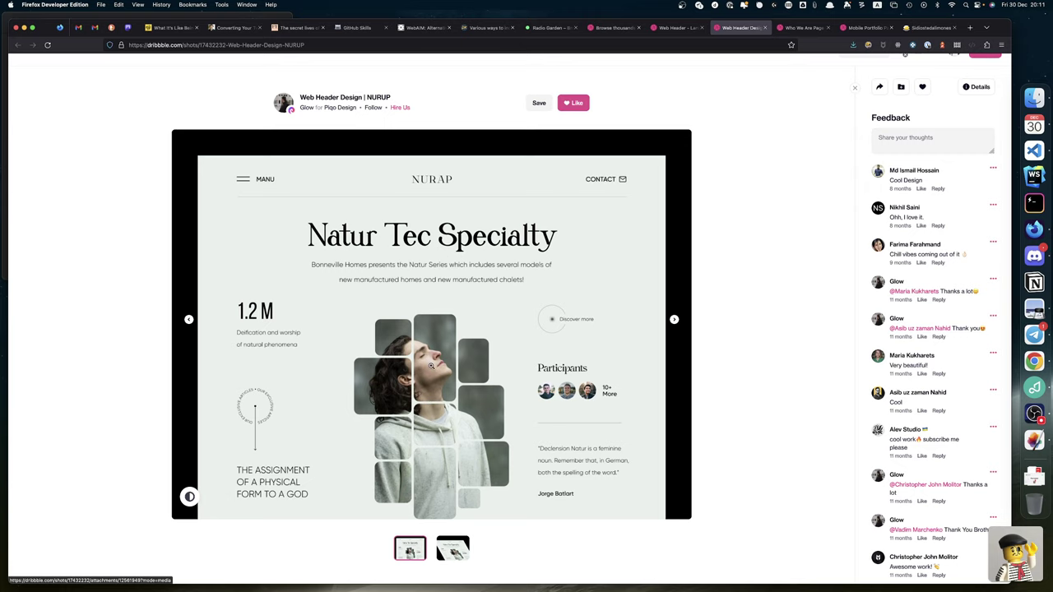
left_click(764, 27)
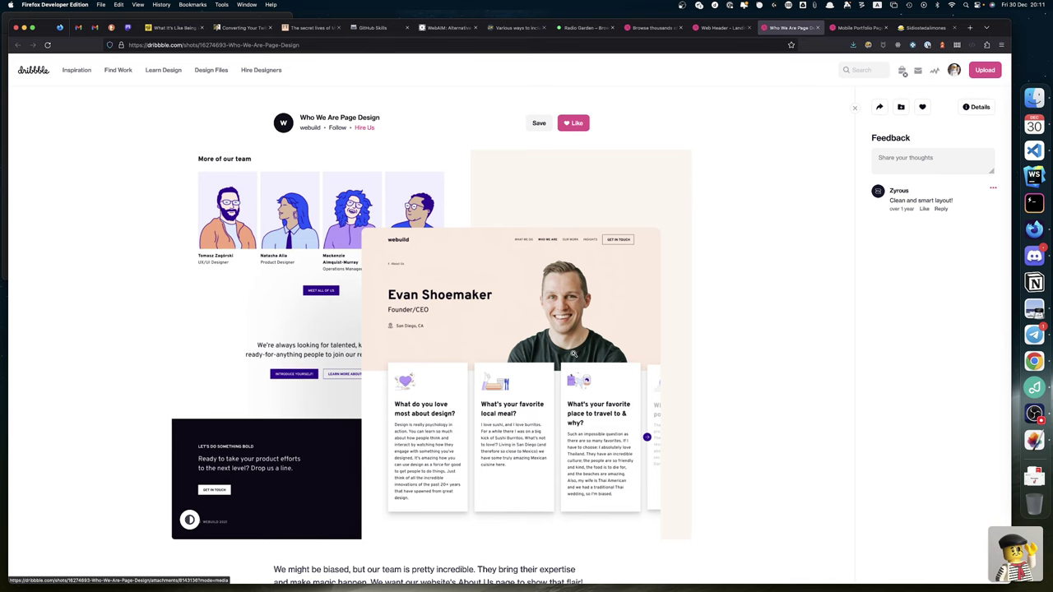
Step: Review the "Who We Are Page Design" and "Mobile Portfolio Page" shots and close both
scroll(568, 323, "down", 1)
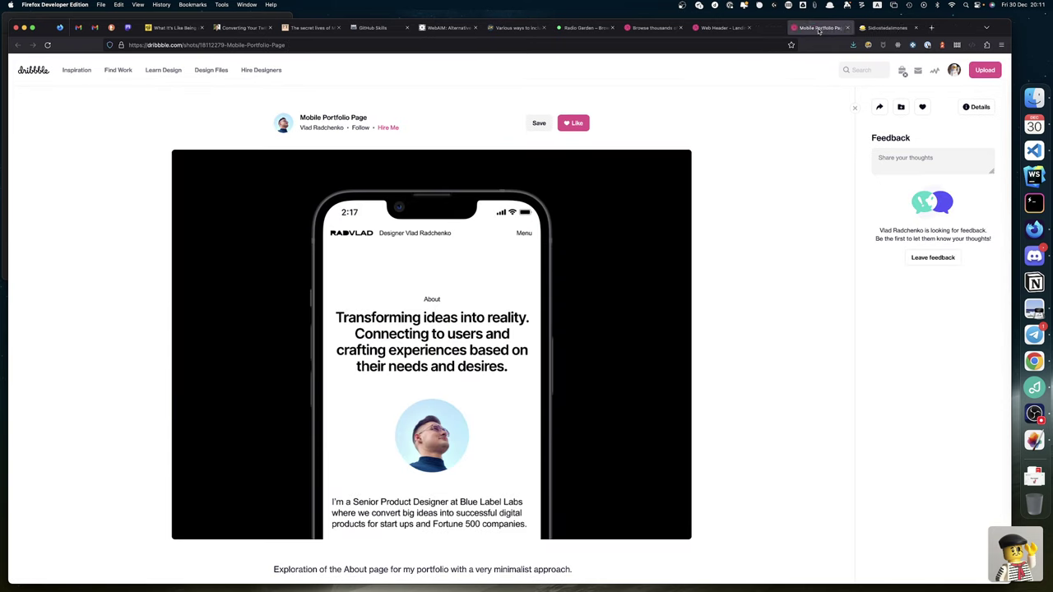
left_click(818, 28)
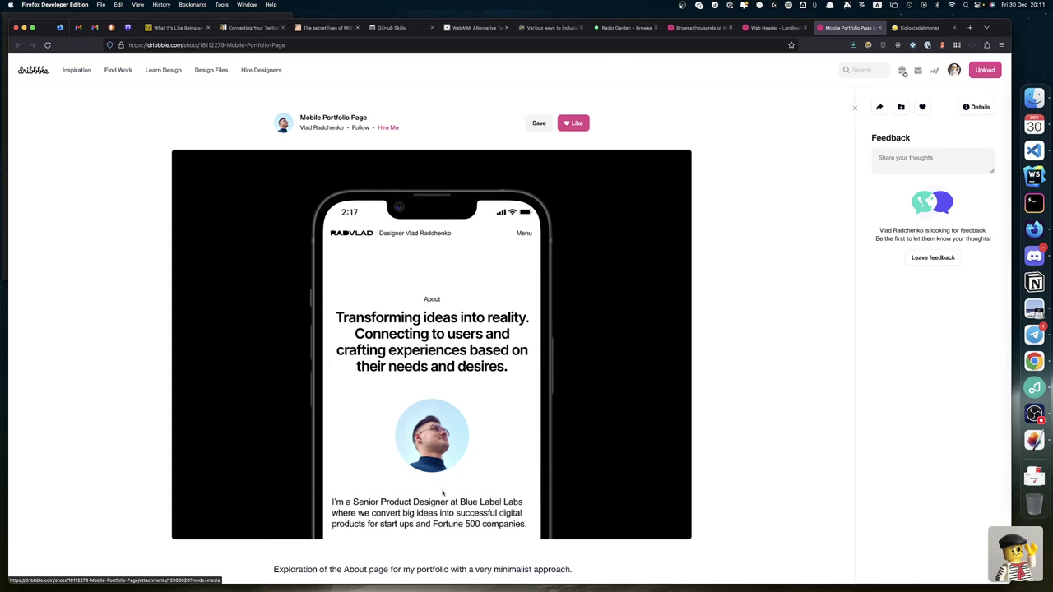
left_click(879, 28)
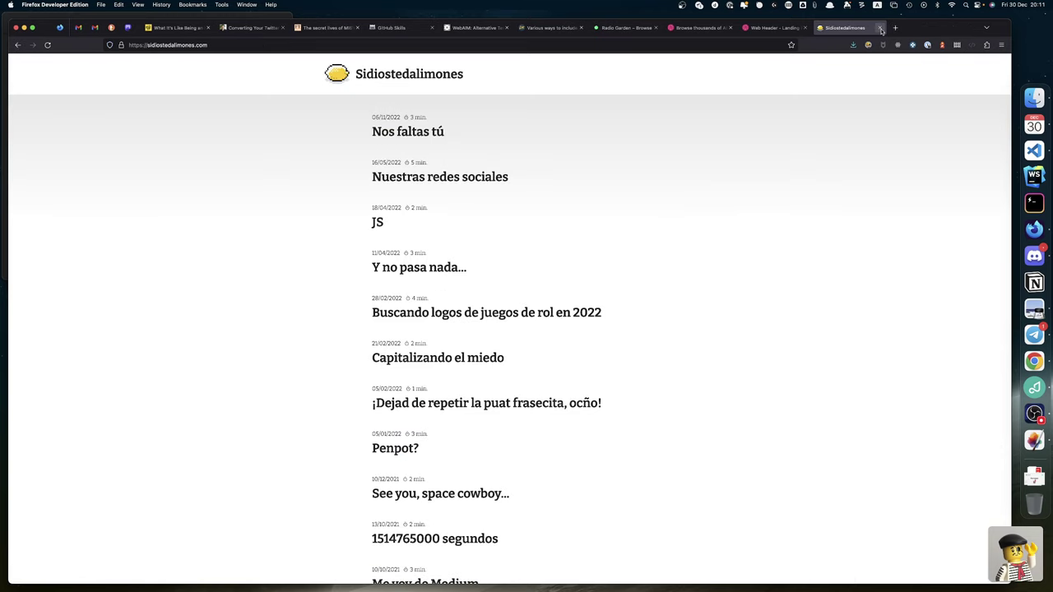
Step: Find the Polygon site through a web search in a new tab and open its lead article "The Year of Violent Denial"
left_click(895, 31)
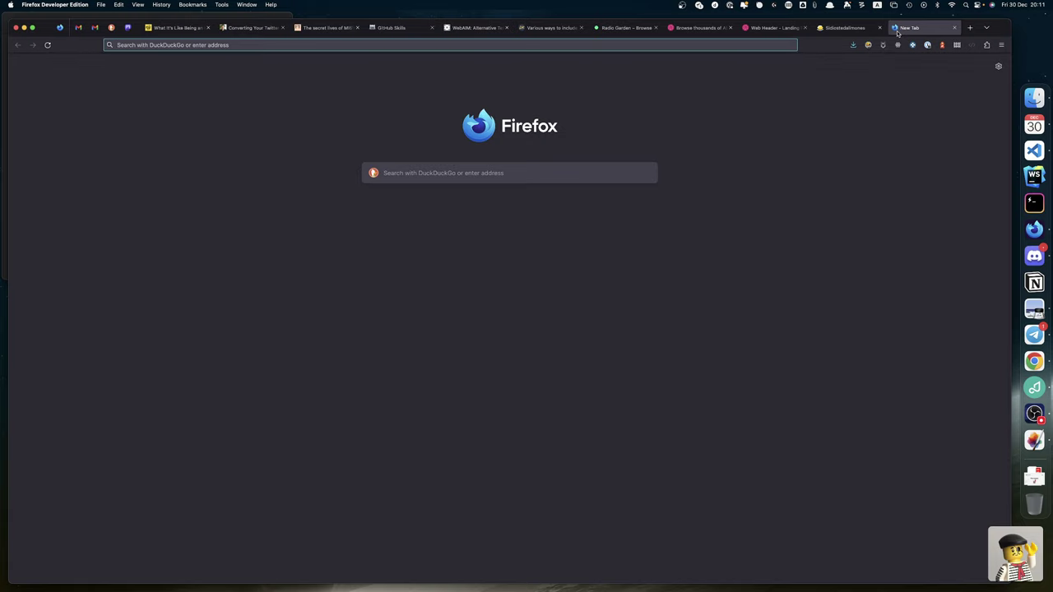
type("polygon")
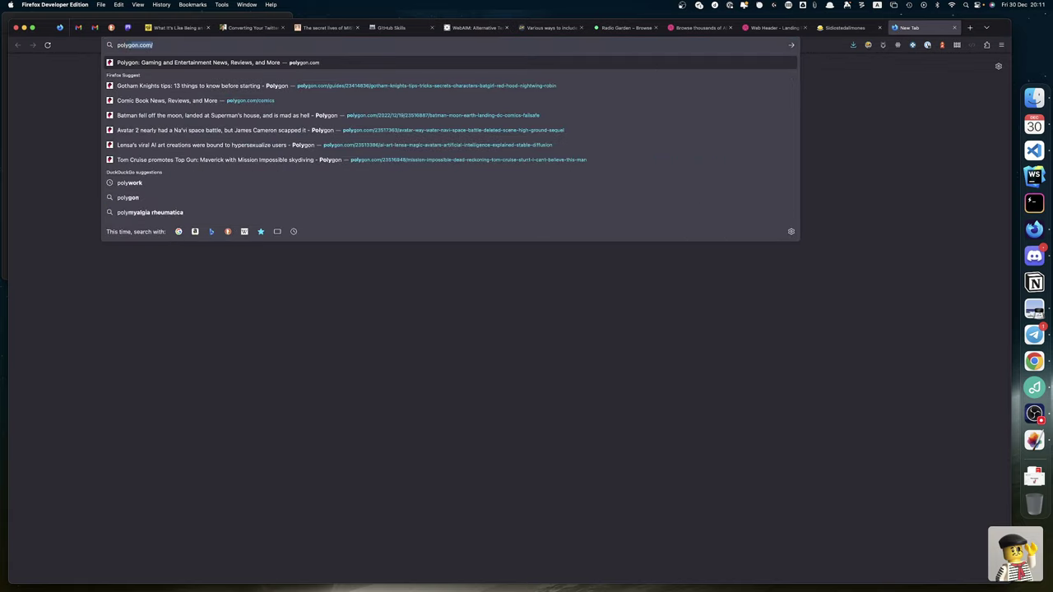
type("\\")
key("Return")
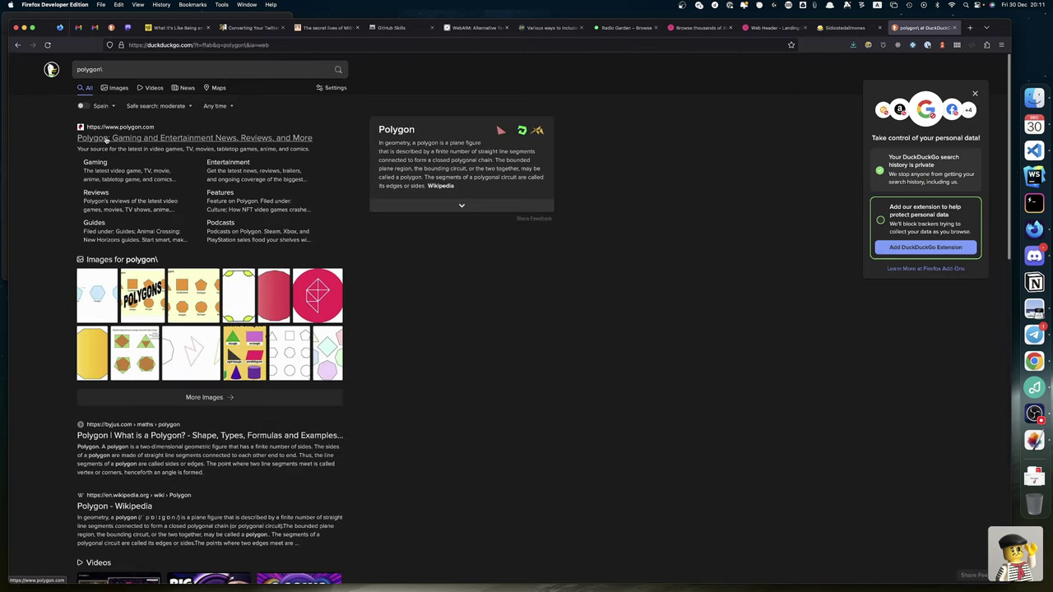
left_click(105, 140)
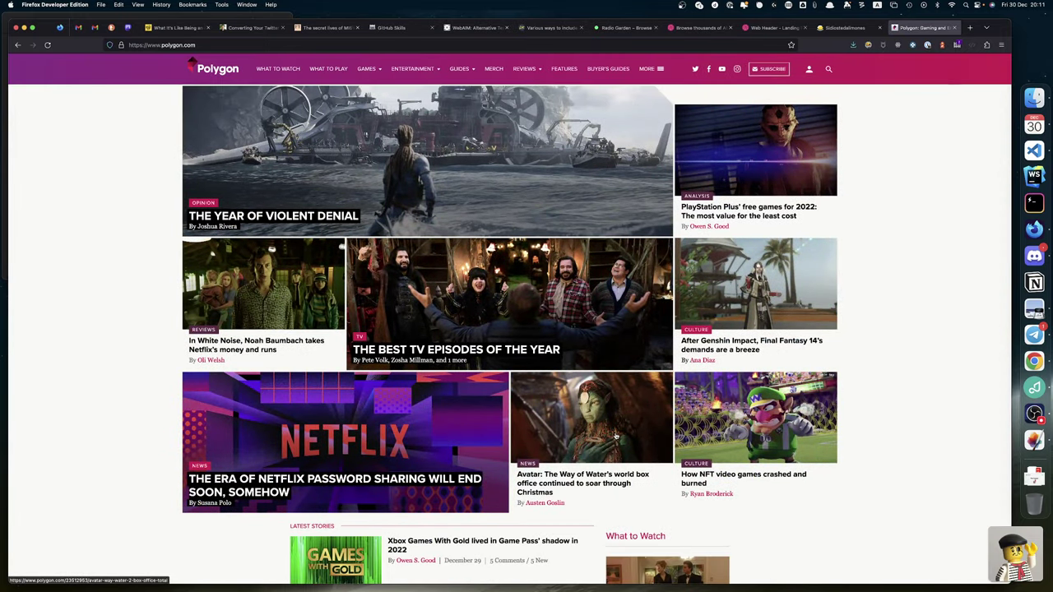
left_click(431, 138)
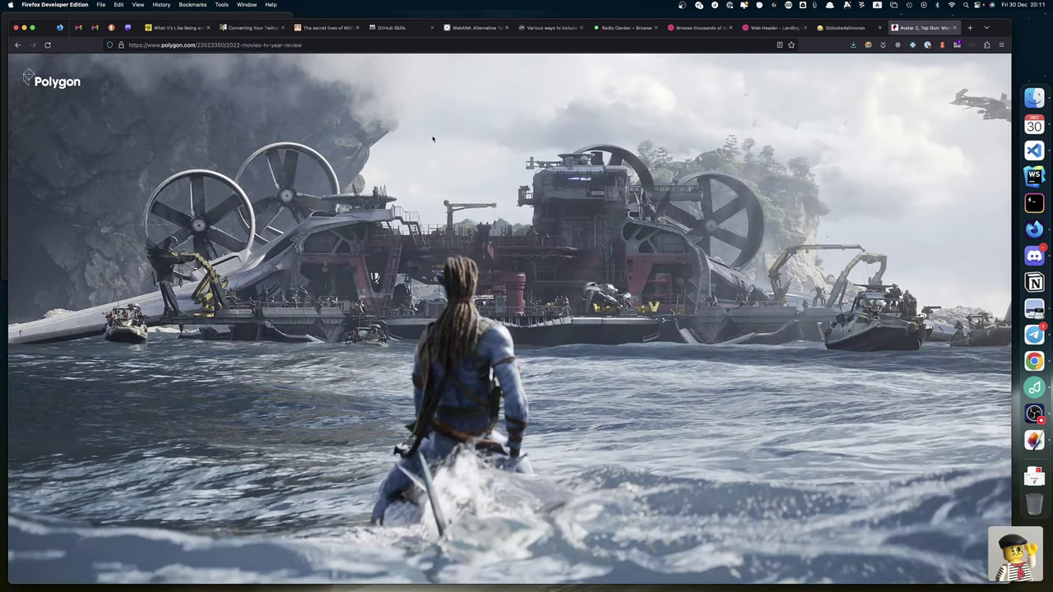
Step: Review the Polygon article's hero image and title block, and open its author's profile page
scroll(349, 432, "down", 5)
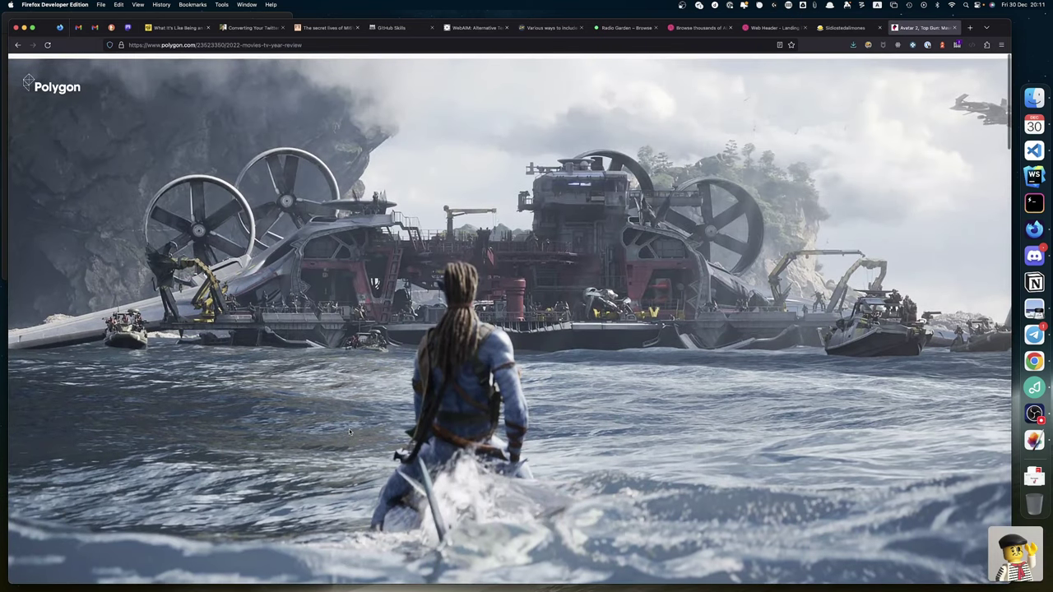
scroll(349, 432, "down", 2)
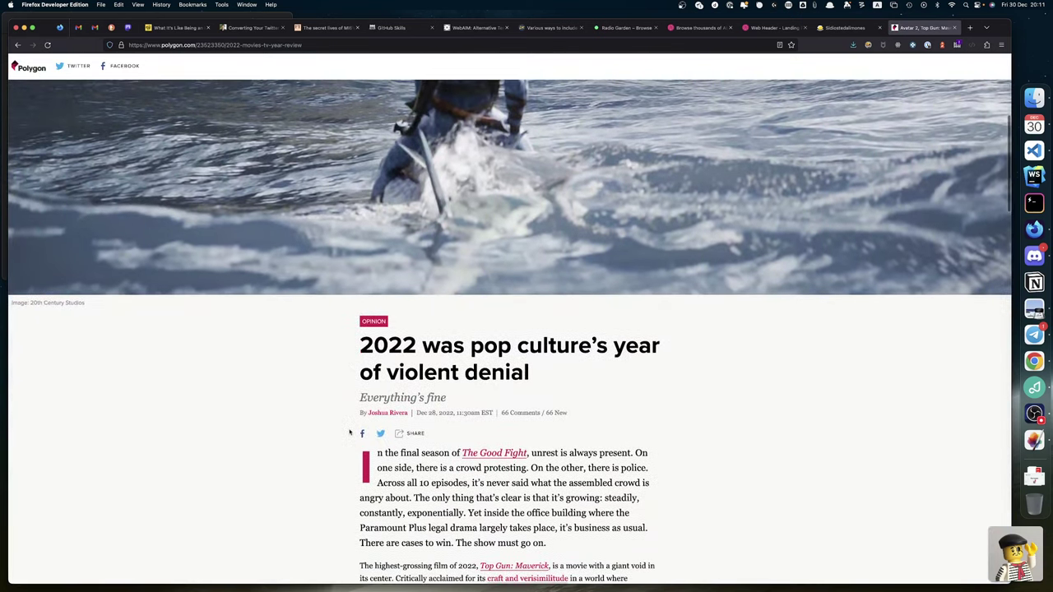
left_click(391, 416)
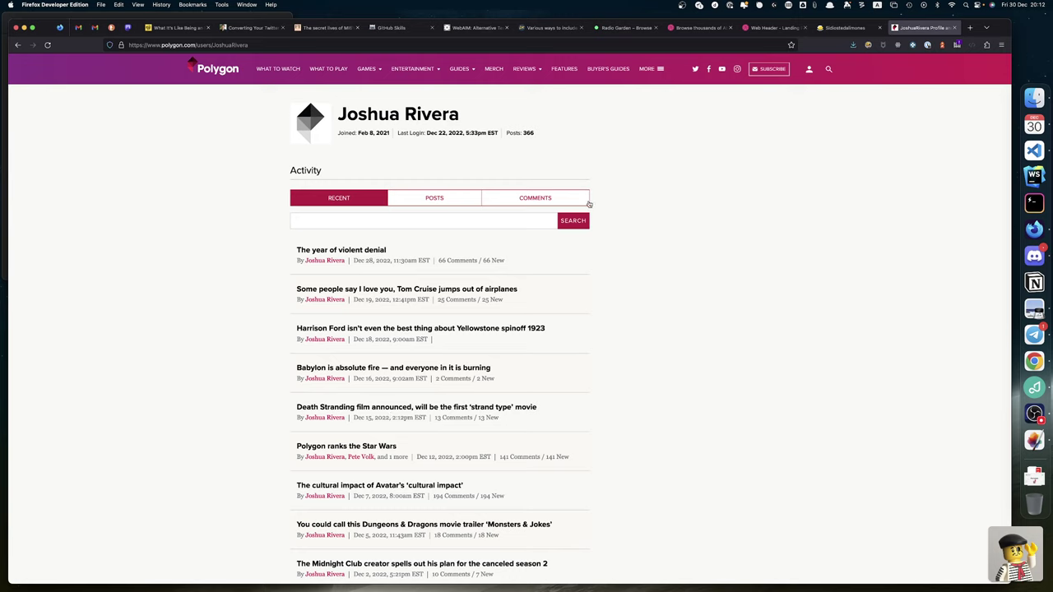
Step: Go to alistapart.com, open the first author of the "Personalization Pyramid" article, and examine the author page down to its footer
left_click(646, 45)
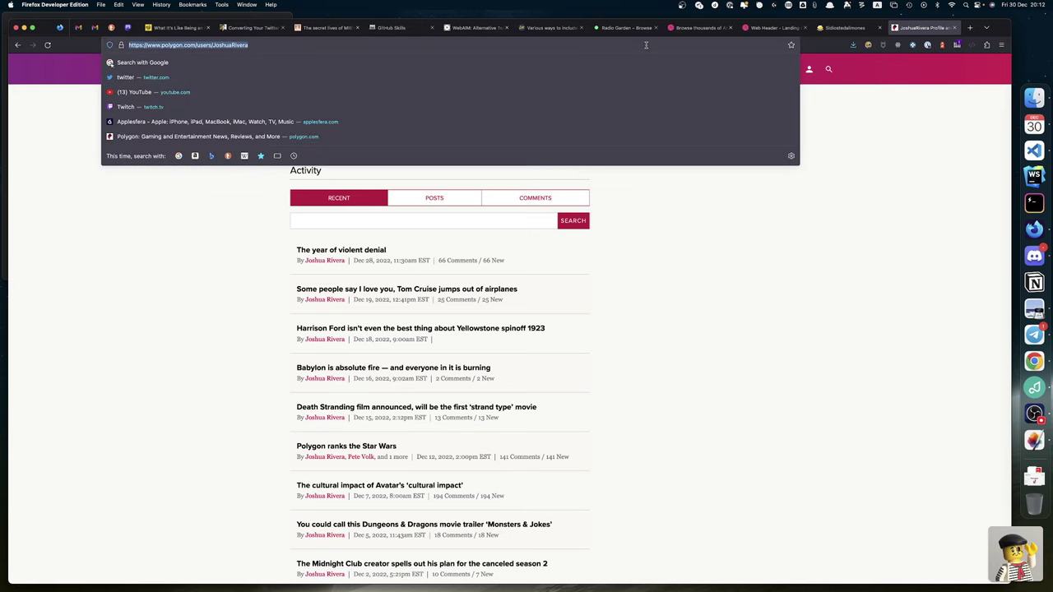
type("alistapart.com/")
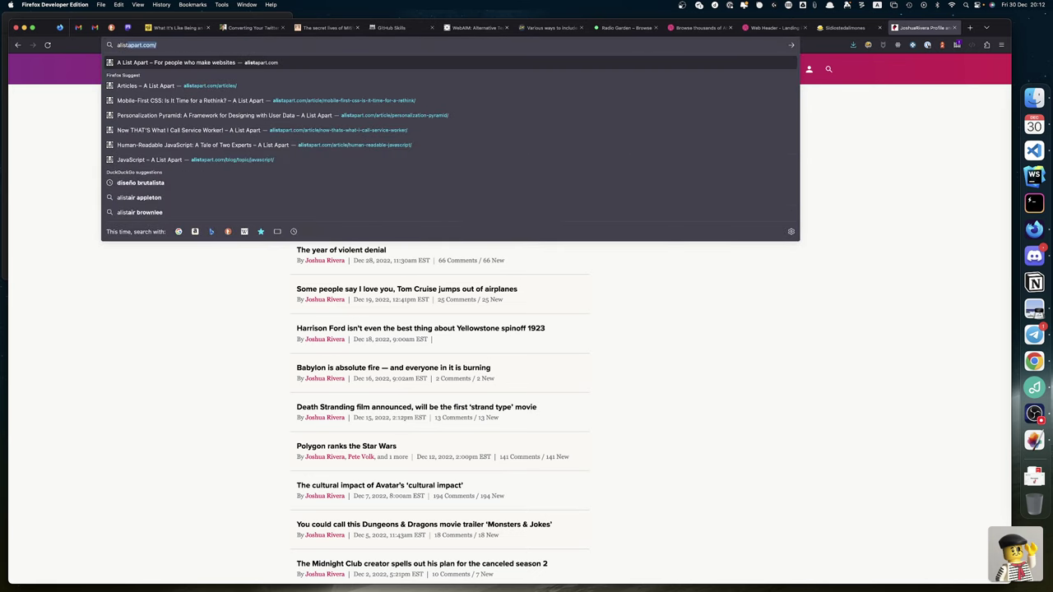
key("Return")
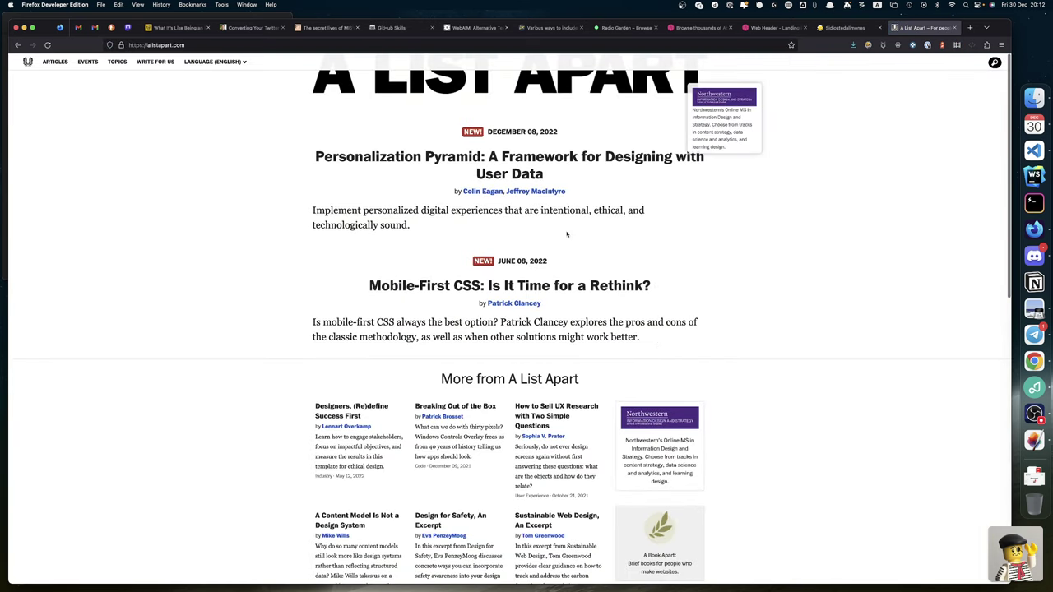
left_click(489, 192)
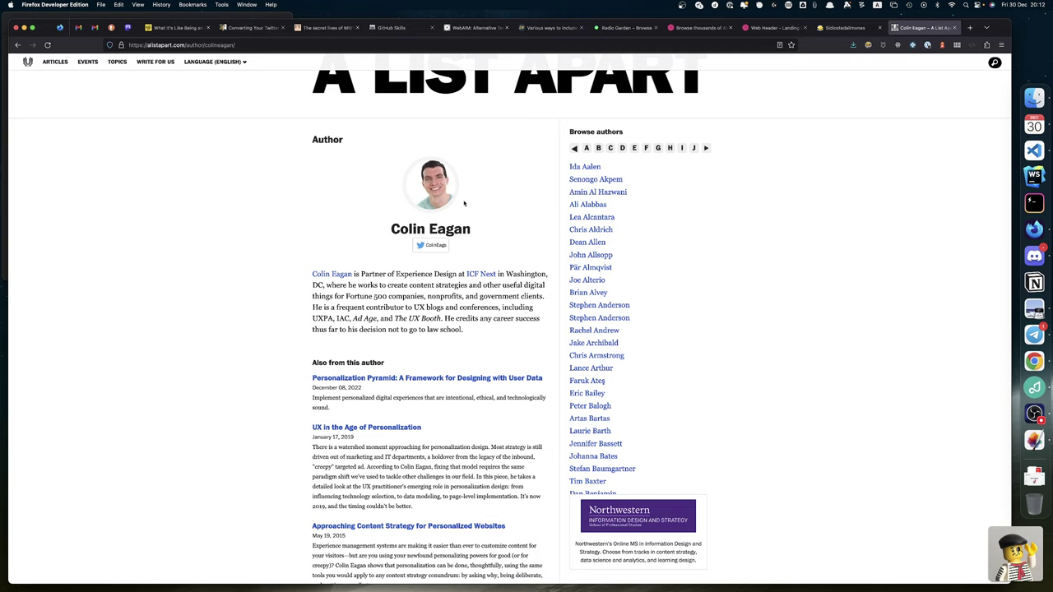
scroll(500, 305, "down", 10)
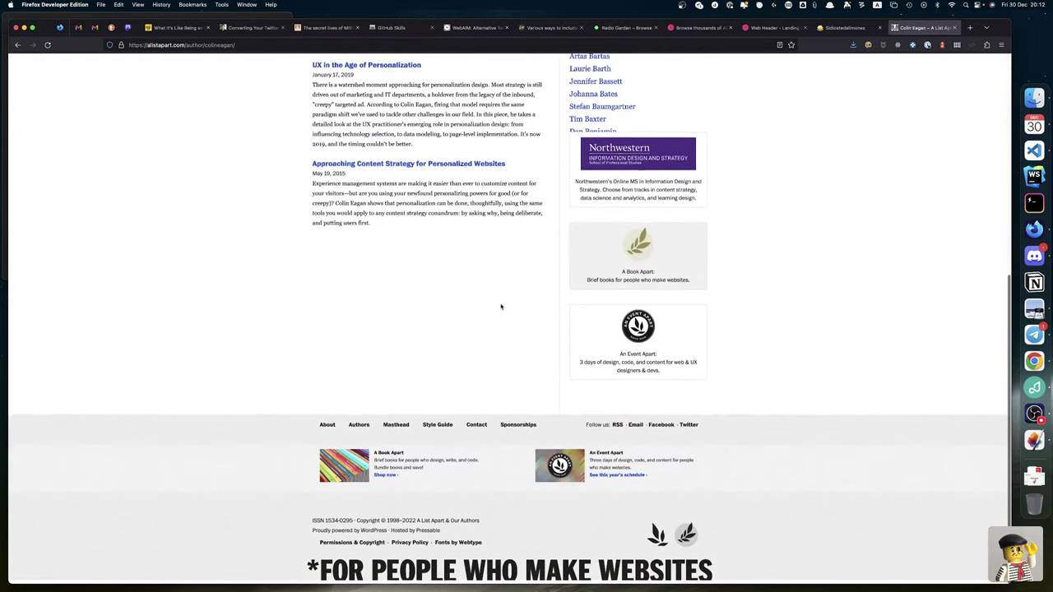
scroll(500, 307, "up", 10)
scroll(500, 306, "down", 1)
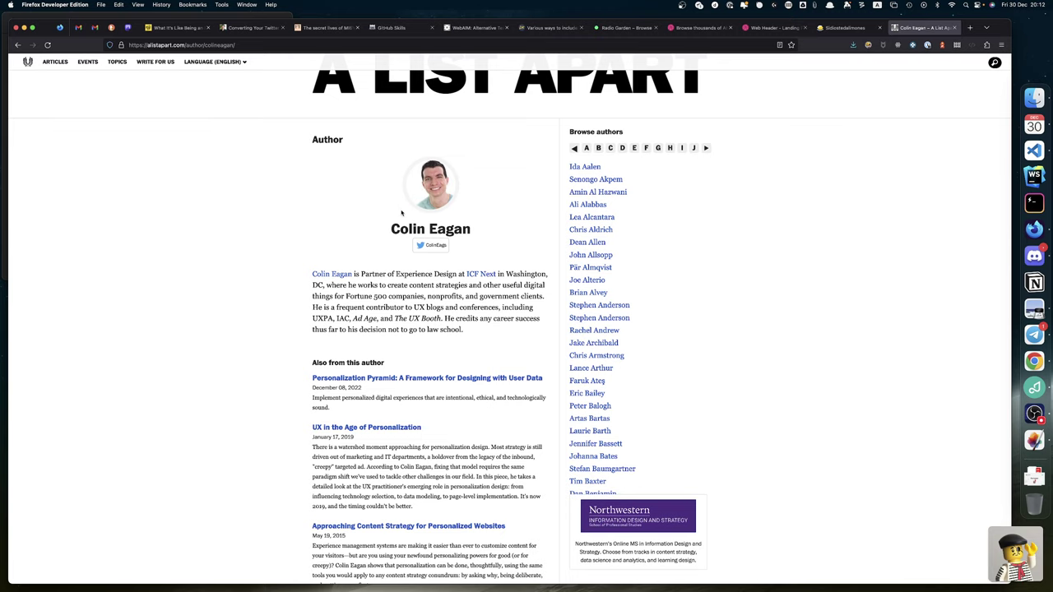
Step: Go to Smashing Magazine, open the author page for "A Guide To Command-Line Data Manipulation", and highlight the author's biography
left_click(264, 44)
type("smas")
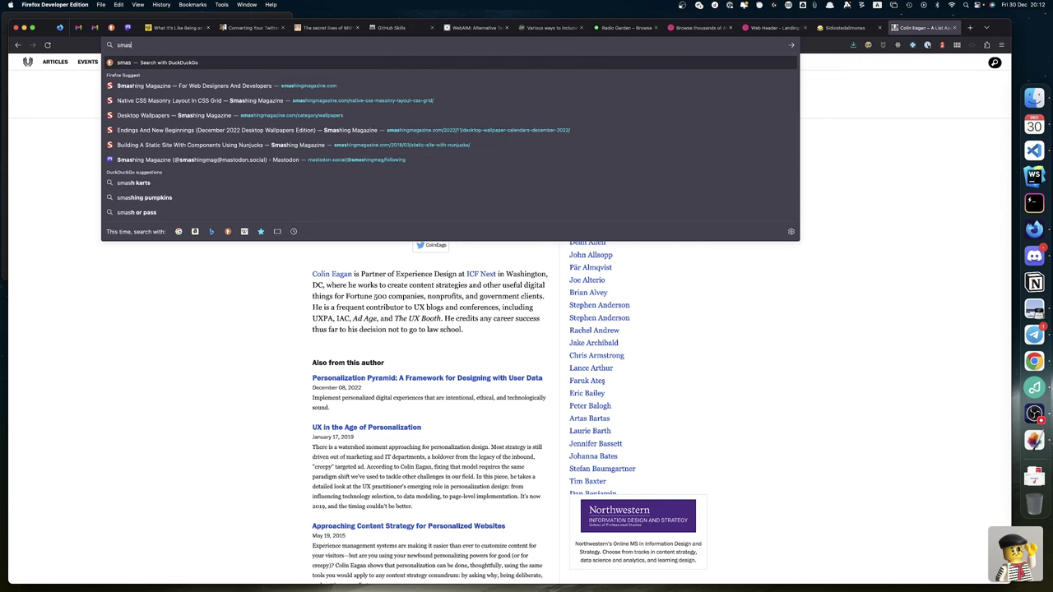
key("Down")
key("Return")
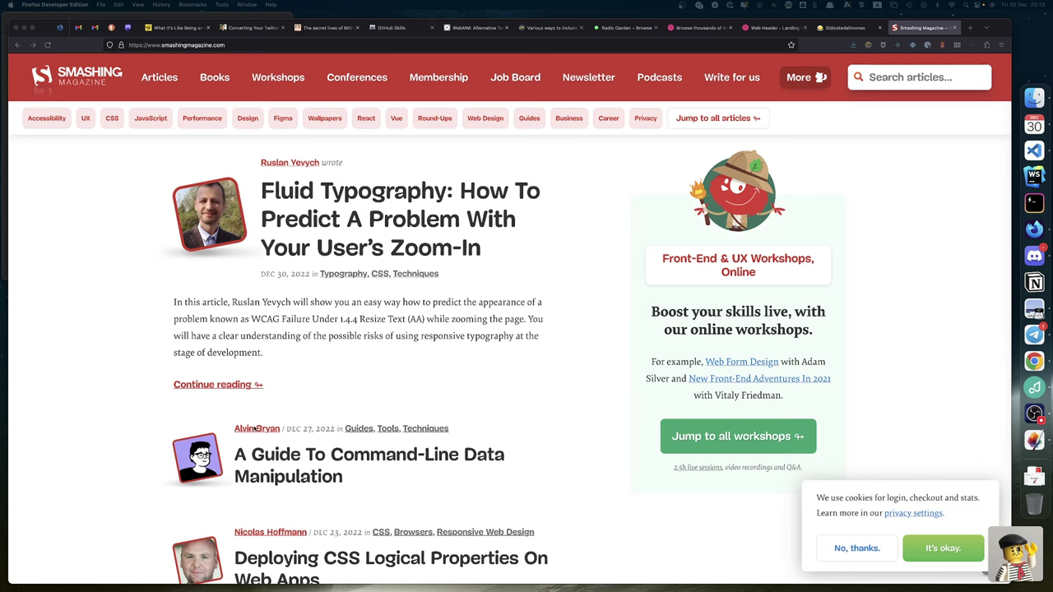
left_click(251, 432)
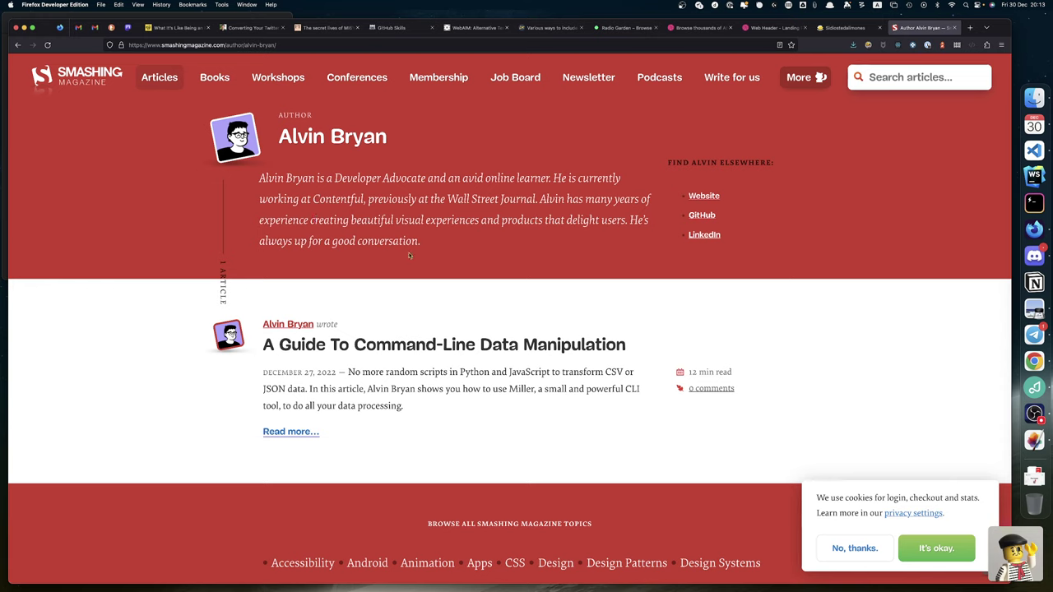
left_click_drag(423, 241, 226, 152)
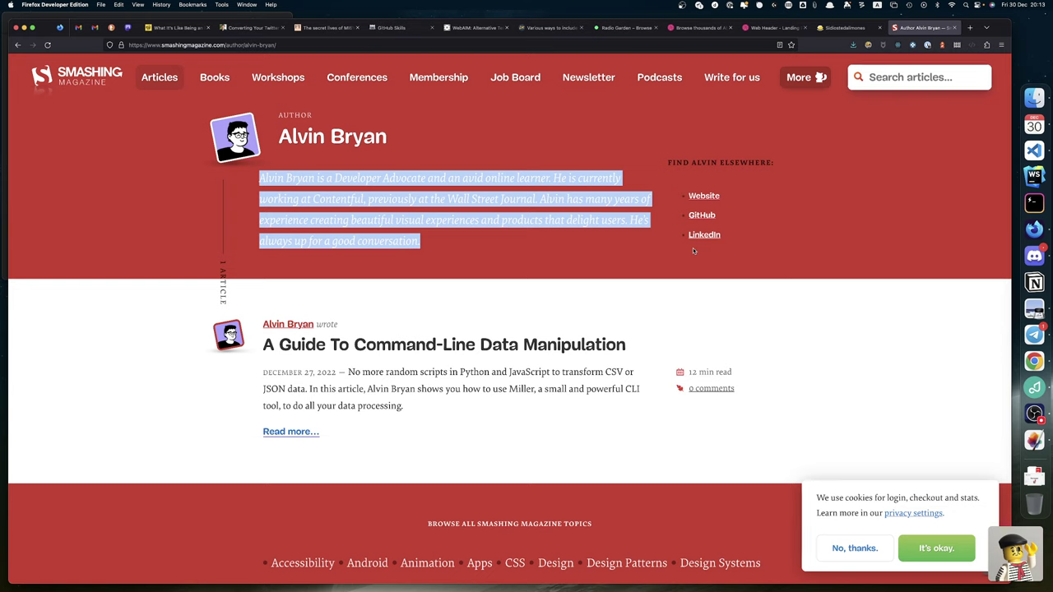
Step: Check the lower post list on the Sidiostedalimones site, then switch to the Penpot web file in Chrome and examine its home frames
left_click(847, 28)
scroll(611, 329, "down", 5)
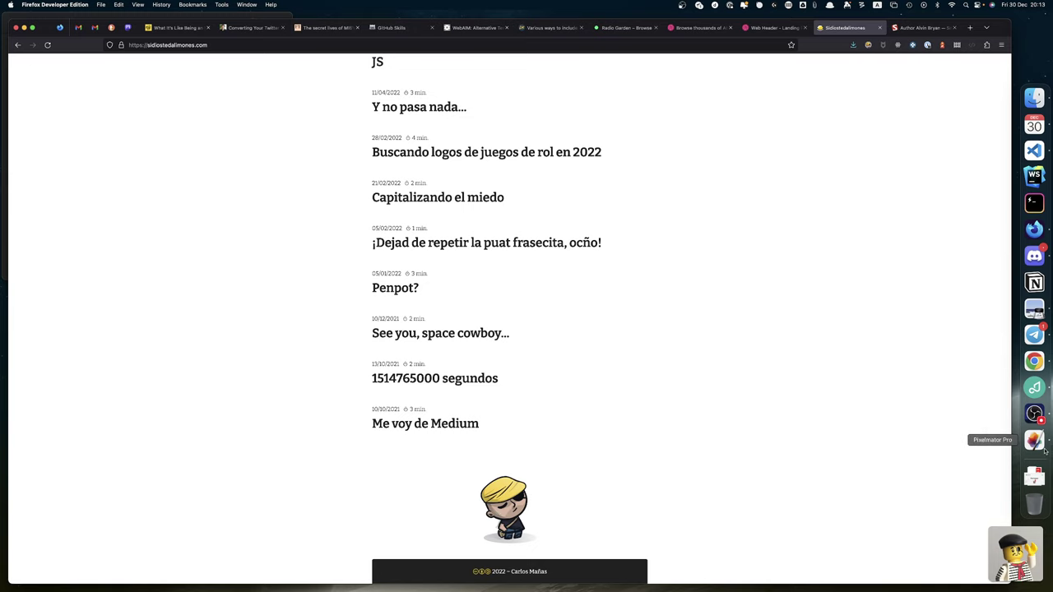
left_click(1033, 361)
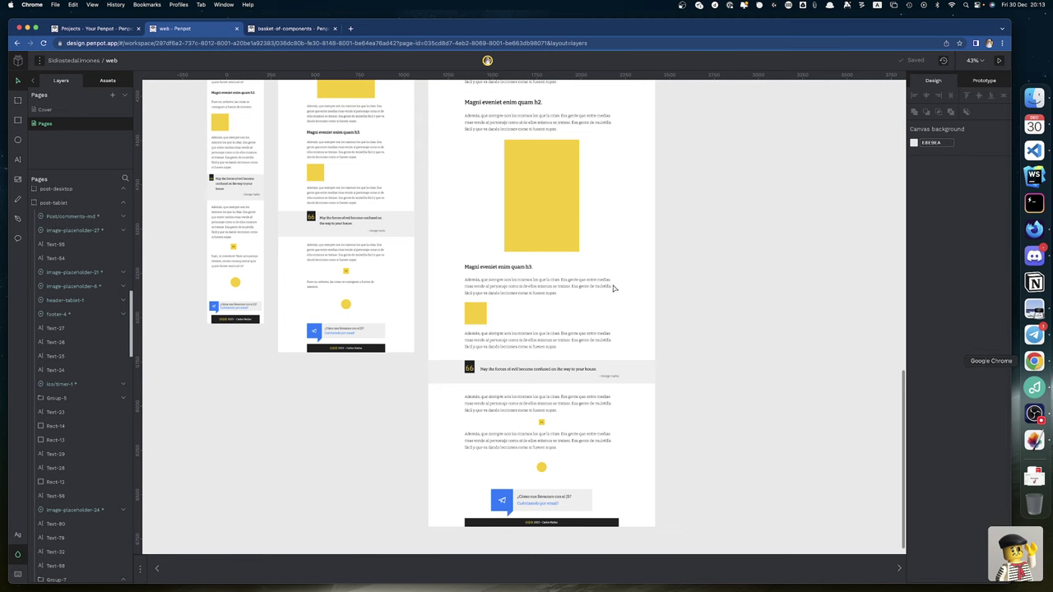
scroll(255, 185, "up", 15)
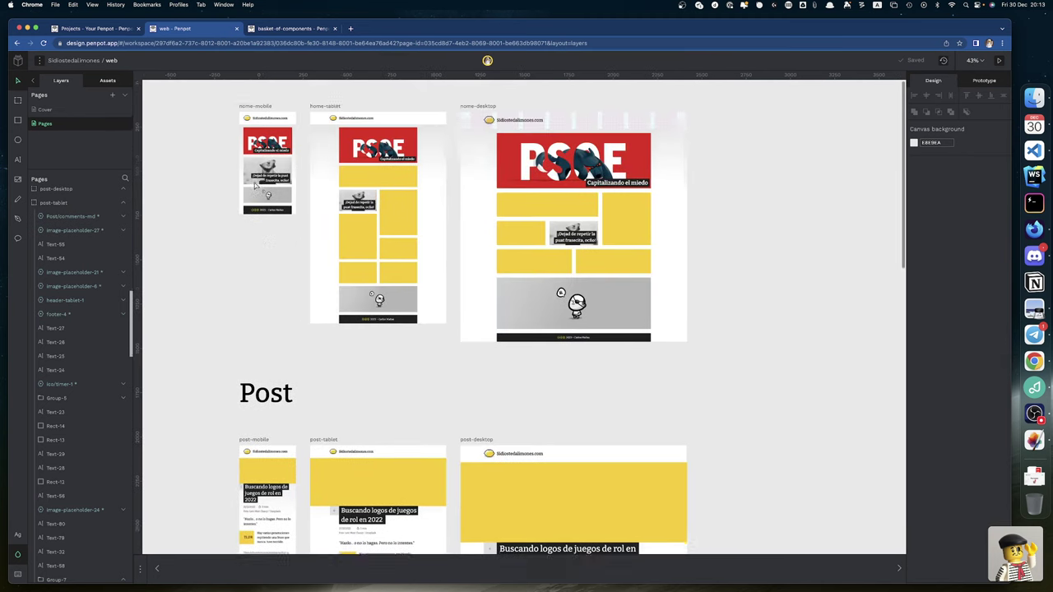
scroll(386, 310, "up", 6)
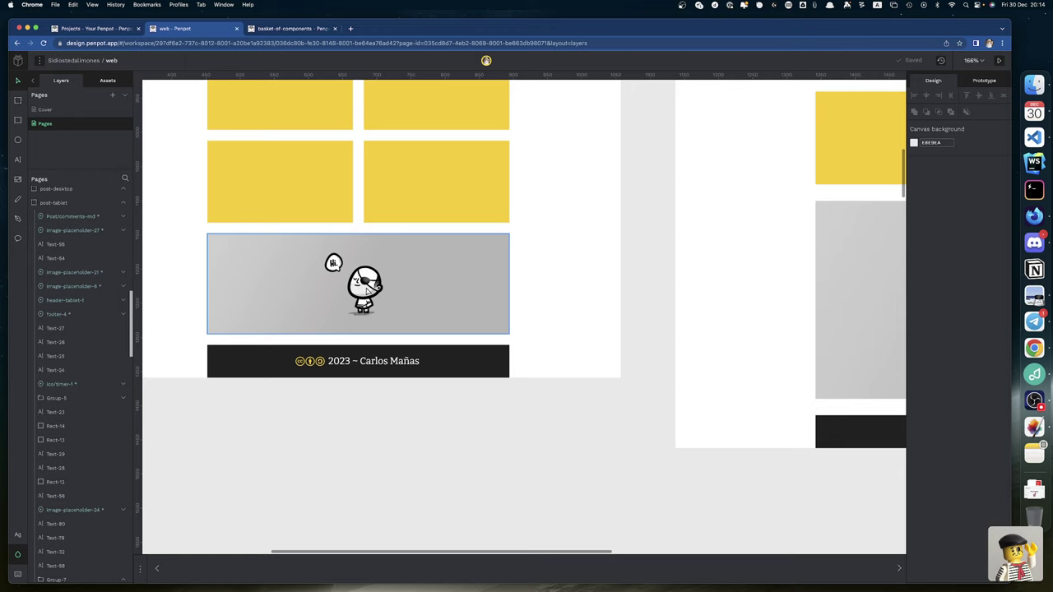
Step: Launch QuickTime Player, dismiss its file chooser, and start a new recording that mirrors the tablet's handwritten note
key("alt+space")
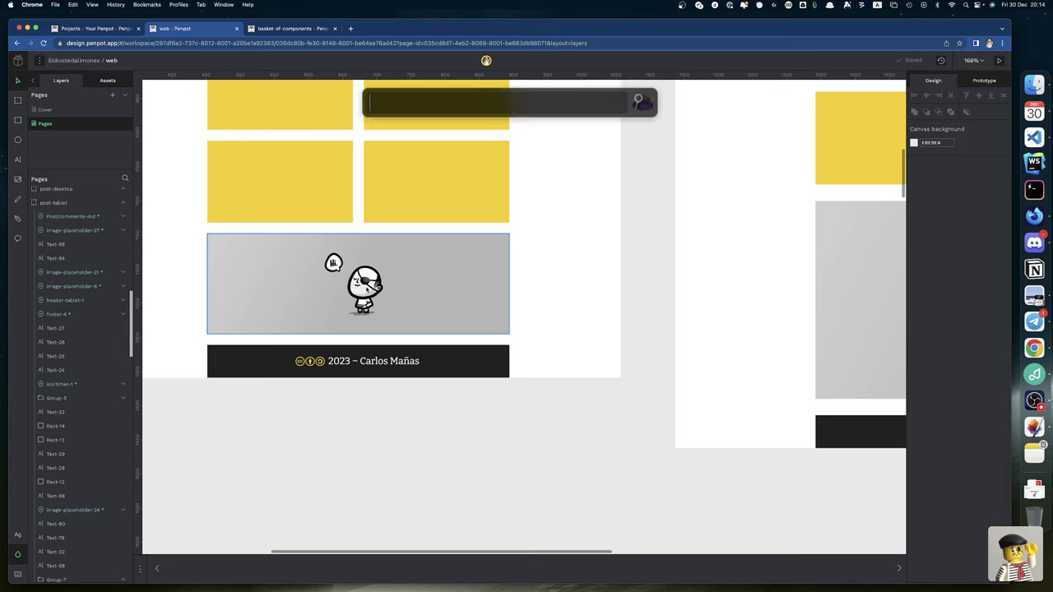
type("quic")
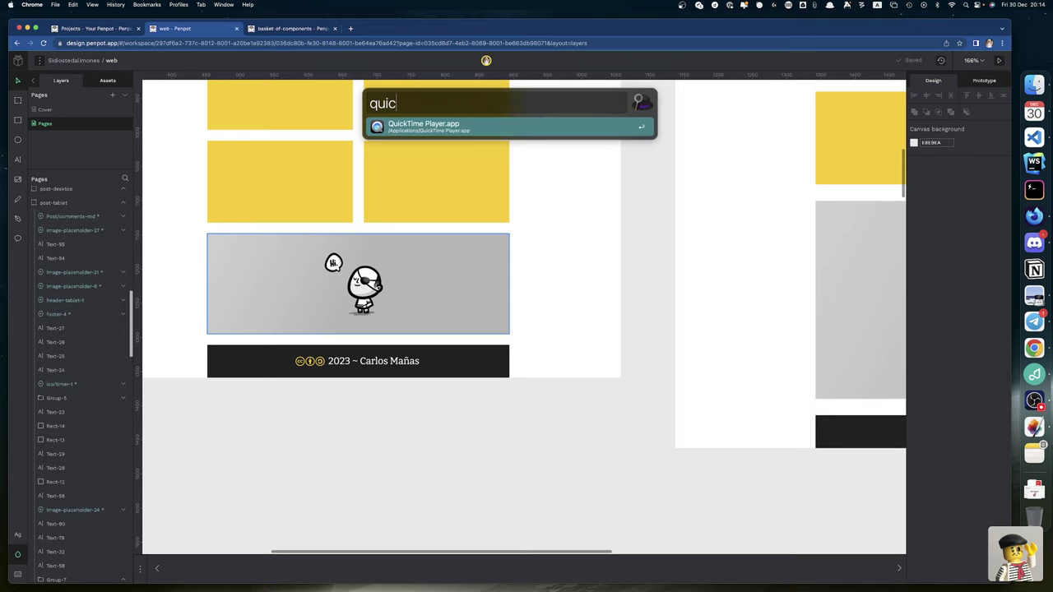
key("Return")
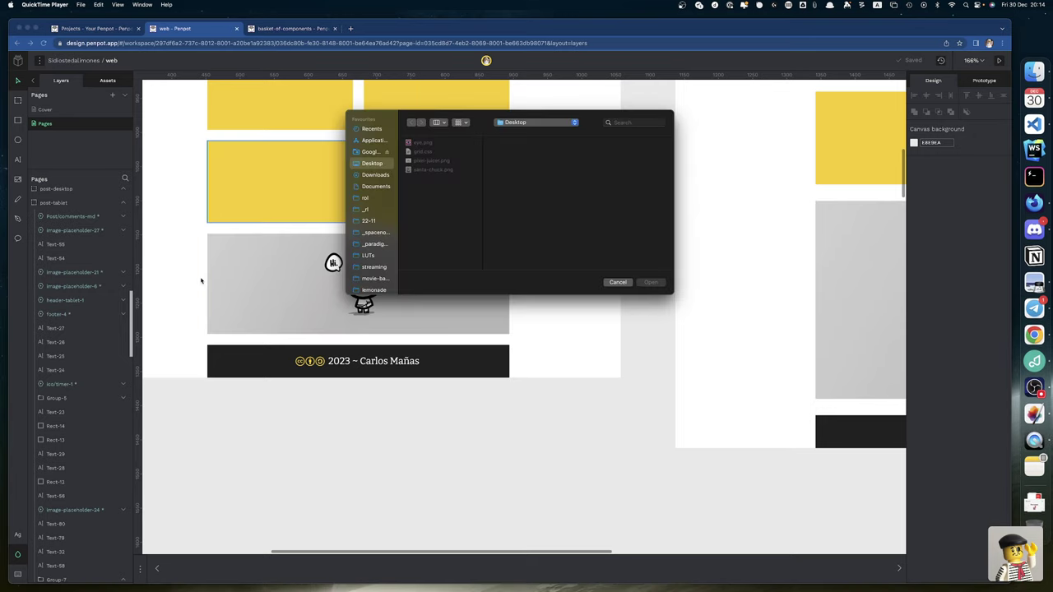
key("Escape")
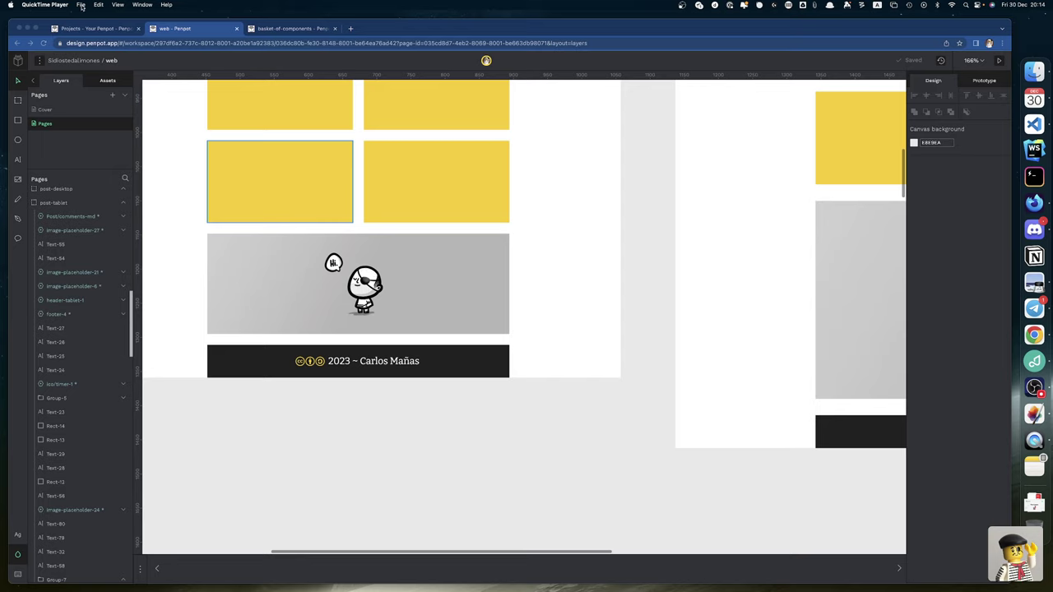
left_click(81, 5)
left_click(114, 18)
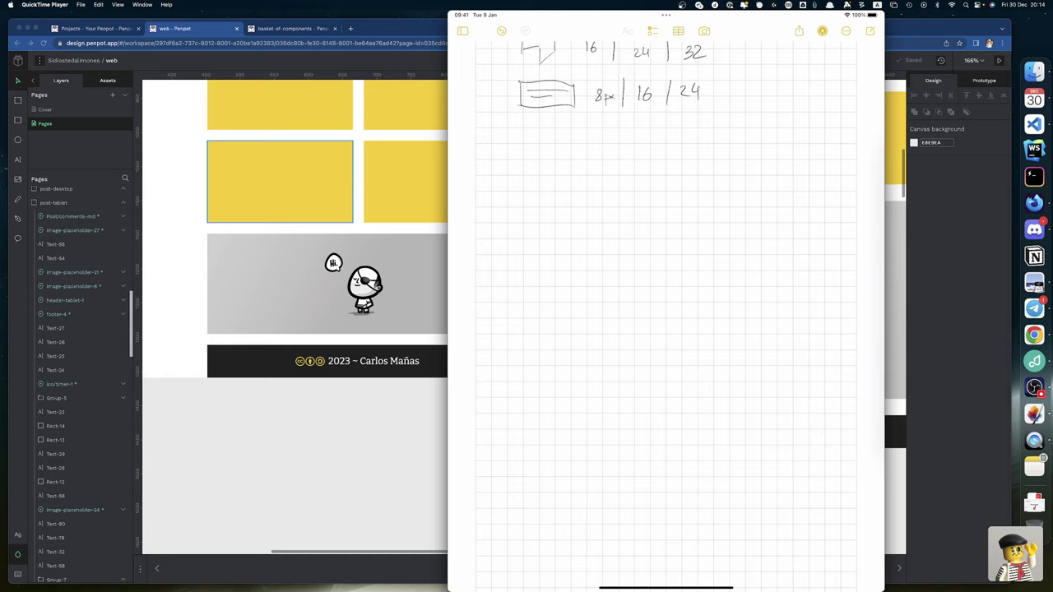
Step: Draw the frame's top line below the handwritten sizes, trim its right end to about 18 grid squares with the Pixel Eraser, and reselect the pen
left_click_drag(523, 160, 823, 161)
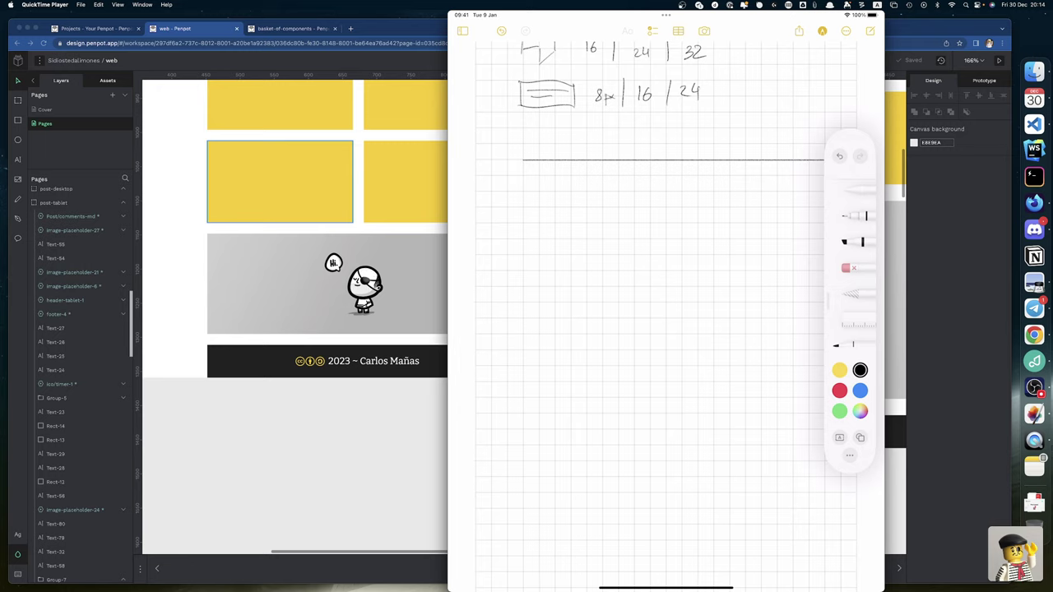
left_click_drag(850, 454, 705, 15)
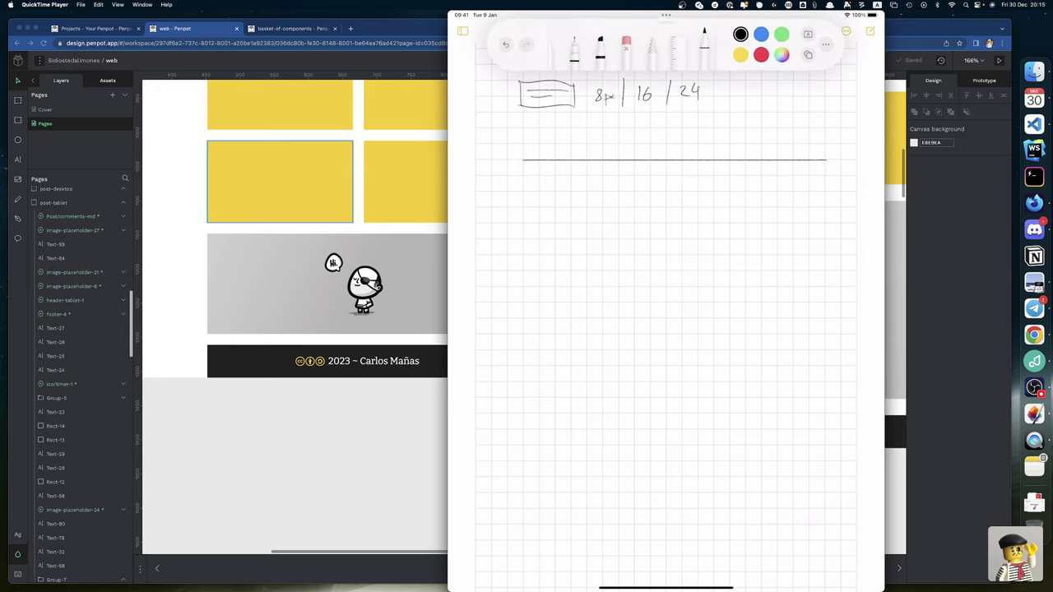
left_click(626, 43)
left_click(626, 43)
left_click(595, 89)
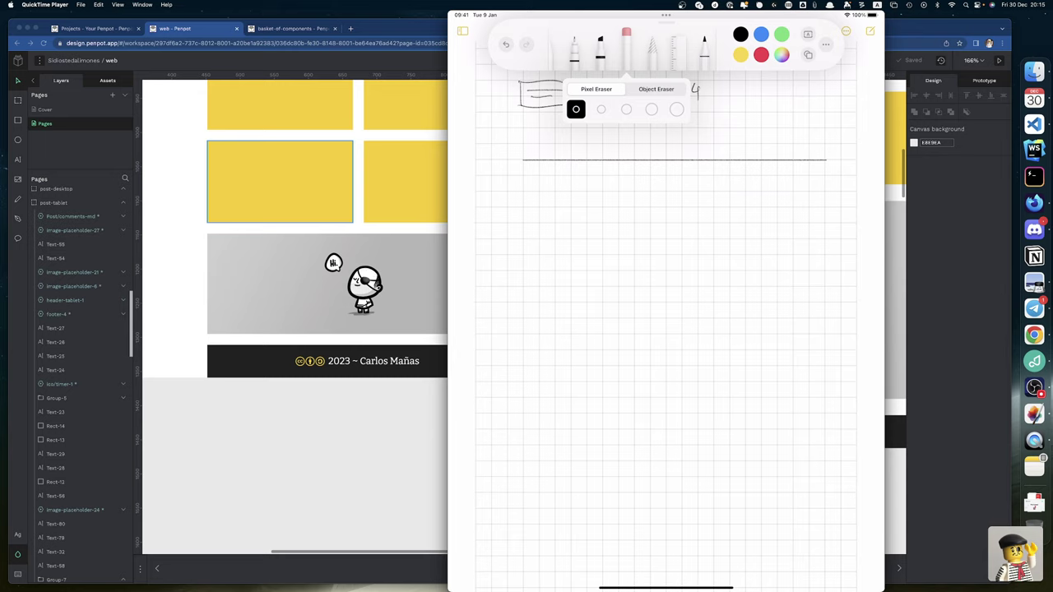
left_click(822, 161)
left_click_drag(826, 161, 813, 156)
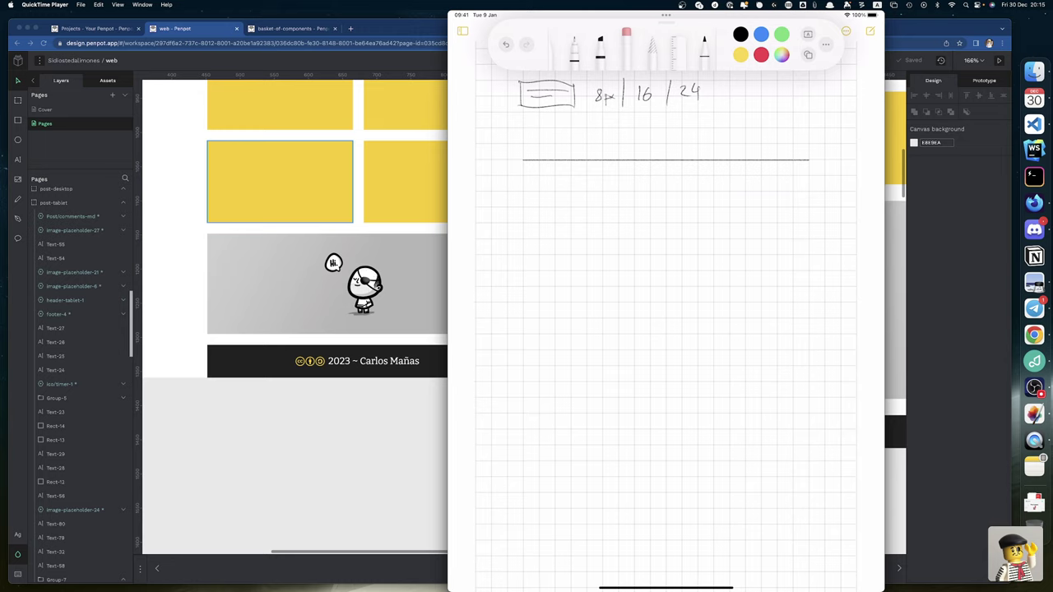
left_click(704, 41)
left_click_drag(522, 161, 522, 542)
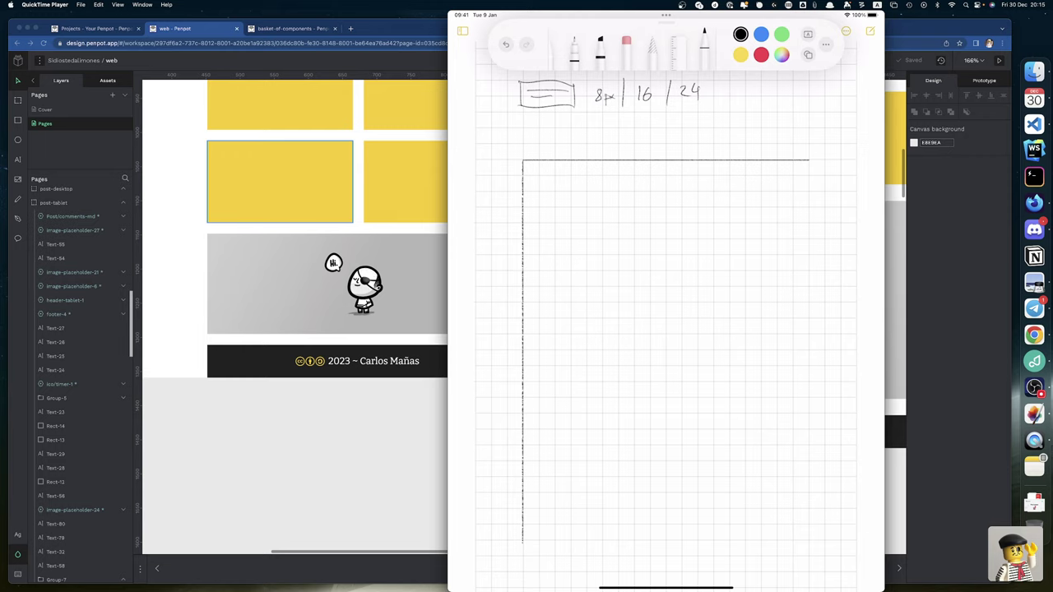
left_click(506, 44)
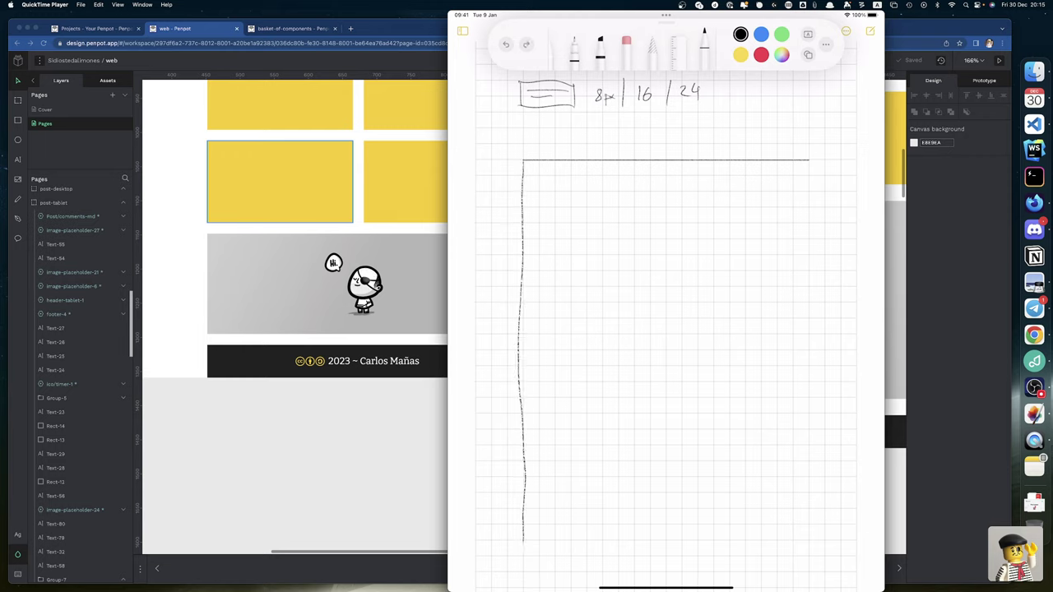
key("ctrl+z")
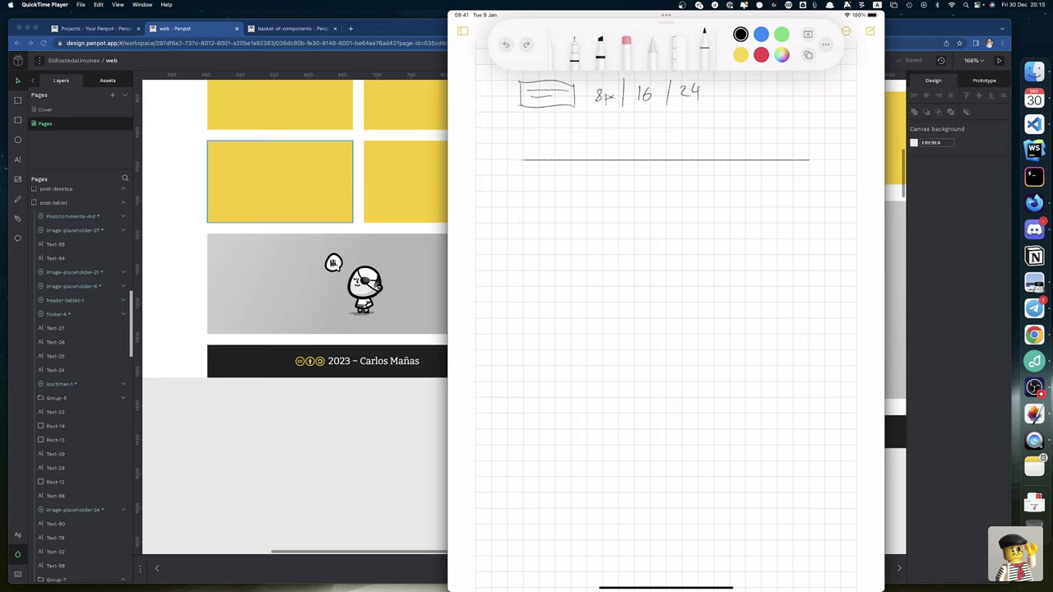
left_click_drag(522, 160, 522, 189)
key("ctrl+z")
key("ctrl+z")
Step: Draw the frame's left edge about 24 grid squares down from the top line, and duplicate it onto the right end
left_click_drag(523, 164, 522, 538)
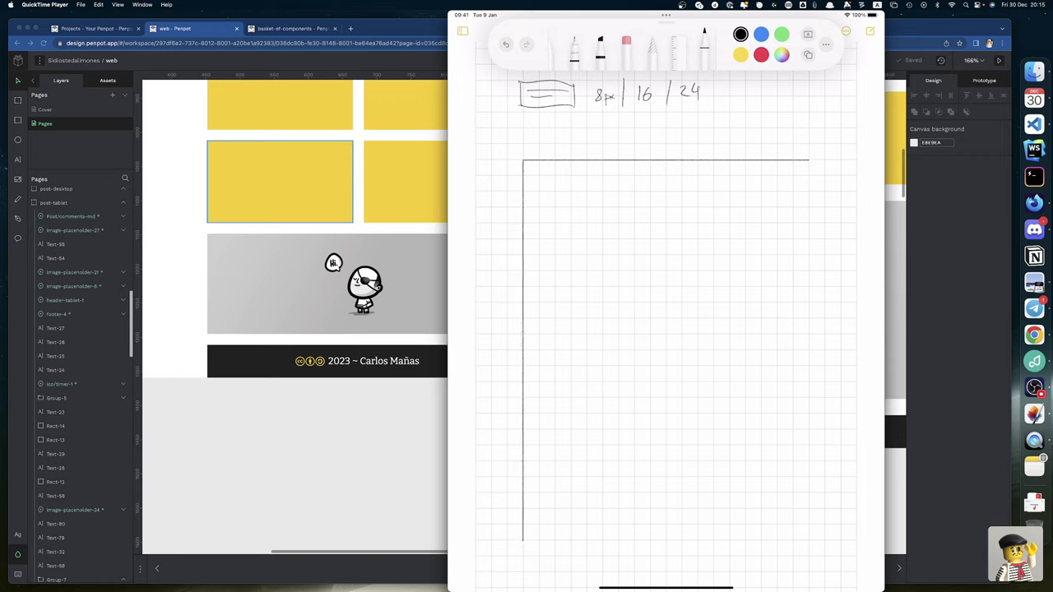
left_click(652, 41)
mouse_move(505, 337)
left_mouse_down()
mouse_move(523, 546)
mouse_move(535, 296)
left_mouse_up()
mouse_move(529, 371)
left_mouse_down()
mouse_move(808, 350)
mouse_move(806, 338)
left_mouse_up()
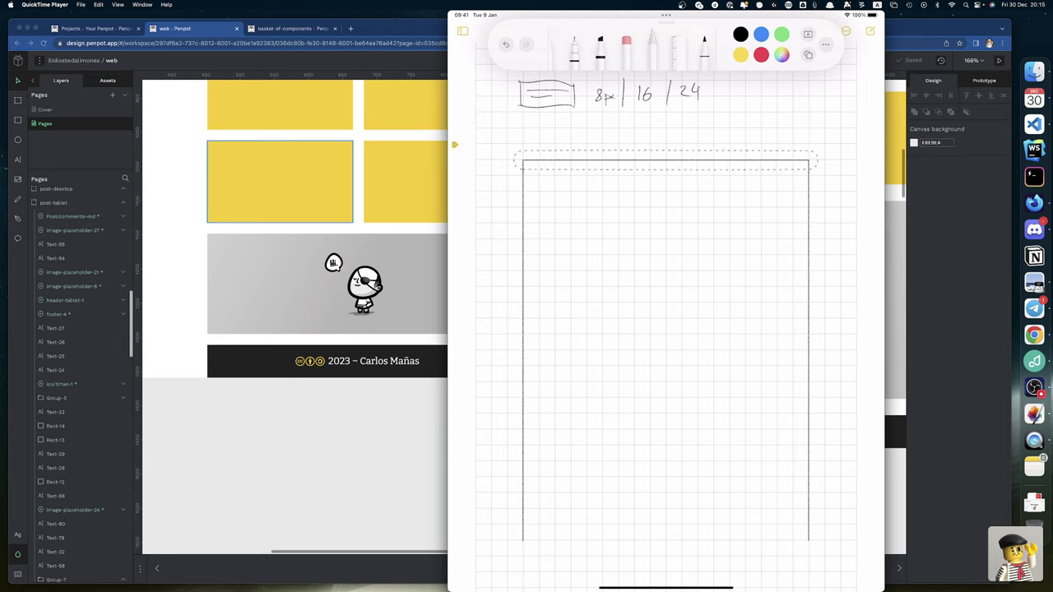
Step: Duplicate the frame's top line, place the copy three grid squares below it between both edges, and select the copy
mouse_move(516, 163)
left_mouse_down()
mouse_move(812, 161)
mouse_move(518, 170)
left_mouse_up()
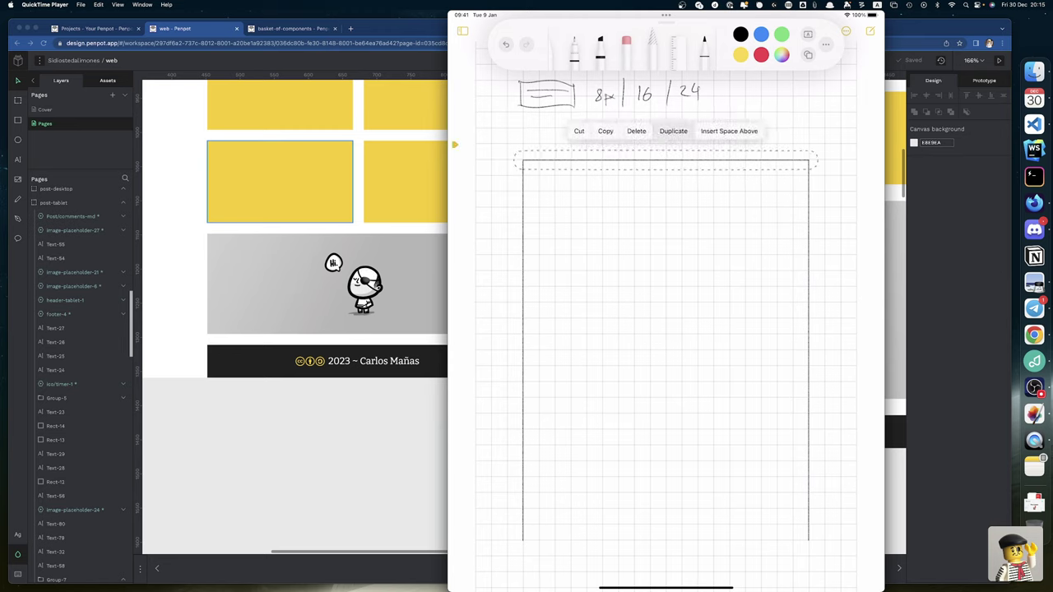
left_click_drag(666, 161, 696, 163)
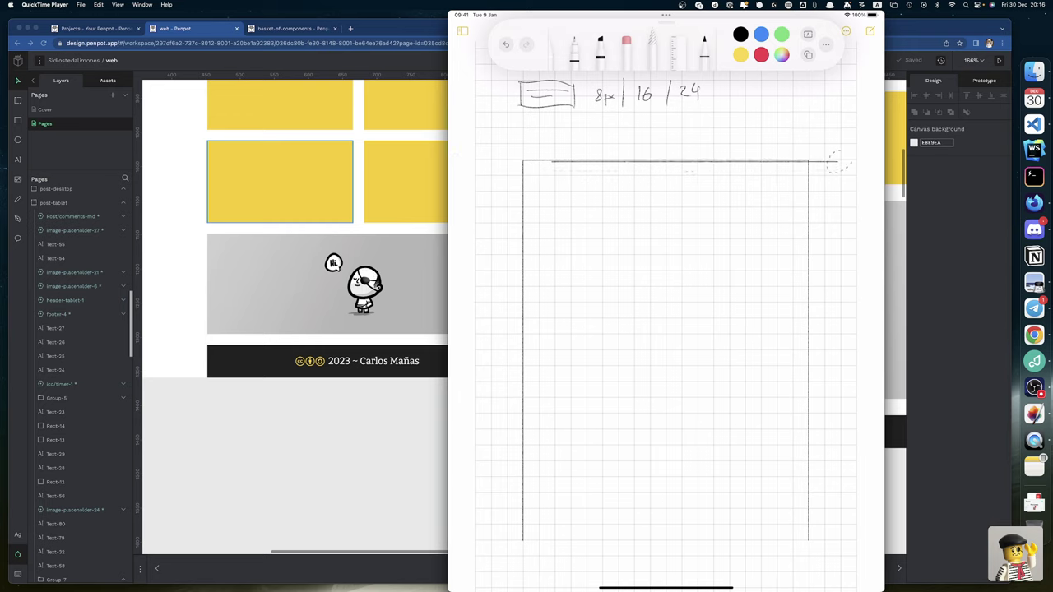
mouse_move(835, 162)
left_mouse_down()
mouse_move(827, 182)
mouse_move(797, 197)
mouse_move(806, 207)
left_mouse_up()
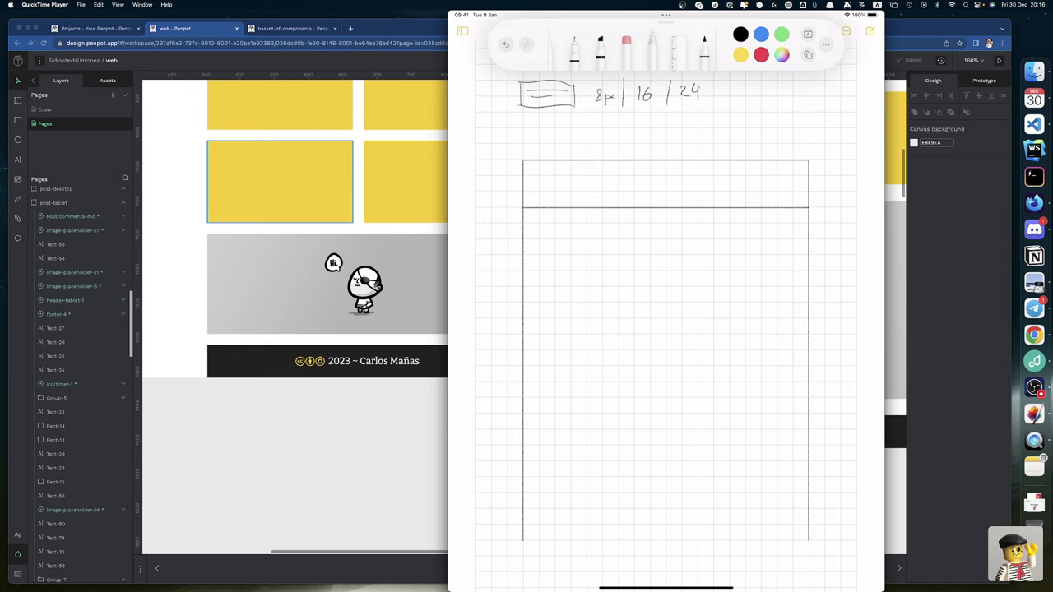
left_click(666, 207)
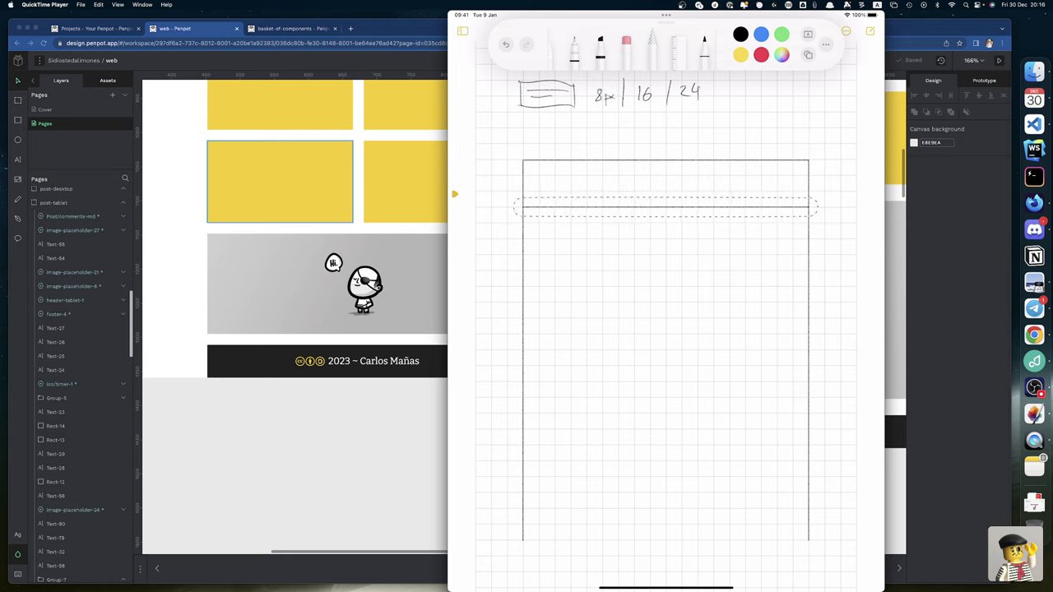
left_click(523, 345)
left_click(523, 345)
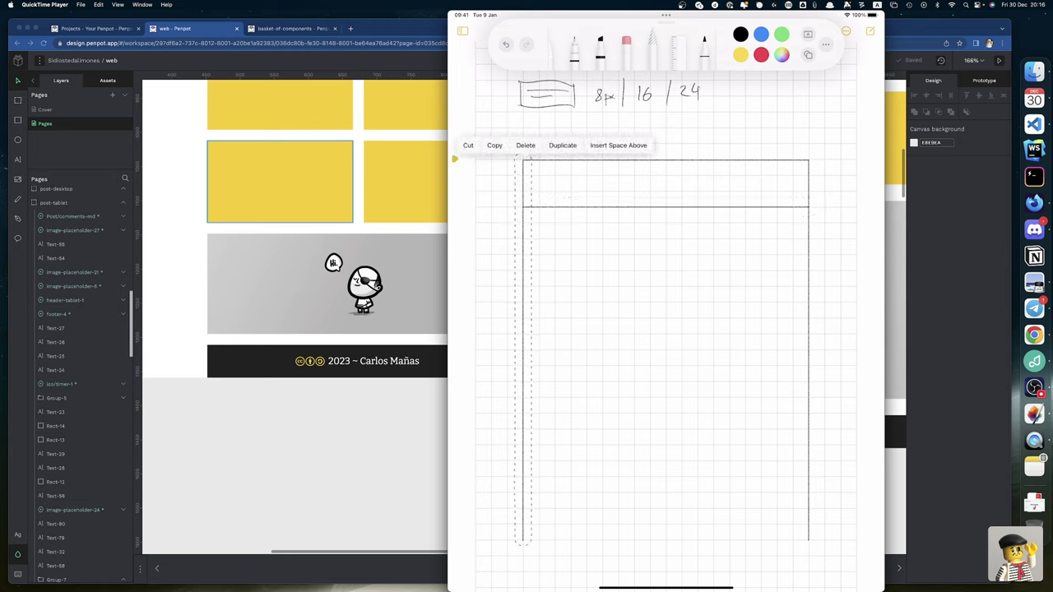
left_click(626, 41)
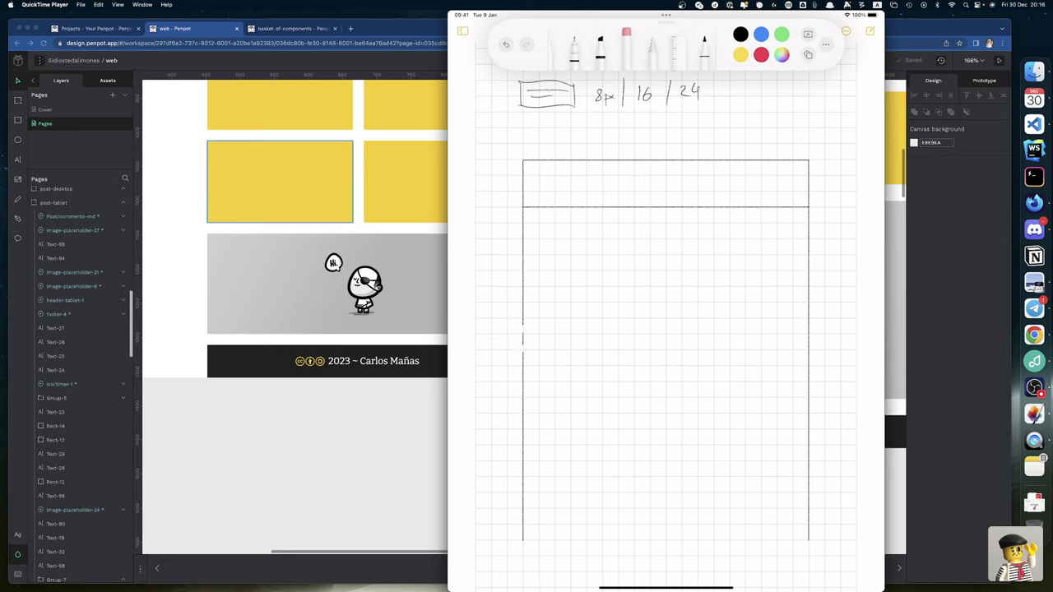
left_click(506, 43)
left_click(651, 43)
left_click(626, 41)
left_click(652, 43)
Step: Duplicate the frame's left edge, colour the copy red, and place it two grid squares inside the frame
mouse_move(523, 153)
left_mouse_down()
mouse_move(527, 543)
mouse_move(516, 158)
left_mouse_up()
left_click(524, 329)
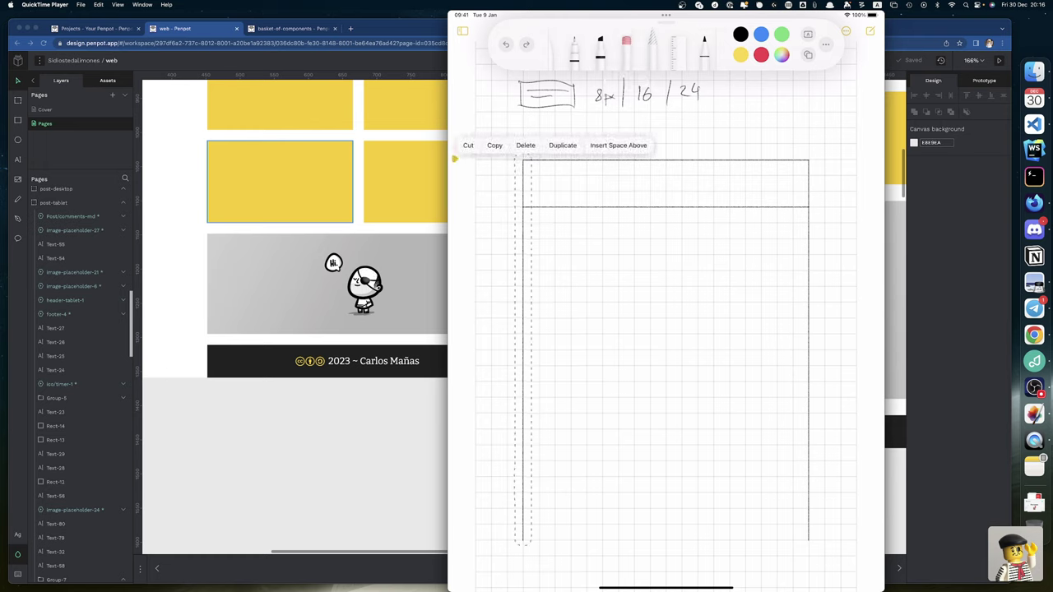
left_click(563, 143)
left_click_drag(526, 370, 501, 342)
left_click(760, 55)
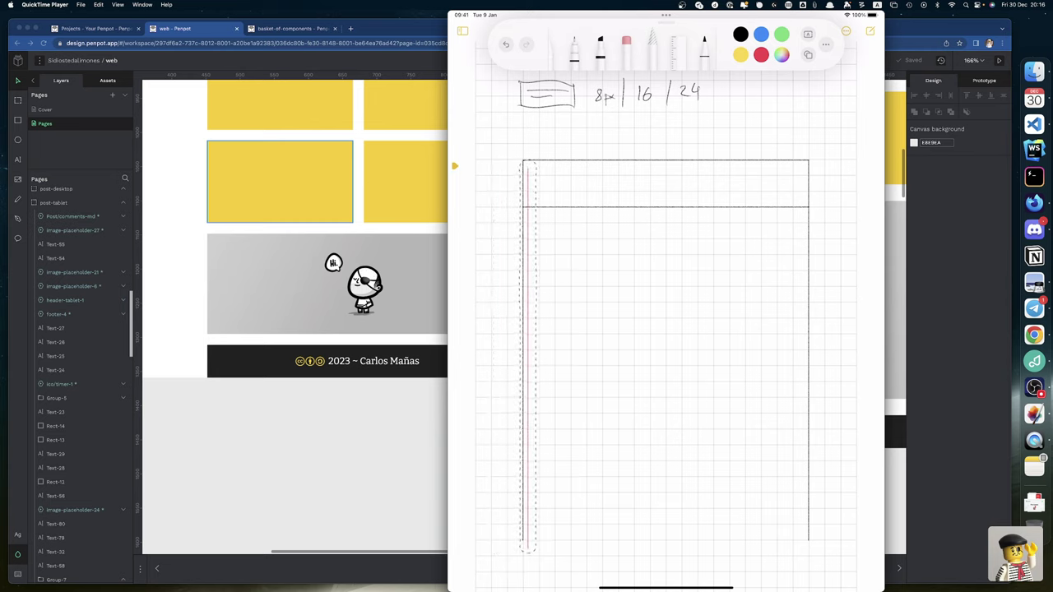
left_click_drag(532, 353, 556, 354)
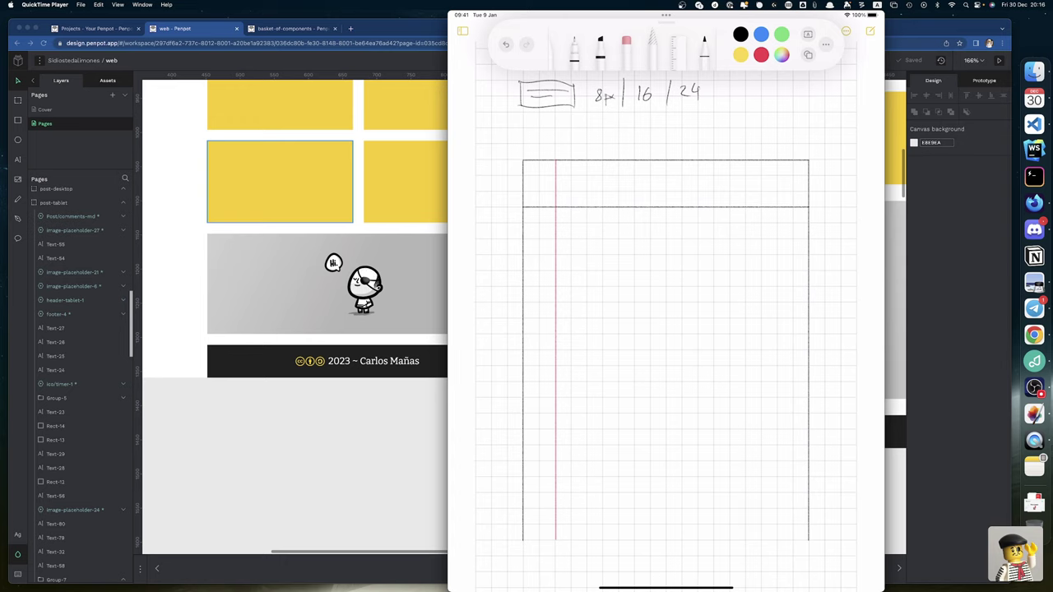
Step: Duplicate the red guide line and place the copy two grid squares inside the frame's right edge
mouse_move(548, 160)
left_mouse_down()
mouse_move(552, 543)
mouse_move(564, 161)
left_mouse_up()
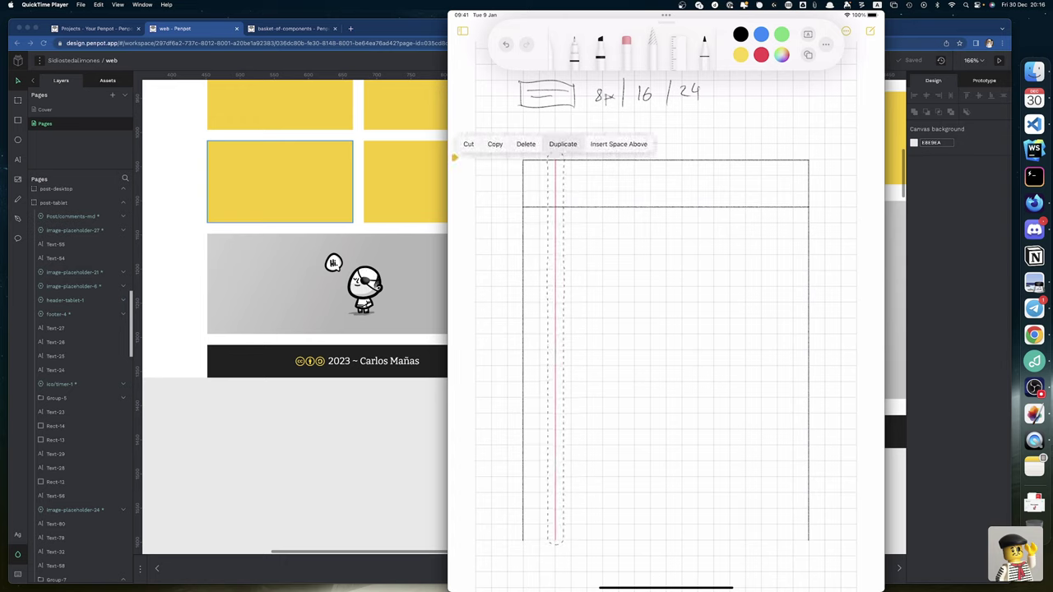
mouse_move(556, 354)
left_mouse_down()
mouse_move(555, 391)
mouse_move(776, 353)
left_mouse_up()
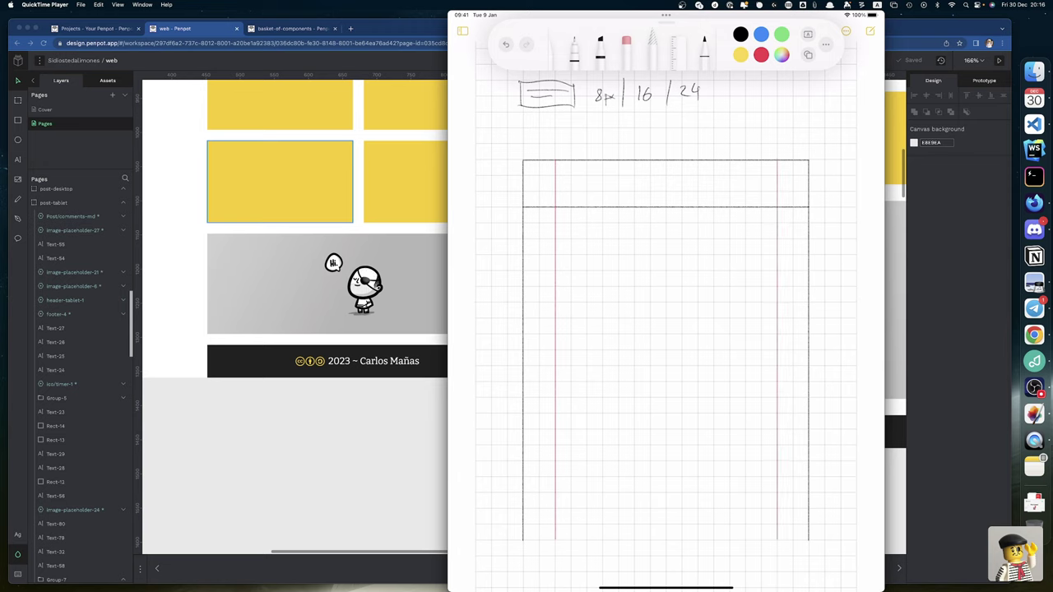
left_click(777, 345)
Step: Select both red guide lines and recolour them a pale pink from the colour grid
mouse_move(542, 386)
left_mouse_down()
mouse_move(639, 353)
mouse_move(746, 356)
mouse_move(794, 381)
mouse_move(682, 427)
mouse_move(545, 388)
left_mouse_up()
left_click(781, 55)
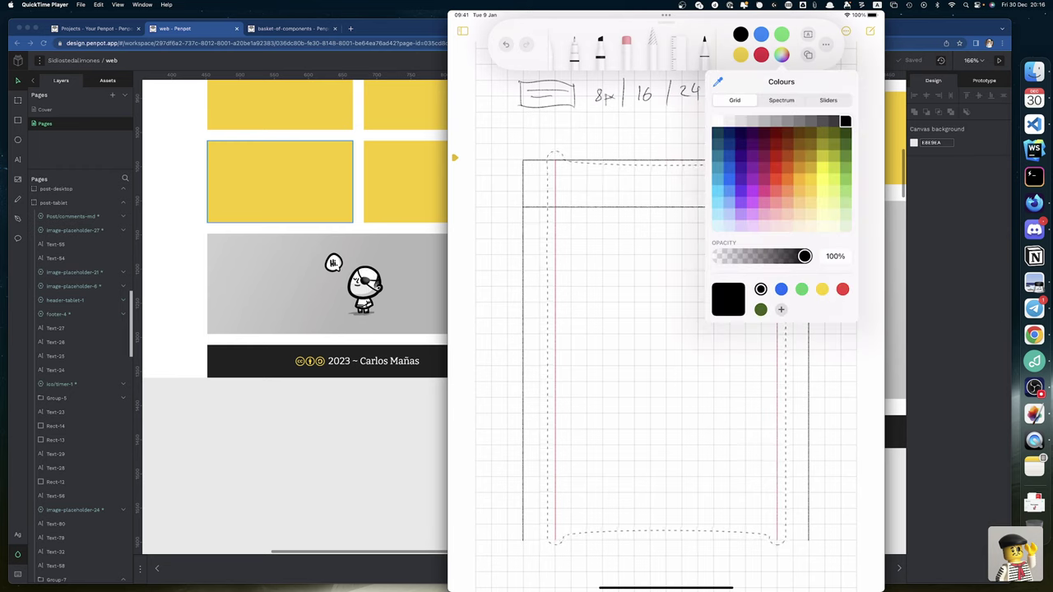
left_click(775, 202)
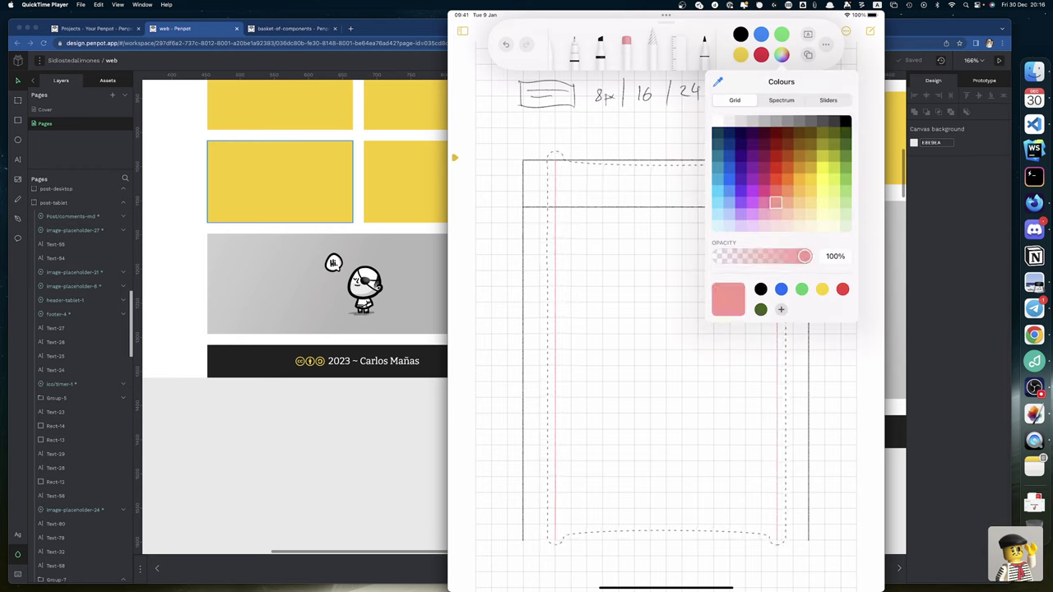
left_click(776, 214)
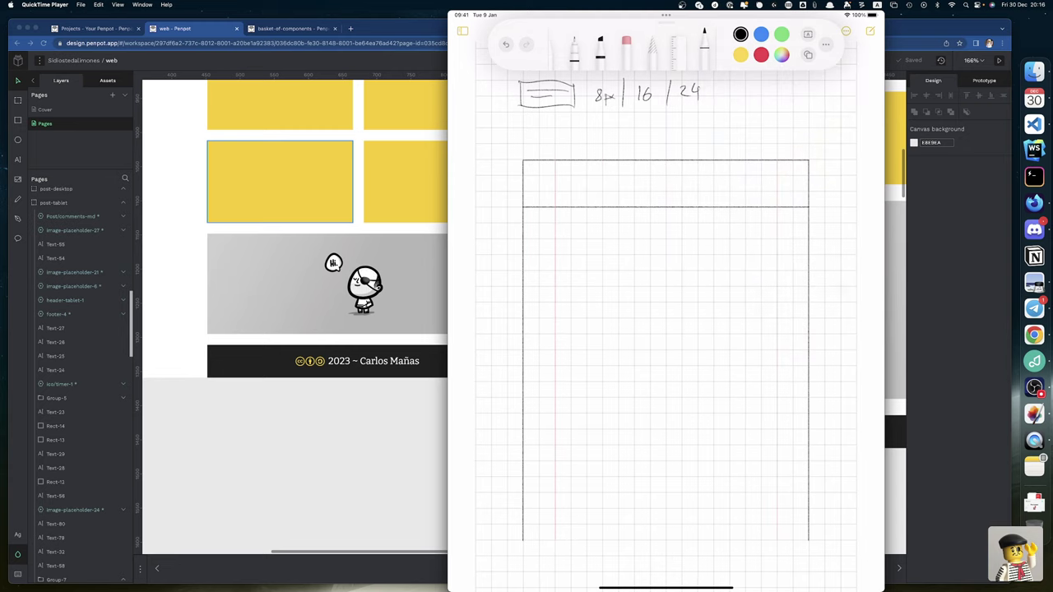
Step: Move both pink guide lines one grid square further inward from the frame's edges
left_click(626, 42)
left_click(652, 45)
left_click_drag(584, 210, 583, 540)
left_click_drag(585, 335, 586, 525)
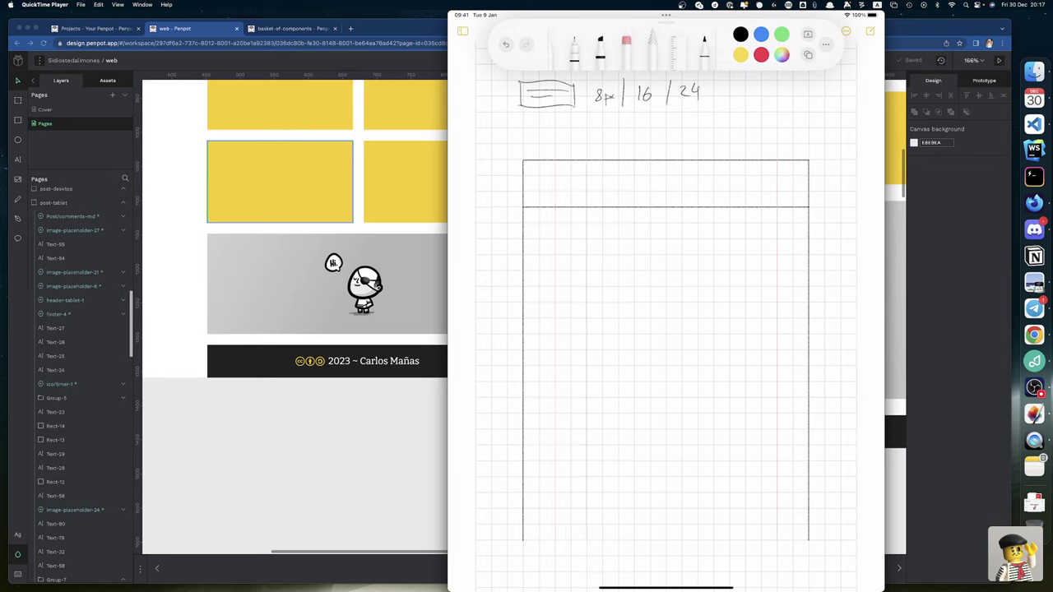
left_click_drag(572, 210, 572, 539)
left_click_drag(777, 346, 762, 345)
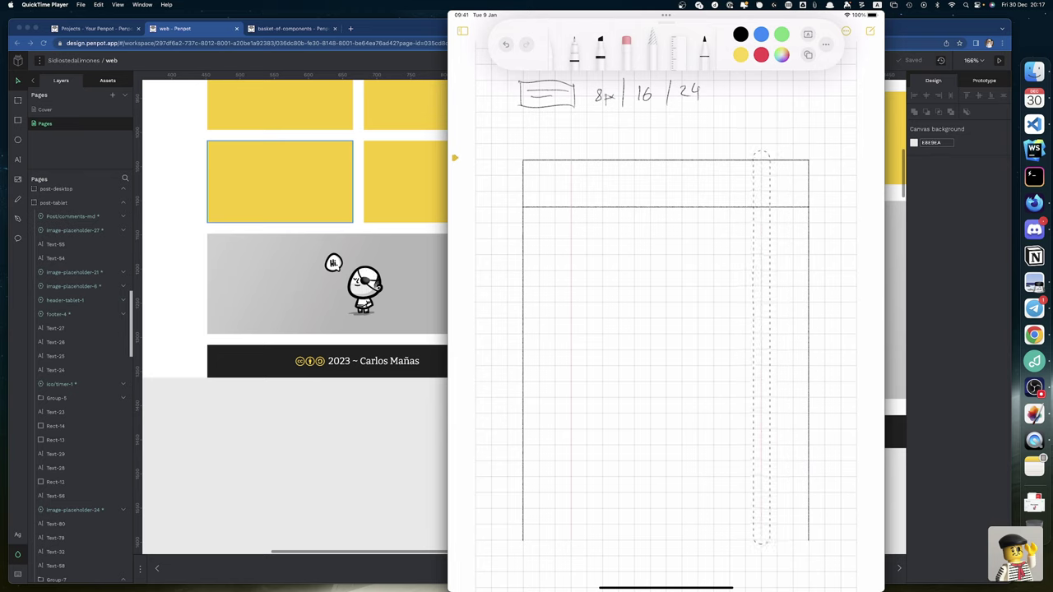
Step: Draw an oval logo placeholder in the header band and handwrite "Sidiostedalimones.com" beside it
left_click(704, 37)
mouse_move(556, 179)
left_mouse_down()
mouse_move(546, 192)
mouse_move(563, 181)
mouse_move(606, 193)
left_mouse_up()
mouse_move(616, 179)
left_mouse_down()
mouse_move(632, 193)
mouse_move(692, 186)
left_mouse_up()
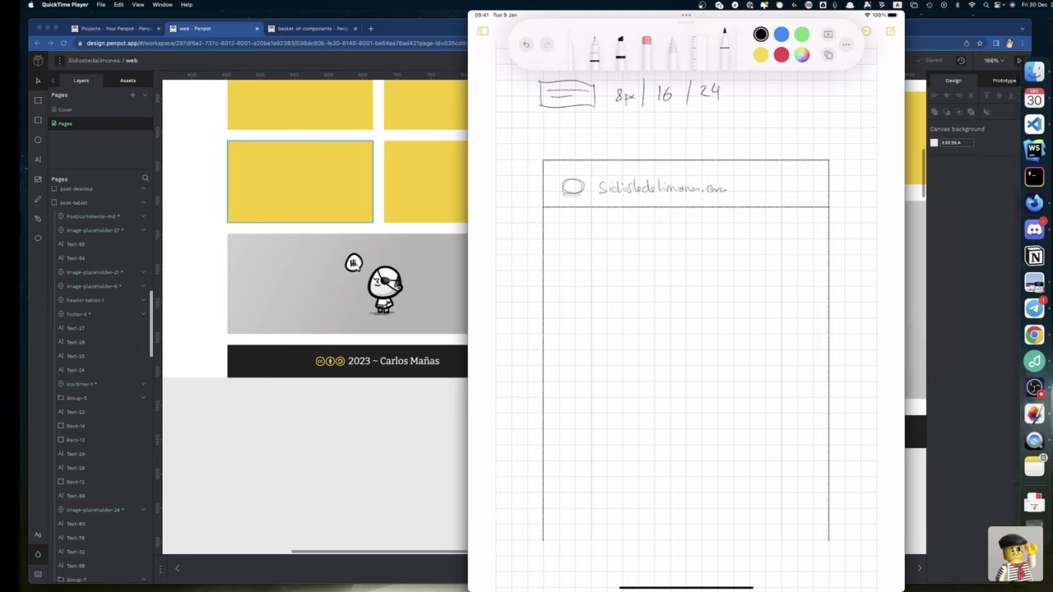
Step: Check the site's home page in Firefox, return to QuickTime Player, and erase ".com" from the header name with the Object Eraser
key("super+Tab")
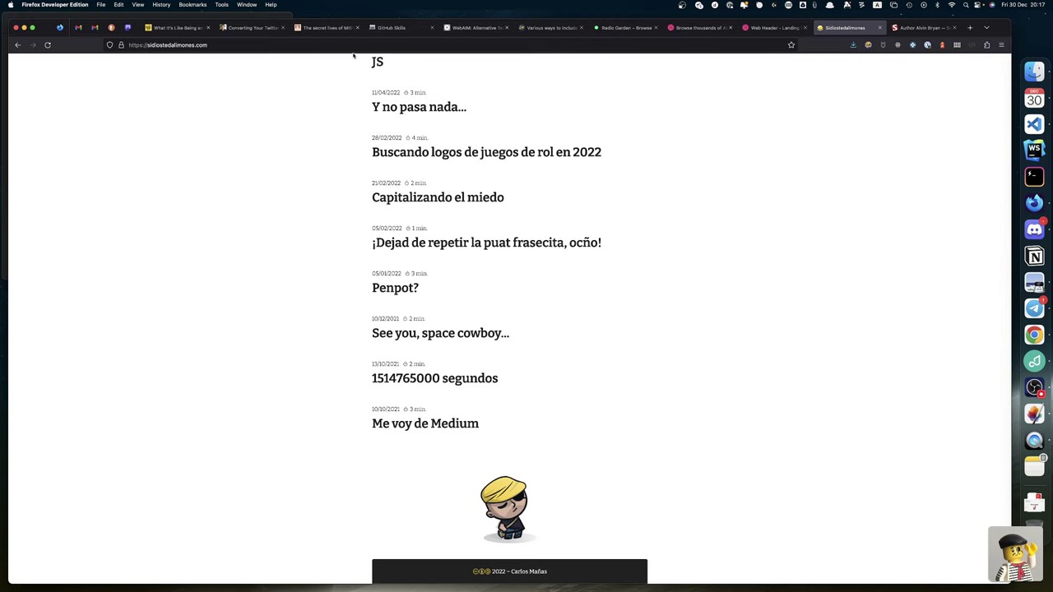
scroll(403, 101, "up", 3)
scroll(403, 101, "down", 3)
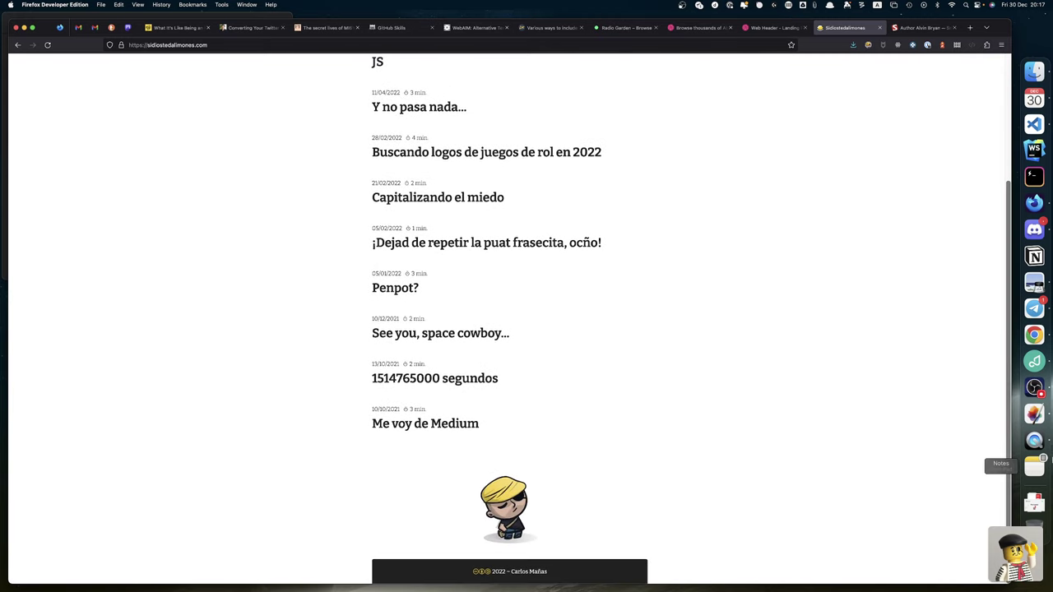
left_click(1034, 440)
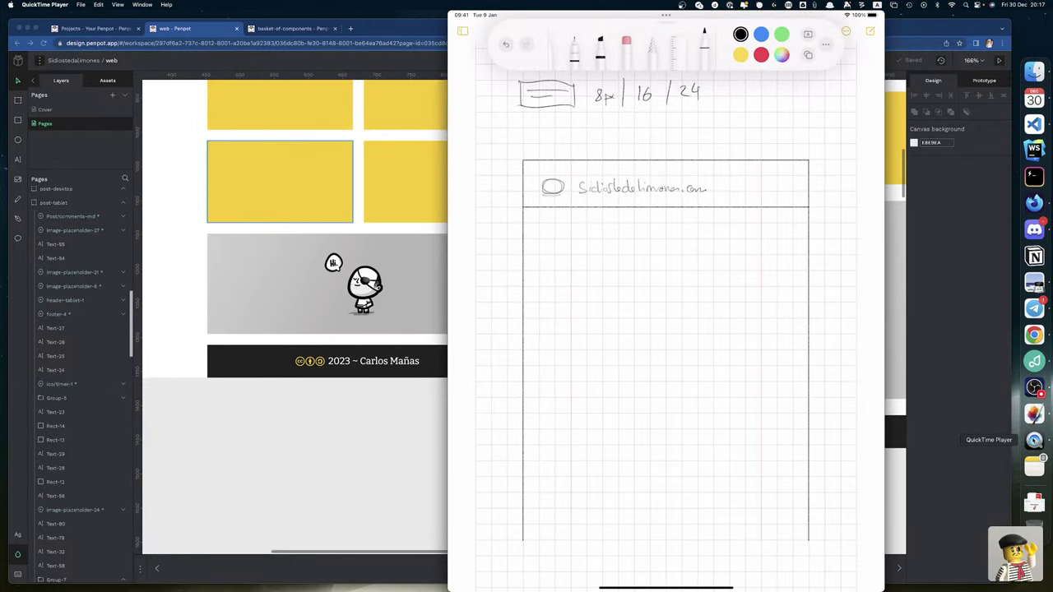
left_click(626, 39)
left_click(625, 39)
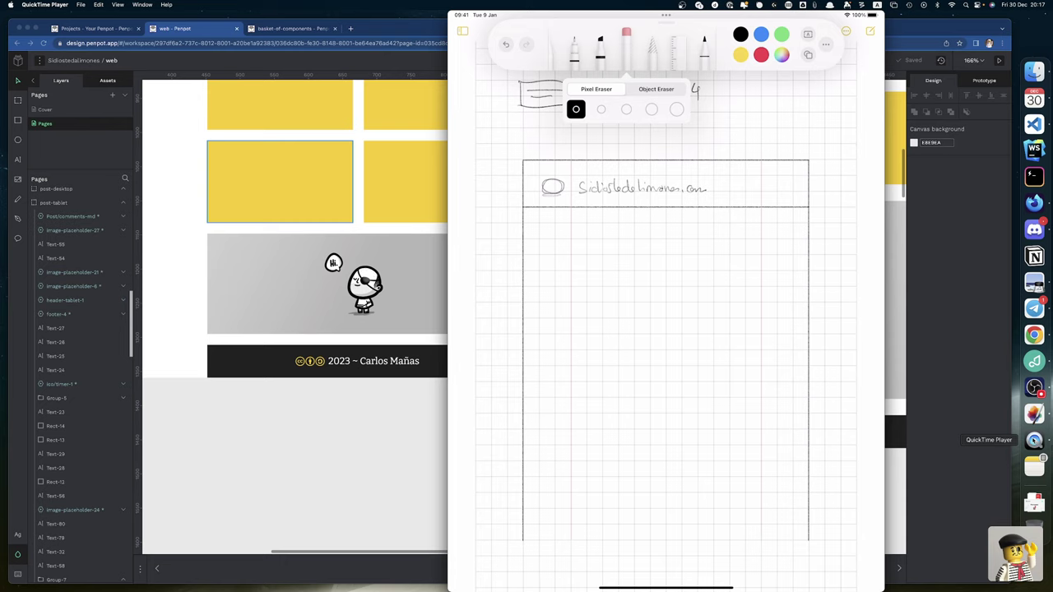
left_click(625, 109)
left_click(655, 89)
left_click_drag(686, 189, 706, 189)
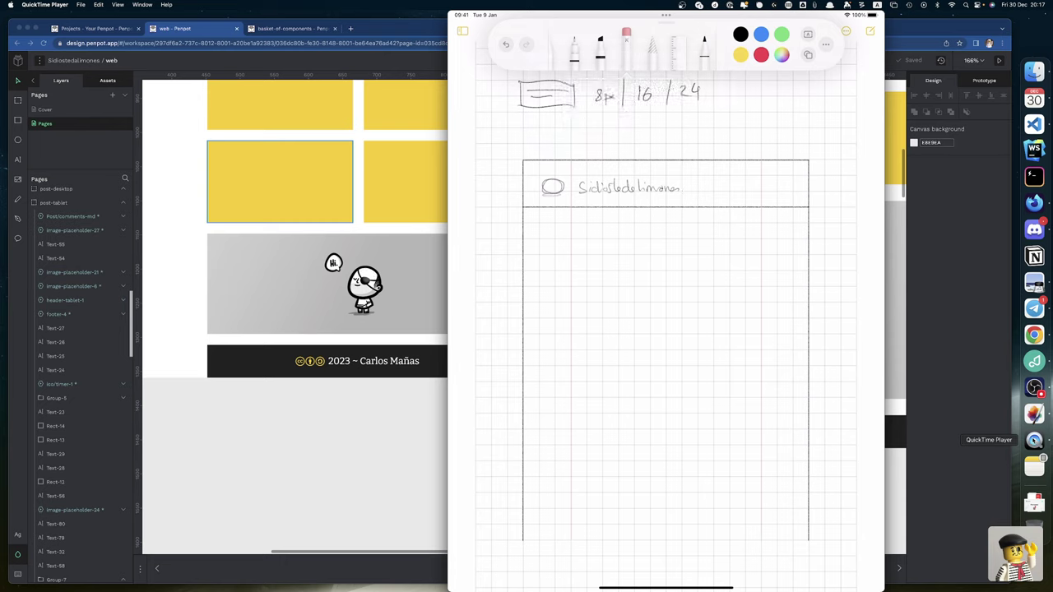
Step: Sketch the standing character with a round head and eye patch in the right part of the area below the header
left_click(704, 41)
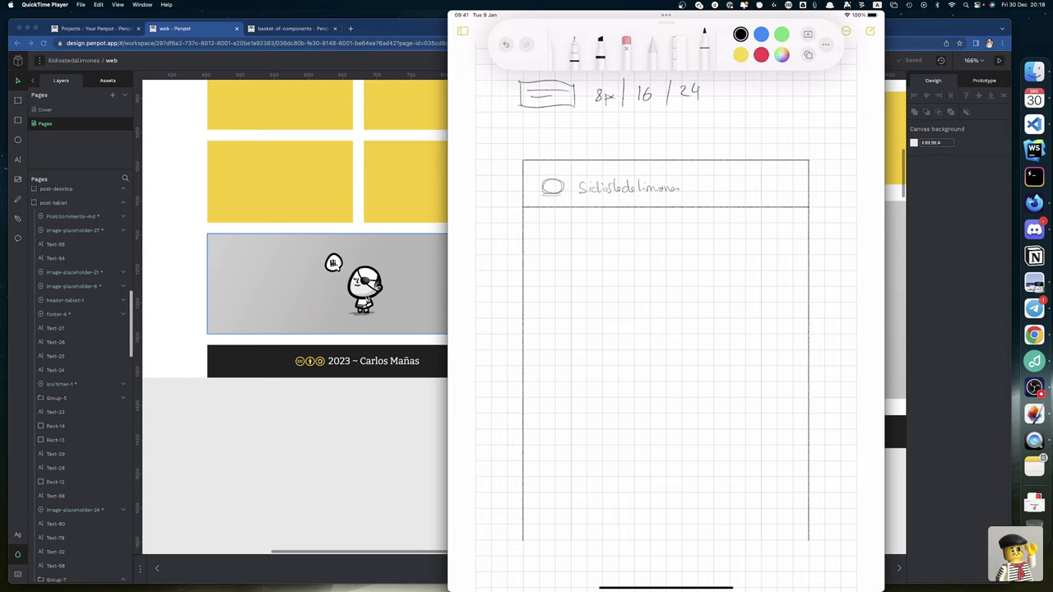
left_click(625, 45)
left_click(703, 41)
mouse_move(720, 257)
left_mouse_down()
mouse_move(737, 282)
mouse_move(715, 308)
left_mouse_up()
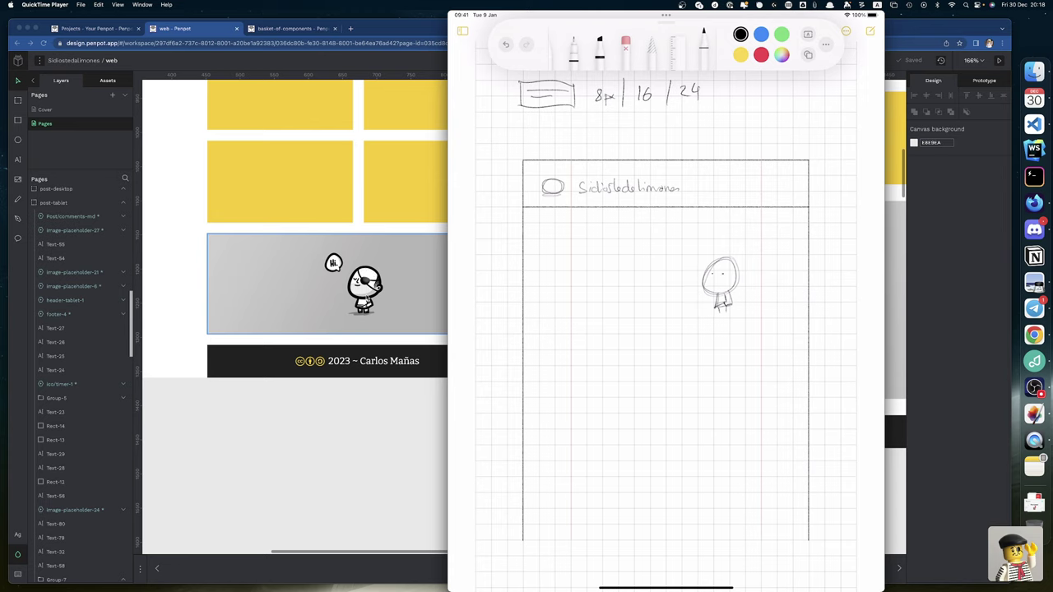
left_click_drag(722, 273, 734, 282)
Step: Draw two thick title bars with the marker from the left guide line, the second longer than the first
left_click(600, 41)
left_click(612, 148)
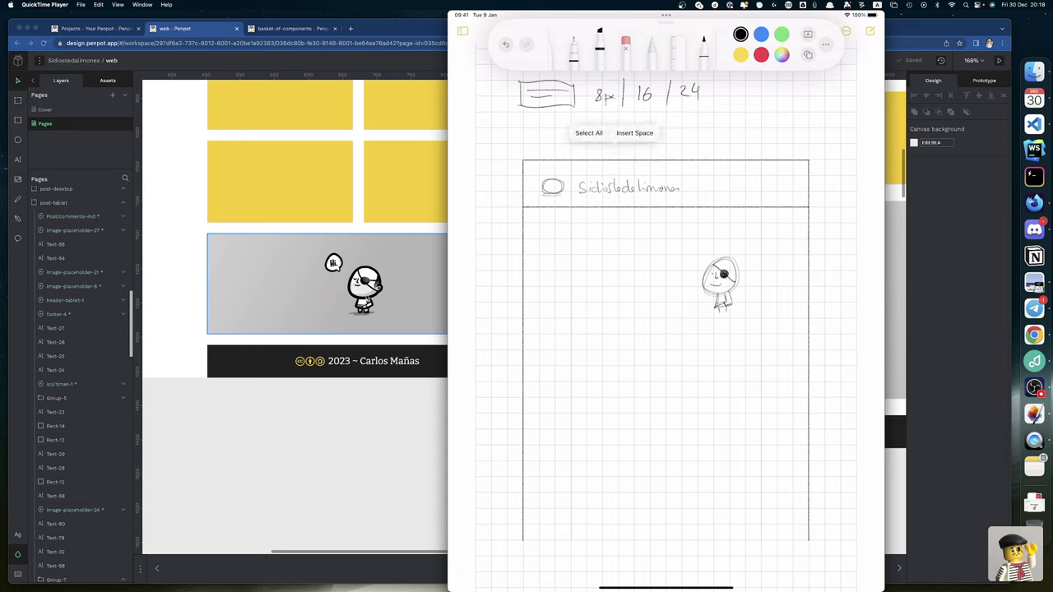
left_click_drag(570, 241, 642, 241)
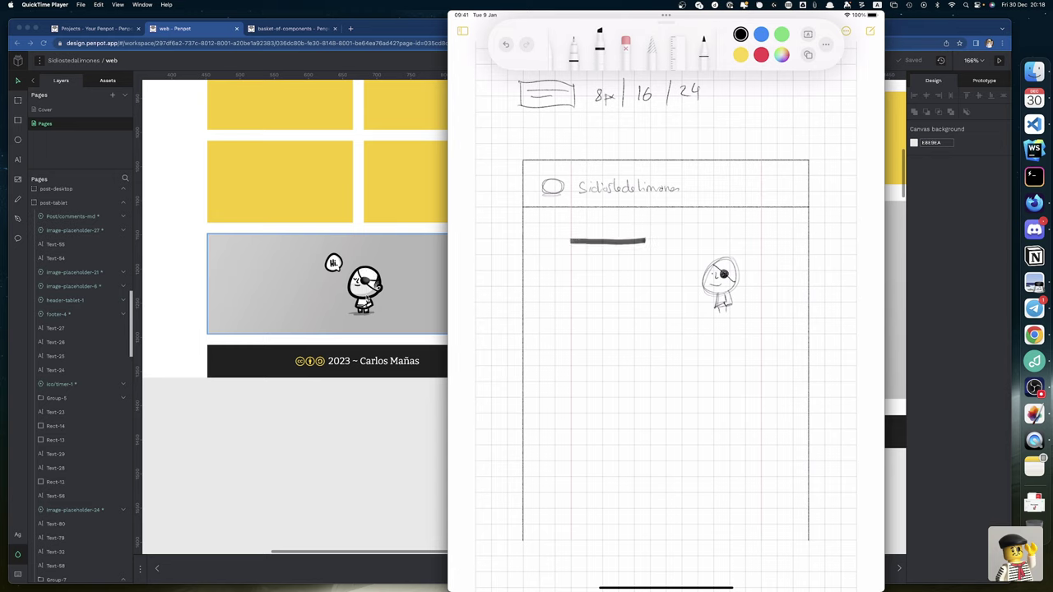
left_click_drag(570, 258, 680, 258)
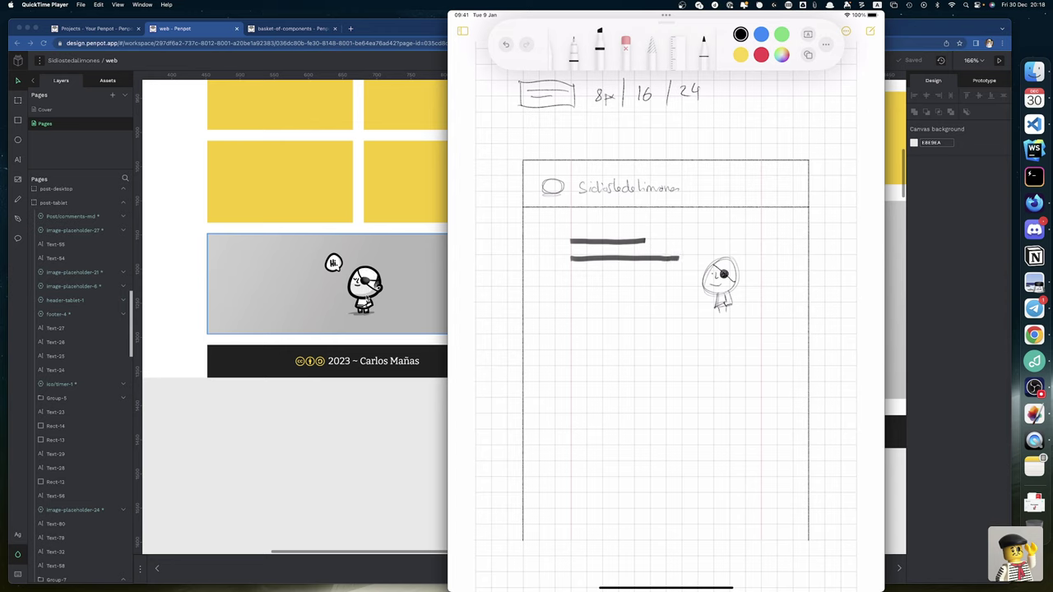
Step: Draw three thin full-width text lines and a shorter fourth one below the thick title bars with the pen
left_click(625, 41)
left_click(703, 41)
left_click_drag(571, 284, 673, 286)
mouse_move(571, 301)
left_mouse_down()
mouse_move(682, 301)
mouse_move(590, 317)
mouse_move(679, 317)
left_mouse_up()
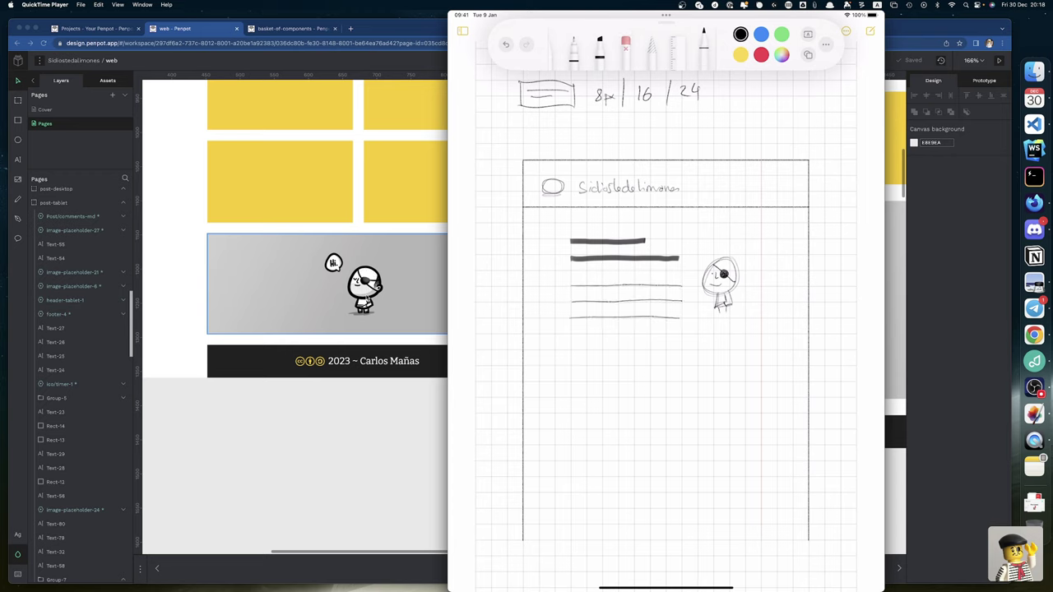
left_click_drag(570, 334, 610, 334)
Step: Erase the character sketch beside the text lines and reselect the pen
left_click(625, 39)
mouse_move(705, 267)
left_mouse_down()
mouse_move(736, 284)
mouse_move(729, 309)
left_mouse_up()
left_click(703, 41)
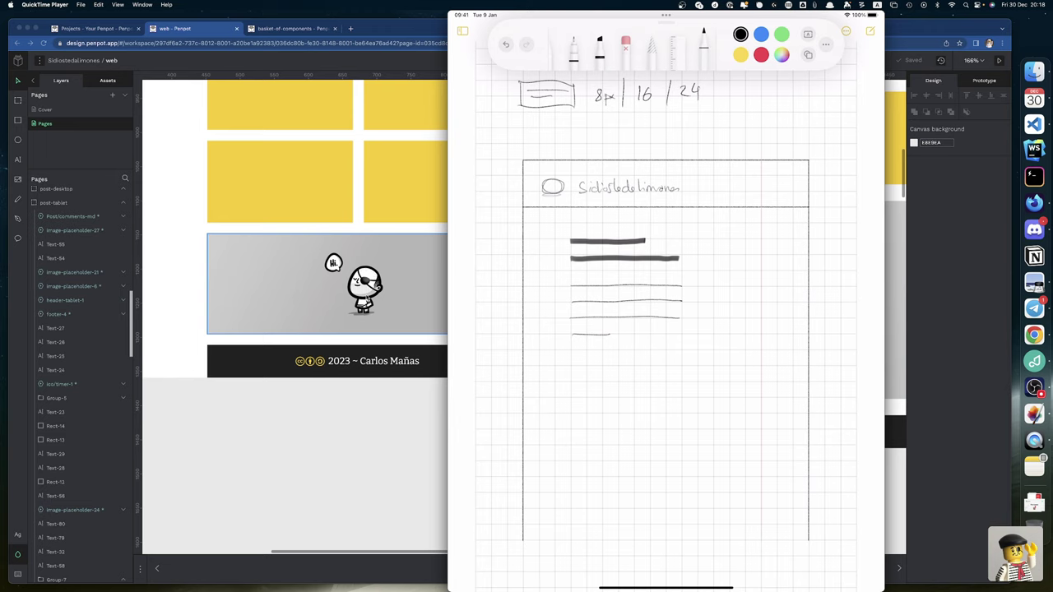
Step: Draw the eye-patched character with a ground line beside the text lines, and shift it slightly down and right
mouse_move(734, 277)
left_mouse_down()
mouse_move(712, 306)
mouse_move(744, 289)
mouse_move(714, 307)
left_mouse_up()
left_click_drag(721, 319, 736, 319)
left_click_drag(712, 324, 741, 325)
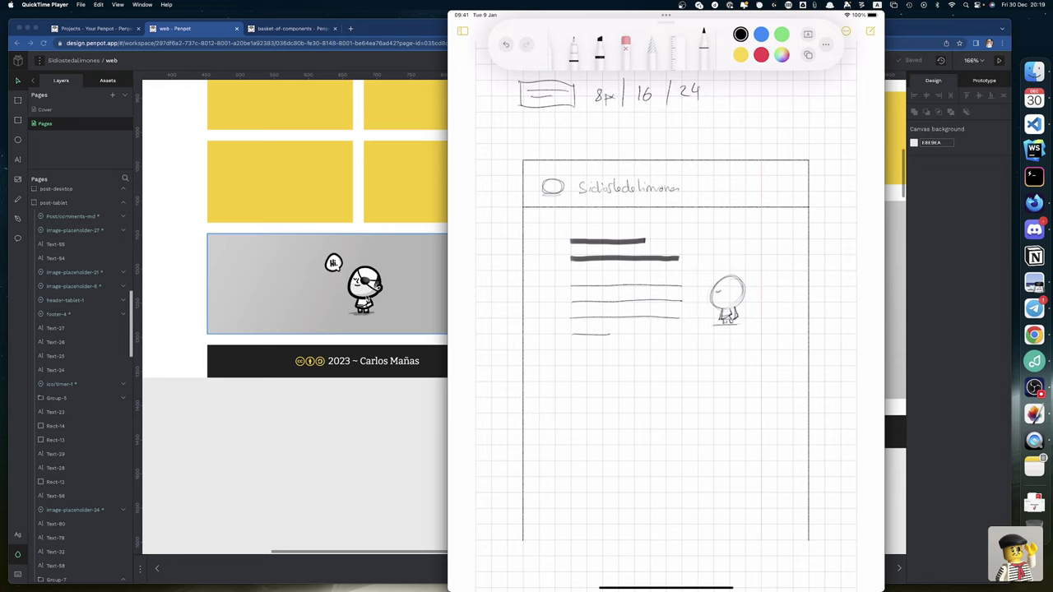
left_click_drag(729, 287, 730, 288)
mouse_move(732, 291)
left_mouse_down()
mouse_move(745, 291)
mouse_move(736, 299)
left_mouse_up()
left_click(651, 43)
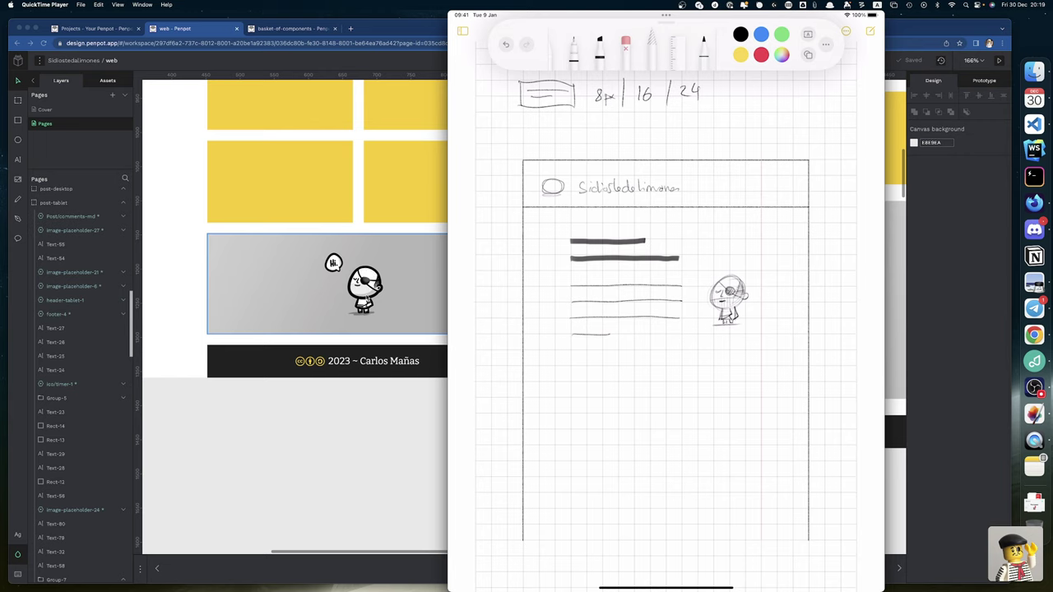
mouse_move(728, 300)
left_mouse_down()
mouse_move(731, 322)
mouse_move(733, 308)
left_mouse_up()
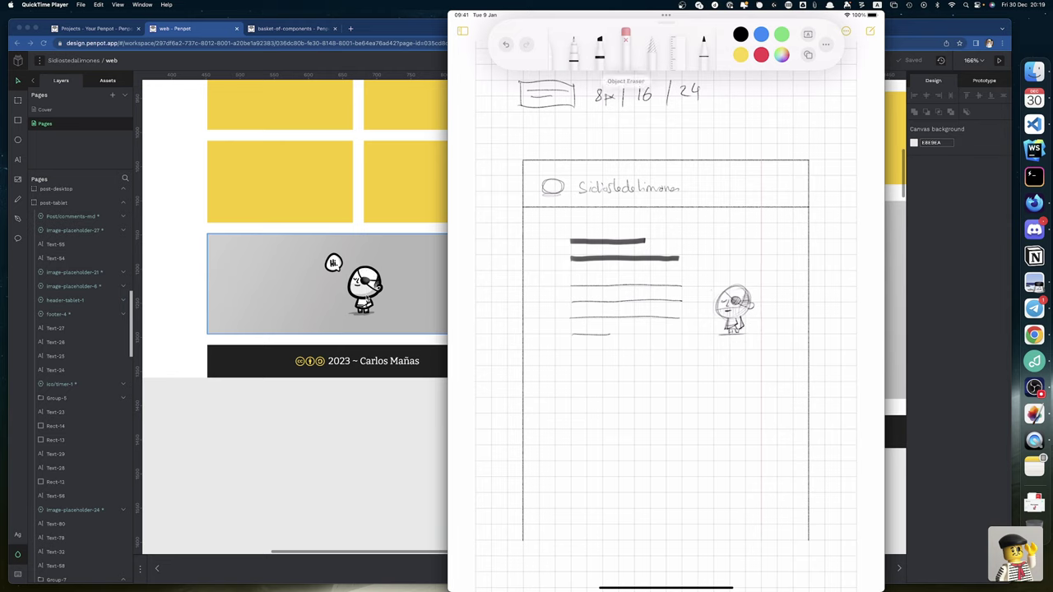
Step: Write "Hi" with a speech stroke above the character, and draw a horizontal divider across the frame below it
left_click(704, 43)
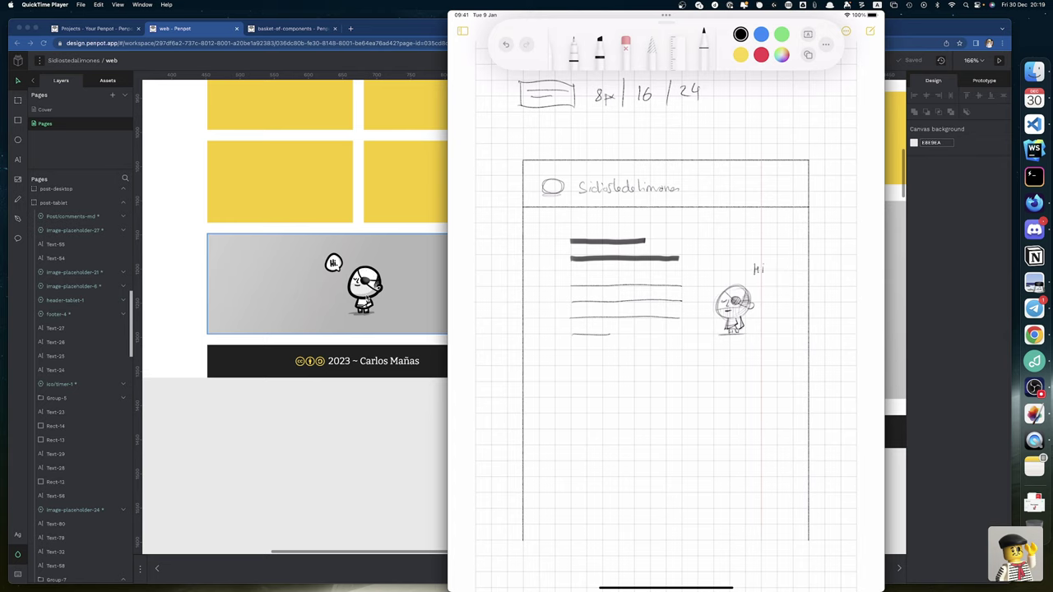
left_click(625, 41)
left_click(703, 43)
left_click_drag(523, 366, 809, 367)
left_click(651, 41)
mouse_move(649, 234)
left_mouse_down()
mouse_move(576, 345)
mouse_move(649, 234)
left_mouse_up()
left_click_drag(625, 288, 626, 399)
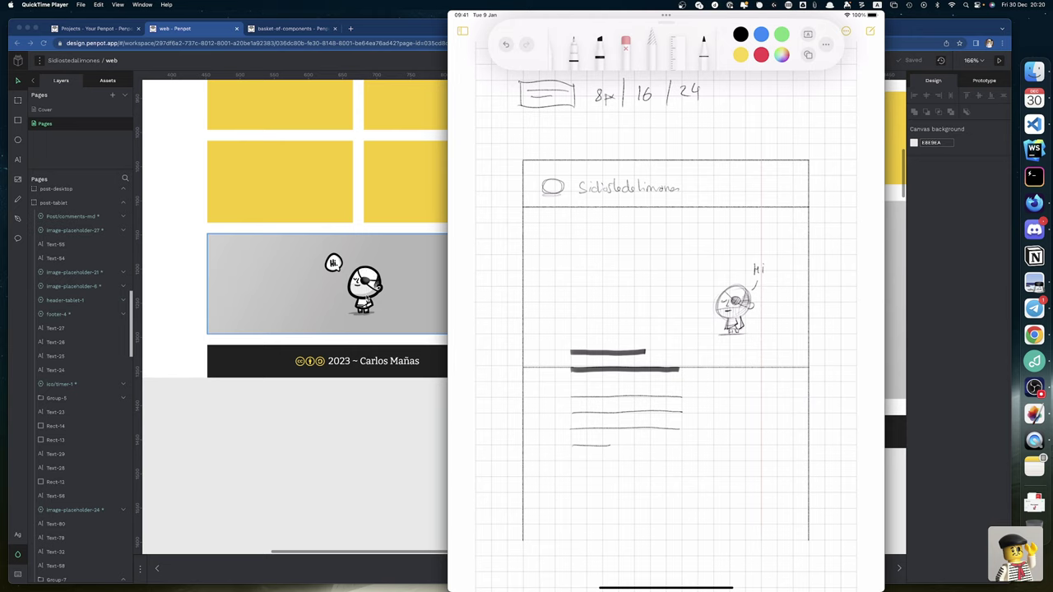
key("ctrl+z")
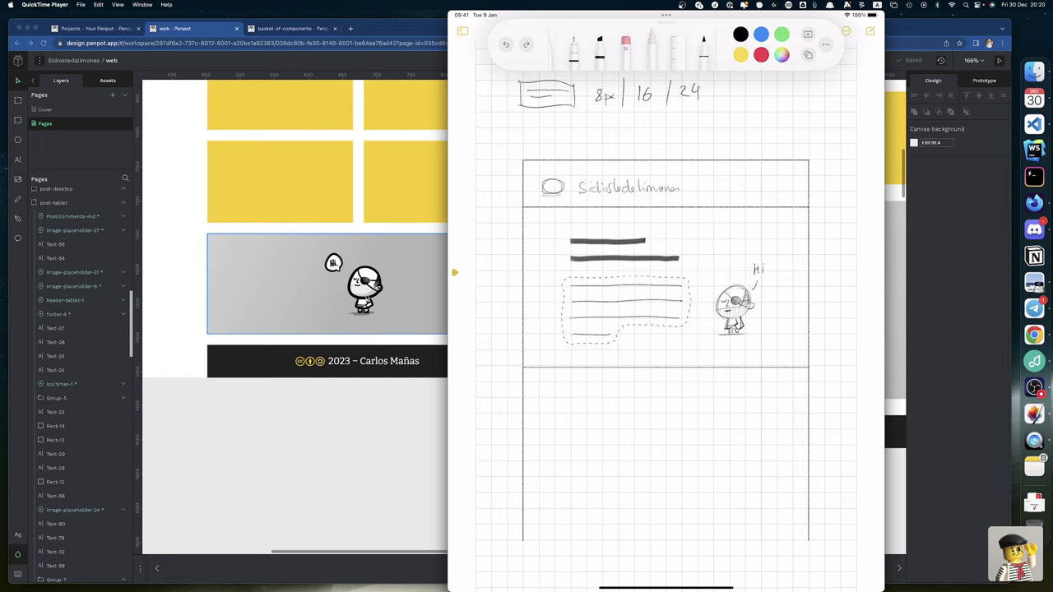
Step: Move the four thin text lines below the divider, and lower the two thick title bars to just above it
left_click_drag(625, 306, 624, 417)
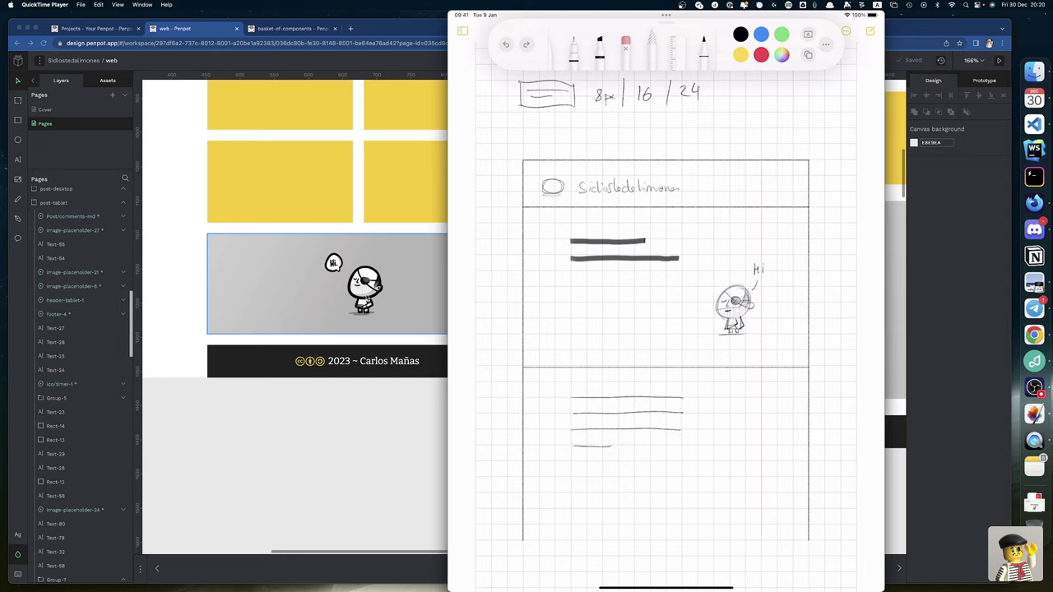
left_click_drag(565, 392, 568, 454)
mouse_move(568, 235)
left_mouse_down()
mouse_move(569, 265)
mouse_move(625, 321)
left_mouse_up()
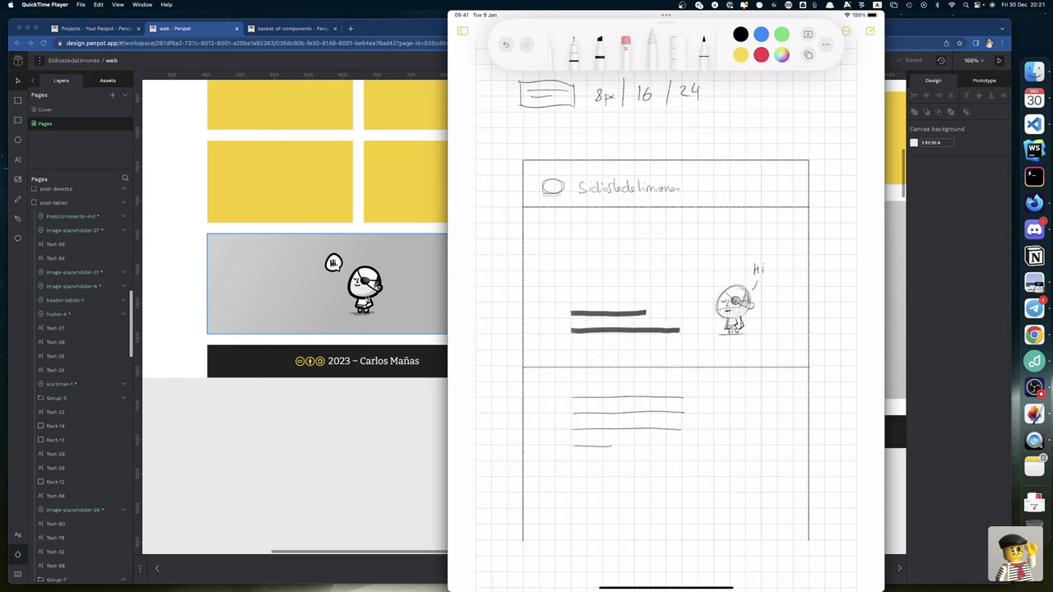
Step: Adjust the vertical guide lines inside the frame, at the character's outer side and along the start of the text lines
mouse_move(760, 153)
left_mouse_down()
mouse_move(767, 539)
mouse_move(753, 155)
left_mouse_up()
left_click(761, 247)
left_click(772, 143)
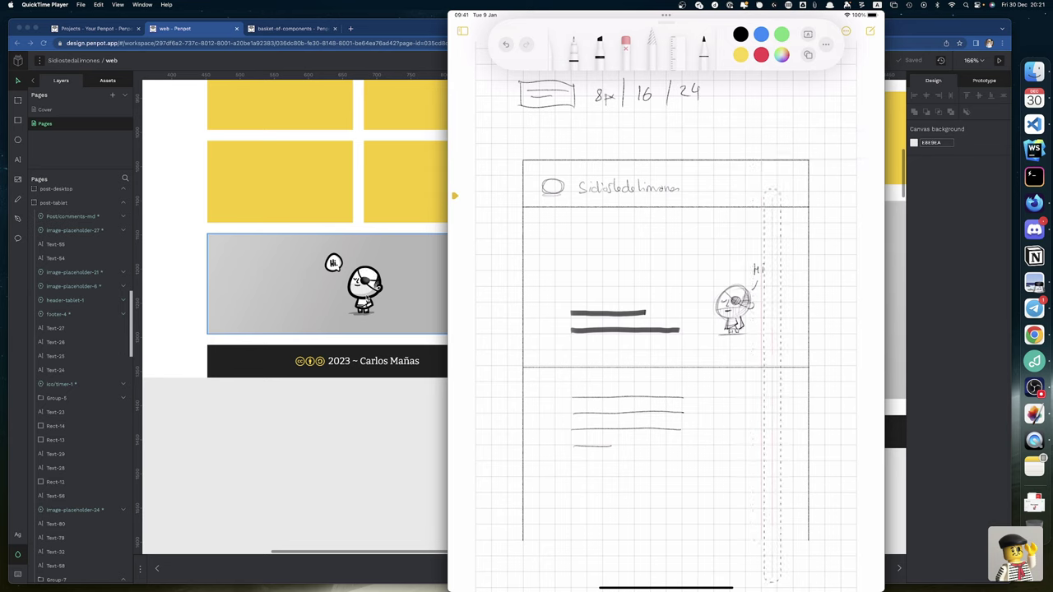
left_click_drag(541, 394, 643, 413)
mouse_move(770, 159)
left_mouse_down()
mouse_move(760, 542)
mouse_move(753, 153)
left_mouse_up()
left_click(773, 387)
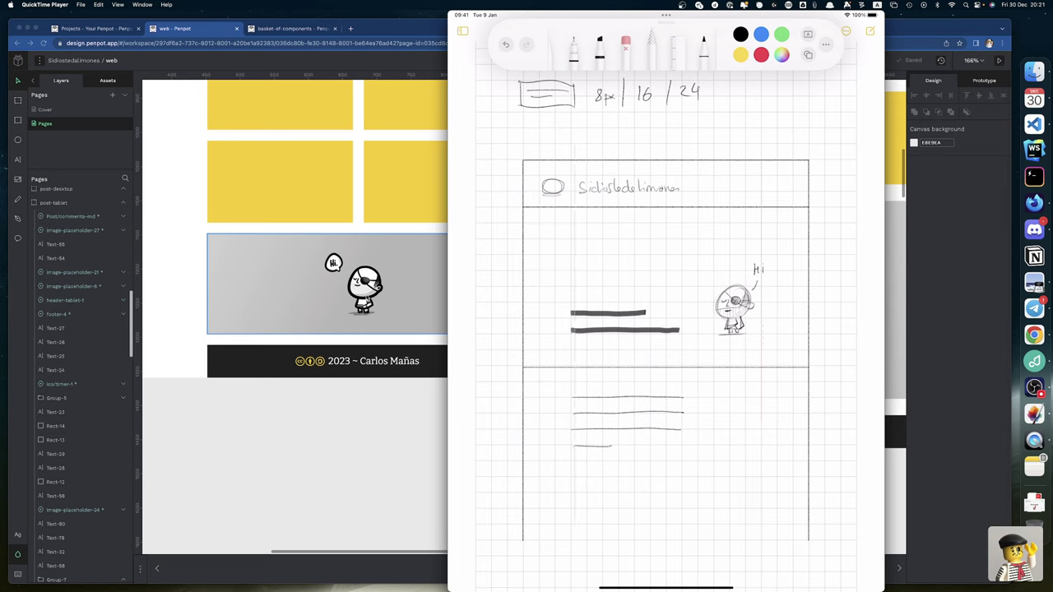
left_click_drag(571, 207, 571, 539)
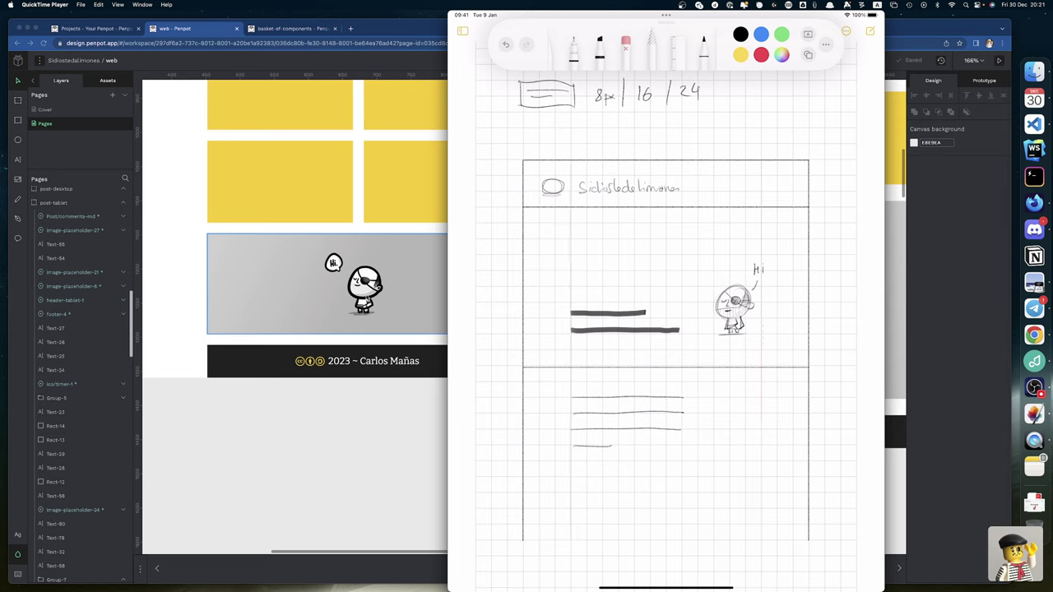
mouse_move(571, 151)
left_mouse_down()
mouse_move(563, 349)
mouse_move(579, 153)
left_mouse_up()
Step: Delete the four thin text lines below the divider
left_click_drag(567, 389, 569, 393)
left_click(625, 41)
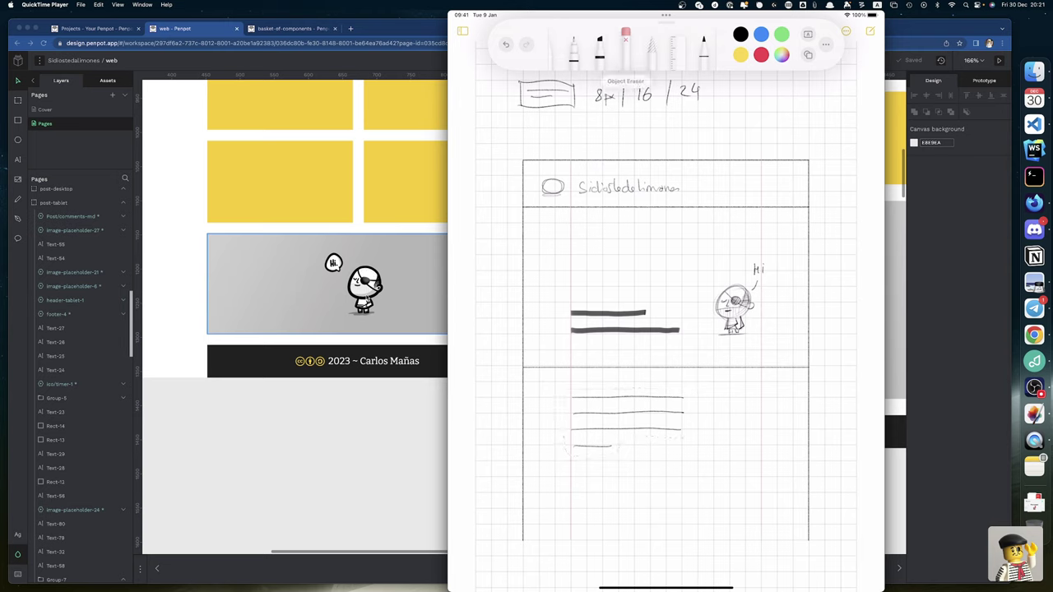
left_click(651, 41)
left_click_drag(567, 390, 566, 395)
left_click(625, 419)
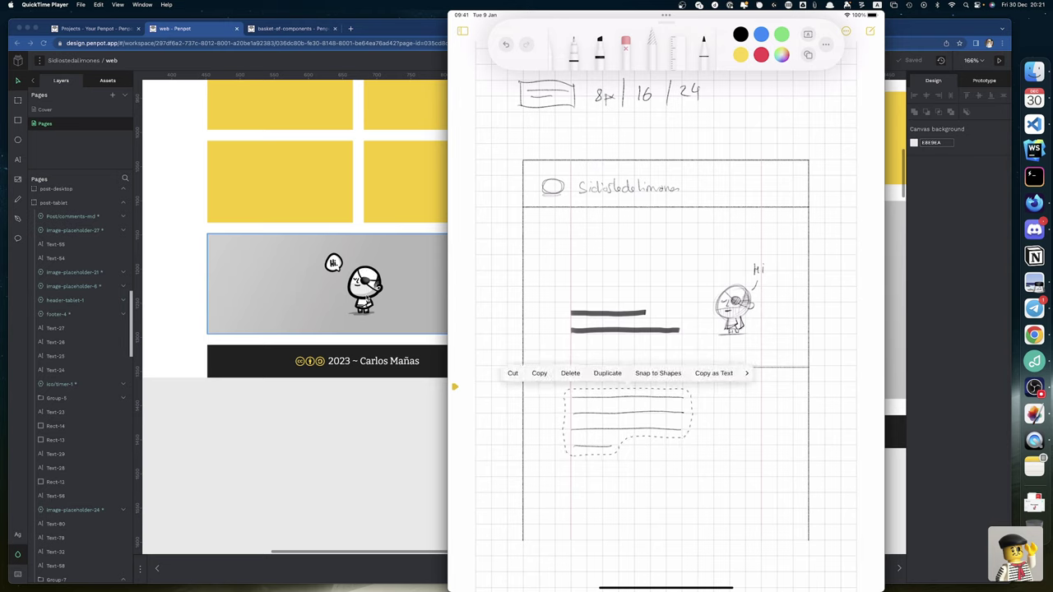
left_click(570, 373)
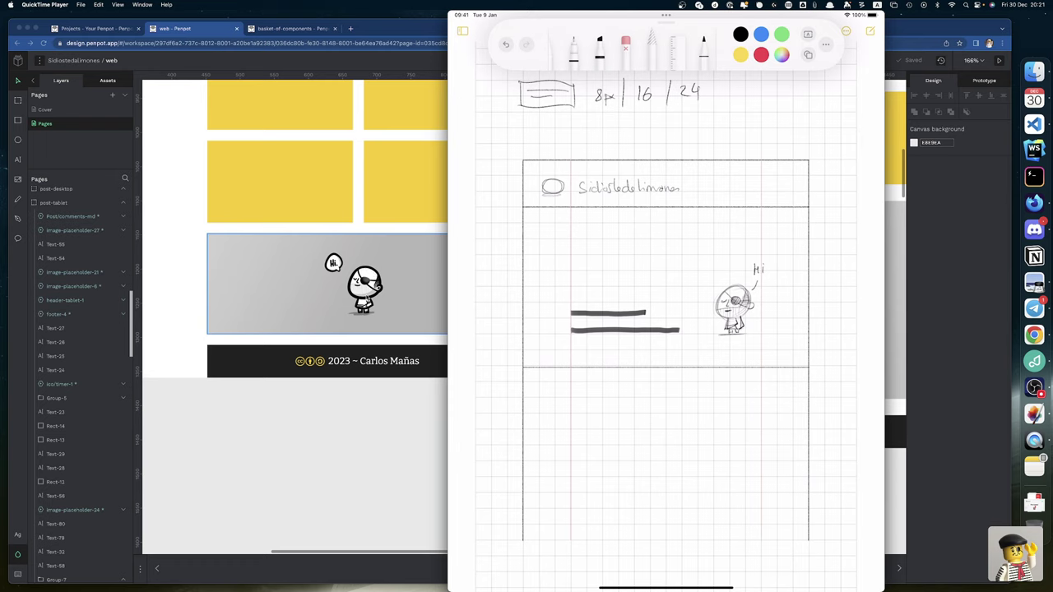
Step: Draw three thin black text lines below the divider, two spanning between the vertical guides and a shorter third one
left_click(704, 41)
left_click_drag(582, 381, 761, 382)
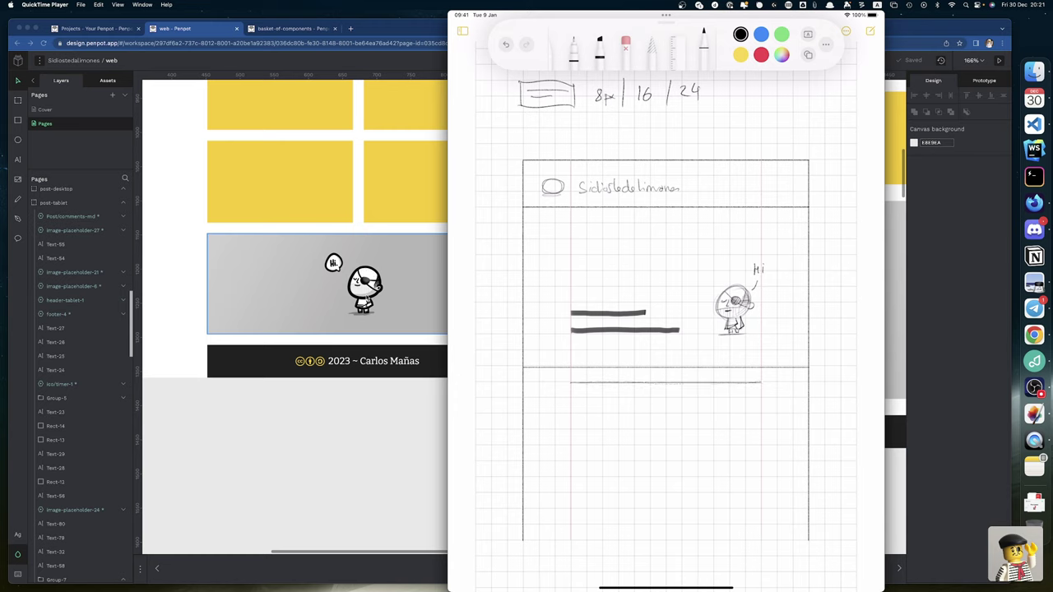
left_click_drag(571, 399, 761, 398)
left_click_drag(571, 413, 662, 413)
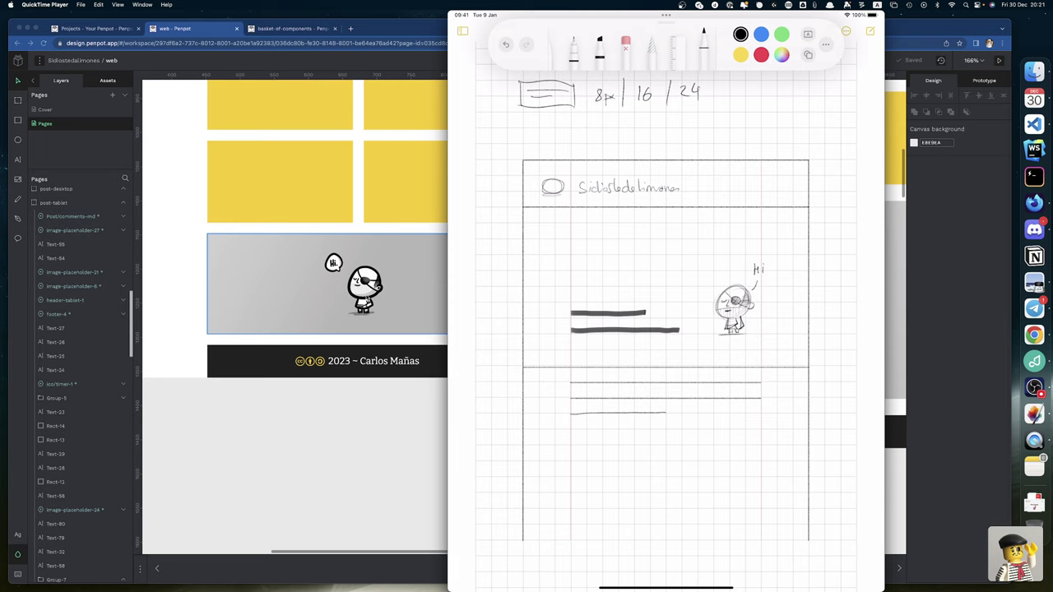
Step: Move the divider and its three text lines up one grid row, and raise the two thick title bars slightly
left_click(651, 41)
left_click_drag(520, 360, 526, 374)
left_click_drag(658, 386, 658, 370)
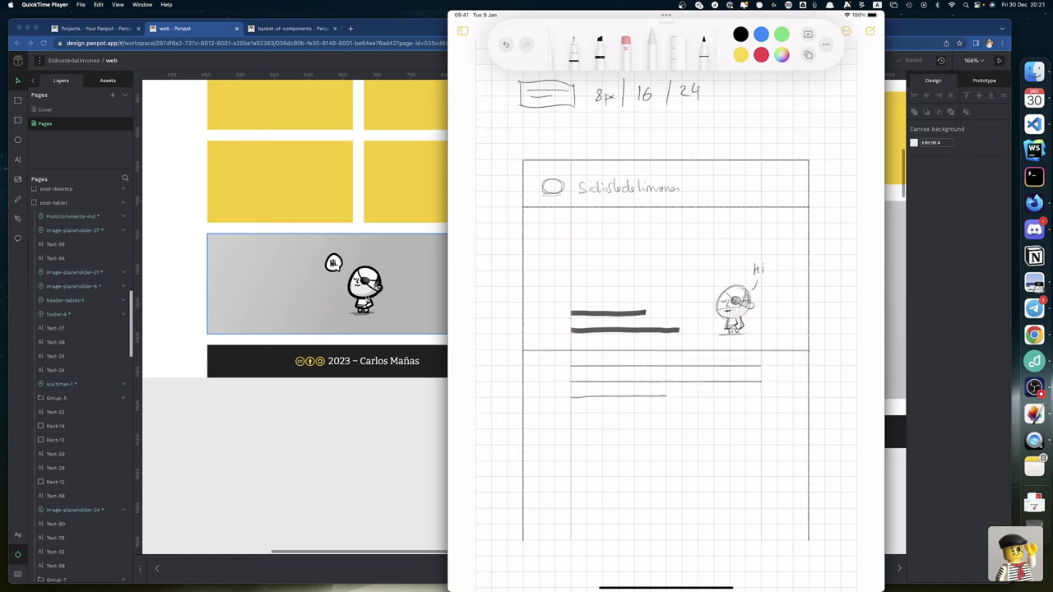
mouse_move(516, 351)
left_mouse_down()
mouse_move(785, 350)
mouse_move(520, 352)
left_mouse_up()
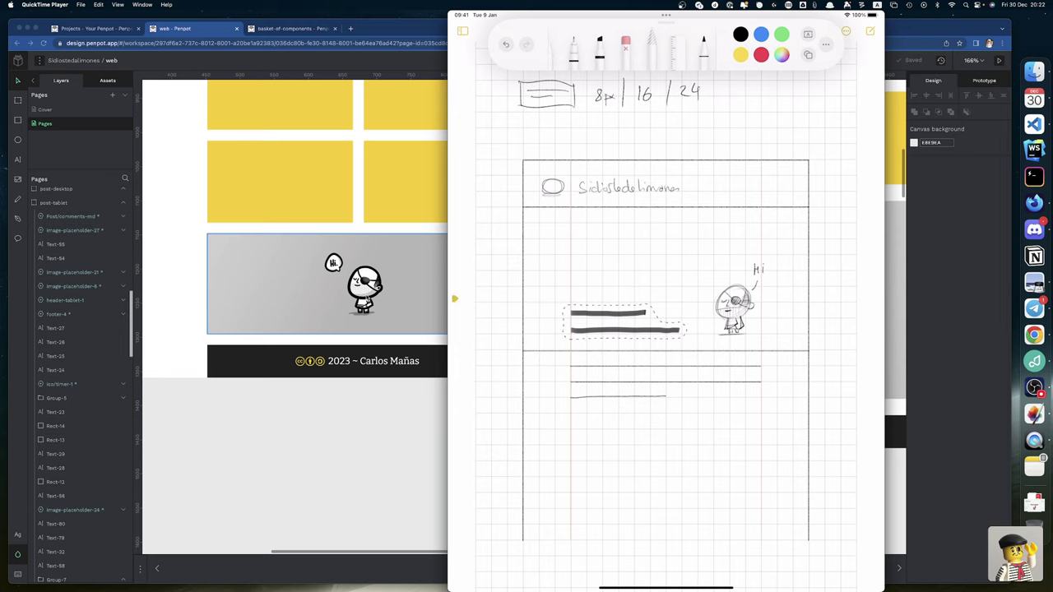
mouse_move(625, 321)
left_mouse_down()
mouse_move(637, 303)
mouse_move(626, 298)
left_mouse_up()
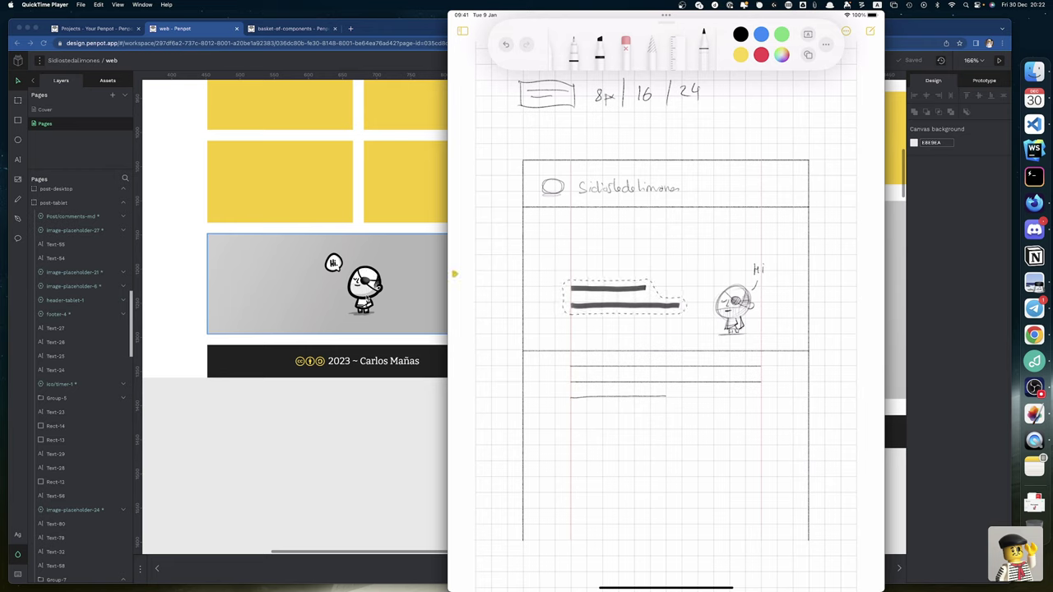
Step: Draw a row of four small black squares beneath the thick title bars, above the divider
left_click(740, 34)
mouse_move(571, 319)
left_mouse_down()
mouse_move(570, 335)
mouse_move(603, 336)
mouse_move(615, 319)
left_mouse_up()
mouse_move(633, 319)
left_mouse_down()
mouse_move(634, 335)
mouse_move(666, 336)
left_mouse_up()
mouse_move(665, 319)
left_mouse_down()
mouse_move(683, 319)
mouse_move(682, 333)
left_mouse_up()
left_click_drag(682, 334, 666, 334)
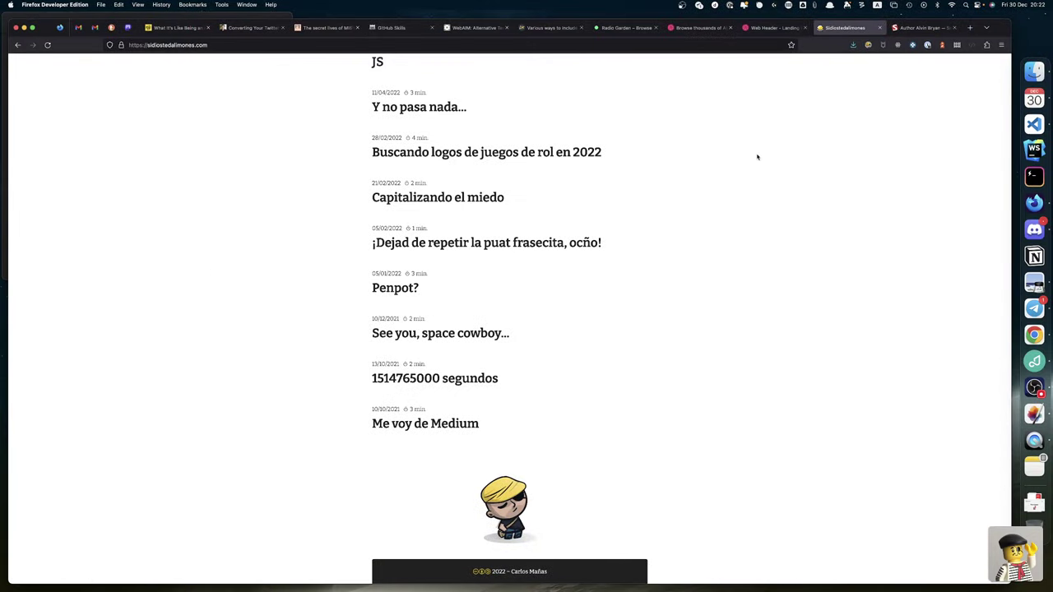
Step: Open github.com in a new browser tab and view the signed-in account's profile page
left_click(970, 27)
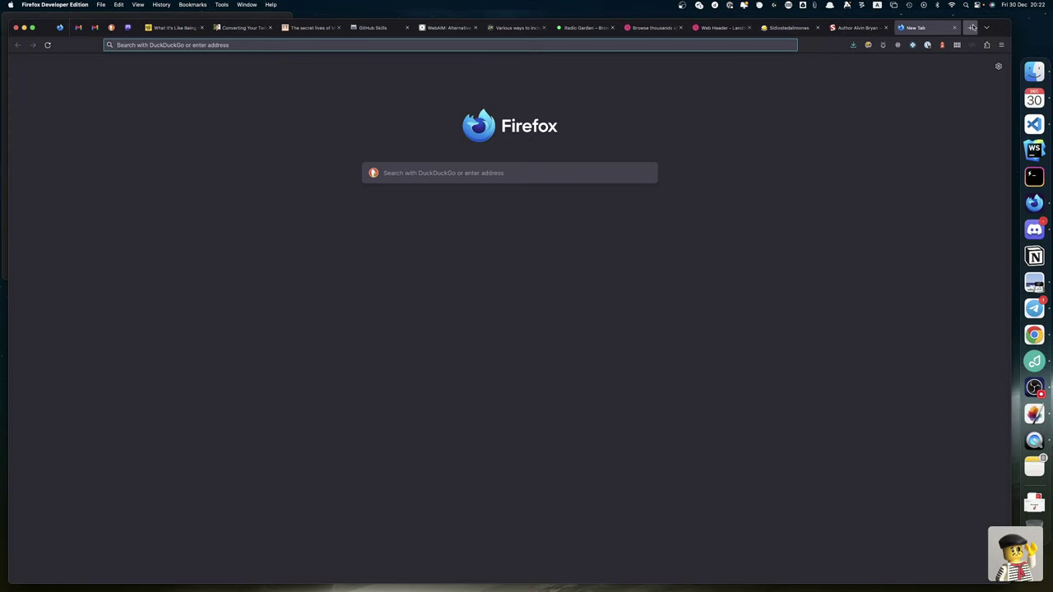
type("github.com/")
key("Return")
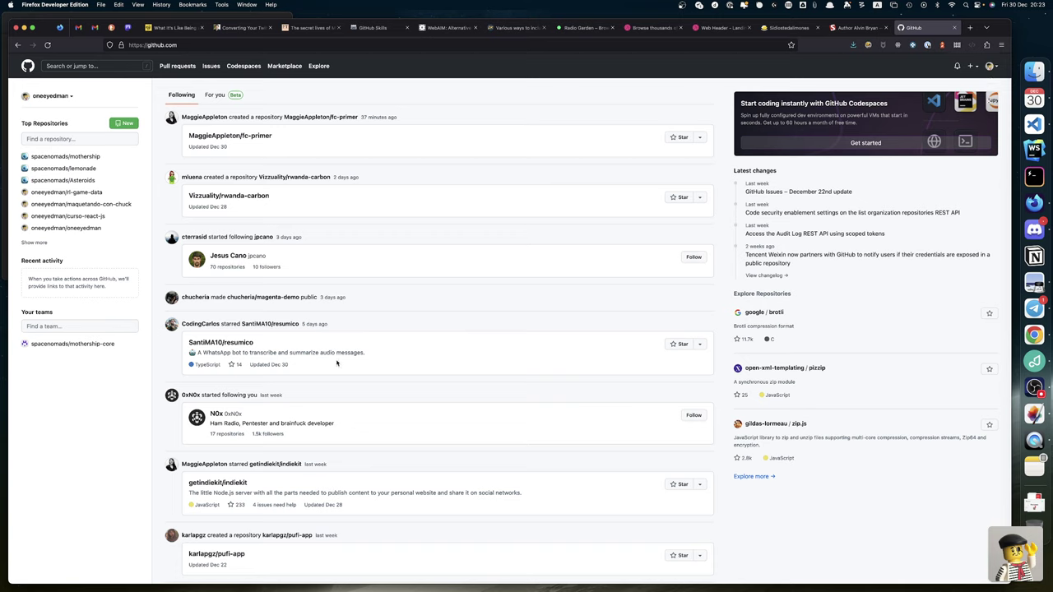
left_click(990, 67)
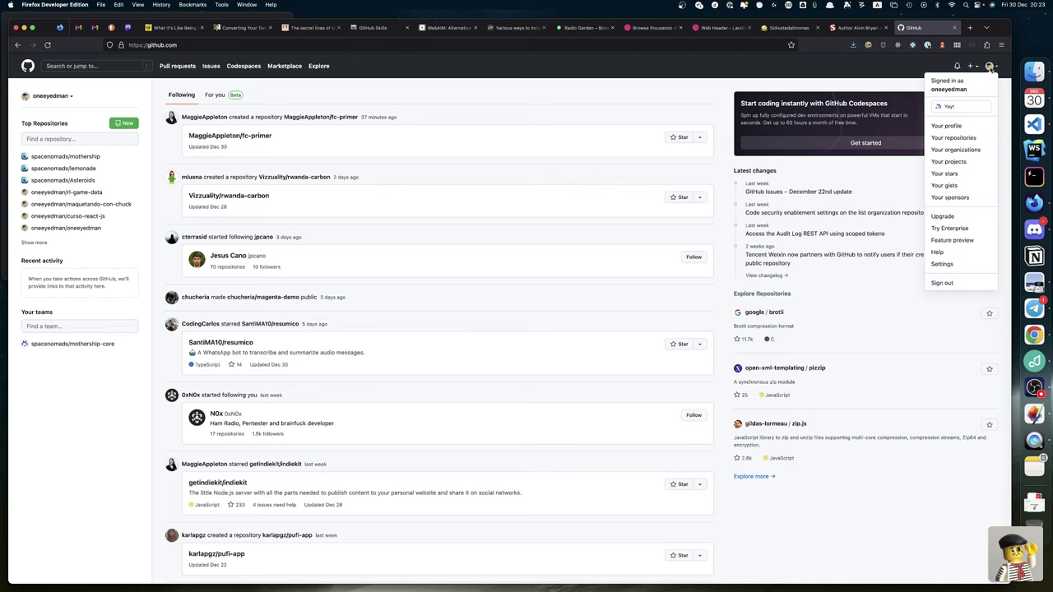
left_click(959, 126)
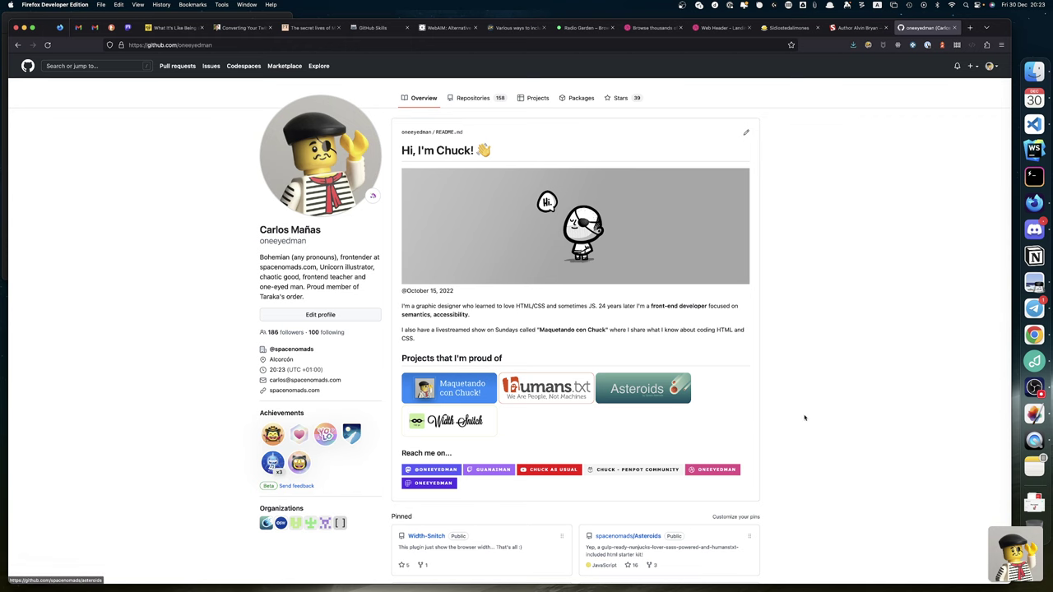
Step: Back in the tablet sketch, write a red "En qué ando..." list of Proyecto, Comic, Libro, Vidojue and Dibujo below the frame, striking out Proyecto
left_click(1034, 442)
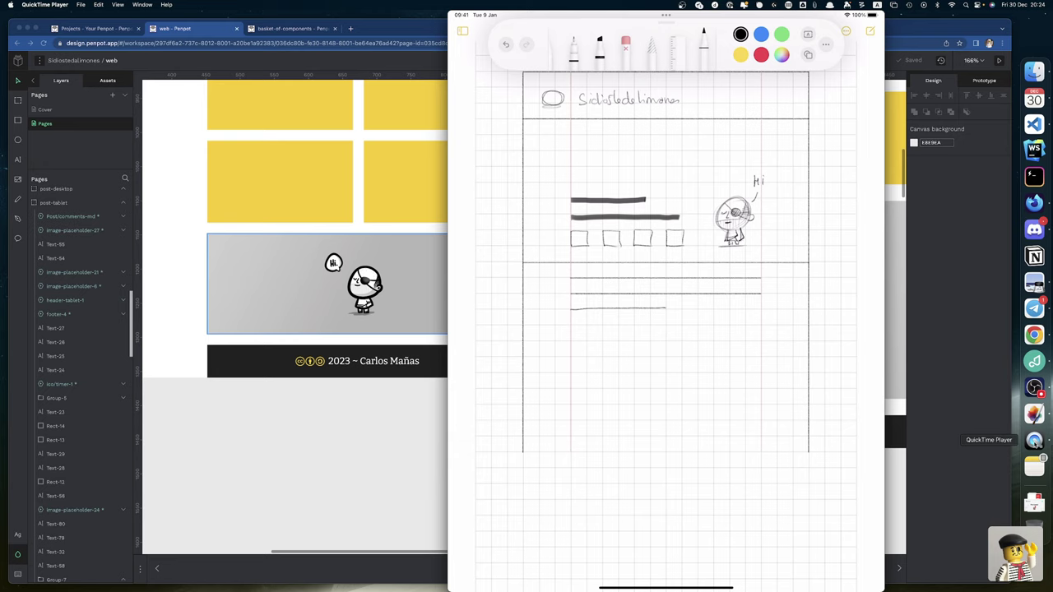
left_click(761, 55)
scroll(665, 264, "down", 2)
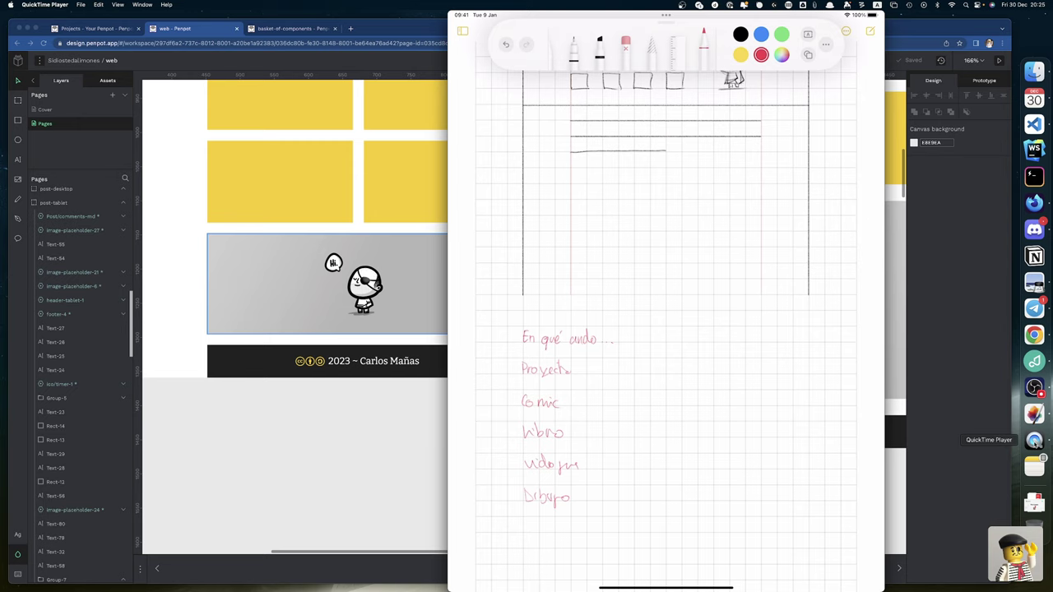
left_click_drag(517, 371, 574, 371)
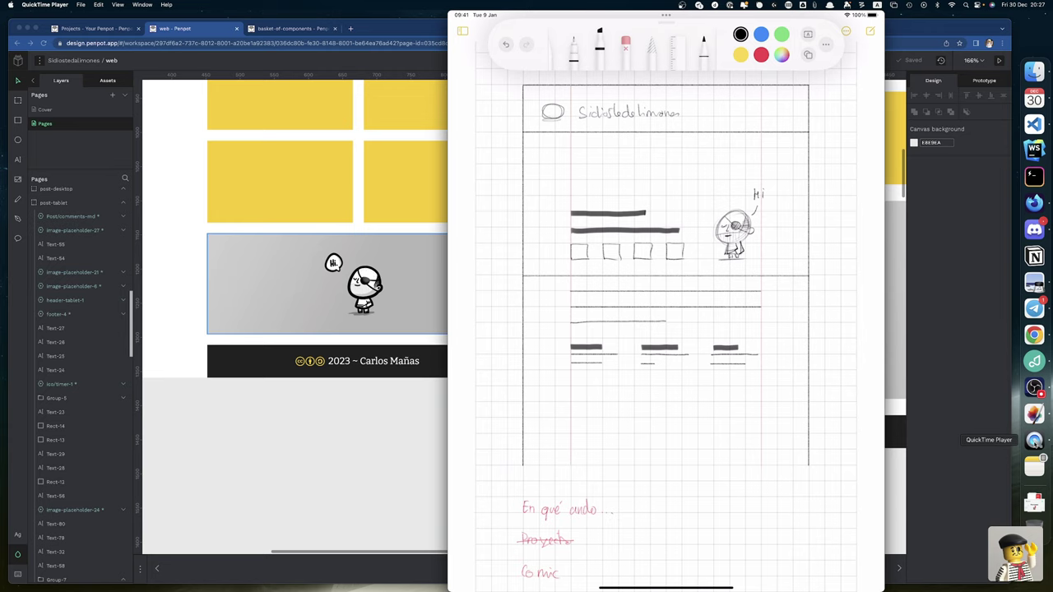
Step: Write the red heading "Redes" with "Mastodon" under it, as a second column beside the "En qué ando..." list
left_click(1034, 442)
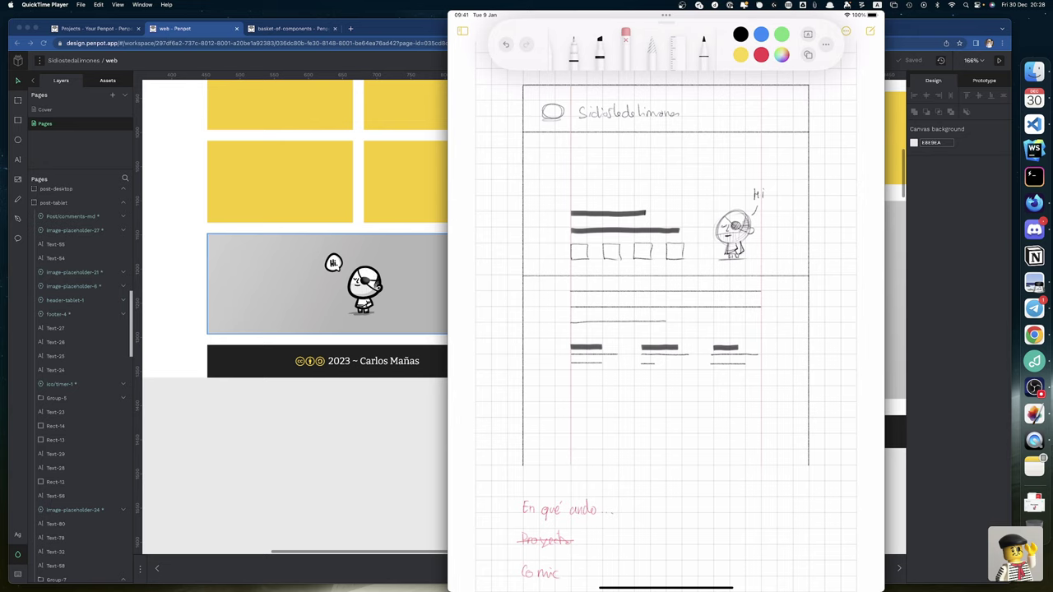
left_click(703, 41)
left_click(760, 54)
scroll(665, 329, "down", 5)
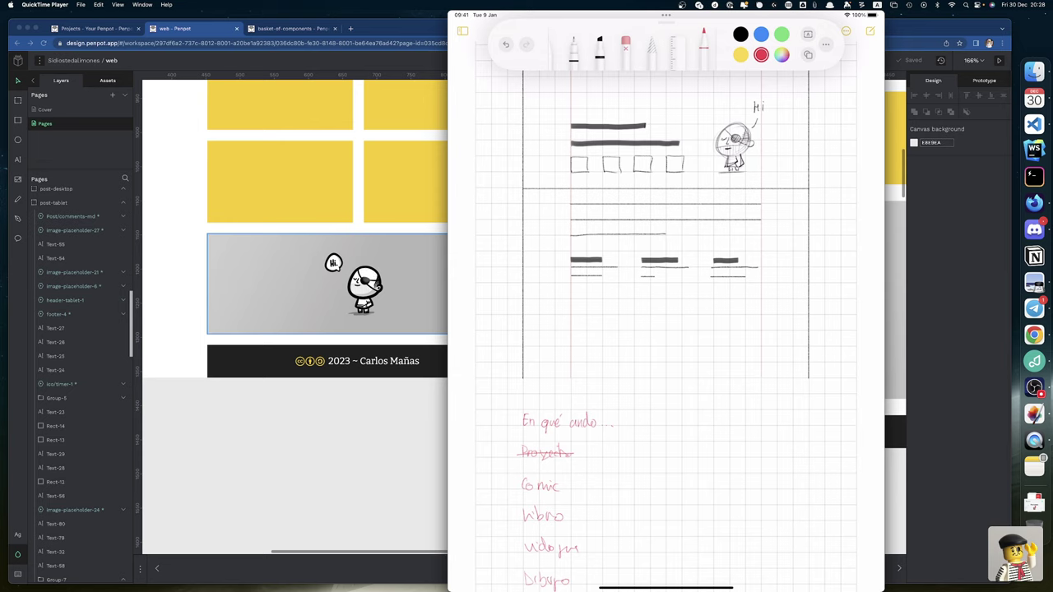
left_click(625, 42)
left_click(703, 41)
mouse_move(665, 415)
left_mouse_down()
mouse_move(666, 427)
mouse_move(703, 426)
left_mouse_up()
left_click_drag(665, 458, 704, 457)
left_click_drag(710, 451, 713, 457)
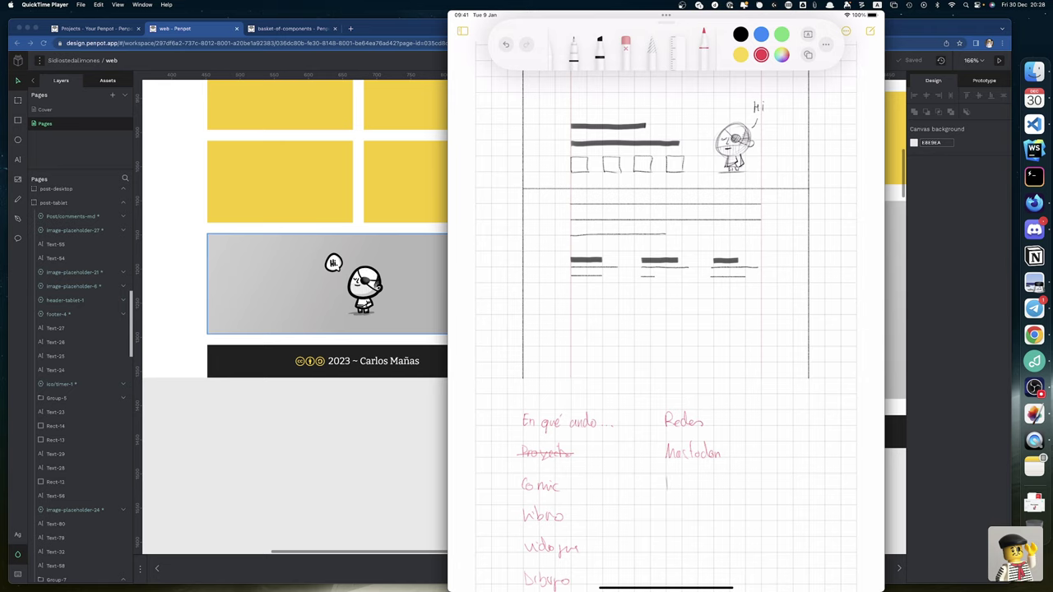
Step: Add Pixelfed, Github, Twitch and Youtube in red below Mastodon in the "Redes" column
left_click_drag(667, 477, 704, 489)
left_click_drag(709, 485, 710, 474)
left_click_drag(672, 508, 708, 517)
scroll(666, 329, "down", 3)
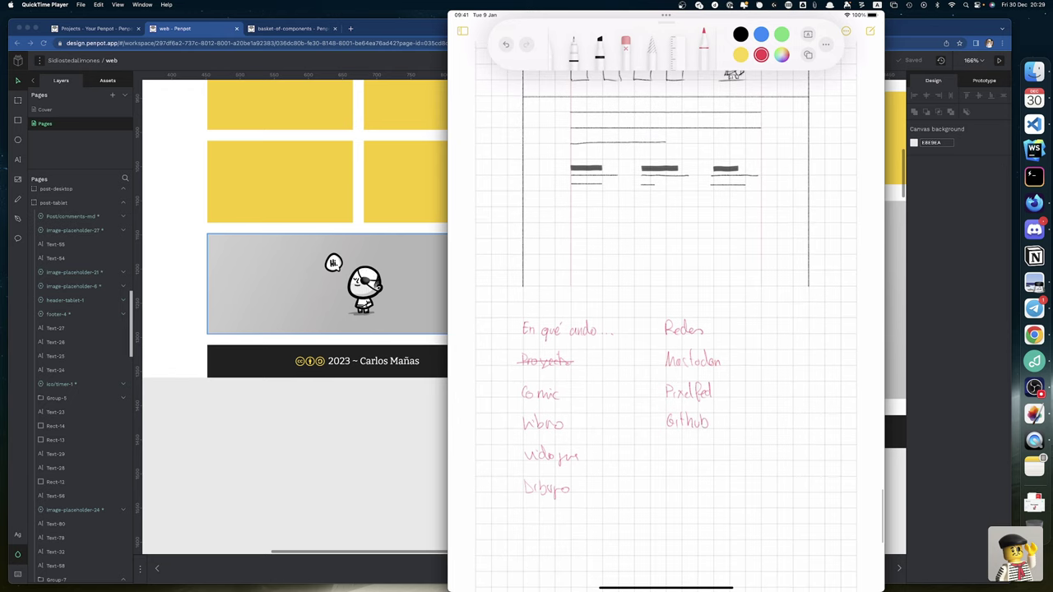
left_click_drag(667, 450, 670, 464)
mouse_move(702, 444)
left_mouse_down()
mouse_move(705, 459)
mouse_move(673, 491)
mouse_move(719, 492)
left_mouse_up()
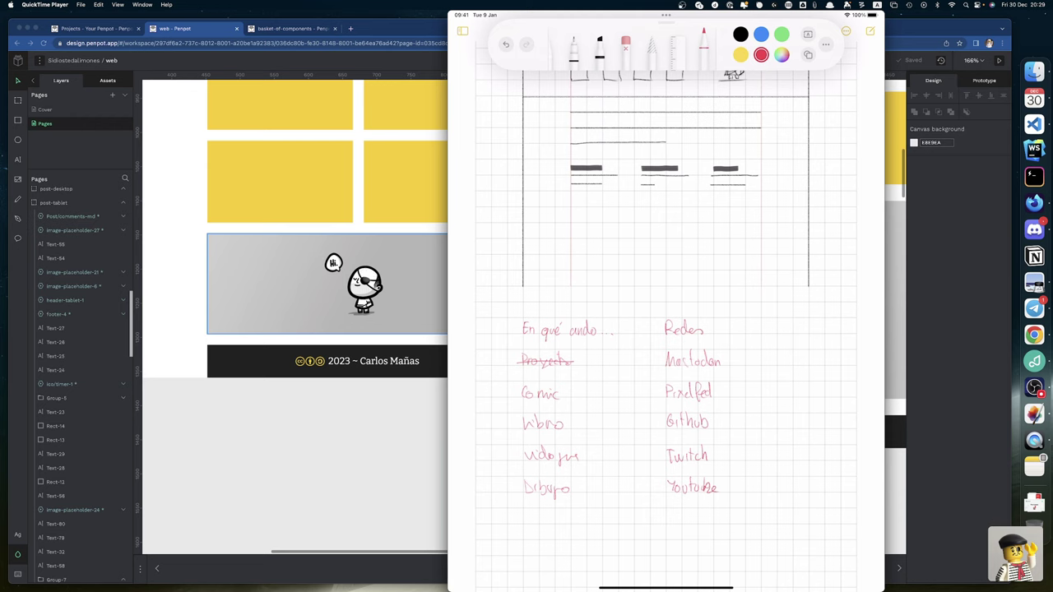
scroll(666, 329, "up", 10)
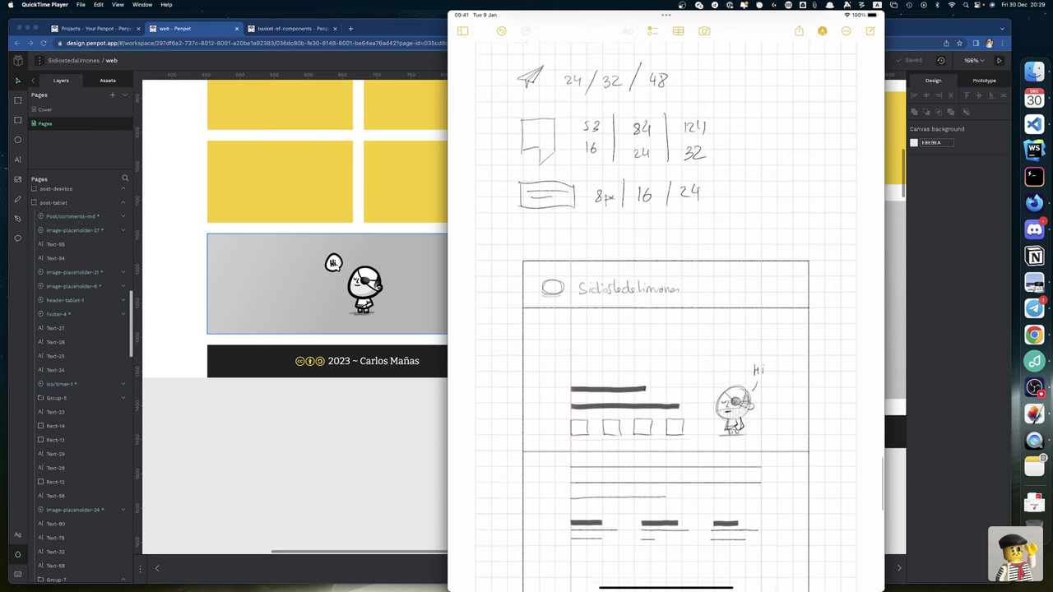
scroll(666, 329, "down", 5)
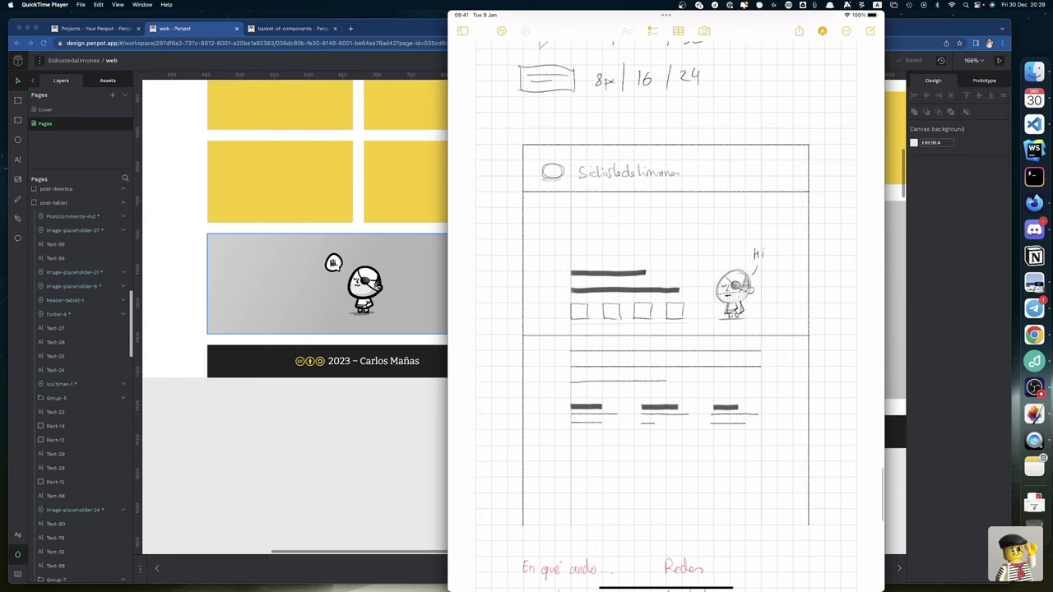
scroll(666, 329, "down", 10)
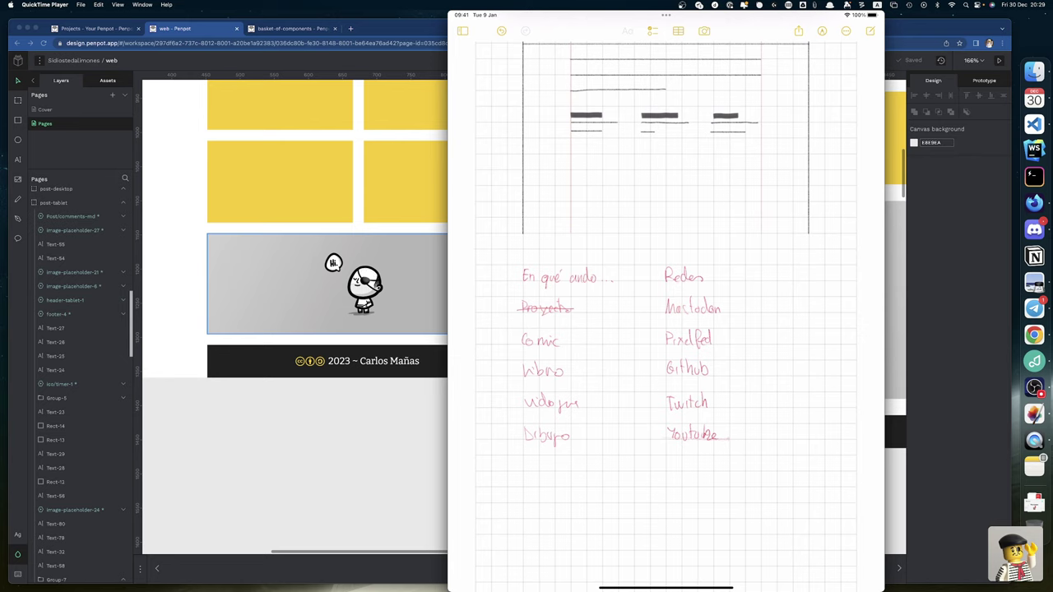
Step: Launch Figma and open the sidiostedalimones.com file
mouse_move(722, 406)
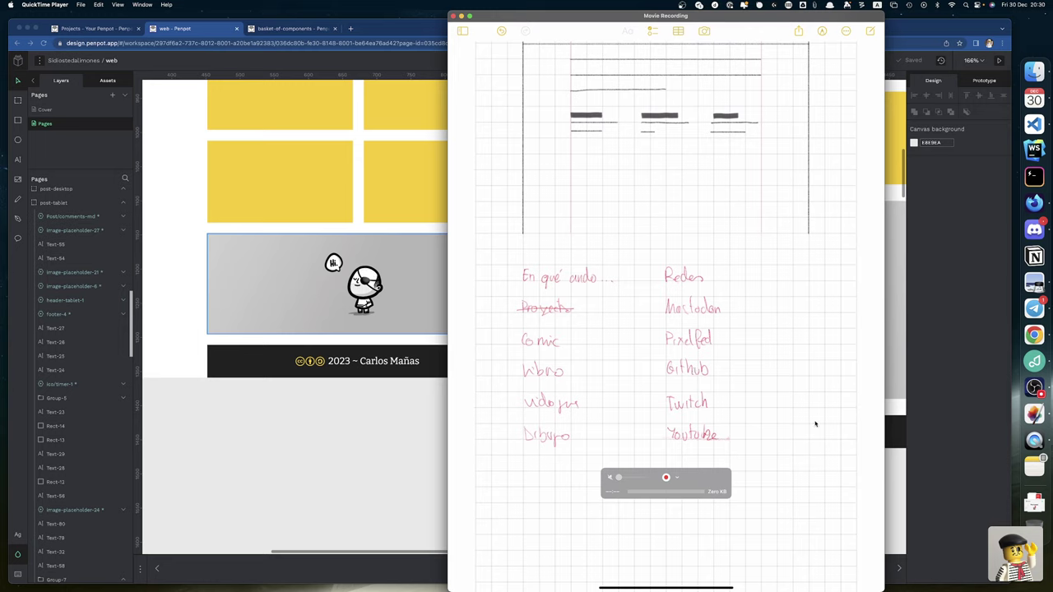
key("alt+space")
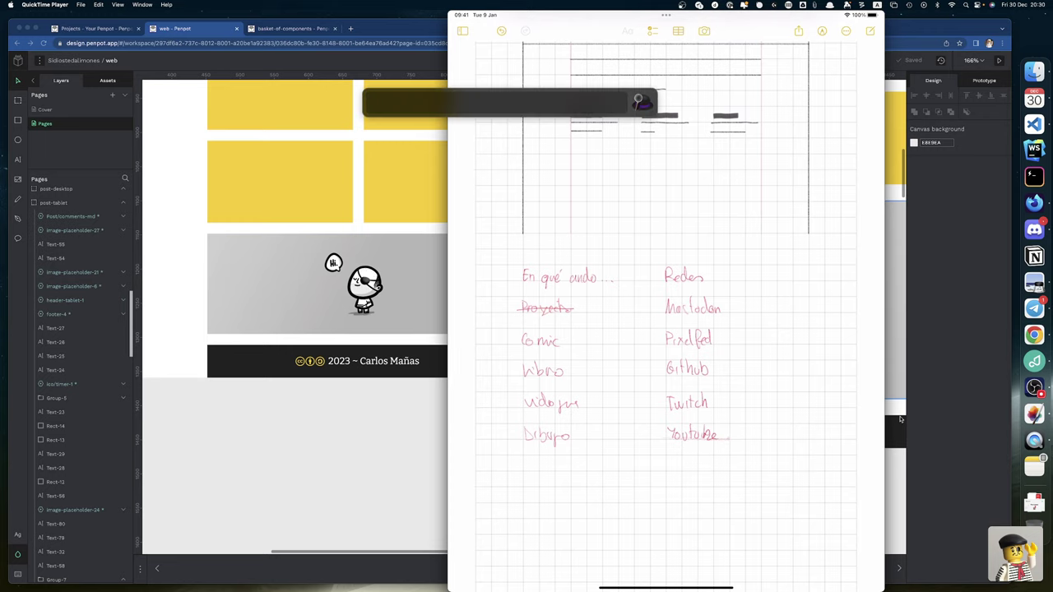
type("figma")
key("Return")
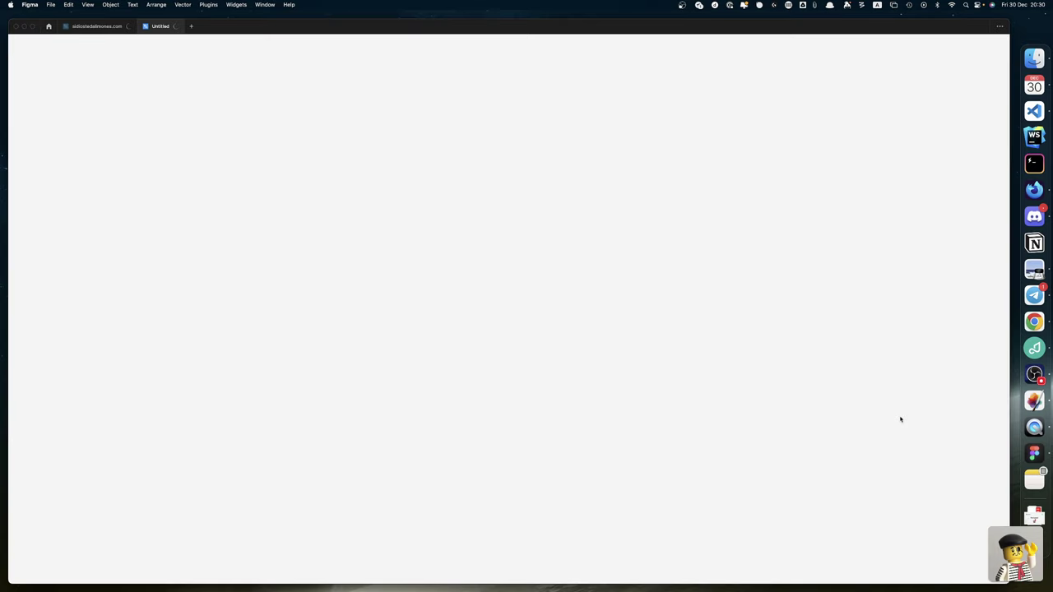
left_click(98, 28)
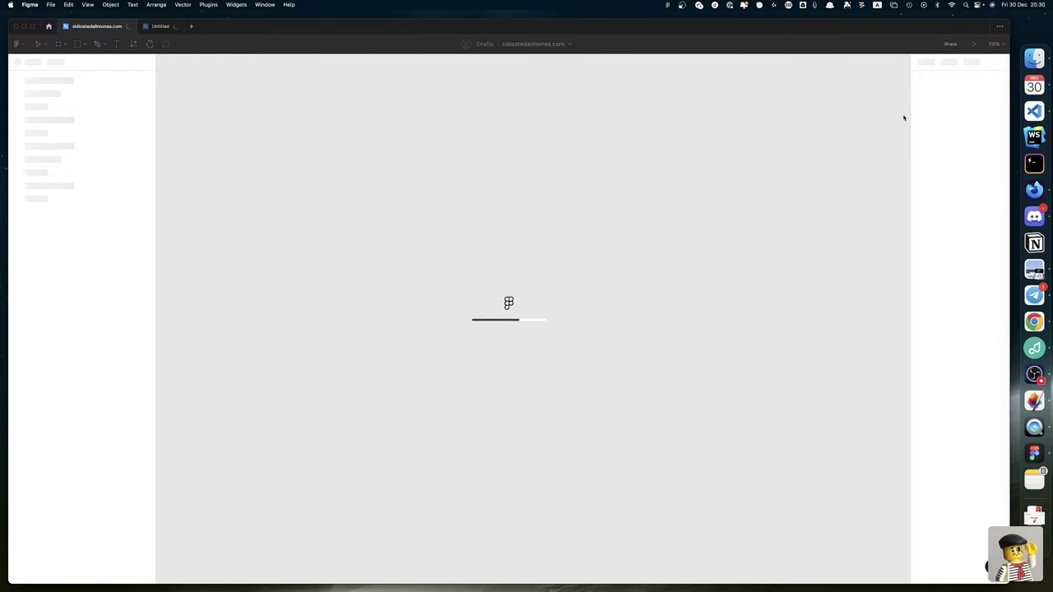
Step: Switch to Firefox, open iconoir.com in a new tab and browse down to its icon collection
left_click(1034, 189)
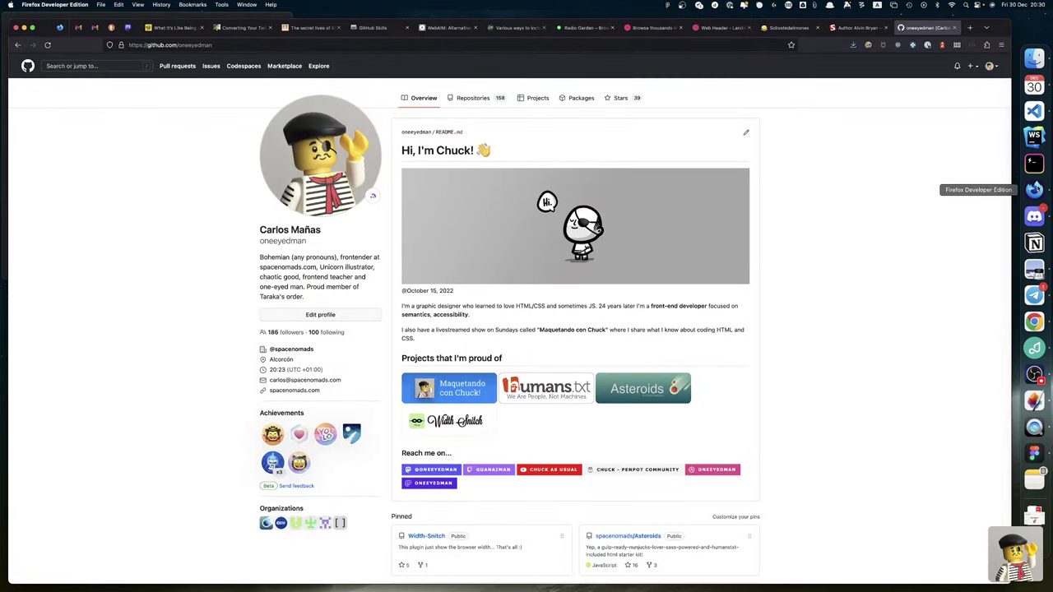
left_click(969, 28)
type("iconoir.com/")
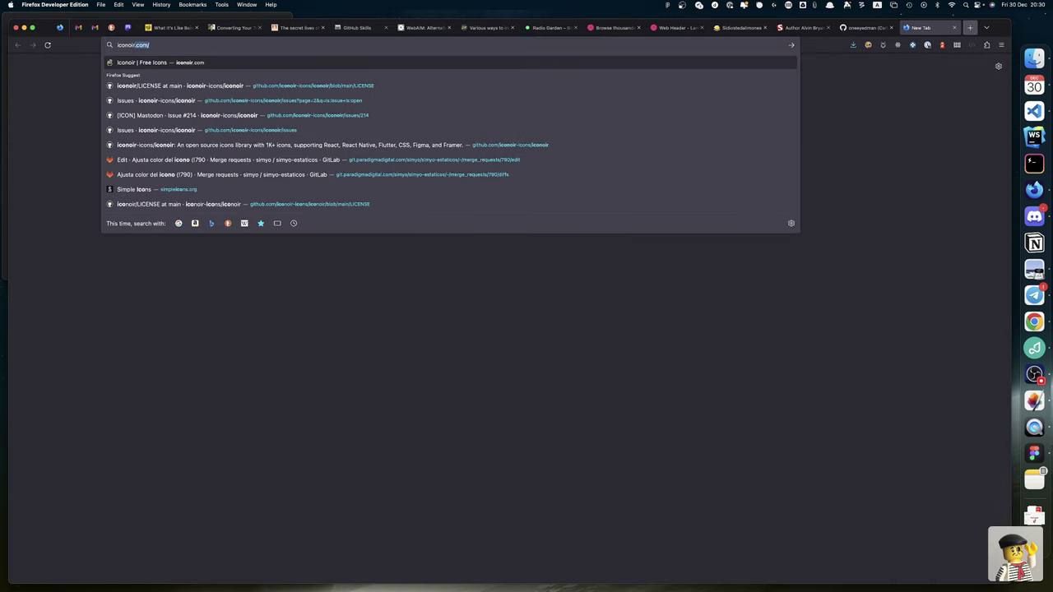
key("Return")
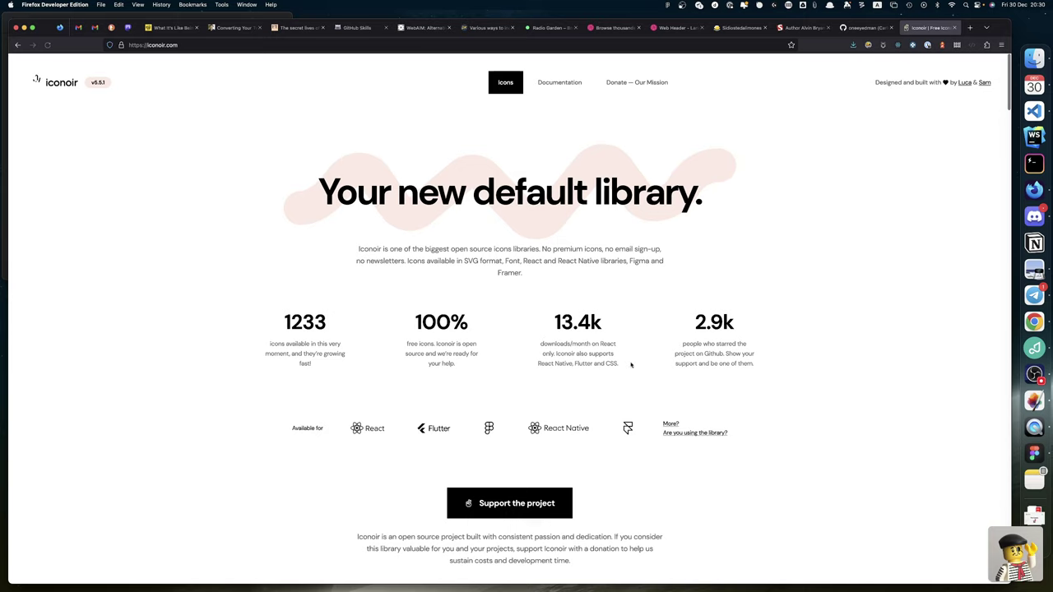
scroll(631, 365, "down", 4)
scroll(631, 366, "down", 8)
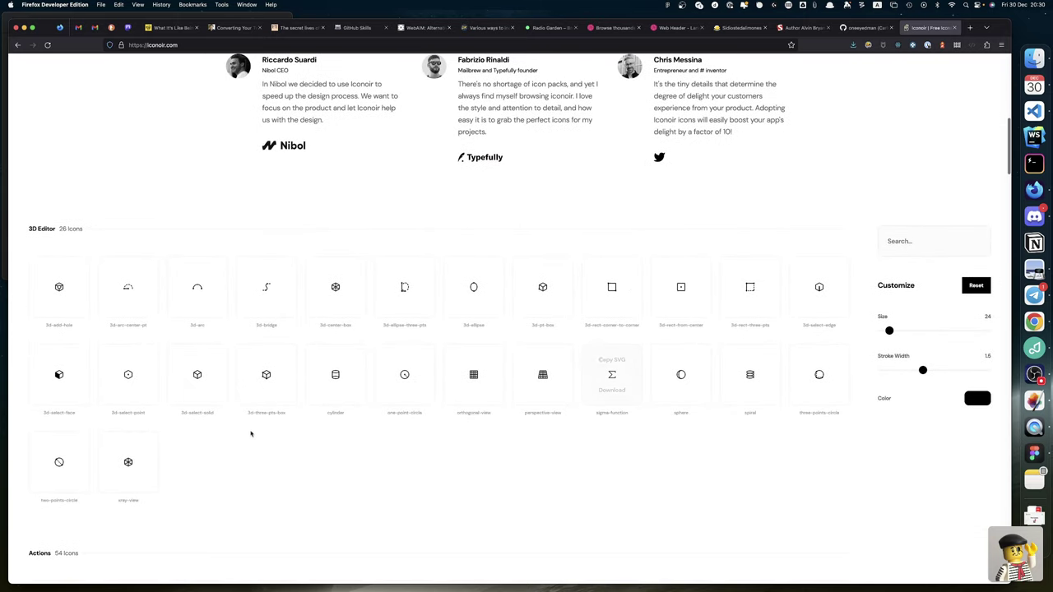
Step: Browse the Iconoir collection through its categories down to the Social icons
scroll(644, 447, "down", 1)
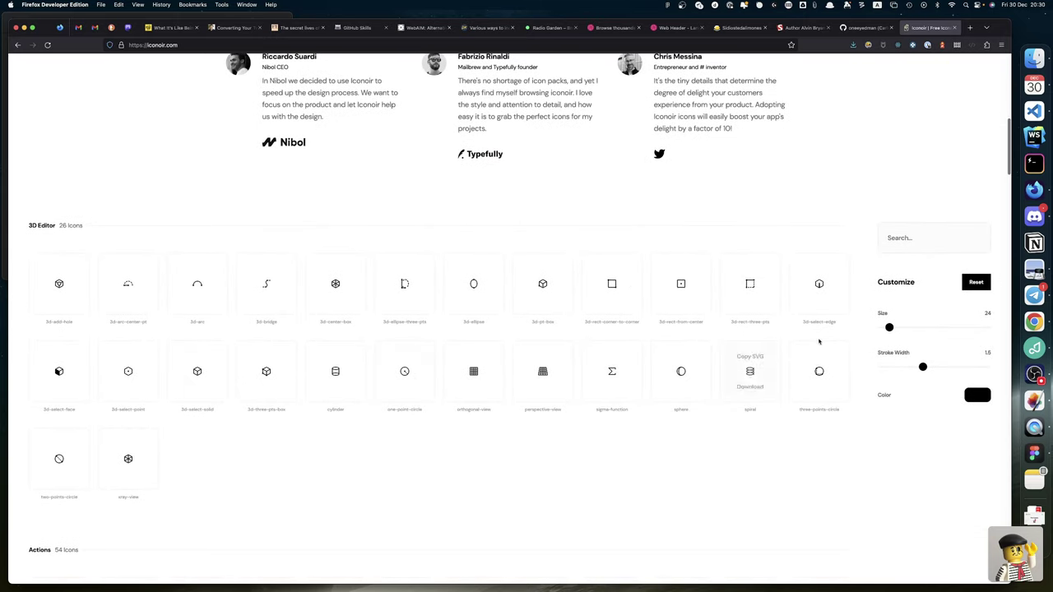
scroll(404, 432, "down", 20)
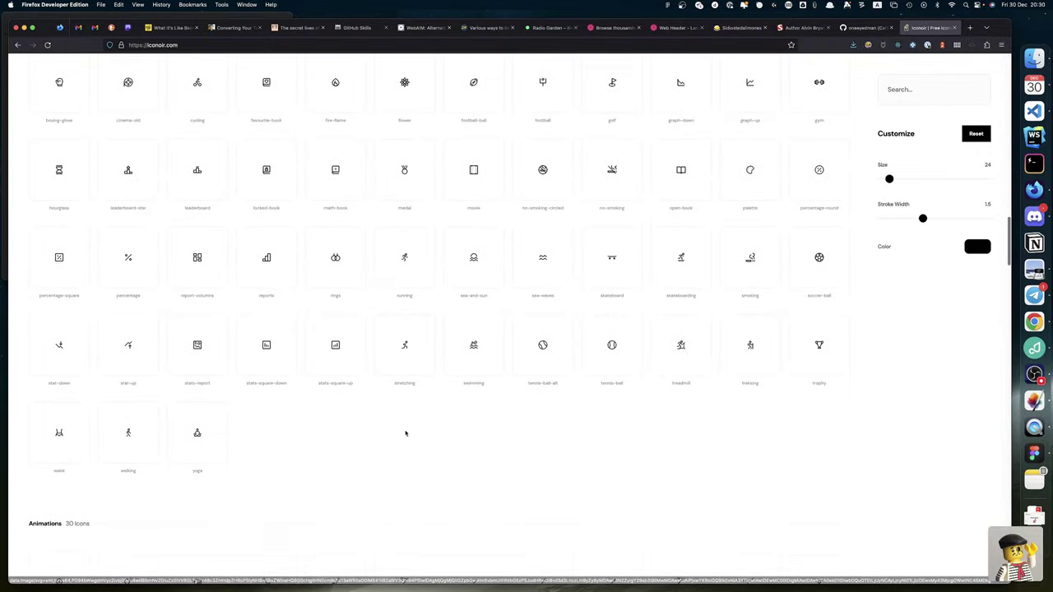
scroll(405, 432, "down", 12)
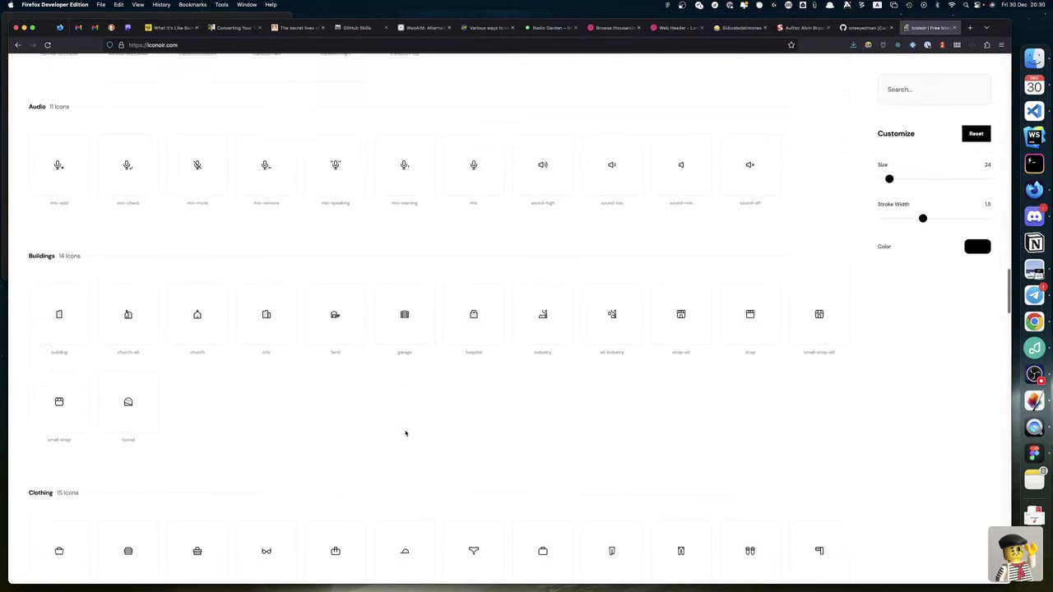
scroll(404, 433, "down", 12)
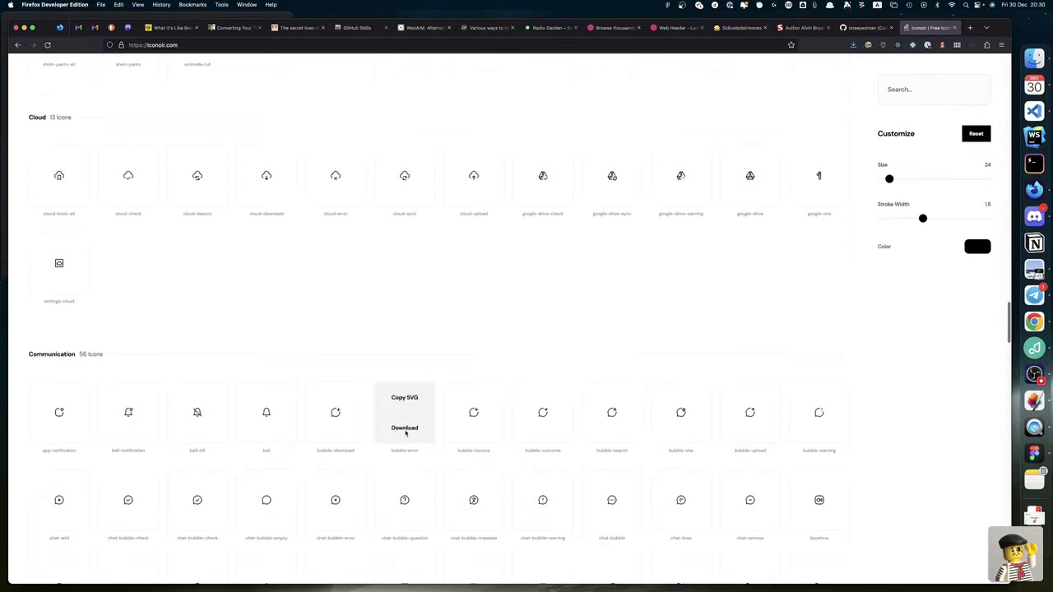
scroll(404, 433, "down", 15)
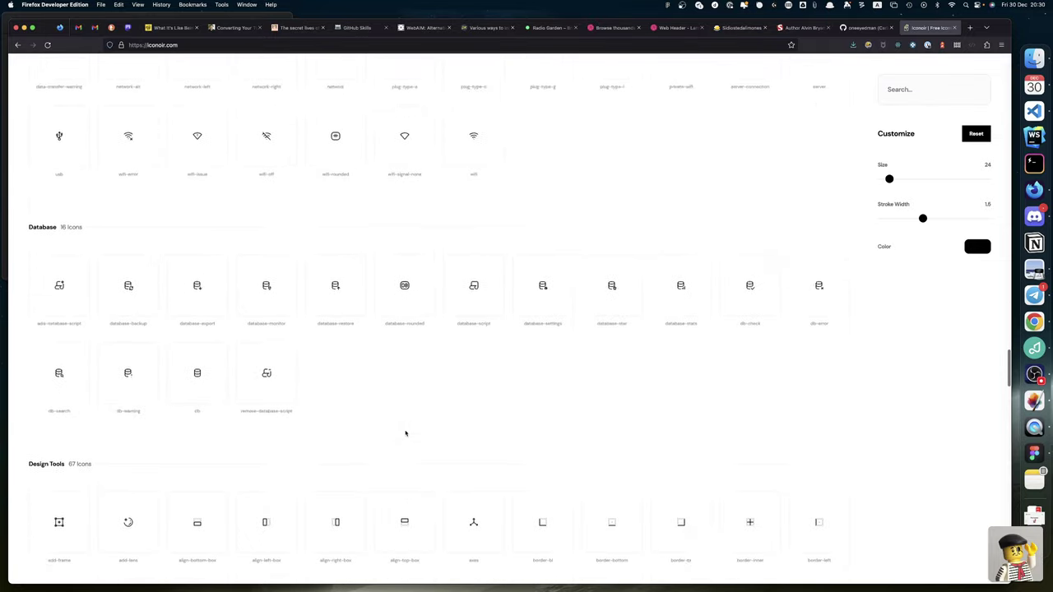
scroll(404, 432, "down", 15)
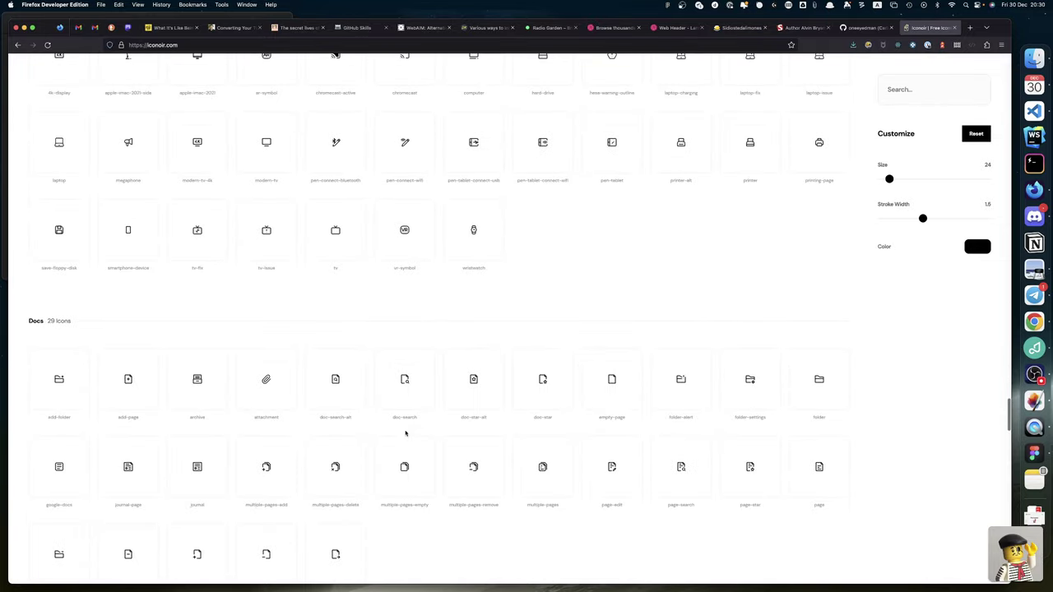
scroll(404, 432, "down", 15)
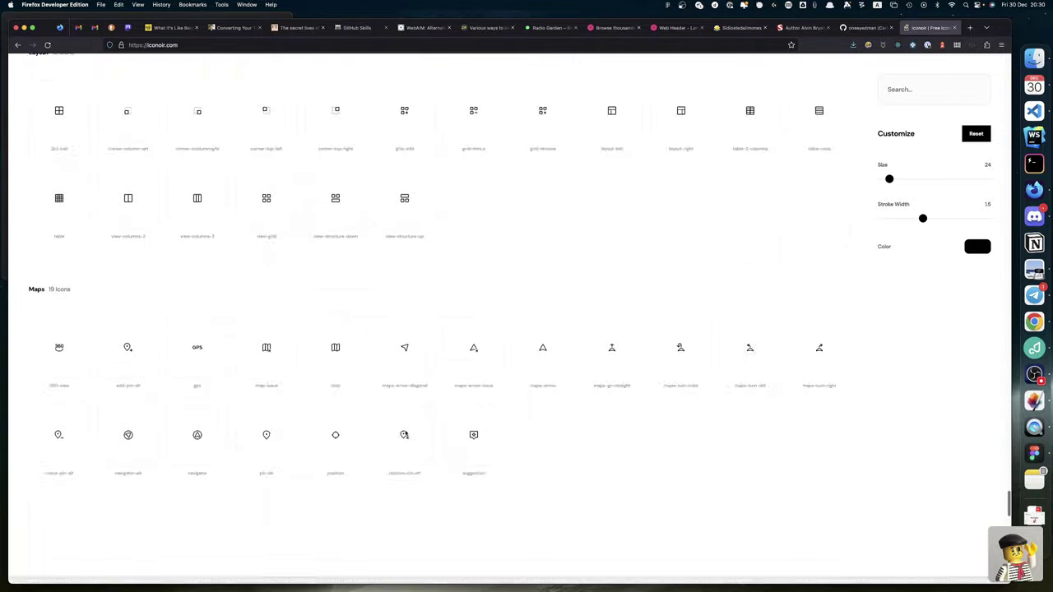
scroll(405, 433, "down", 15)
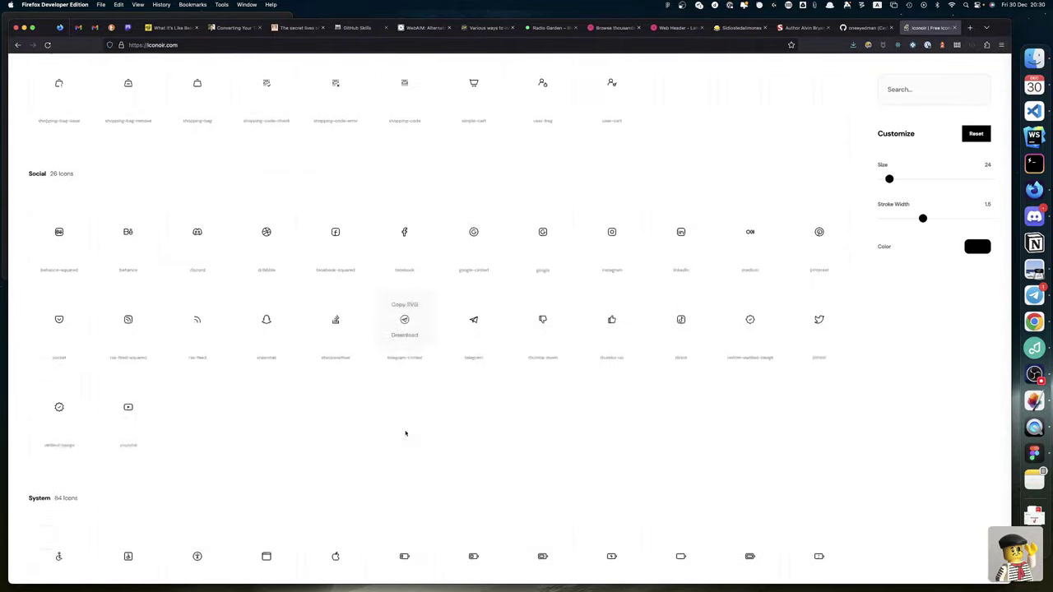
scroll(405, 432, "up", 5)
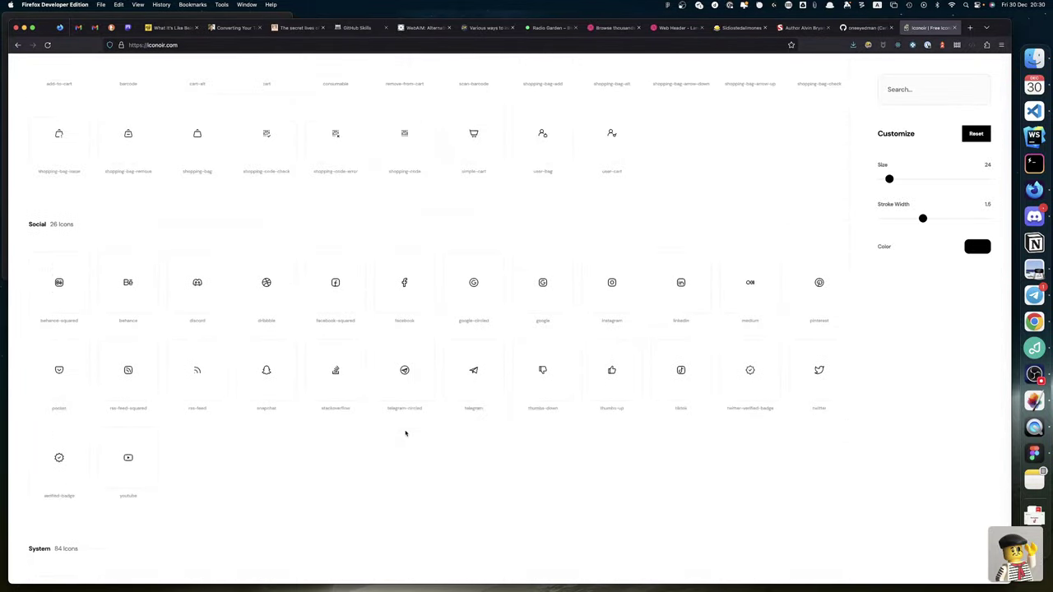
scroll(404, 433, "down", 2)
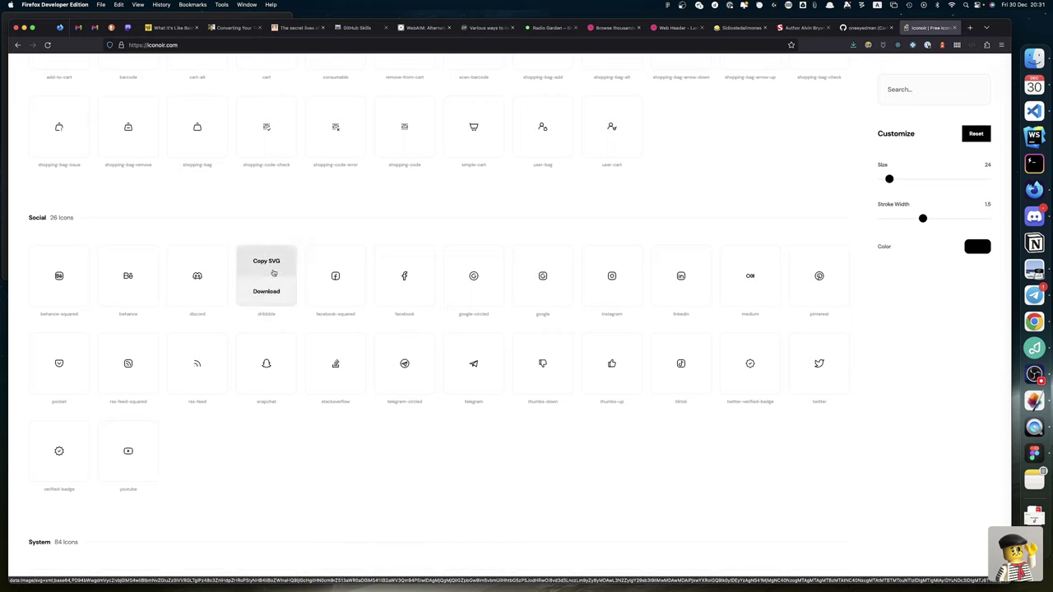
Step: Examine the Social icon set for icons matching the networks in the "Redes" list
mouse_move(211, 294)
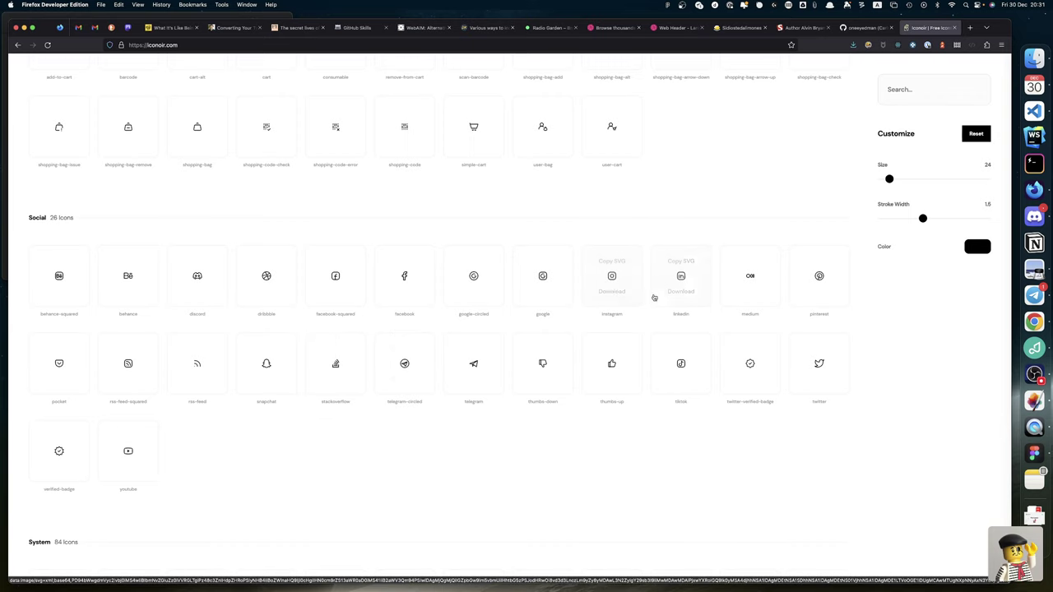
mouse_move(691, 291)
mouse_move(765, 291)
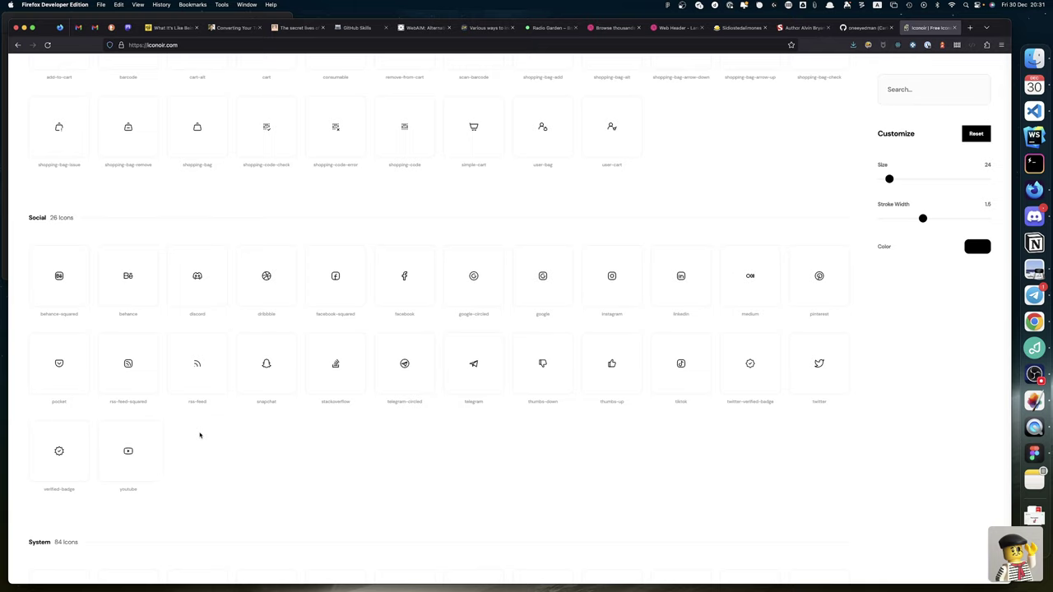
mouse_move(401, 392)
mouse_move(407, 340)
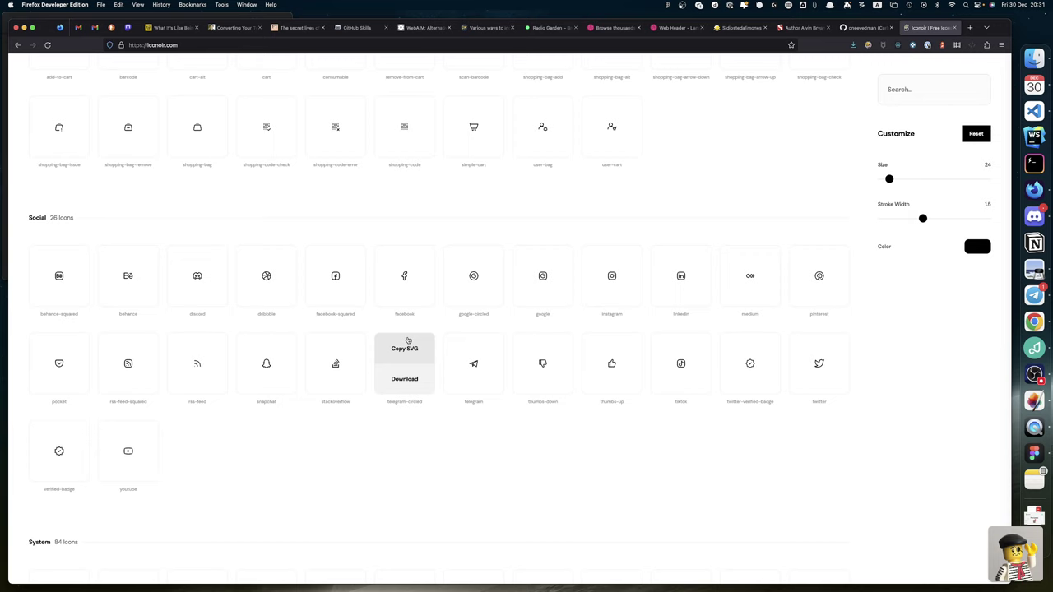
Step: Switch to Figma and examine the column of existing icon components beside the Sidiostedalimones logo
left_click(1034, 453)
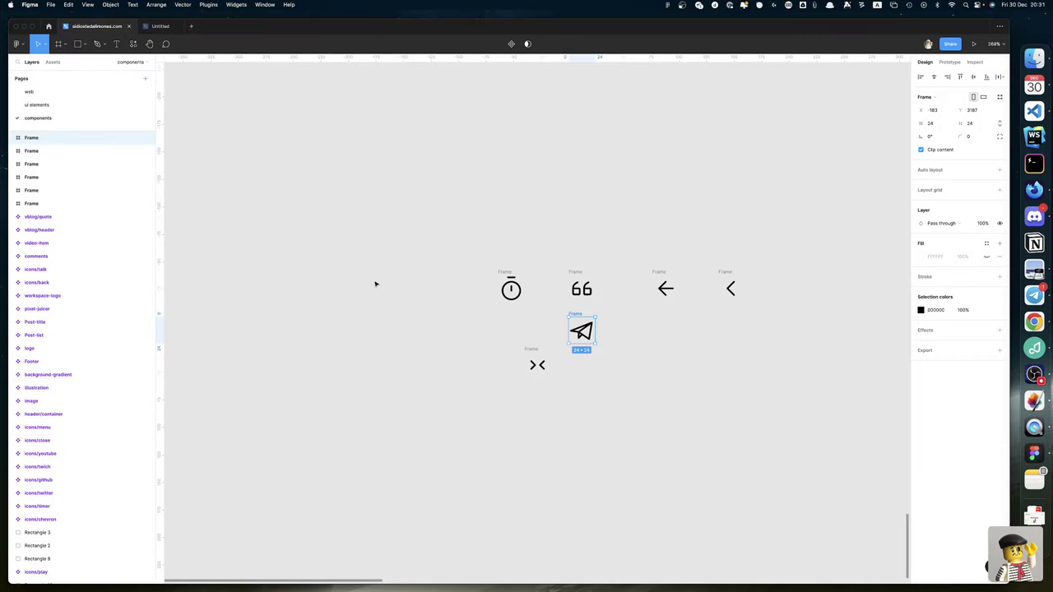
scroll(350, 256, "down", 3)
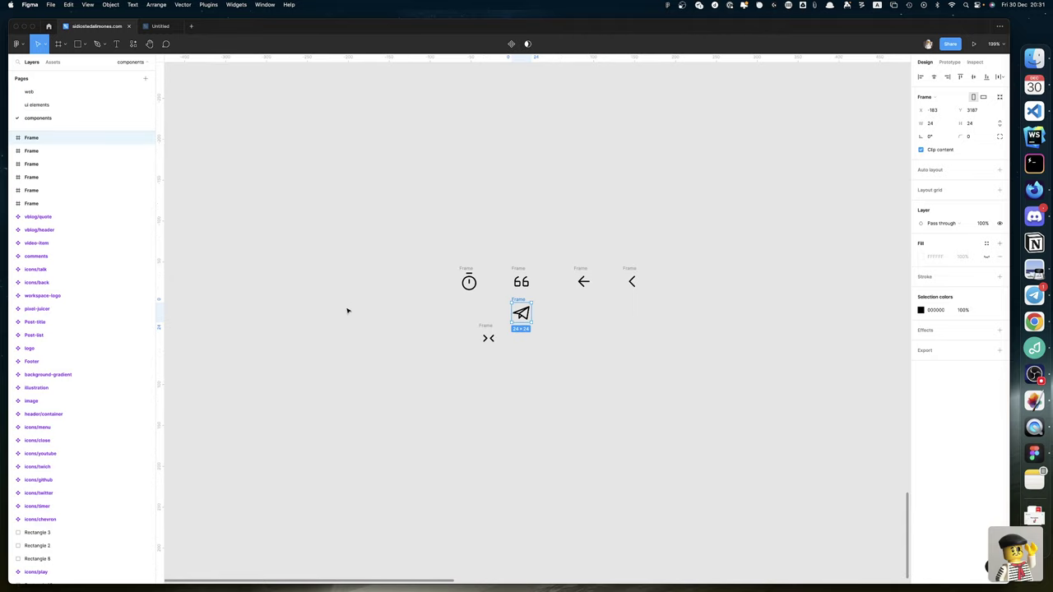
scroll(348, 310, "up", 5)
scroll(348, 310, "up", 15)
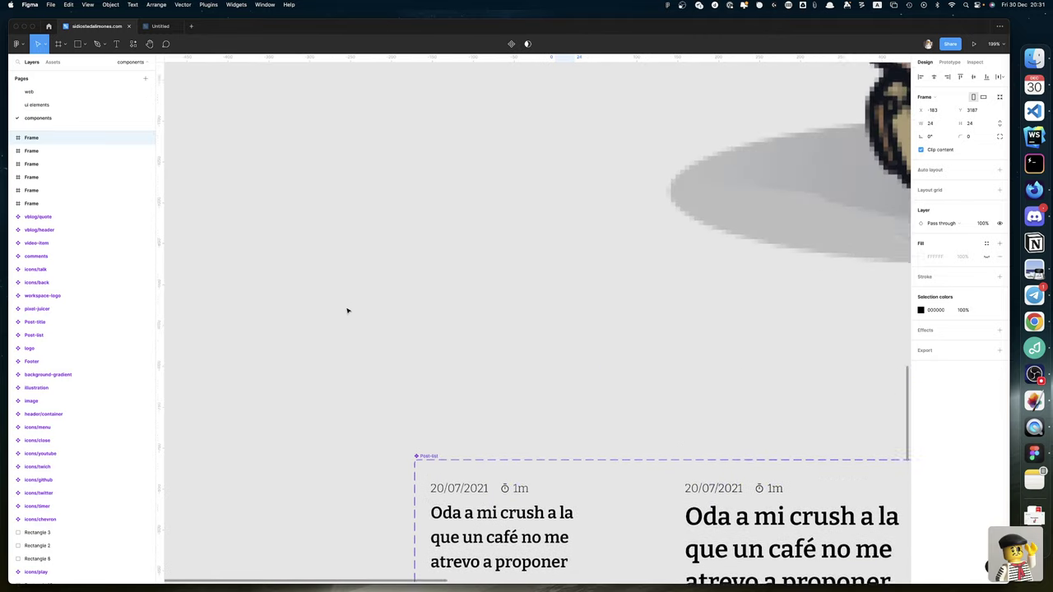
scroll(347, 311, "up", 10)
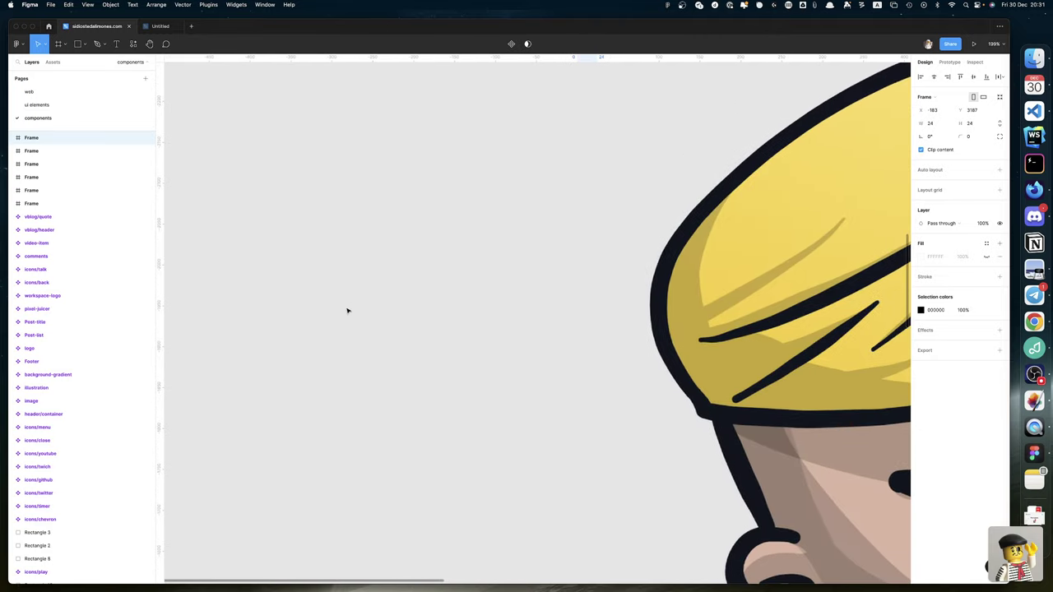
scroll(347, 310, "up", 20)
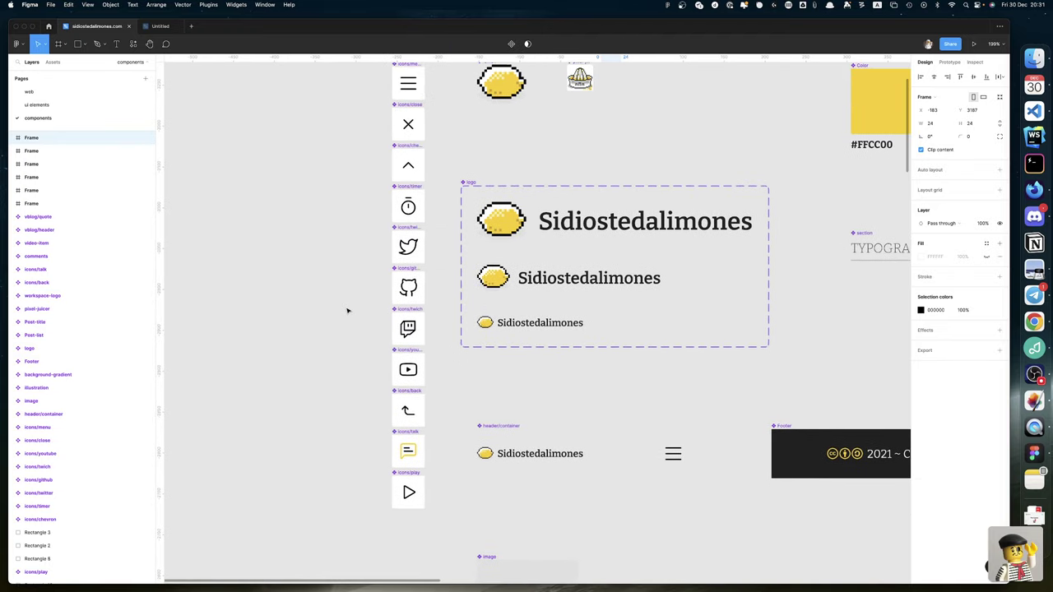
scroll(348, 310, "up", 3)
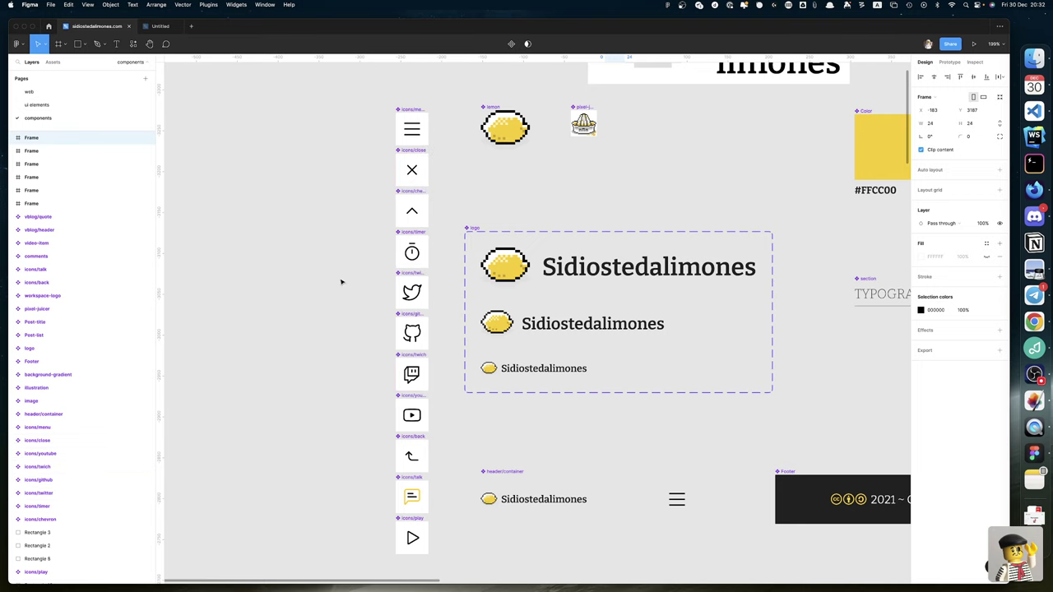
scroll(341, 282, "down", 3)
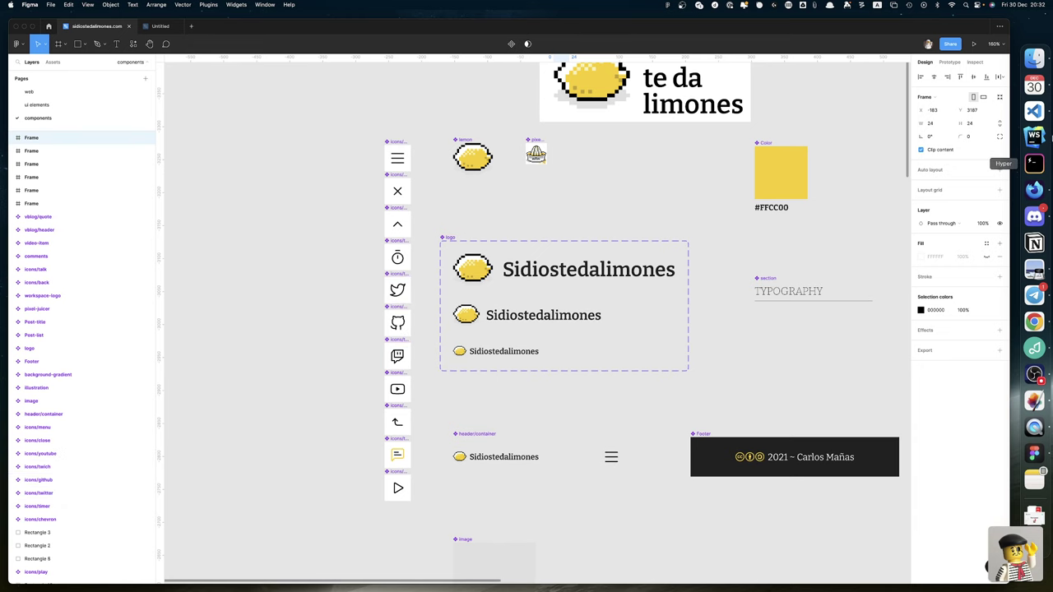
Step: Switch to Firefox, open spacenomads.com, check its Mastodon link and inspect the social icons on the Maquetando con Chuck page up close
left_click(1038, 190)
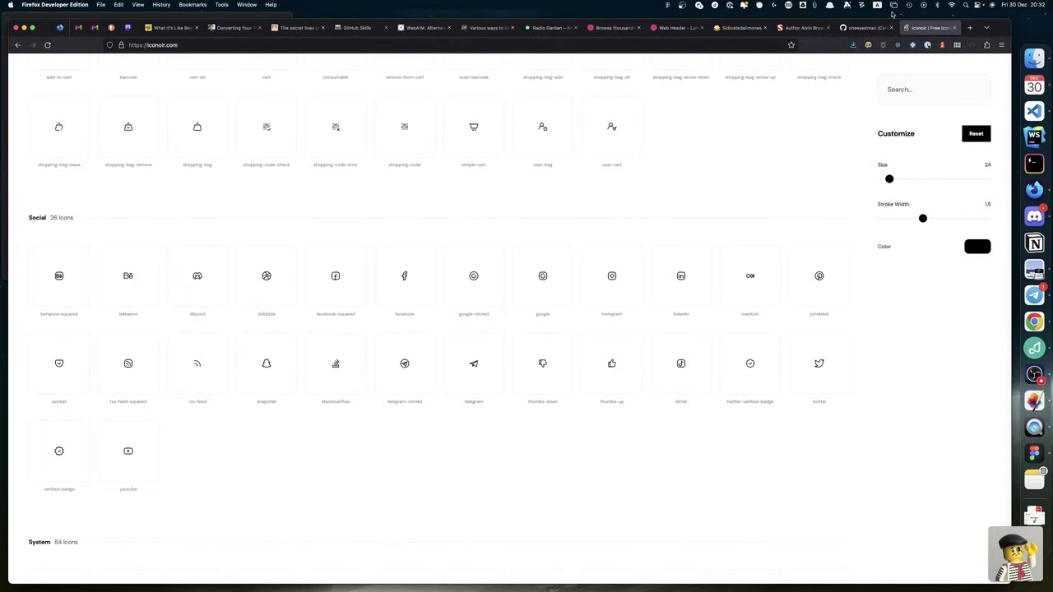
left_click(765, 47)
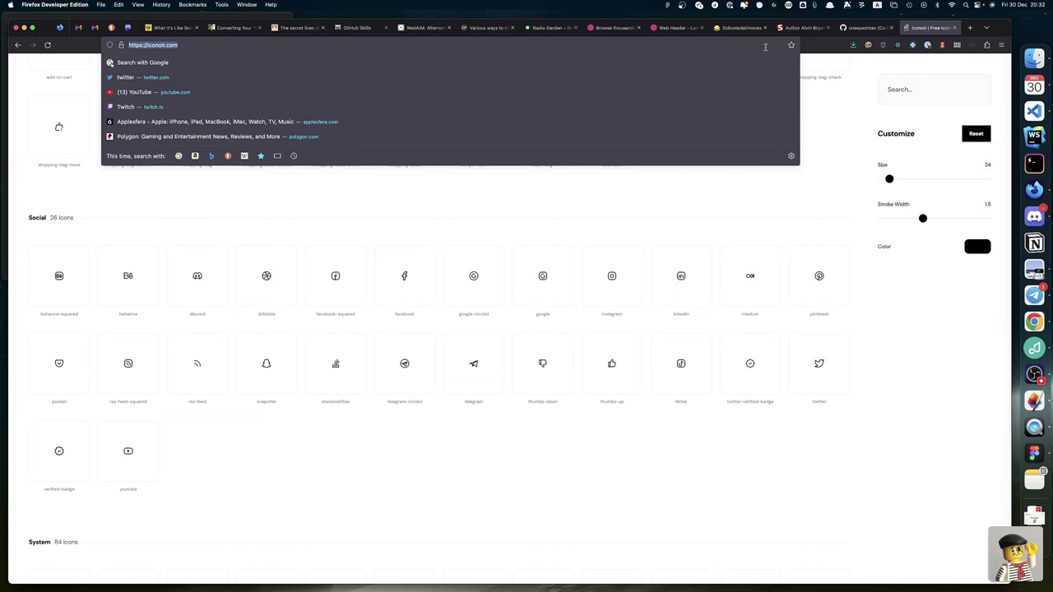
type("spacenomads.com/")
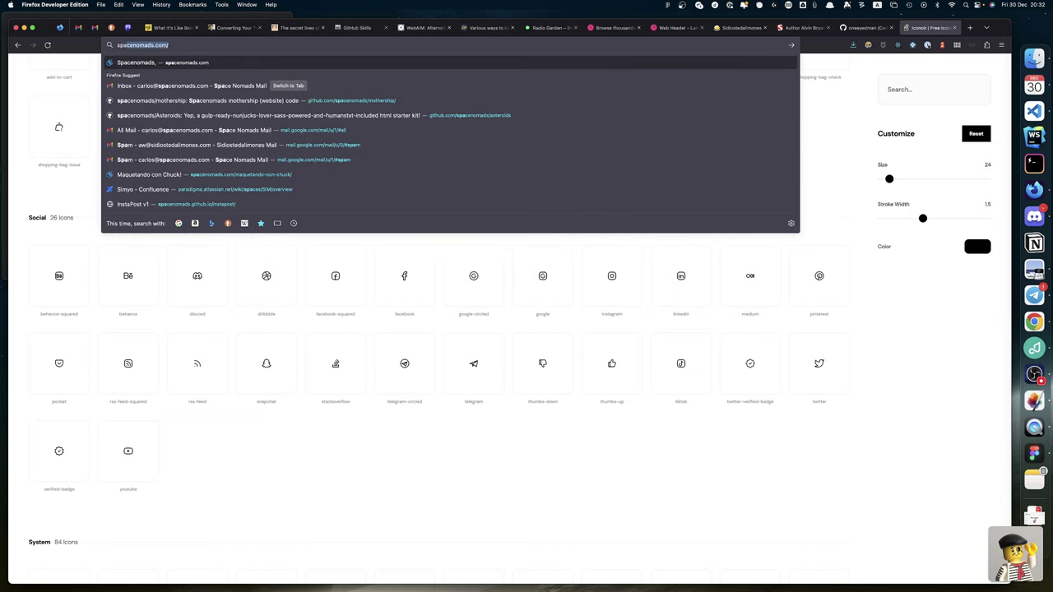
key("Return")
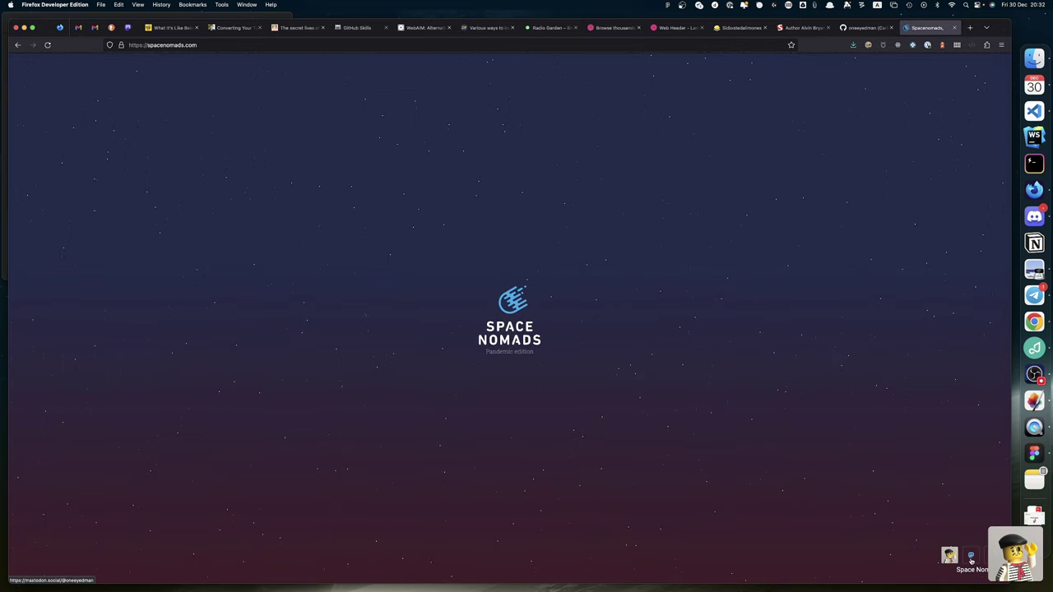
left_click(971, 560)
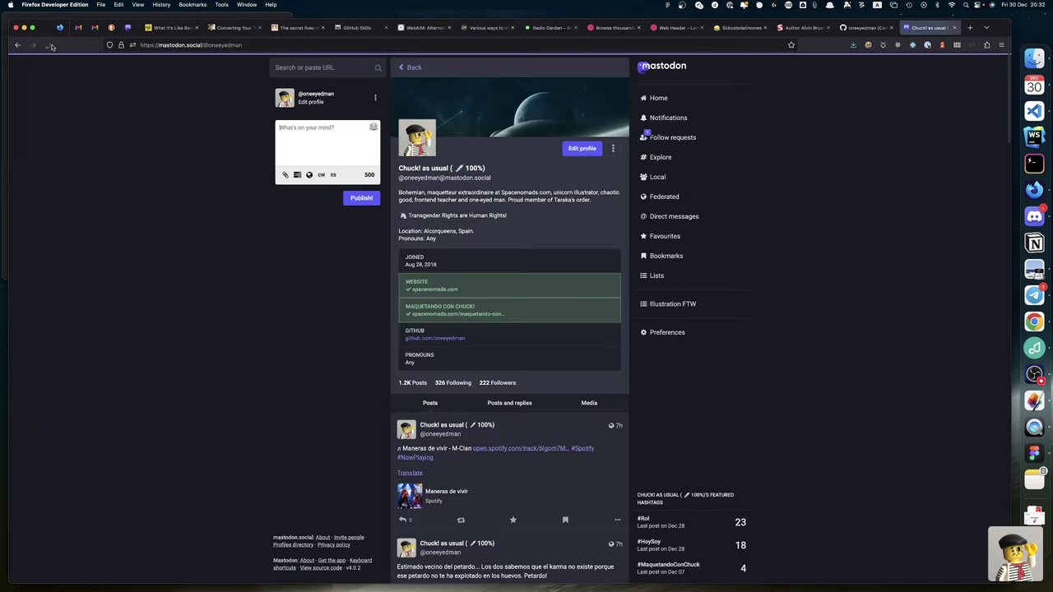
left_click(17, 45)
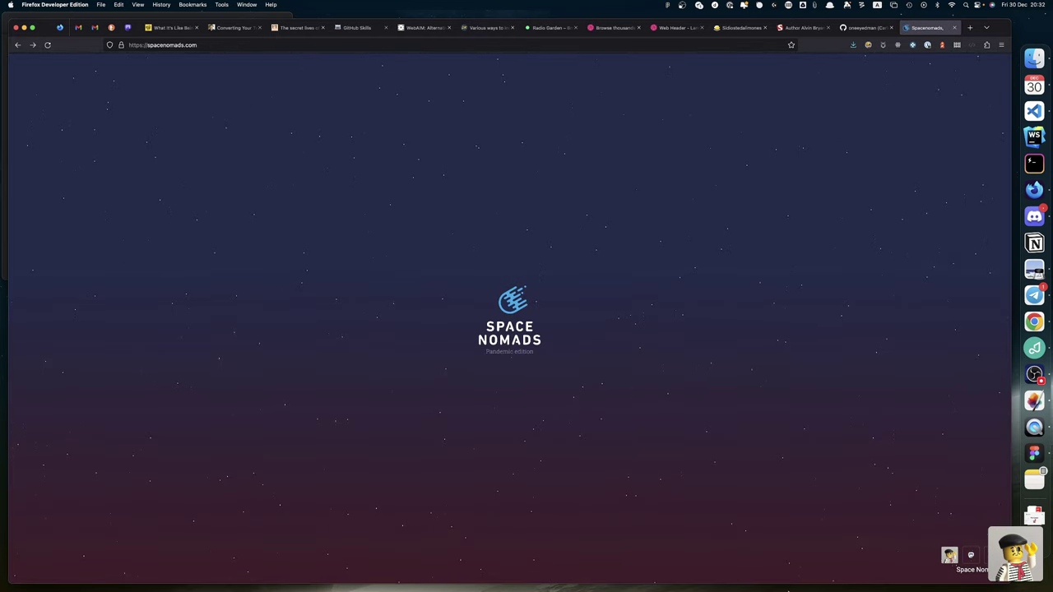
left_click(949, 556)
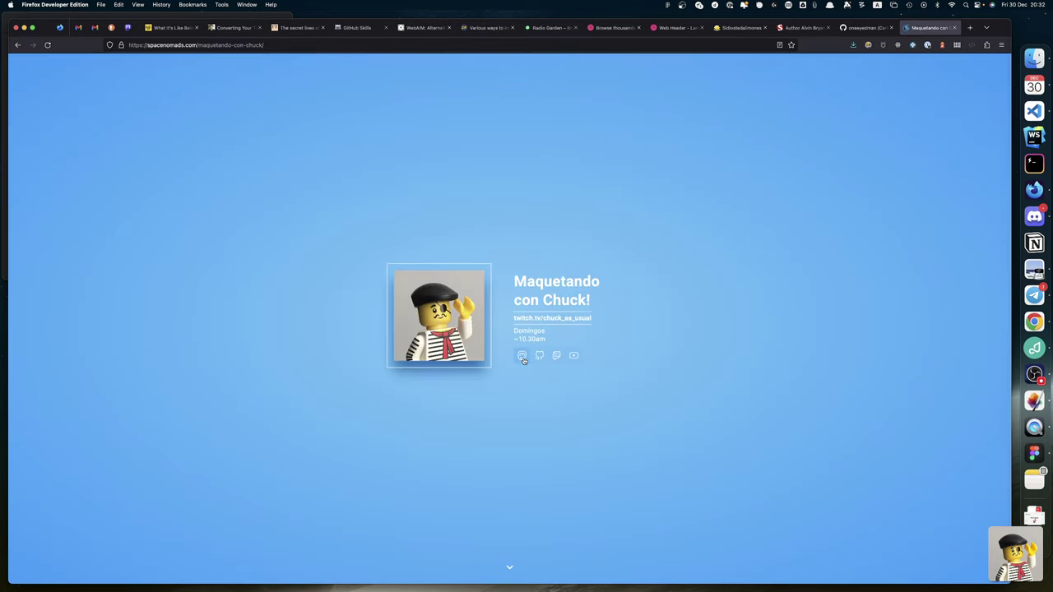
scroll(523, 361, "up", 5)
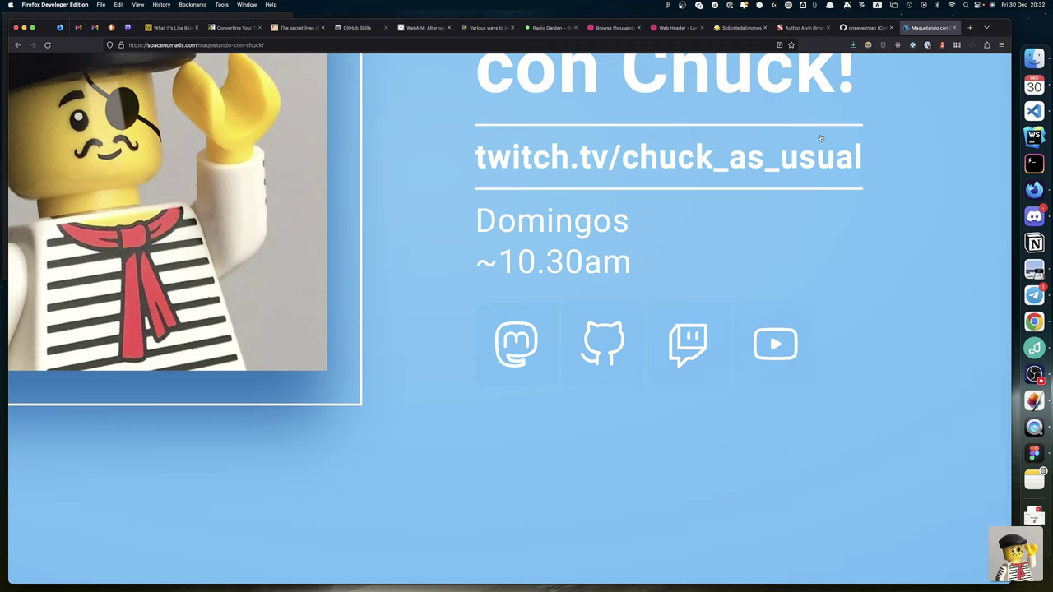
Step: Open pixelfed.social and go from there to the Pixelfed project's home page, pixelfed.org
left_click(749, 44)
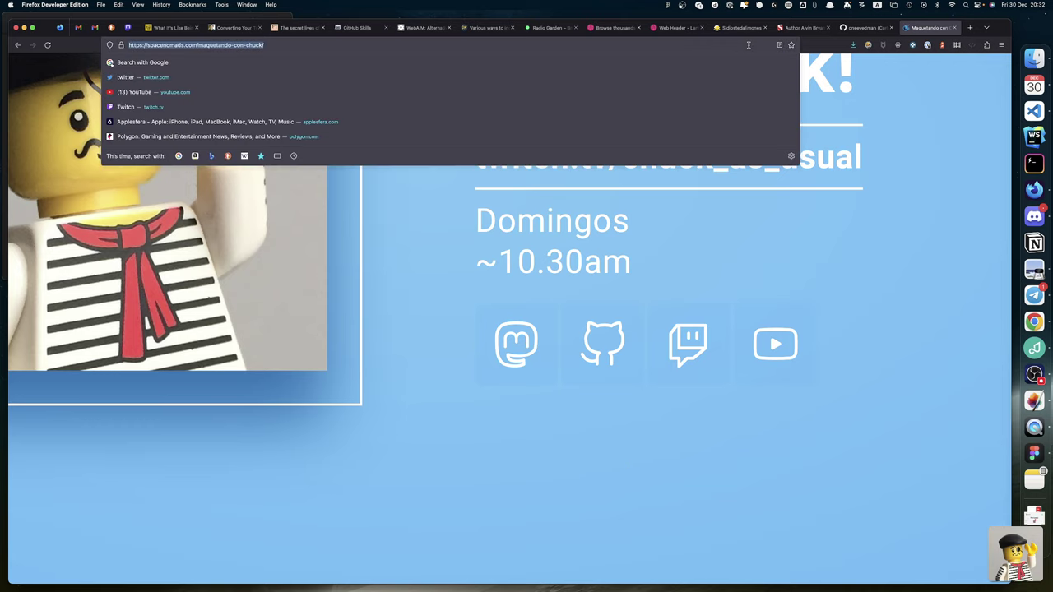
type("pixelfed.social/")
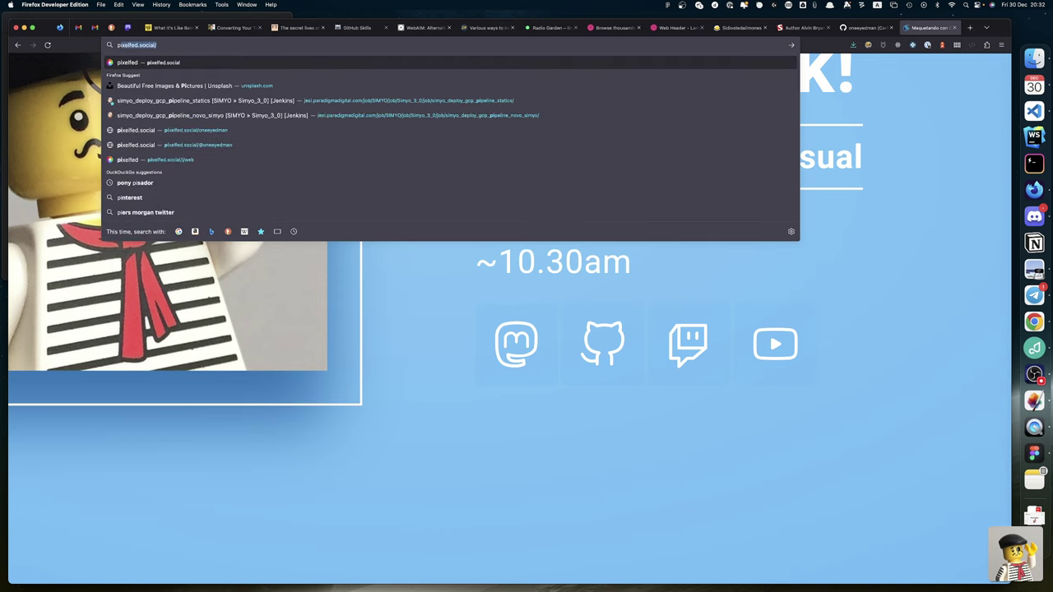
key("Return")
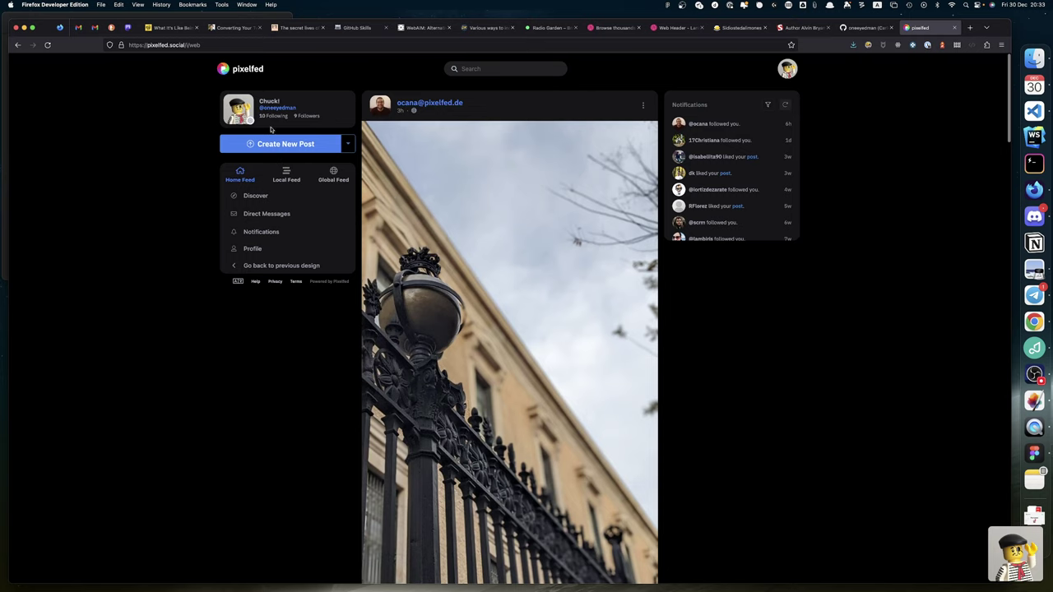
left_click(237, 70)
left_click(334, 282)
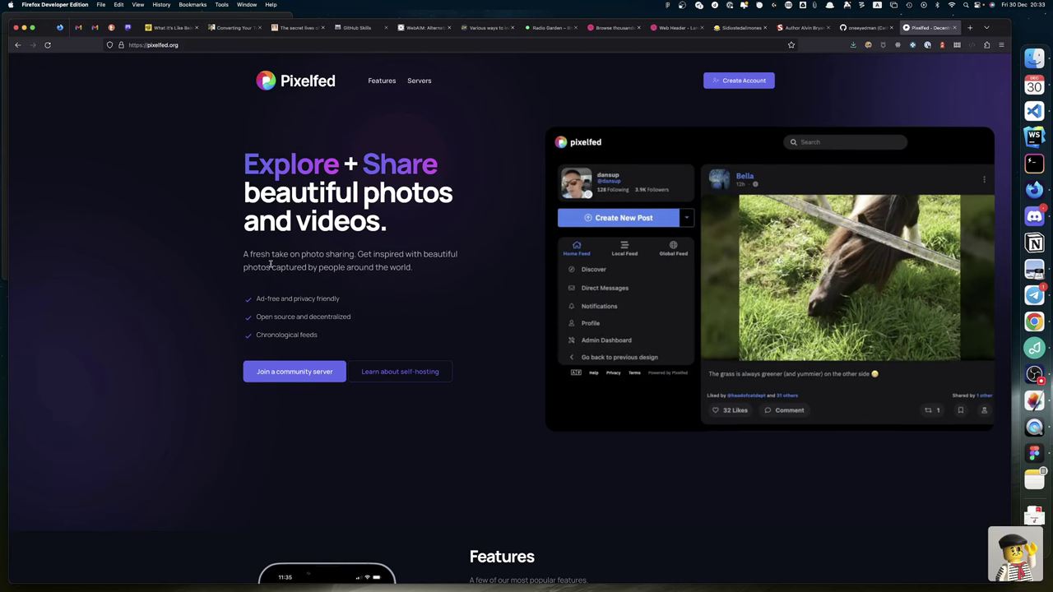
Step: Capture a screenshot of part of the Pixelfed home page
key("super+r")
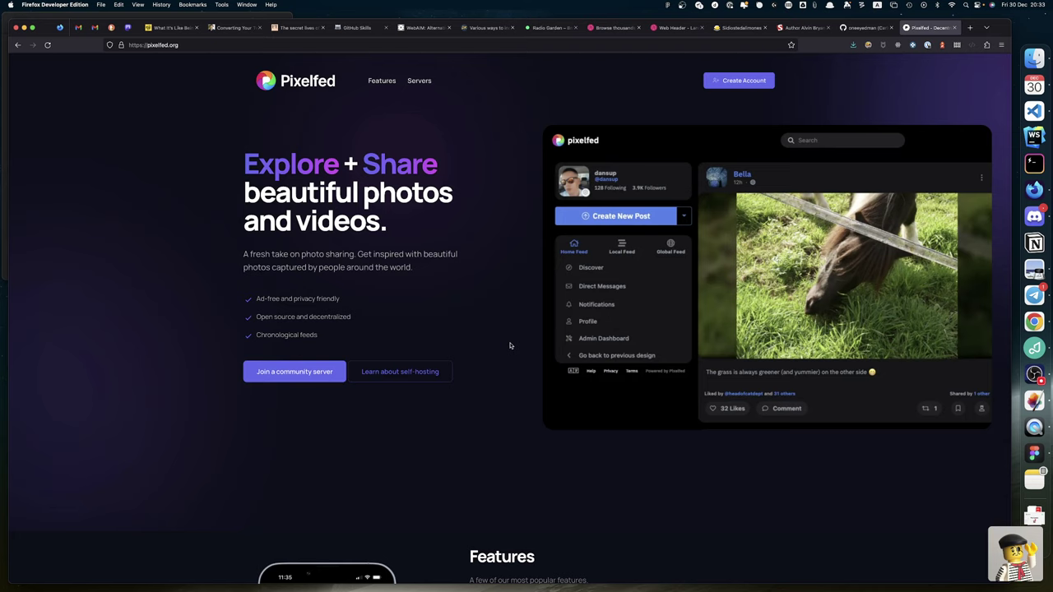
key("super+r")
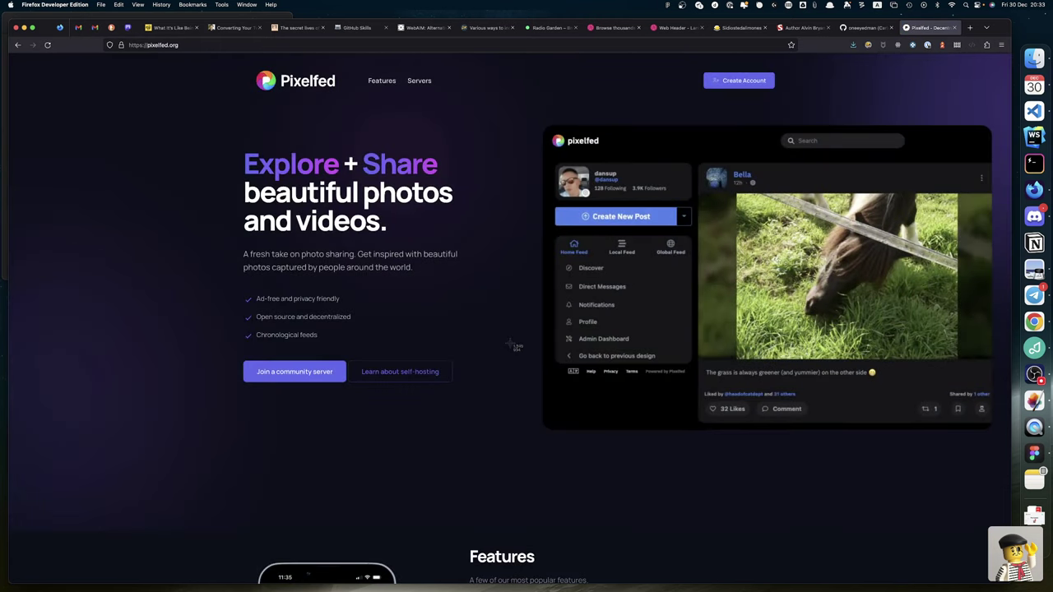
key("super+r")
key("super+r")
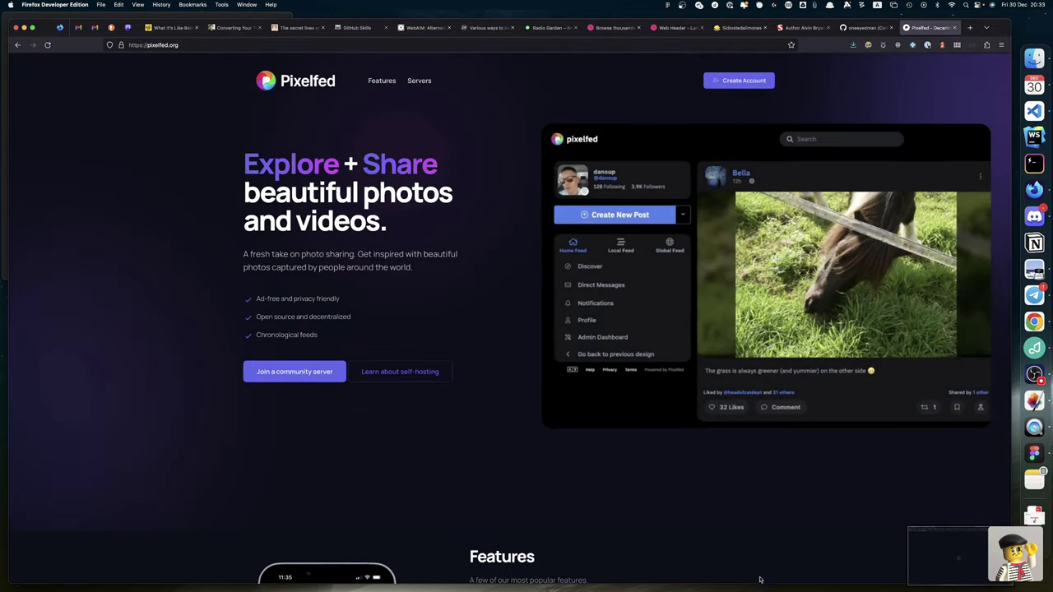
Step: Check the captured screenshot in its preview, close it, and read through the Pixelfed home page down to the footer
left_click(982, 568)
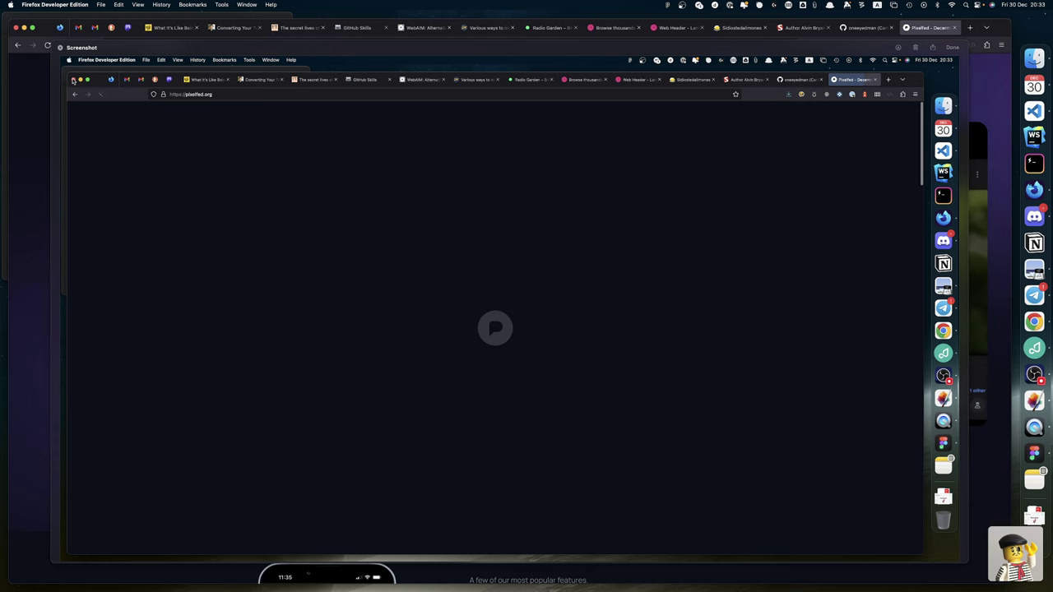
left_click(59, 47)
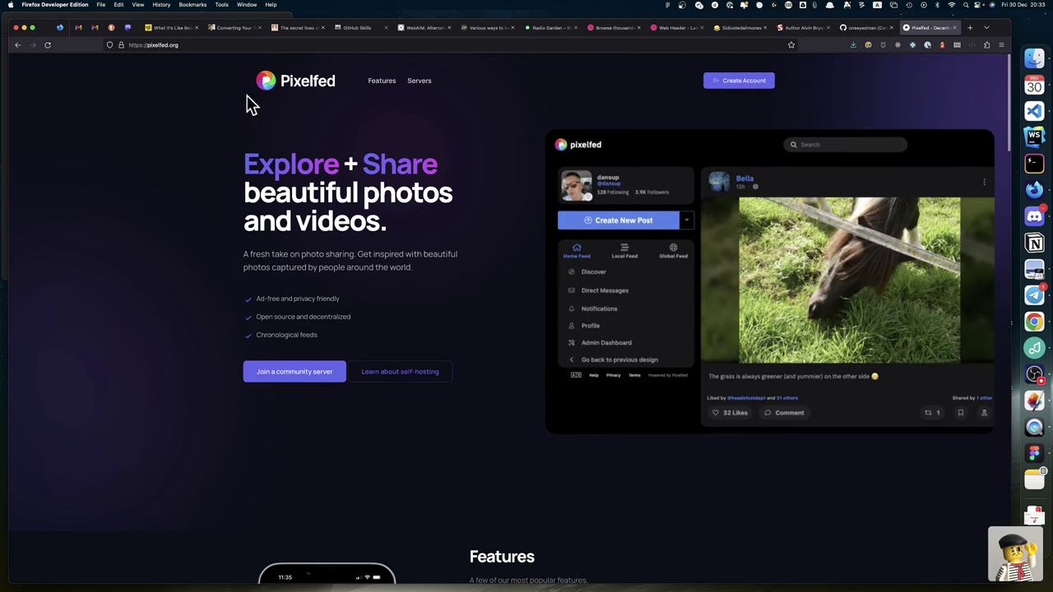
scroll(310, 254, "down", 4)
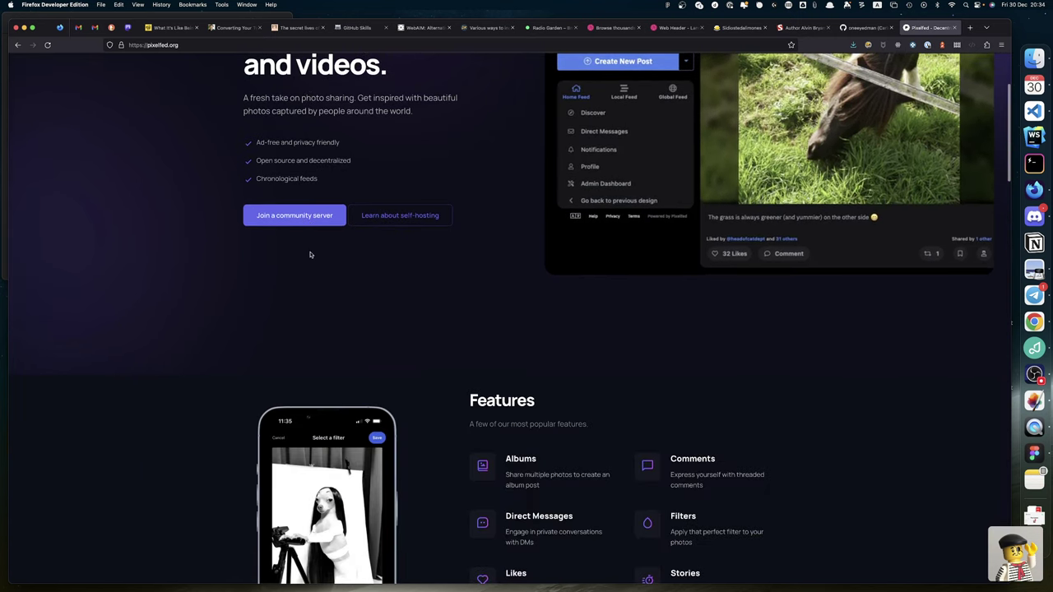
scroll(310, 254, "down", 4)
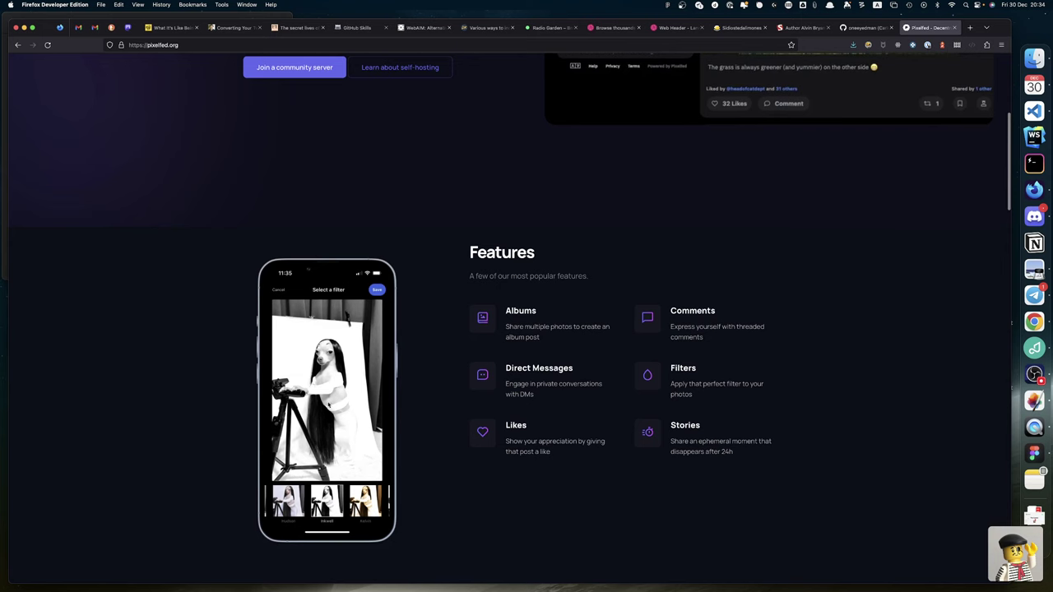
scroll(327, 410, "down", 5)
scroll(327, 409, "down", 10)
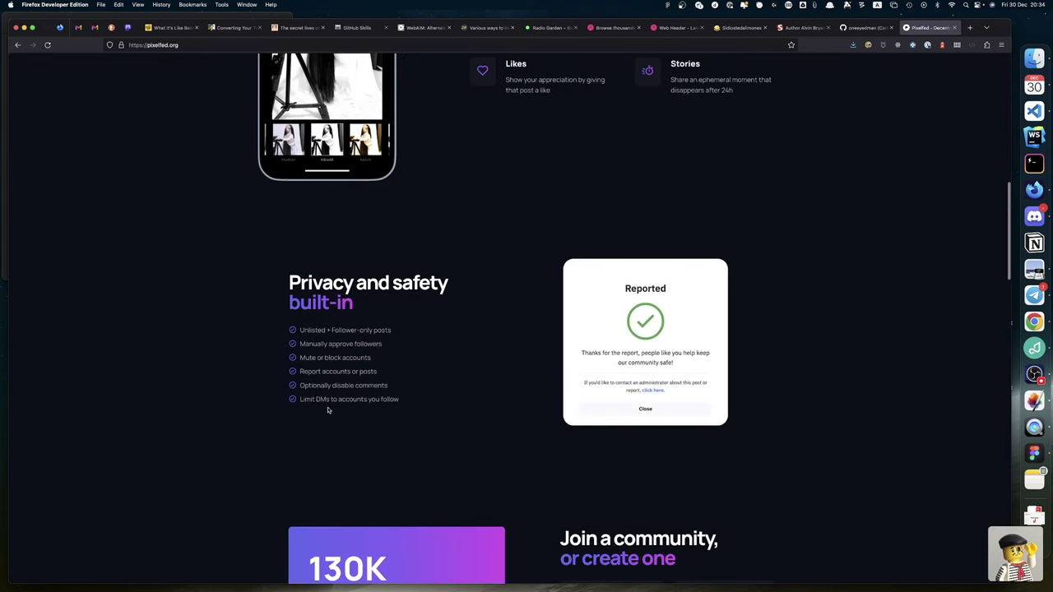
scroll(327, 410, "down", 4)
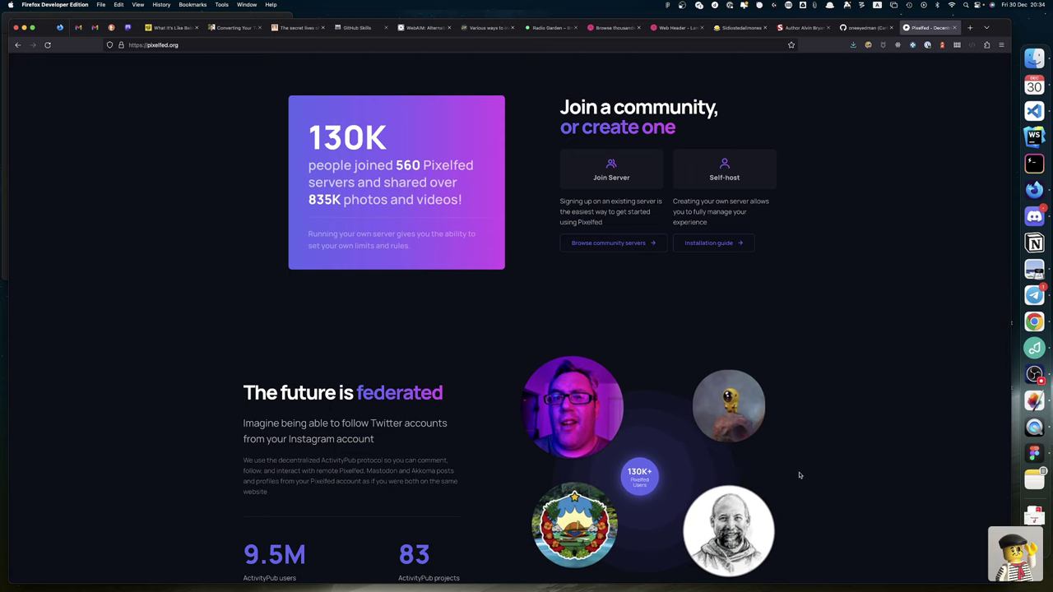
scroll(785, 541, "down", 11)
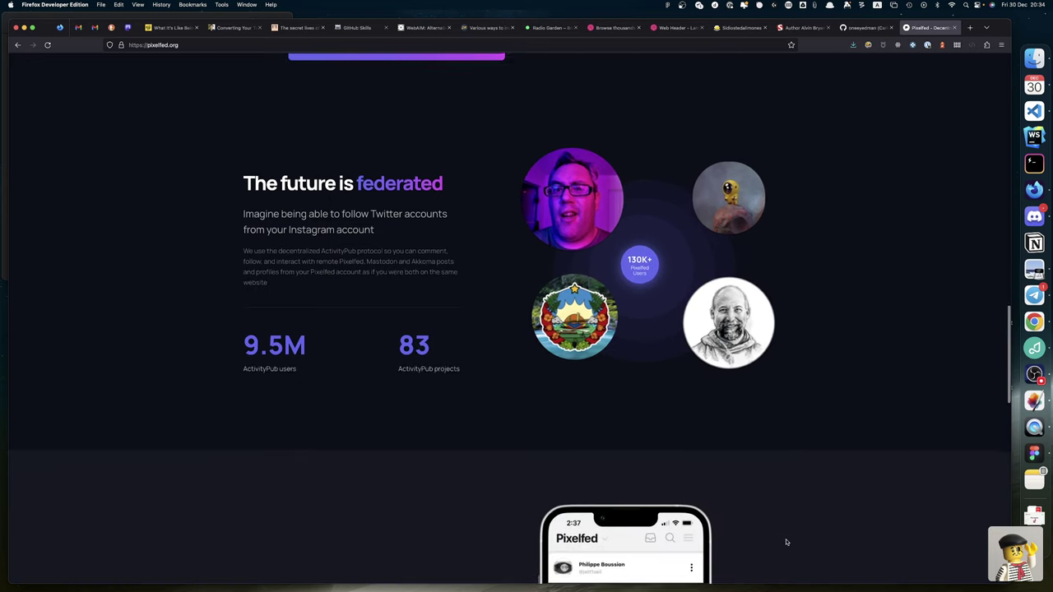
scroll(785, 542, "down", 10)
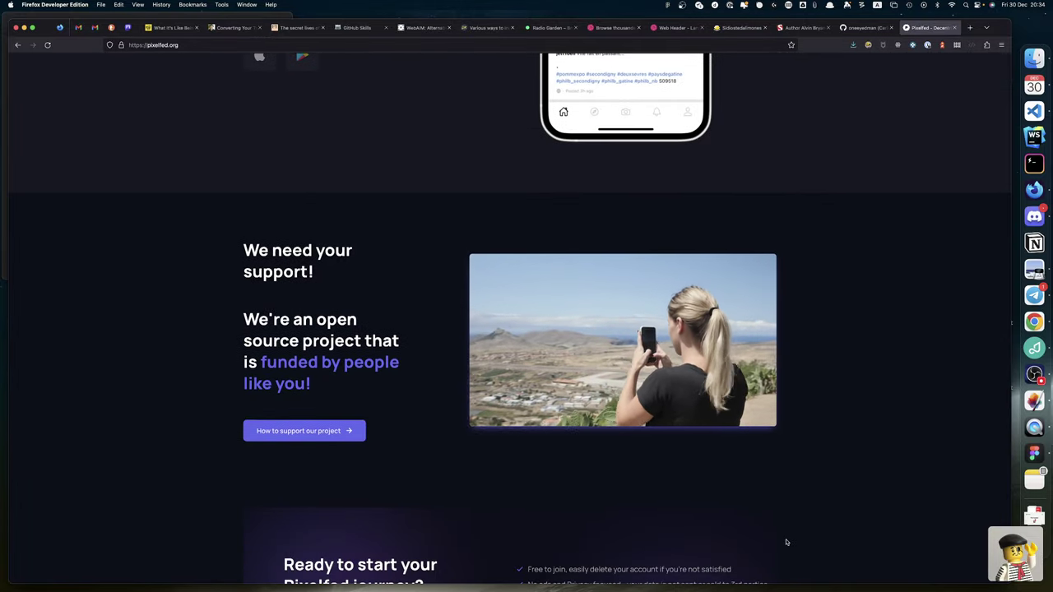
scroll(785, 542, "down", 5)
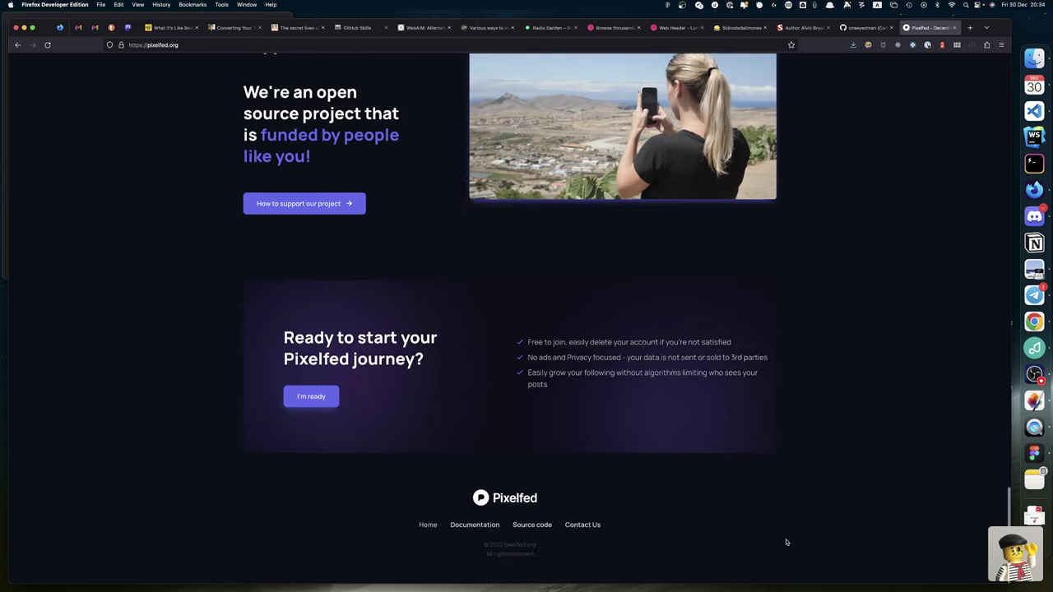
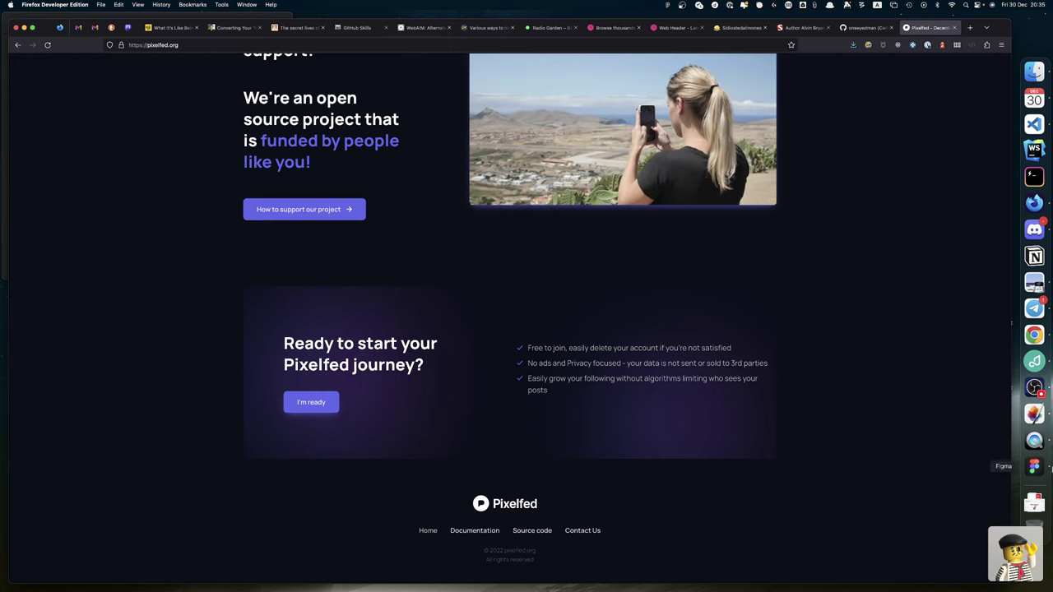
Step: Switch to Chrome to review the Home and Post designs in Penpot, and check the hand-drawn page sketch in QuickTime Player
left_click(1034, 334)
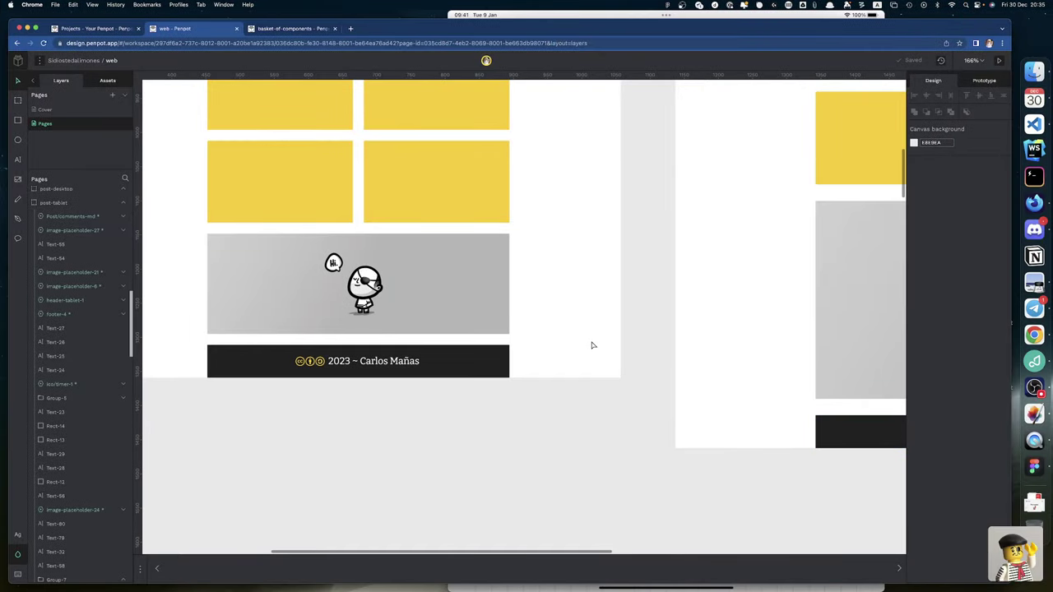
scroll(494, 382, "up", 10)
scroll(493, 381, "up", 2)
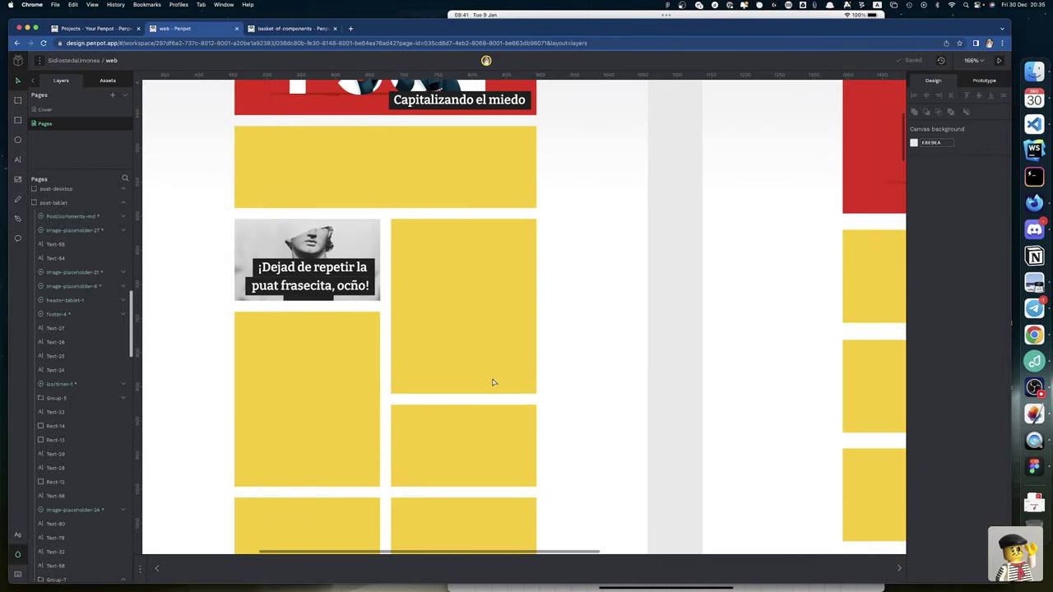
scroll(491, 387, "down", 5)
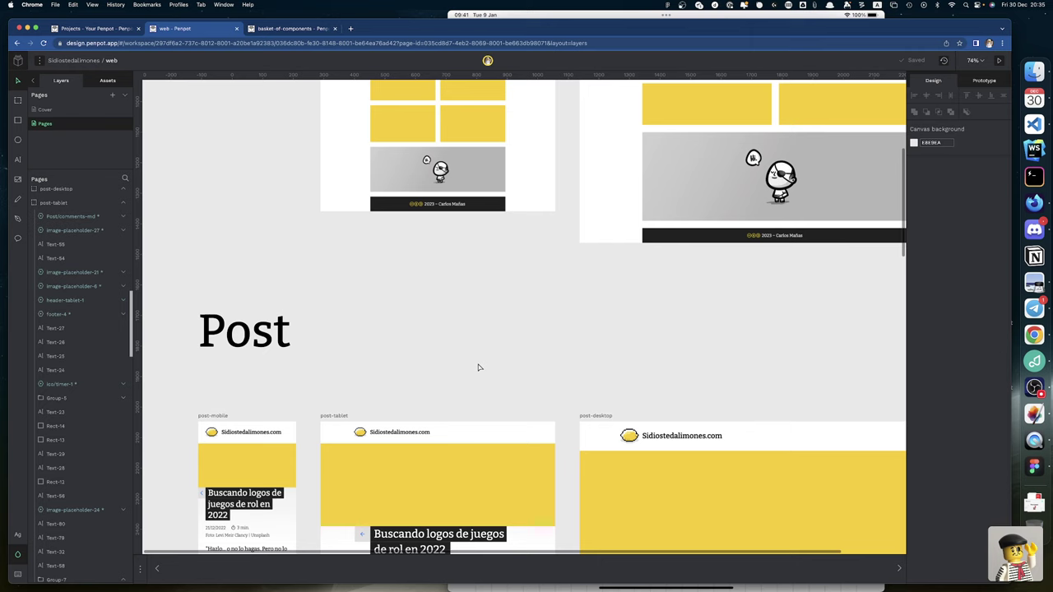
scroll(475, 373, "down", 5)
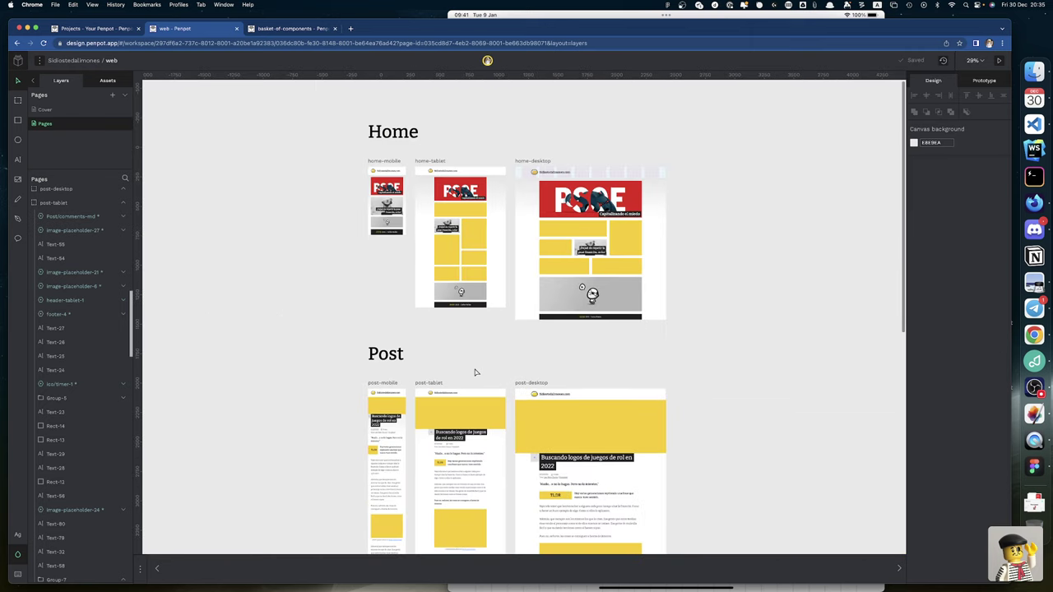
scroll(475, 373, "down", 10)
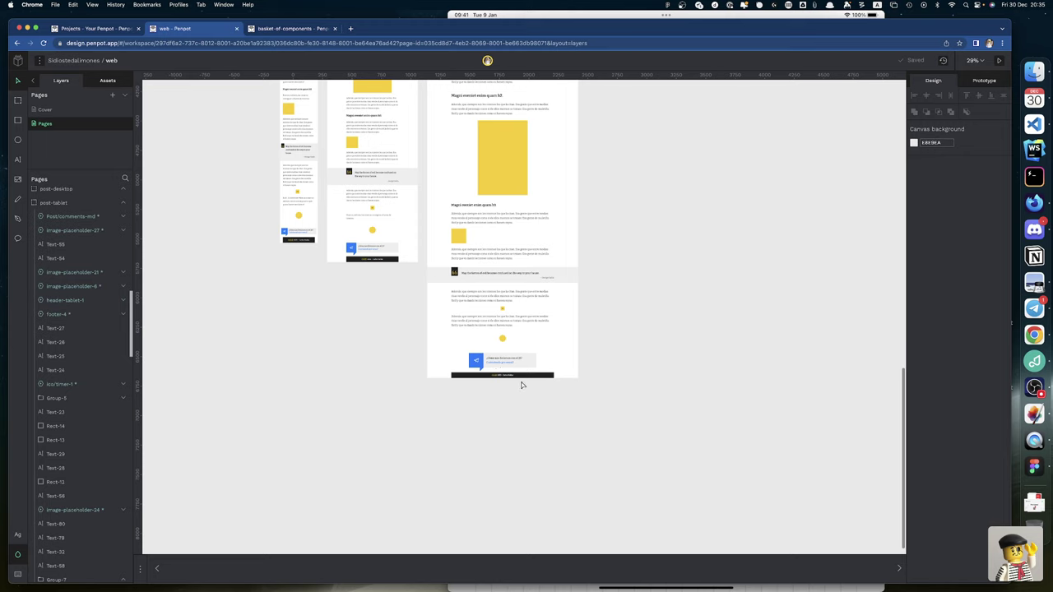
scroll(504, 389, "up", 10)
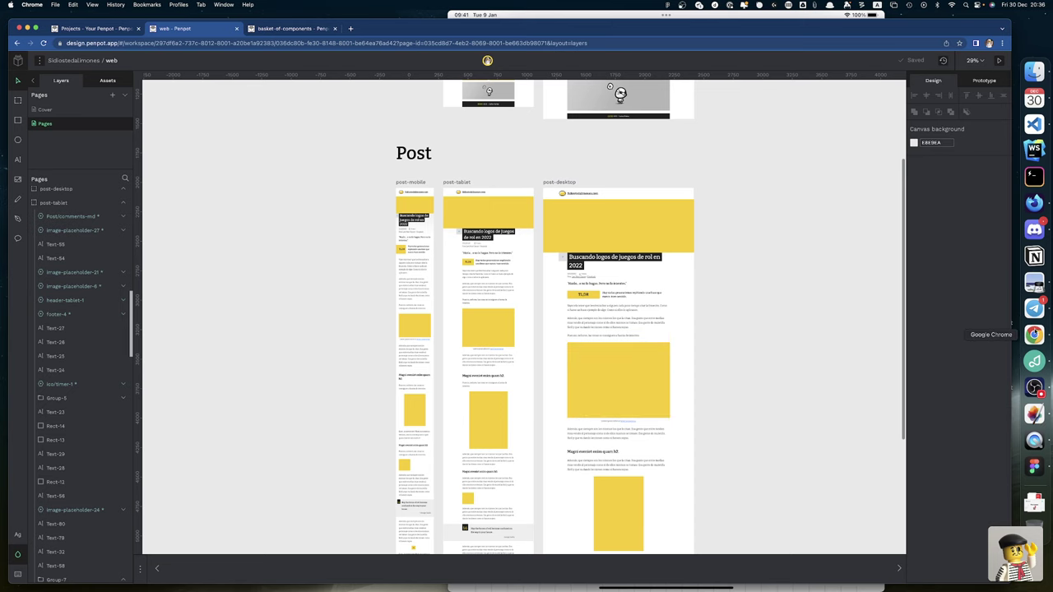
left_click(1037, 445)
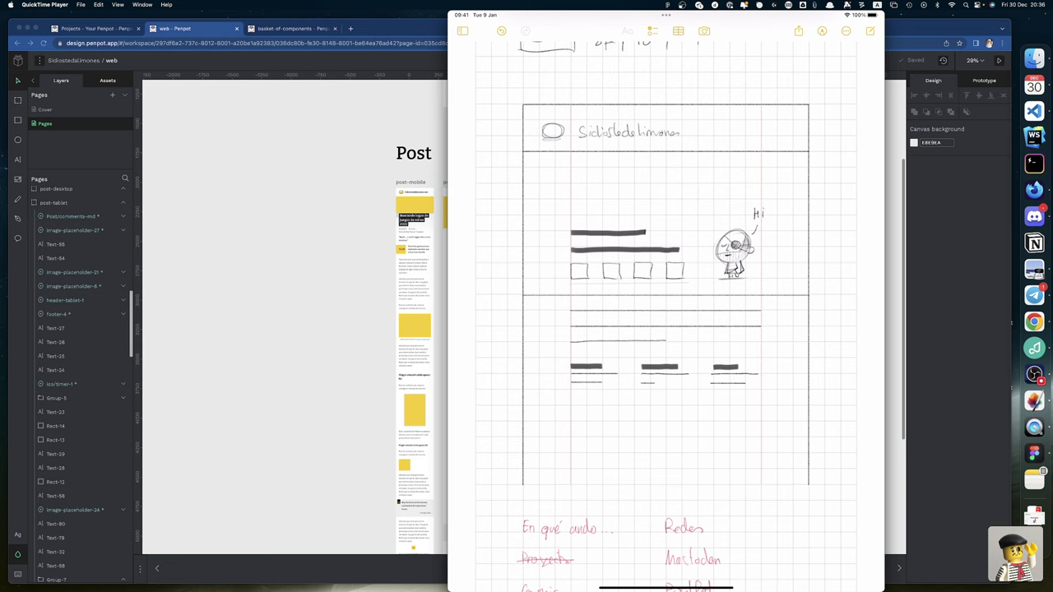
Step: Switch to Firefox, return to the Maquetando con Chuck page and look through its list of sessions by season
key("super+Tab")
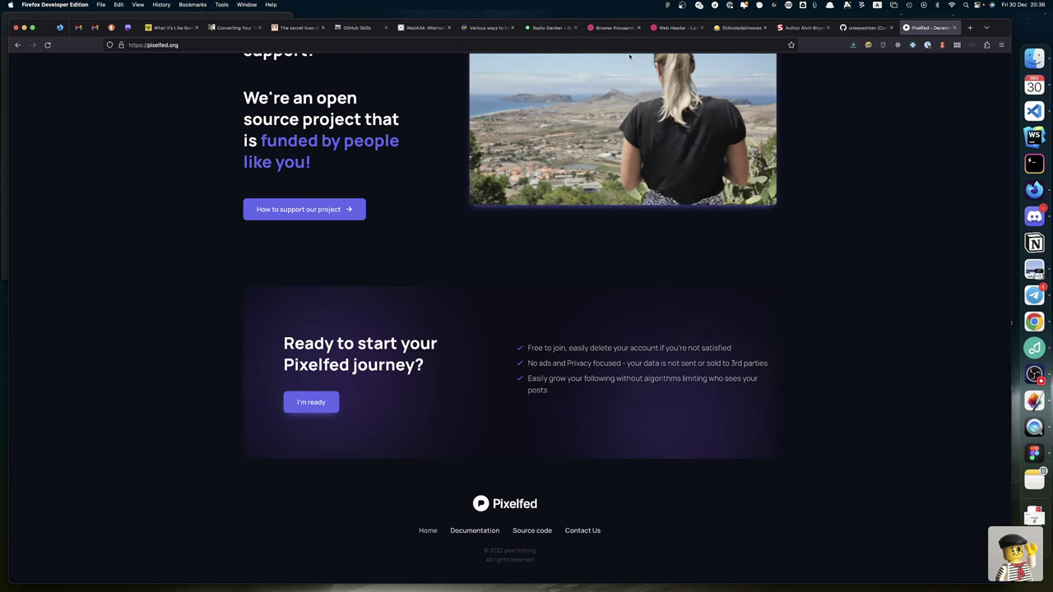
left_click(18, 46)
left_click(18, 46)
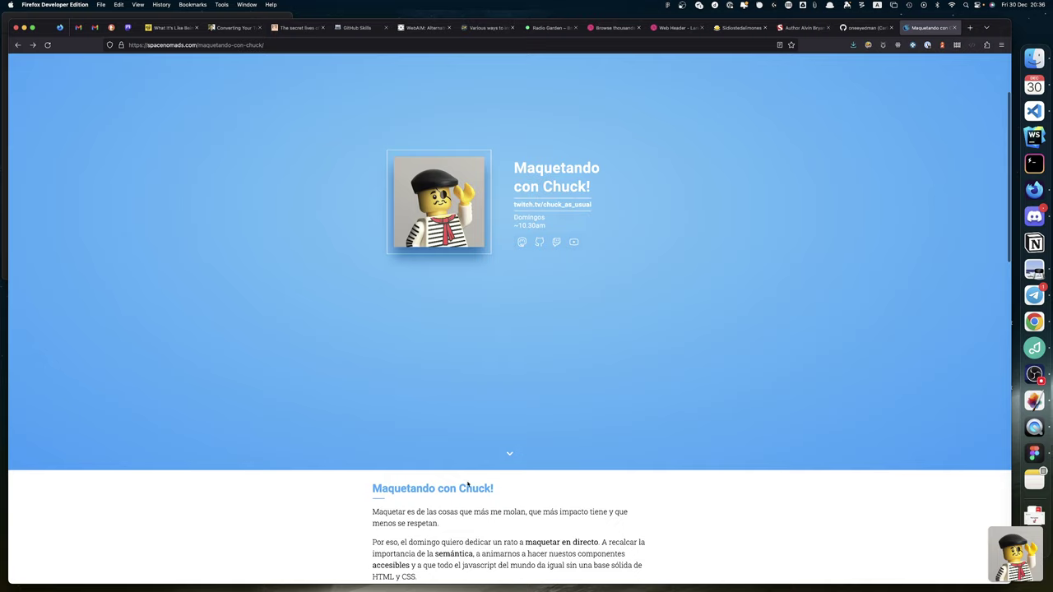
scroll(467, 487, "down", 4)
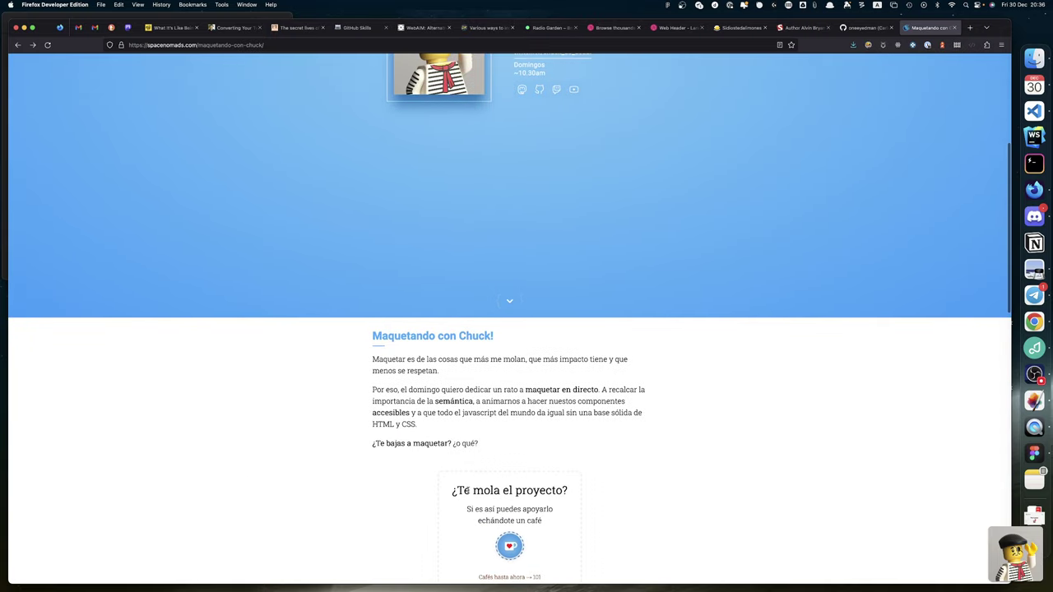
scroll(467, 490, "down", 9)
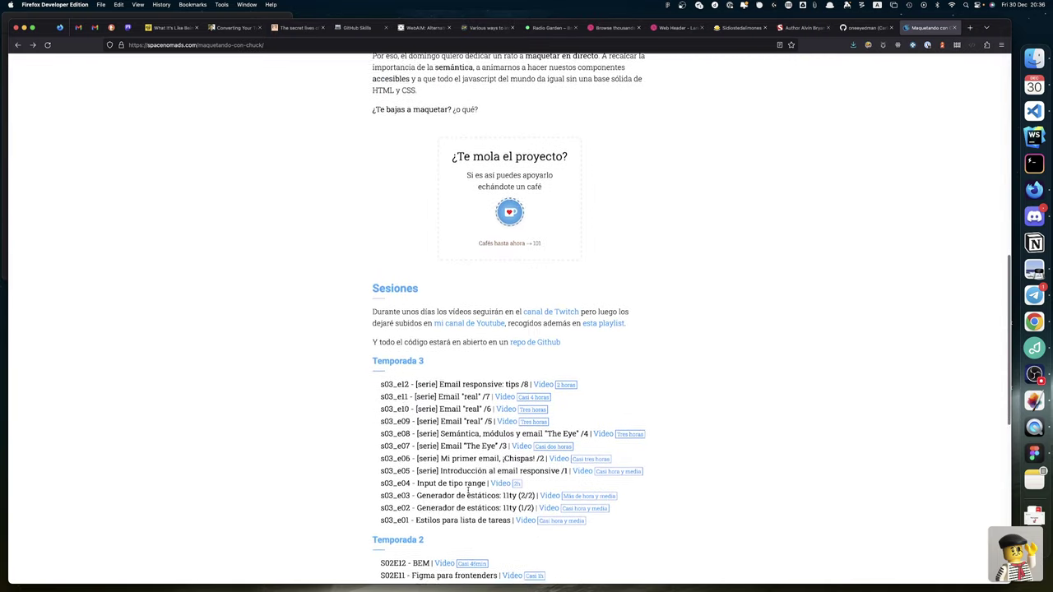
scroll(467, 491, "down", 2)
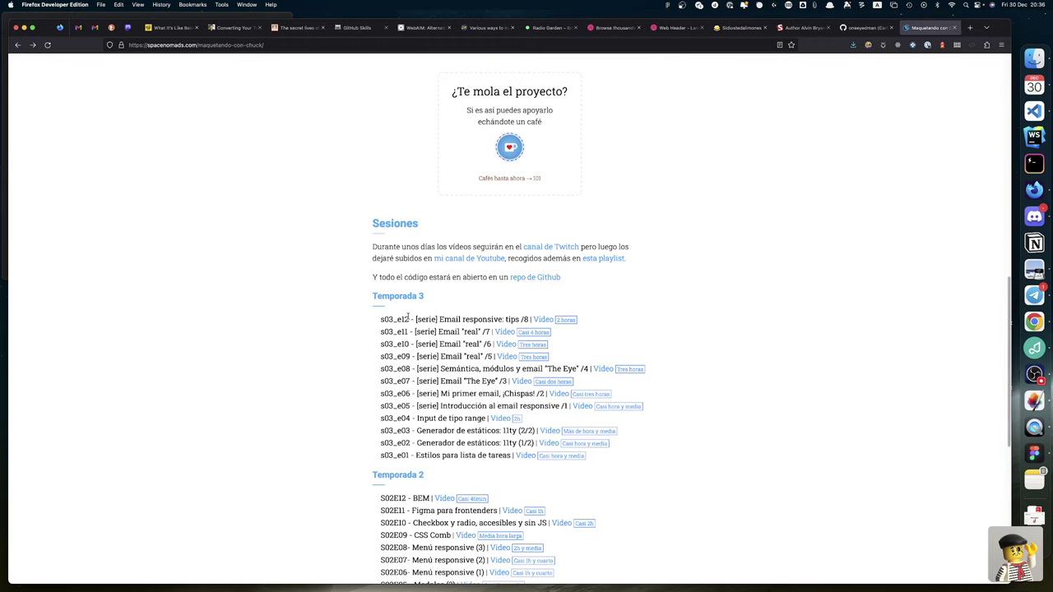
scroll(437, 354, "down", 5)
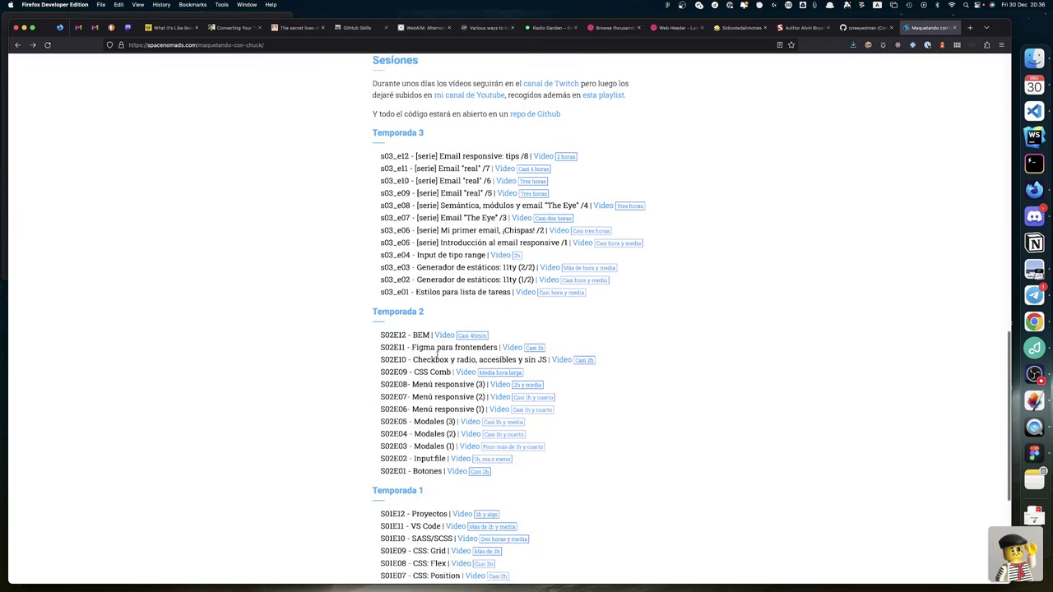
scroll(437, 355, "down", 7)
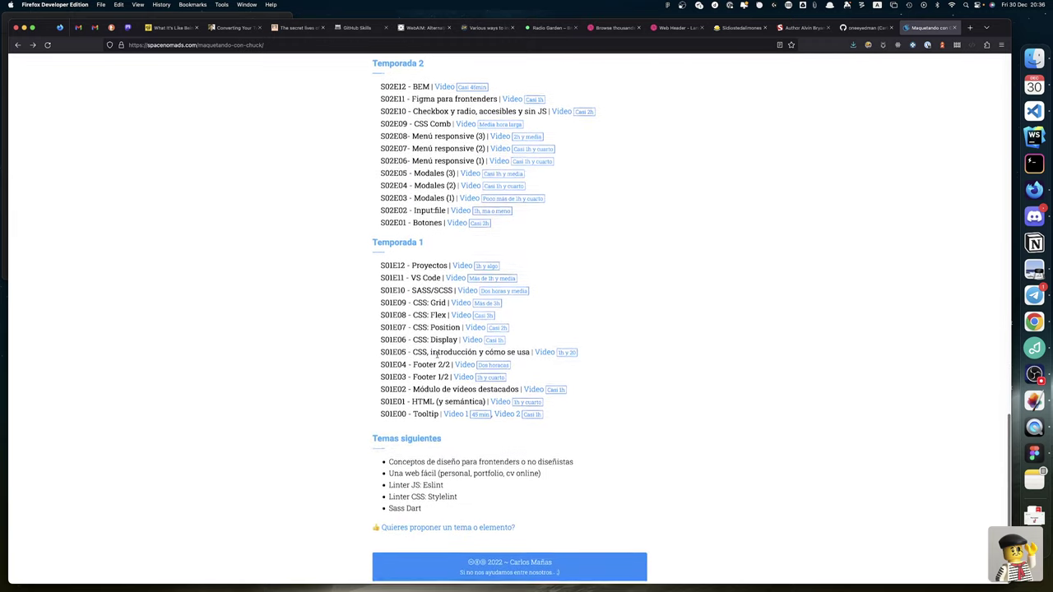
scroll(437, 352, "up", 12)
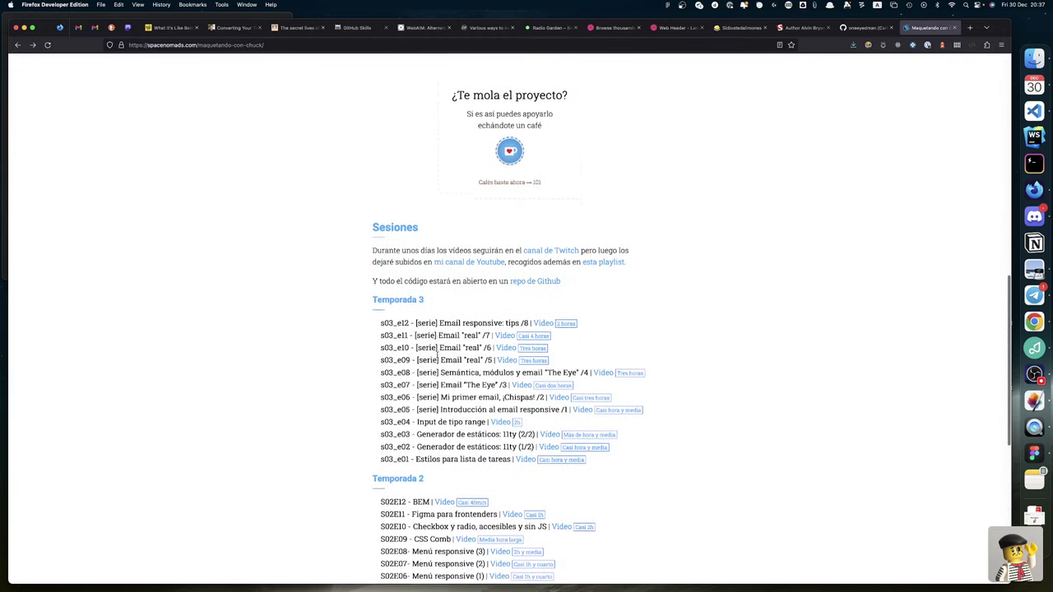
scroll(437, 352, "up", 2)
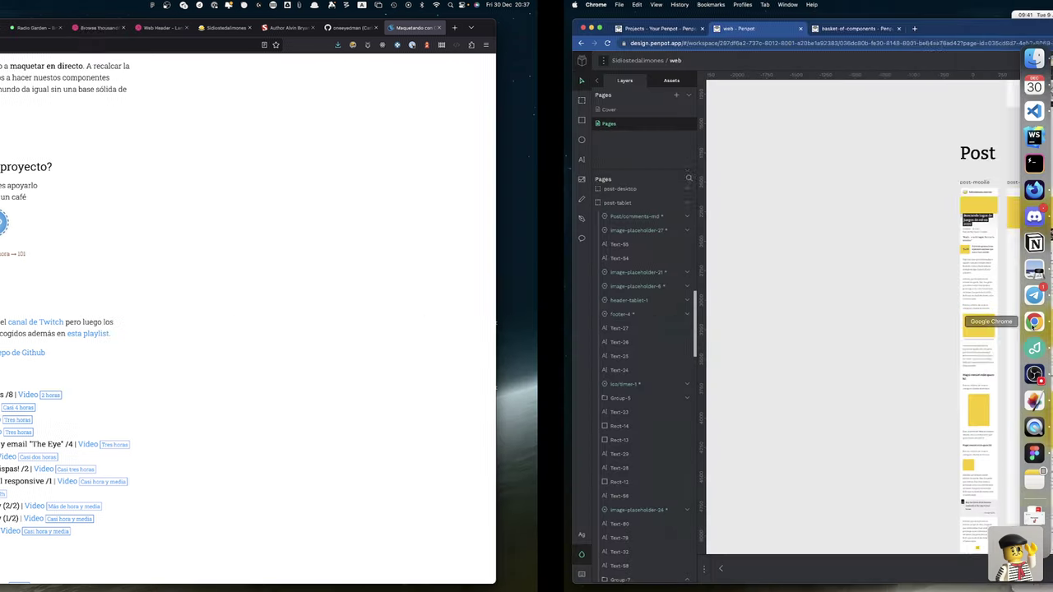
Step: Switch to Chrome and open the covers file of the Maquetando con Chuck project from the Penpot projects overview
left_click(1033, 326)
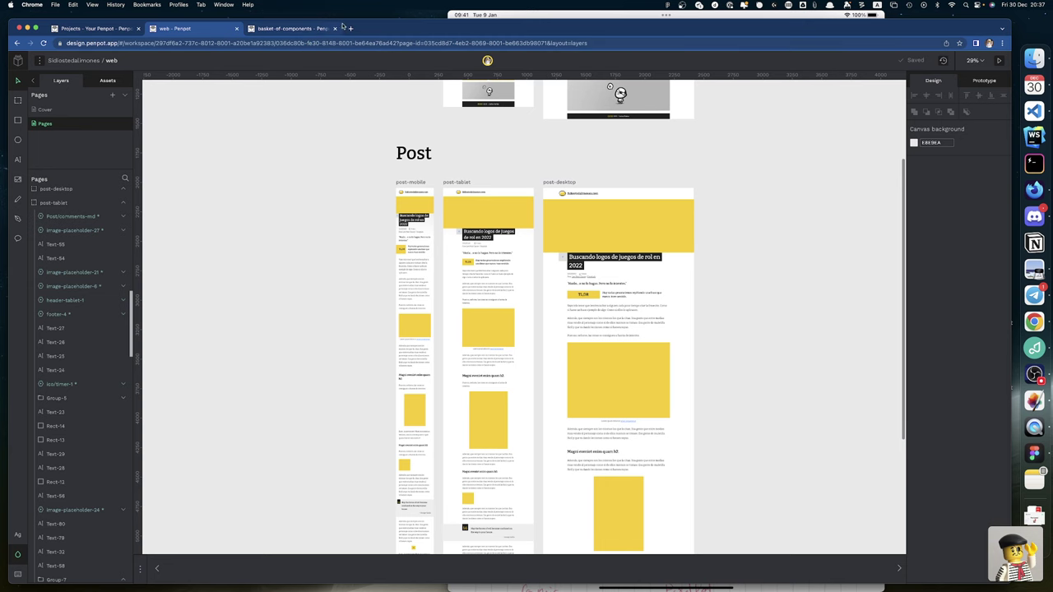
left_click(102, 30)
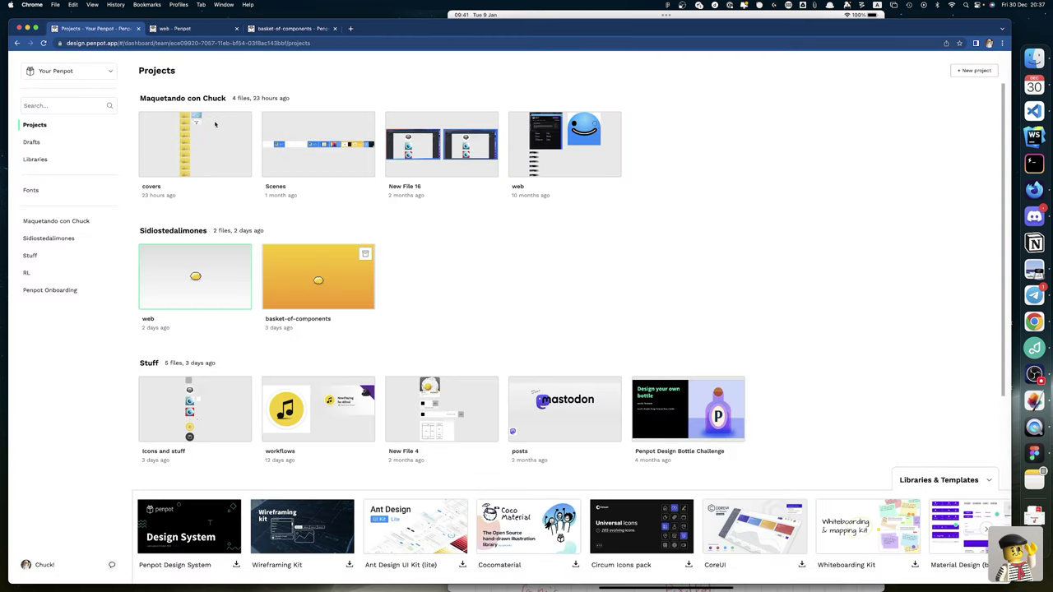
double_click(206, 147)
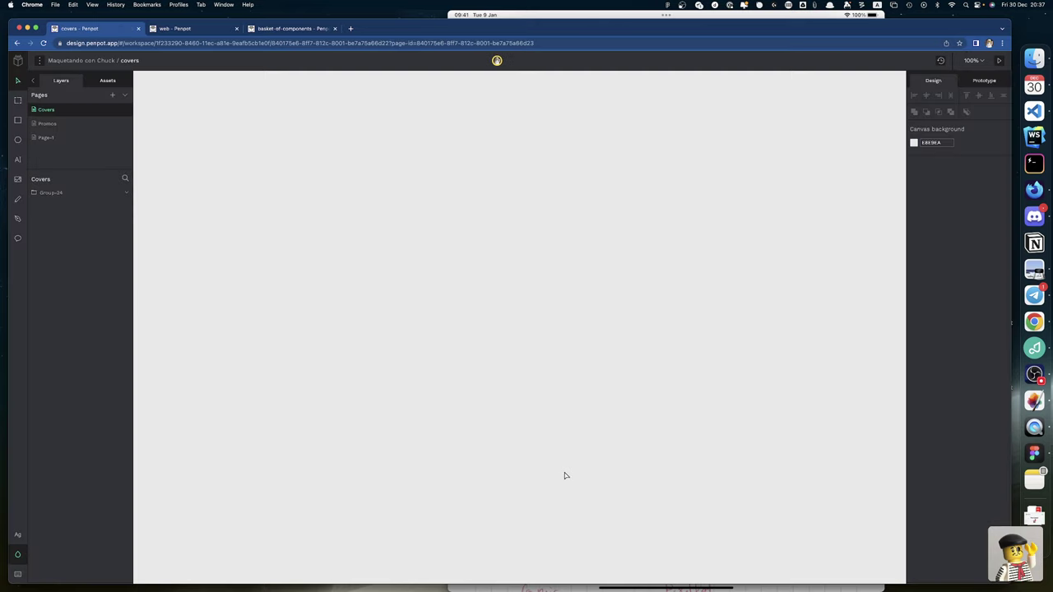
Step: Duplicate the cover-10 board and place the copy directly beneath it, aligned with the column of covers
scroll(526, 458, "down", 5)
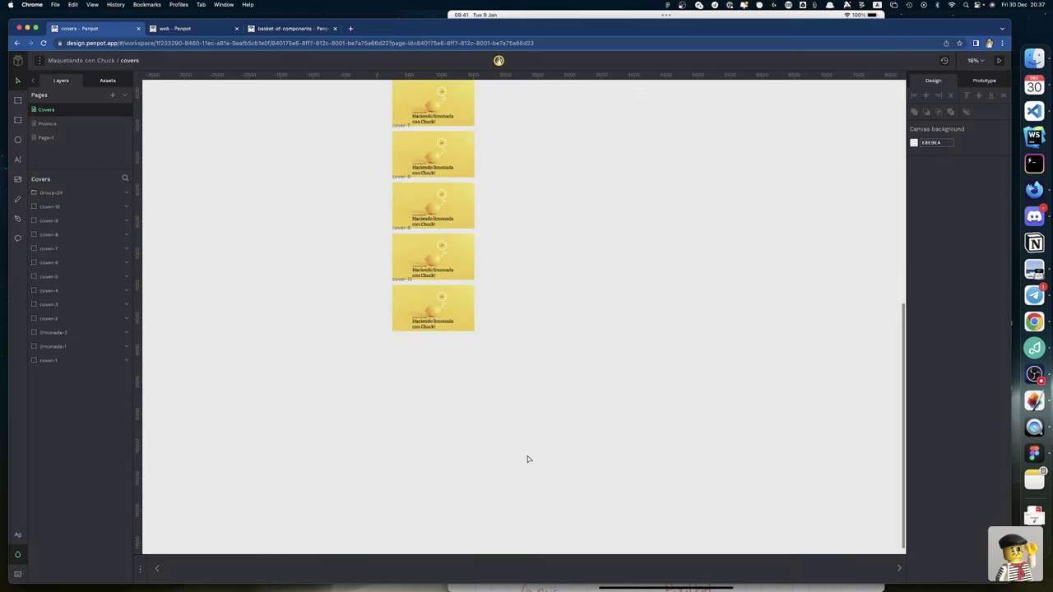
left_click(397, 283)
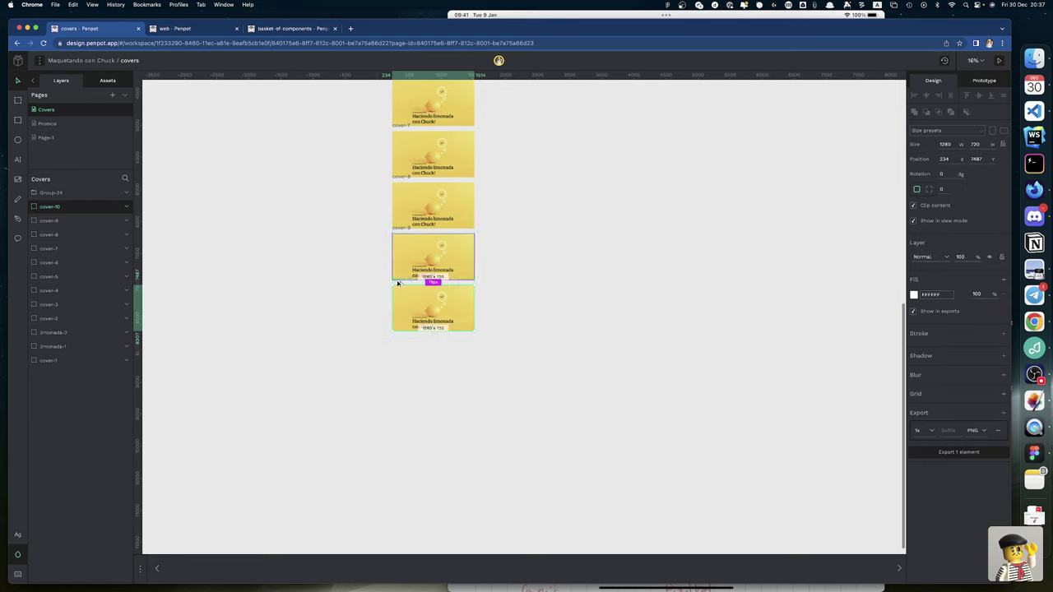
left_click_drag(397, 283, 397, 333)
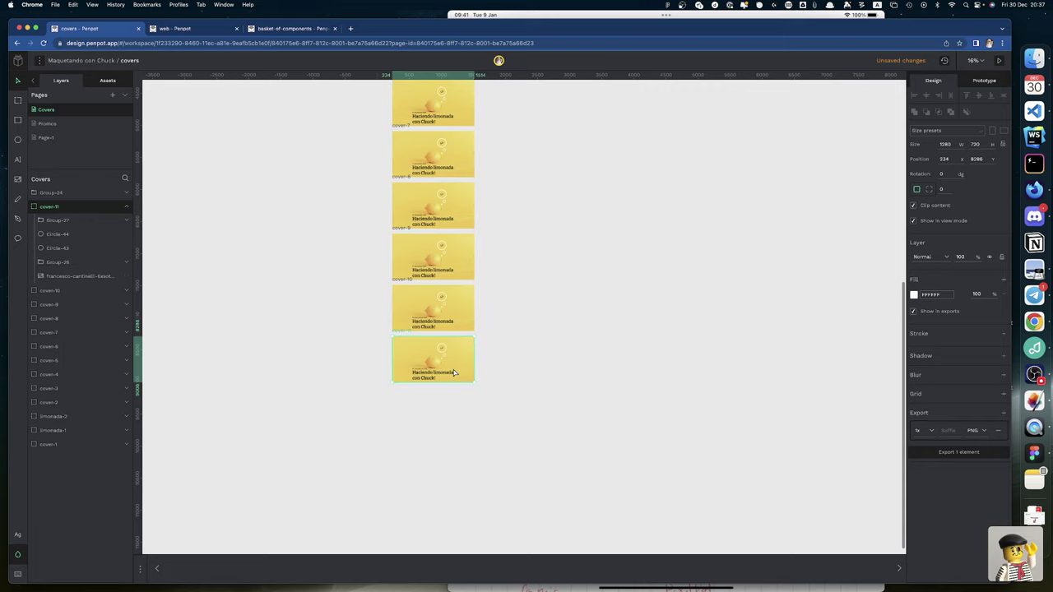
Step: Change the day in the Diciembre 2022 date line of the duplicated cover to 11
scroll(453, 369, "up", 5)
scroll(453, 369, "up", 2)
scroll(453, 369, "left", 5)
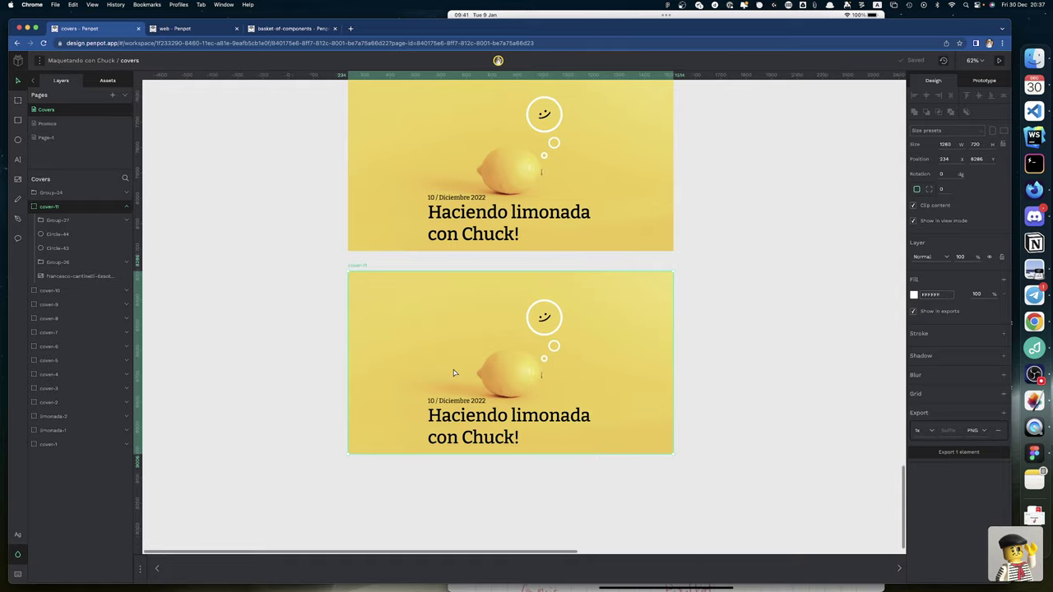
double_click(485, 402)
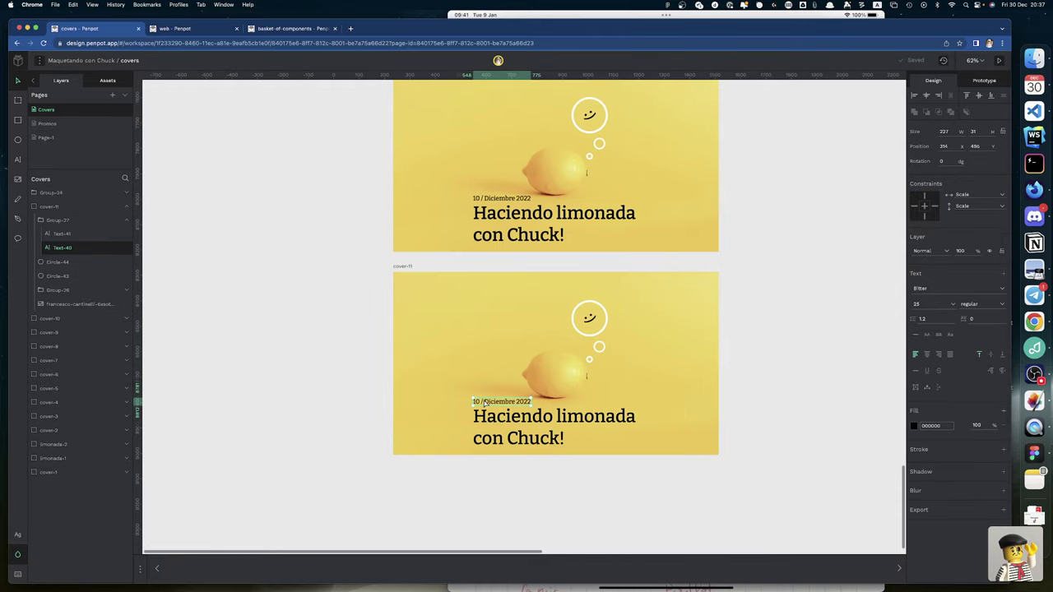
double_click(483, 402)
left_click(473, 401)
key("Delete")
type("1")
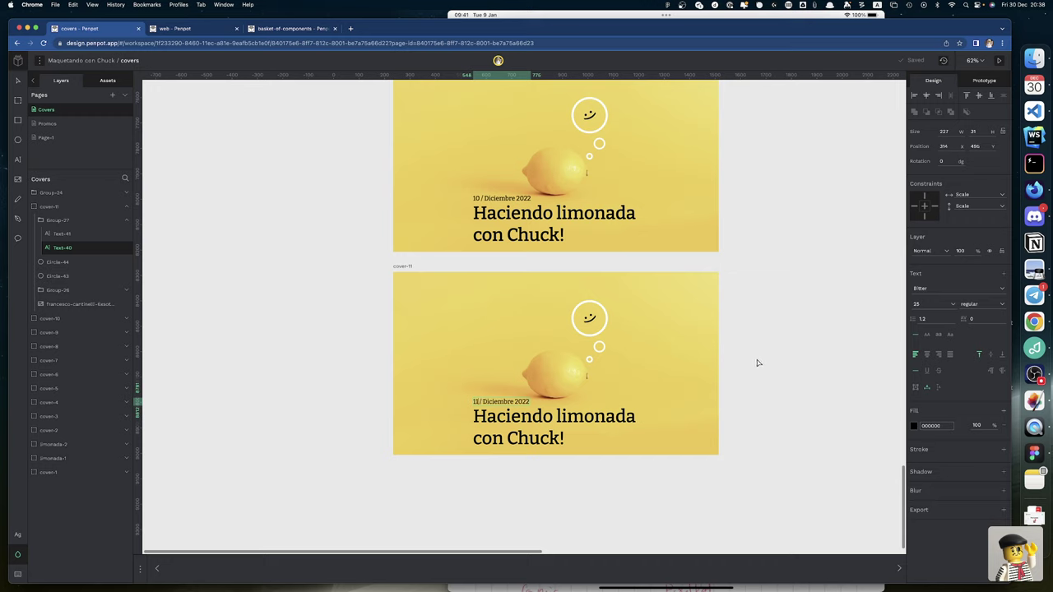
Step: Finish editing the date text and export the cover-11 board as a PNG at 1x
key("Escape")
left_click(401, 266)
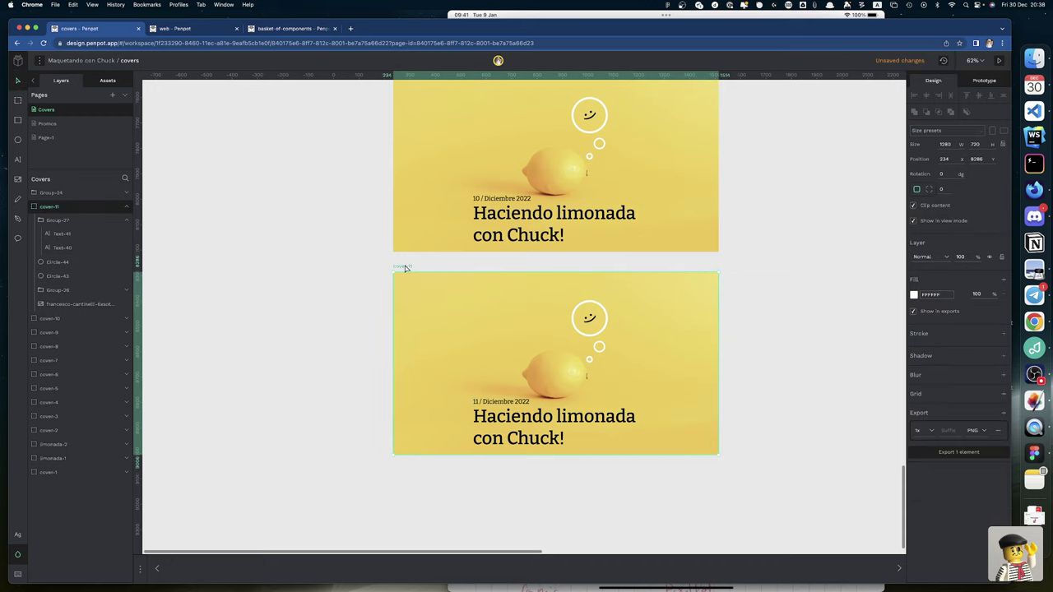
left_click(974, 452)
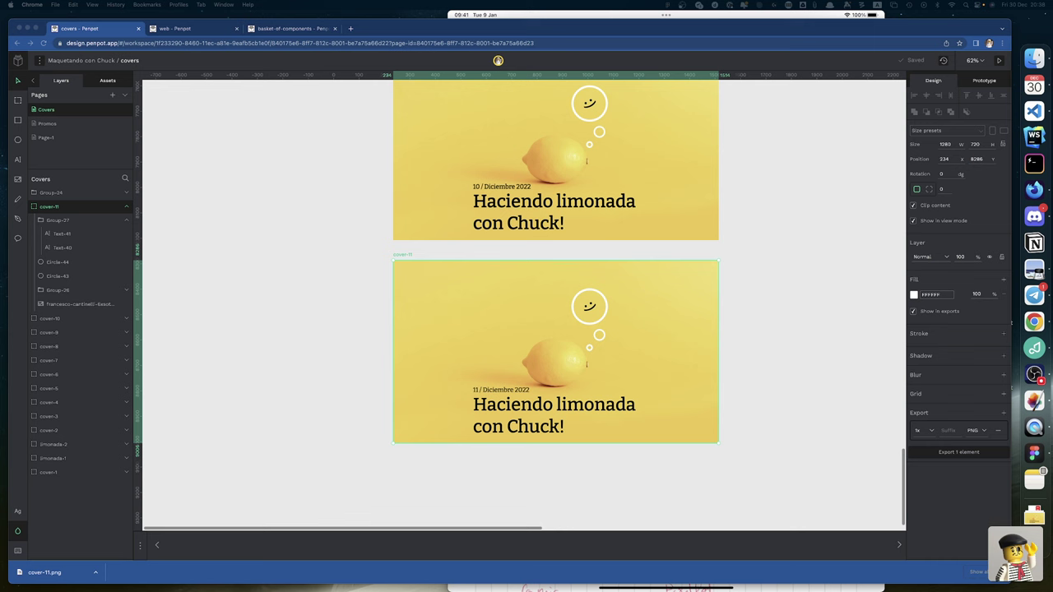
Step: Switch to Firefox, search the web for "imdb la senda tenebrosa" in a new tab and view the IMDb page of Dark Passage
key("ctrl+Left")
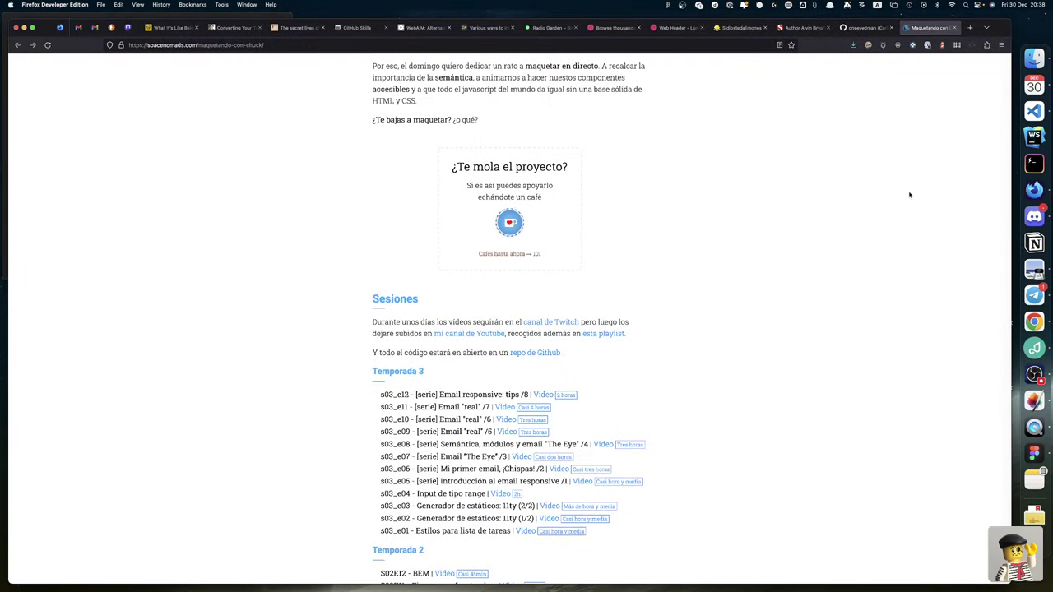
left_click(969, 28)
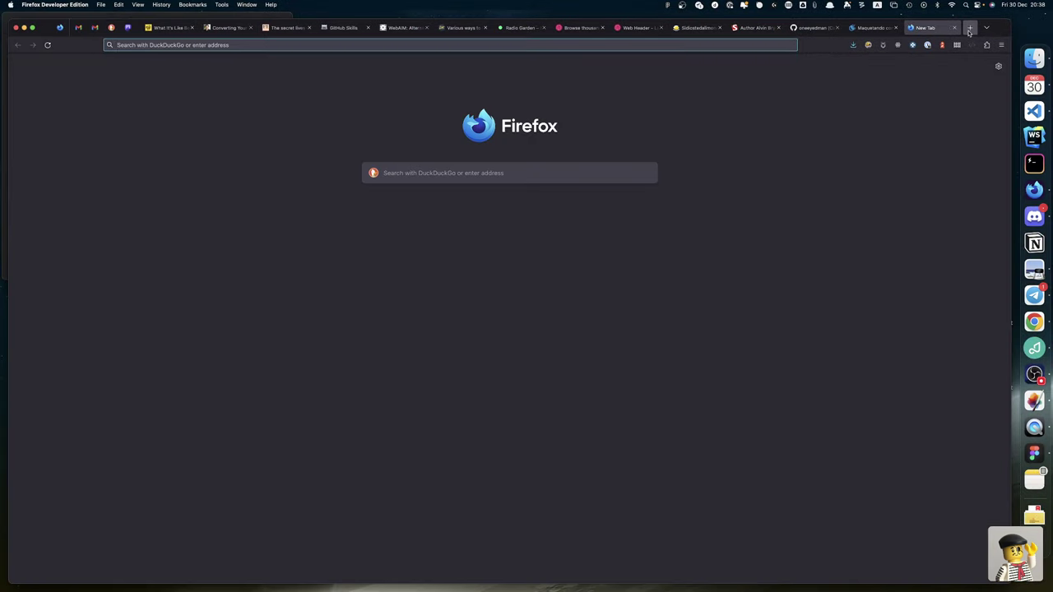
type("imdb")
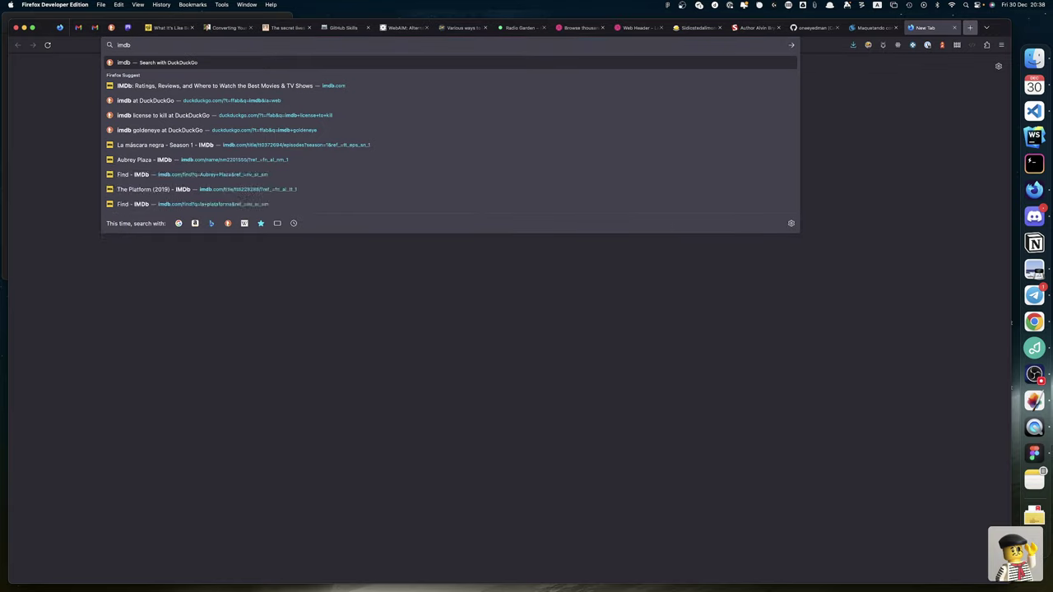
type(" la som")
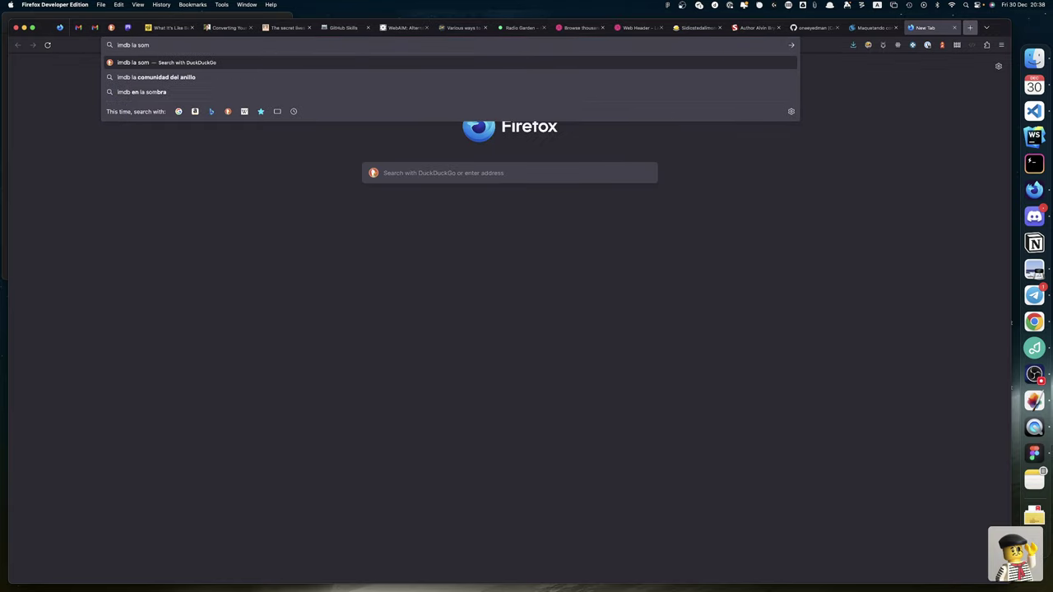
key("BackSpace")
key("BackSpace")
type("enda")
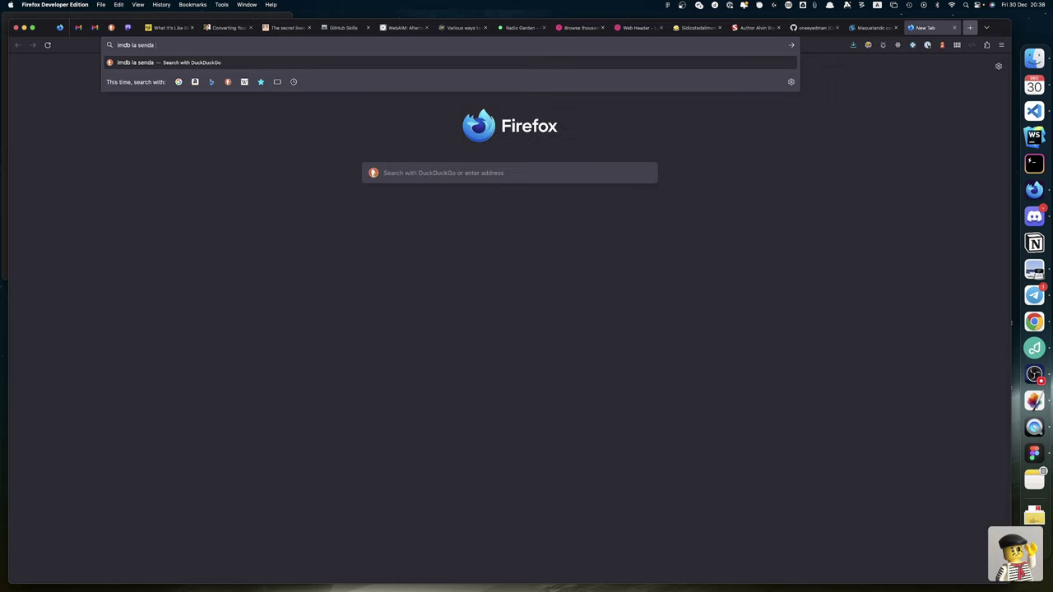
type(" tenebrosa")
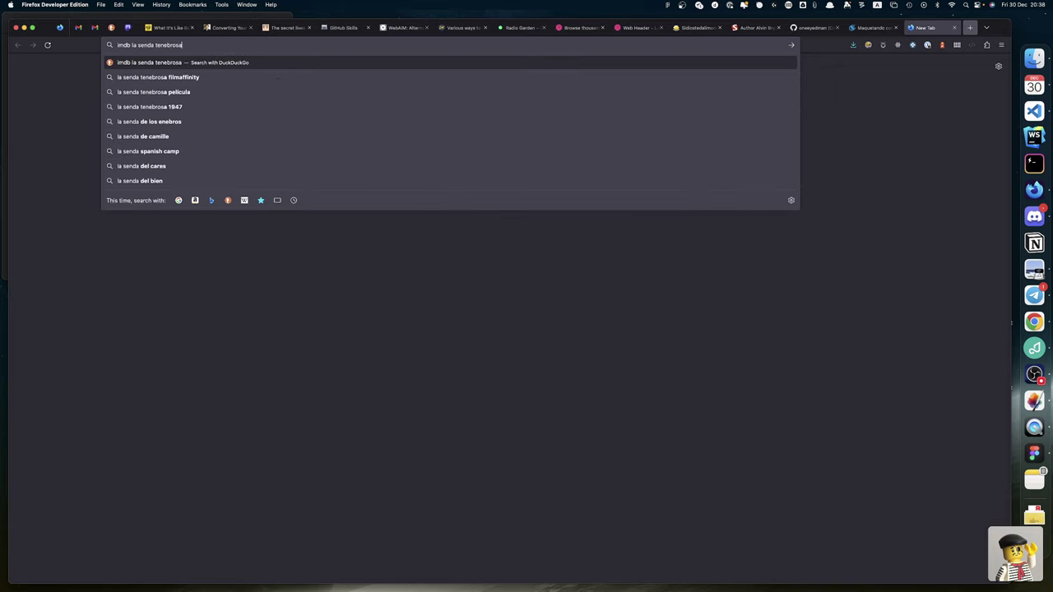
key("Return")
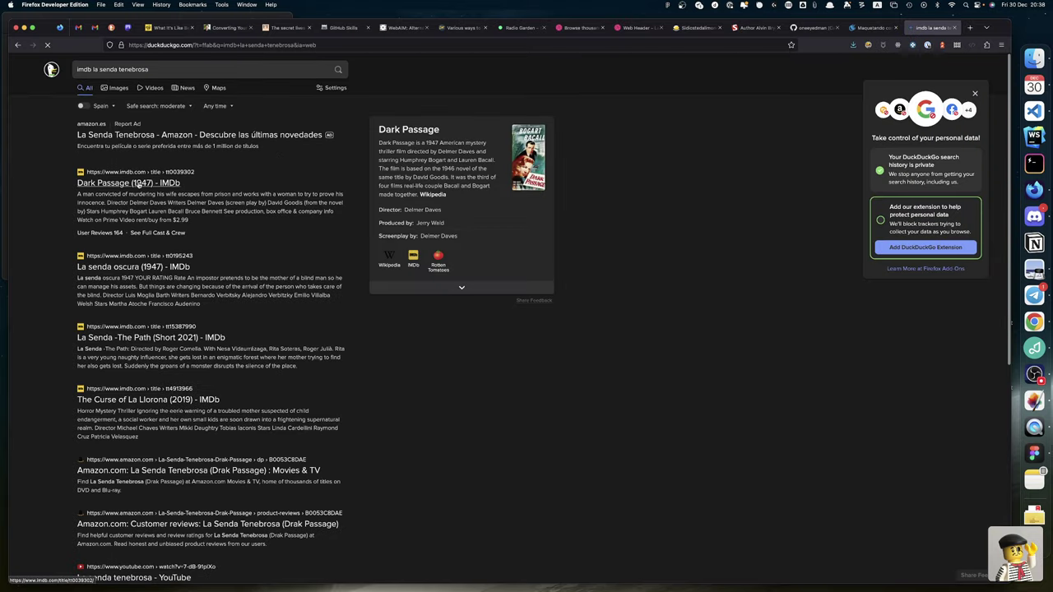
left_click(130, 186)
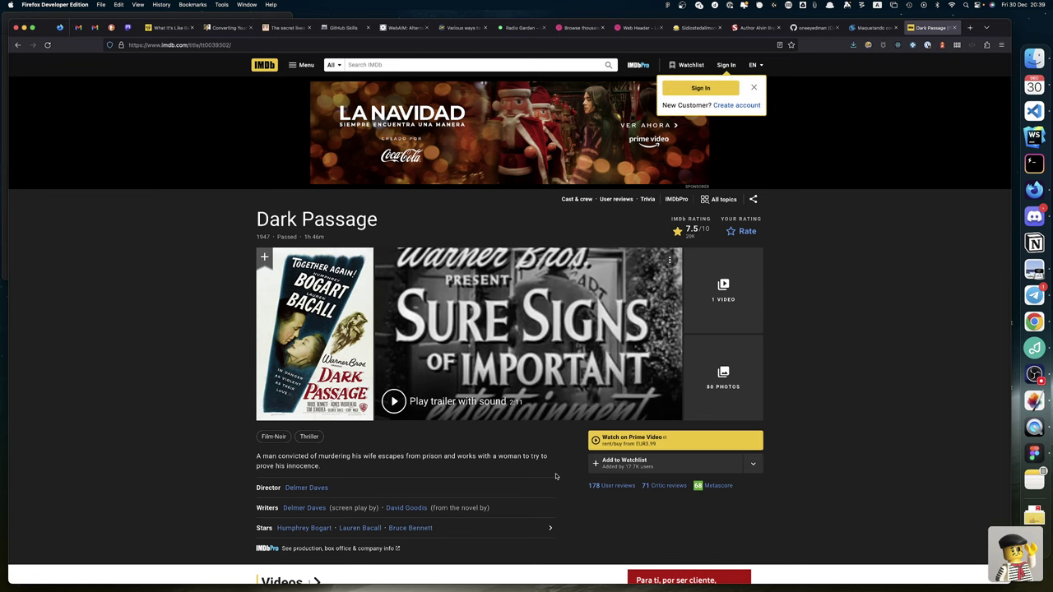
scroll(421, 301, "down", 3)
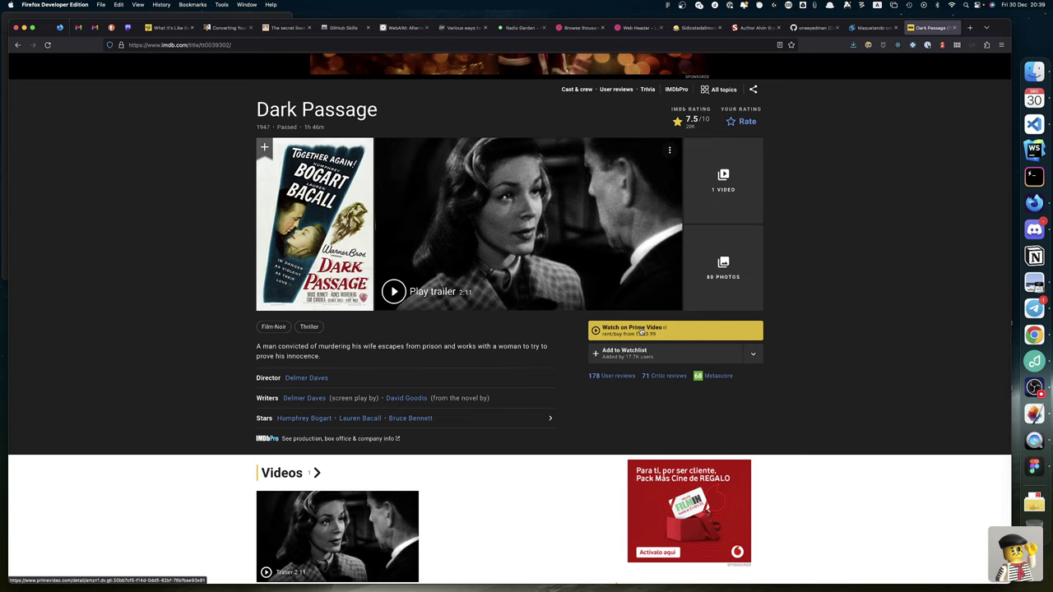
Step: Switch to the TV app, search for "la senda tenebros" and look through the Dark Passage movie page, including its related films and viewing options
key("super+space")
type("tv")
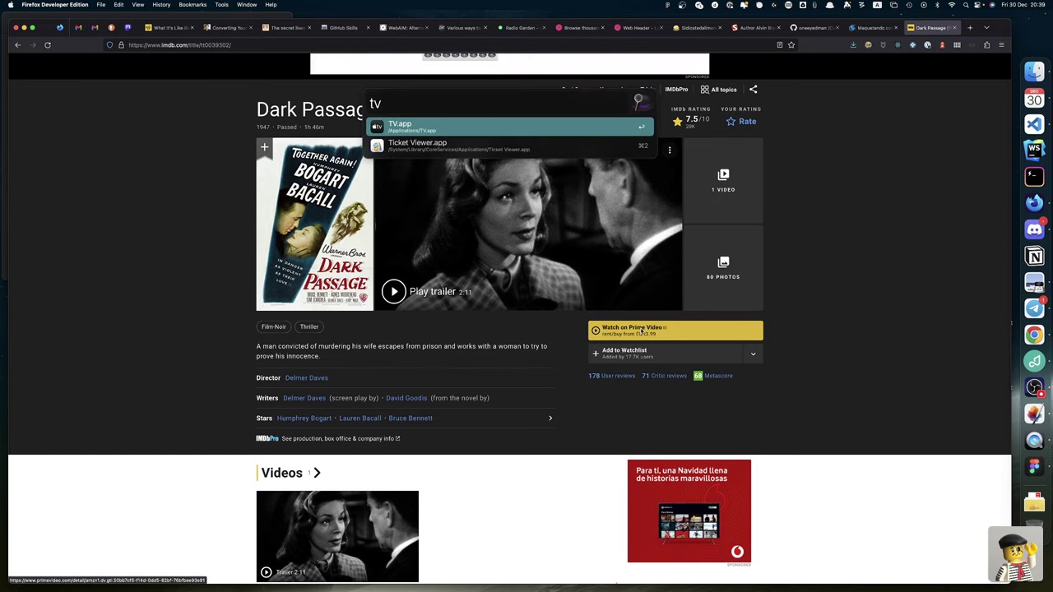
key("Return")
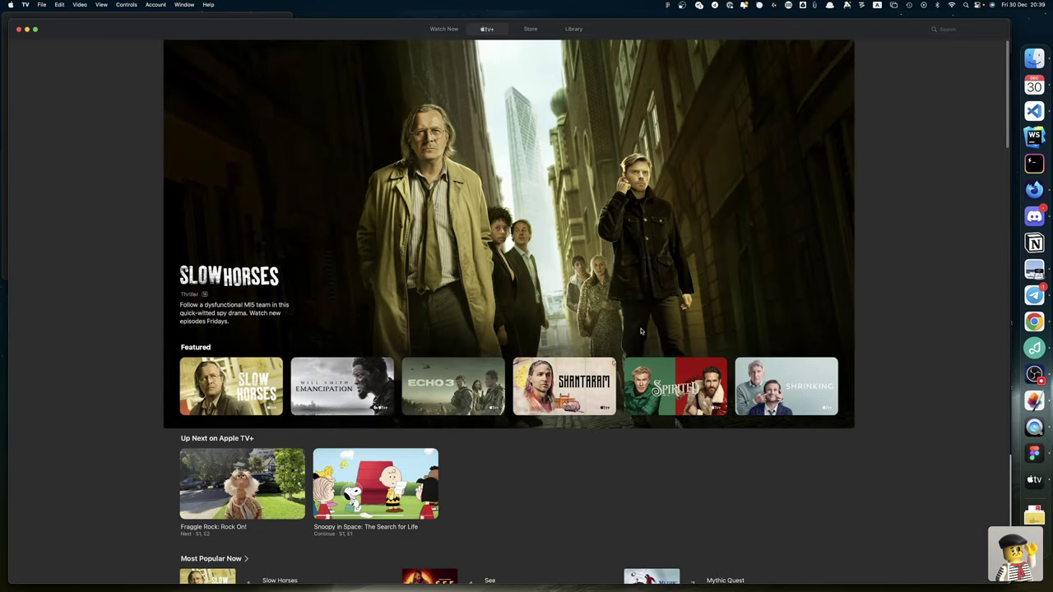
left_click(956, 29)
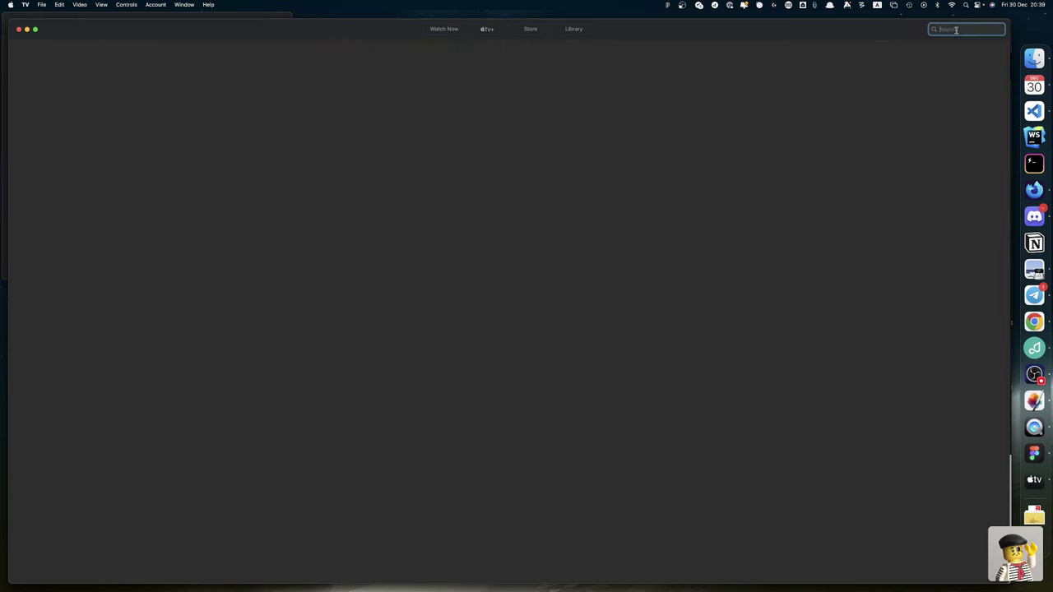
type("la senda")
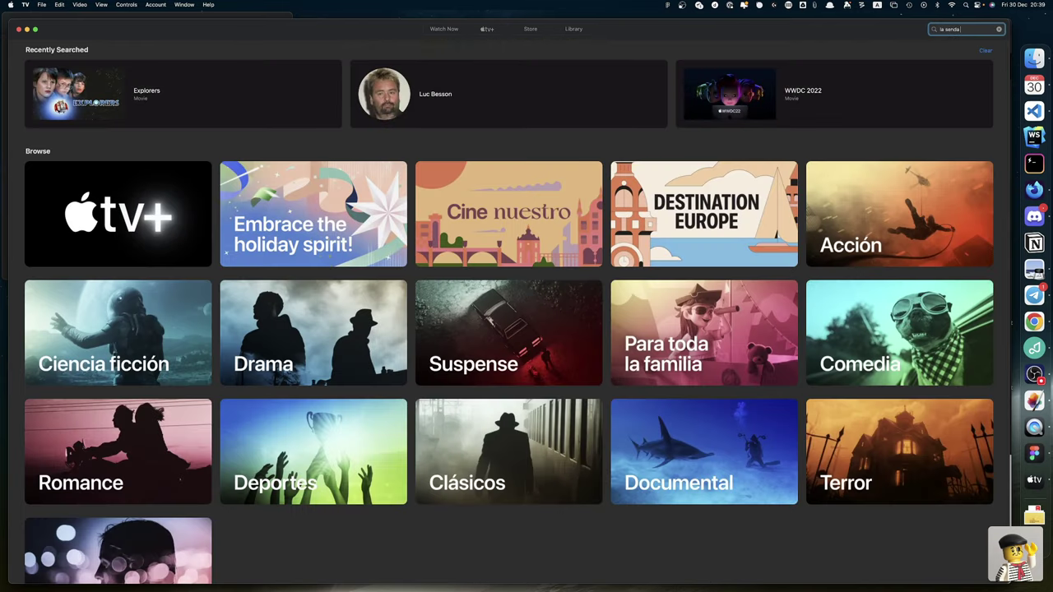
type(" tenebros")
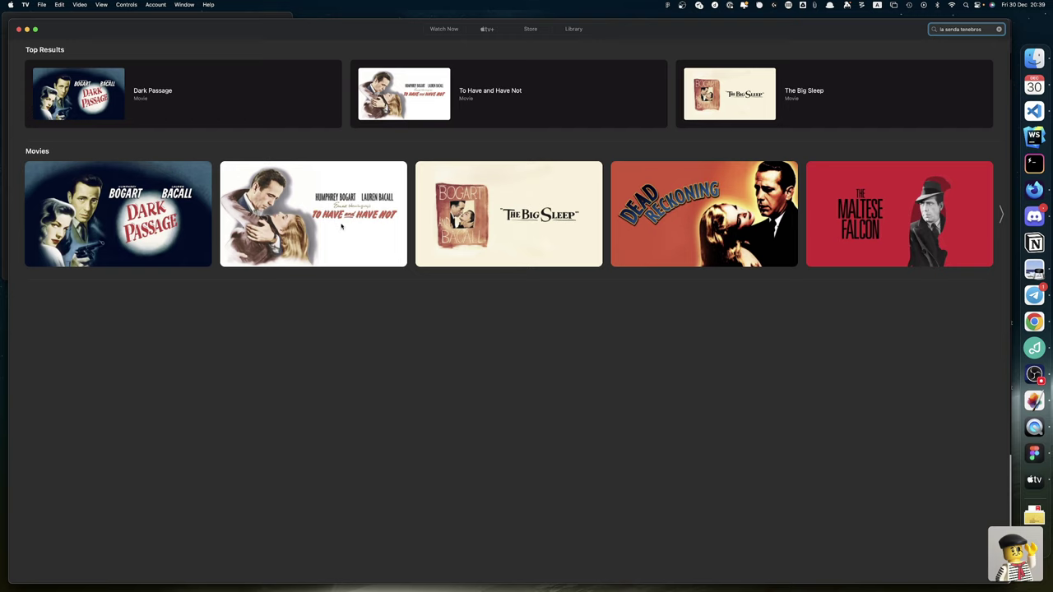
left_click(180, 230)
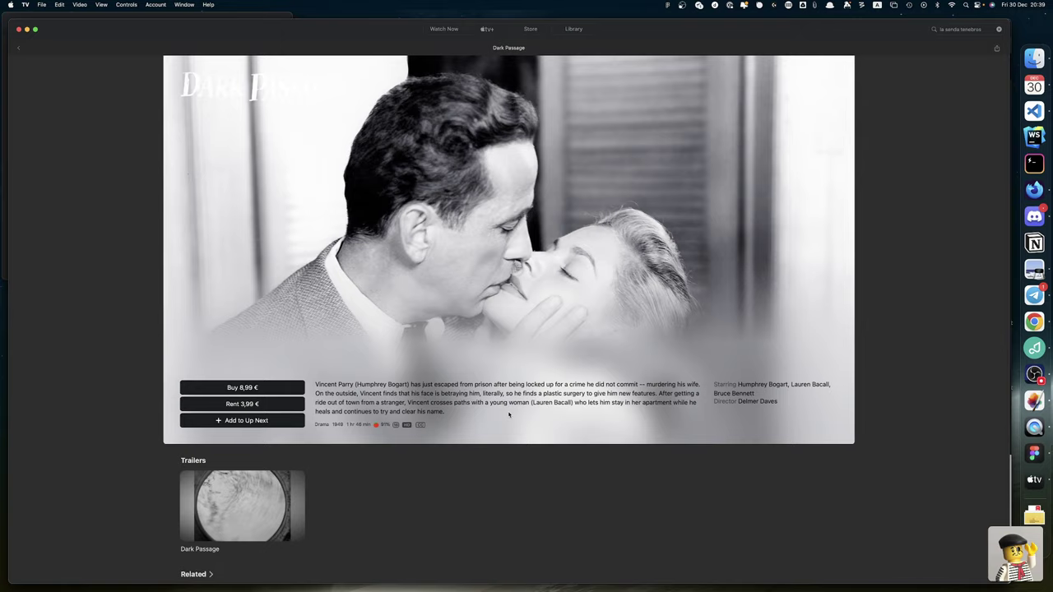
scroll(509, 414, "down", 2)
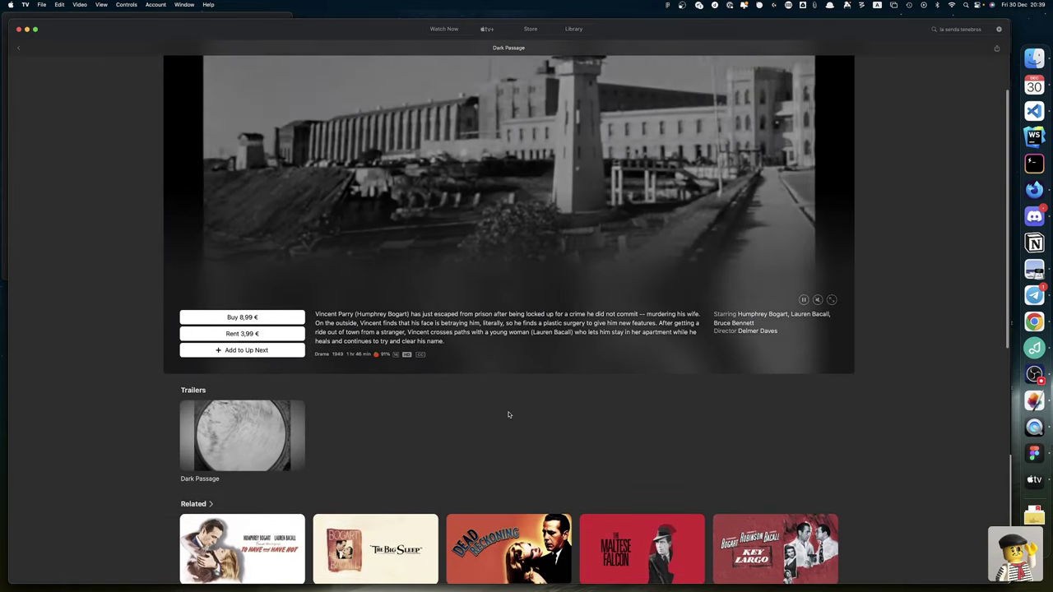
scroll(509, 414, "down", 5)
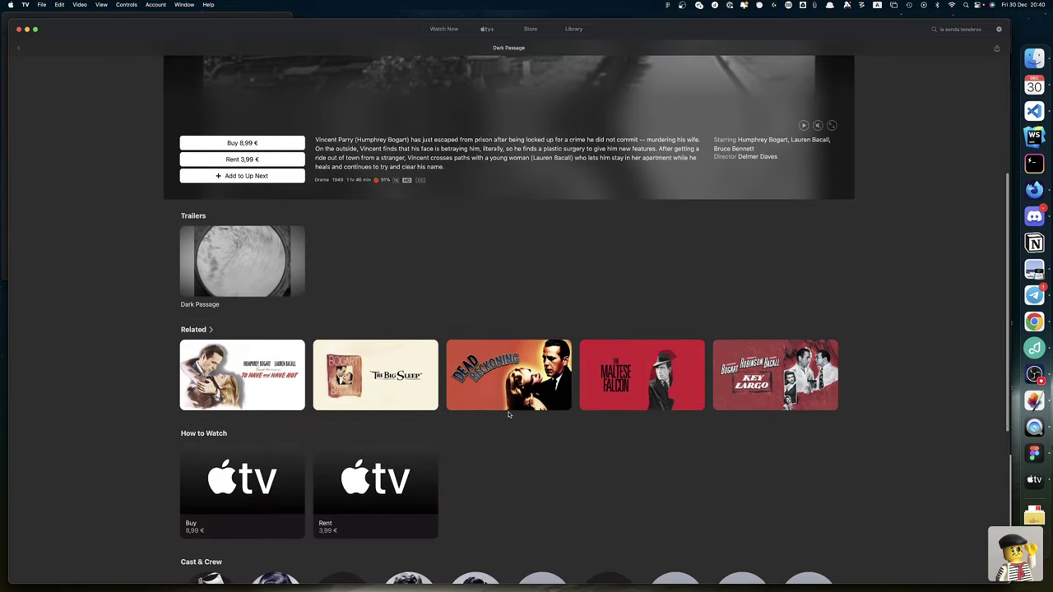
scroll(508, 415, "down", 2)
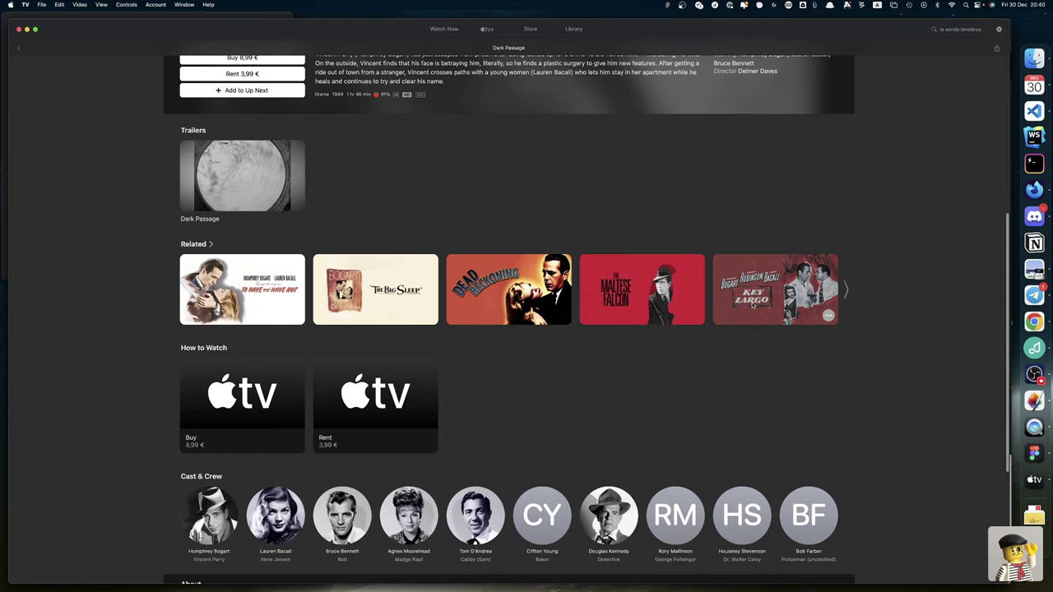
scroll(750, 306, "up", 9)
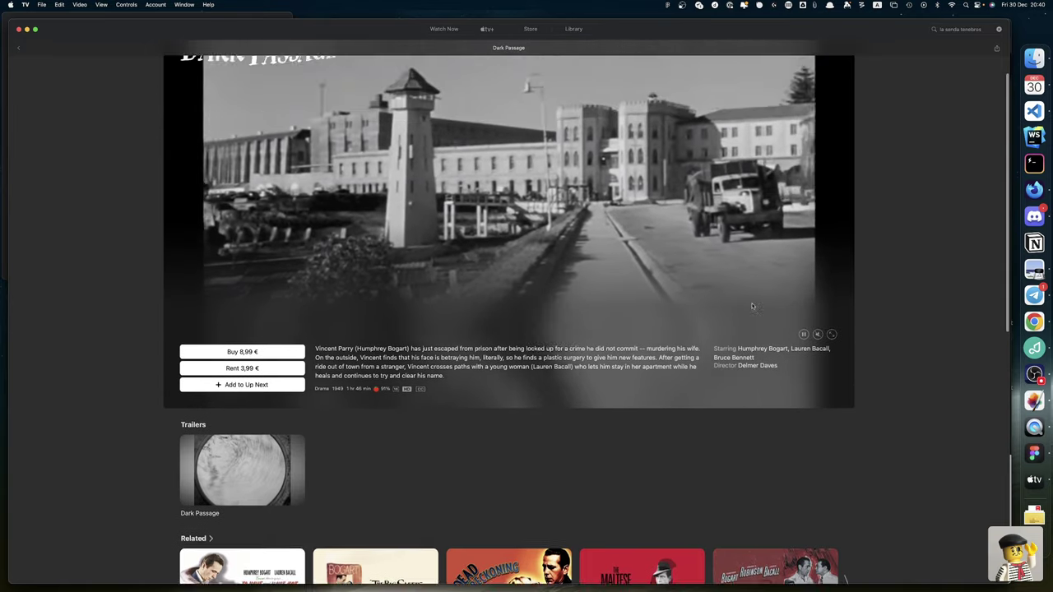